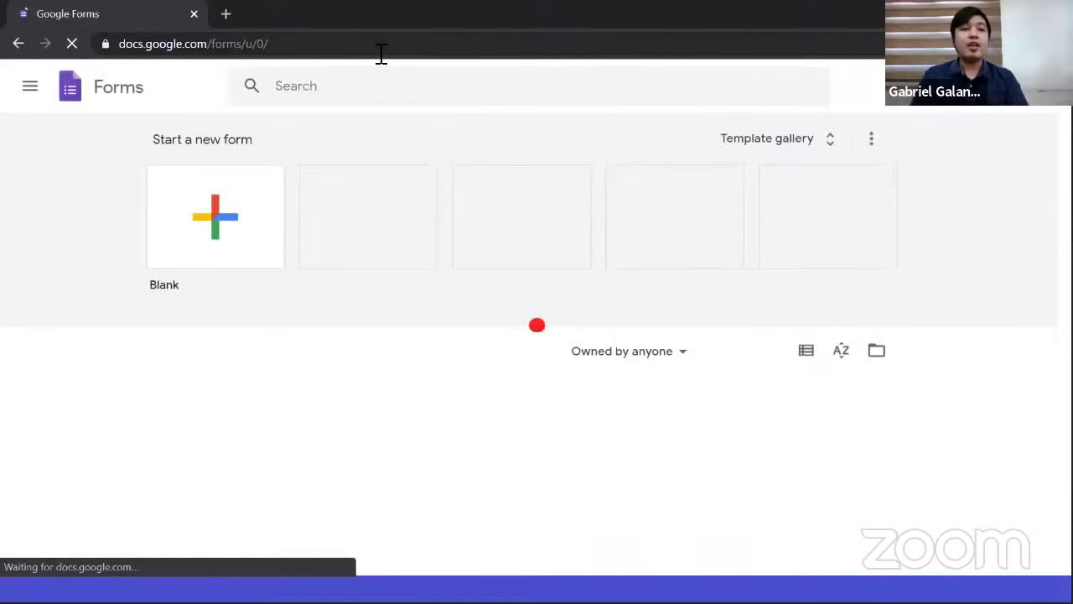
- Load My Drive in Google Drive by entering 'drive' in the address bar
{"action": "left_click", "coordinate": [382, 54]}
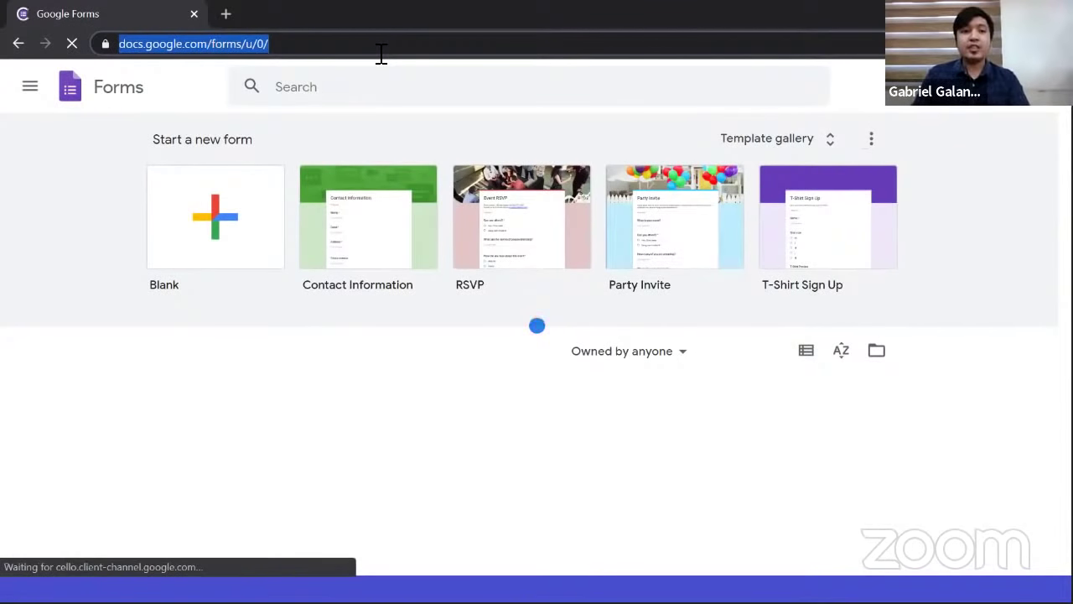
{"action": "type", "text": "d"}
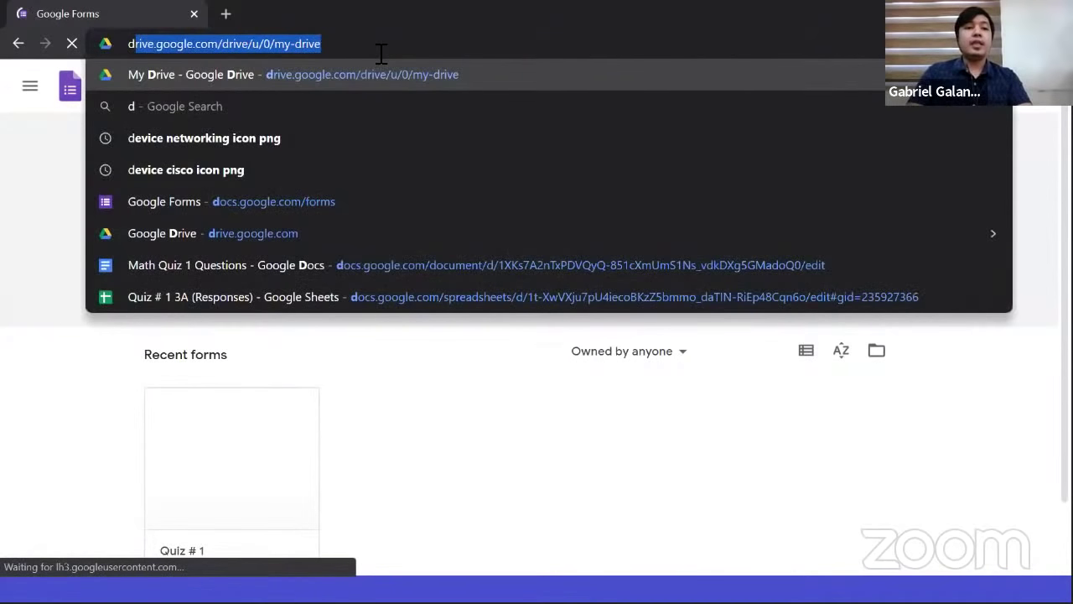
{"action": "type", "text": "rive"}
{"action": "key", "text": "BackSpace"}
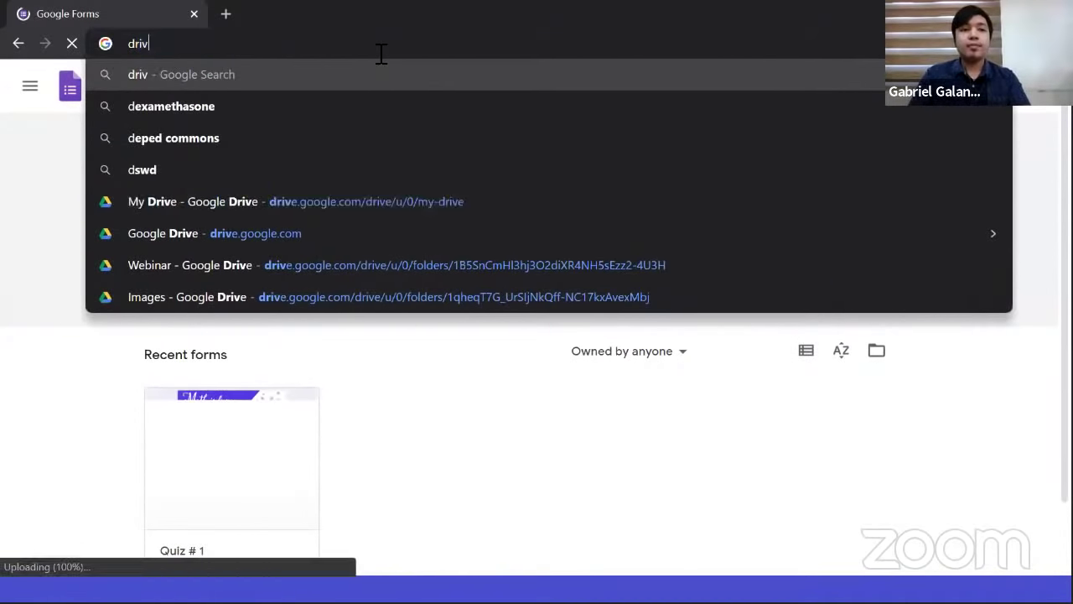
{"action": "type", "text": "e.google.com/drive/u/0/my-drive"}
{"action": "key", "text": "Return"}
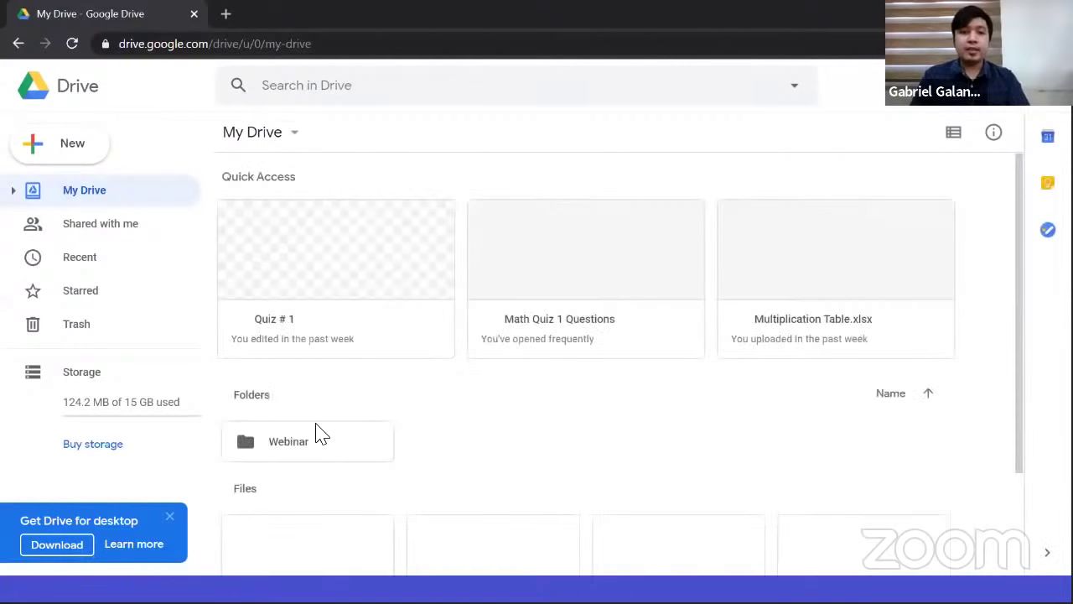
- Open the Webinar folder to show its File Upload, Images, Jamboard, Questions and Quiz subfolders
{"action": "left_click", "coordinate": [312, 443]}
{"action": "double_click", "coordinate": [312, 444]}
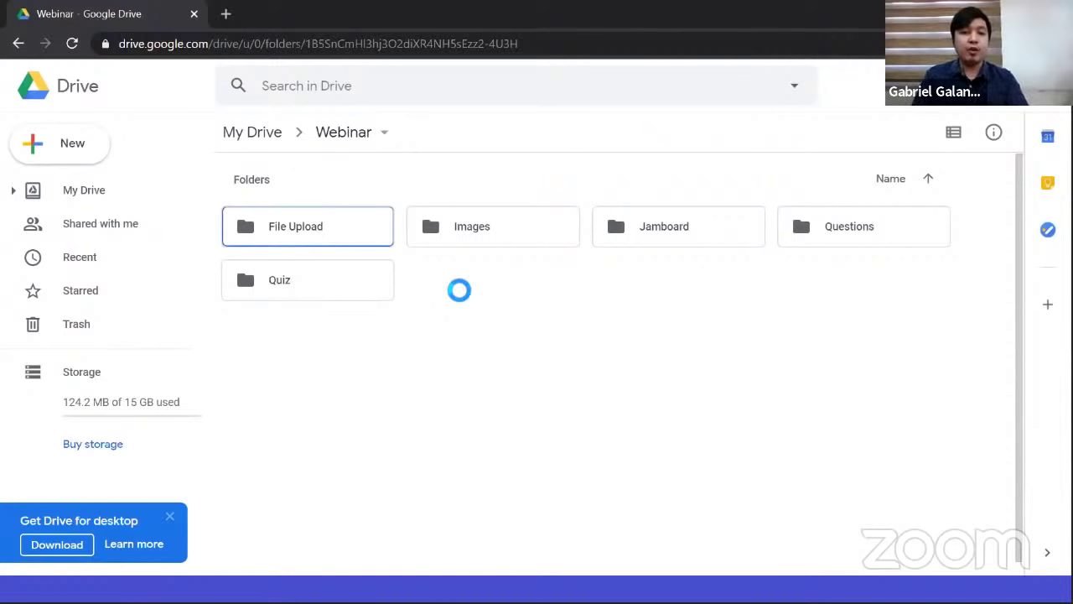
{"action": "key", "text": "super"}
{"action": "key", "text": "Escape"}
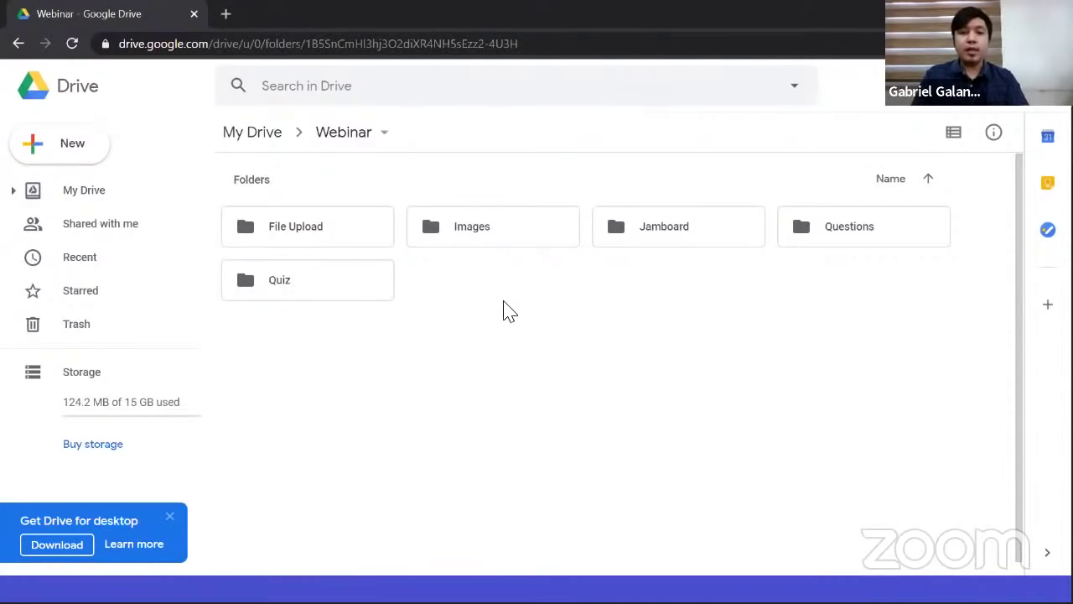
- Create a new folder named 'Quiz # 1' inside Webinar and open it
{"action": "right_click", "coordinate": [504, 304]}
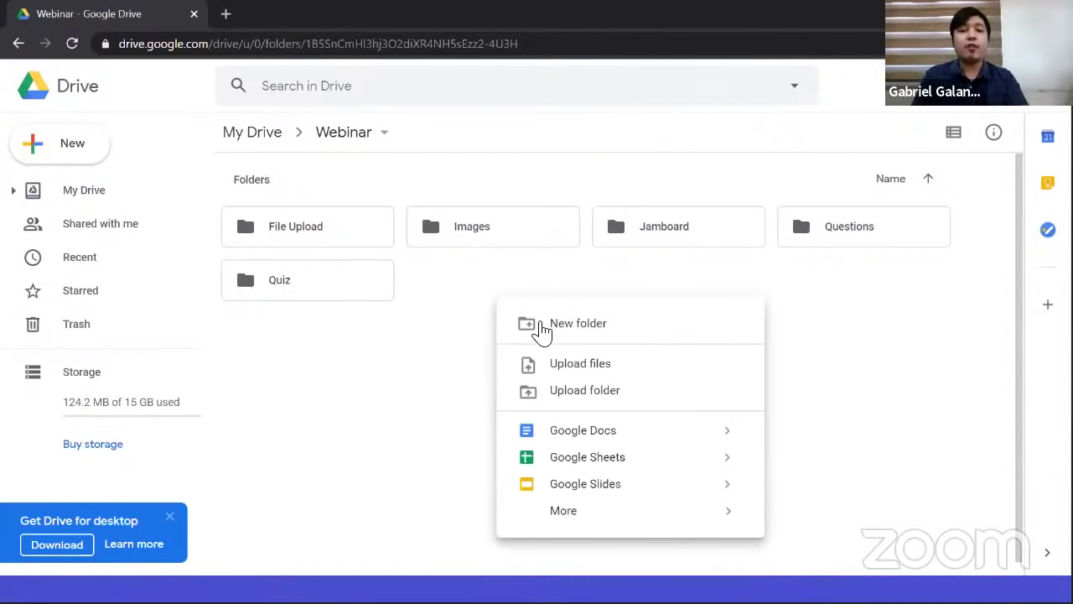
{"action": "left_click", "coordinate": [570, 322]}
{"action": "type", "text": "Quiz #"}
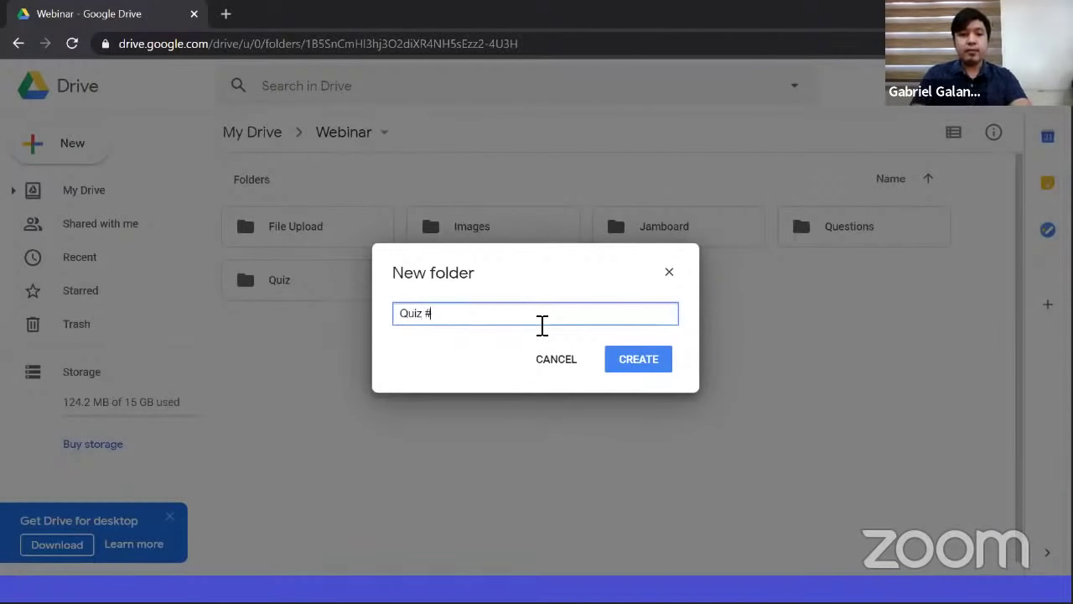
{"action": "key", "text": "Return"}
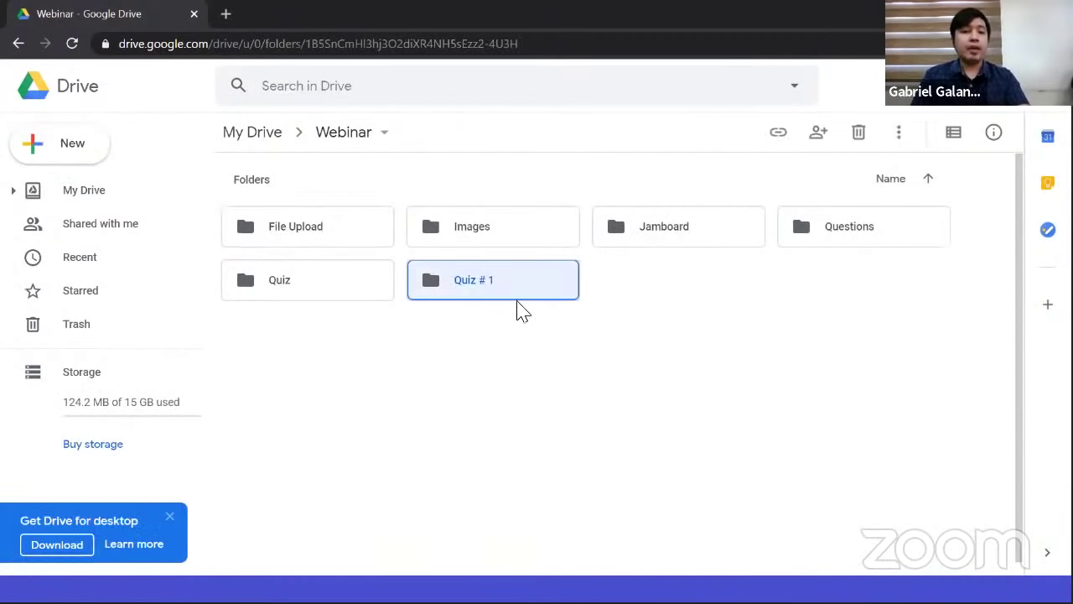
{"action": "double_click", "coordinate": [507, 298]}
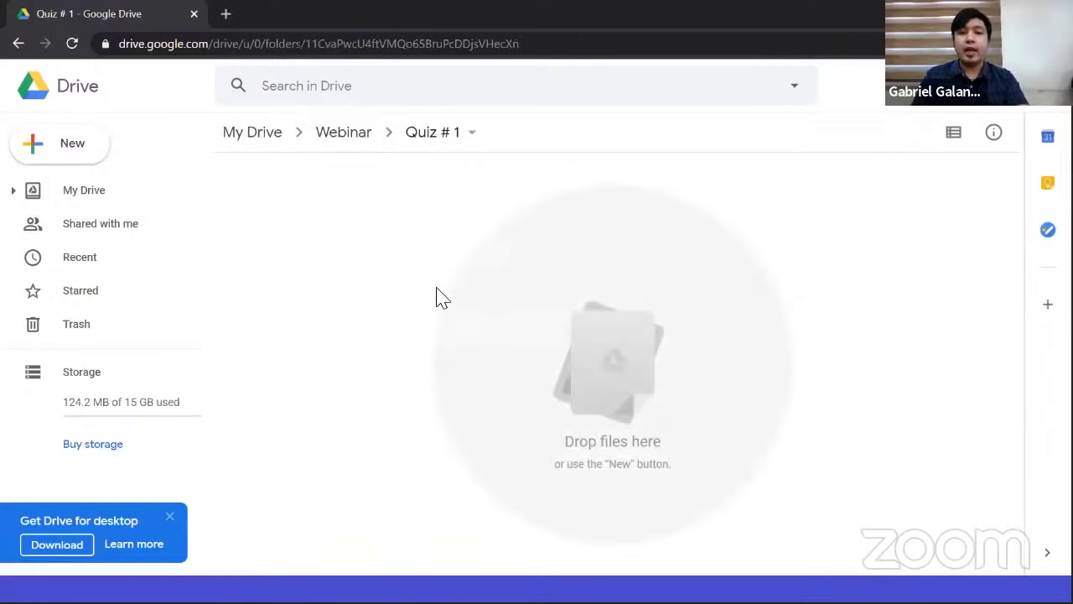
- Create a blank Google Form inside the Quiz # 1 folder
{"action": "right_click", "coordinate": [377, 267]}
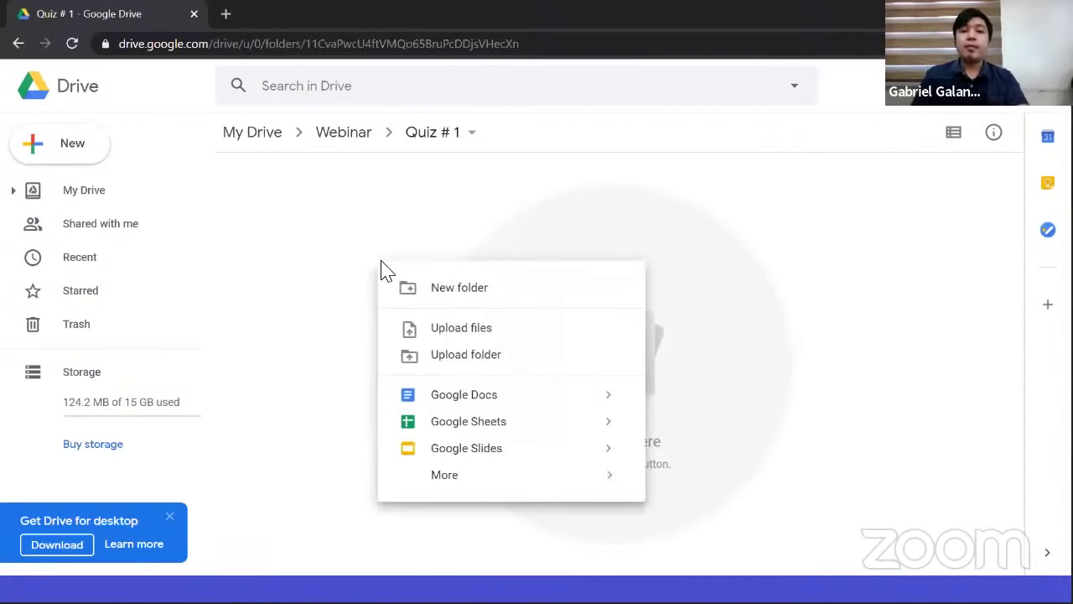
{"action": "mouse_move", "coordinate": [475, 485]}
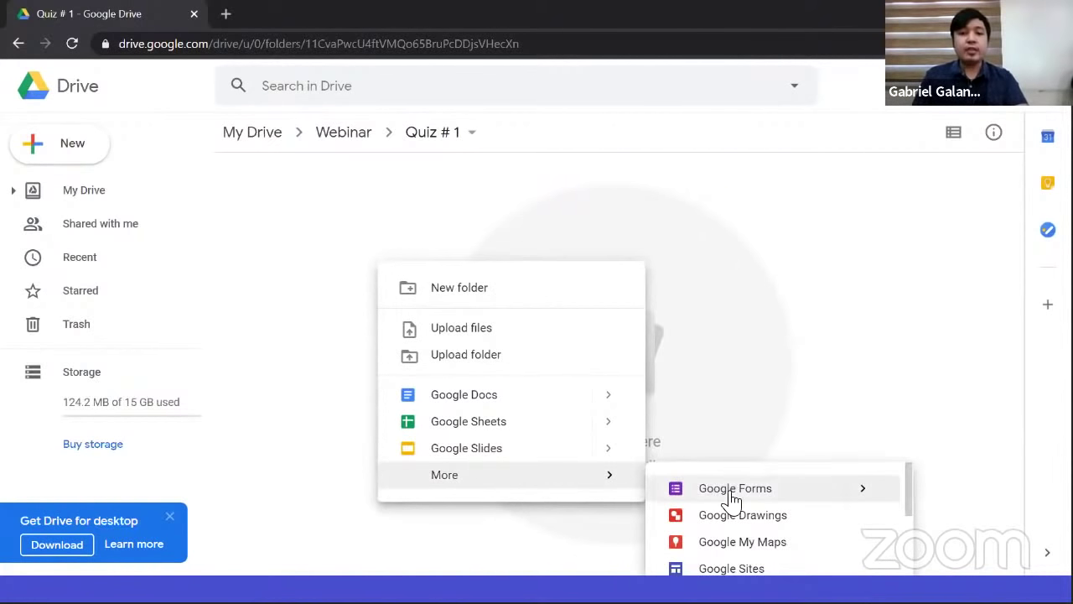
{"action": "mouse_move", "coordinate": [859, 495]}
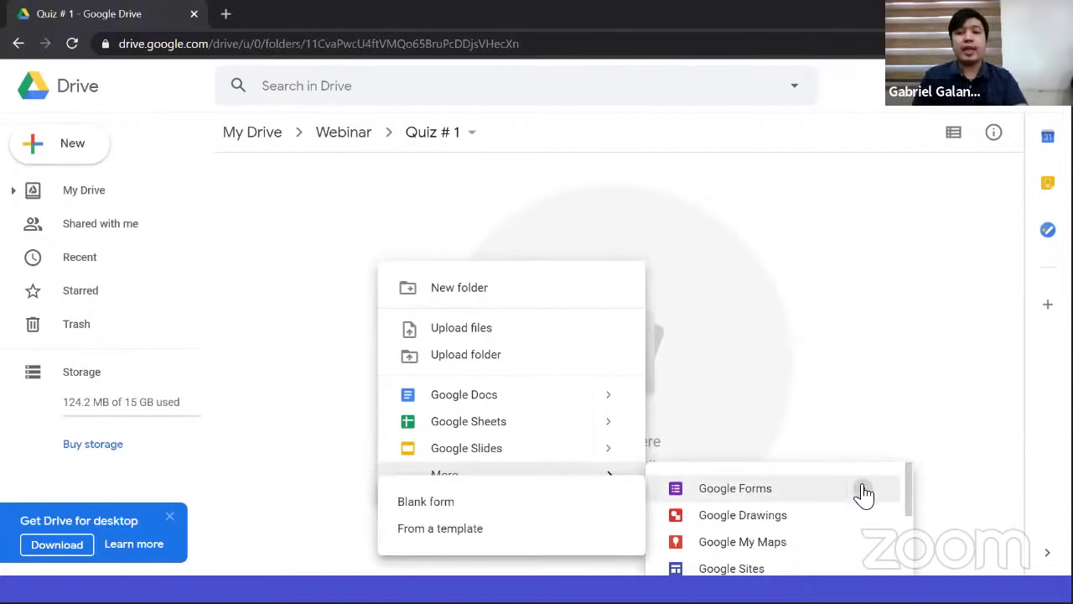
{"action": "left_click", "coordinate": [578, 500]}
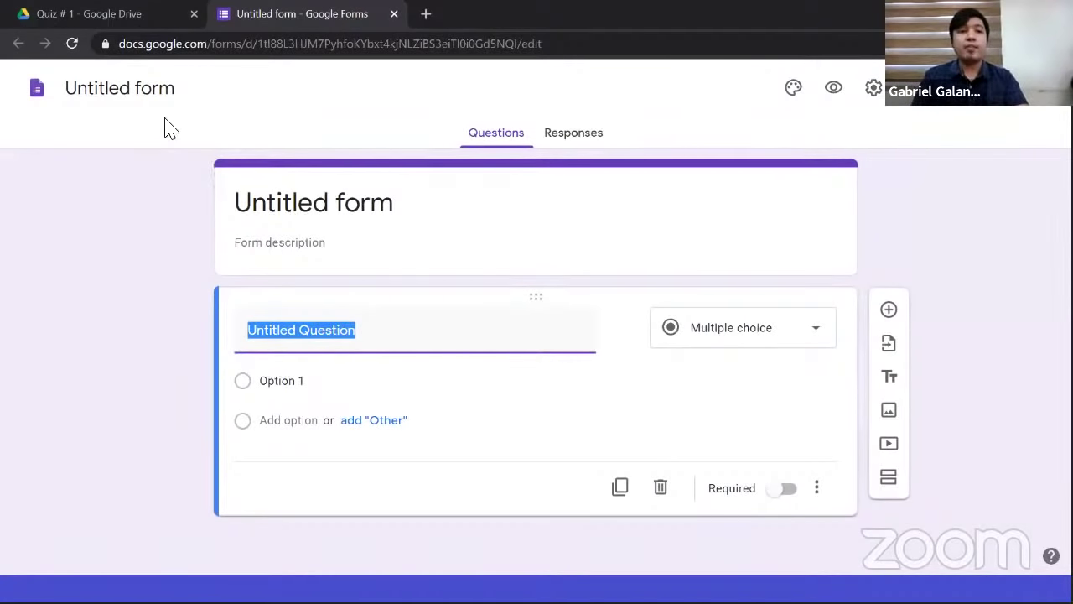
- Retitle 'Untitled form' to 'Quiz # 1', then check the empty Responses tab and return to Questions
{"action": "left_click", "coordinate": [147, 93]}
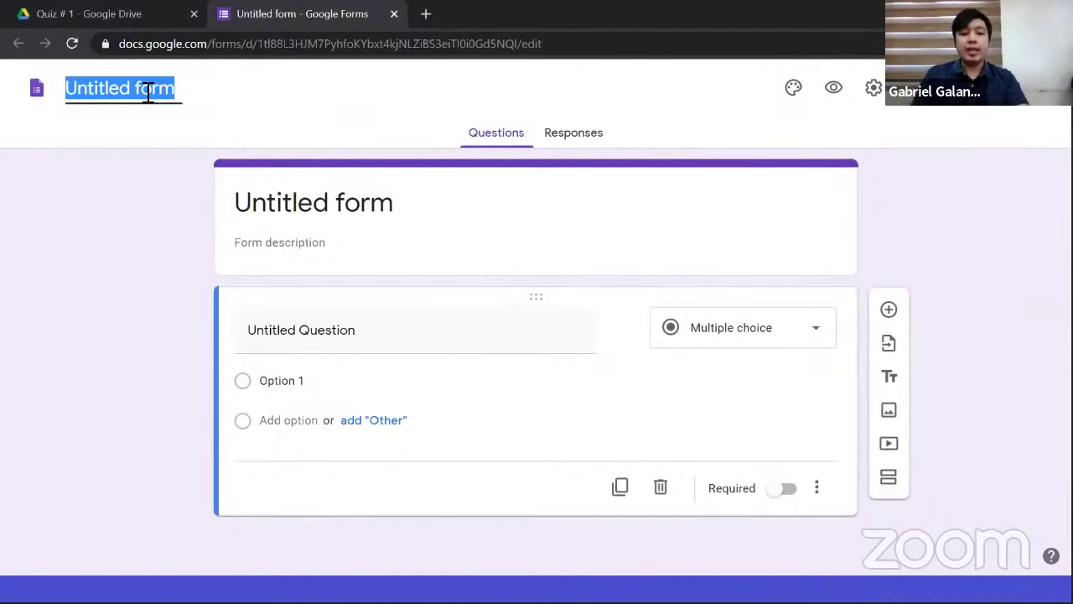
{"action": "type", "text": "Qu"}
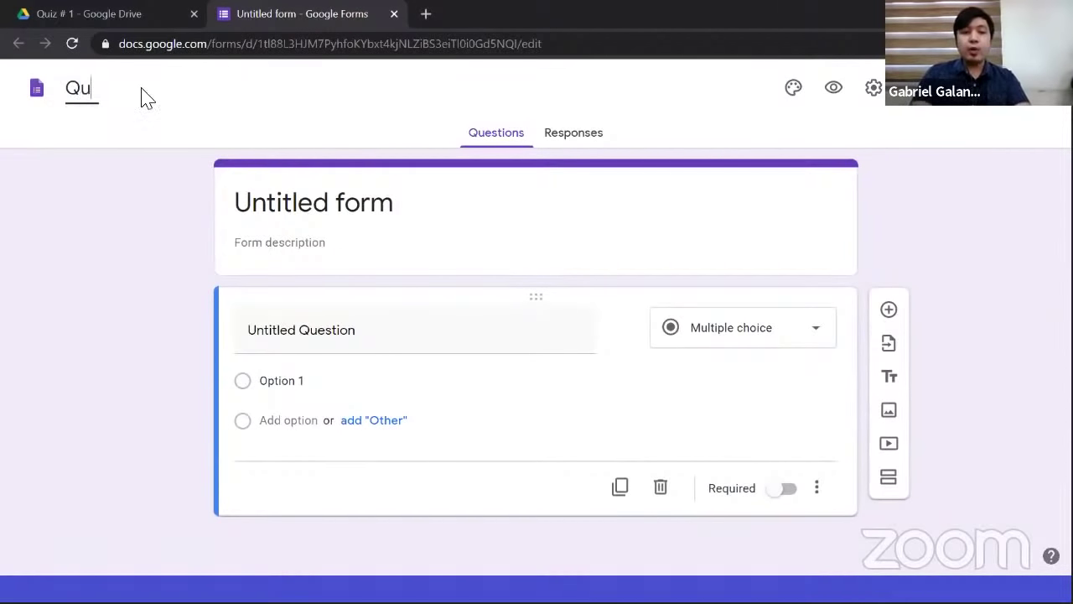
{"action": "type", "text": "iz # 1"}
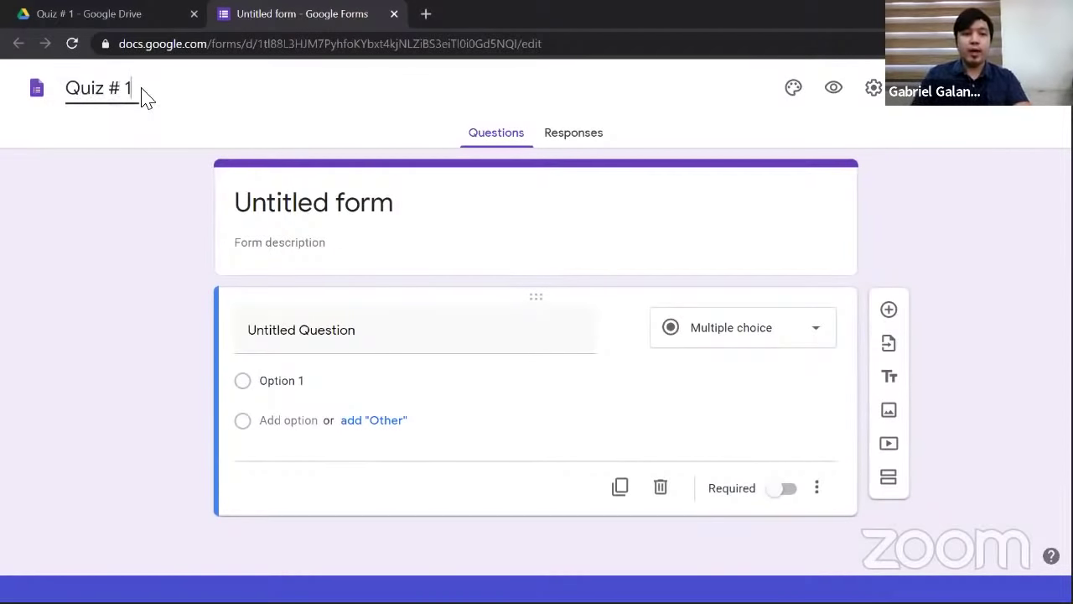
{"action": "left_click", "coordinate": [112, 170]}
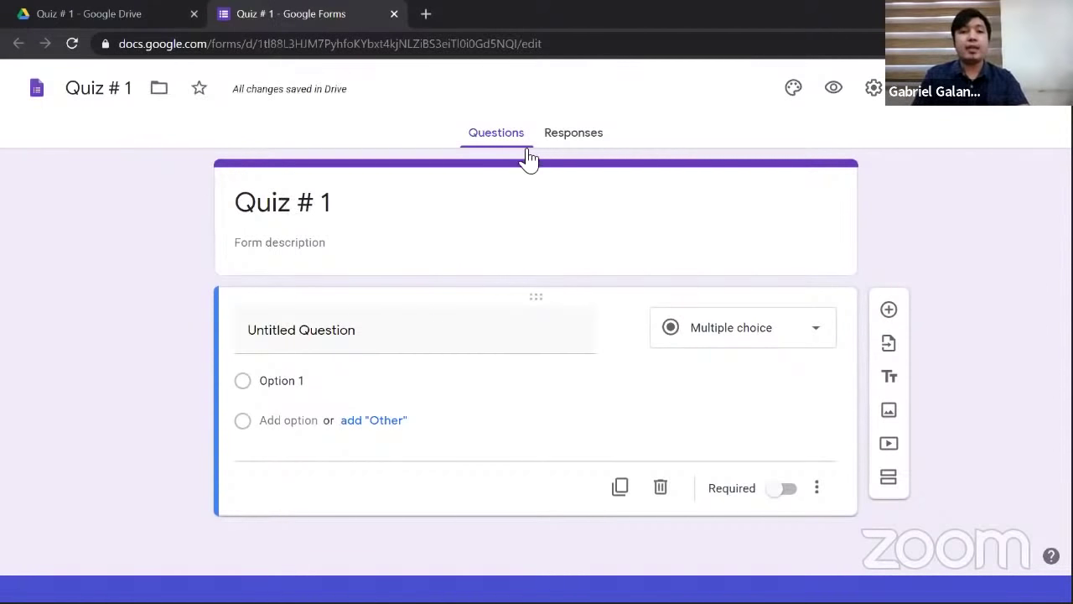
{"action": "left_click", "coordinate": [503, 137]}
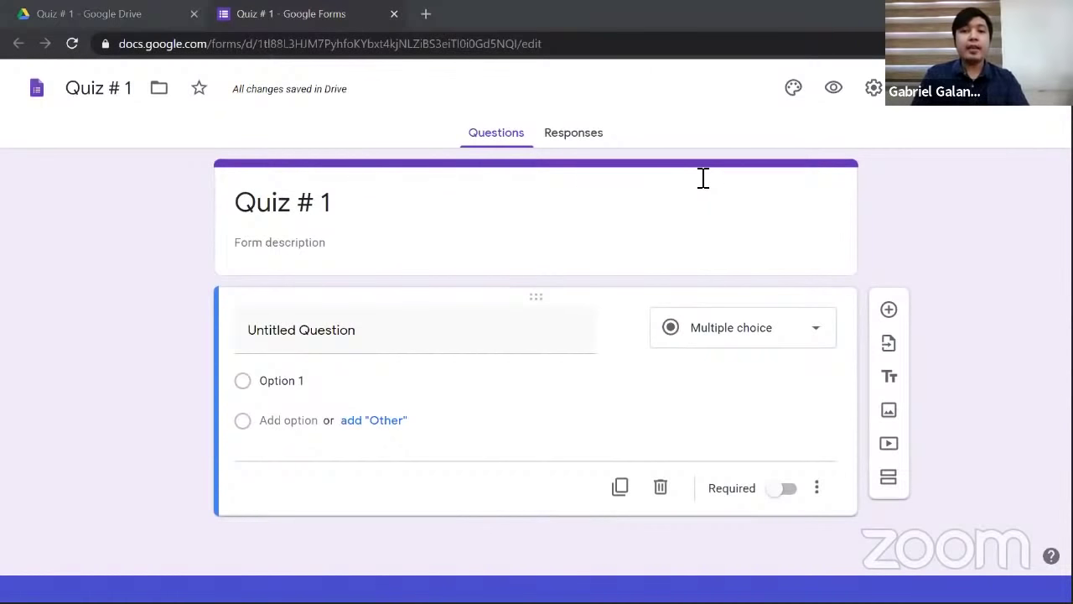
{"action": "left_click", "coordinate": [580, 142]}
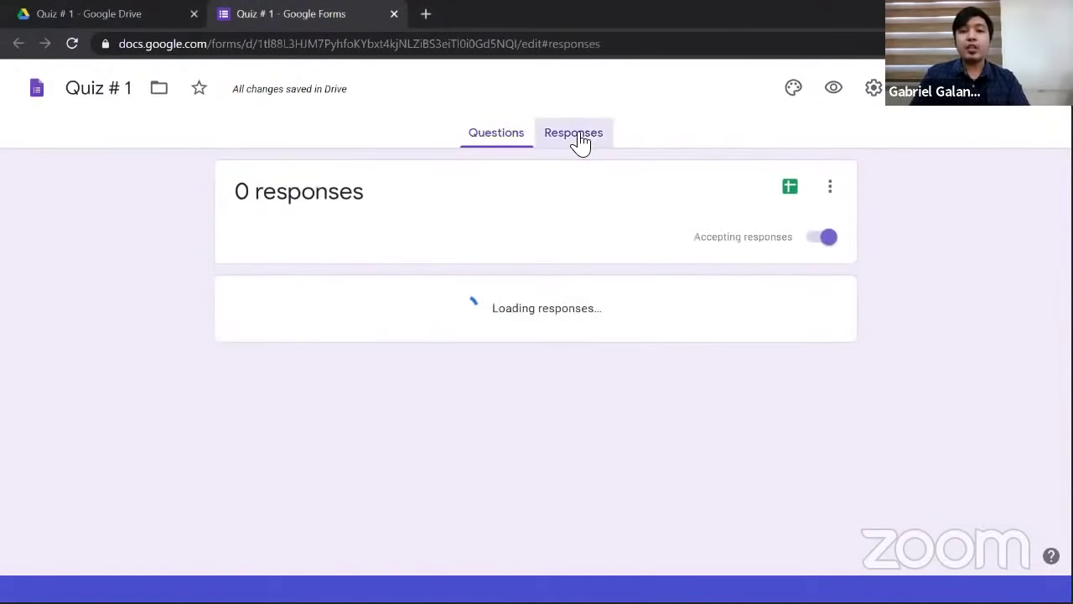
{"action": "left_click", "coordinate": [502, 144]}
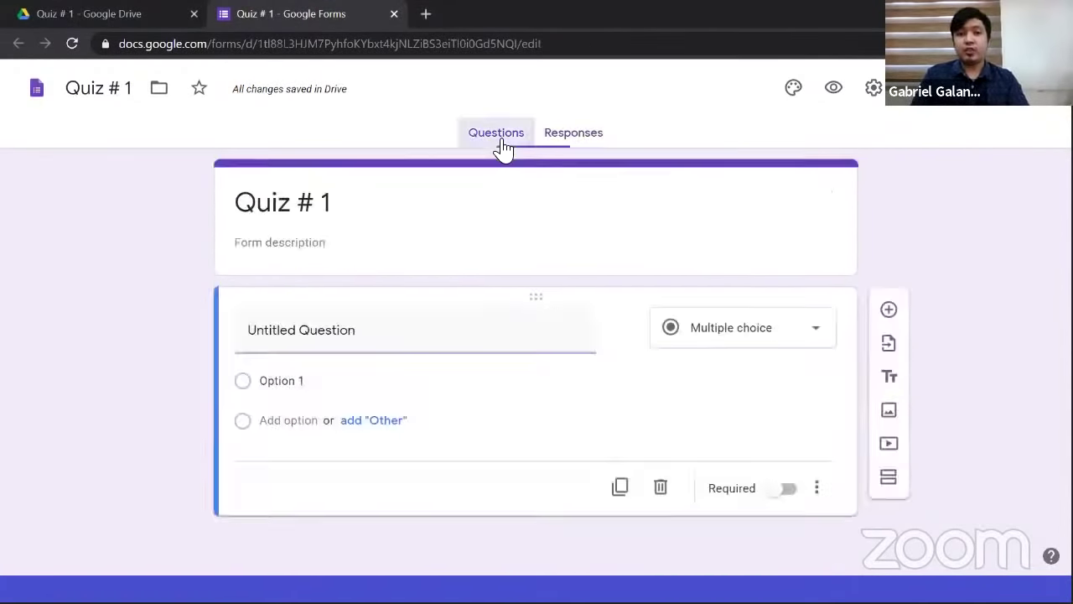
- Upload the quiz 1 header picture from Webinar > Images as the form's theme header image
{"action": "left_click", "coordinate": [793, 90]}
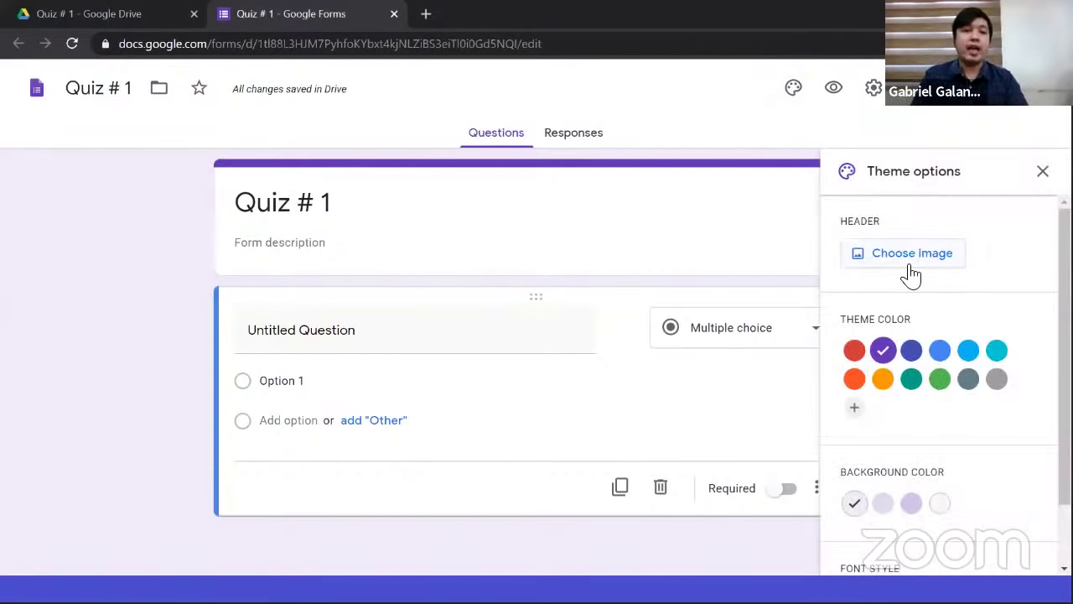
{"action": "left_click", "coordinate": [911, 267]}
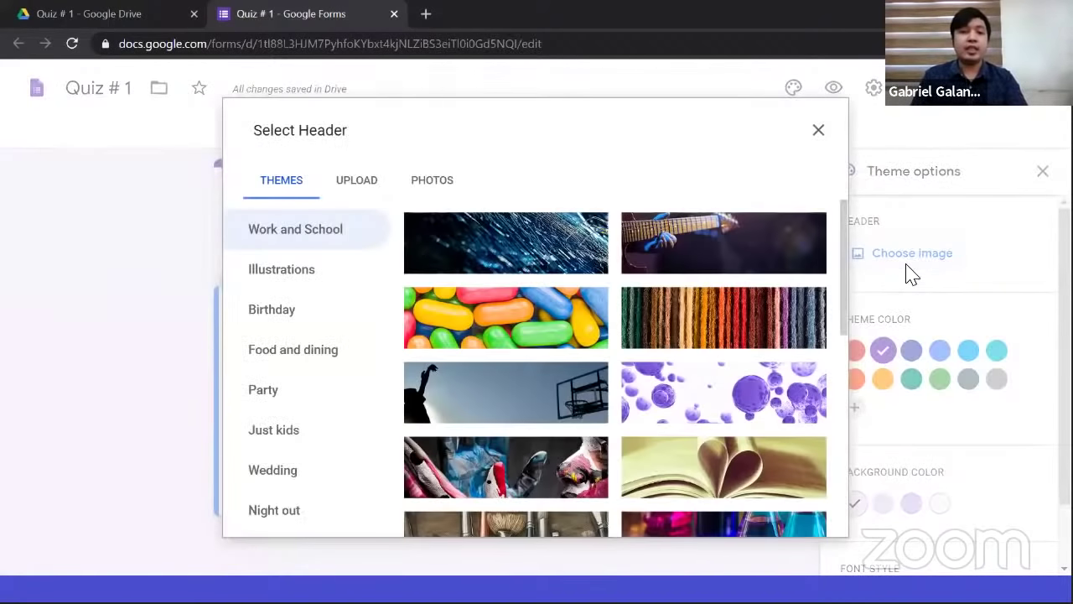
{"action": "left_click", "coordinate": [356, 186]}
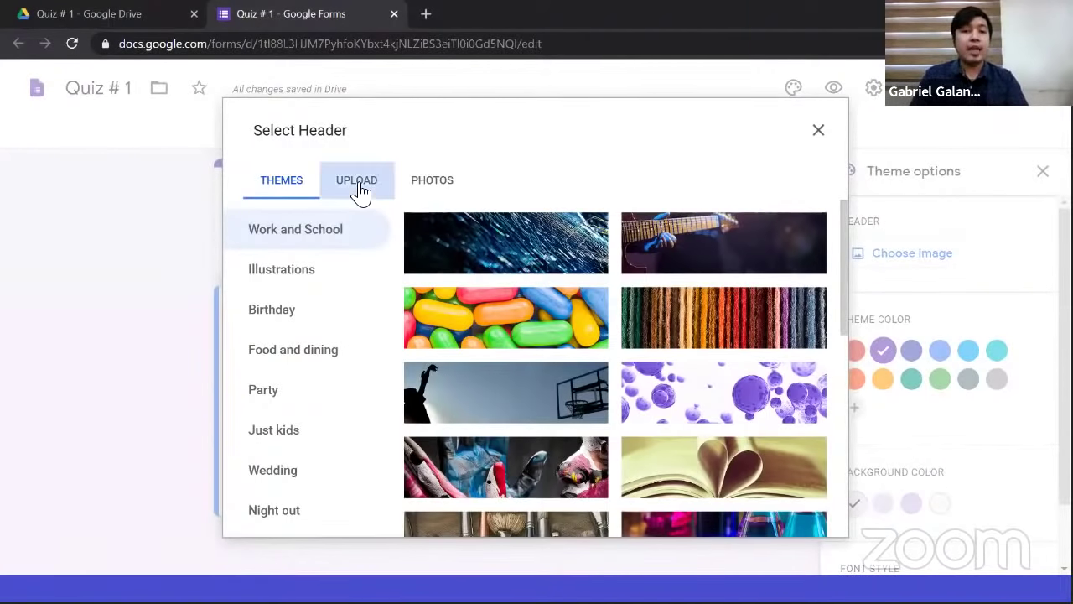
{"action": "left_click", "coordinate": [533, 422]}
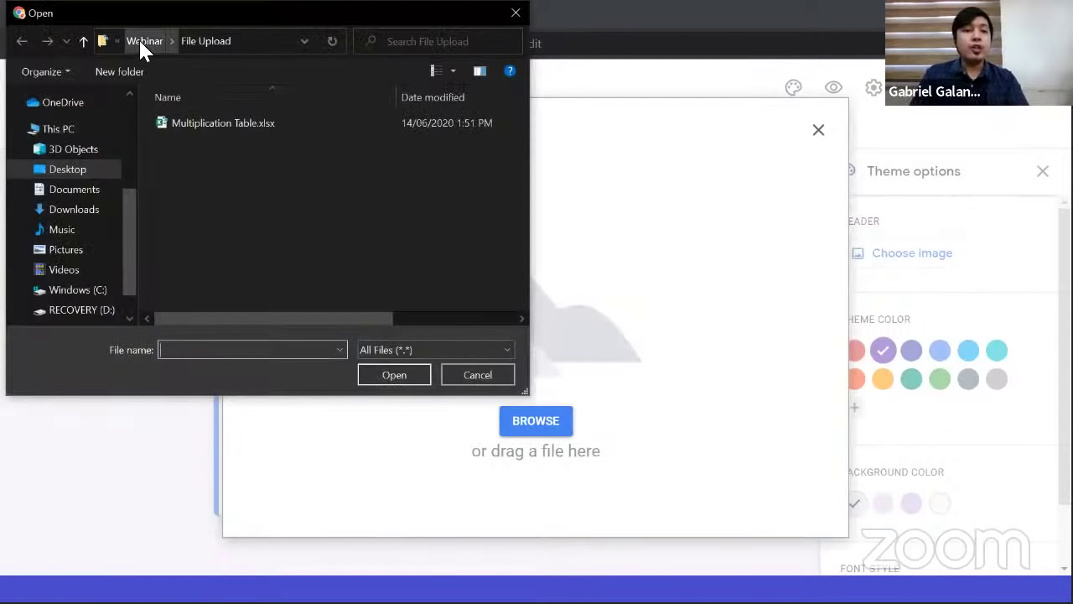
{"action": "left_click", "coordinate": [149, 42]}
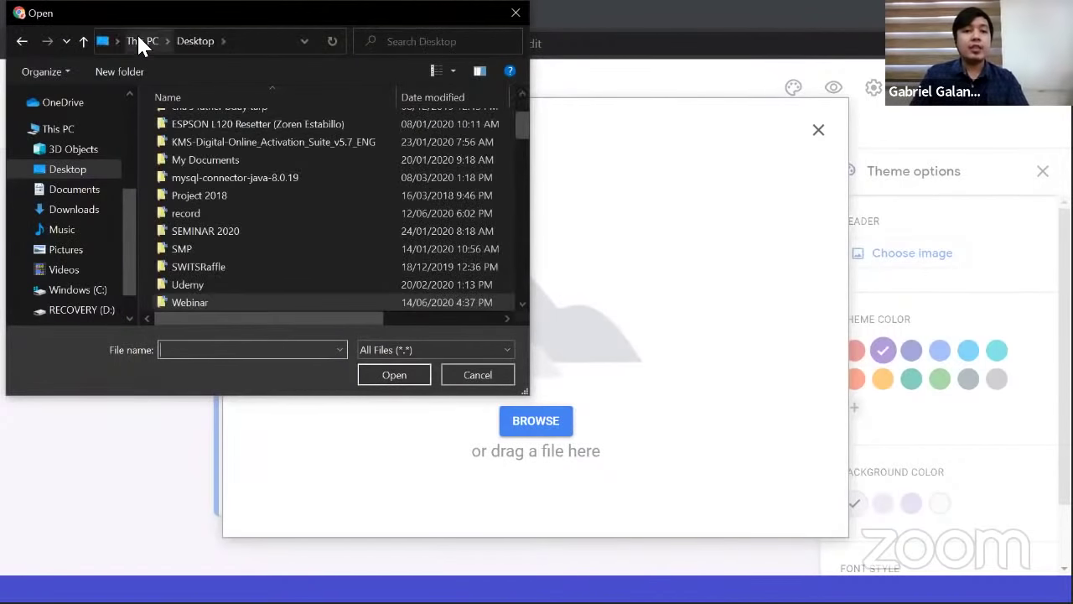
{"action": "left_click", "coordinate": [21, 42]}
{"action": "double_click", "coordinate": [286, 139]}
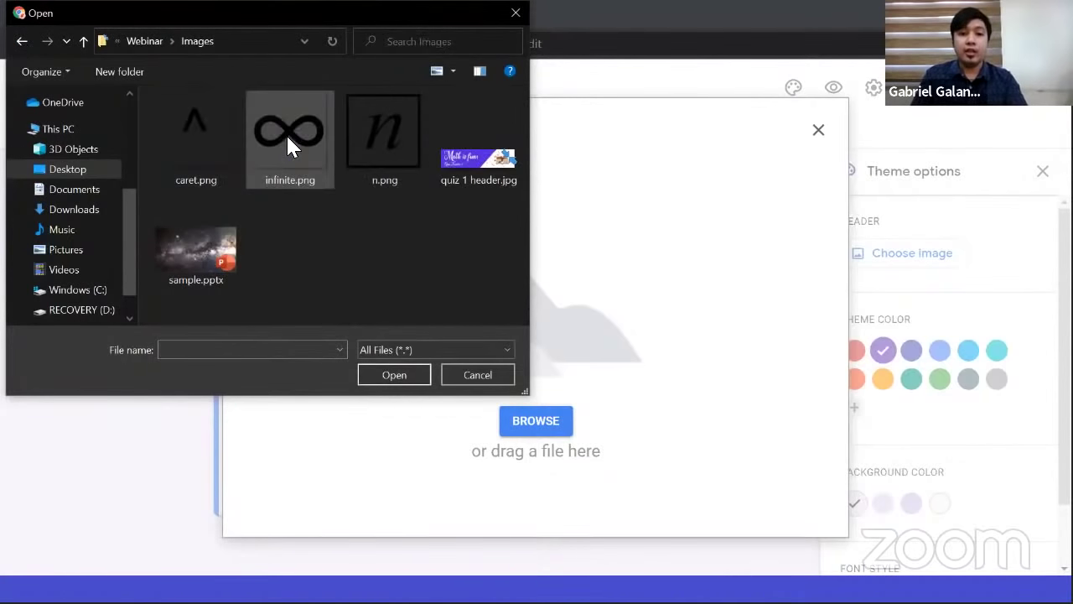
{"action": "double_click", "coordinate": [500, 178]}
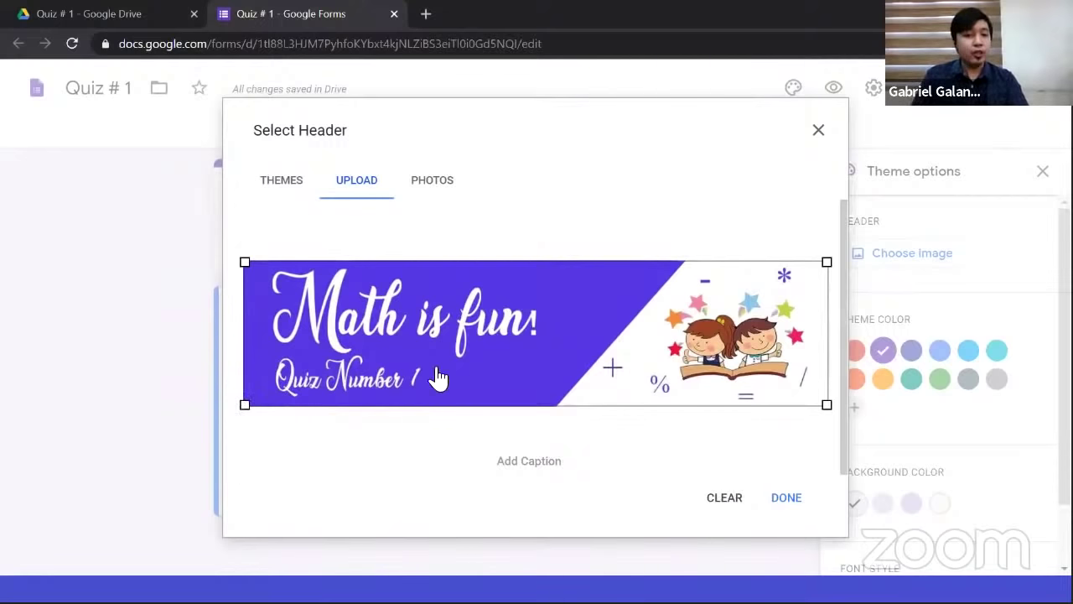
{"action": "left_click", "coordinate": [788, 501]}
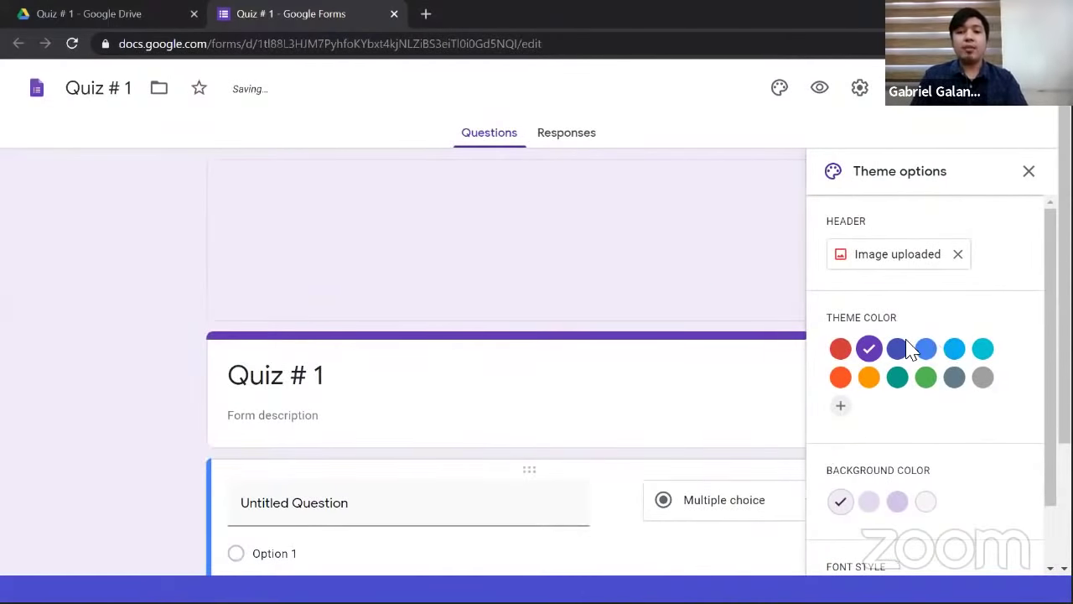
- Pick the purple theme colour and close the Theme options panel
{"action": "left_click", "coordinate": [910, 349]}
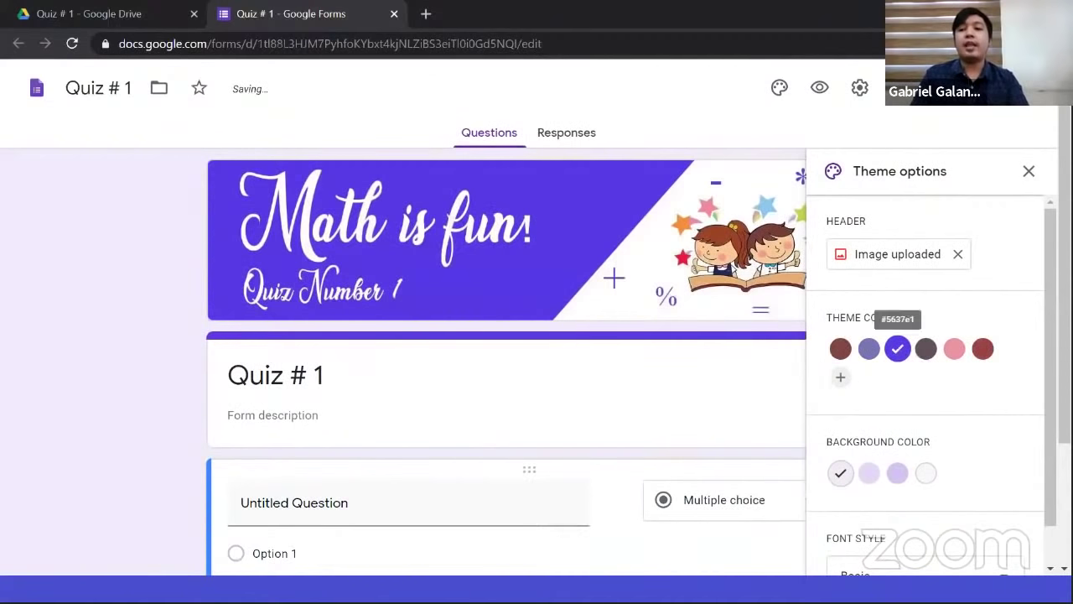
{"action": "left_click", "coordinate": [1033, 172]}
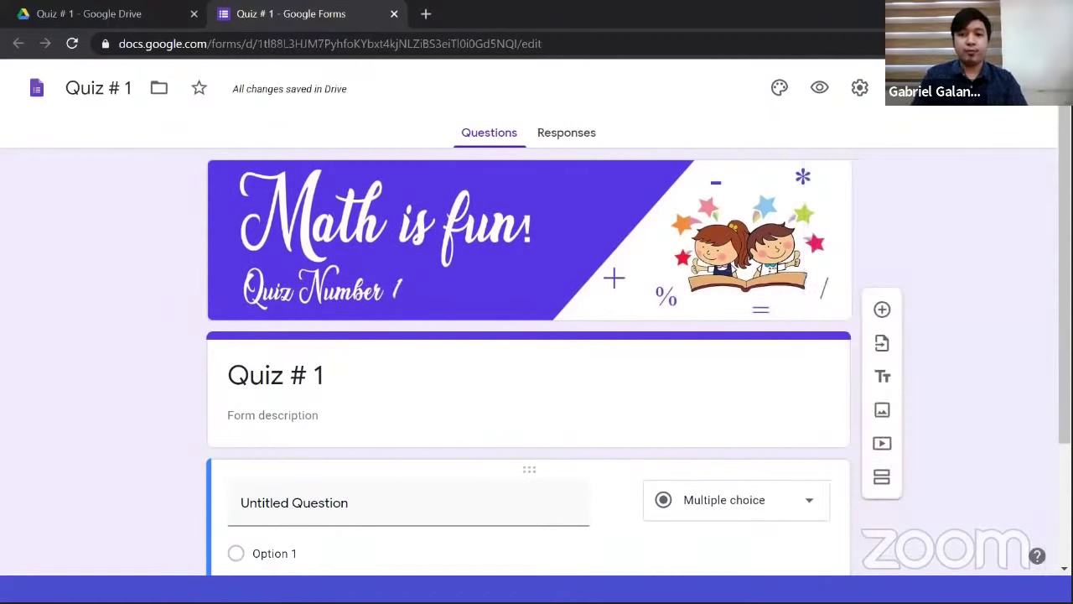
{"action": "left_click", "coordinate": [820, 88]}
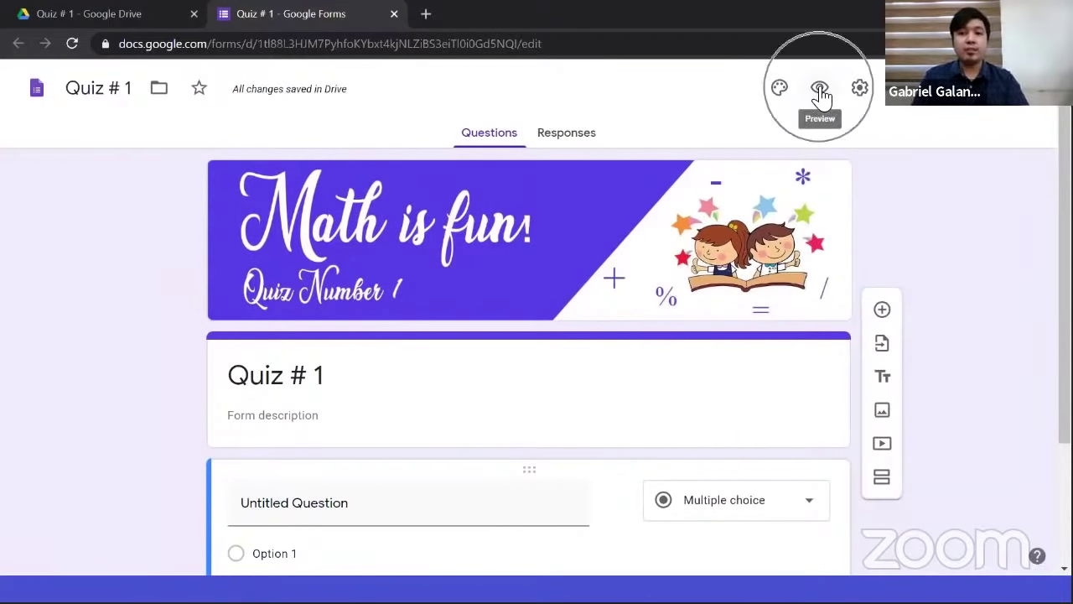
{"action": "left_click", "coordinate": [821, 91]}
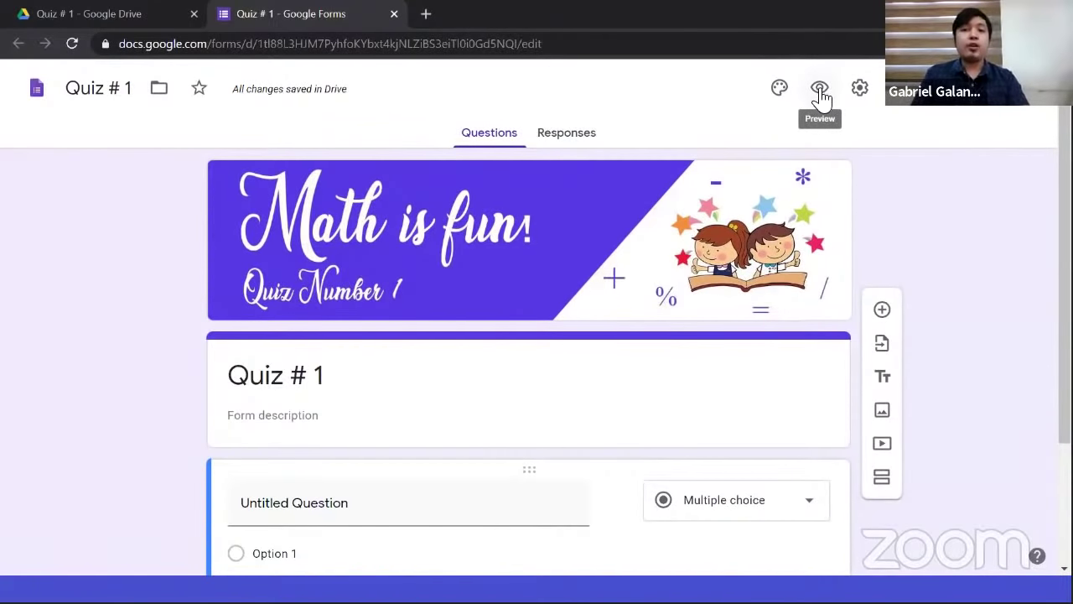
- Open Settings, cancel without changes, and return to the top of the form
{"action": "left_click", "coordinate": [860, 89]}
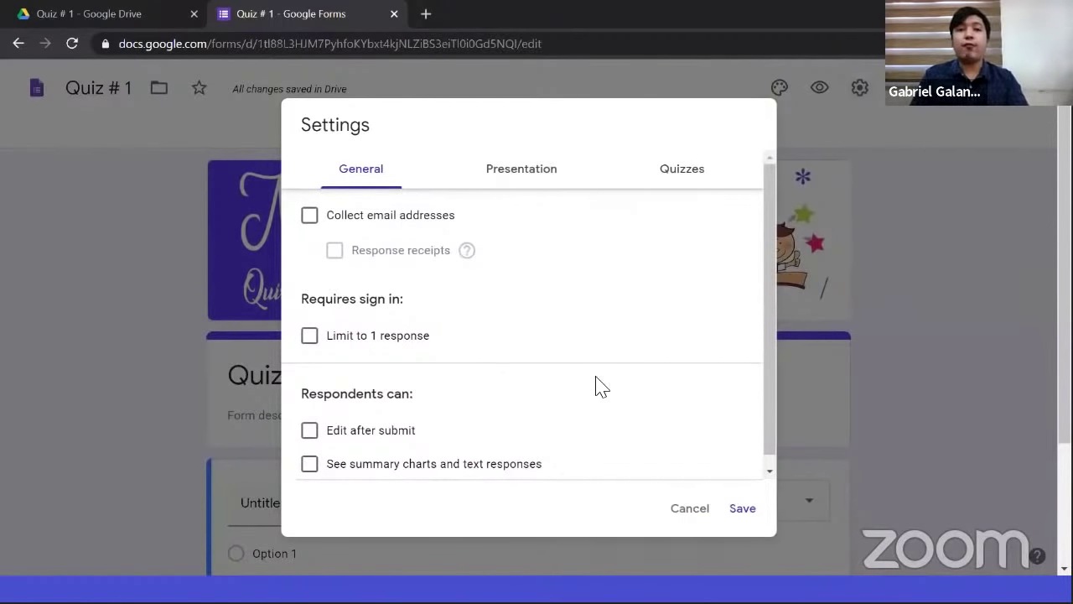
{"action": "left_click", "coordinate": [865, 331]}
{"action": "scroll", "coordinate": [826, 342], "scroll_direction": "down", "scroll_amount": 1}
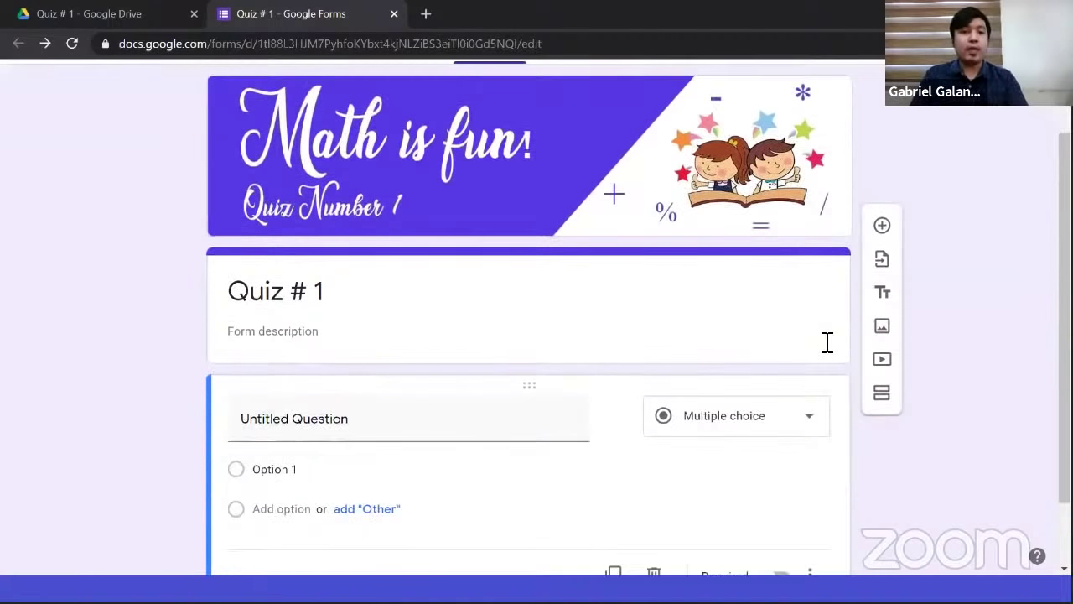
{"action": "scroll", "coordinate": [566, 398], "scroll_direction": "down", "scroll_amount": 1}
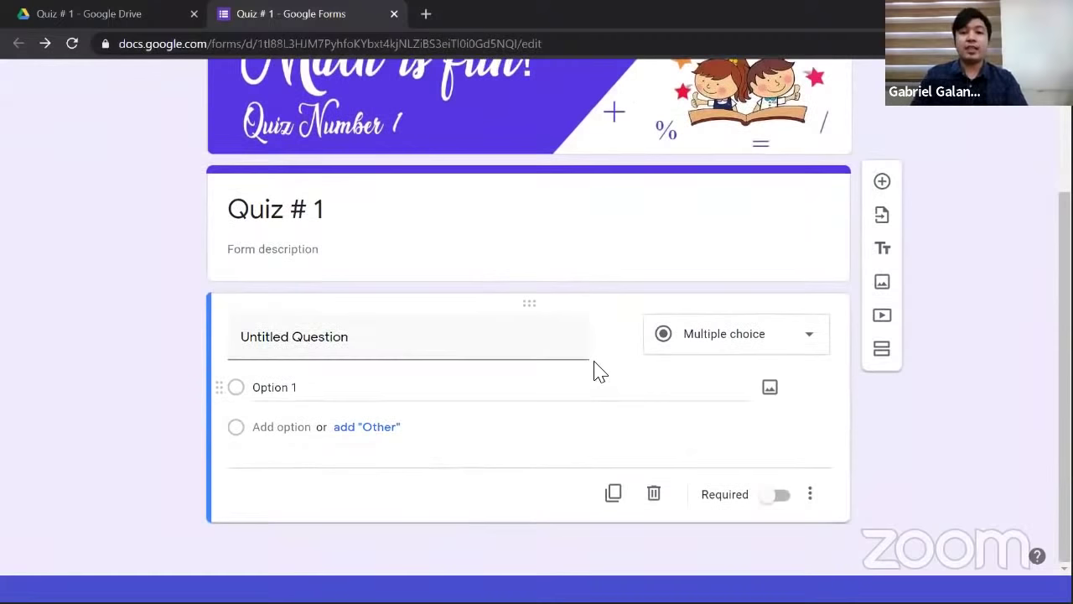
{"action": "scroll", "coordinate": [594, 372], "scroll_direction": "up", "scroll_amount": 2}
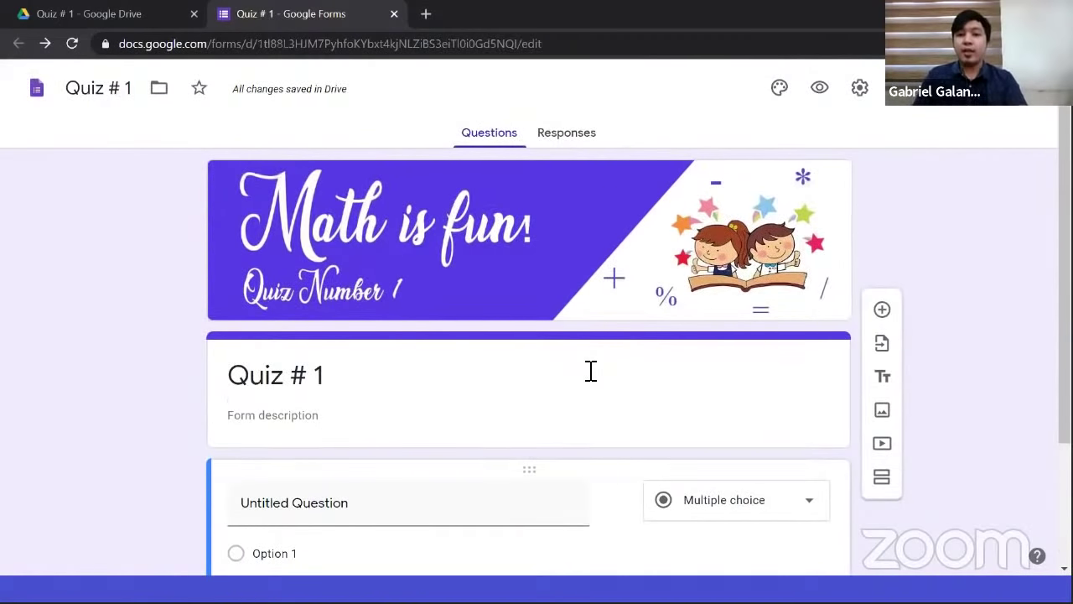
- Switch on 'Make this a quiz' in the Settings Quizzes tab
{"action": "left_click", "coordinate": [859, 89]}
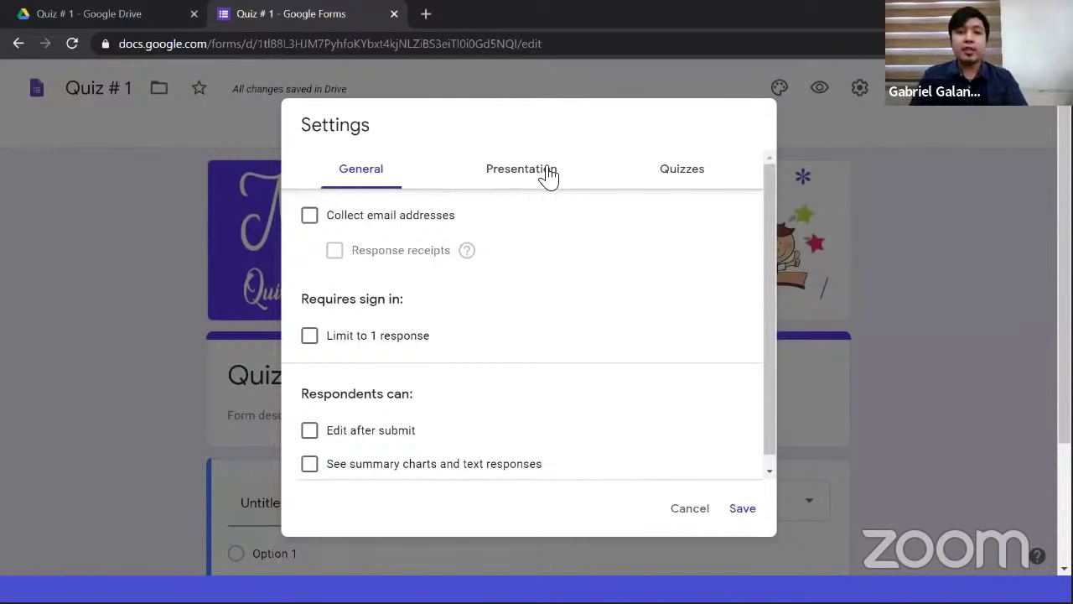
{"action": "left_click", "coordinate": [672, 183]}
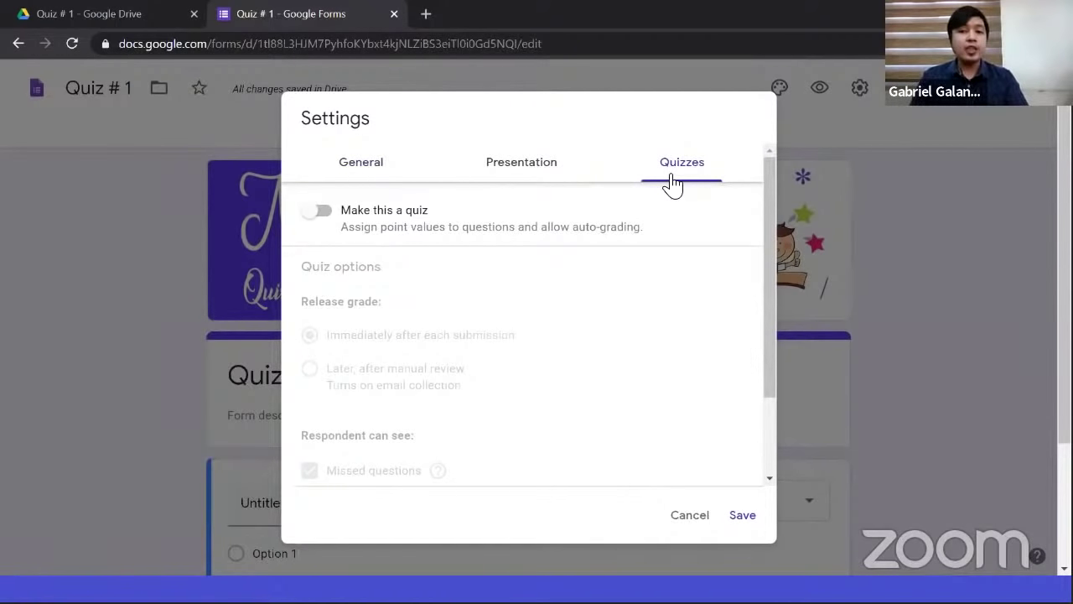
{"action": "left_click", "coordinate": [319, 214]}
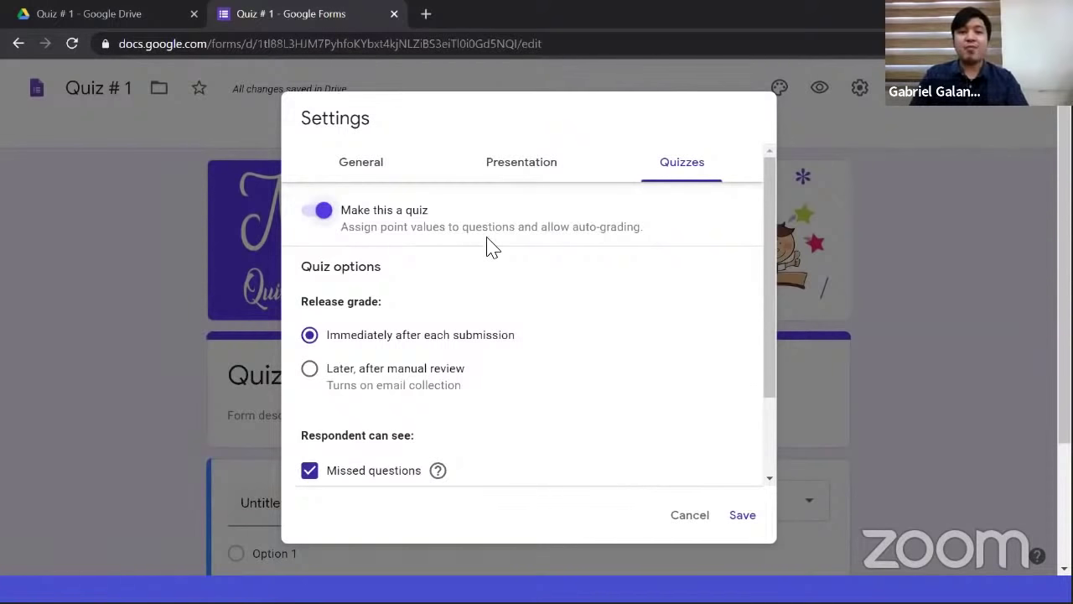
{"action": "scroll", "coordinate": [486, 248], "scroll_direction": "down", "scroll_amount": 2}
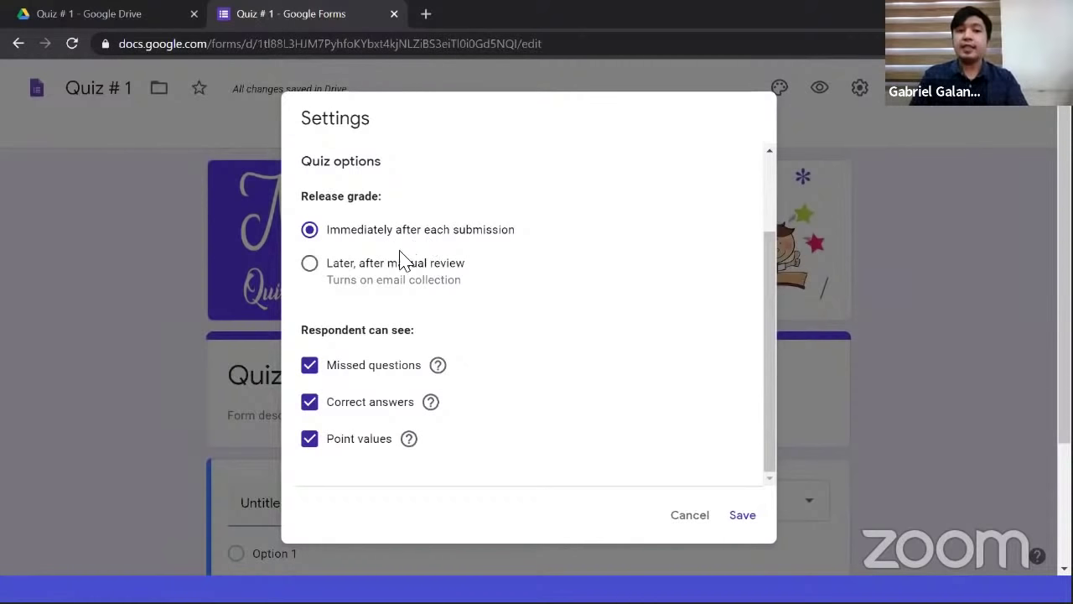
- Release grades 'Later, after manual review' and uncheck 'Missed questions'
{"action": "left_click", "coordinate": [310, 263]}
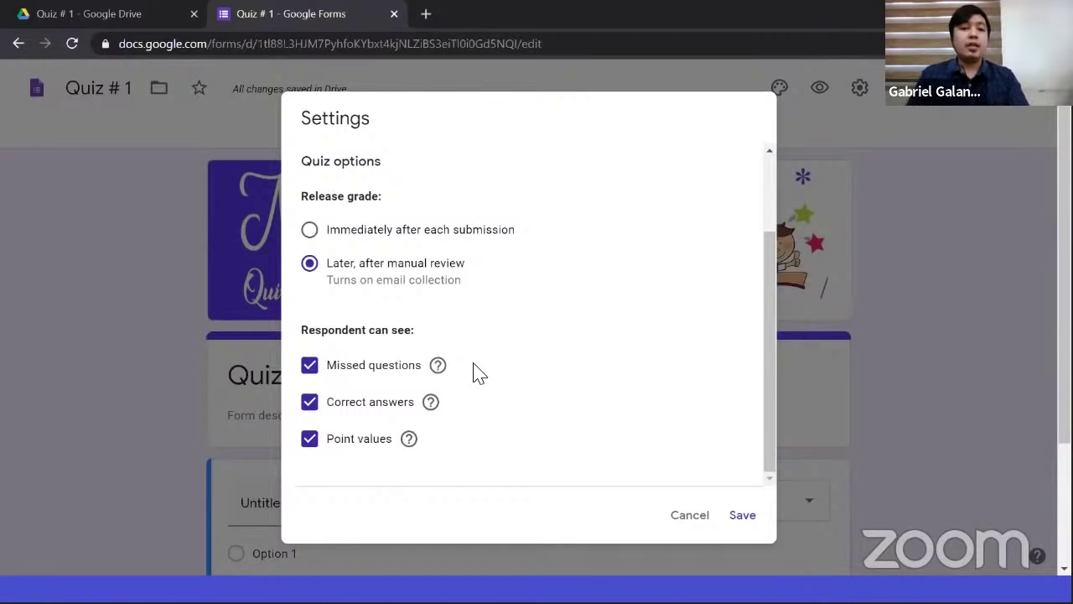
{"action": "scroll", "coordinate": [478, 367], "scroll_direction": "down", "scroll_amount": 1}
{"action": "scroll", "coordinate": [479, 364], "scroll_direction": "up", "scroll_amount": 2}
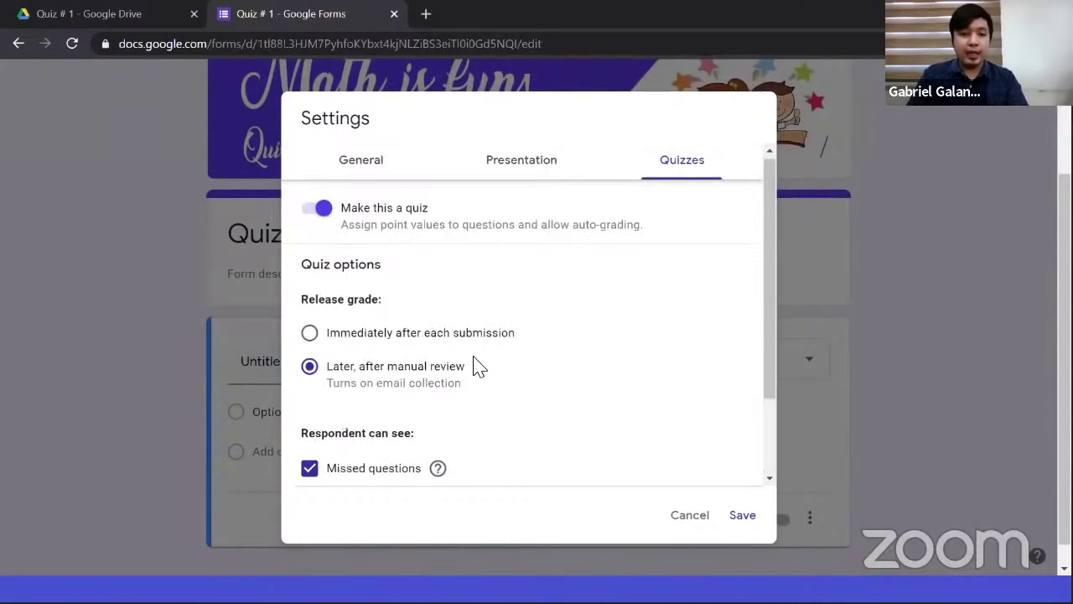
{"action": "scroll", "coordinate": [352, 349], "scroll_direction": "down", "scroll_amount": 2}
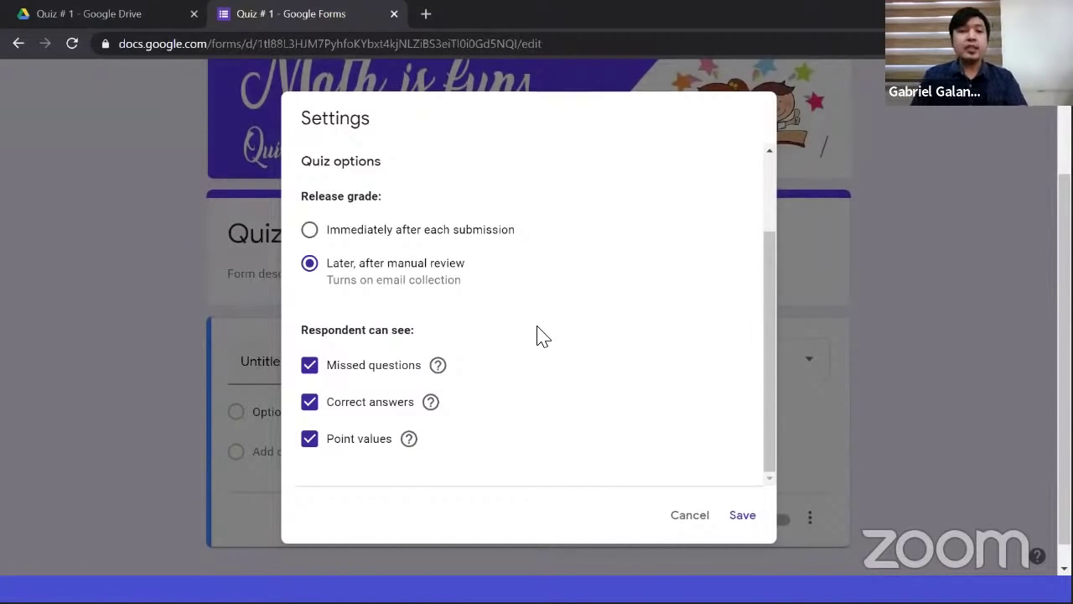
{"action": "left_click", "coordinate": [314, 369]}
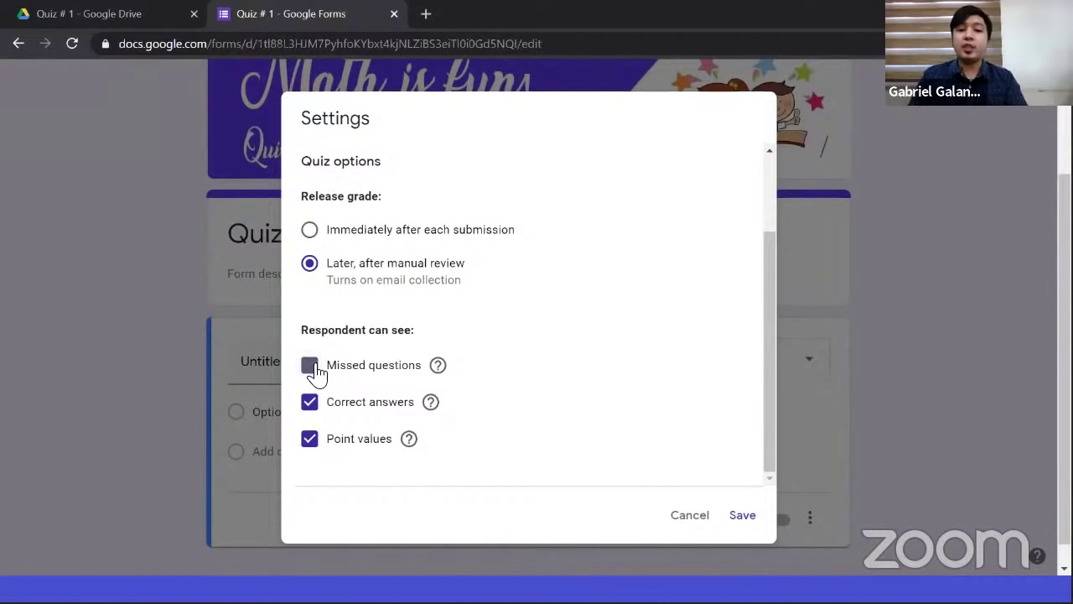
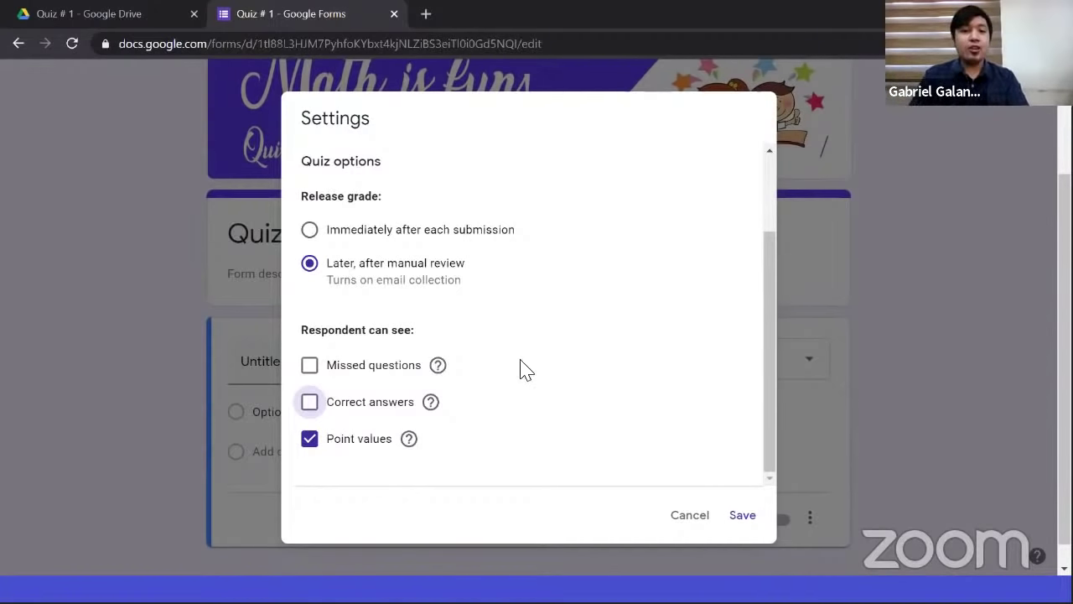
- Turn on 'Limit to 1 response' in the quiz's General settings
{"action": "scroll", "coordinate": [522, 368], "scroll_direction": "up", "scroll_amount": 3}
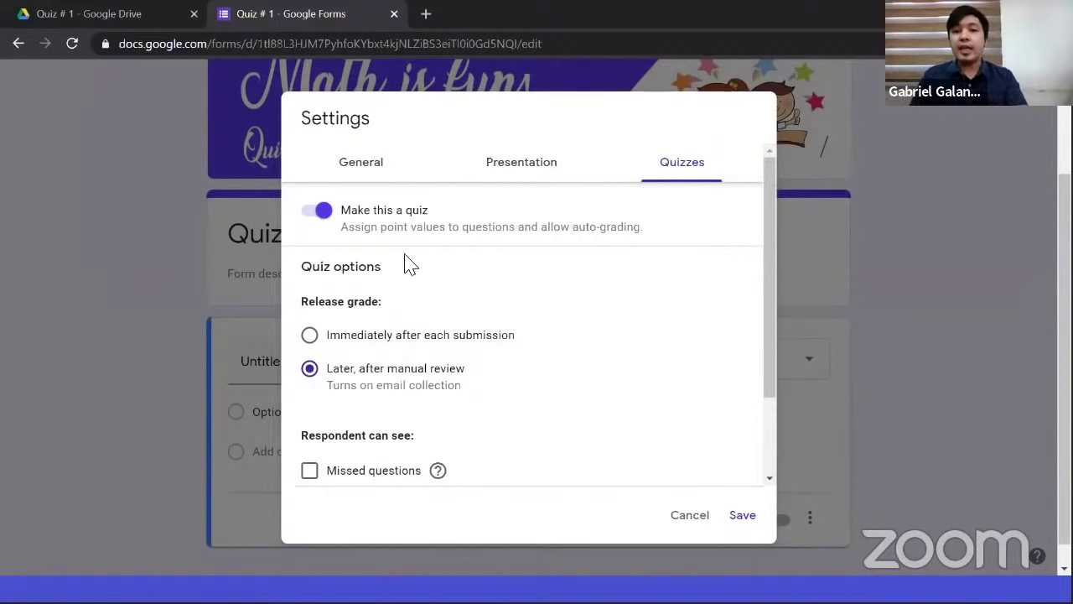
{"action": "left_click", "coordinate": [367, 168]}
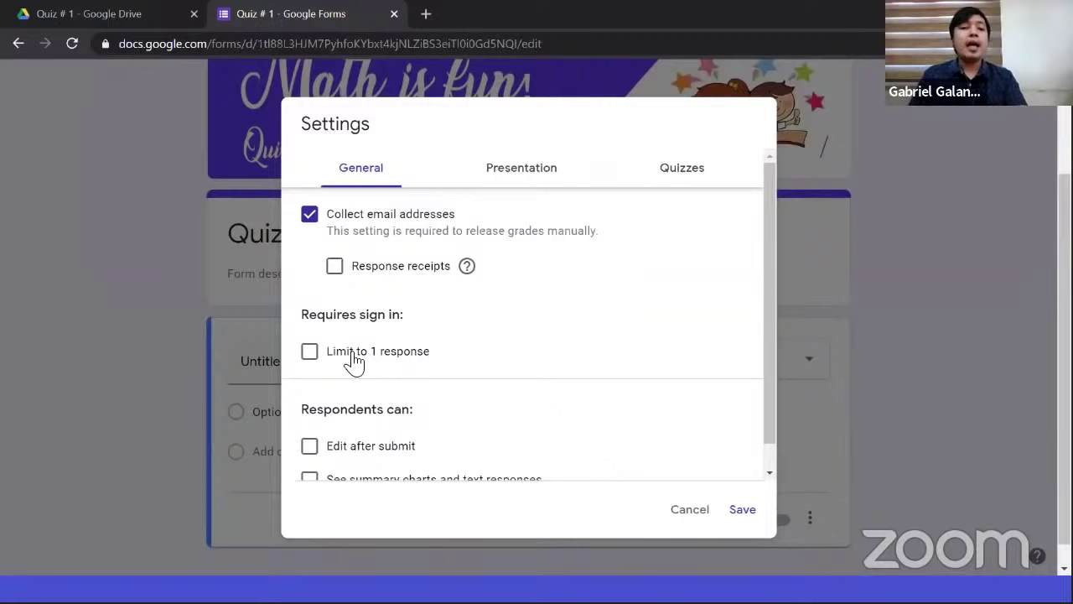
{"action": "left_click", "coordinate": [310, 352]}
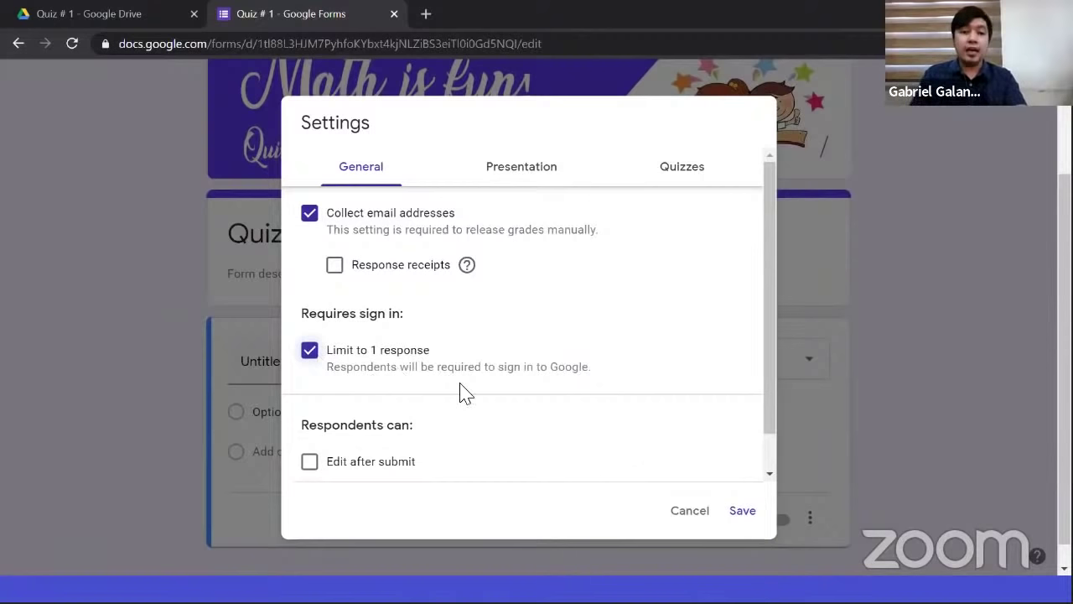
{"action": "scroll", "coordinate": [465, 384], "scroll_direction": "down", "scroll_amount": 1}
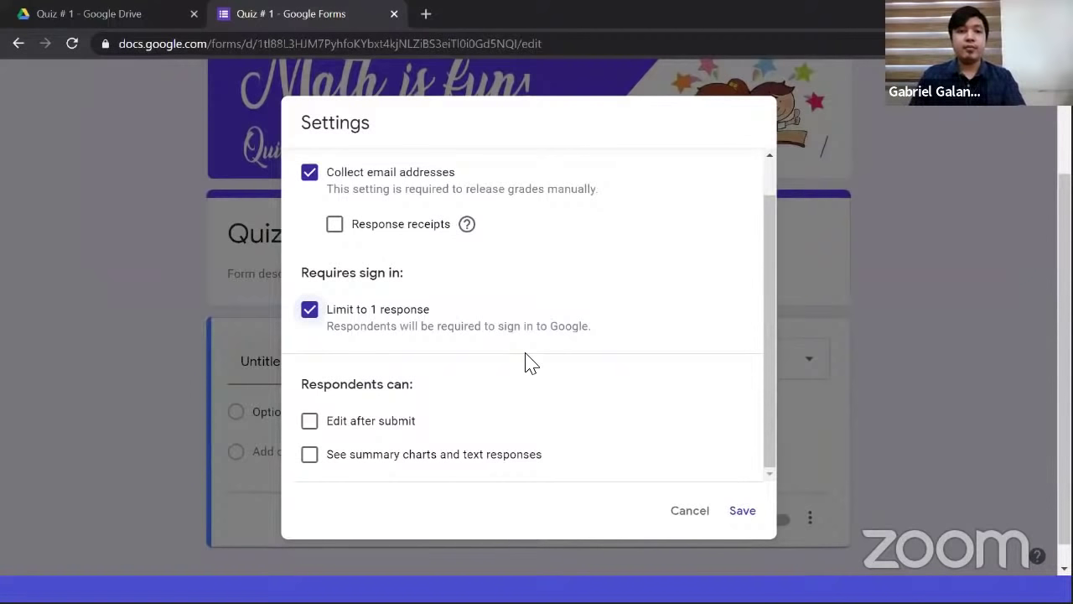
{"action": "scroll", "coordinate": [530, 363], "scroll_direction": "up", "scroll_amount": 1}
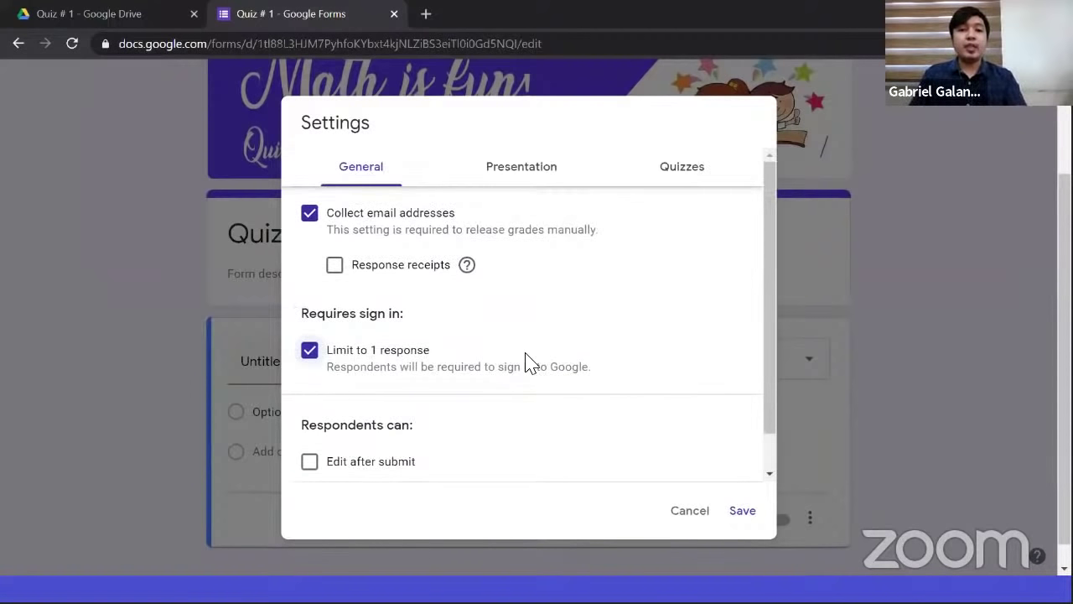
{"action": "left_click", "coordinate": [520, 186]}
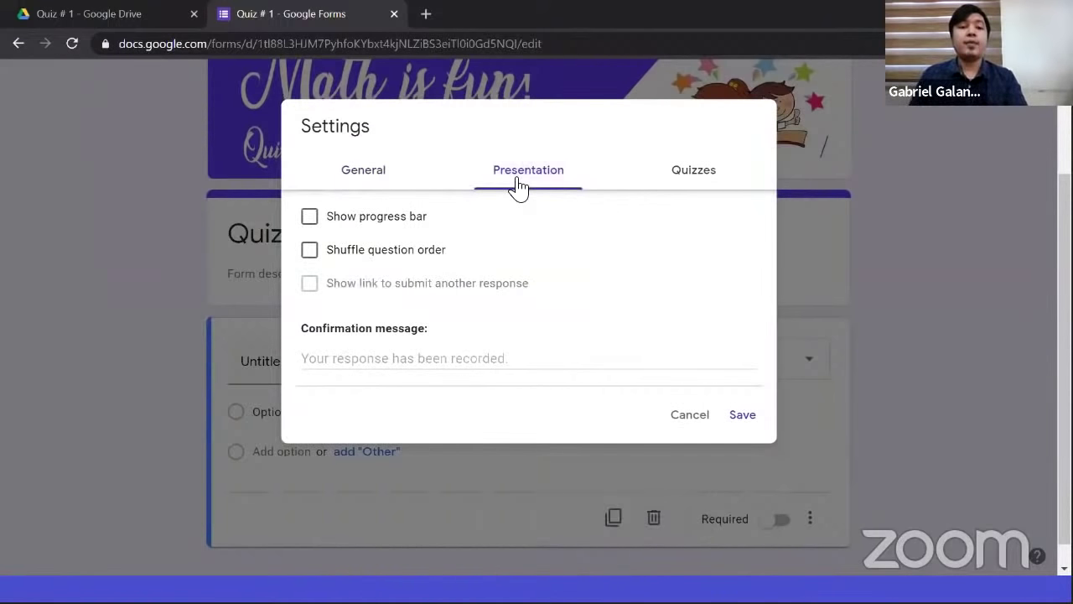
- Check 'Show progress bar' and 'Shuffle question order' in the Presentation settings
{"action": "left_click", "coordinate": [310, 220]}
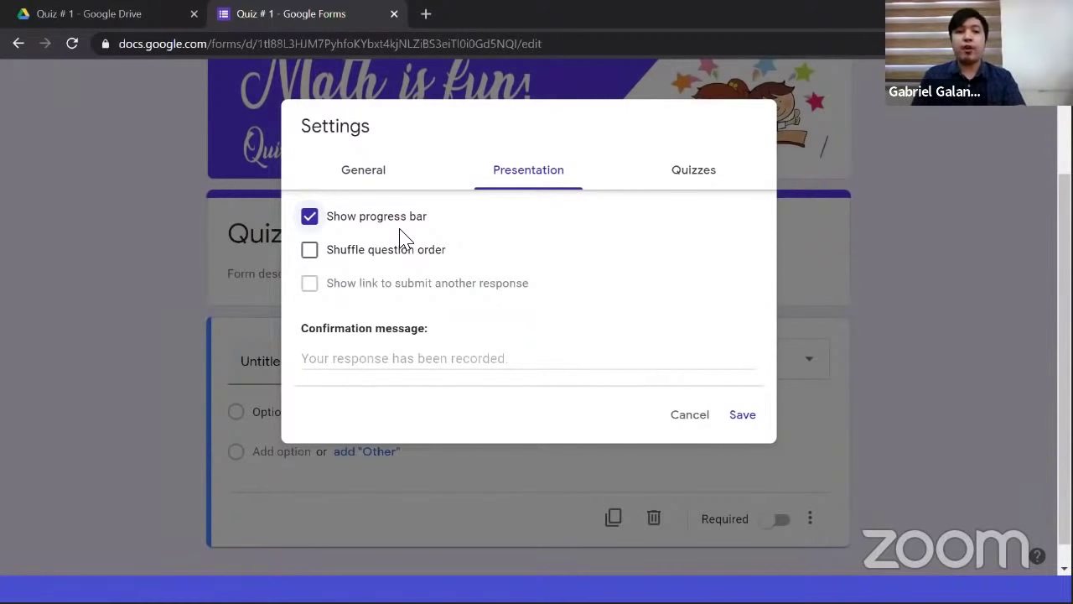
{"action": "left_click", "coordinate": [310, 252]}
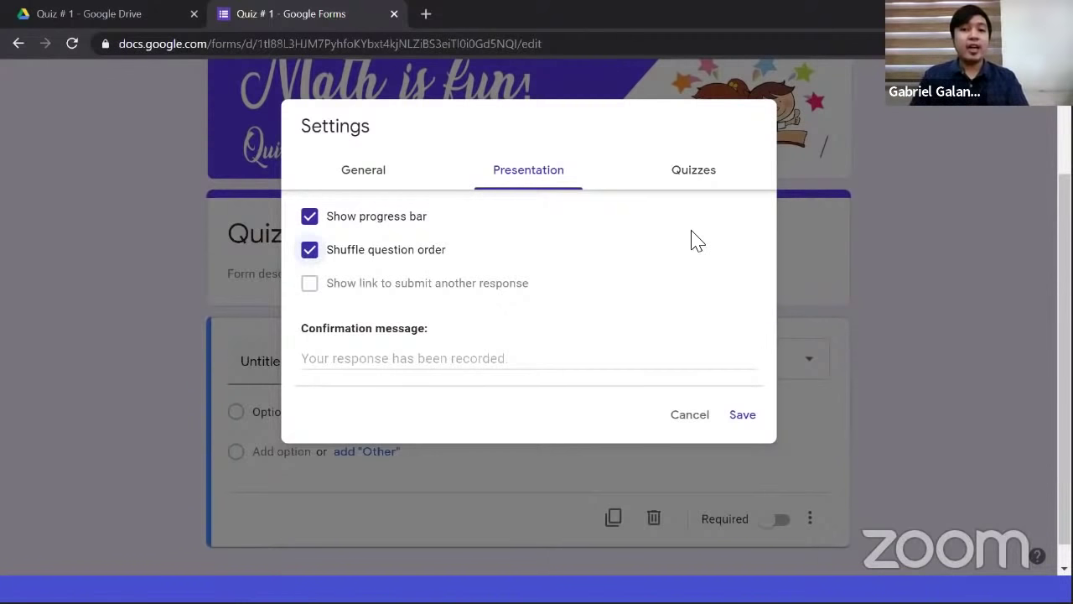
{"action": "left_click", "coordinate": [695, 186]}
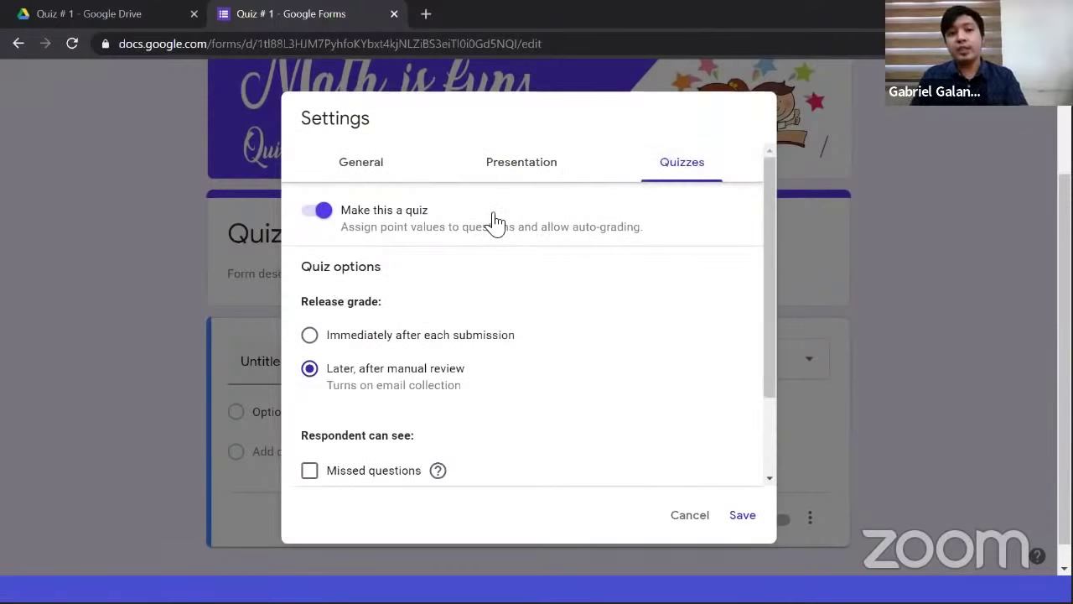
{"action": "left_click", "coordinate": [361, 165]}
{"action": "scroll", "coordinate": [398, 312], "scroll_direction": "down", "scroll_amount": 1}
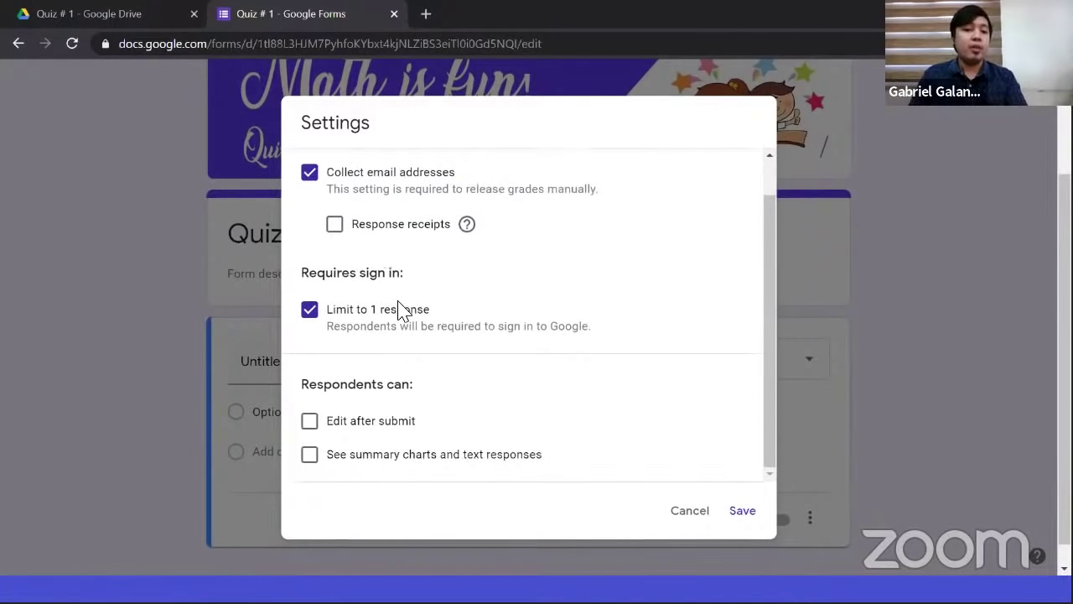
{"action": "scroll", "coordinate": [470, 252], "scroll_direction": "up", "scroll_amount": 1}
{"action": "left_click", "coordinate": [533, 174]}
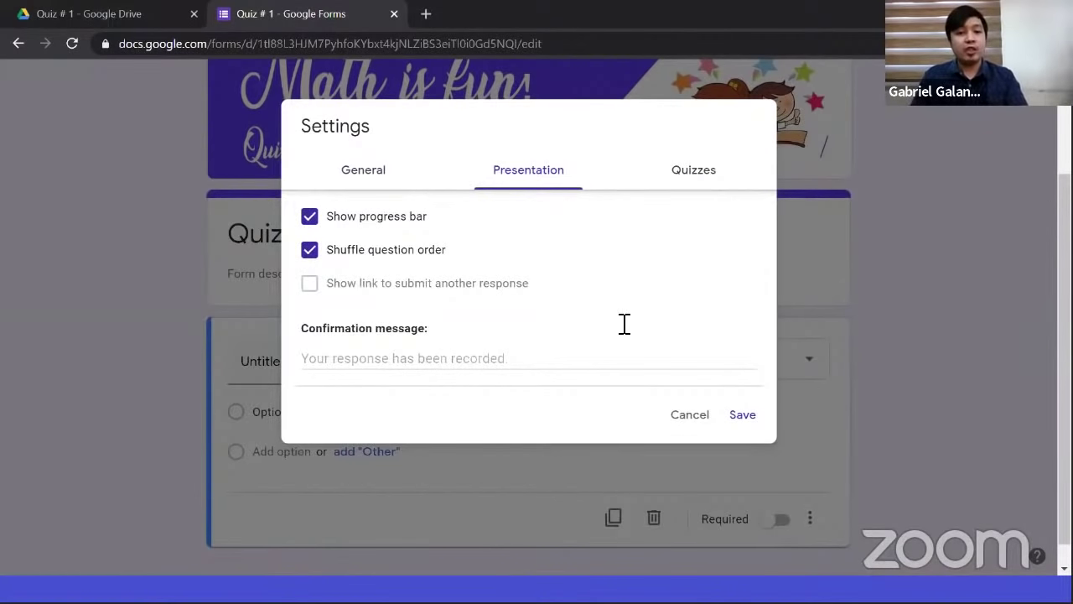
- Save the quiz settings and close the Settings dialog
{"action": "left_click", "coordinate": [742, 416]}
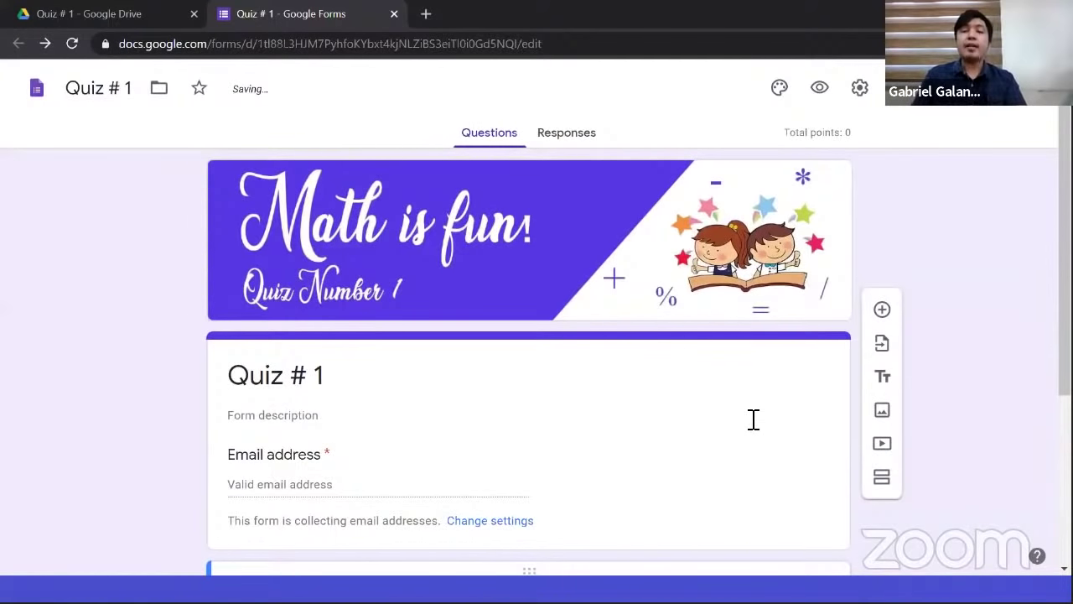
{"action": "scroll", "coordinate": [754, 420], "scroll_direction": "down", "scroll_amount": 3}
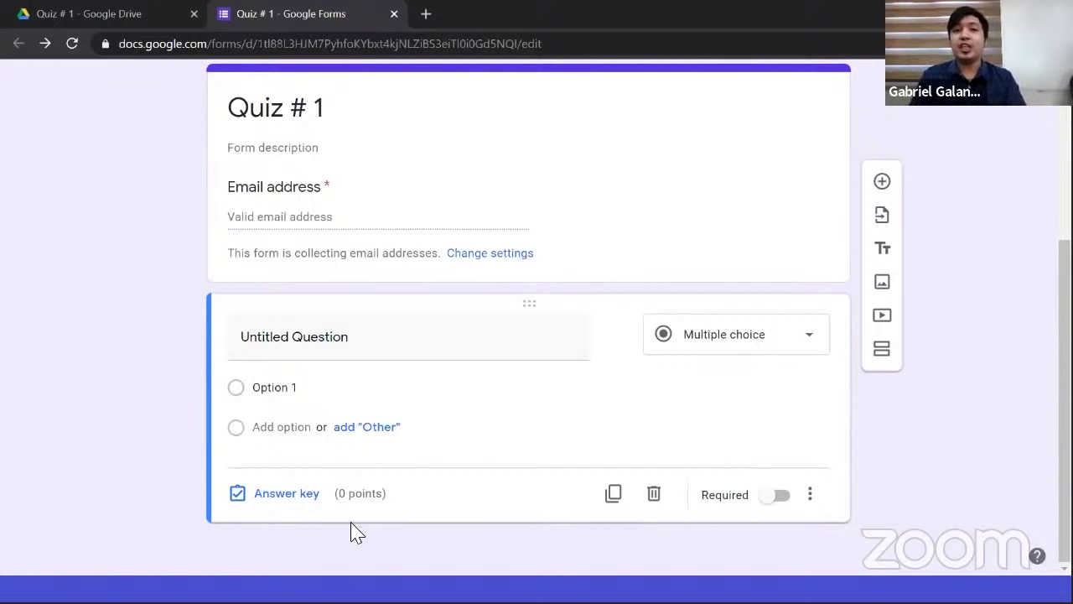
{"action": "left_click", "coordinate": [293, 497]}
{"action": "left_click", "coordinate": [293, 496]}
{"action": "left_click", "coordinate": [298, 498]}
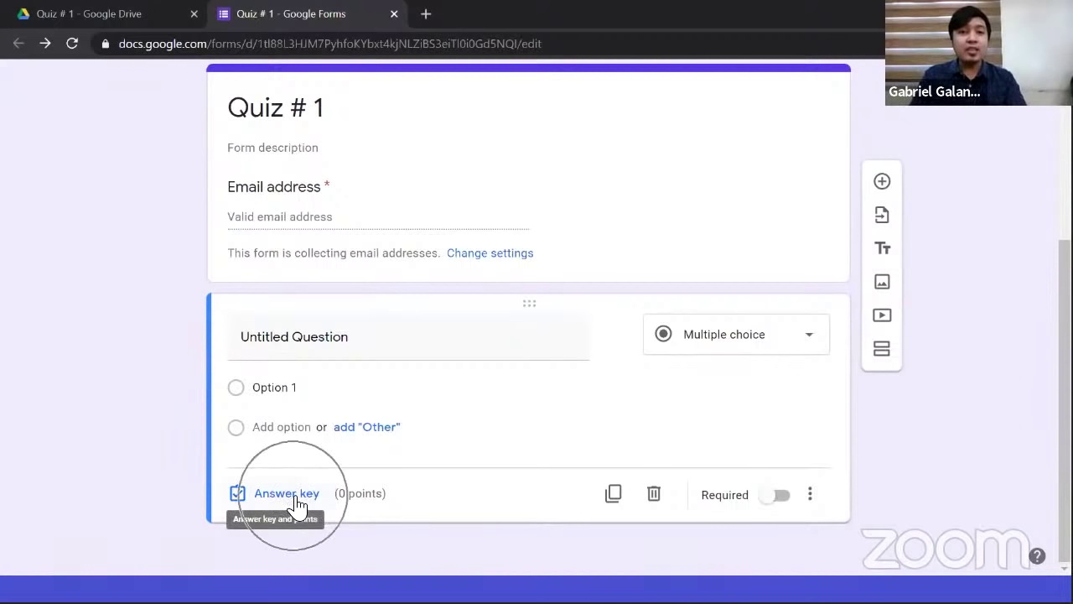
{"action": "left_click", "coordinate": [295, 498]}
{"action": "left_click", "coordinate": [295, 498]}
{"action": "left_click", "coordinate": [295, 498]}
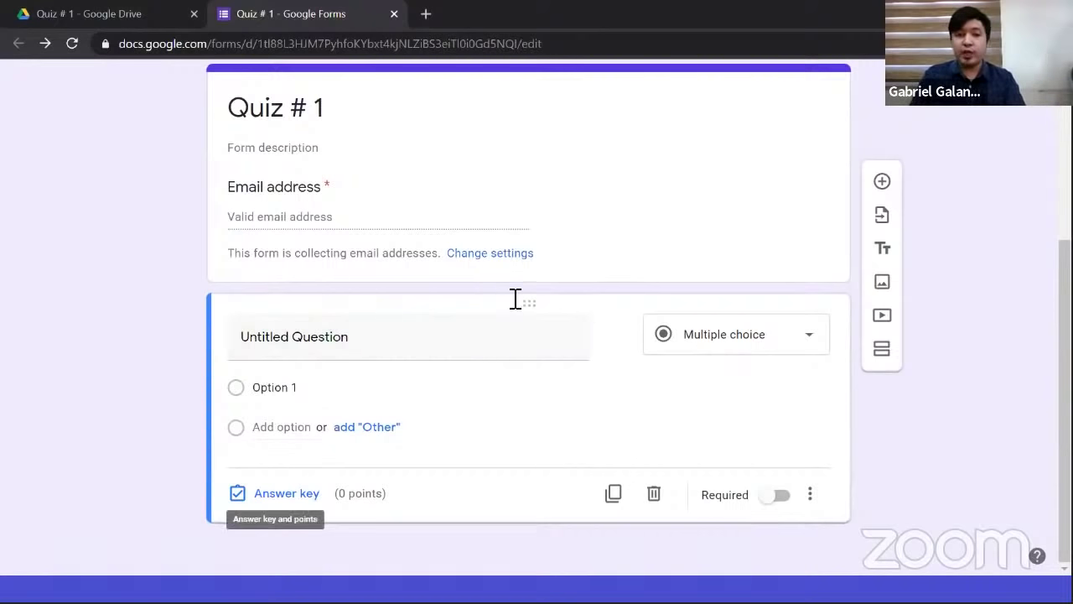
- Select the 'Untitled Question' title field on the first question card
{"action": "left_click", "coordinate": [421, 347]}
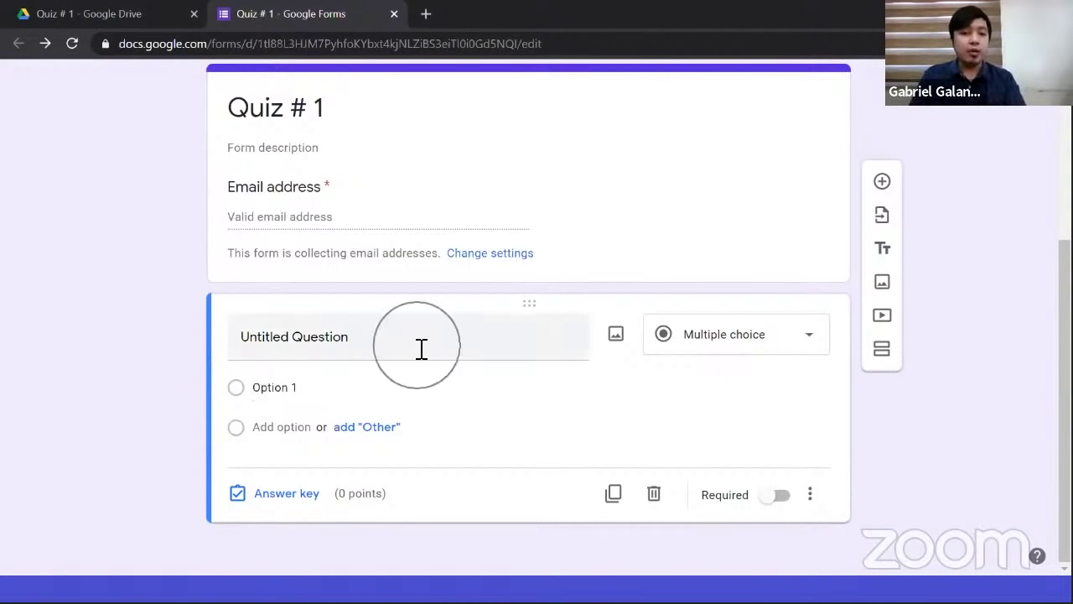
{"action": "left_click", "coordinate": [425, 342]}
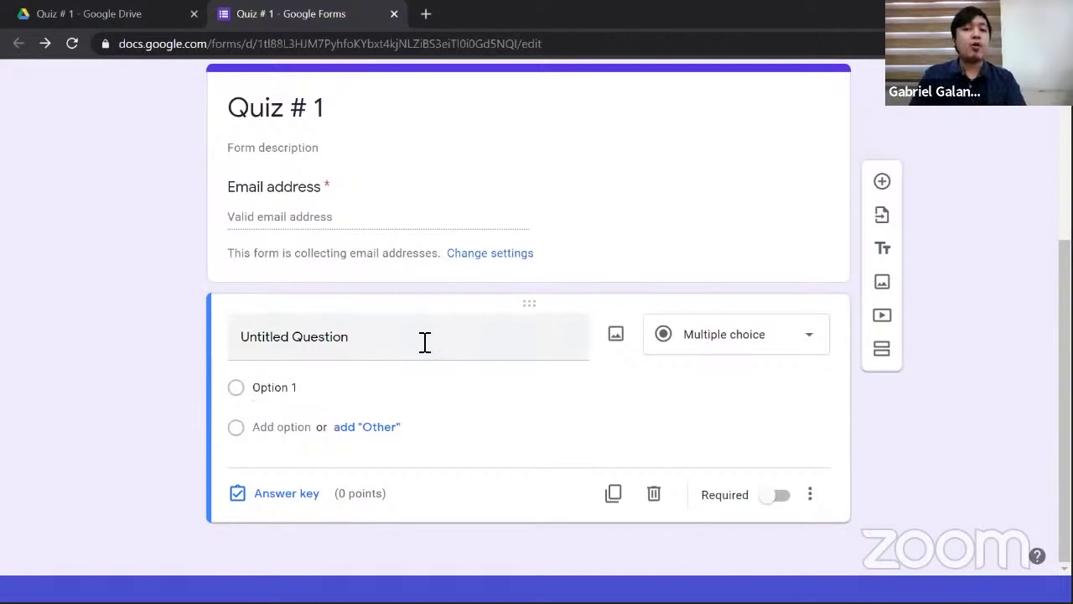
{"action": "left_click", "coordinate": [779, 352]}
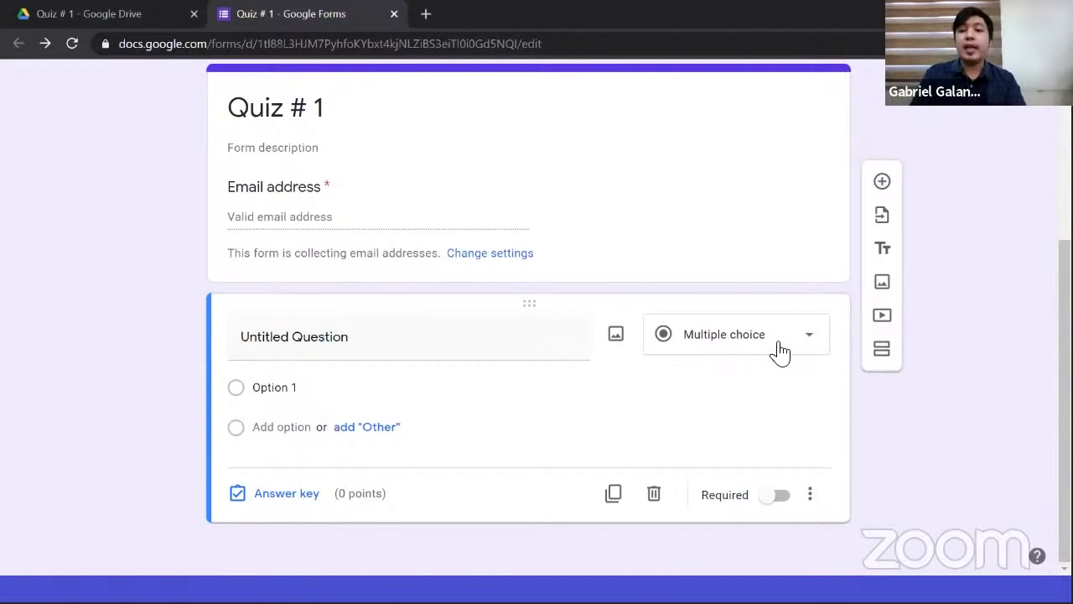
{"action": "left_click", "coordinate": [779, 352]}
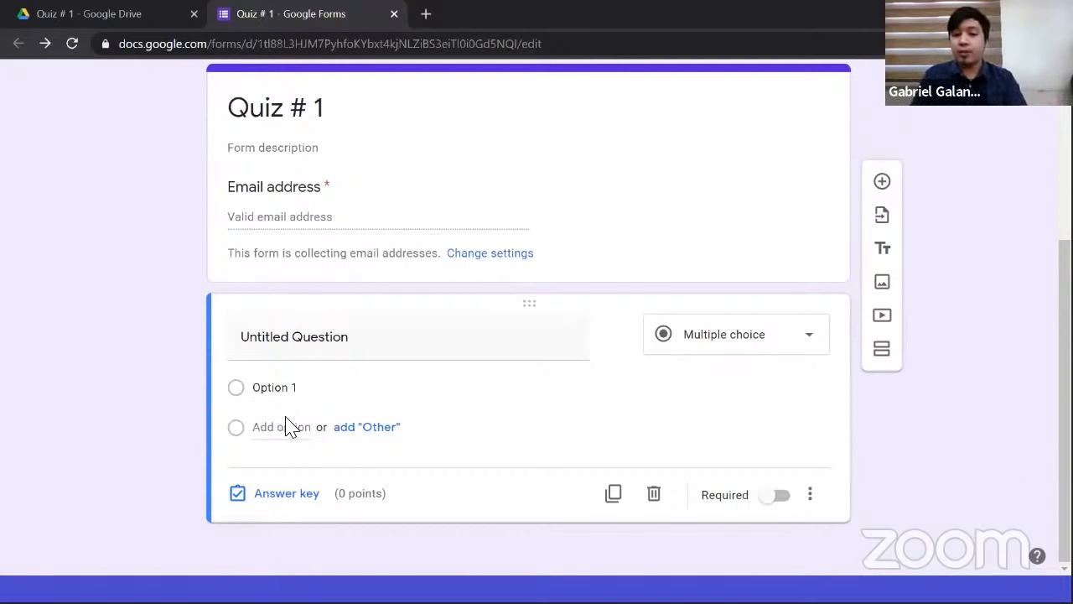
{"action": "left_click", "coordinate": [616, 494]}
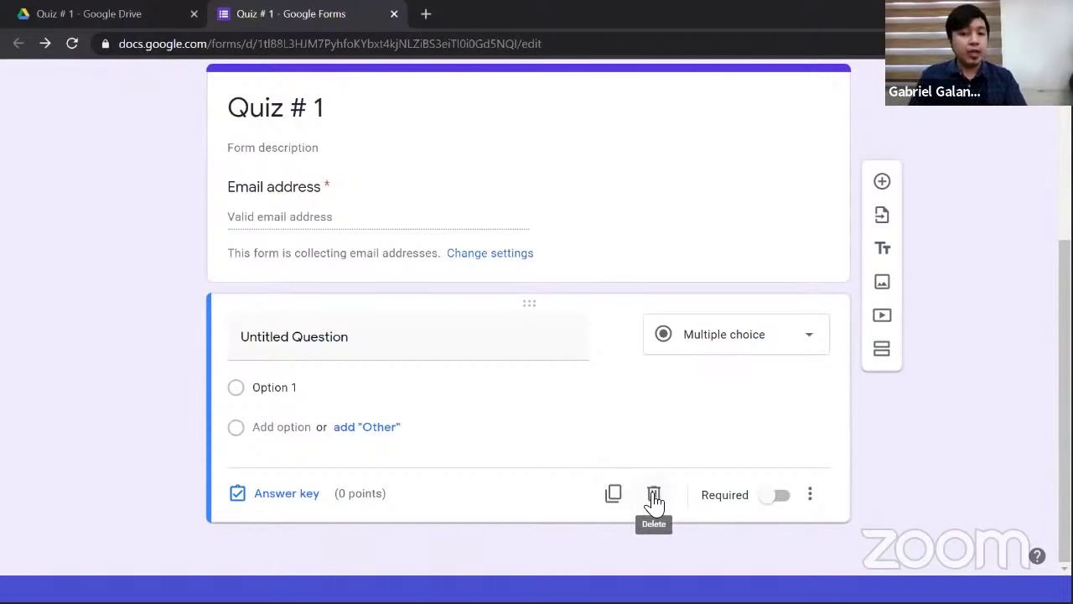
{"action": "left_click", "coordinate": [654, 499]}
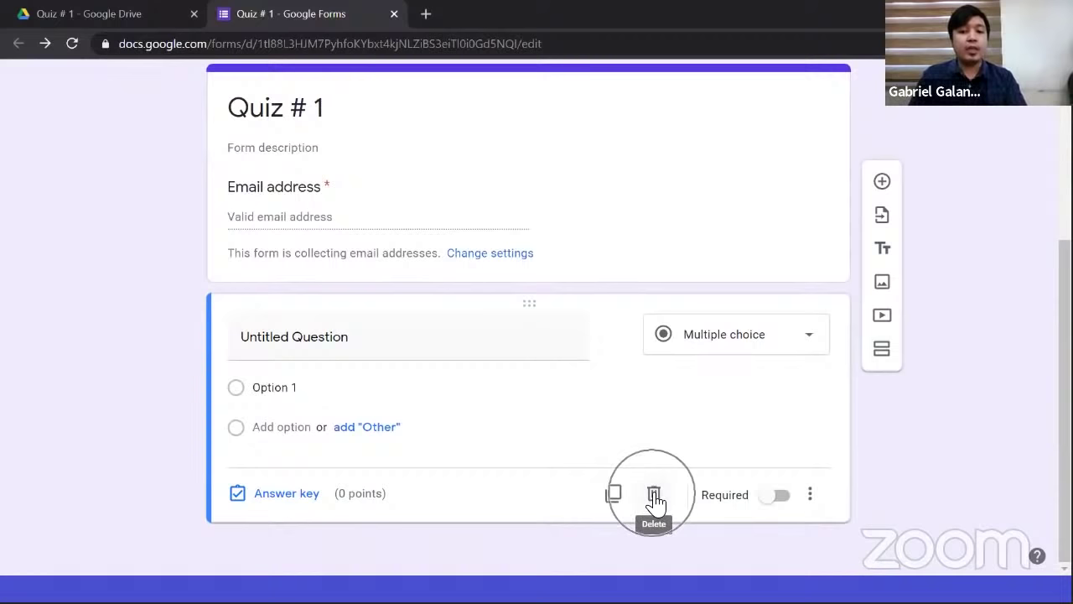
{"action": "left_click", "coordinate": [769, 506]}
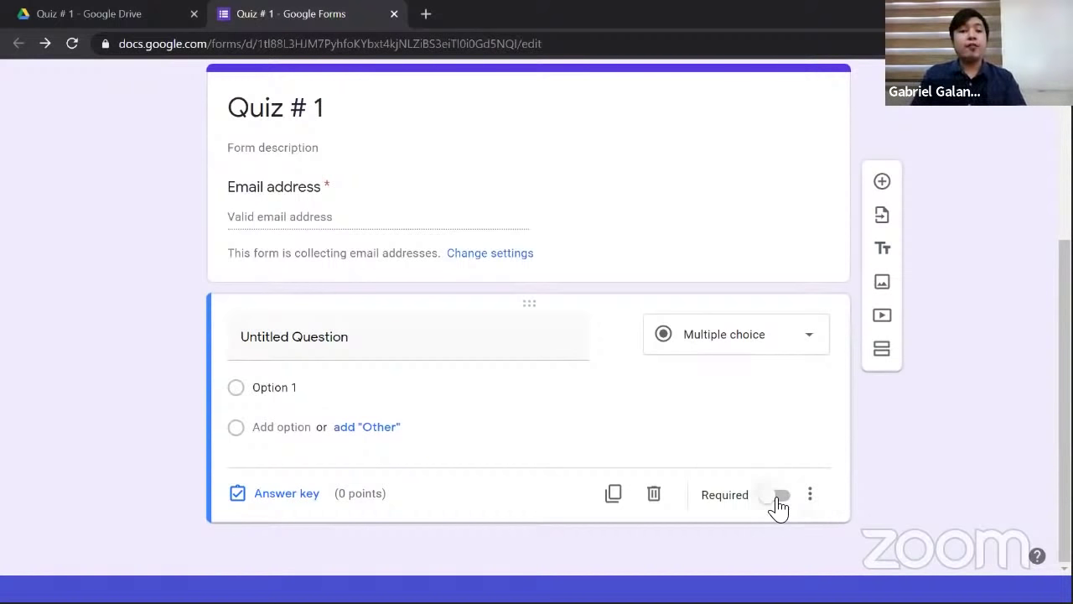
{"action": "left_click", "coordinate": [421, 343]}
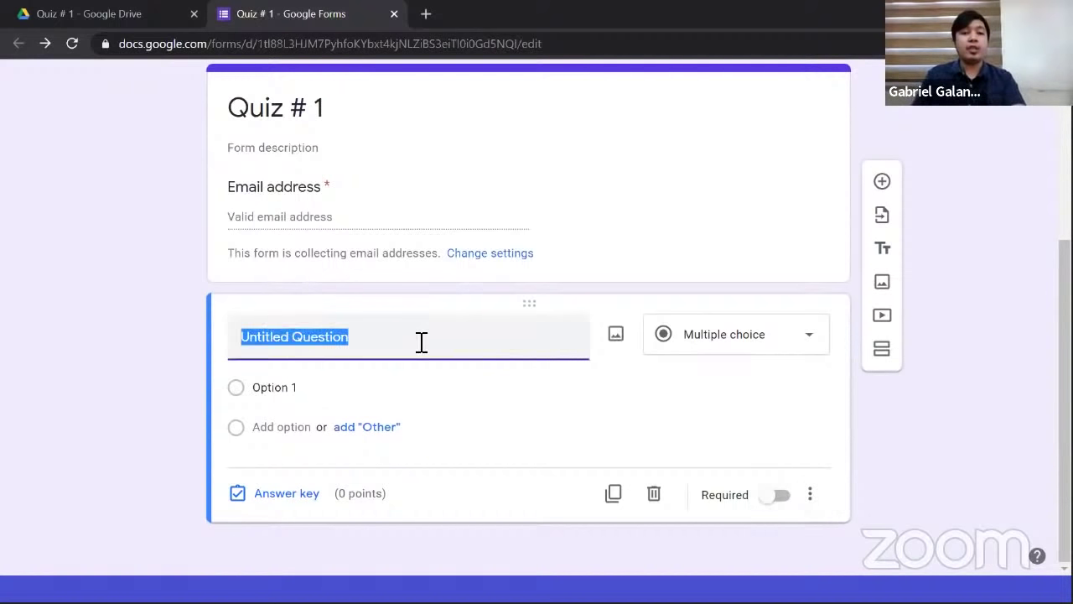
- Title the first question 'Name' and make it a required short-answer question
{"action": "type", "text": "Name"}
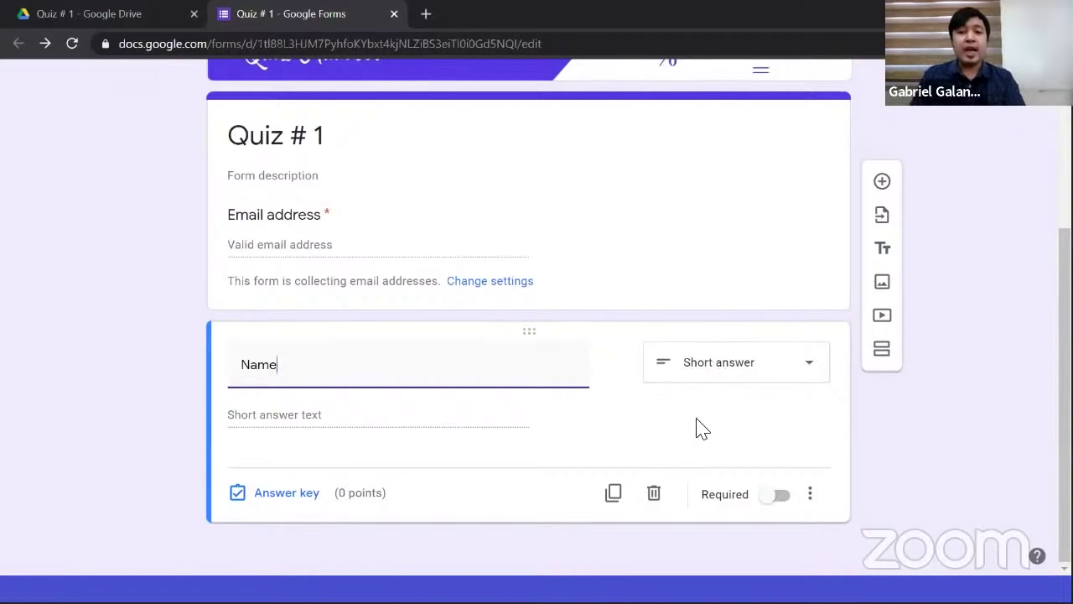
{"action": "left_click", "coordinate": [776, 496]}
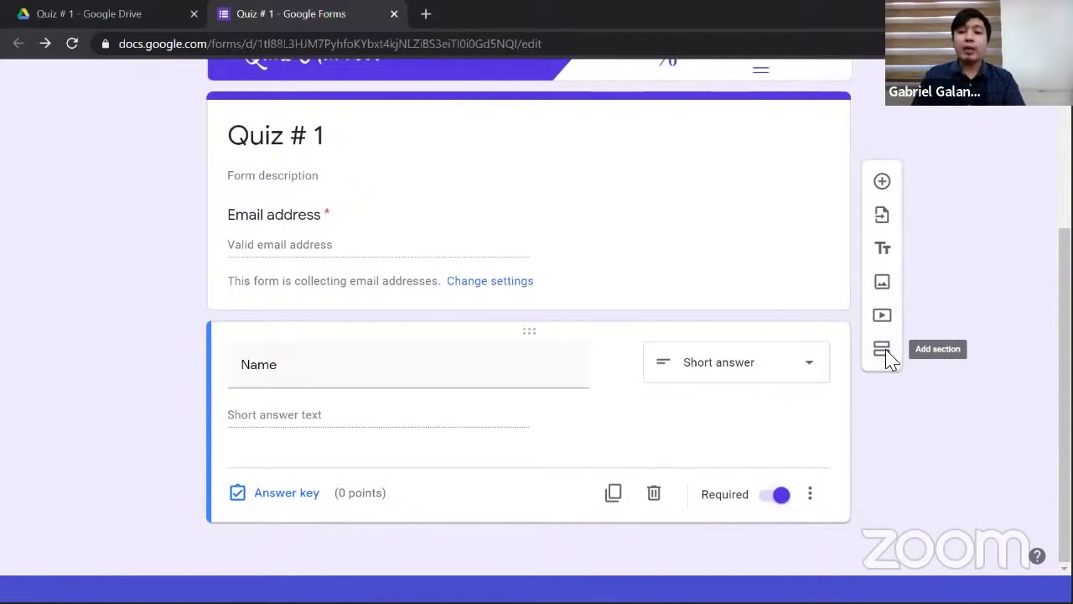
- Add a new section titled 'Quiz # 1 pg 1' containing a blank question
{"action": "left_click", "coordinate": [883, 351]}
{"action": "scroll", "coordinate": [494, 373], "scroll_direction": "down", "scroll_amount": 2}
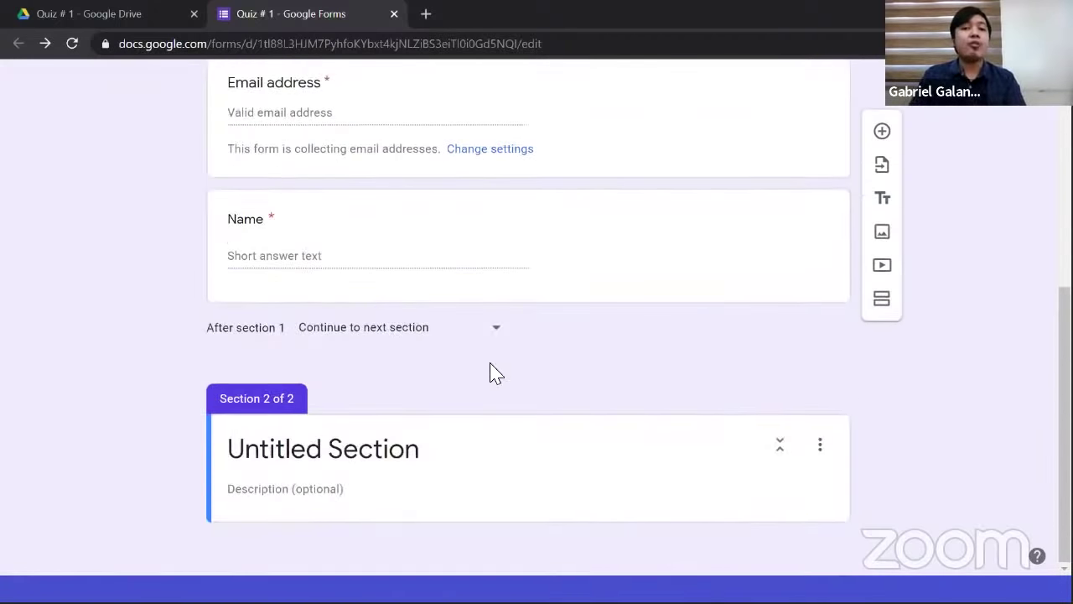
{"action": "left_click", "coordinate": [379, 456]}
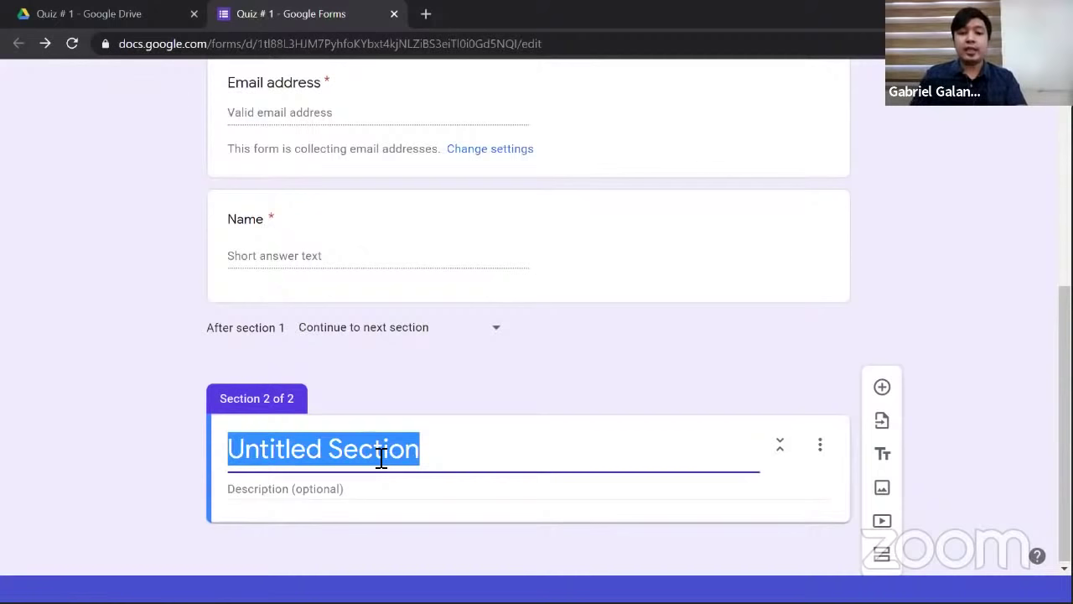
{"action": "type", "text": "Qu"}
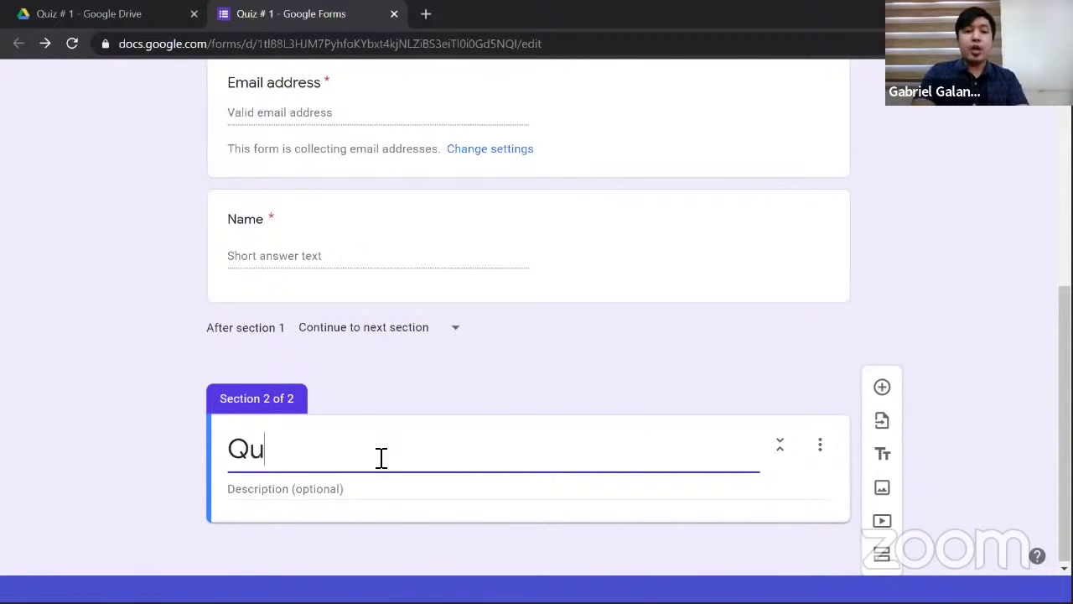
{"action": "type", "text": "iz # 1"}
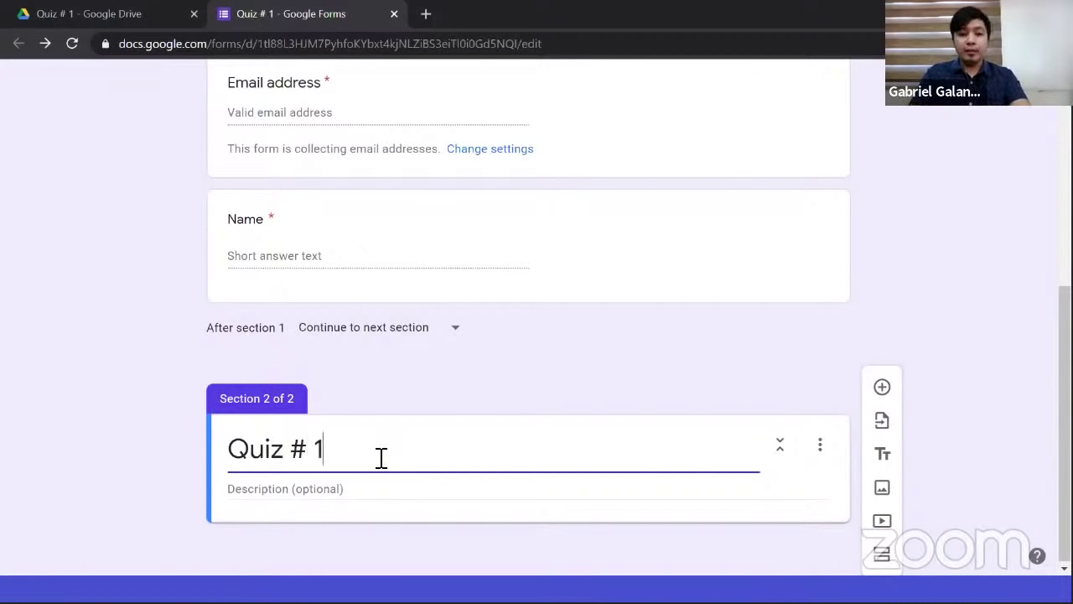
{"action": "type", "text": " pg 1"}
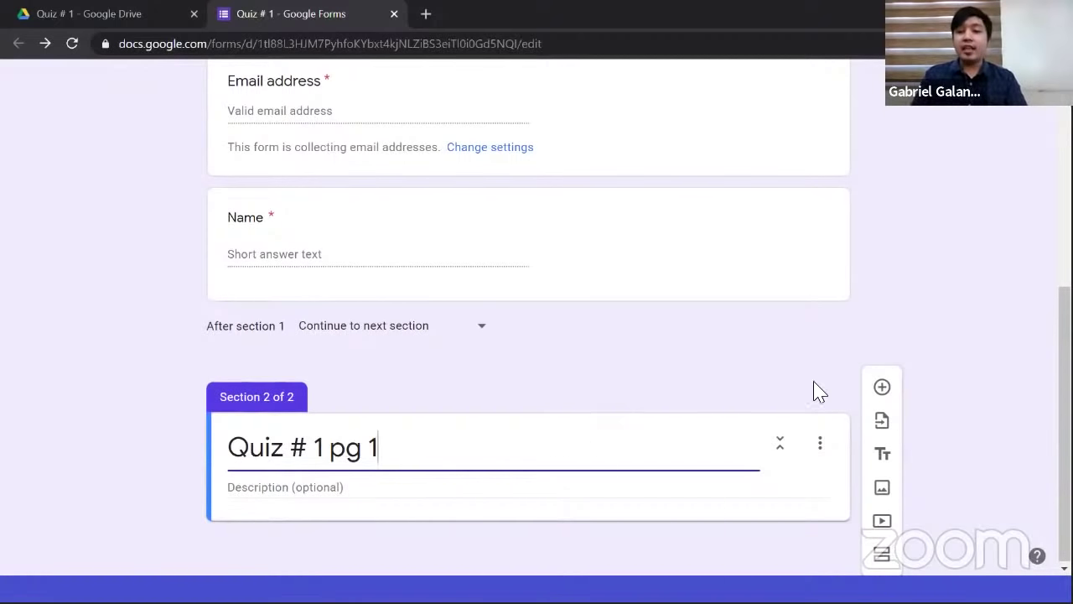
{"action": "left_click", "coordinate": [891, 396]}
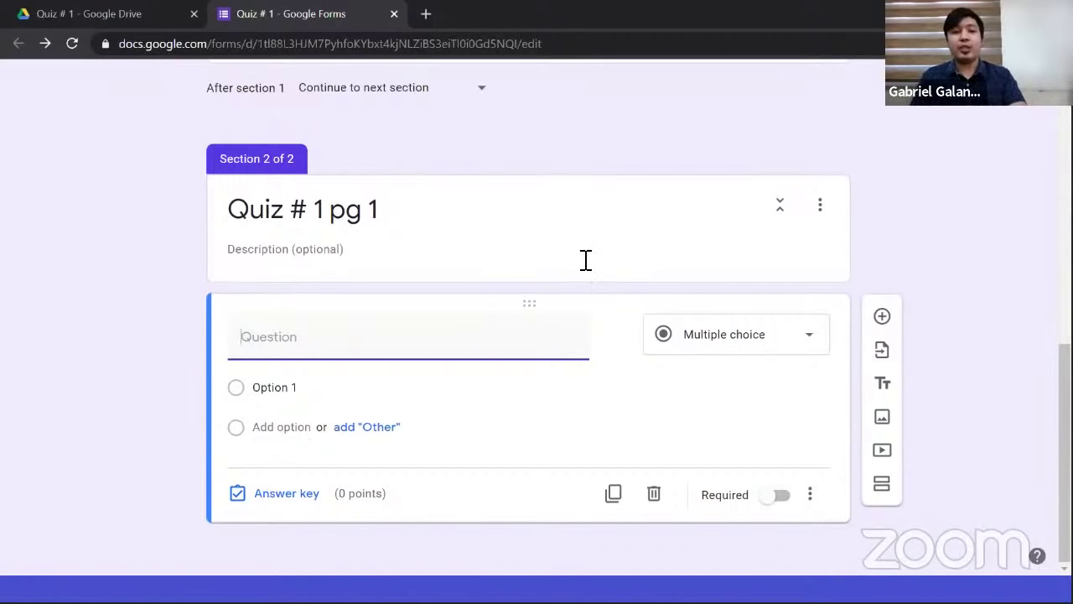
- Open the Math Quiz 1 Questions document from Webinar > Questions in Drive
{"action": "left_click", "coordinate": [93, 15]}
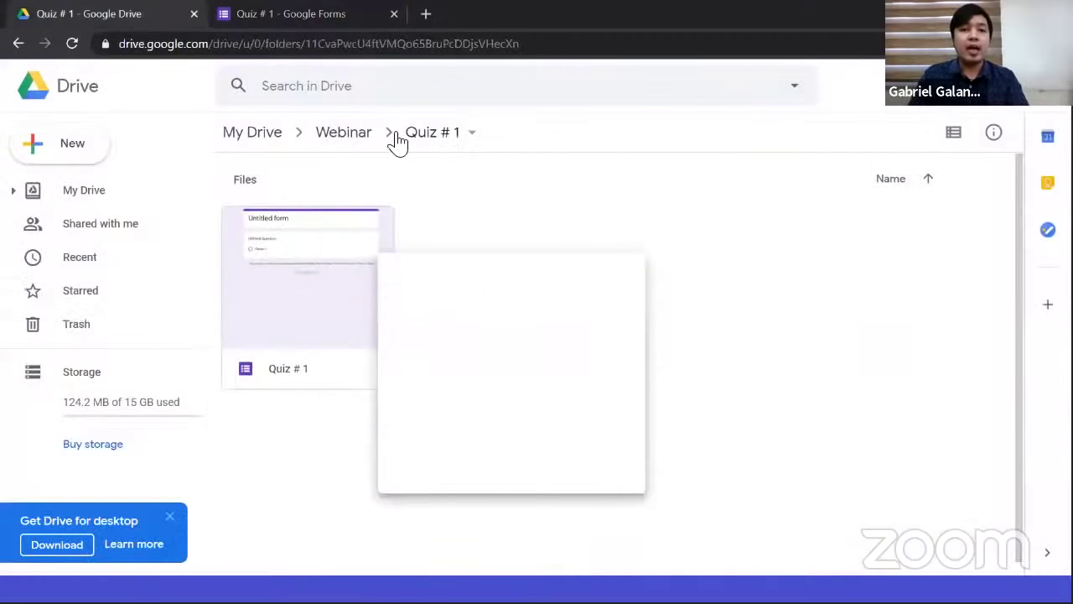
{"action": "left_click", "coordinate": [328, 140]}
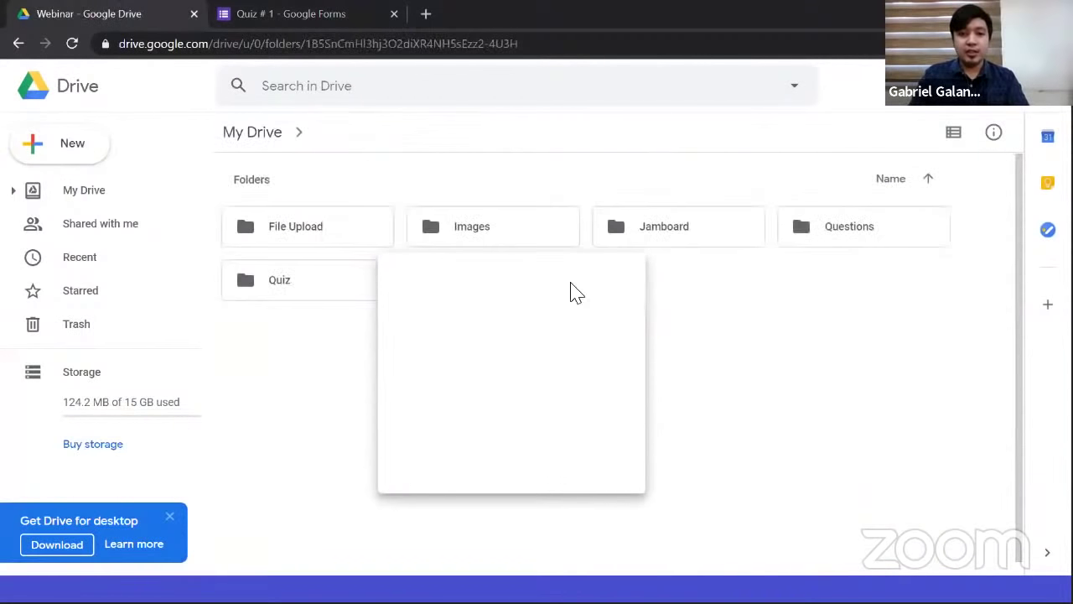
{"action": "double_click", "coordinate": [843, 234]}
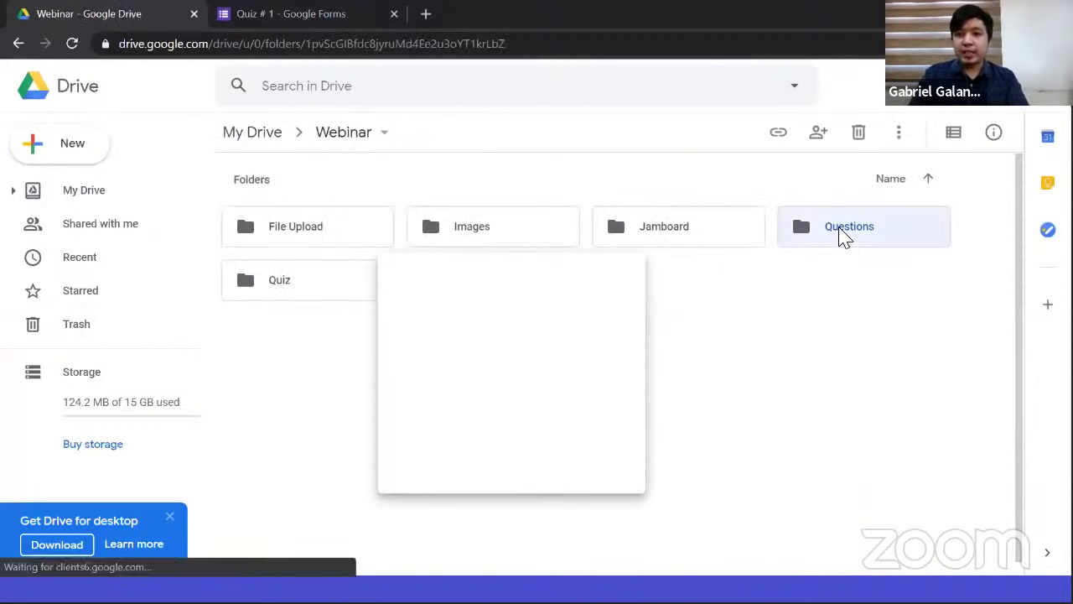
{"action": "double_click", "coordinate": [303, 273]}
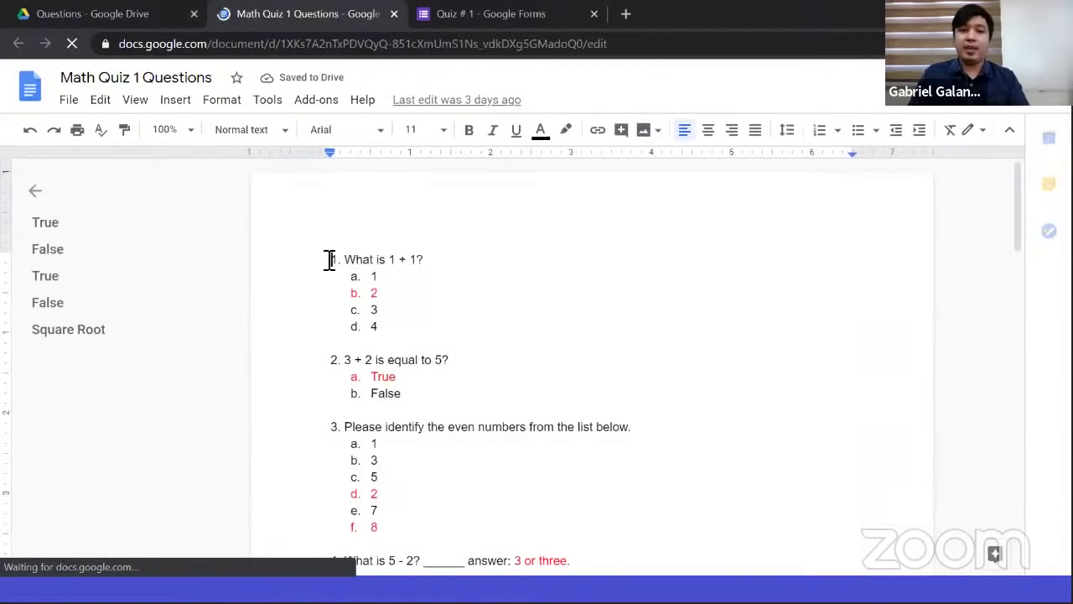
- Copy the question 'What is 1 + 1?' from the questions document
{"action": "left_click", "coordinate": [411, 262], "text": "shift"}
{"action": "left_click", "coordinate": [440, 263]}
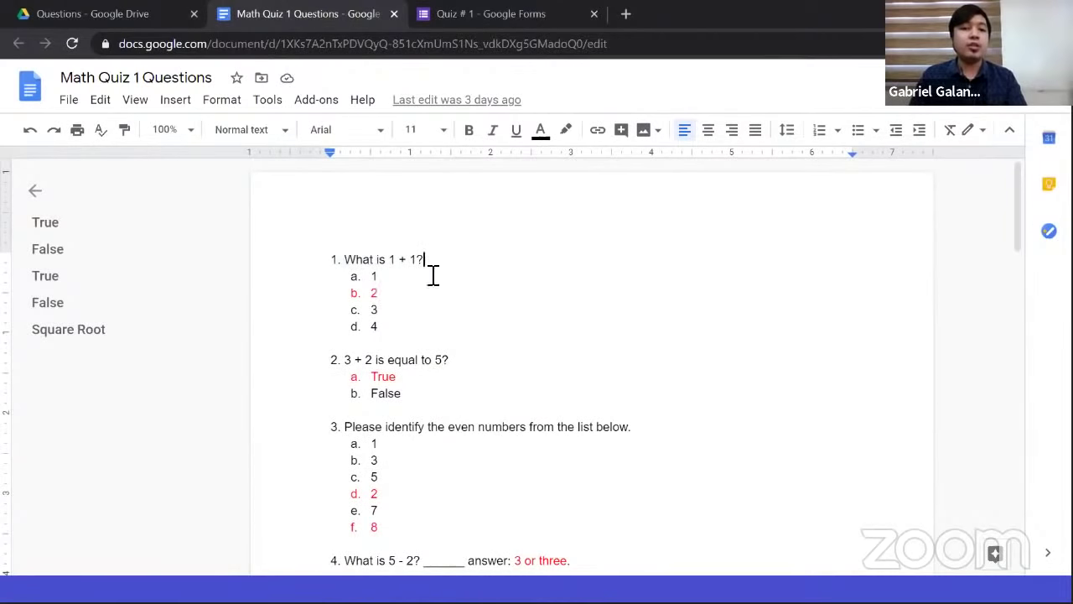
{"action": "left_click", "coordinate": [350, 267], "text": "shift"}
{"action": "key", "text": "ctrl+c"}
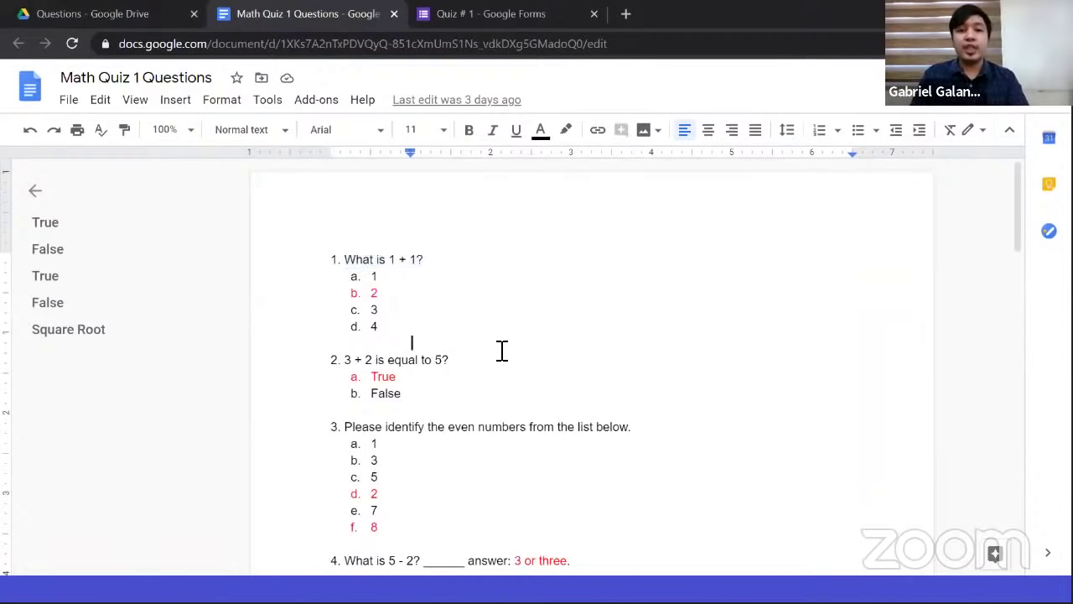
{"action": "left_click", "coordinate": [477, 14]}
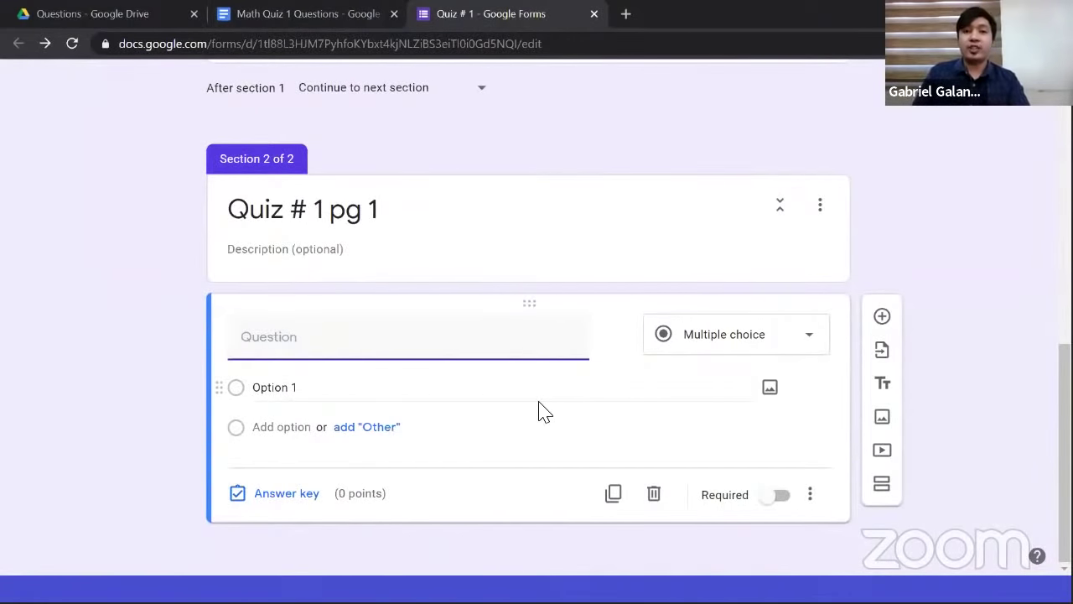
{"action": "left_click", "coordinate": [306, 13]}
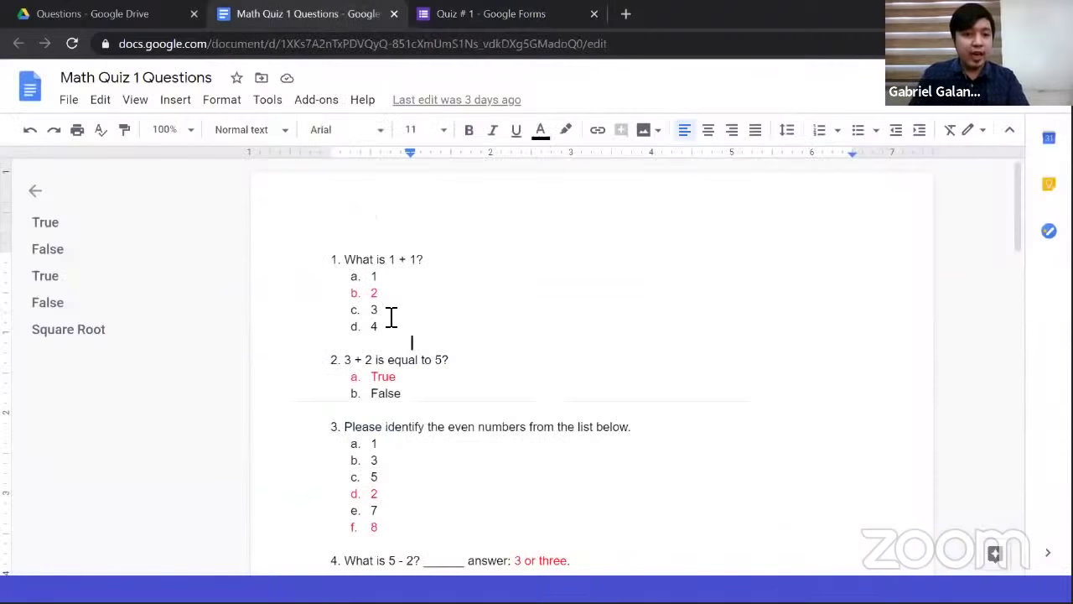
{"action": "left_click", "coordinate": [484, 21]}
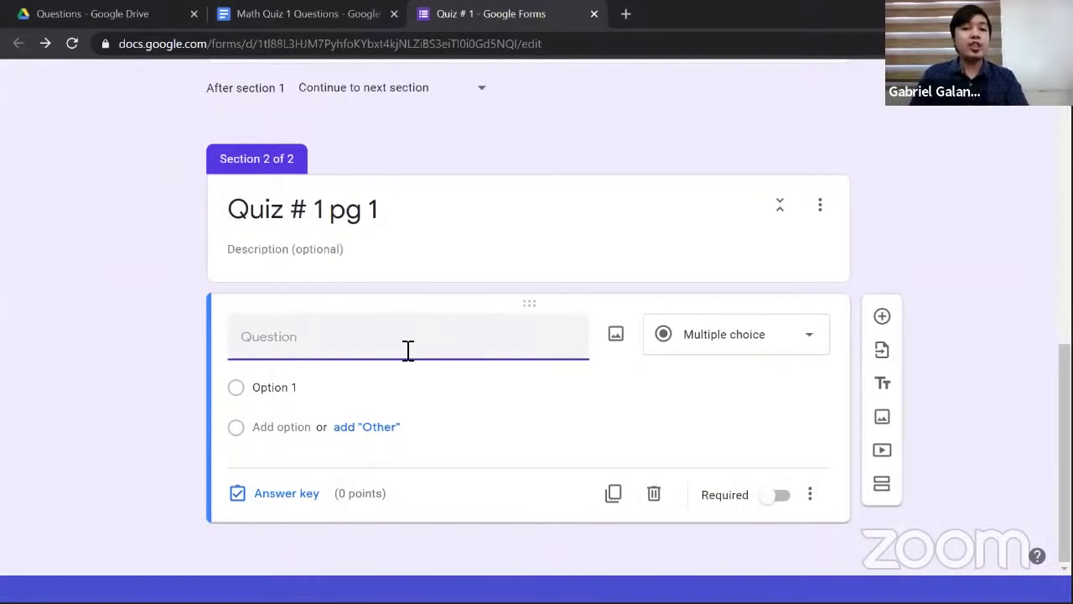
- Paste 'What is 1 + 1?' as a multiple-choice question and add suggested options starting at 1
{"action": "key", "text": "ctrl+v"}
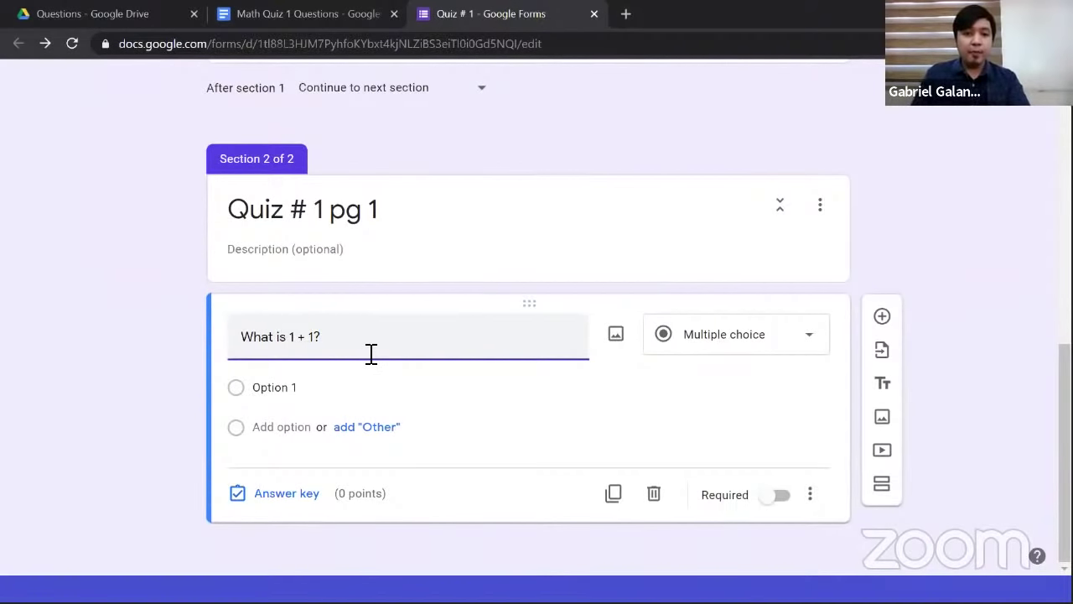
{"action": "left_click", "coordinate": [709, 345]}
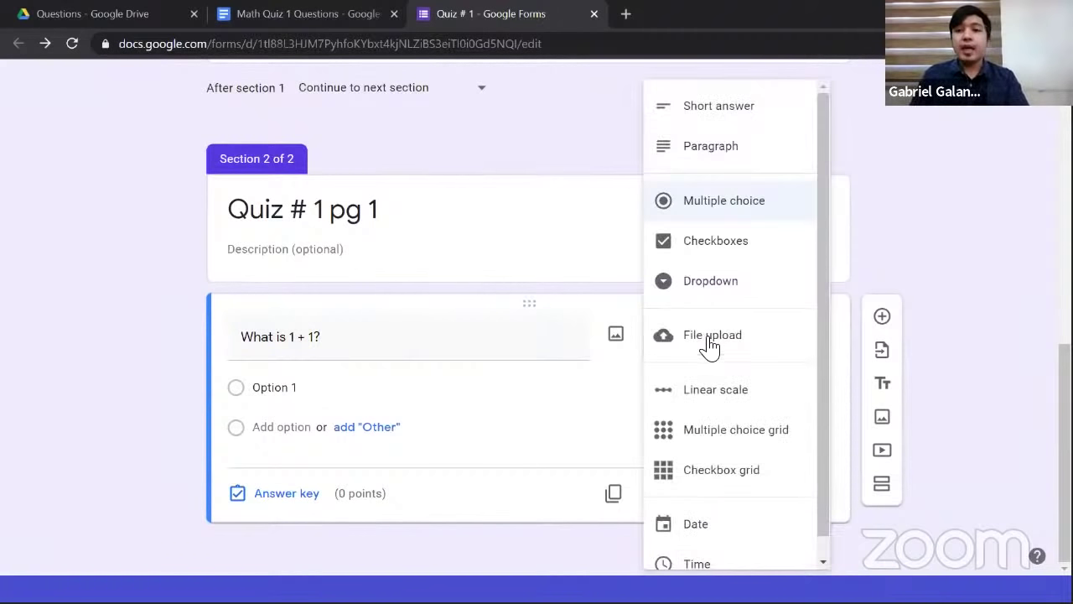
{"action": "left_click", "coordinate": [749, 211]}
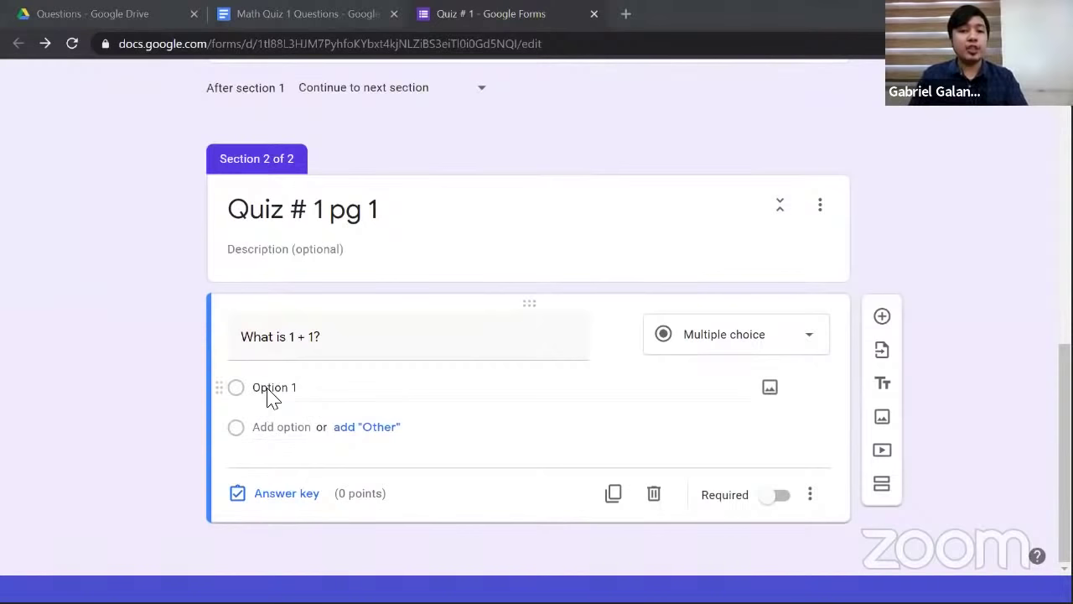
{"action": "left_click", "coordinate": [342, 396]}
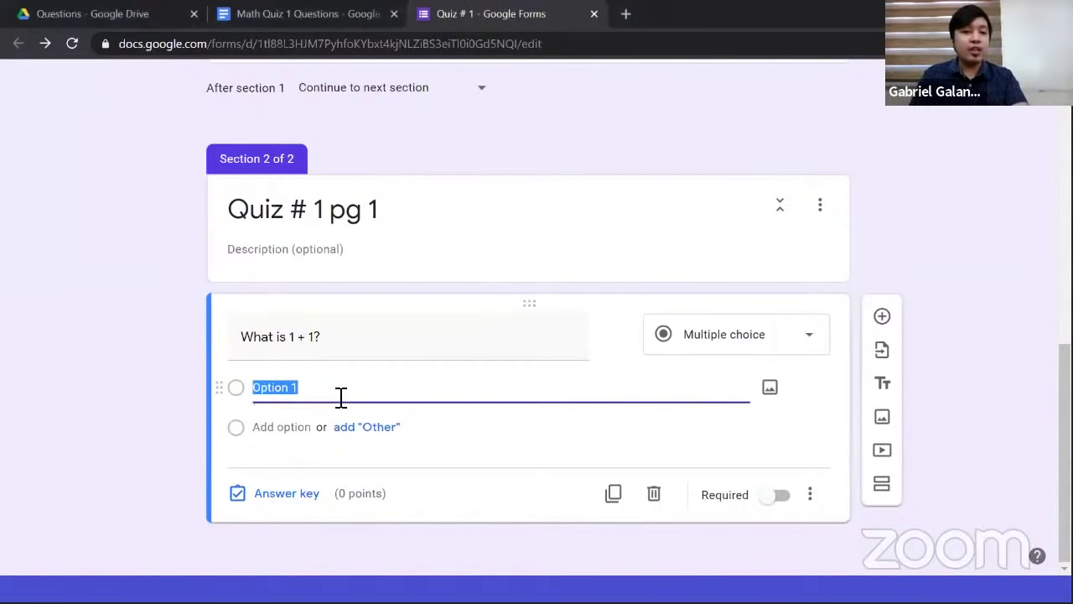
{"action": "type", "text": "1"}
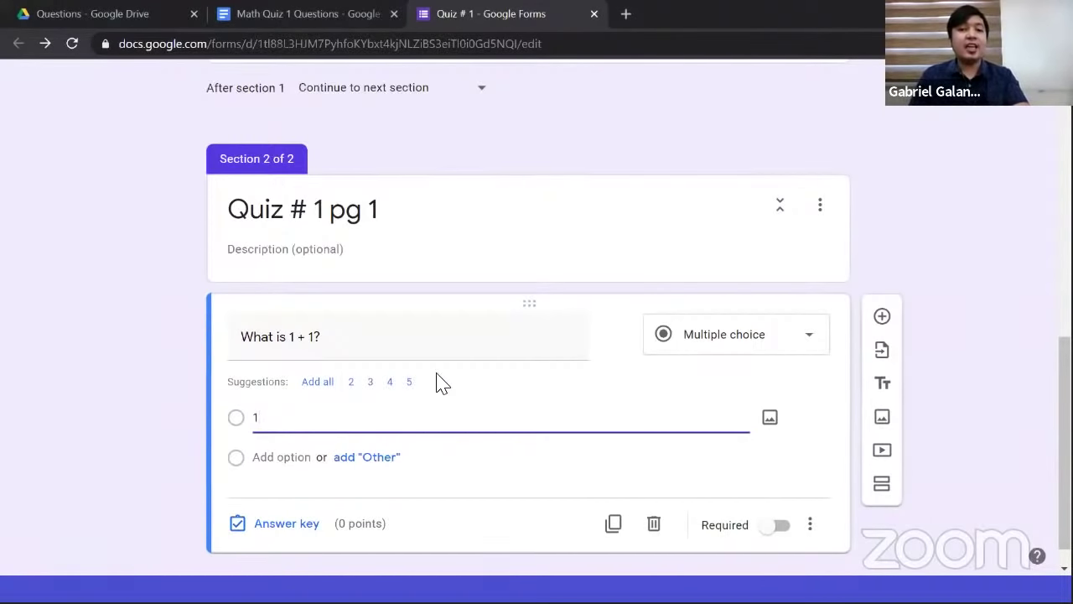
{"action": "left_click", "coordinate": [327, 385]}
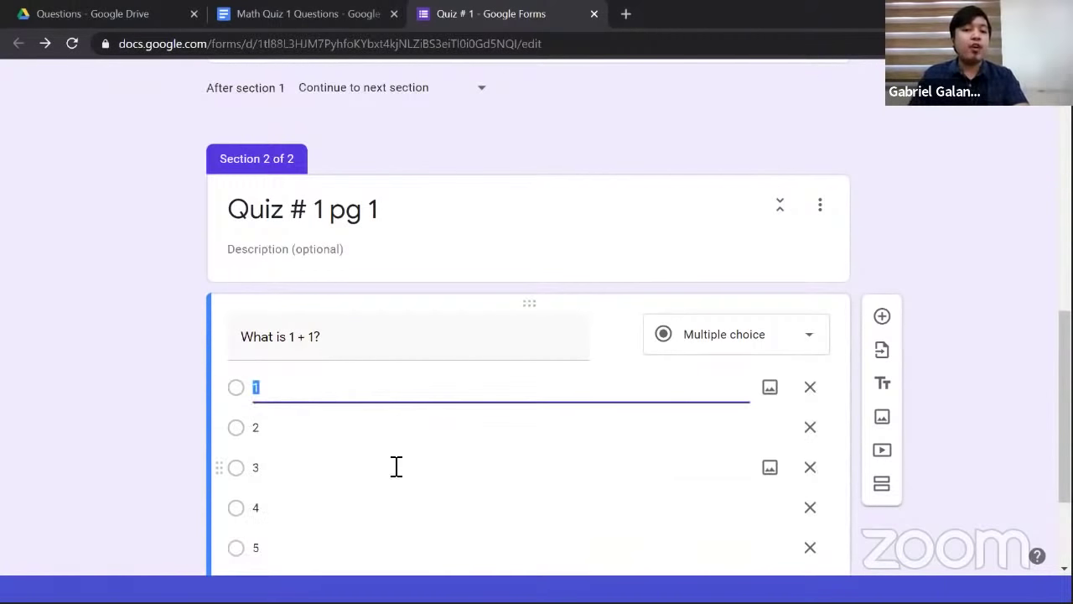
{"action": "scroll", "coordinate": [395, 470], "scroll_direction": "down", "scroll_amount": 2}
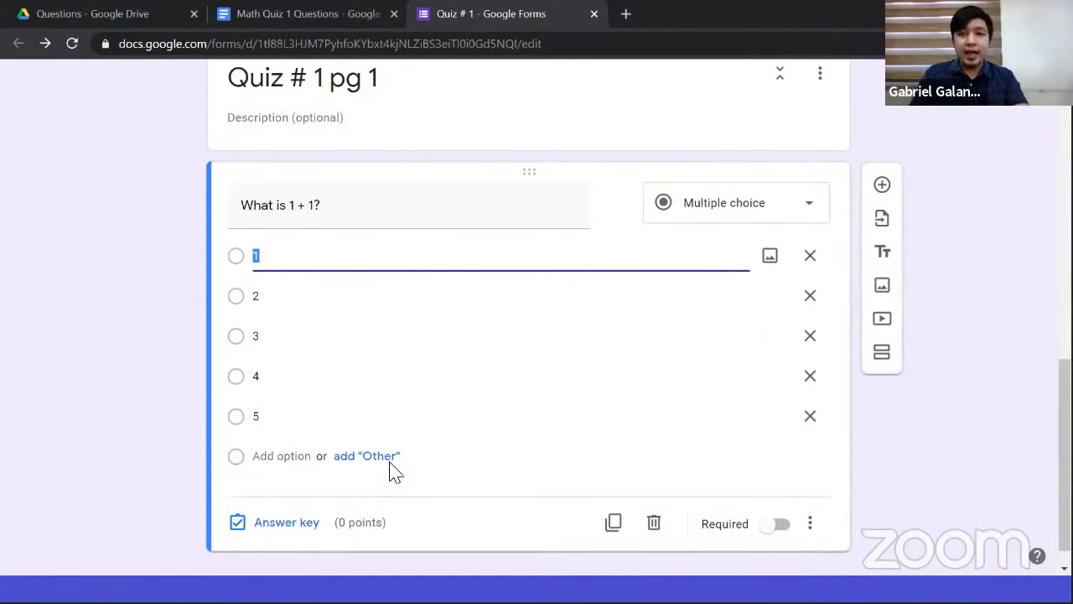
- Trim the answer choices down to 1, 2, 3 and 4, removing the extra options
{"action": "left_click", "coordinate": [315, 11]}
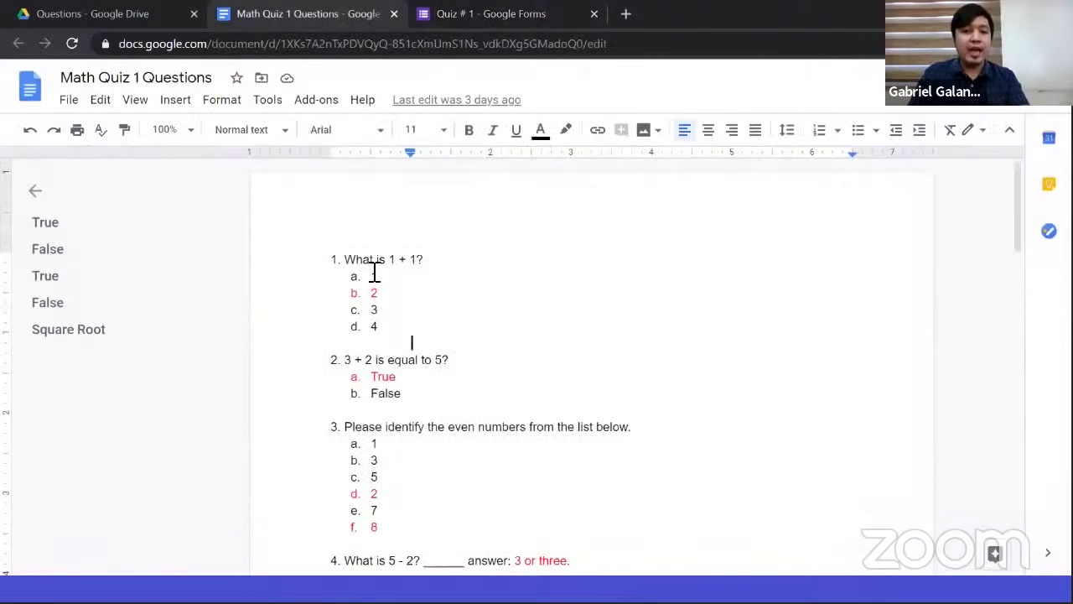
{"action": "left_click", "coordinate": [531, 15]}
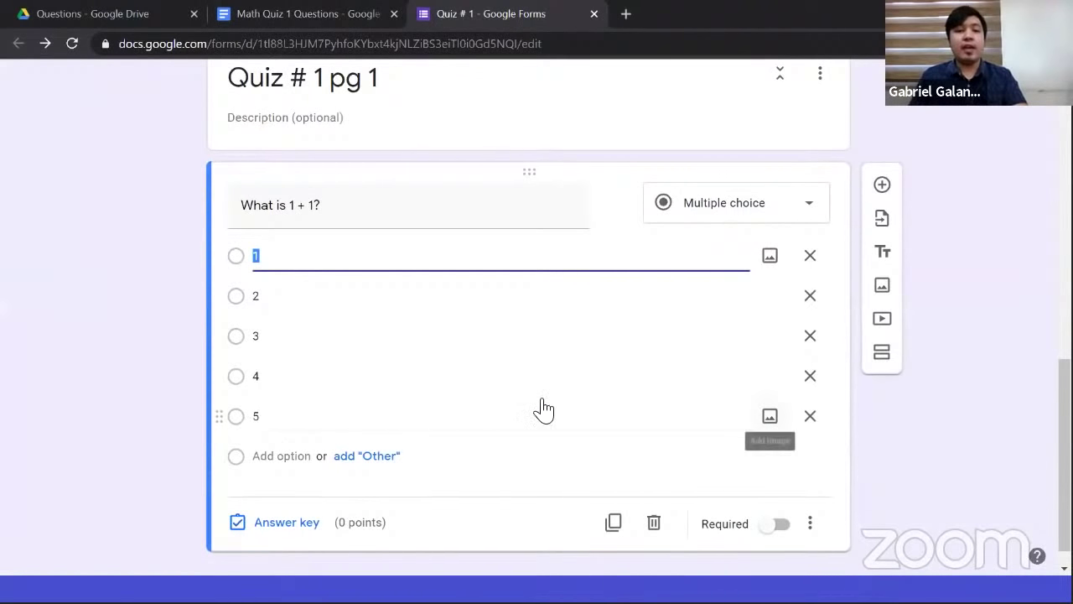
{"action": "left_click", "coordinate": [810, 417]}
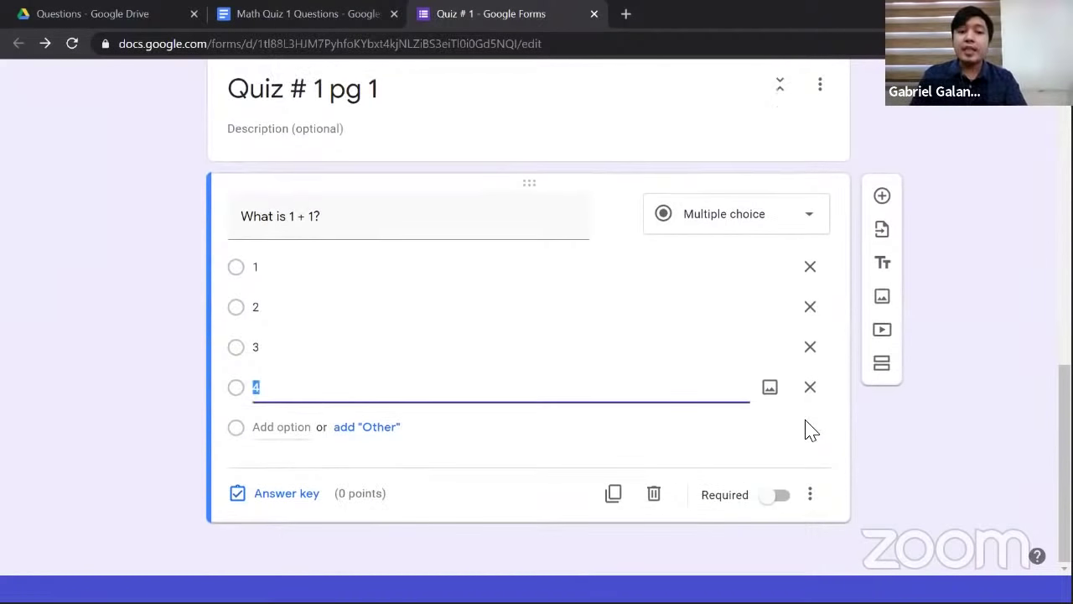
{"action": "left_click", "coordinate": [616, 392]}
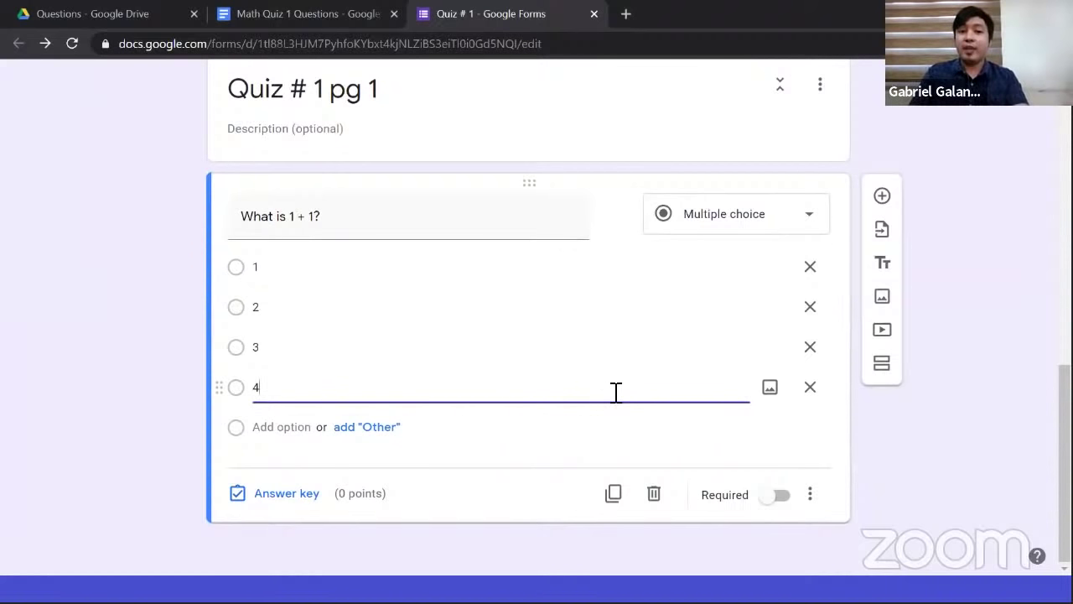
{"action": "key", "text": "Return"}
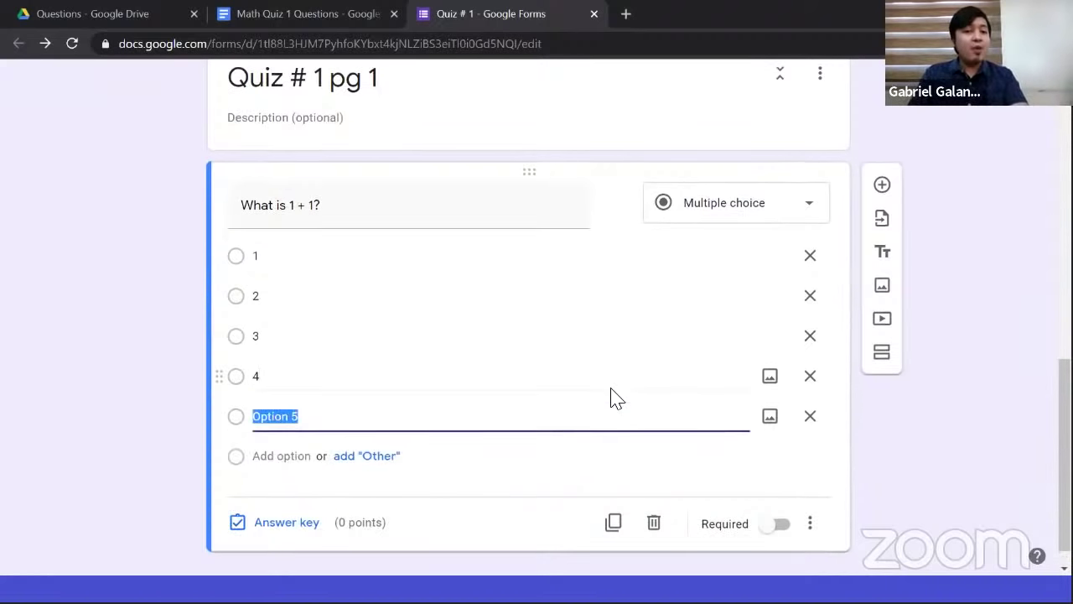
{"action": "key", "text": "Return"}
{"action": "key", "text": "Return"}
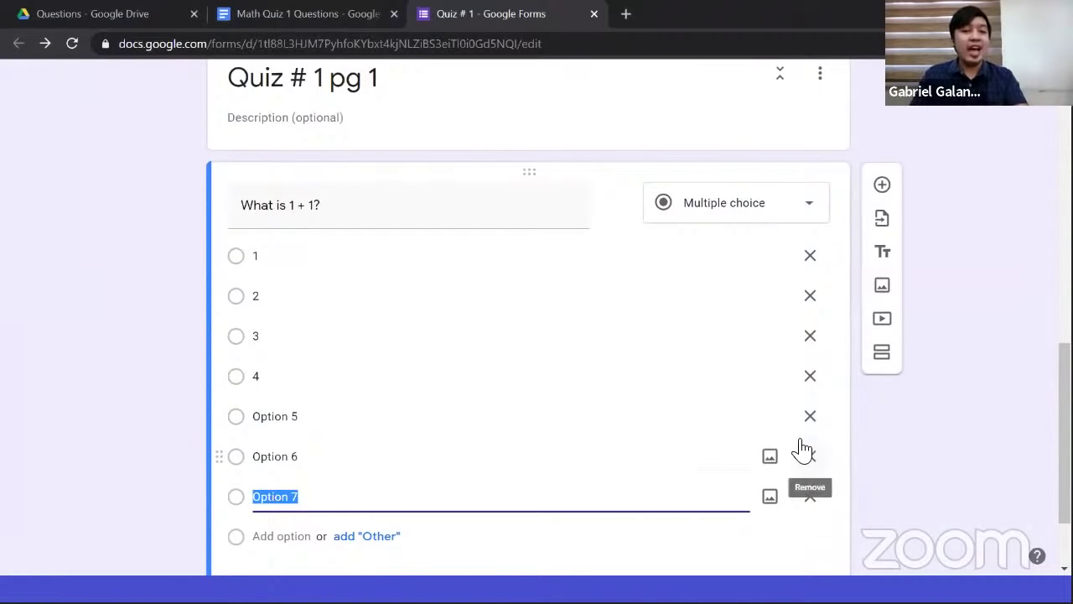
{"action": "left_click", "coordinate": [821, 428]}
{"action": "left_click", "coordinate": [819, 428]}
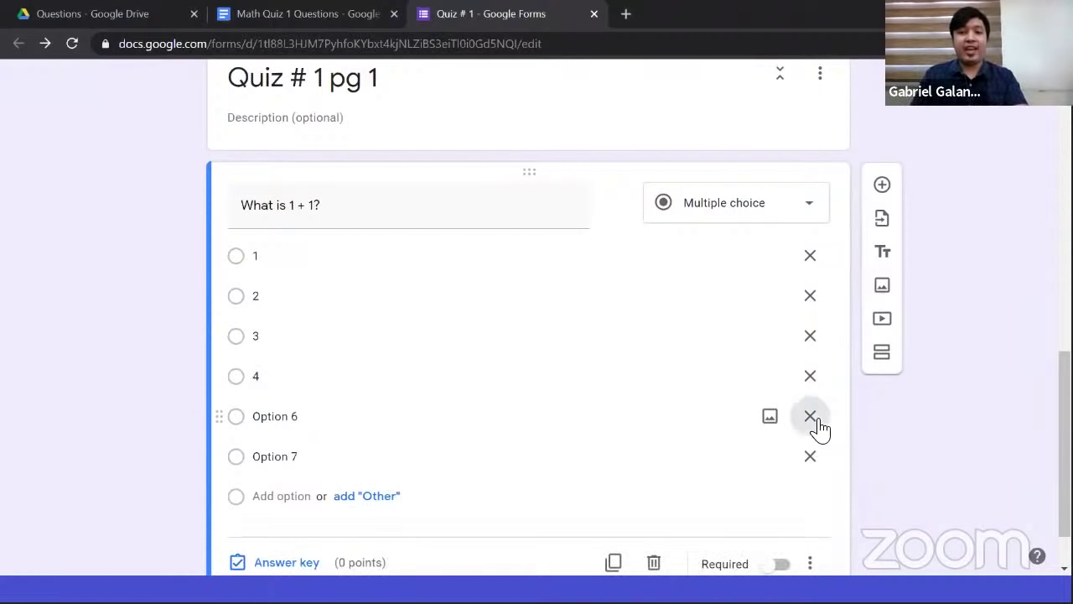
{"action": "left_click", "coordinate": [818, 428]}
{"action": "left_click", "coordinate": [817, 428]}
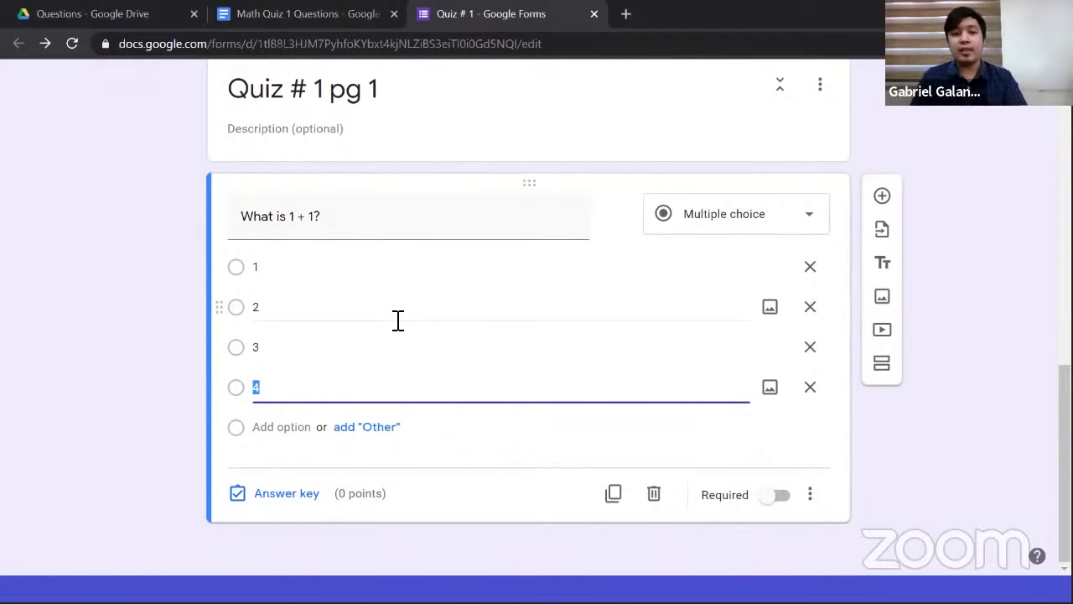
- In the answer key, mark 2 as correct for 1 point and click Done
{"action": "left_click", "coordinate": [287, 493]}
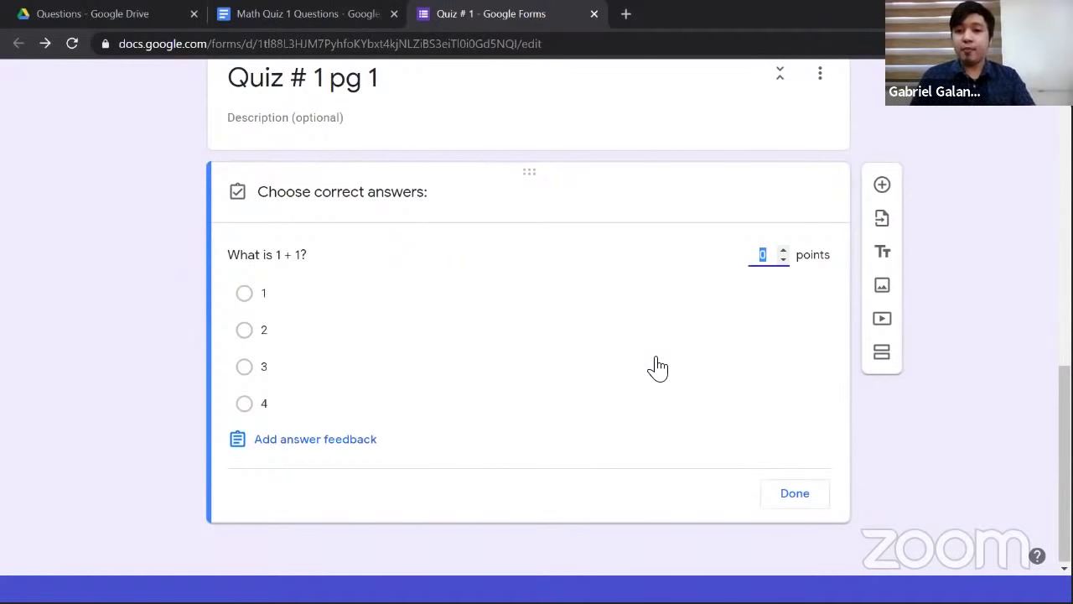
{"action": "type", "text": "1"}
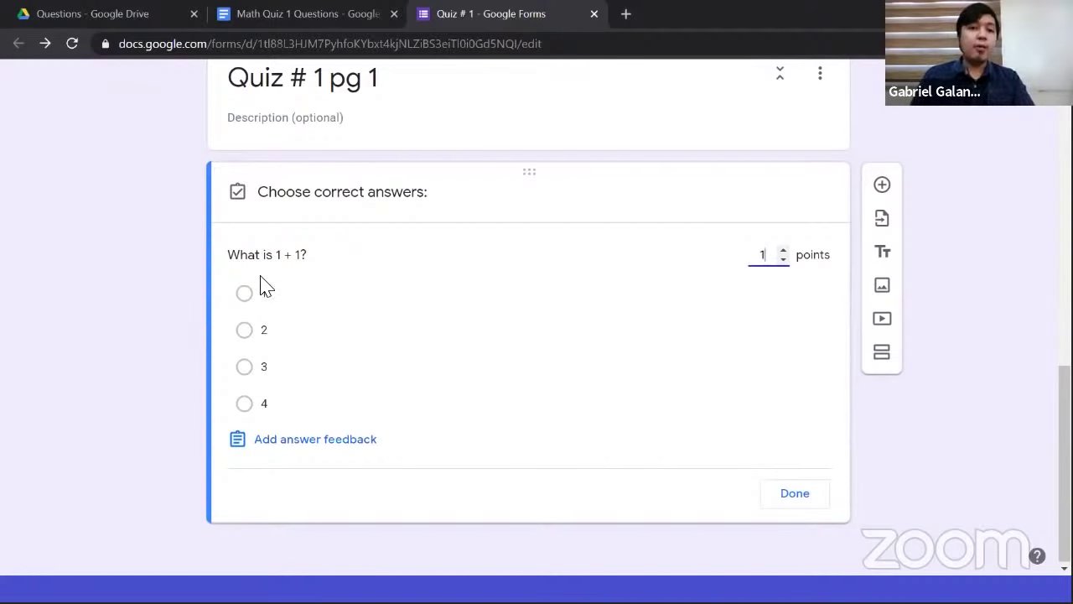
{"action": "left_click", "coordinate": [244, 331]}
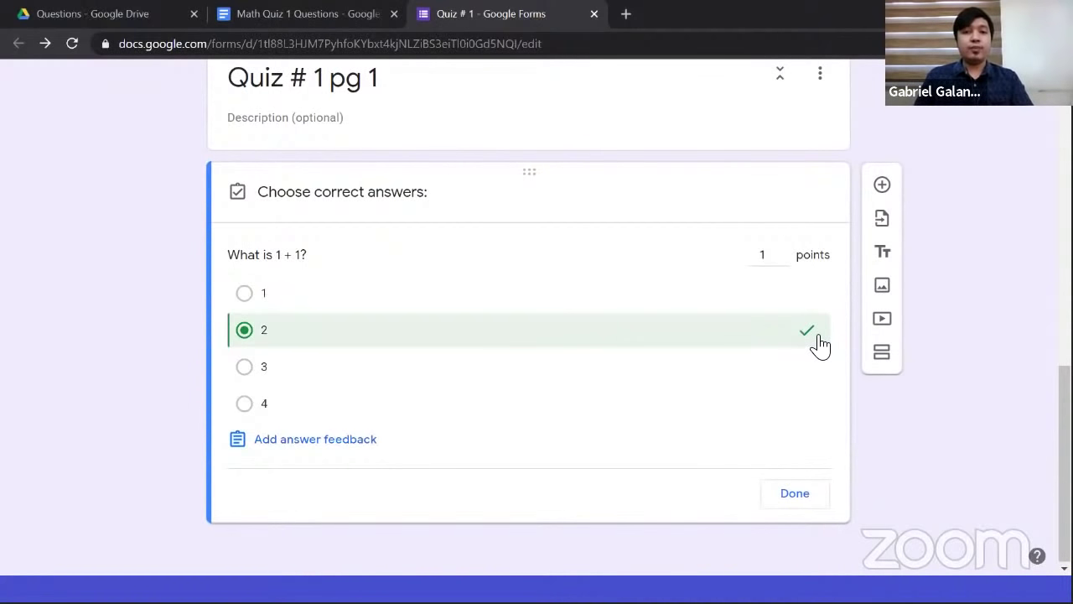
{"action": "left_click", "coordinate": [800, 501]}
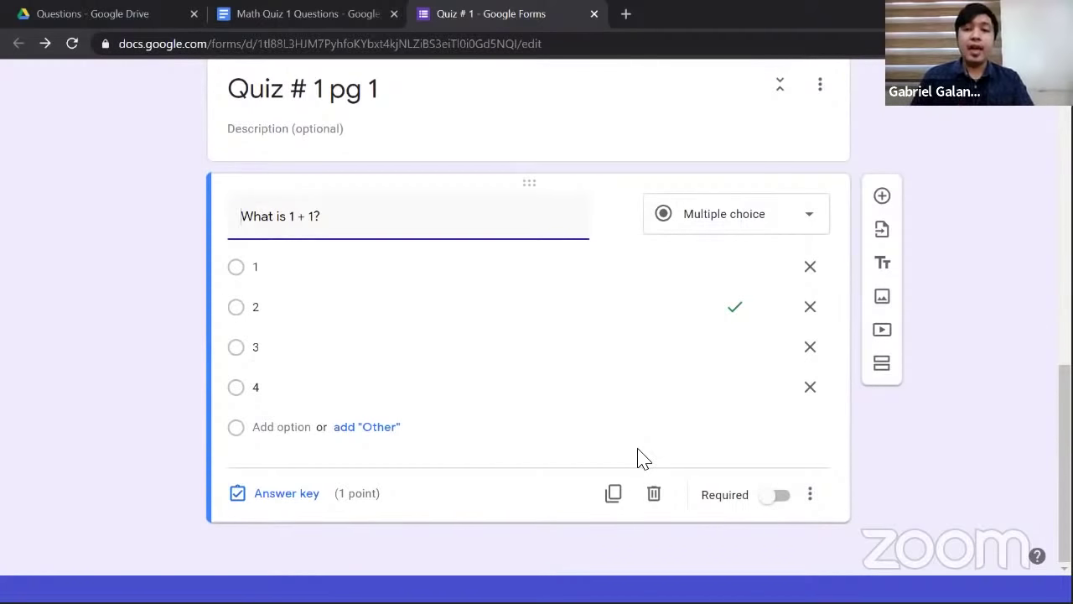
- Make 'What is 1 + 1?' required, zoom the page to 125%, and enable Shuffle option order
{"action": "left_click", "coordinate": [785, 497]}
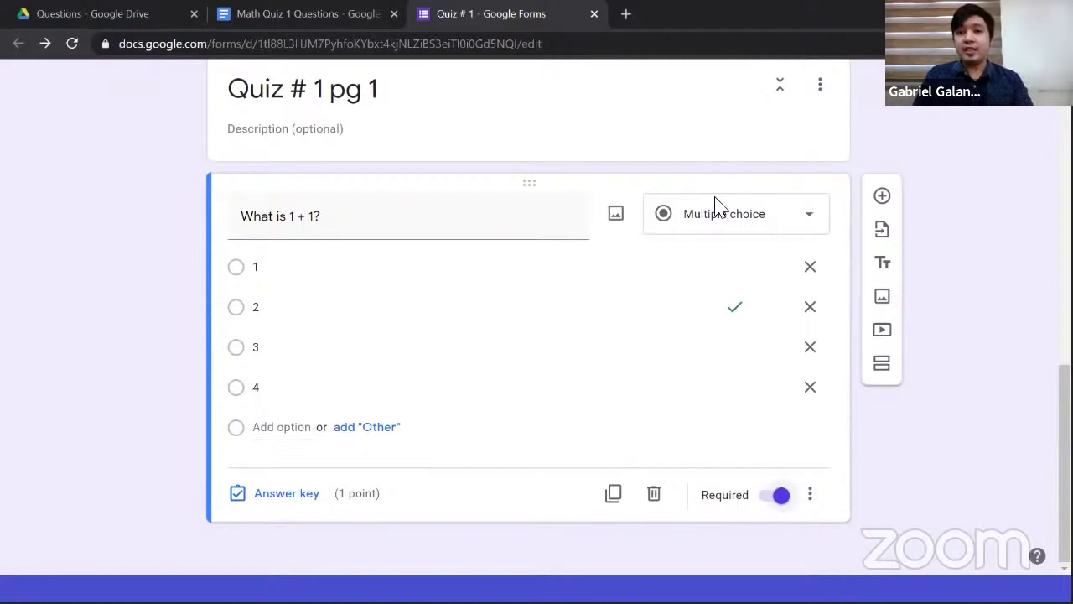
{"action": "key", "text": "ctrl+plus"}
{"action": "key", "text": "ctrl+plus"}
{"action": "key", "text": "ctrl+plus"}
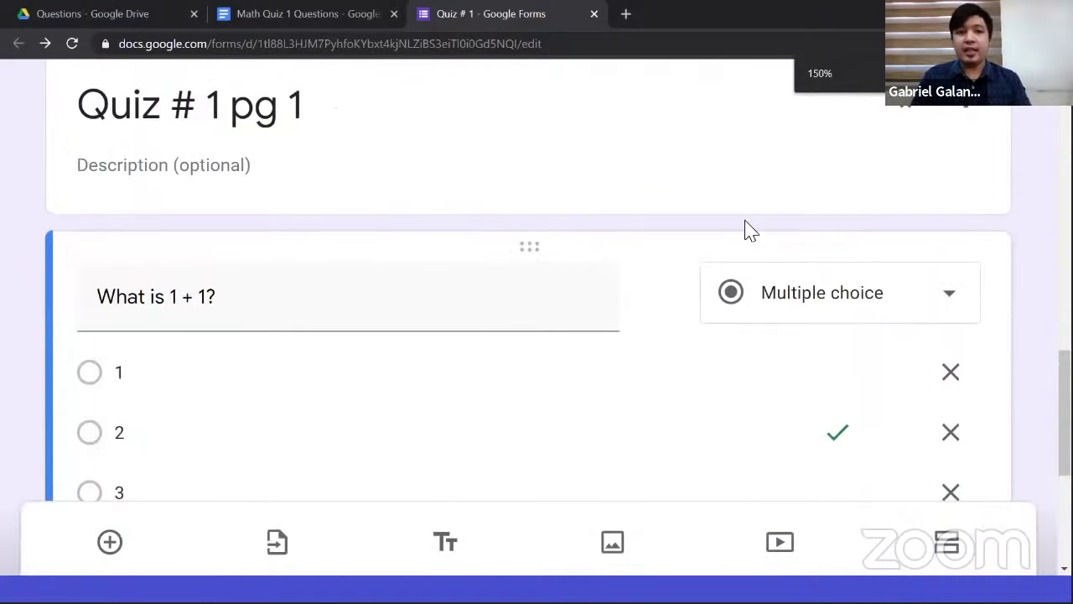
{"action": "key", "text": "ctrl+minus"}
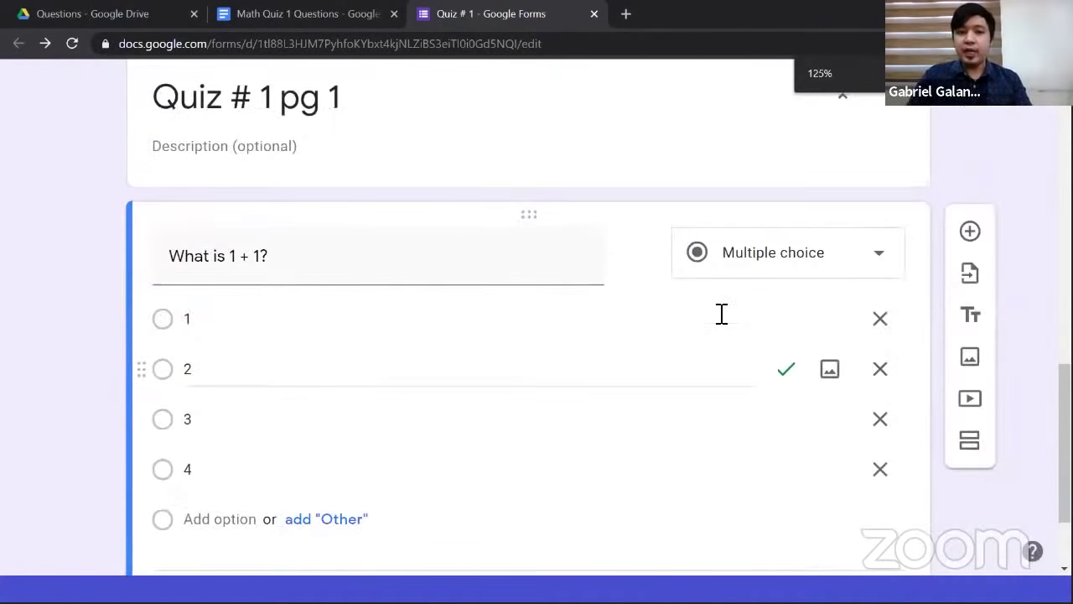
{"action": "scroll", "coordinate": [576, 370], "scroll_direction": "down", "scroll_amount": 1}
{"action": "scroll", "coordinate": [576, 371], "scroll_direction": "down", "scroll_amount": 1}
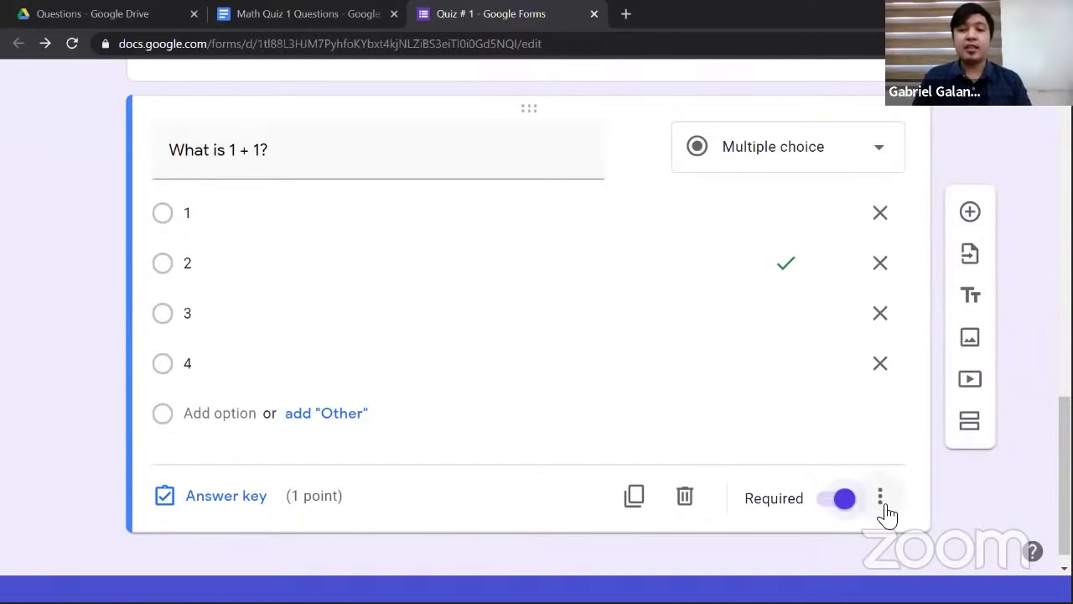
{"action": "left_click", "coordinate": [881, 503]}
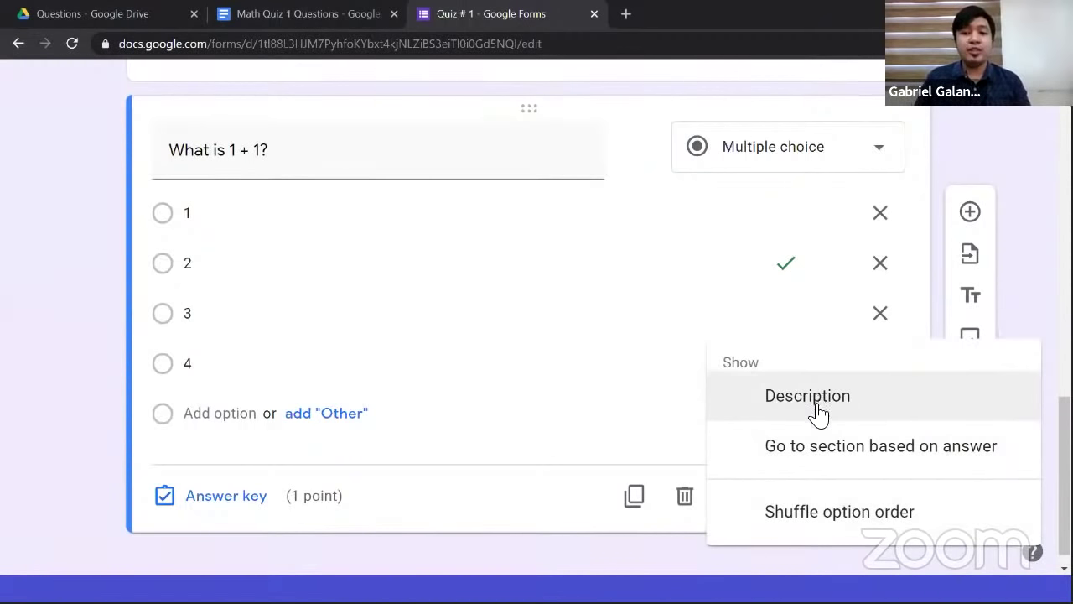
{"action": "left_click", "coordinate": [848, 512]}
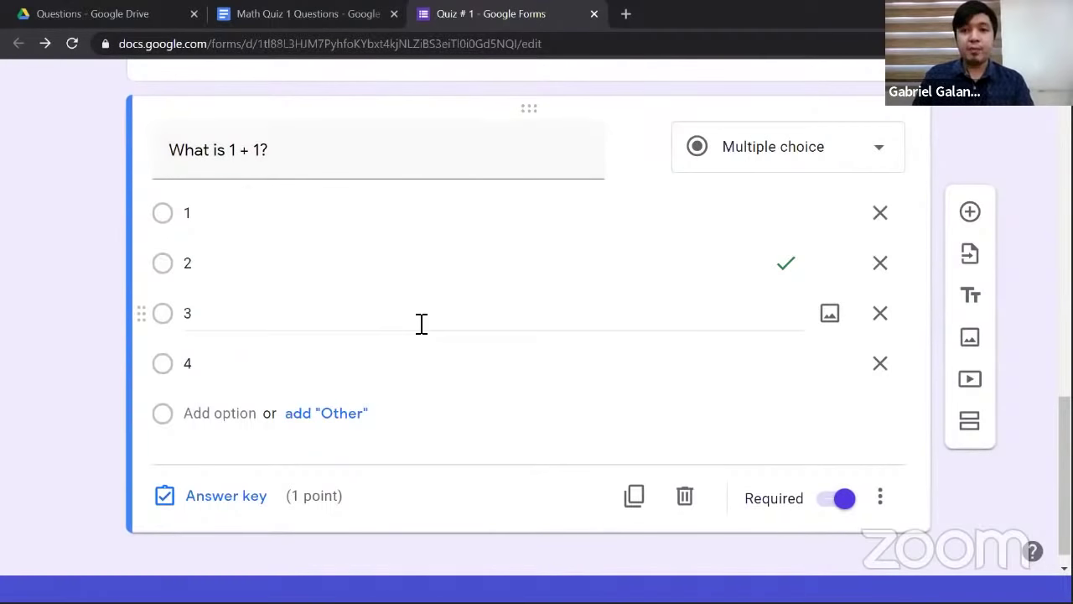
{"action": "key", "text": "alt+Tab"}
{"action": "key", "text": "alt+Tab"}
{"action": "key", "text": "alt+Tab"}
{"action": "key", "text": "alt+Tab"}
{"action": "key", "text": "alt+Tab"}
{"action": "key", "text": "alt+Tab"}
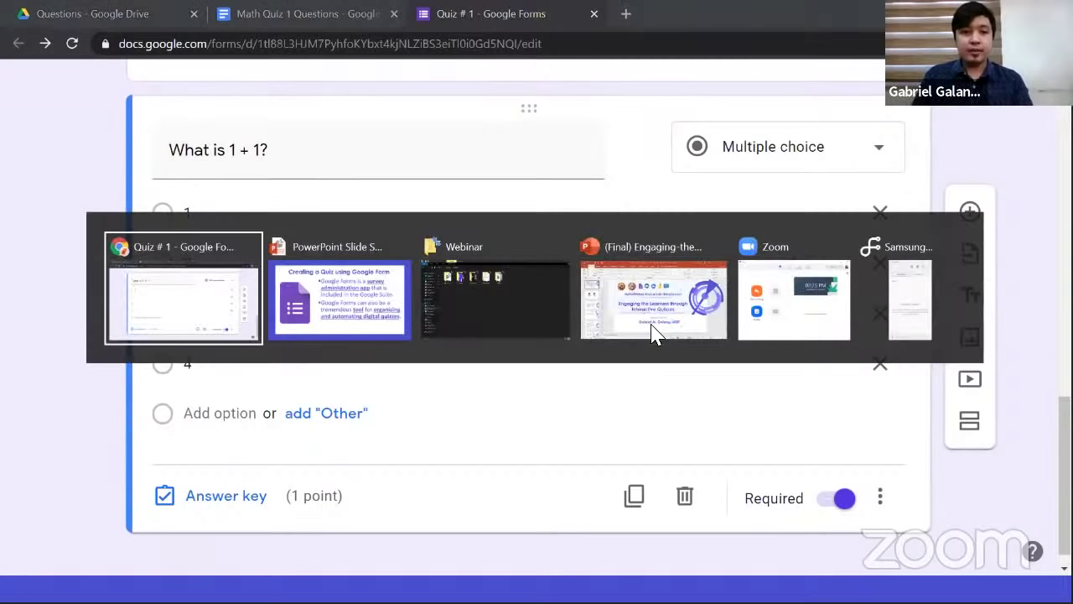
{"action": "left_click", "coordinate": [628, 13]}
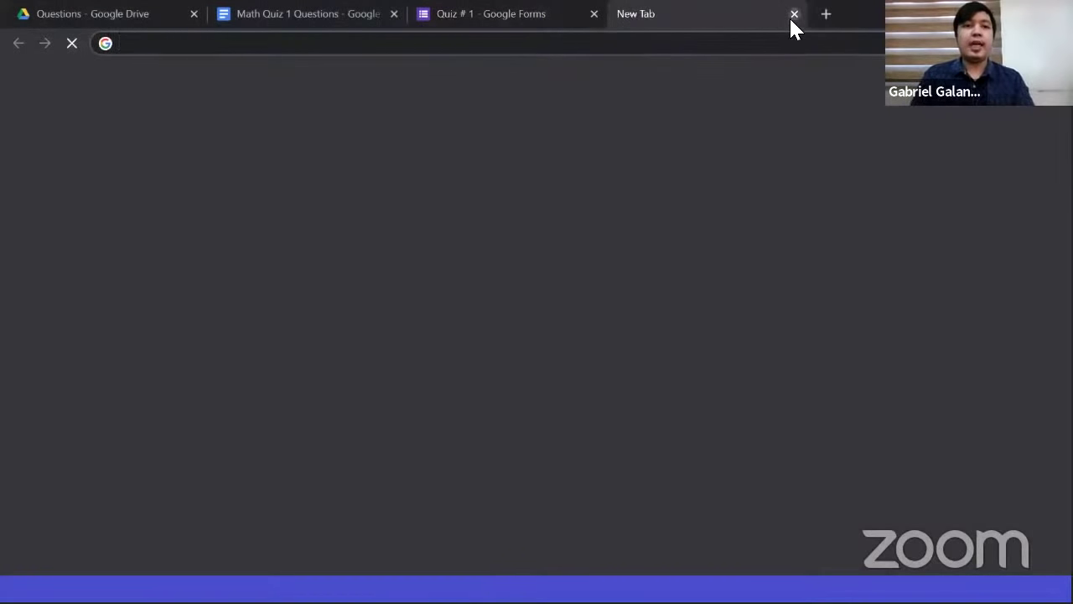
{"action": "left_click", "coordinate": [794, 14]}
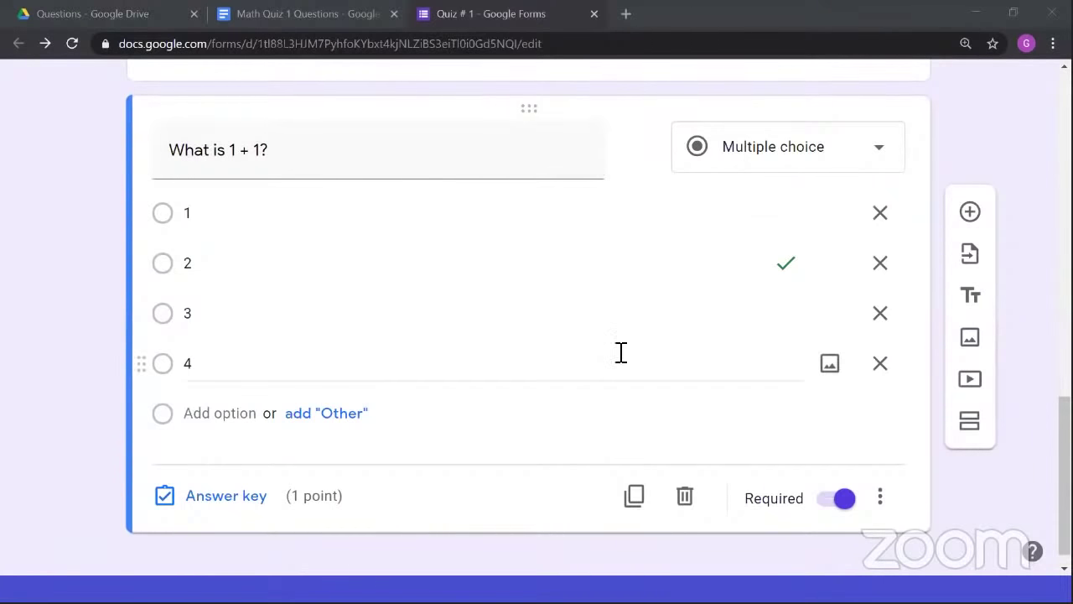
{"action": "left_click", "coordinate": [968, 225]}
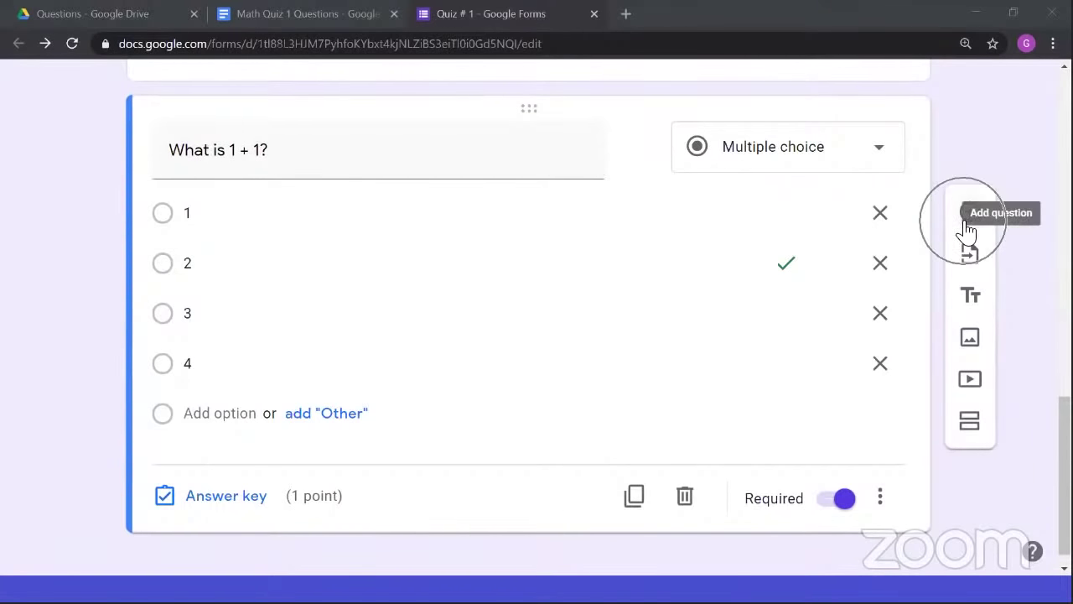
- Duplicate the 1 + 1 question and title the copy with question 2, '3 + 2 is equal to 5?'
{"action": "left_click", "coordinate": [634, 504]}
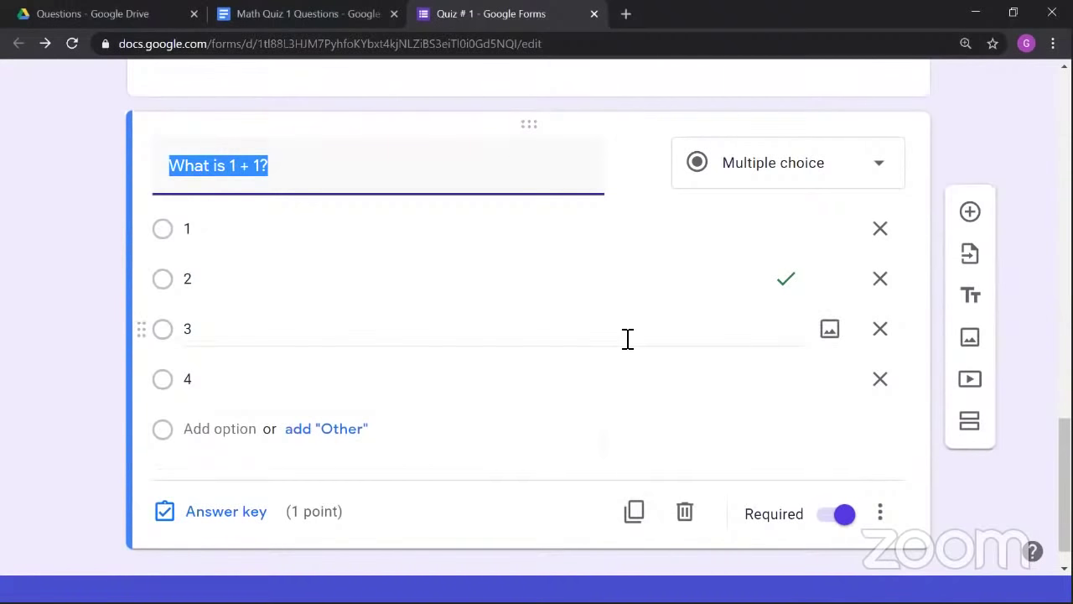
{"action": "left_click", "coordinate": [293, 17]}
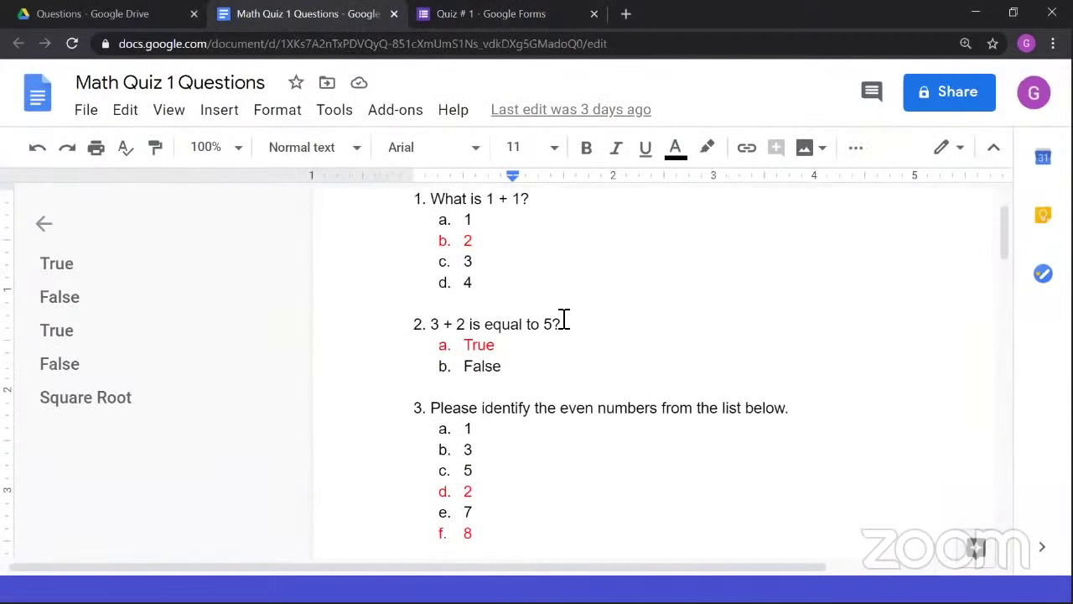
{"action": "scroll", "coordinate": [495, 324], "scroll_direction": "right", "scroll_amount": 3}
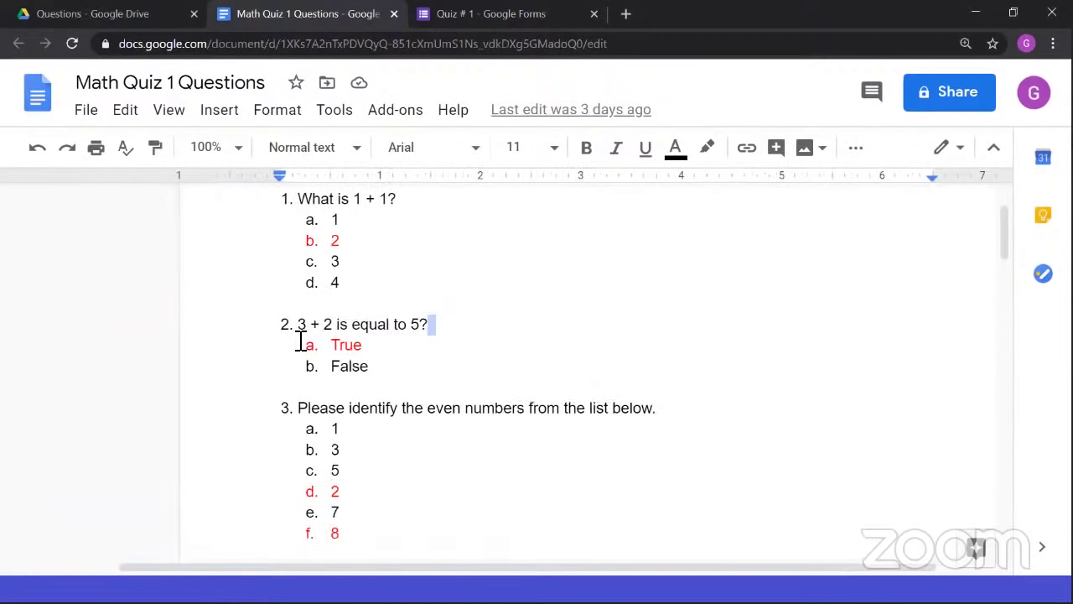
{"action": "left_click_drag", "start_coordinate": [298, 329], "coordinate": [302, 332]}
{"action": "key", "text": "shift+Right"}
{"action": "key", "text": "shift+Right"}
{"action": "key", "text": "shift+Right"}
{"action": "key", "text": "shift+Right"}
{"action": "key", "text": "shift+Right"}
{"action": "key", "text": "shift+Right"}
{"action": "key", "text": "shift+Right"}
{"action": "key", "text": "shift+Right"}
{"action": "key", "text": "shift+Right"}
{"action": "key", "text": "shift+Right"}
{"action": "key", "text": "shift+Right"}
{"action": "key", "text": "shift+Right"}
{"action": "key", "text": "shift+Right"}
{"action": "key", "text": "shift+Right"}
{"action": "key", "text": "shift+Right"}
{"action": "key", "text": "shift+Right"}
{"action": "key", "text": "shift+Right"}
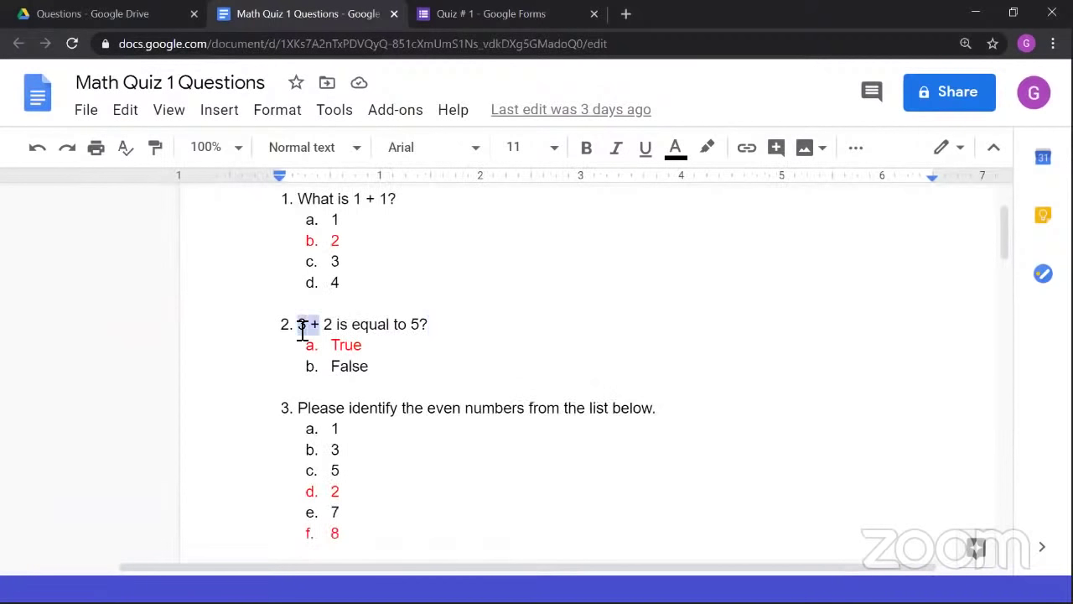
{"action": "key", "text": "shift+Right"}
{"action": "key", "text": "shift+Right"}
{"action": "key", "text": "ctrl+c"}
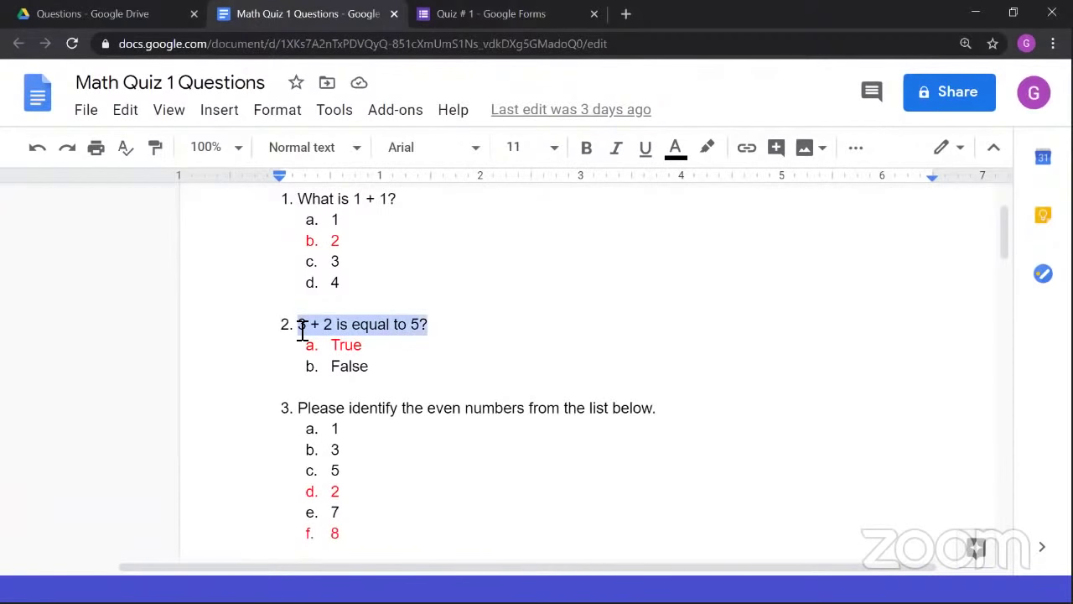
{"action": "left_click", "coordinate": [495, 18]}
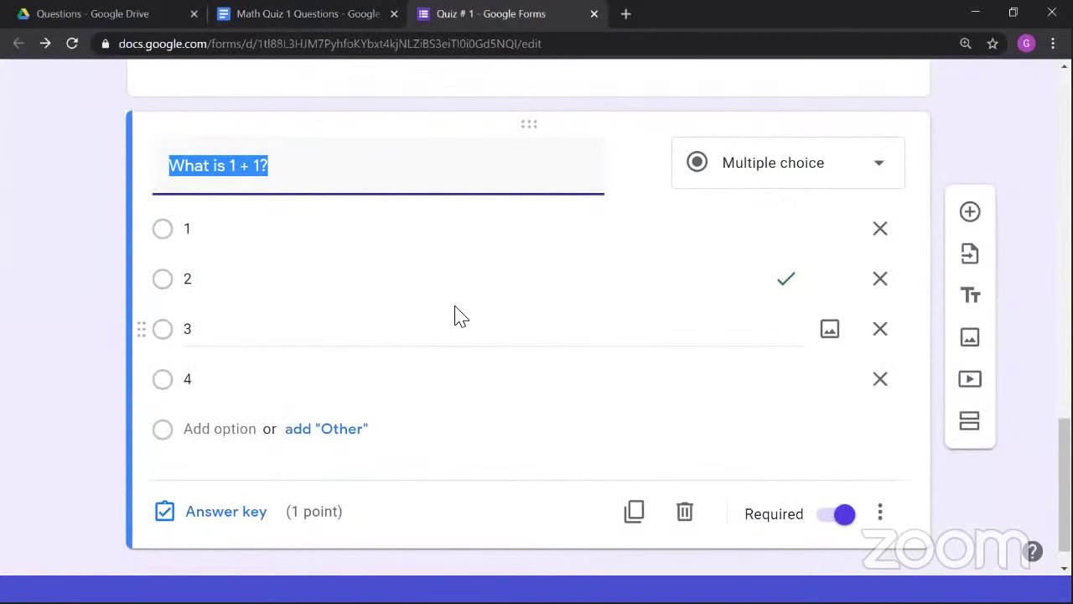
{"action": "key", "text": "ctrl+v"}
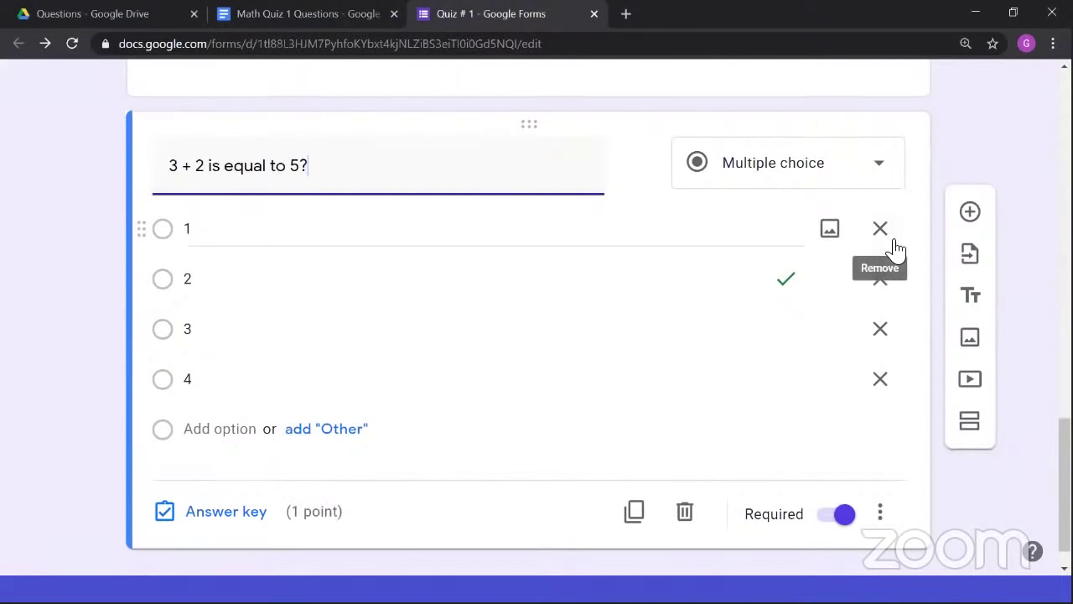
- Replace the old options with True and False, keying True as correct
{"action": "left_click", "coordinate": [881, 235]}
{"action": "left_click", "coordinate": [884, 243]}
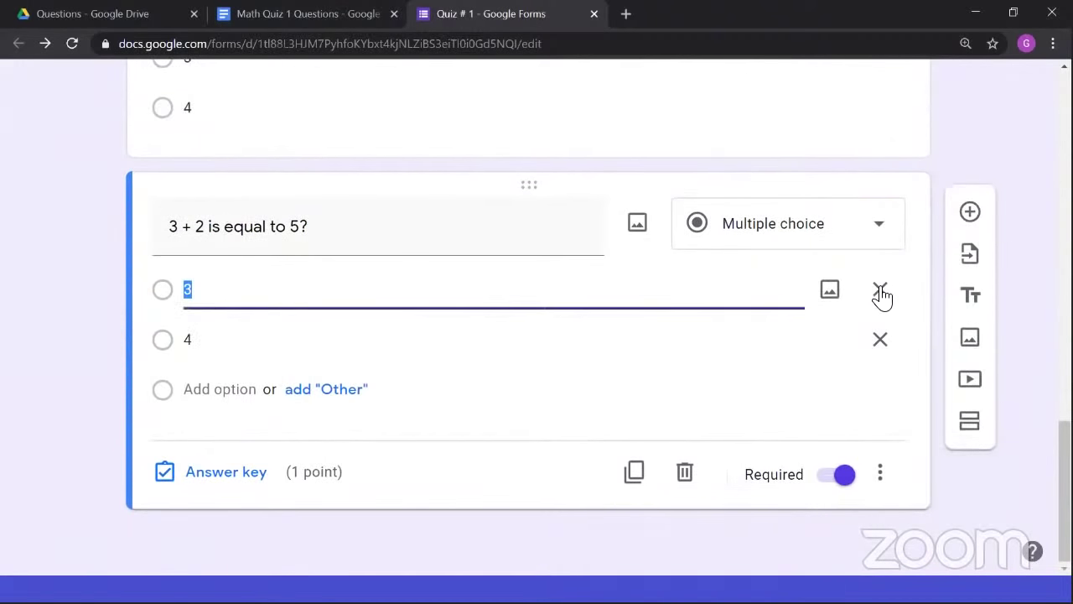
{"action": "left_click", "coordinate": [880, 292]}
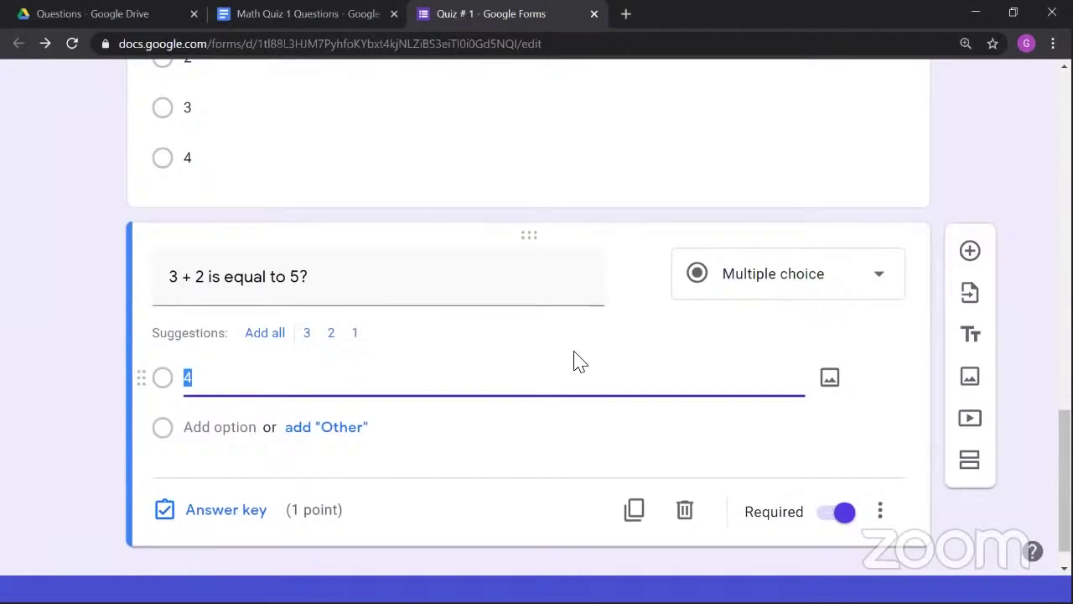
{"action": "type", "text": "True"}
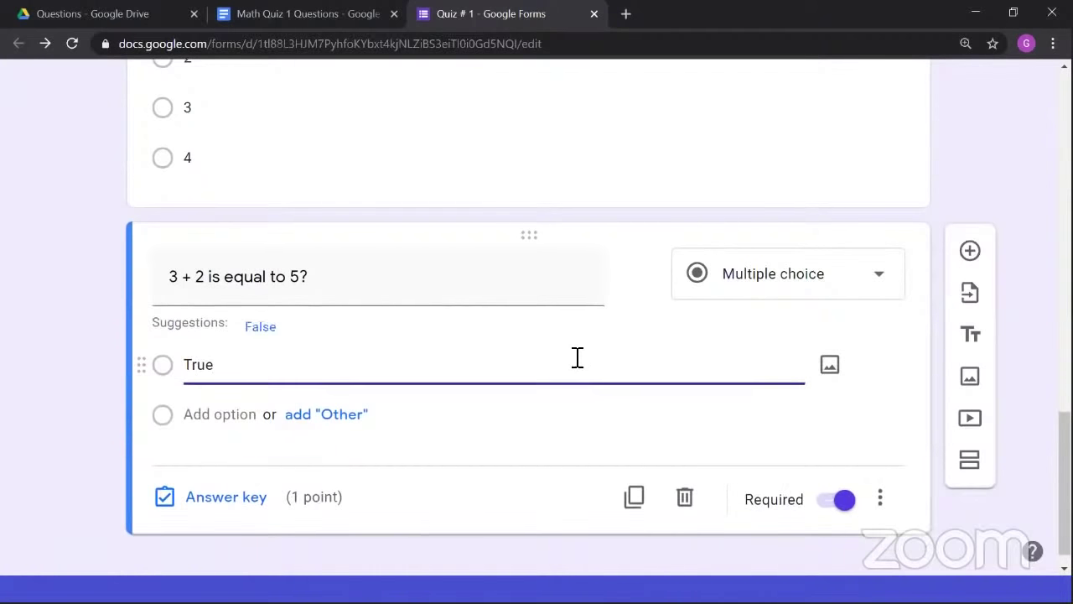
{"action": "left_click", "coordinate": [260, 329]}
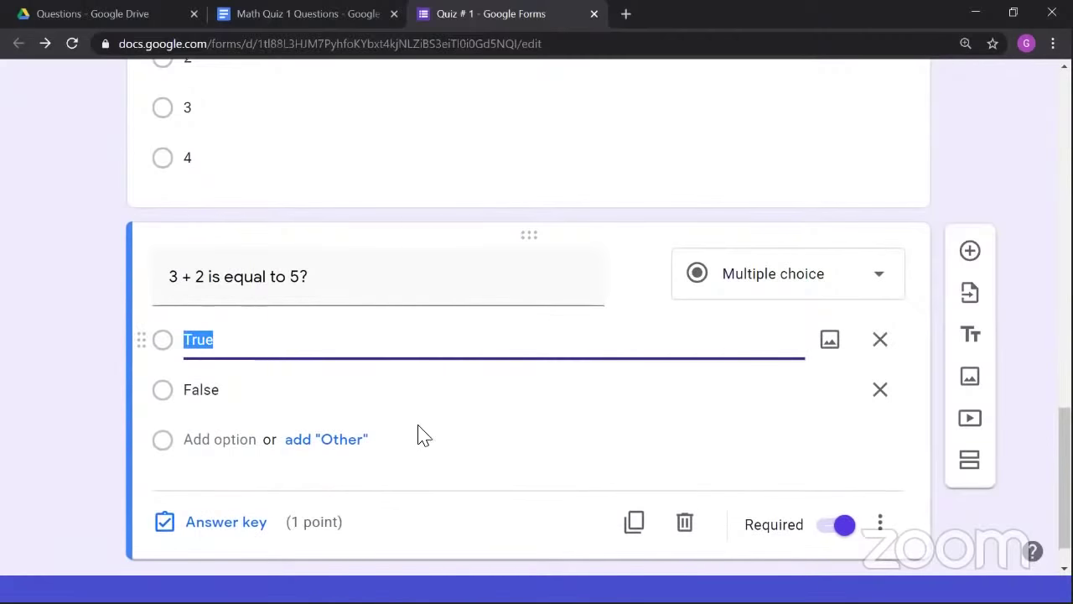
{"action": "scroll", "coordinate": [361, 457], "scroll_direction": "down", "scroll_amount": 1}
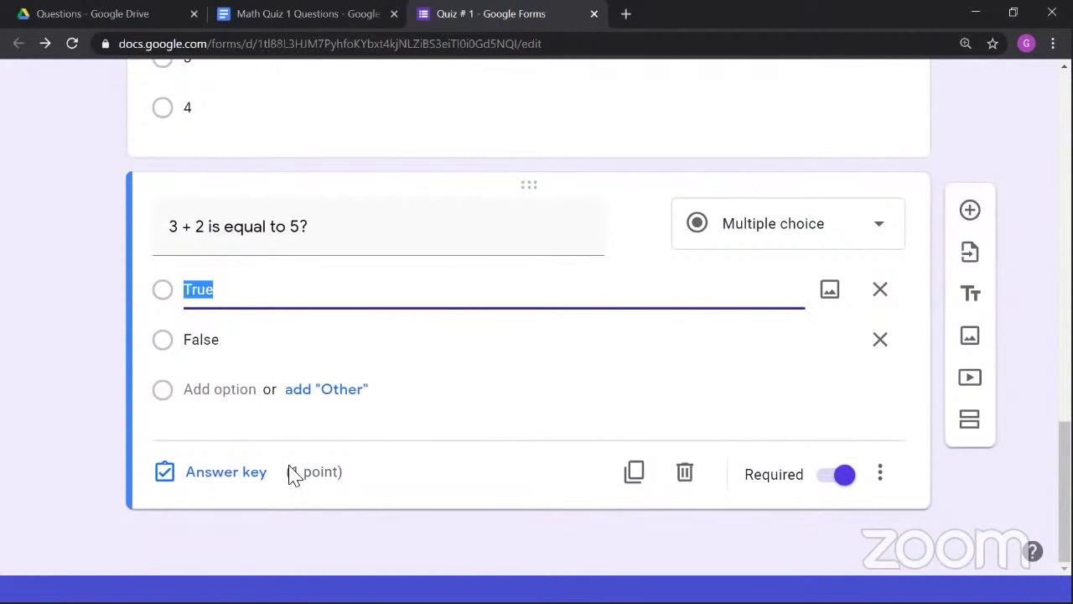
{"action": "left_click", "coordinate": [259, 473]}
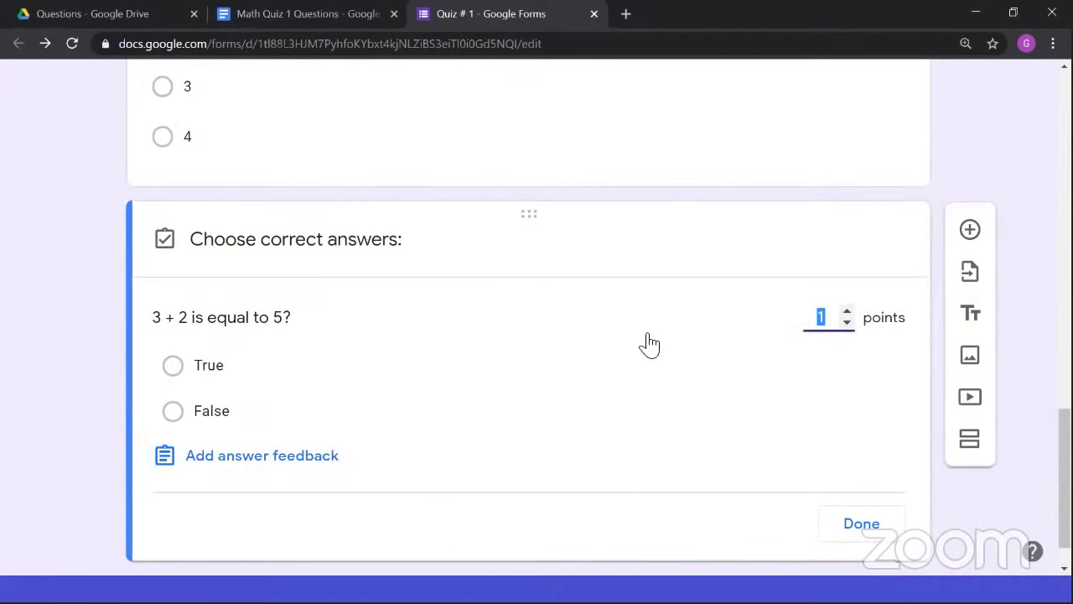
{"action": "left_click", "coordinate": [172, 366]}
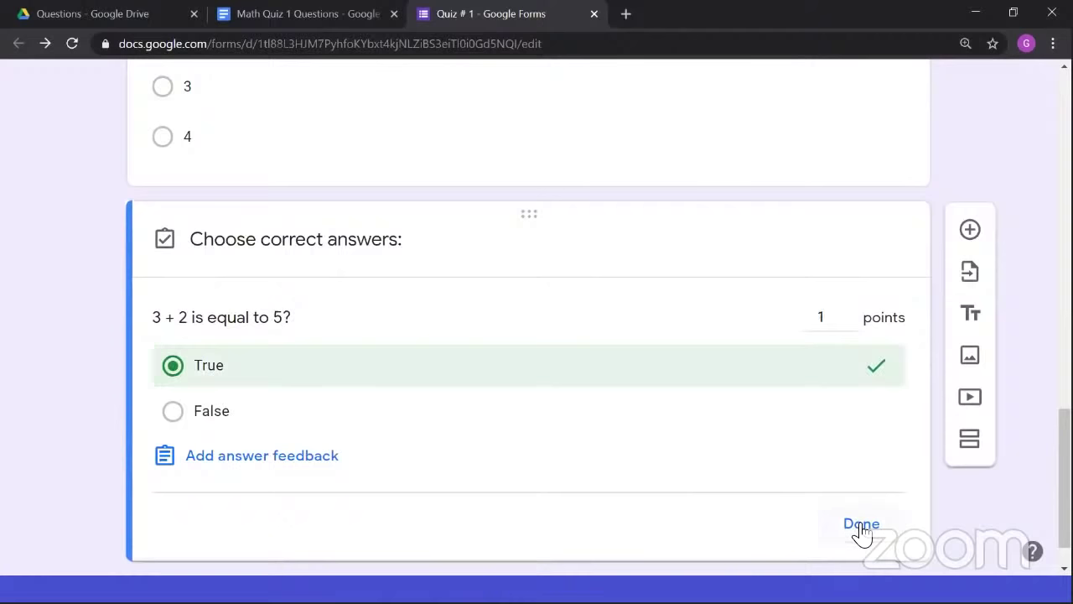
{"action": "left_click", "coordinate": [862, 525]}
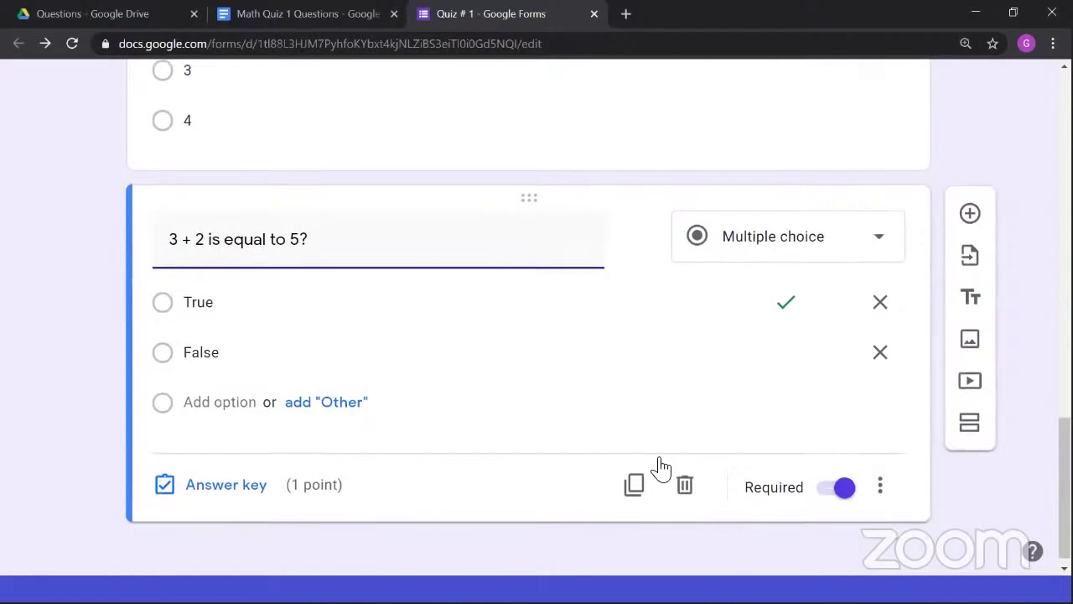
- Duplicate the 3 + 2 question and retitle it with question 3 about even numbers
{"action": "left_click", "coordinate": [635, 480]}
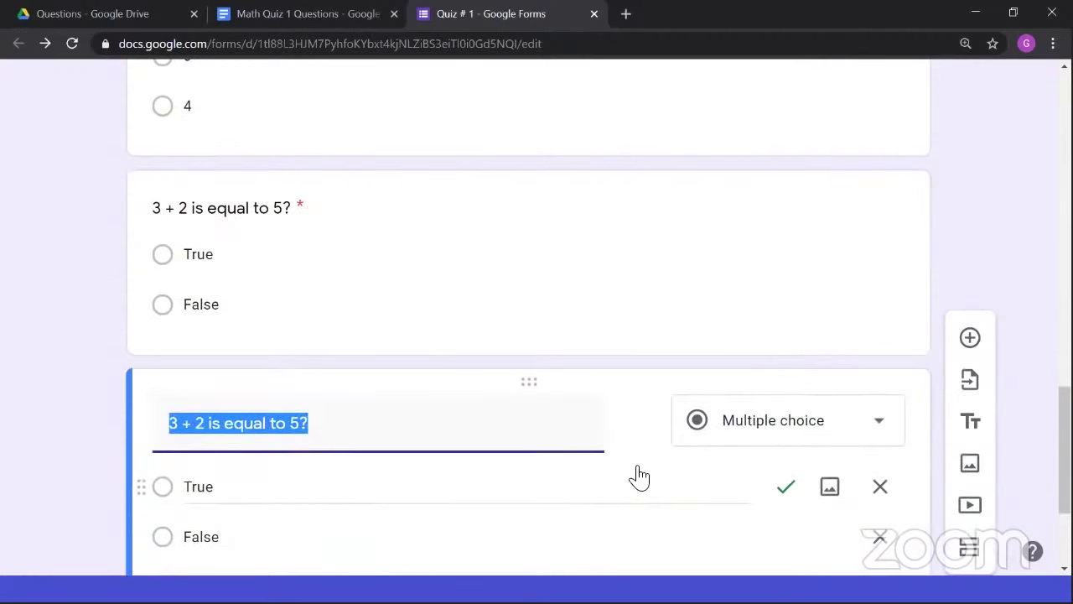
{"action": "left_click", "coordinate": [314, 12]}
{"action": "scroll", "coordinate": [320, 279], "scroll_direction": "down", "scroll_amount": 3}
{"action": "left_click_drag", "start_coordinate": [300, 258], "coordinate": [676, 264]}
{"action": "key", "text": "ctrl+c"}
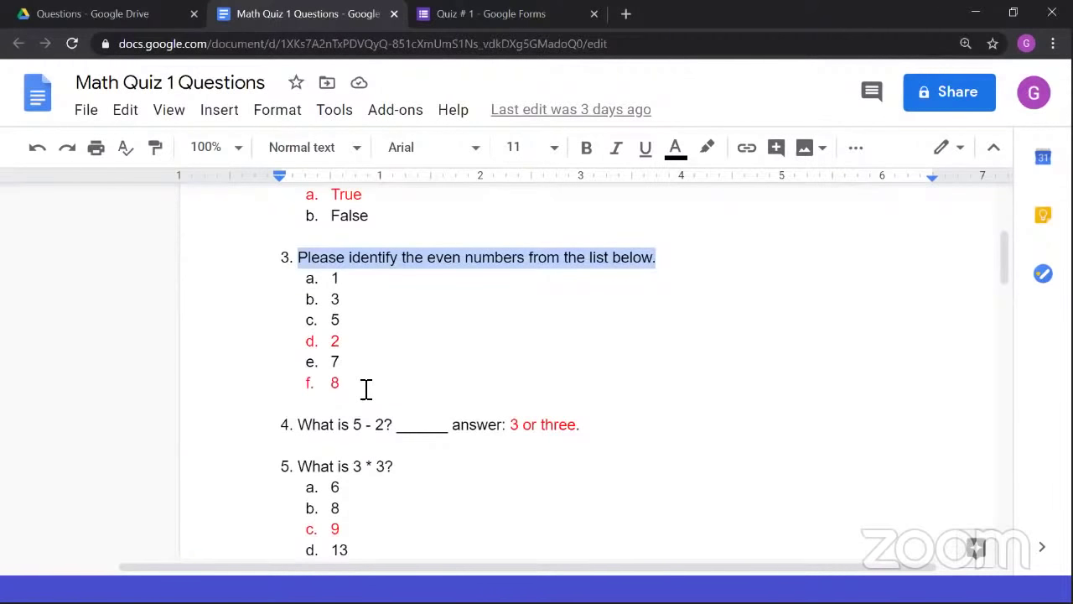
{"action": "left_click", "coordinate": [453, 14]}
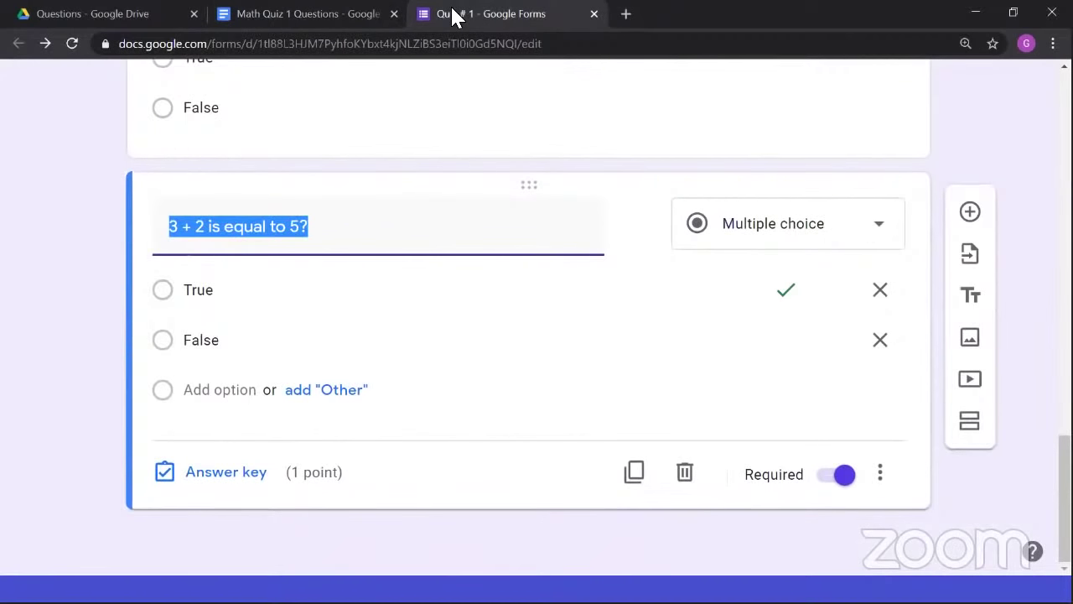
{"action": "key", "text": "ctrl+v"}
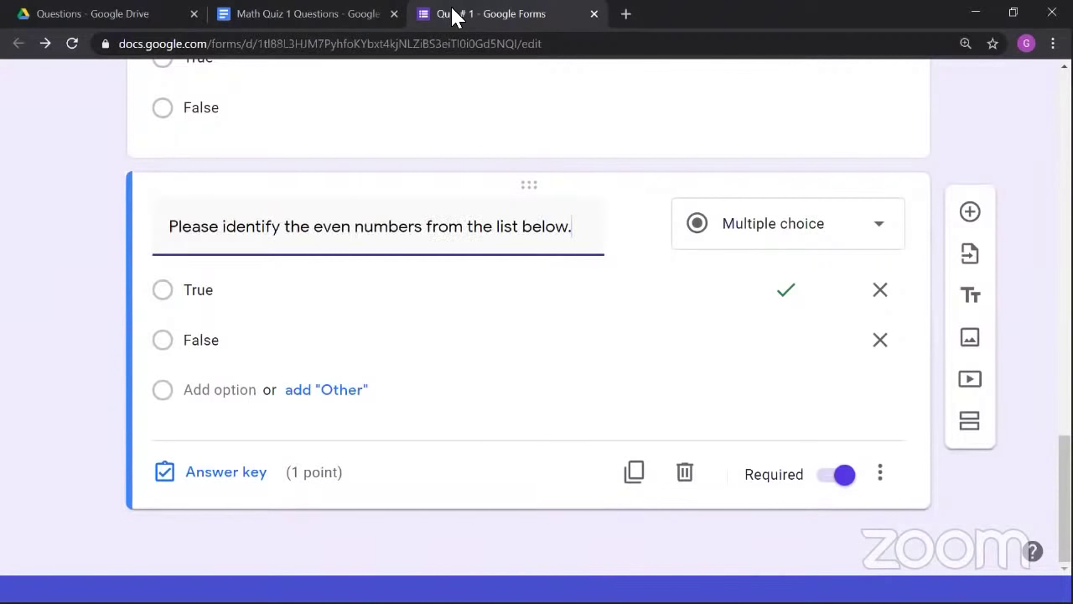
- Change the question to Checkboxes and remove the True option
{"action": "left_click", "coordinate": [743, 232]}
{"action": "left_click", "coordinate": [702, 239]}
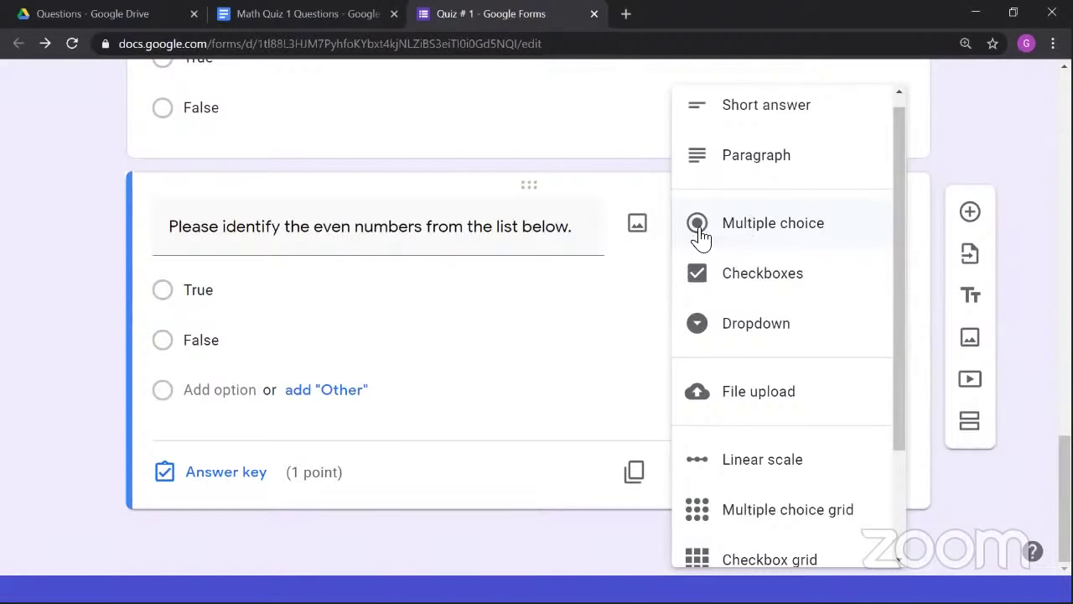
{"action": "left_click", "coordinate": [707, 291]}
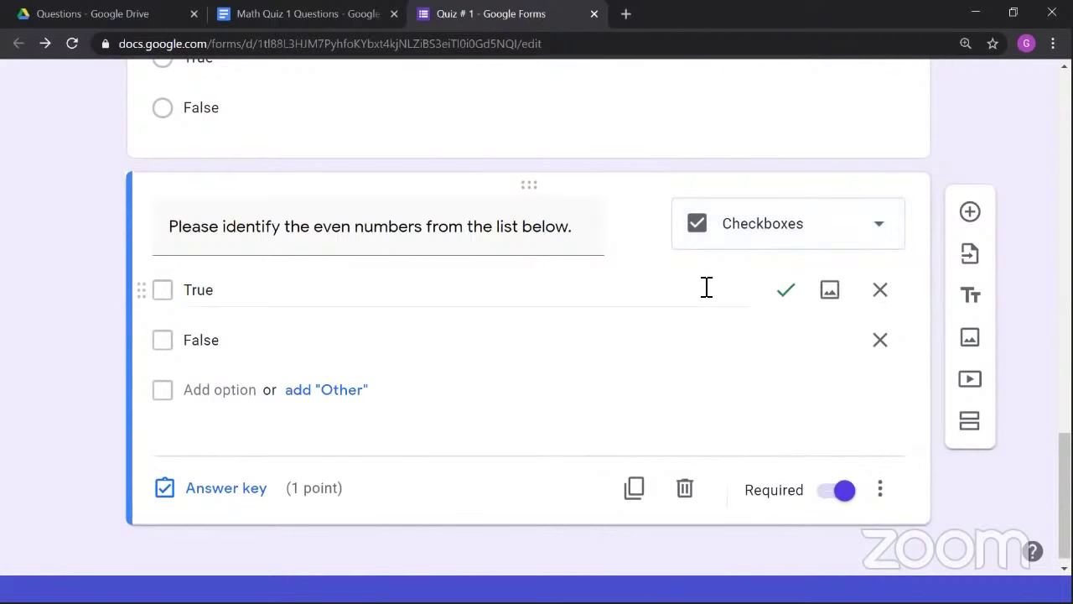
{"action": "left_click", "coordinate": [878, 291]}
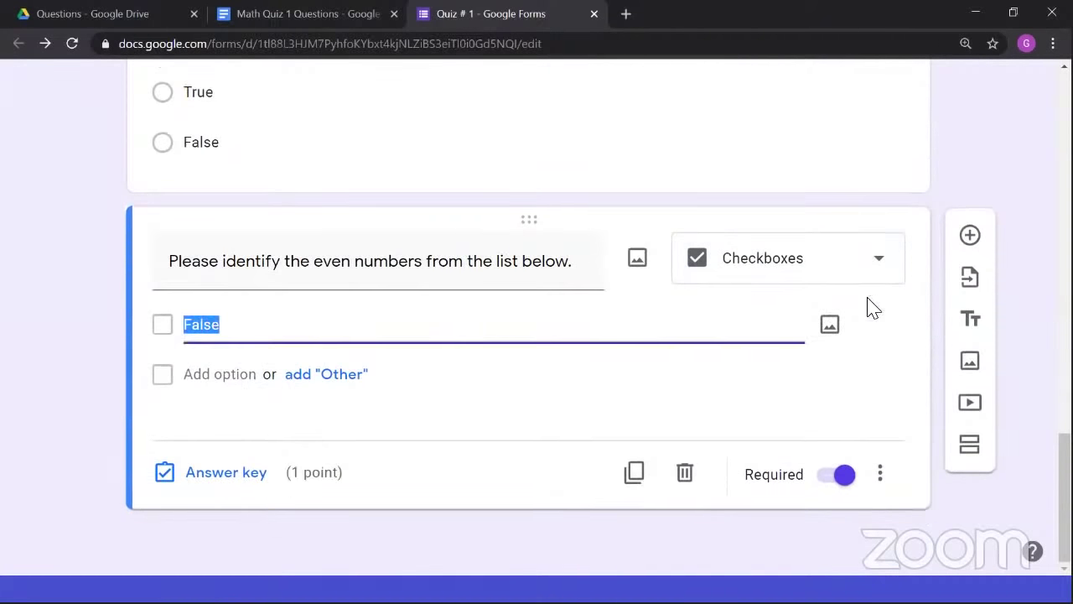
- Enter the answer options 1, 3, 5, 2, 7 and 8
{"action": "left_click", "coordinate": [314, 11]}
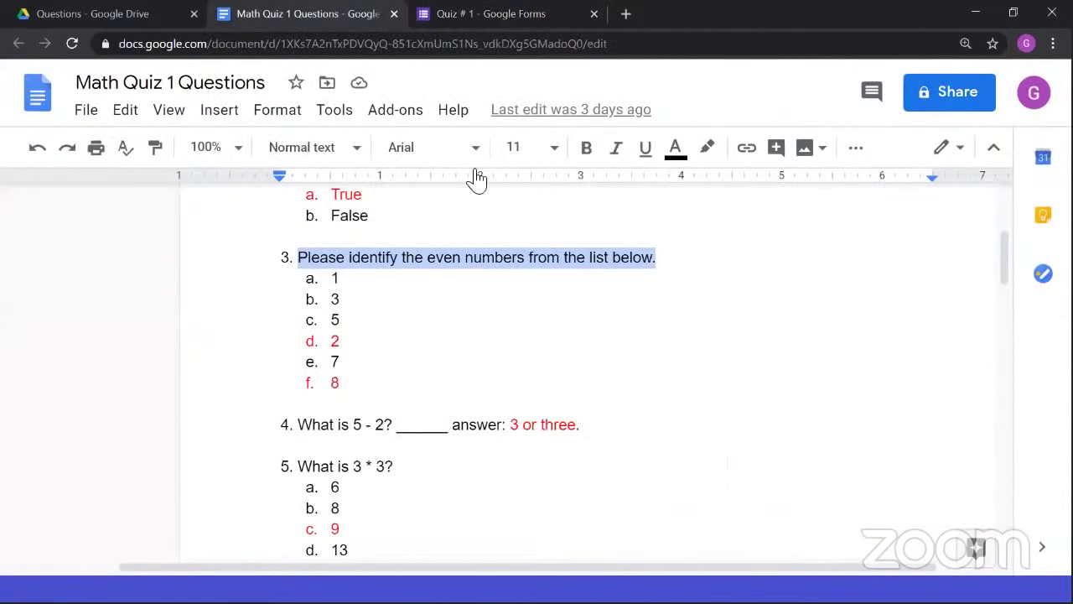
{"action": "left_click", "coordinate": [489, 11]}
{"action": "type", "text": "1"}
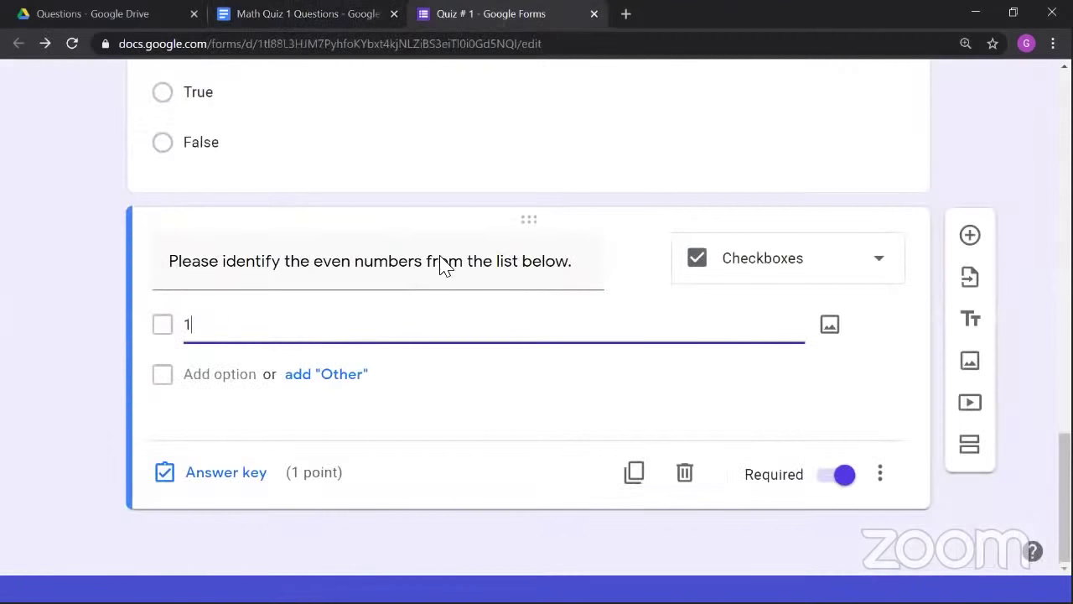
{"action": "key", "text": "Return"}
{"action": "type", "text": "3"}
{"action": "key", "text": "Return"}
{"action": "type", "text": "5"}
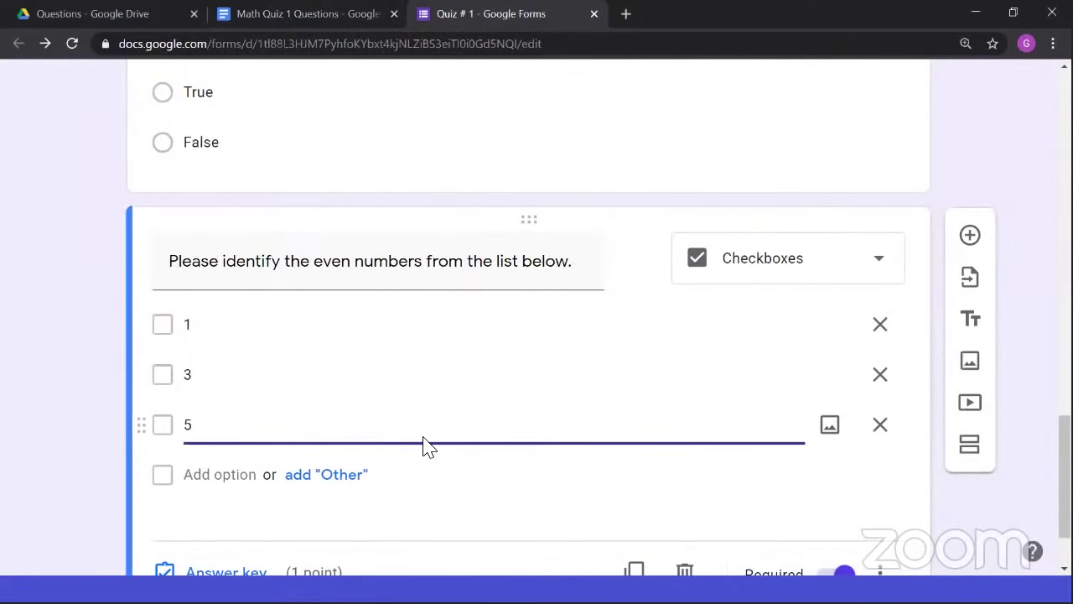
{"action": "key", "text": "Return"}
{"action": "type", "text": "2"}
{"action": "key", "text": "Return"}
{"action": "type", "text": "7"}
{"action": "key", "text": "Return"}
{"action": "type", "text": "8"}
- Key 2 and 8 as the correct answers in the answer key
{"action": "scroll", "coordinate": [424, 445], "scroll_direction": "down", "scroll_amount": 2}
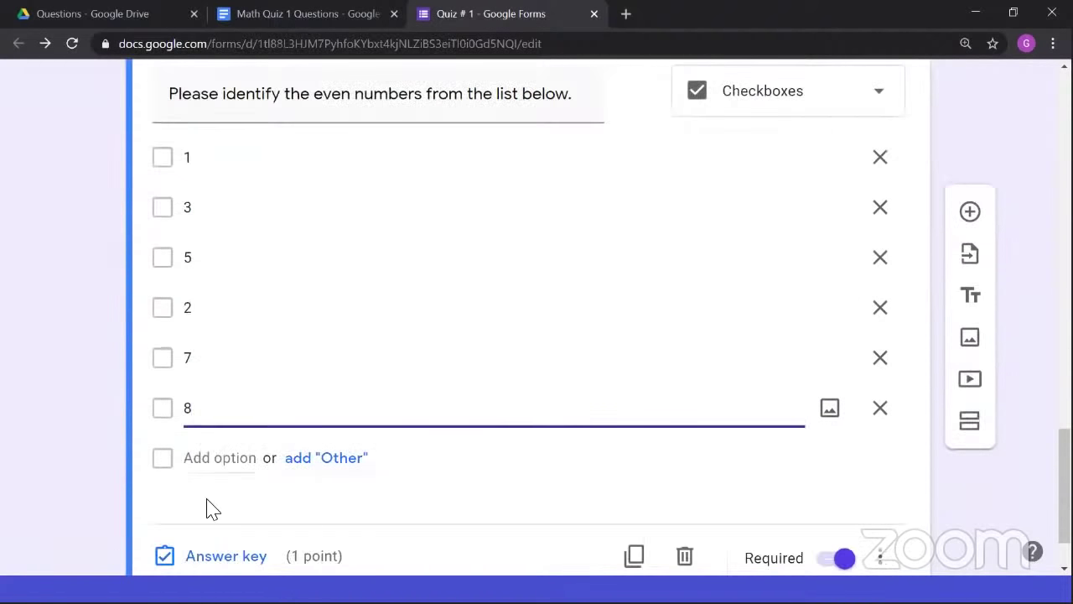
{"action": "left_click", "coordinate": [212, 557]}
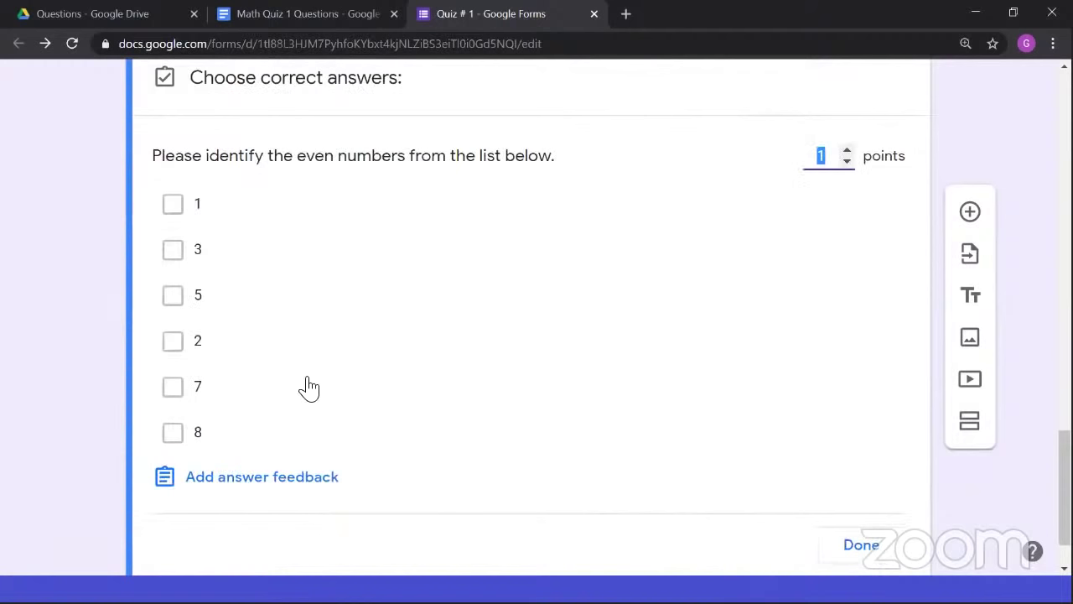
{"action": "left_click", "coordinate": [176, 343]}
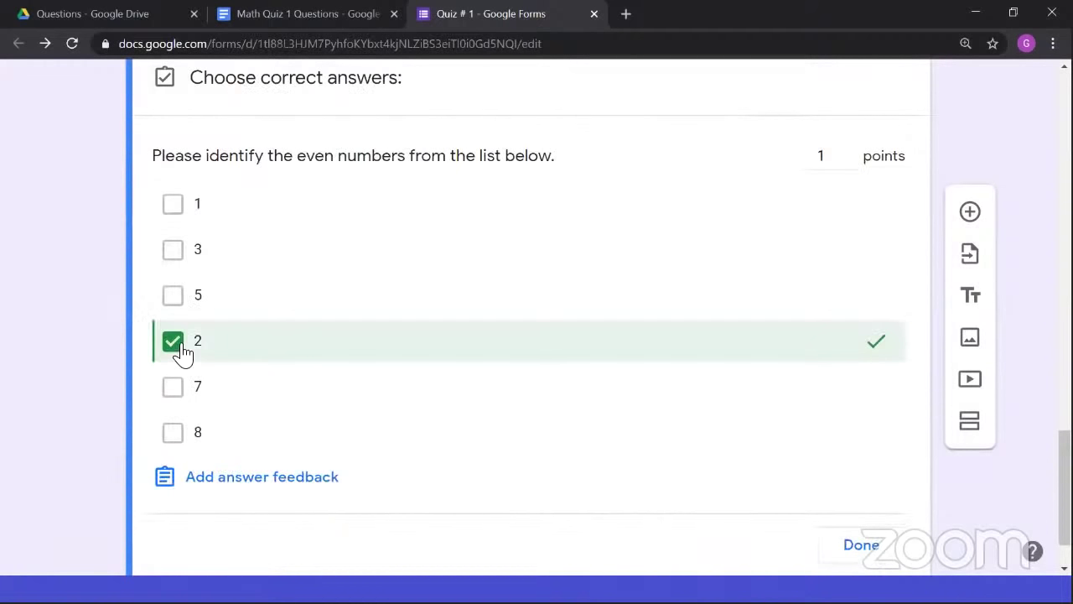
{"action": "left_click", "coordinate": [176, 434]}
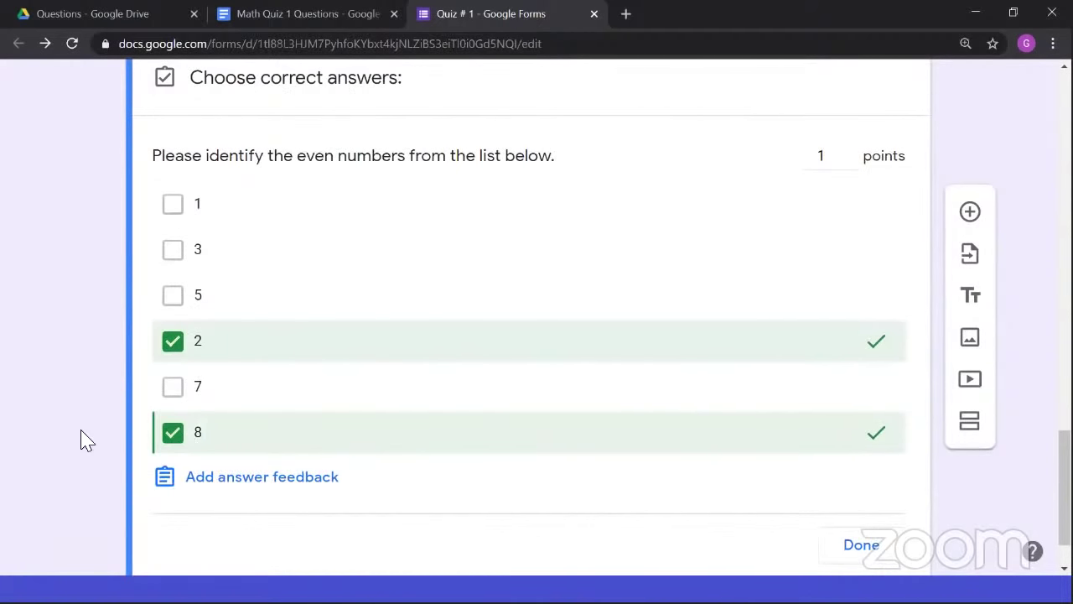
{"action": "scroll", "coordinate": [79, 438], "scroll_direction": "down", "scroll_amount": 1}
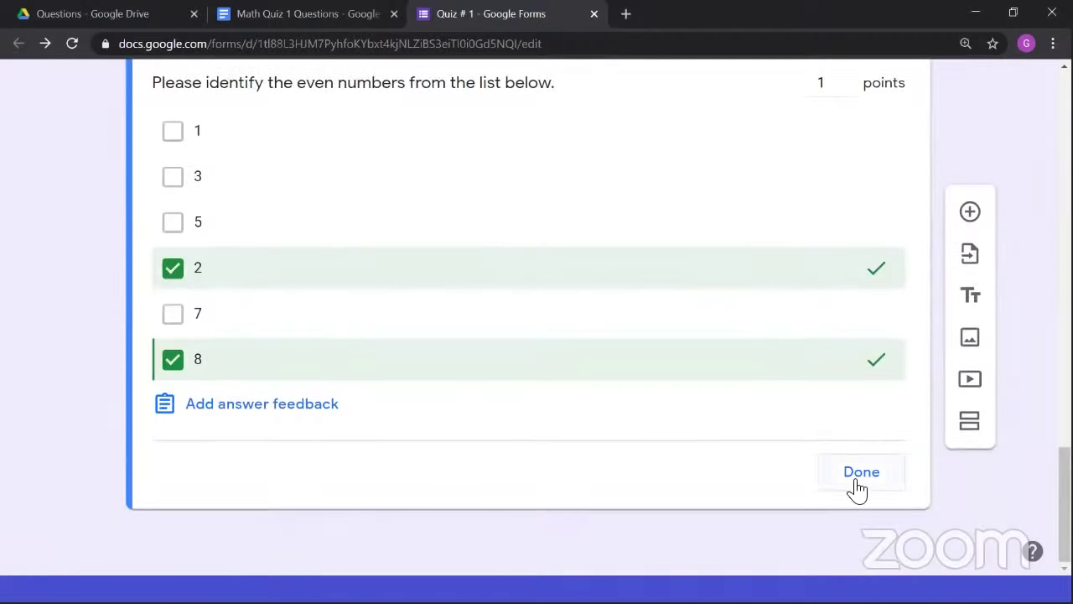
{"action": "left_click", "coordinate": [860, 474]}
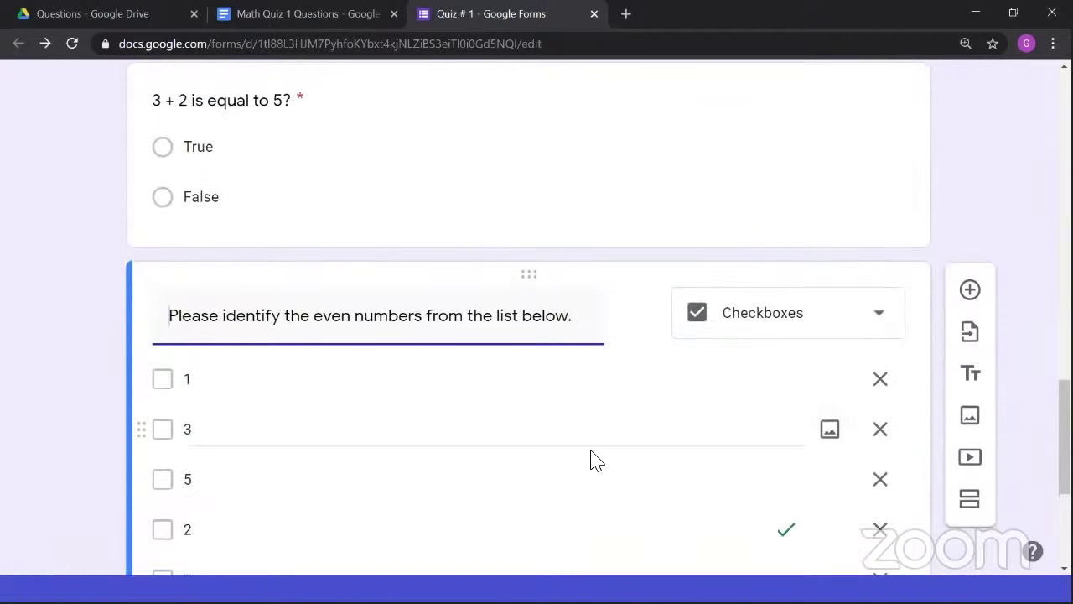
{"action": "scroll", "coordinate": [591, 459], "scroll_direction": "down", "scroll_amount": 3}
- Duplicate the even-numbers question and retitle the copy 'What is 5 - 2?'
{"action": "left_click", "coordinate": [634, 539]}
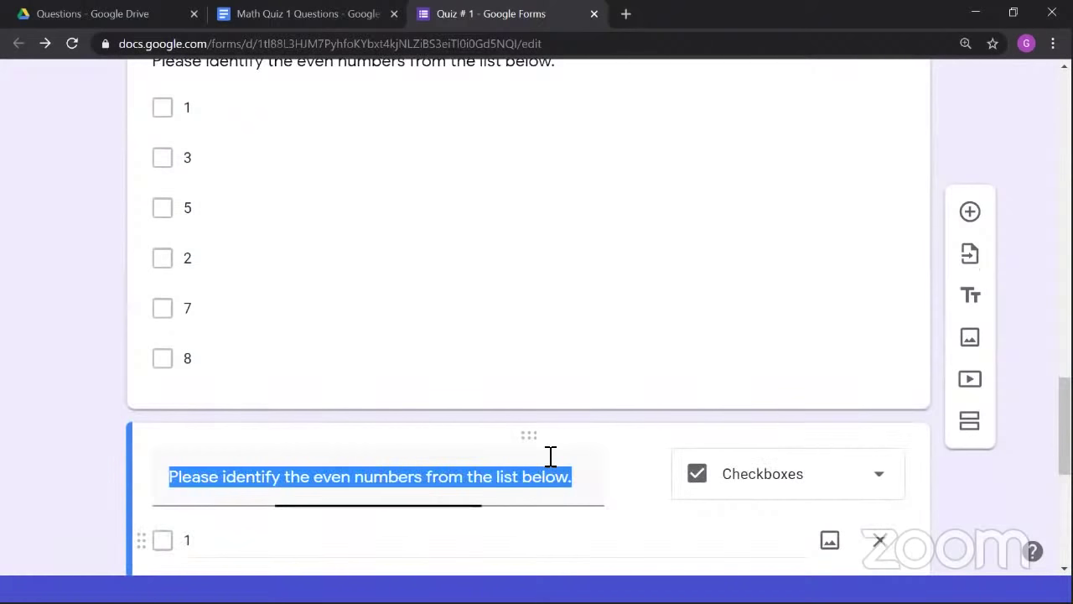
{"action": "left_click", "coordinate": [309, 13]}
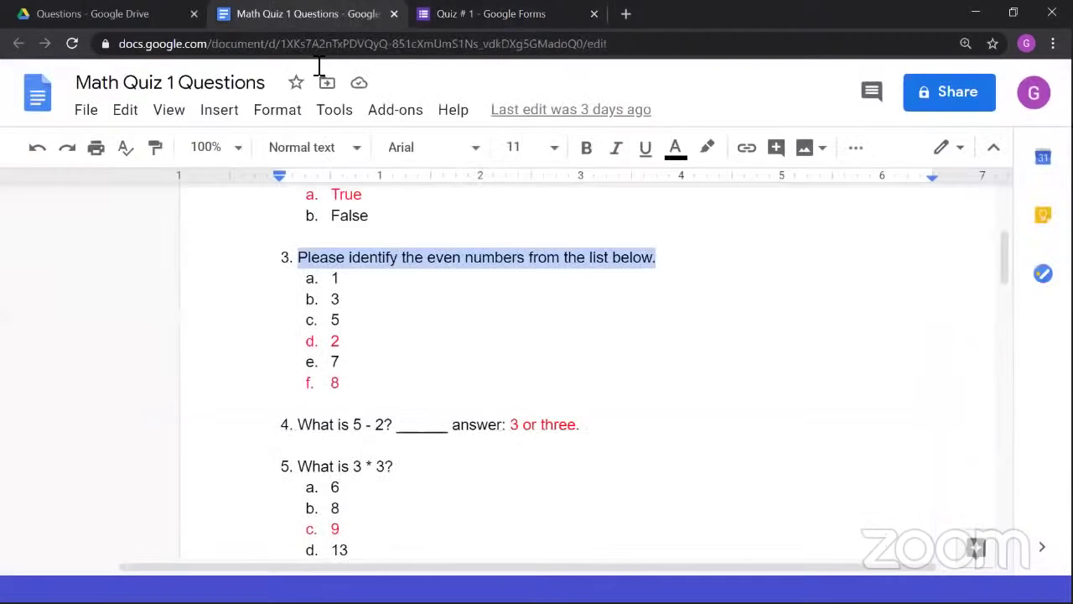
{"action": "scroll", "coordinate": [321, 71], "scroll_direction": "down", "scroll_amount": 2}
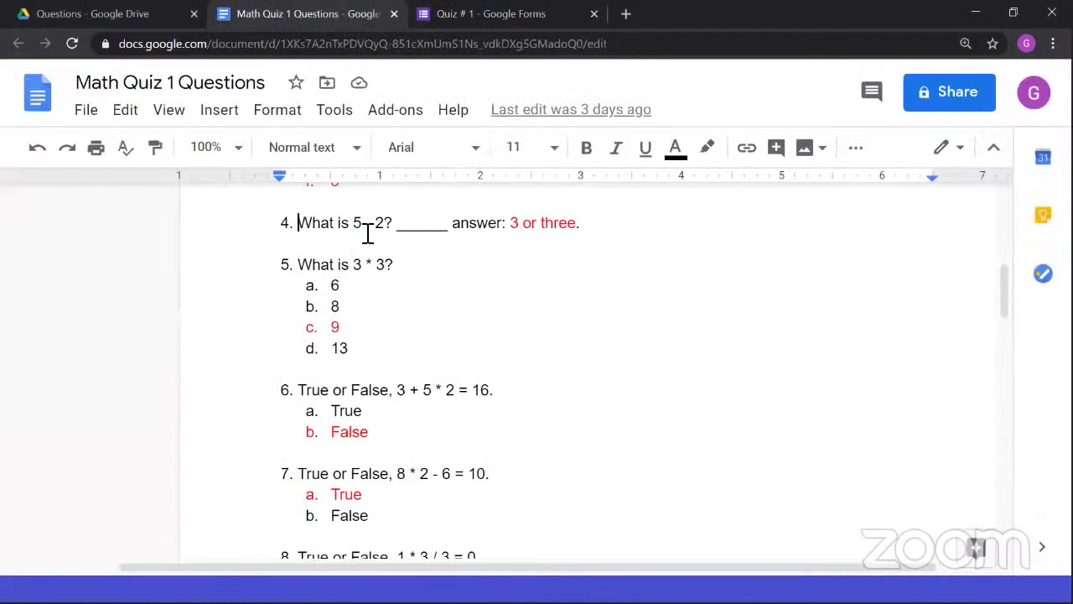
{"action": "left_click", "coordinate": [401, 226], "text": "shift"}
{"action": "key", "text": "ctrl+c"}
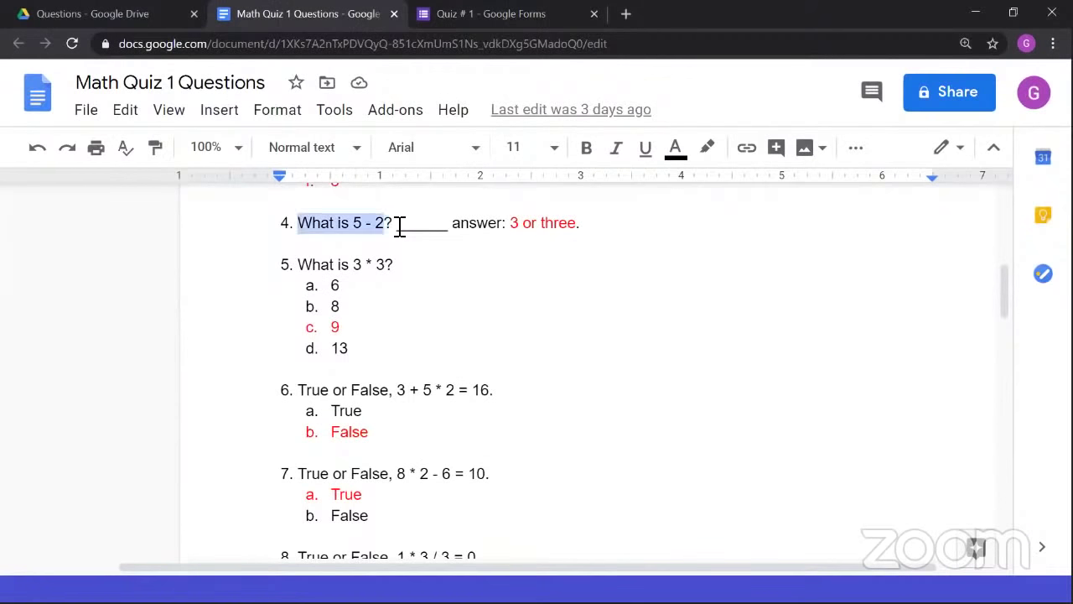
{"action": "left_click", "coordinate": [491, 13]}
{"action": "key", "text": "ctrl+v"}
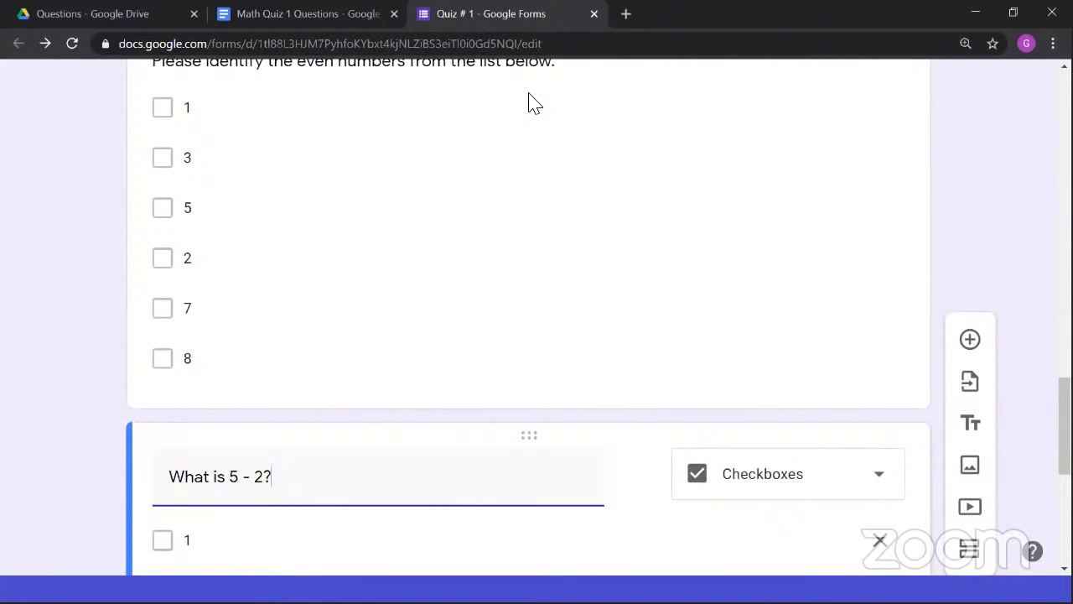
- Change the question type to Short answer
{"action": "scroll", "coordinate": [697, 377], "scroll_direction": "down", "scroll_amount": 3}
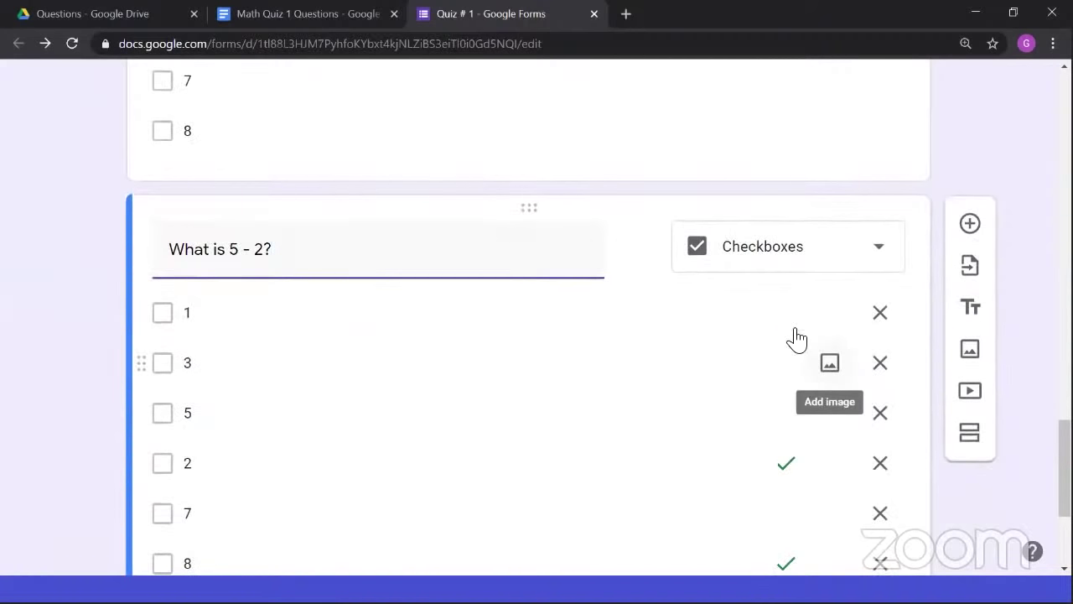
{"action": "left_click", "coordinate": [829, 275]}
{"action": "scroll", "coordinate": [828, 275], "scroll_direction": "up", "scroll_amount": 1}
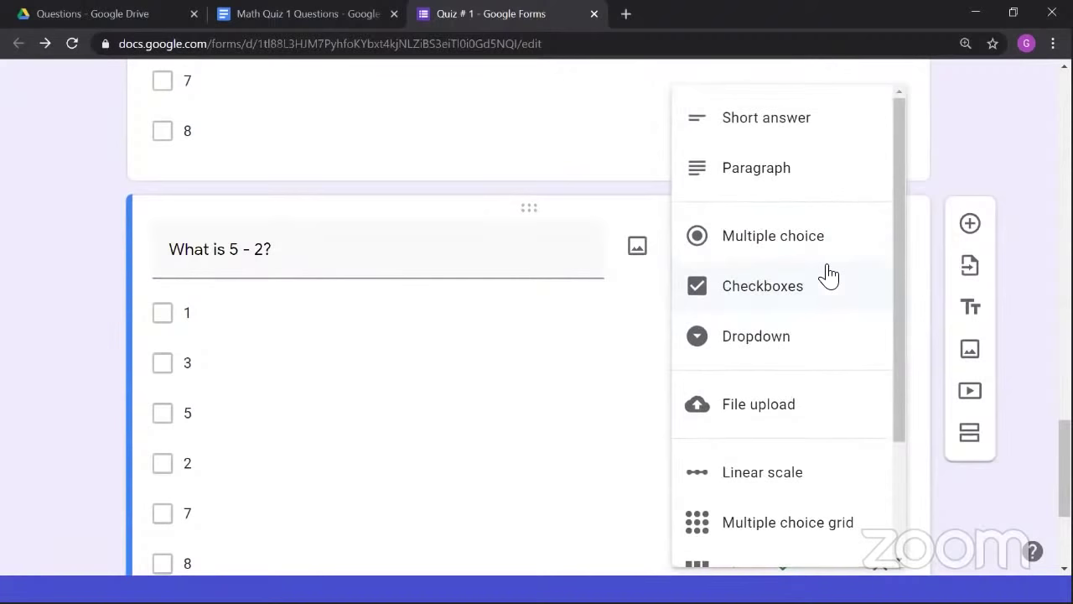
{"action": "left_click", "coordinate": [743, 136]}
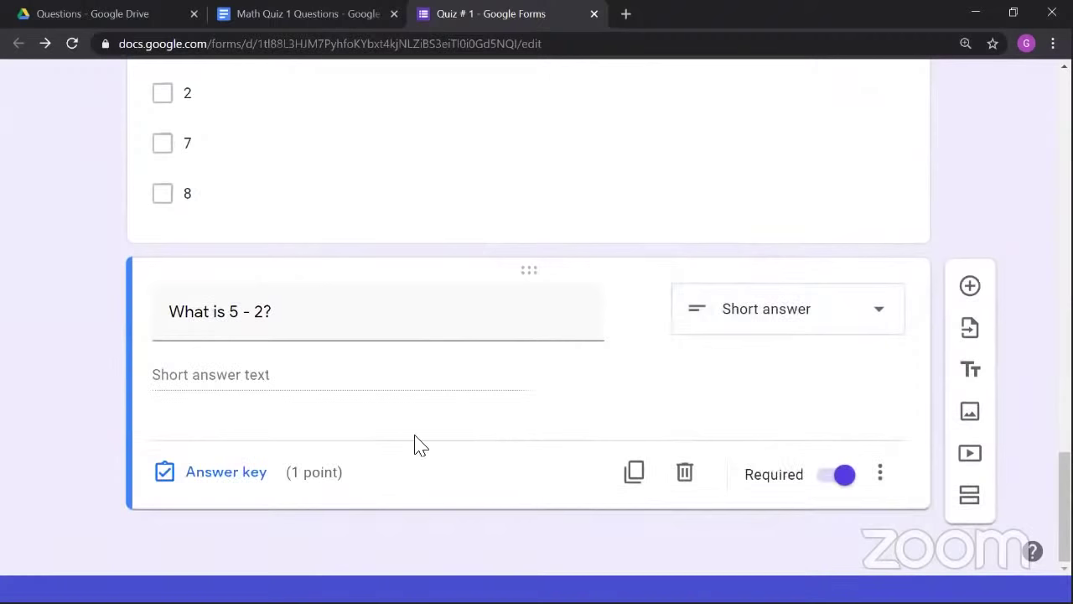
- Key '3' and 'three' as correct answers, marking all other answers incorrect
{"action": "left_click", "coordinate": [250, 474]}
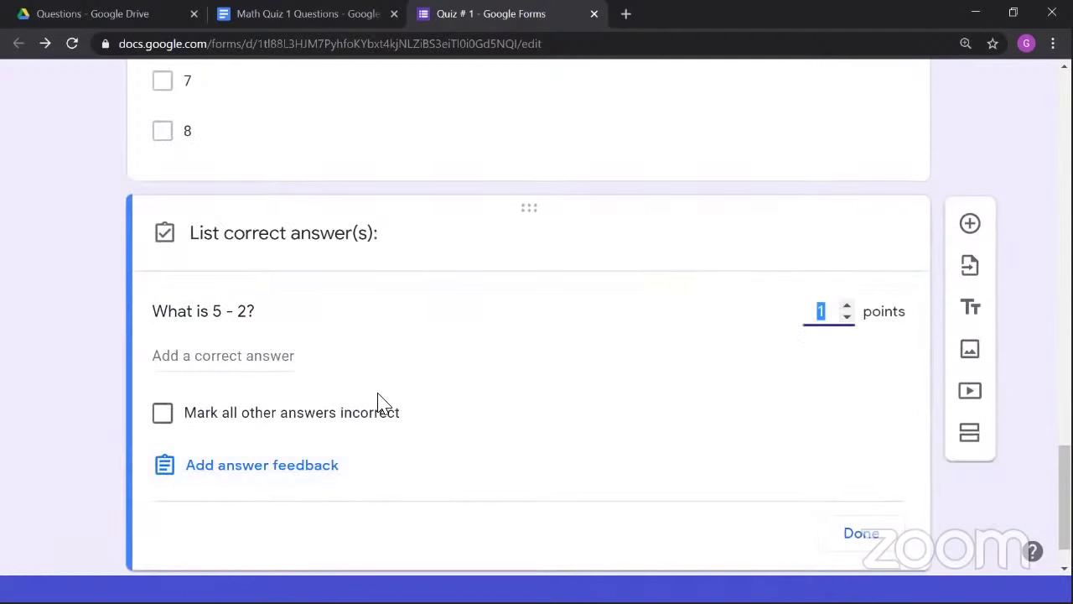
{"action": "left_click", "coordinate": [249, 355]}
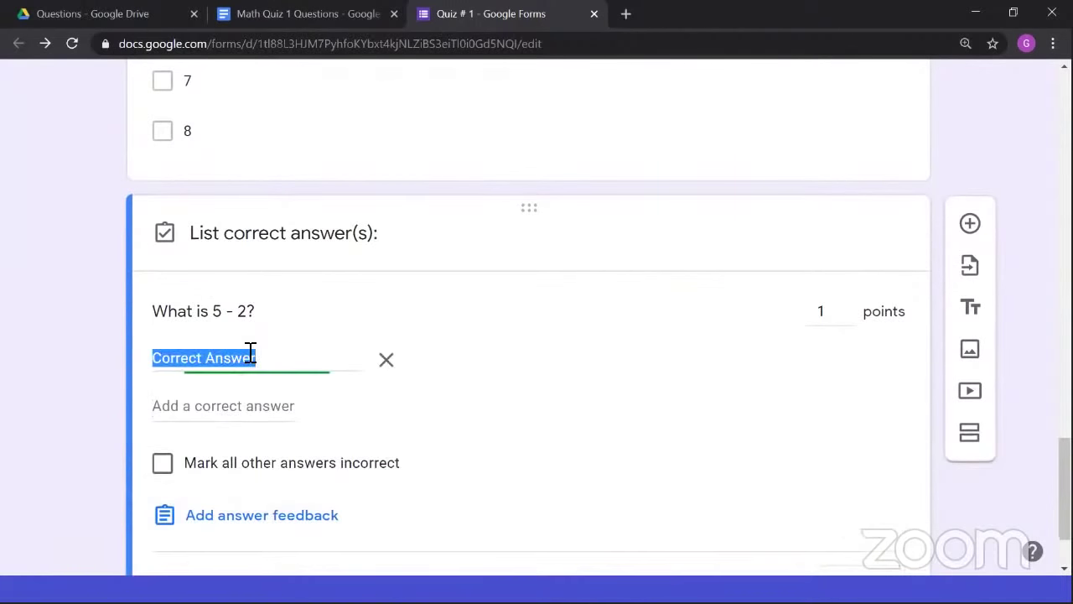
{"action": "type", "text": "3"}
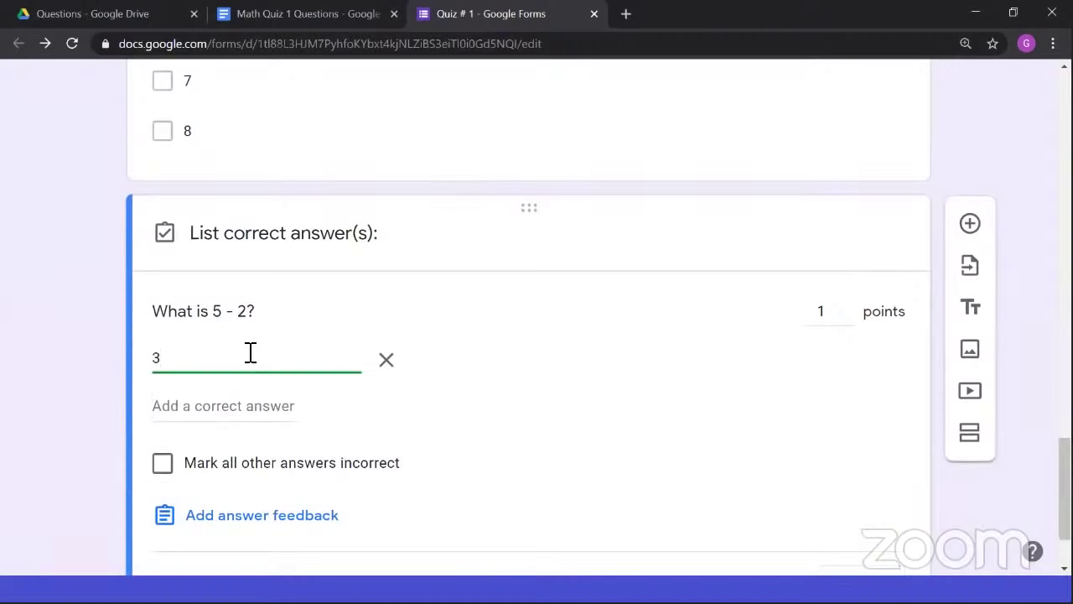
{"action": "left_click", "coordinate": [195, 408]}
{"action": "type", "text": "t"}
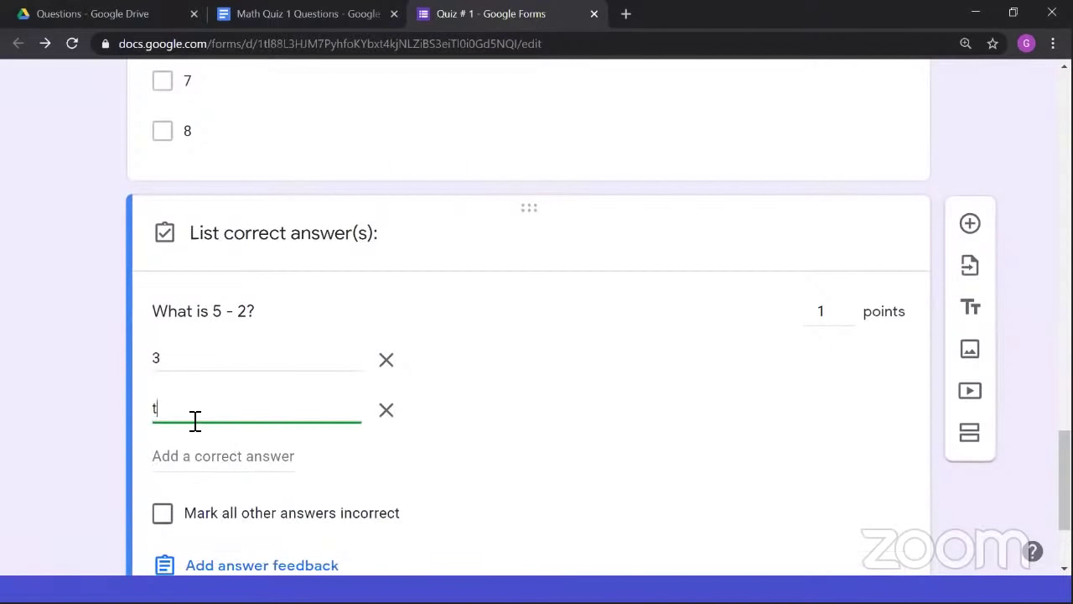
{"action": "left_click", "coordinate": [162, 513]}
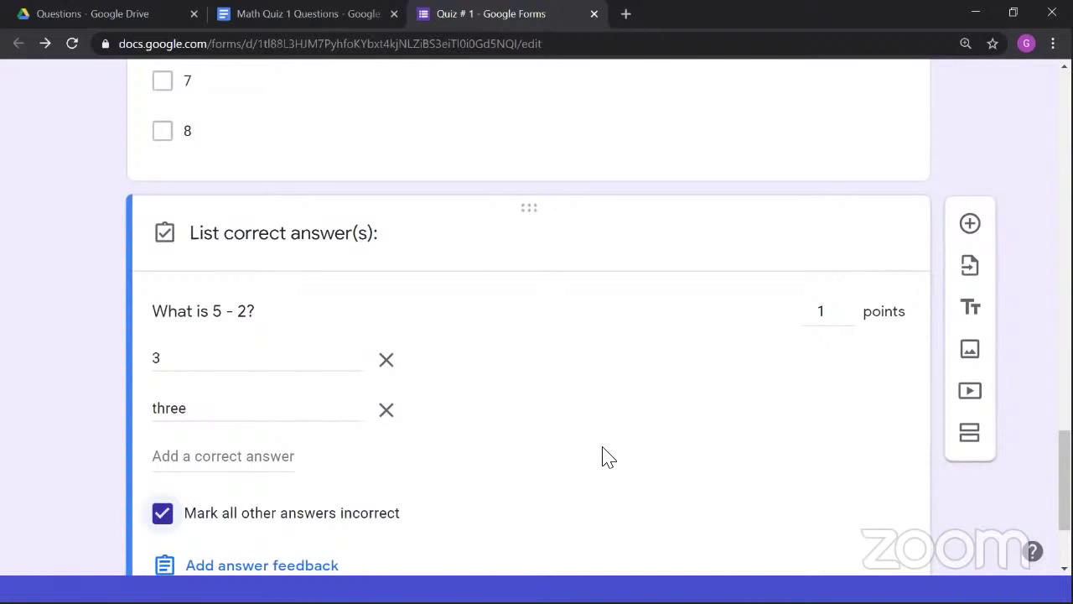
{"action": "scroll", "coordinate": [603, 457], "scroll_direction": "down", "scroll_amount": 2}
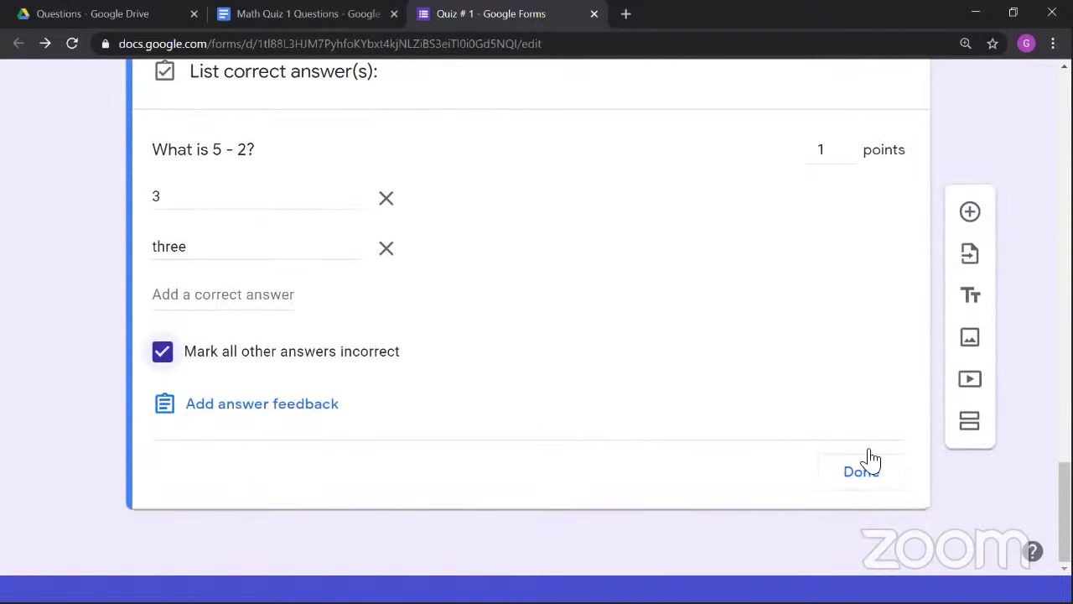
{"action": "left_click", "coordinate": [864, 471]}
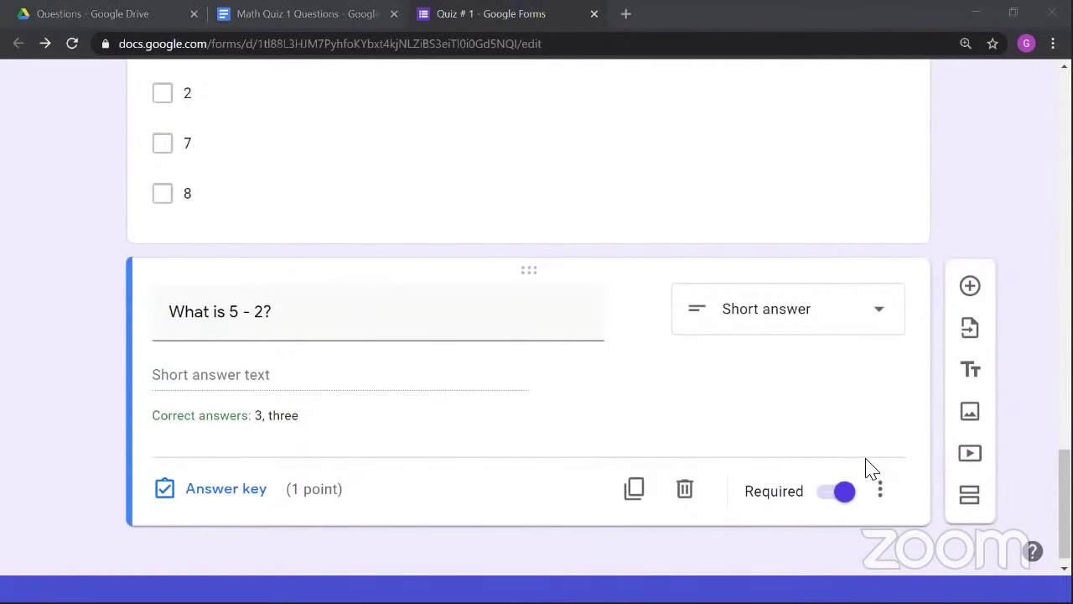
- Duplicate the What is 5 - 2? question, leaving its extra settings unchanged
{"action": "left_click", "coordinate": [635, 491]}
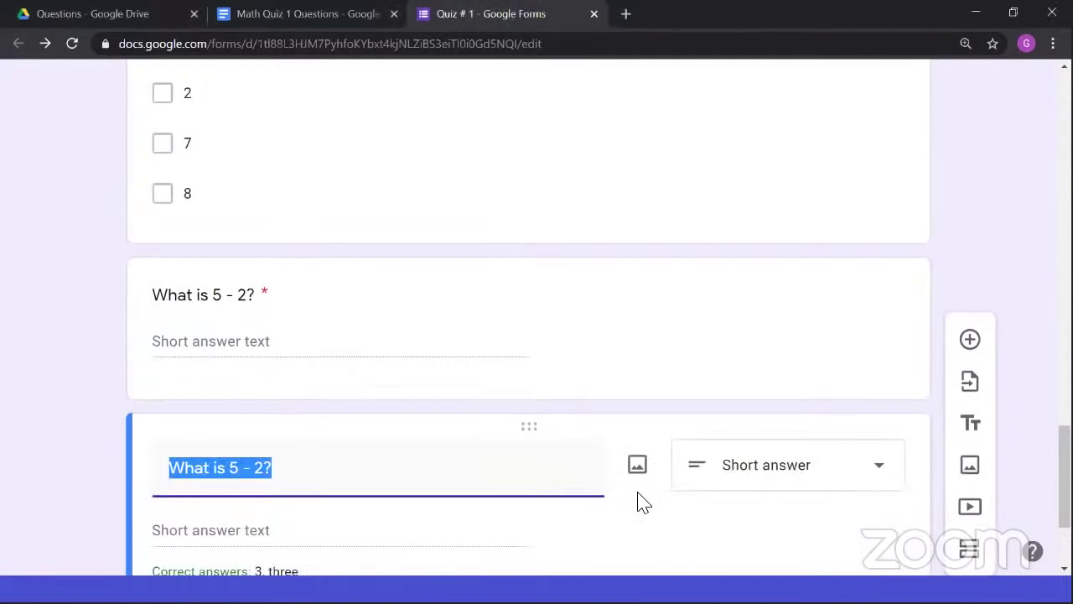
{"action": "left_click", "coordinate": [548, 249]}
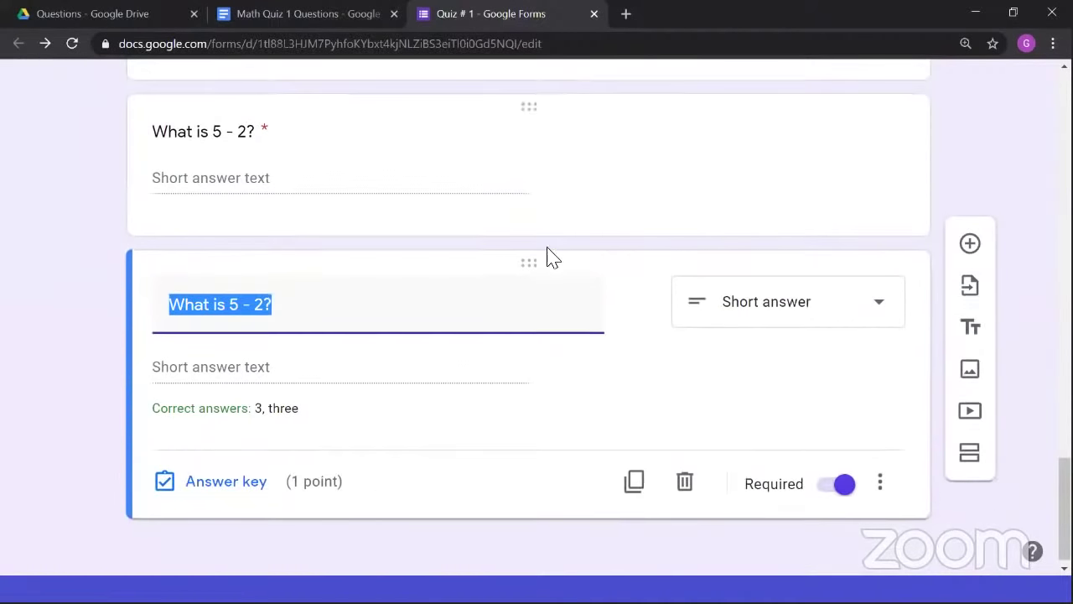
{"action": "left_click", "coordinate": [474, 389]}
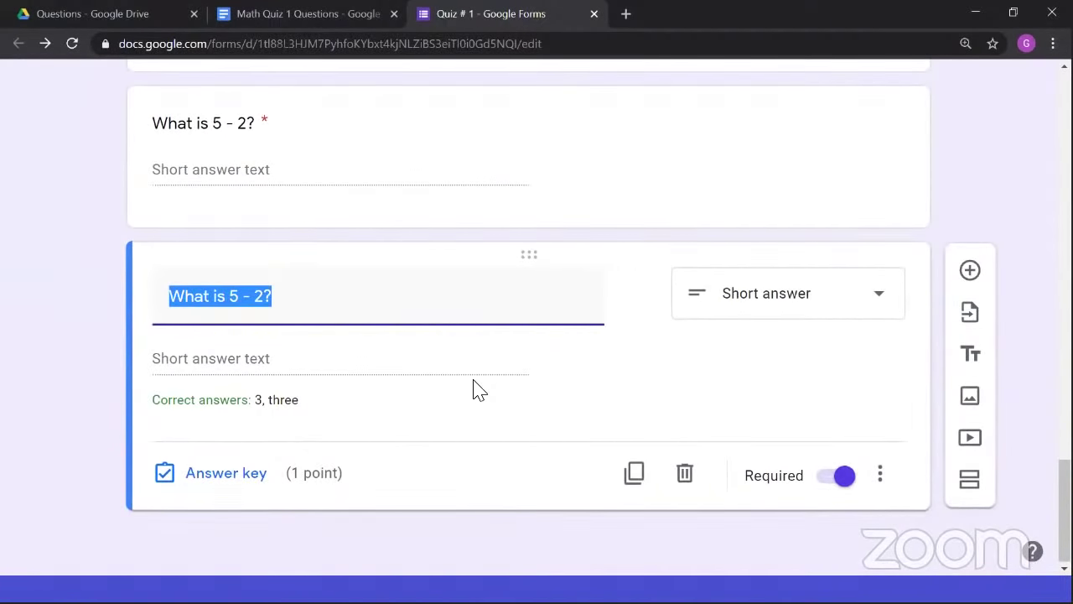
{"action": "left_click", "coordinate": [881, 476]}
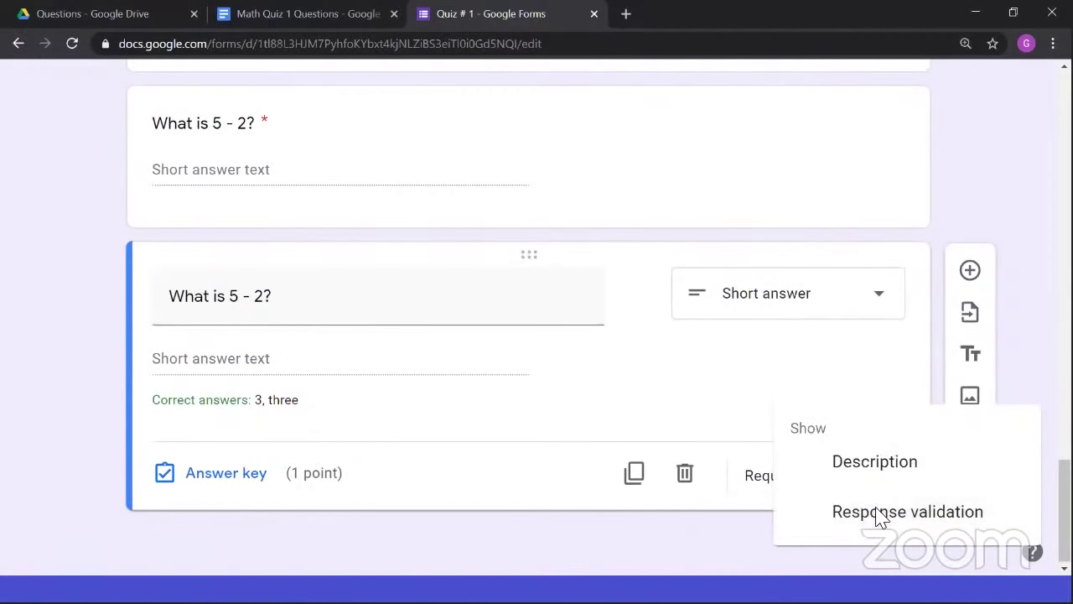
{"action": "left_click", "coordinate": [678, 552]}
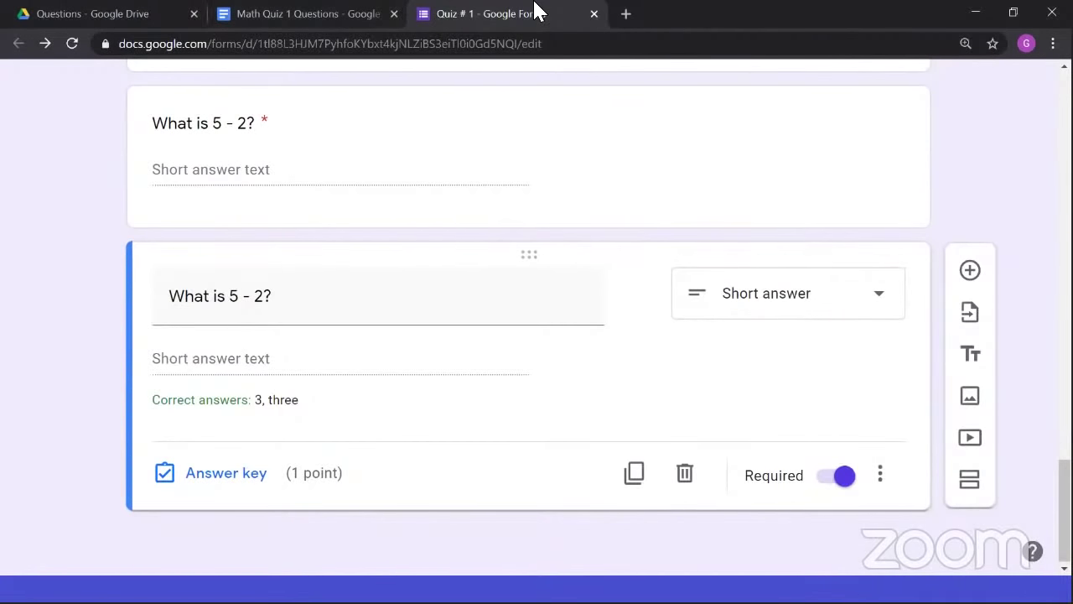
- Replace the copy's title with 'What is 3 * 3?' copied from the questions document
{"action": "left_click", "coordinate": [308, 14]}
{"action": "left_click_drag", "start_coordinate": [406, 270], "coordinate": [307, 265]}
{"action": "key", "text": "ctrl+c"}
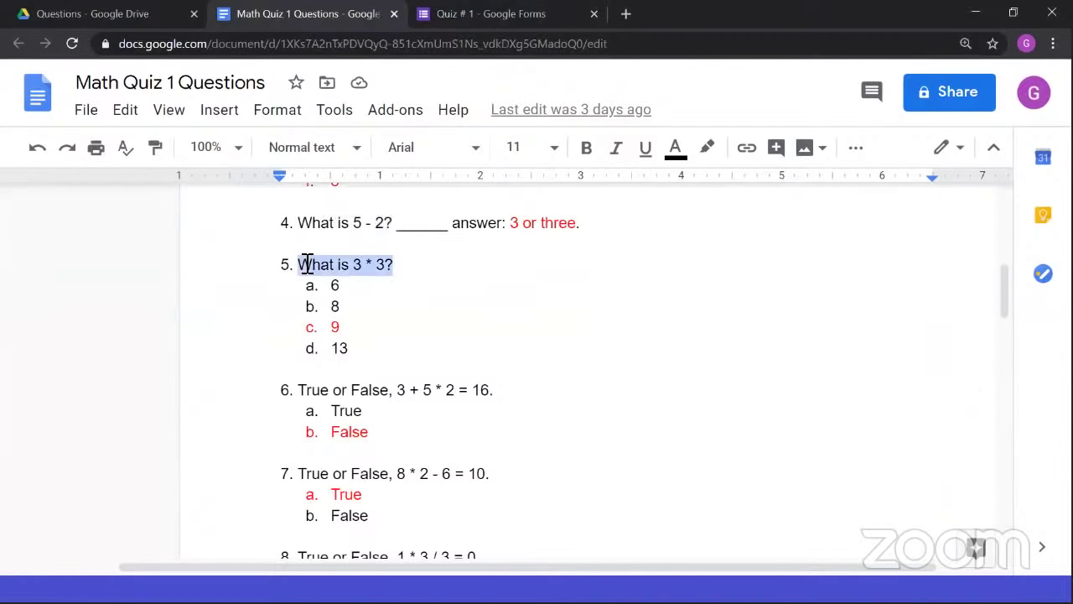
{"action": "left_click", "coordinate": [494, 9]}
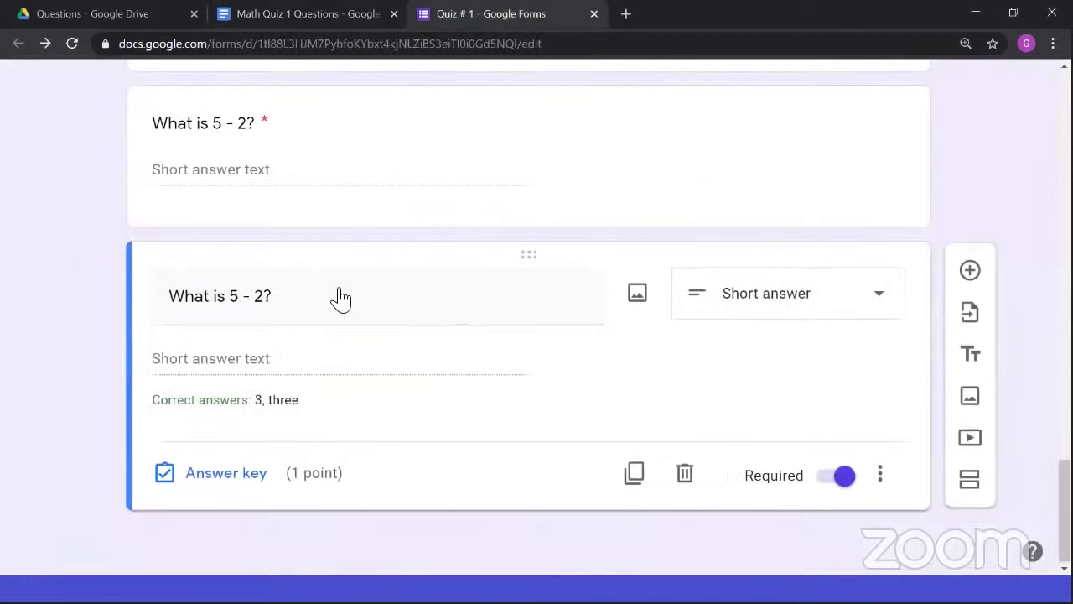
{"action": "triple_click", "coordinate": [327, 287]}
{"action": "key", "text": "ctrl+v"}
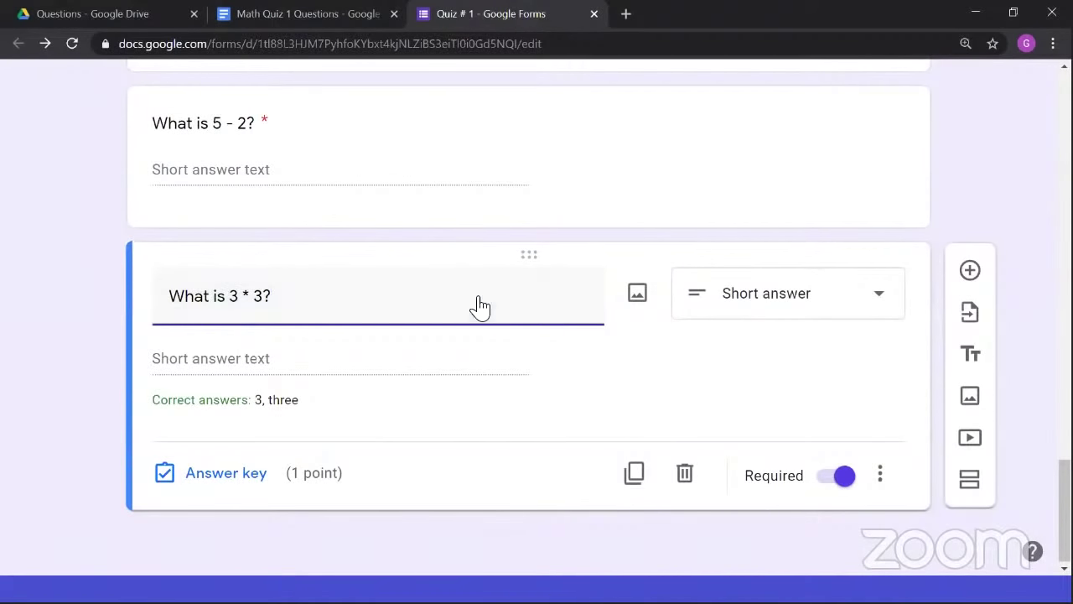
- Change the What is 3 * 3? question type to Dropdown
{"action": "left_click", "coordinate": [768, 302]}
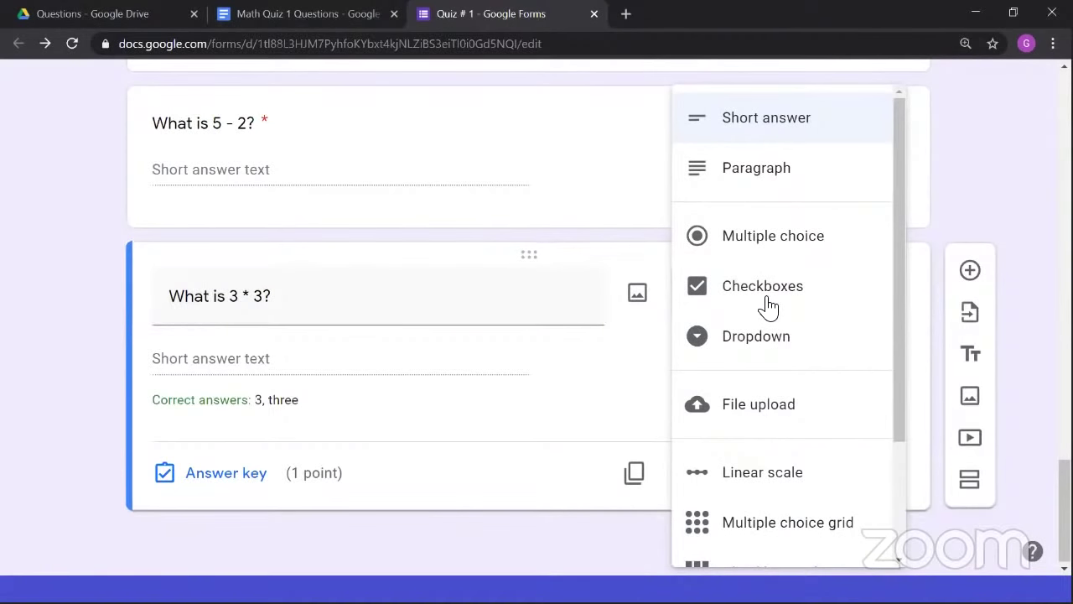
{"action": "left_click", "coordinate": [755, 342]}
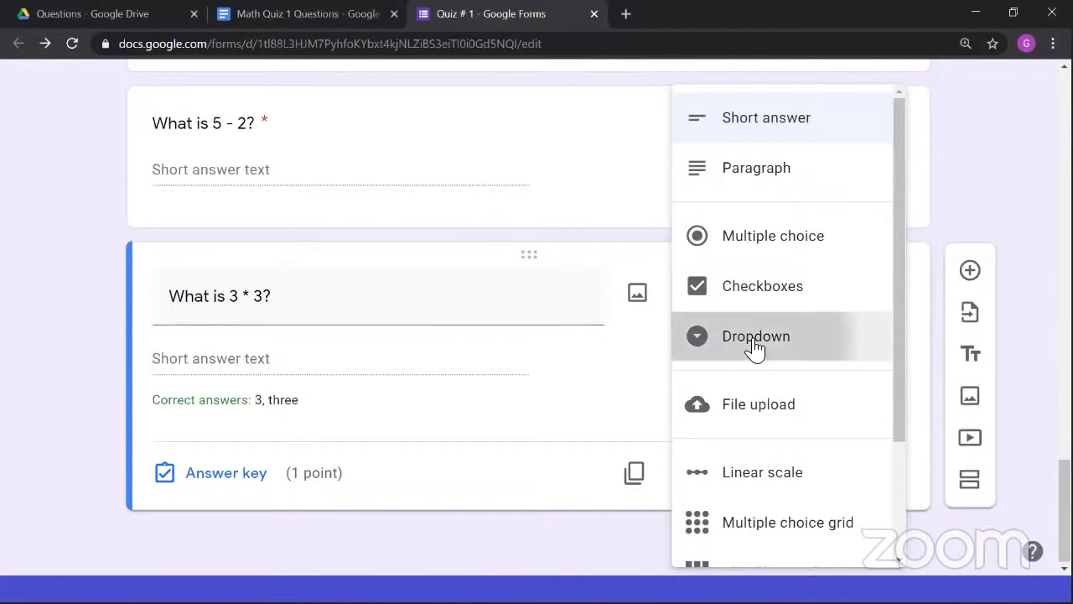
{"action": "left_click", "coordinate": [343, 18]}
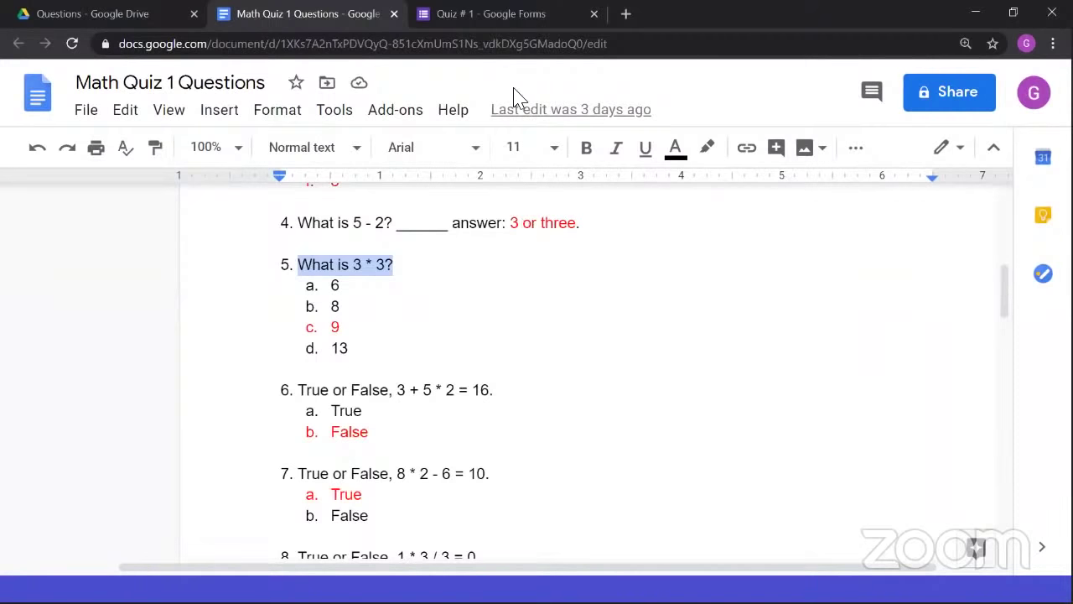
{"action": "left_click", "coordinate": [469, 19]}
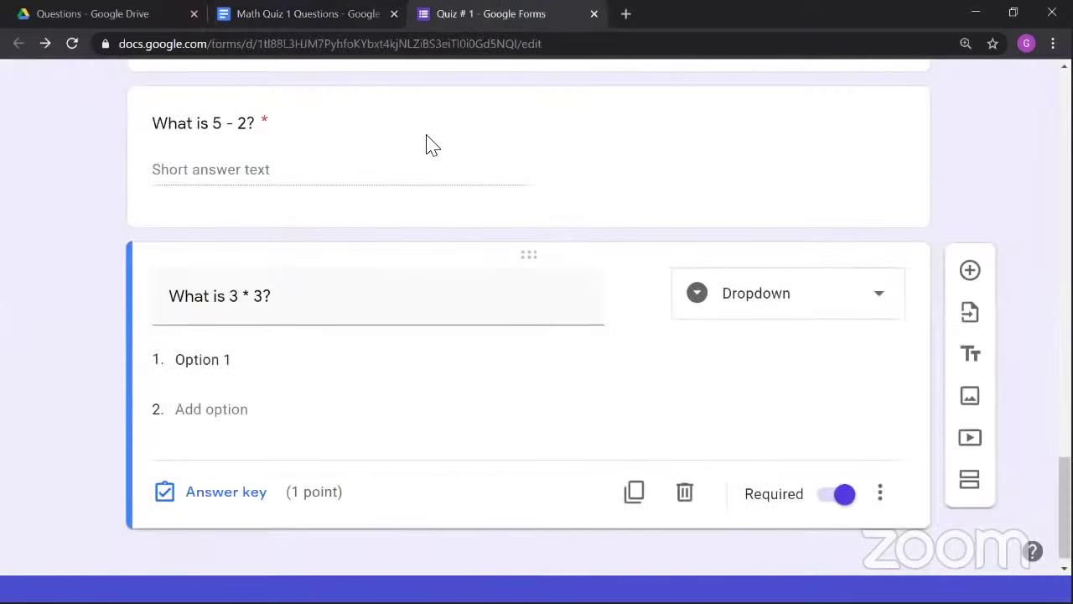
- Enter the dropdown options 6, 8, 9 and 13
{"action": "left_click", "coordinate": [243, 359]}
{"action": "type", "text": "6"}
{"action": "key", "text": "Return"}
{"action": "type", "text": "8"}
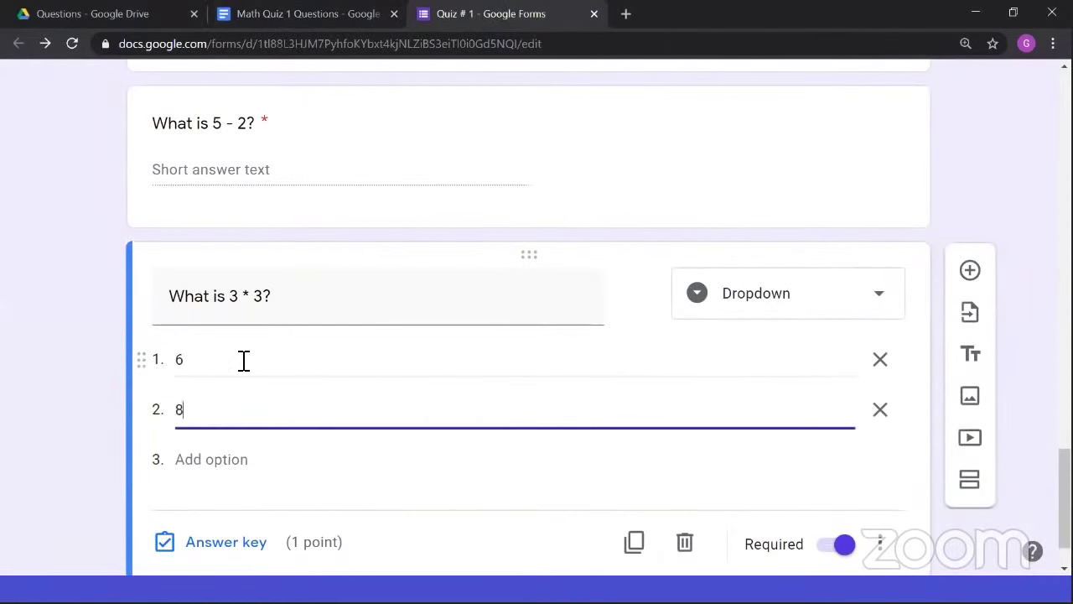
{"action": "key", "text": "Return"}
{"action": "type", "text": "9"}
{"action": "key", "text": "Return"}
{"action": "type", "text": "13"}
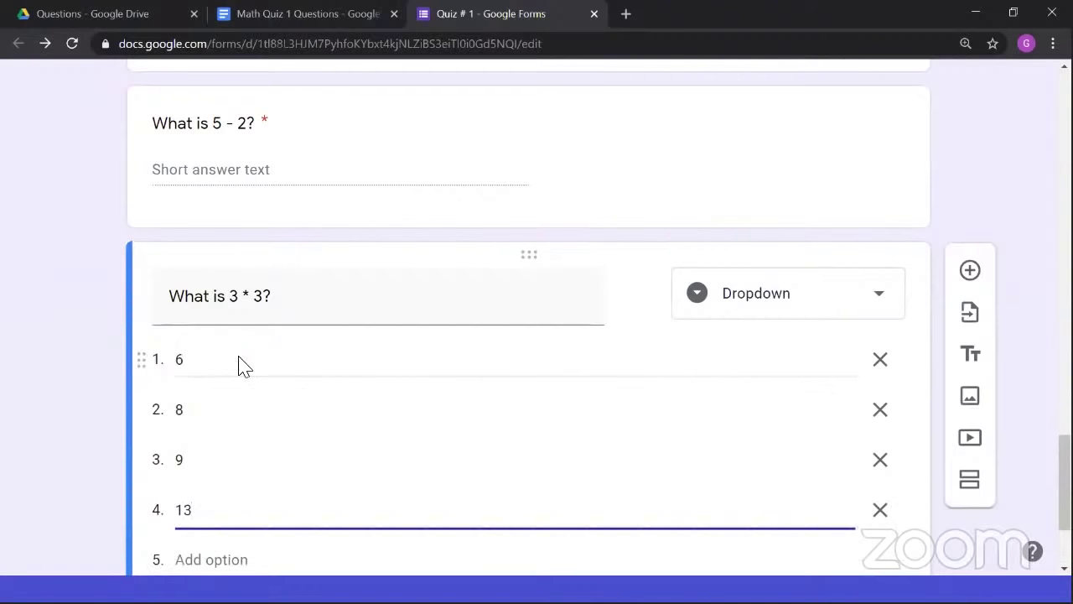
{"action": "scroll", "coordinate": [29, 460], "scroll_direction": "down", "scroll_amount": 2}
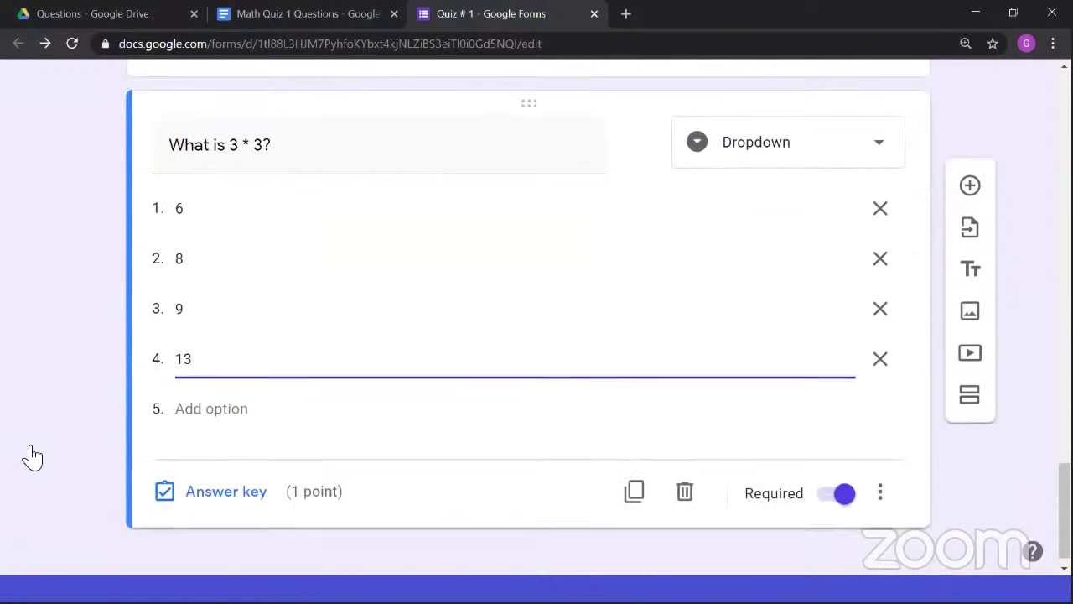
- Key 9 as the correct answer to What is 3 * 3?
{"action": "left_click", "coordinate": [246, 506]}
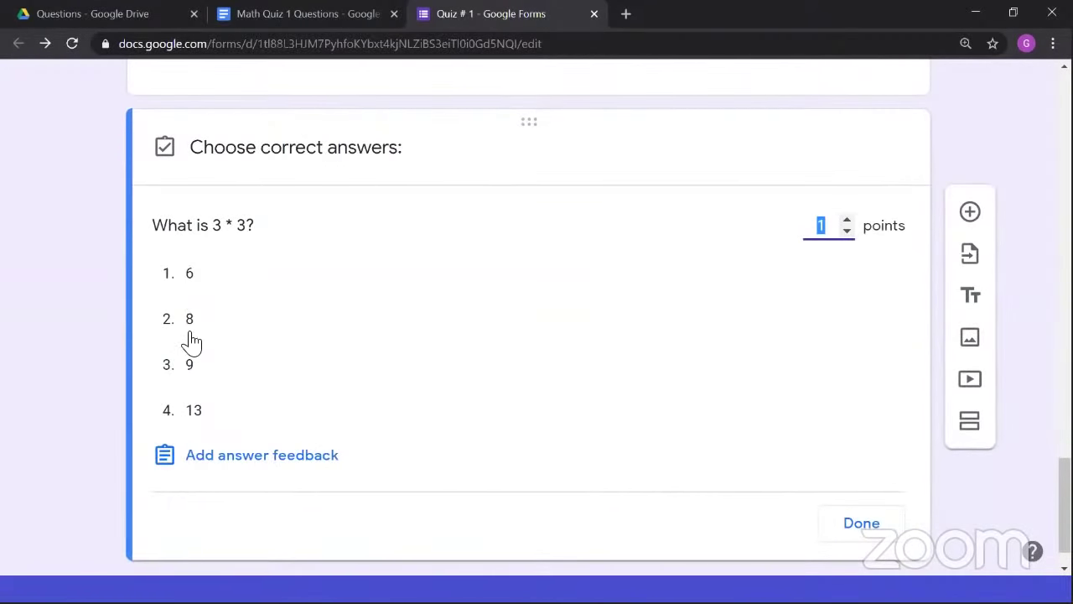
{"action": "left_click", "coordinate": [191, 369]}
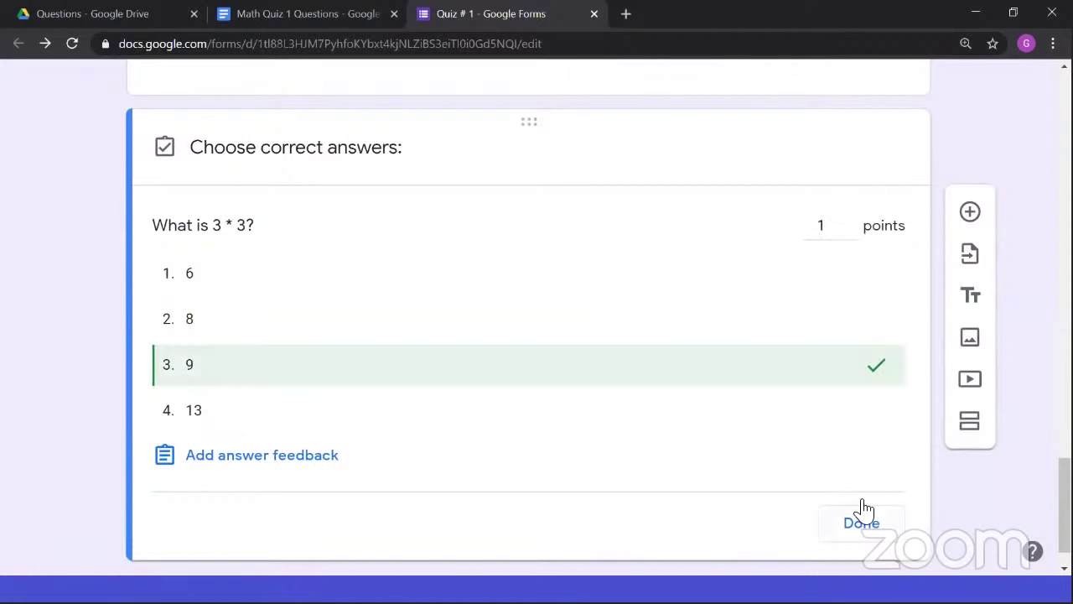
{"action": "left_click", "coordinate": [862, 518]}
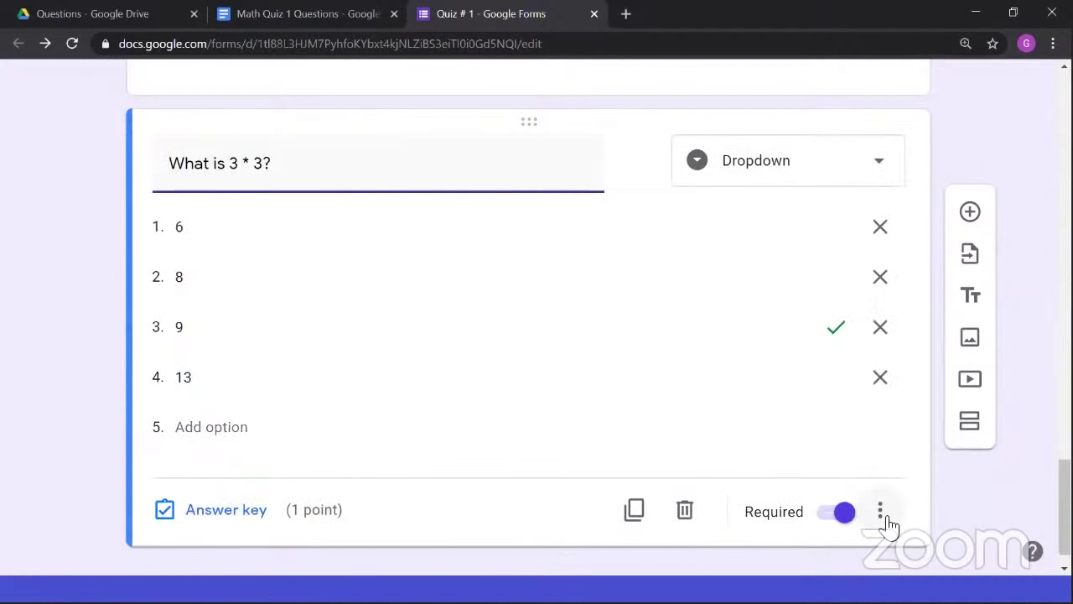
- Turn on Shuffle option order and duplicate the question
{"action": "left_click", "coordinate": [882, 513]}
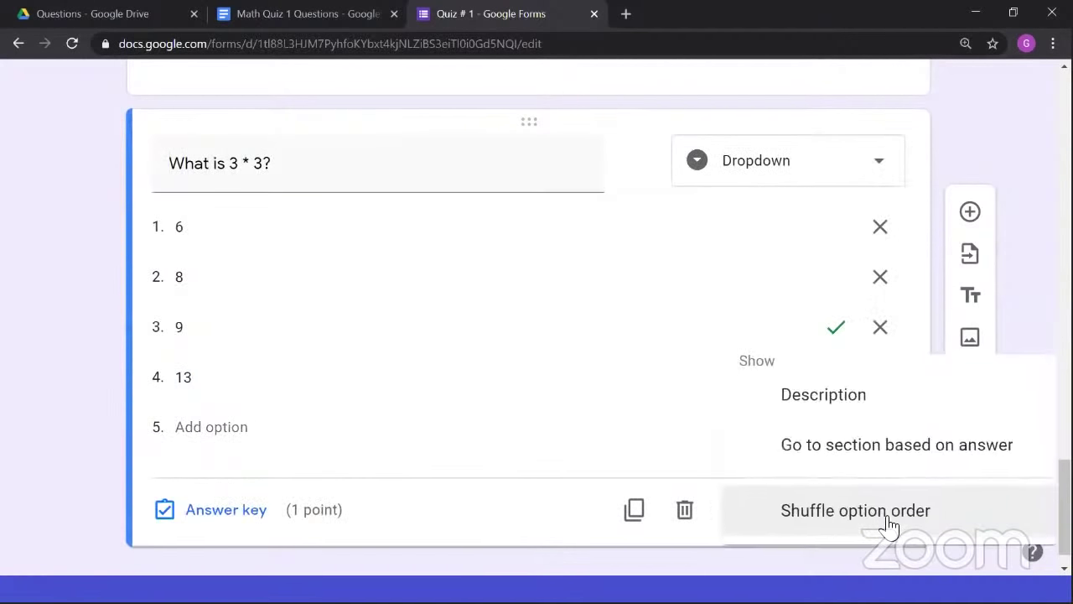
{"action": "left_click", "coordinate": [772, 513]}
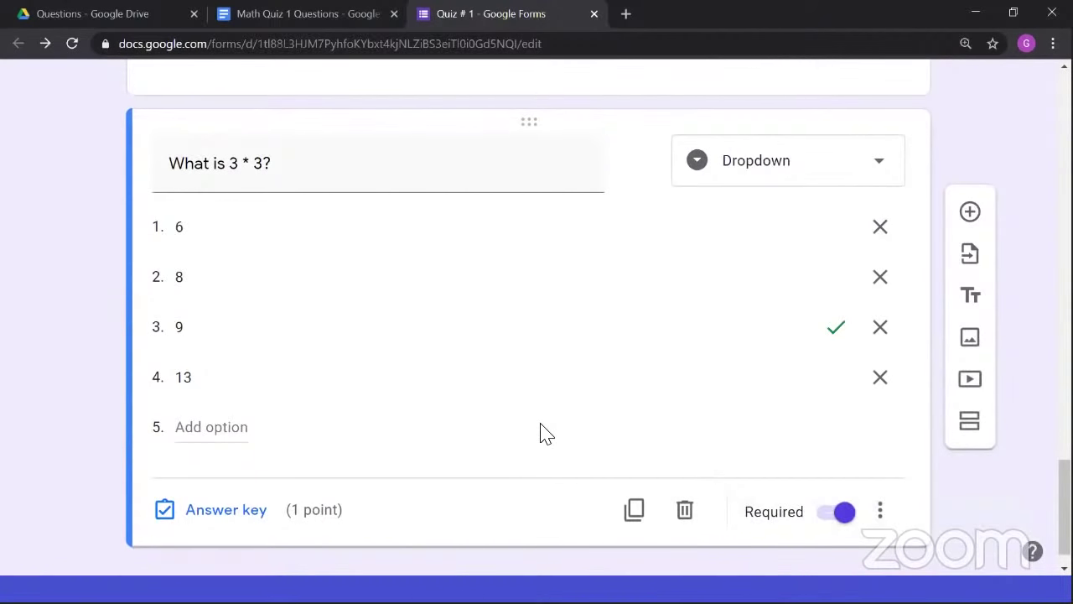
{"action": "scroll", "coordinate": [539, 434], "scroll_direction": "down", "scroll_amount": 1}
{"action": "left_click", "coordinate": [635, 474]}
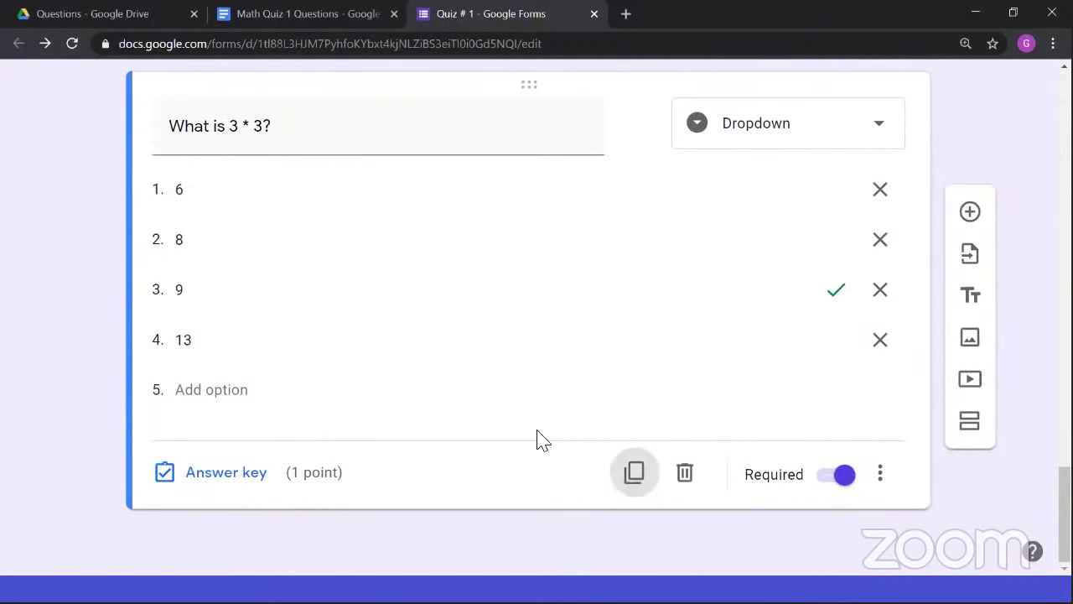
- Copy the equation '3 + 5 * 2 = 16' from question 6 in the questions document
{"action": "left_click", "coordinate": [285, 14]}
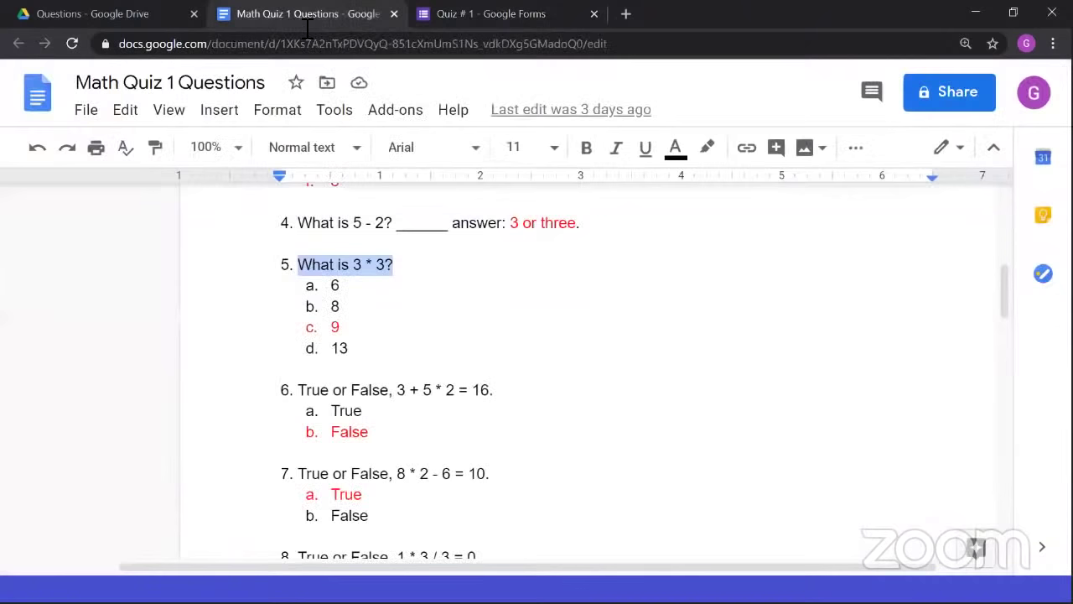
{"action": "scroll", "coordinate": [355, 252], "scroll_direction": "down", "scroll_amount": 2}
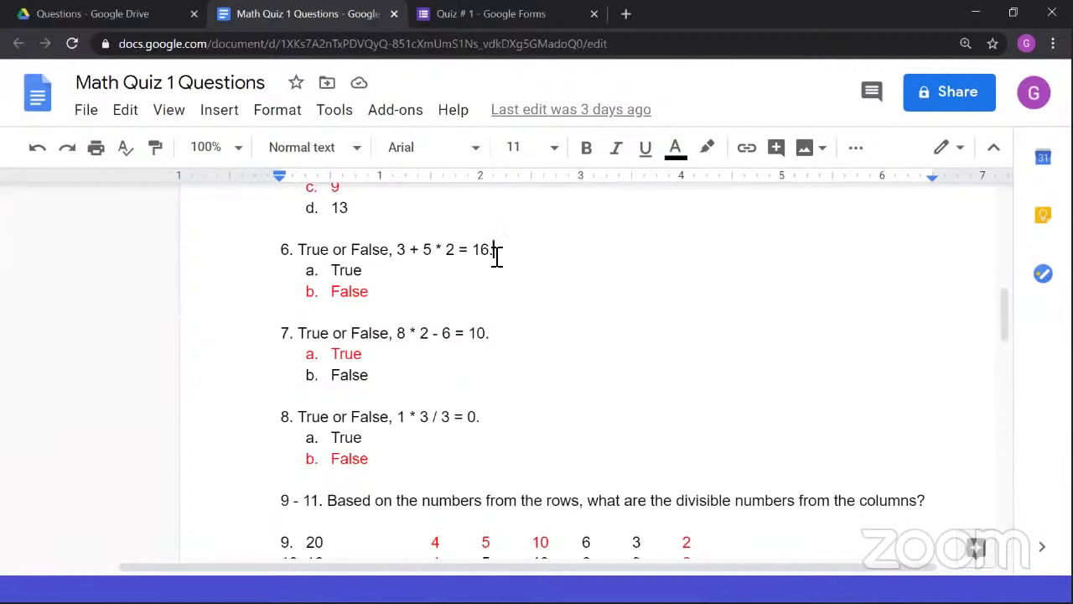
{"action": "key", "text": "shift+Left"}
{"action": "key", "text": "shift+Left"}
{"action": "key", "text": "shift+Left"}
{"action": "key", "text": "shift+Left"}
{"action": "key", "text": "shift+Left"}
{"action": "key", "text": "shift+Left"}
{"action": "key", "text": "shift+Left"}
{"action": "key", "text": "shift+Left"}
{"action": "key", "text": "shift+Left"}
{"action": "key", "text": "shift+Left"}
{"action": "key", "text": "shift+Left"}
{"action": "key", "text": "shift+Left"}
{"action": "key", "text": "shift+Left"}
{"action": "key", "text": "shift+Left"}
{"action": "key", "text": "ctrl+c"}
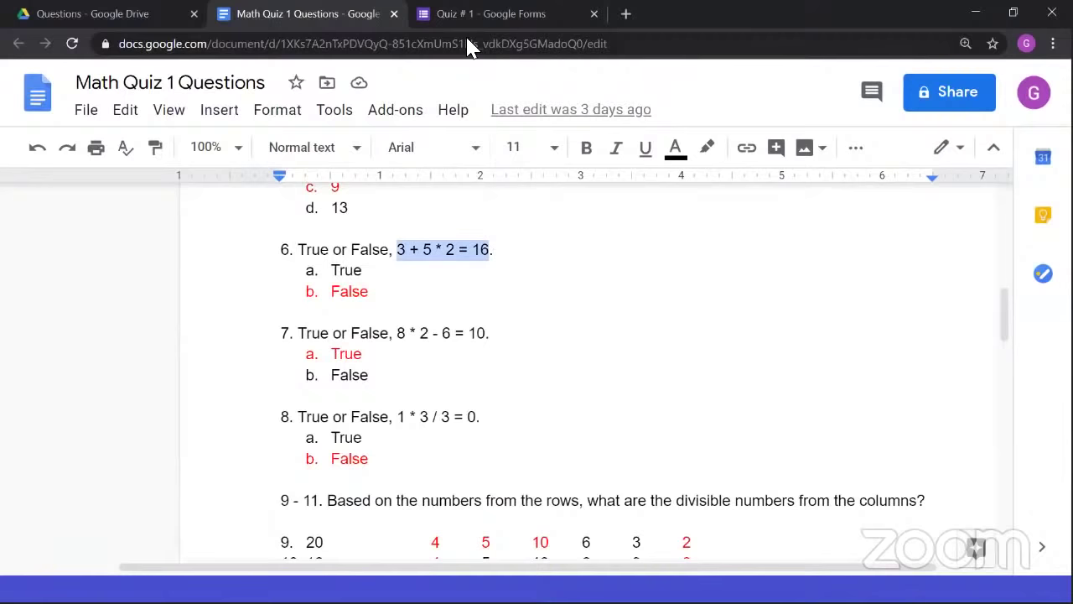
{"action": "left_click", "coordinate": [494, 15]}
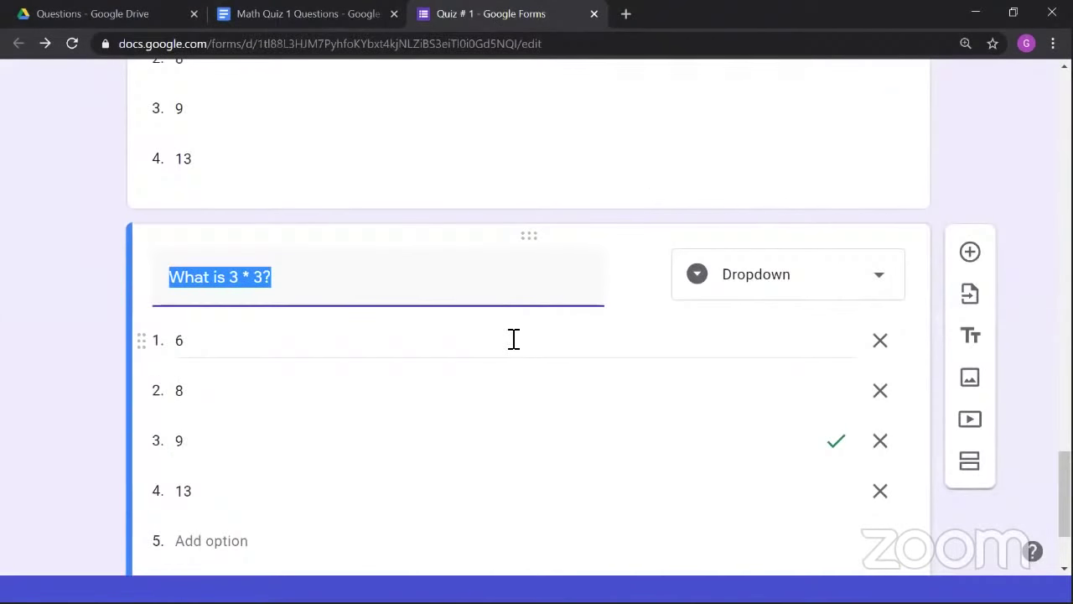
- Make the copy a Multiple choice grid titled 'True or False' with row 1 '3 + 5 * 2 = 16'
{"action": "left_click", "coordinate": [771, 289]}
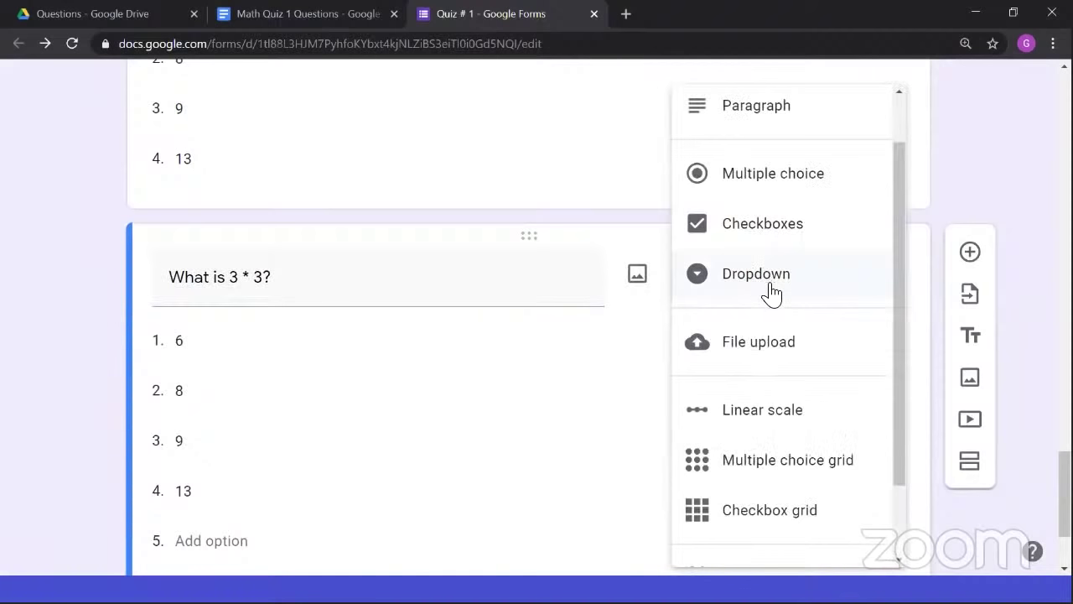
{"action": "left_click", "coordinate": [766, 460]}
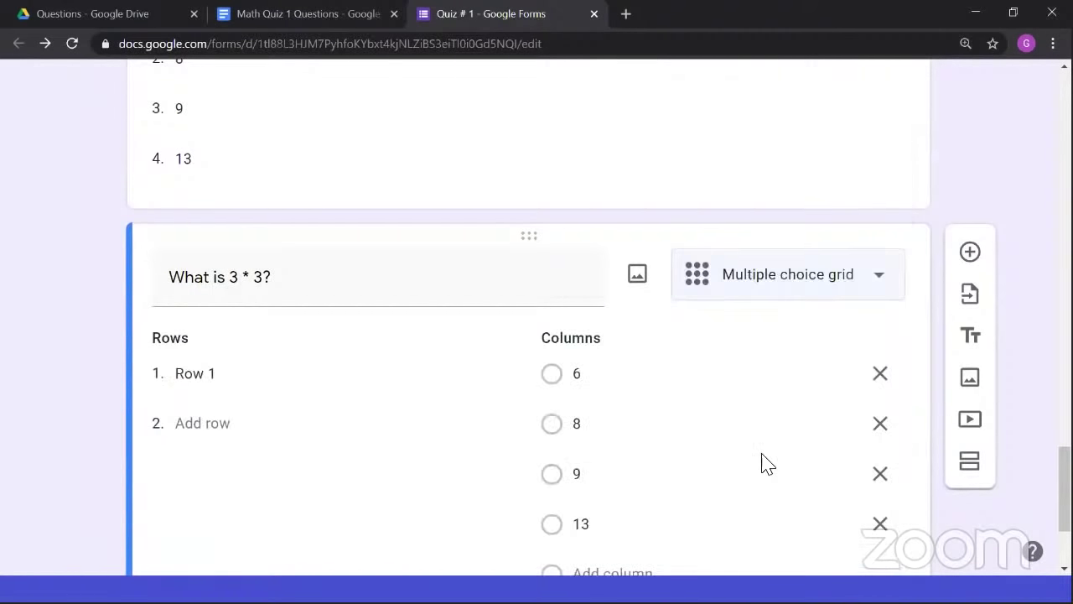
{"action": "left_click", "coordinate": [440, 290]}
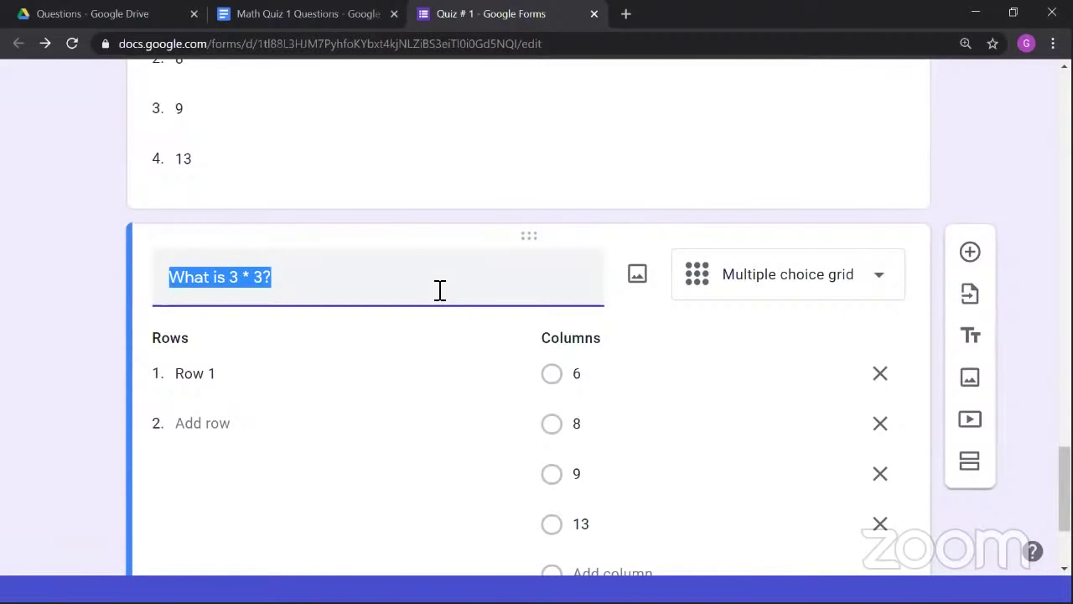
{"action": "left_click", "coordinate": [229, 379]}
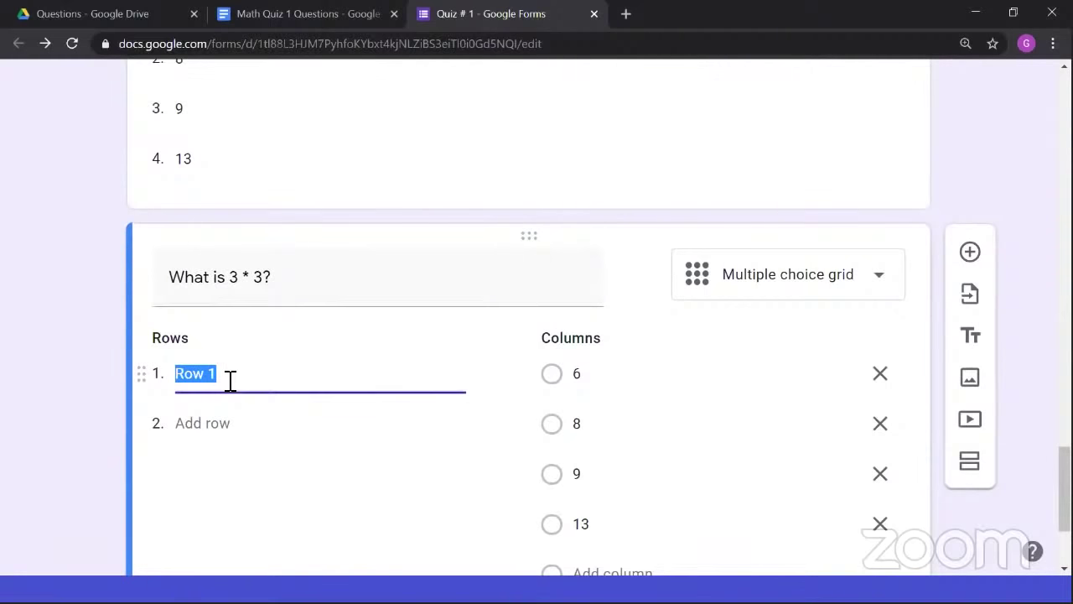
{"action": "key", "text": "ctrl+v"}
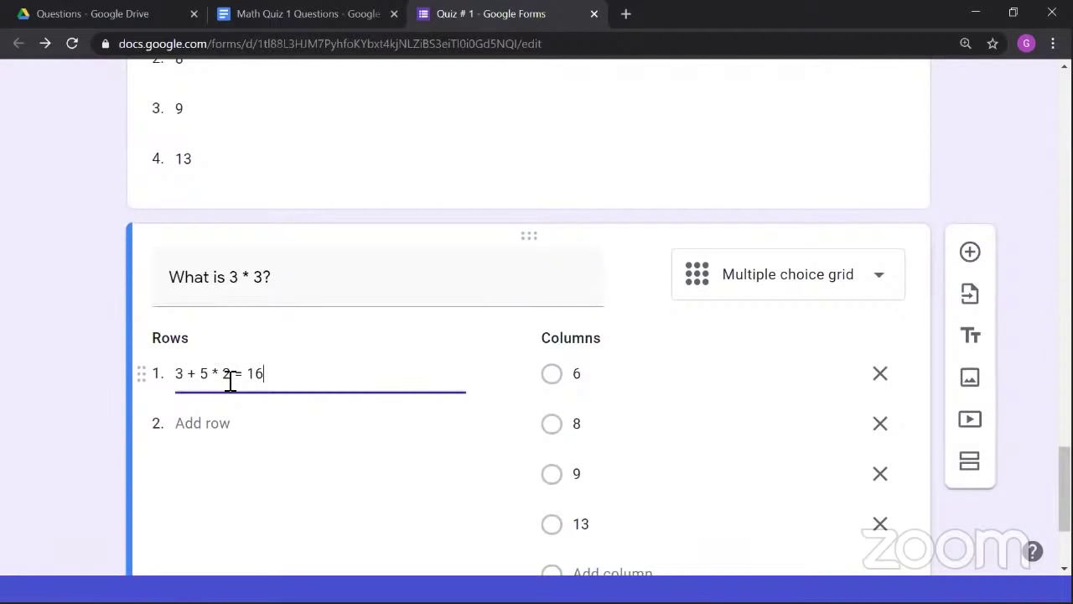
{"action": "left_click_drag", "start_coordinate": [293, 290], "coordinate": [166, 293]}
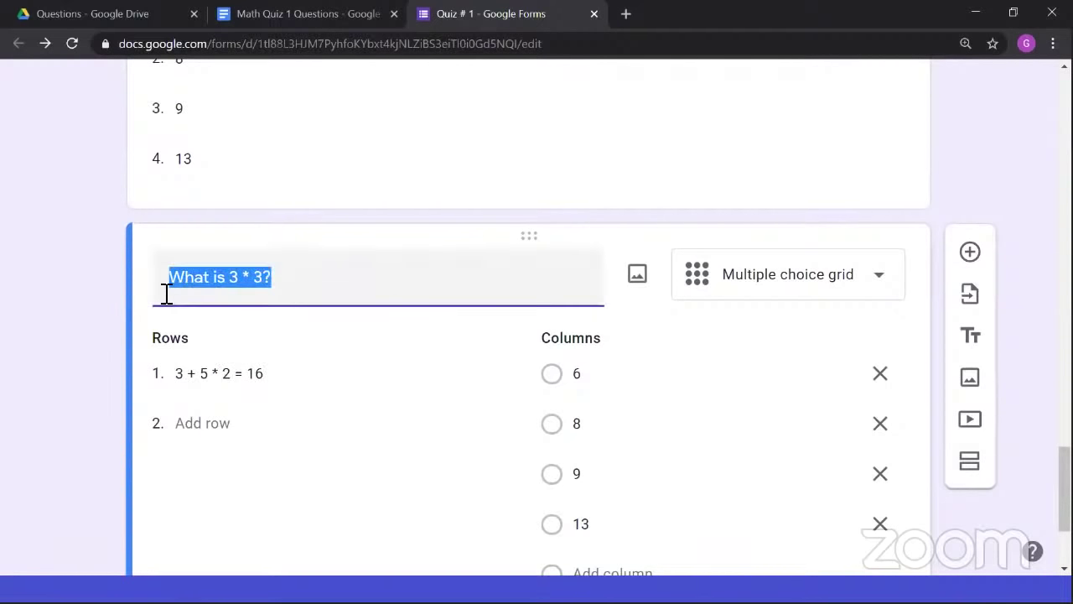
{"action": "type", "text": "True or "}
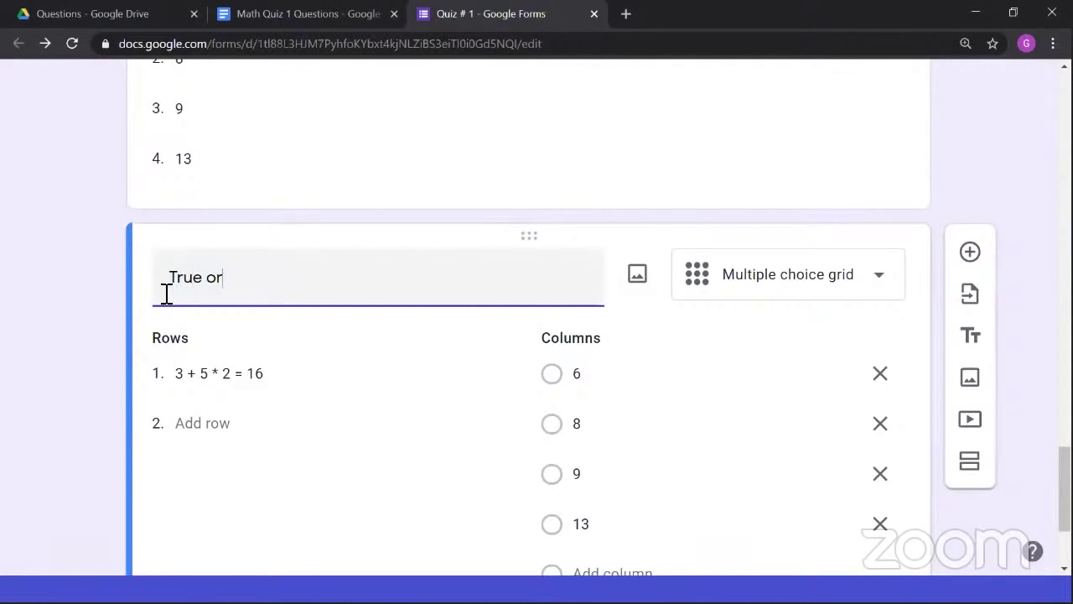
{"action": "type", "text": "False"}
- Add rows '8 * 2 - 6 = 10' and '1 * 3 / 3 = 0' copied from questions 7 and 8
{"action": "left_click", "coordinate": [289, 13]}
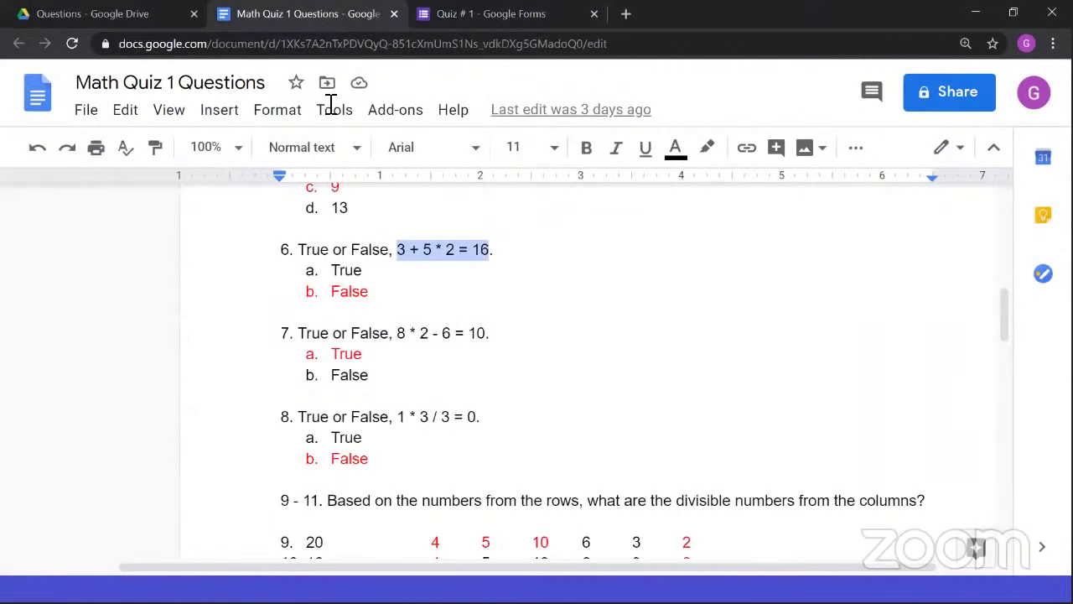
{"action": "left_click", "coordinate": [401, 334]}
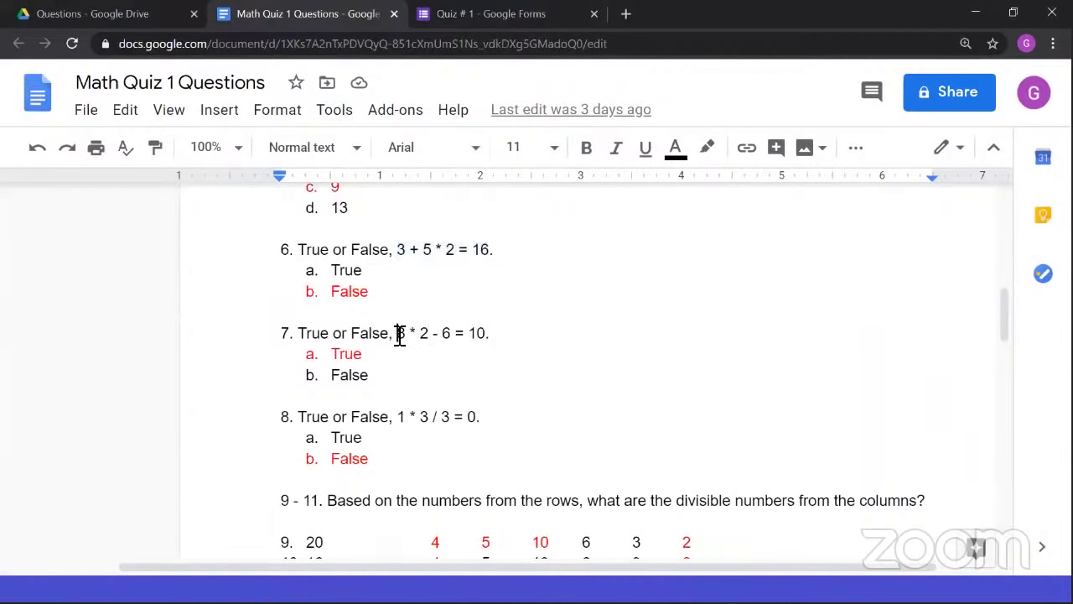
{"action": "key", "text": "ctrl+shift+Right"}
{"action": "key", "text": "ctrl+shift+Right"}
{"action": "key", "text": "ctrl+shift+Right"}
{"action": "key", "text": "ctrl+shift+Right"}
{"action": "key", "text": "ctrl+shift+Right"}
{"action": "key", "text": "ctrl+shift+Right"}
{"action": "key", "text": "ctrl+shift+Right"}
{"action": "key", "text": "ctrl+c"}
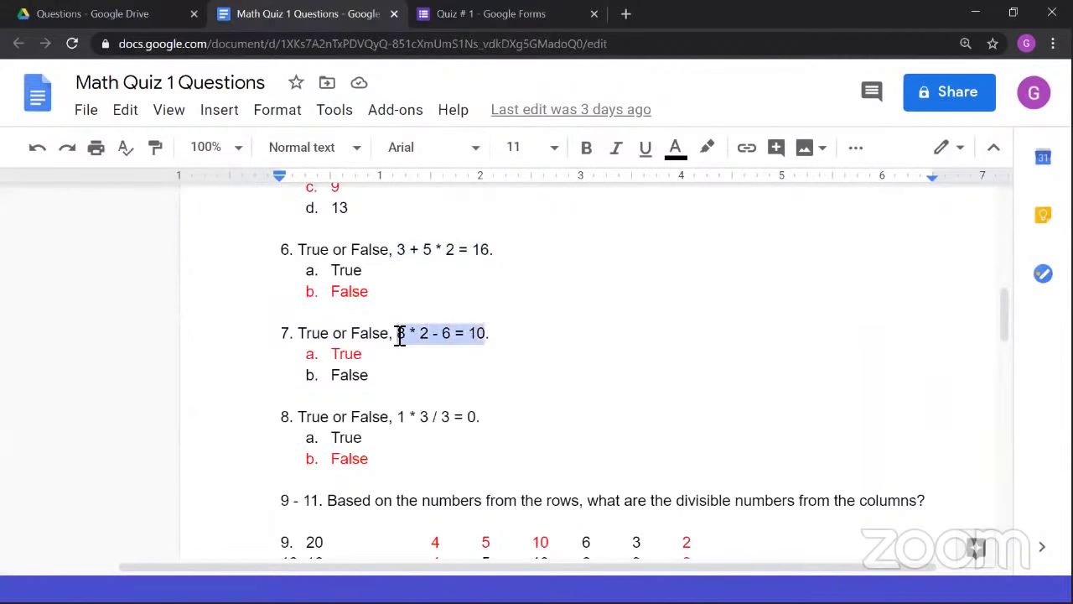
{"action": "left_click", "coordinate": [467, 23]}
{"action": "left_click", "coordinate": [227, 394]}
{"action": "key", "text": "ctrl+v"}
{"action": "key", "text": "Return"}
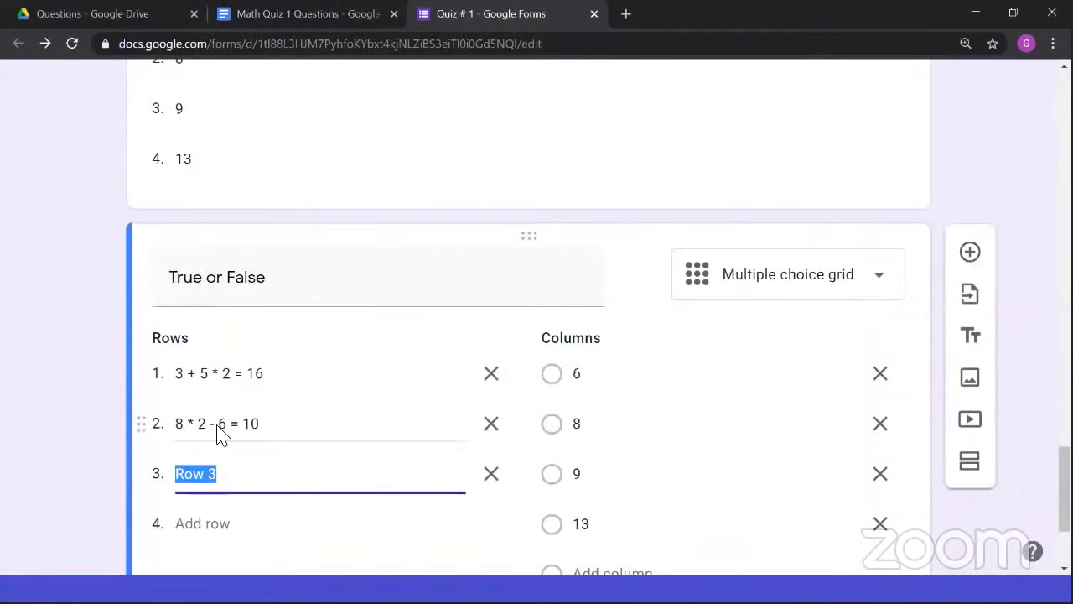
{"action": "left_click", "coordinate": [299, 26]}
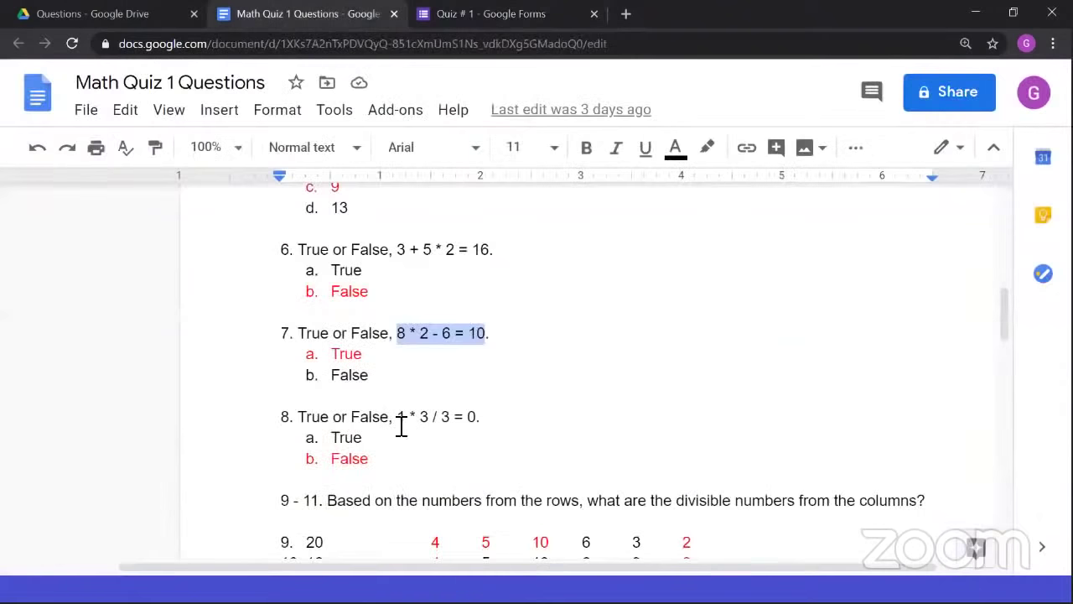
{"action": "left_click", "coordinate": [401, 423]}
{"action": "key", "text": "shift+Right"}
{"action": "key", "text": "shift+Right"}
{"action": "key", "text": "shift+Right"}
{"action": "key", "text": "shift+Right"}
{"action": "key", "text": "shift+Right"}
{"action": "key", "text": "shift+Right"}
{"action": "key", "text": "shift+Right"}
{"action": "key", "text": "shift+Right"}
{"action": "key", "text": "shift+Right"}
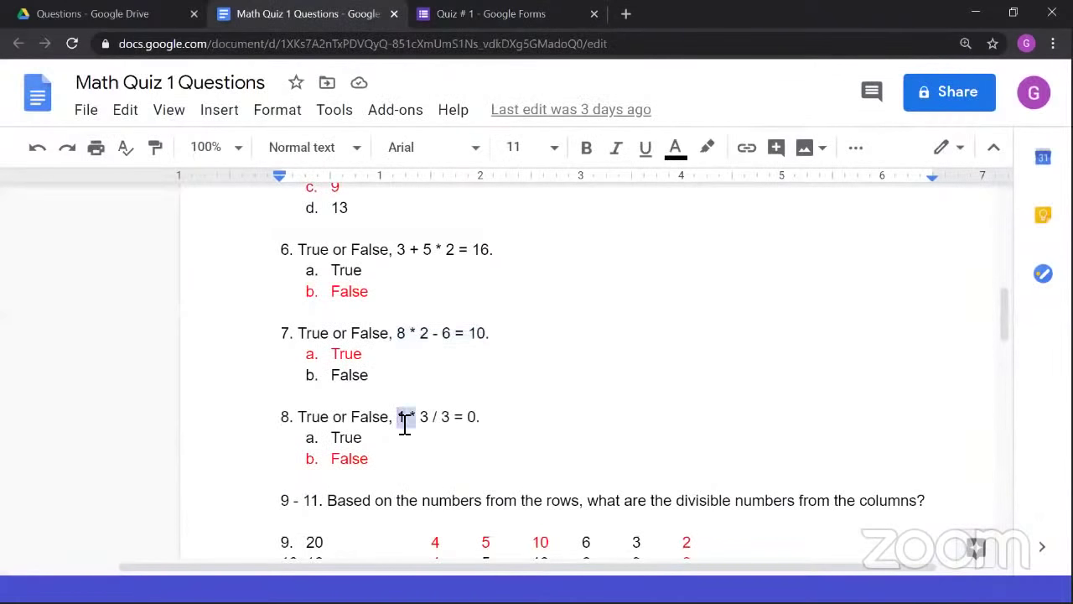
{"action": "key", "text": "shift+Right"}
{"action": "key", "text": "shift+Right"}
{"action": "key", "text": "shift+Right"}
{"action": "key", "text": "shift+Right"}
{"action": "key", "text": "ctrl+c"}
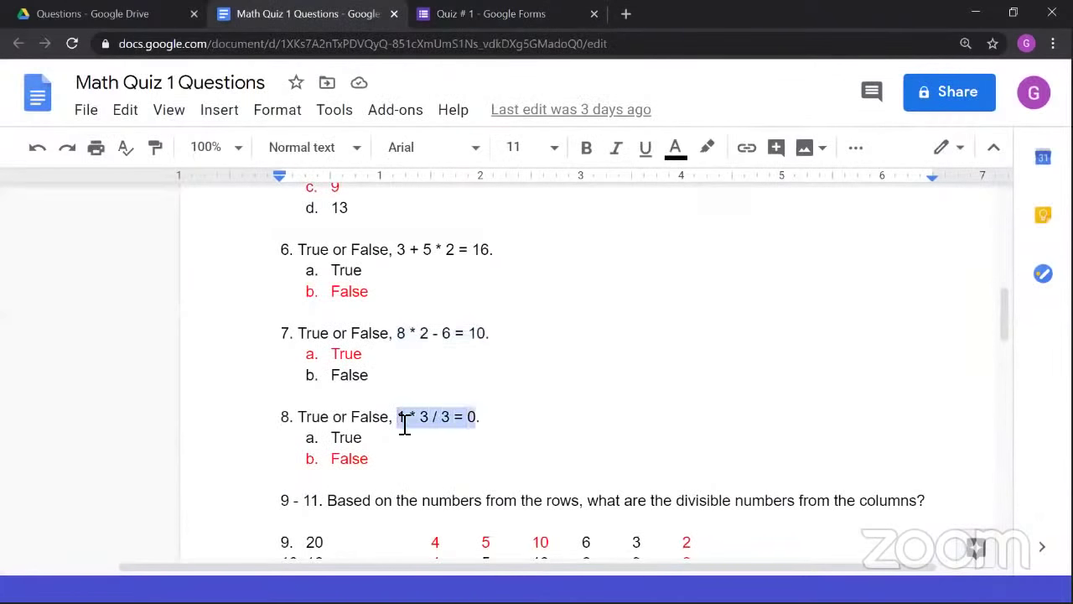
{"action": "left_click", "coordinate": [450, 14]}
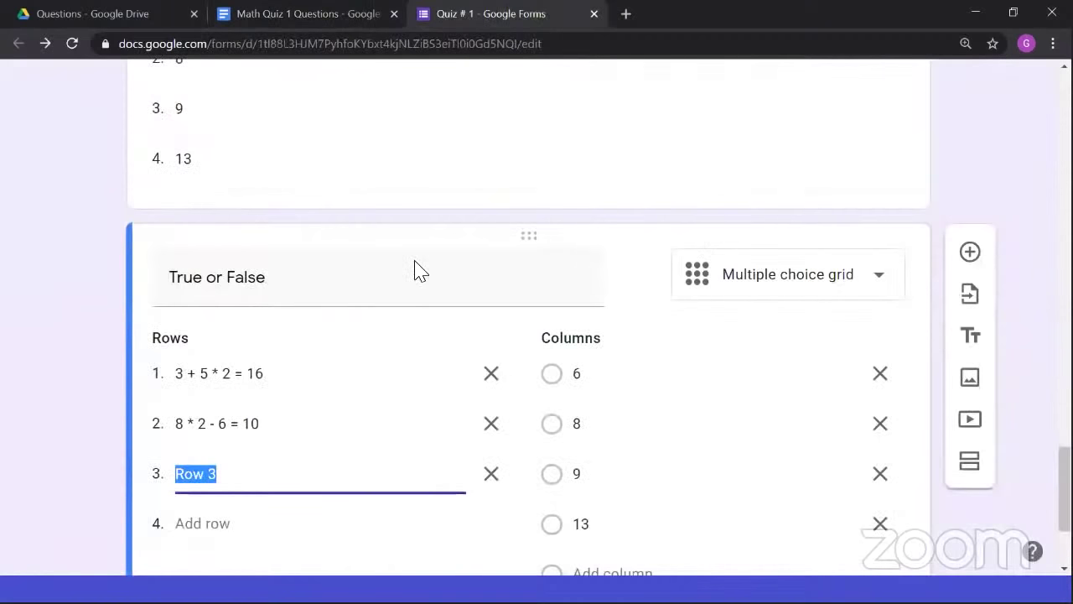
{"action": "key", "text": "ctrl+v"}
- Delete columns 6, 8 and 9 and name the remaining columns True and False
{"action": "left_click", "coordinate": [881, 374]}
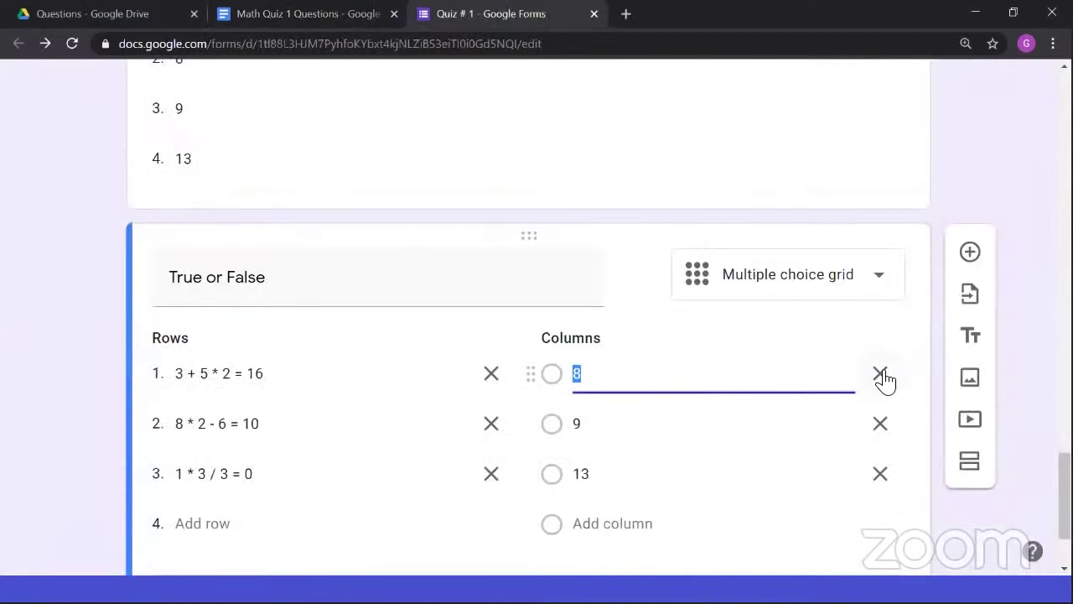
{"action": "left_click", "coordinate": [880, 375]}
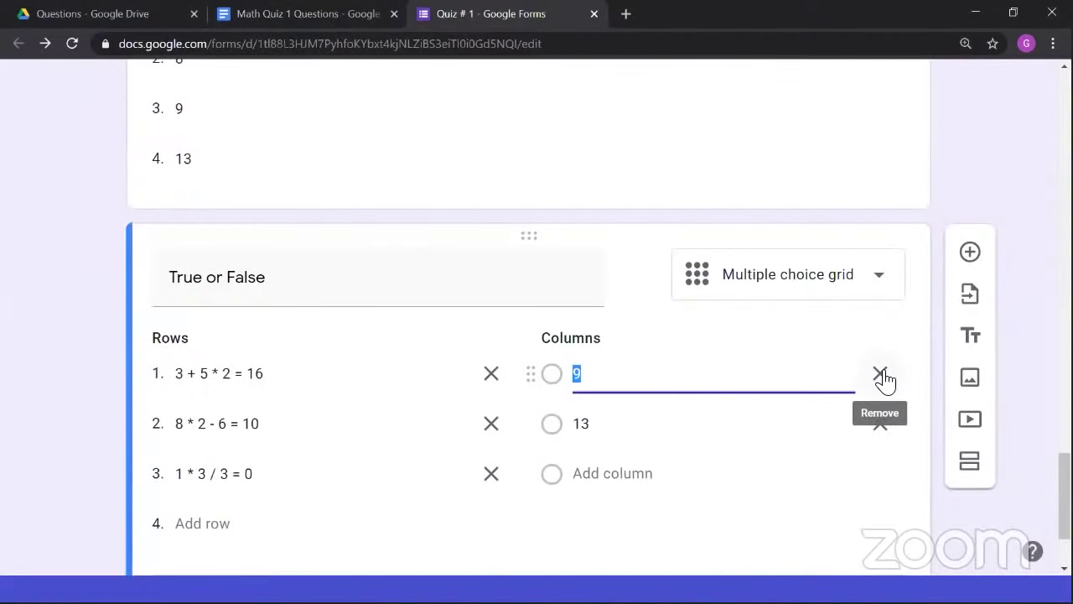
{"action": "left_click", "coordinate": [881, 375]}
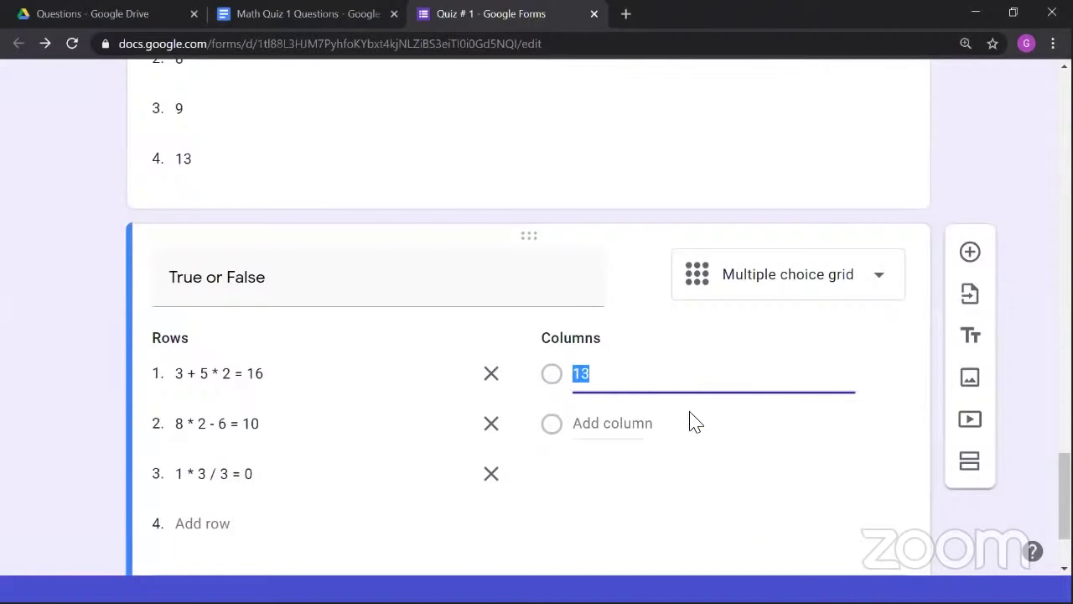
{"action": "type", "text": "True"}
{"action": "left_click", "coordinate": [613, 424]}
{"action": "type", "text": "Fa"}
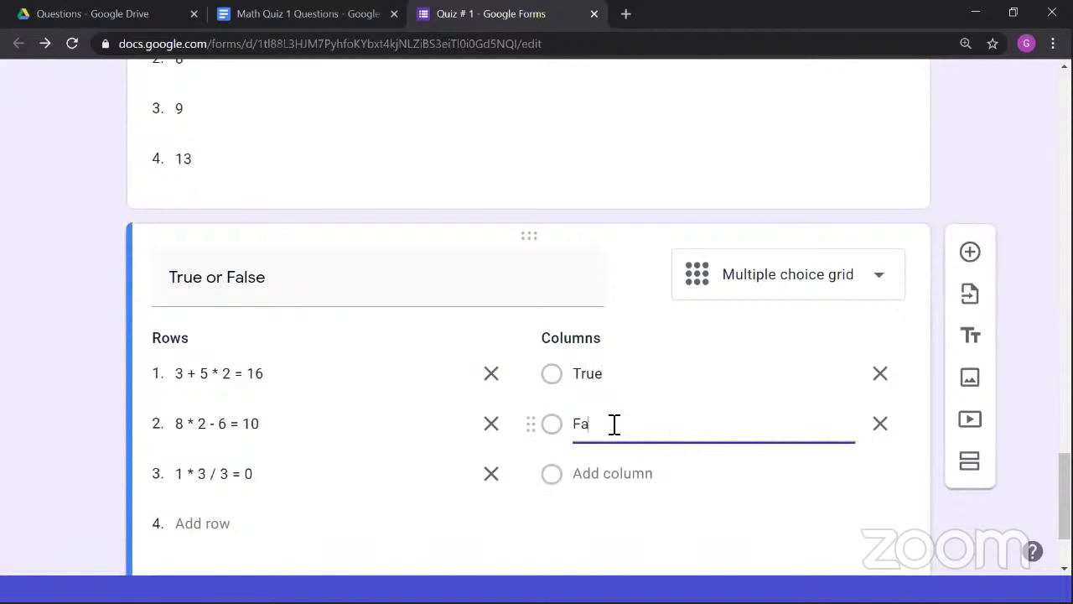
{"action": "type", "text": "lse"}
{"action": "scroll", "coordinate": [611, 425], "scroll_direction": "down", "scroll_amount": 2}
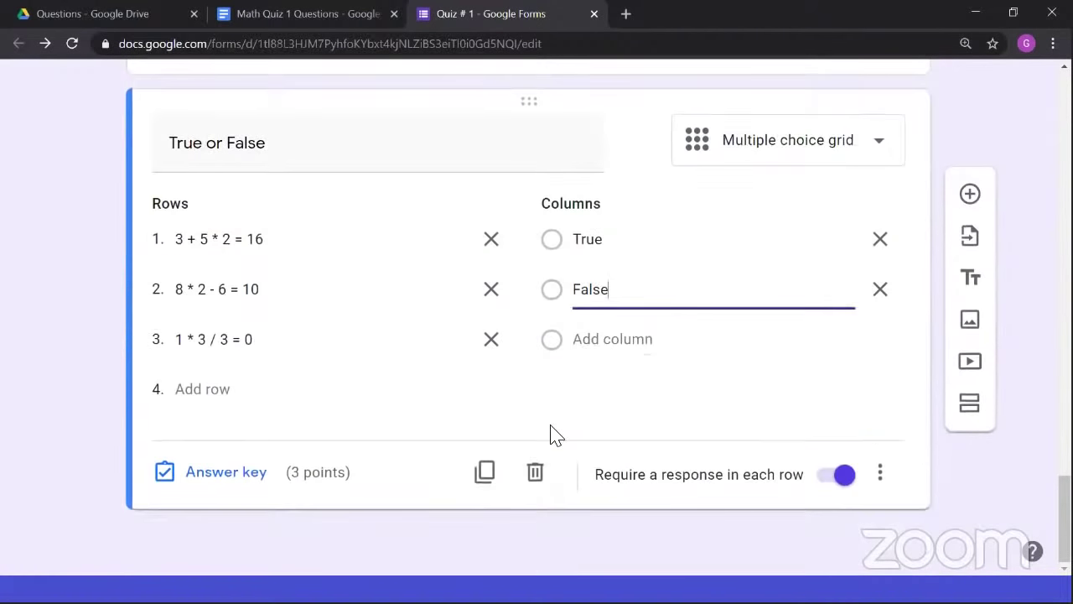
- Key False for 3 + 5 * 2 = 16, True for 8 * 2 - 6 = 10, False for 1 * 3 / 3 = 0
{"action": "left_click", "coordinate": [225, 472]}
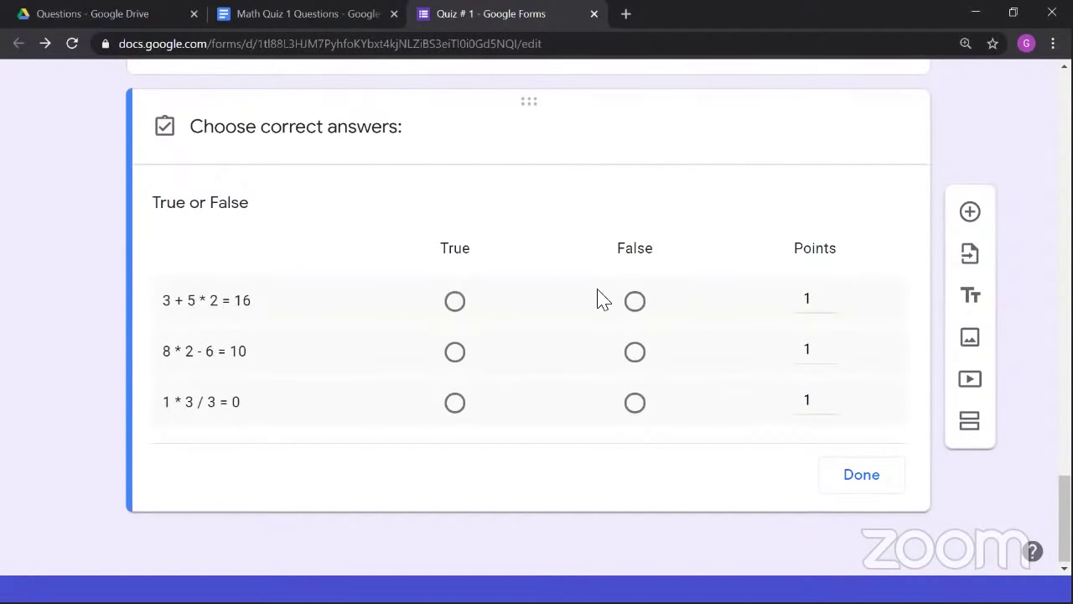
{"action": "left_click", "coordinate": [244, 350]}
{"action": "left_click", "coordinate": [639, 304]}
{"action": "left_click", "coordinate": [459, 356]}
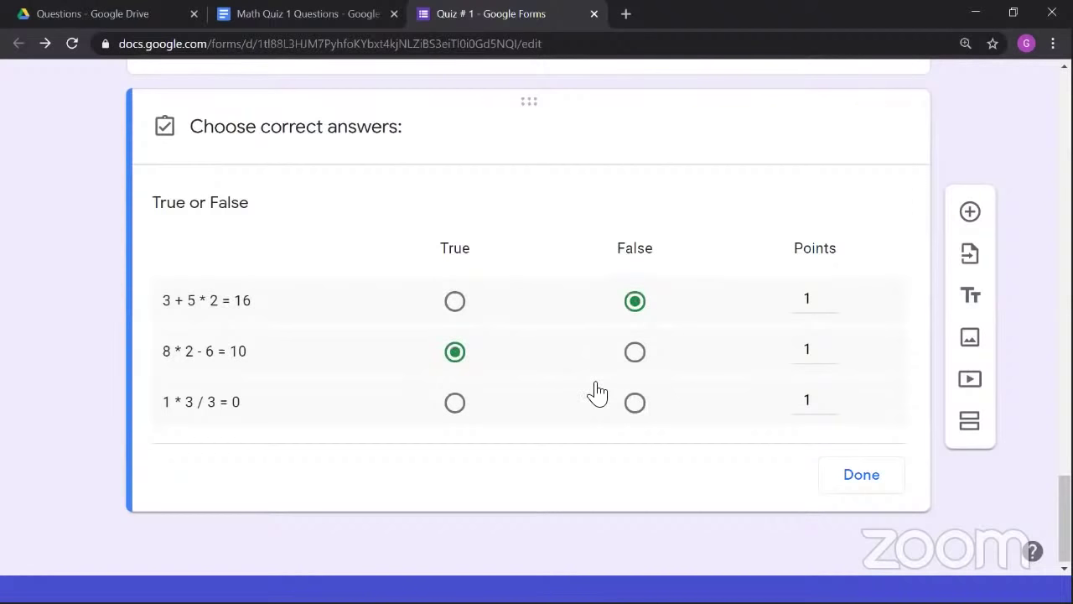
{"action": "left_click", "coordinate": [639, 406]}
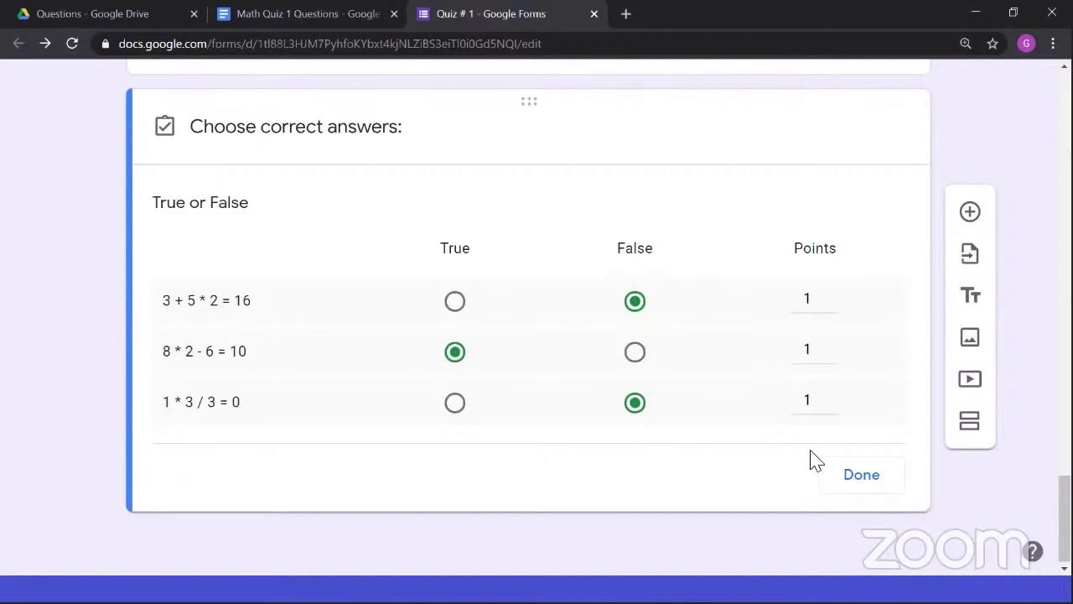
{"action": "left_click", "coordinate": [861, 474]}
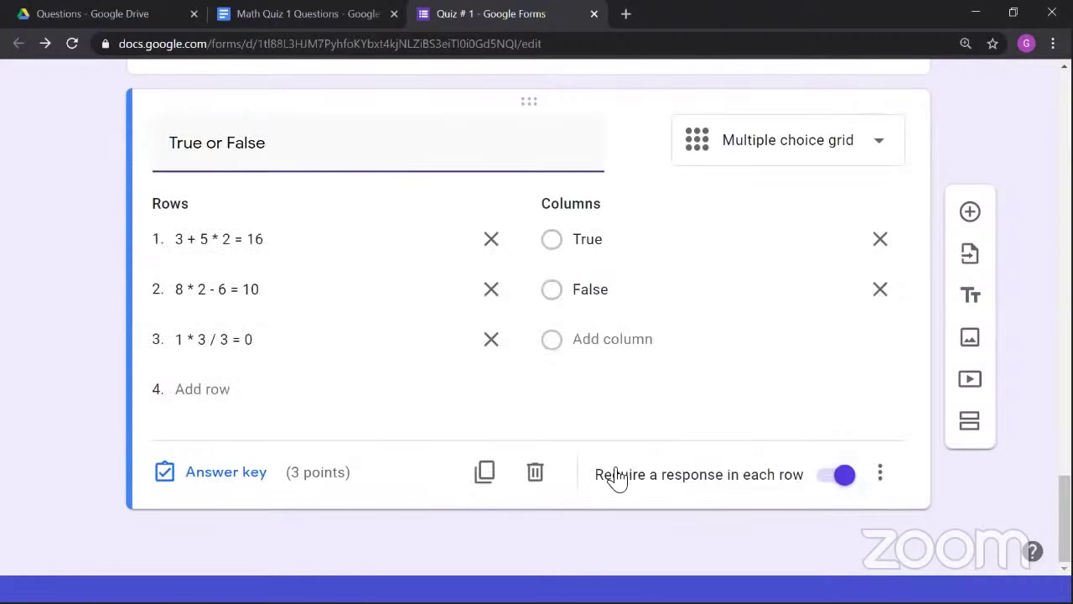
- Turn on Shuffle row order and duplicate the True or False grid
{"action": "left_click", "coordinate": [880, 475]}
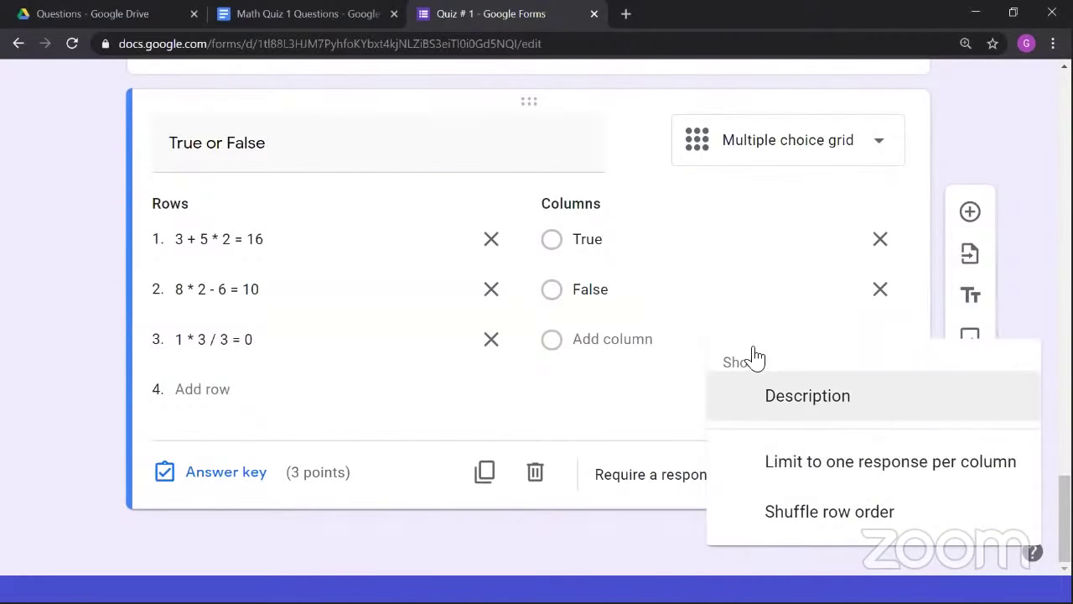
{"action": "left_click", "coordinate": [798, 517]}
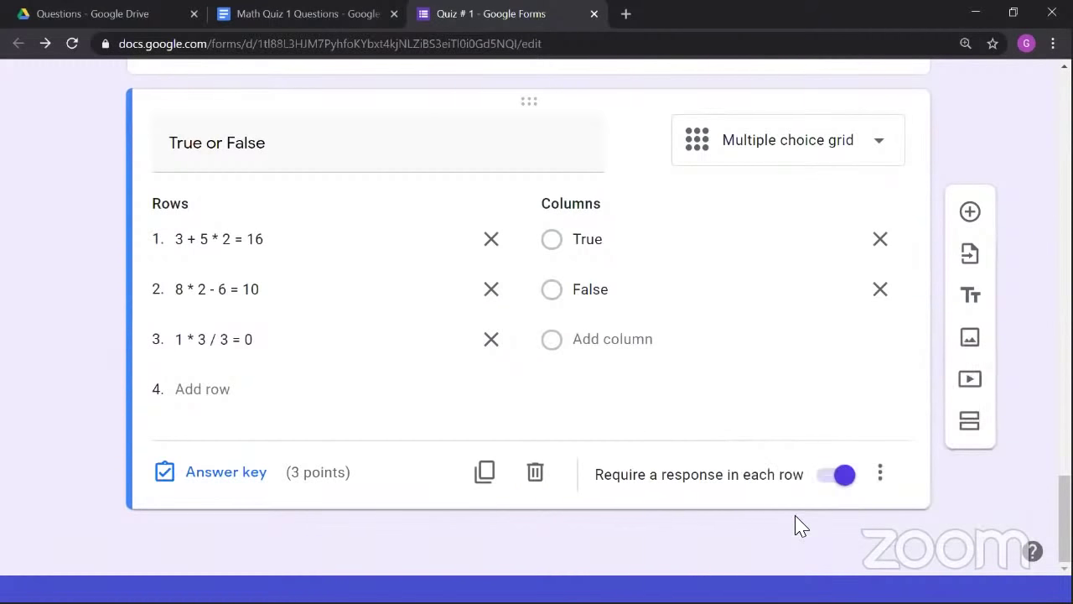
{"action": "left_click", "coordinate": [484, 472]}
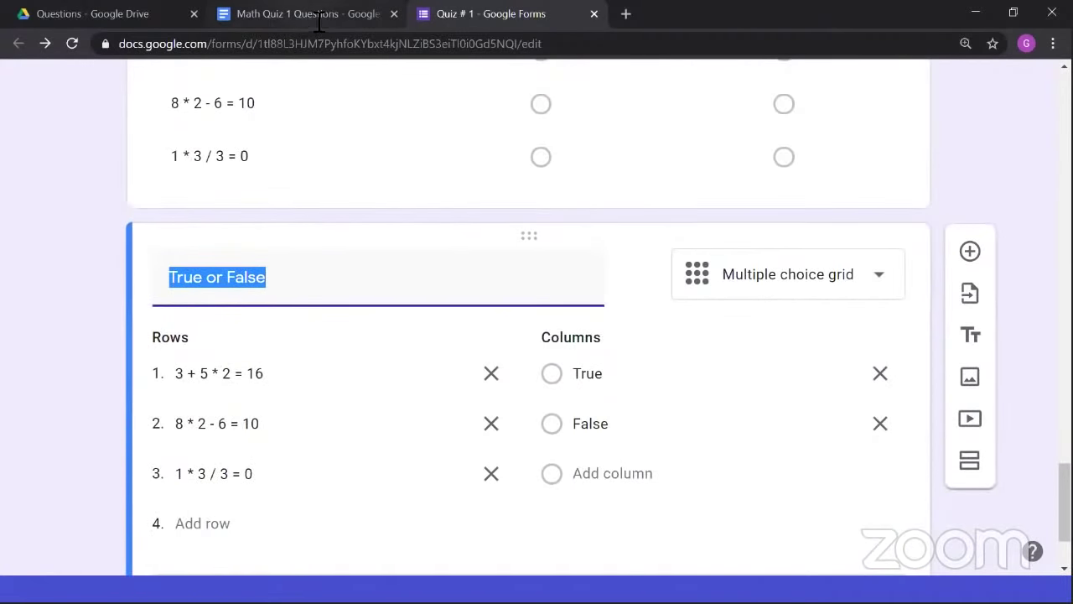
- Copy the questions 9–11 divisible-numbers sentence from the Doc for the copied grid question
{"action": "left_click", "coordinate": [309, 16]}
{"action": "scroll", "coordinate": [822, 335], "scroll_direction": "down", "scroll_amount": 3}
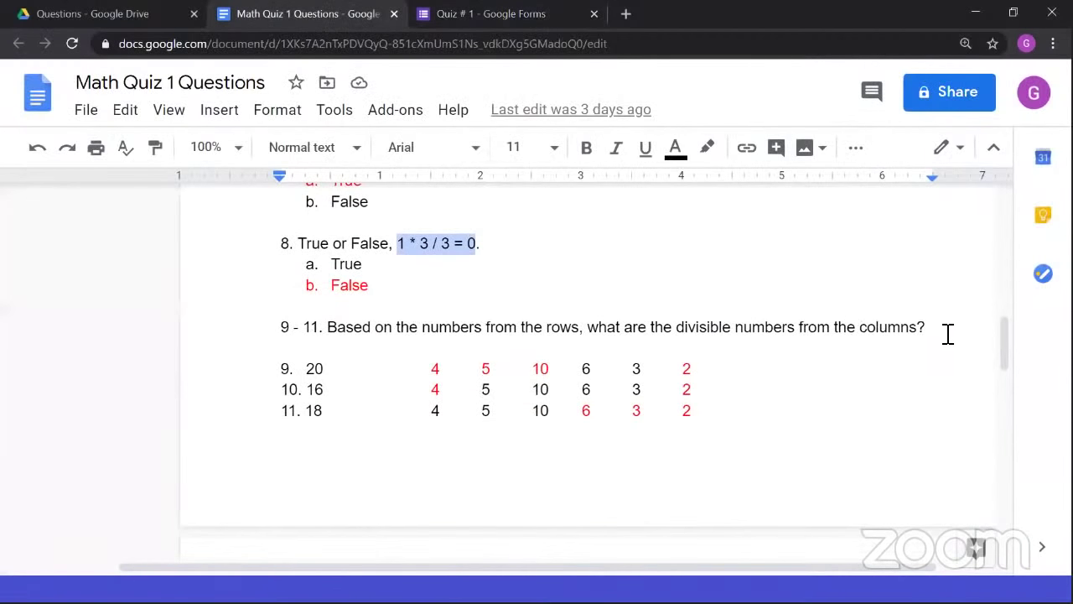
{"action": "left_click_drag", "start_coordinate": [944, 332], "coordinate": [331, 338]}
{"action": "key", "text": "ctrl+c"}
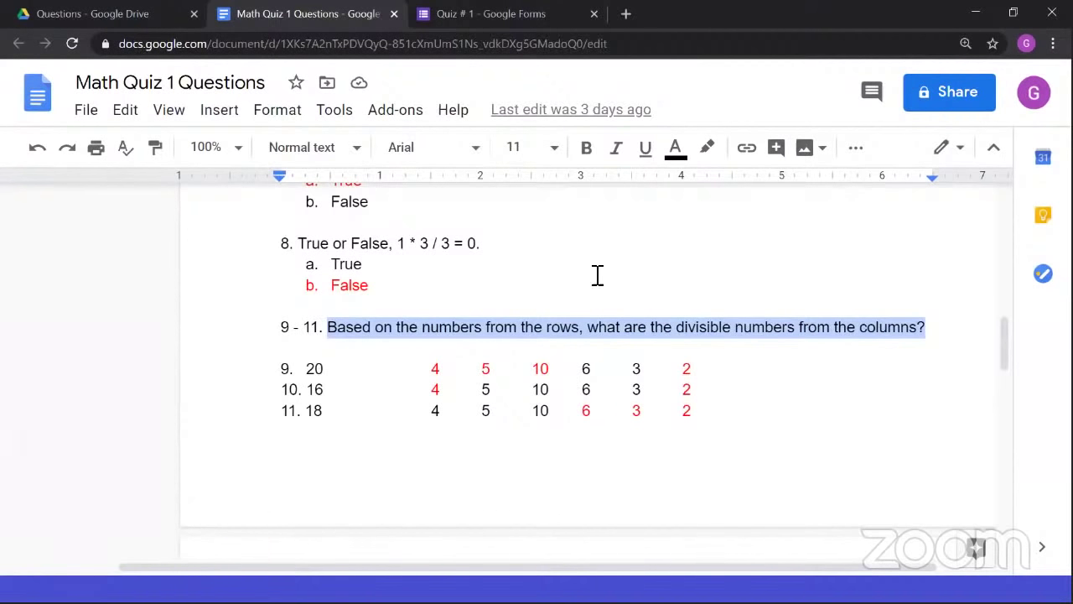
{"action": "left_click", "coordinate": [446, 16]}
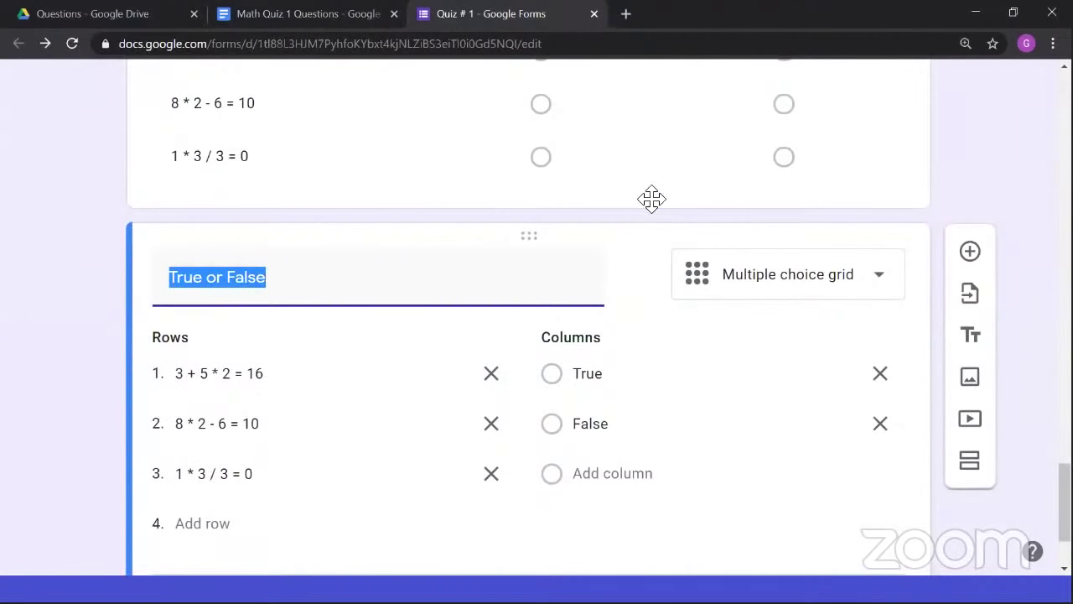
{"action": "left_click", "coordinate": [760, 290]}
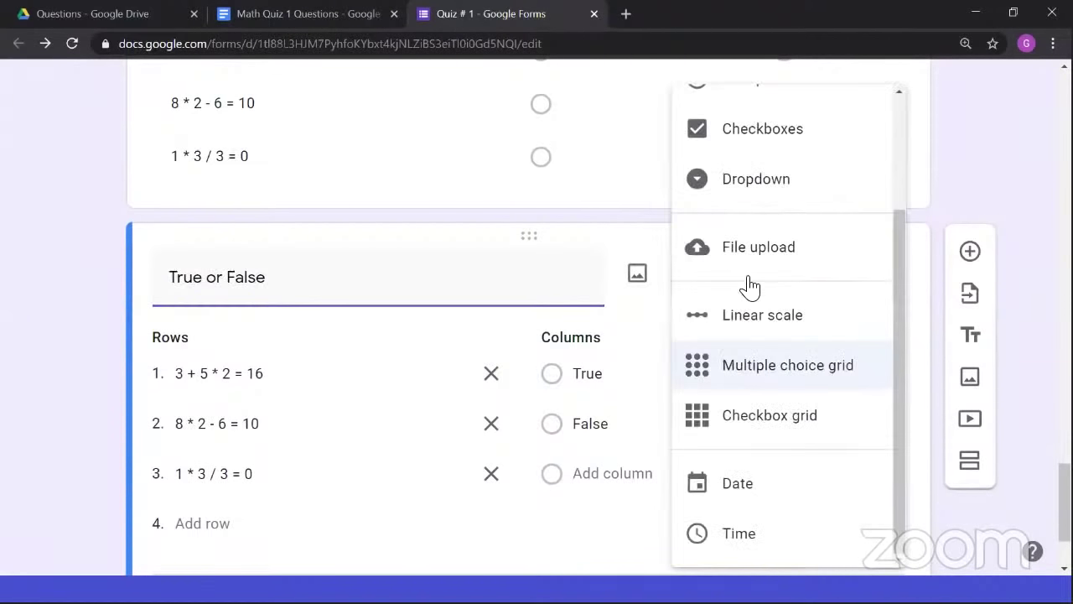
- Make the copied question a checkbox grid titled with the pasted divisible-numbers sentence
{"action": "scroll", "coordinate": [743, 419], "scroll_direction": "down", "scroll_amount": 1}
{"action": "left_click", "coordinate": [738, 411]}
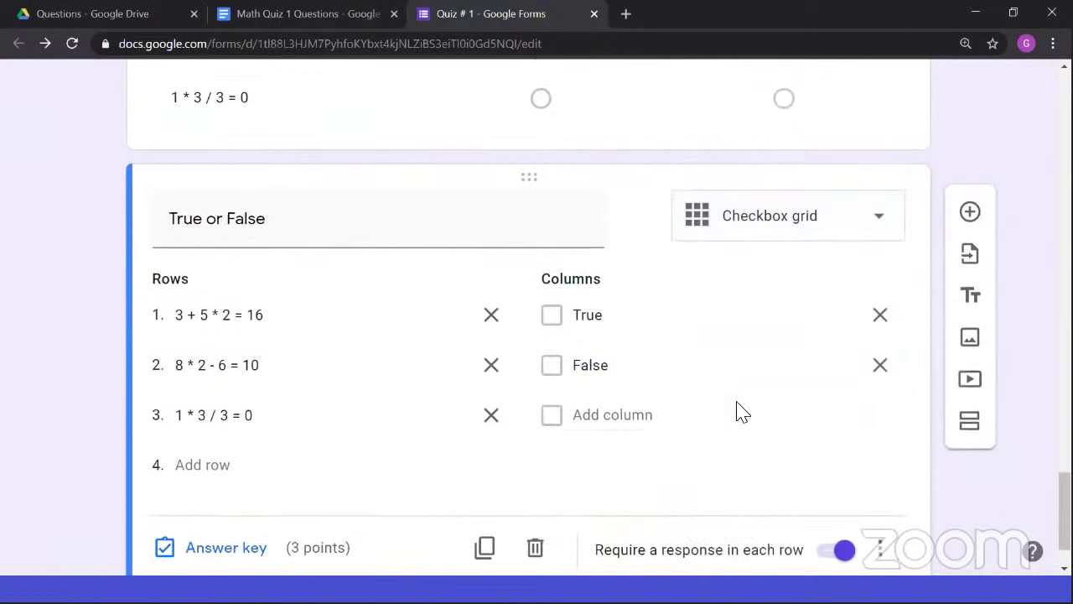
{"action": "left_click", "coordinate": [191, 234]}
{"action": "key", "text": "ctrl+v"}
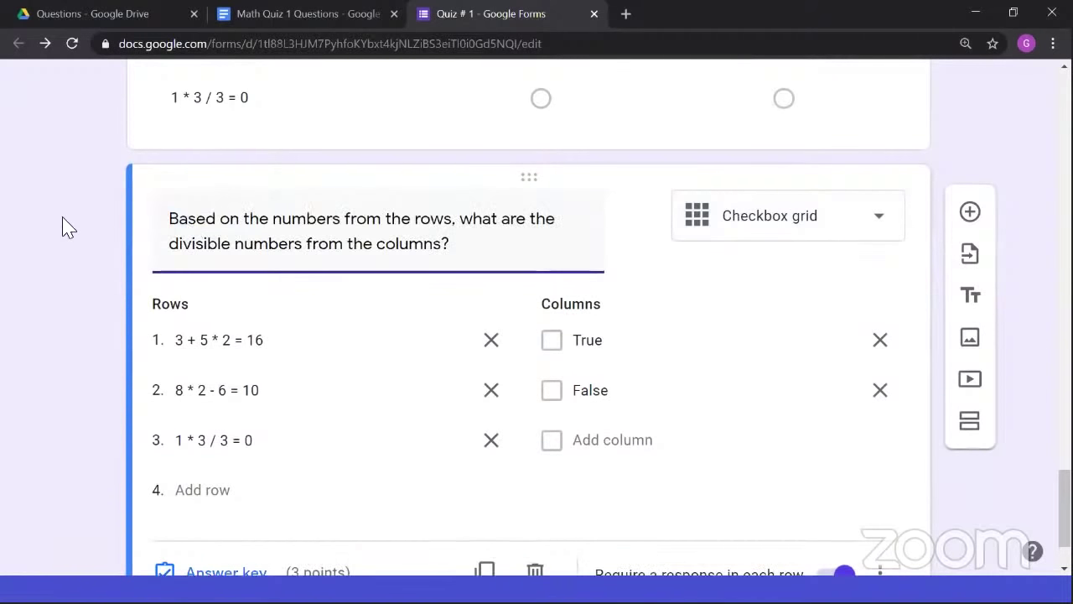
- Replace the old equation rows with rows 20, 16 and 18
{"action": "left_click", "coordinate": [306, 15]}
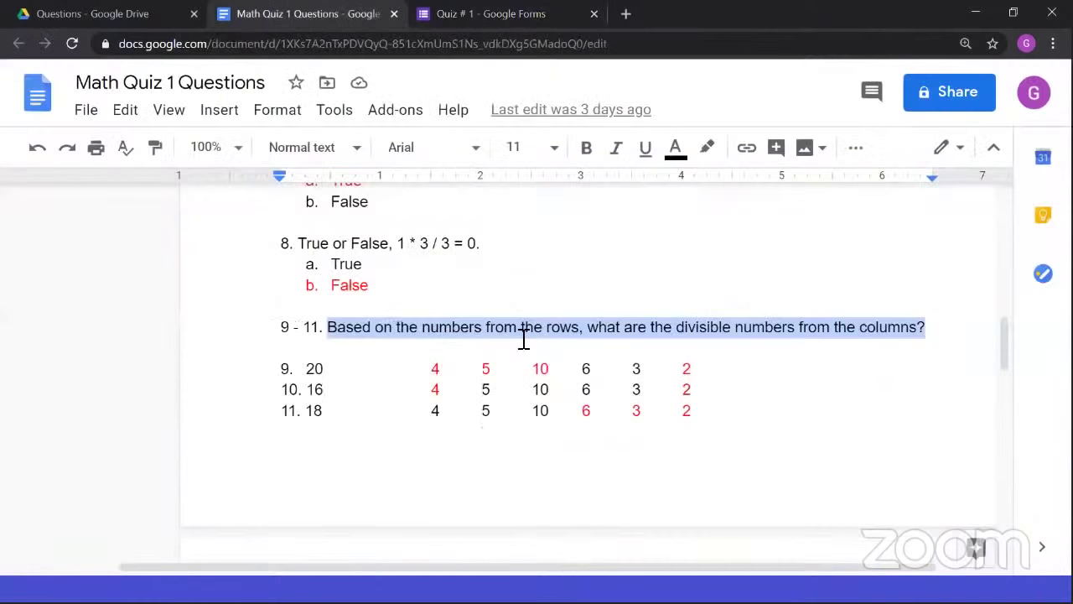
{"action": "left_click", "coordinate": [326, 377]}
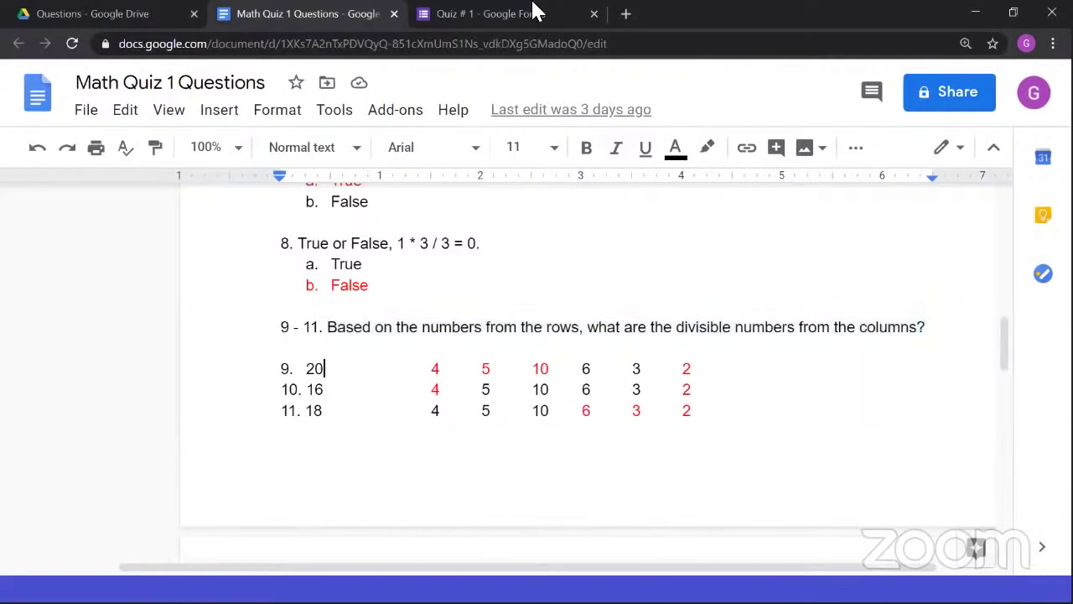
{"action": "left_click", "coordinate": [483, 15]}
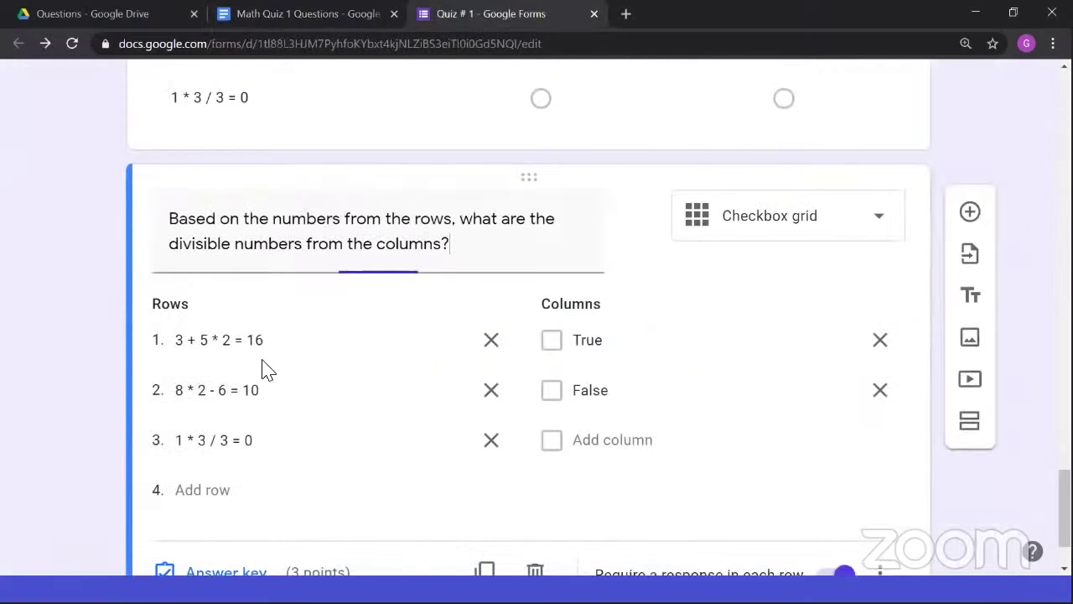
{"action": "left_click", "coordinate": [525, 342]}
{"action": "key", "text": "BackSpace"}
{"action": "key", "text": "BackSpace"}
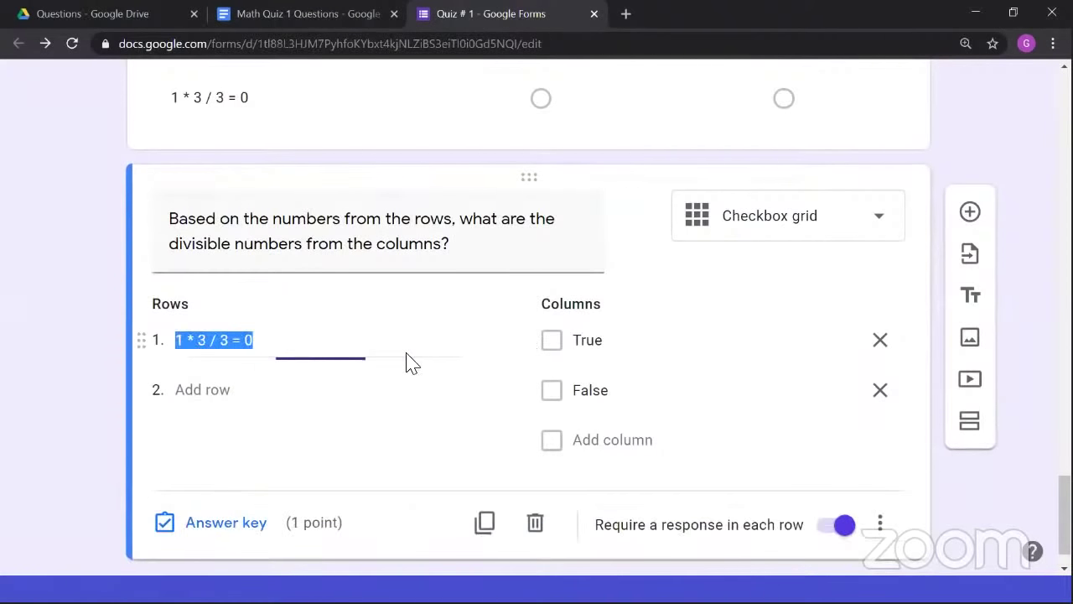
{"action": "type", "text": "20"}
{"action": "key", "text": "Return"}
{"action": "type", "text": "16"}
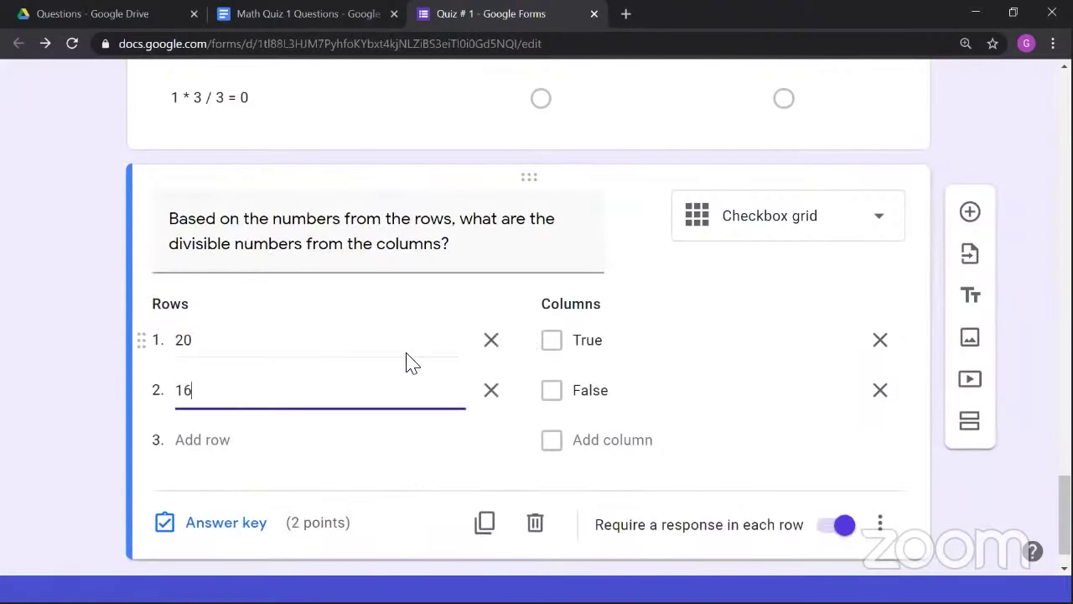
{"action": "key", "text": "Return"}
{"action": "type", "text": "18"}
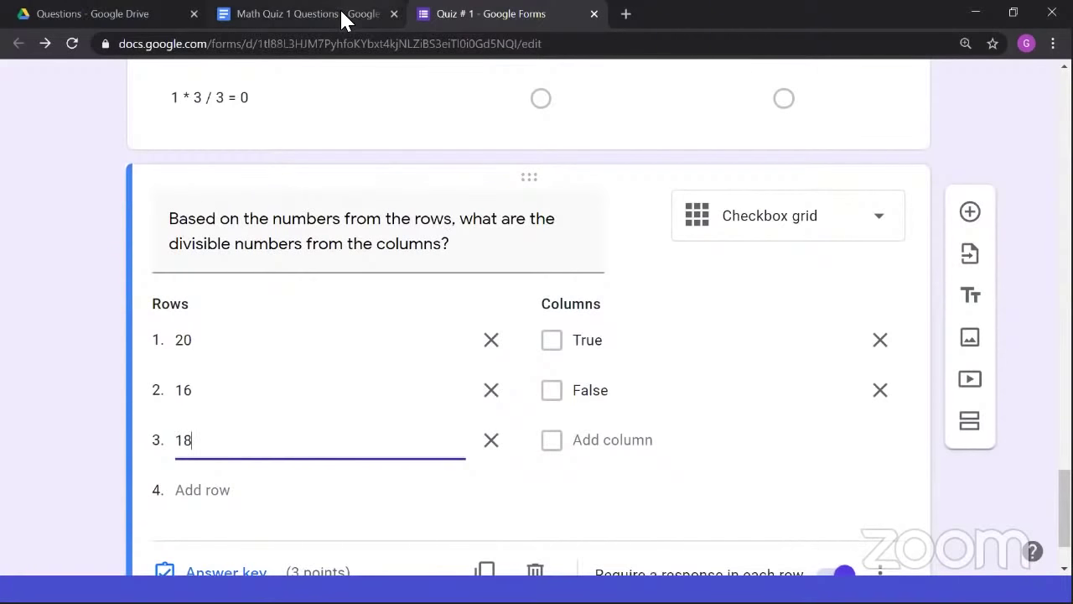
- Replace the True column with divisor columns 4 and 5
{"action": "key", "text": "ctrl+shift+Tab"}
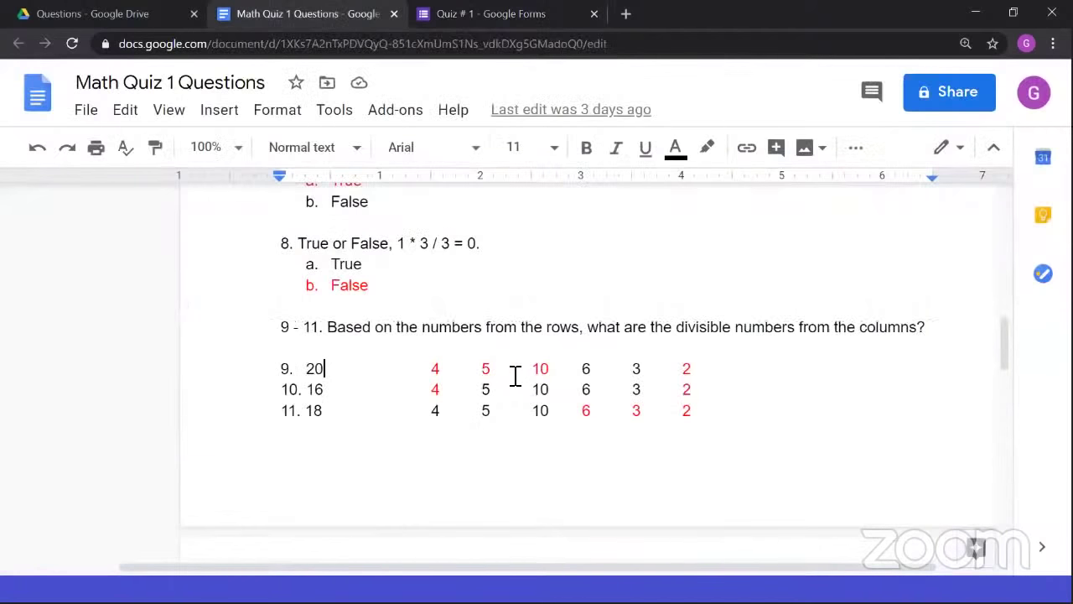
{"action": "left_click", "coordinate": [487, 19]}
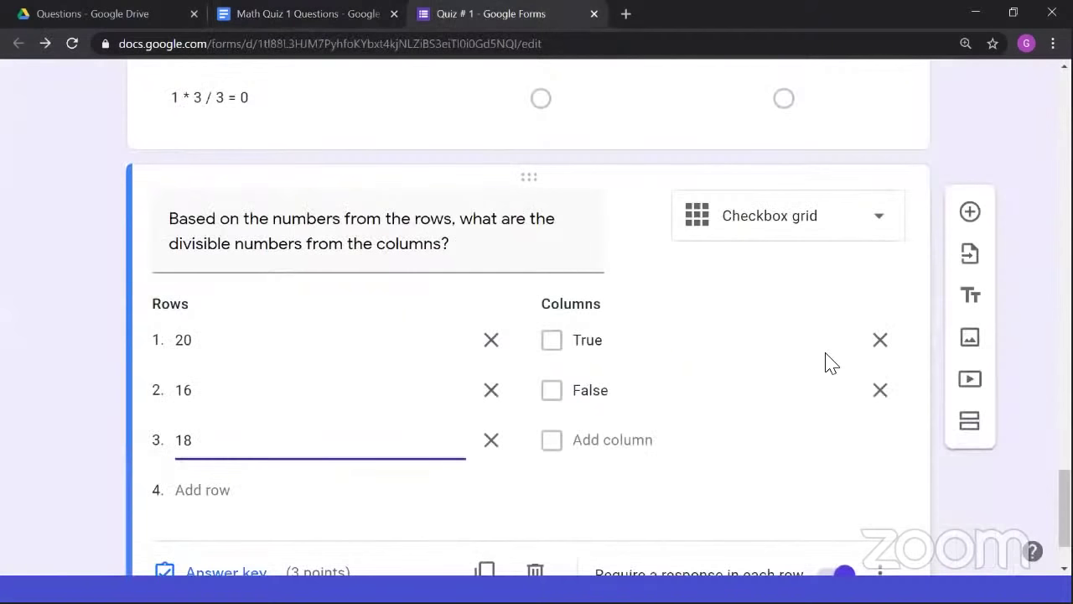
{"action": "left_click", "coordinate": [881, 344]}
{"action": "type", "text": "4"}
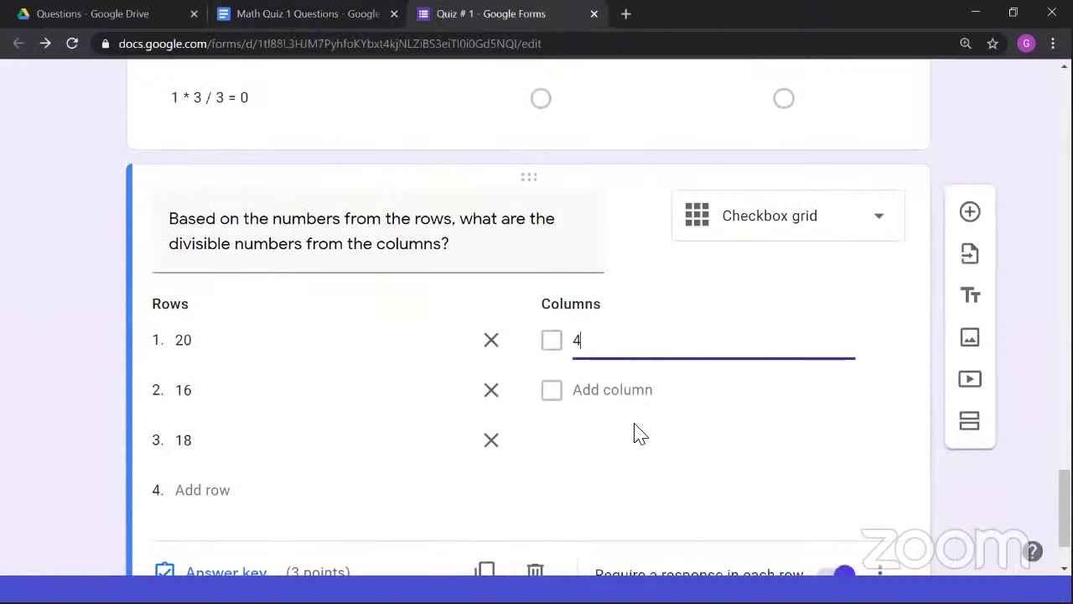
{"action": "key", "text": "Return"}
{"action": "type", "text": "5"}
{"action": "key", "text": "Return"}
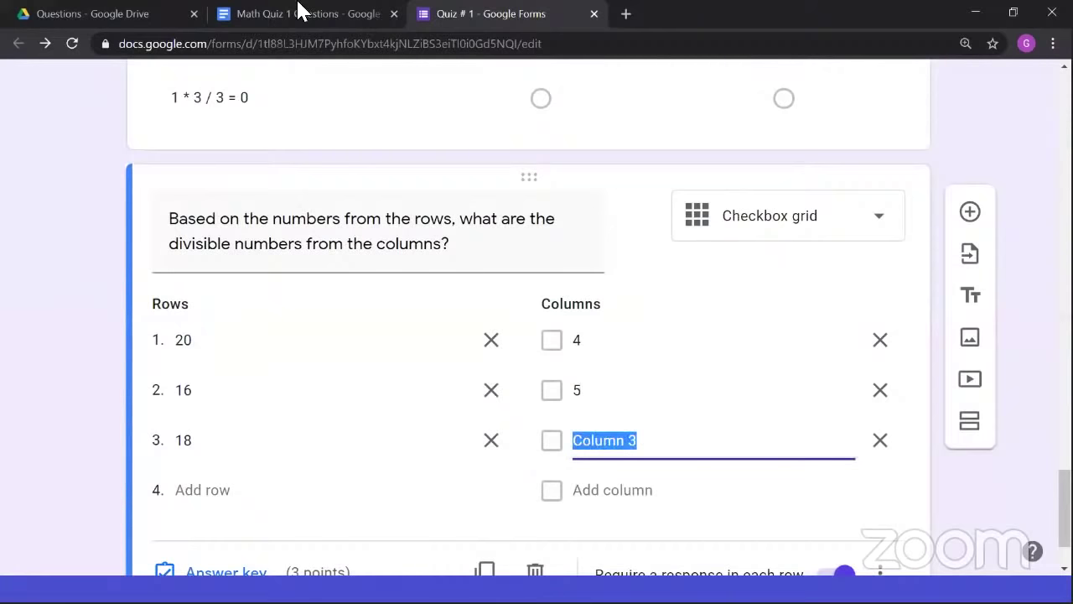
- Add divisor columns 10, 6 and 3 to the grid
{"action": "left_click", "coordinate": [300, 12]}
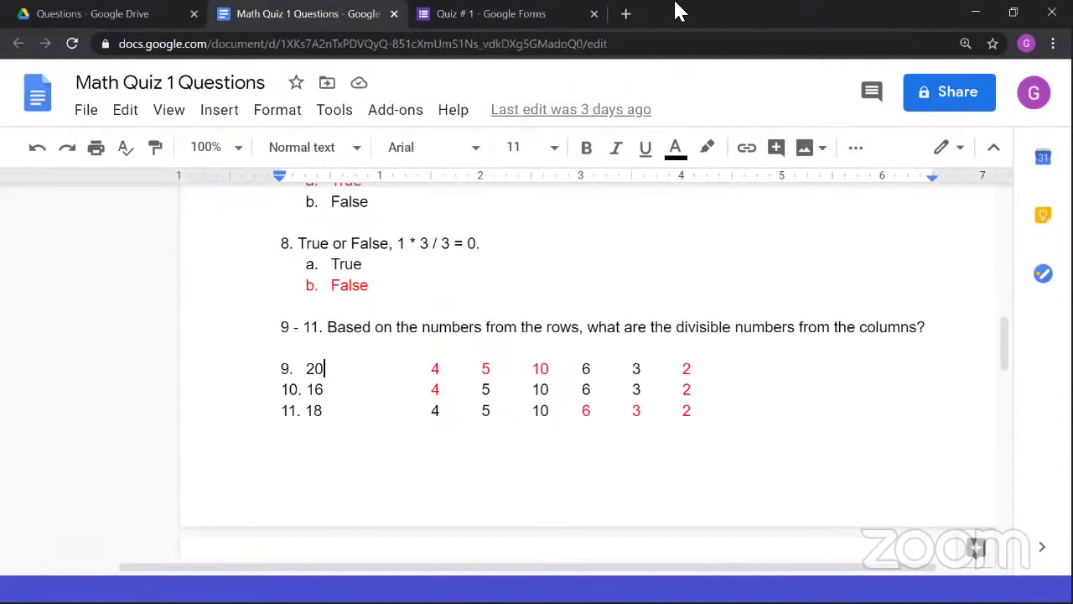
{"action": "left_click", "coordinate": [537, 21]}
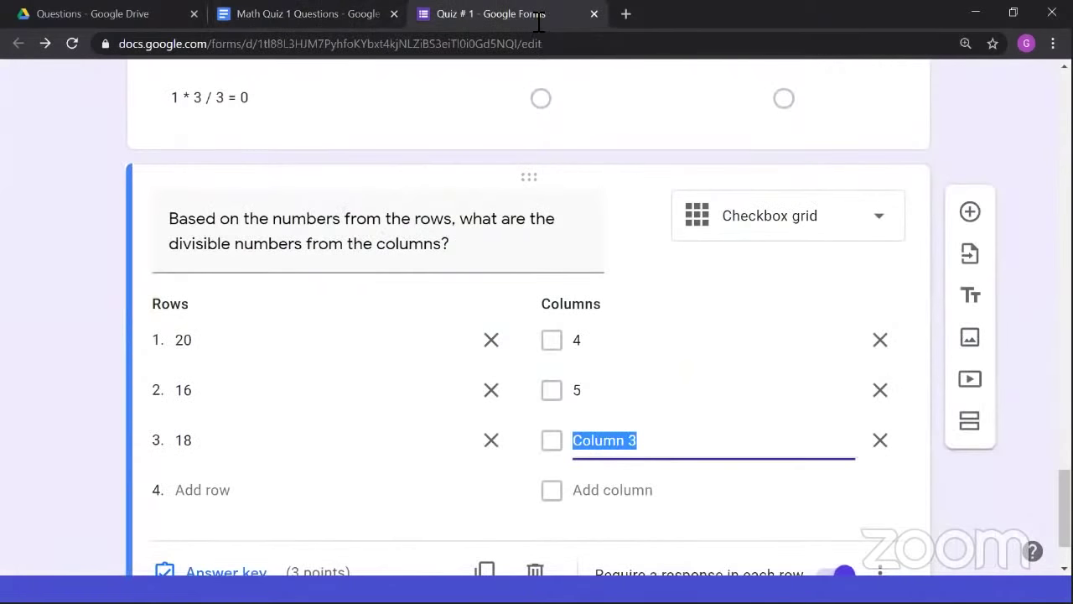
{"action": "type", "text": "10"}
{"action": "key", "text": "Return"}
{"action": "type", "text": "6"}
{"action": "key", "text": "Return"}
{"action": "type", "text": "3"}
{"action": "key", "text": "Return"}
- Add column 2 and key answers: 20 by 4, 5, 10; 16 by 4, 2; 18 by 6, 3, 2
{"action": "type", "text": "2"}
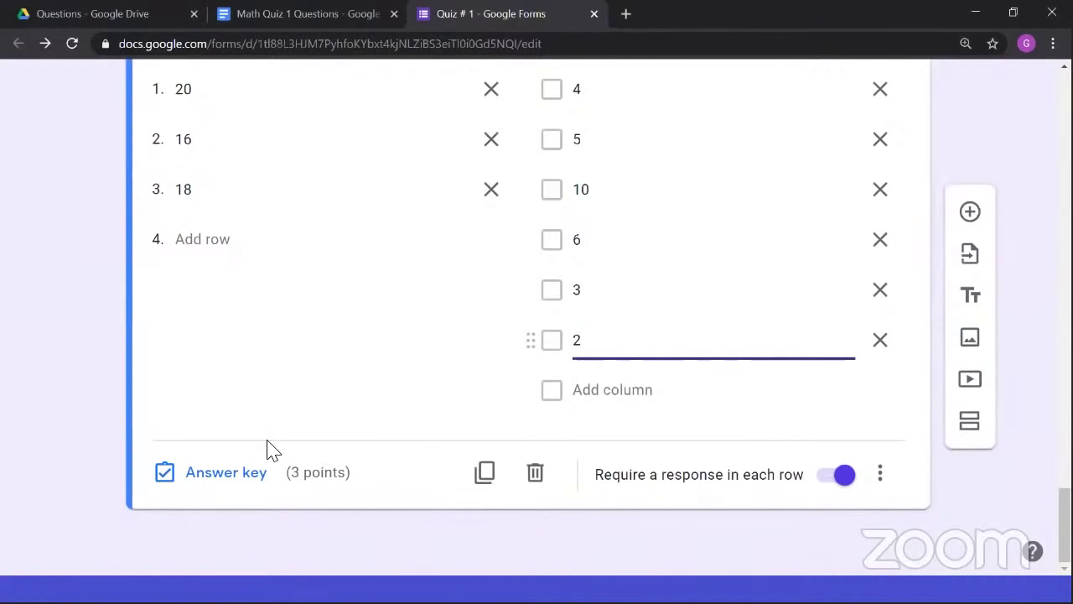
{"action": "left_click", "coordinate": [217, 480]}
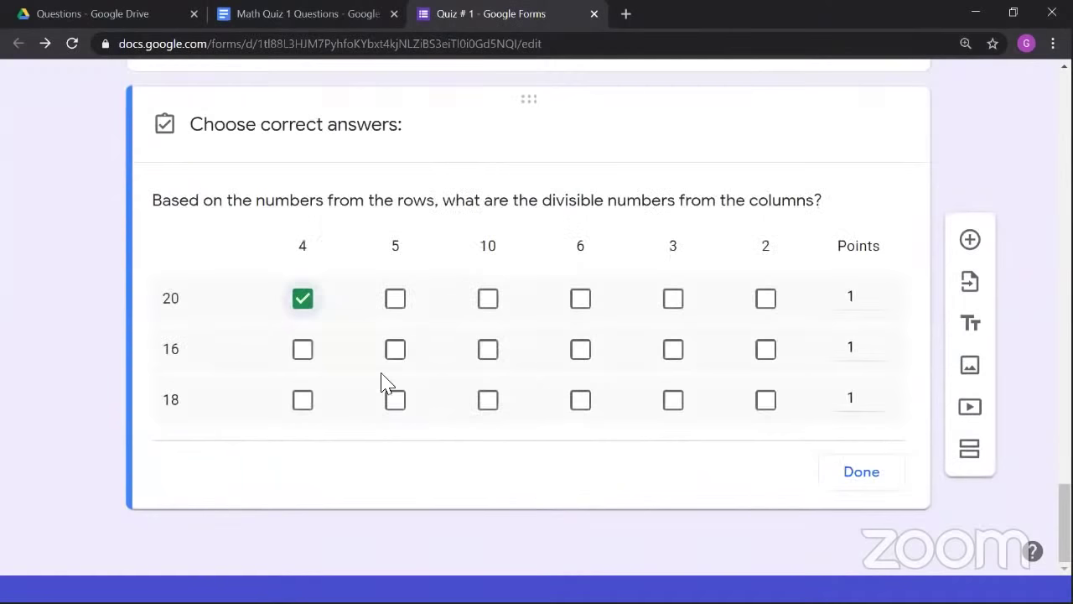
{"action": "left_click", "coordinate": [399, 307]}
{"action": "left_click", "coordinate": [495, 306]}
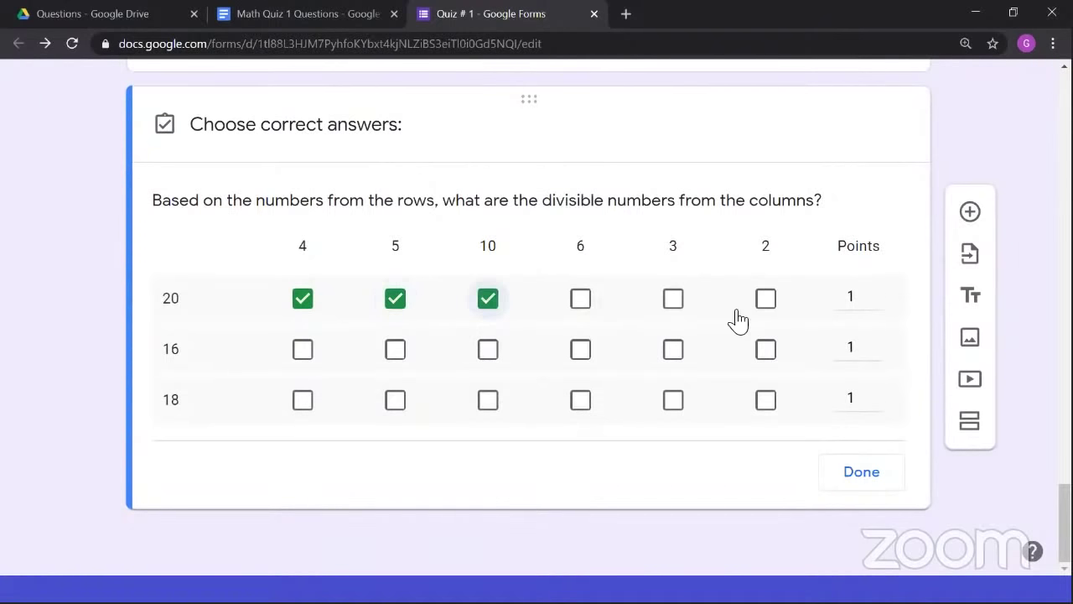
{"action": "left_click", "coordinate": [305, 359]}
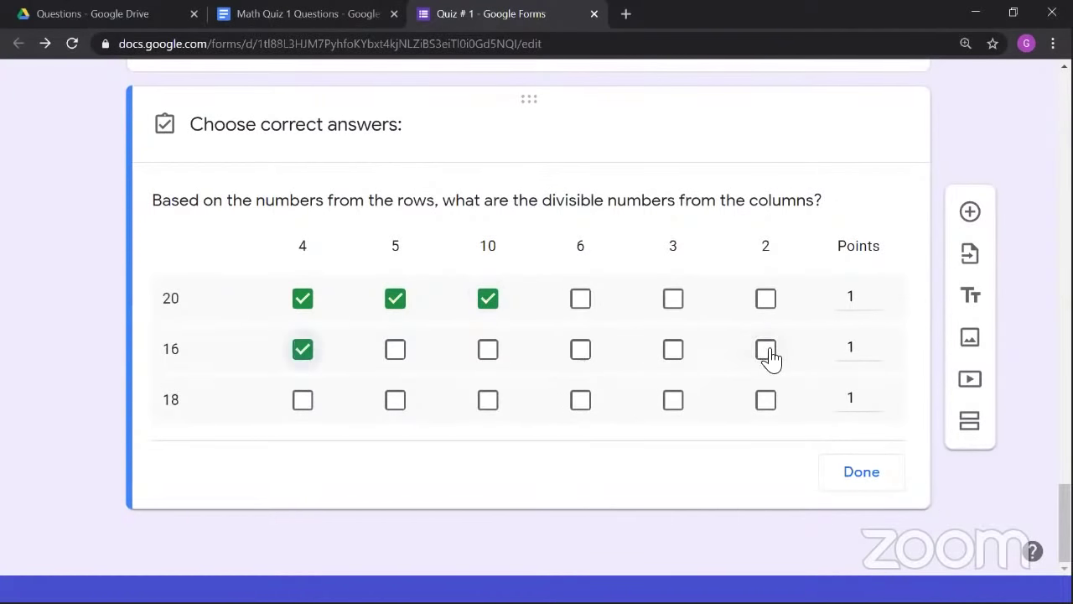
{"action": "left_click", "coordinate": [583, 407]}
{"action": "left_click", "coordinate": [672, 407]}
{"action": "left_click", "coordinate": [769, 407]}
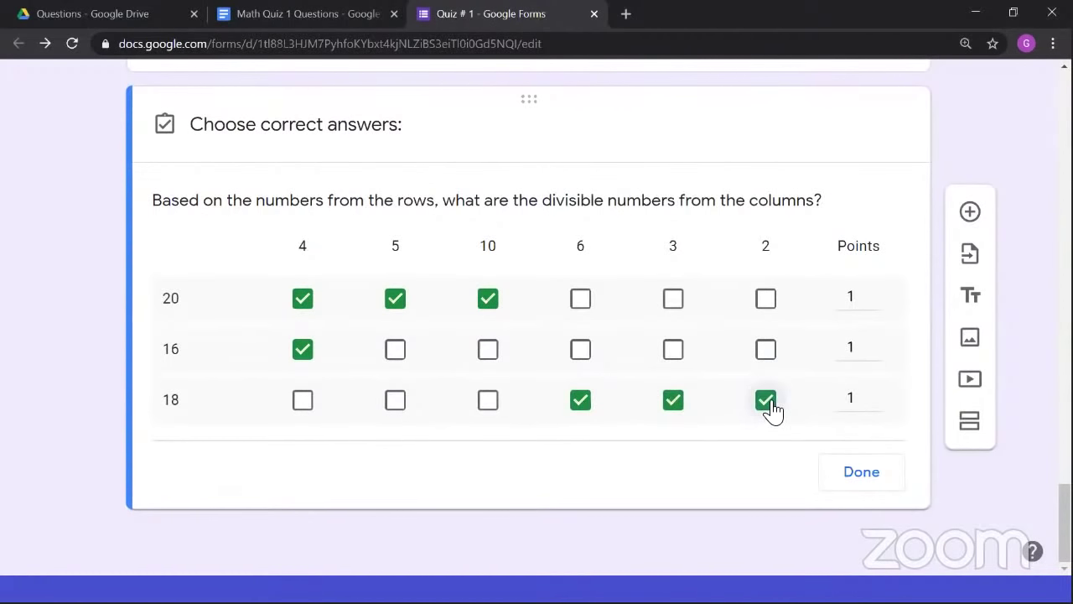
{"action": "left_click", "coordinate": [771, 362]}
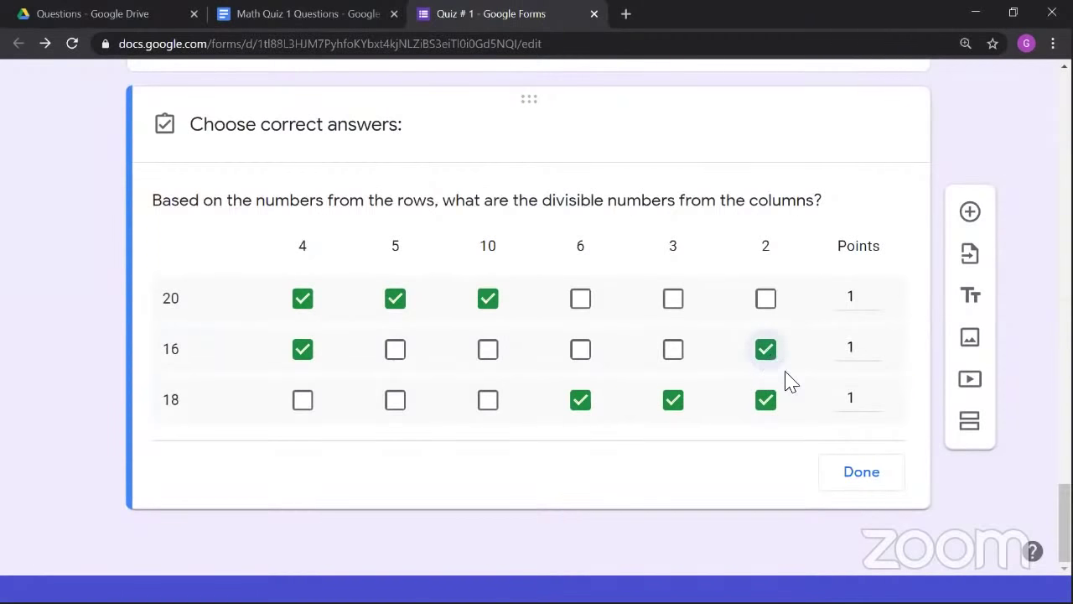
{"action": "left_click", "coordinate": [868, 480]}
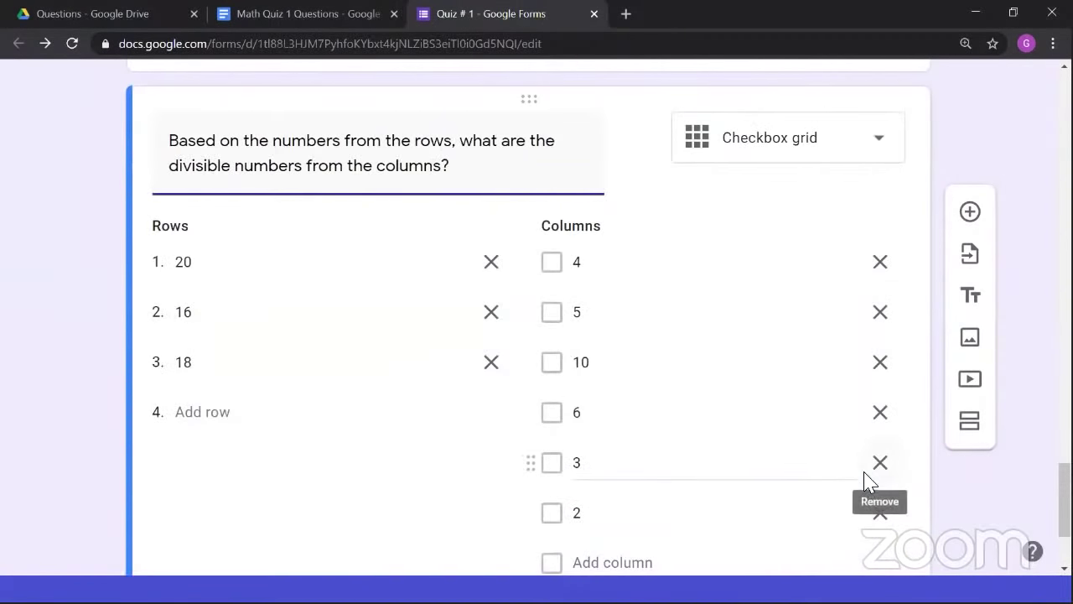
- Open and close the grid question's extra options menu without changes
{"action": "scroll", "coordinate": [705, 450], "scroll_direction": "down", "scroll_amount": 2}
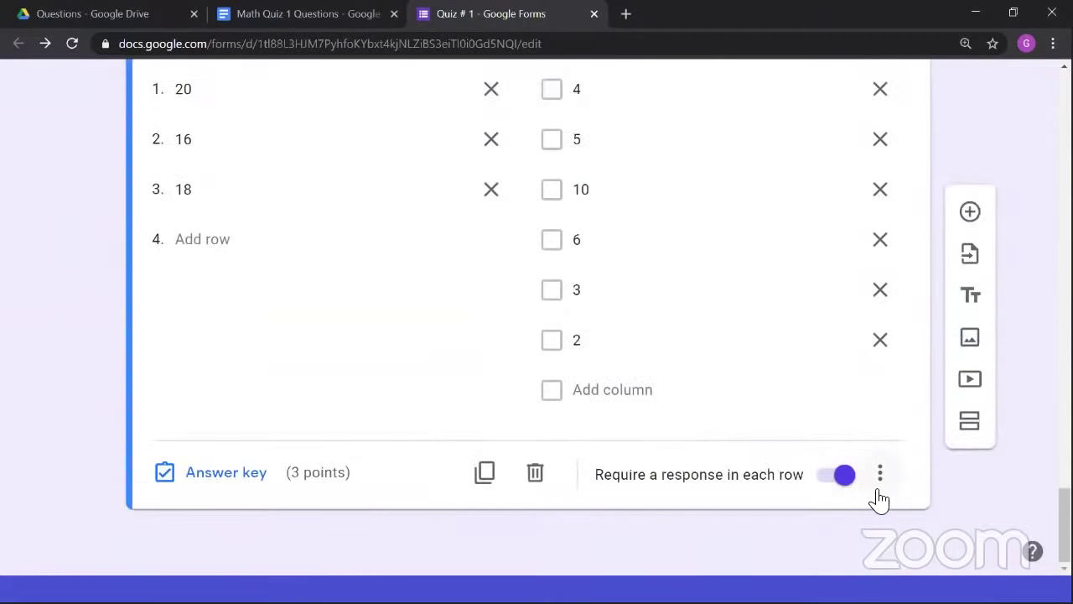
{"action": "left_click", "coordinate": [878, 488]}
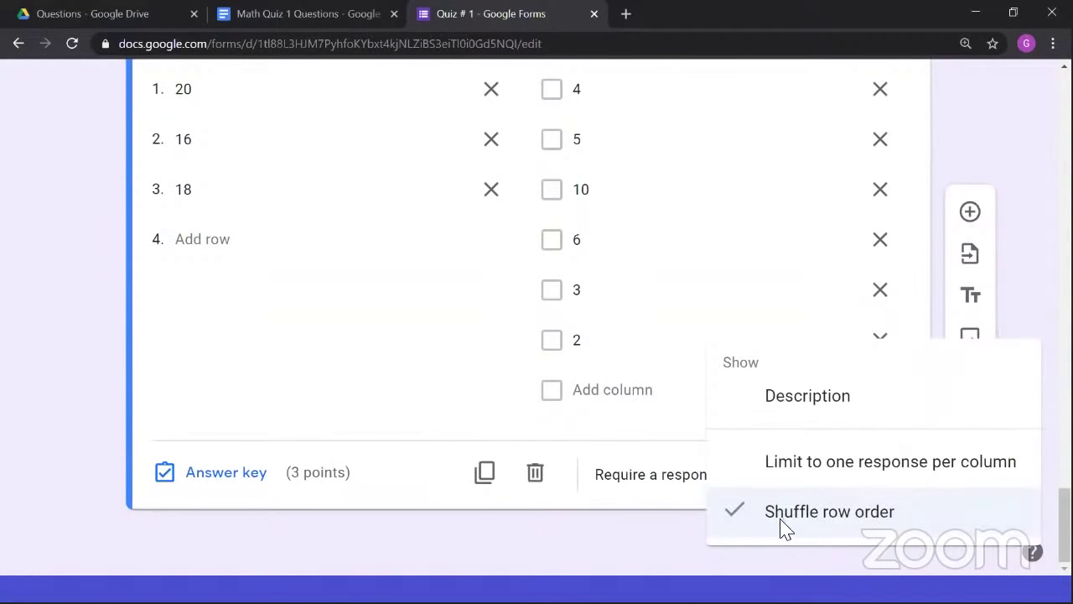
{"action": "left_click", "coordinate": [506, 547]}
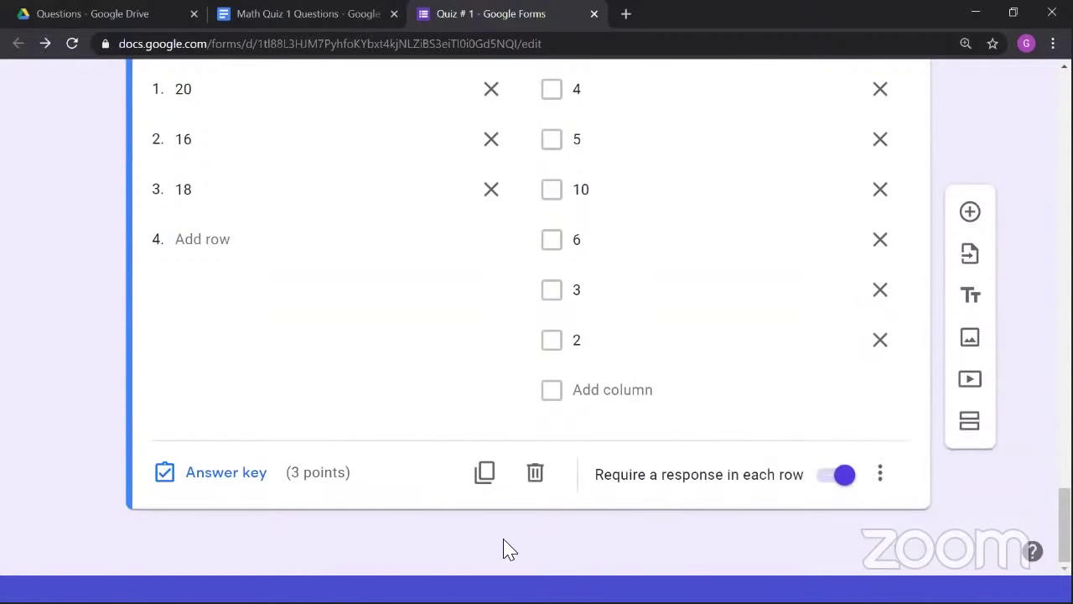
- Duplicate the grid and paste question 10's text as the copy's title
{"action": "left_click", "coordinate": [485, 473]}
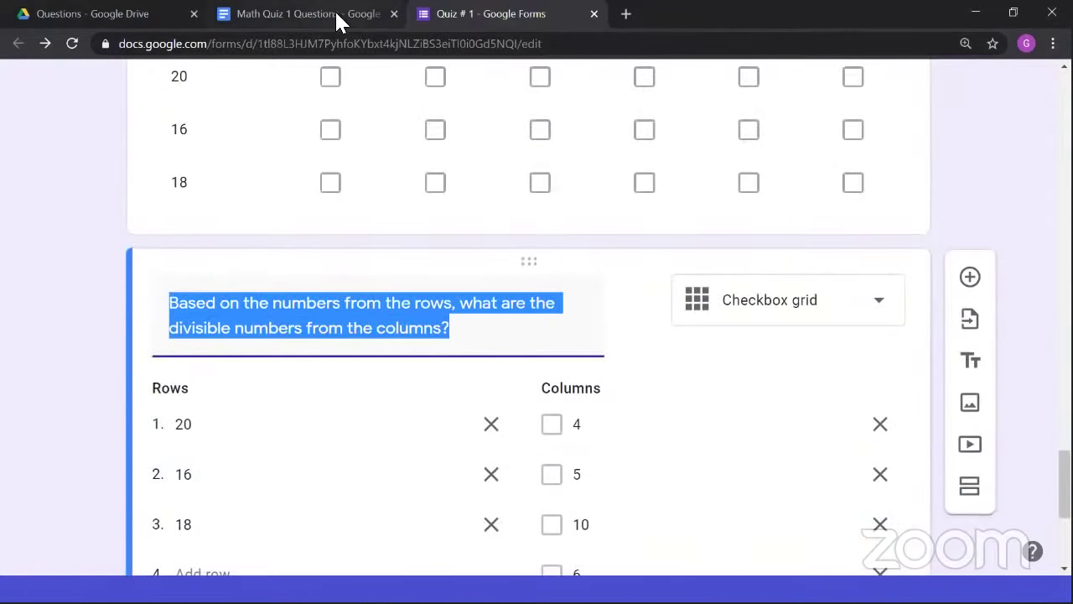
{"action": "left_click", "coordinate": [336, 14]}
{"action": "scroll", "coordinate": [536, 378], "scroll_direction": "down", "scroll_amount": 5}
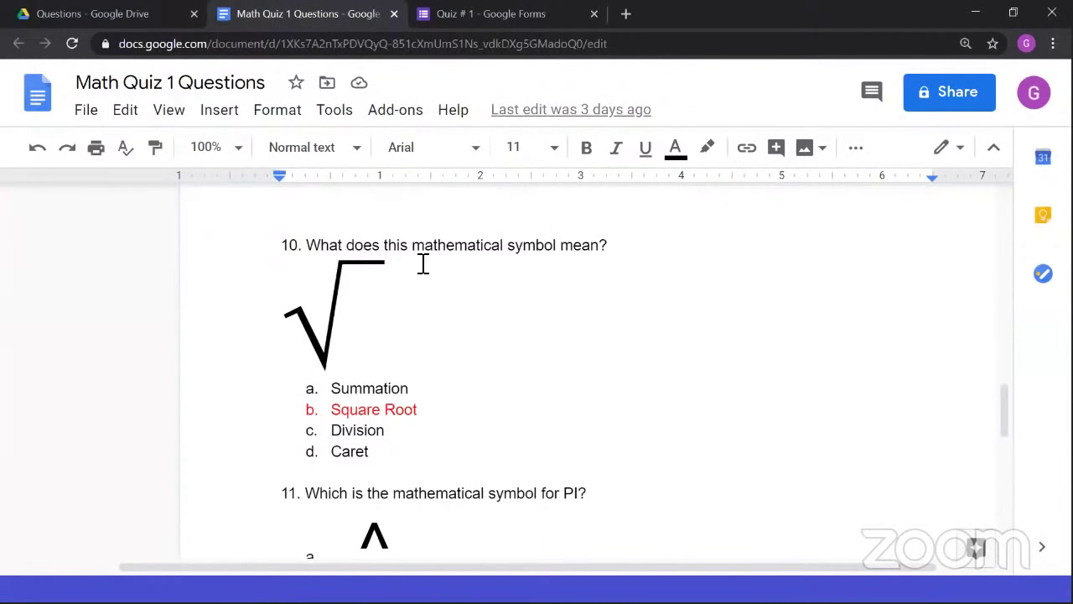
{"action": "left_click", "coordinate": [620, 251]}
{"action": "left_click", "coordinate": [313, 252], "text": "shift"}
{"action": "key", "text": "ctrl+c"}
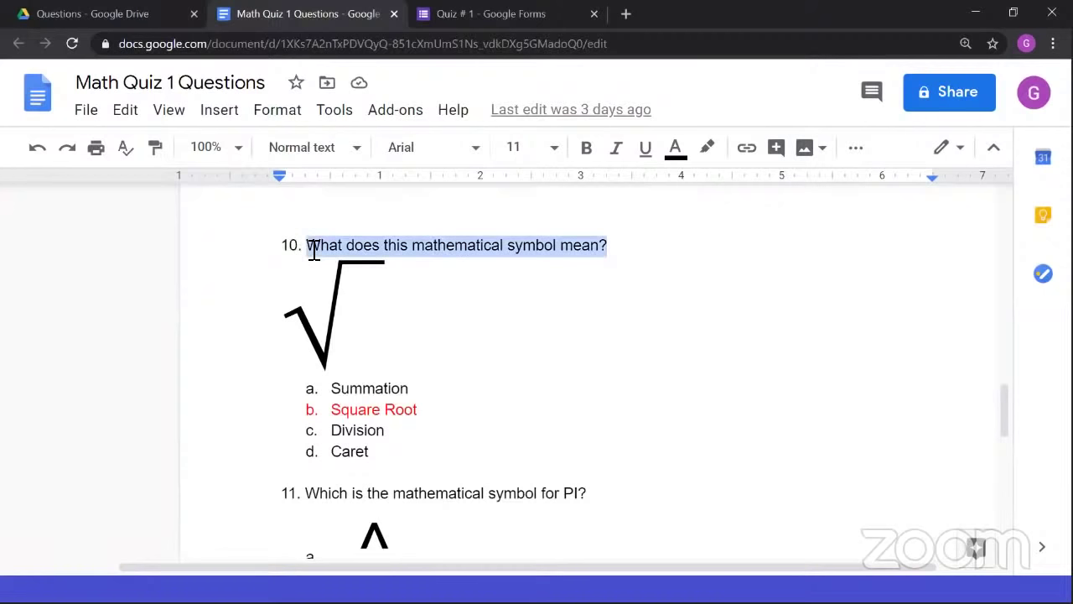
{"action": "left_click", "coordinate": [462, 14]}
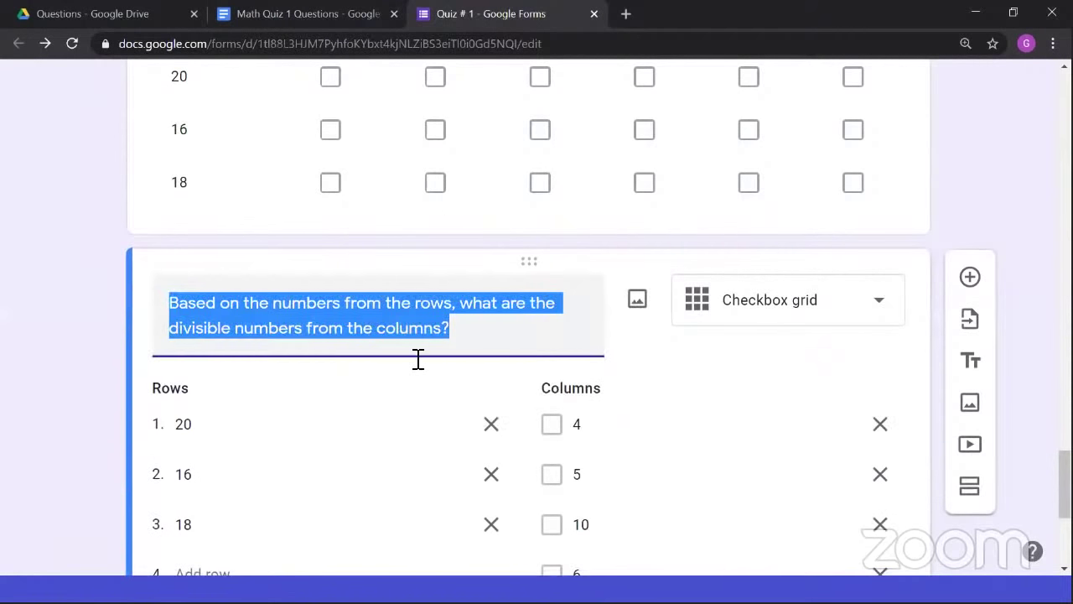
{"action": "key", "text": "ctrl+v"}
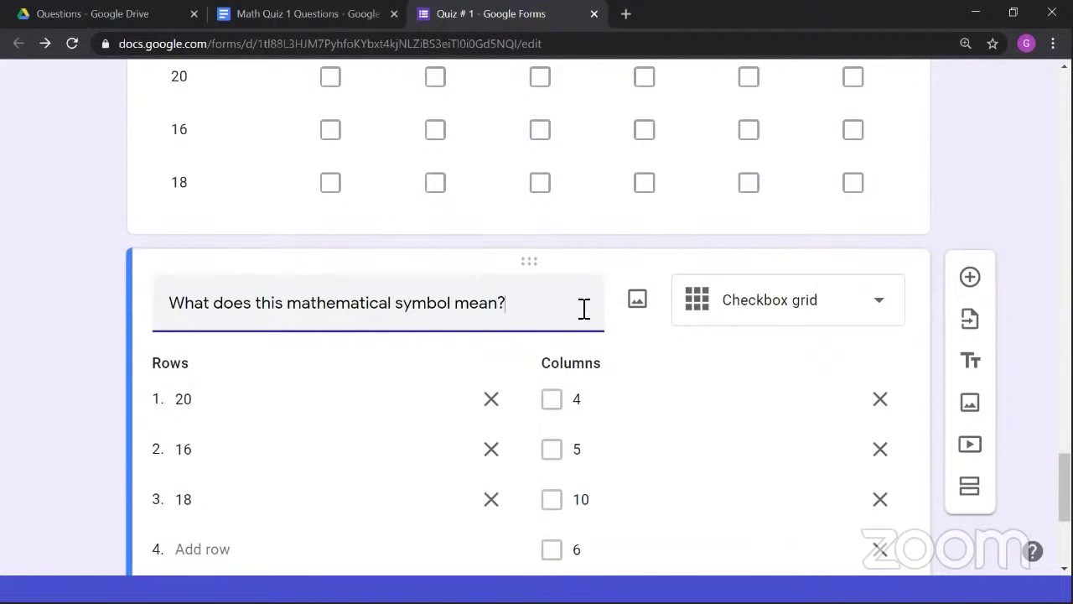
- Insert a plain square-root symbol image found by a 'square root' web search
{"action": "left_click", "coordinate": [638, 302]}
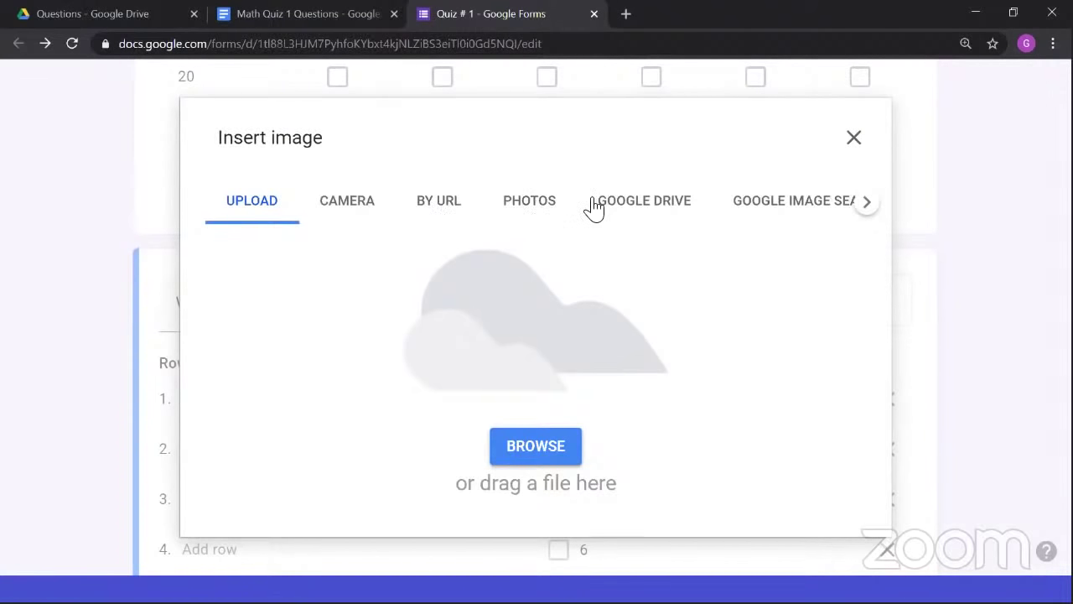
{"action": "left_click", "coordinate": [768, 205]}
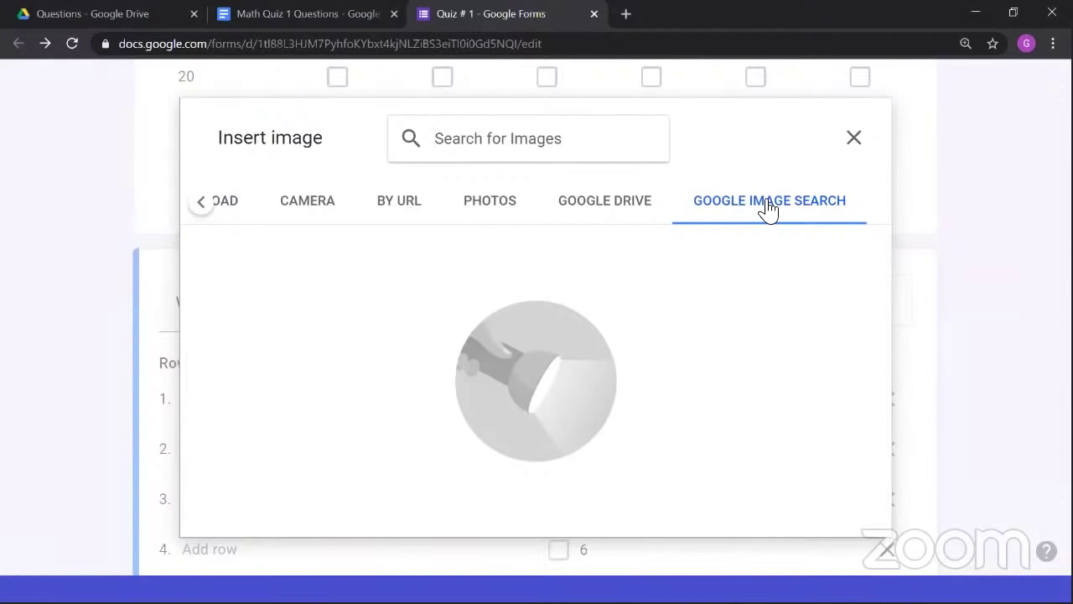
{"action": "type", "text": "s"}
{"action": "type", "text": "uqa"}
{"action": "key", "text": "BackSpace"}
{"action": "key", "text": "BackSpace"}
{"action": "key", "text": "BackSpace"}
{"action": "type", "text": "quare "}
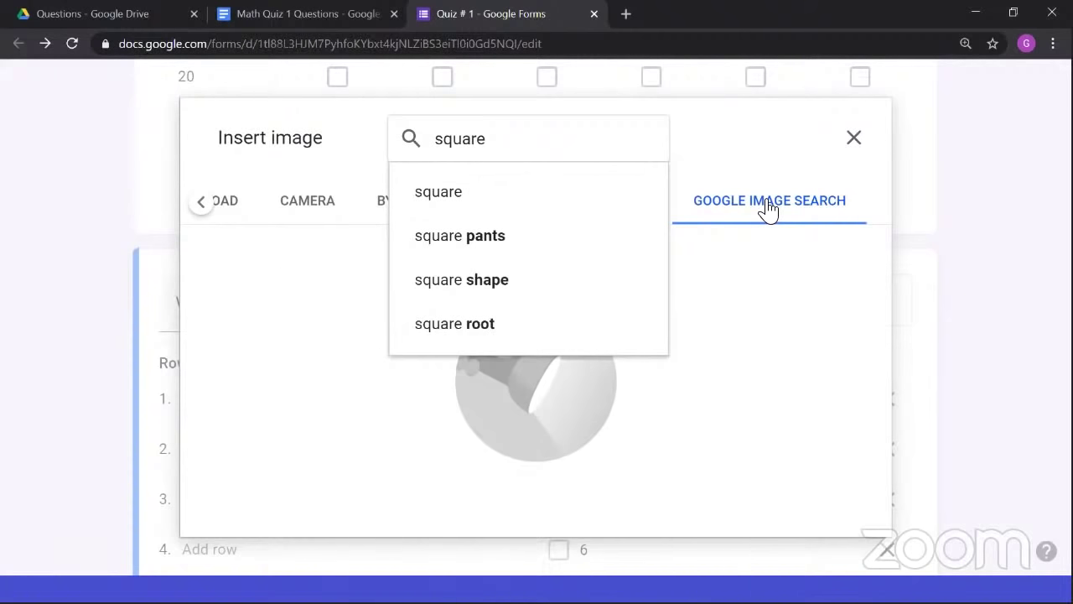
{"action": "type", "text": "root"}
{"action": "key", "text": "Down"}
{"action": "key", "text": "Down"}
{"action": "key", "text": "Return"}
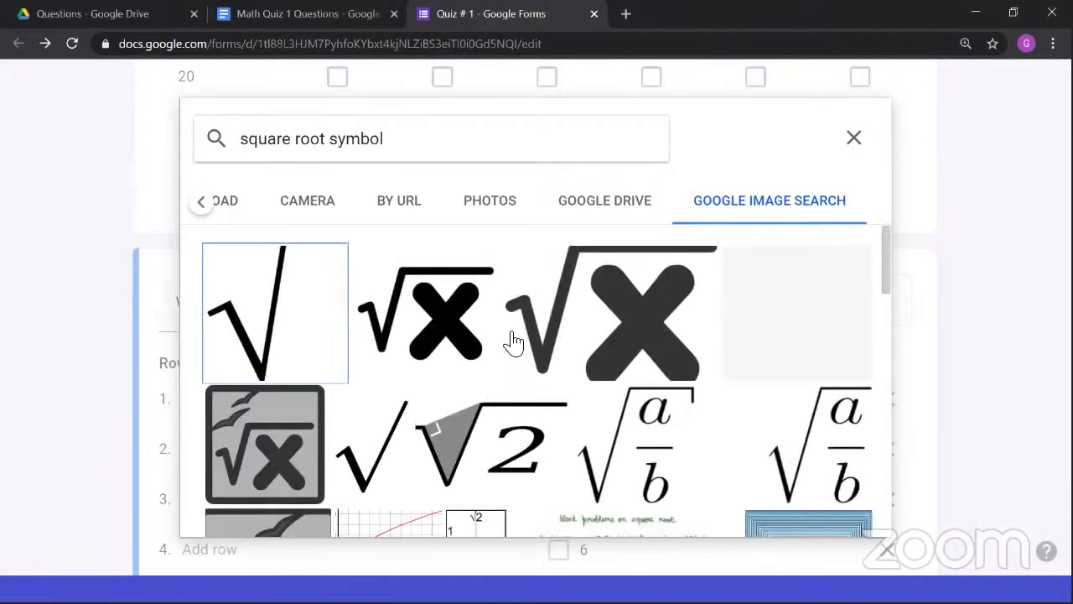
{"action": "left_click", "coordinate": [289, 343]}
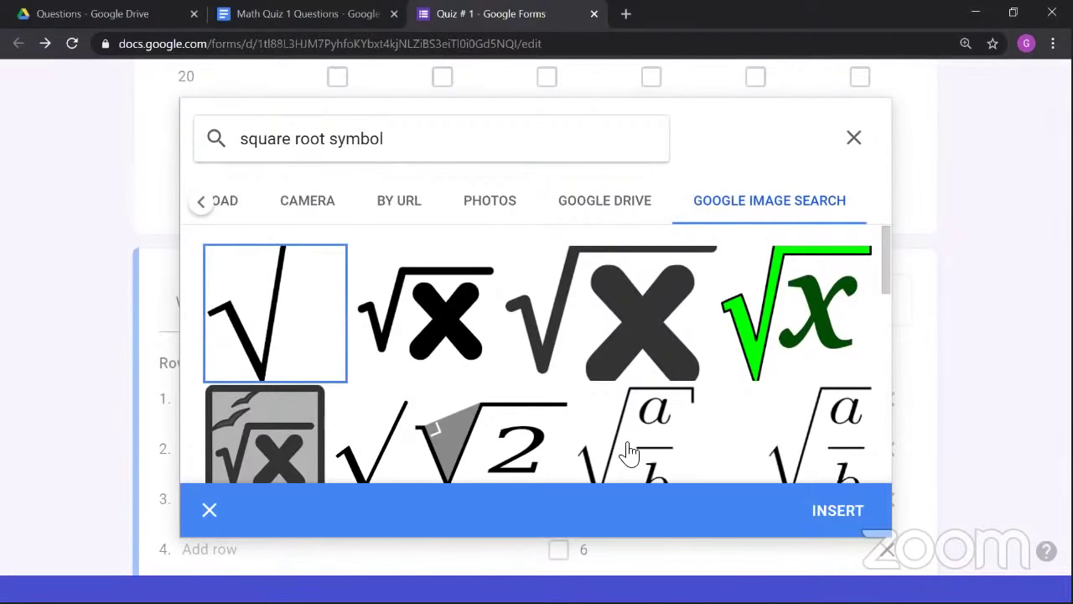
{"action": "key", "text": "Return"}
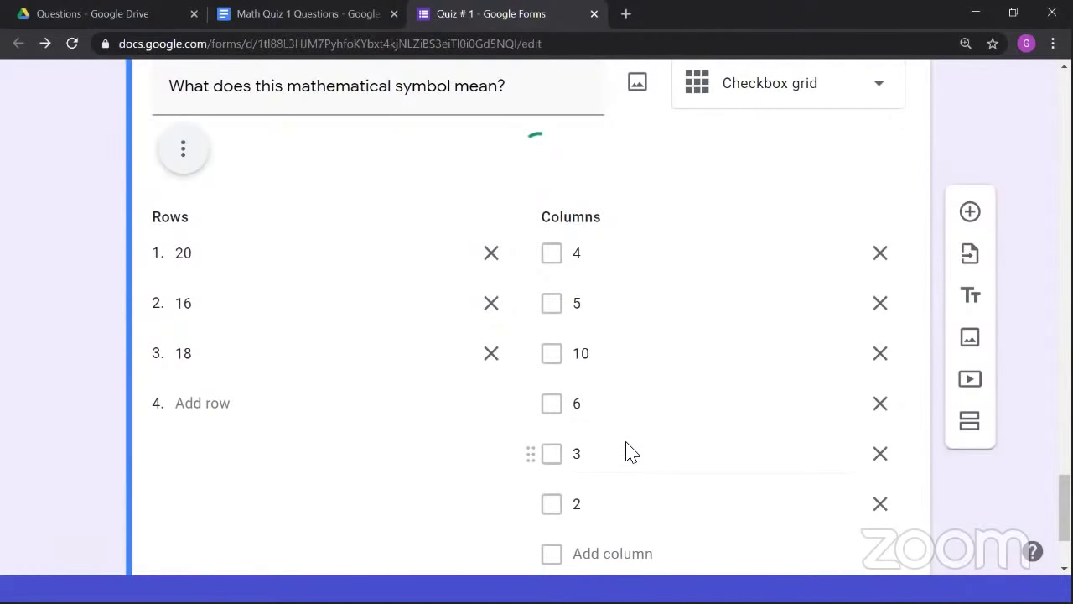
- Shrink the inserted square-root image to a small size
{"action": "scroll", "coordinate": [495, 441], "scroll_direction": "down", "scroll_amount": 3}
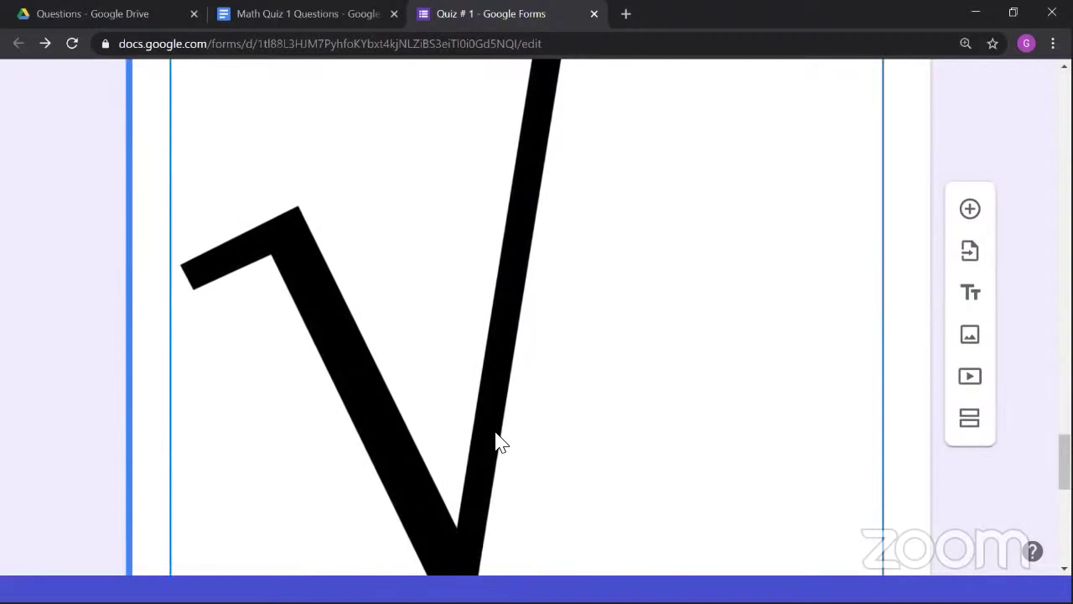
{"action": "scroll", "coordinate": [496, 441], "scroll_direction": "down", "scroll_amount": 2}
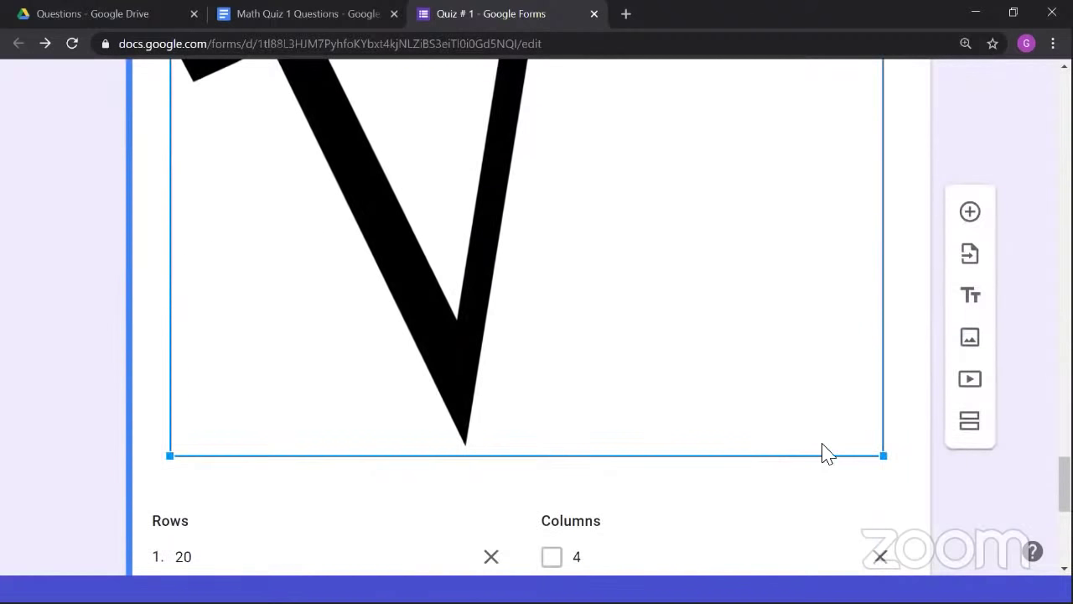
{"action": "left_click_drag", "start_coordinate": [881, 454], "coordinate": [483, 136]}
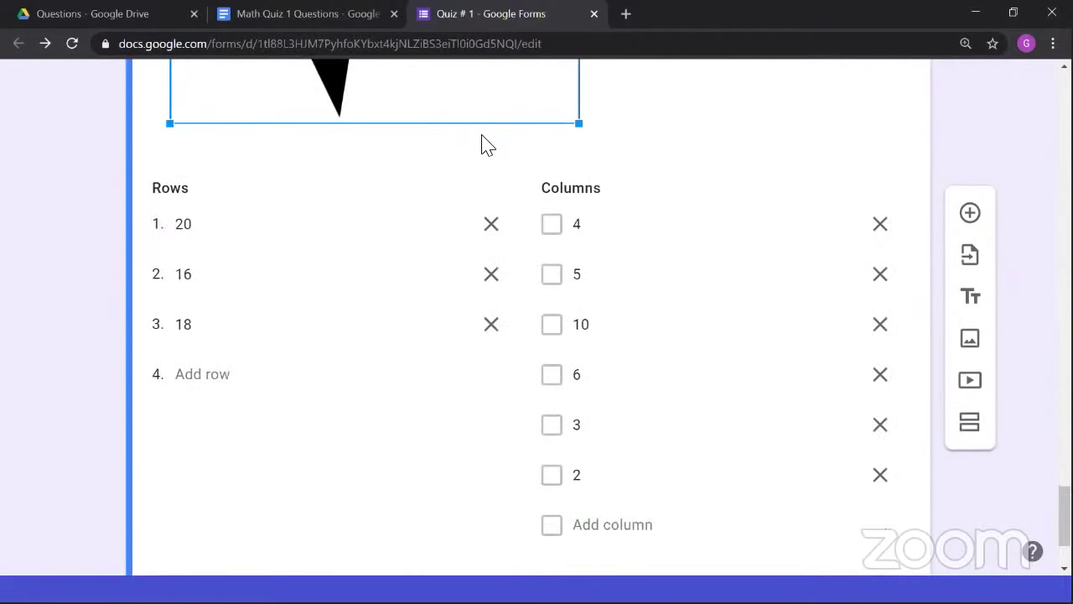
{"action": "scroll", "coordinate": [579, 307], "scroll_direction": "up", "scroll_amount": 2}
{"action": "left_click_drag", "start_coordinate": [579, 336], "coordinate": [353, 164]}
{"action": "scroll", "coordinate": [402, 384], "scroll_direction": "up", "scroll_amount": 3}
{"action": "left_click_drag", "start_coordinate": [404, 389], "coordinate": [373, 355]}
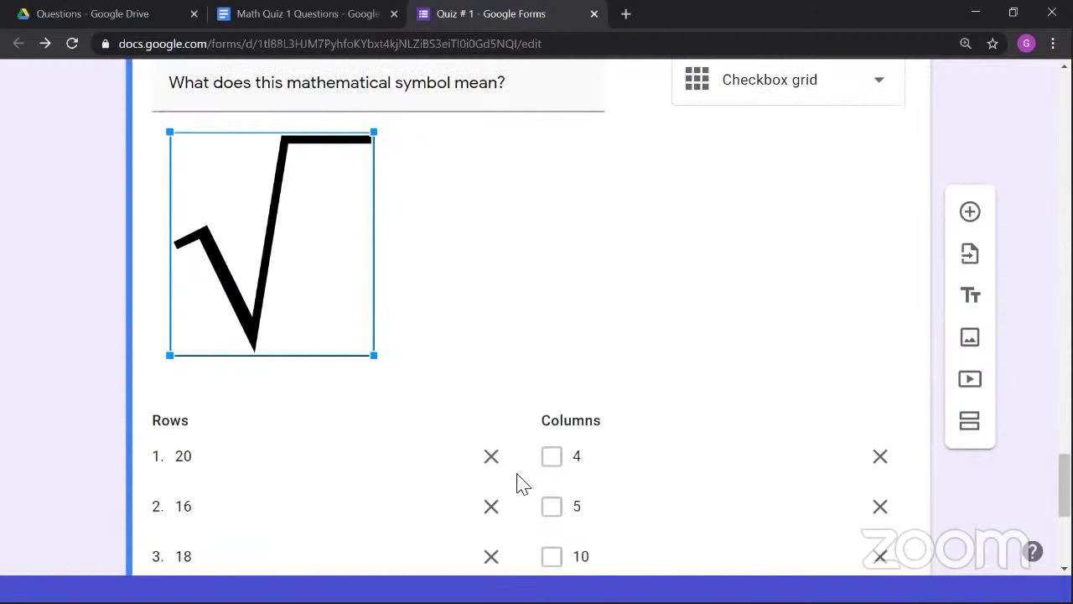
{"action": "left_click", "coordinate": [758, 99]}
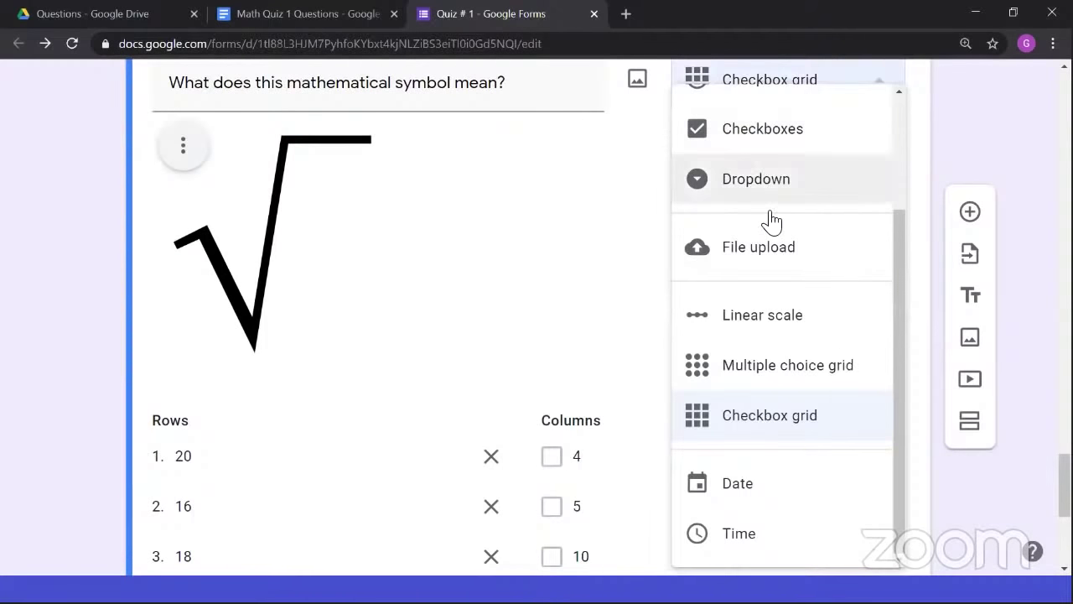
- Switch the question to multiple choice and delete the leftover number options
{"action": "scroll", "coordinate": [772, 223], "scroll_direction": "up", "scroll_amount": 2}
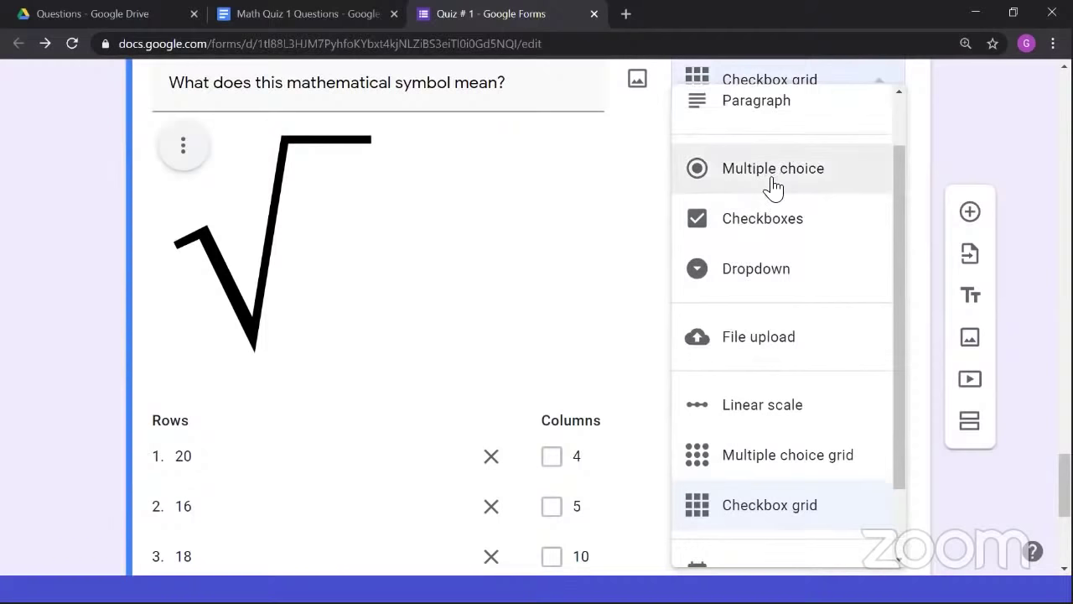
{"action": "left_click", "coordinate": [773, 169]}
{"action": "left_click", "coordinate": [888, 441]}
{"action": "left_click", "coordinate": [888, 441]}
{"action": "left_click", "coordinate": [888, 441]}
{"action": "left_click", "coordinate": [889, 441]}
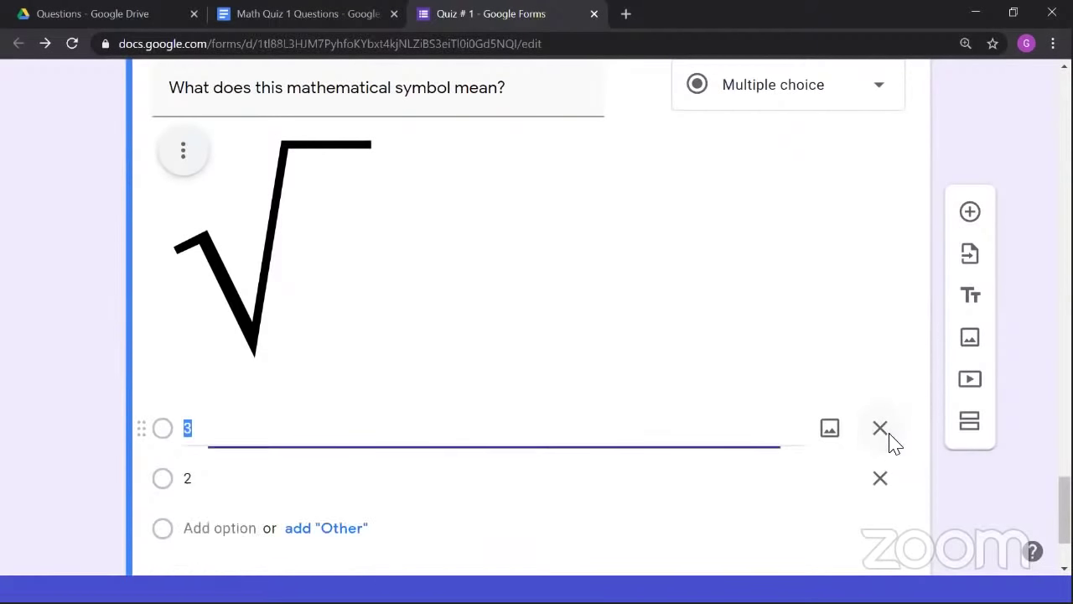
{"action": "left_click", "coordinate": [889, 441]}
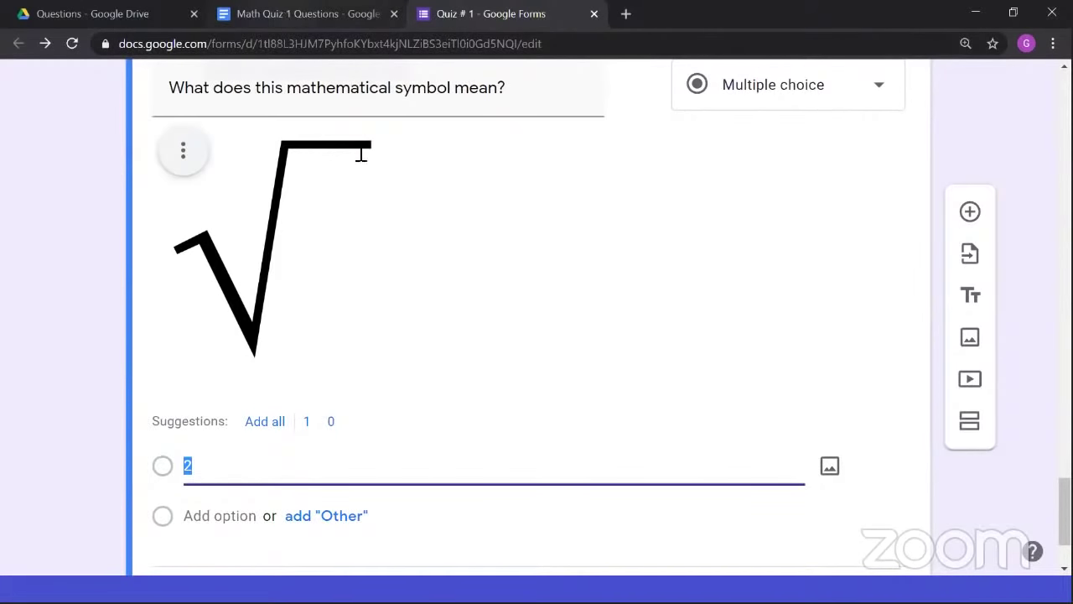
- Enter the answer options Summation, Square root, Division and Caret
{"action": "left_click", "coordinate": [285, 14]}
{"action": "left_click", "coordinate": [522, 18]}
{"action": "type", "text": "S"}
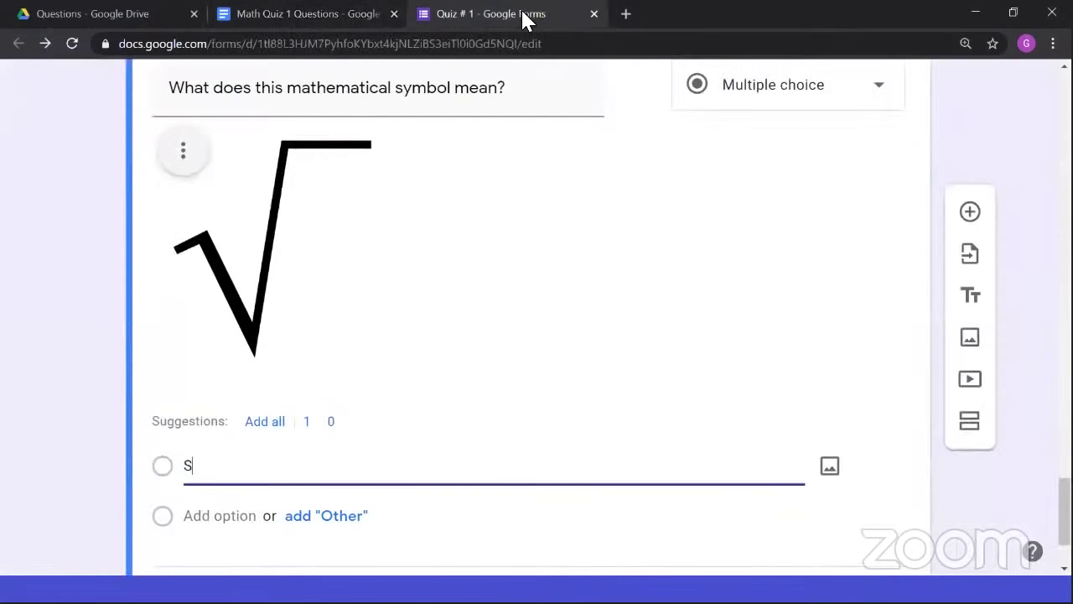
{"action": "type", "text": "ummation"}
{"action": "key", "text": "Return"}
{"action": "type", "text": "S"}
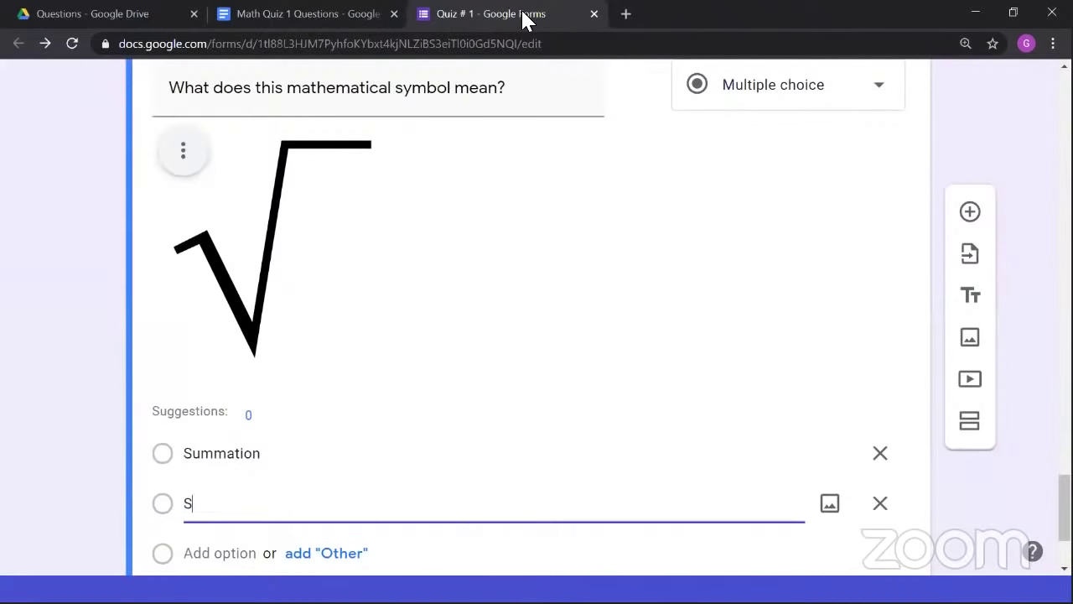
{"action": "type", "text": "quare root"}
{"action": "key", "text": "Return"}
{"action": "type", "text": "Division"}
{"action": "key", "text": "Return"}
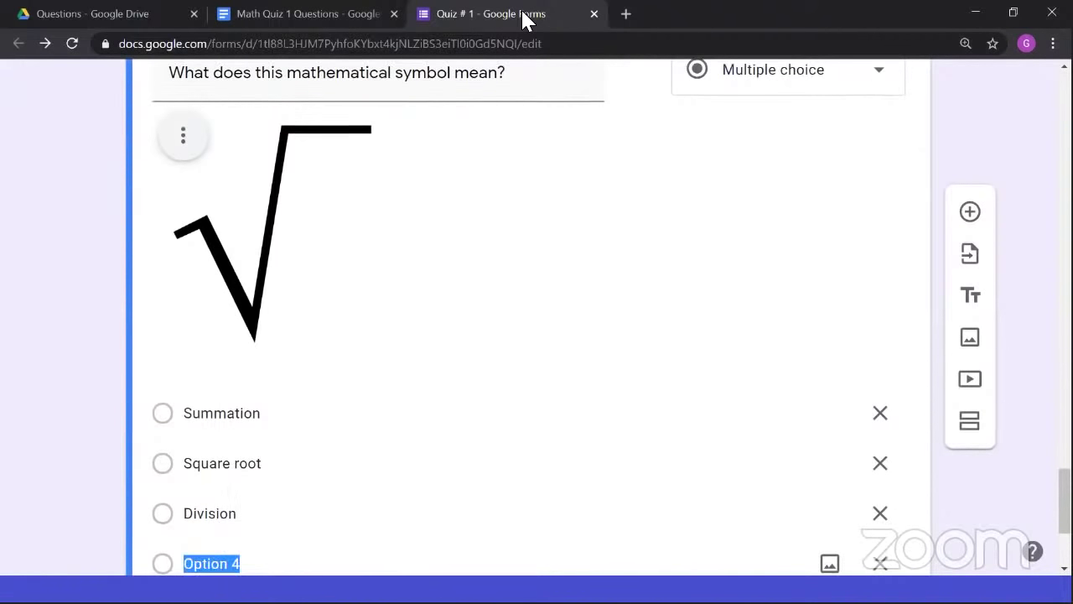
{"action": "type", "text": "Caret"}
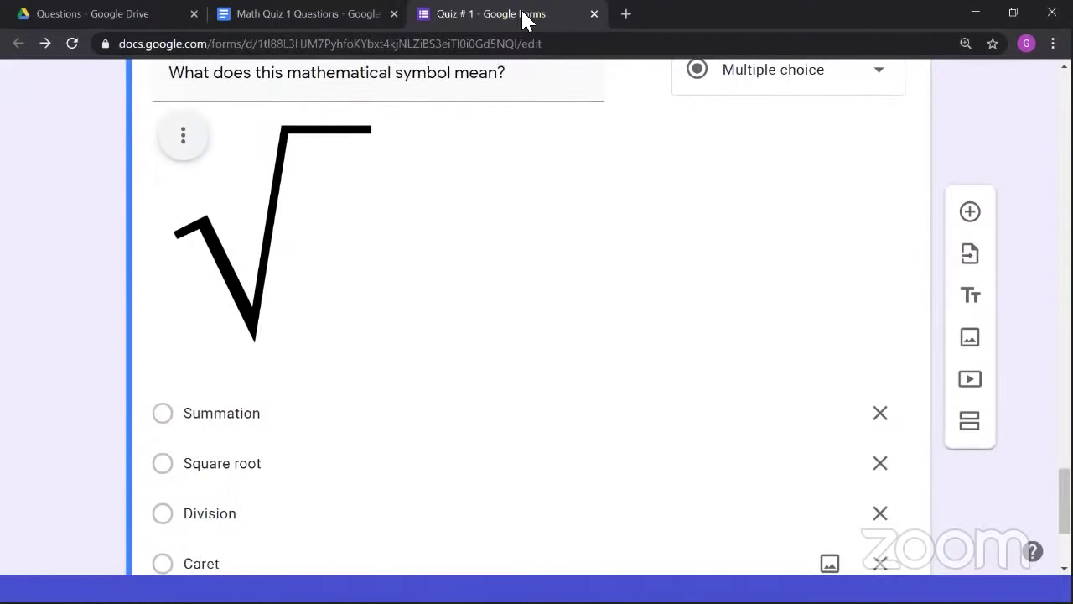
- Key Square root as the correct answer, then duplicate the question
{"action": "scroll", "coordinate": [85, 339], "scroll_direction": "down", "scroll_amount": 2}
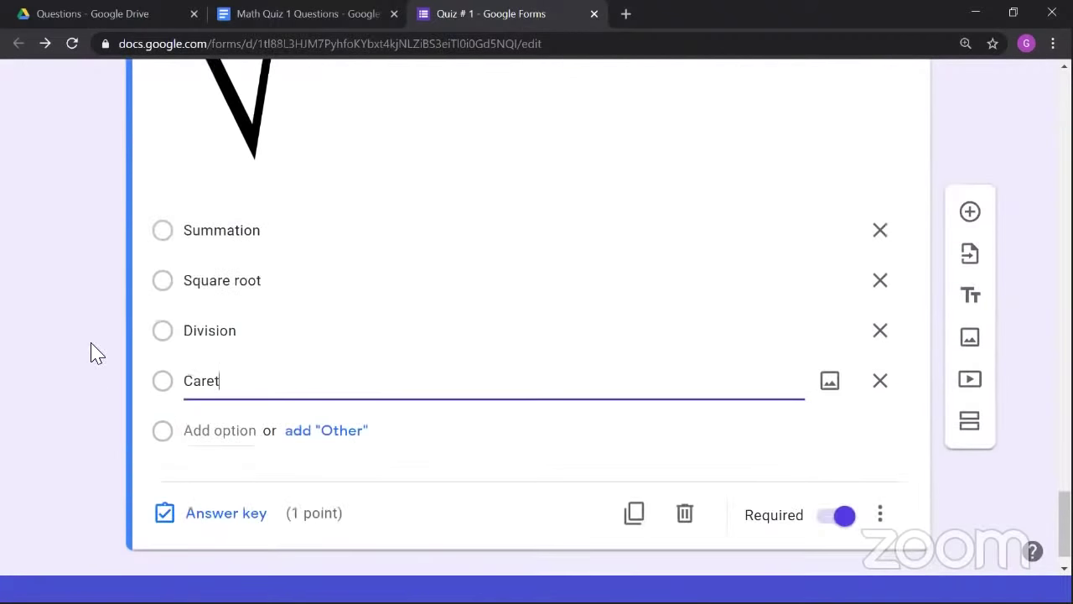
{"action": "left_click", "coordinate": [208, 520]}
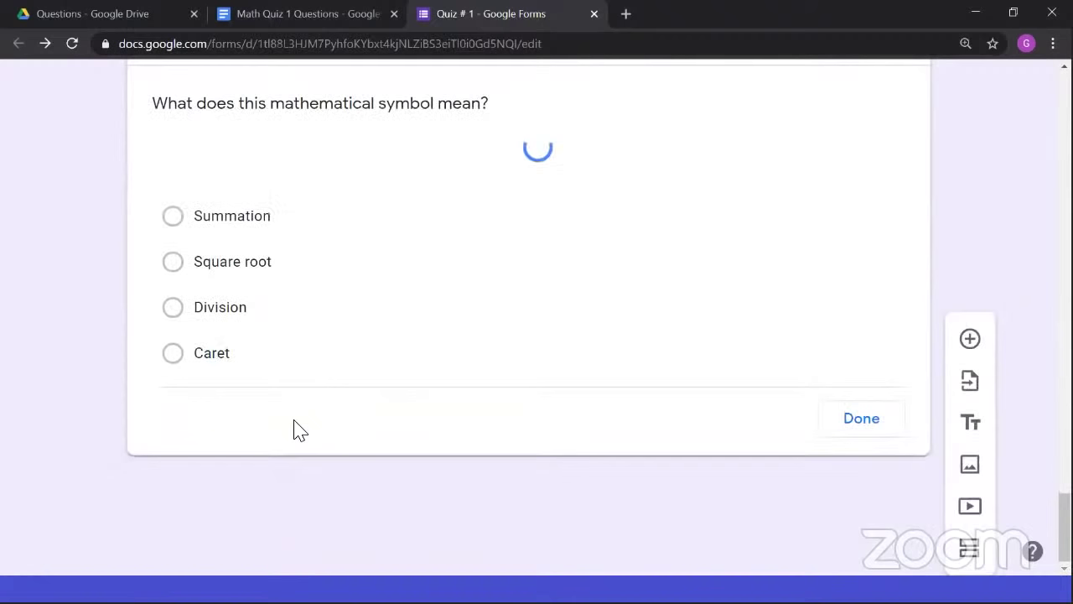
{"action": "scroll", "coordinate": [453, 200], "scroll_direction": "down", "scroll_amount": 3}
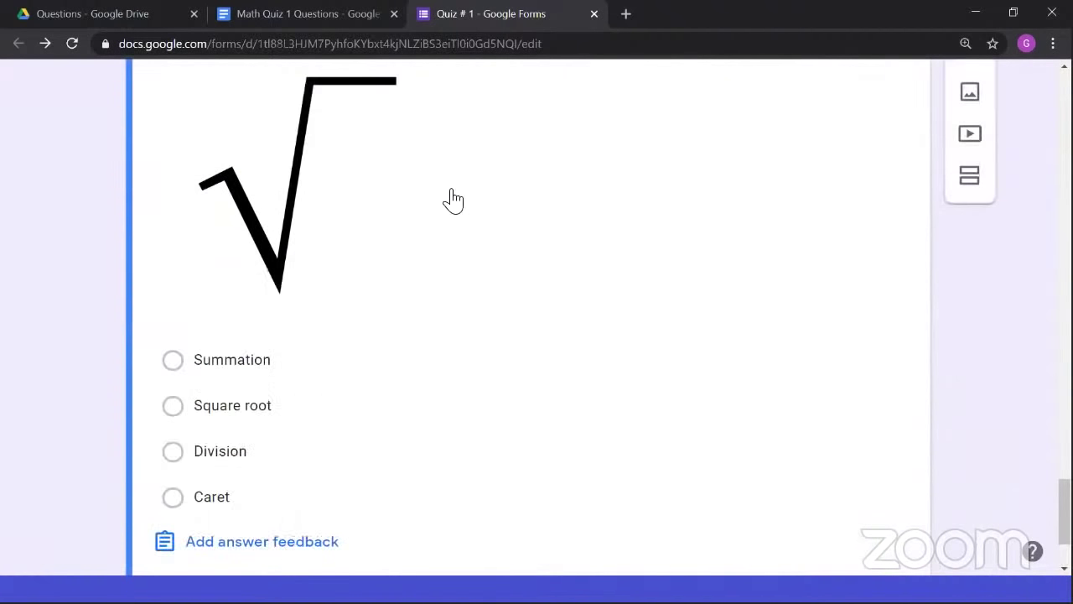
{"action": "scroll", "coordinate": [453, 200], "scroll_direction": "down", "scroll_amount": 2}
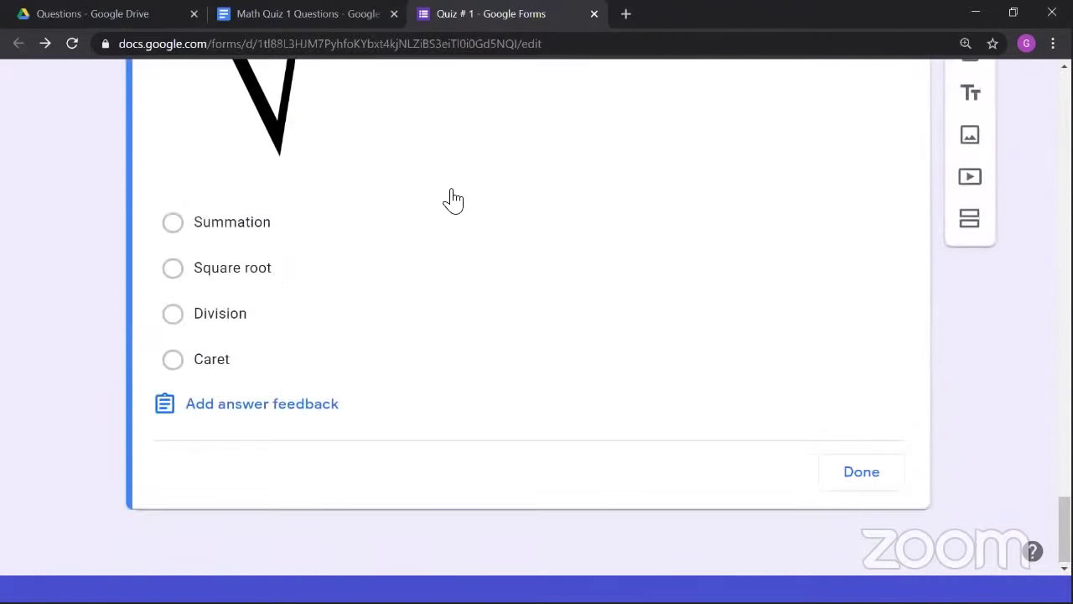
{"action": "left_click", "coordinate": [885, 485]}
{"action": "left_click", "coordinate": [879, 474]}
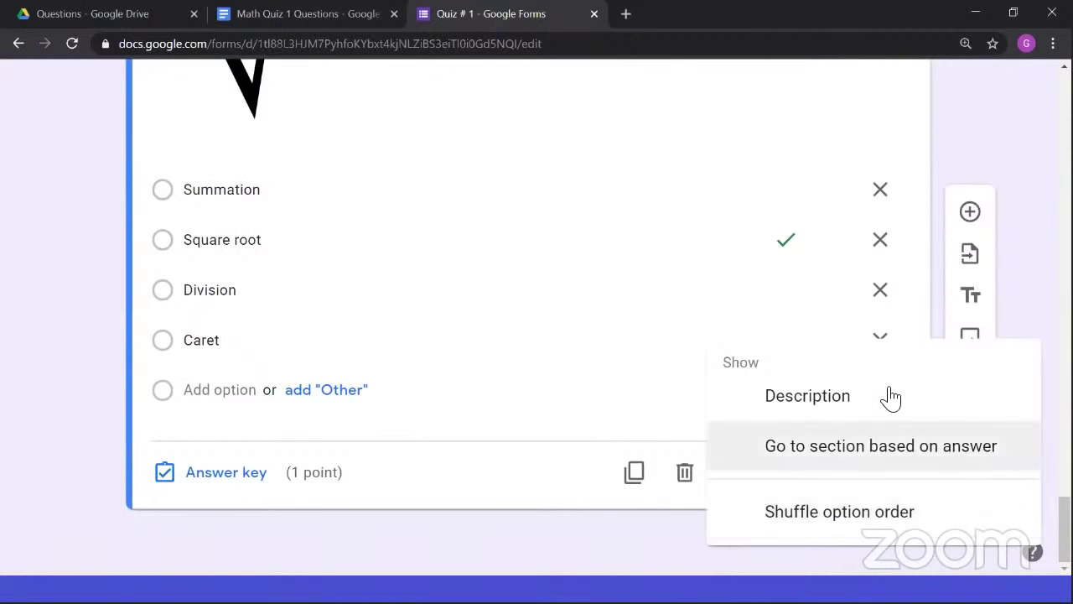
{"action": "left_click", "coordinate": [836, 516]}
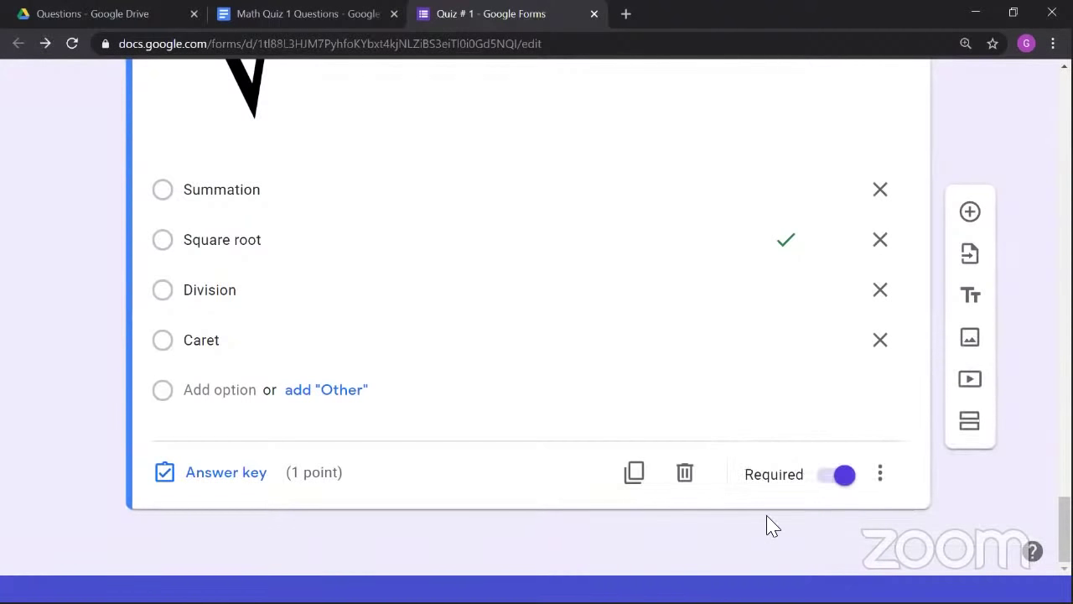
{"action": "left_click", "coordinate": [634, 472]}
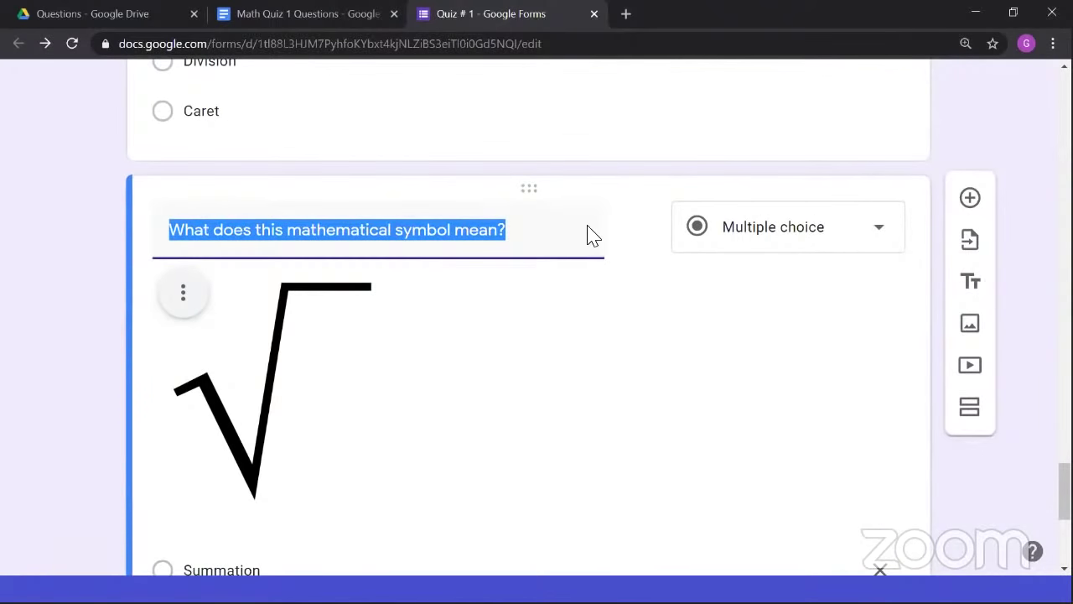
- Copy question 11 from the Doc and paste it as the duplicate's title
{"action": "key", "text": "ctrl+shift+Tab"}
{"action": "scroll", "coordinate": [453, 243], "scroll_direction": "down", "scroll_amount": 2}
{"action": "left_click_drag", "start_coordinate": [587, 225], "coordinate": [307, 235]}
{"action": "key", "text": "ctrl+c"}
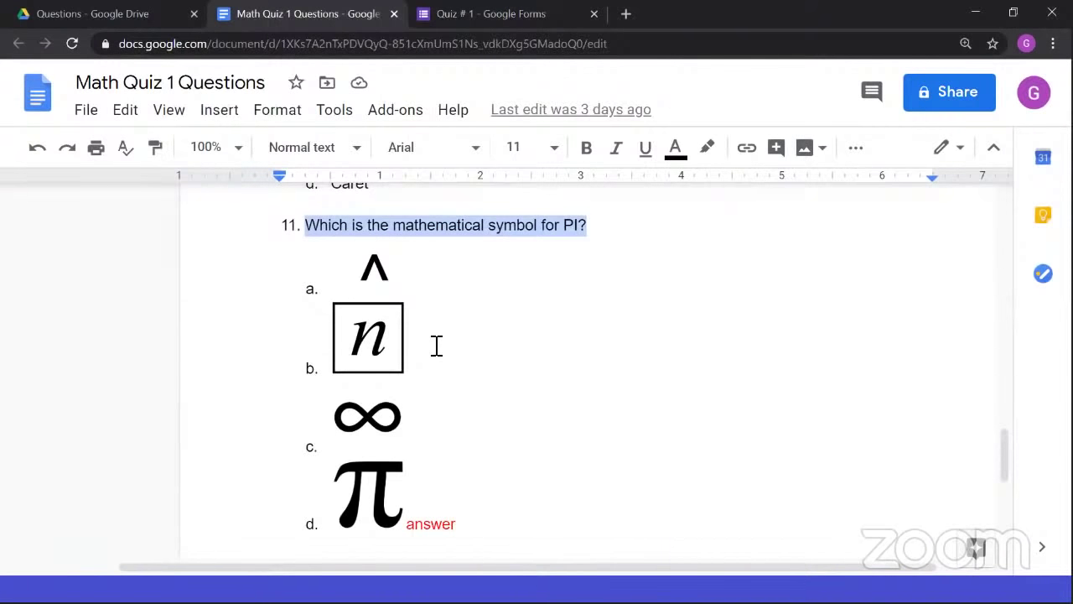
{"action": "left_click", "coordinate": [453, 15]}
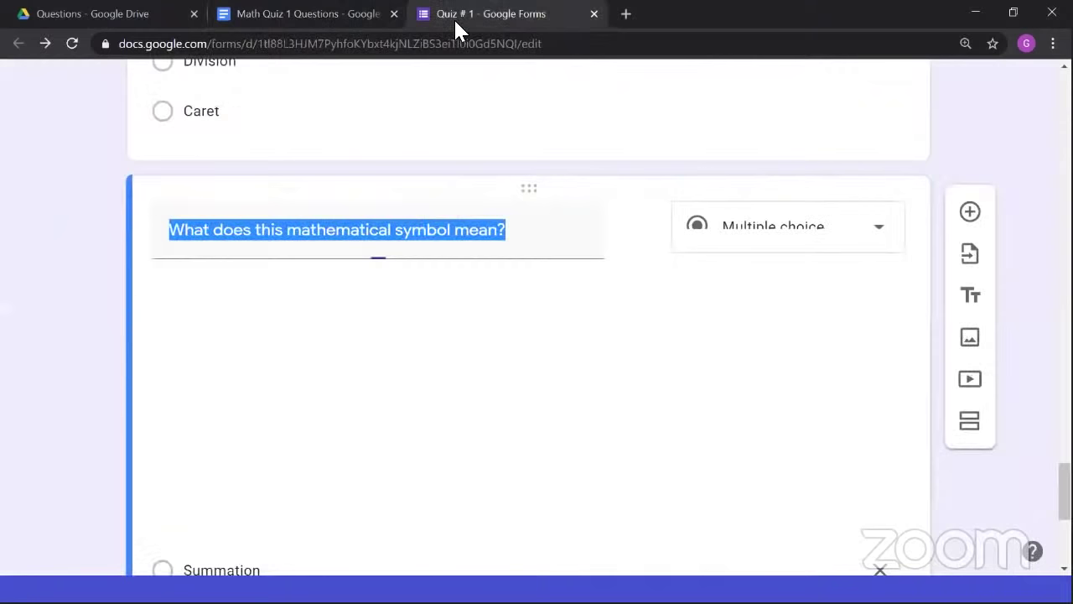
{"action": "key", "text": "ctrl+v"}
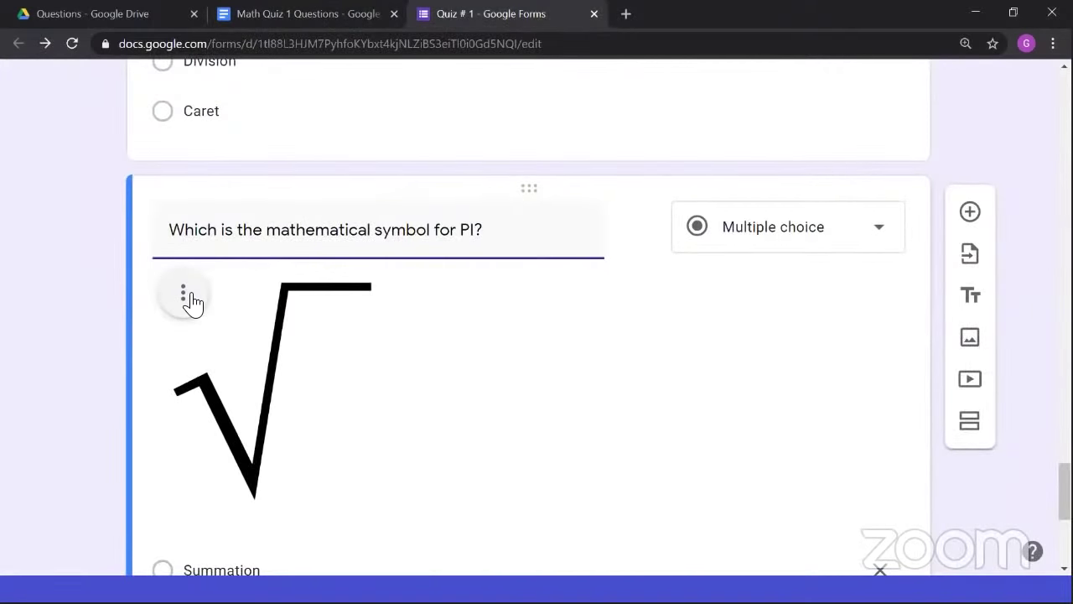
{"action": "left_click", "coordinate": [183, 294]}
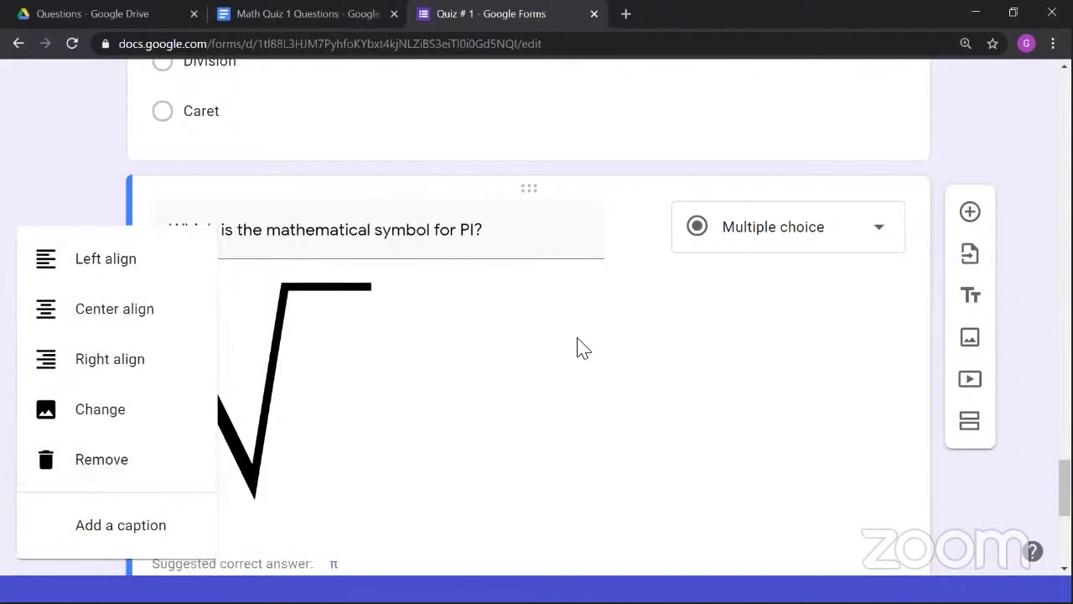
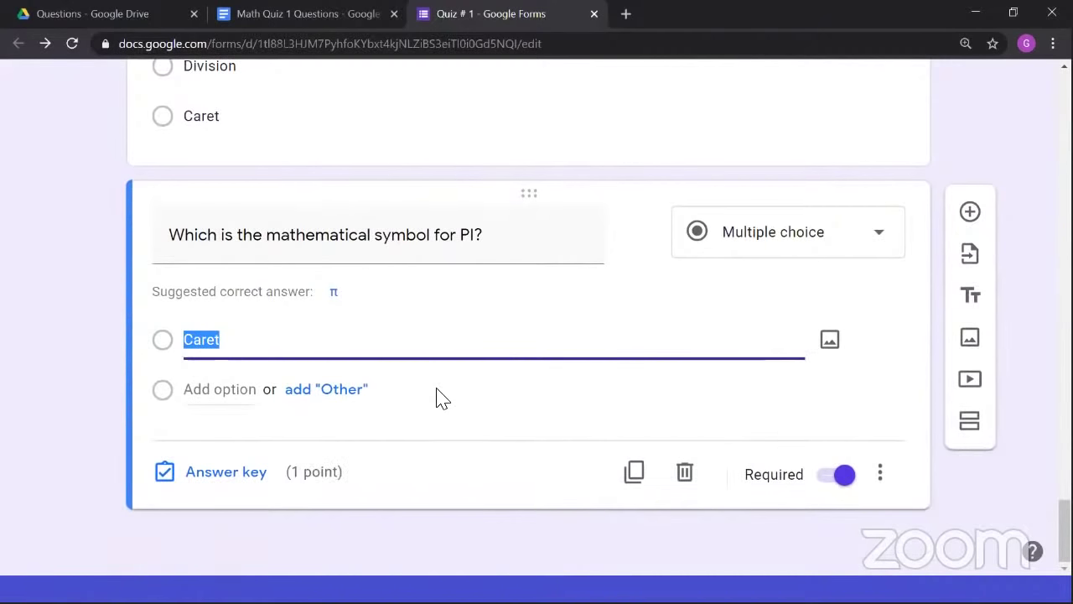
- Replace the PI question's first answer choice 'Caret' with 'Option 1'
{"action": "type", "text": "Option 1"}
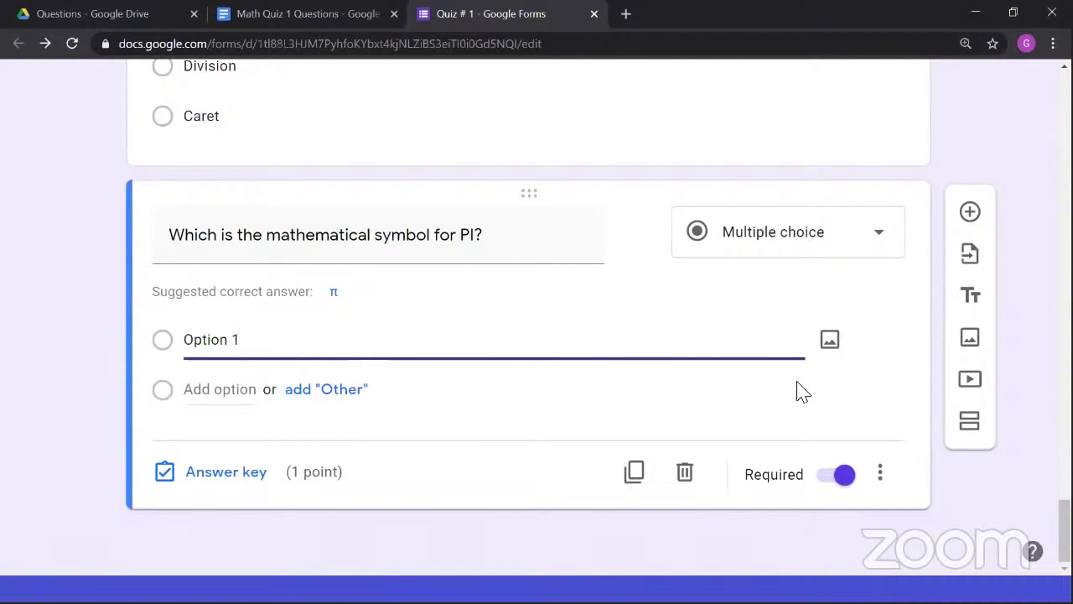
- Insert caret.png from Drive's Webinar > Images folder on Option 1 and add the remaining choices
{"action": "left_click", "coordinate": [830, 340]}
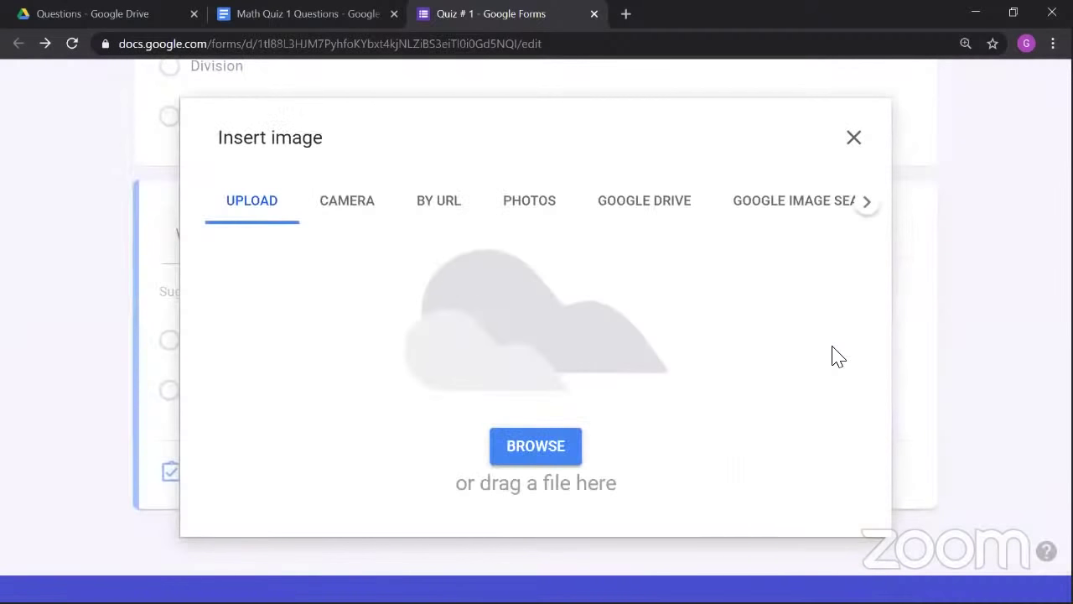
{"action": "left_click", "coordinate": [652, 217]}
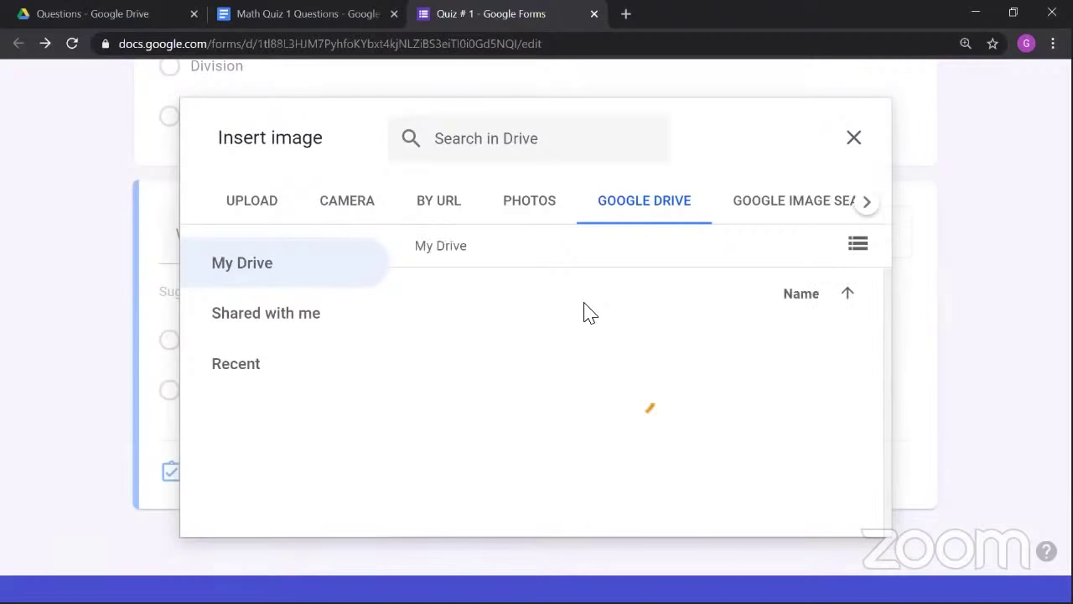
{"action": "double_click", "coordinate": [520, 342]}
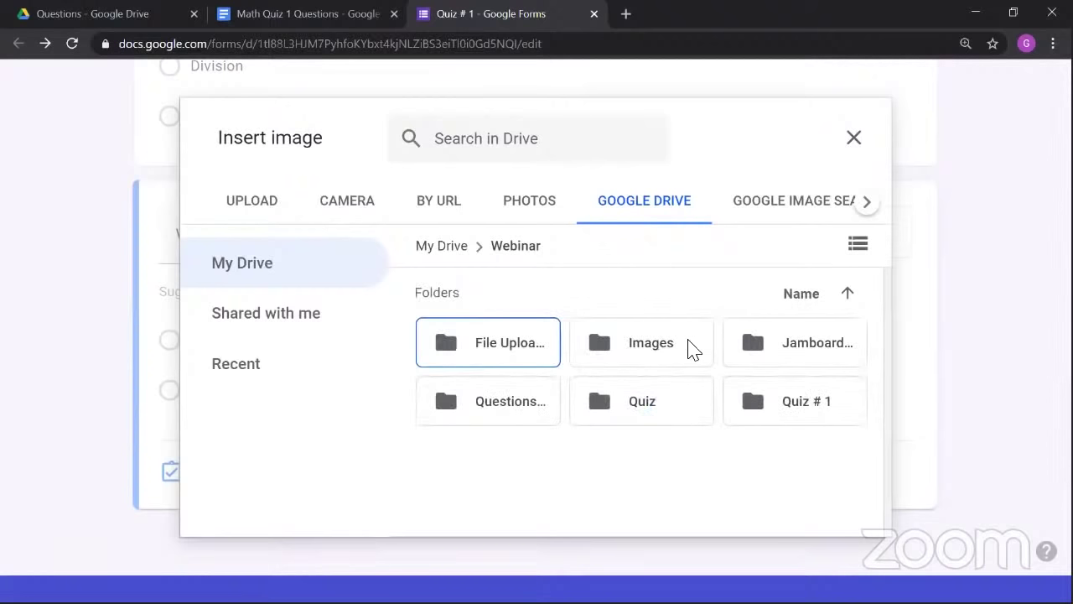
{"action": "double_click", "coordinate": [693, 349]}
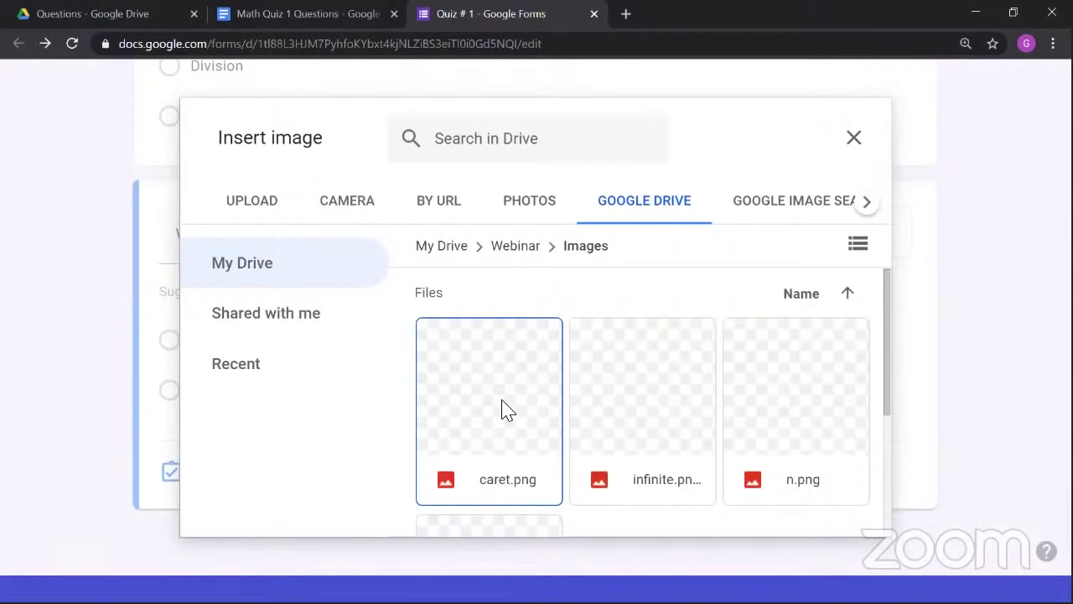
{"action": "double_click", "coordinate": [778, 419]}
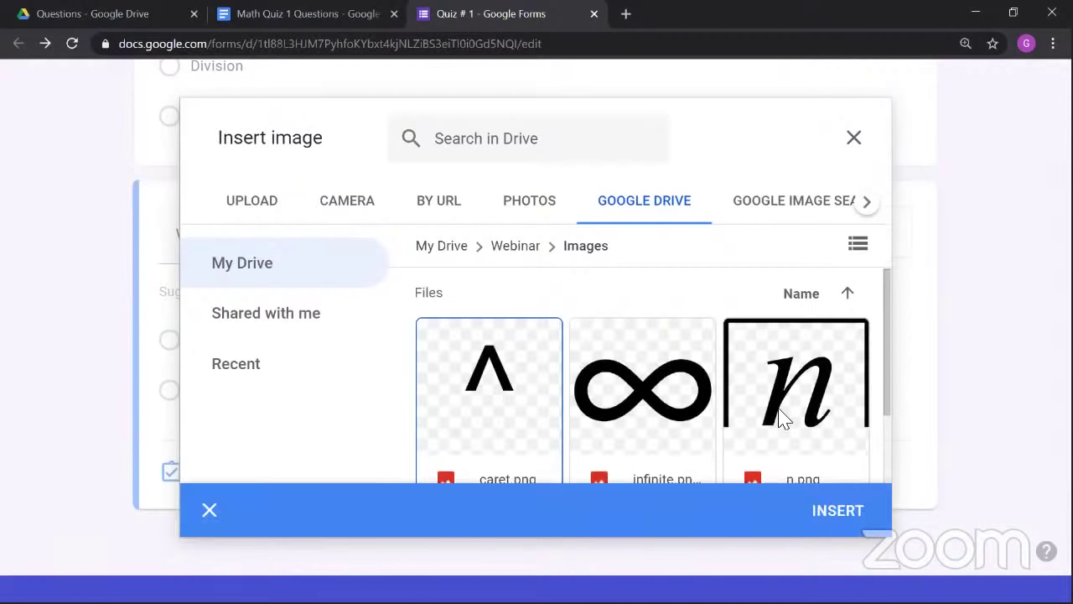
{"action": "left_click", "coordinate": [266, 395]}
{"action": "key", "text": "Return"}
{"action": "key", "text": "Return"}
{"action": "left_click", "coordinate": [211, 339]}
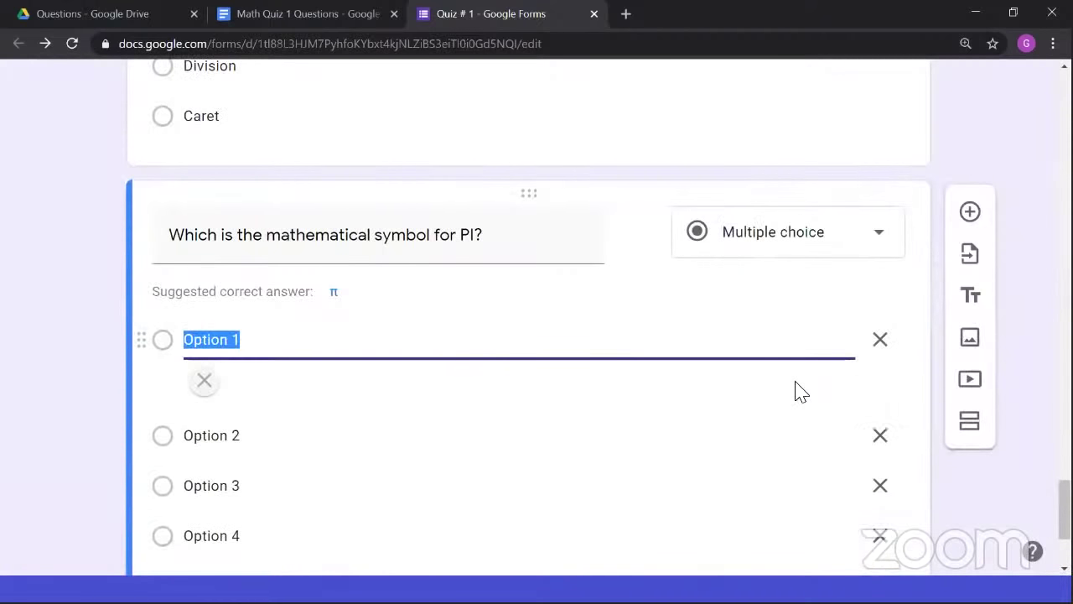
{"action": "scroll", "coordinate": [797, 390], "scroll_direction": "down", "scroll_amount": 3}
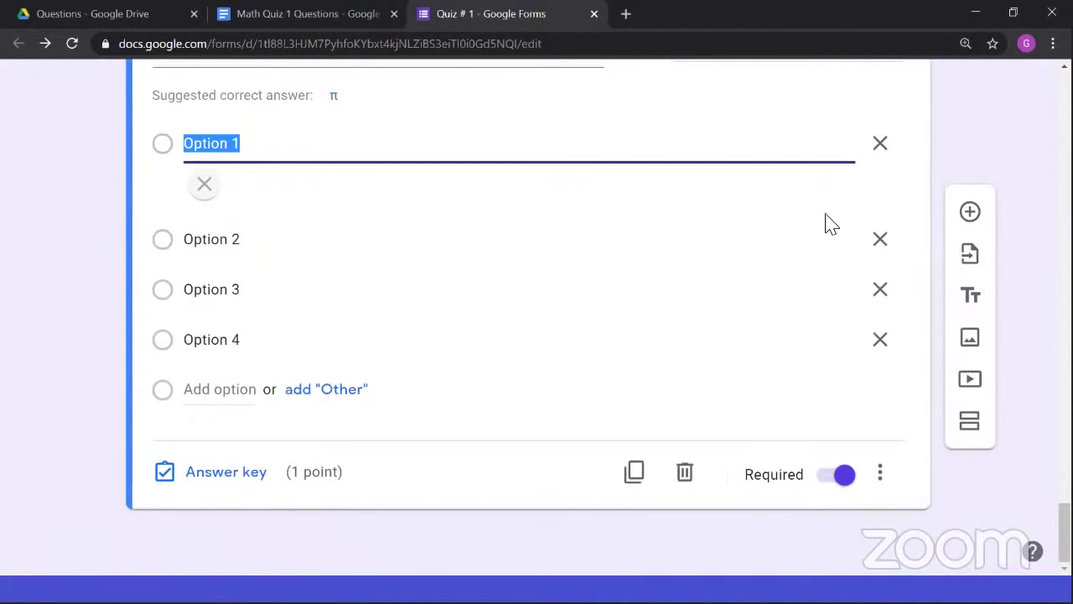
- Insert infinite.png from Drive's Webinar > Images folder on Option 2
{"action": "left_click", "coordinate": [829, 243]}
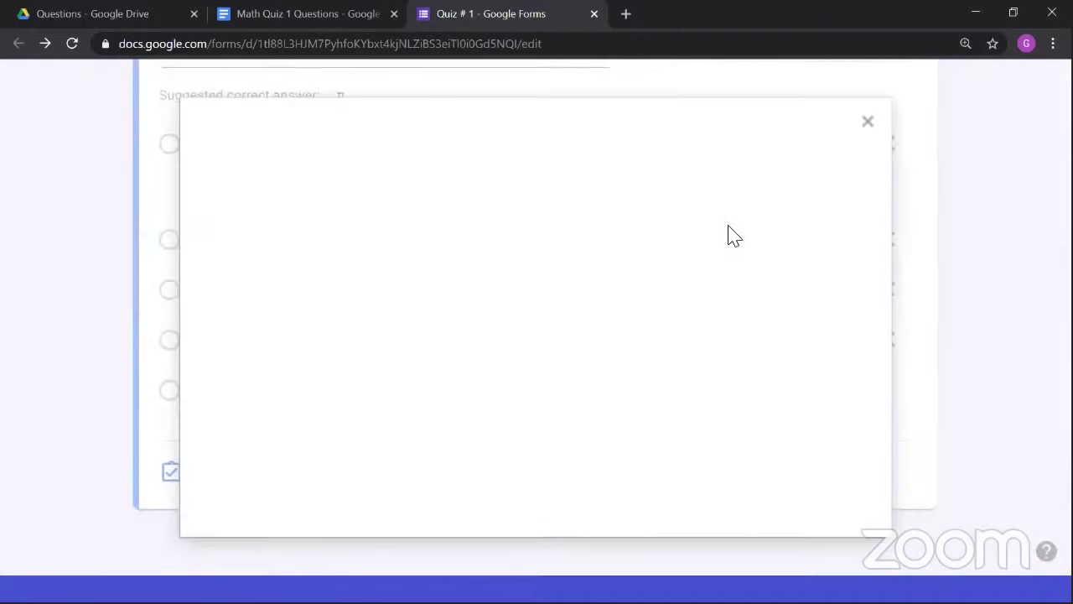
{"action": "left_click", "coordinate": [670, 216]}
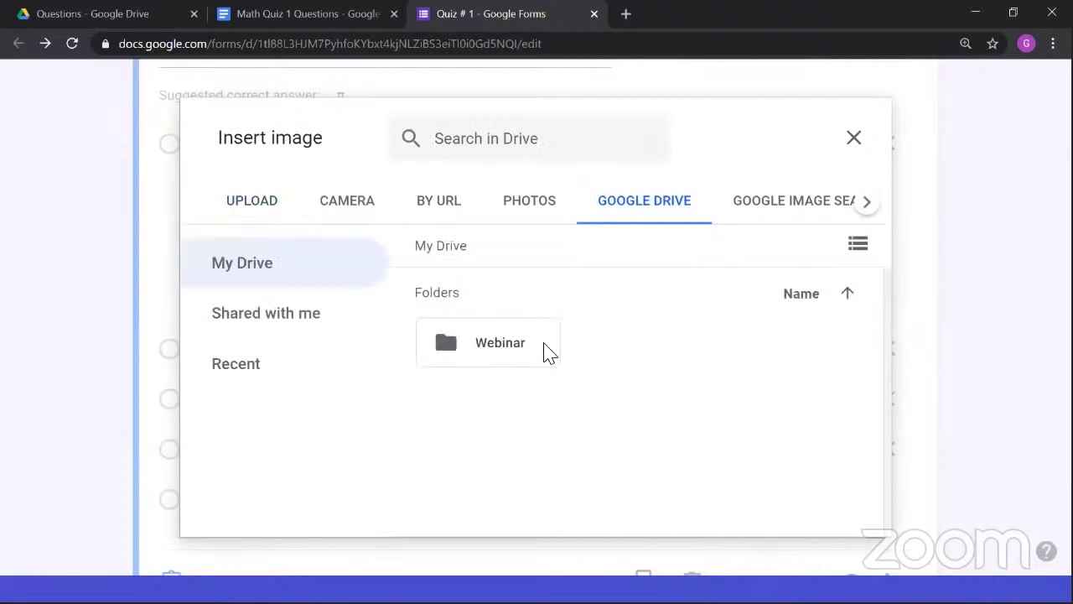
{"action": "double_click", "coordinate": [546, 352]}
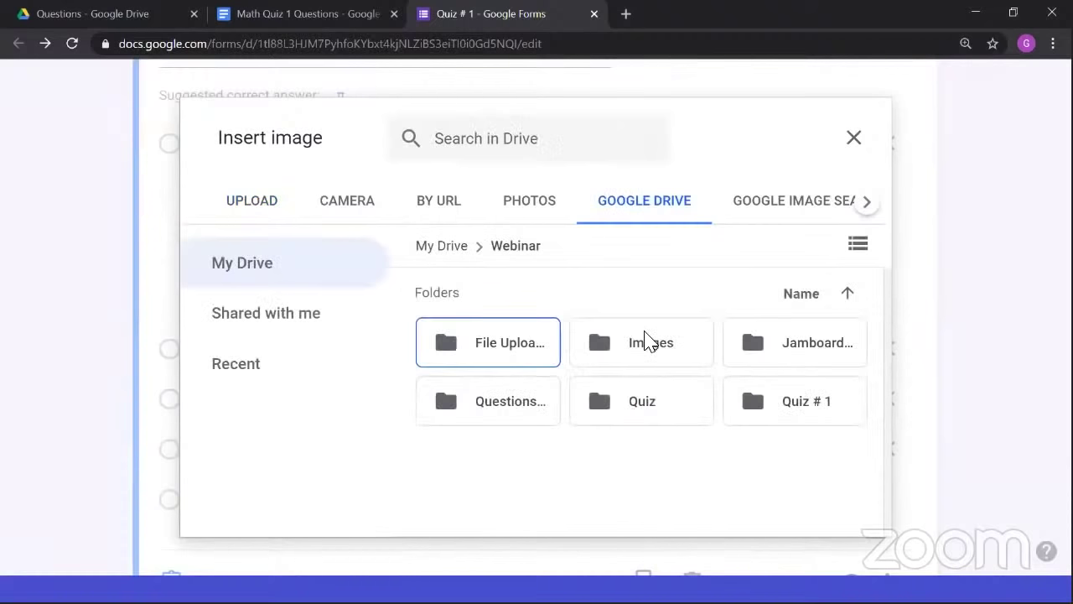
{"action": "double_click", "coordinate": [647, 343]}
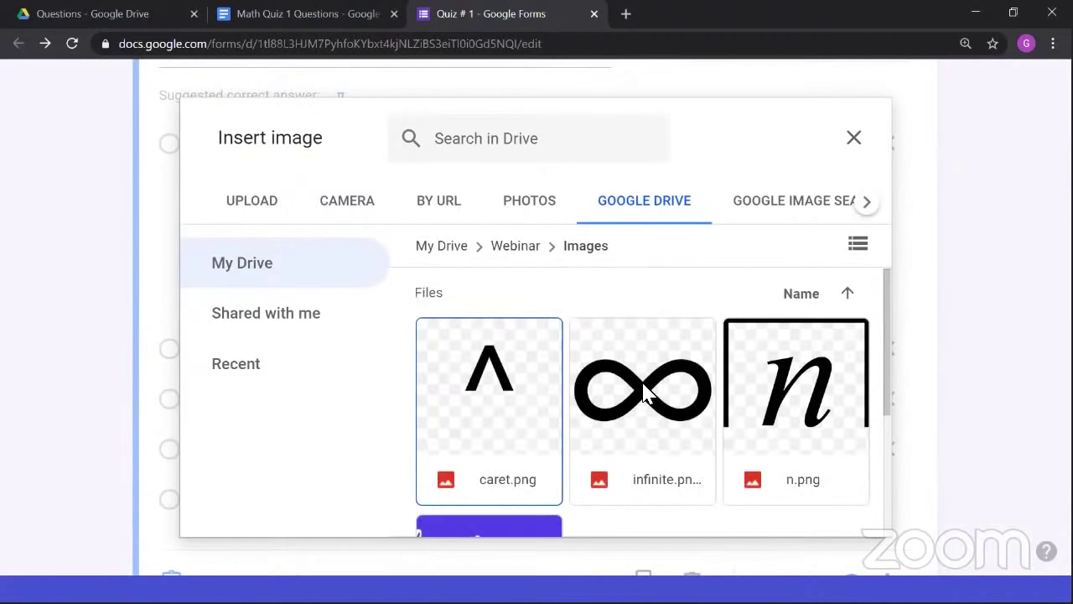
{"action": "double_click", "coordinate": [648, 393]}
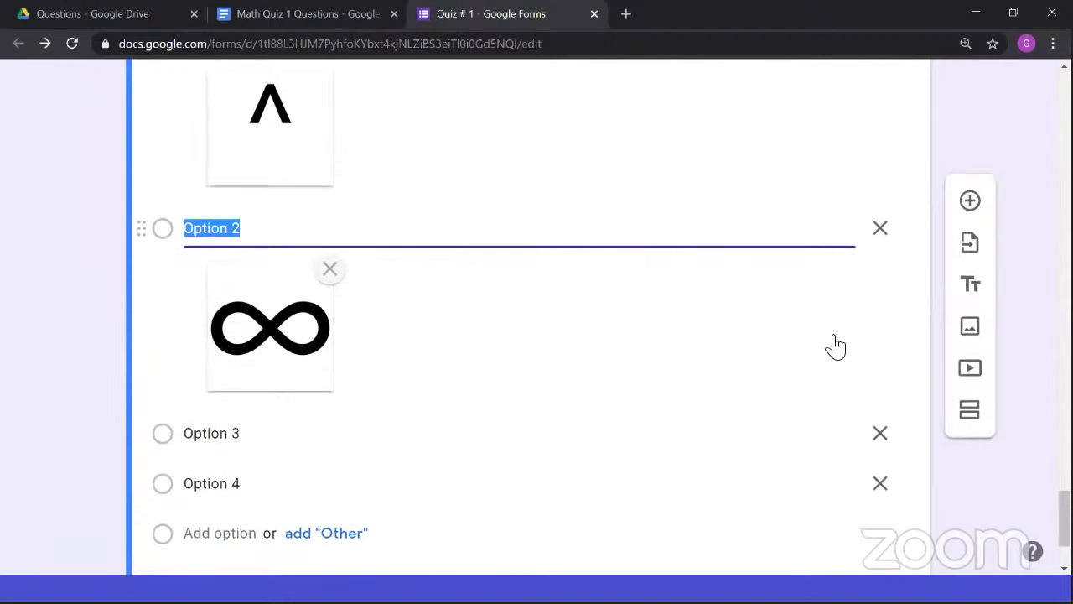
{"action": "scroll", "coordinate": [822, 359], "scroll_direction": "down", "scroll_amount": 1}
- Add the n.png image from Drive's Webinar > Images folder to Option 3
{"action": "left_click", "coordinate": [836, 345]}
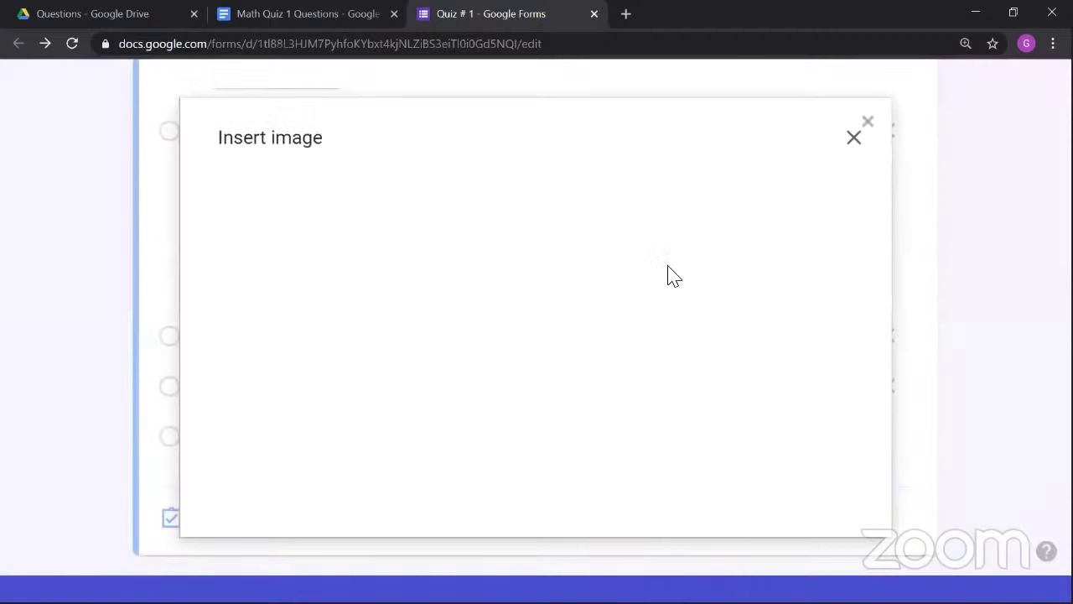
{"action": "left_click", "coordinate": [639, 204]}
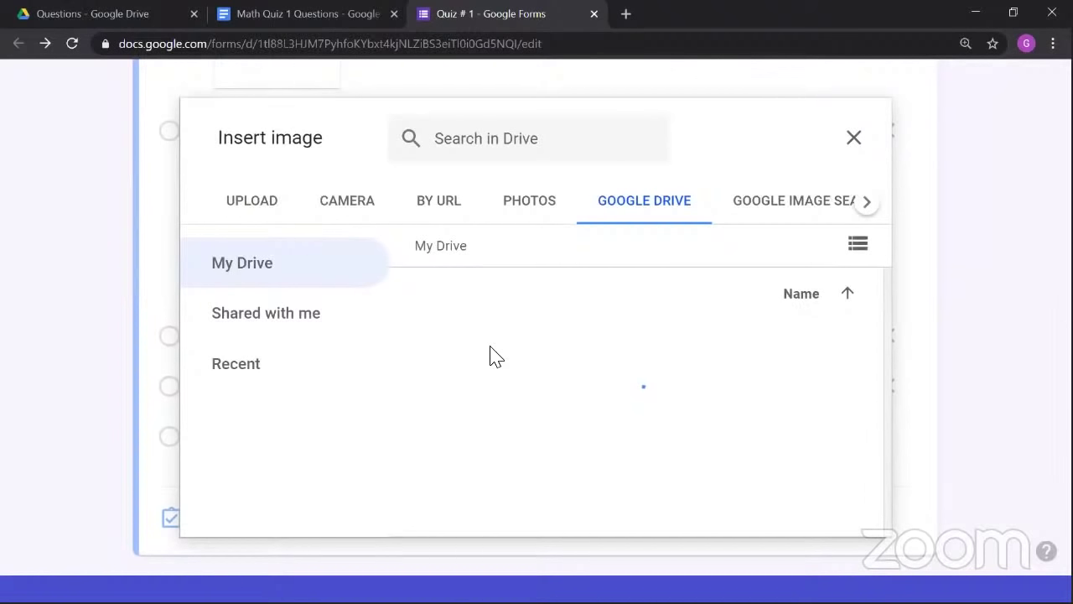
{"action": "double_click", "coordinate": [532, 355]}
{"action": "double_click", "coordinate": [531, 355]}
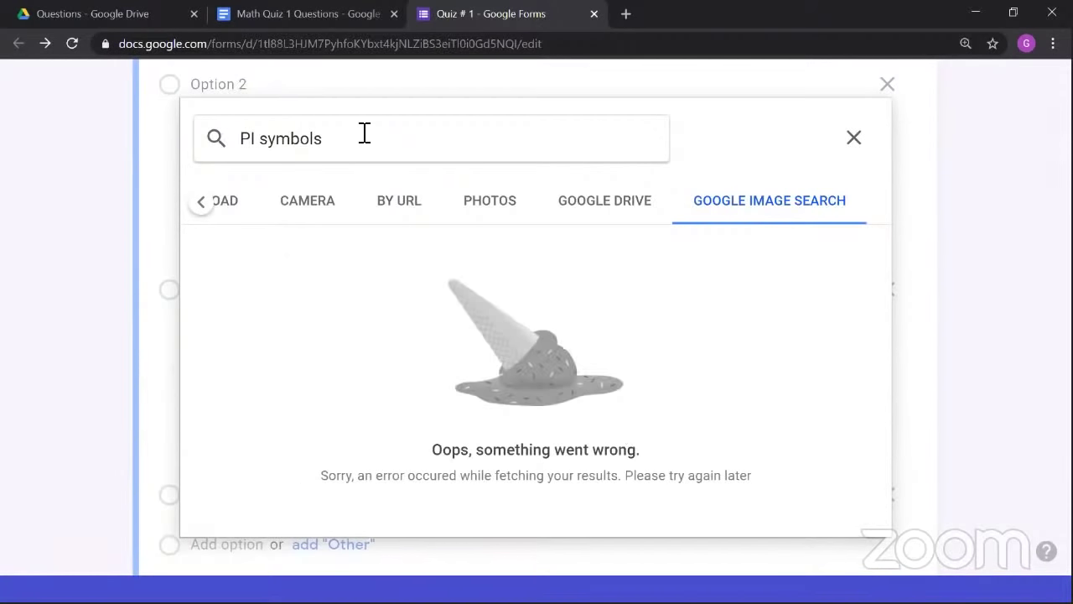
- Add the first 'PI symbols' image search result to Option 4
{"action": "key", "text": "Return"}
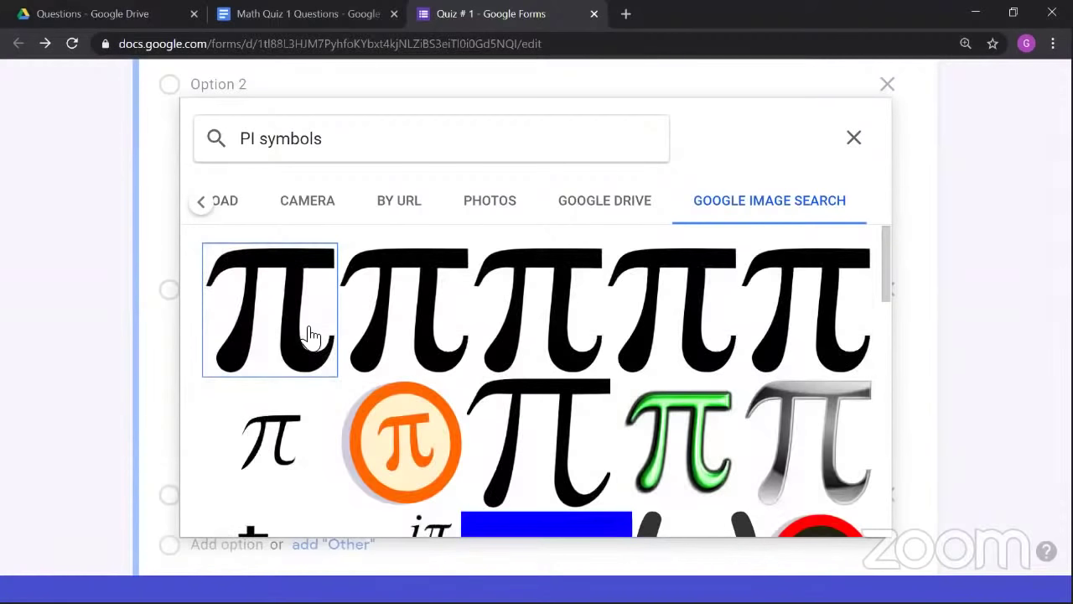
{"action": "left_click", "coordinate": [311, 335]}
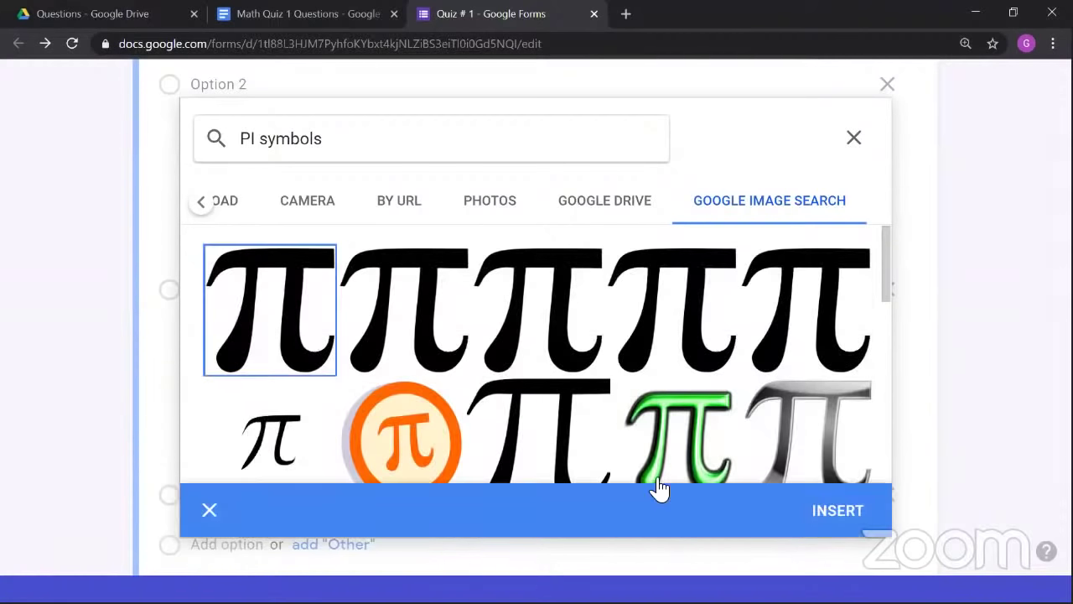
{"action": "left_click", "coordinate": [838, 510]}
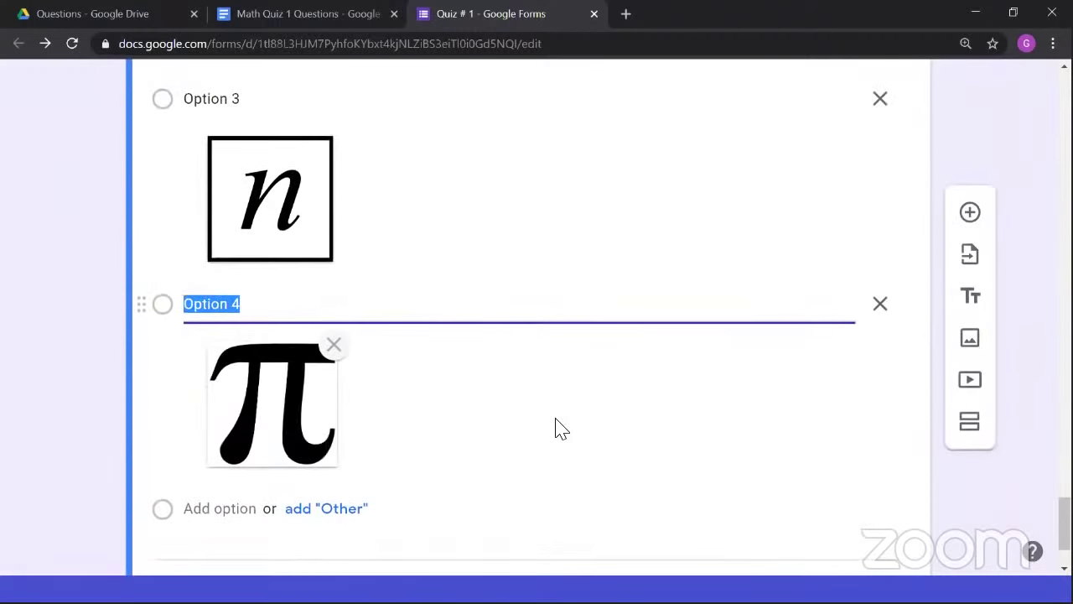
- In the answer key, mark Option 4 (the π image) as correct, worth 1 point
{"action": "scroll", "coordinate": [560, 427], "scroll_direction": "up", "scroll_amount": 7}
{"action": "scroll", "coordinate": [561, 427], "scroll_direction": "down", "scroll_amount": 8}
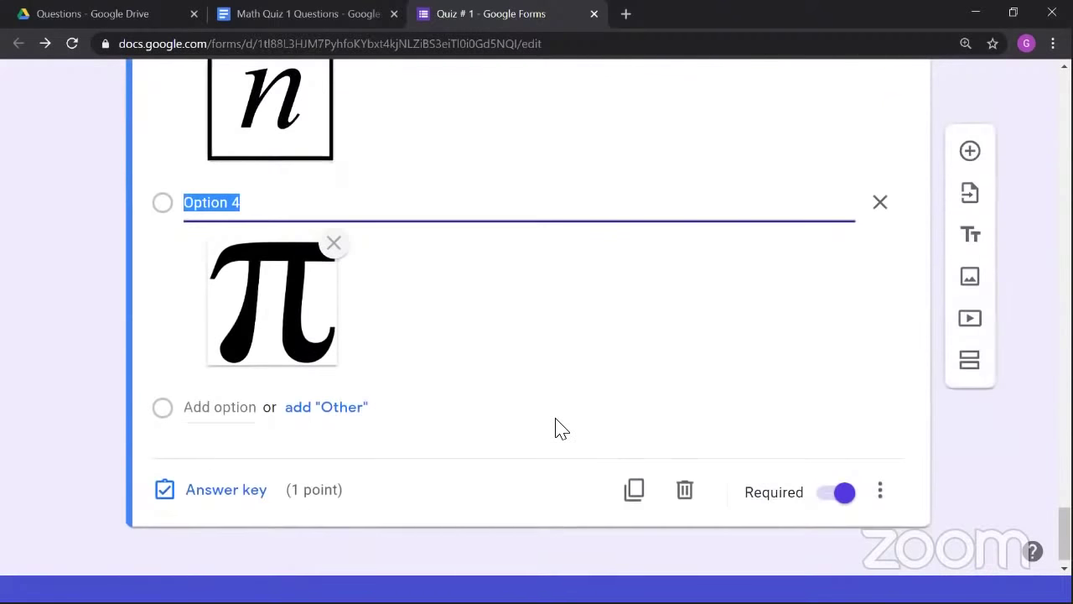
{"action": "scroll", "coordinate": [561, 427], "scroll_direction": "up", "scroll_amount": 5}
{"action": "scroll", "coordinate": [561, 427], "scroll_direction": "up", "scroll_amount": 2}
{"action": "scroll", "coordinate": [553, 427], "scroll_direction": "down", "scroll_amount": 7}
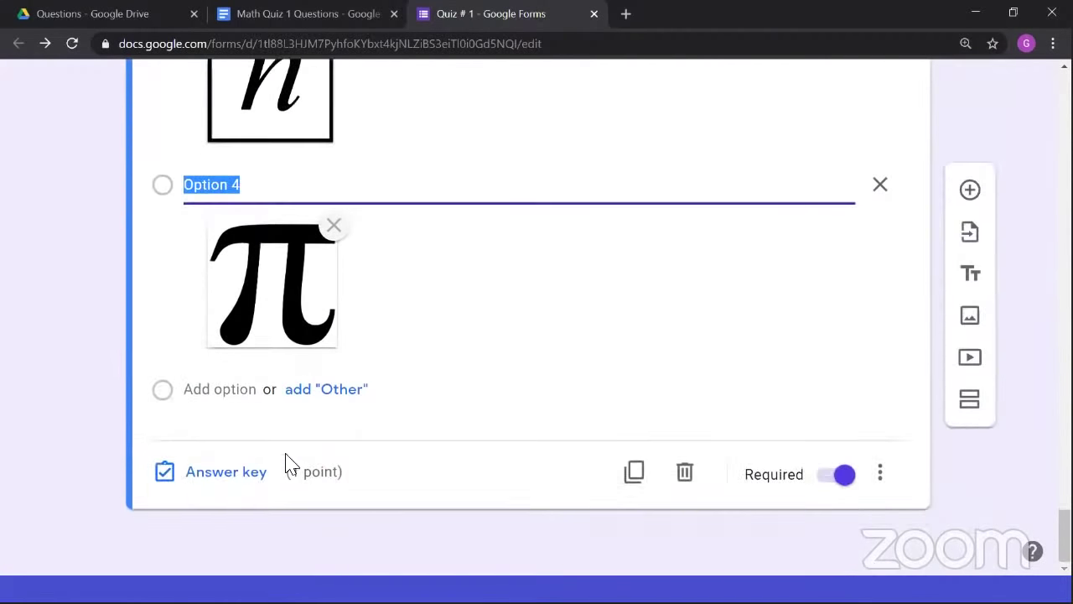
{"action": "left_click", "coordinate": [240, 476]}
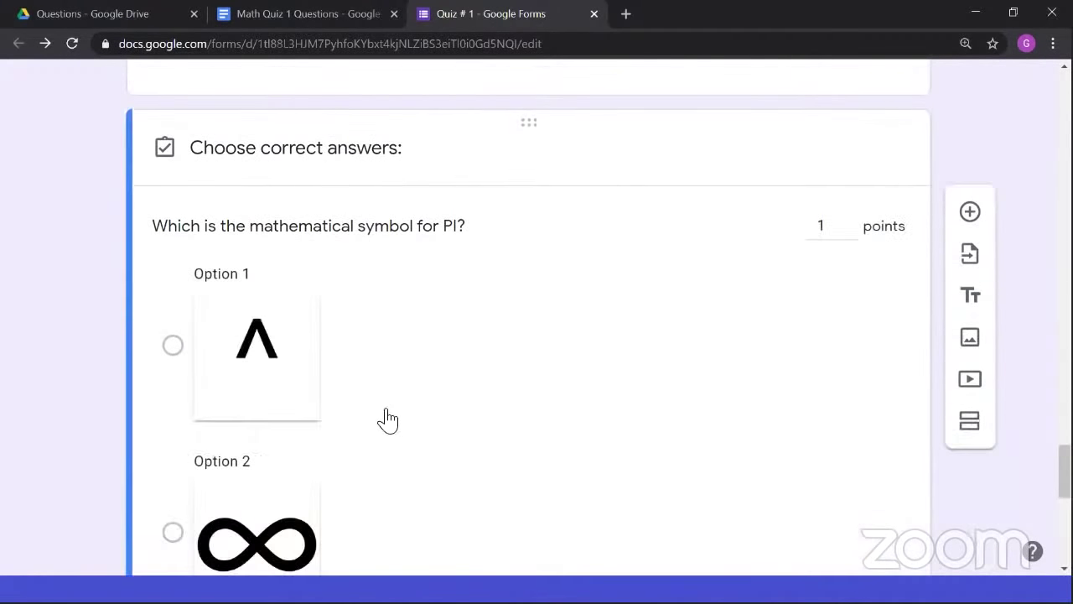
{"action": "scroll", "coordinate": [490, 484], "scroll_direction": "down", "scroll_amount": 6}
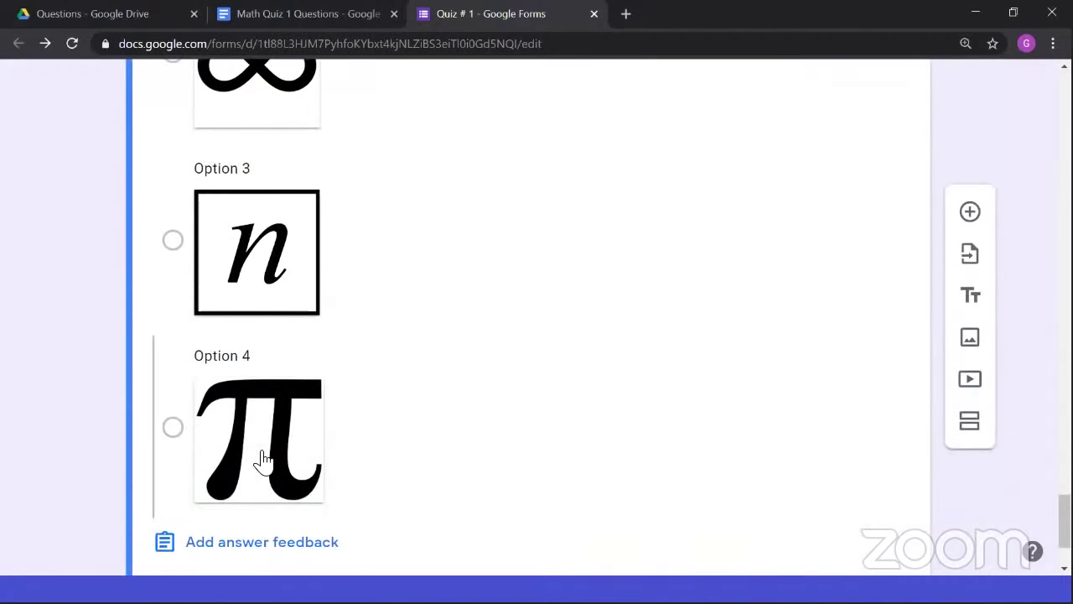
{"action": "left_click", "coordinate": [262, 460]}
{"action": "scroll", "coordinate": [522, 431], "scroll_direction": "down", "scroll_amount": 2}
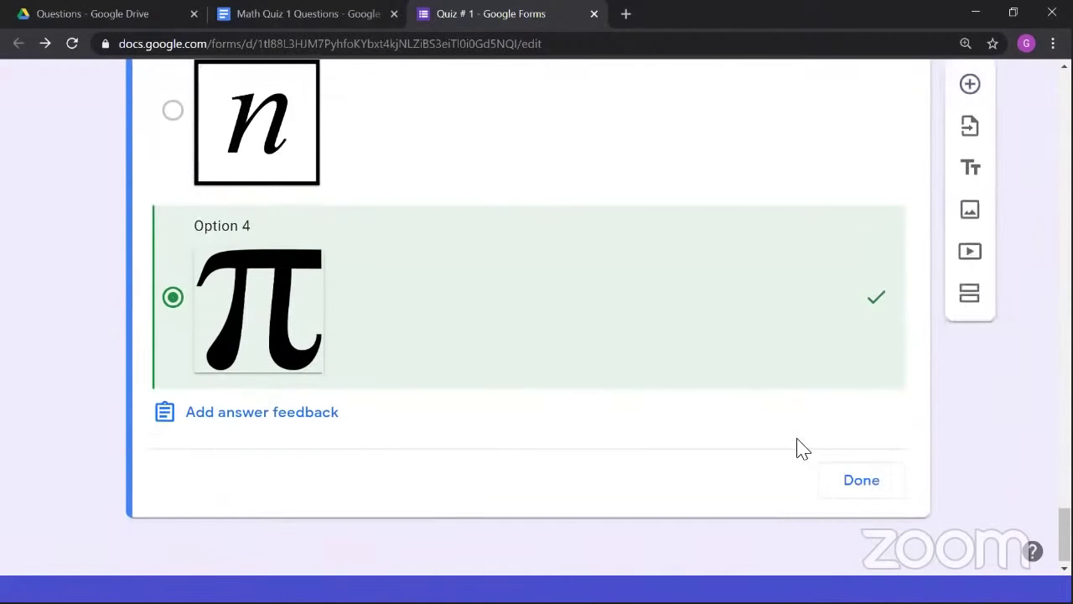
{"action": "left_click", "coordinate": [861, 472]}
{"action": "scroll", "coordinate": [839, 470], "scroll_direction": "down", "scroll_amount": 7}
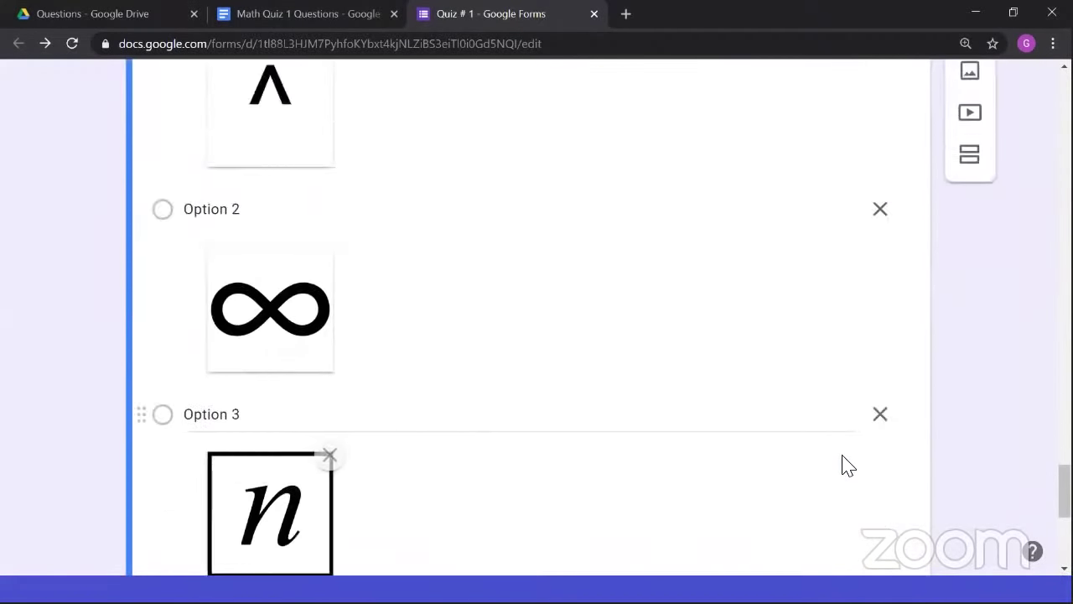
{"action": "scroll", "coordinate": [848, 447], "scroll_direction": "down", "scroll_amount": 3}
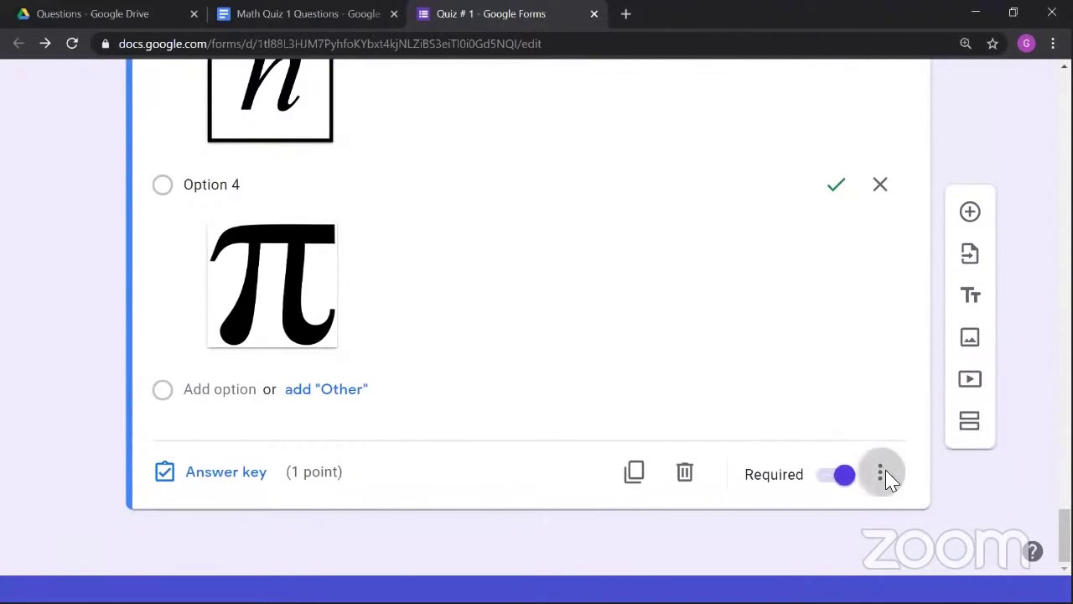
- Duplicate the PI question
{"action": "left_click", "coordinate": [886, 475]}
{"action": "left_click", "coordinate": [479, 515]}
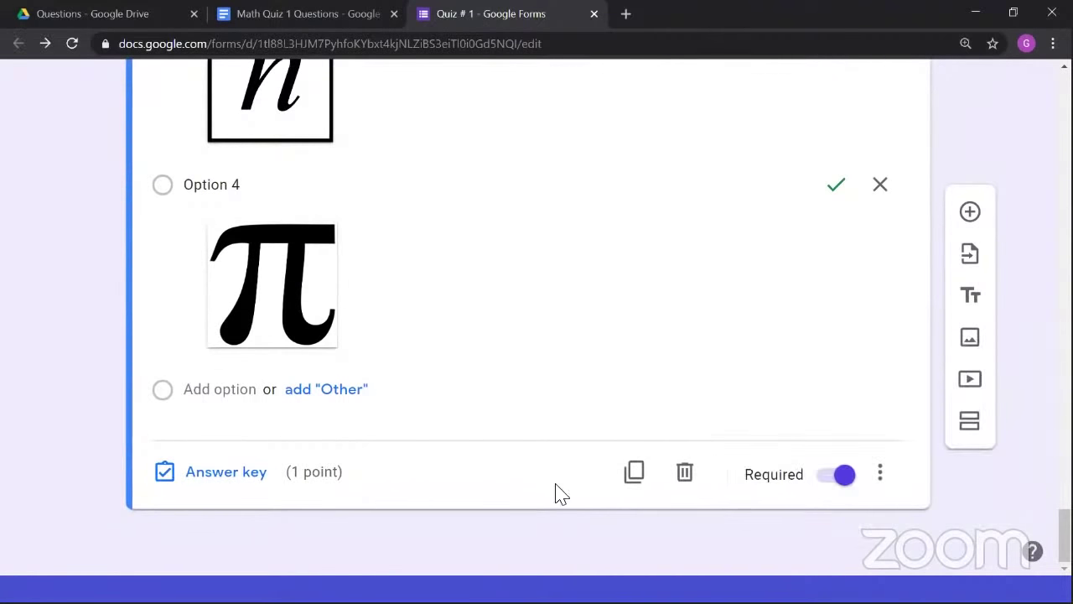
{"action": "left_click", "coordinate": [634, 472]}
- Copy question 12 from the Math Quiz 1 Questions doc and paste it as the copy's title
{"action": "left_click", "coordinate": [328, 19]}
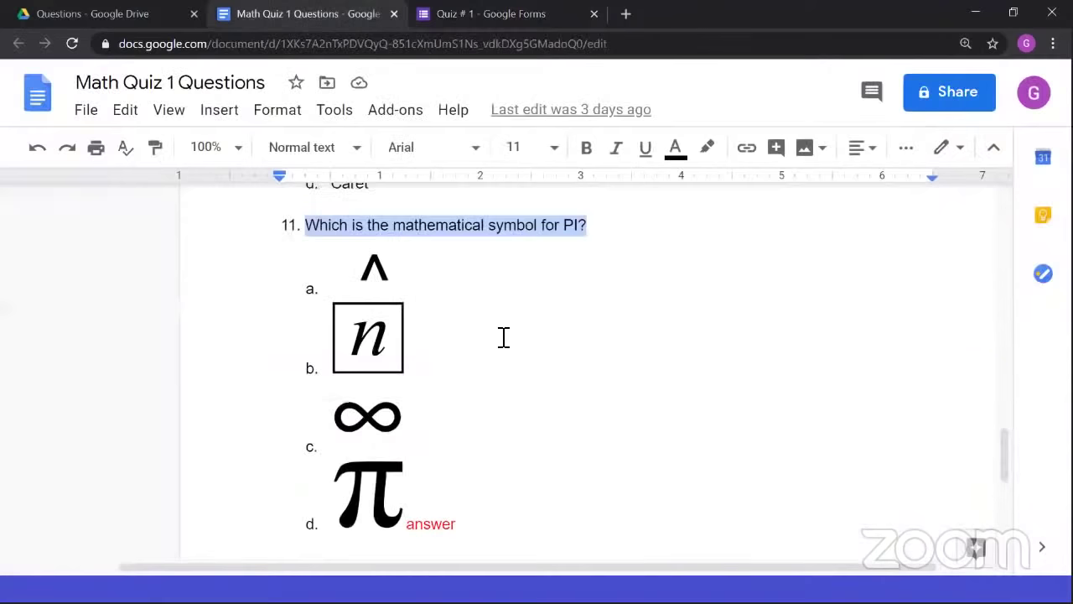
{"action": "scroll", "coordinate": [503, 337], "scroll_direction": "down", "scroll_amount": 2}
{"action": "scroll", "coordinate": [503, 338], "scroll_direction": "down", "scroll_amount": 1}
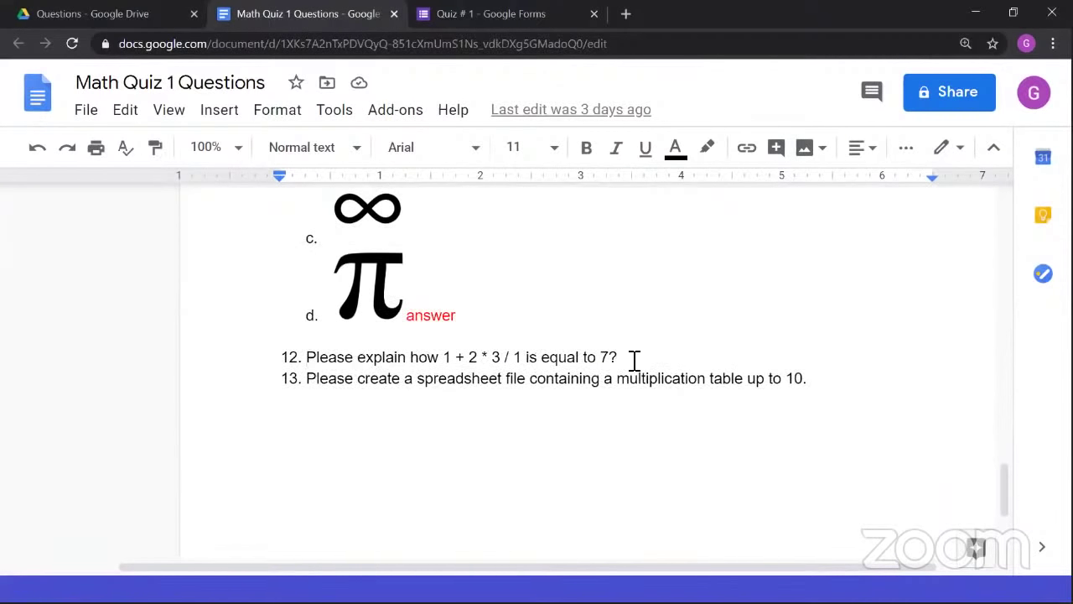
{"action": "key", "text": "shift+End"}
{"action": "key", "text": "ctrl+c"}
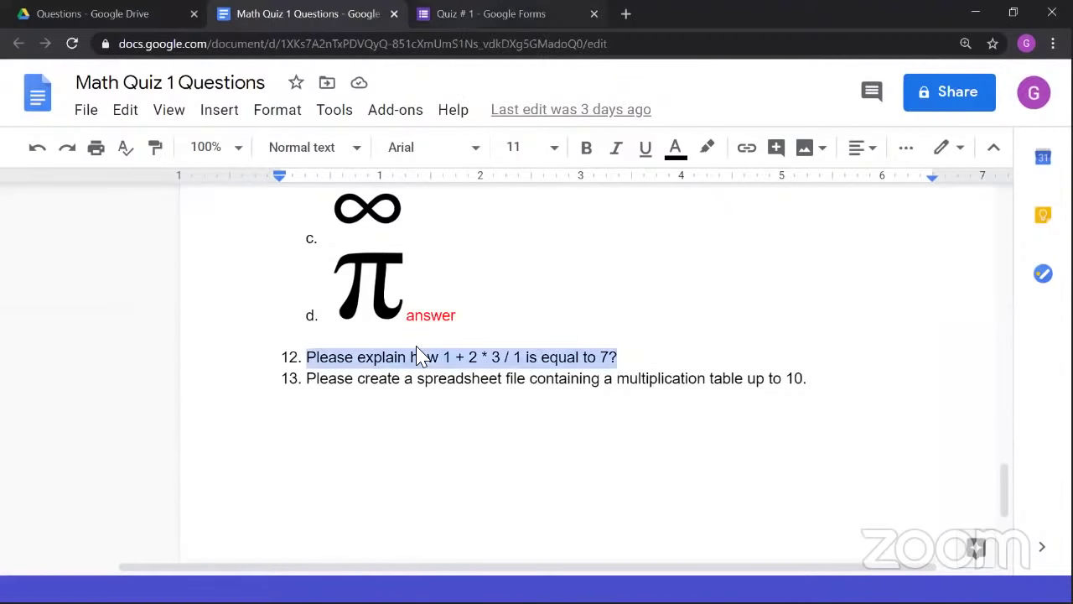
{"action": "key", "text": "ctrl+Tab"}
{"action": "scroll", "coordinate": [426, 344], "scroll_direction": "down", "scroll_amount": 2}
{"action": "key", "text": "ctrl+v"}
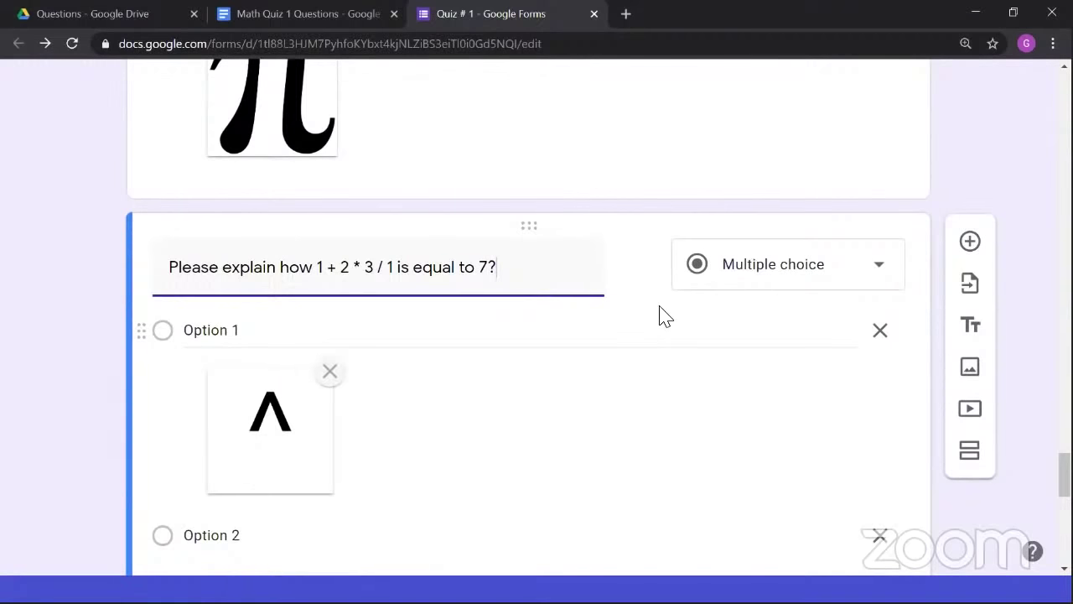
- Change the 1 + 2 * 3 / 1 = 7 question's type to Paragraph
{"action": "left_click", "coordinate": [740, 295]}
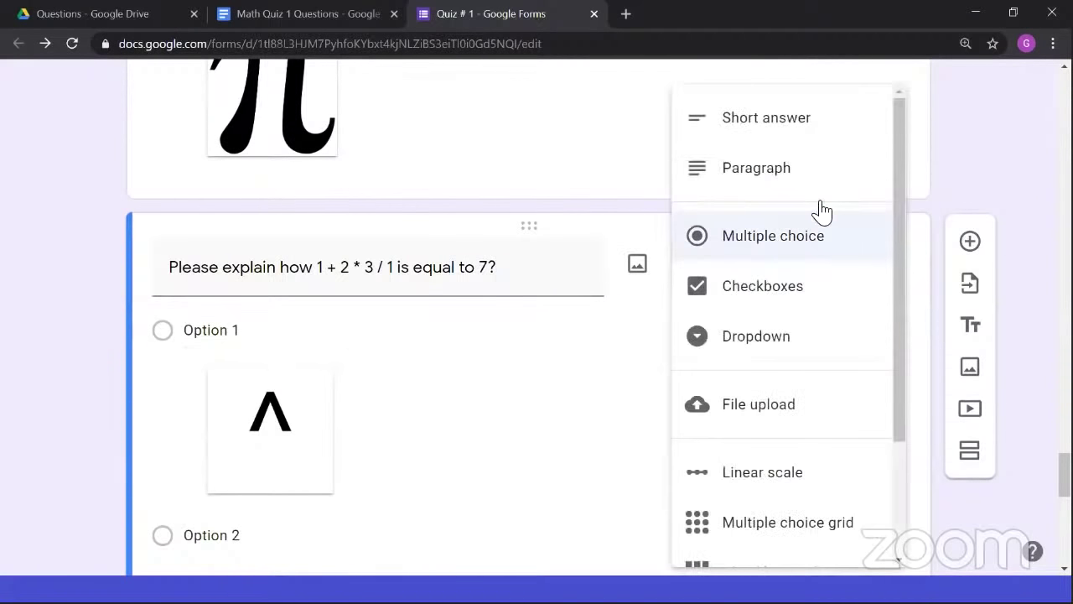
{"action": "left_click", "coordinate": [778, 173]}
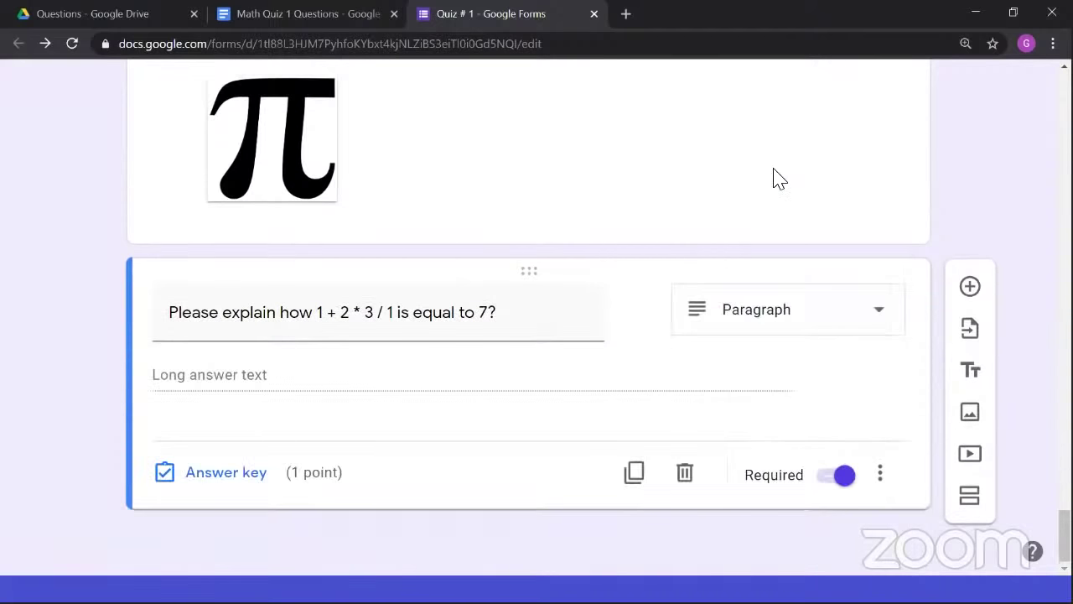
{"action": "left_click", "coordinate": [766, 316]}
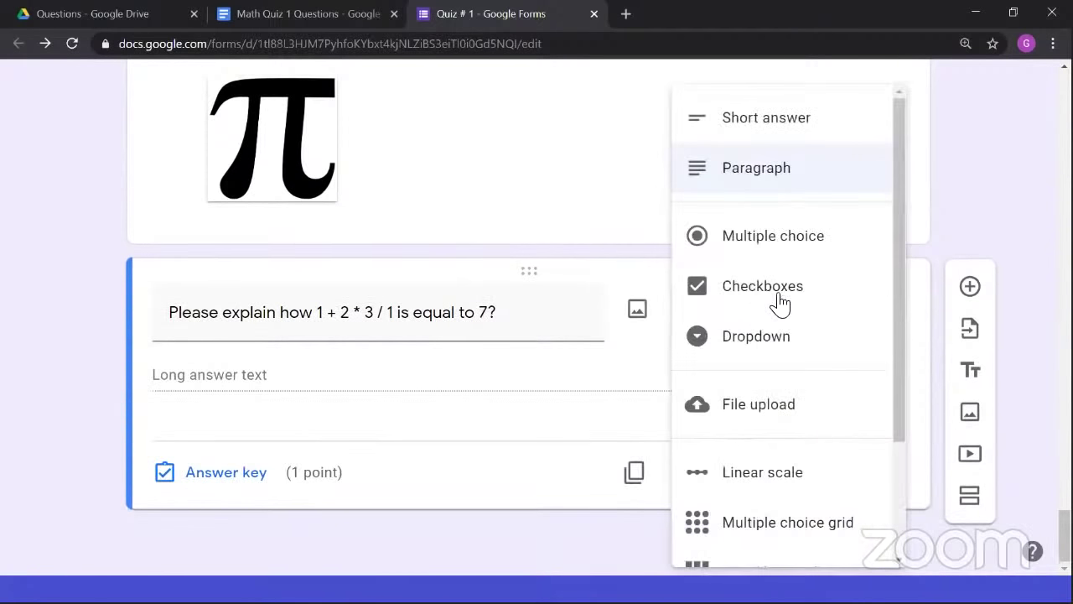
{"action": "left_click", "coordinate": [964, 186]}
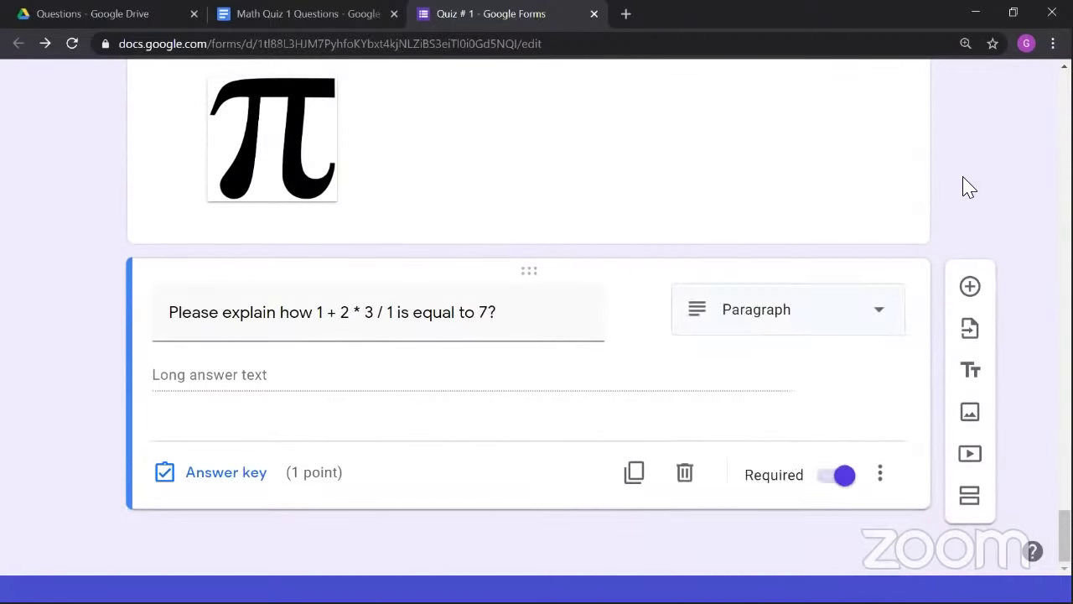
- Set the question's answer key value to 5 points
{"action": "left_click", "coordinate": [233, 480]}
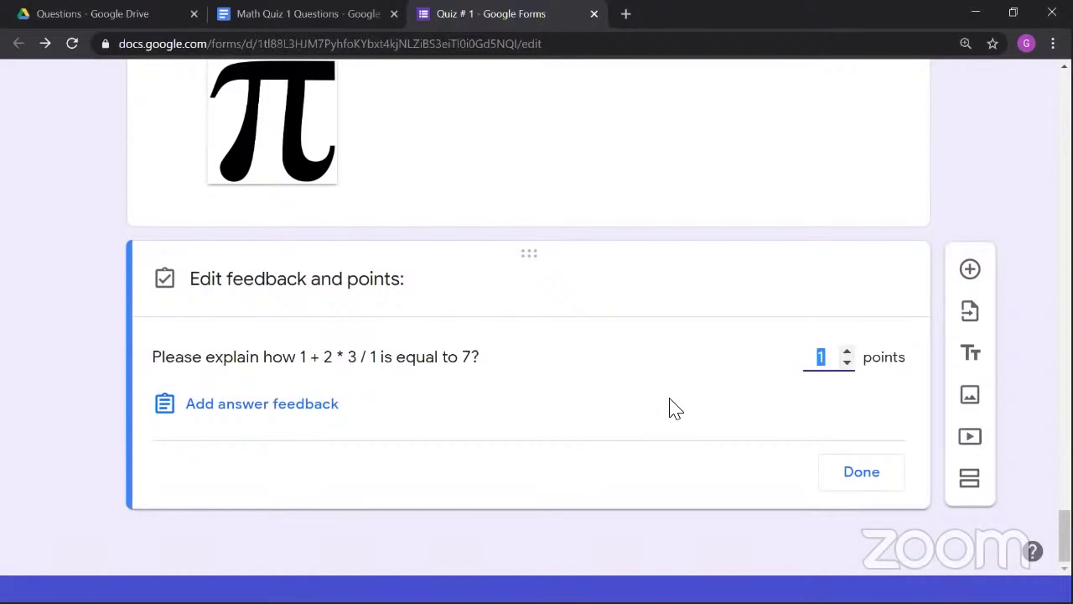
{"action": "type", "text": "5"}
{"action": "left_click", "coordinate": [858, 473]}
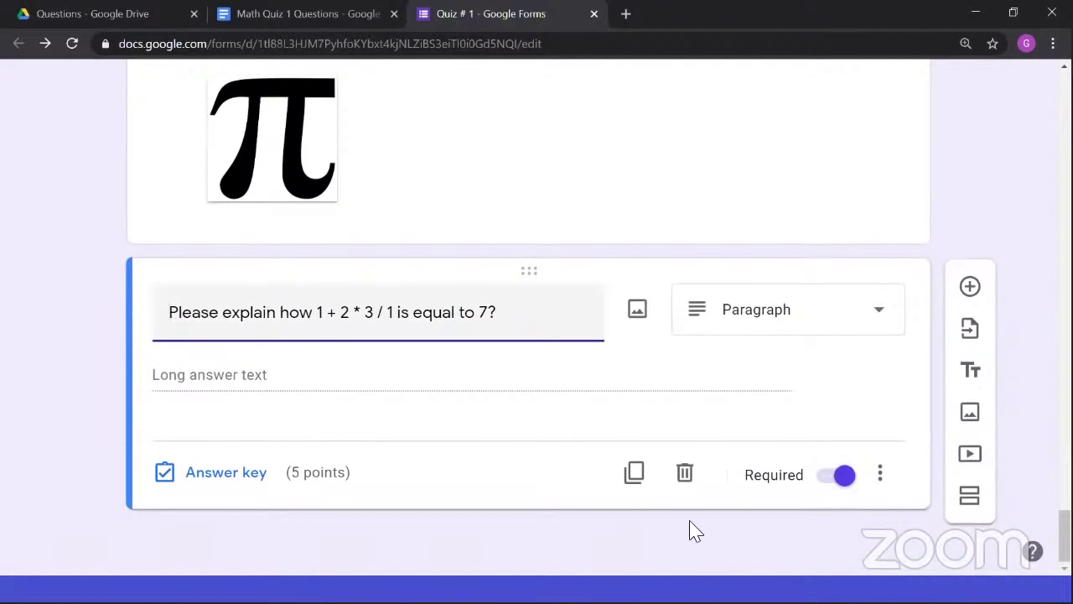
- Duplicate the paragraph question and paste item 13, the multiplication-table spreadsheet request, as its title
{"action": "left_click", "coordinate": [640, 491]}
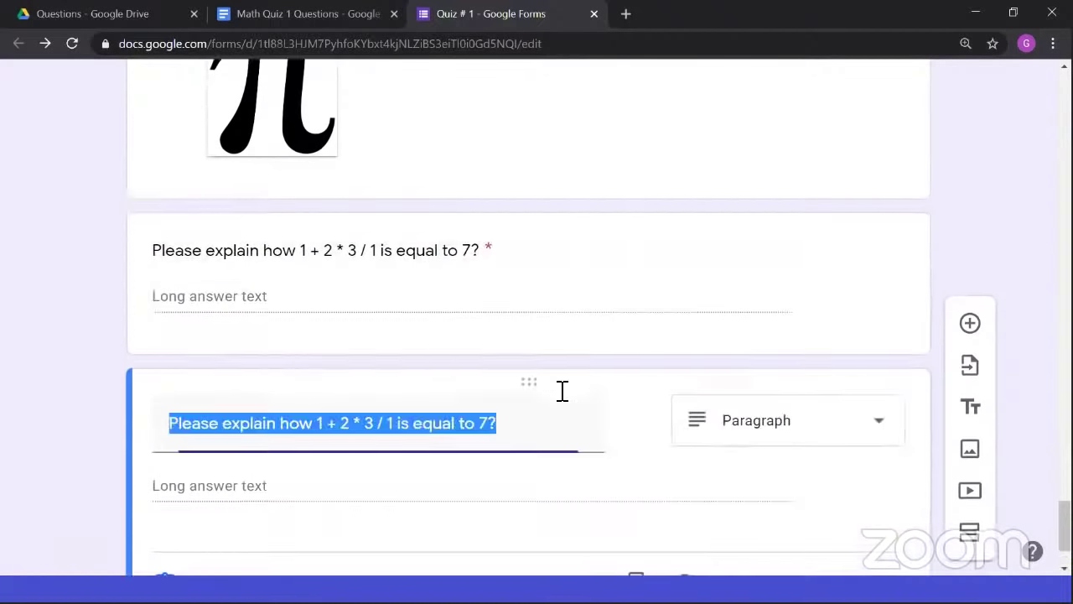
{"action": "left_click", "coordinate": [259, 16]}
{"action": "scroll", "coordinate": [503, 352], "scroll_direction": "down", "scroll_amount": 1}
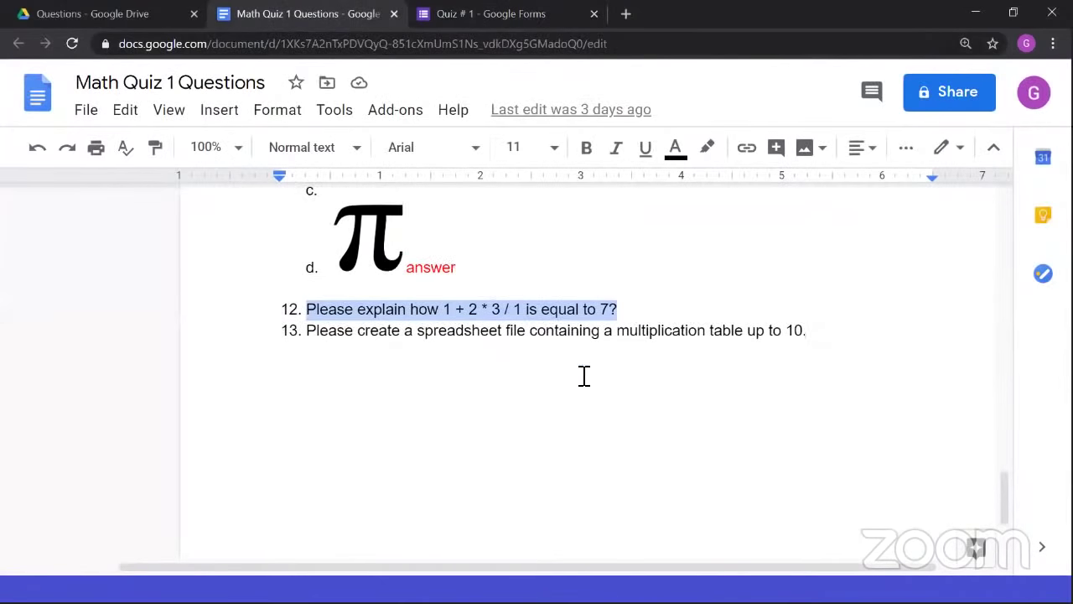
{"action": "left_click", "coordinate": [305, 333]}
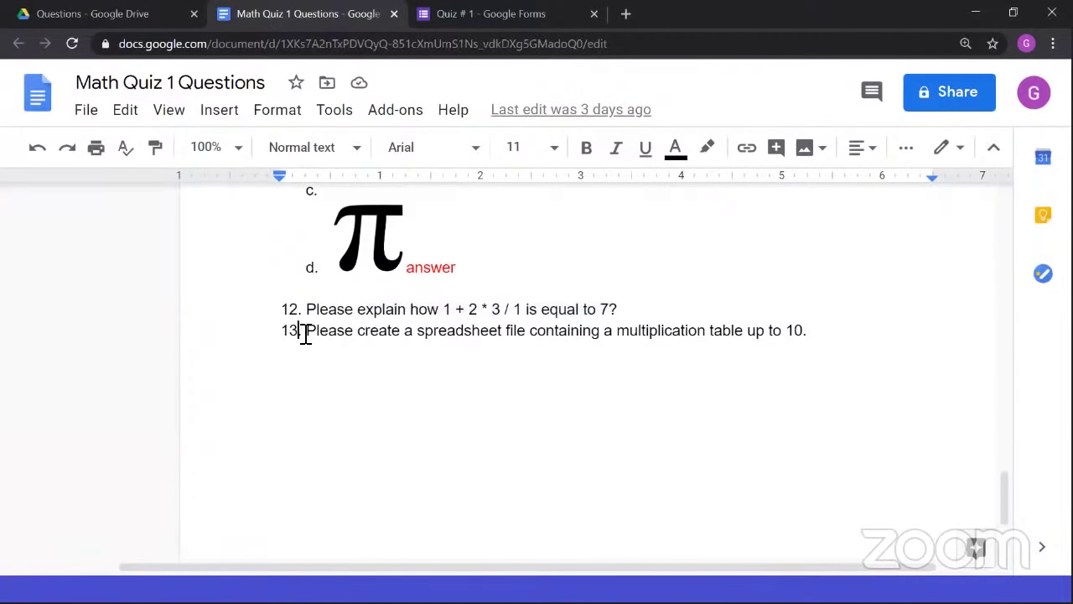
{"action": "type", "text": "."}
{"action": "key", "text": "shift+End"}
{"action": "key", "text": "ctrl+c"}
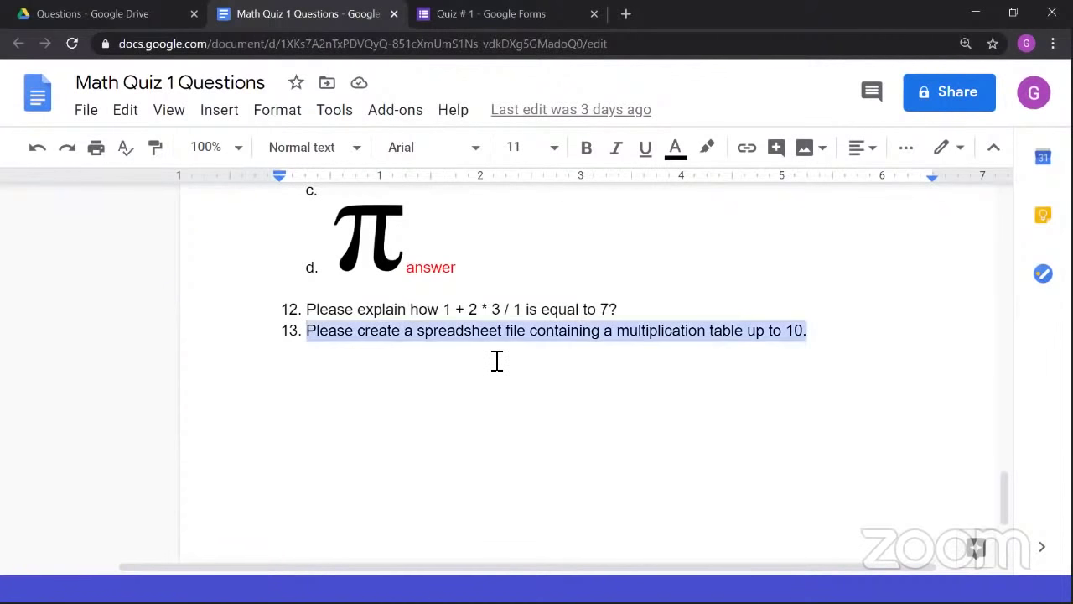
{"action": "left_click", "coordinate": [509, 12]}
{"action": "key", "text": "ctrl+v"}
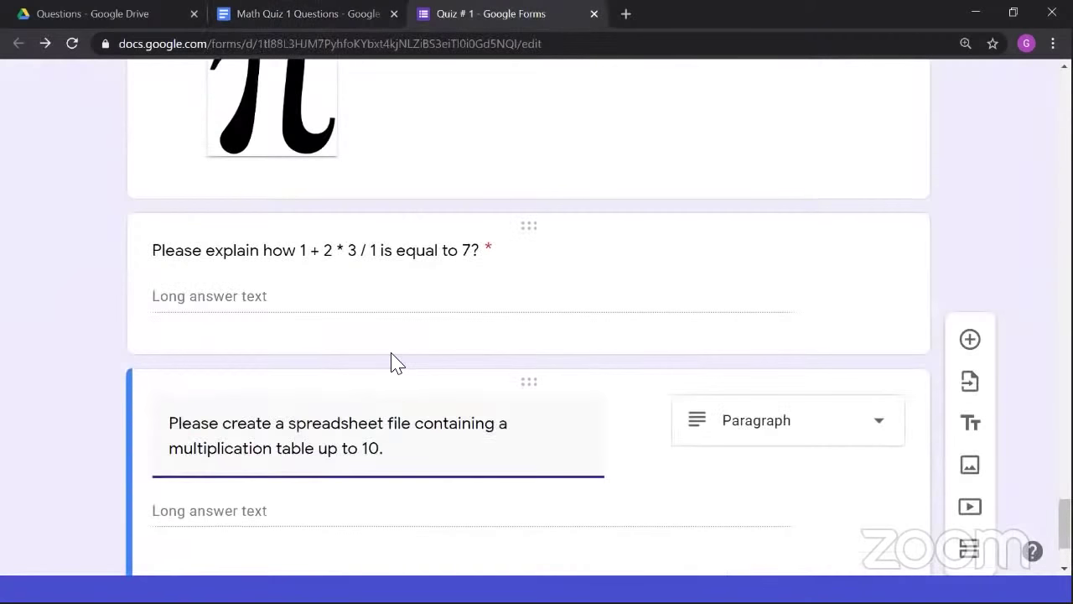
{"action": "scroll", "coordinate": [403, 357], "scroll_direction": "down", "scroll_amount": 2}
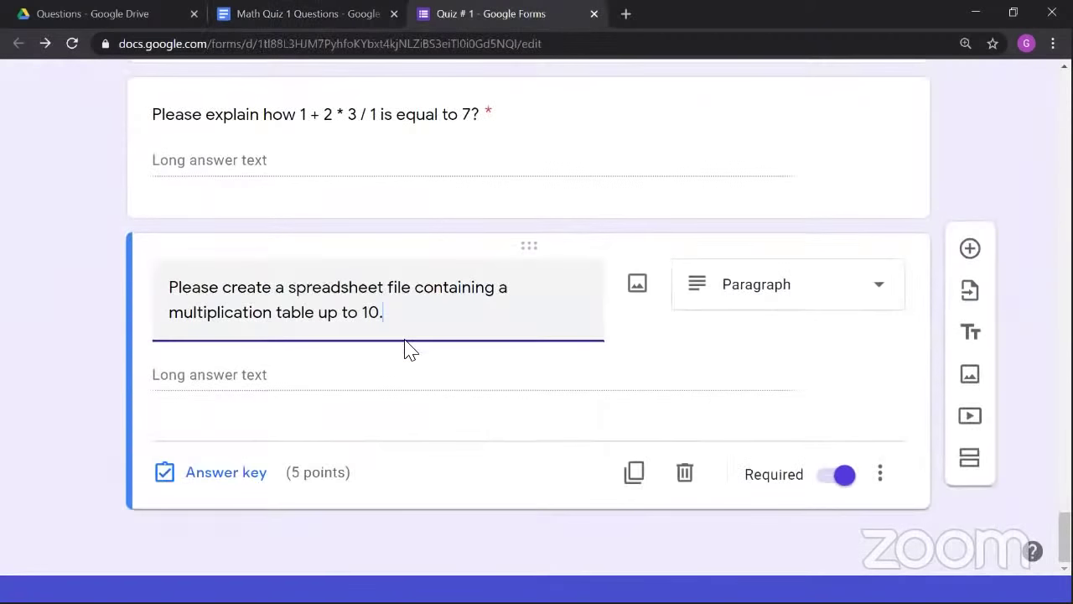
{"action": "left_click", "coordinate": [785, 288]}
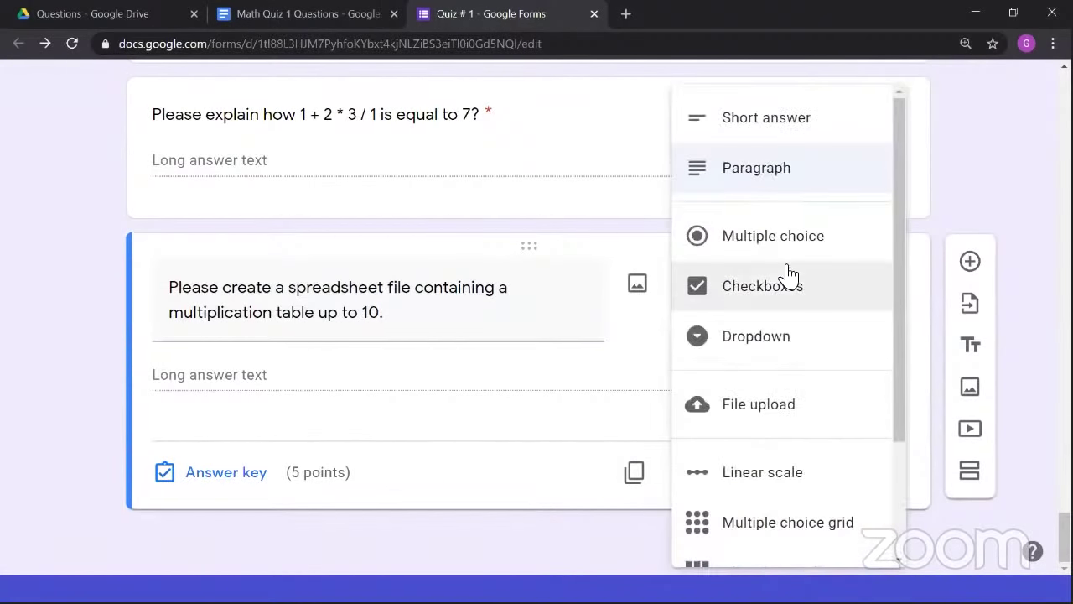
{"action": "scroll", "coordinate": [788, 275], "scroll_direction": "down", "scroll_amount": 2}
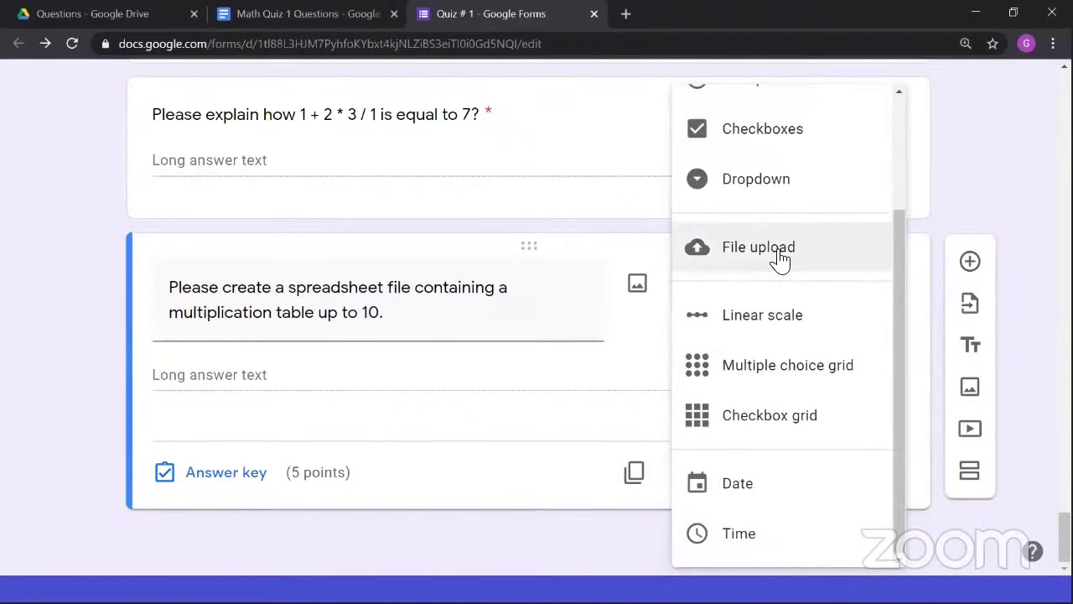
- Change the multiplication-table question to File upload and accept Drive uploads
{"action": "left_click", "coordinate": [777, 249]}
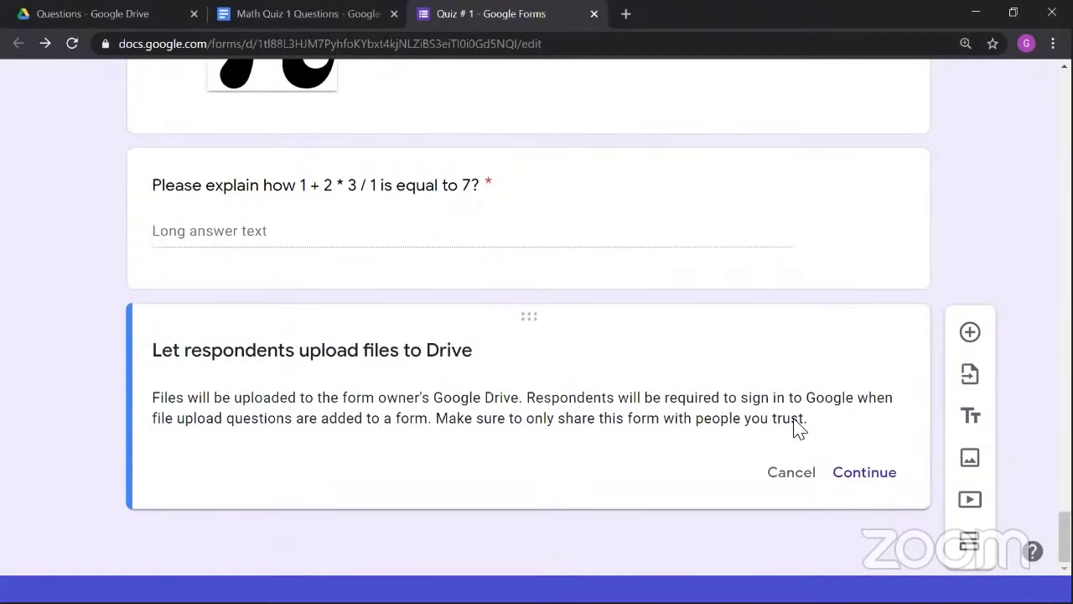
{"action": "left_click", "coordinate": [859, 473]}
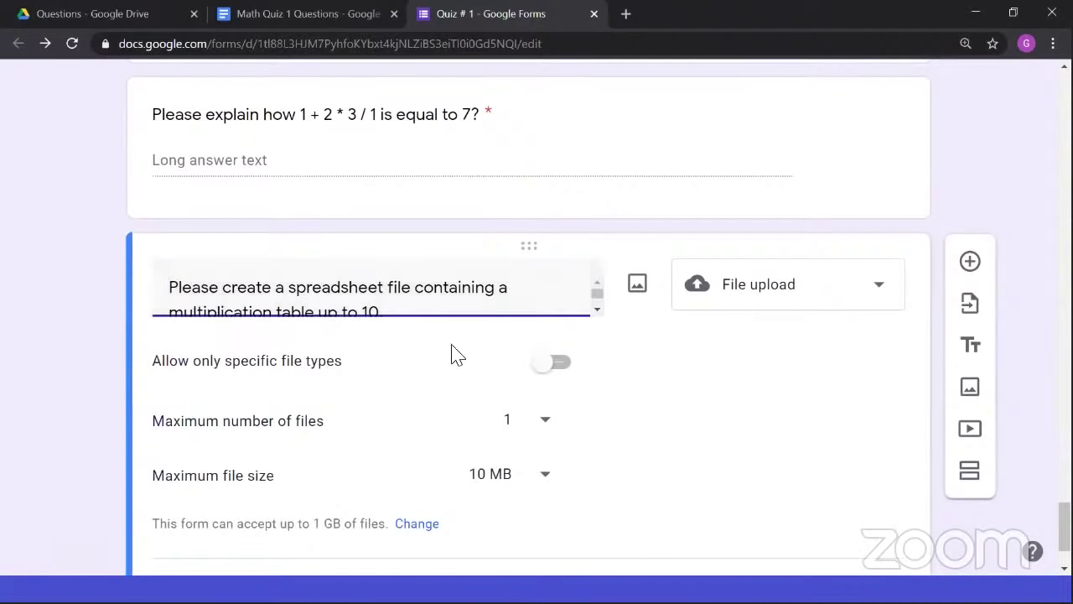
- Restrict the upload question to Spreadsheet file types only
{"action": "left_click", "coordinate": [548, 370]}
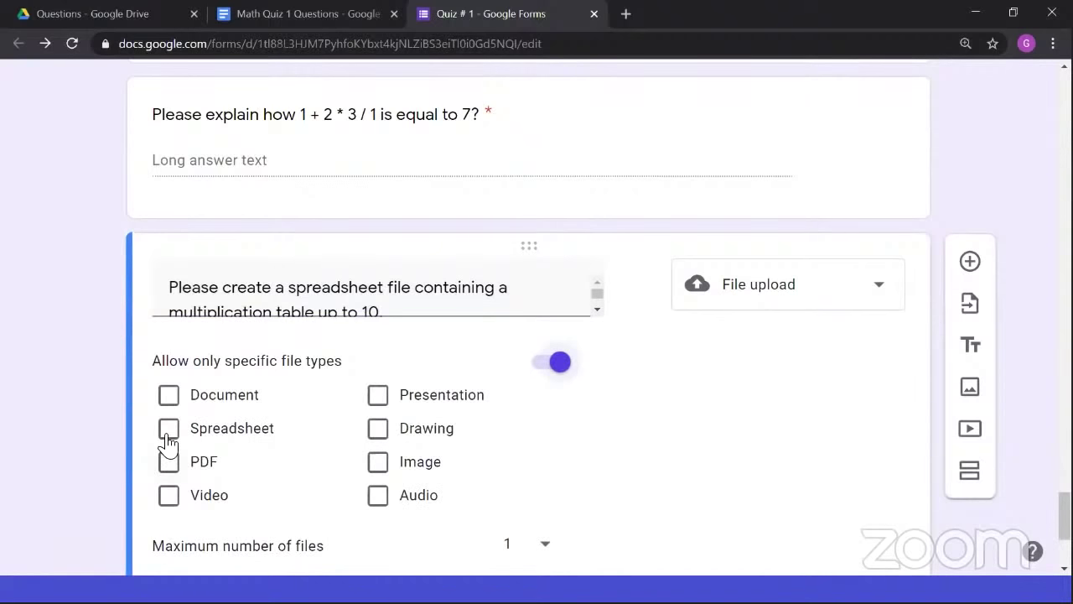
{"action": "left_click", "coordinate": [169, 430]}
{"action": "scroll", "coordinate": [551, 483], "scroll_direction": "down", "scroll_amount": 1}
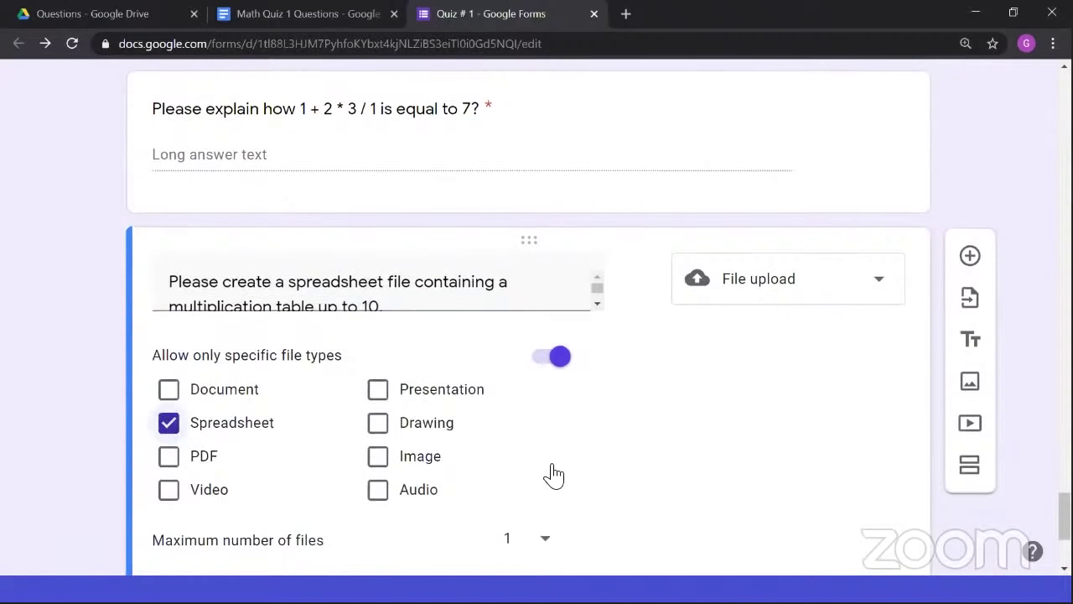
{"action": "scroll", "coordinate": [520, 444], "scroll_direction": "down", "scroll_amount": 1}
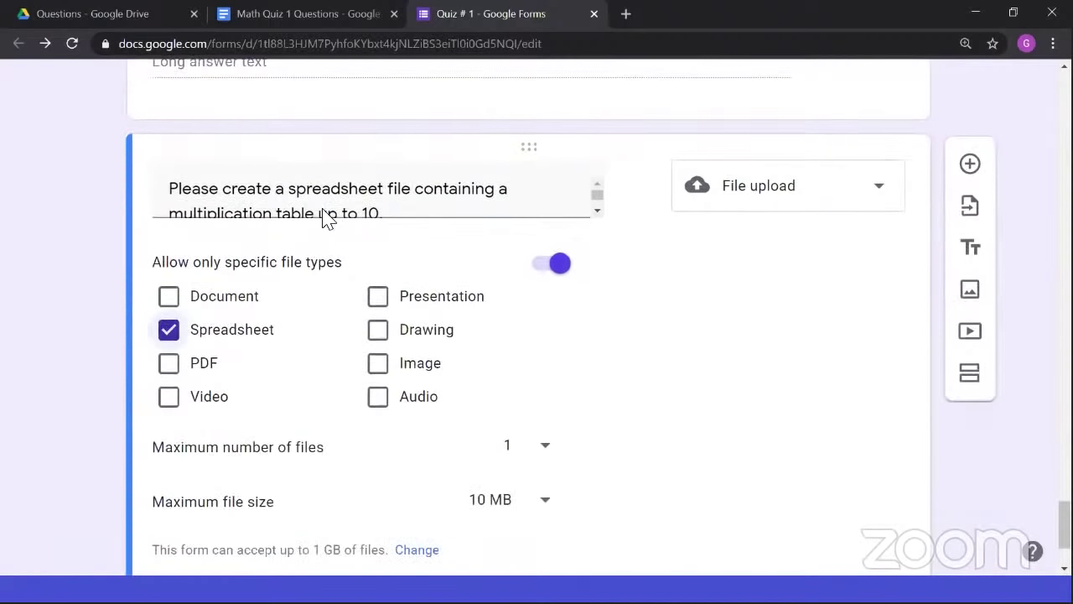
{"action": "scroll", "coordinate": [251, 310], "scroll_direction": "down", "scroll_amount": 1}
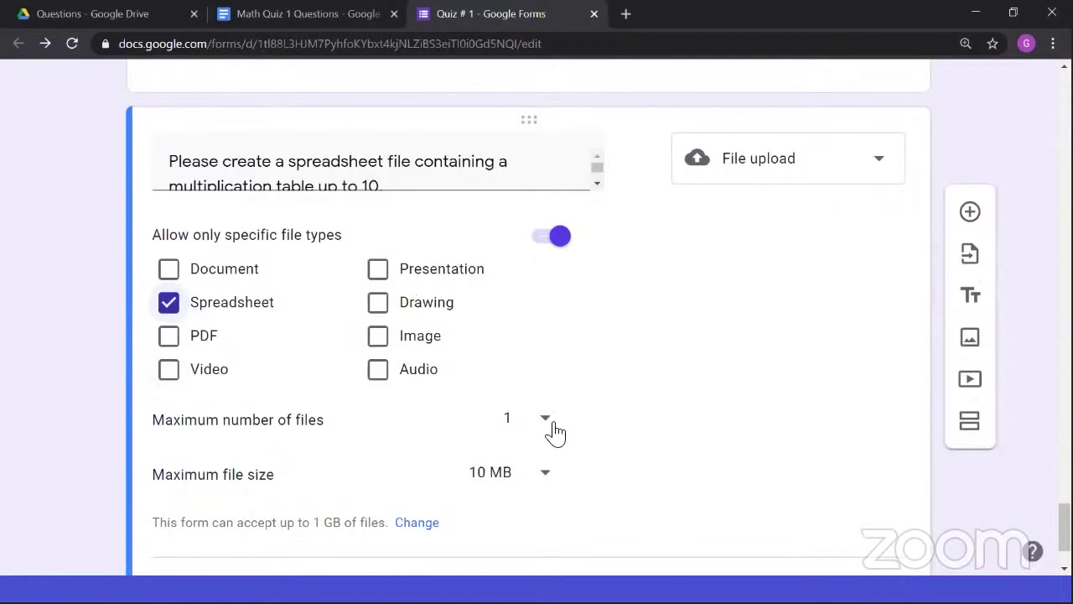
{"action": "scroll", "coordinate": [540, 333], "scroll_direction": "down", "scroll_amount": 1}
- Keep the upload limits at a maximum of 1 file and 10 MB
{"action": "left_click", "coordinate": [542, 327]}
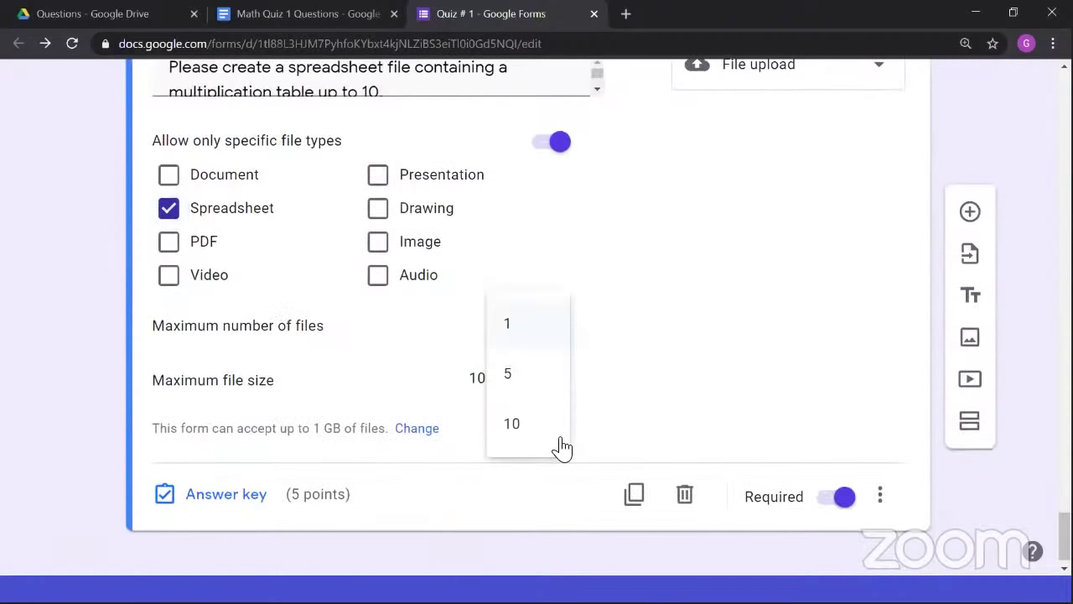
{"action": "left_click", "coordinate": [649, 407]}
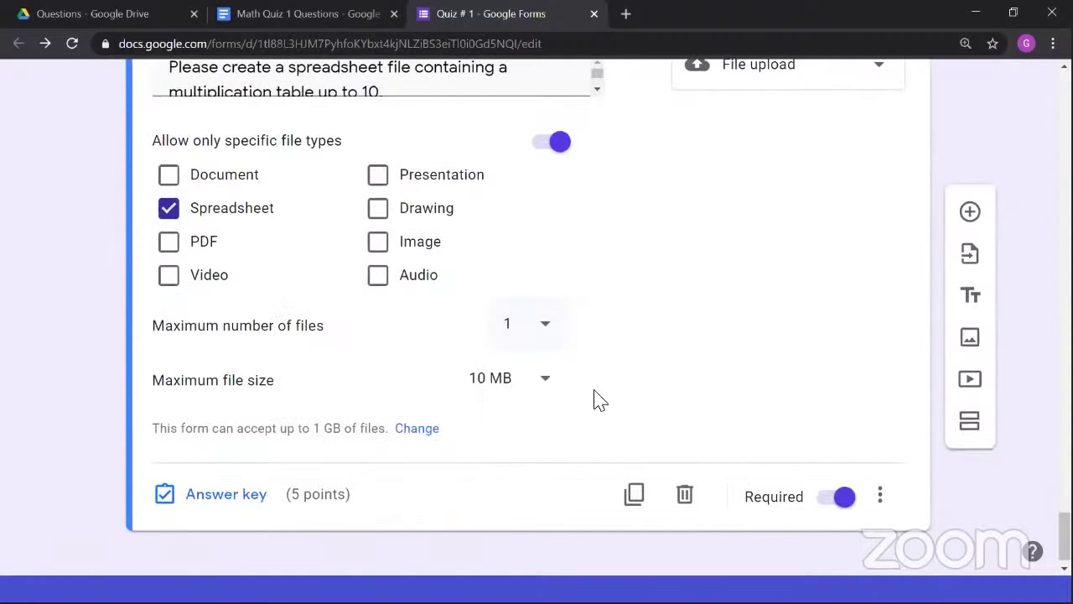
{"action": "left_click", "coordinate": [545, 389]}
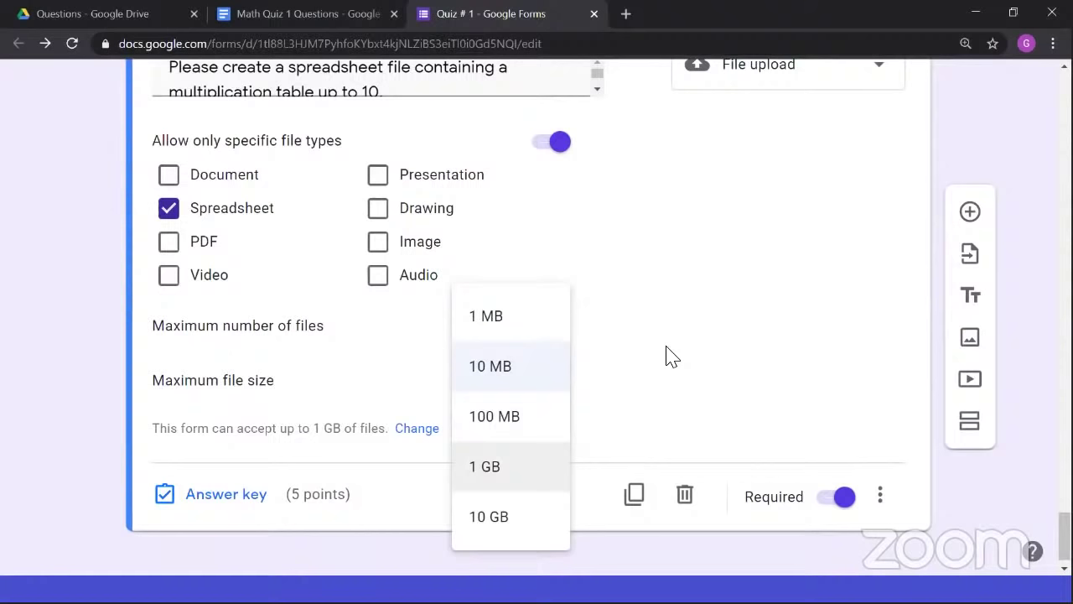
{"action": "left_click", "coordinate": [671, 356]}
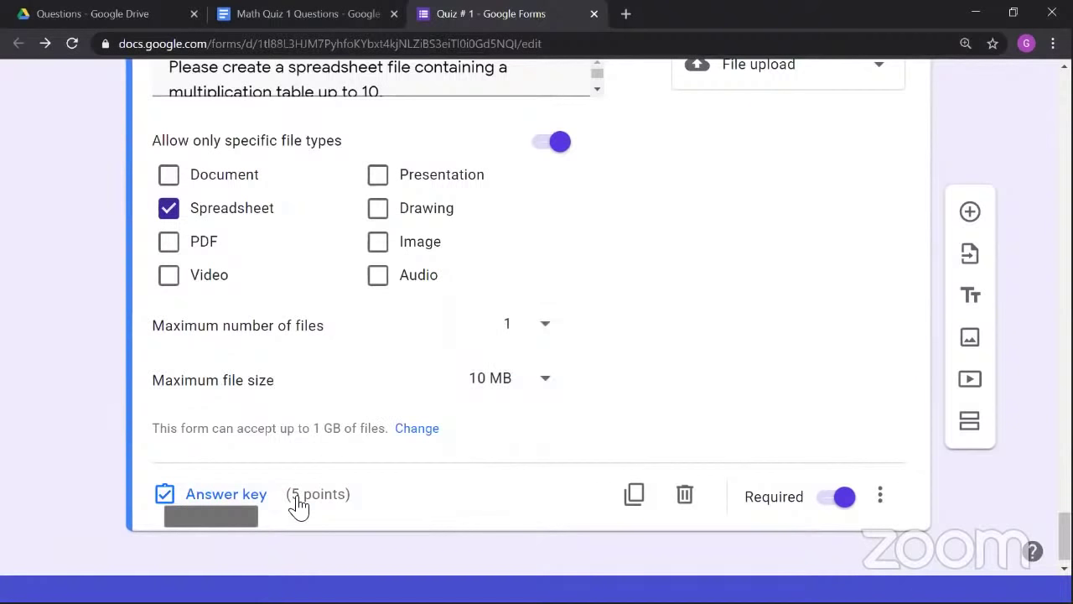
{"action": "left_click", "coordinate": [227, 495]}
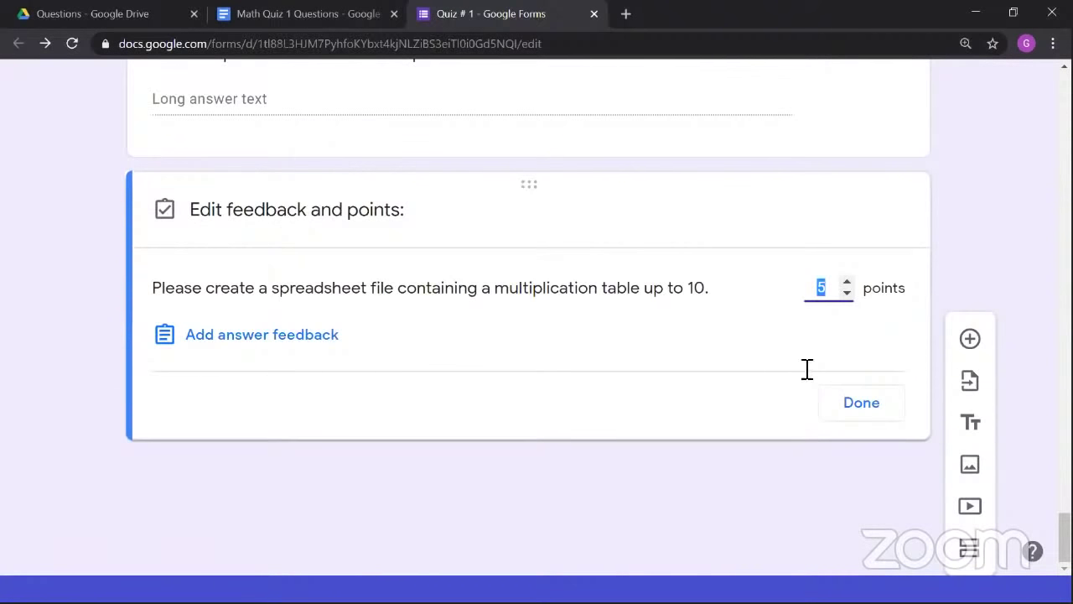
{"action": "left_click", "coordinate": [852, 476]}
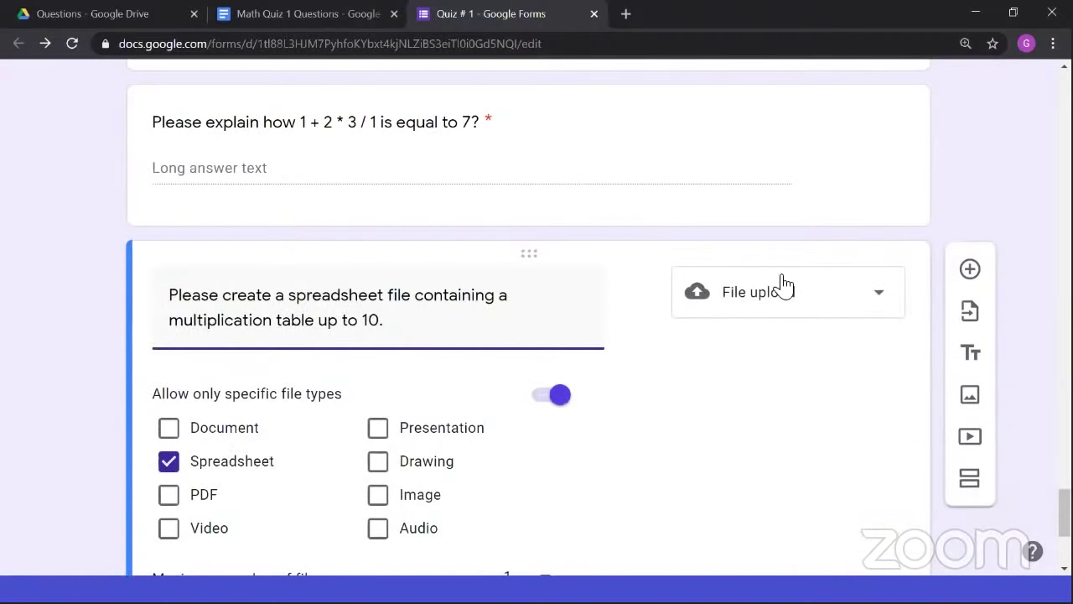
{"action": "scroll", "coordinate": [820, 264], "scroll_direction": "down", "scroll_amount": 3}
{"action": "scroll", "coordinate": [769, 307], "scroll_direction": "up", "scroll_amount": 3}
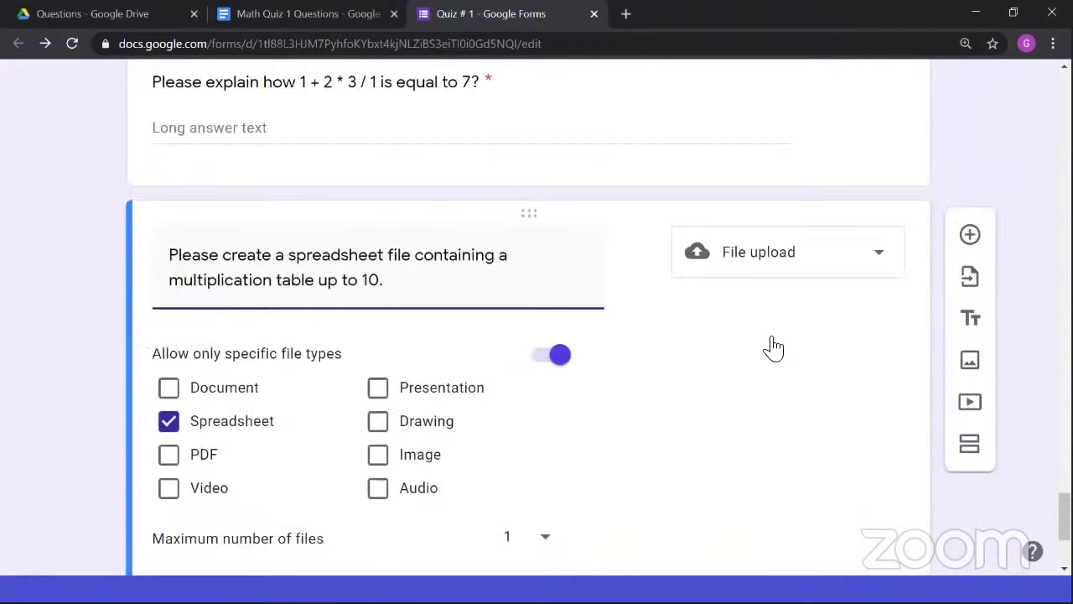
{"action": "left_click", "coordinate": [780, 252]}
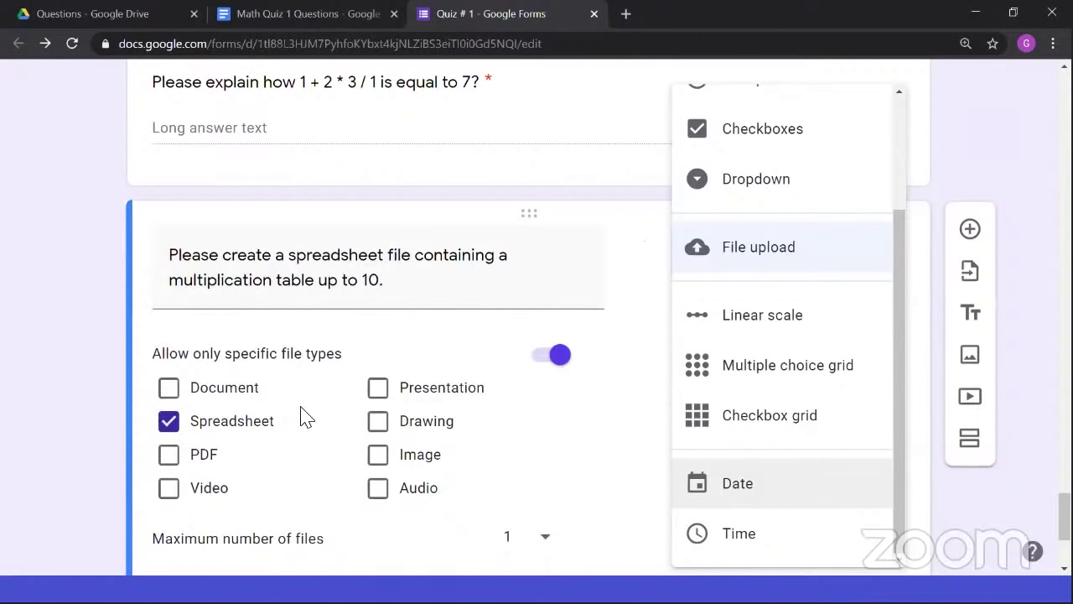
{"action": "left_click", "coordinate": [71, 369]}
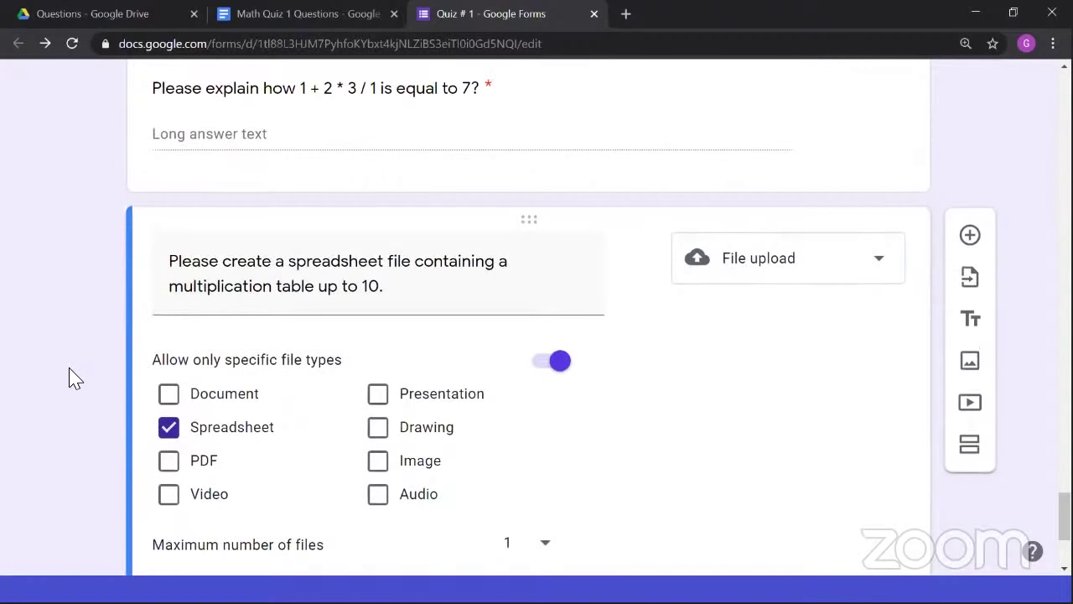
- Turn off Required on the 1 + 2 * 3 / 1 = 7 explanation question
{"action": "scroll", "coordinate": [73, 377], "scroll_direction": "up", "scroll_amount": 15}
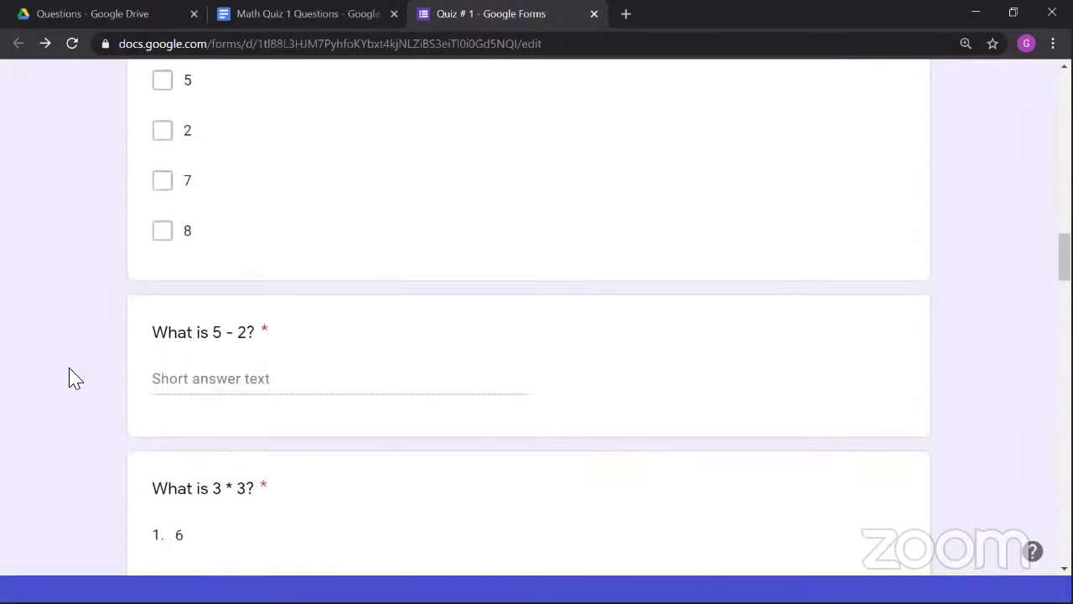
{"action": "scroll", "coordinate": [73, 377], "scroll_direction": "up", "scroll_amount": 6}
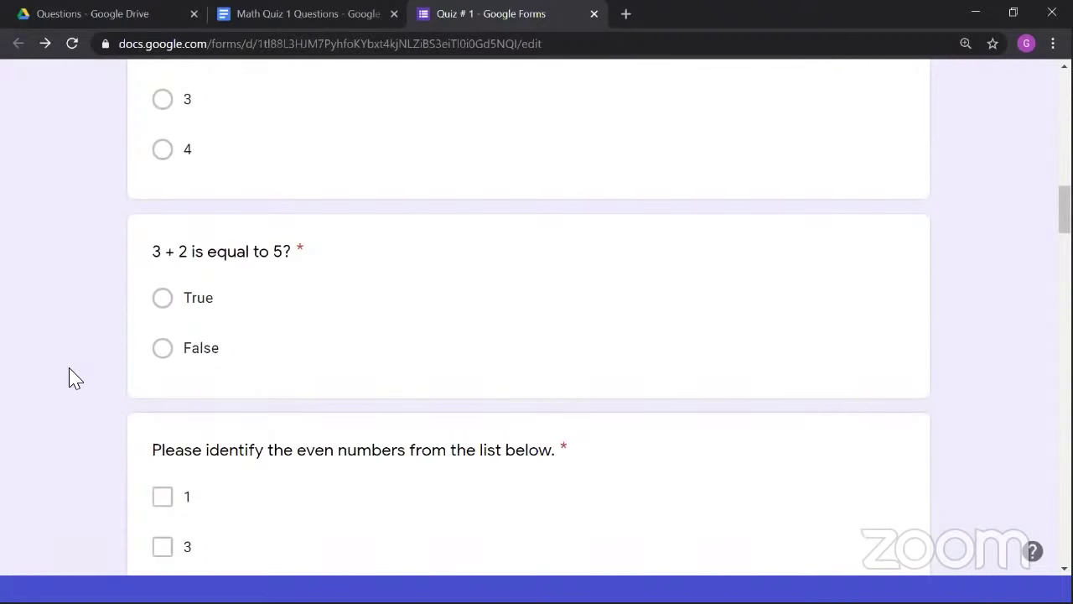
{"action": "scroll", "coordinate": [73, 378], "scroll_direction": "up", "scroll_amount": 10}
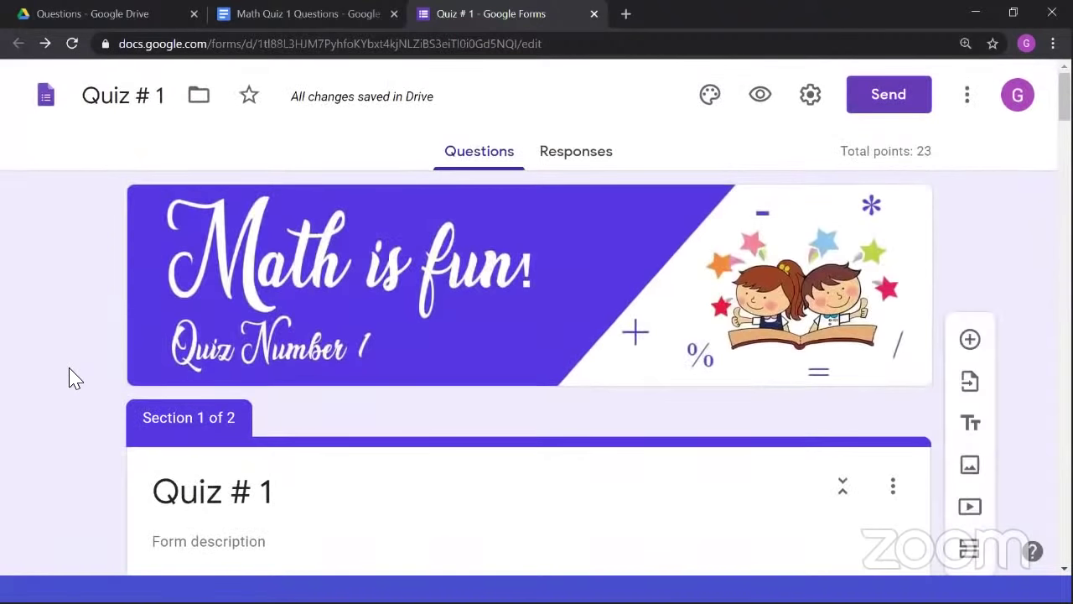
{"action": "scroll", "coordinate": [73, 378], "scroll_direction": "down", "scroll_amount": 20}
{"action": "scroll", "coordinate": [73, 377], "scroll_direction": "down", "scroll_amount": 6}
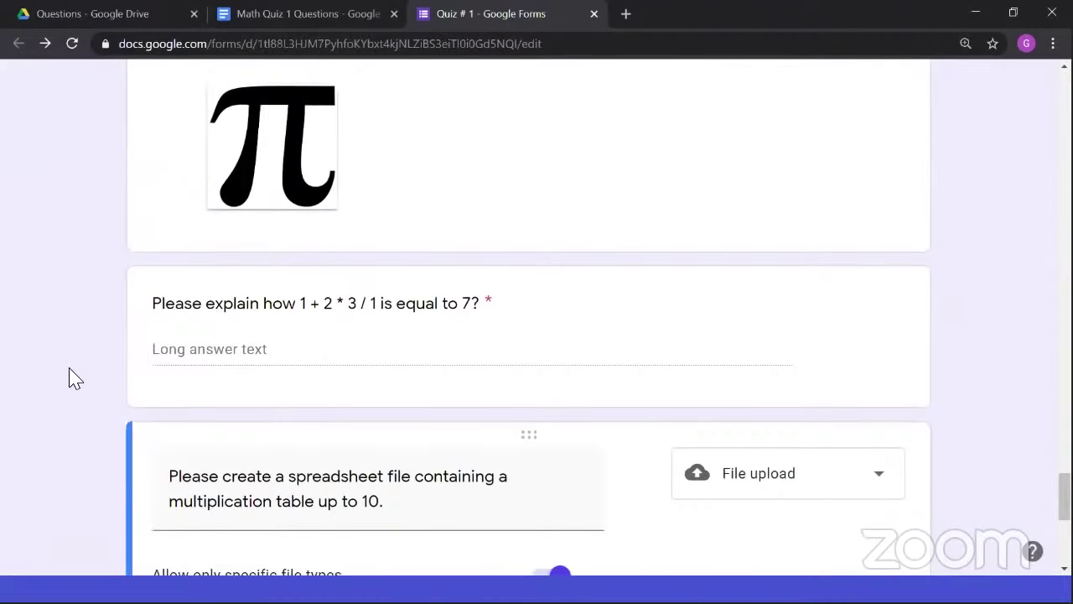
{"action": "scroll", "coordinate": [249, 295], "scroll_direction": "down", "scroll_amount": 3}
{"action": "scroll", "coordinate": [426, 450], "scroll_direction": "up", "scroll_amount": 3}
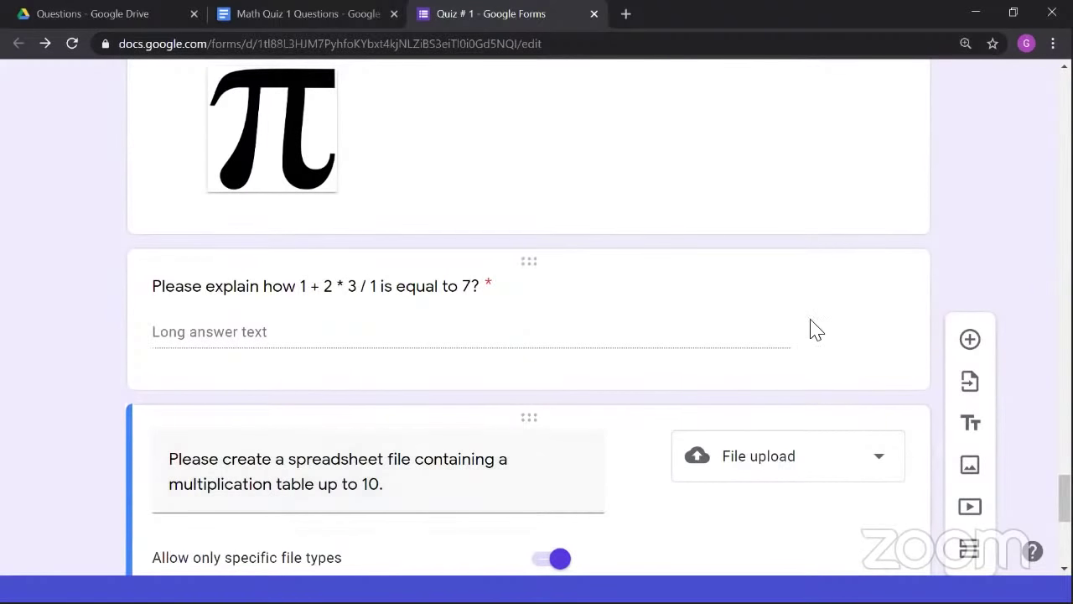
{"action": "left_click", "coordinate": [908, 374]}
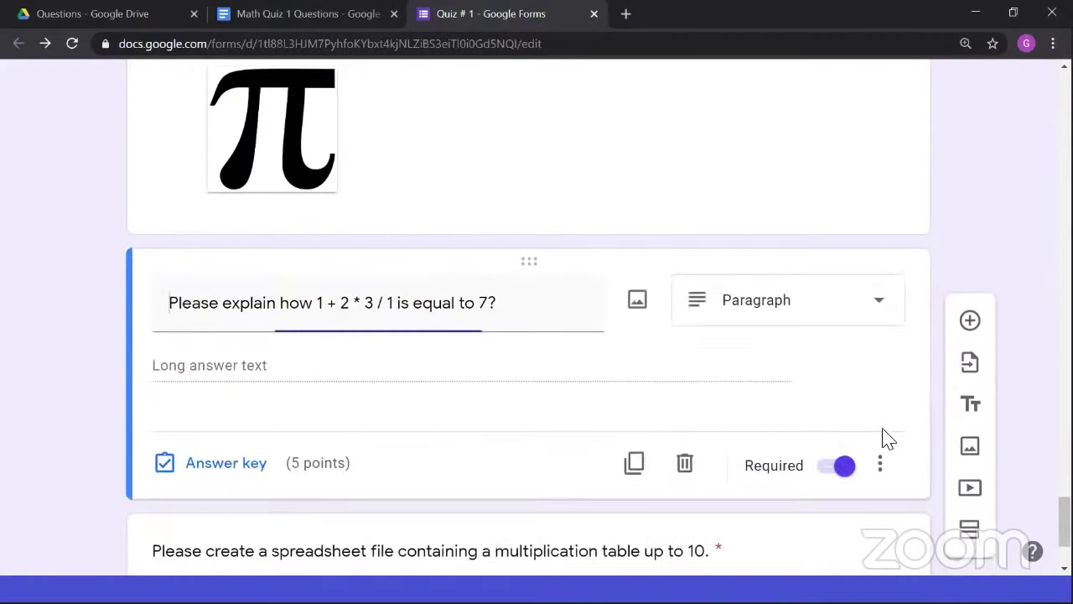
{"action": "left_click", "coordinate": [840, 475]}
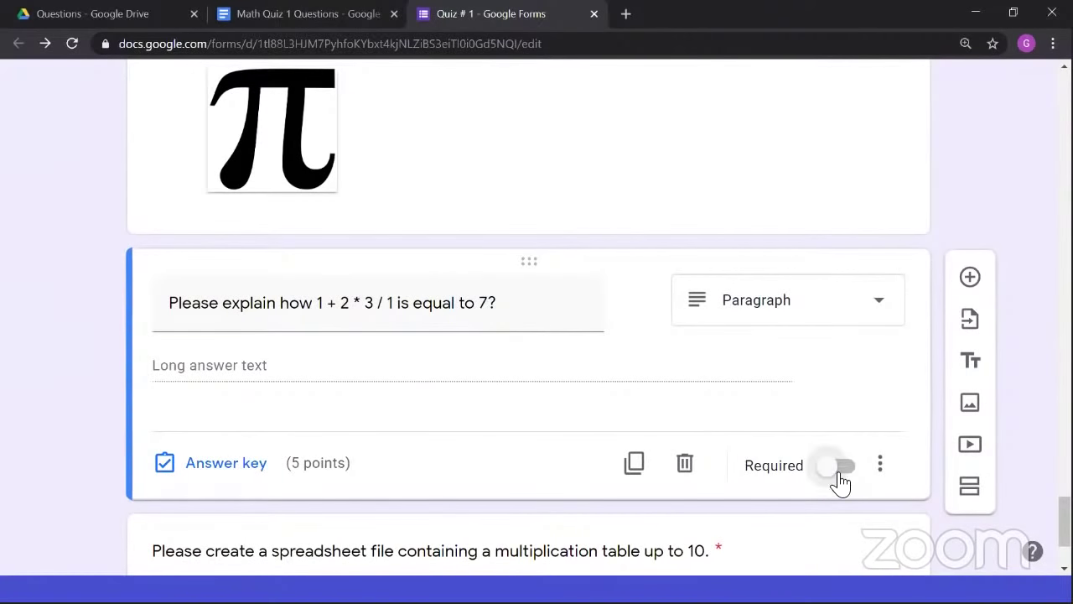
- Turn off Required on the spreadsheet upload question
{"action": "scroll", "coordinate": [840, 474], "scroll_direction": "down", "scroll_amount": 1}
{"action": "scroll", "coordinate": [840, 472], "scroll_direction": "down", "scroll_amount": 2}
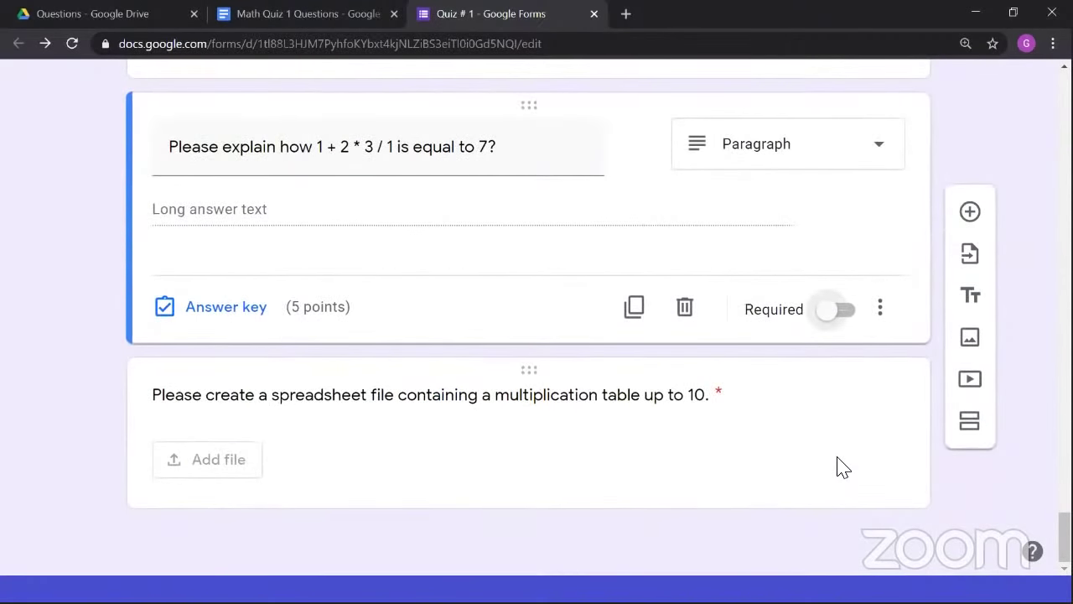
{"action": "left_click", "coordinate": [843, 468]}
{"action": "scroll", "coordinate": [842, 469], "scroll_direction": "down", "scroll_amount": 3}
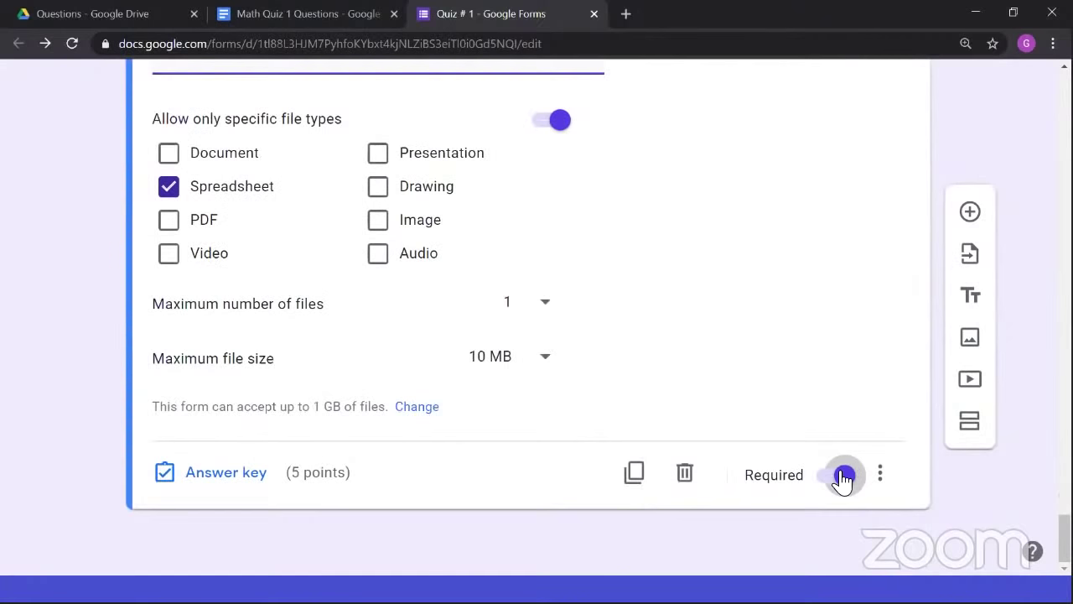
{"action": "left_click", "coordinate": [846, 475]}
{"action": "scroll", "coordinate": [814, 335], "scroll_direction": "up", "scroll_amount": 2}
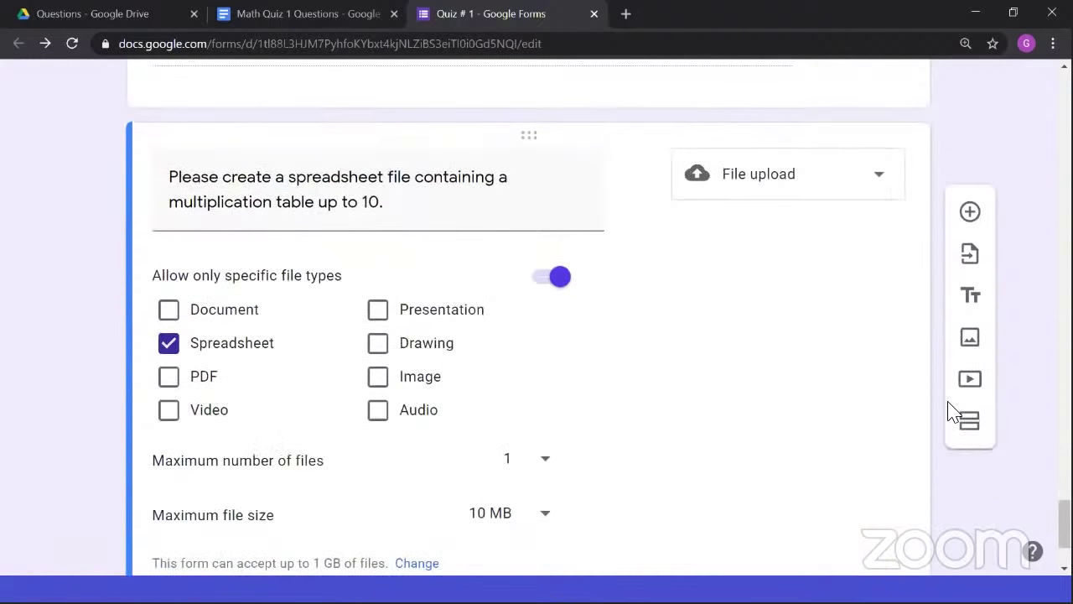
- Add Section 3 after the spreadsheet question and title it 'Quiz # 1 pg 2'
{"action": "left_click", "coordinate": [977, 429]}
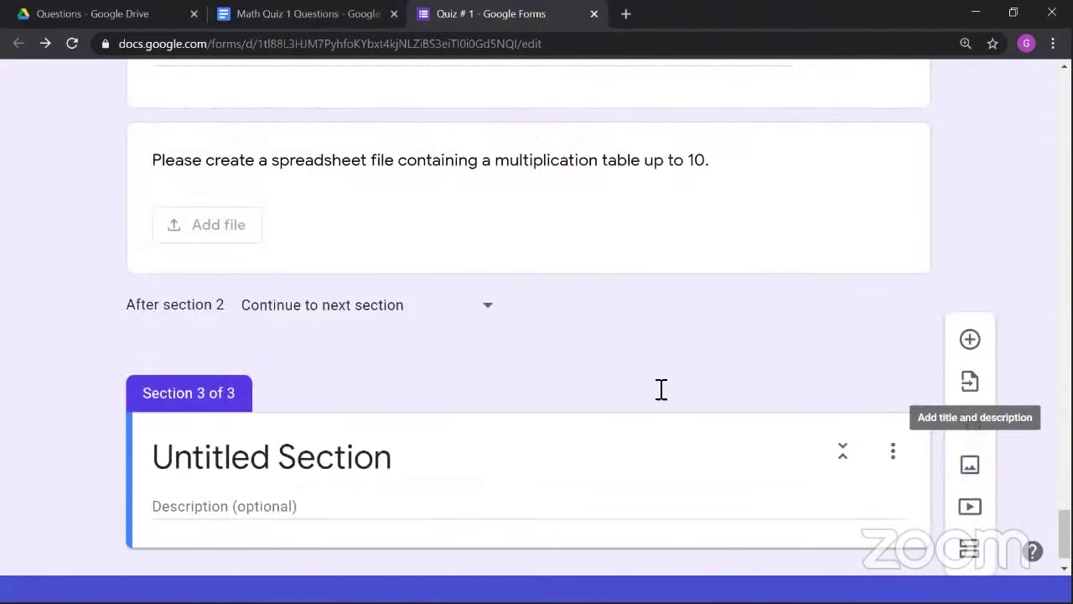
{"action": "left_click", "coordinate": [377, 467]}
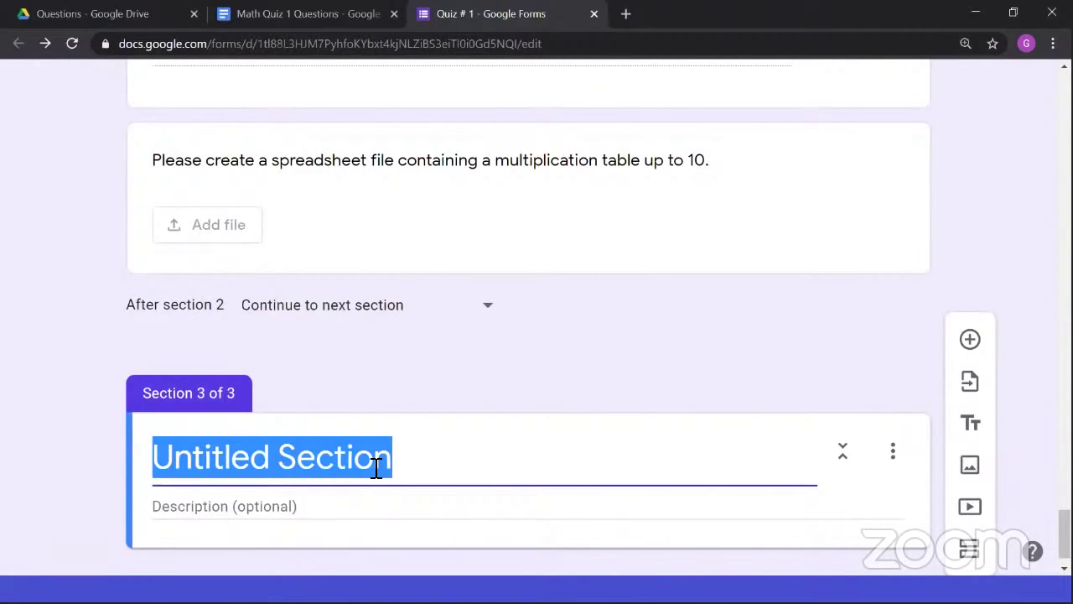
{"action": "type", "text": "P"}
{"action": "key", "text": "BackSpace"}
{"action": "type", "text": "Qu"}
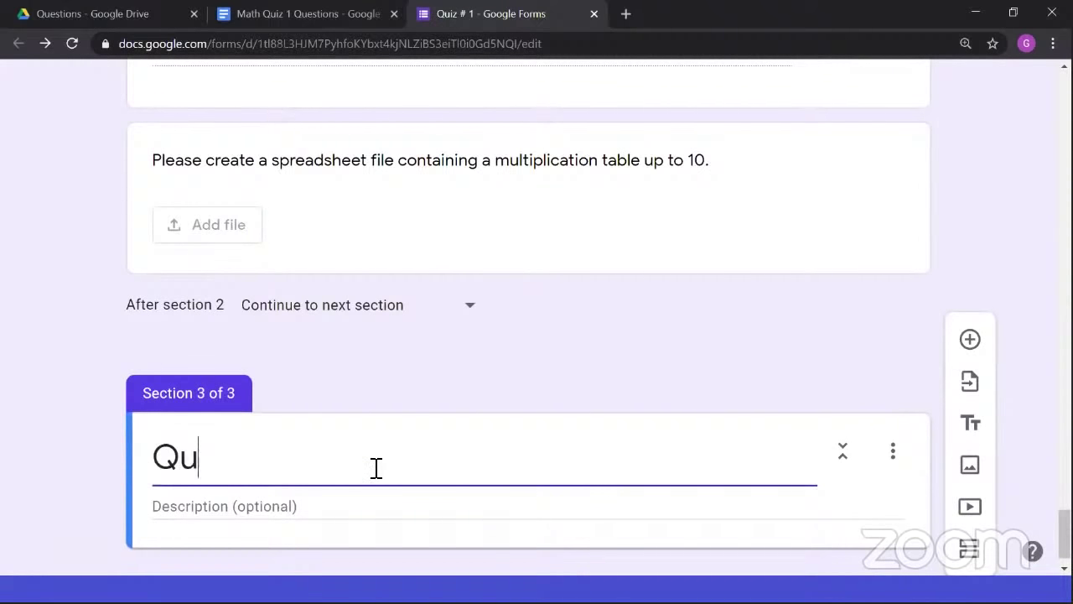
{"action": "type", "text": "iz # 1 "}
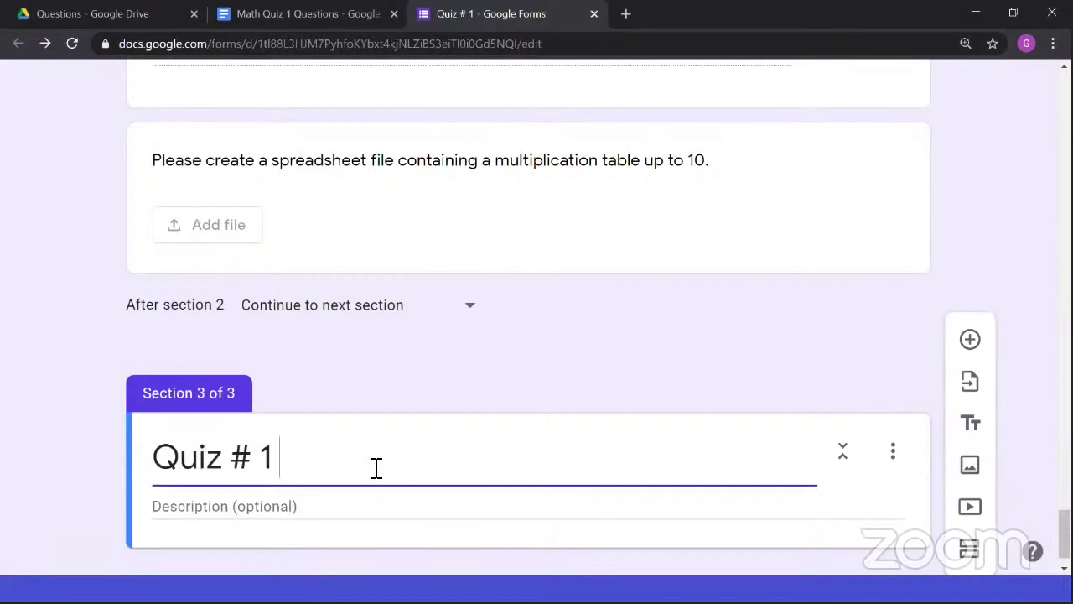
{"action": "type", "text": "pg 2"}
{"action": "scroll", "coordinate": [421, 431], "scroll_direction": "down", "scroll_amount": 1}
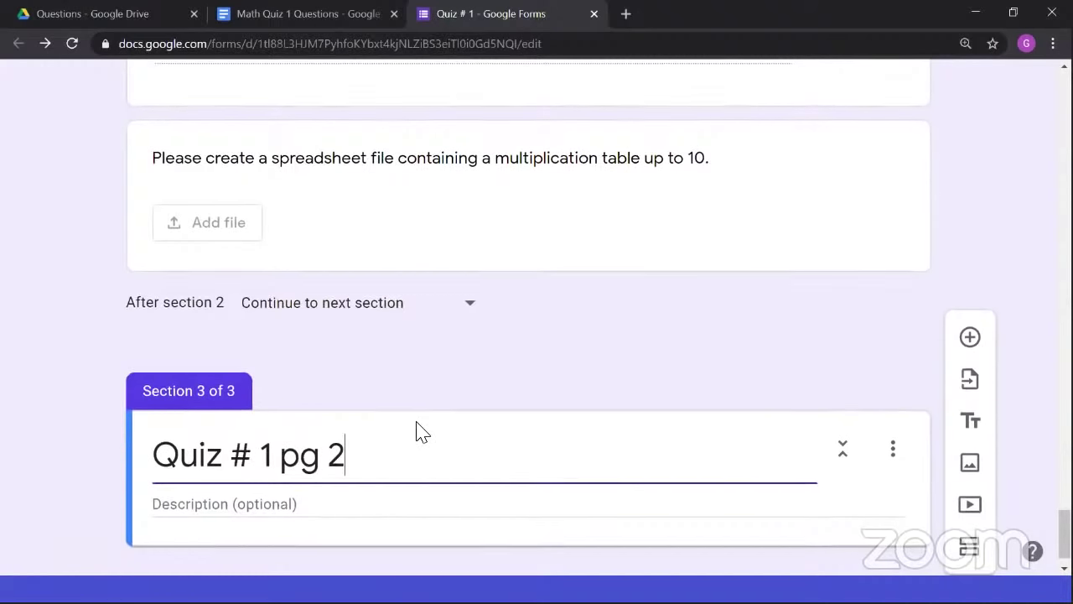
{"action": "scroll", "coordinate": [422, 431], "scroll_direction": "up", "scroll_amount": 4}
{"action": "scroll", "coordinate": [623, 347], "scroll_direction": "down", "scroll_amount": 2}
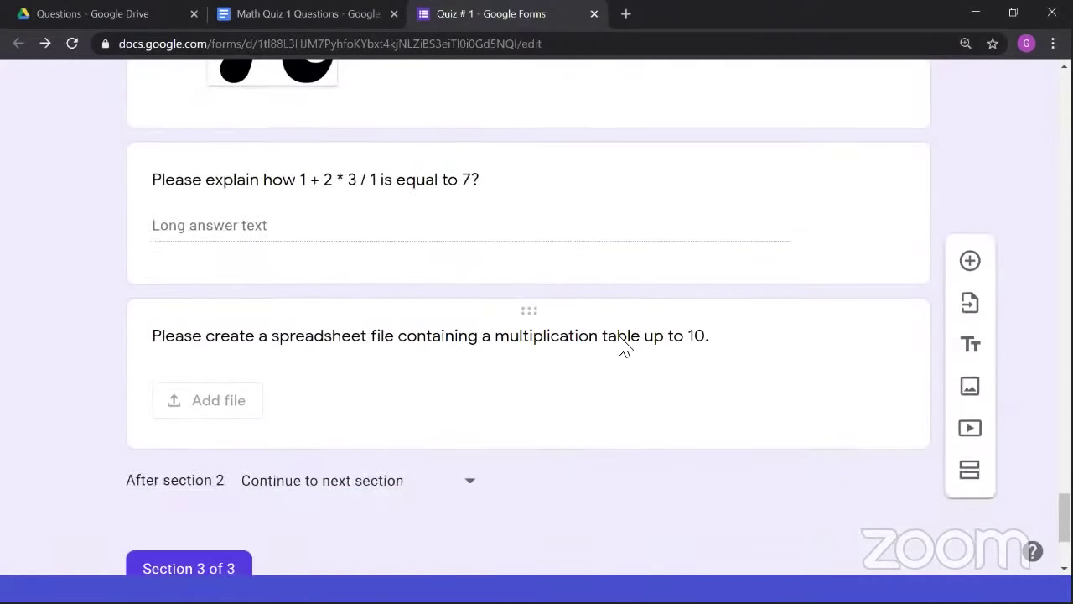
{"action": "scroll", "coordinate": [623, 347], "scroll_direction": "down", "scroll_amount": 2}
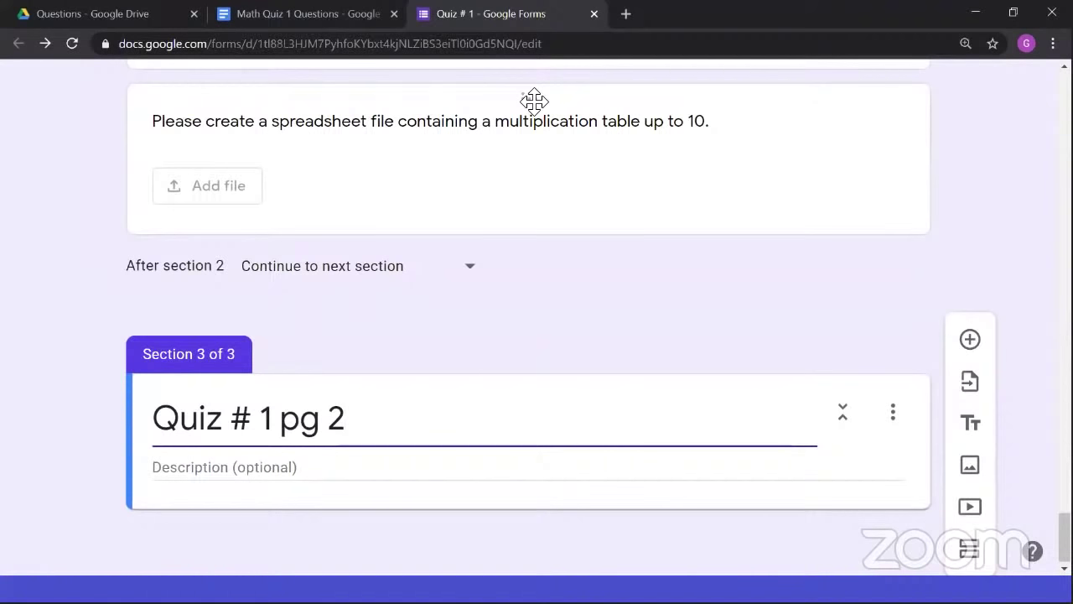
- Drag the spreadsheet and explanation questions below the 'Quiz # 1 pg 2' section header
{"action": "left_click_drag", "start_coordinate": [533, 113], "coordinate": [517, 518]}
{"action": "scroll", "coordinate": [517, 517], "scroll_direction": "up", "scroll_amount": 3}
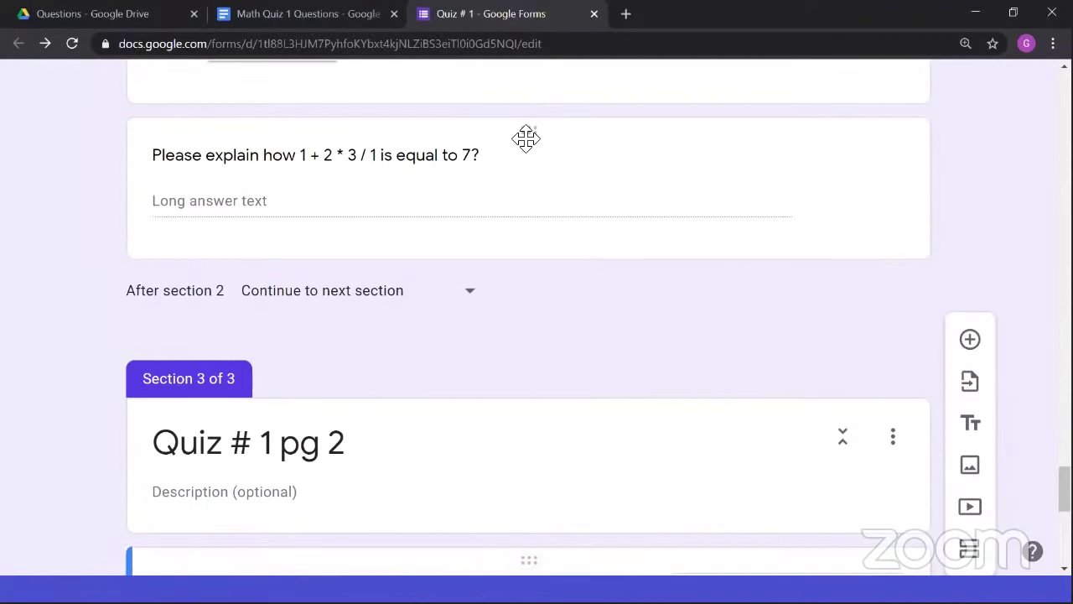
{"action": "left_click_drag", "start_coordinate": [527, 138], "coordinate": [486, 402]}
{"action": "scroll", "coordinate": [486, 406], "scroll_direction": "up", "scroll_amount": 10}
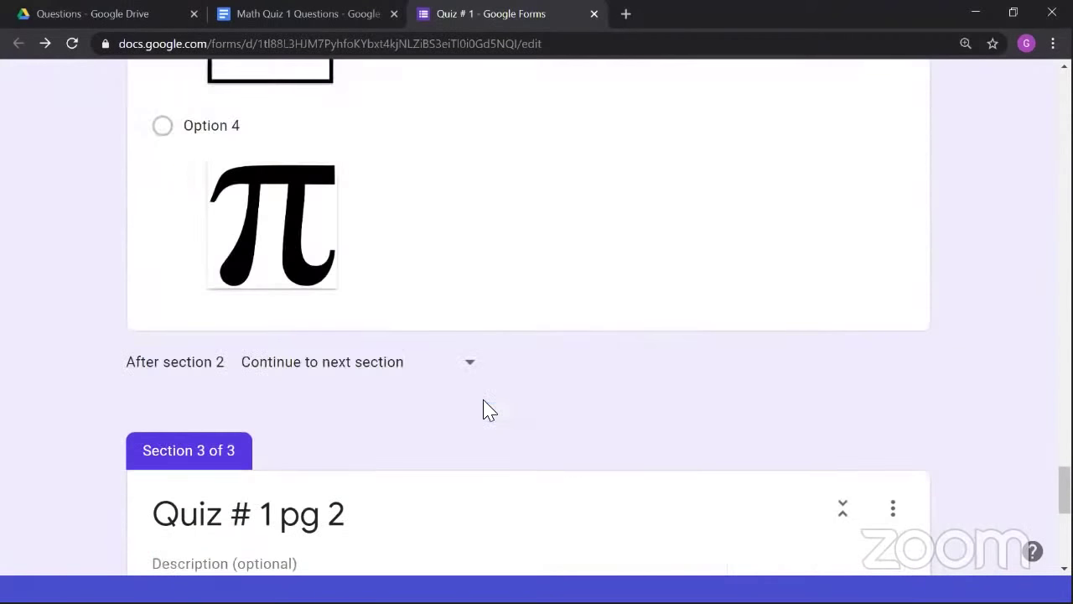
{"action": "scroll", "coordinate": [489, 405], "scroll_direction": "up", "scroll_amount": 20}
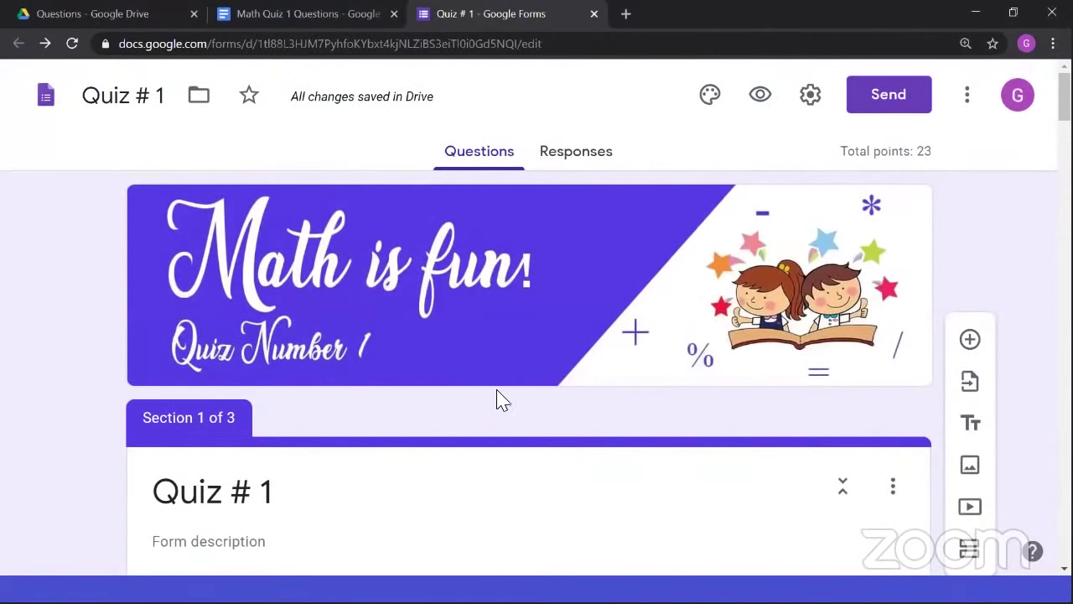
- Preview the quiz, autofill the respondent's email, enter their full name, and continue to page 1
{"action": "left_click", "coordinate": [762, 96]}
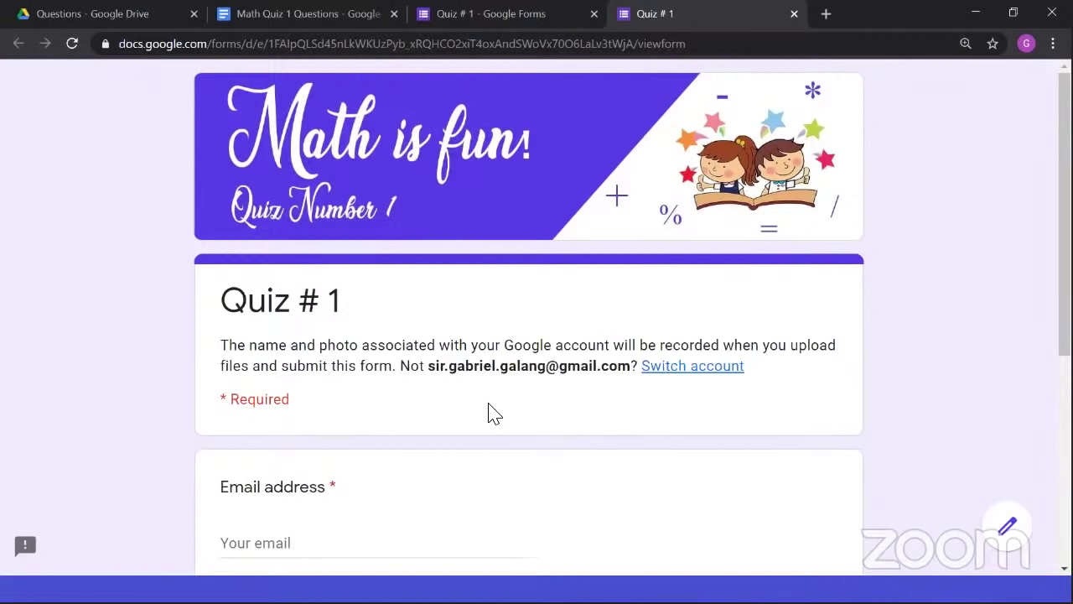
{"action": "scroll", "coordinate": [493, 400], "scroll_direction": "down", "scroll_amount": 2}
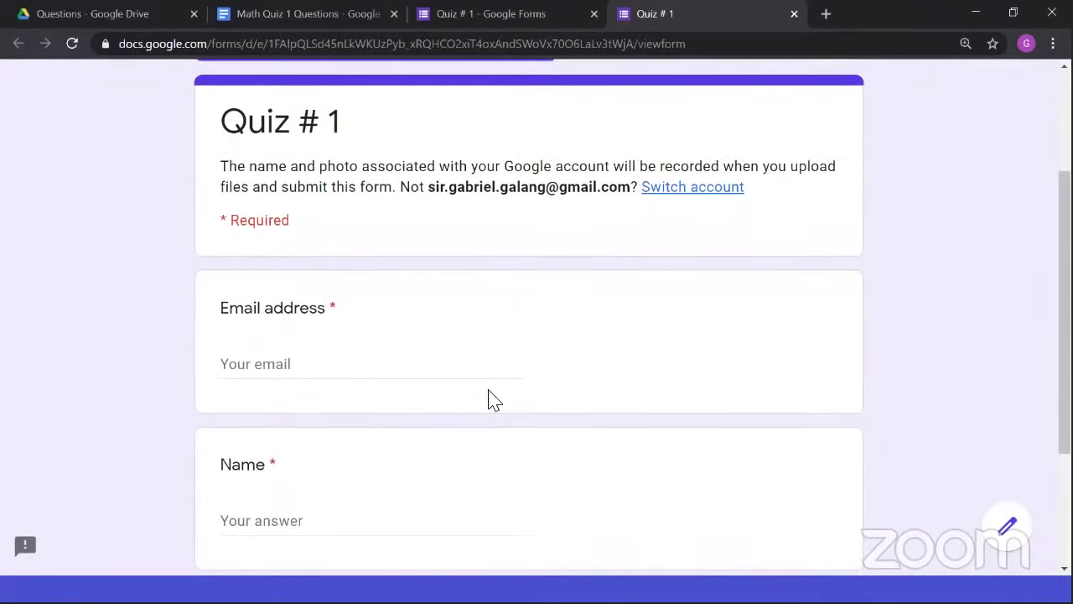
{"action": "left_click", "coordinate": [383, 371]}
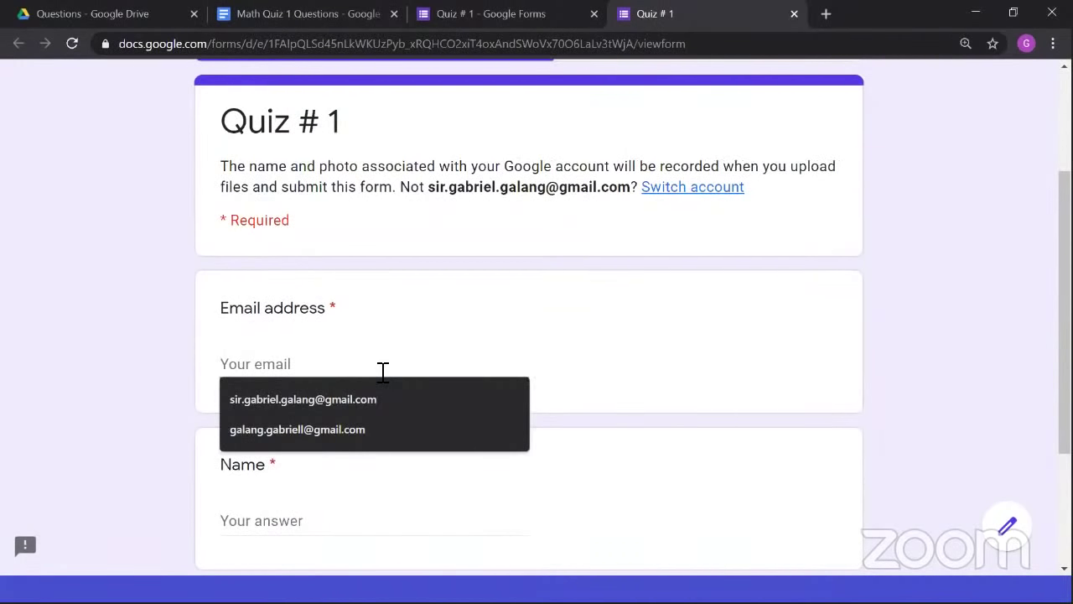
{"action": "left_click", "coordinate": [339, 400]}
{"action": "scroll", "coordinate": [343, 395], "scroll_direction": "down", "scroll_amount": 2}
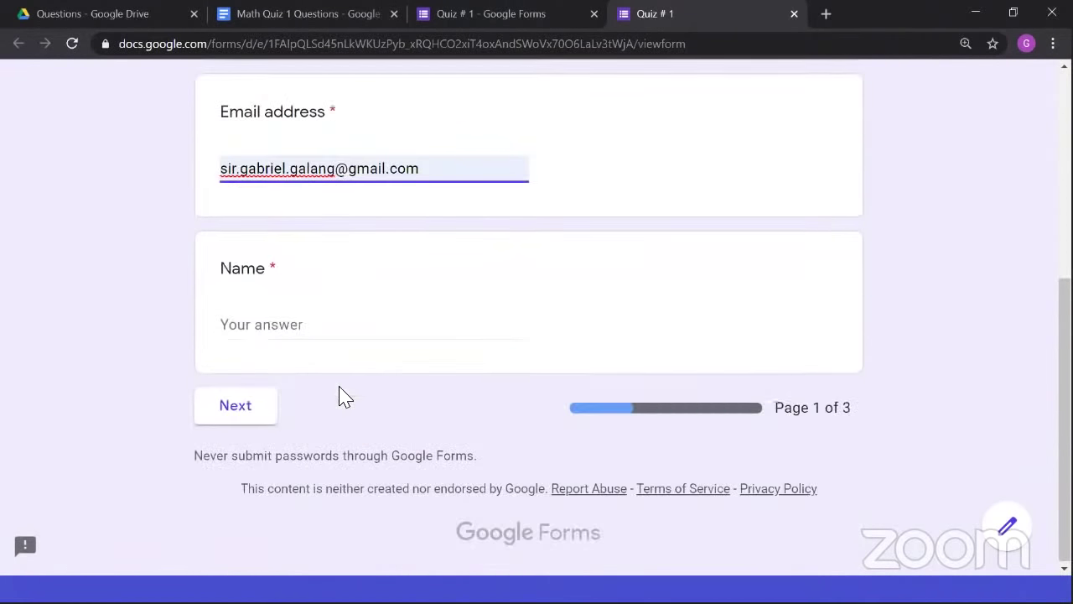
{"action": "left_click", "coordinate": [308, 326]}
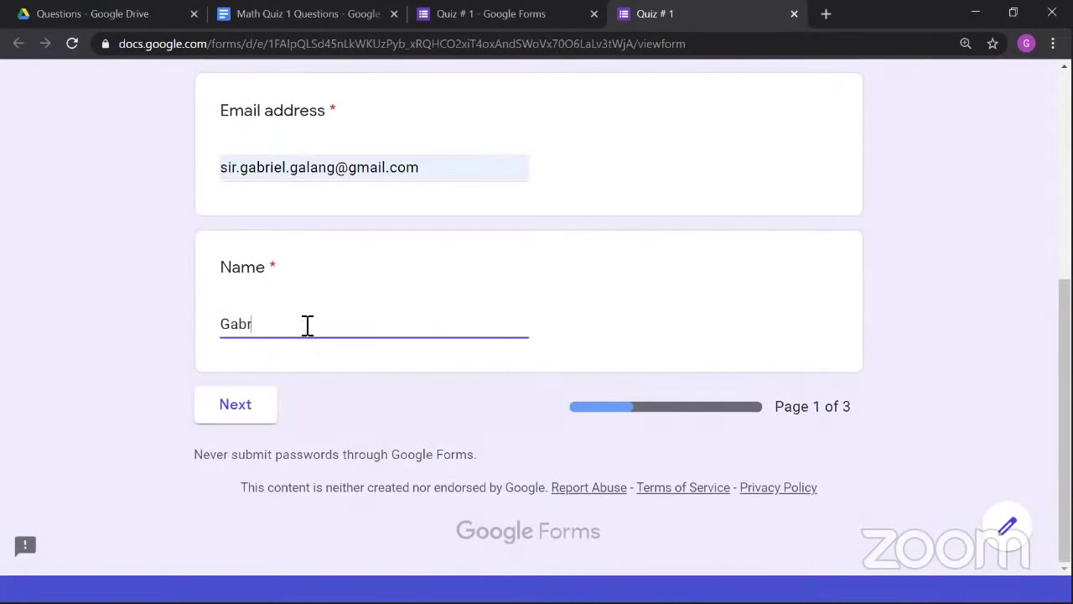
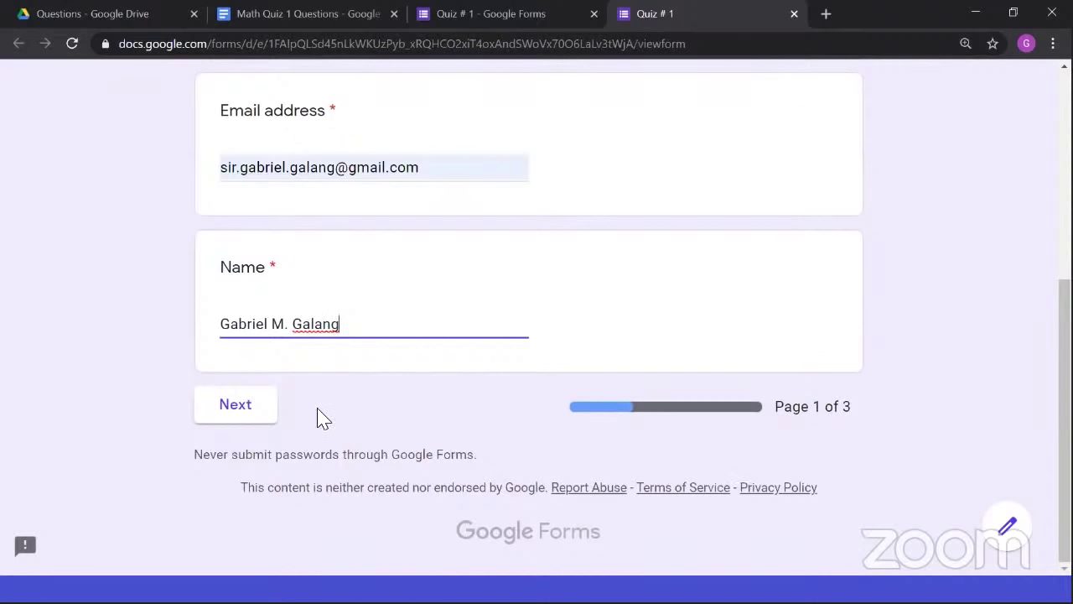
{"action": "left_click", "coordinate": [250, 409]}
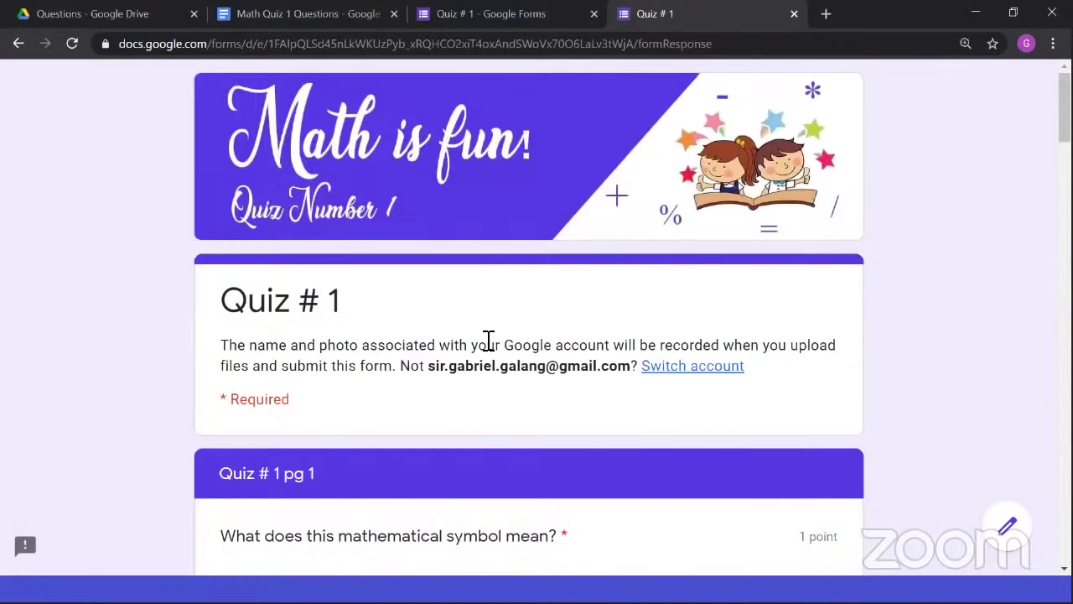
- Answer Square root for the symbol question and mark the True or False grid False, False, True
{"action": "scroll", "coordinate": [489, 341], "scroll_direction": "down", "scroll_amount": 6}
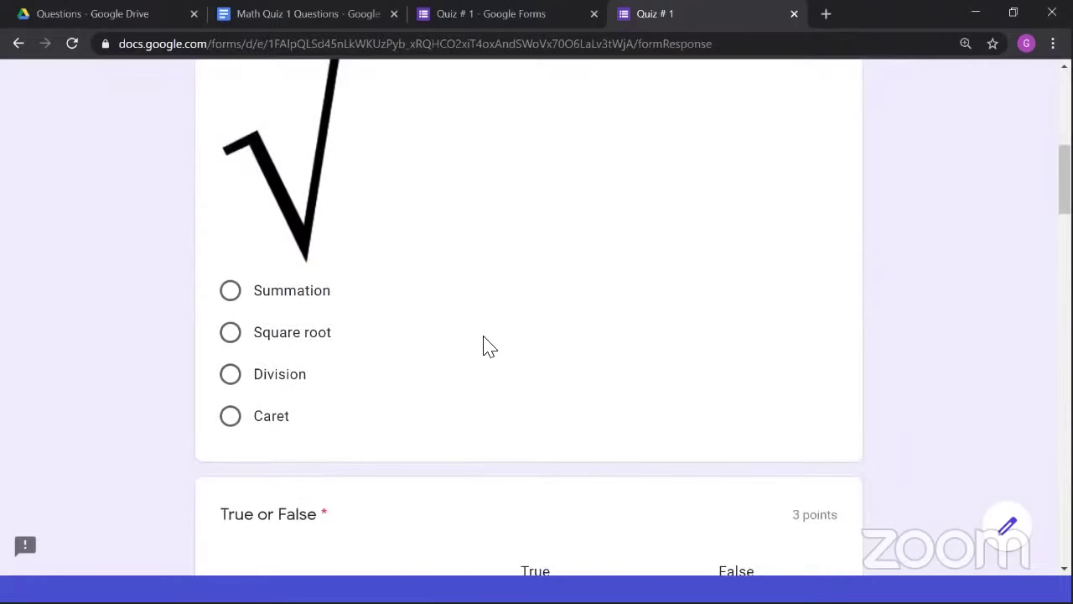
{"action": "scroll", "coordinate": [346, 407], "scroll_direction": "up", "scroll_amount": 1}
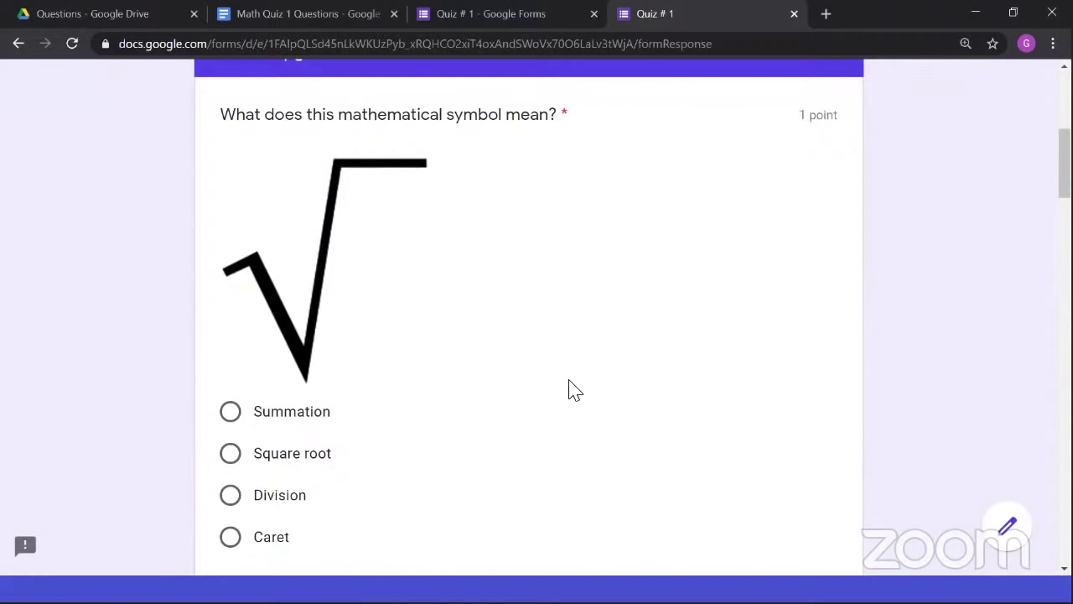
{"action": "scroll", "coordinate": [568, 381], "scroll_direction": "down", "scroll_amount": 2}
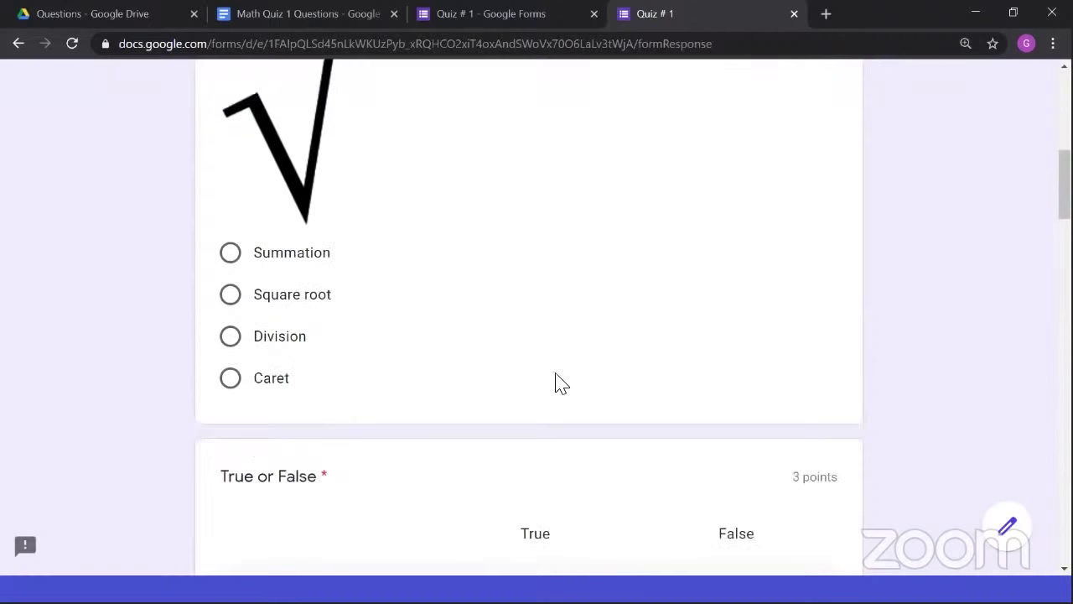
{"action": "left_click", "coordinate": [231, 295]}
{"action": "scroll", "coordinate": [484, 366], "scroll_direction": "down", "scroll_amount": 5}
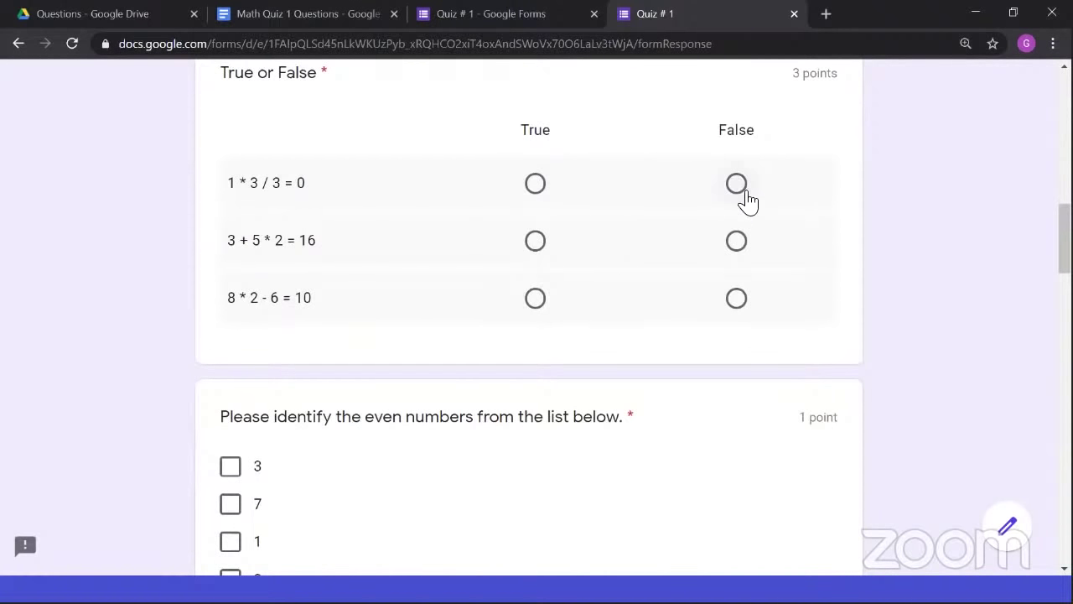
{"action": "left_click", "coordinate": [737, 184]}
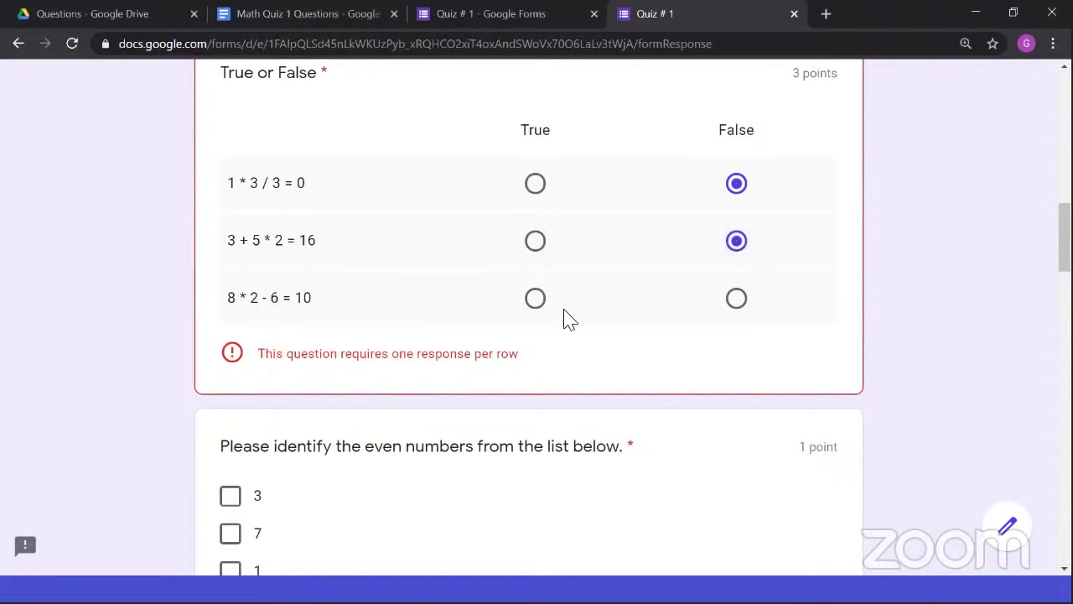
{"action": "left_click", "coordinate": [539, 305]}
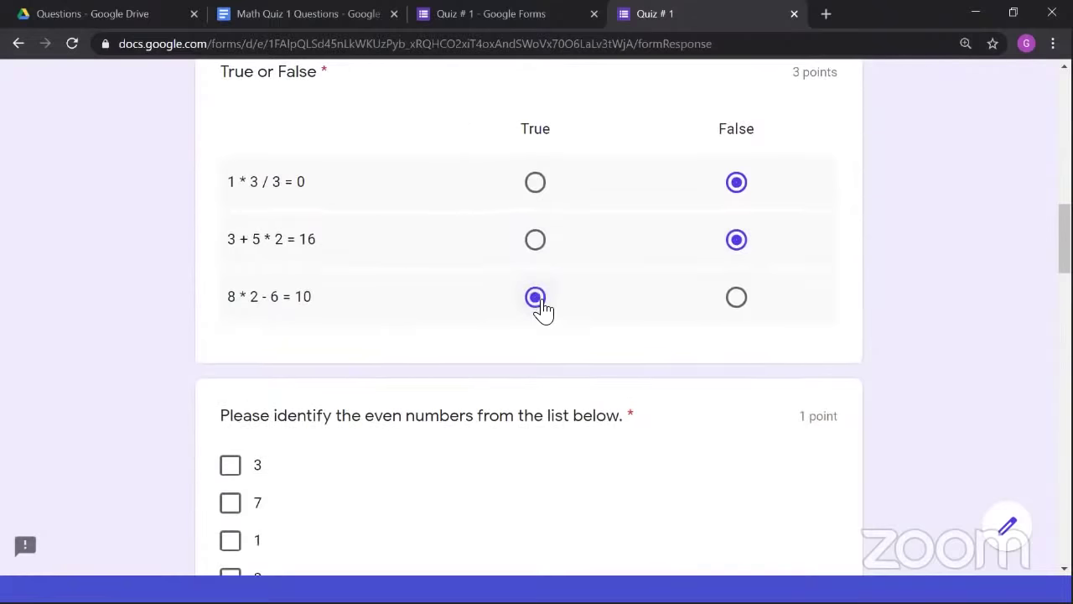
- Tick 2 and 8 as the even numbers
{"action": "scroll", "coordinate": [264, 388], "scroll_direction": "down", "scroll_amount": 2}
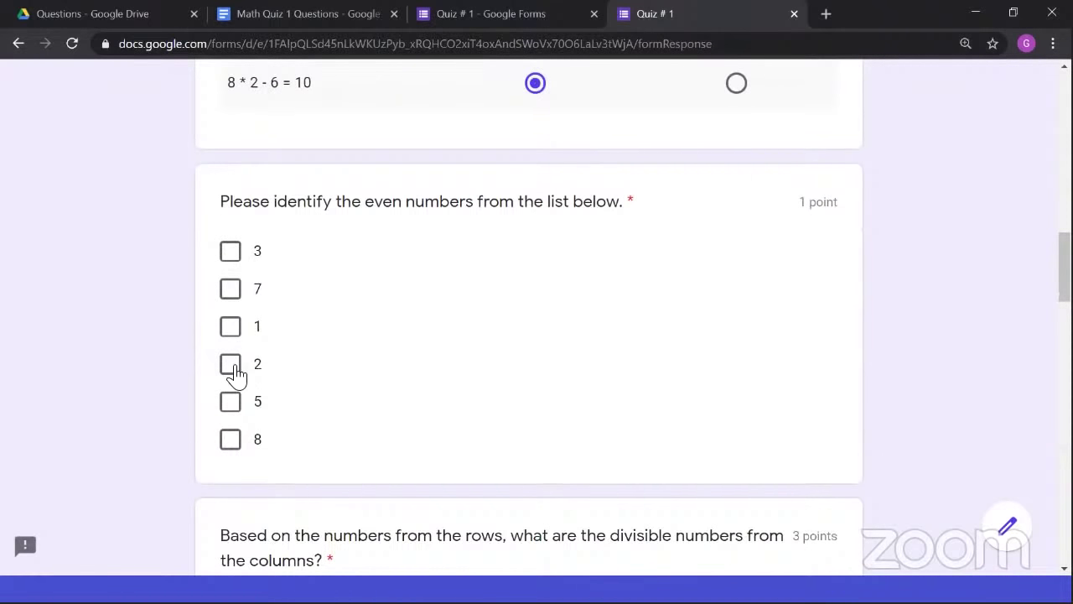
{"action": "left_click", "coordinate": [231, 367]}
{"action": "left_click", "coordinate": [234, 444]}
{"action": "scroll", "coordinate": [240, 452], "scroll_direction": "down", "scroll_amount": 5}
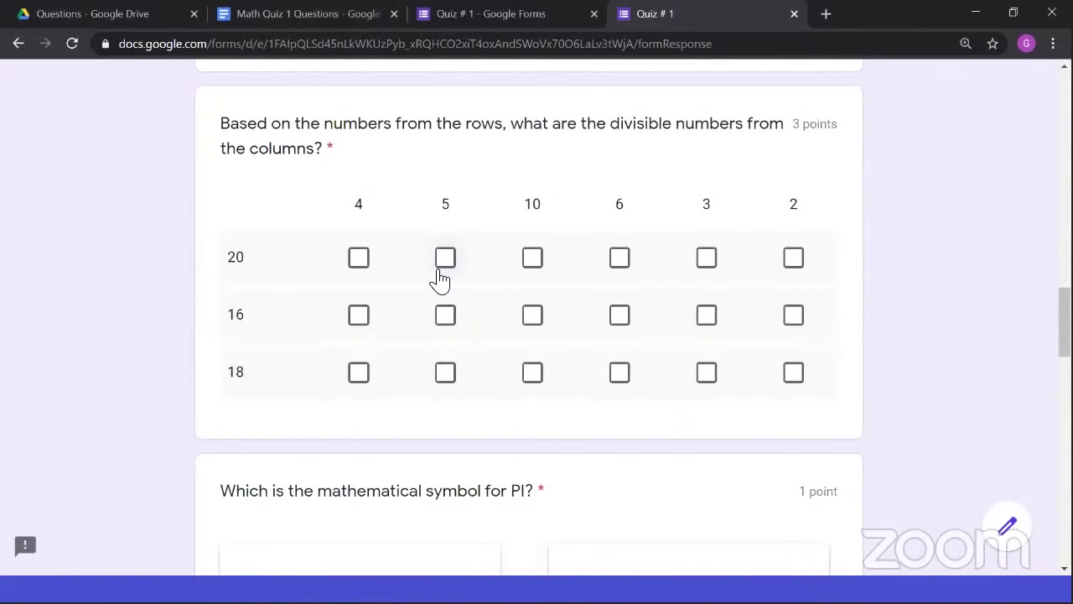
- Fill the divisibility grid: 20 by 4, 5, 10, 2; 16 by 4, 2; 18 by 6, 3, 2
{"action": "left_click", "coordinate": [361, 260]}
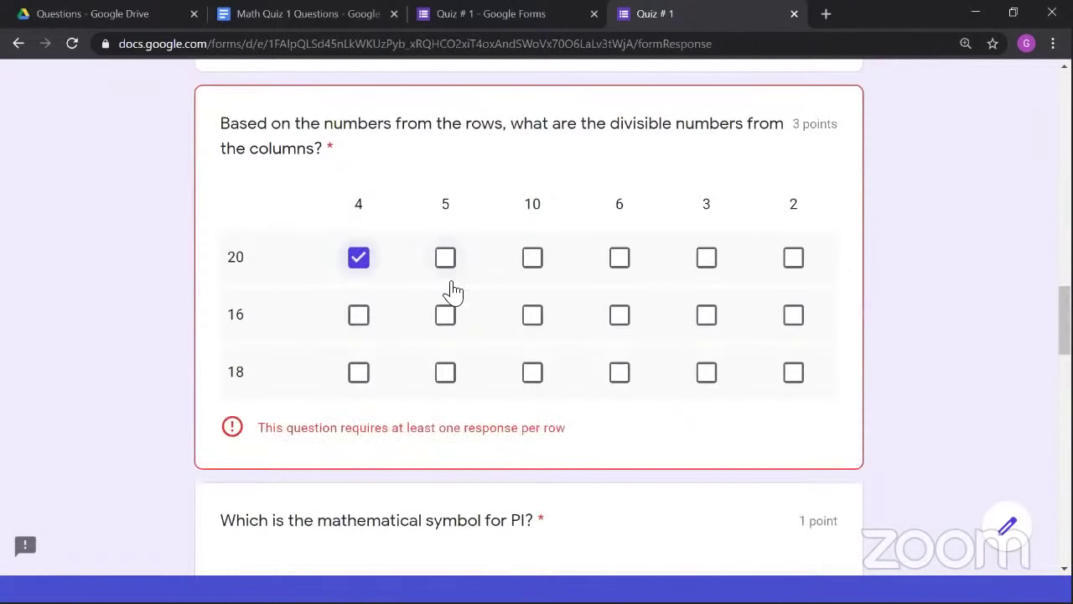
{"action": "left_click", "coordinate": [449, 266]}
{"action": "left_click", "coordinate": [541, 260]}
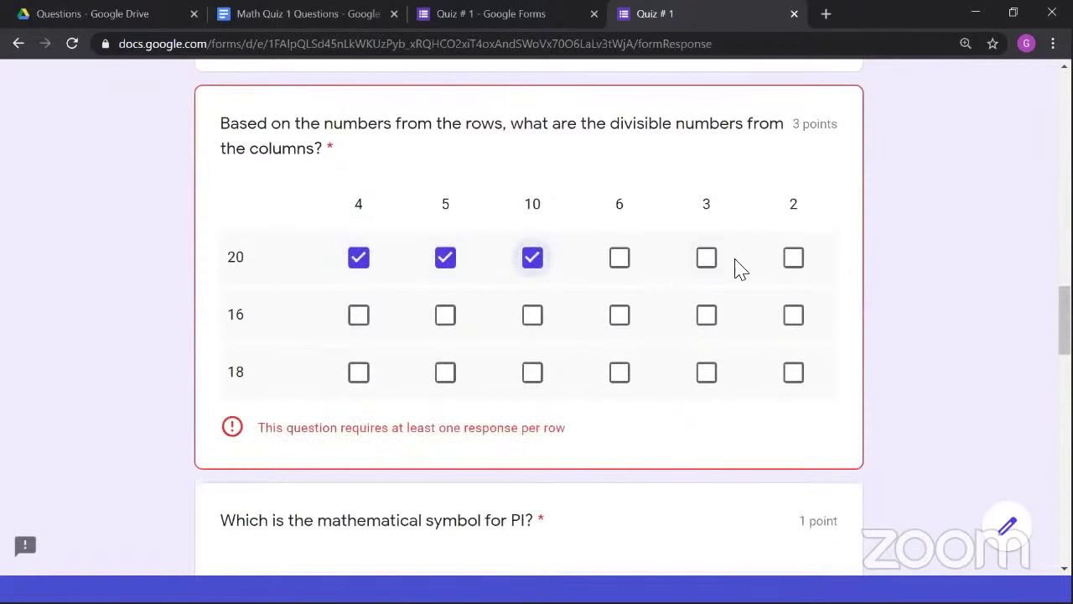
{"action": "left_click", "coordinate": [761, 268]}
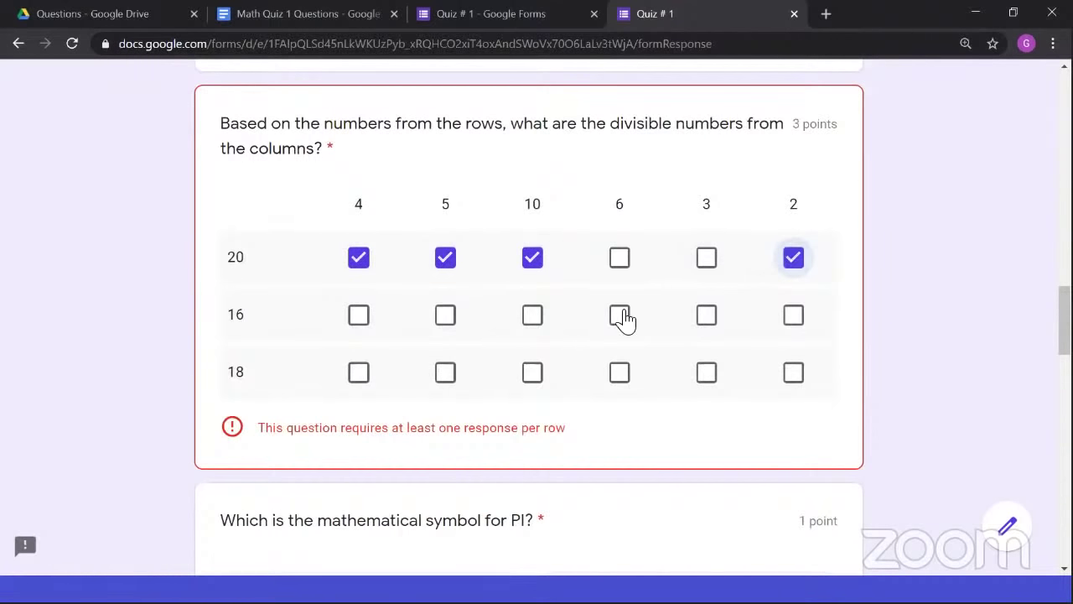
{"action": "left_click", "coordinate": [361, 329]}
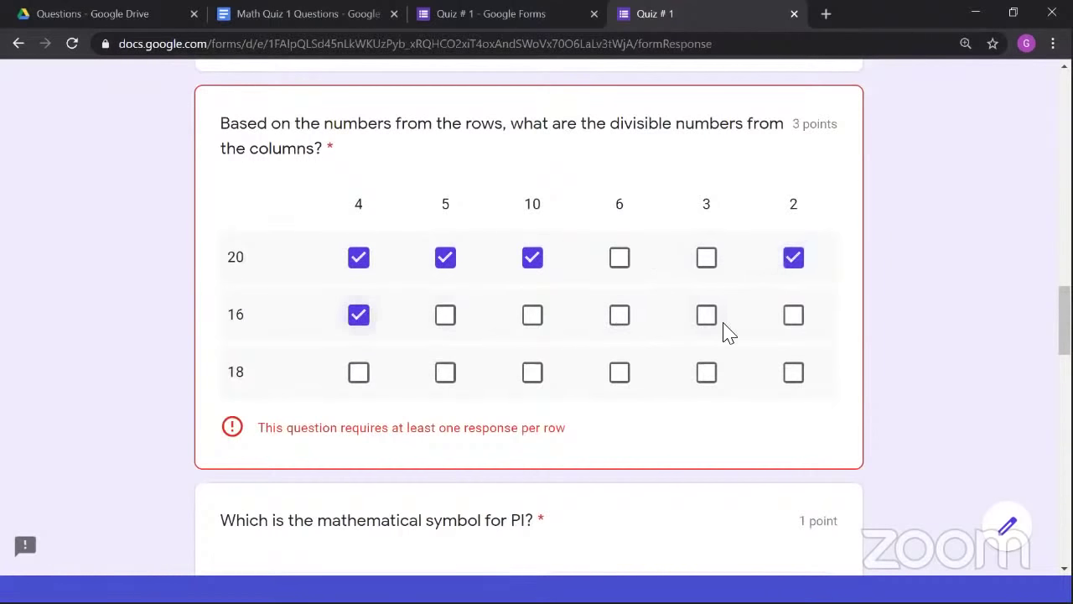
{"action": "left_click", "coordinate": [803, 317]}
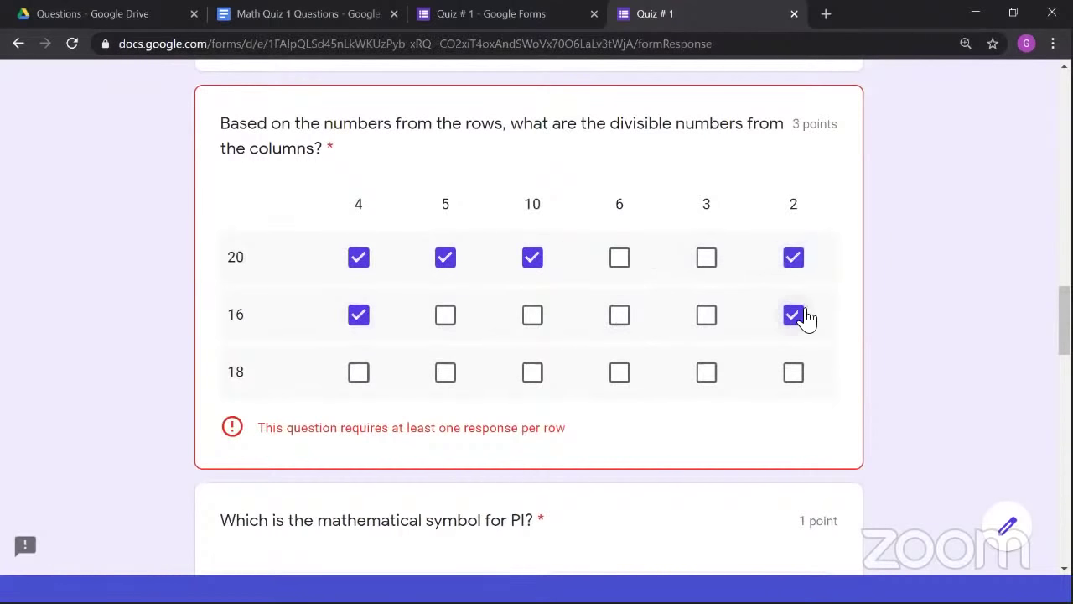
{"action": "left_click", "coordinate": [620, 390]}
{"action": "left_click", "coordinate": [712, 379]}
{"action": "left_click", "coordinate": [808, 377]}
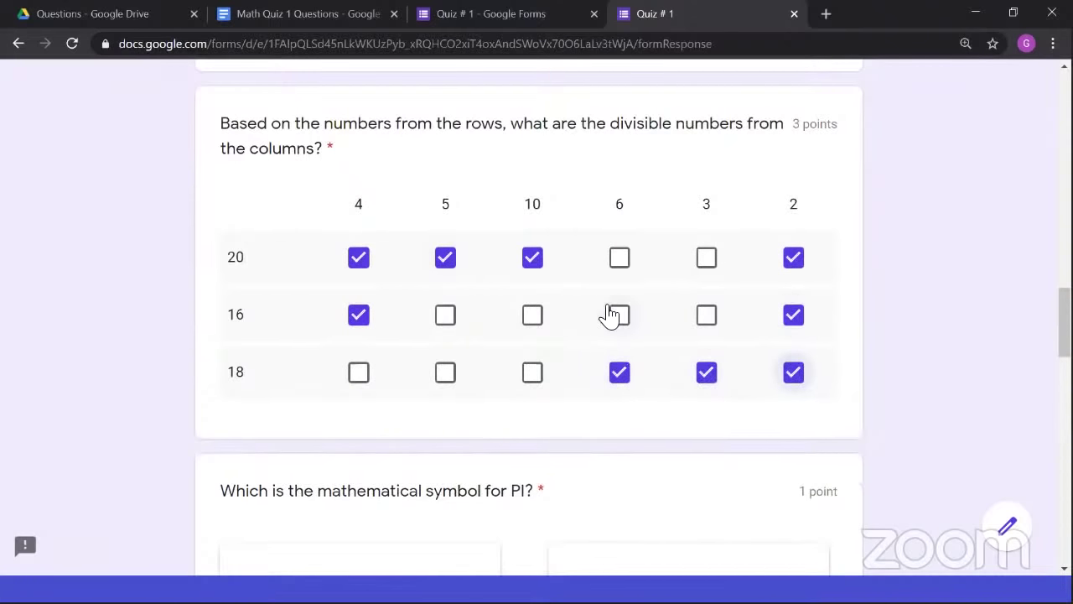
- Choose the π image as the PI symbol and enter 3 as the next answer
{"action": "scroll", "coordinate": [610, 314], "scroll_direction": "down", "scroll_amount": 4}
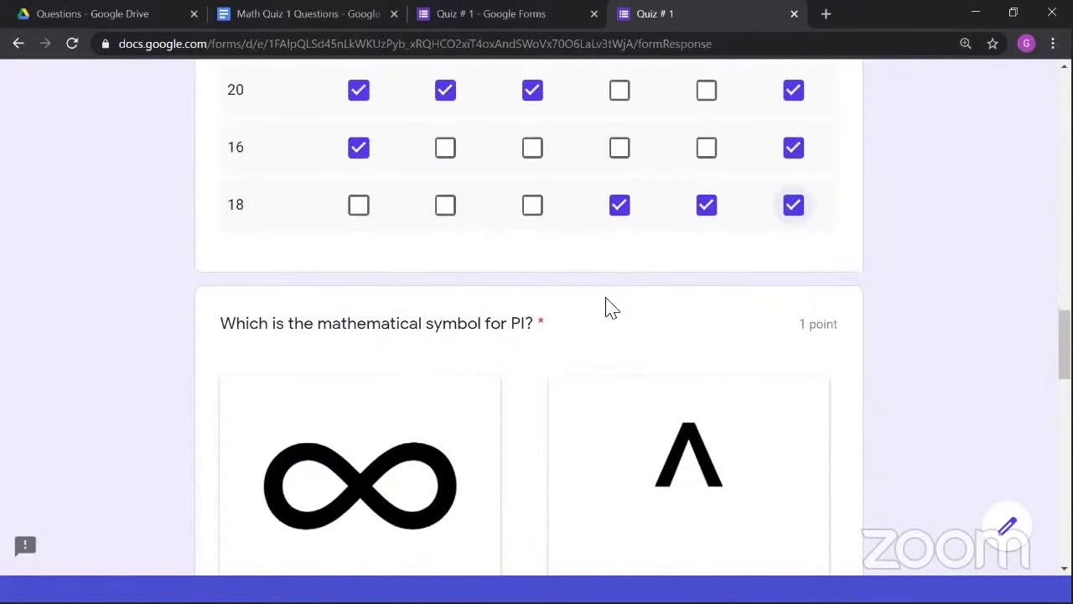
{"action": "scroll", "coordinate": [609, 306], "scroll_direction": "down", "scroll_amount": 2}
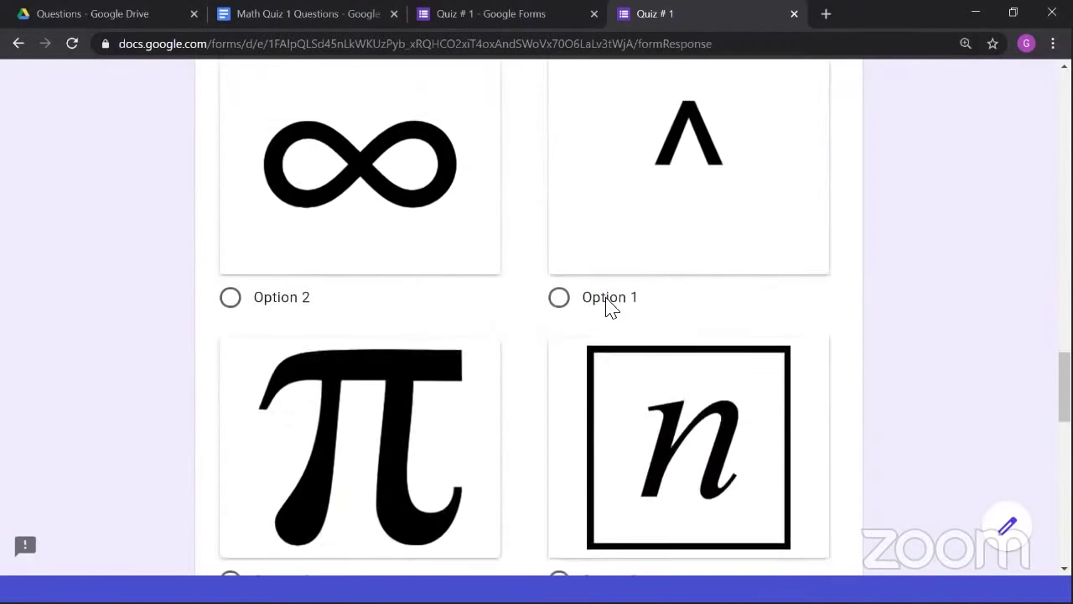
{"action": "left_click", "coordinate": [401, 382]}
{"action": "scroll", "coordinate": [401, 382], "scroll_direction": "down", "scroll_amount": 6}
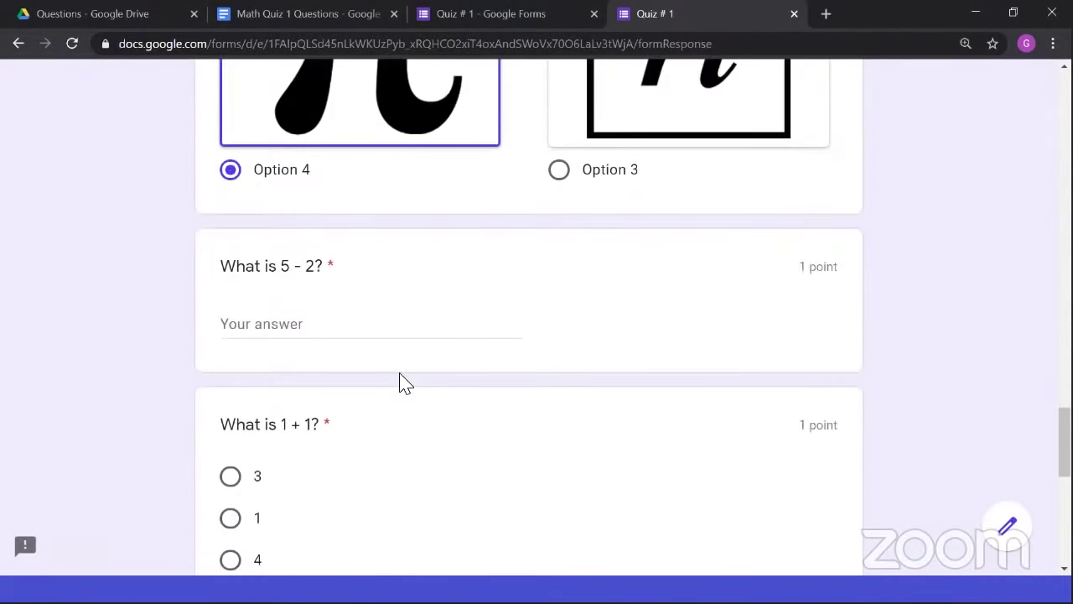
{"action": "scroll", "coordinate": [307, 254], "scroll_direction": "up", "scroll_amount": 1}
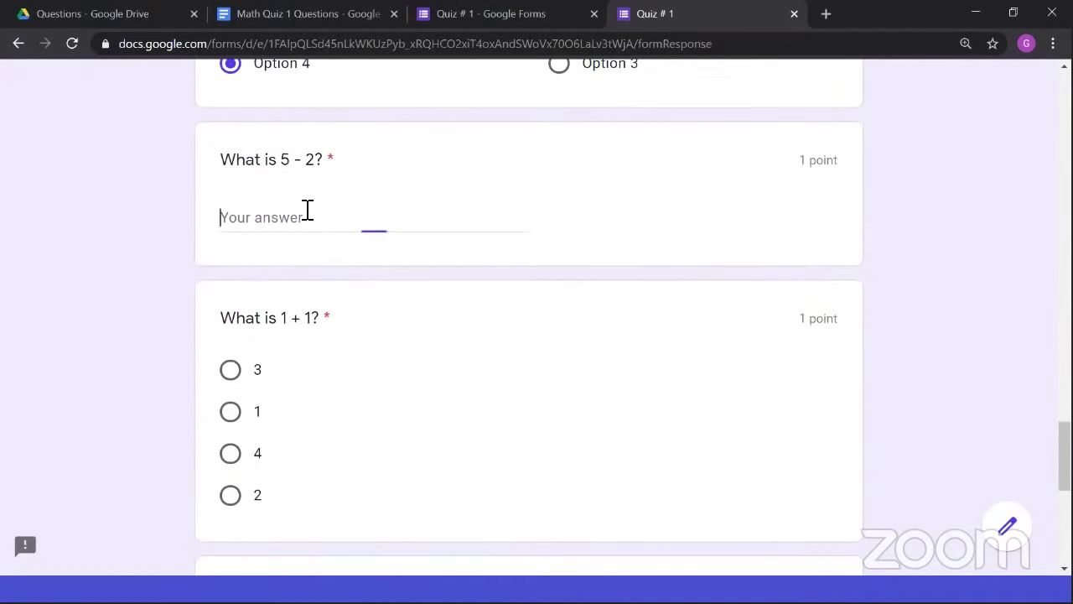
{"action": "type", "text": "3"}
{"action": "scroll", "coordinate": [307, 214], "scroll_direction": "down", "scroll_amount": 3}
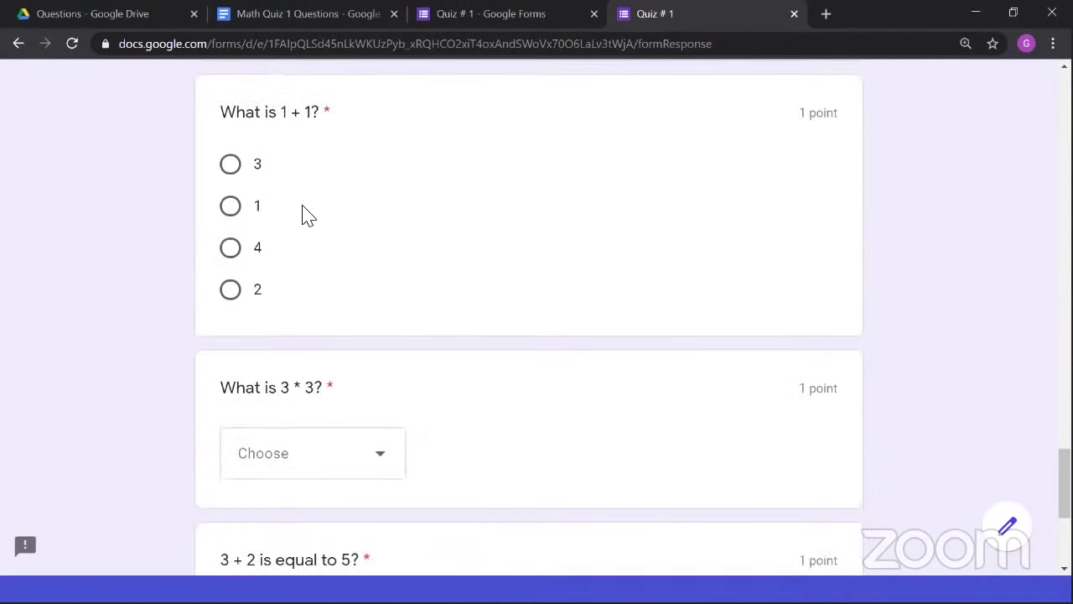
- Answer 2 for 1 + 1, 9 for 3 * 3, True for 3 + 2 = 5, then go to page 3
{"action": "left_click", "coordinate": [230, 290]}
{"action": "scroll", "coordinate": [230, 282], "scroll_direction": "down", "scroll_amount": 3}
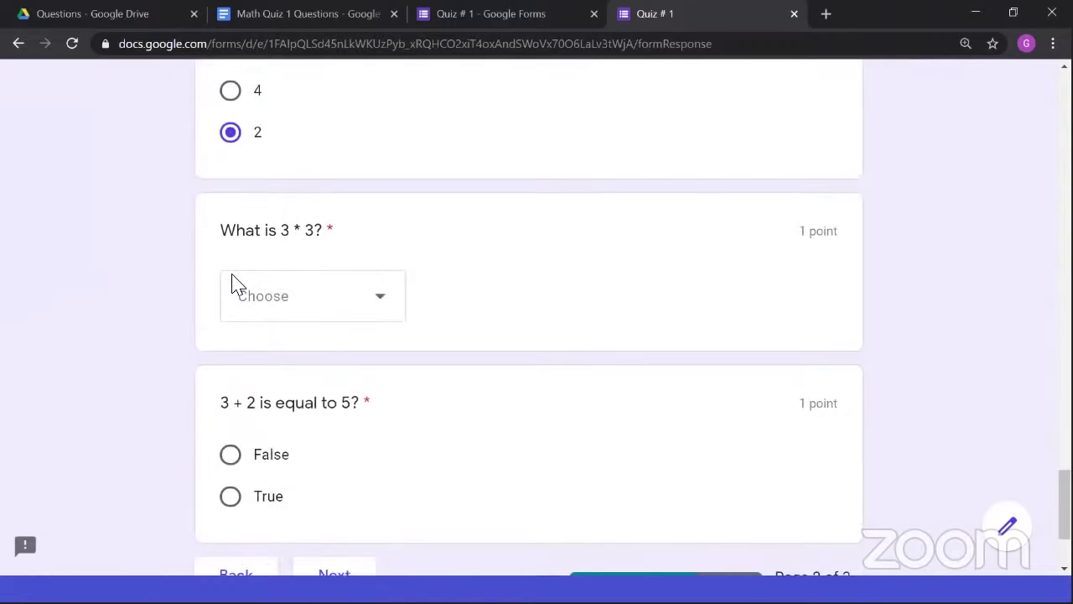
{"action": "left_click", "coordinate": [331, 280]}
{"action": "left_click", "coordinate": [280, 335]}
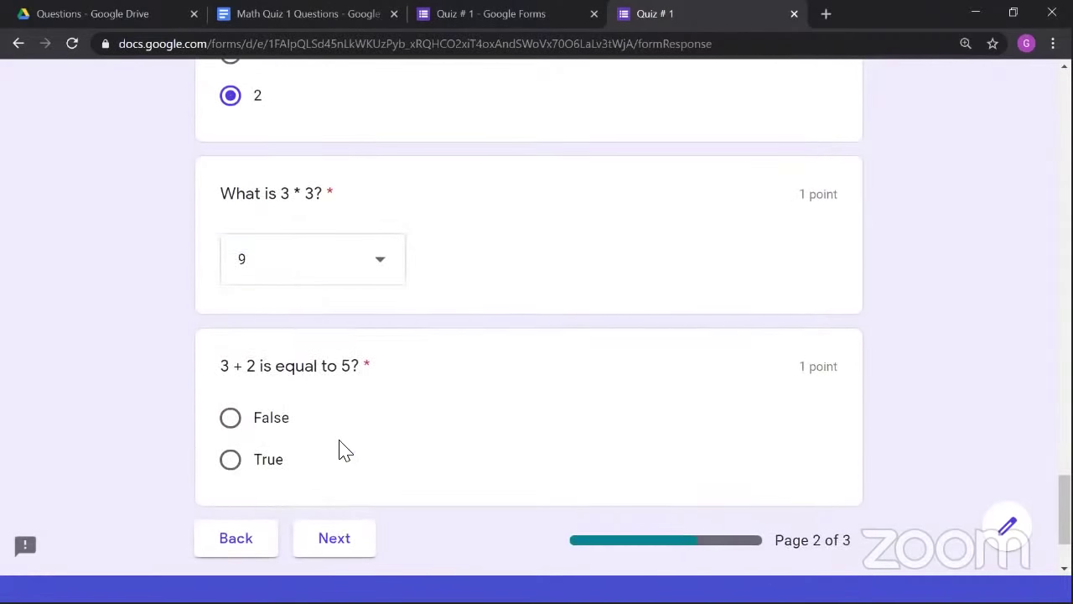
{"action": "scroll", "coordinate": [344, 451], "scroll_direction": "down", "scroll_amount": 2}
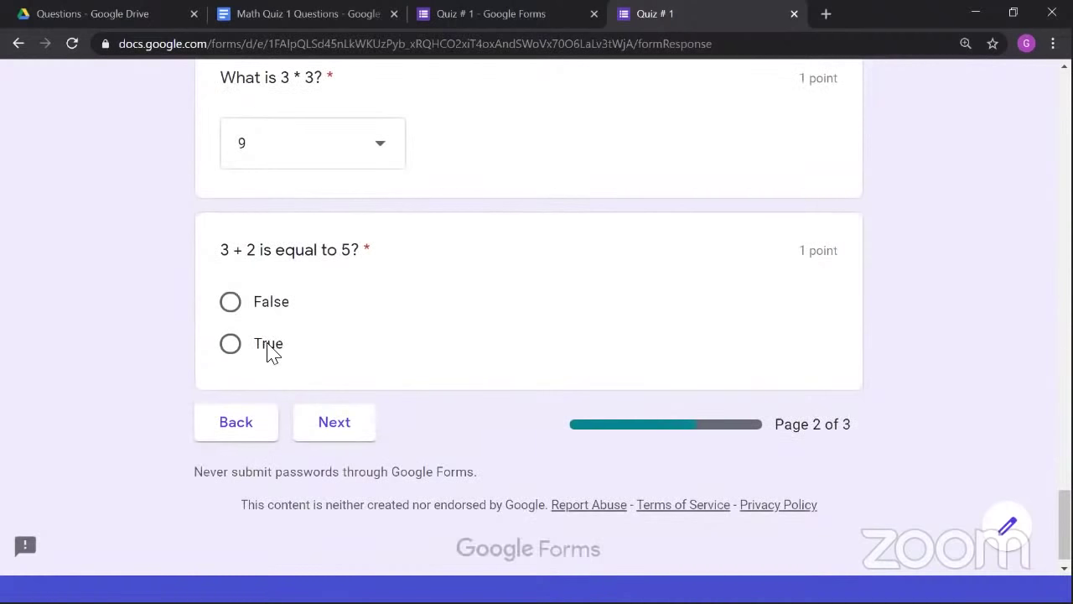
{"action": "left_click", "coordinate": [268, 346]}
{"action": "left_click", "coordinate": [337, 423]}
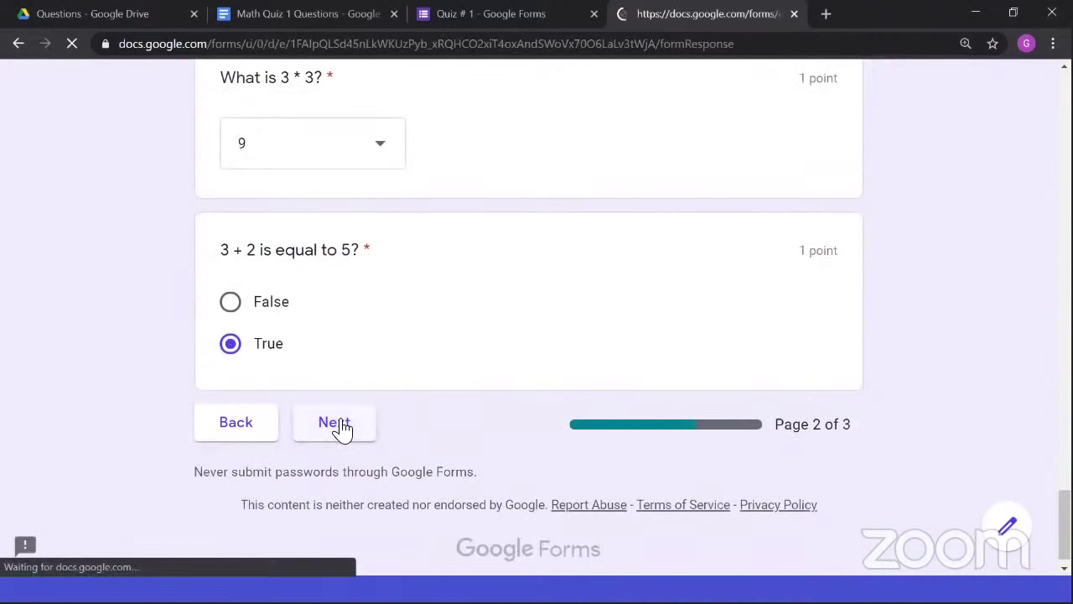
- Answer the explanation question with 'Because MDAS' and start adding a file to the spreadsheet question
{"action": "scroll", "coordinate": [562, 379], "scroll_direction": "down", "scroll_amount": 3}
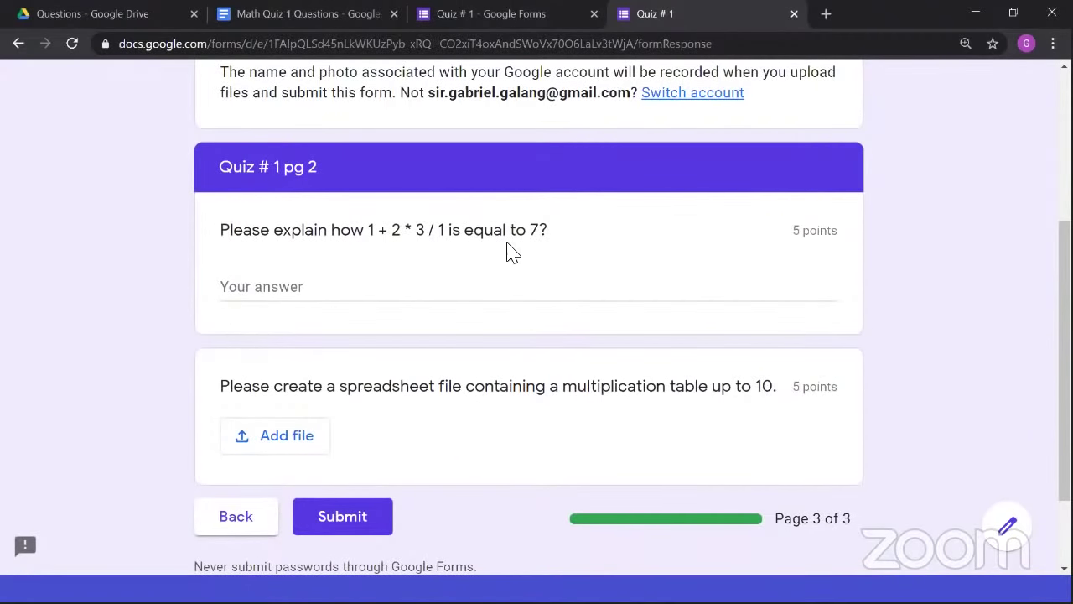
{"action": "left_click", "coordinate": [398, 293]}
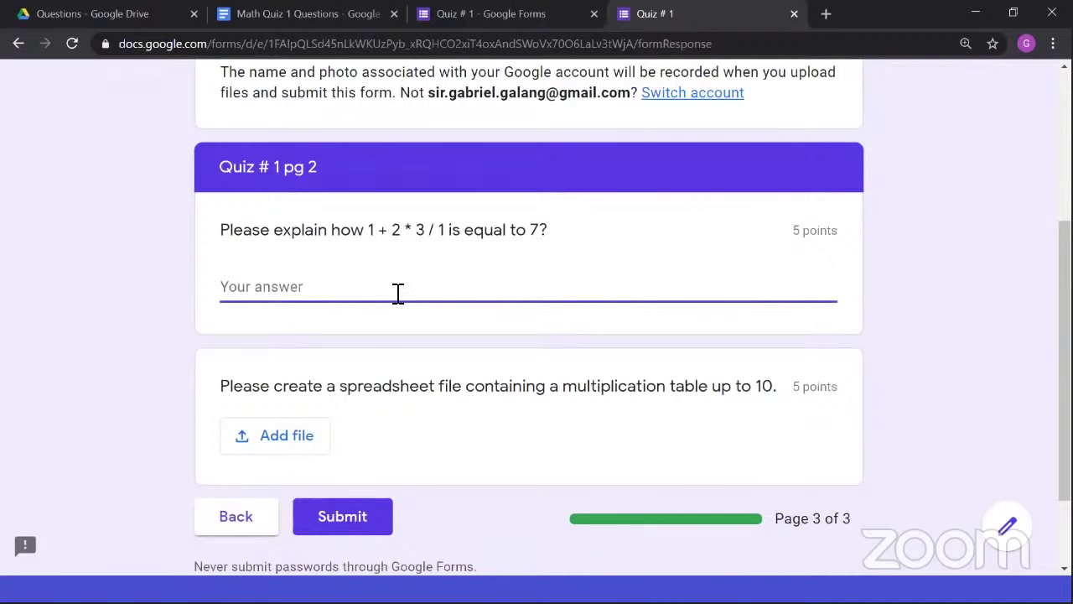
{"action": "type", "text": "Because MDAS"}
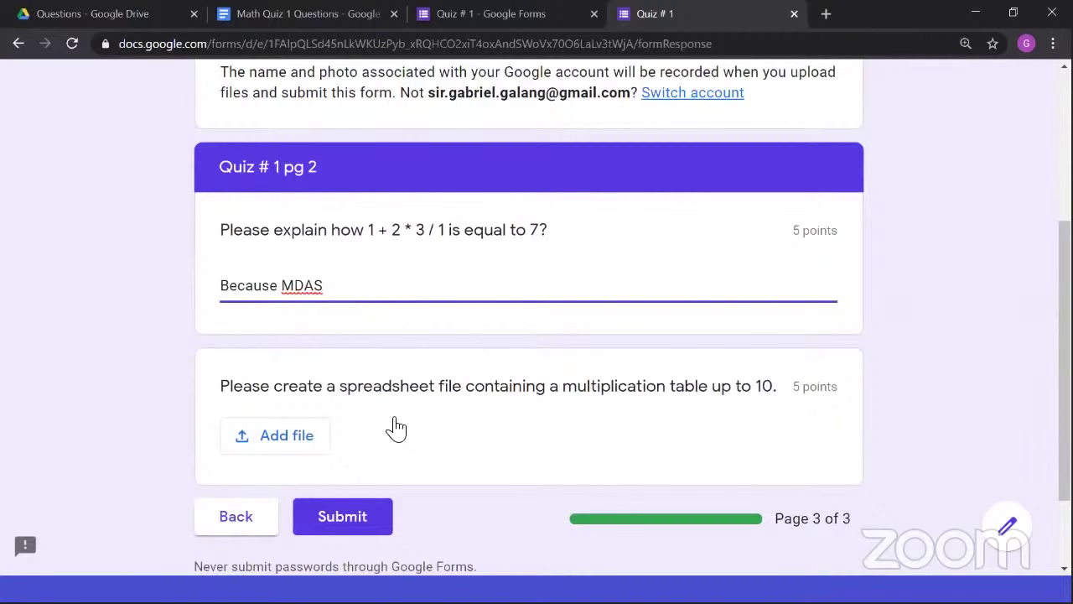
{"action": "left_click", "coordinate": [273, 441]}
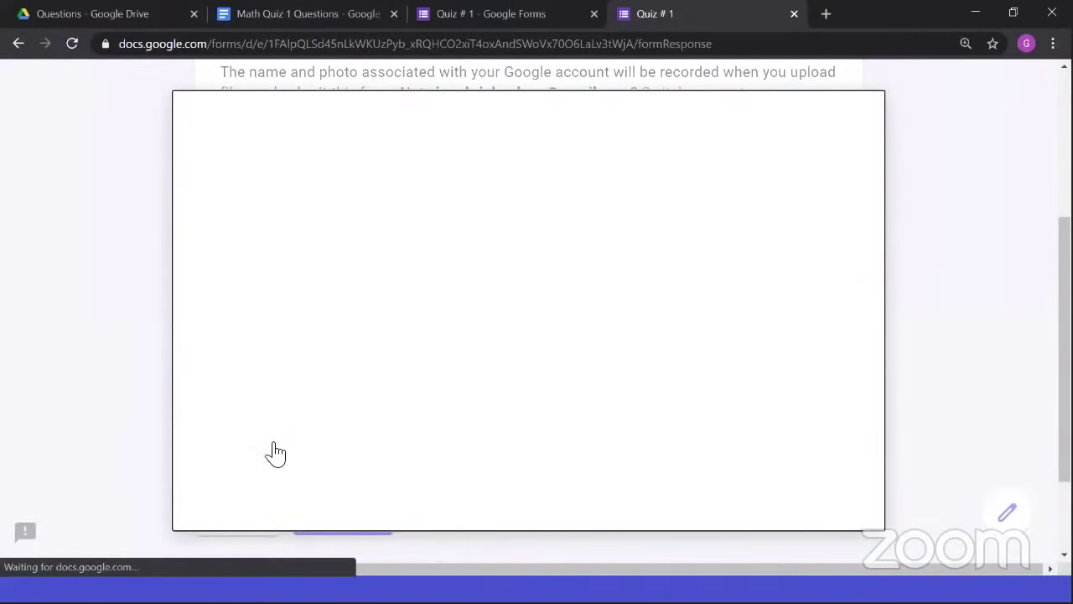
- Upload Multiplication Table.xlsx from Webinar > File Upload as the spreadsheet question's answer
{"action": "left_click", "coordinate": [518, 334]}
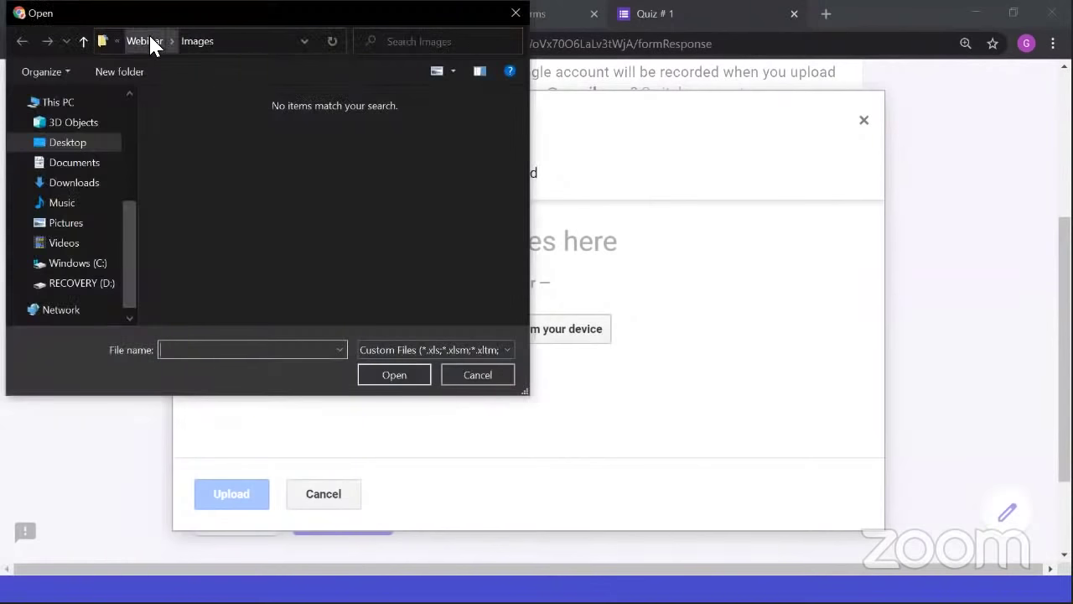
{"action": "left_click", "coordinate": [149, 38]}
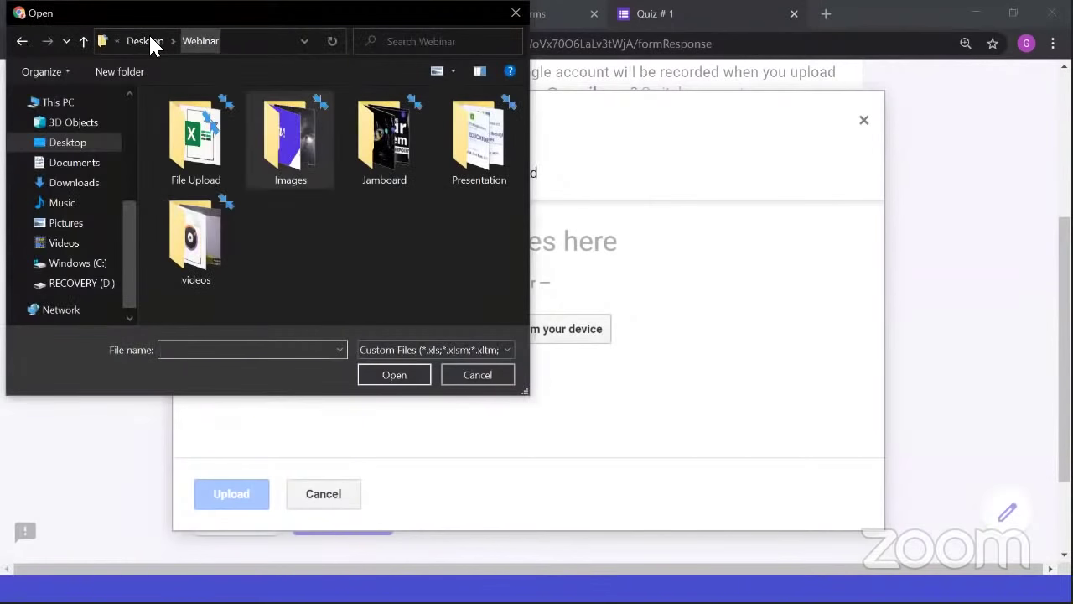
{"action": "double_click", "coordinate": [204, 116]}
{"action": "left_click", "coordinate": [206, 125]}
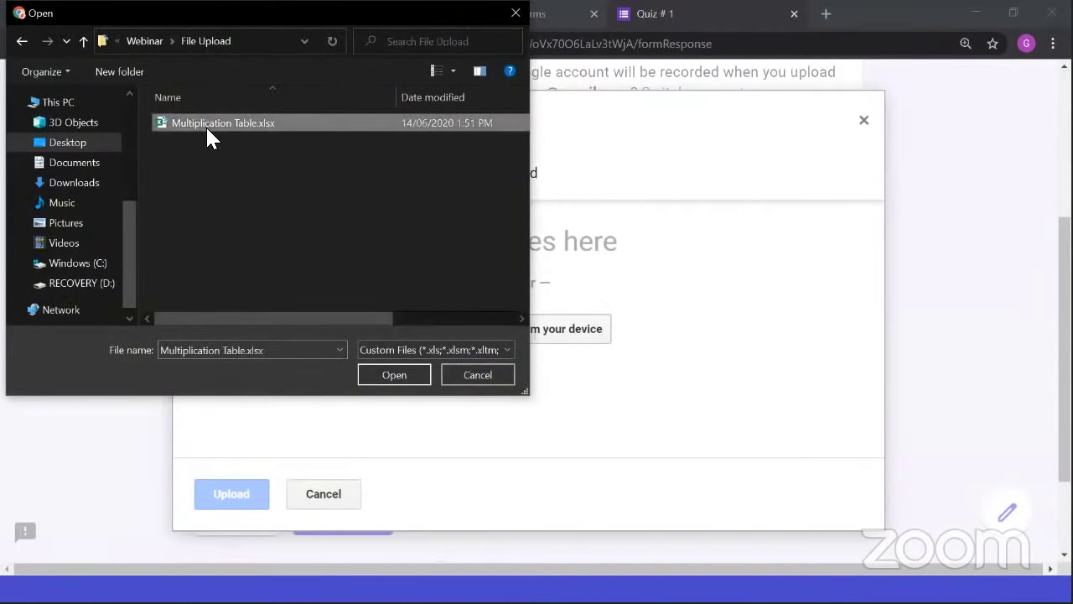
{"action": "double_click", "coordinate": [207, 130]}
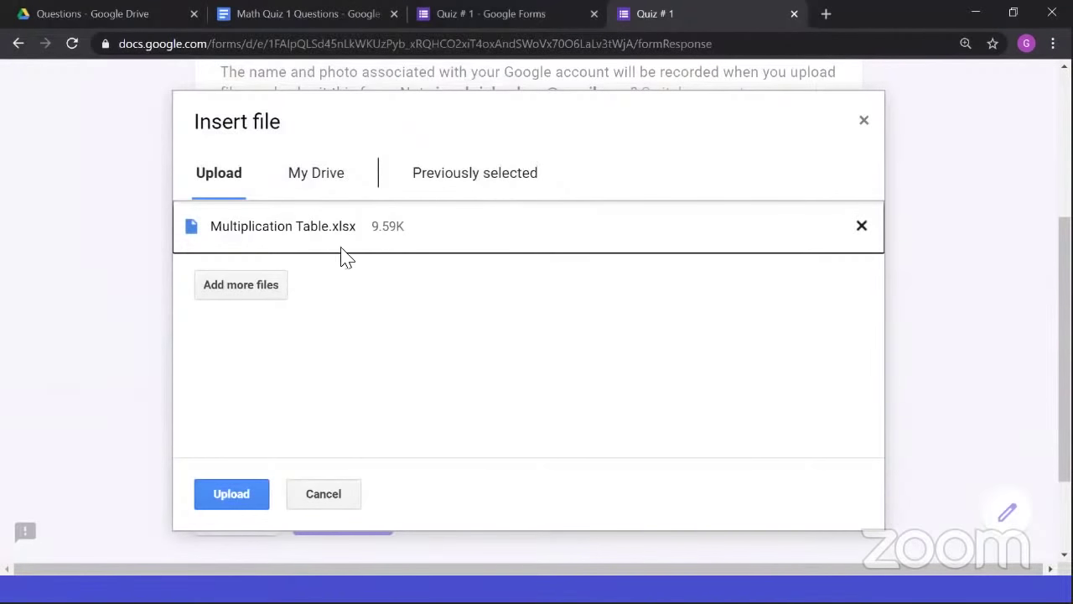
{"action": "left_click", "coordinate": [224, 497]}
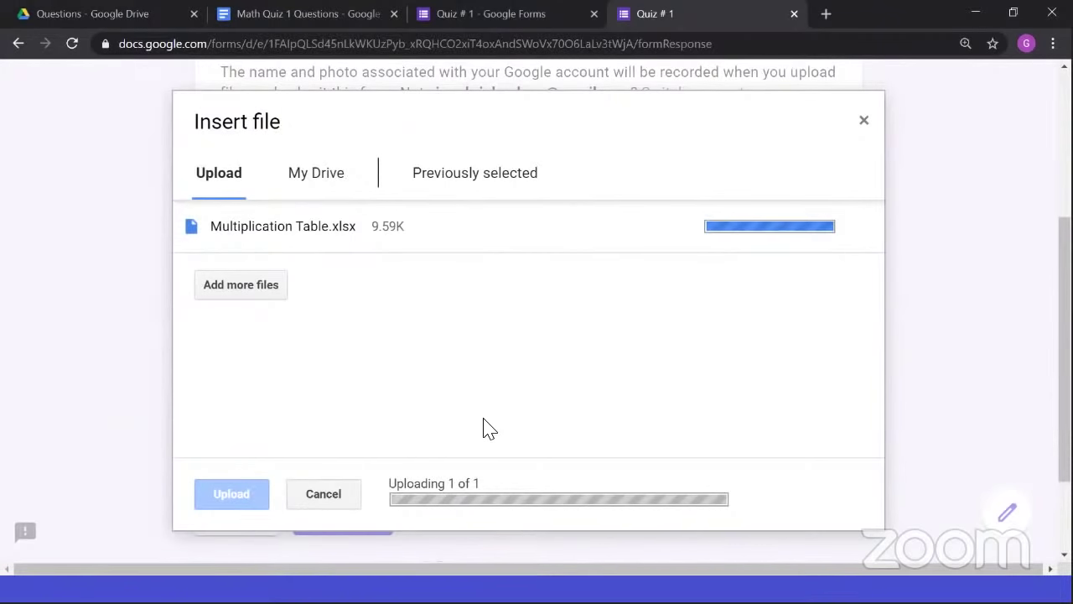
{"action": "scroll", "coordinate": [489, 423], "scroll_direction": "down", "scroll_amount": 2}
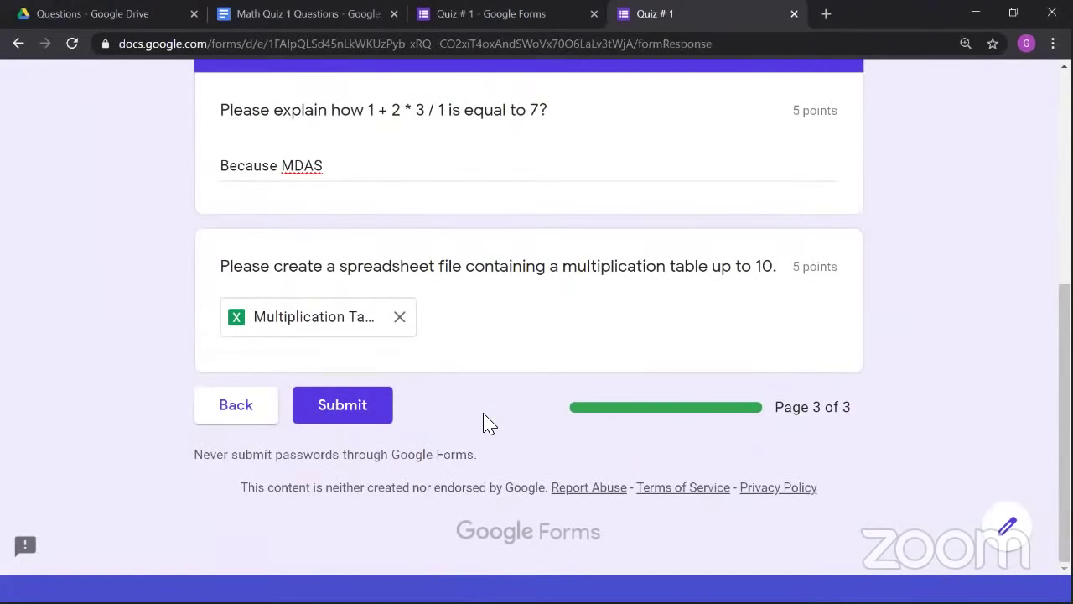
- Submit the quiz, reload and resend to confirm it can't be refilled, then close the tab
{"action": "left_click", "coordinate": [342, 406]}
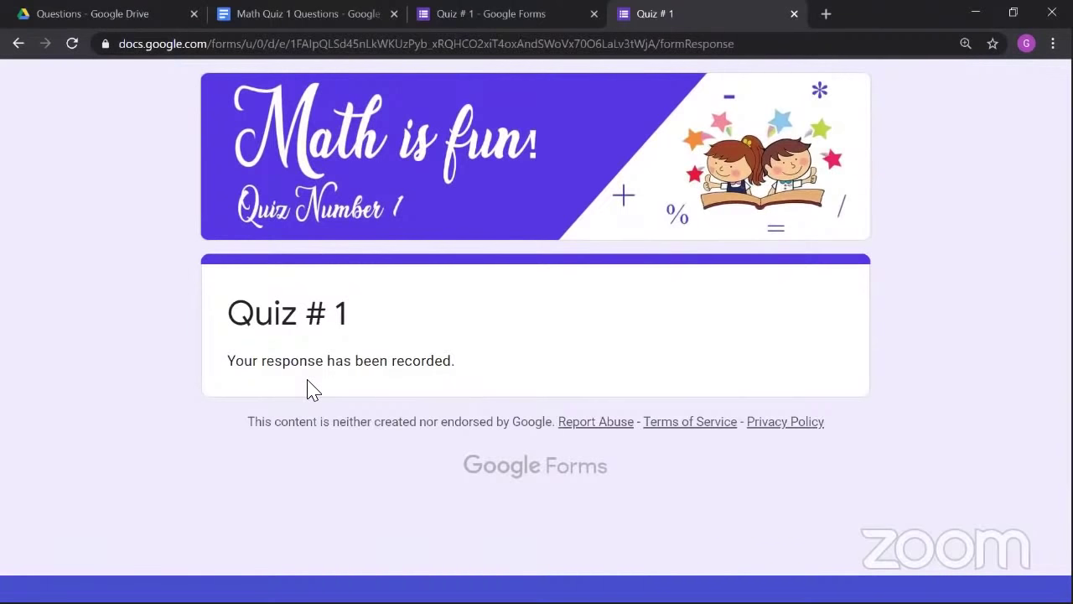
{"action": "left_click", "coordinate": [73, 44]}
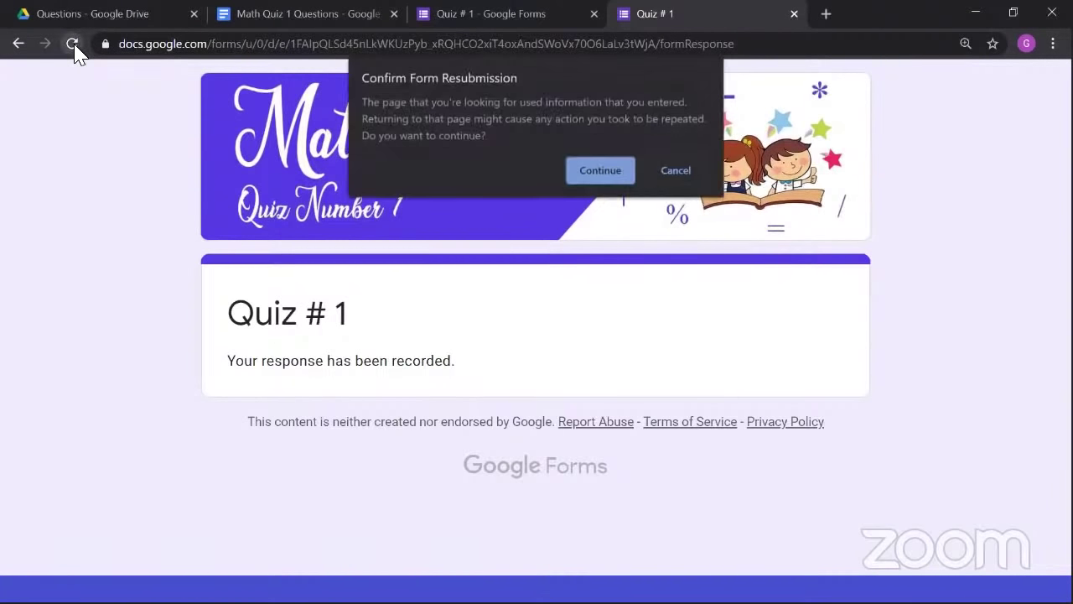
{"action": "left_click", "coordinate": [610, 175]}
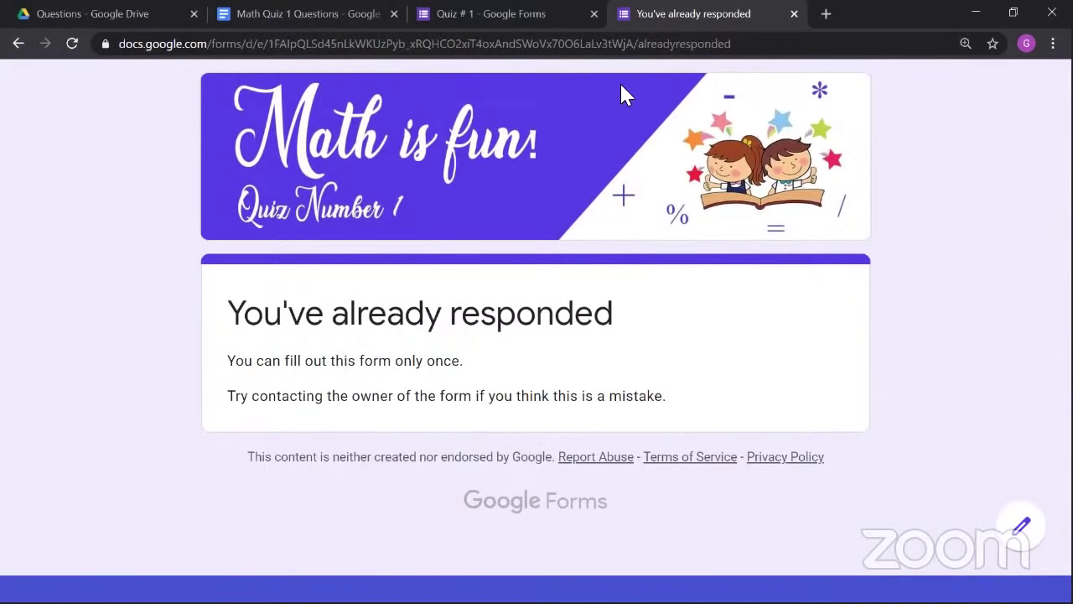
{"action": "left_click", "coordinate": [793, 14]}
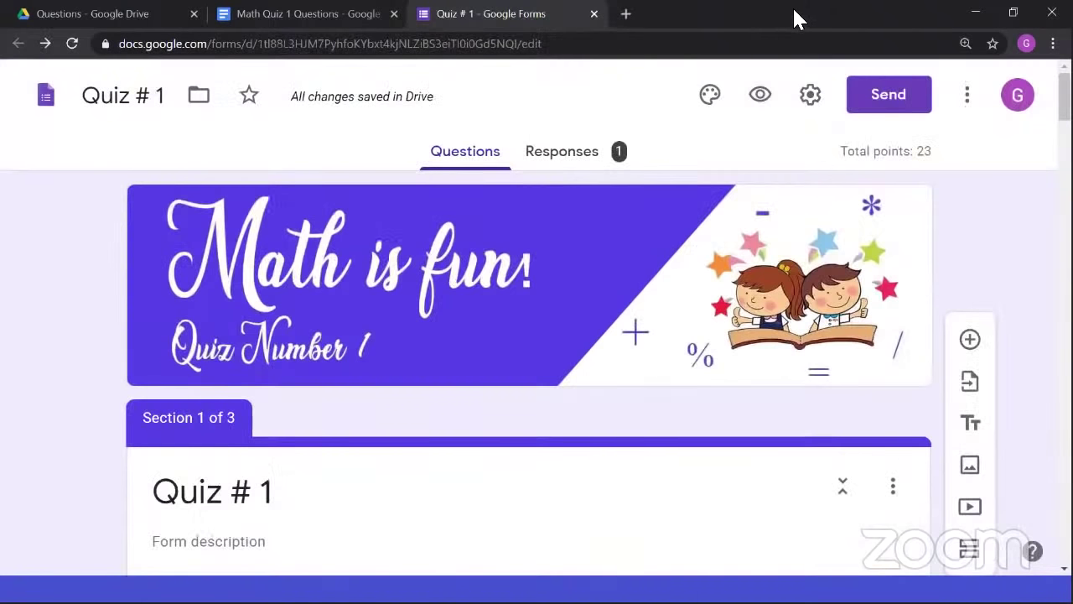
- Open the Individual responses view and scroll to the page 2 answers
{"action": "left_click", "coordinate": [561, 159]}
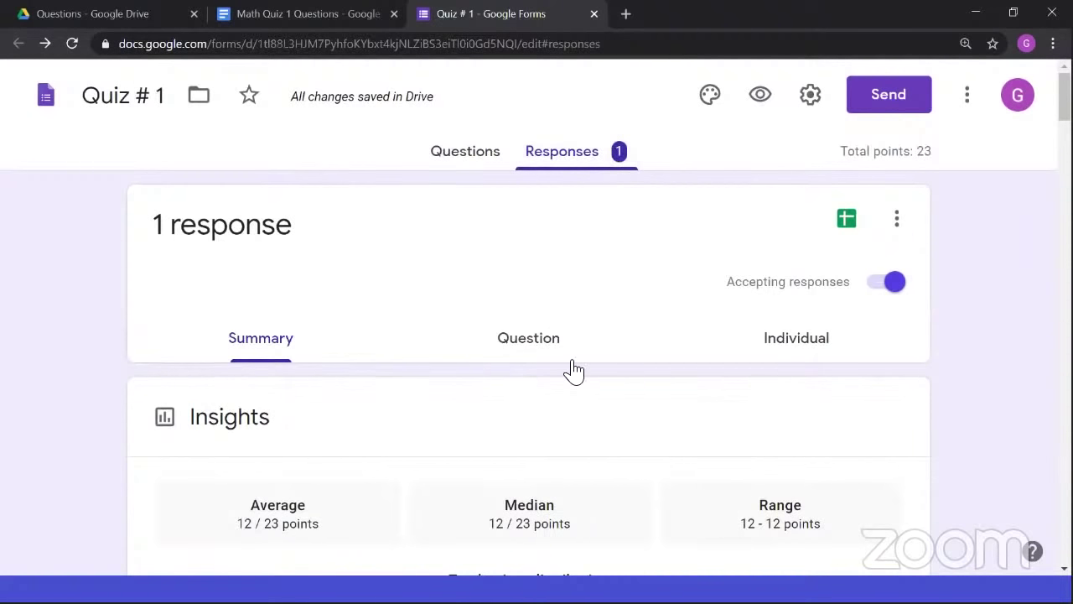
{"action": "scroll", "coordinate": [573, 370], "scroll_direction": "down", "scroll_amount": 2}
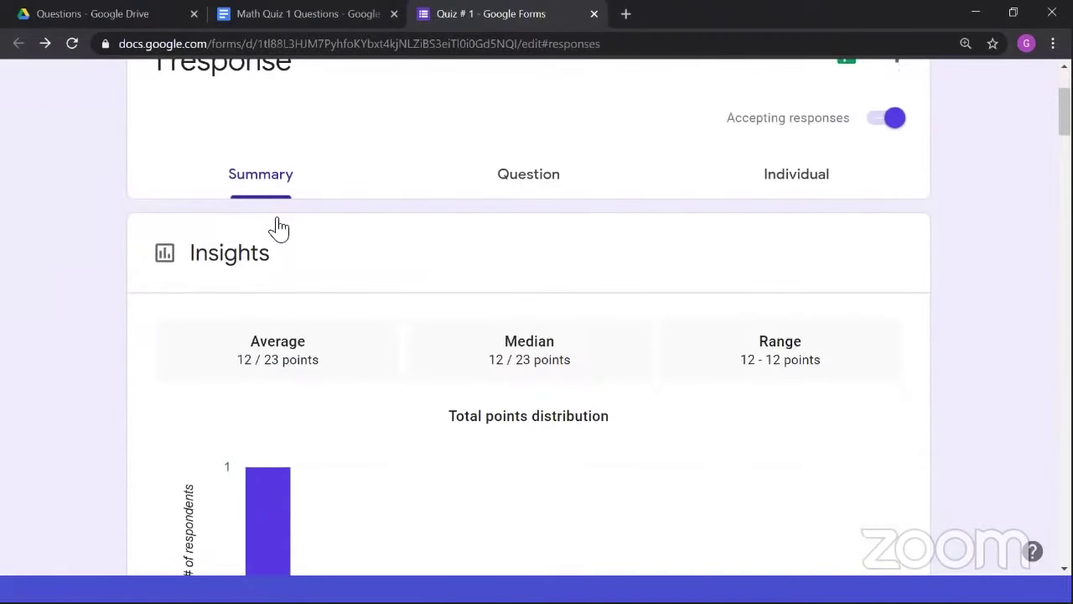
{"action": "left_click", "coordinate": [791, 188]}
{"action": "scroll", "coordinate": [683, 386], "scroll_direction": "down", "scroll_amount": 3}
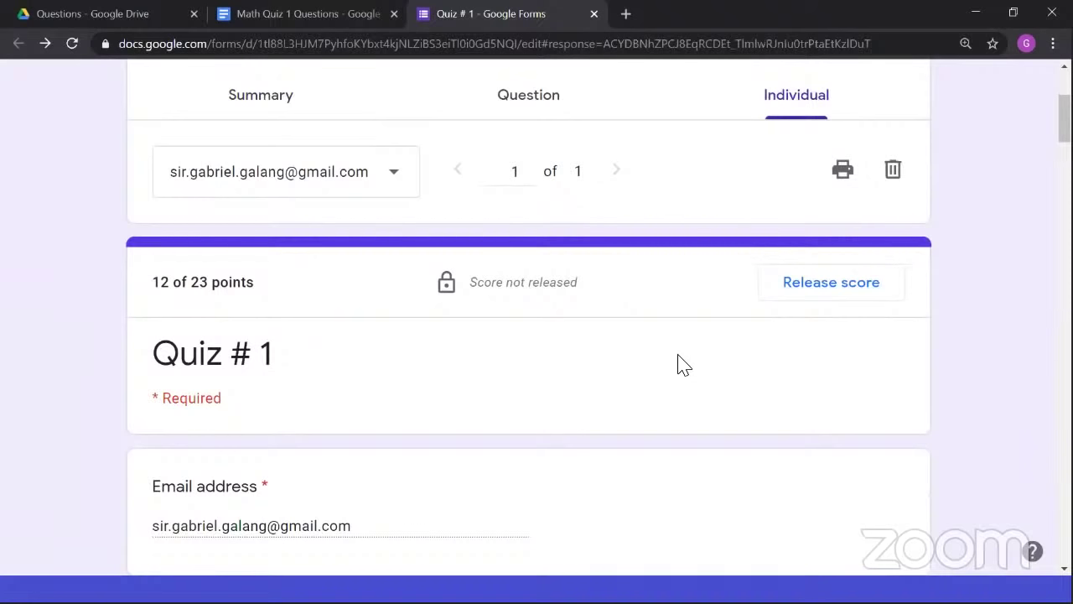
{"action": "scroll", "coordinate": [682, 361], "scroll_direction": "down", "scroll_amount": 9}
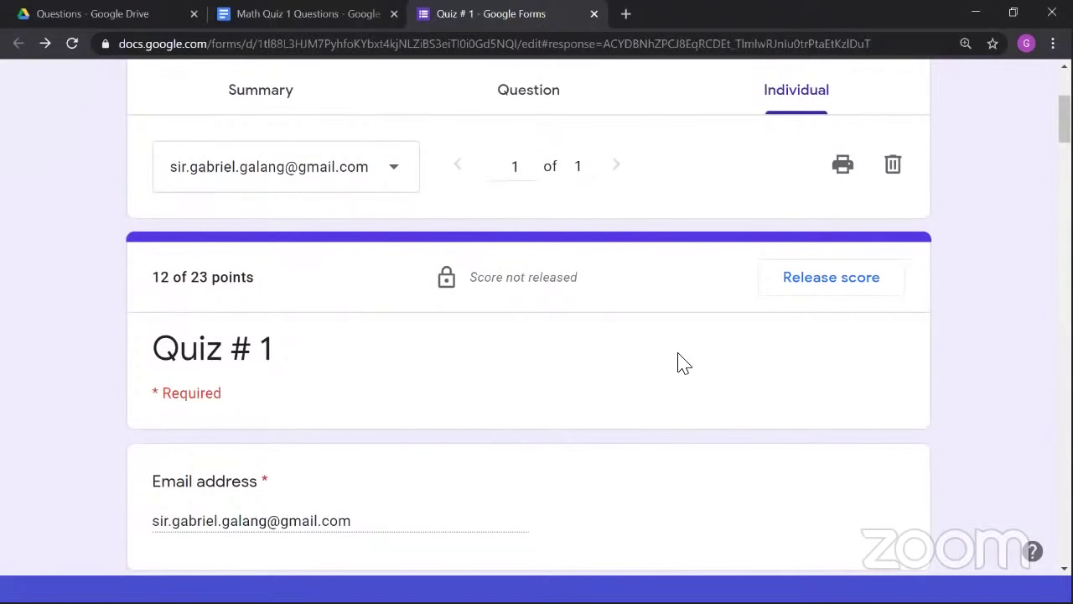
{"action": "scroll", "coordinate": [685, 312], "scroll_direction": "down", "scroll_amount": 16}
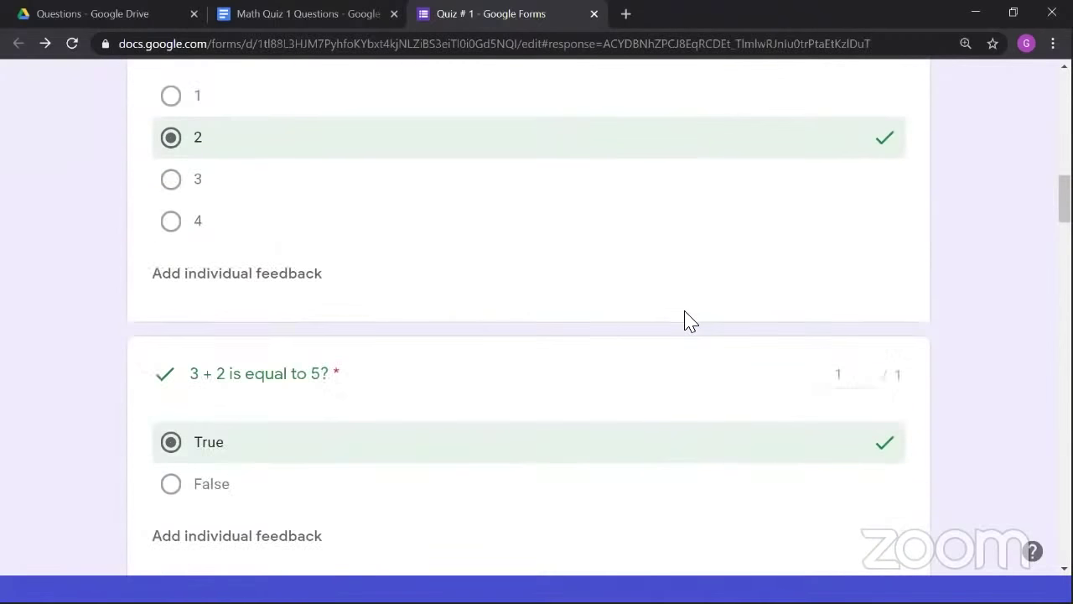
{"action": "scroll", "coordinate": [688, 273], "scroll_direction": "down", "scroll_amount": 12}
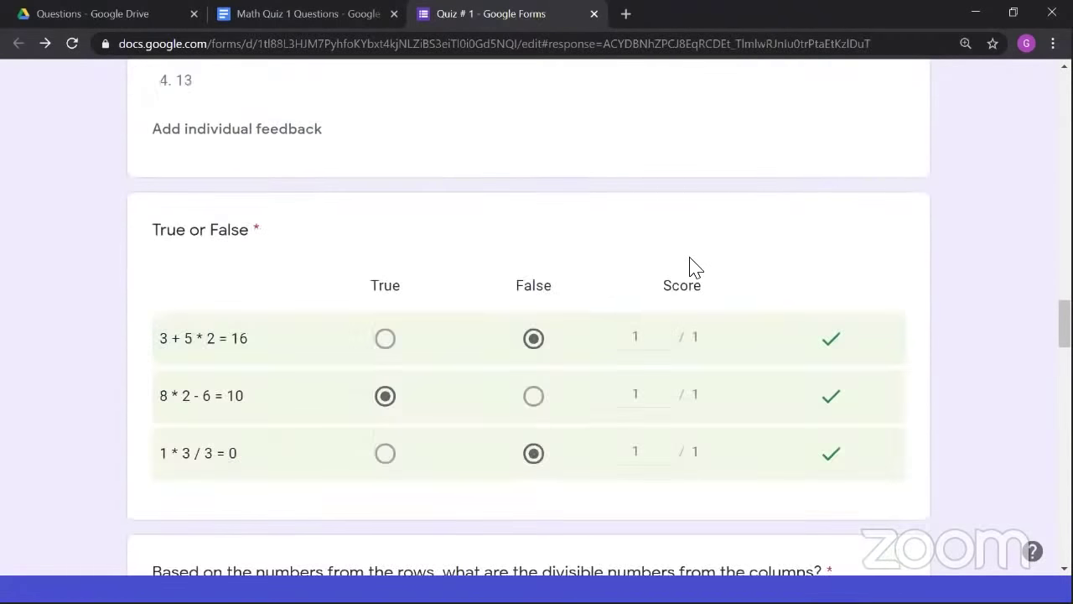
{"action": "scroll", "coordinate": [637, 258], "scroll_direction": "up", "scroll_amount": 1}
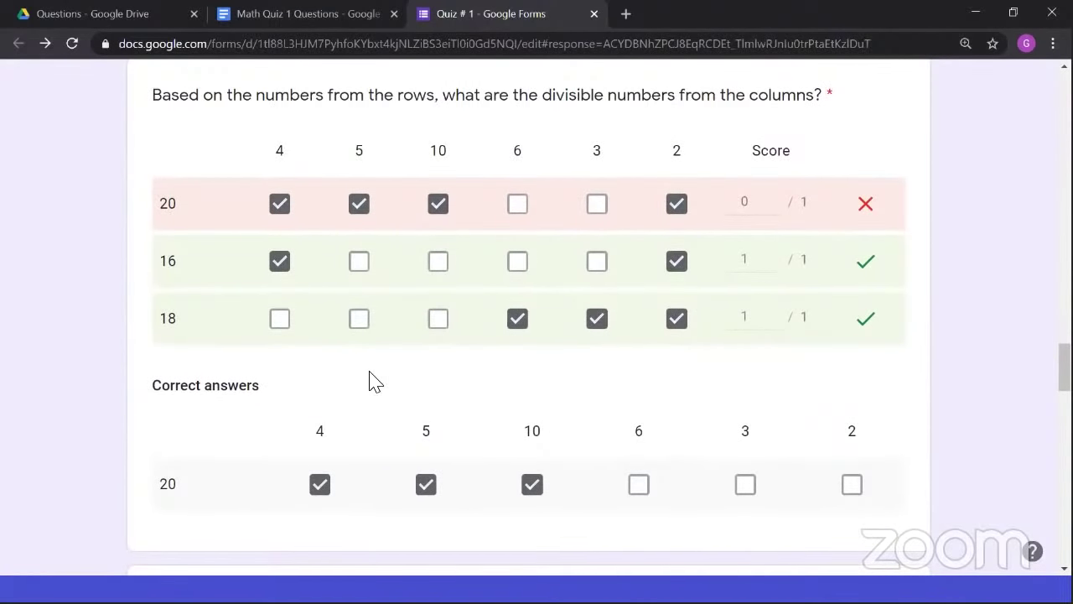
{"action": "scroll", "coordinate": [391, 329], "scroll_direction": "down", "scroll_amount": 7}
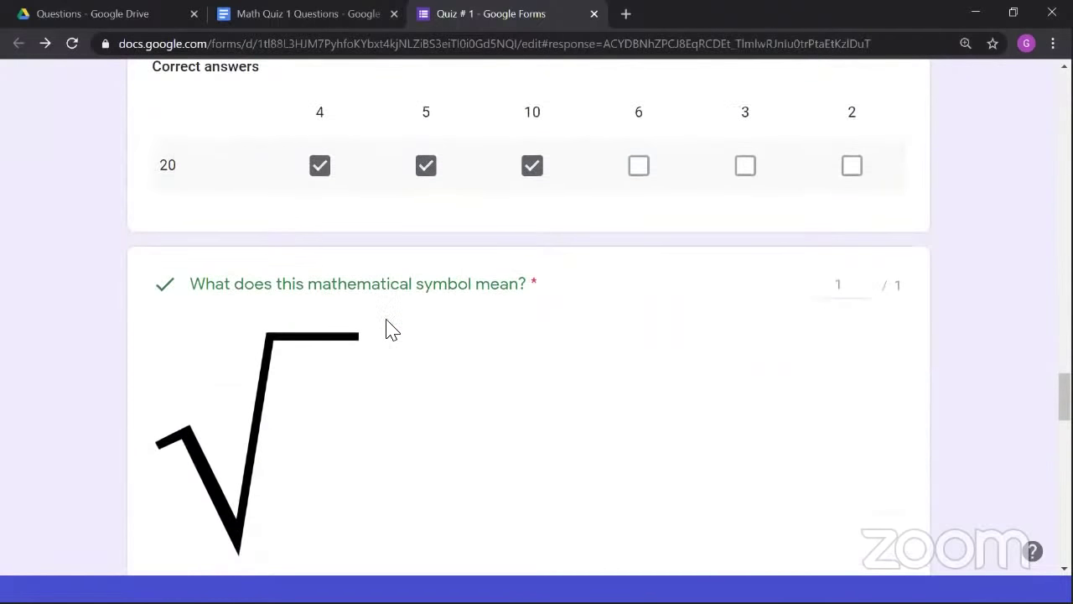
{"action": "scroll", "coordinate": [391, 329], "scroll_direction": "up", "scroll_amount": 3}
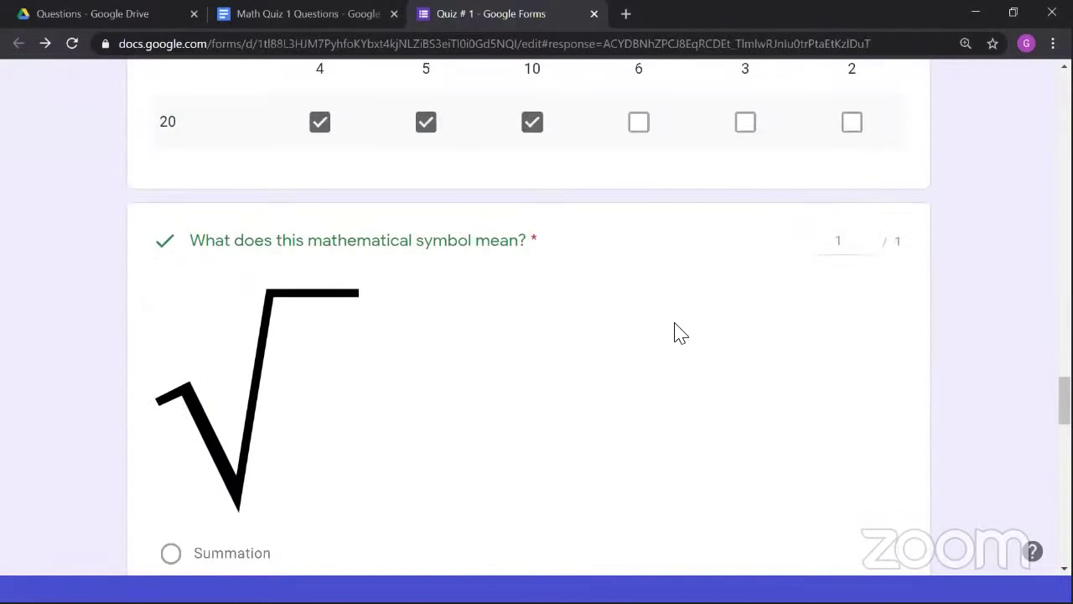
{"action": "scroll", "coordinate": [680, 310], "scroll_direction": "down", "scroll_amount": 15}
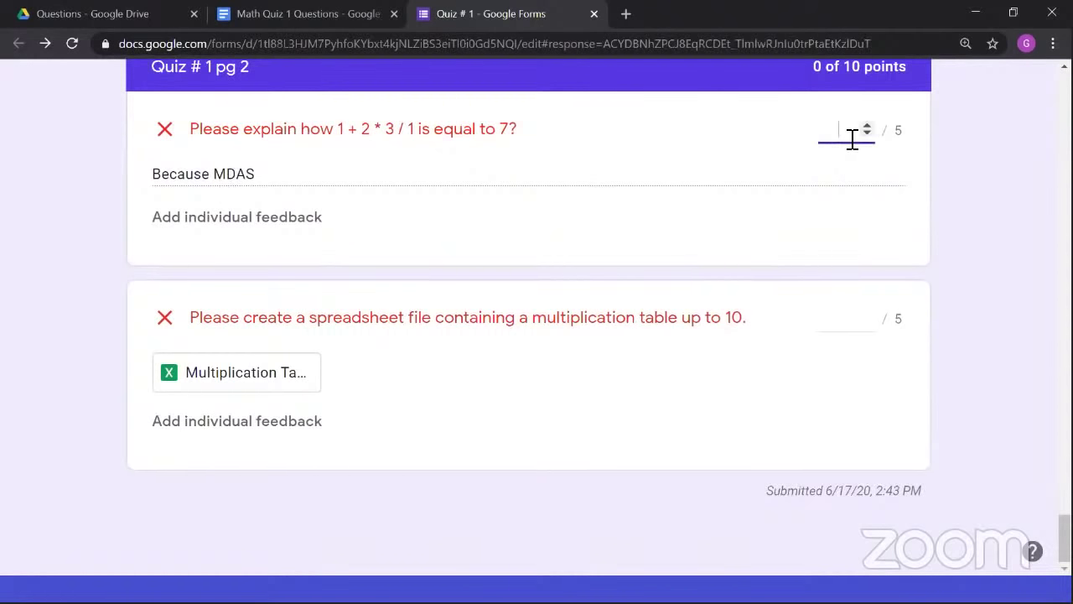
- Give each page 2 answer 5 points after checking the attached table, and save
{"action": "type", "text": "5"}
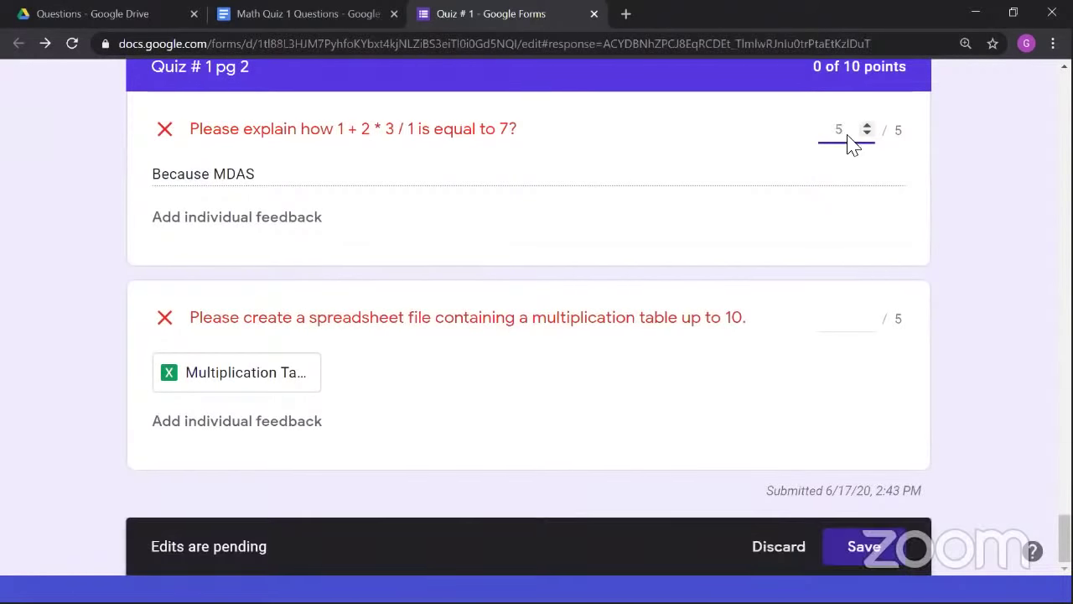
{"action": "left_click", "coordinate": [265, 384]}
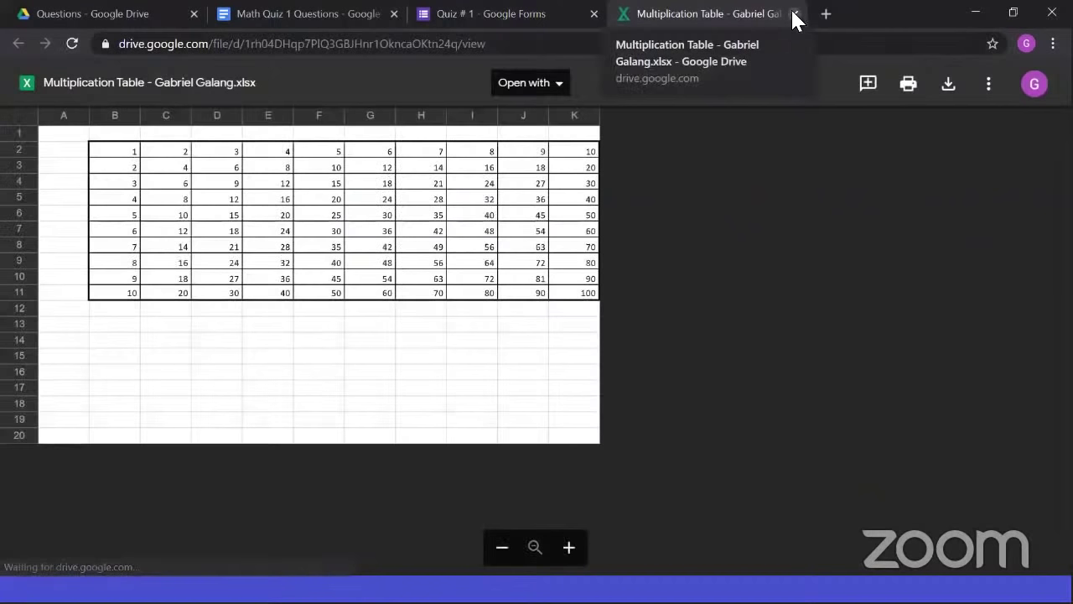
{"action": "left_click", "coordinate": [794, 13]}
{"action": "left_click", "coordinate": [851, 327]}
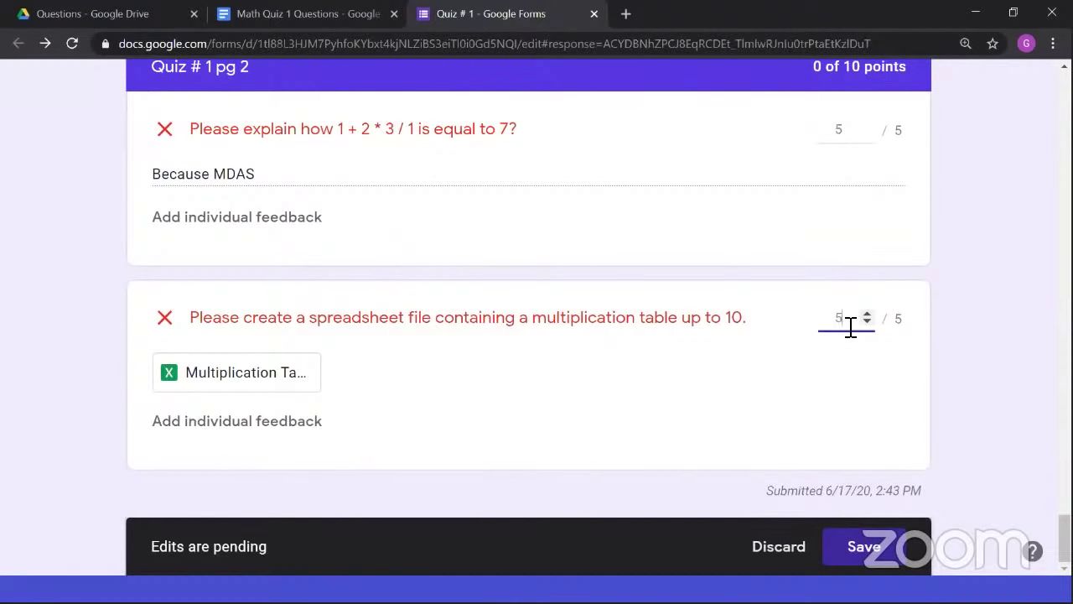
{"action": "left_click", "coordinate": [859, 545]}
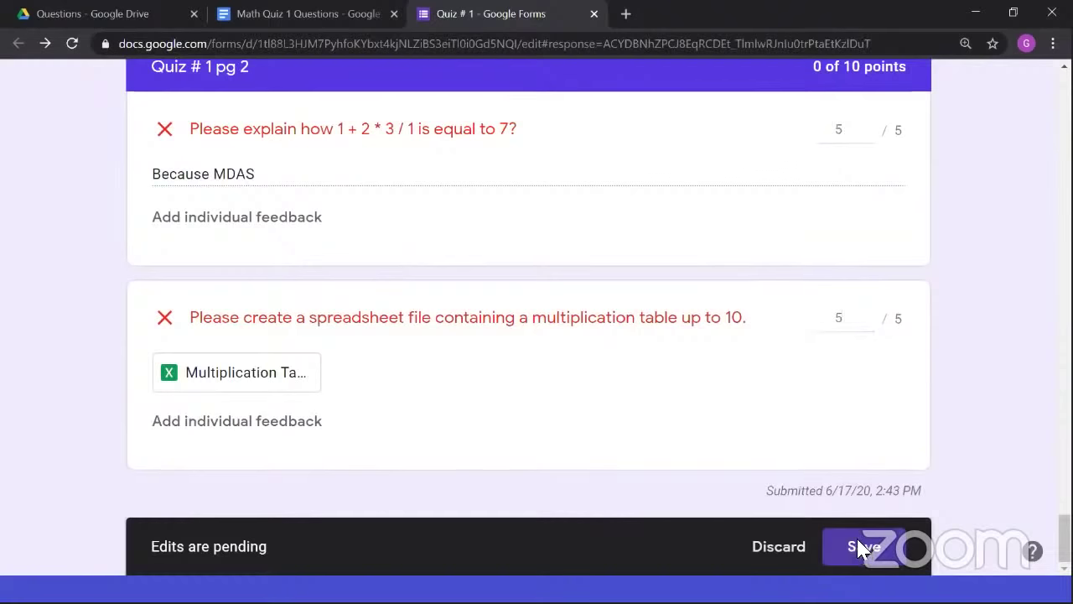
{"action": "scroll", "coordinate": [587, 350], "scroll_direction": "down", "scroll_amount": 20}
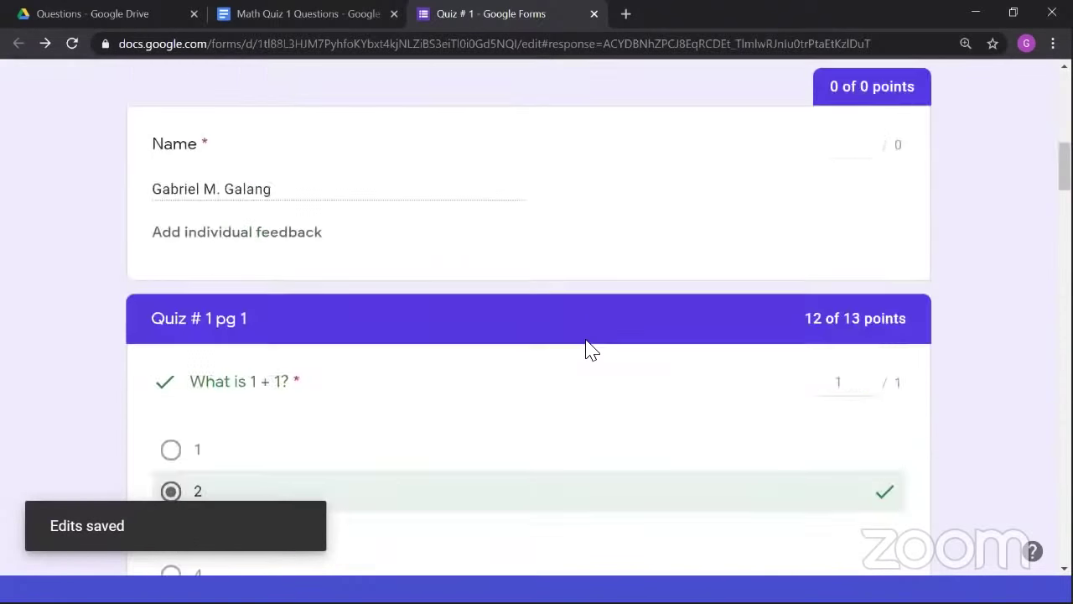
{"action": "scroll", "coordinate": [587, 351], "scroll_direction": "down", "scroll_amount": 6}
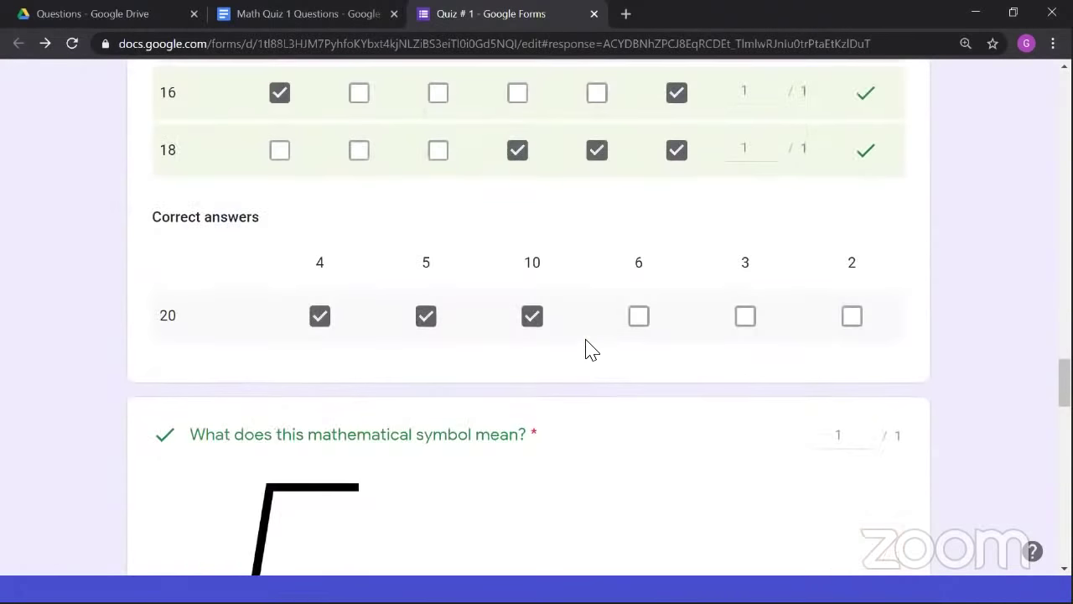
{"action": "scroll", "coordinate": [587, 348], "scroll_direction": "up", "scroll_amount": 3}
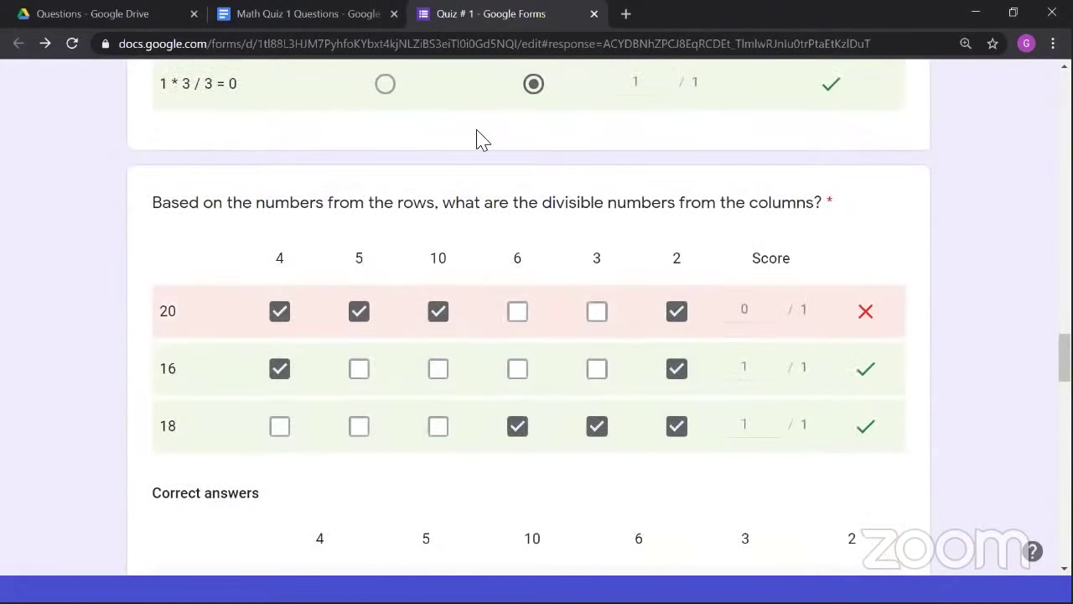
- Check question 13 in the Math Quiz 1 Questions document, then return to the form
{"action": "left_click", "coordinate": [300, 15]}
{"action": "right_click", "coordinate": [382, 533]}
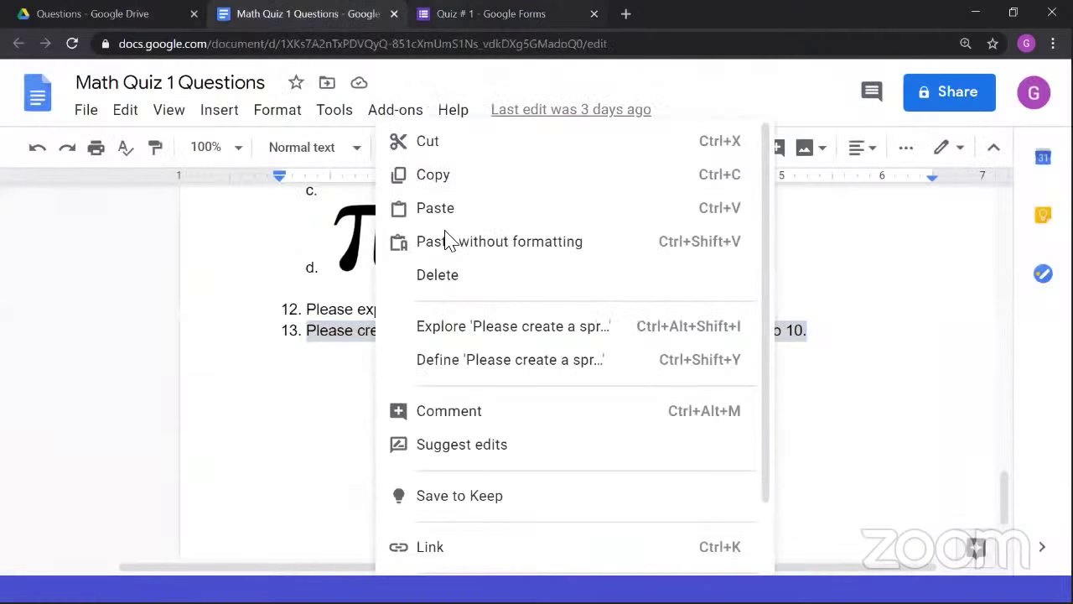
{"action": "key", "text": "ctrl+Tab"}
{"action": "scroll", "coordinate": [467, 215], "scroll_direction": "up", "scroll_amount": 4}
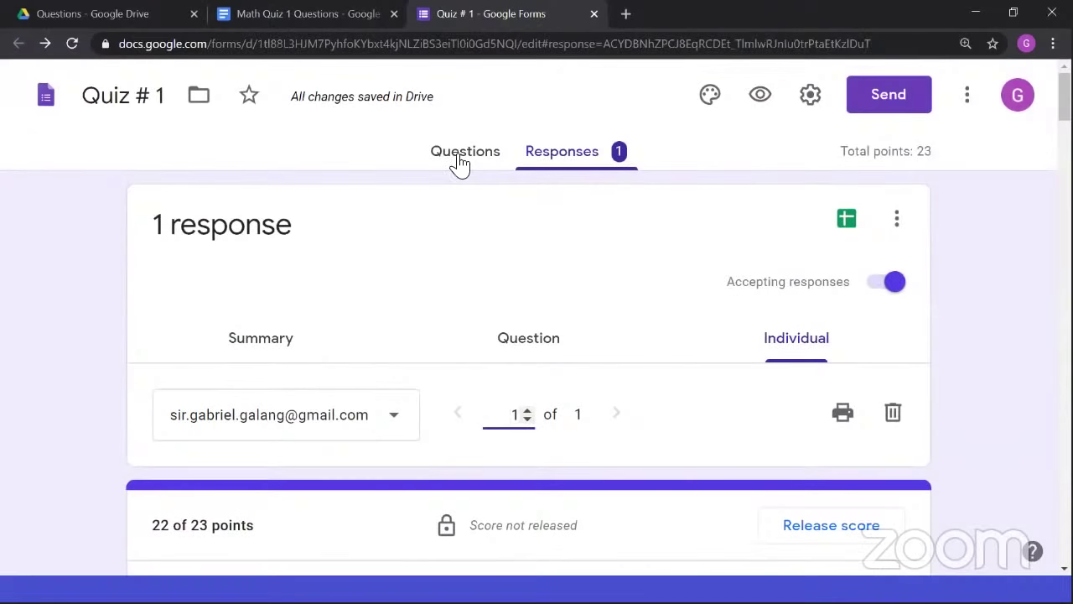
- In the divisible-numbers grid's answer key, also mark column 2 correct for row 20
{"action": "left_click", "coordinate": [461, 160]}
{"action": "scroll", "coordinate": [498, 394], "scroll_direction": "down", "scroll_amount": 20}
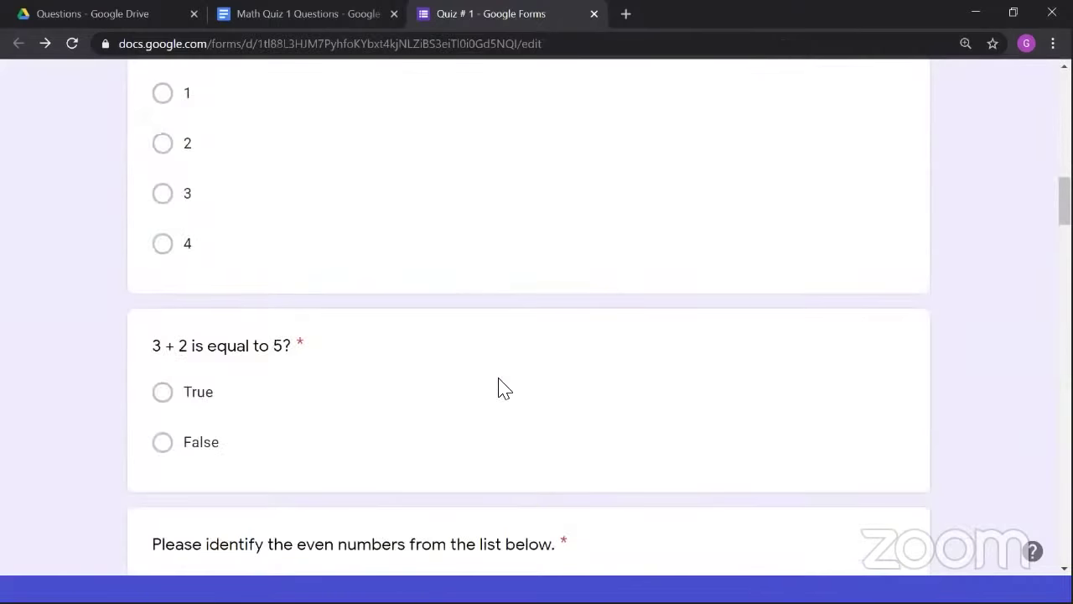
{"action": "scroll", "coordinate": [508, 369], "scroll_direction": "down", "scroll_amount": 5}
{"action": "scroll", "coordinate": [313, 247], "scroll_direction": "up", "scroll_amount": 2}
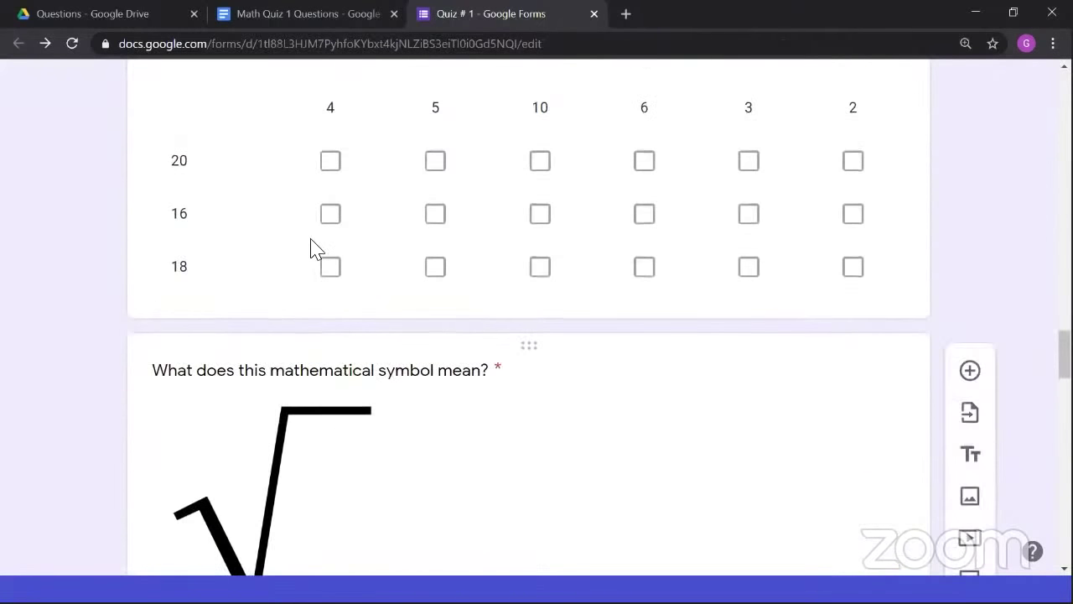
{"action": "left_click", "coordinate": [795, 271]}
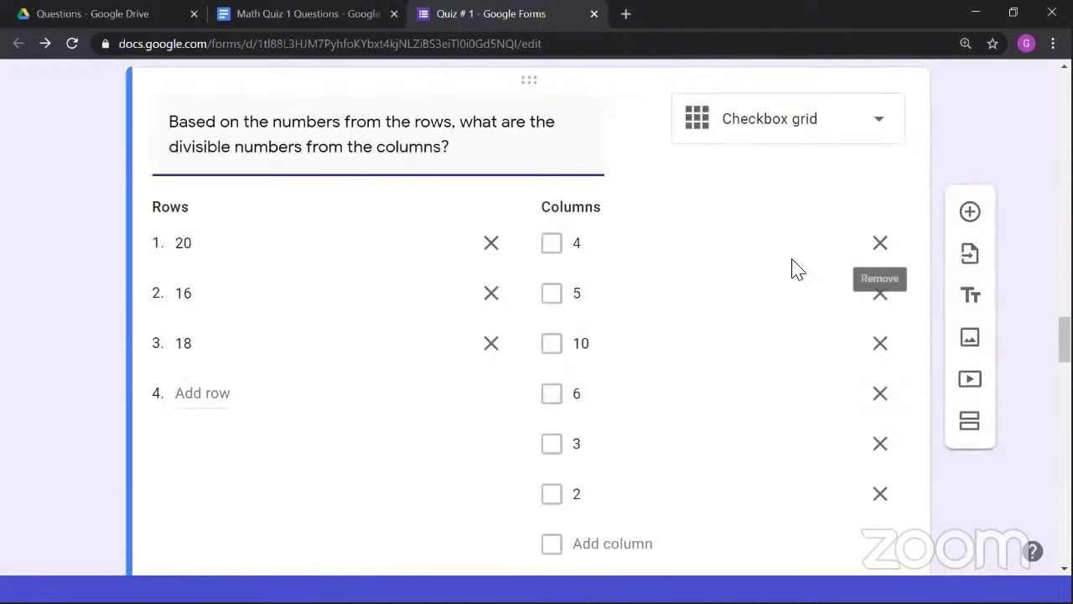
{"action": "scroll", "coordinate": [285, 403], "scroll_direction": "down", "scroll_amount": 3}
{"action": "scroll", "coordinate": [285, 405], "scroll_direction": "down", "scroll_amount": 1}
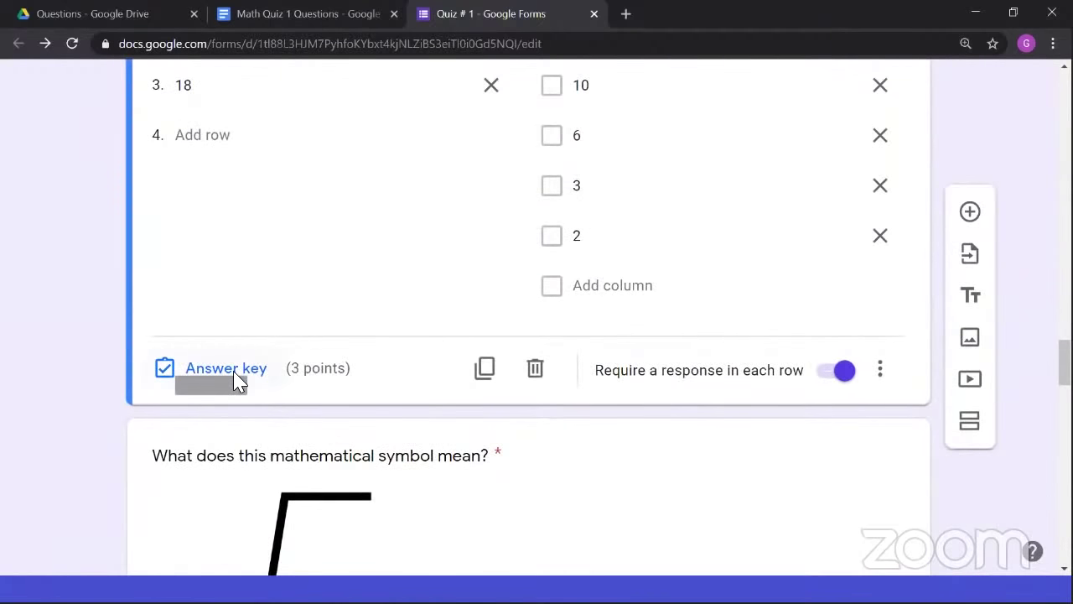
{"action": "left_click", "coordinate": [231, 374]}
{"action": "left_click", "coordinate": [771, 333]}
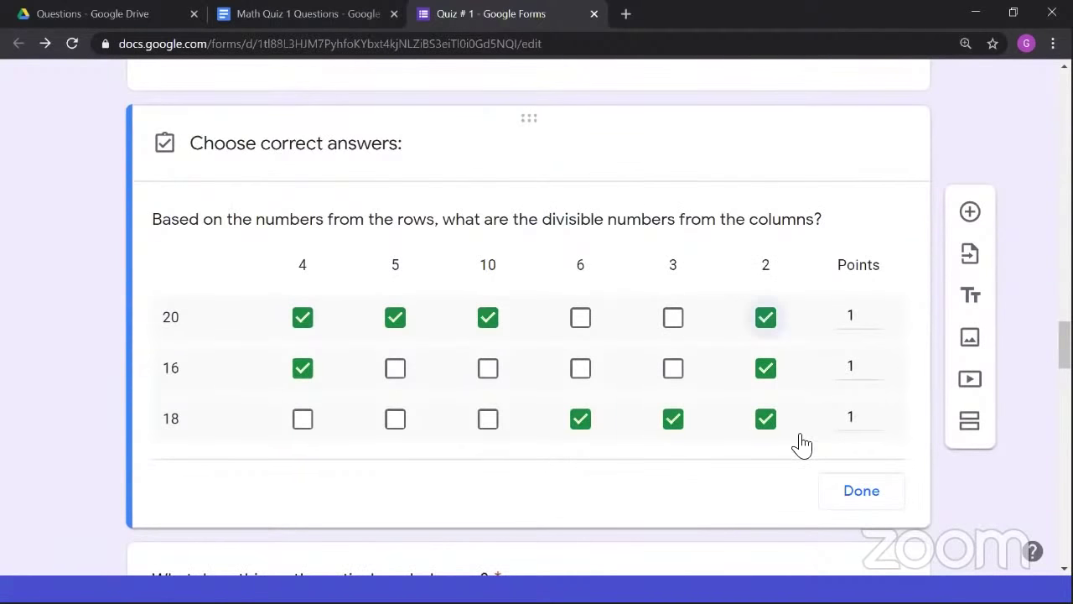
{"action": "left_click", "coordinate": [867, 502]}
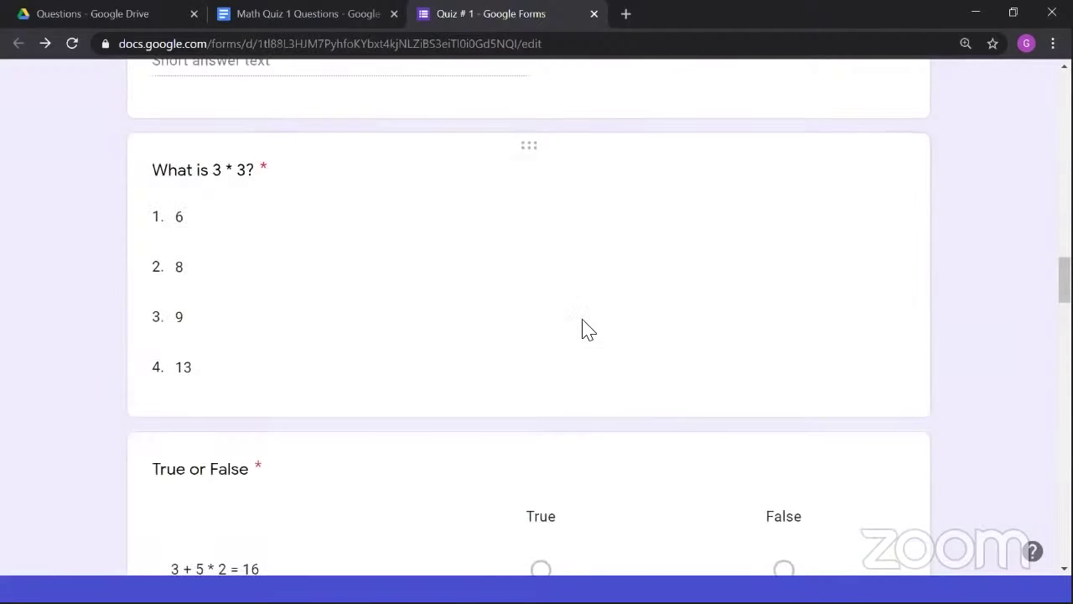
{"action": "scroll", "coordinate": [583, 329], "scroll_direction": "up", "scroll_amount": 15}
{"action": "scroll", "coordinate": [584, 328], "scroll_direction": "up", "scroll_amount": 10}
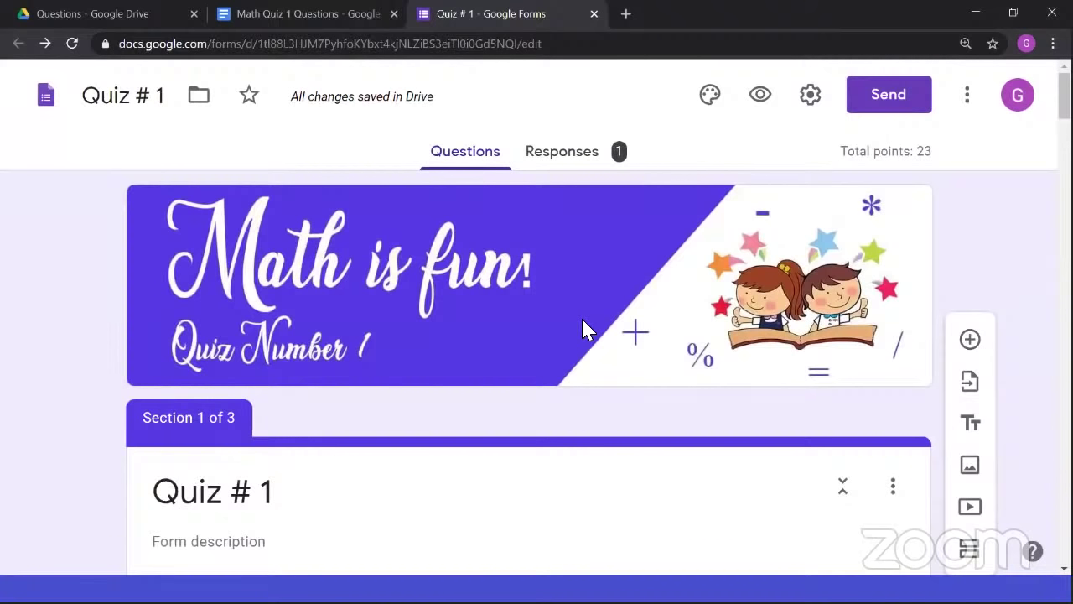
{"action": "left_click", "coordinate": [894, 110]}
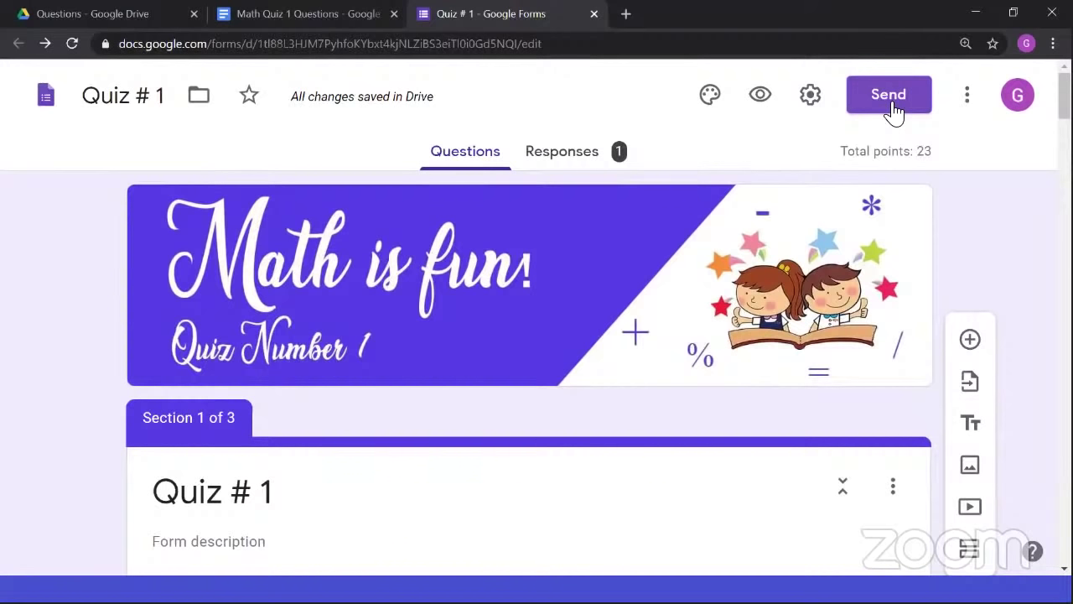
{"action": "left_click", "coordinate": [893, 111]}
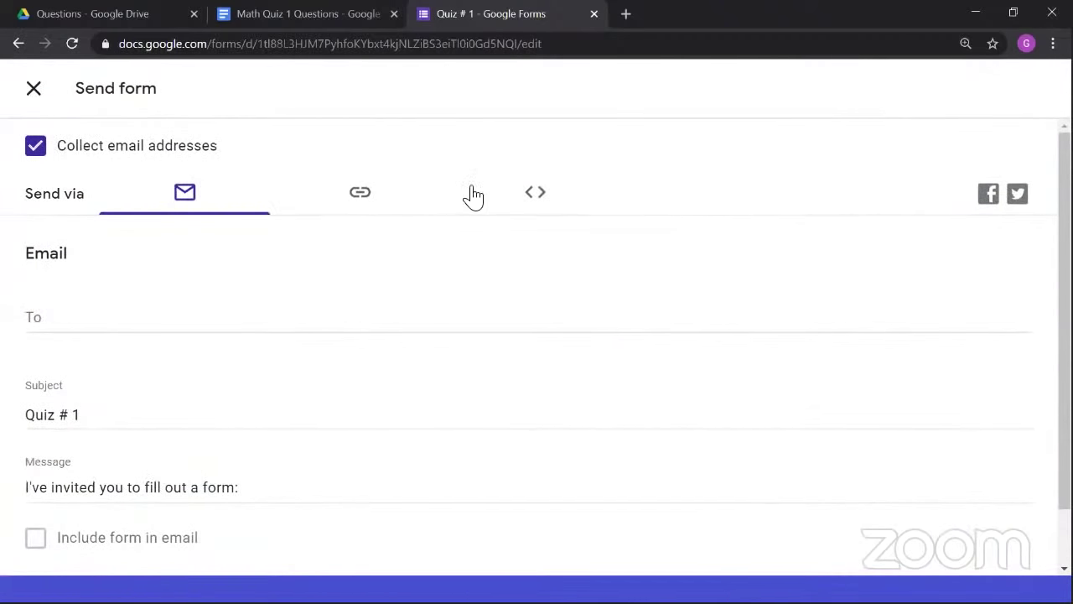
{"action": "left_click", "coordinate": [373, 203]}
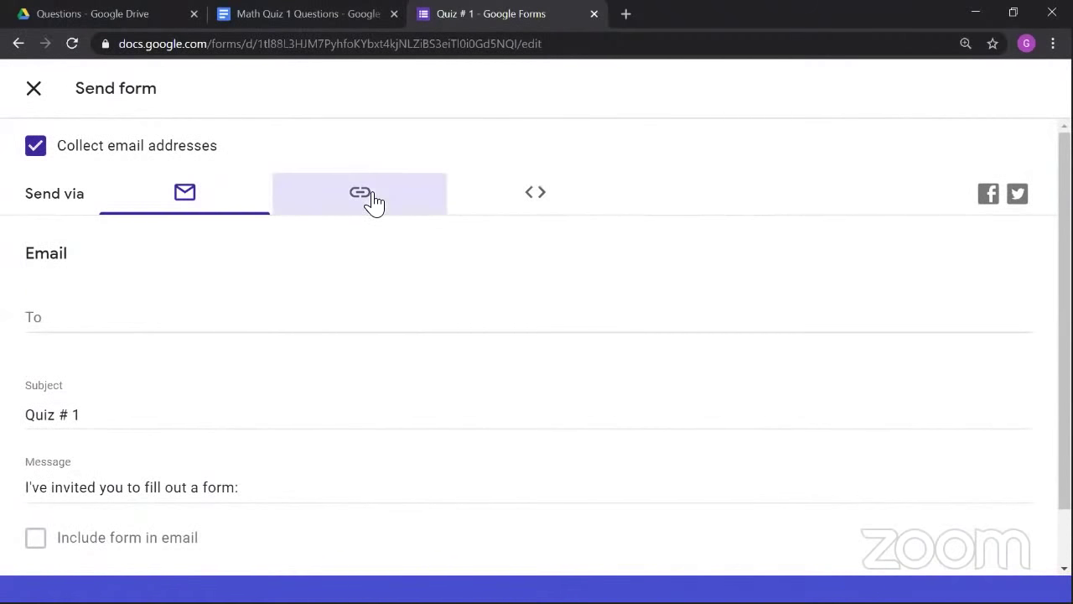
{"action": "left_click", "coordinate": [352, 206]}
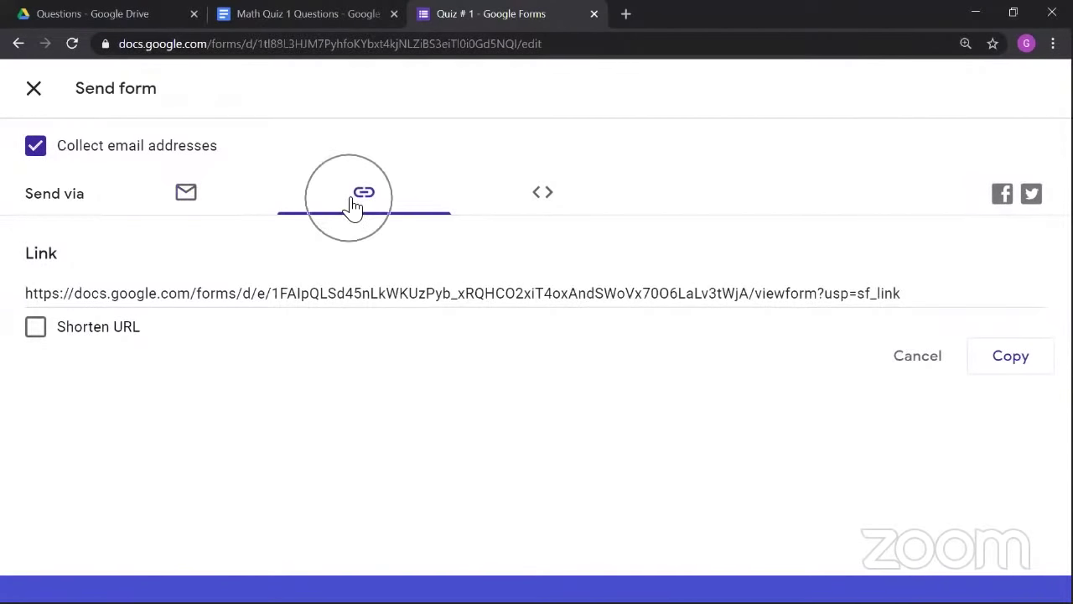
{"action": "left_click", "coordinate": [36, 331]}
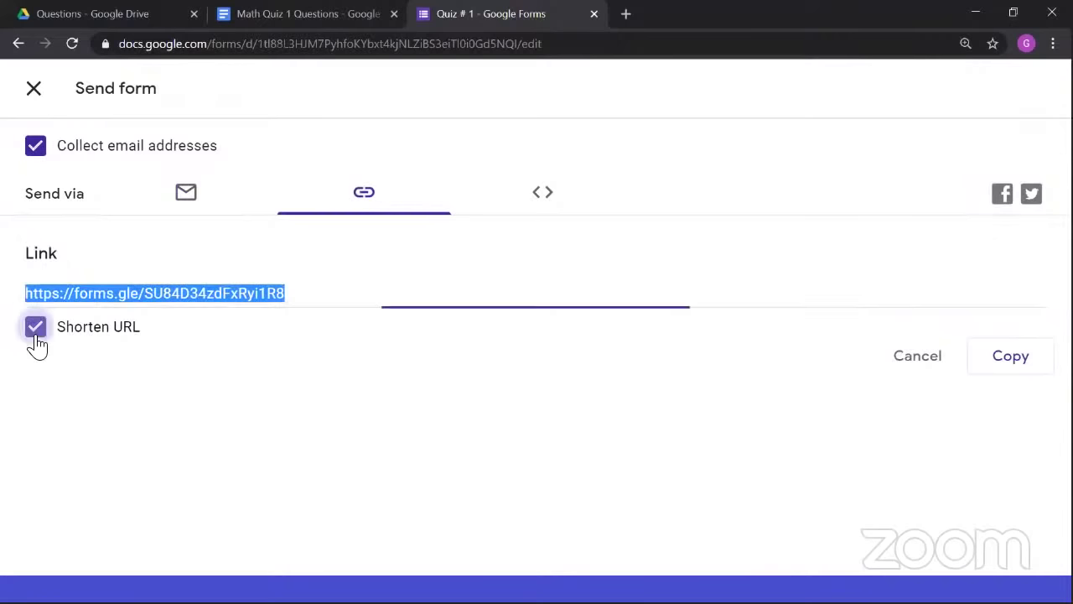
{"action": "left_click", "coordinate": [997, 371]}
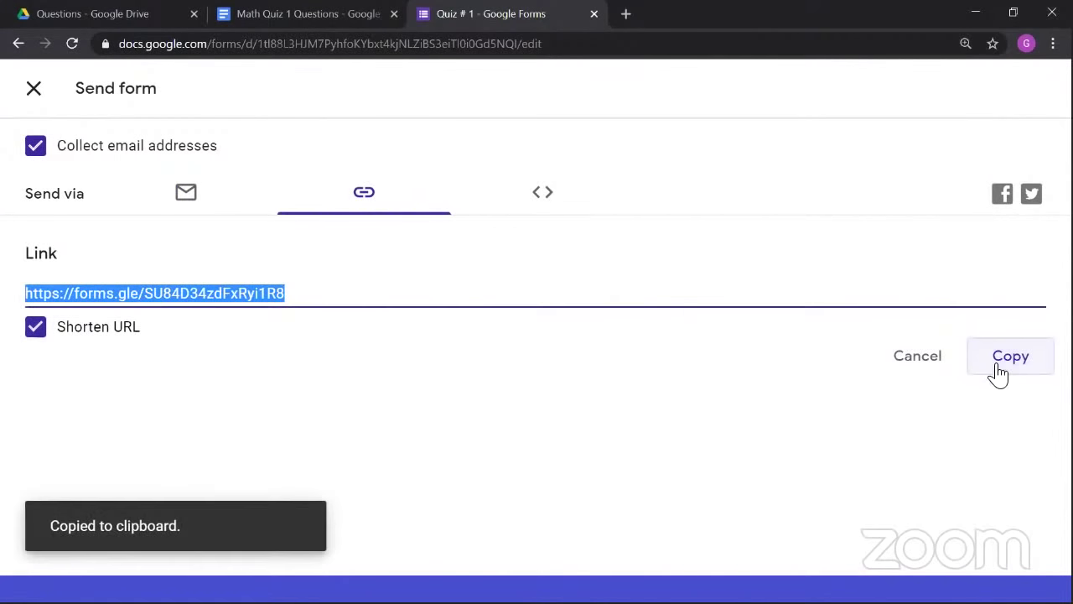
{"action": "left_click", "coordinate": [30, 89]}
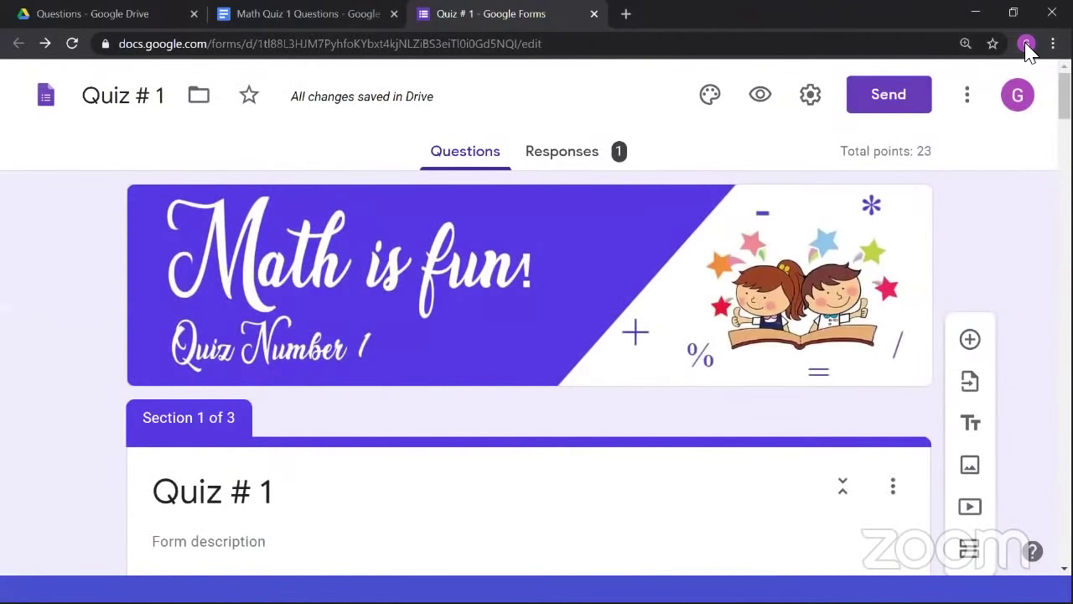
- Open the copied quiz link in a browser window for another profile, as a student
{"action": "left_click", "coordinate": [1027, 44]}
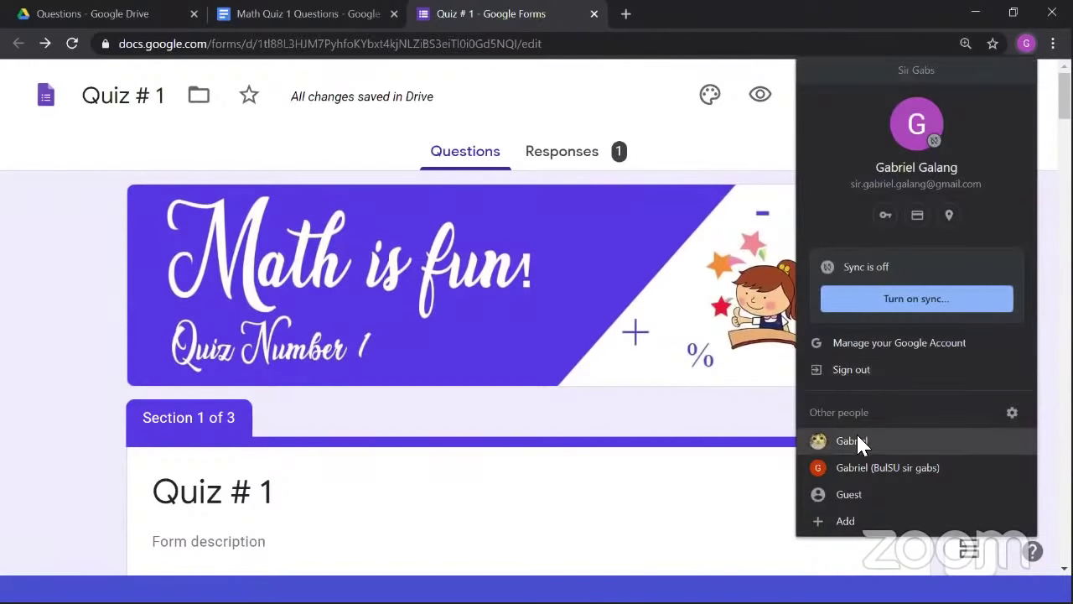
{"action": "left_click", "coordinate": [858, 437]}
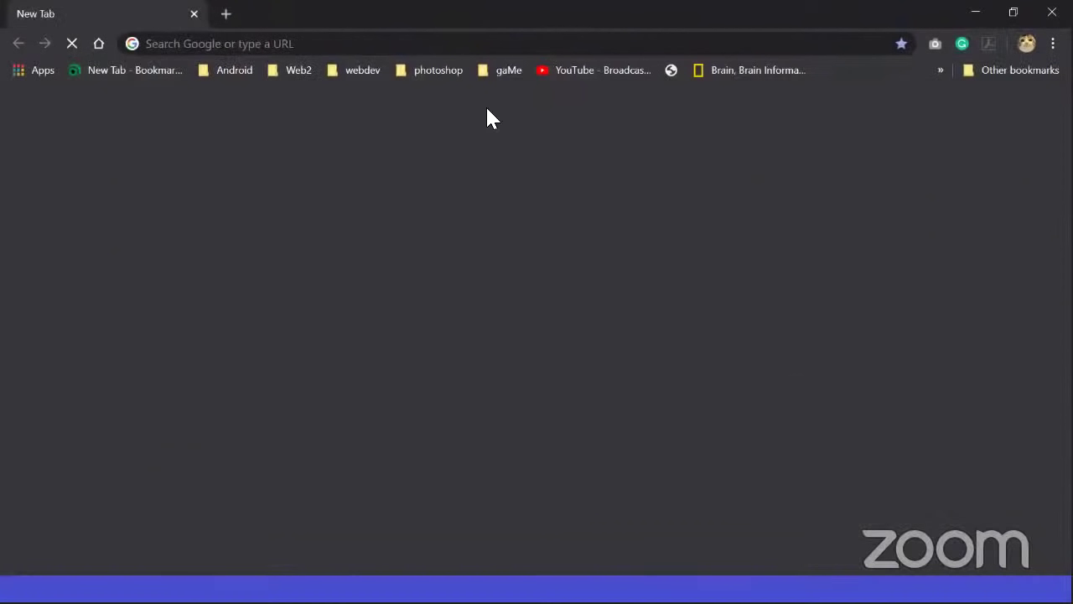
{"action": "left_click", "coordinate": [444, 43]}
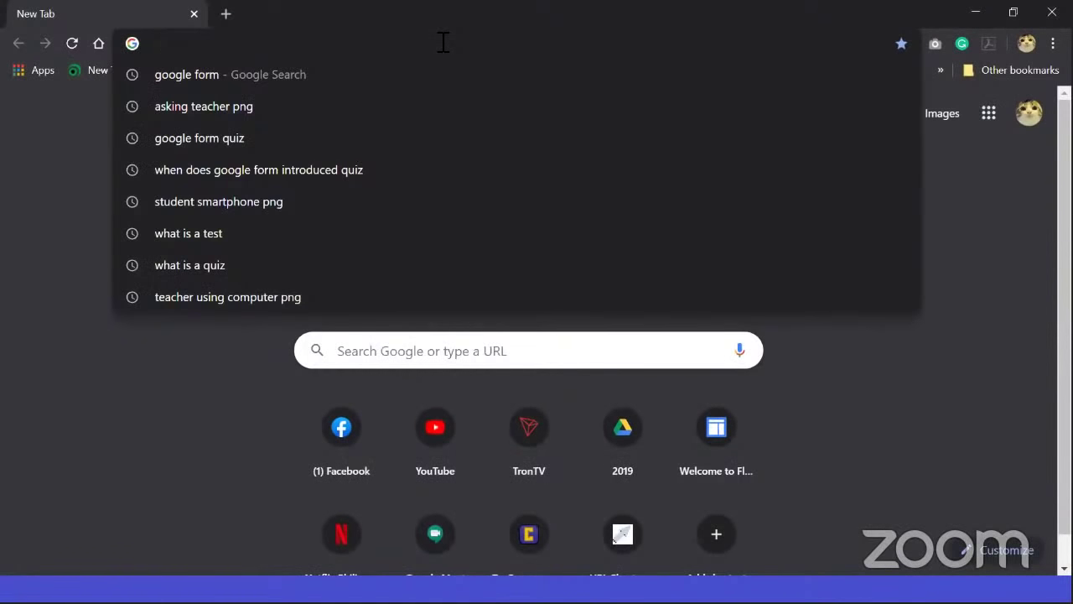
{"action": "key", "text": "ctrl+v"}
{"action": "key", "text": "Return"}
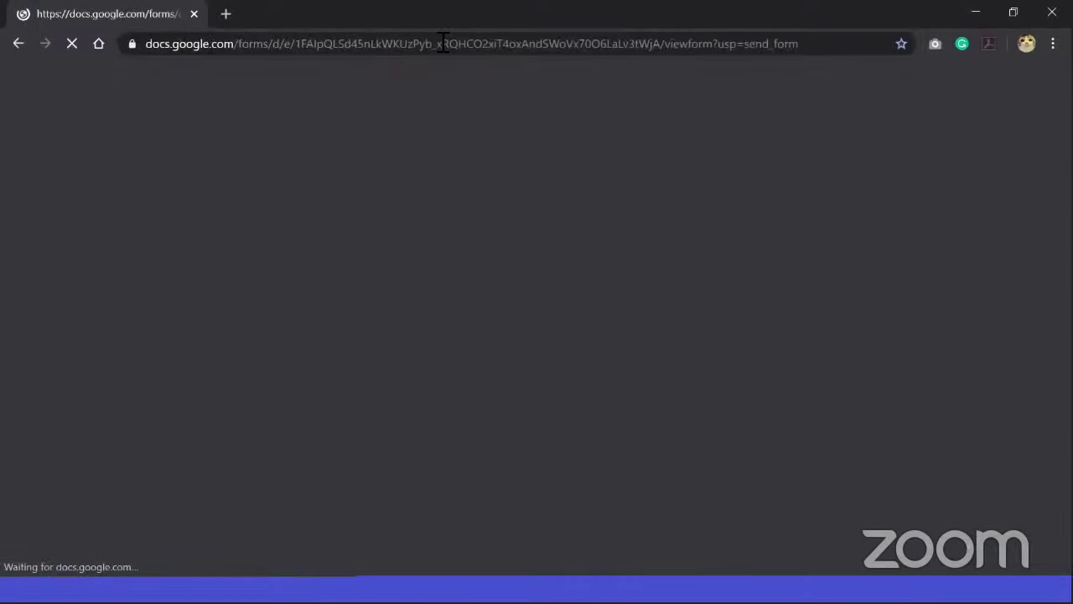
- Scroll the live Quiz # 1 page down to the Next button, then close it
{"action": "scroll", "coordinate": [411, 369], "scroll_direction": "down", "scroll_amount": 1}
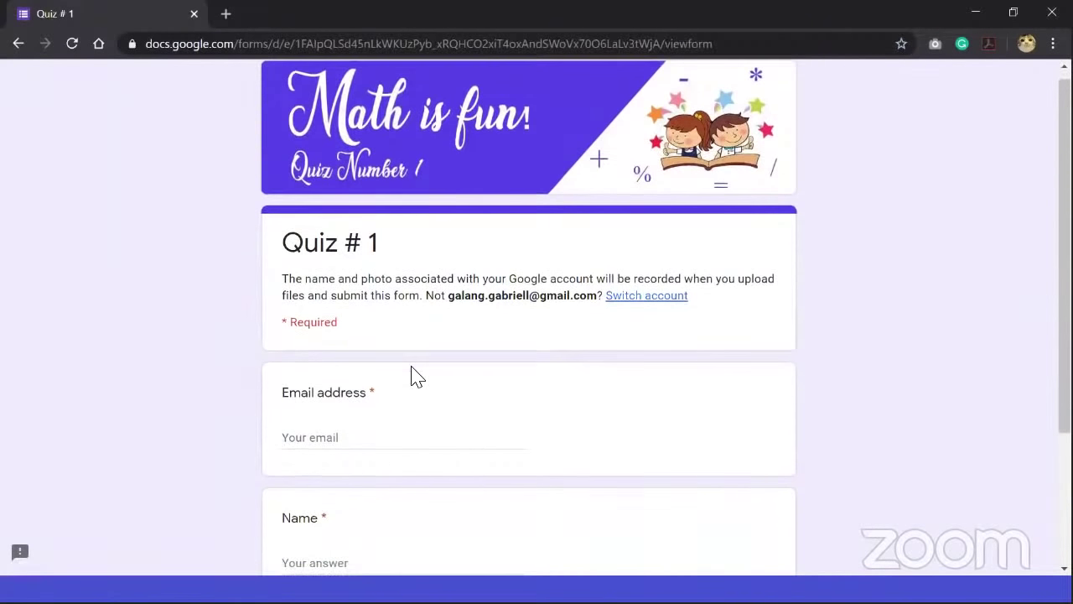
{"action": "scroll", "coordinate": [416, 376], "scroll_direction": "down", "scroll_amount": 3}
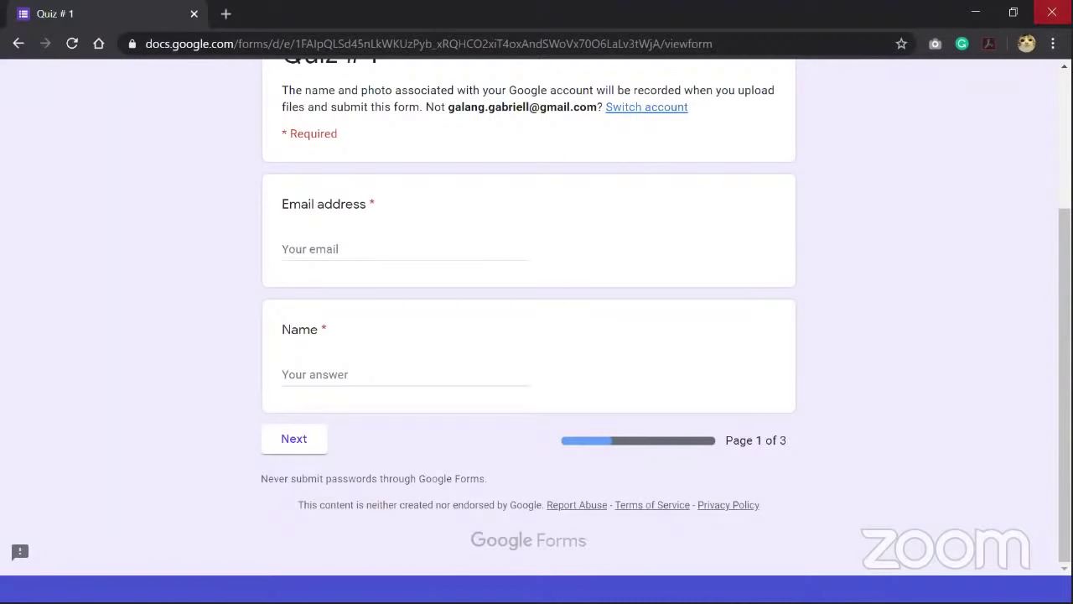
{"action": "key", "text": "ctrl+w"}
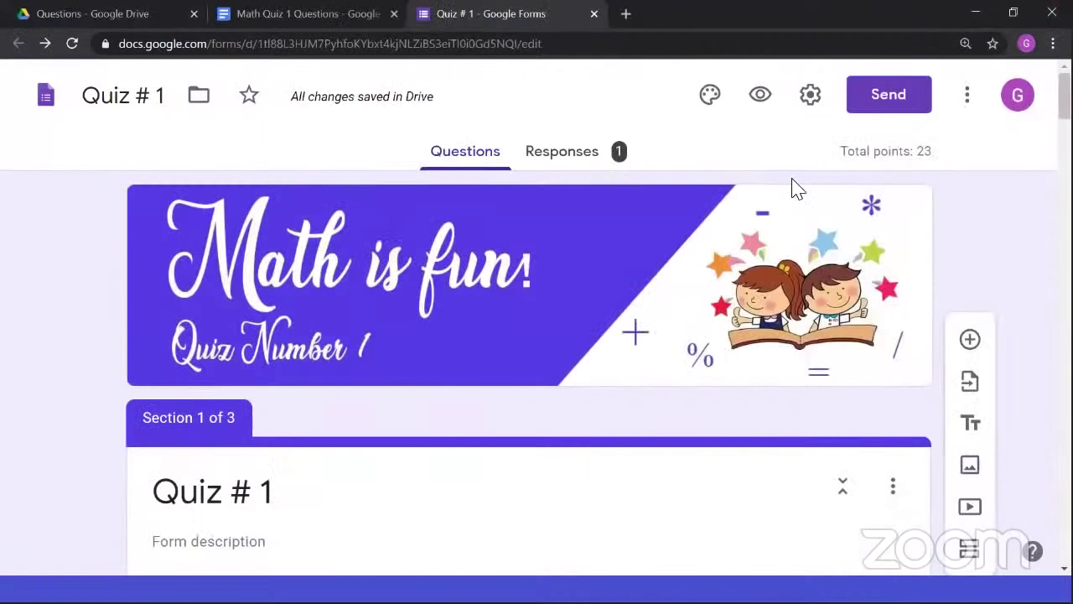
- From the Responses tab, create a new linked spreadsheet named Quiz # 1 (Responses)
{"action": "left_click", "coordinate": [593, 153]}
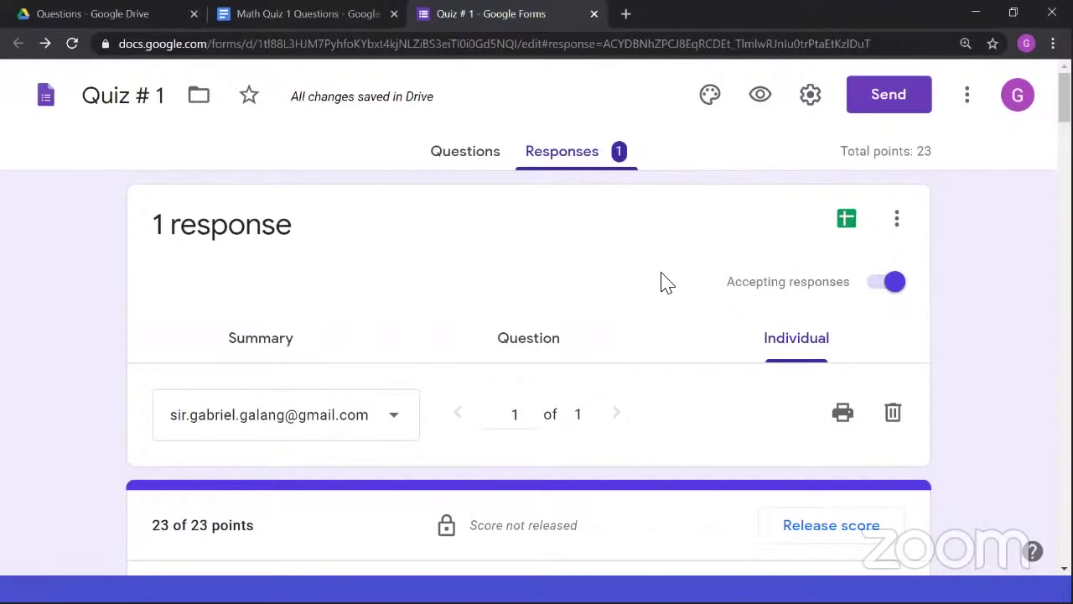
{"action": "left_click", "coordinate": [847, 220]}
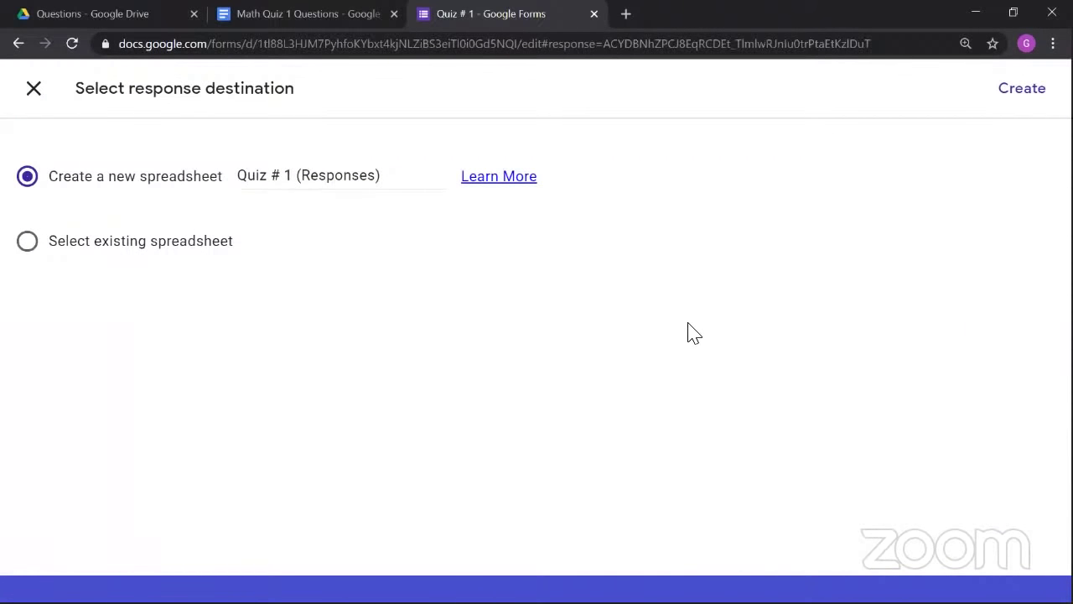
{"action": "left_click", "coordinate": [1018, 91]}
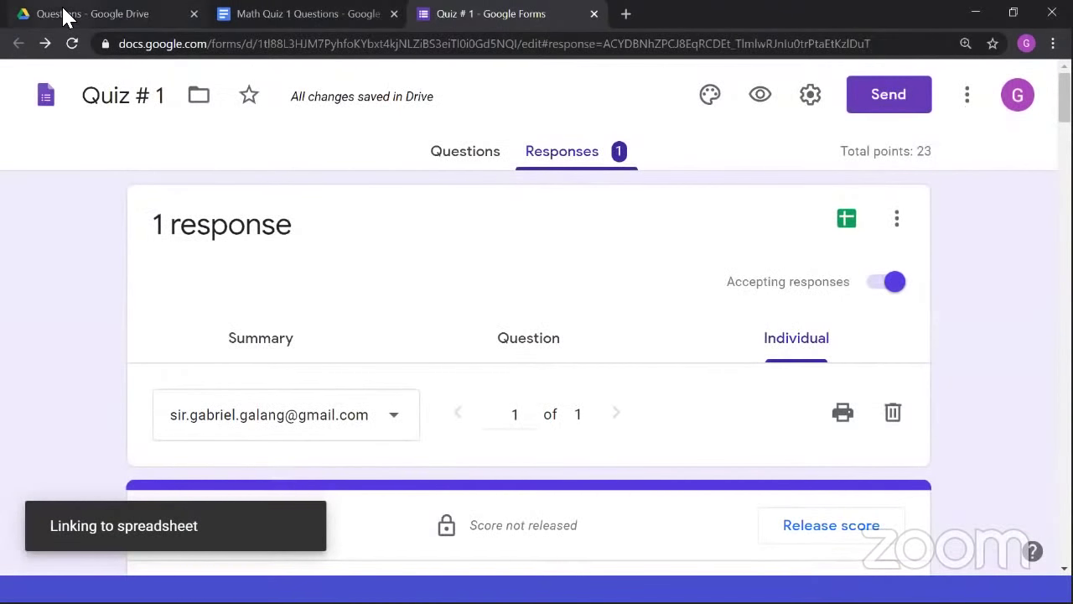
{"action": "left_click", "coordinate": [66, 16]}
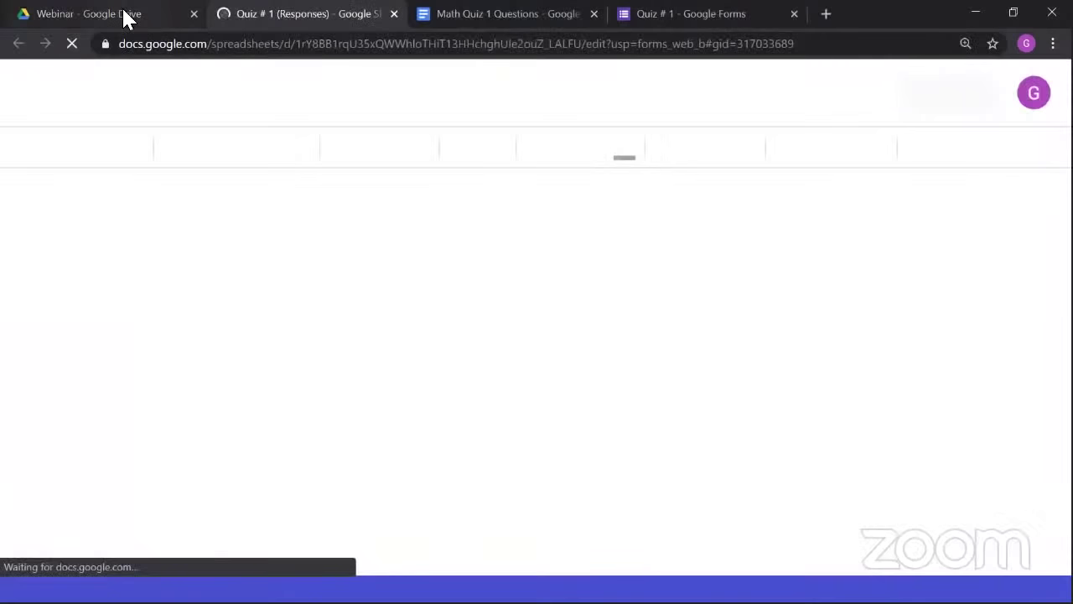
- In Drive's Webinar folder, open the Quiz # 1 folder
{"action": "left_click", "coordinate": [124, 18]}
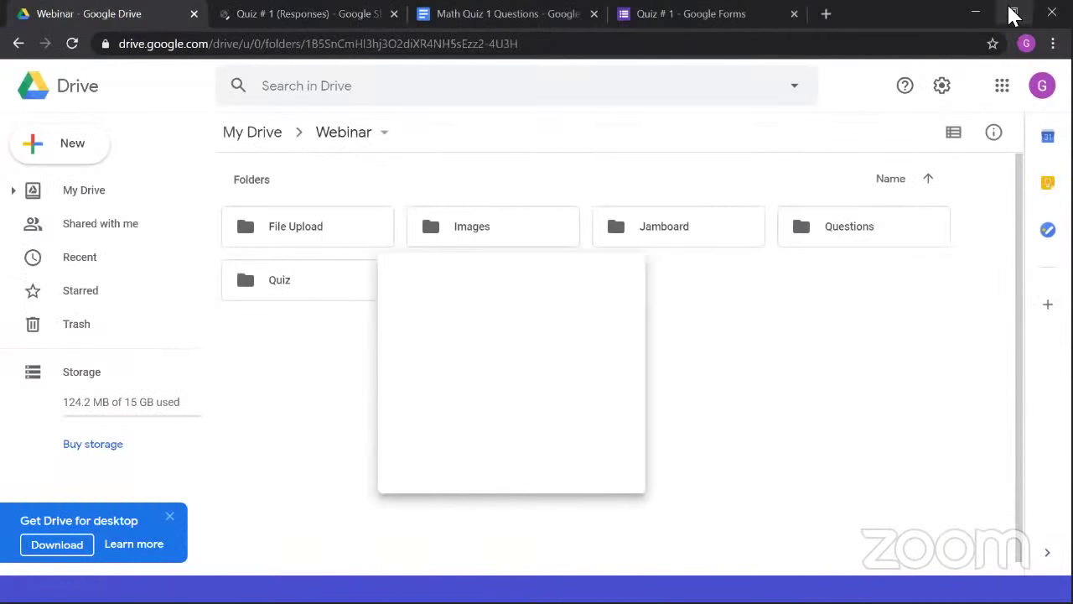
{"action": "key", "text": "super+Left"}
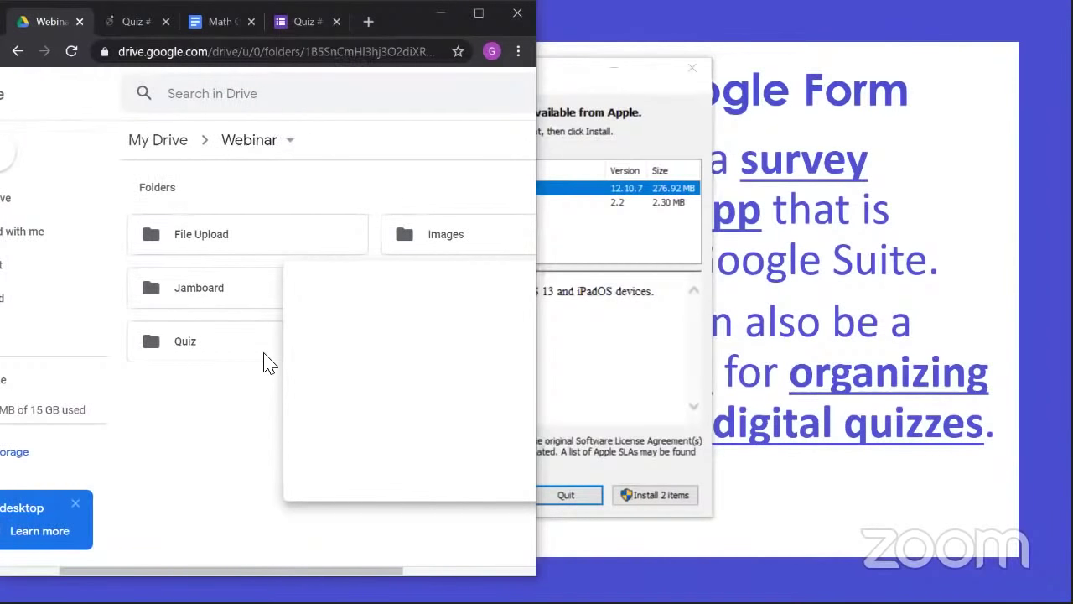
{"action": "left_click", "coordinate": [265, 360]}
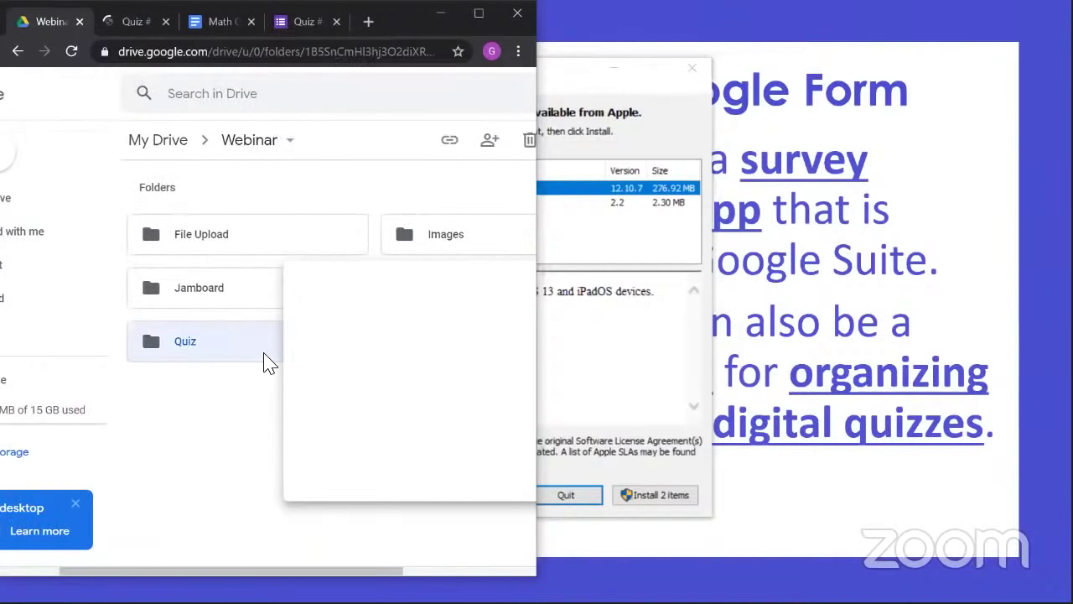
{"action": "left_click_drag", "start_coordinate": [352, 293], "coordinate": [408, 341]}
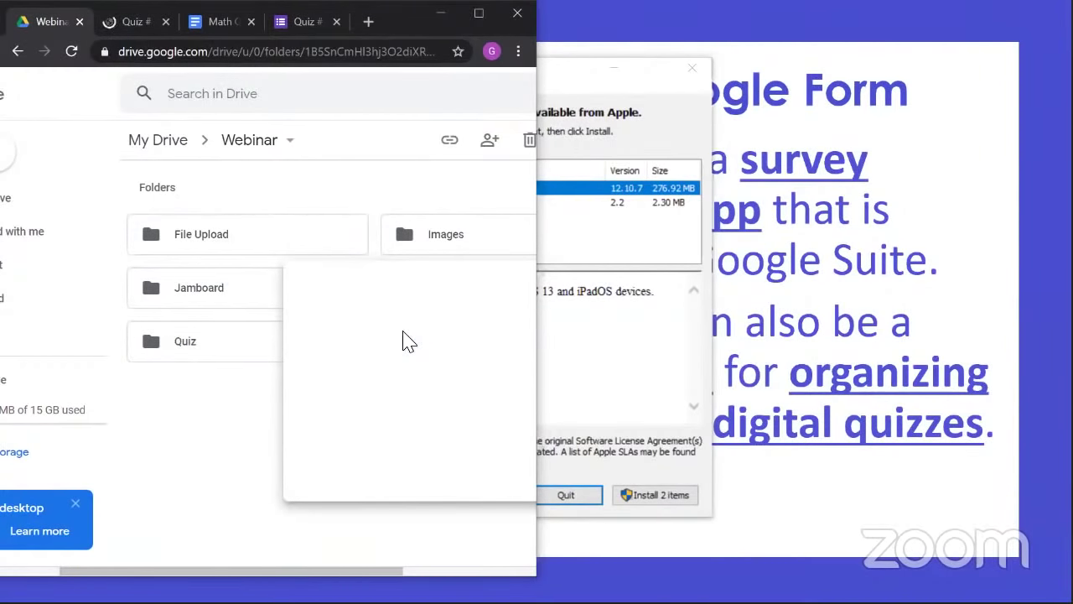
{"action": "double_click", "coordinate": [402, 341]}
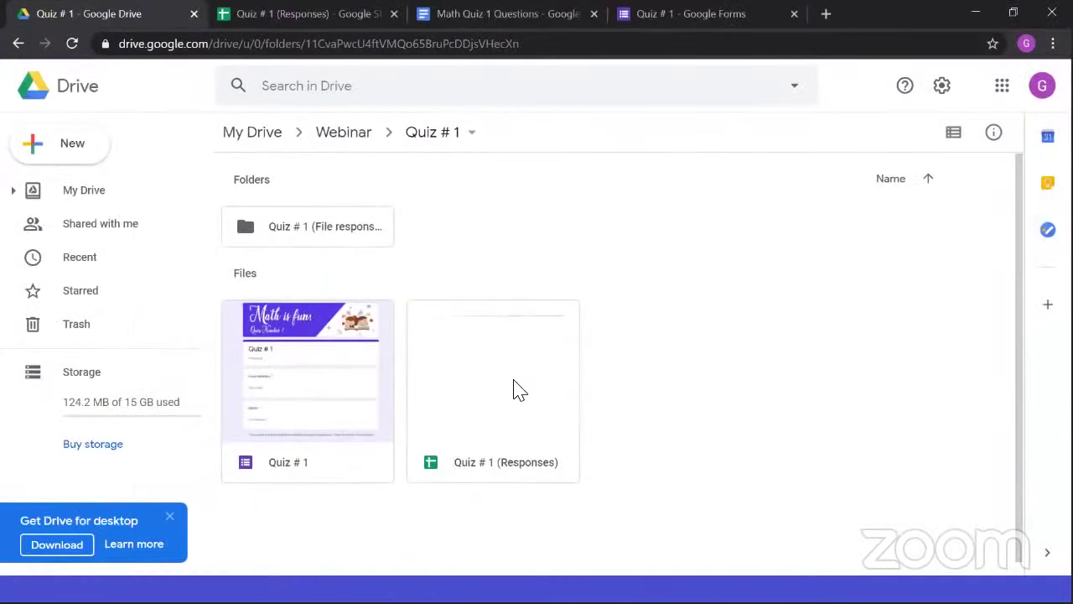
{"action": "left_click", "coordinate": [515, 387]}
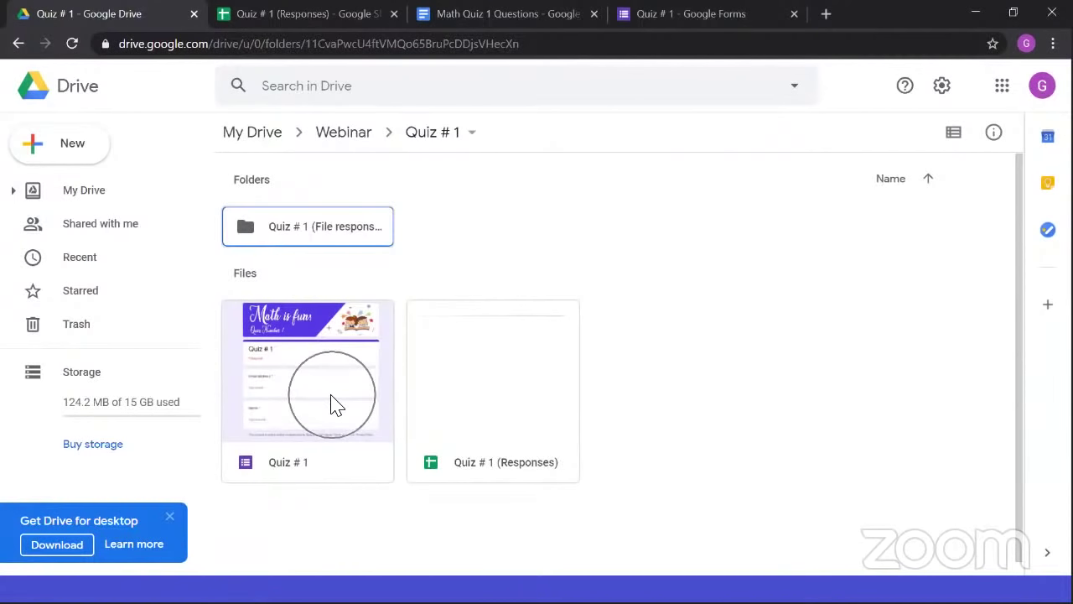
- View the uploaded multiplication table in Quiz # 1 (File responses), then open the Quiz # 1 (Responses) spreadsheet
{"action": "double_click", "coordinate": [336, 235]}
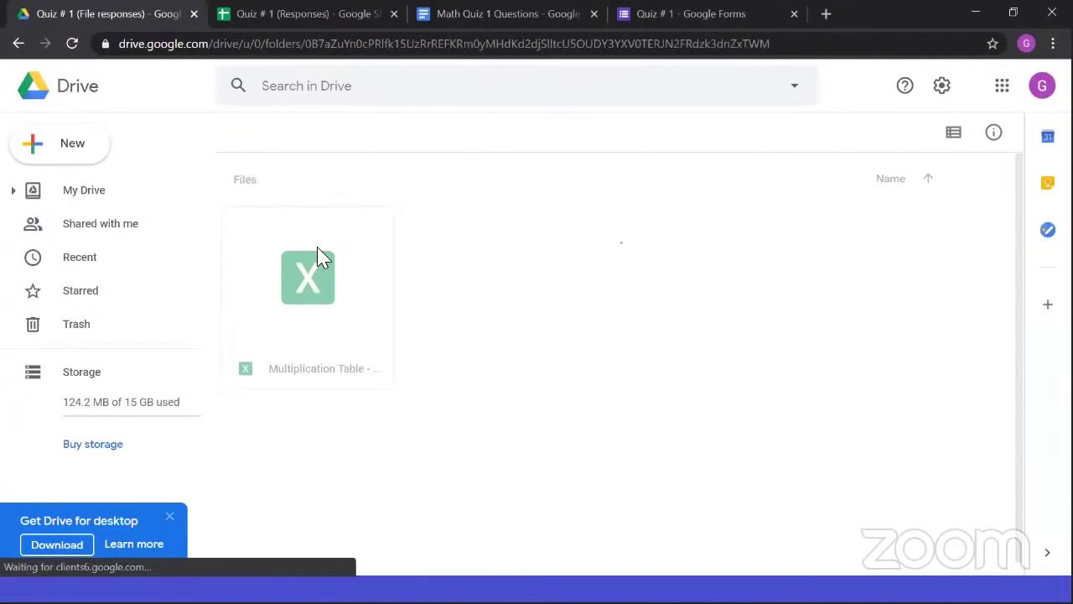
{"action": "left_click", "coordinate": [319, 252]}
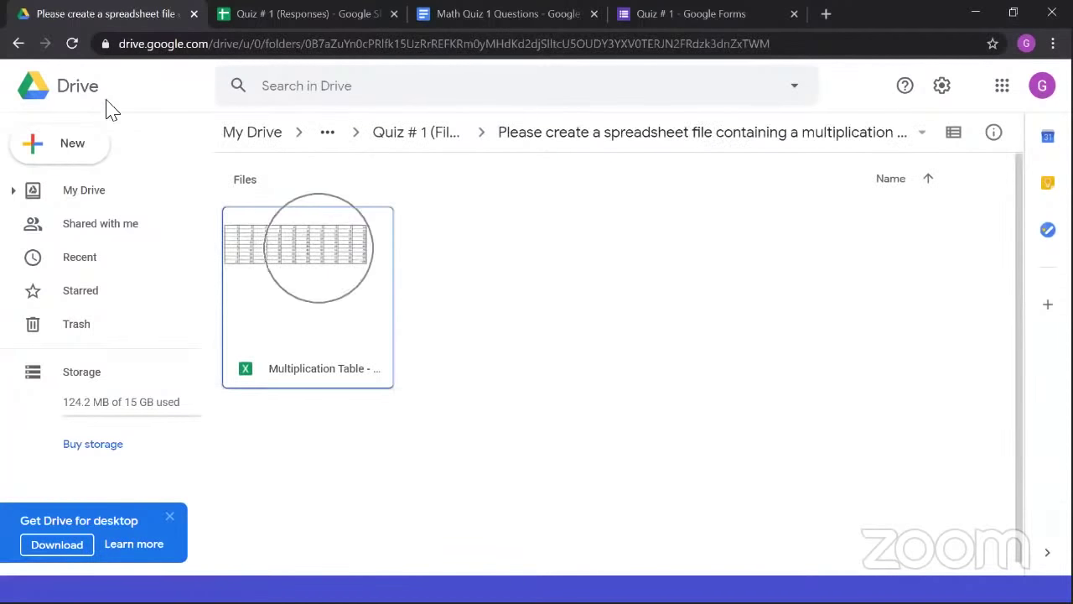
{"action": "left_click", "coordinate": [18, 43]}
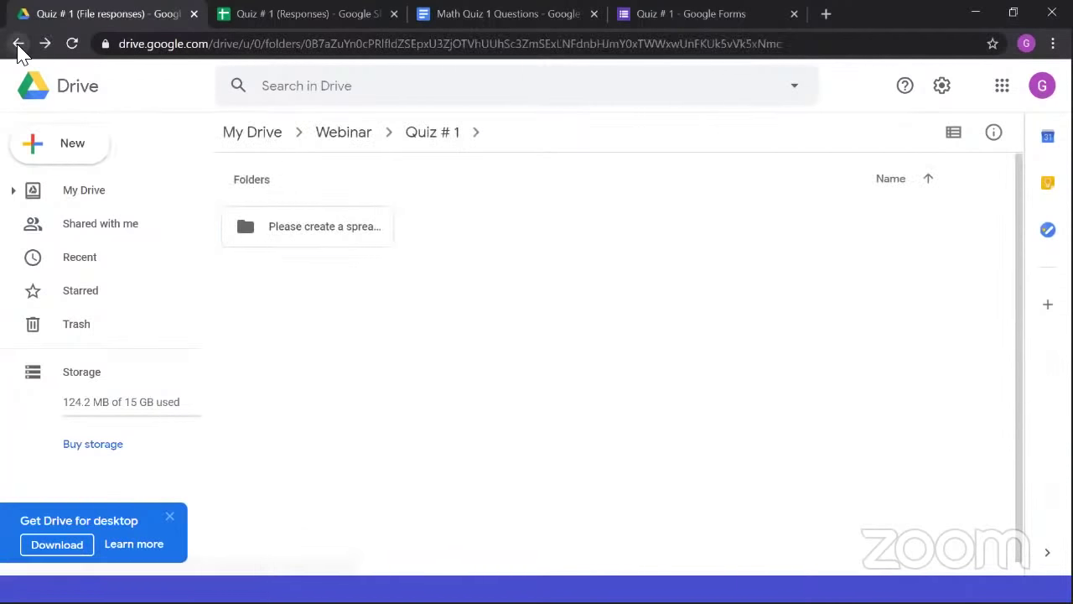
{"action": "left_click", "coordinate": [298, 20]}
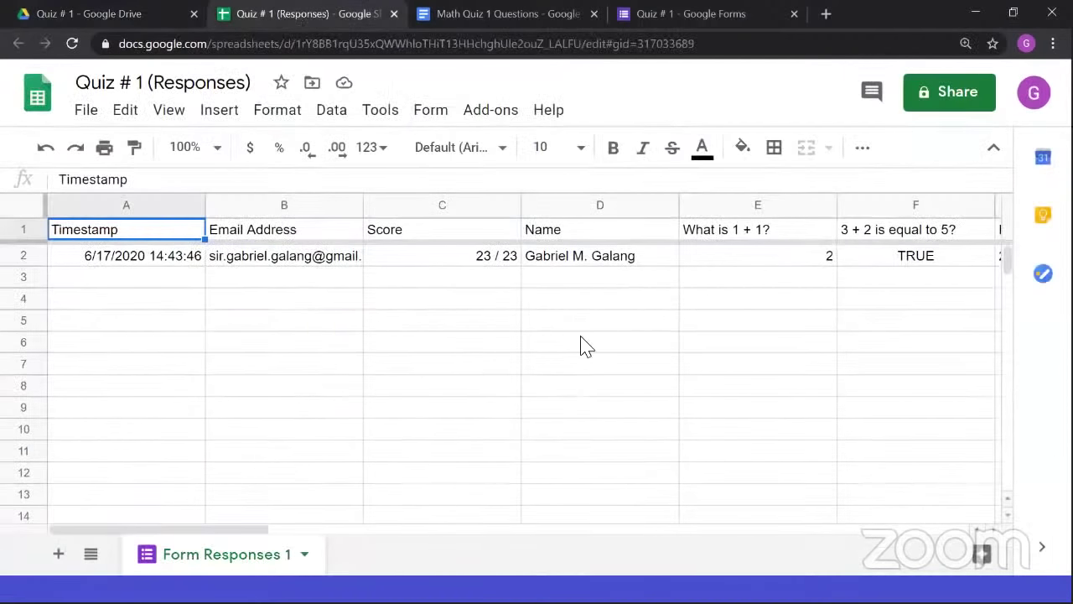
{"action": "scroll", "coordinate": [422, 429], "scroll_direction": "right", "scroll_amount": 2}
{"action": "scroll", "coordinate": [421, 429], "scroll_direction": "left", "scroll_amount": 2}
{"action": "scroll", "coordinate": [770, 300], "scroll_direction": "right", "scroll_amount": 2}
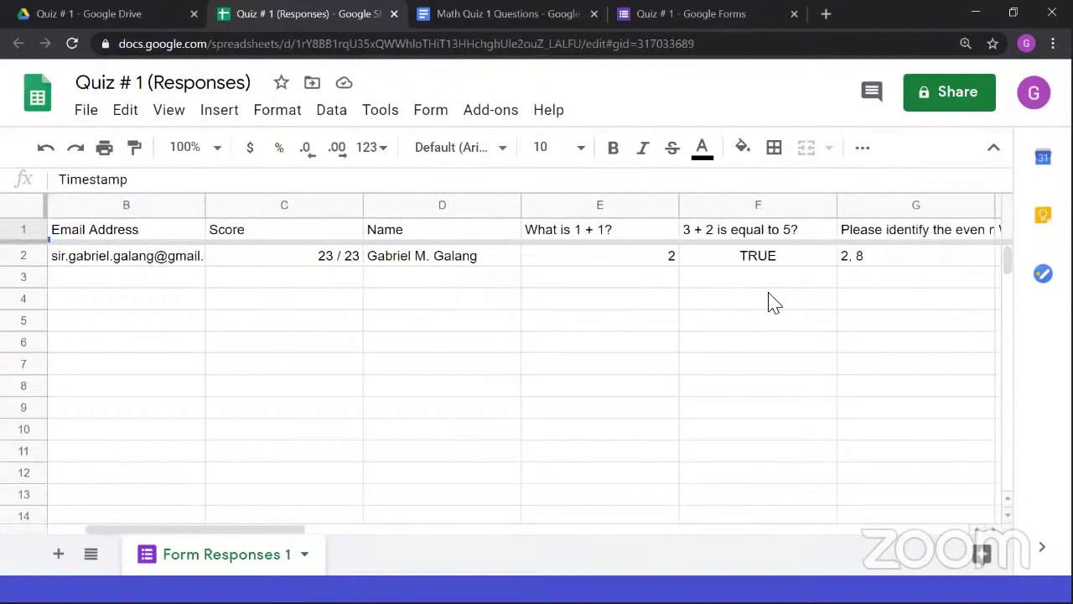
{"action": "scroll", "coordinate": [769, 302], "scroll_direction": "right", "scroll_amount": 2}
{"action": "scroll", "coordinate": [773, 302], "scroll_direction": "right", "scroll_amount": 3}
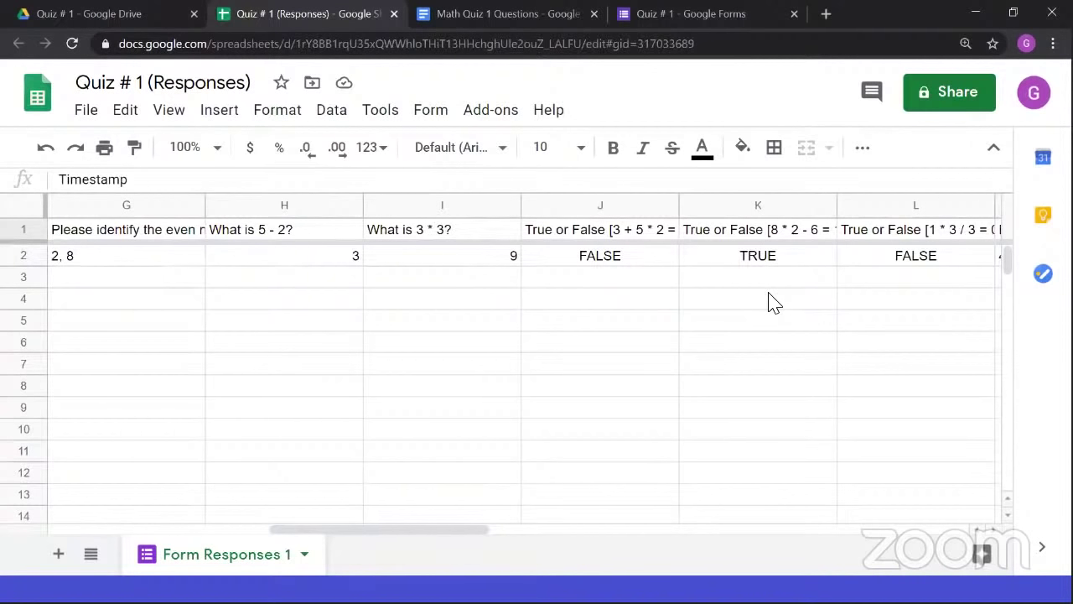
{"action": "scroll", "coordinate": [769, 300], "scroll_direction": "left", "scroll_amount": 6}
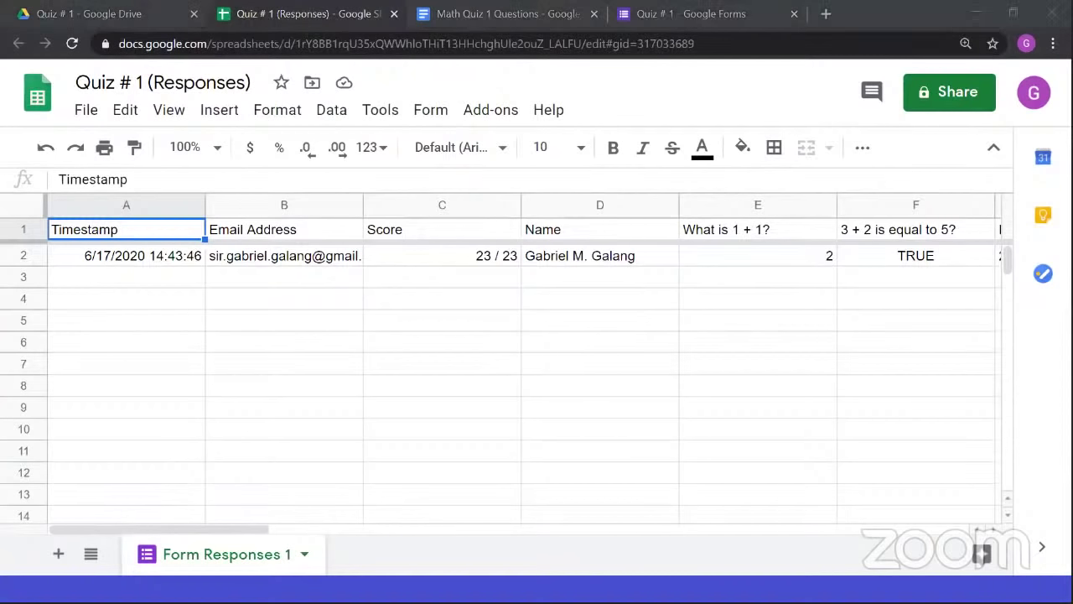
{"action": "key", "text": "alt+Tab"}
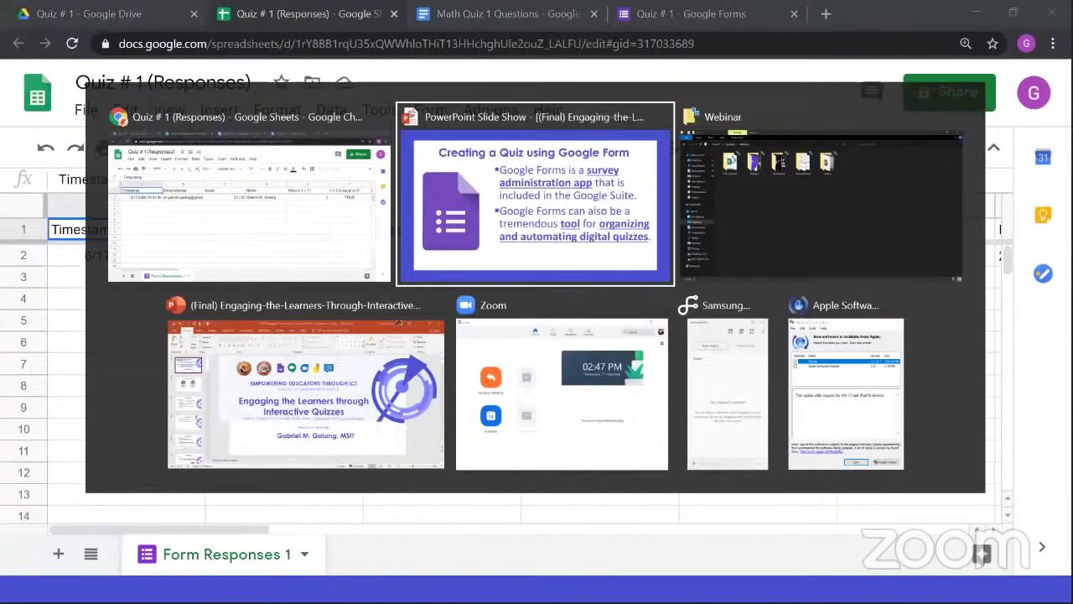
{"action": "key", "text": "Right"}
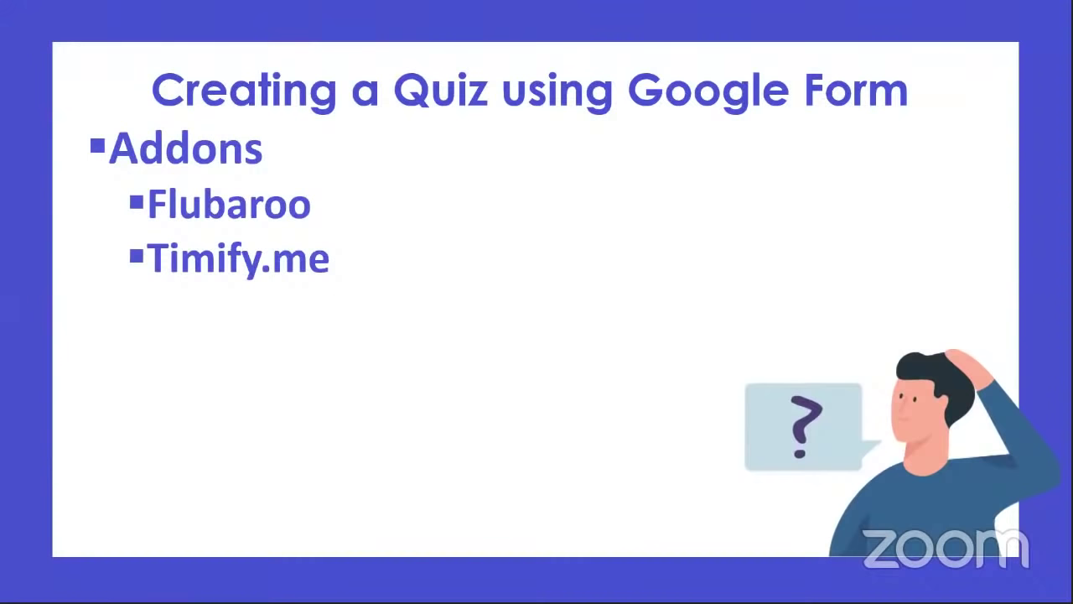
- Leave the PowerPoint Addons slide and return to the Quiz # 1 (Responses) spreadsheet
{"action": "key", "text": "alt+Tab"}
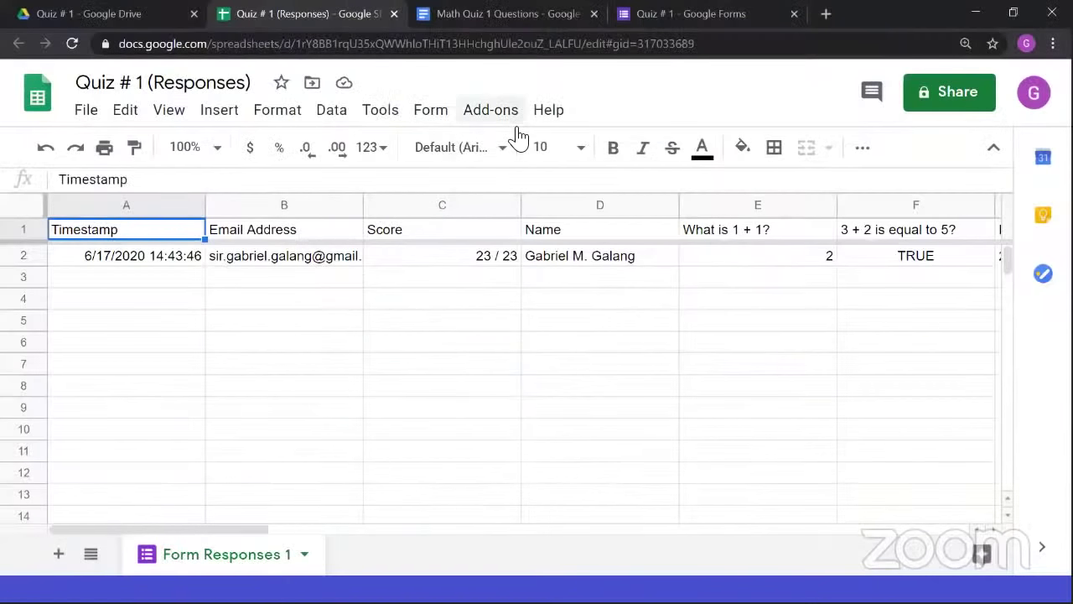
- Open the Sheets add-ons Marketplace from the Add-ons menu and scroll its listings
{"action": "left_click", "coordinate": [495, 109]}
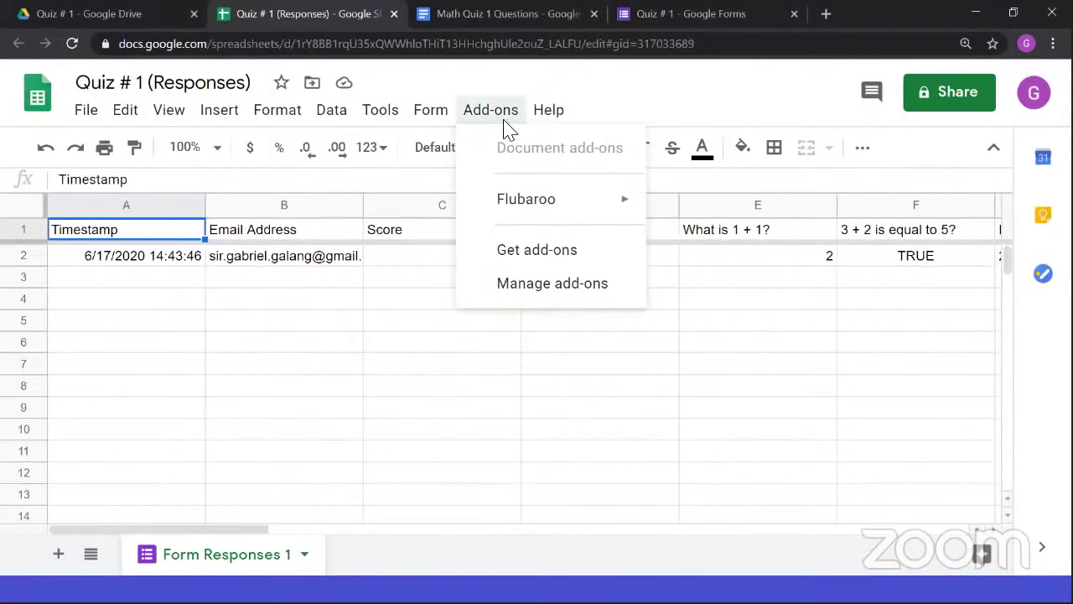
{"action": "mouse_move", "coordinate": [539, 217]}
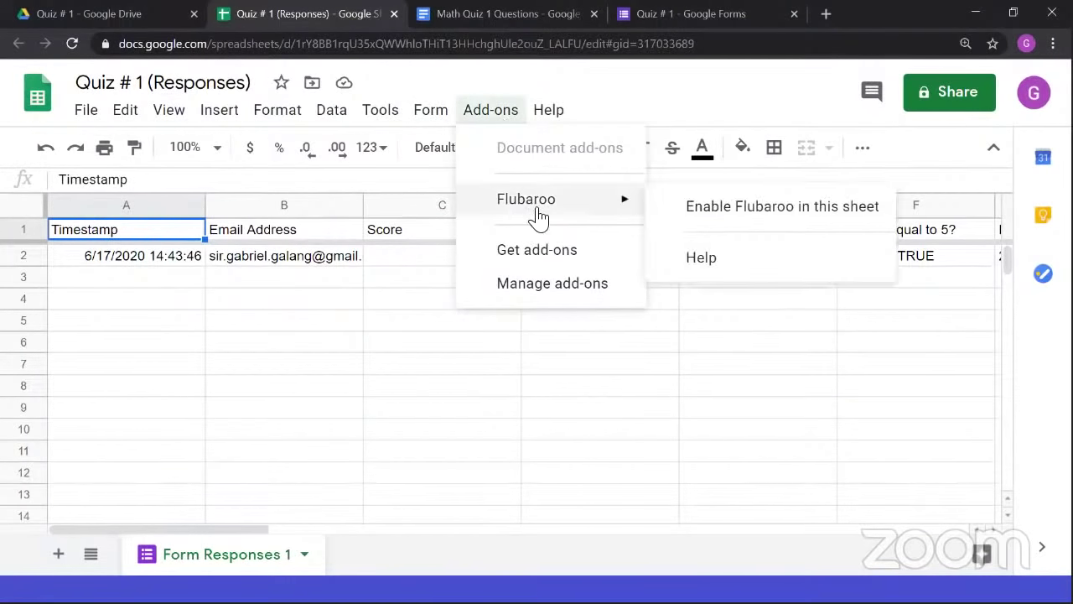
{"action": "left_click", "coordinate": [530, 251]}
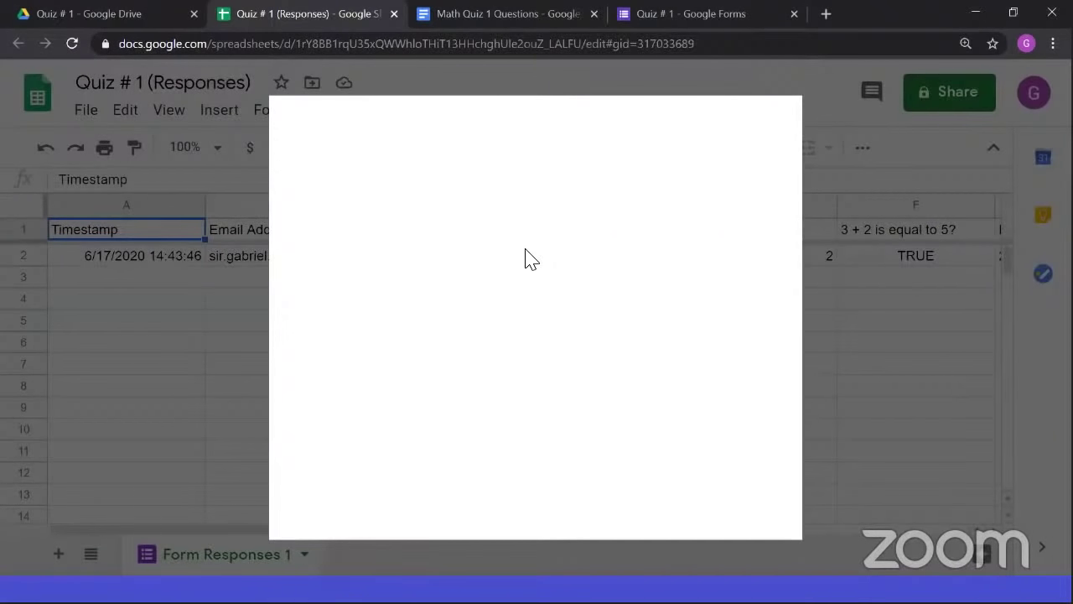
{"action": "scroll", "coordinate": [483, 298], "scroll_direction": "down", "scroll_amount": 1}
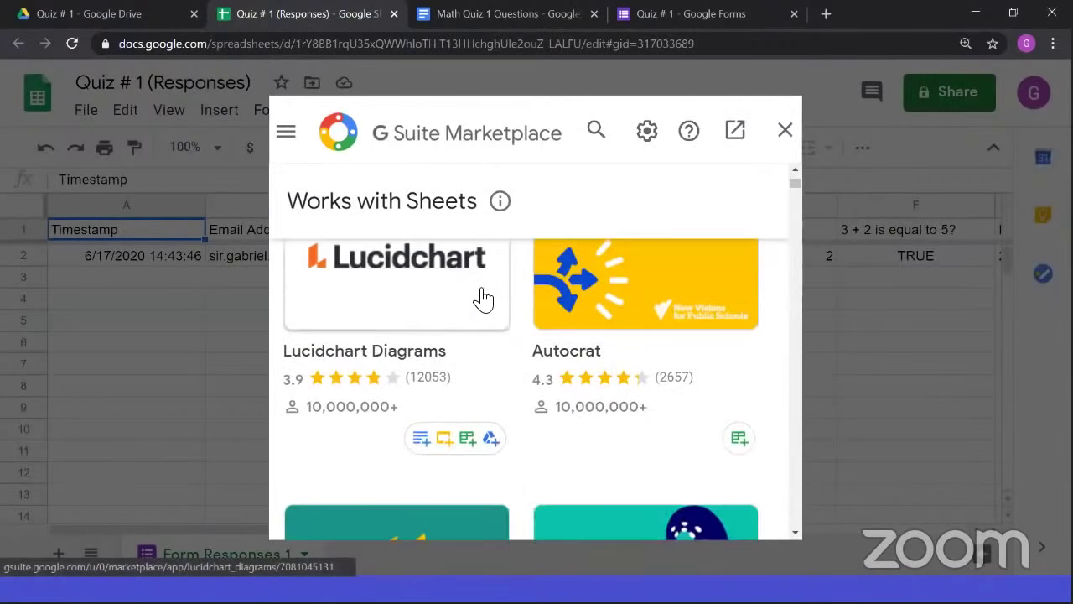
{"action": "scroll", "coordinate": [483, 299], "scroll_direction": "down", "scroll_amount": 6}
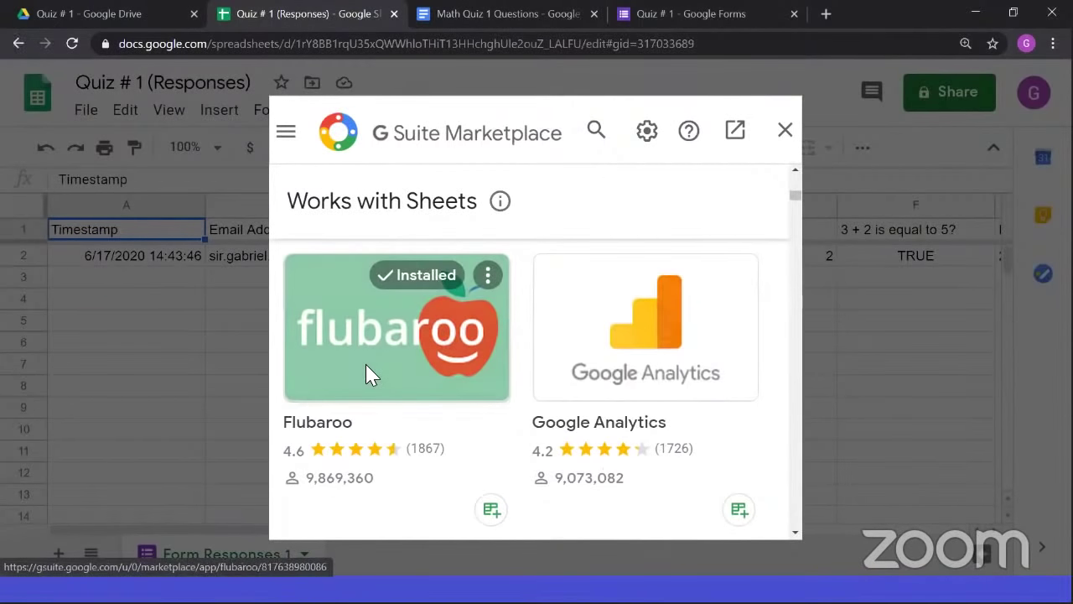
- Review Flubaroo's details page, close the Marketplace, and show Flubaroo in the Add-ons menu
{"action": "left_click", "coordinate": [366, 366]}
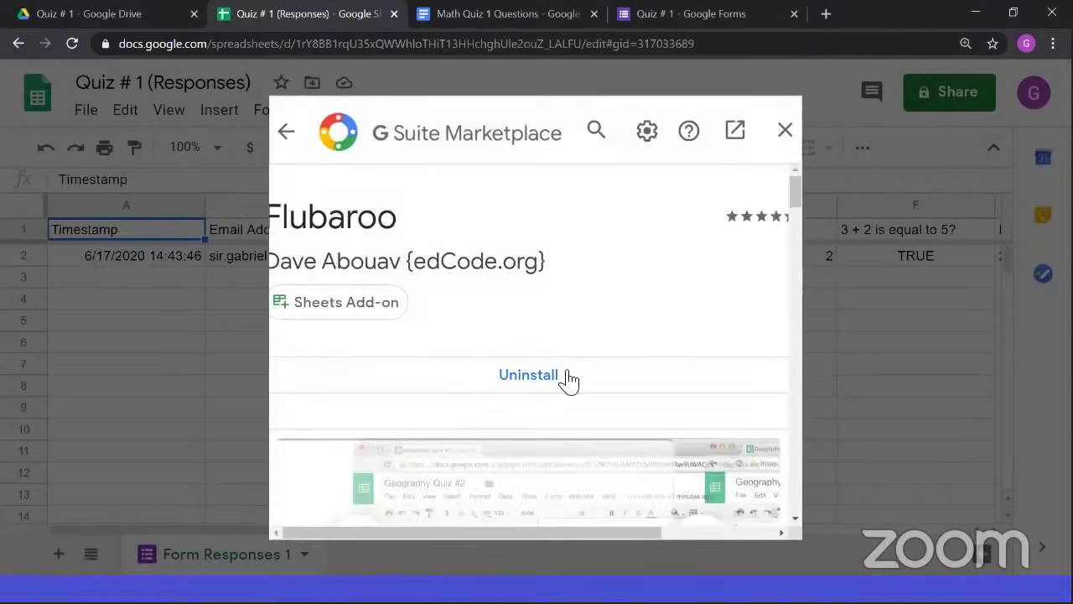
{"action": "scroll", "coordinate": [592, 377], "scroll_direction": "down", "scroll_amount": 3}
{"action": "scroll", "coordinate": [671, 138], "scroll_direction": "down", "scroll_amount": 2}
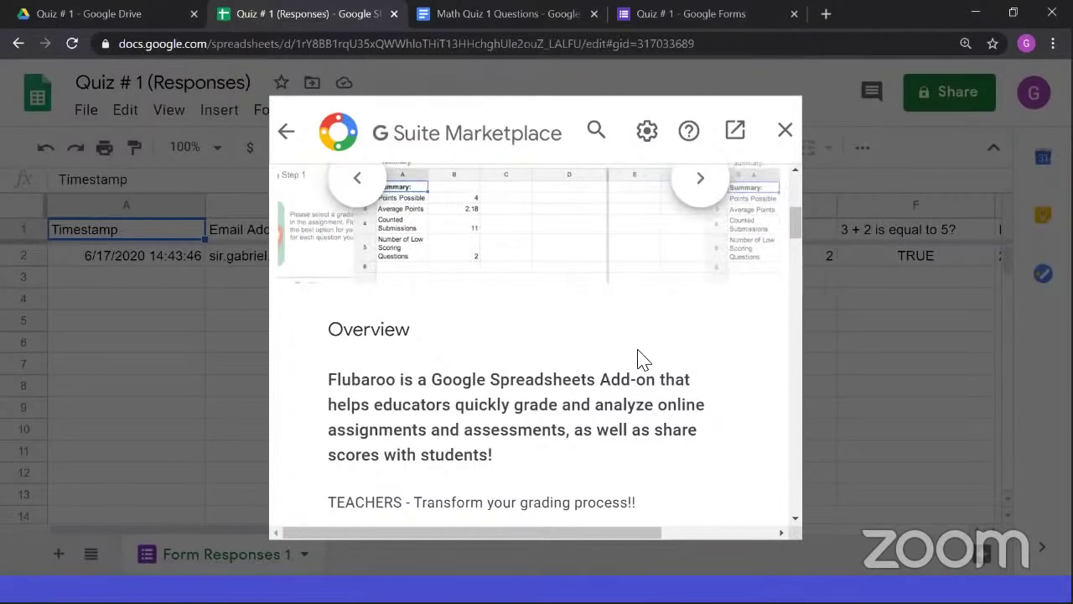
{"action": "scroll", "coordinate": [545, 364], "scroll_direction": "up", "scroll_amount": 2}
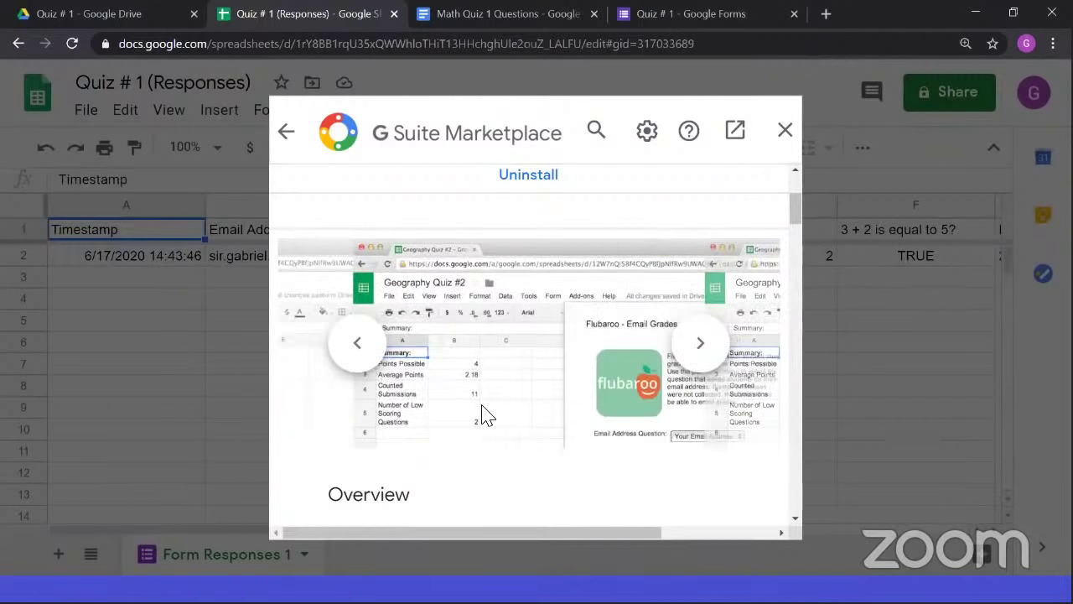
{"action": "scroll", "coordinate": [597, 347], "scroll_direction": "up", "scroll_amount": 3}
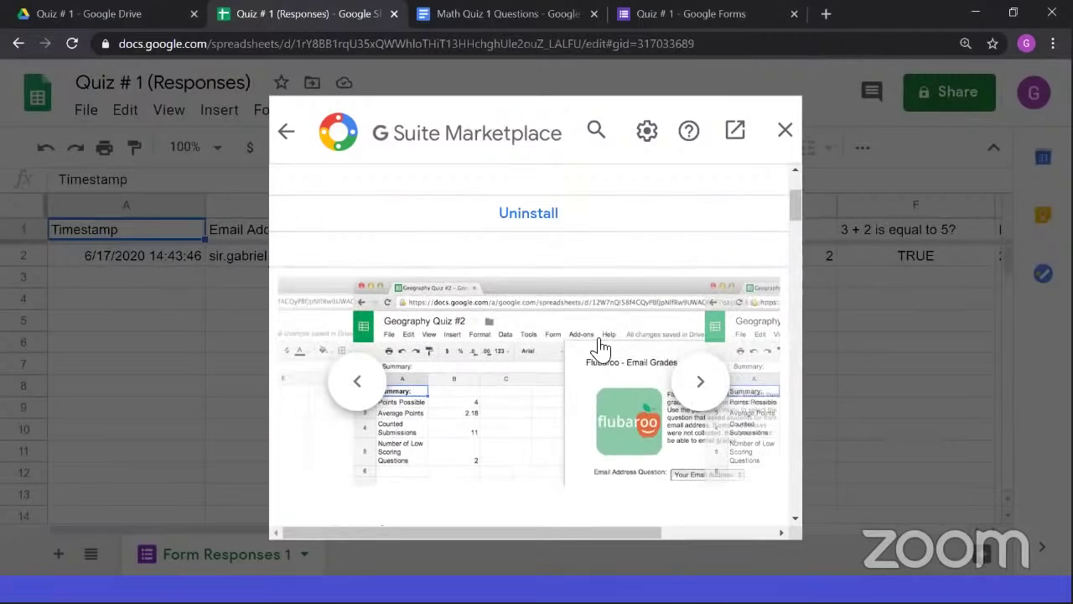
{"action": "left_click", "coordinate": [785, 130]}
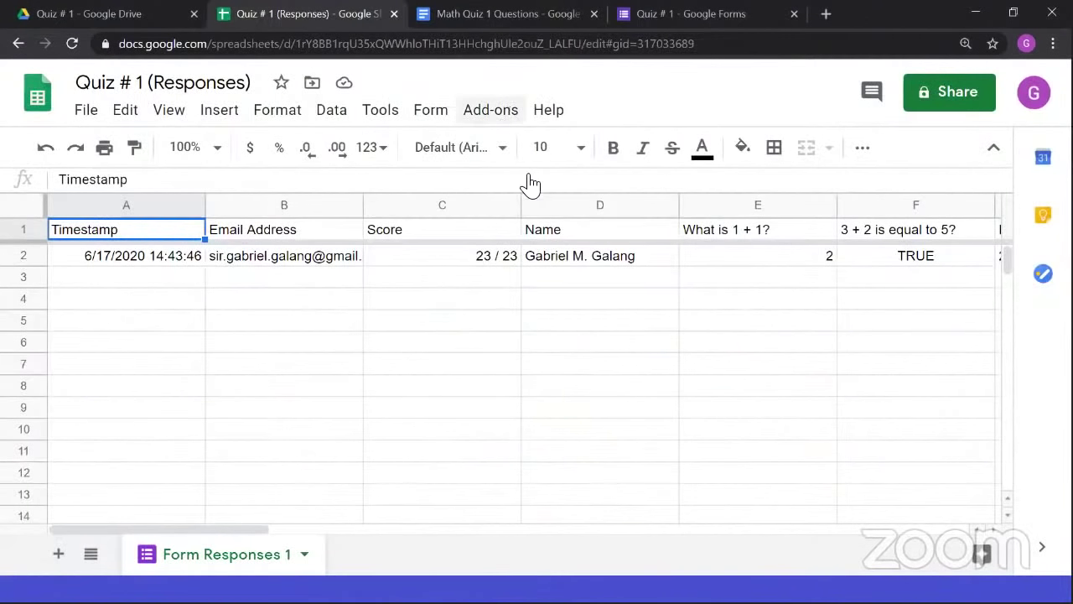
{"action": "left_click", "coordinate": [490, 110]}
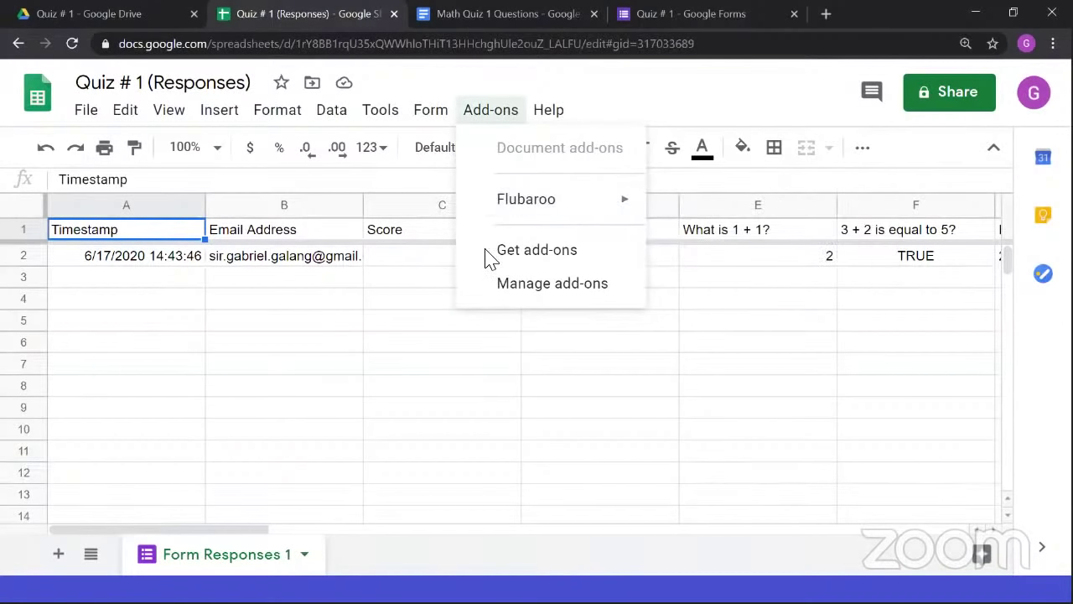
- Close the responses spreadsheet and return to the Quiz # 1 form's Questions view
{"action": "mouse_move", "coordinate": [420, 104]}
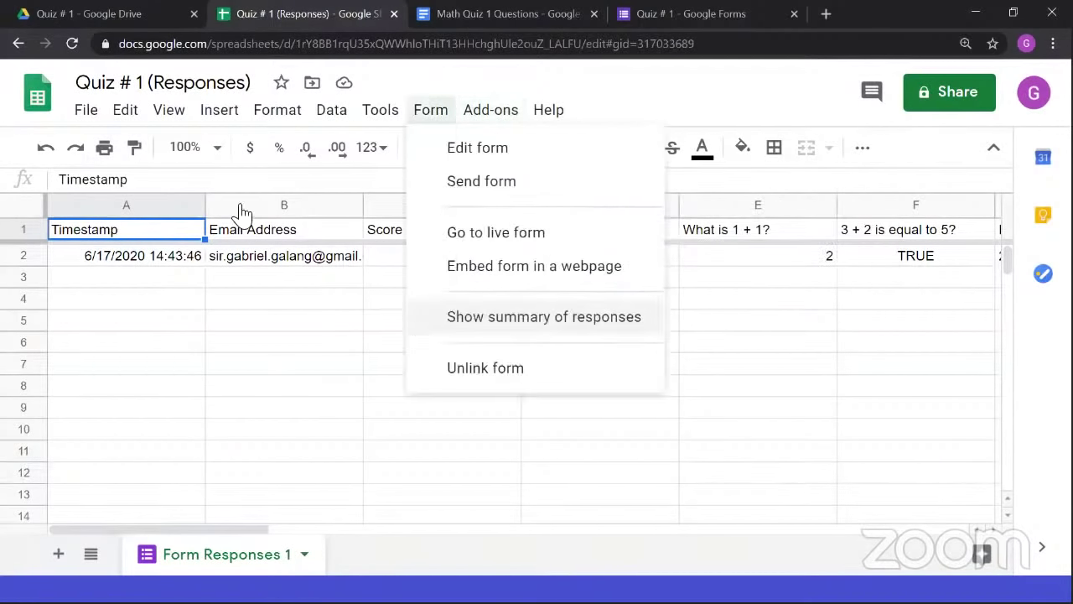
{"action": "mouse_move", "coordinate": [548, 109]}
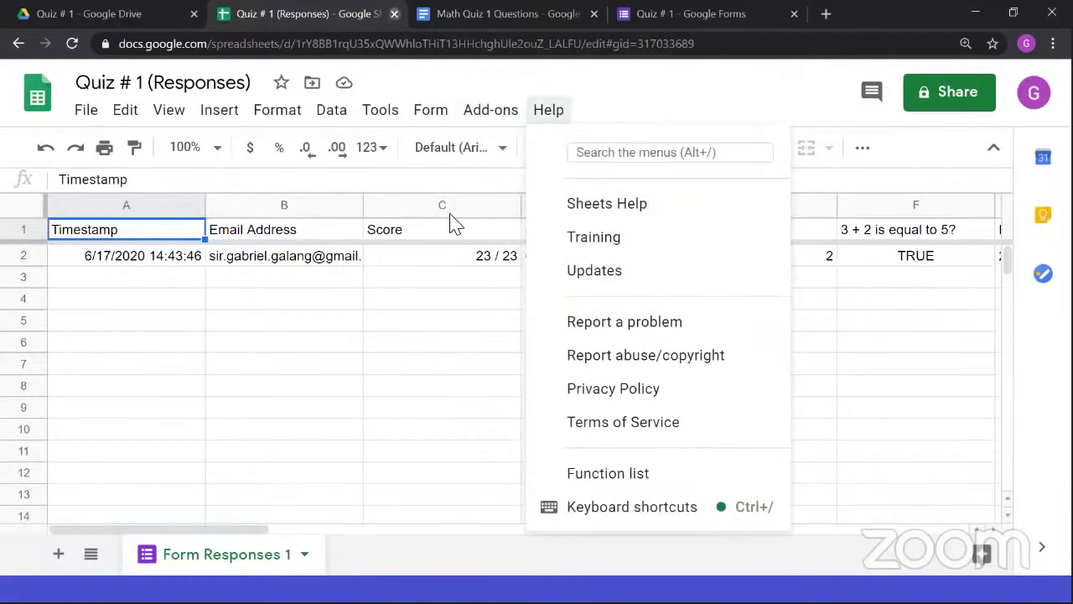
{"action": "key", "text": "ctrl+w"}
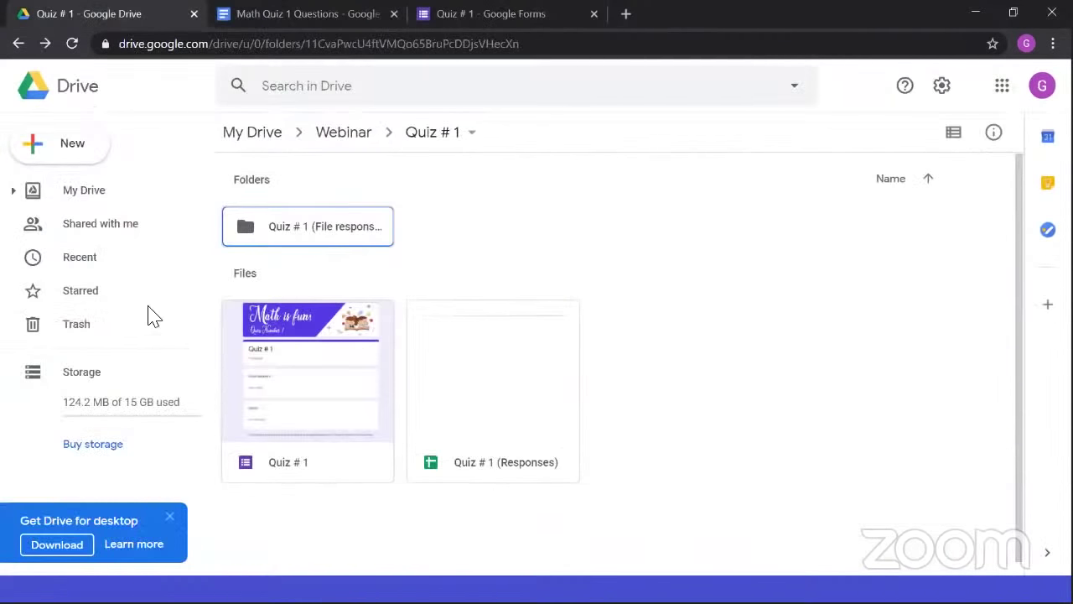
{"action": "key", "text": "alt+Tab"}
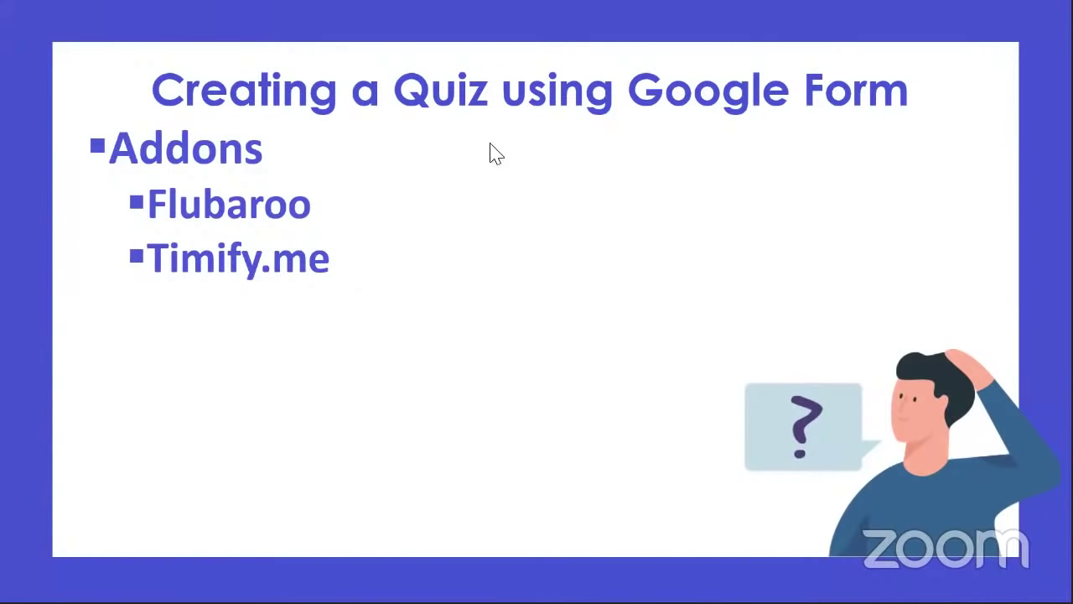
{"action": "key", "text": "alt+Tab"}
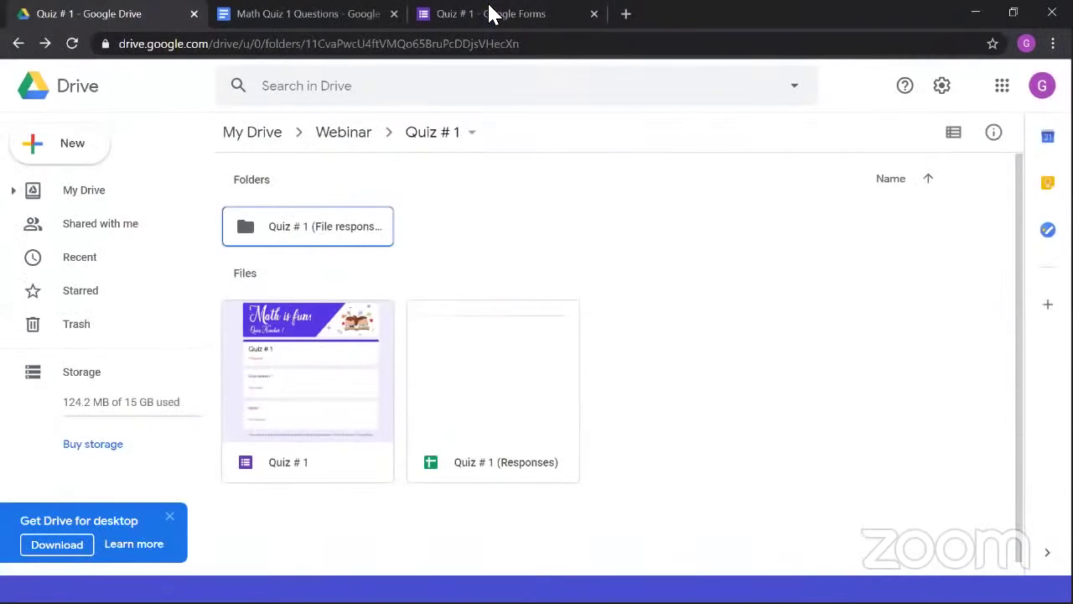
{"action": "key", "text": "ctrl+3"}
{"action": "left_click", "coordinate": [465, 153]}
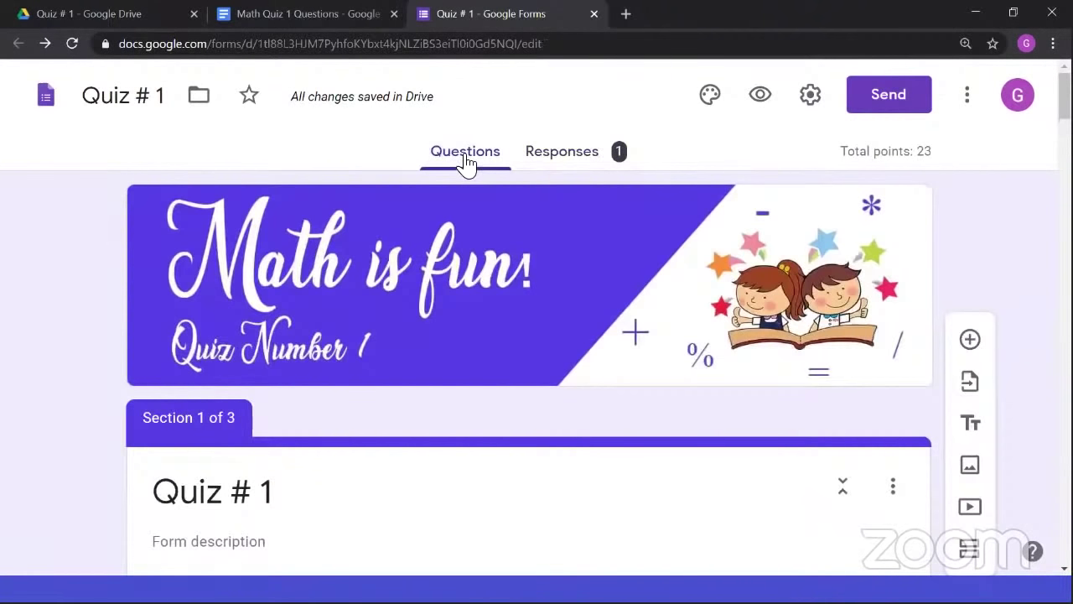
{"action": "left_click", "coordinate": [971, 115]}
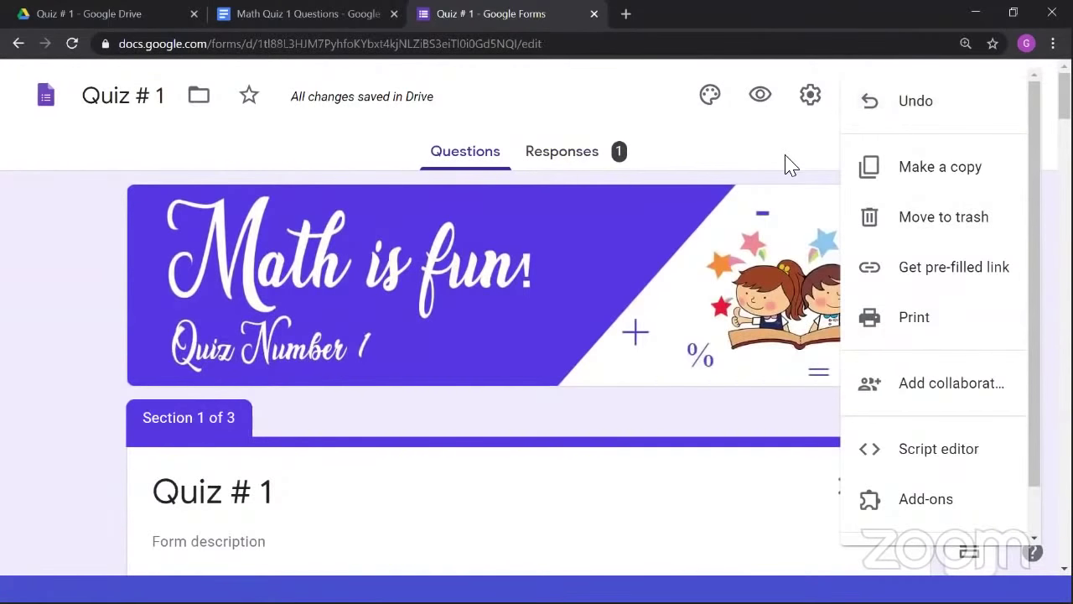
{"action": "left_click", "coordinate": [805, 155]}
{"action": "left_click", "coordinate": [970, 115]}
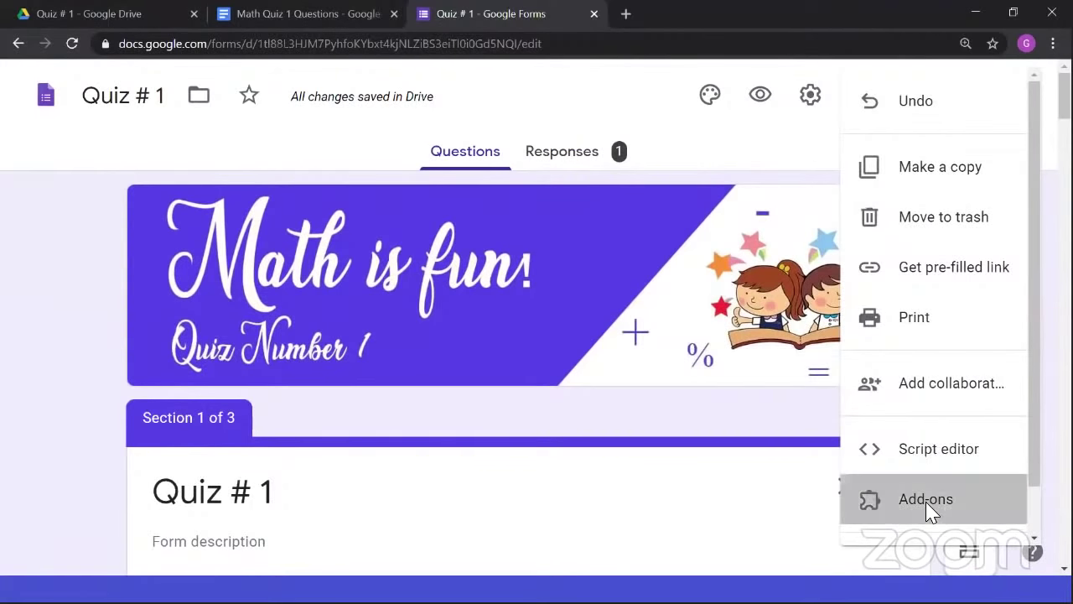
{"action": "left_click", "coordinate": [927, 503]}
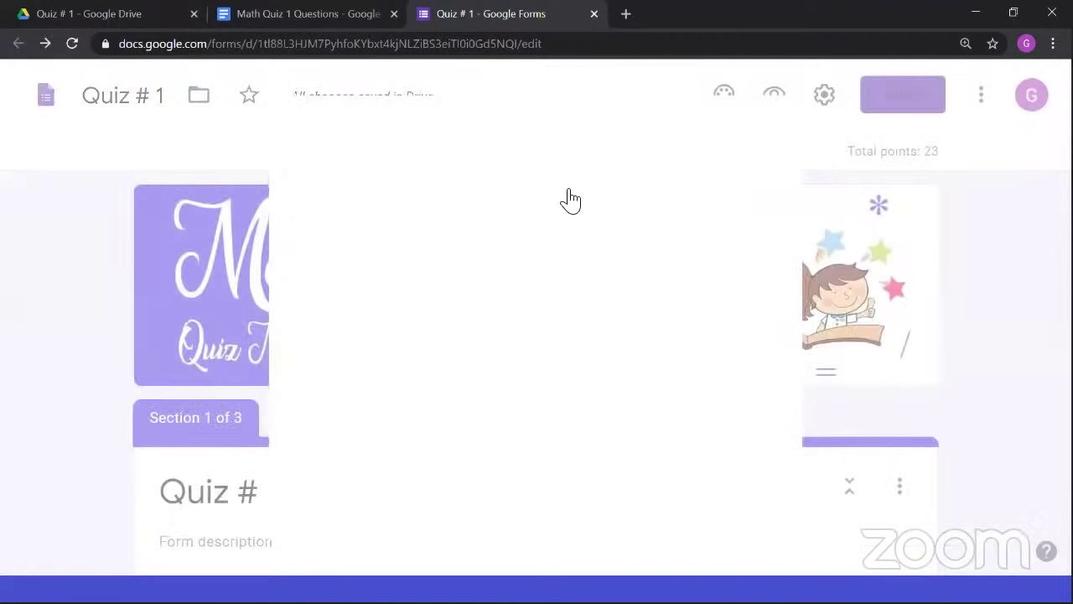
{"action": "scroll", "coordinate": [430, 449], "scroll_direction": "down", "scroll_amount": 3}
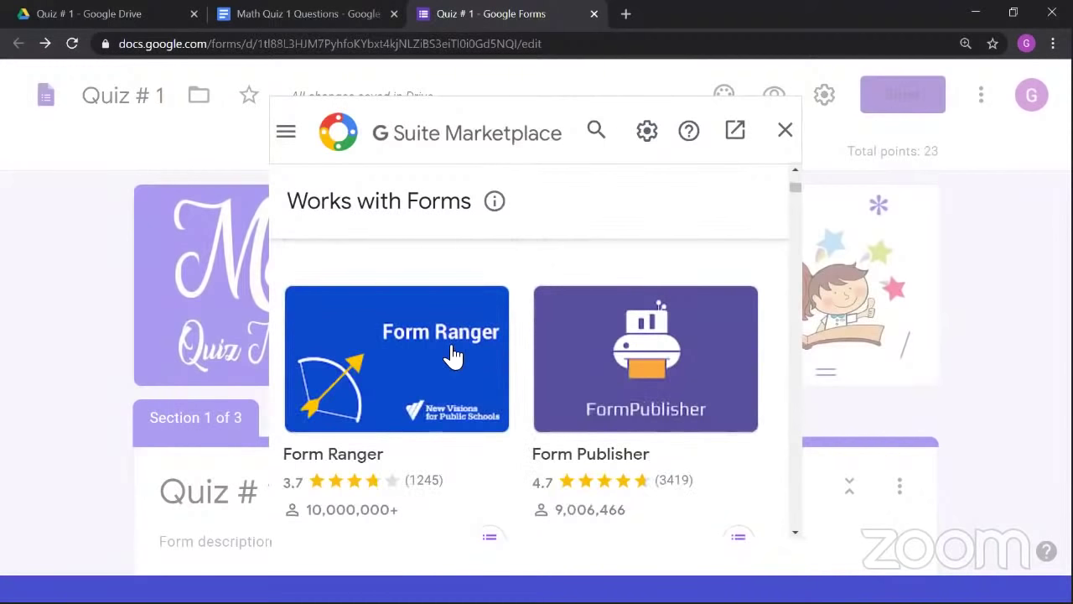
{"action": "scroll", "coordinate": [453, 355], "scroll_direction": "down", "scroll_amount": 2}
{"action": "scroll", "coordinate": [452, 355], "scroll_direction": "down", "scroll_amount": 2}
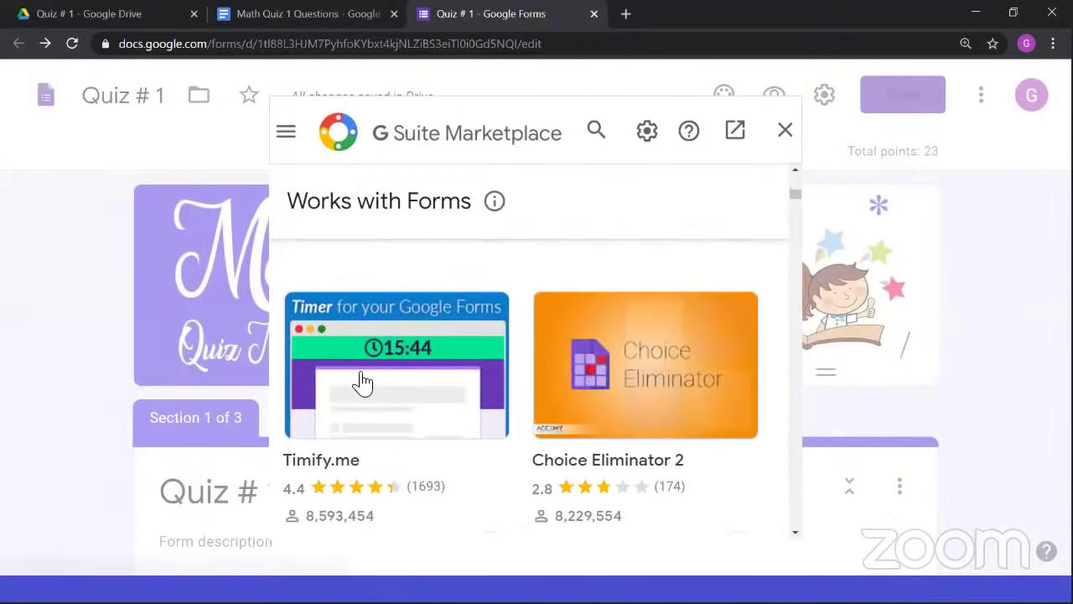
{"action": "left_click", "coordinate": [372, 383]}
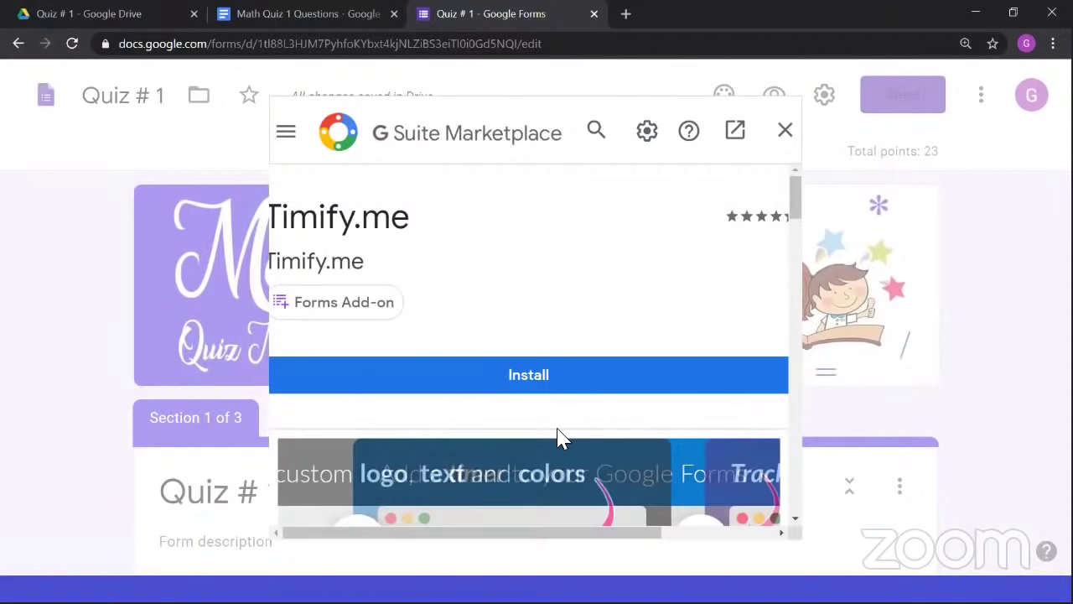
{"action": "scroll", "coordinate": [560, 438], "scroll_direction": "down", "scroll_amount": 3}
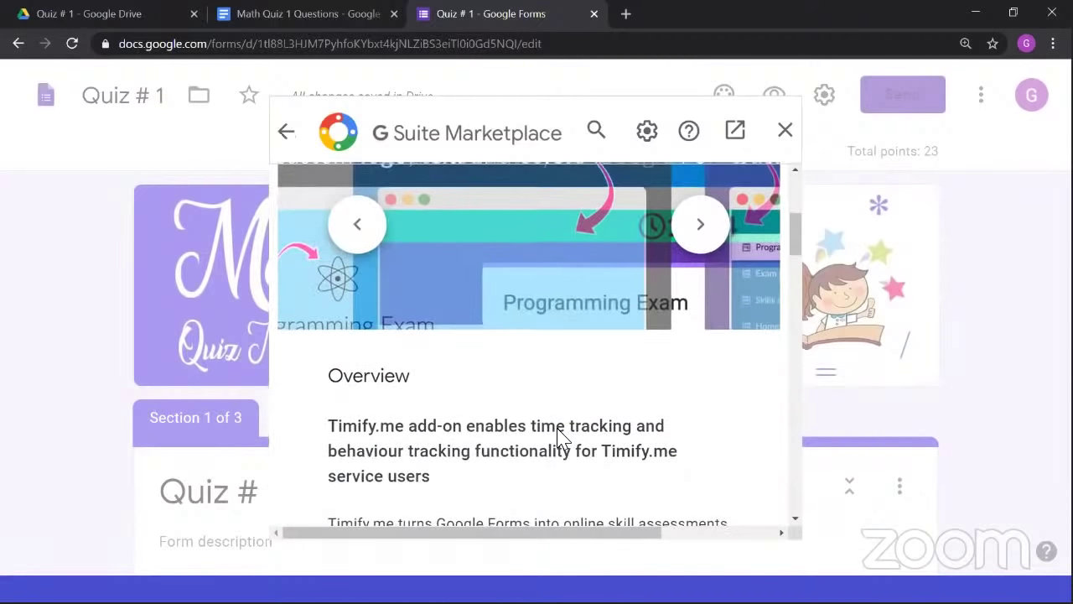
{"action": "scroll", "coordinate": [738, 289], "scroll_direction": "up", "scroll_amount": 1}
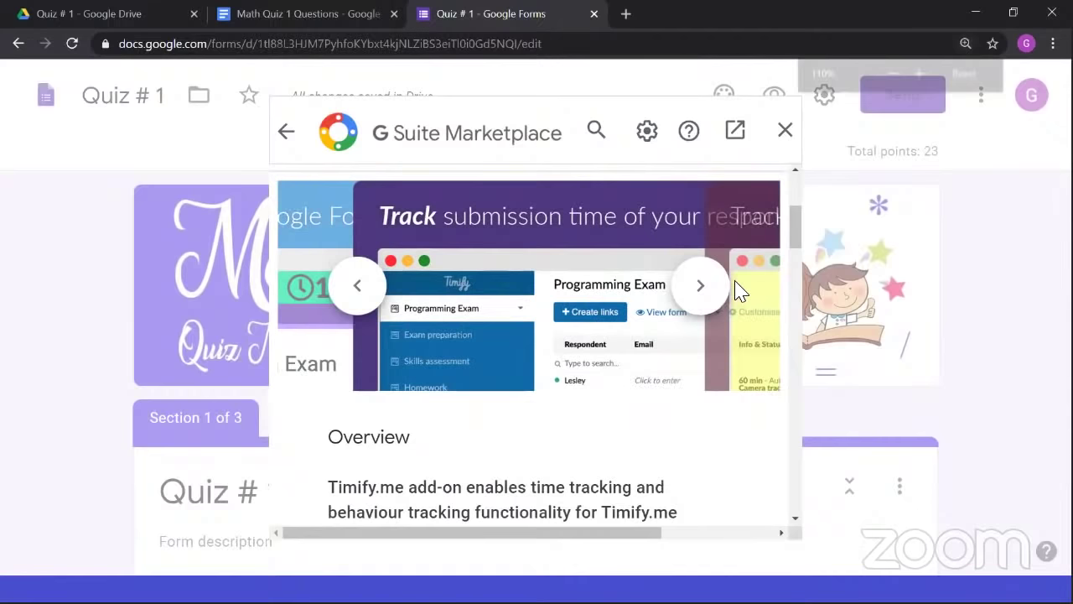
{"action": "key", "text": "ctrl+minus"}
{"action": "key", "text": "ctrl+minus"}
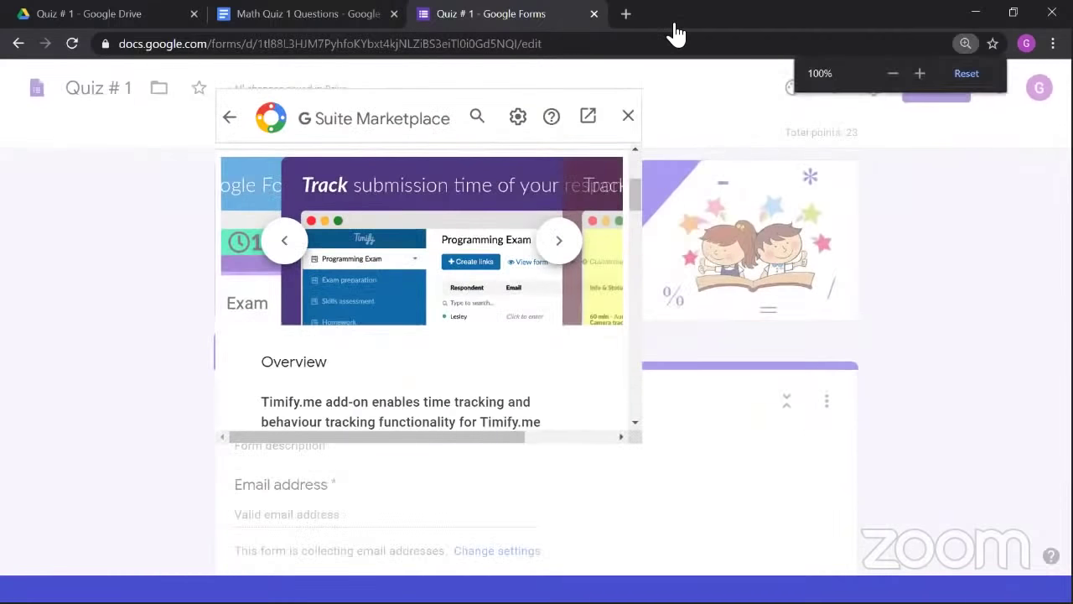
{"action": "left_click", "coordinate": [628, 116]}
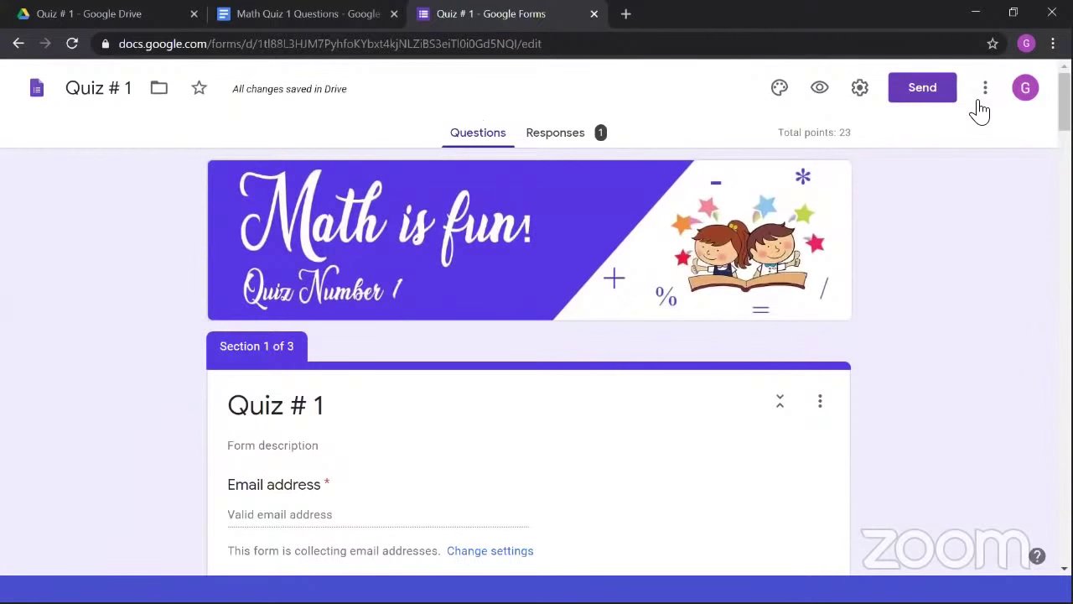
{"action": "left_click", "coordinate": [978, 99]}
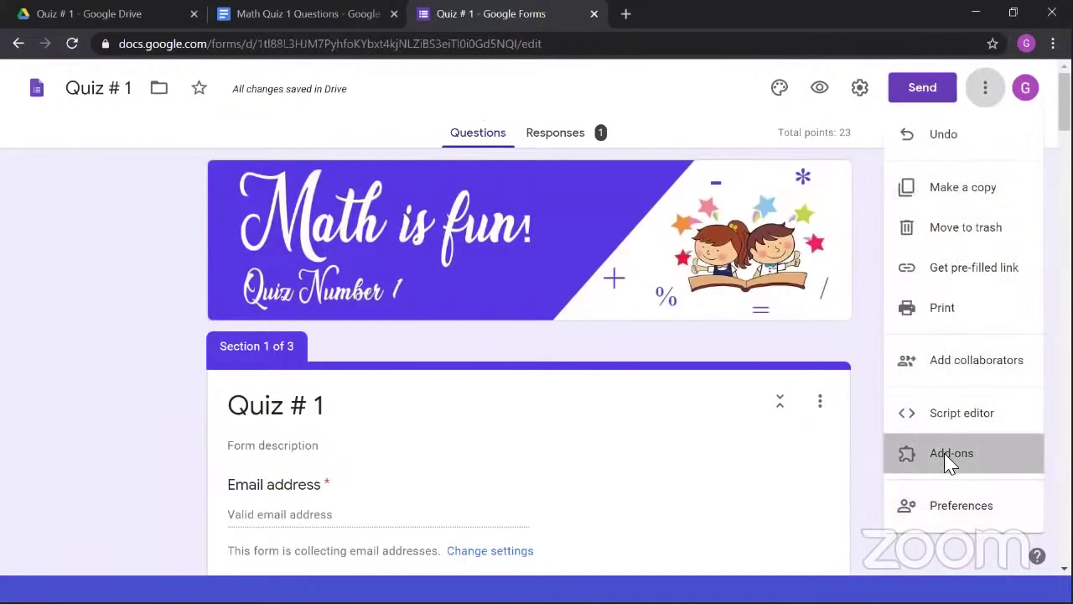
{"action": "left_click", "coordinate": [945, 455]}
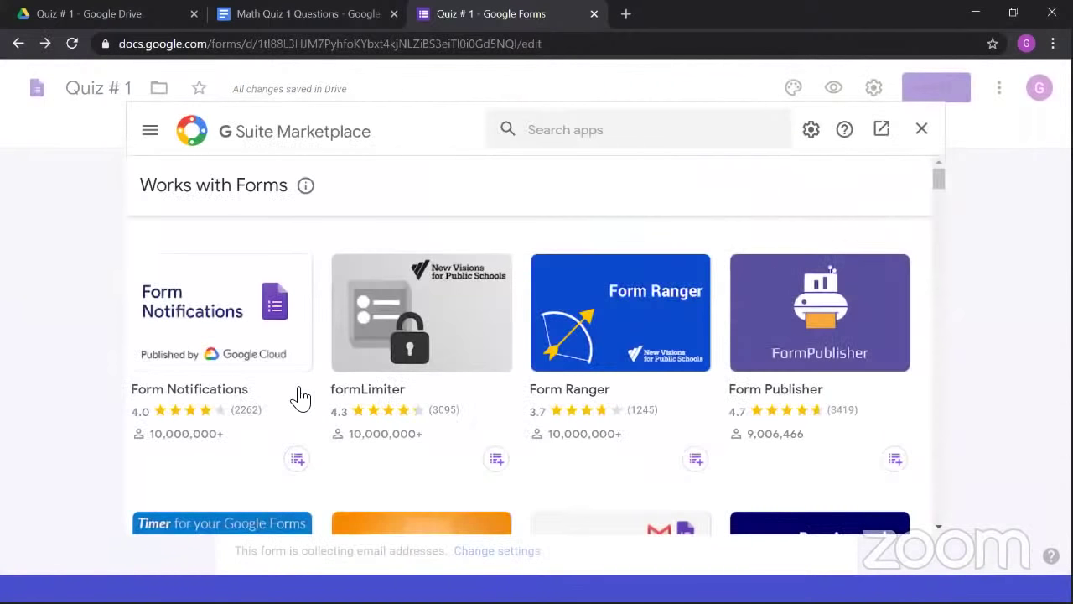
{"action": "scroll", "coordinate": [240, 503], "scroll_direction": "down", "scroll_amount": 3}
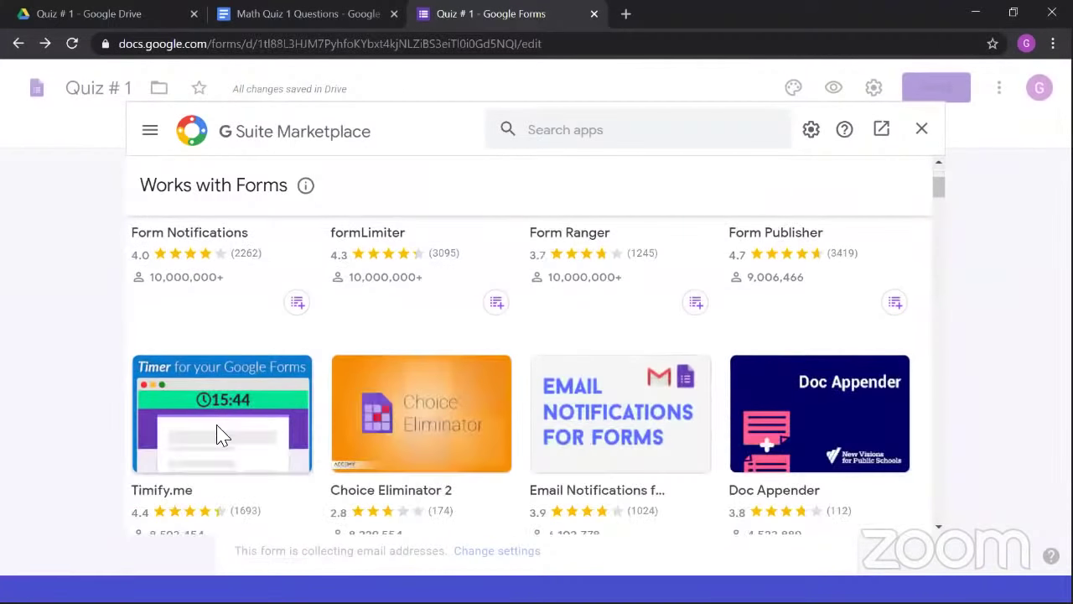
{"action": "left_click", "coordinate": [220, 434]}
{"action": "scroll", "coordinate": [500, 402], "scroll_direction": "down", "scroll_amount": 3}
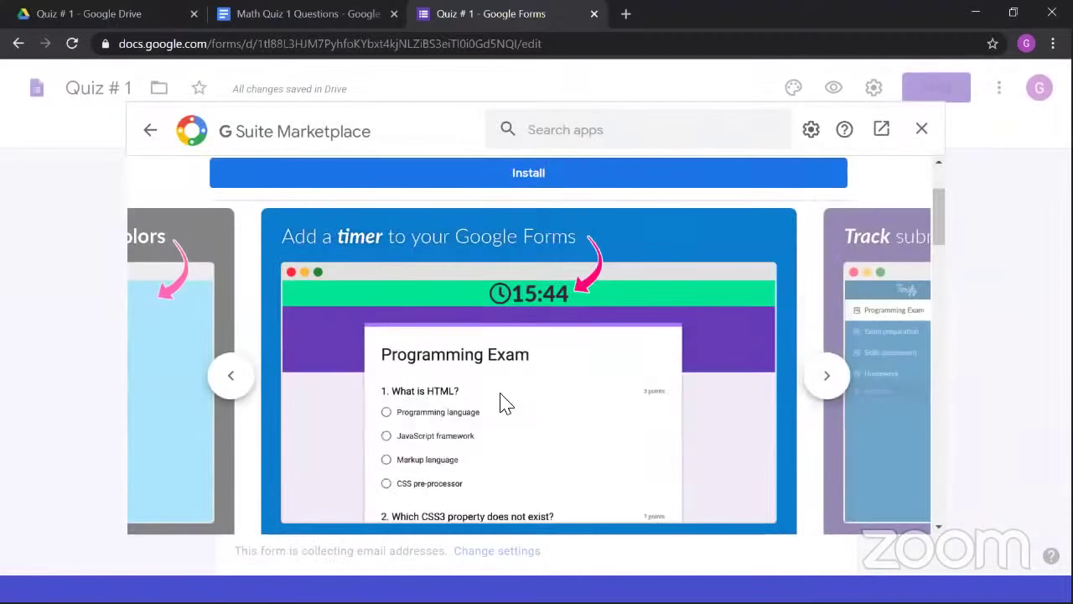
{"action": "scroll", "coordinate": [503, 402], "scroll_direction": "down", "scroll_amount": 1}
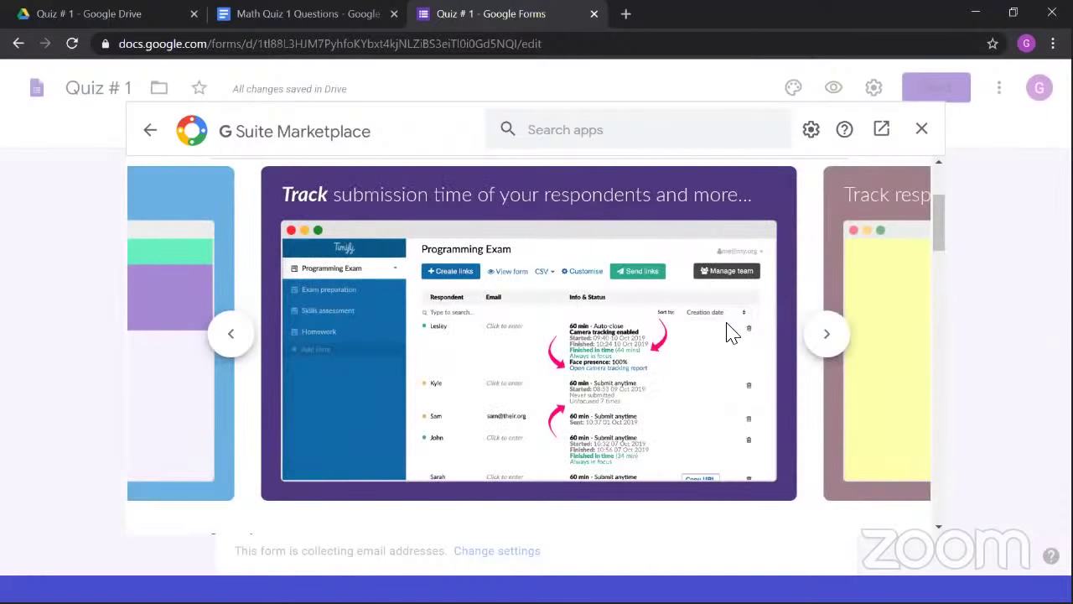
{"action": "left_click", "coordinate": [810, 336]}
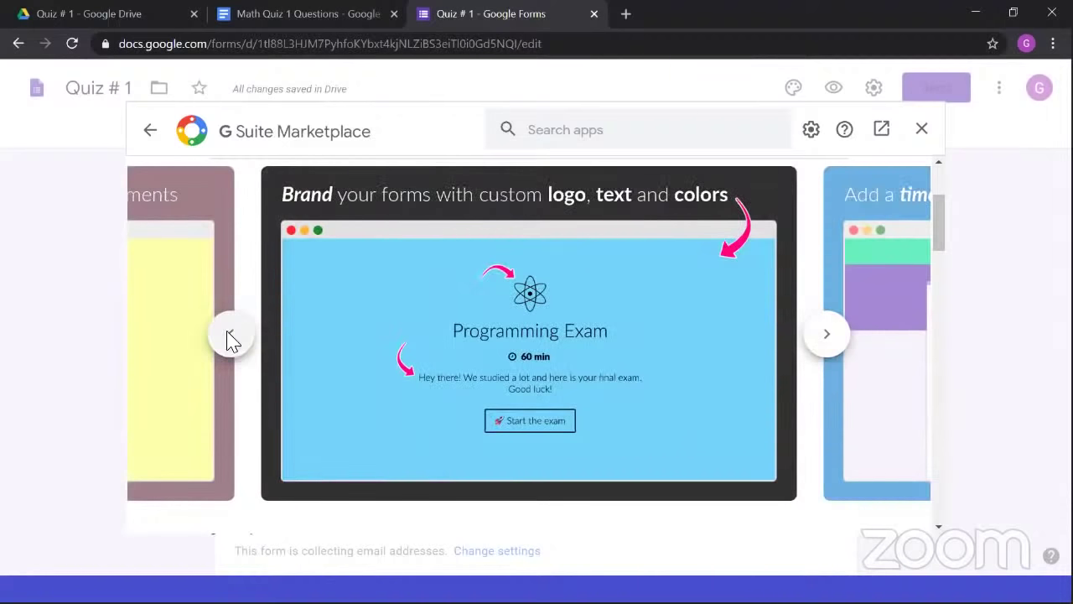
{"action": "left_click", "coordinate": [230, 335]}
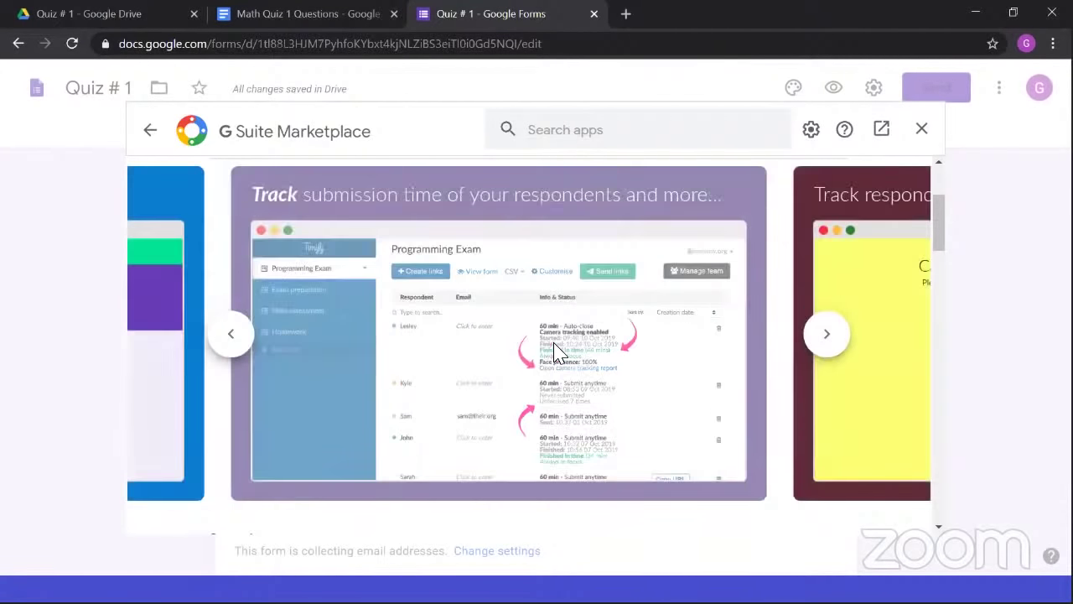
{"action": "left_click", "coordinate": [925, 130]}
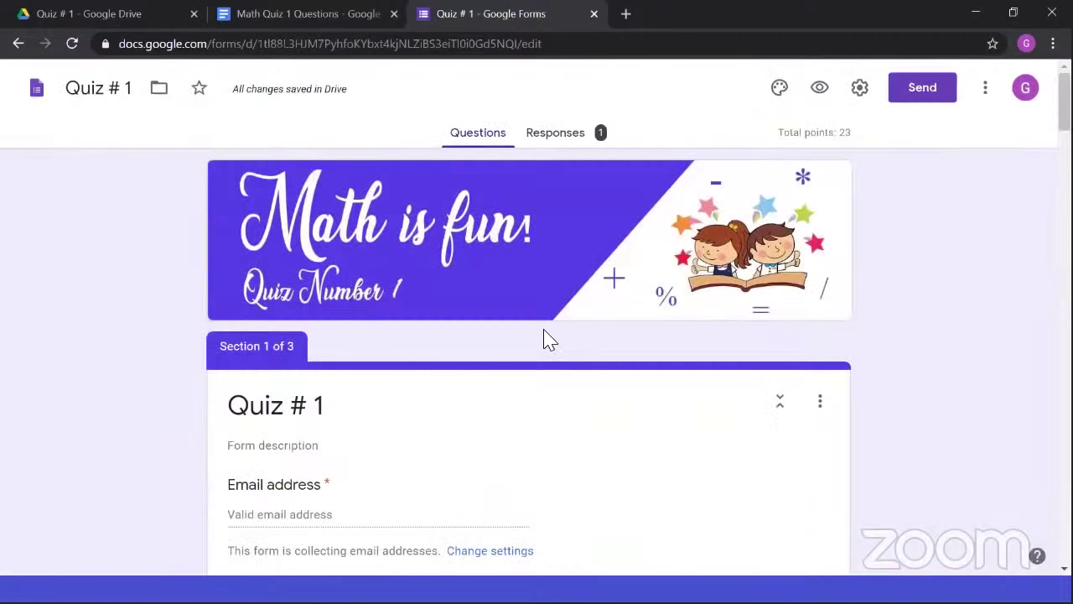
{"action": "key", "text": "alt+Tab"}
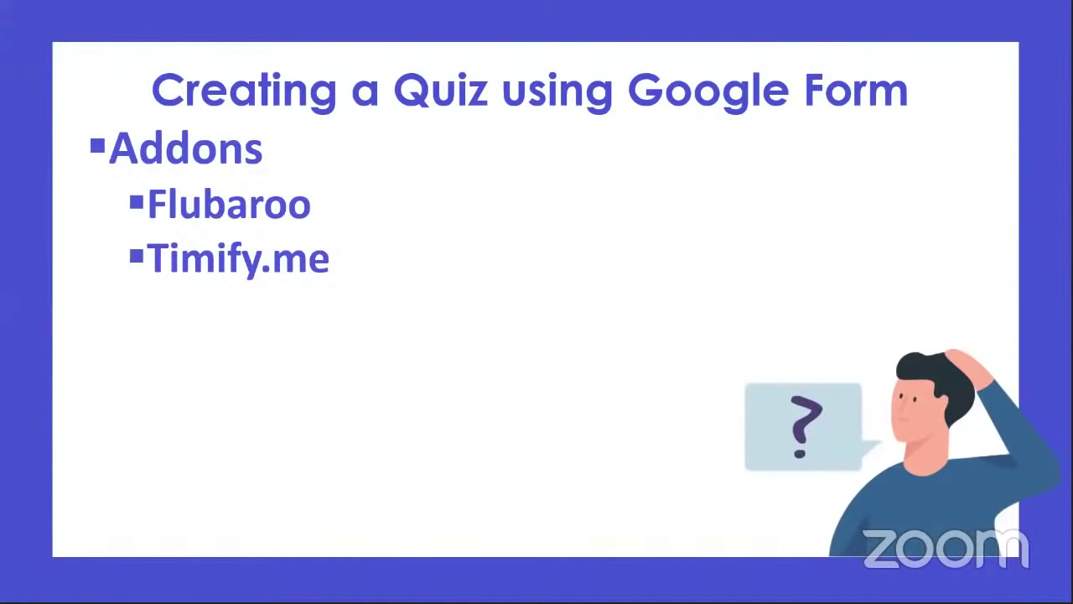
- Advance to the 'Conducting recitation, board activity using Whiteboard app + Meeting app' slide and play its title animation
{"action": "key", "text": "Right"}
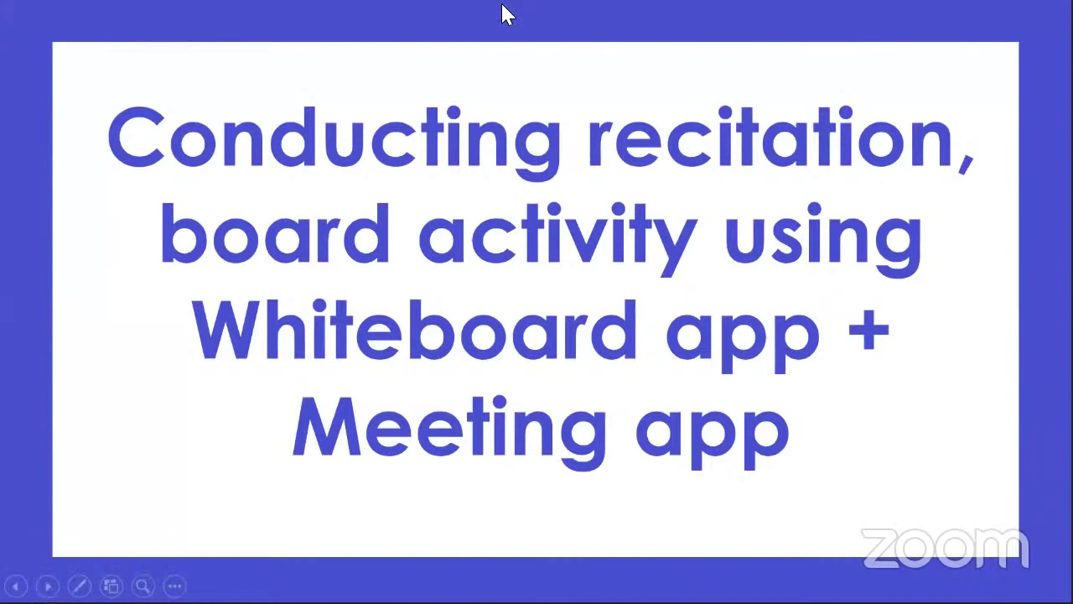
{"action": "left_click", "coordinate": [538, 52]}
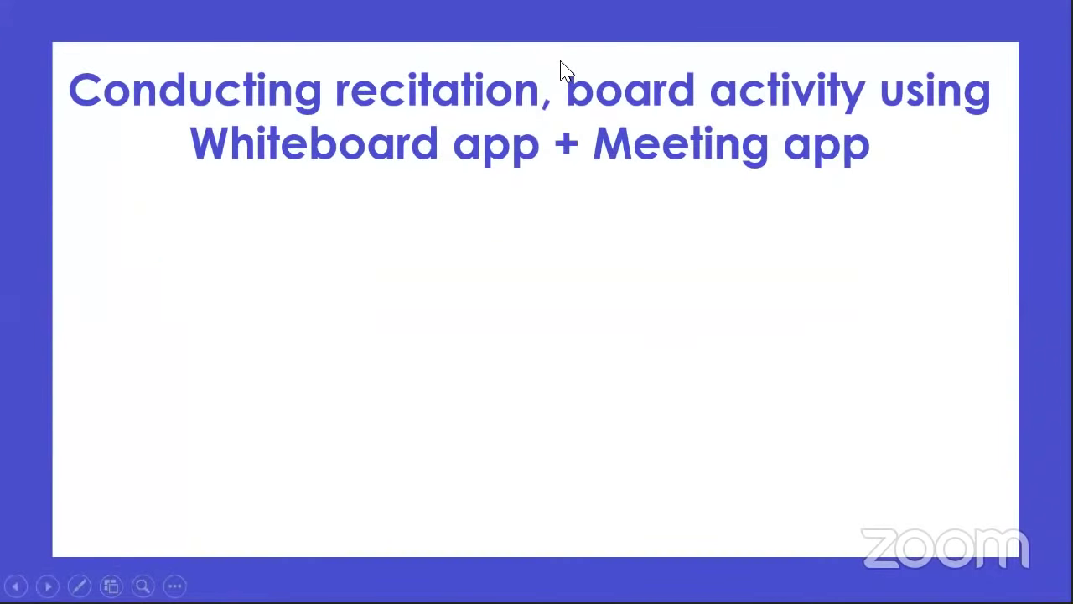
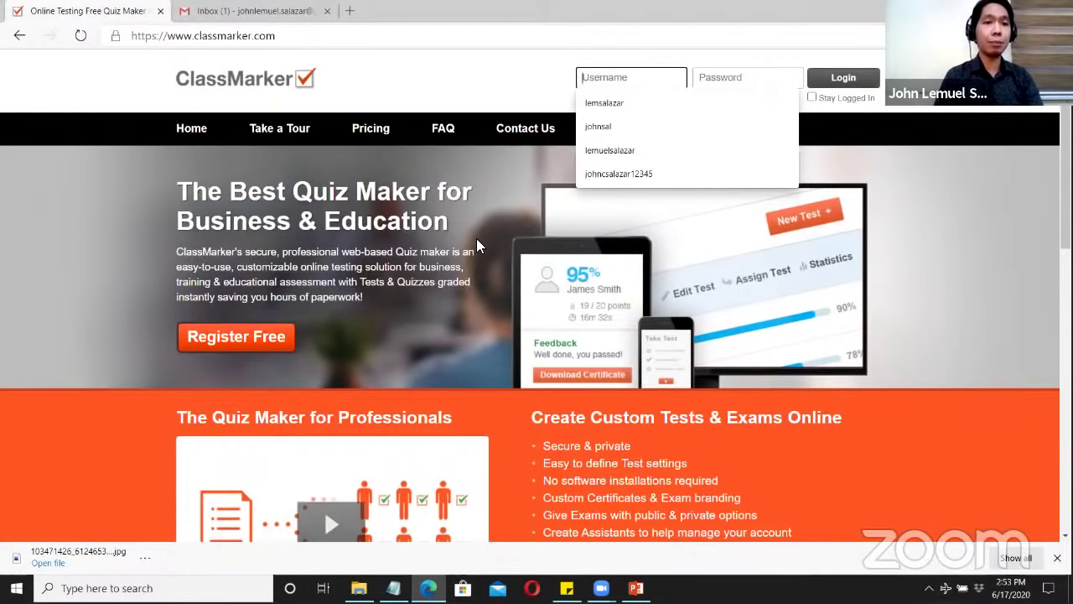
- Choose Register Free, then the 'For Education use' registration for creating tests
{"action": "left_click", "coordinate": [199, 349]}
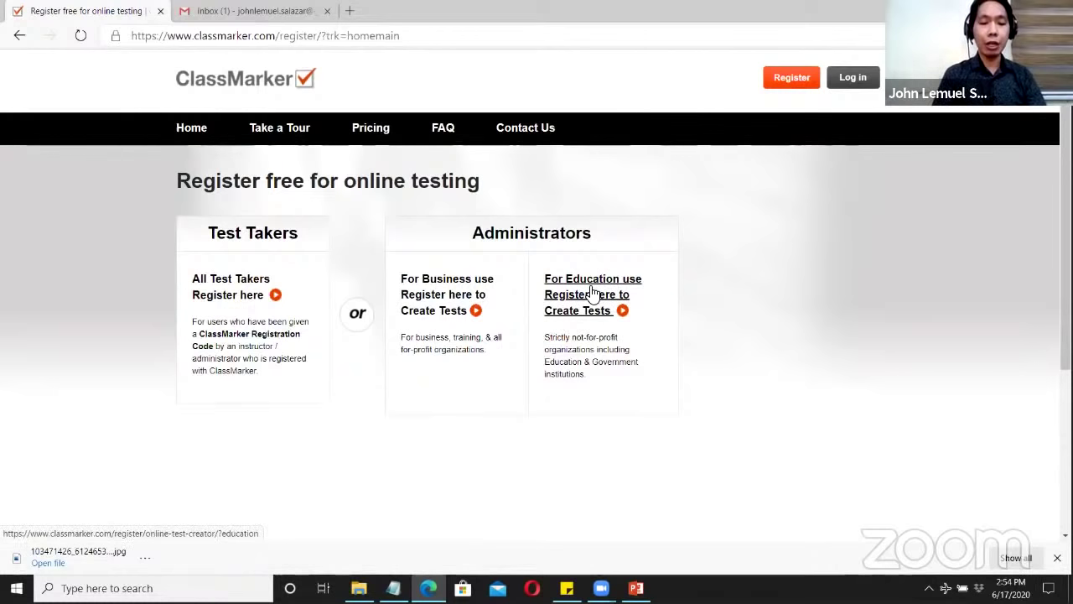
{"action": "left_click", "coordinate": [592, 294]}
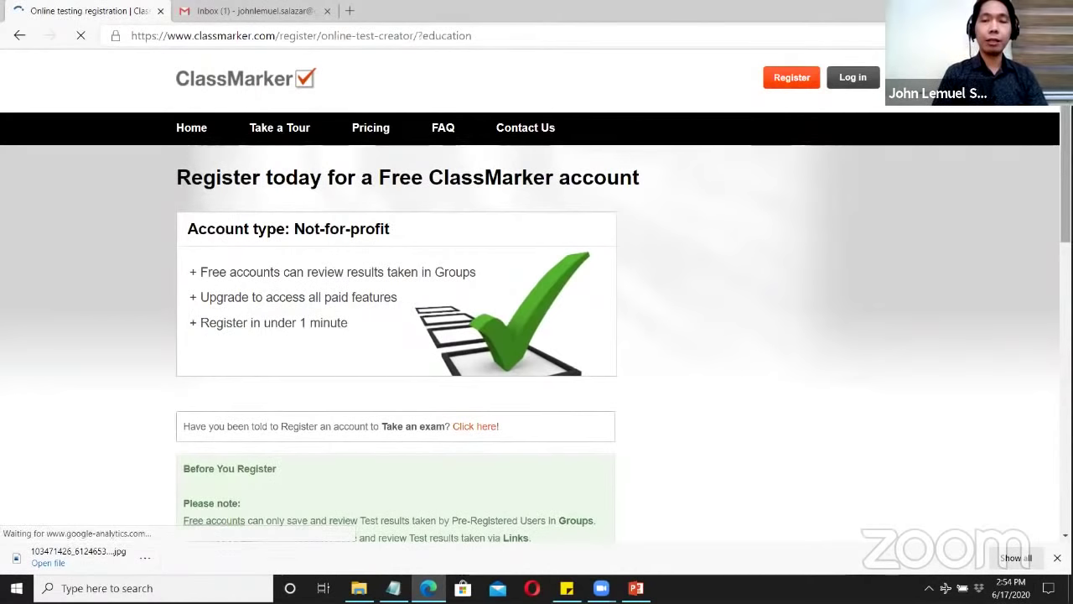
{"action": "scroll", "coordinate": [536, 293], "scroll_direction": "down", "scroll_amount": 2}
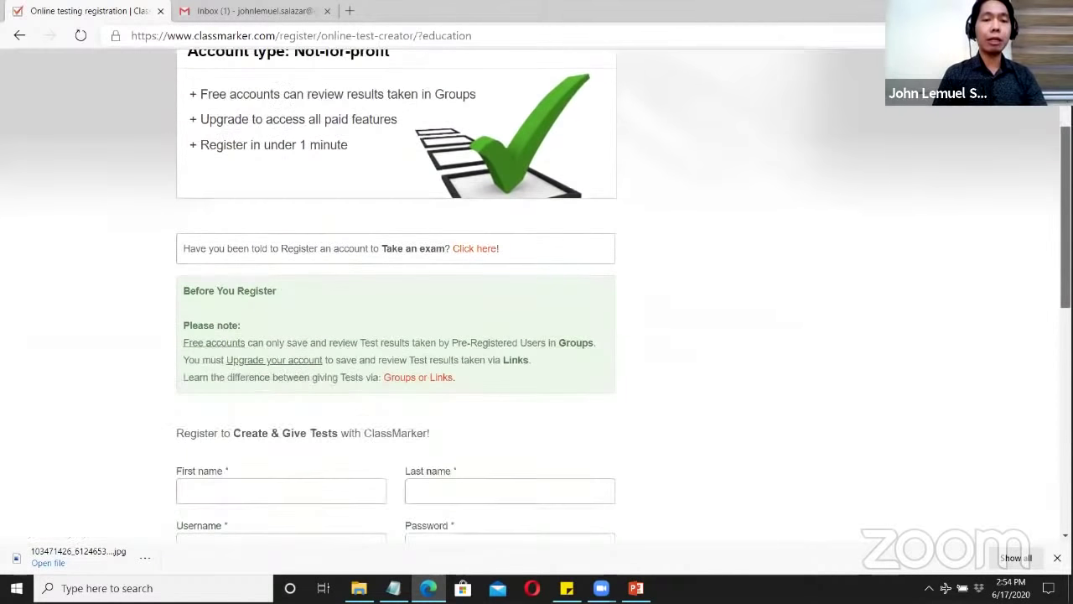
- Enter the account holder's first and last name in the sign-up form
{"action": "scroll", "coordinate": [537, 293], "scroll_direction": "down", "scroll_amount": 4}
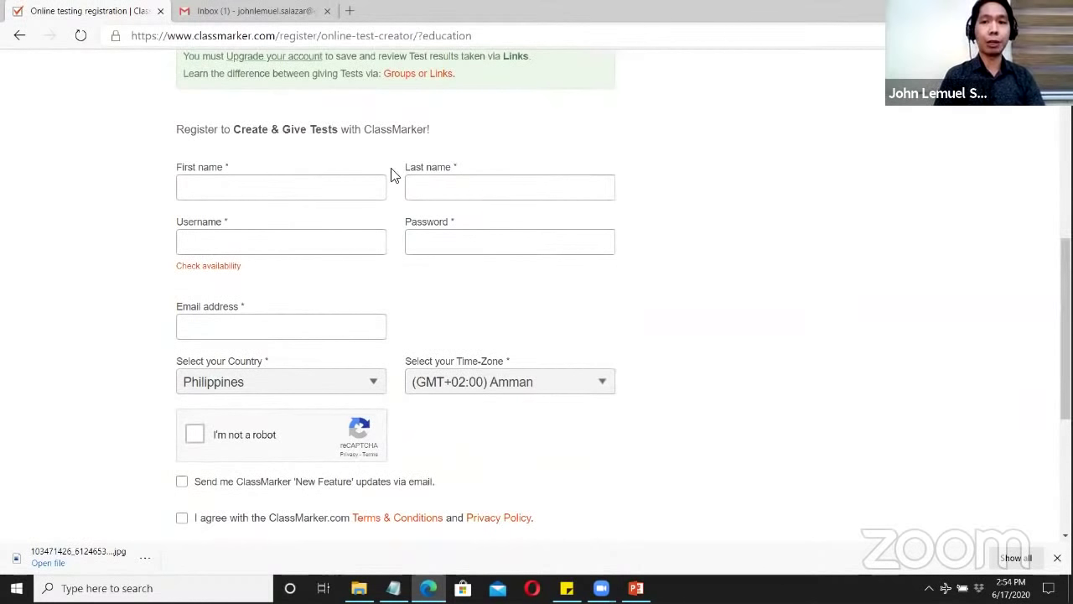
{"action": "left_click", "coordinate": [340, 185]}
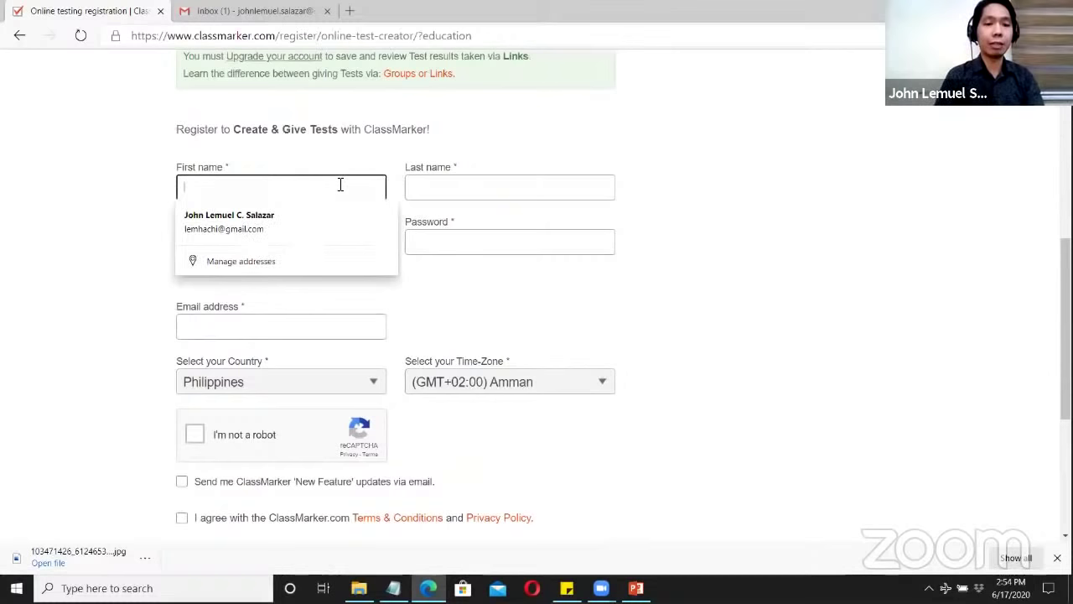
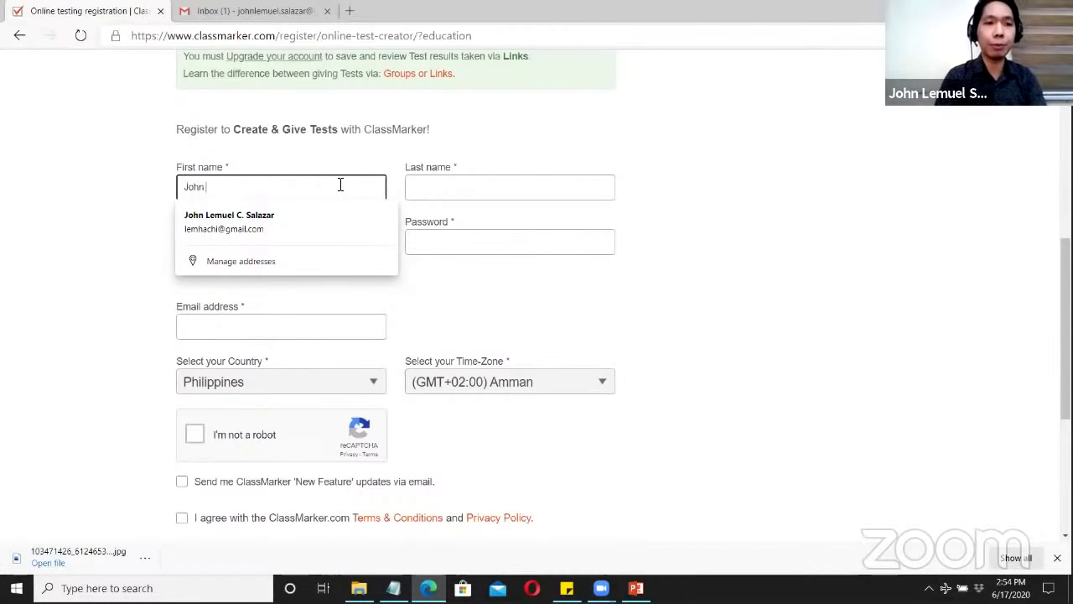
{"action": "key", "text": "Tab"}
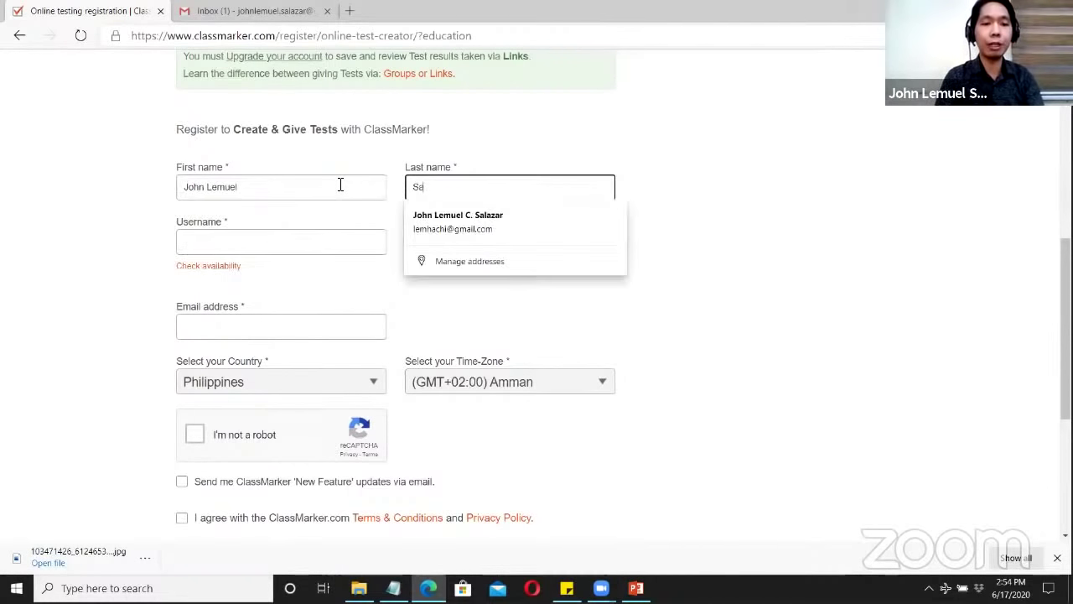
- Enter a username, adding a letter after it shows as taken, until it is available
{"action": "left_click", "coordinate": [241, 241]}
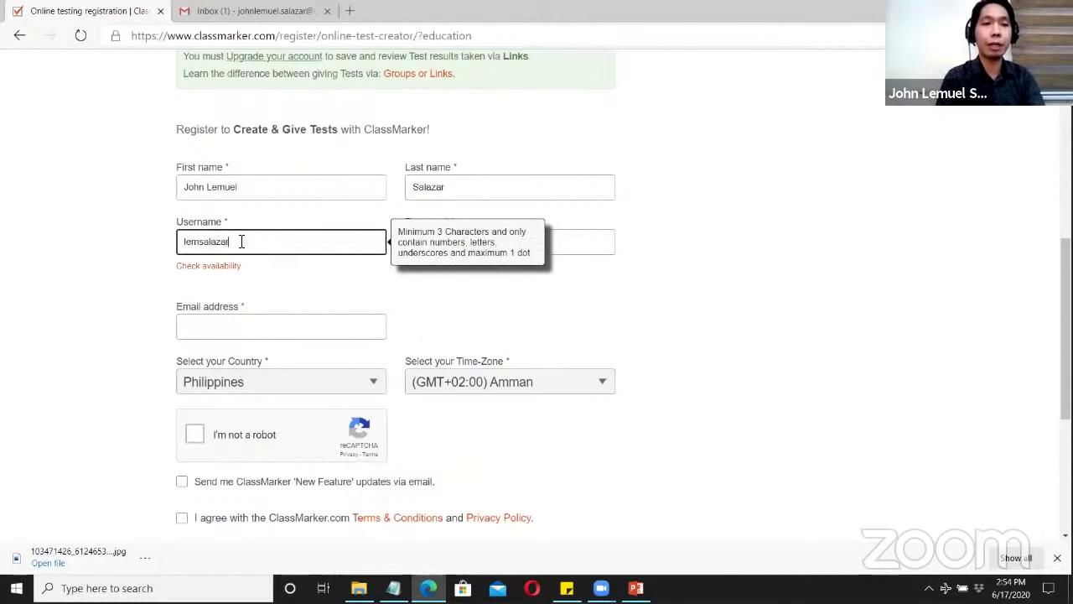
{"action": "left_click", "coordinate": [410, 281]}
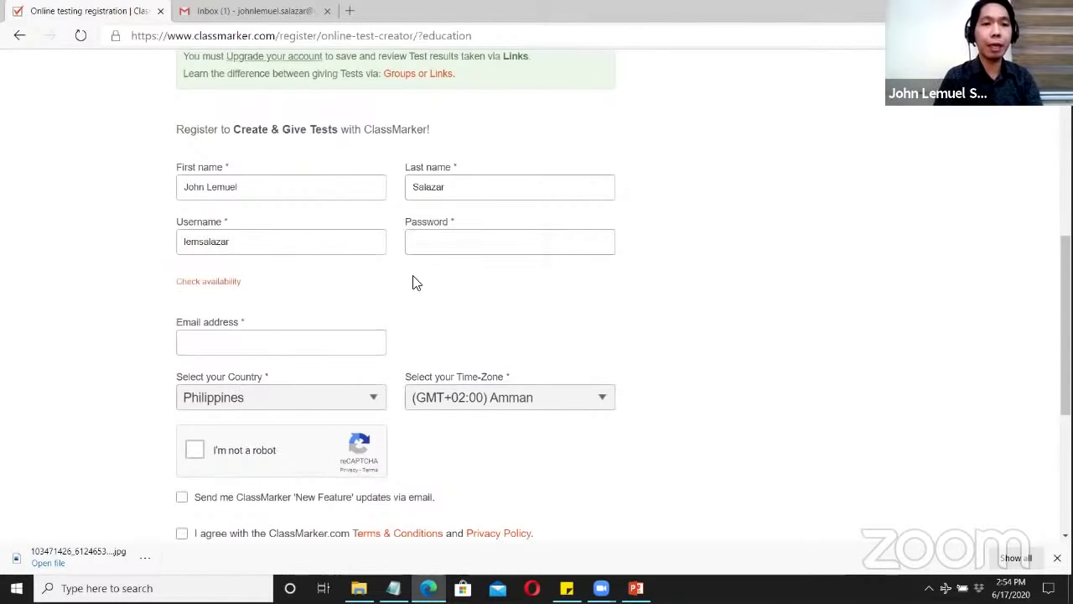
{"action": "left_click", "coordinate": [268, 252]}
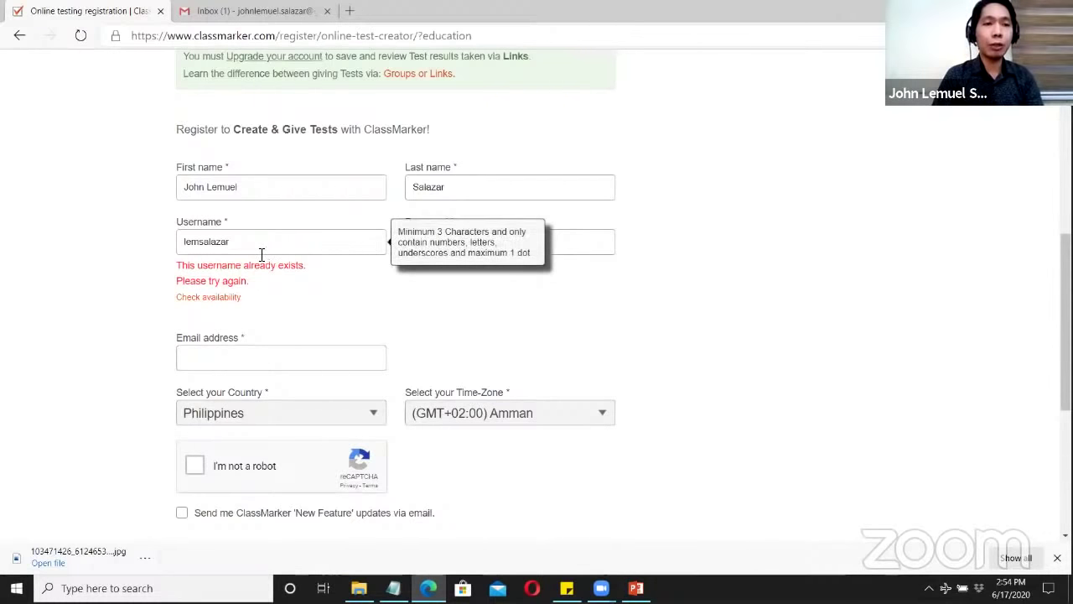
{"action": "left_click", "coordinate": [260, 249]}
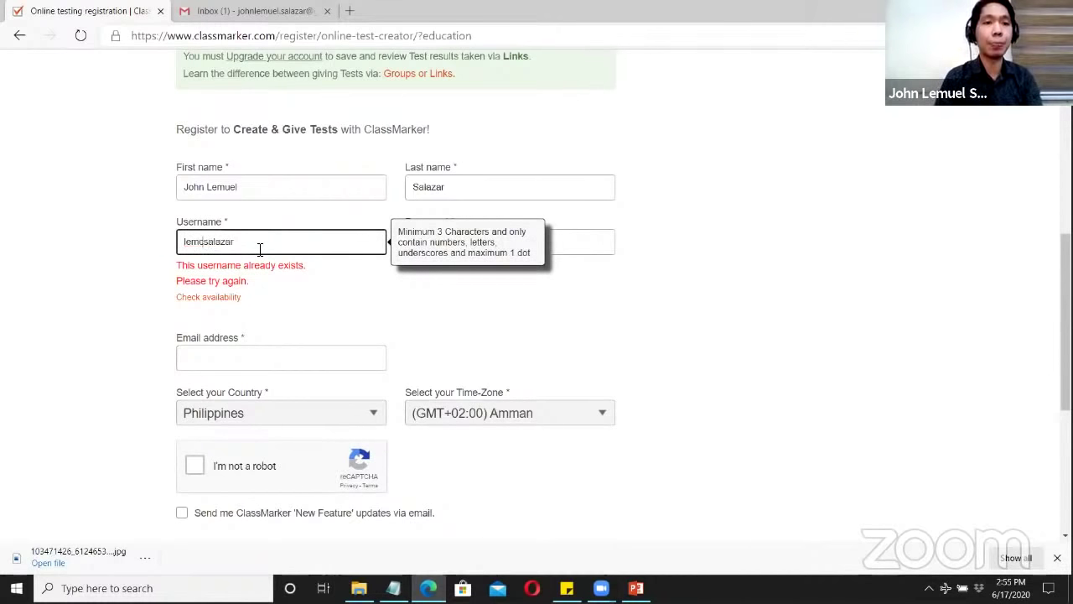
{"action": "key", "text": "Left"}
{"action": "key", "text": "Left"}
{"action": "key", "text": "Left"}
{"action": "key", "text": "Left"}
{"action": "key", "text": "Left"}
{"action": "key", "text": "Left"}
{"action": "key", "text": "Left"}
{"action": "type", "text": "d"}
{"action": "left_click", "coordinate": [348, 281]}
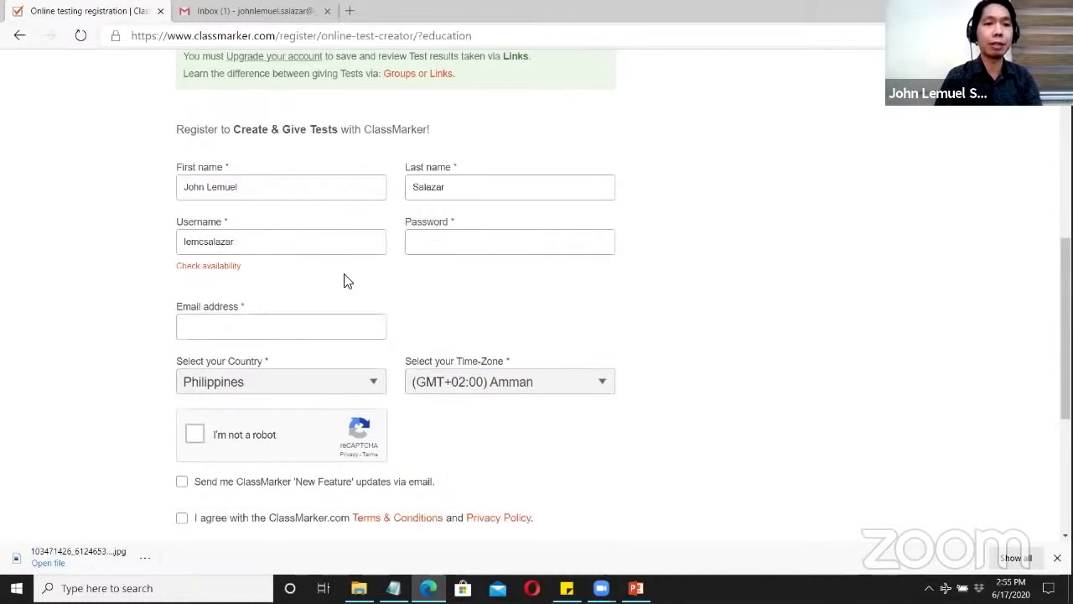
- Type the account password and reveal it to verify it
{"action": "left_click", "coordinate": [483, 248]}
{"action": "left_click", "coordinate": [498, 246]}
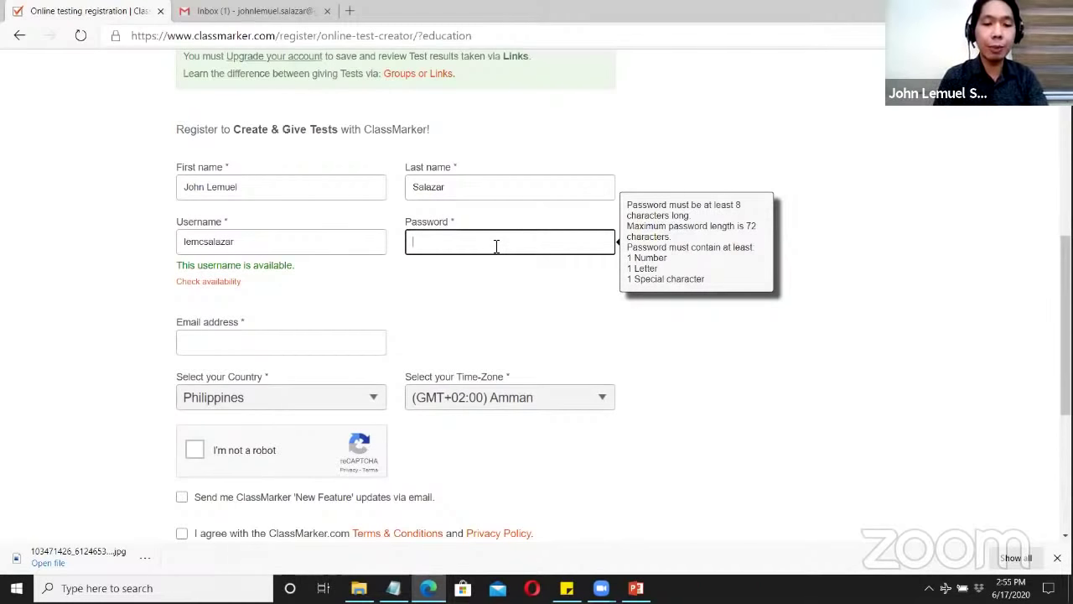
{"action": "type", "text": "••••••"}
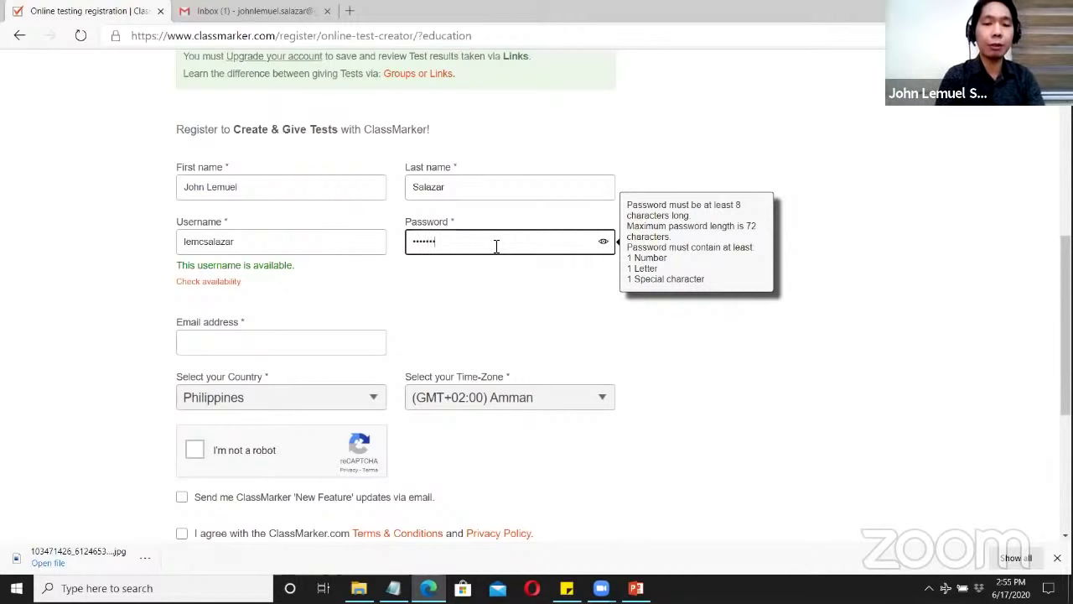
{"action": "type", "text": "•"}
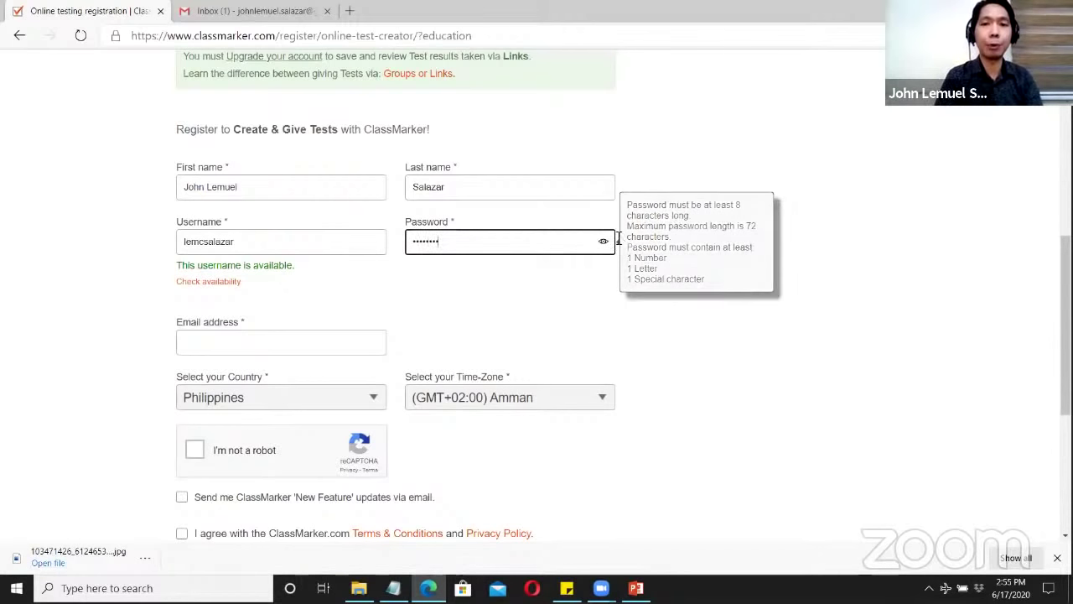
{"action": "left_click", "coordinate": [603, 241]}
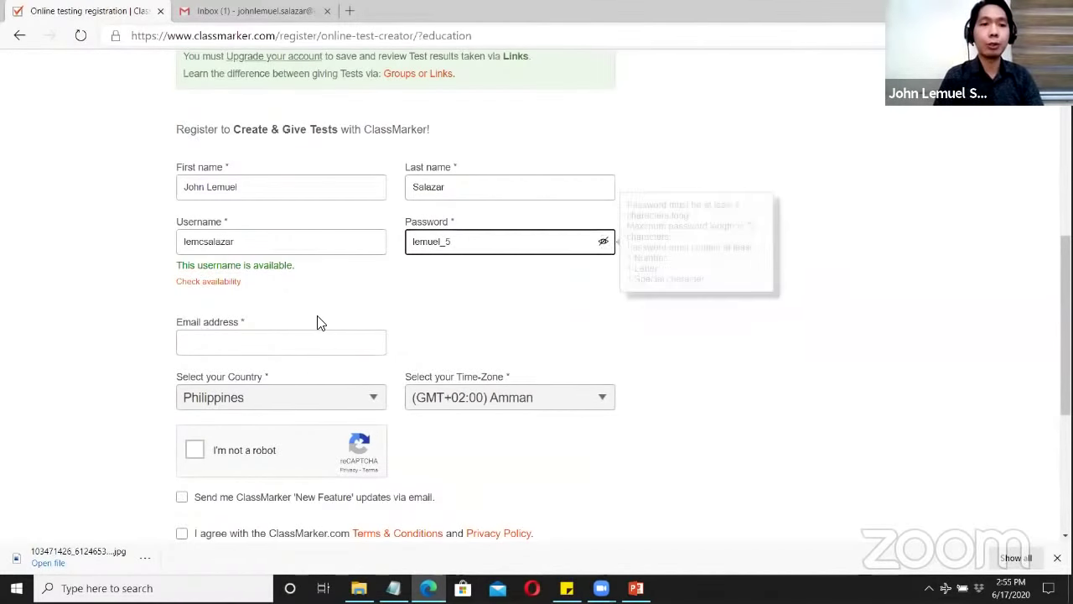
{"action": "left_click", "coordinate": [306, 341]}
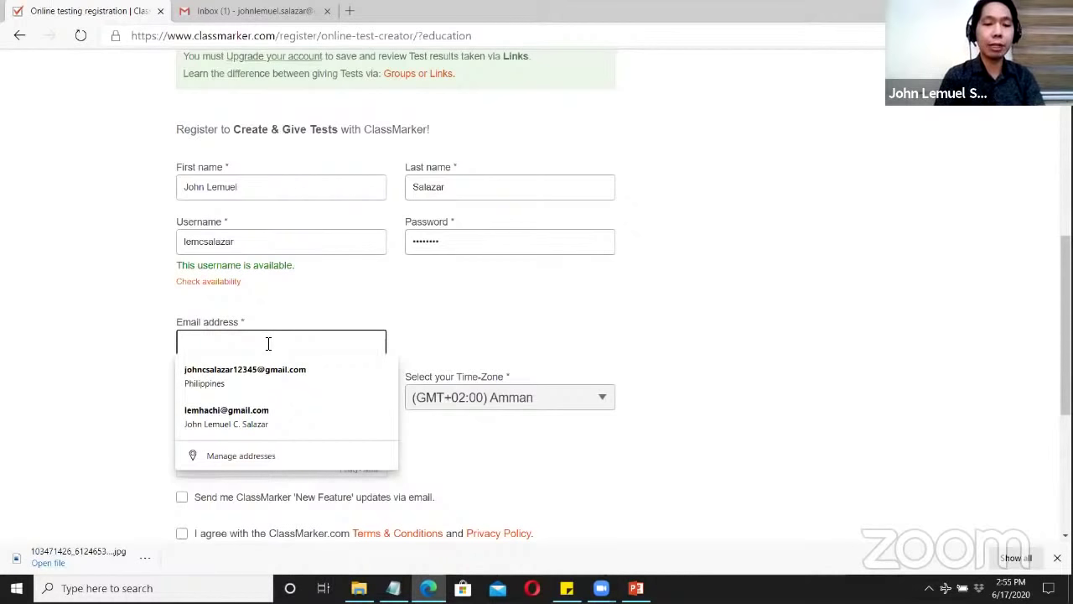
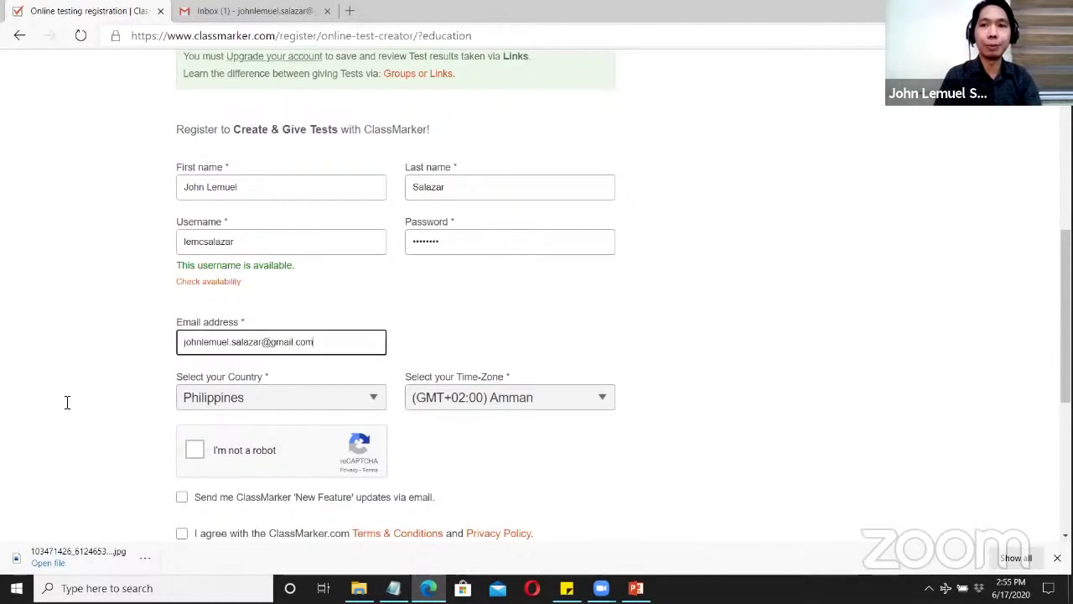
- Enter the e-mail address, keep Philippines as country, and set time zone (GMT+08:00) Taipei
{"action": "left_click", "coordinate": [241, 406]}
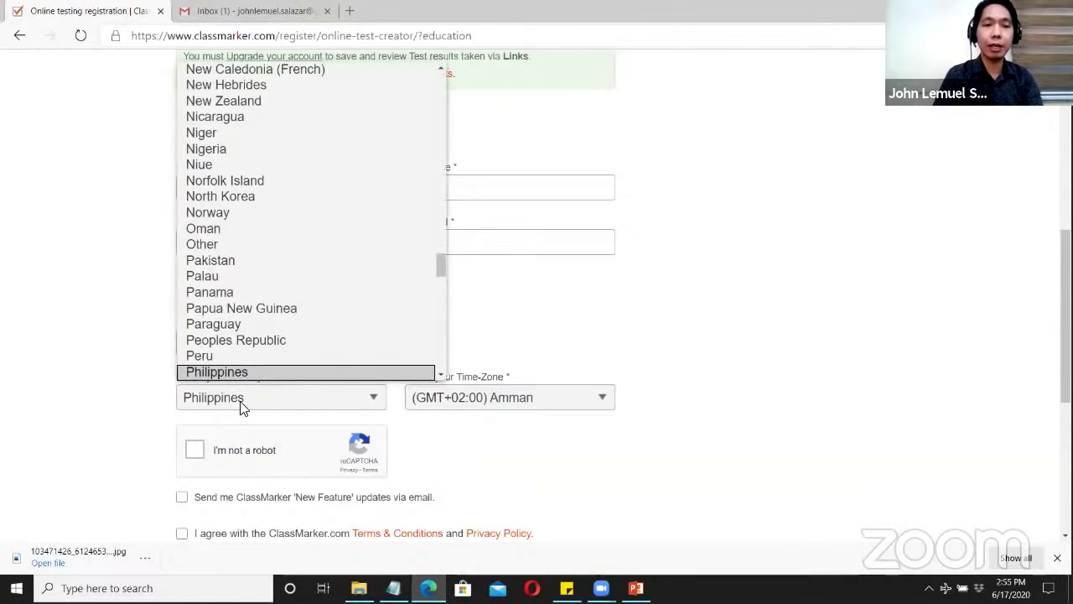
{"action": "left_click", "coordinate": [242, 405]}
{"action": "left_click", "coordinate": [474, 411]}
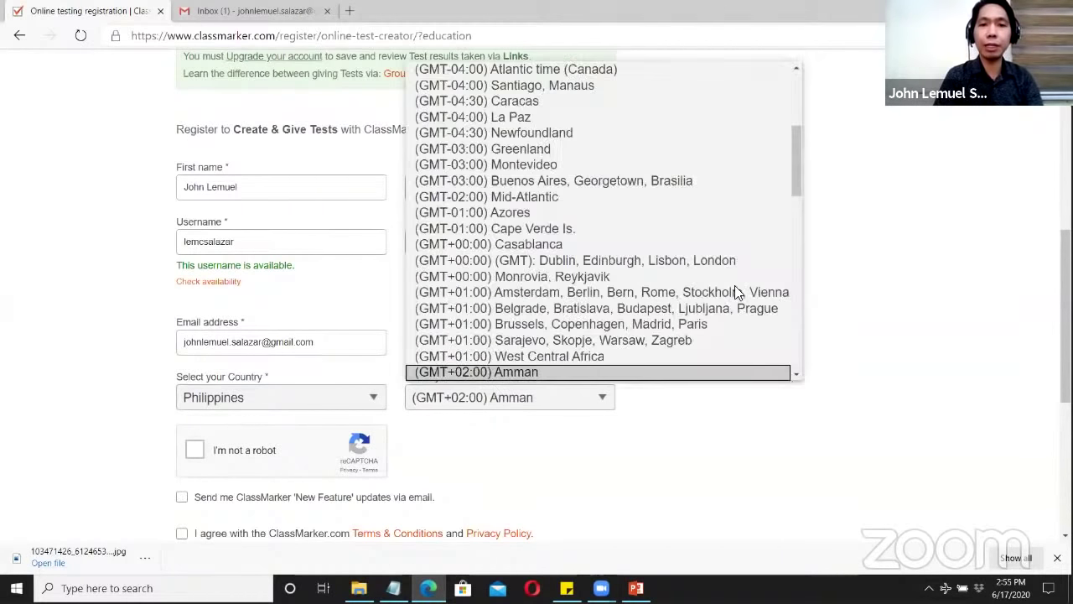
{"action": "left_click_drag", "start_coordinate": [793, 210], "coordinate": [793, 352]}
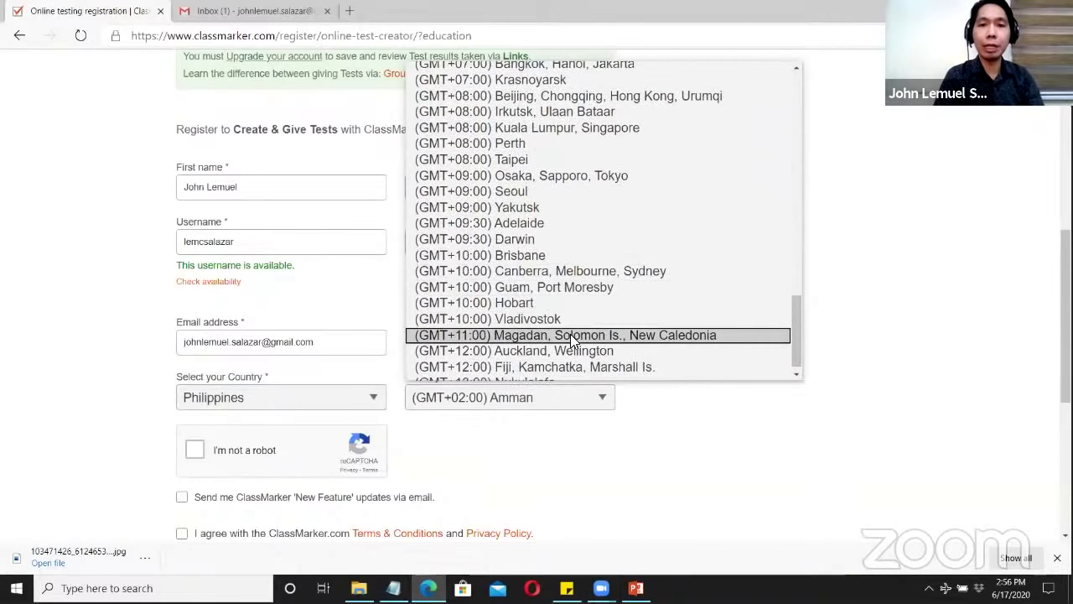
{"action": "left_click", "coordinate": [587, 161]}
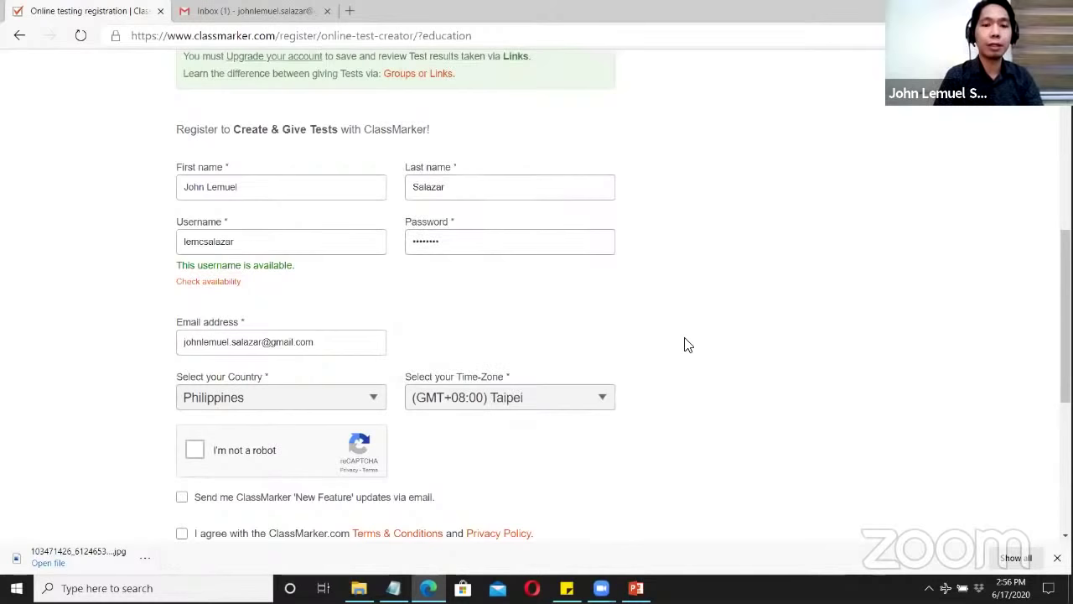
- Leave feature update e-mails off, accept the Terms & Privacy Policy, and submit registration
{"action": "key", "text": "ctrl+plus"}
{"action": "key", "text": "ctrl+plus"}
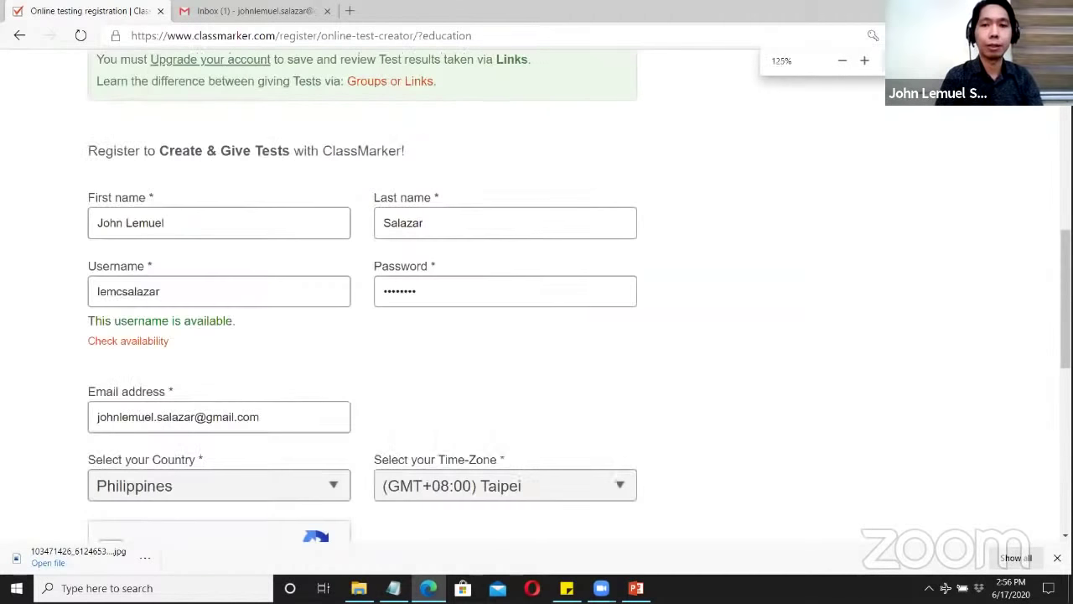
{"action": "scroll", "coordinate": [108, 270], "scroll_direction": "down", "scroll_amount": 3}
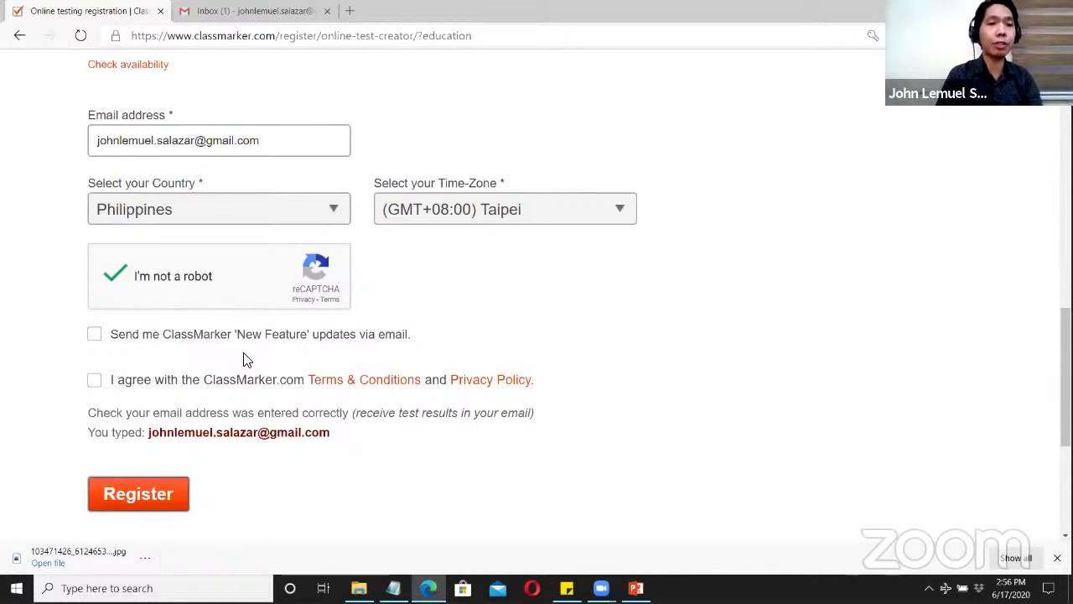
{"action": "left_click", "coordinate": [95, 335]}
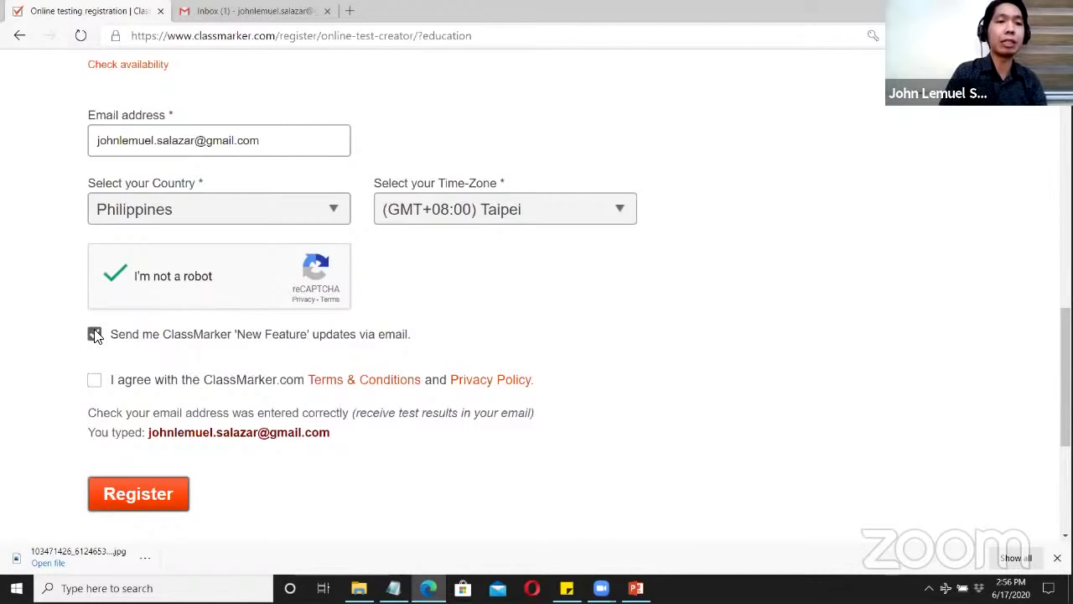
{"action": "left_click", "coordinate": [95, 335]}
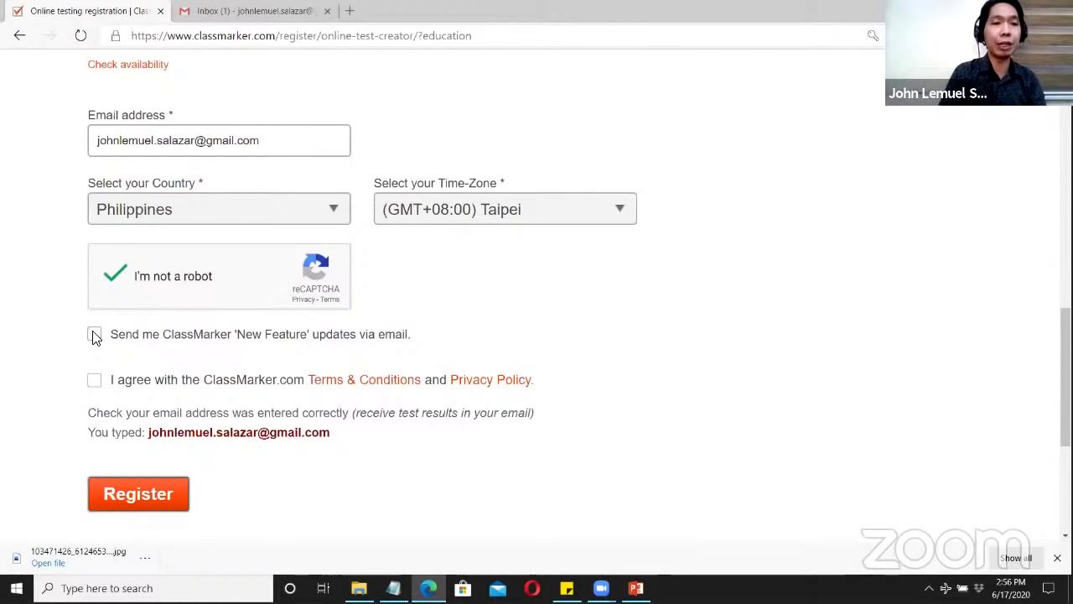
{"action": "left_click", "coordinate": [94, 379]}
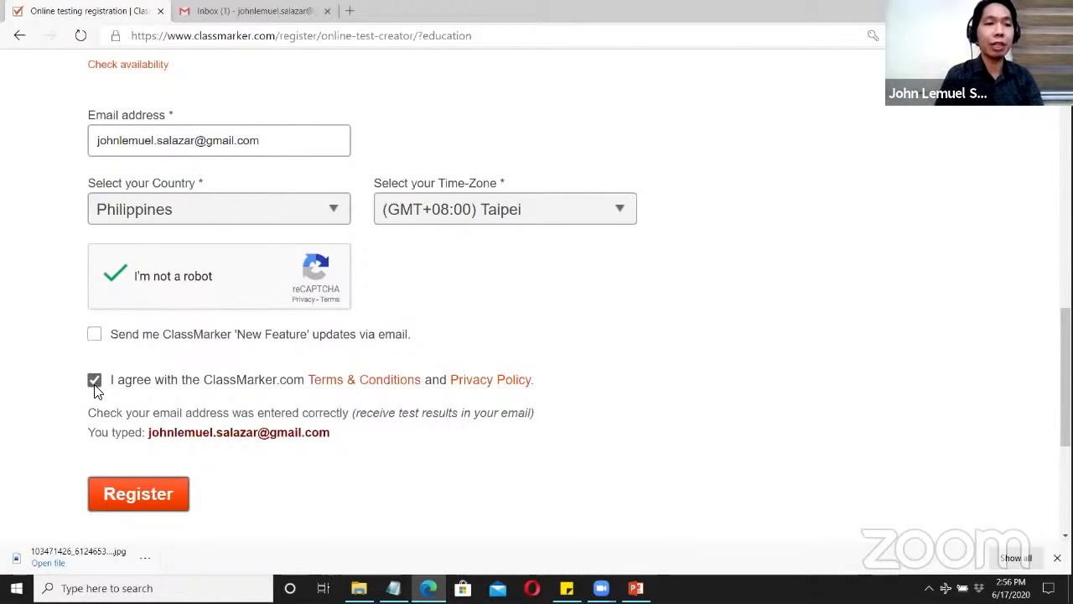
{"action": "left_click", "coordinate": [125, 499]}
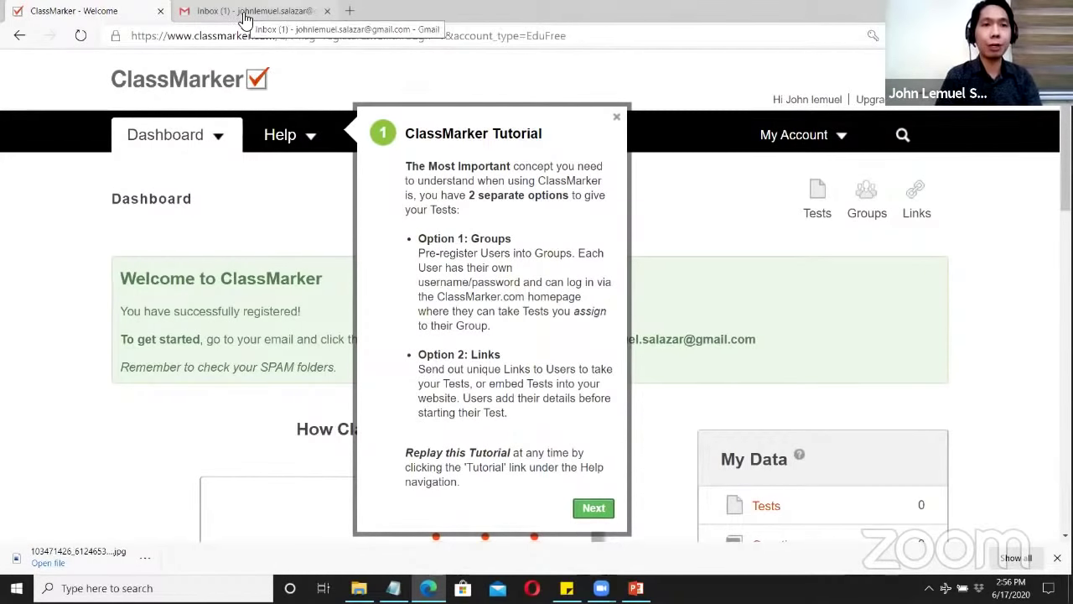
- Open the Welcome to ClassMarker email in Gmail, verify the address, and return to ClassMarker
{"action": "left_click", "coordinate": [243, 12]}
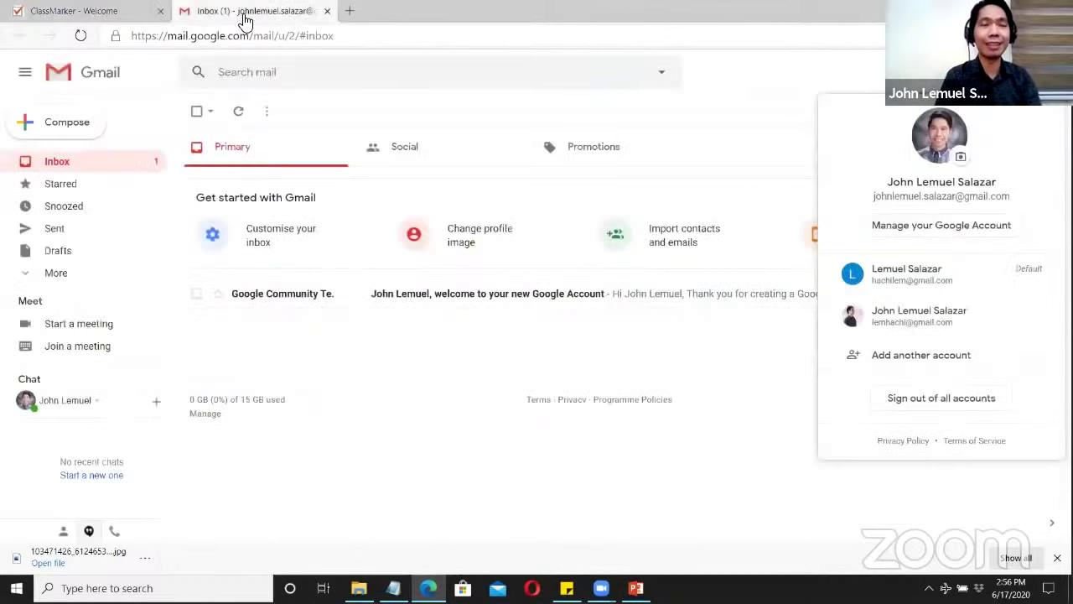
{"action": "left_click", "coordinate": [80, 39]}
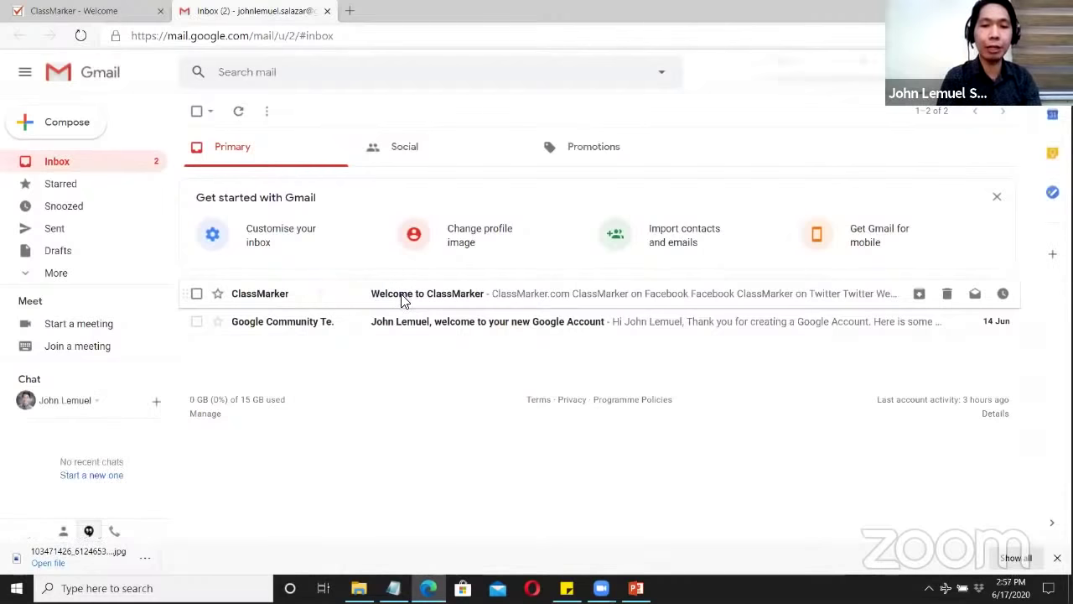
{"action": "key", "text": "ctrl+plus"}
{"action": "key", "text": "ctrl+plus"}
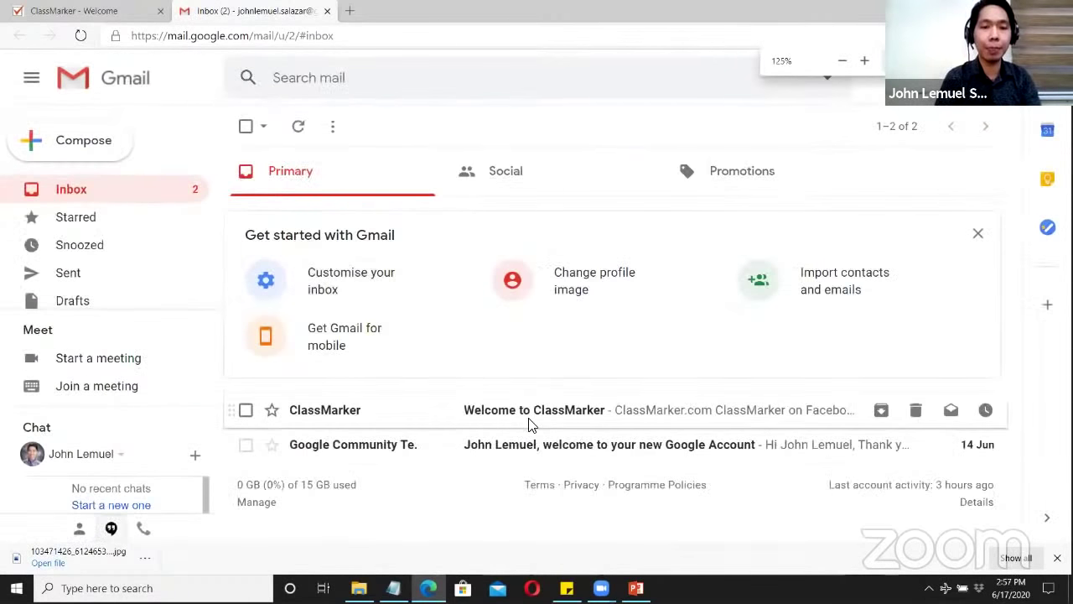
{"action": "left_click", "coordinate": [528, 423]}
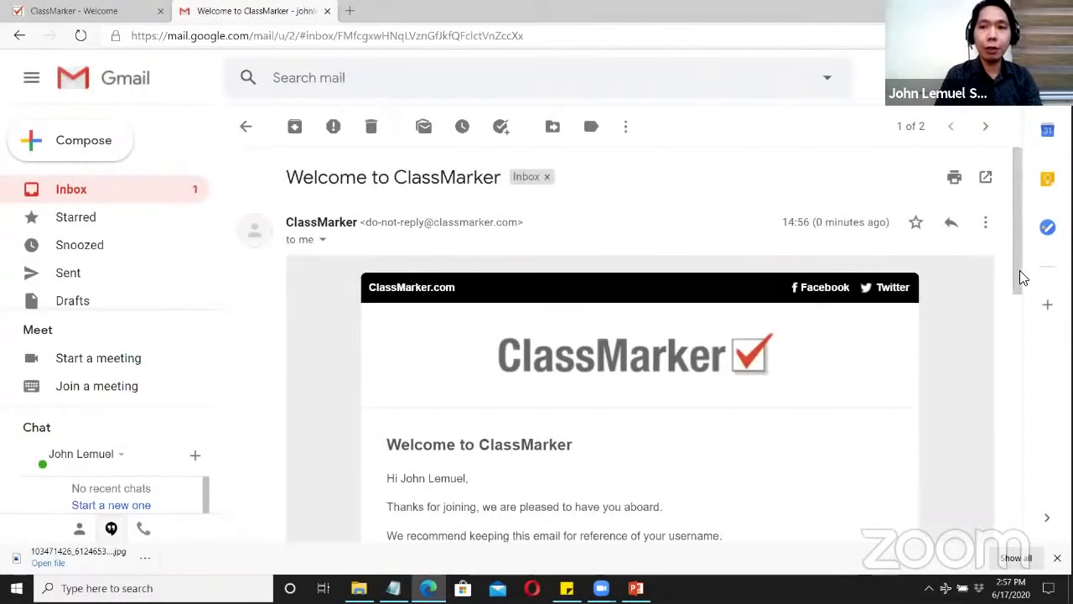
{"action": "scroll", "coordinate": [1006, 369], "scroll_direction": "down", "scroll_amount": 3}
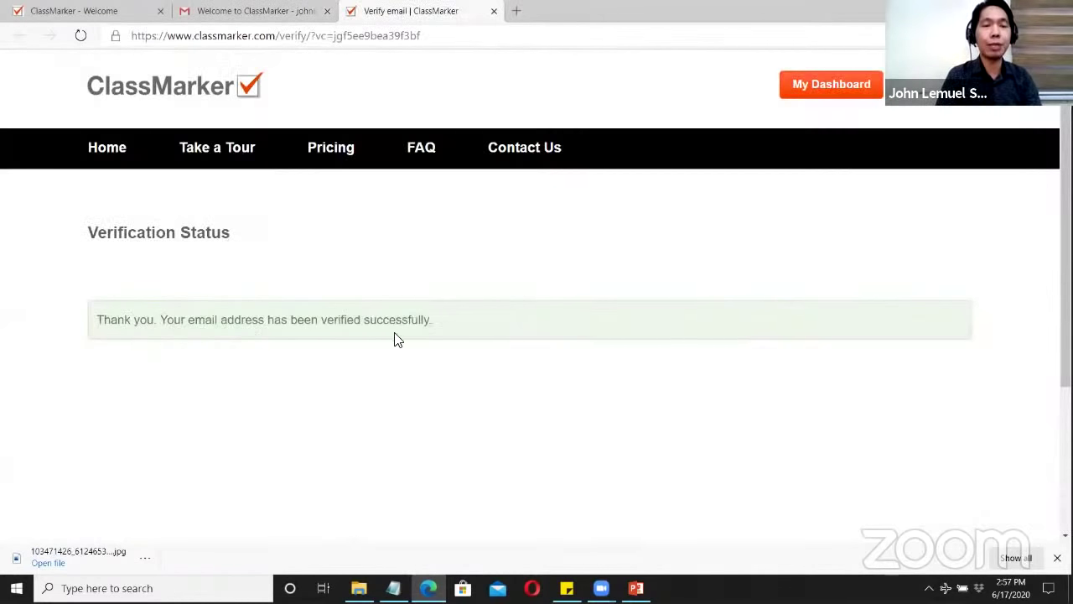
{"action": "left_click", "coordinate": [494, 12]}
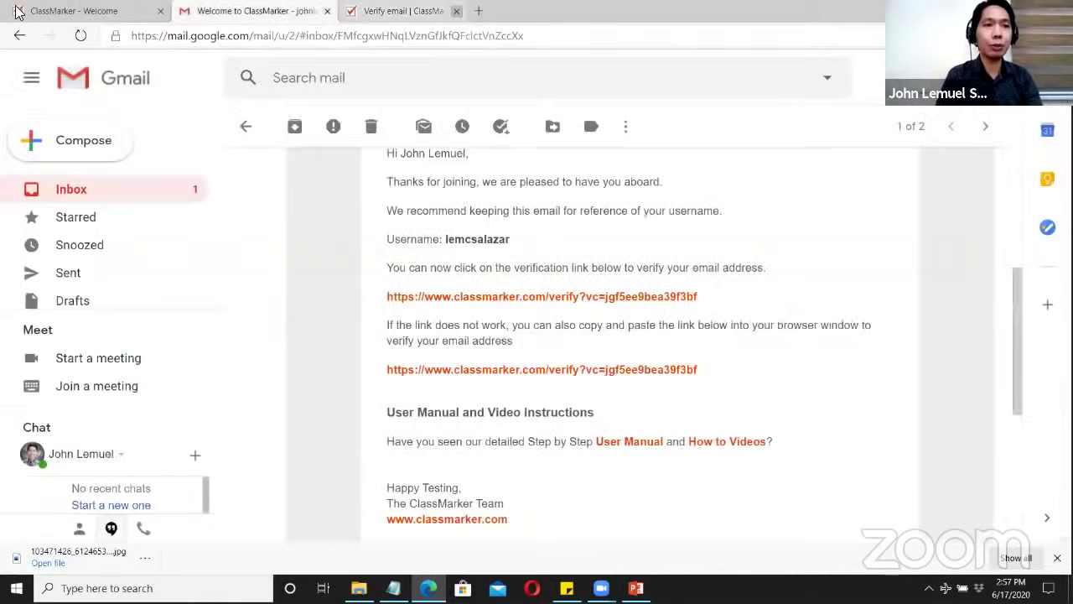
{"action": "left_click", "coordinate": [25, 11]}
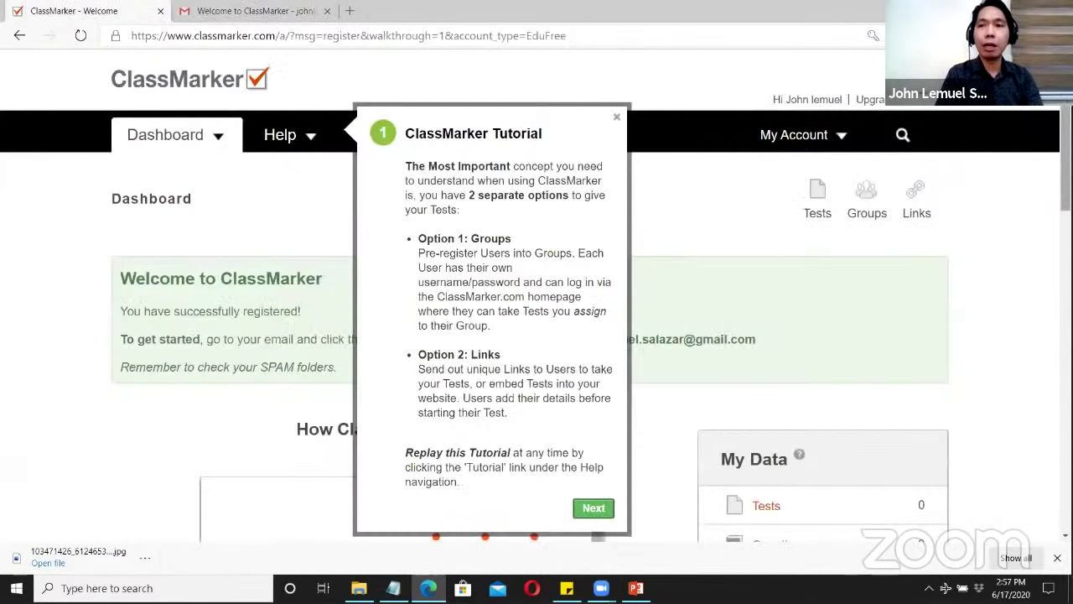
{"action": "scroll", "coordinate": [536, 293], "scroll_direction": "down", "scroll_amount": 1}
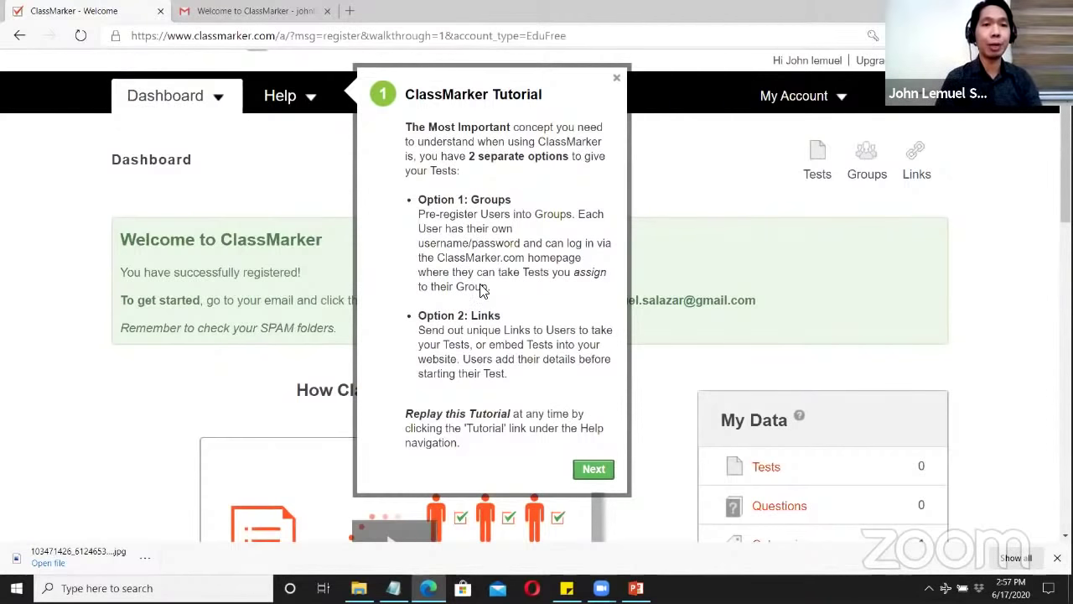
- Advance through every tutorial step from Creating Tests to My Account, close it, and return to the top
{"action": "left_click", "coordinate": [595, 471]}
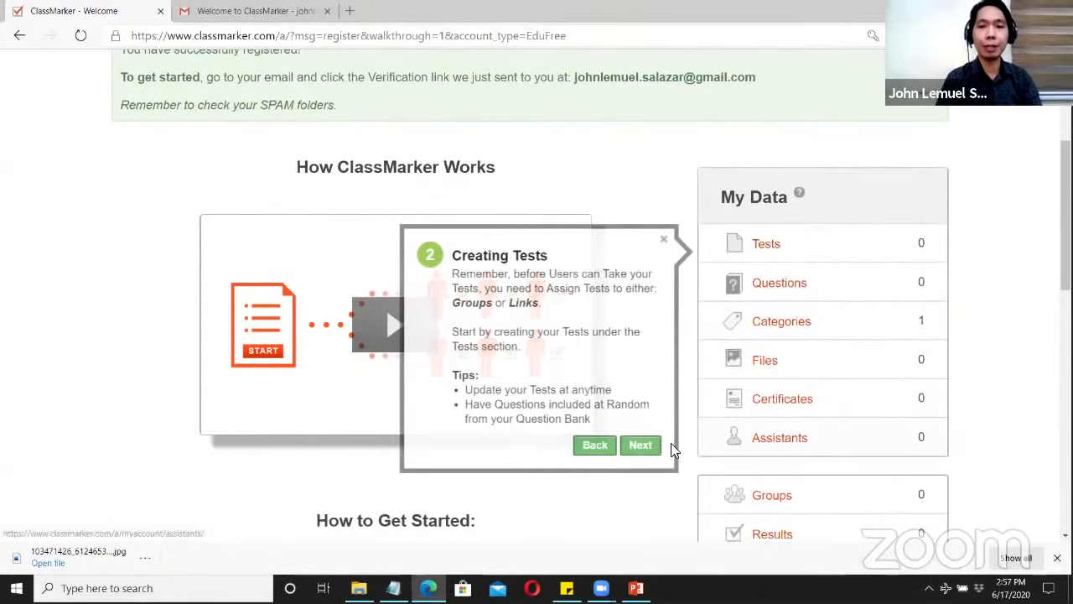
{"action": "left_click", "coordinate": [650, 447]}
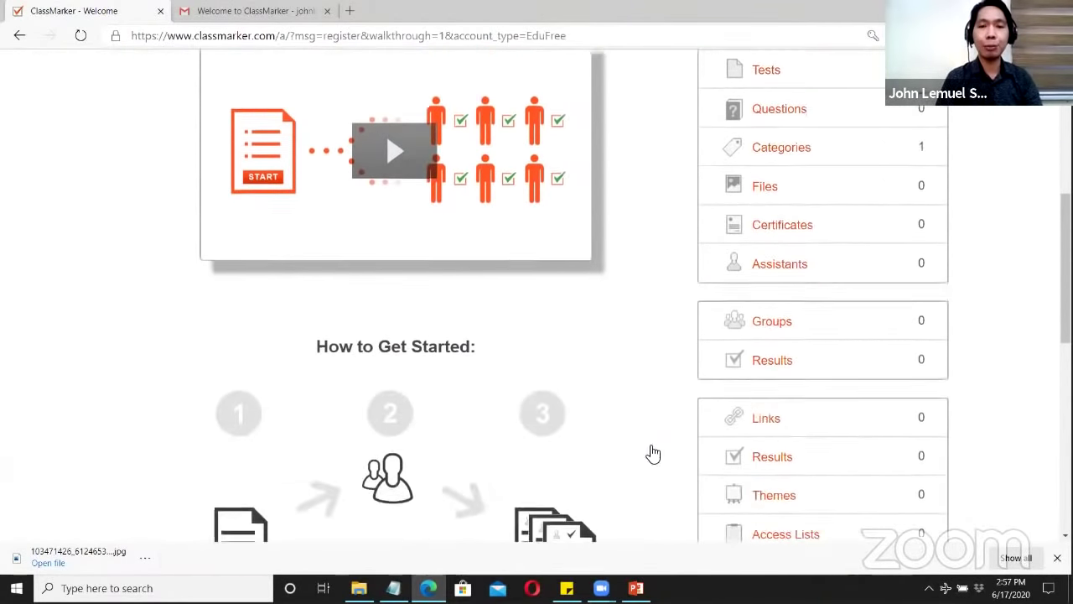
{"action": "left_click", "coordinate": [647, 437]}
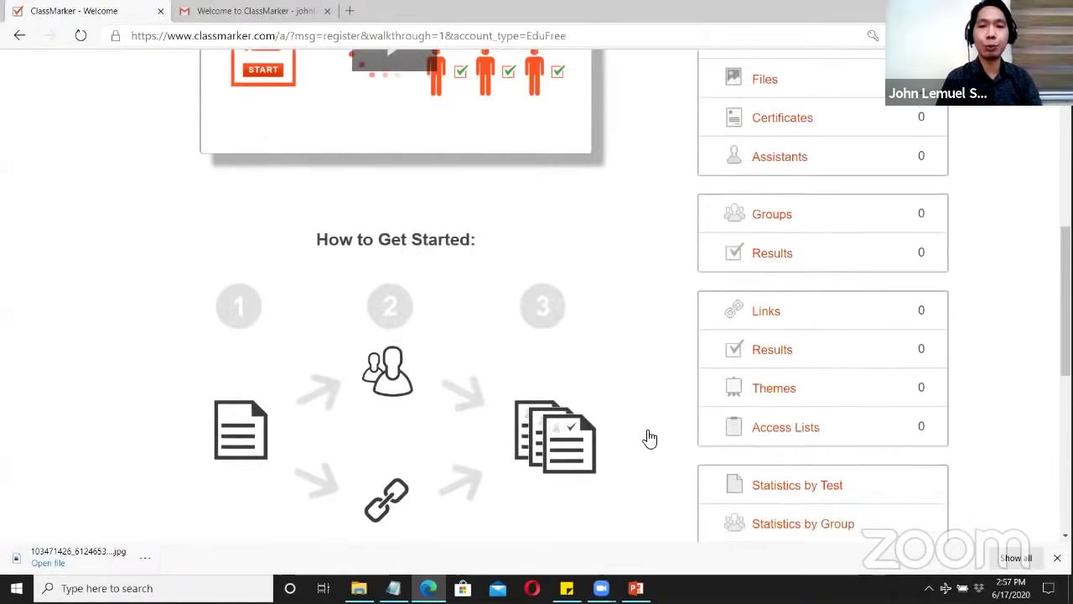
{"action": "left_click", "coordinate": [646, 432]}
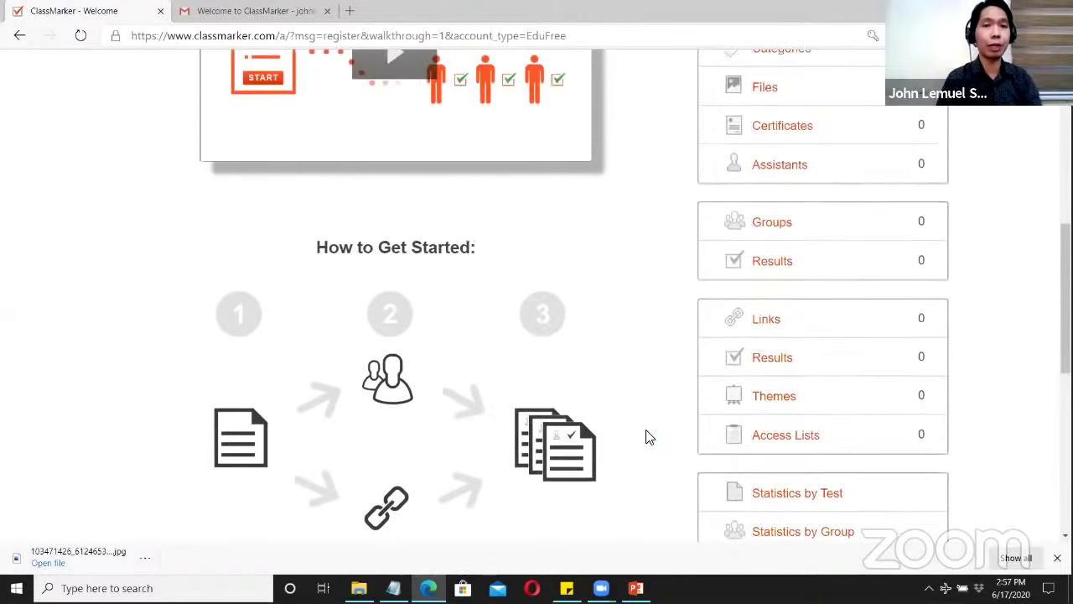
{"action": "left_click", "coordinate": [641, 375]}
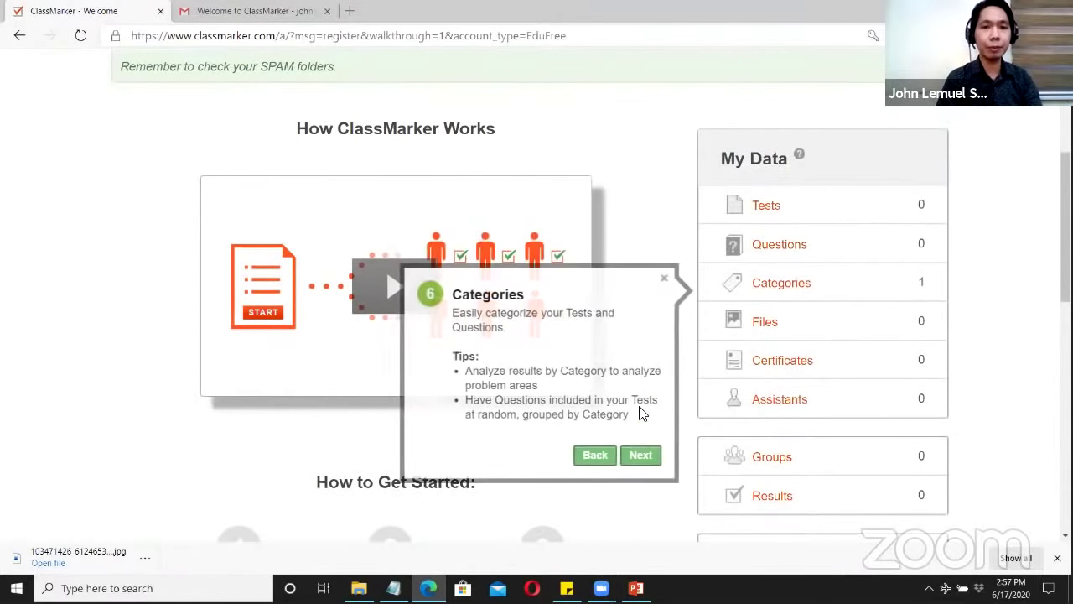
{"action": "left_click", "coordinate": [641, 456]}
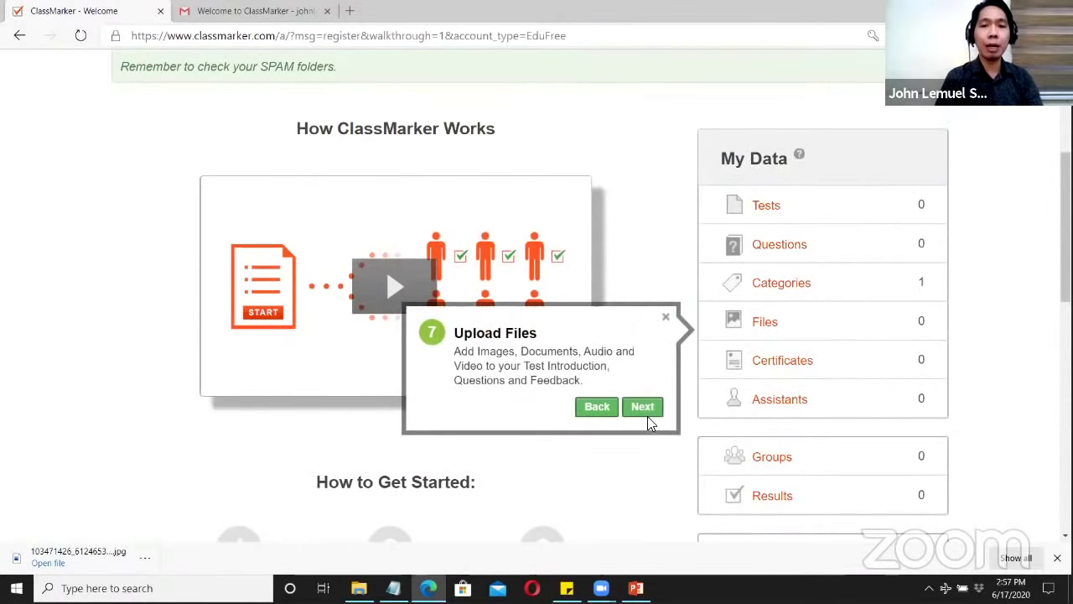
{"action": "left_click", "coordinate": [646, 414]}
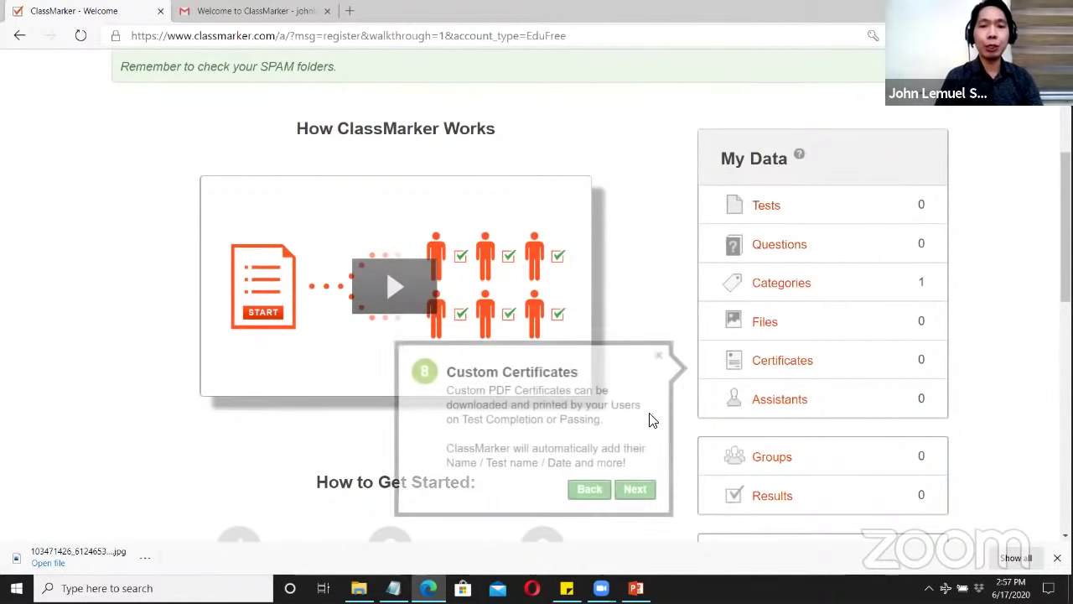
{"action": "left_click", "coordinate": [642, 489]}
{"action": "left_click", "coordinate": [644, 491]}
{"action": "scroll", "coordinate": [648, 494], "scroll_direction": "down", "scroll_amount": 3}
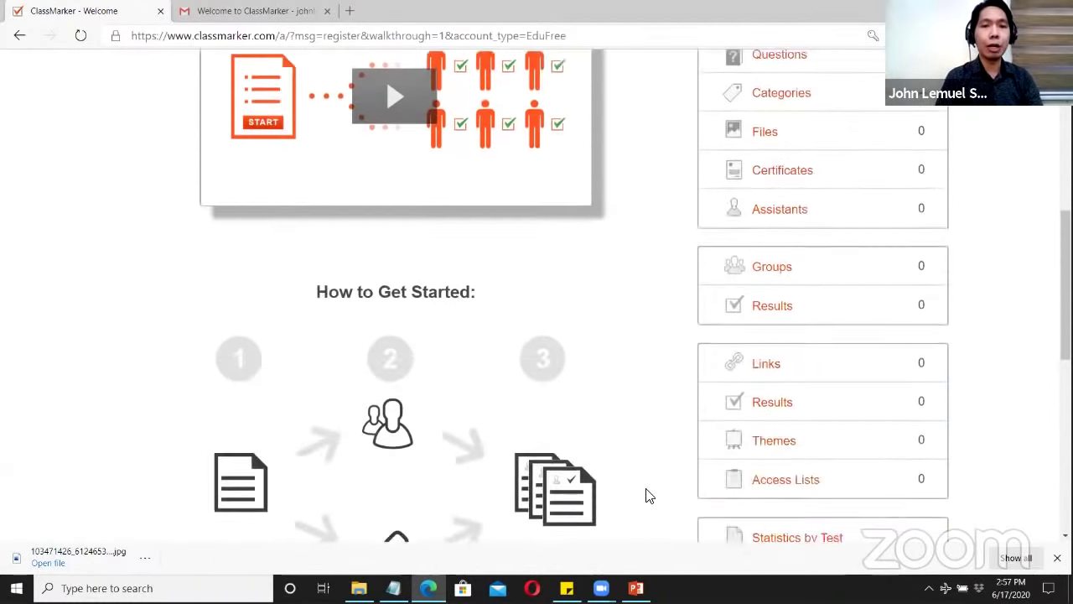
{"action": "left_click", "coordinate": [629, 316]}
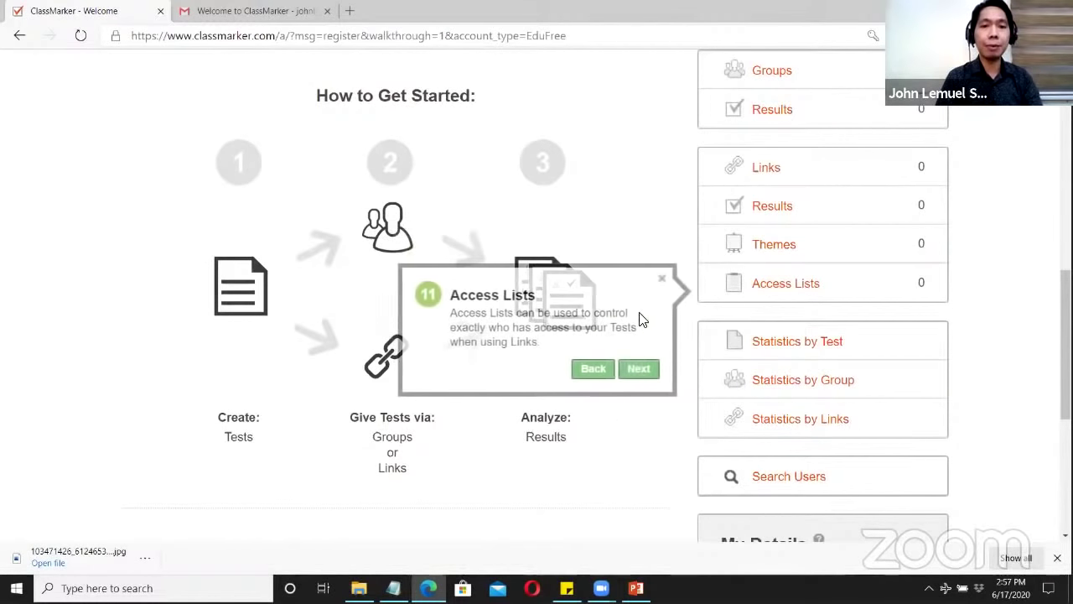
{"action": "left_click", "coordinate": [641, 370]}
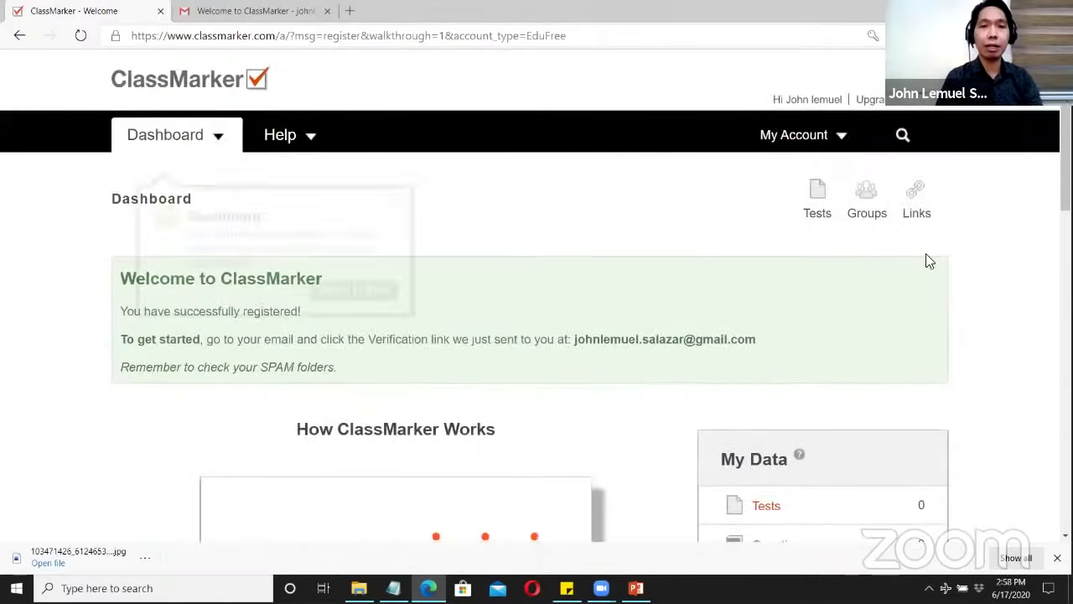
{"action": "left_click", "coordinate": [379, 275]}
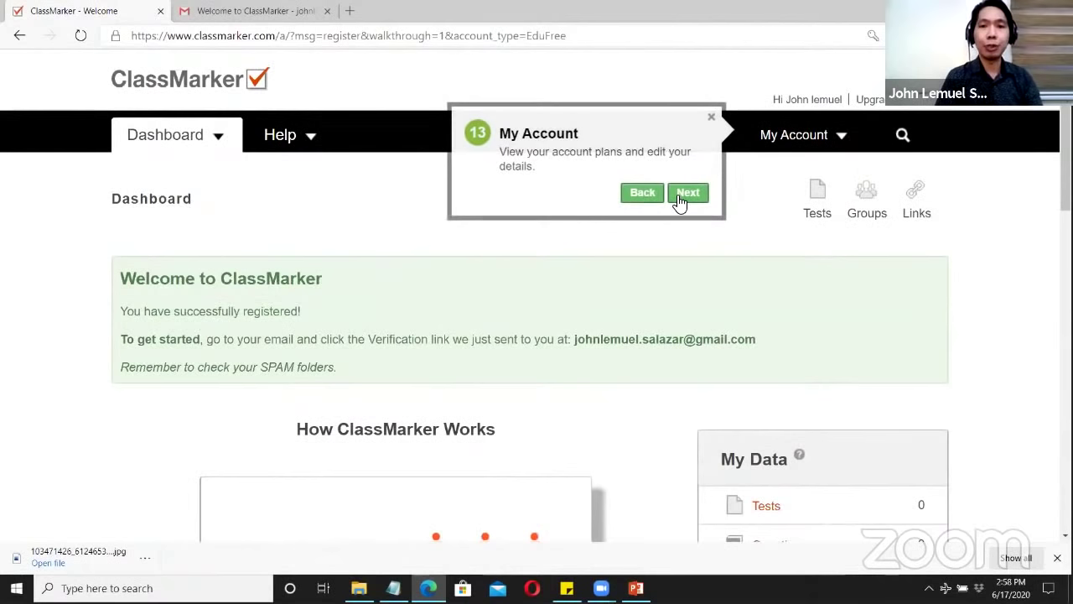
{"action": "left_click", "coordinate": [684, 194]}
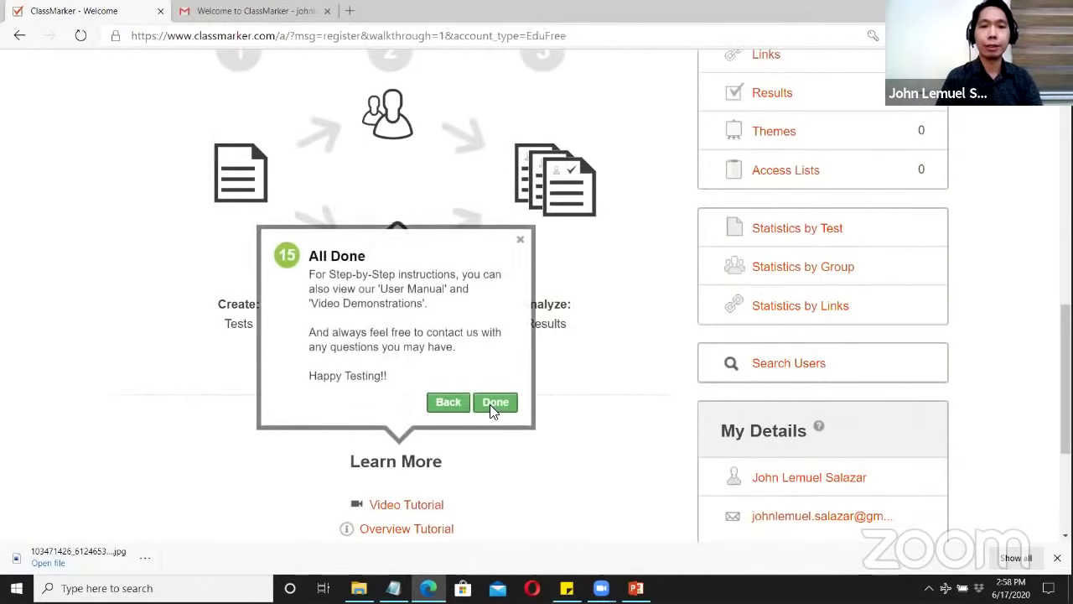
{"action": "left_click", "coordinate": [498, 400]}
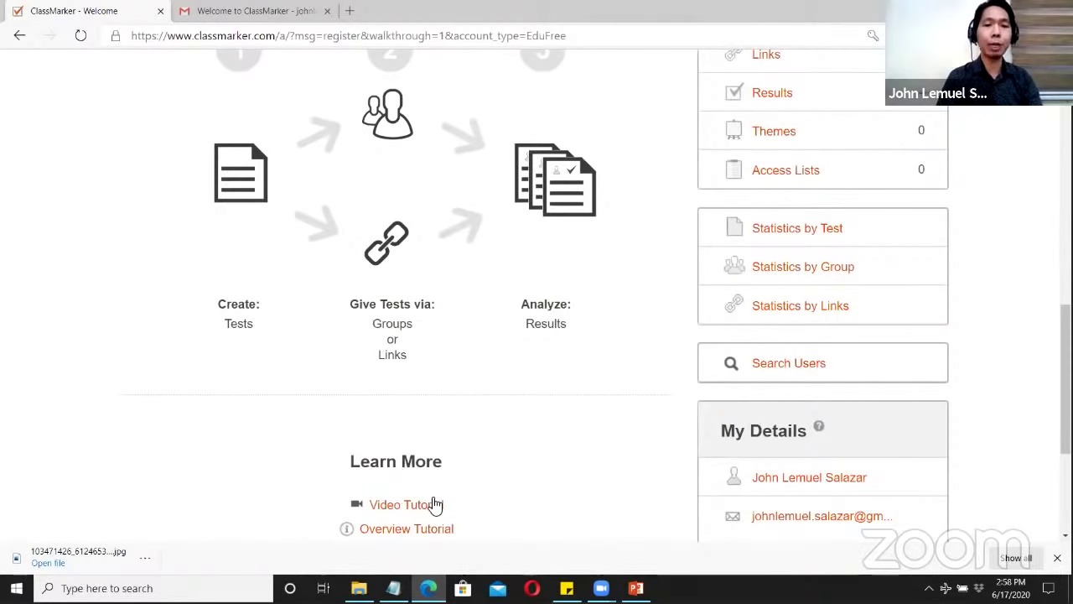
{"action": "scroll", "coordinate": [537, 293], "scroll_direction": "down", "scroll_amount": 1}
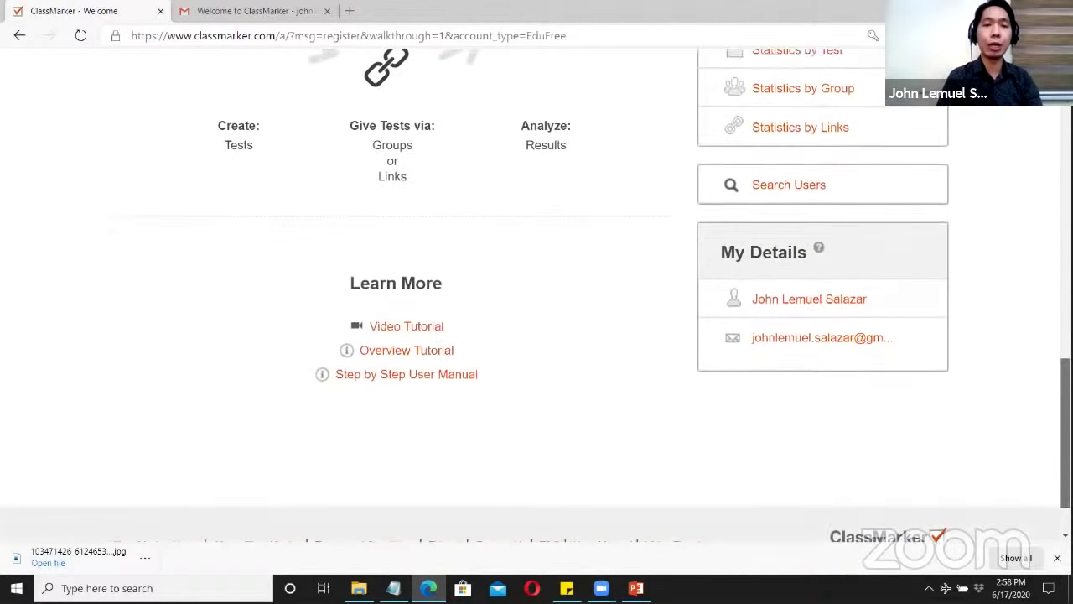
{"action": "scroll", "coordinate": [537, 294], "scroll_direction": "up", "scroll_amount": 4}
{"action": "scroll", "coordinate": [537, 294], "scroll_direction": "up", "scroll_amount": 7}
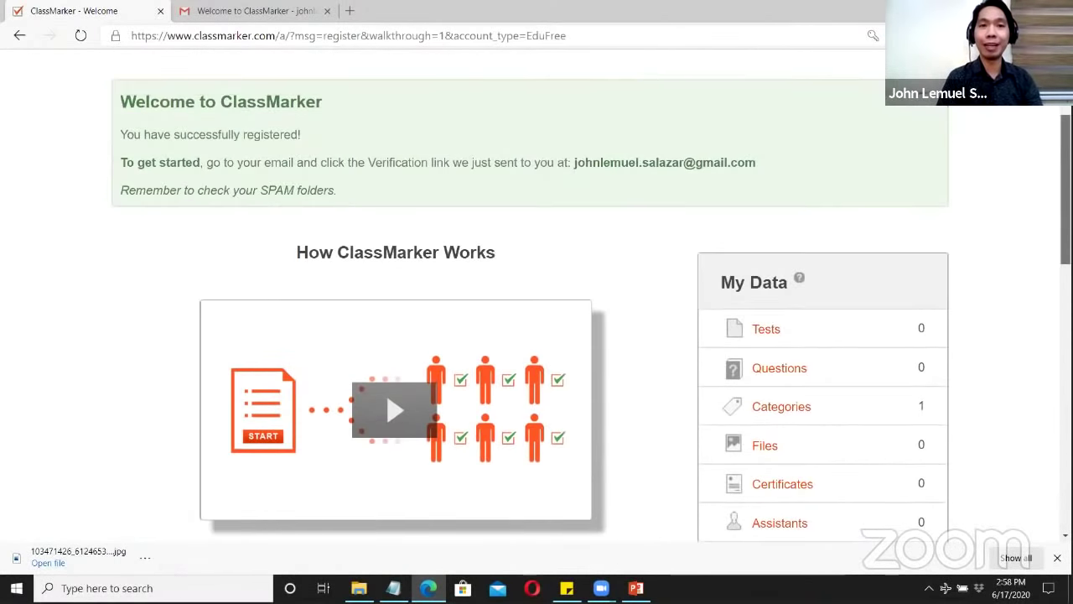
{"action": "scroll", "coordinate": [536, 294], "scroll_direction": "up", "scroll_amount": 2}
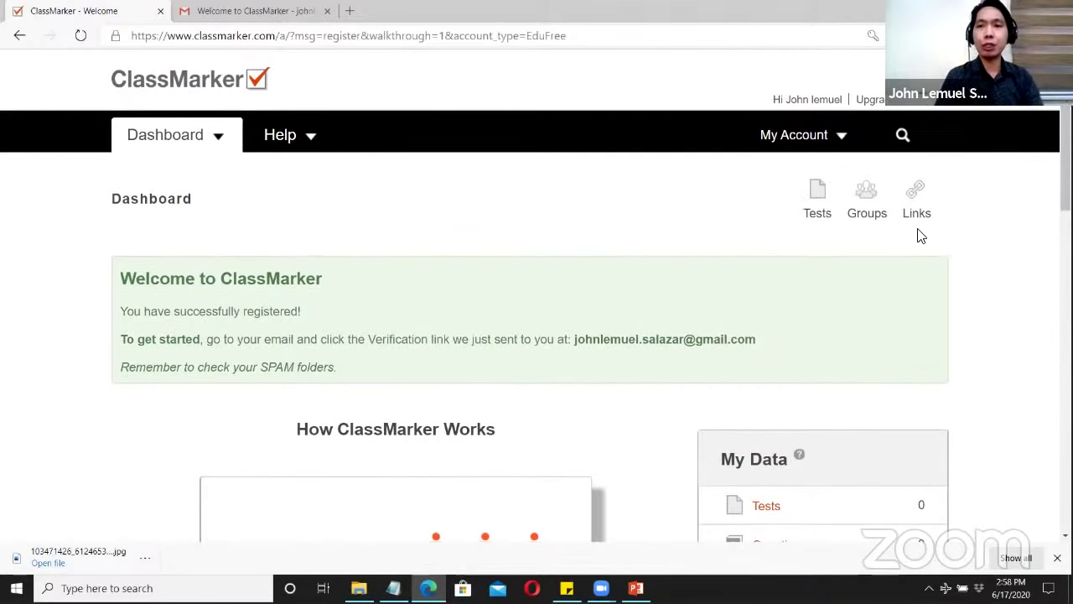
- Go to the empty Groups section and start a New Group
{"action": "left_click", "coordinate": [867, 212]}
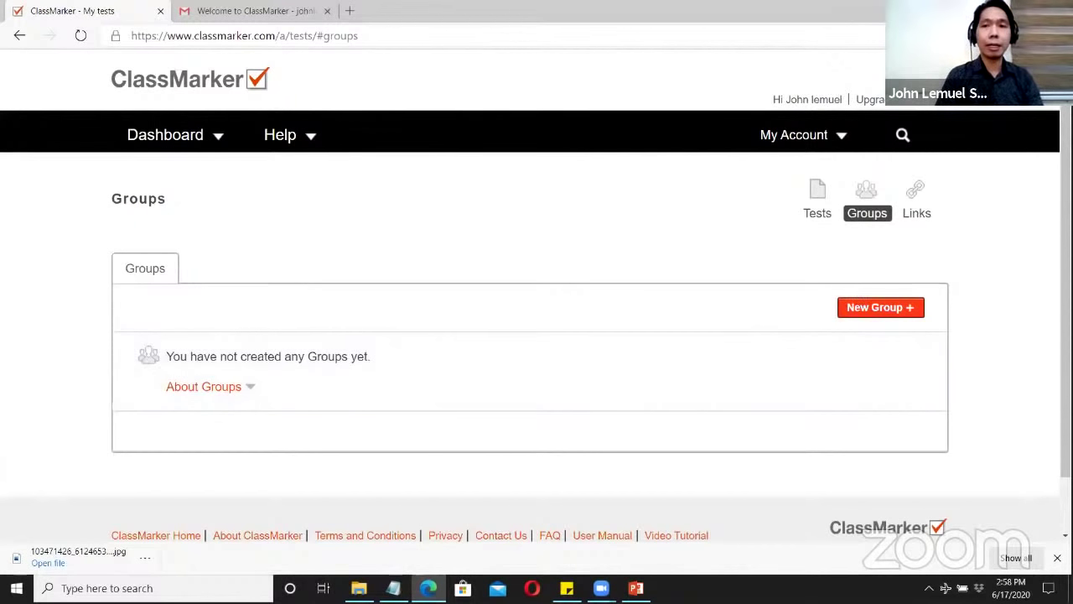
{"action": "scroll", "coordinate": [537, 313], "scroll_direction": "down", "scroll_amount": 1}
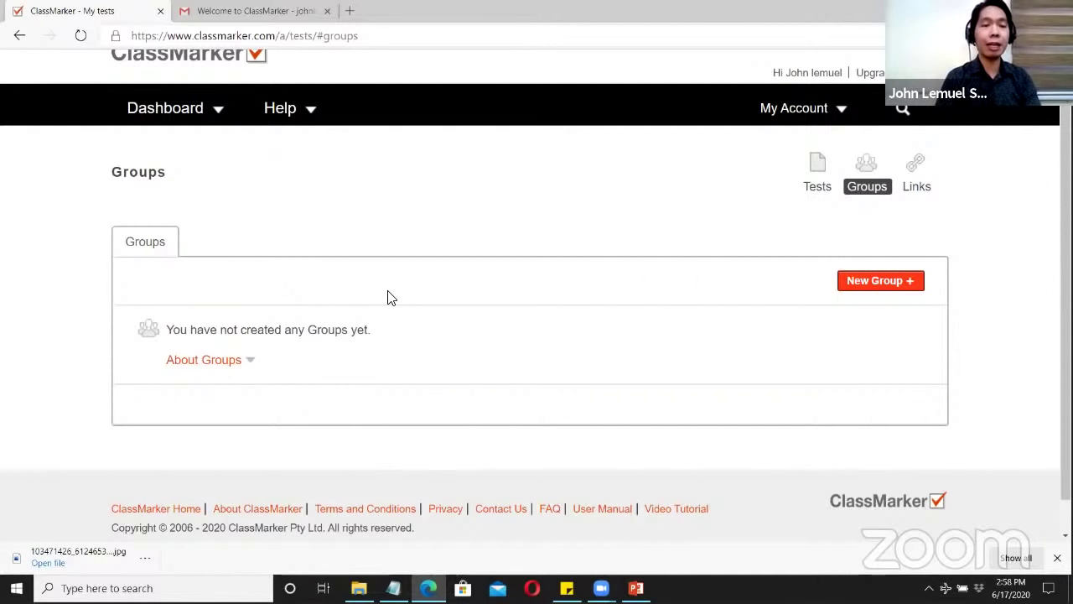
{"action": "left_click", "coordinate": [886, 287]}
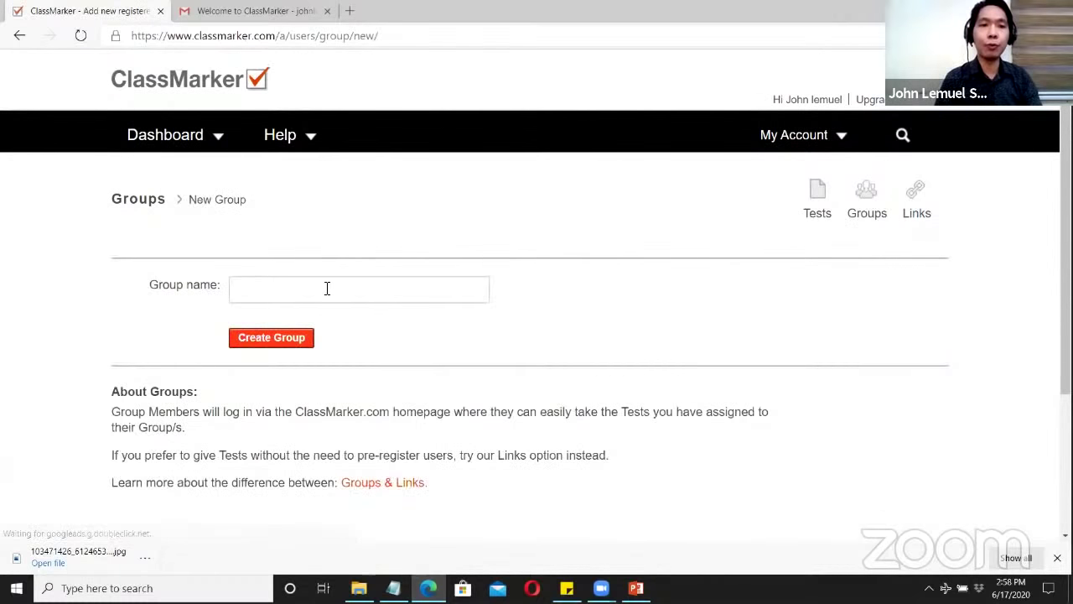
- Create a group named 'BSIT 1A'
{"action": "left_click", "coordinate": [327, 288]}
{"action": "type", "text": "BS"}
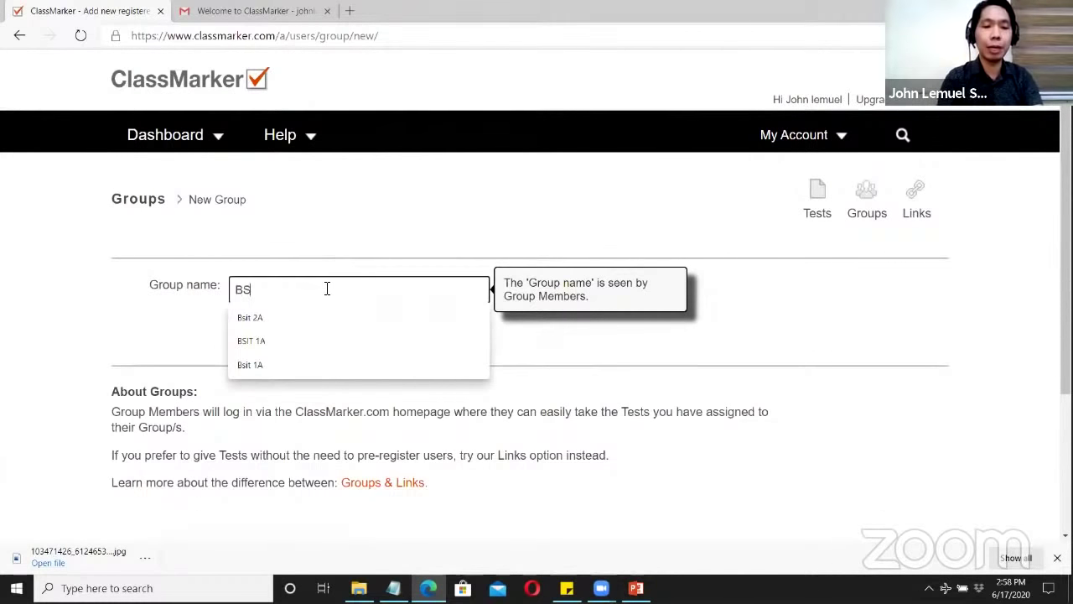
{"action": "type", "text": "IT 1"}
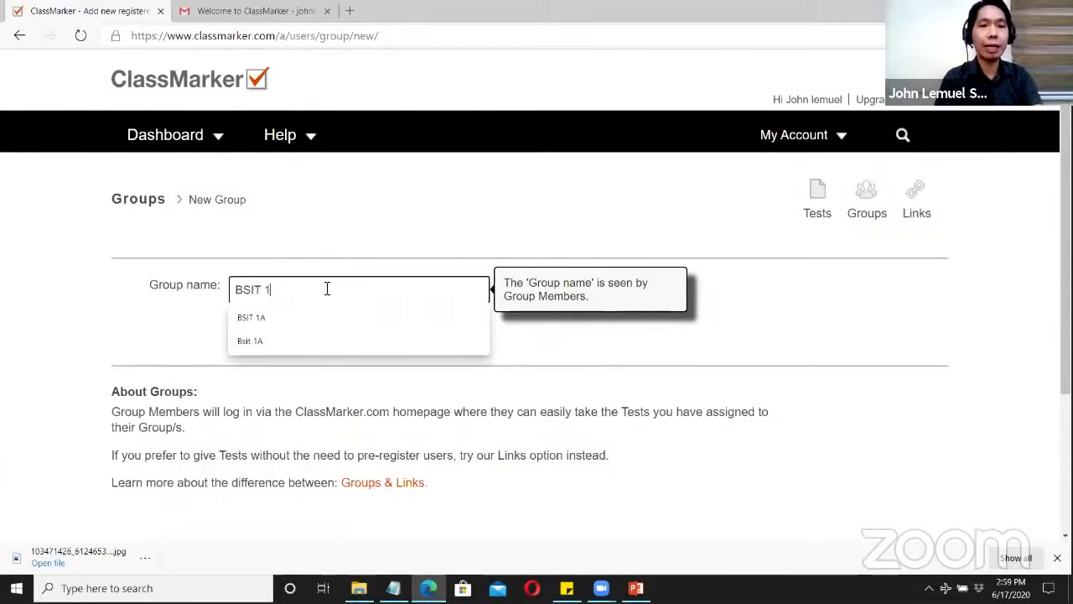
{"action": "type", "text": "A"}
{"action": "left_click", "coordinate": [543, 357]}
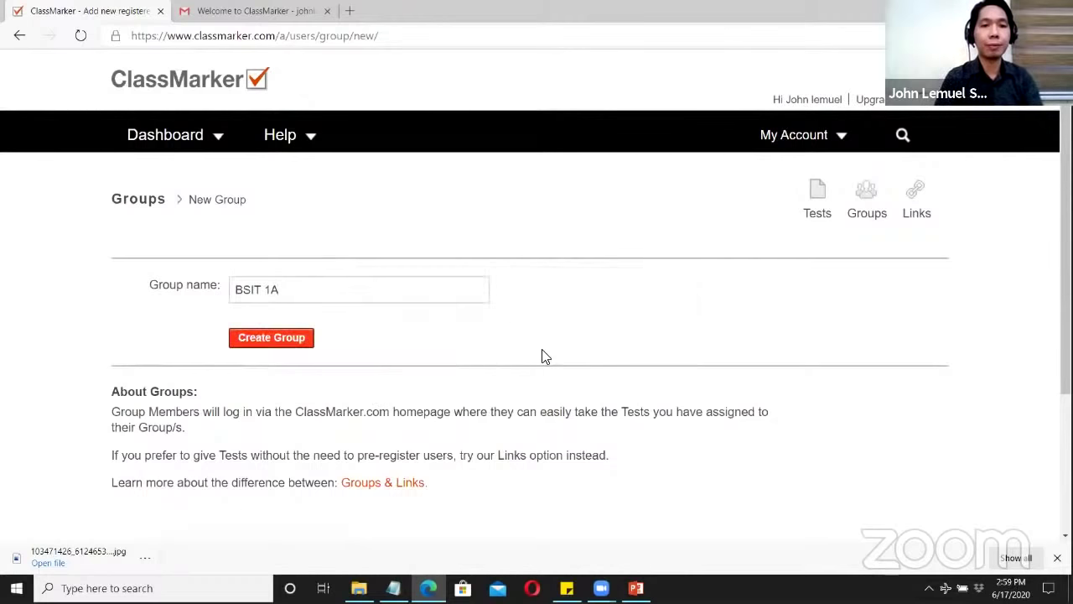
{"action": "left_click", "coordinate": [270, 342]}
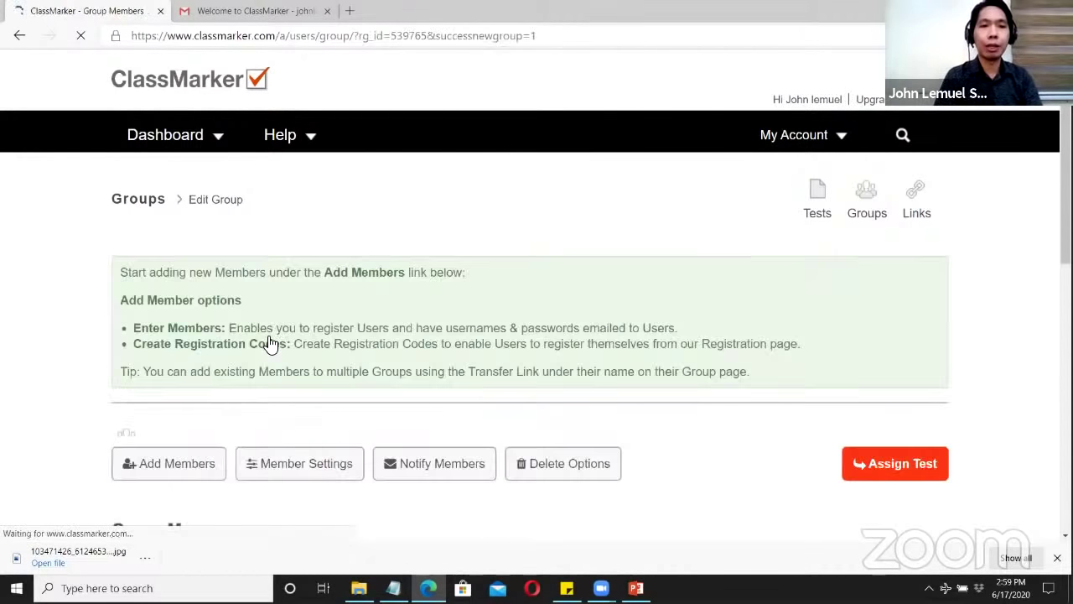
- Show the Add Members options on the BSIT 1A group page
{"action": "scroll", "coordinate": [228, 226], "scroll_direction": "down", "scroll_amount": 2}
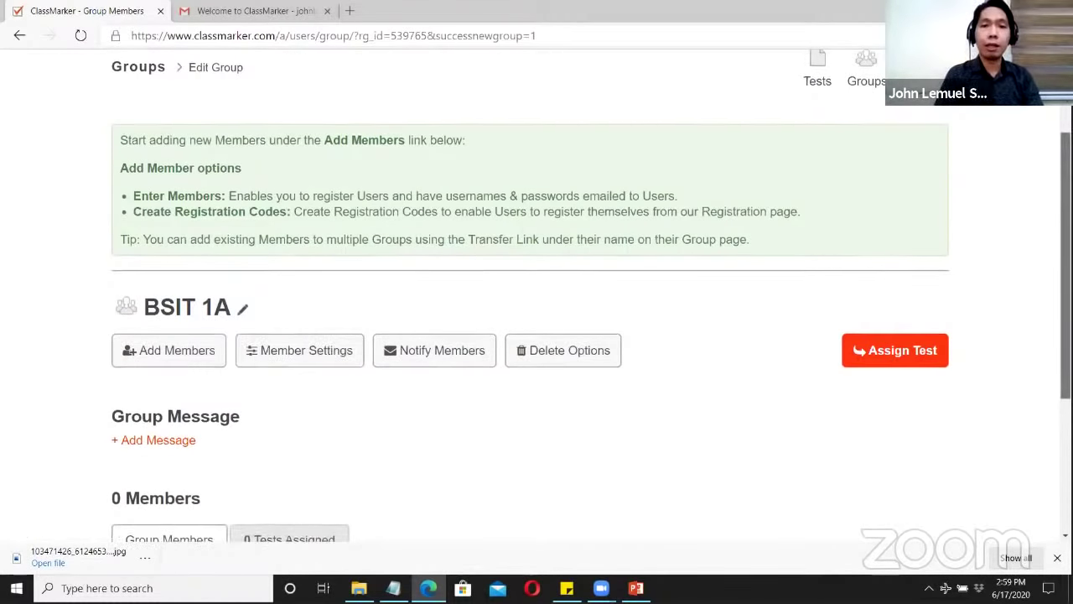
{"action": "scroll", "coordinate": [537, 294], "scroll_direction": "down", "scroll_amount": 3}
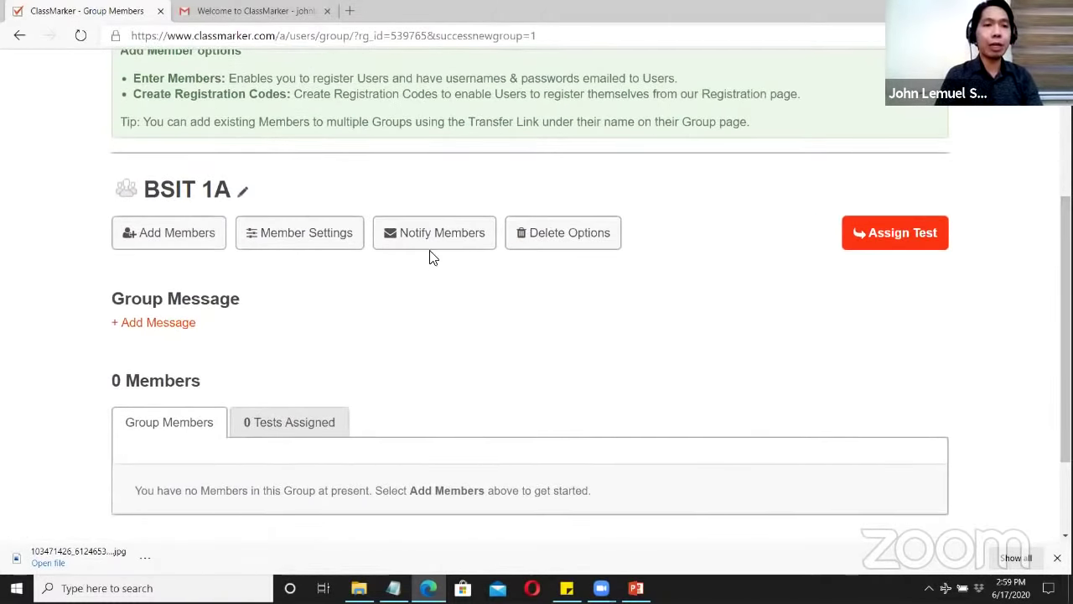
{"action": "left_click", "coordinate": [193, 237]}
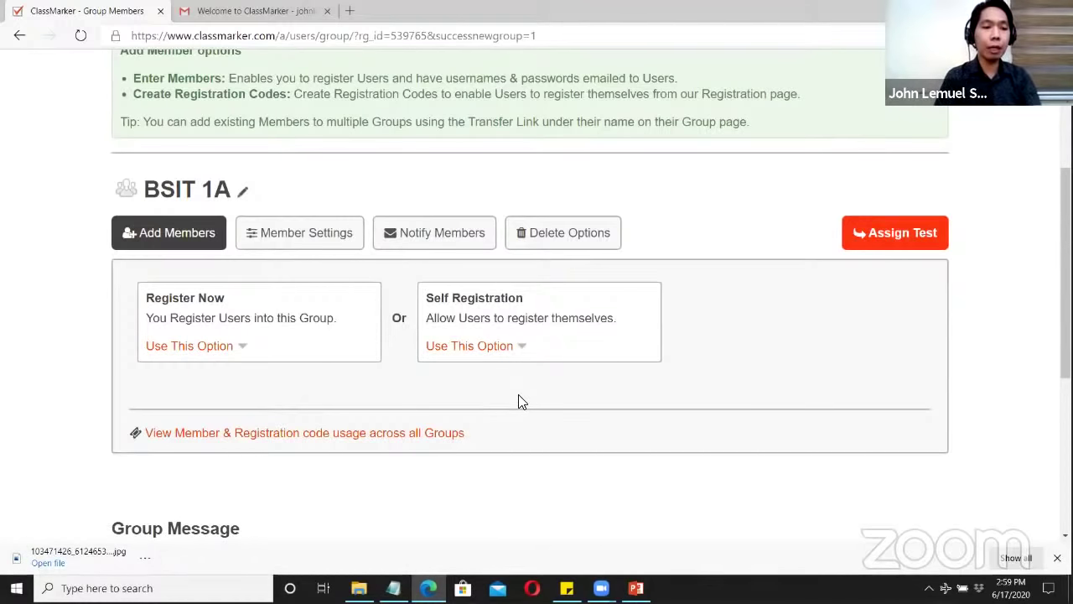
- Open a new private browser window
{"action": "key", "text": "ctrl+n"}
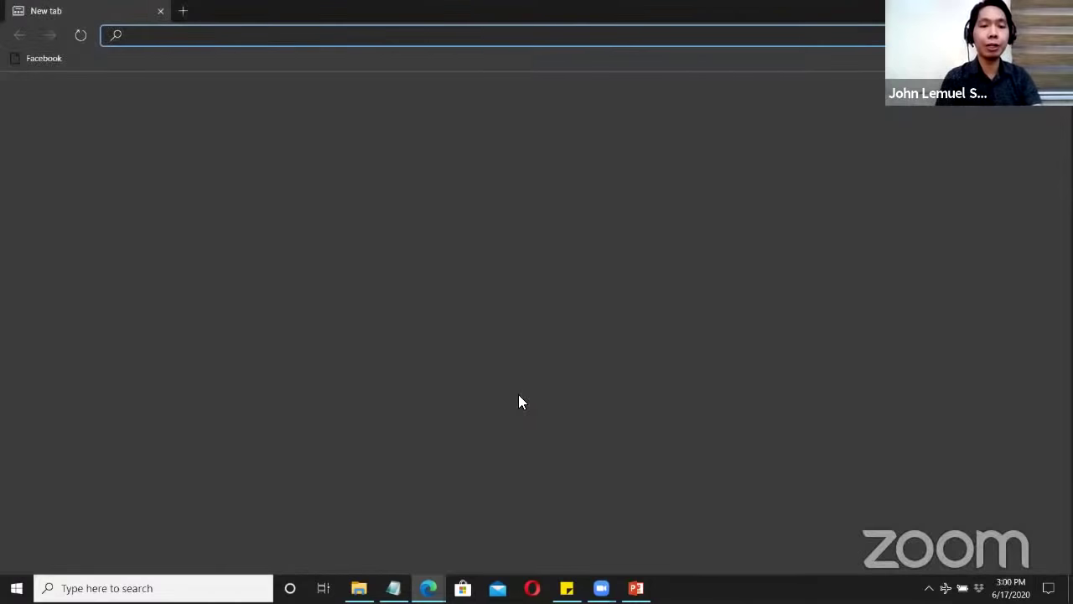
- Load classmarker.com in the private window, open the test-taker registration form, then return to BSIT 1A
{"action": "type", "text": "clas"}
{"action": "key", "text": "Return"}
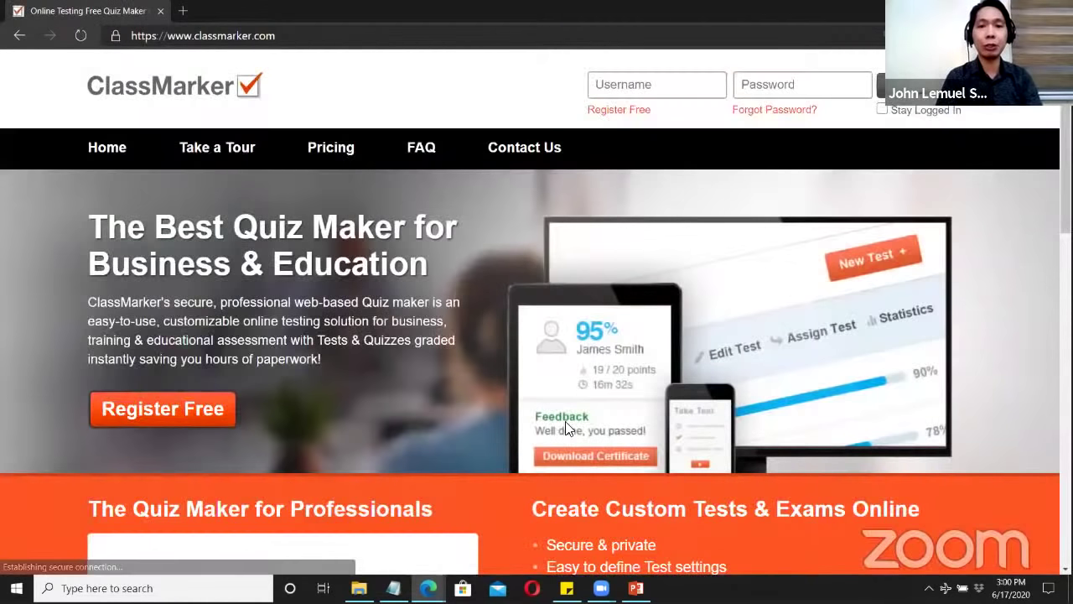
{"action": "left_click", "coordinate": [222, 422]}
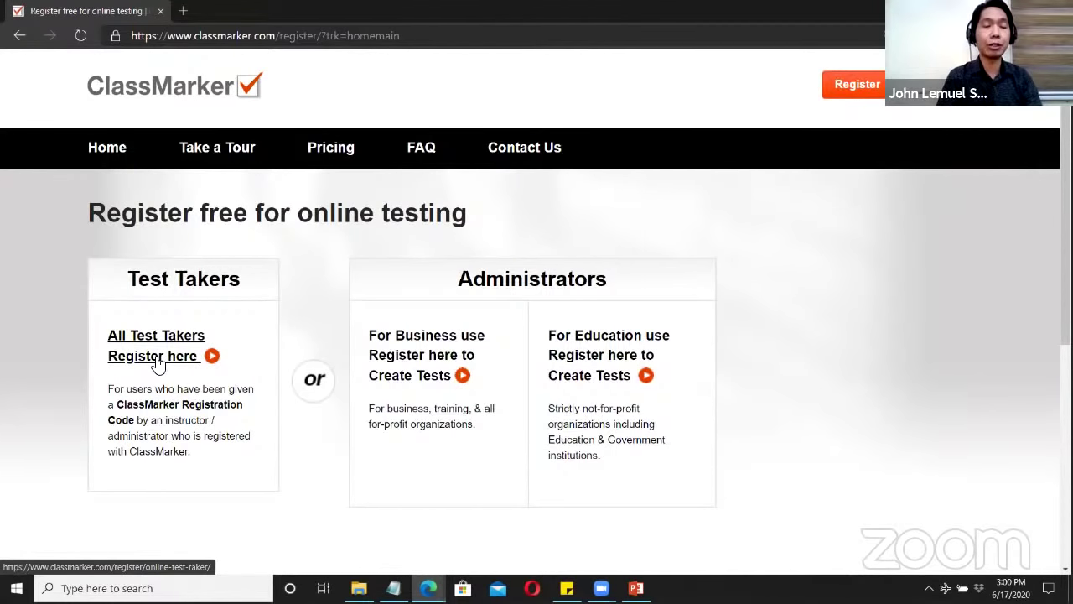
{"action": "left_click", "coordinate": [159, 362]}
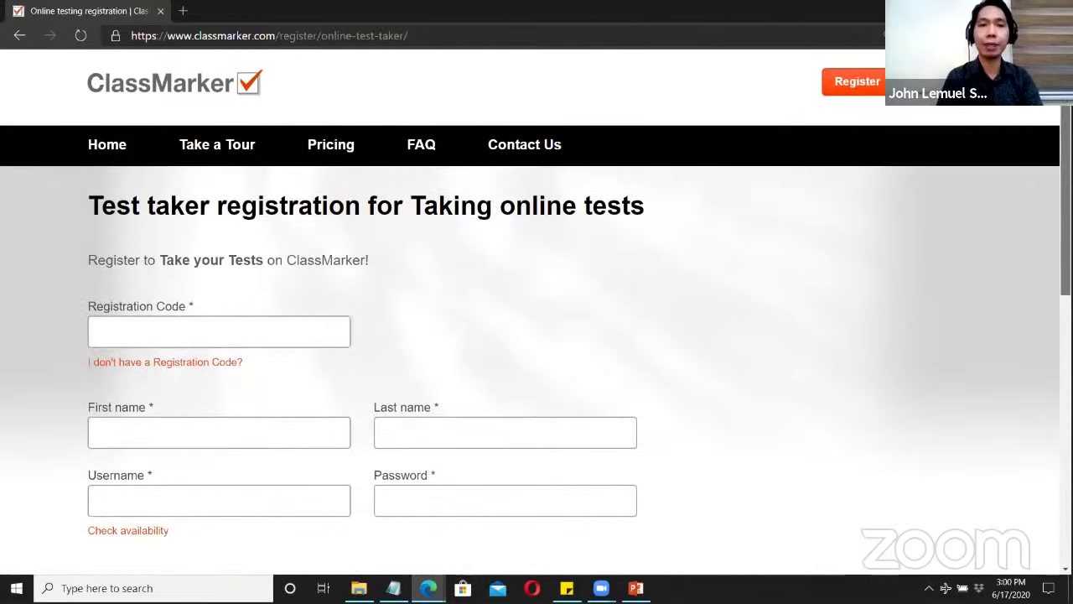
{"action": "scroll", "coordinate": [537, 318], "scroll_direction": "down", "scroll_amount": 1}
{"action": "scroll", "coordinate": [537, 313], "scroll_direction": "down", "scroll_amount": 1}
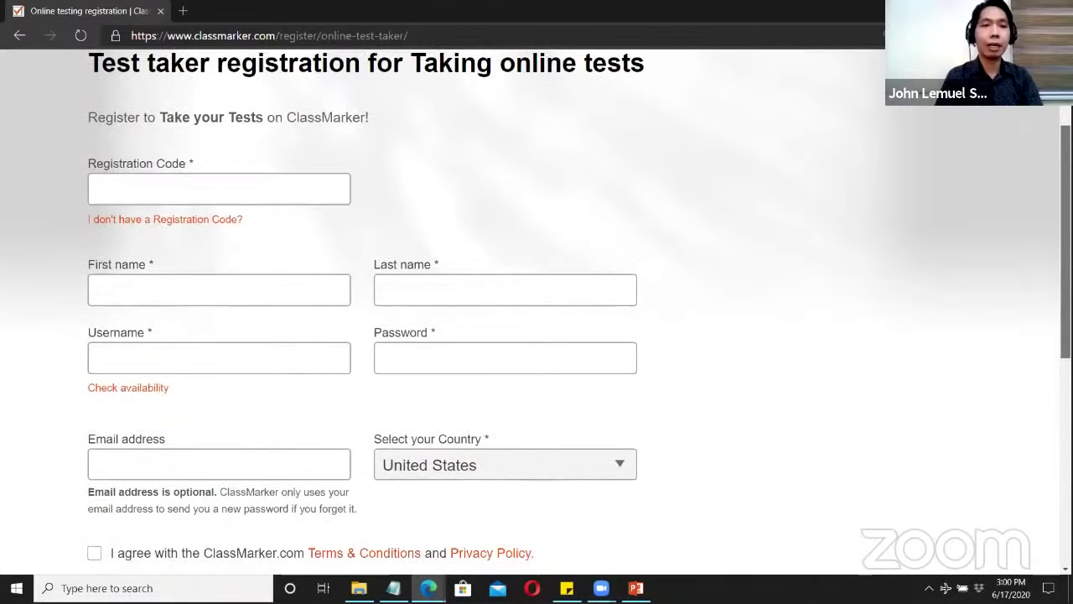
{"action": "scroll", "coordinate": [79, 123], "scroll_direction": "down", "scroll_amount": 1}
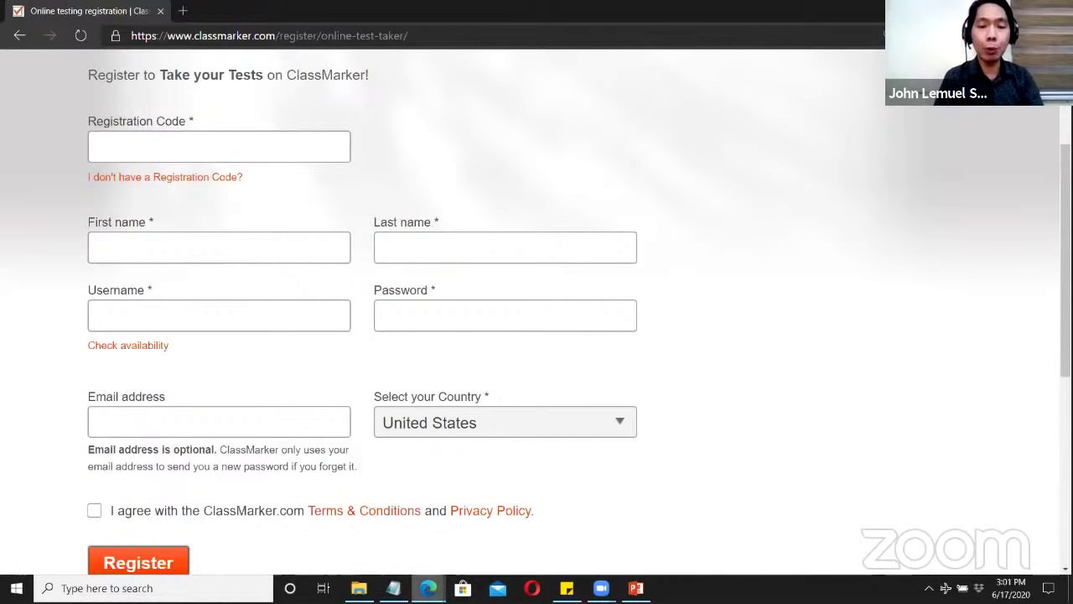
{"action": "mouse_move", "coordinate": [428, 588]}
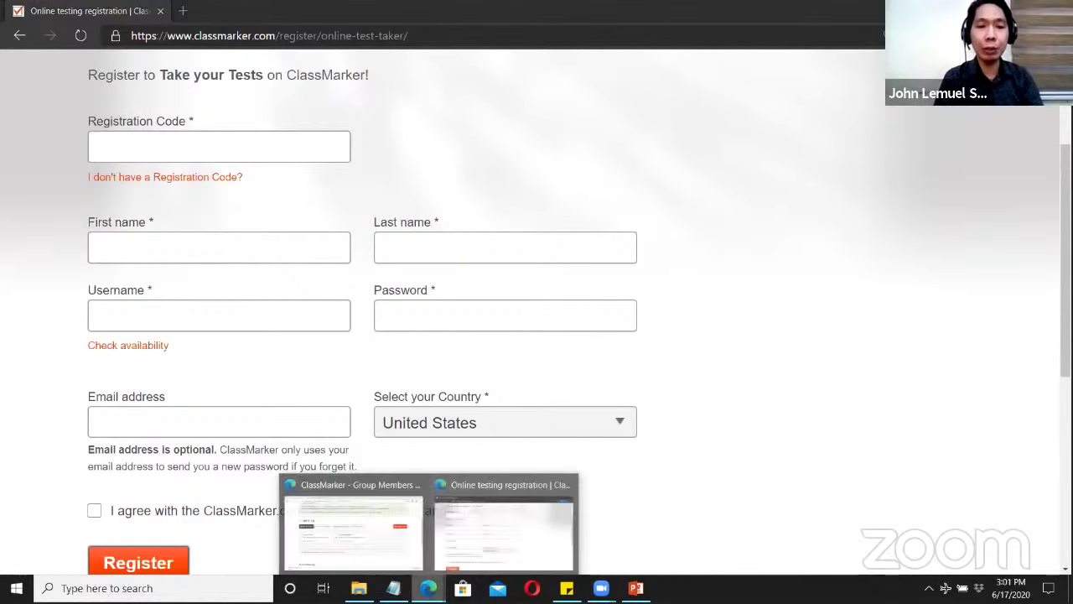
{"action": "left_click", "coordinate": [386, 545]}
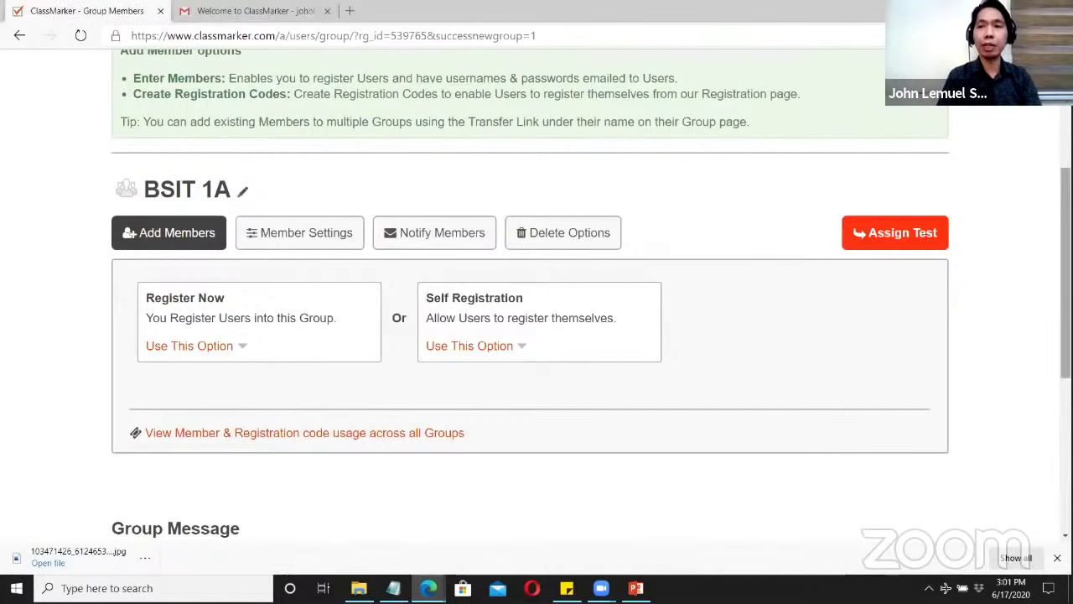
- Choose Self Registration and highlight the 5,000 remaining places and 1,000-users-per-group limit
{"action": "scroll", "coordinate": [592, 292], "scroll_direction": "up", "scroll_amount": 1}
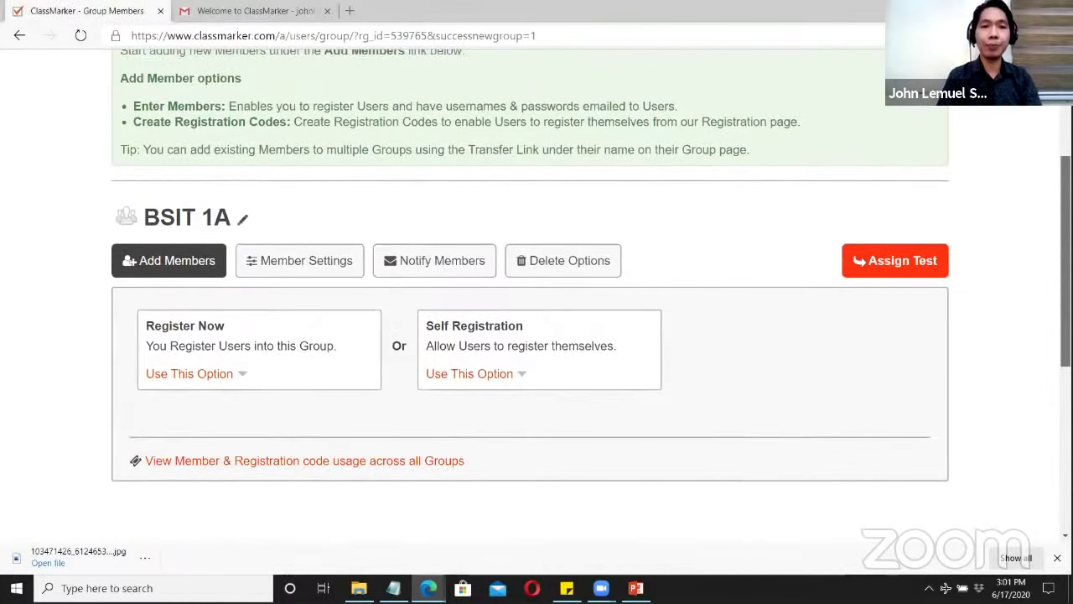
{"action": "left_click", "coordinate": [477, 375]}
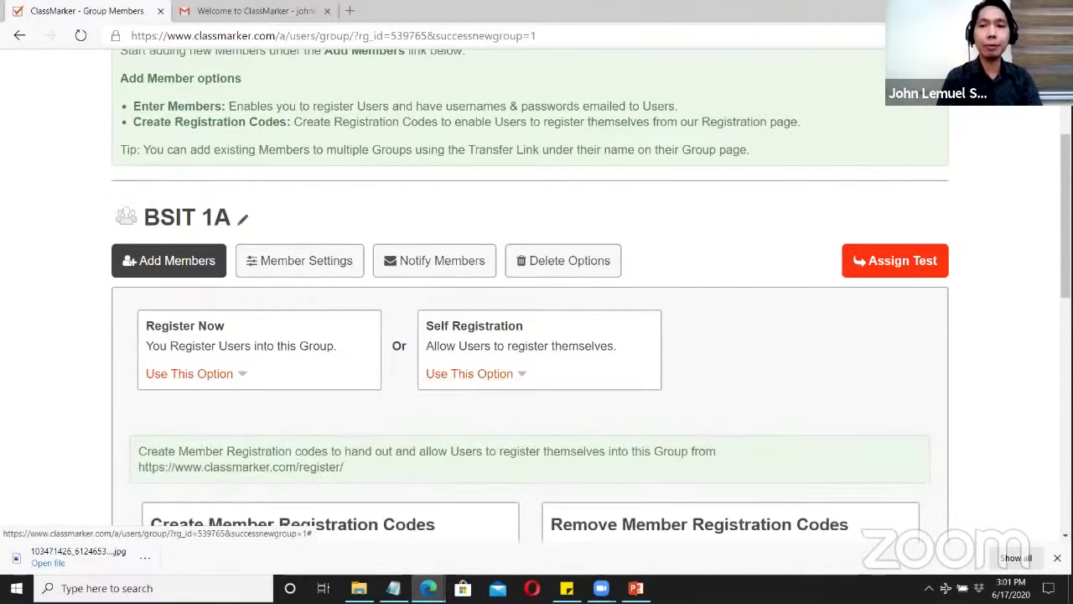
{"action": "scroll", "coordinate": [477, 377], "scroll_direction": "down", "scroll_amount": 1}
{"action": "scroll", "coordinate": [311, 212], "scroll_direction": "down", "scroll_amount": 3}
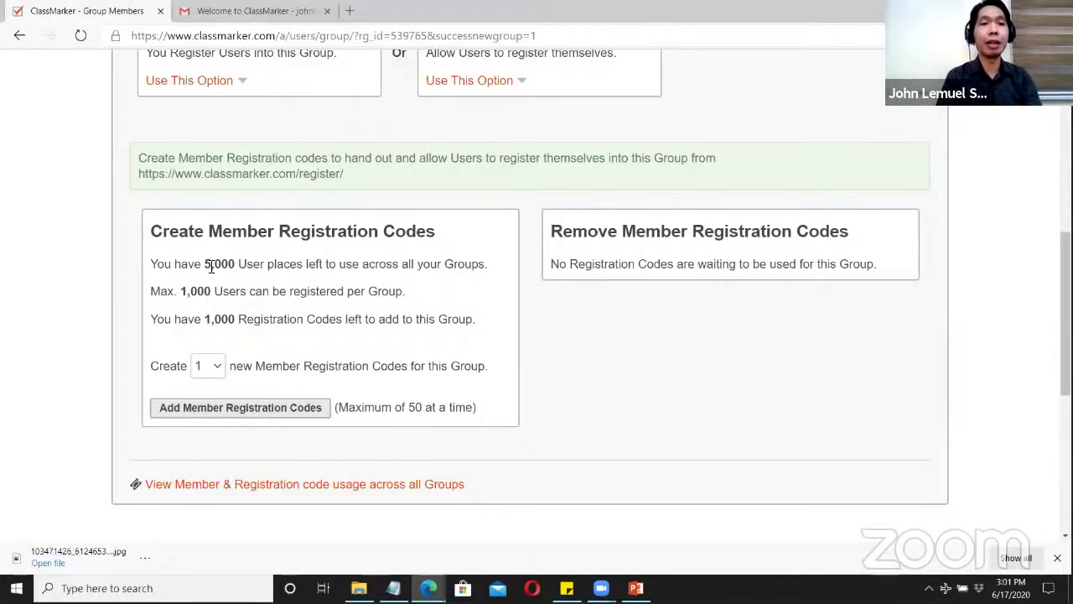
{"action": "left_click_drag", "start_coordinate": [207, 267], "coordinate": [237, 266]}
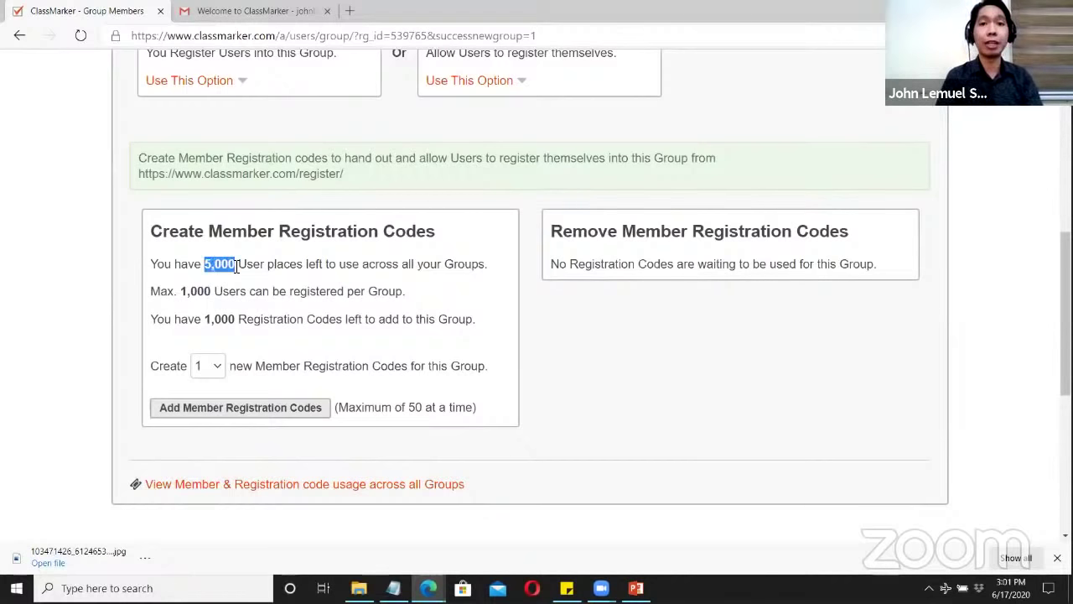
{"action": "left_click", "coordinate": [248, 288]}
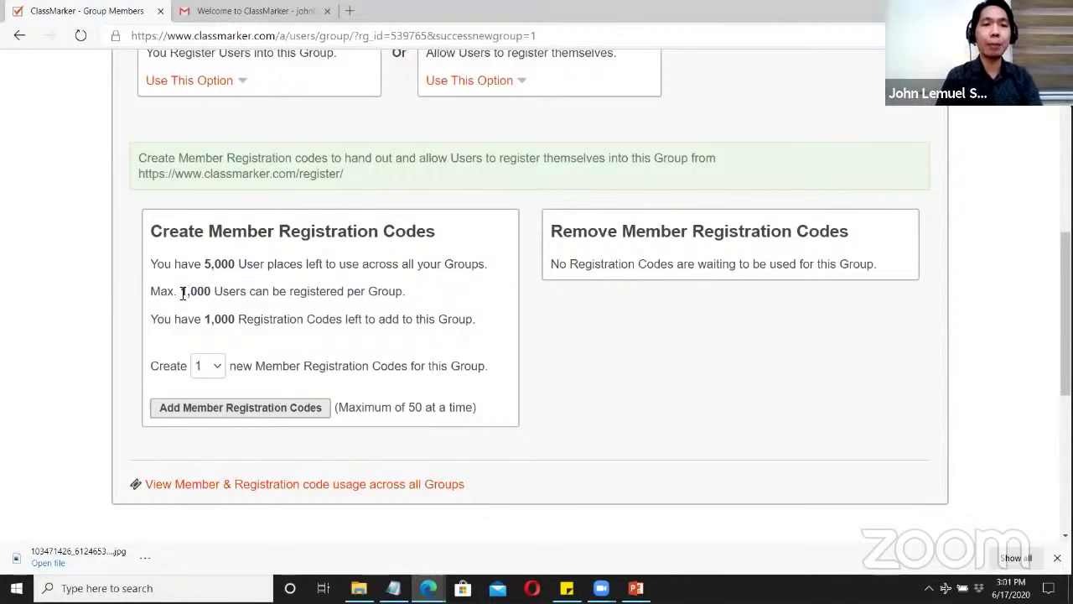
{"action": "left_click_drag", "start_coordinate": [182, 294], "coordinate": [212, 293]}
{"action": "left_click", "coordinate": [265, 335]}
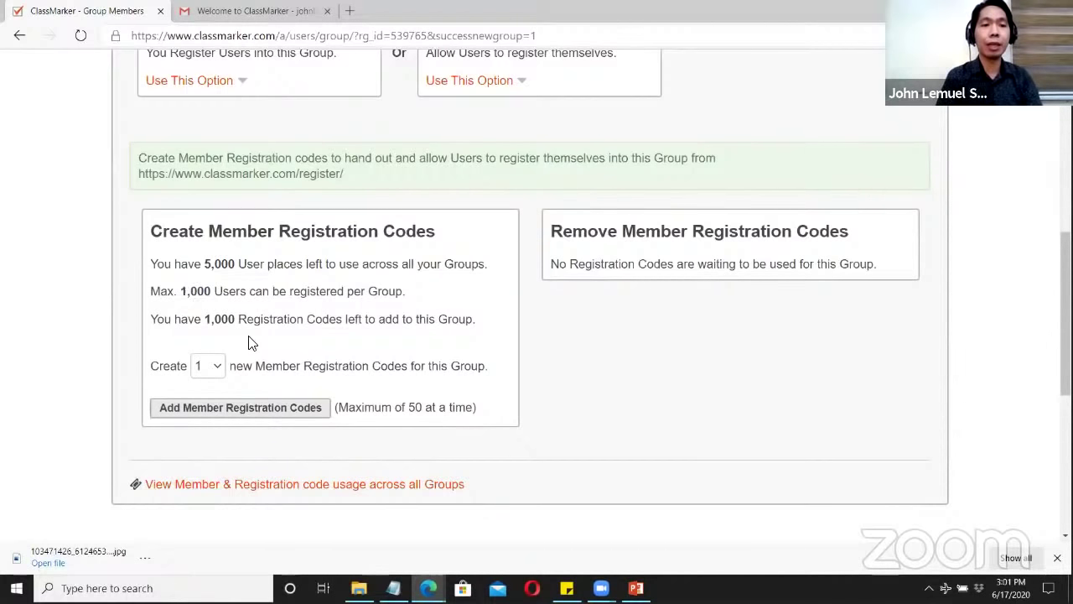
- Generate 10 member registration codes for BSIT 1A
{"action": "left_click", "coordinate": [216, 367]}
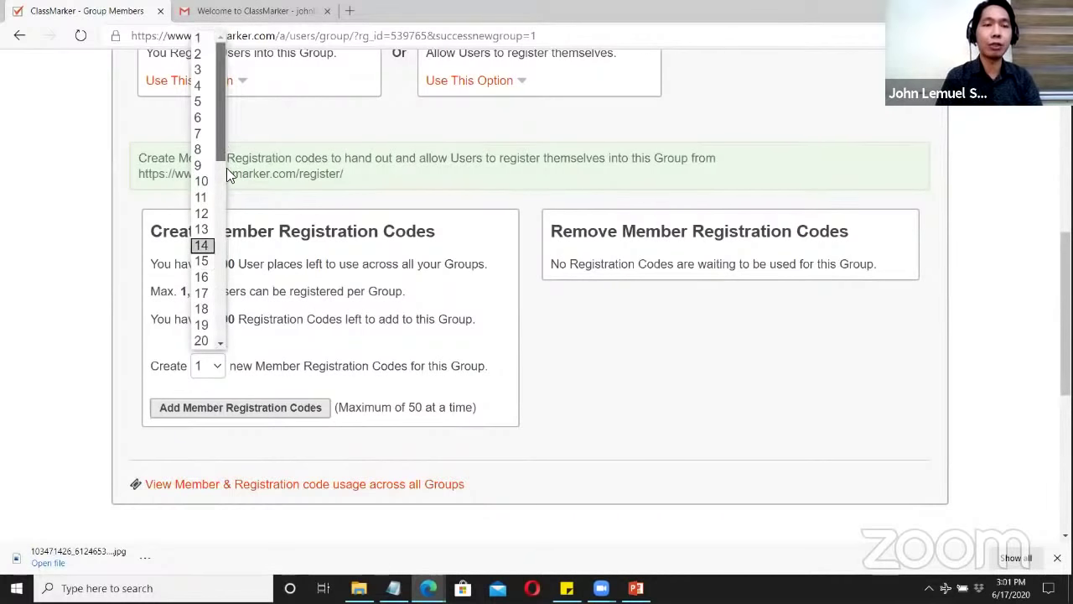
{"action": "scroll", "coordinate": [226, 168], "scroll_direction": "down", "scroll_amount": 3}
{"action": "scroll", "coordinate": [230, 166], "scroll_direction": "up", "scroll_amount": 2}
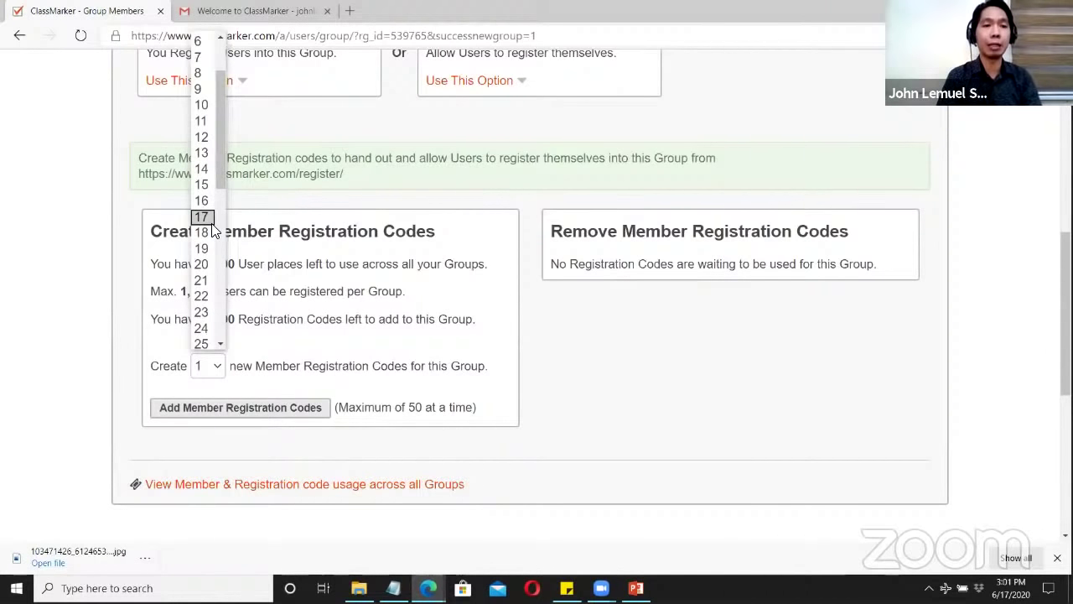
{"action": "left_click", "coordinate": [202, 105]}
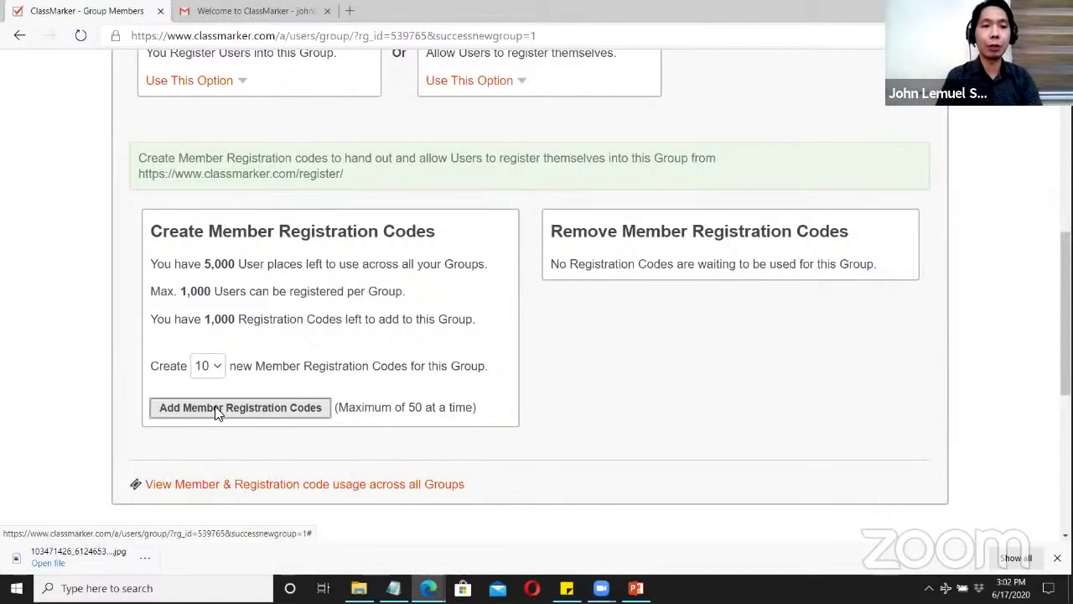
{"action": "left_click", "coordinate": [217, 411]}
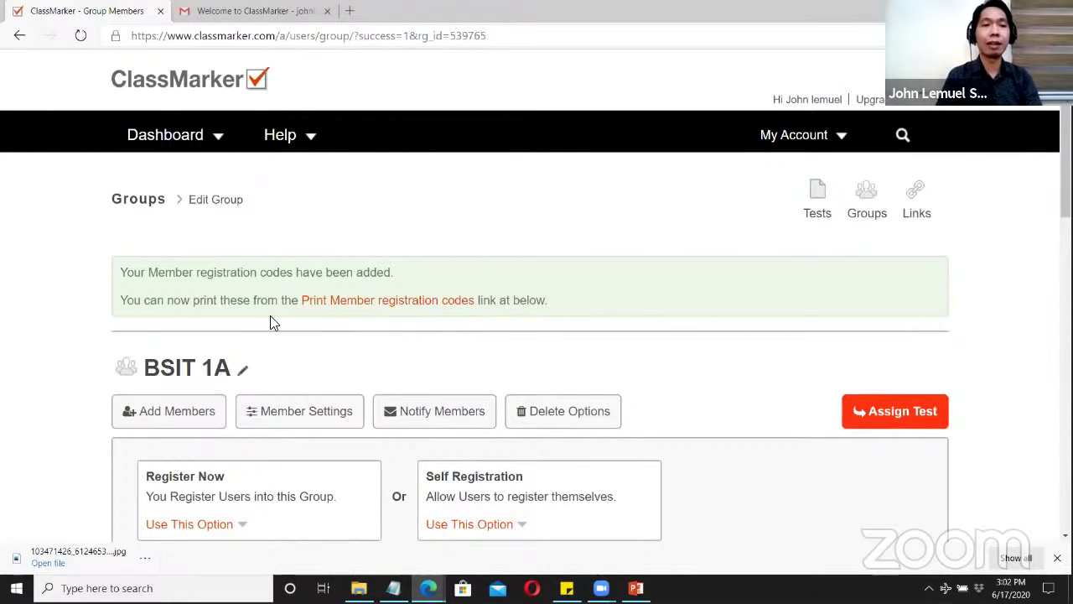
- Open the printable list of BSIT 1A's 10 member registration codes in a new tab
{"action": "left_click", "coordinate": [359, 369]}
{"action": "left_click_drag", "start_coordinate": [1066, 160], "coordinate": [1066, 197]}
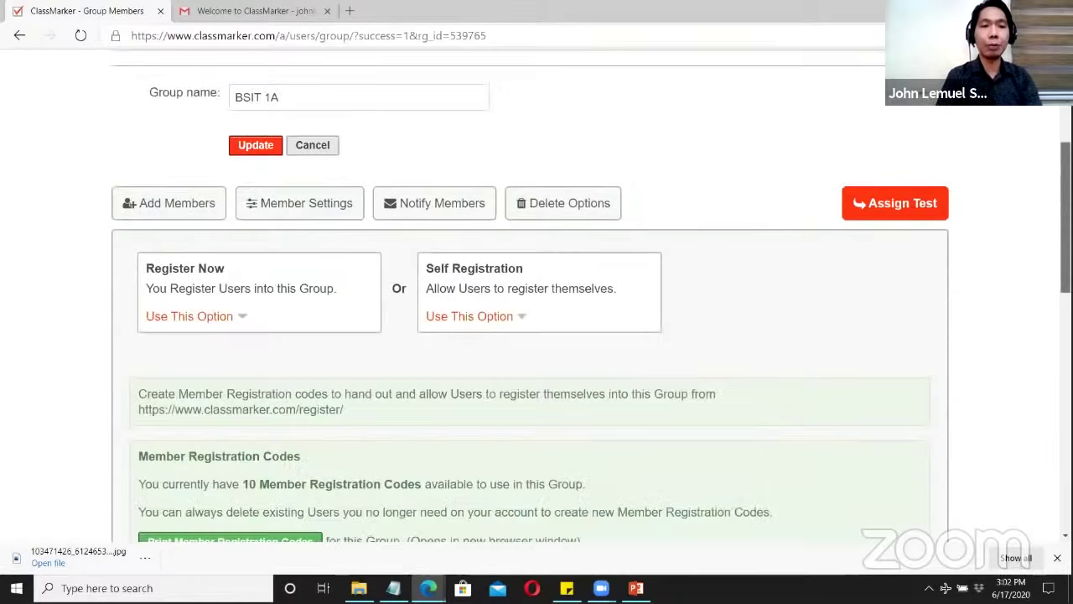
{"action": "scroll", "coordinate": [198, 186], "scroll_direction": "down", "scroll_amount": 4}
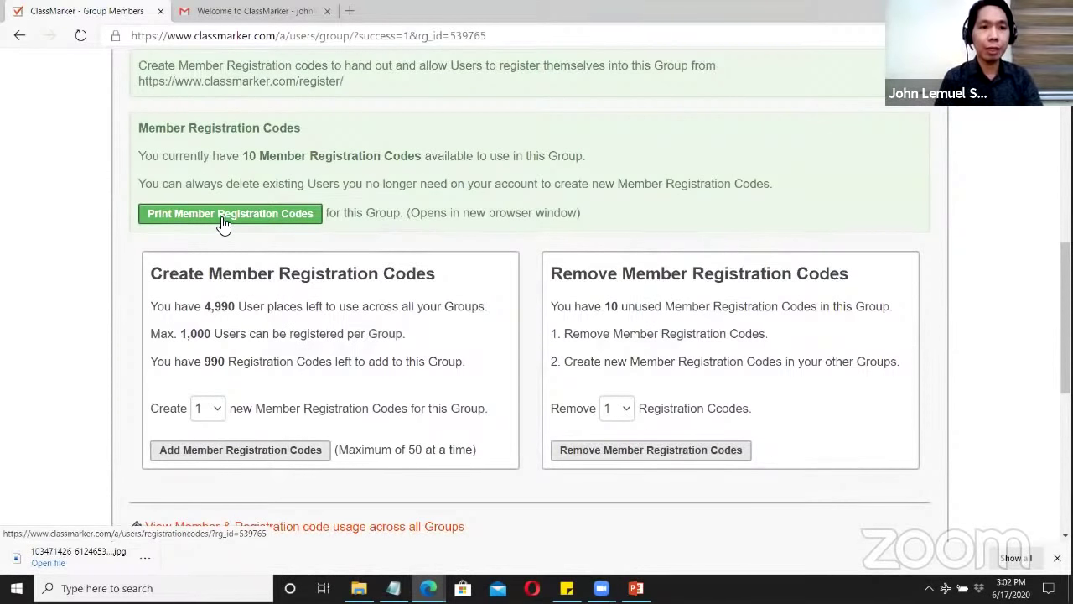
{"action": "left_click", "coordinate": [223, 219]}
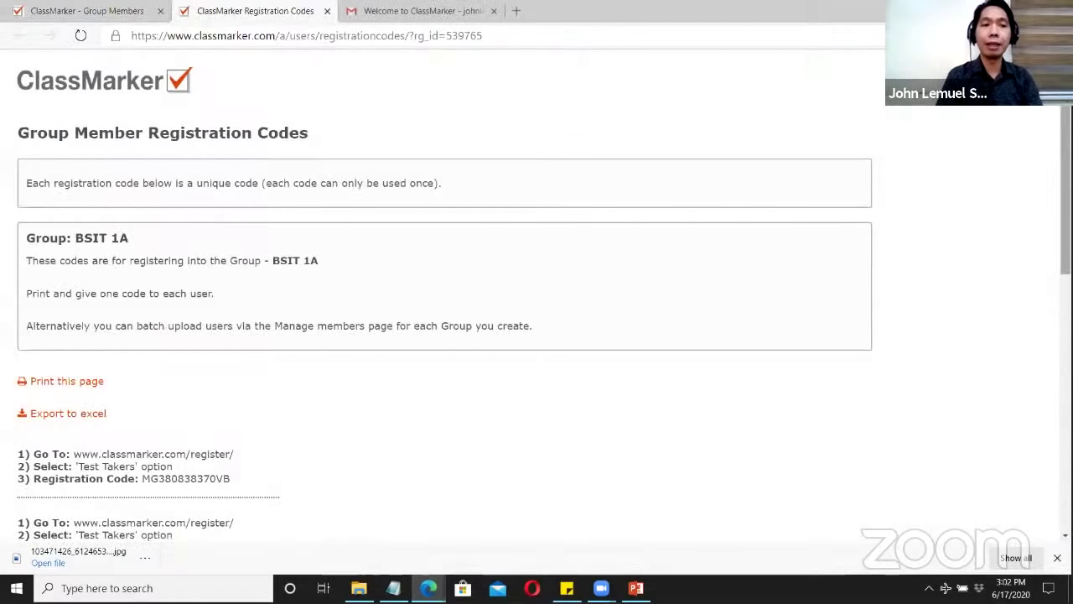
- Export the BSIT 1A codes with Export to excel and open the downloaded CSV in Excel
{"action": "scroll", "coordinate": [536, 293], "scroll_direction": "down", "scroll_amount": 3}
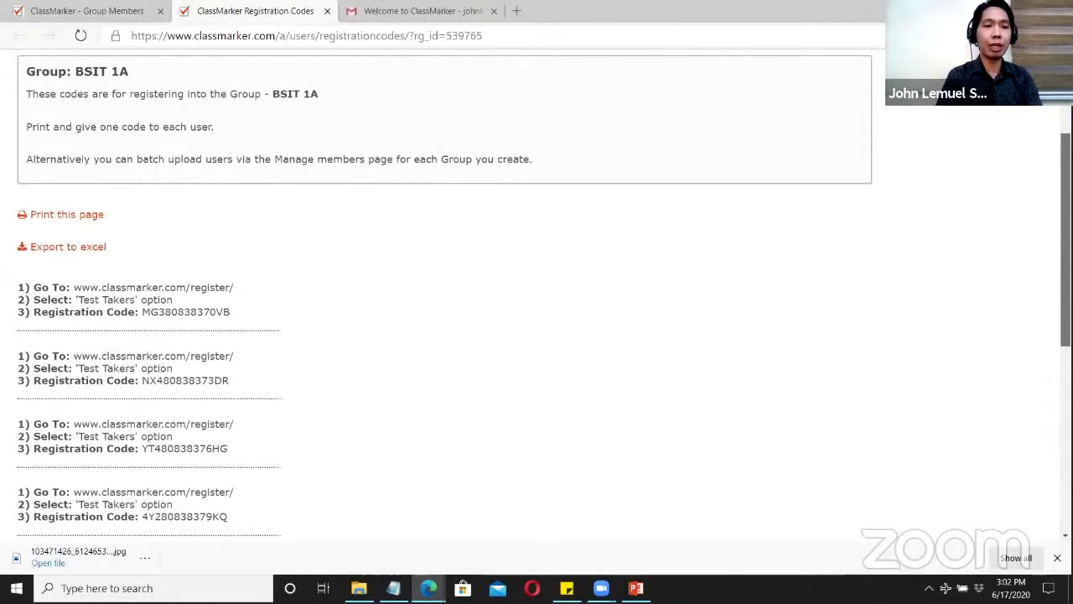
{"action": "scroll", "coordinate": [537, 311], "scroll_direction": "down", "scroll_amount": 4}
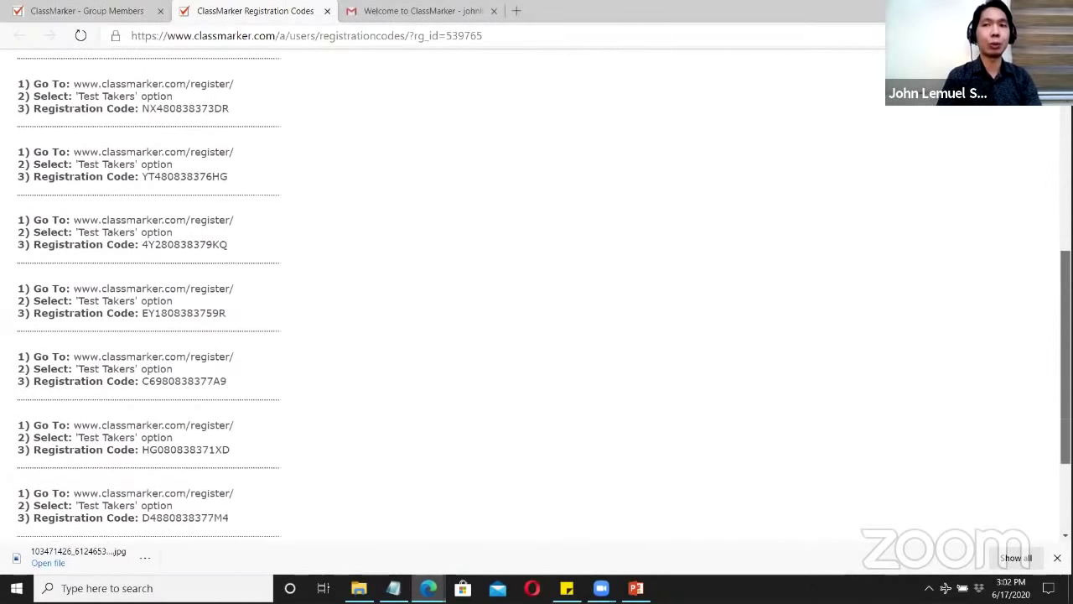
{"action": "scroll", "coordinate": [537, 294], "scroll_direction": "down", "scroll_amount": 2}
{"action": "scroll", "coordinate": [537, 293], "scroll_direction": "up", "scroll_amount": 3}
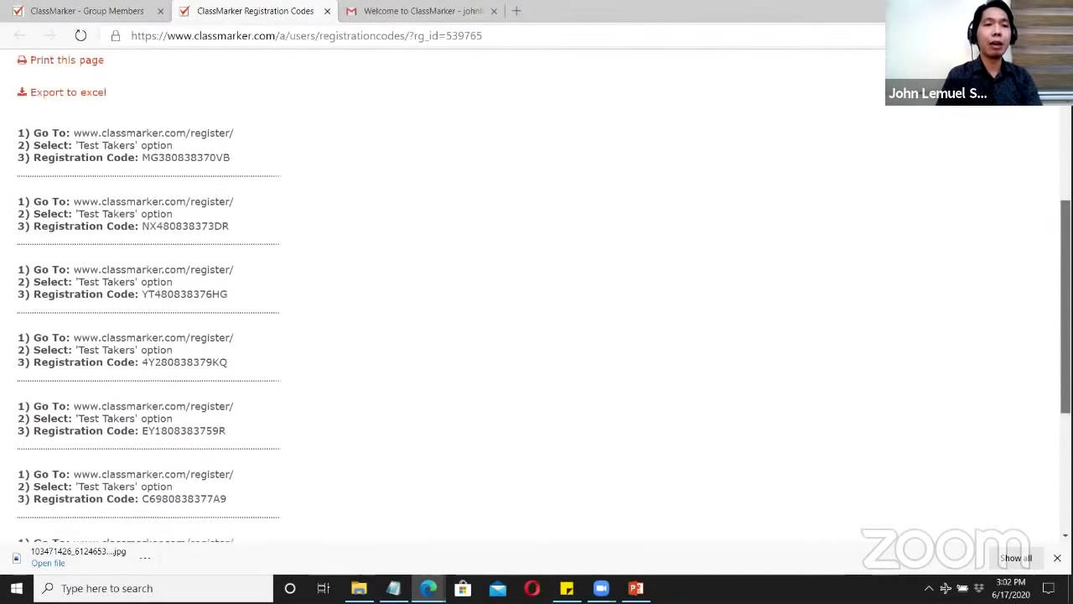
{"action": "scroll", "coordinate": [537, 298], "scroll_direction": "up", "scroll_amount": 2}
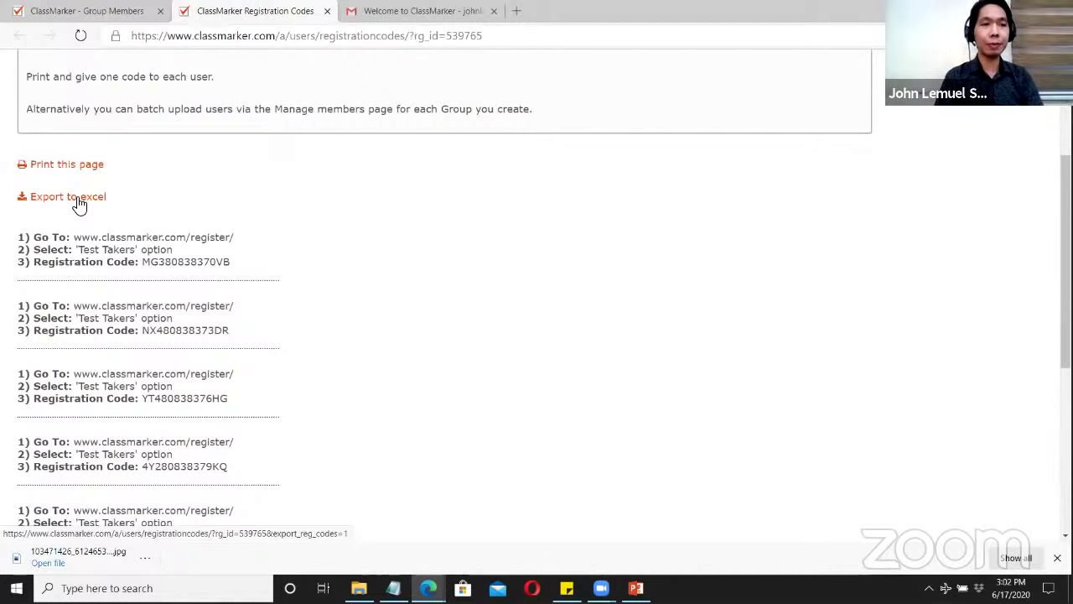
{"action": "left_click", "coordinate": [78, 204]}
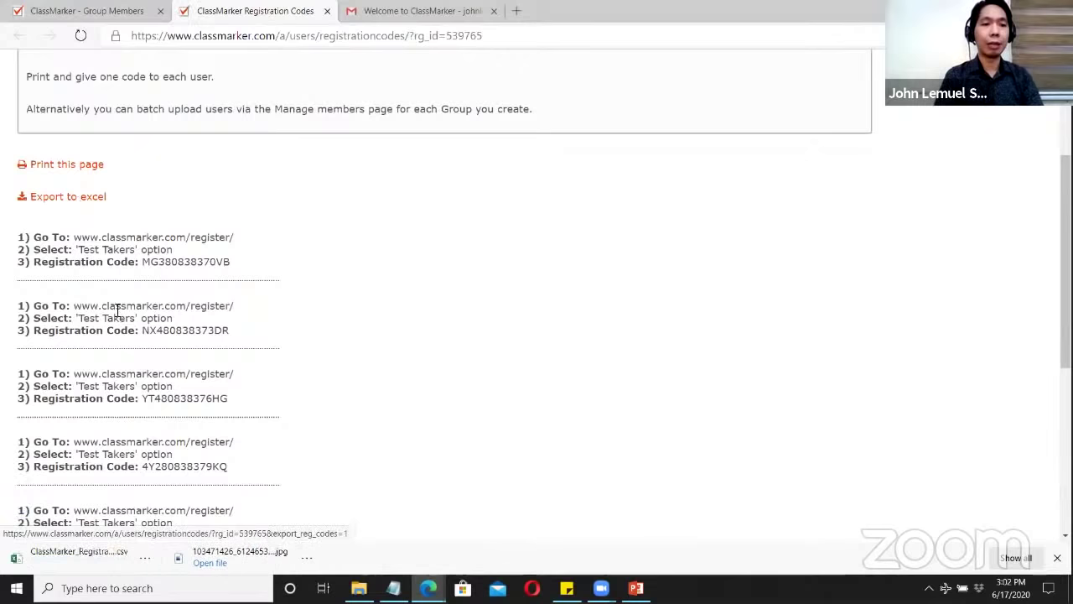
{"action": "left_click", "coordinate": [76, 560]}
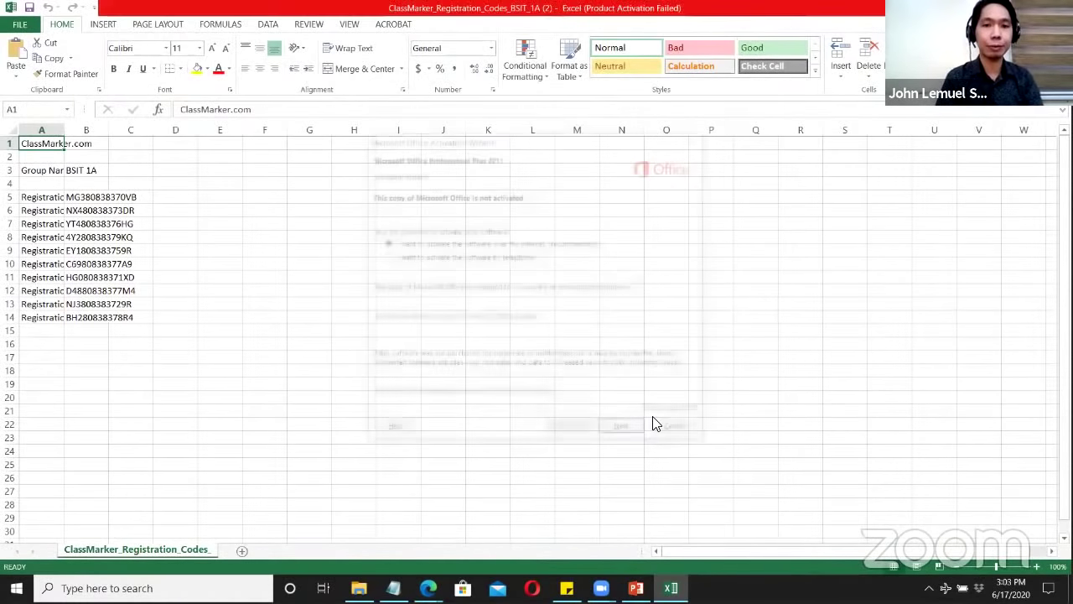
- Dismiss the Office activation prompt, widen column A, and select the first code in B5
{"action": "left_click", "coordinate": [672, 427]}
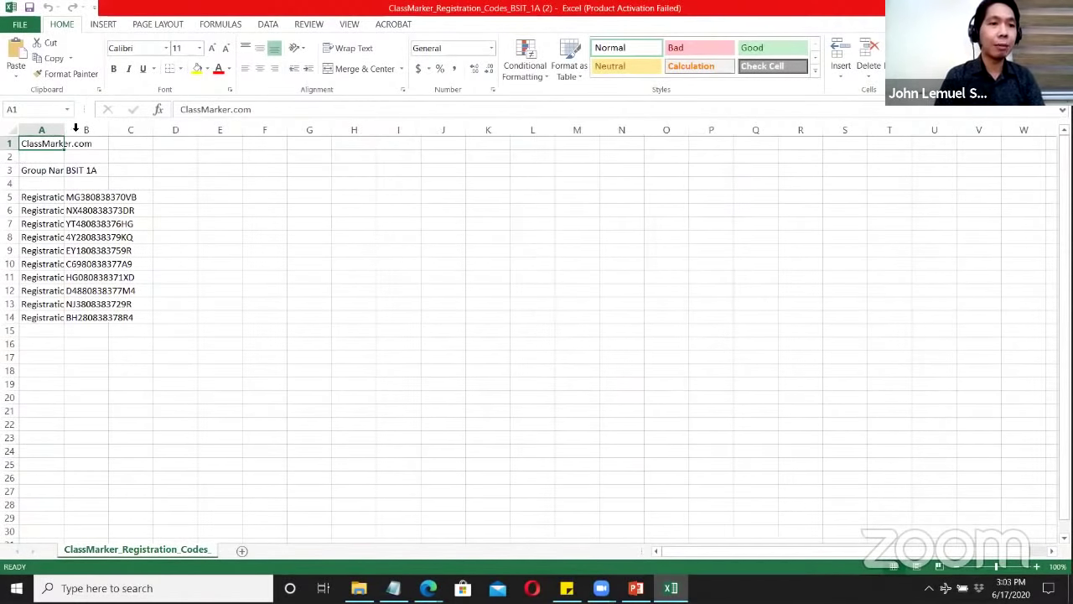
{"action": "left_click_drag", "start_coordinate": [65, 130], "coordinate": [107, 129]}
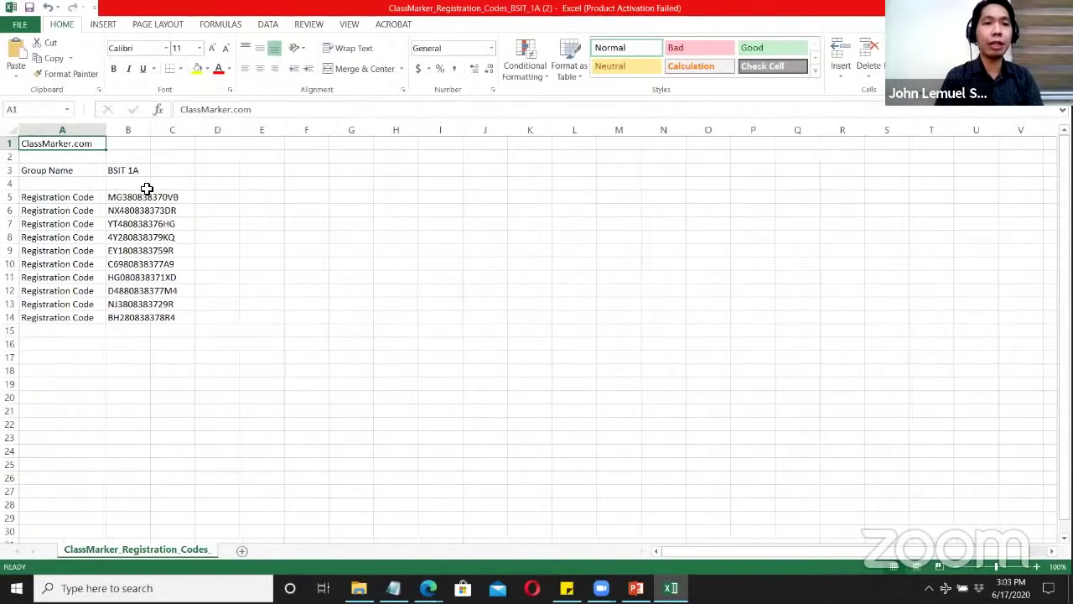
{"action": "left_click", "coordinate": [144, 196]}
{"action": "key", "text": "Down"}
{"action": "key", "text": "Down"}
{"action": "key", "text": "Down"}
{"action": "key", "text": "Down"}
{"action": "key", "text": "Down"}
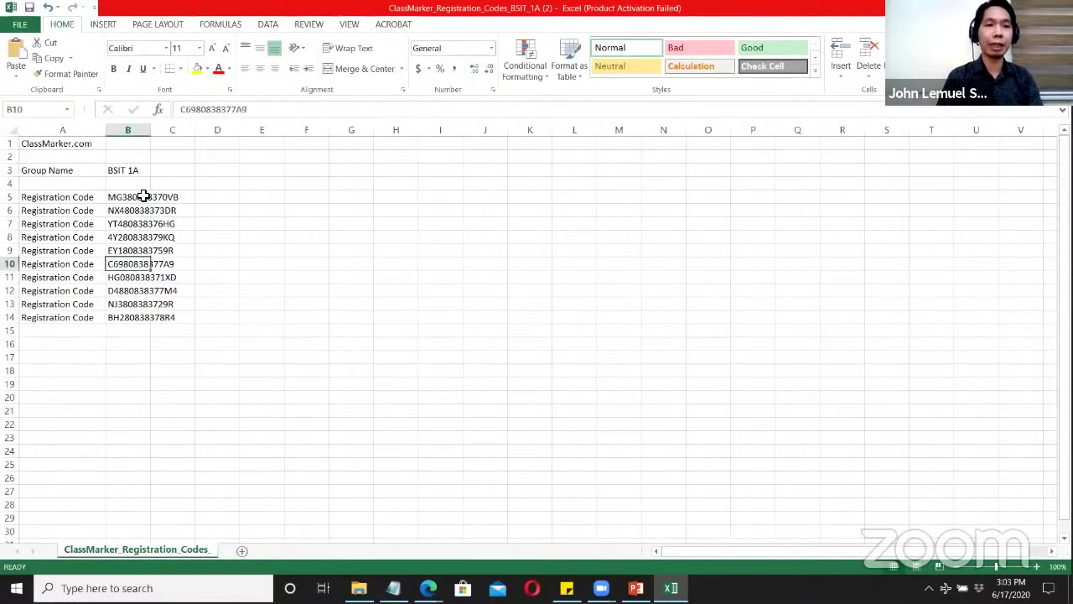
{"action": "key", "text": "Down"}
{"action": "key", "text": "Down"}
{"action": "key", "text": "Down"}
{"action": "key", "text": "Up"}
{"action": "key", "text": "Up"}
{"action": "left_click", "coordinate": [144, 196]}
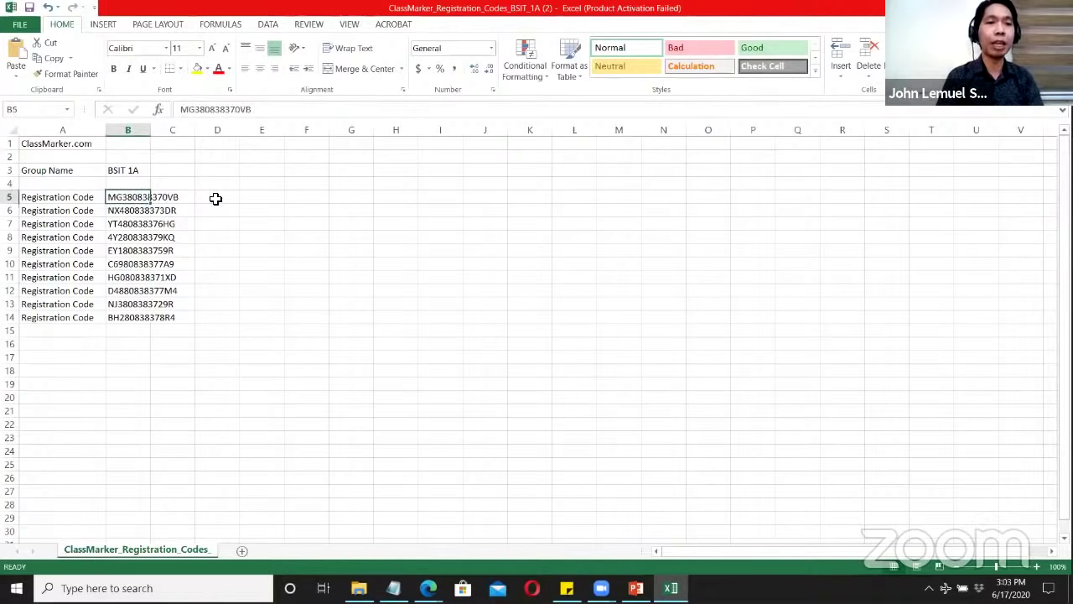
- Select the full text of B5's first registration code in the formula bar
{"action": "left_click", "coordinate": [215, 198]}
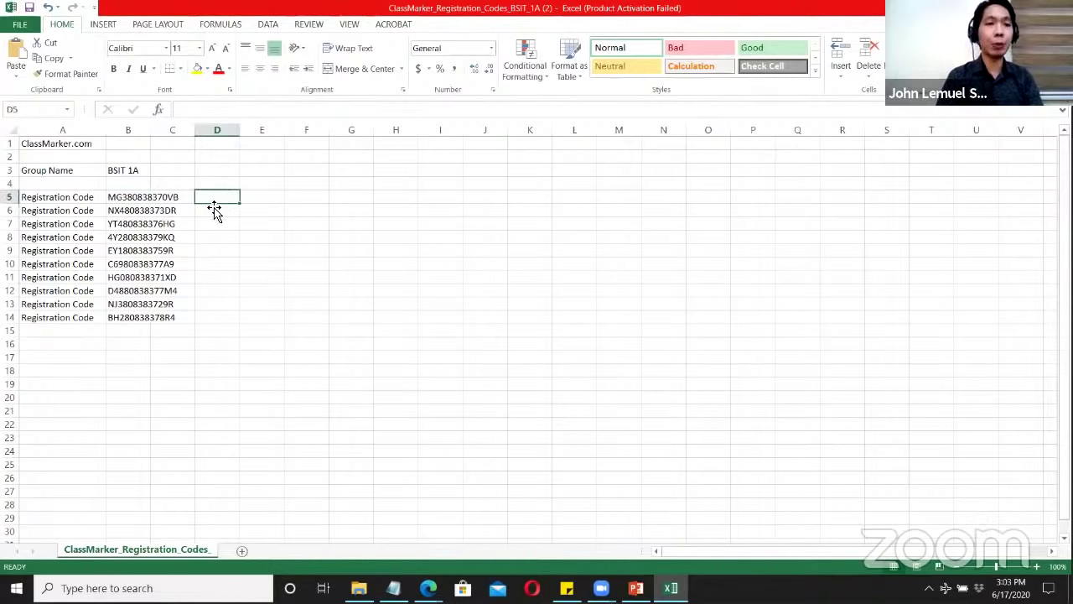
{"action": "left_click", "coordinate": [214, 213]}
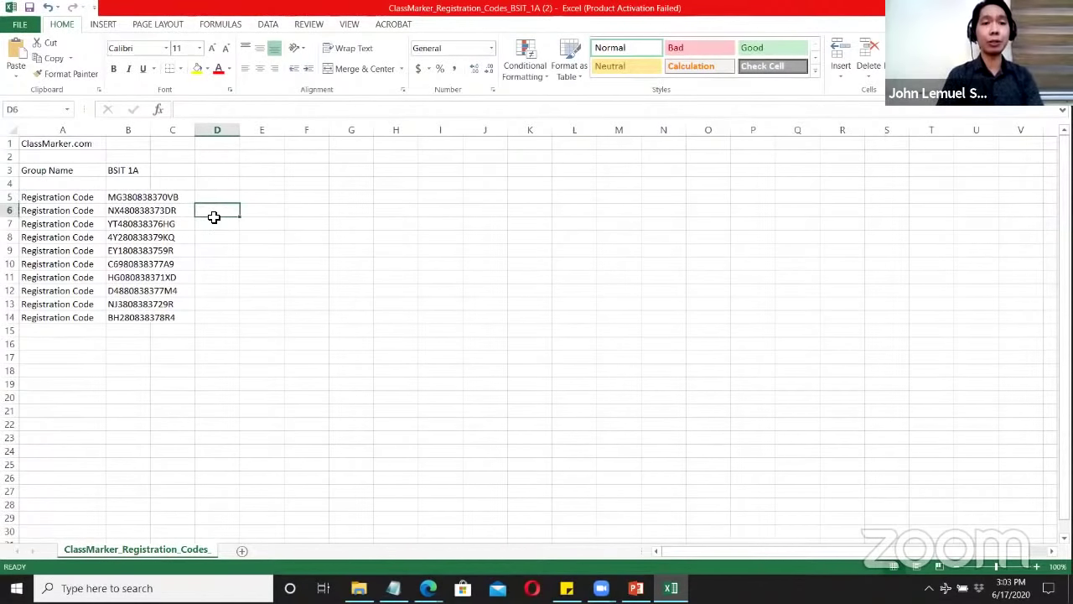
{"action": "left_click", "coordinate": [215, 198]}
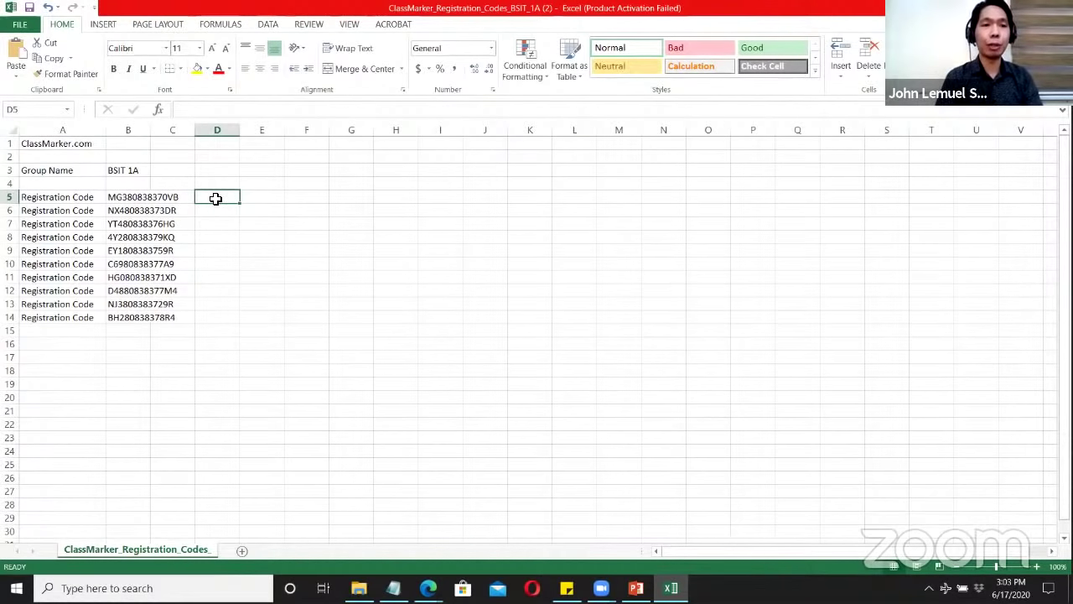
{"action": "key", "text": "Left"}
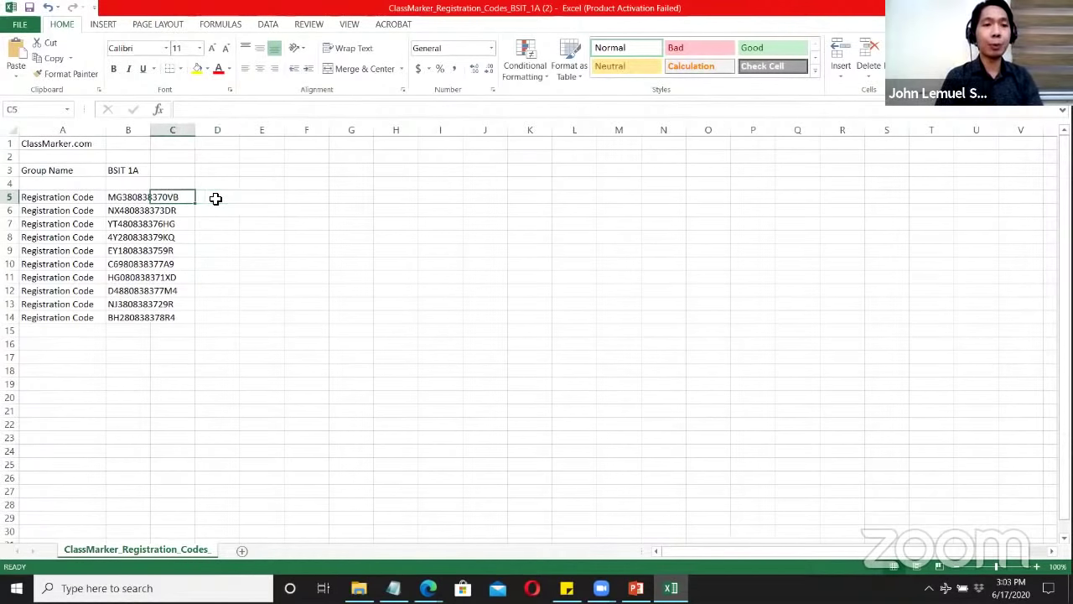
{"action": "key", "text": "Left"}
{"action": "key", "text": "Right"}
{"action": "key", "text": "Right"}
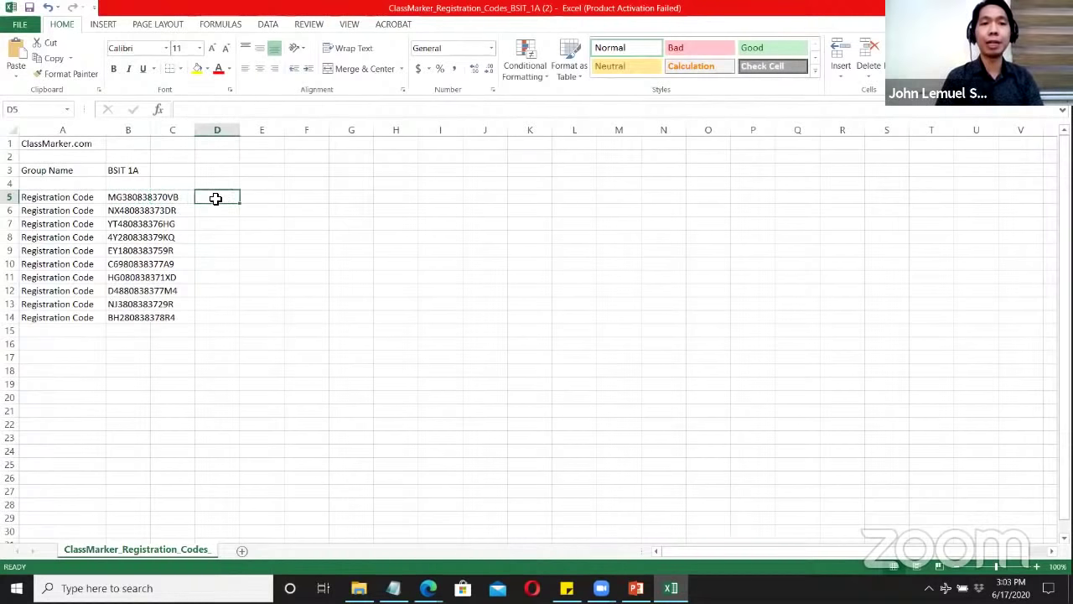
{"action": "key", "text": "Left"}
{"action": "key", "text": "Left"}
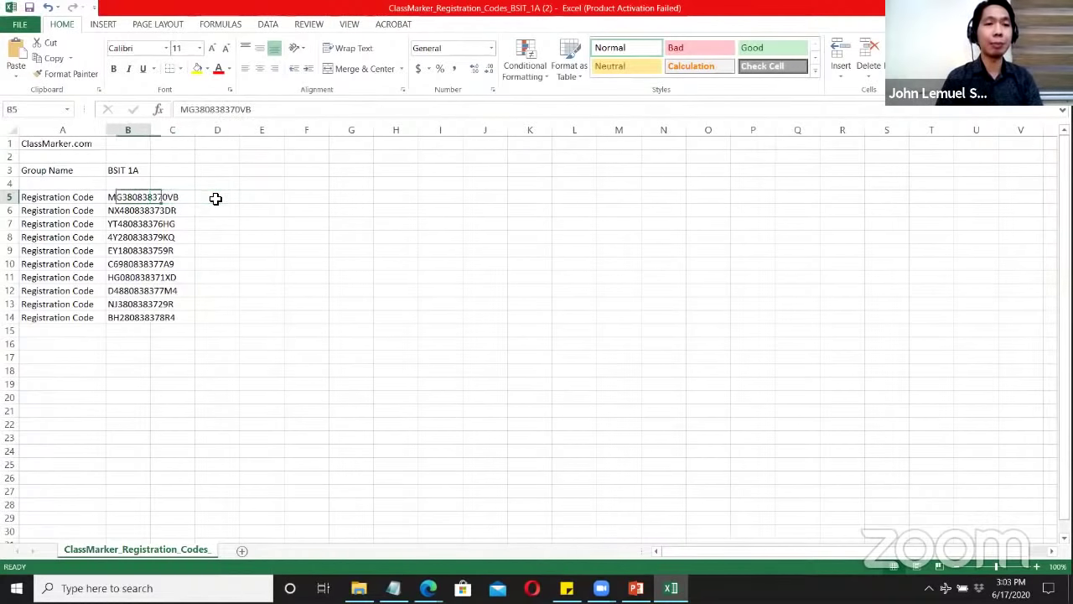
{"action": "key", "text": "Right"}
{"action": "key", "text": "Left"}
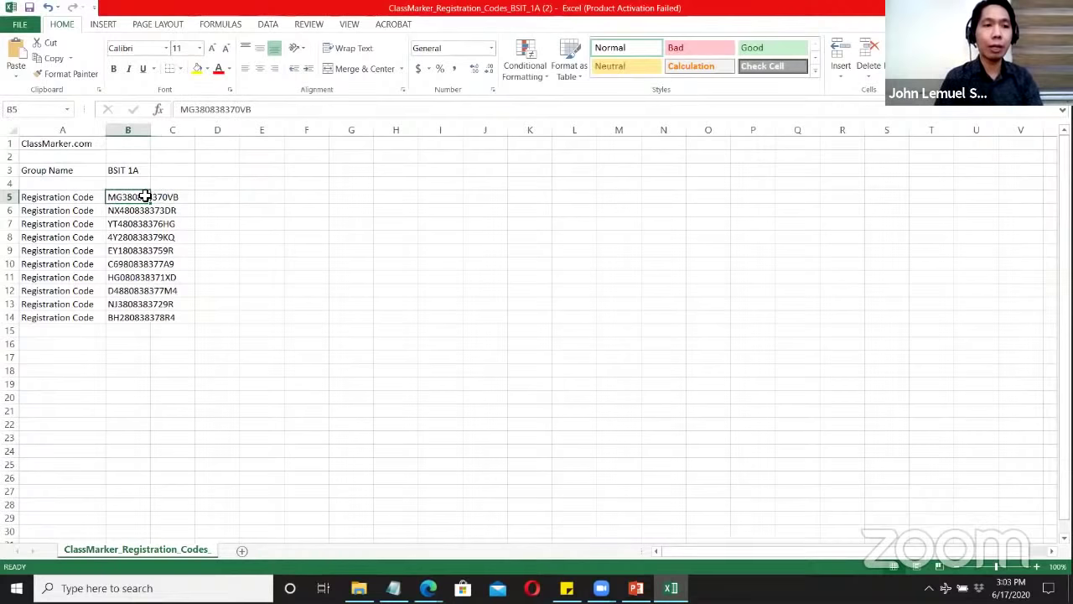
{"action": "left_click", "coordinate": [257, 110]}
{"action": "left_click_drag", "start_coordinate": [257, 109], "coordinate": [161, 109]}
{"action": "key", "text": "ctrl+c"}
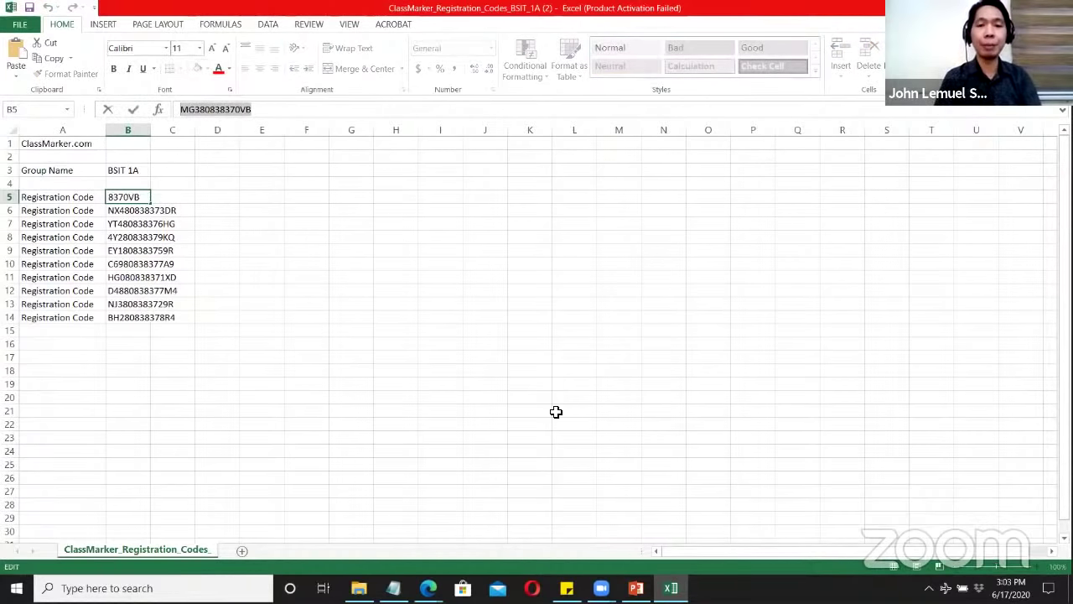
- Switch to the ClassMarker registration page and paste the copied code into Registration Code
{"action": "left_click", "coordinate": [427, 587]}
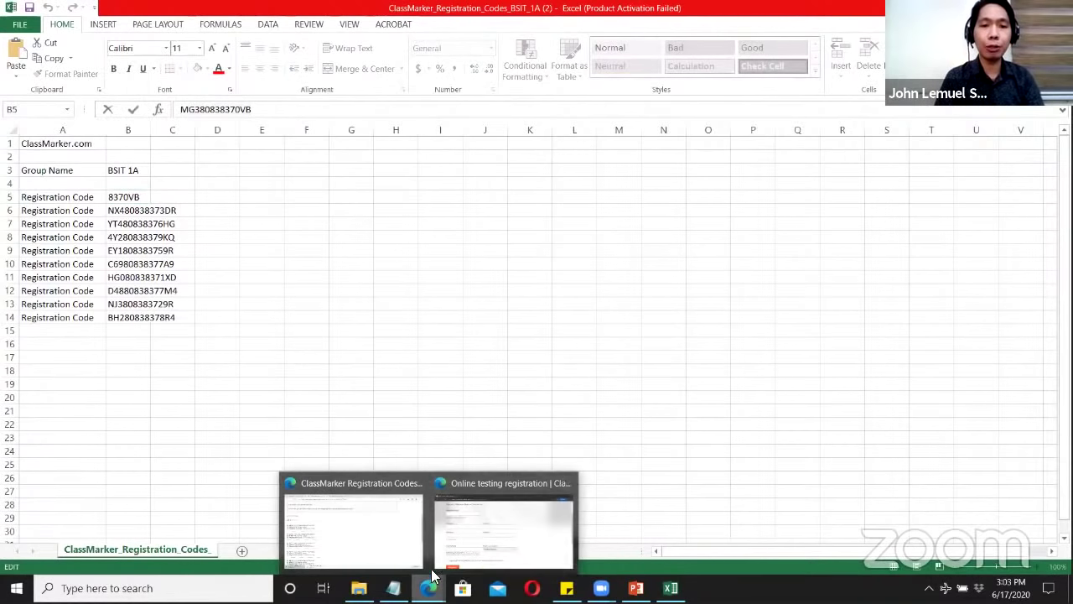
{"action": "left_click", "coordinate": [465, 541]}
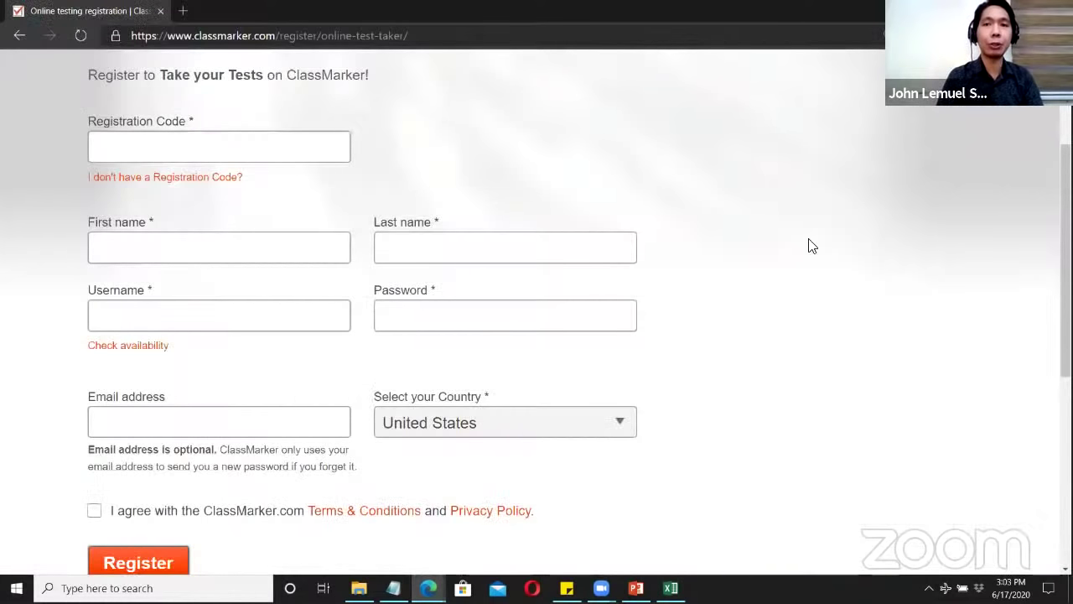
{"action": "scroll", "coordinate": [230, 156], "scroll_direction": "up", "scroll_amount": 1}
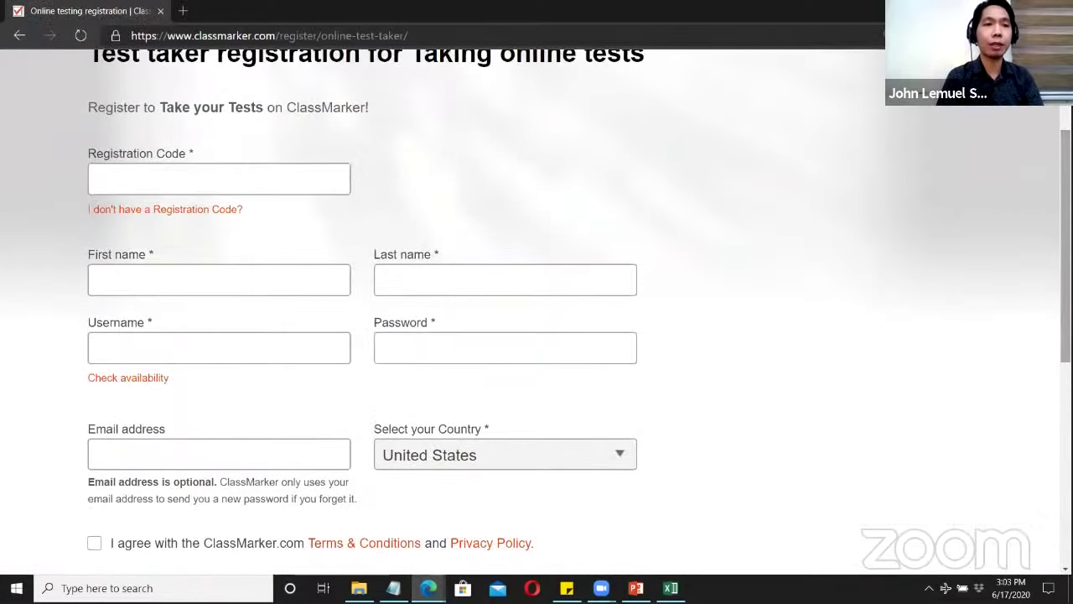
{"action": "left_click", "coordinate": [228, 172]}
{"action": "key", "text": "ctrl+v"}
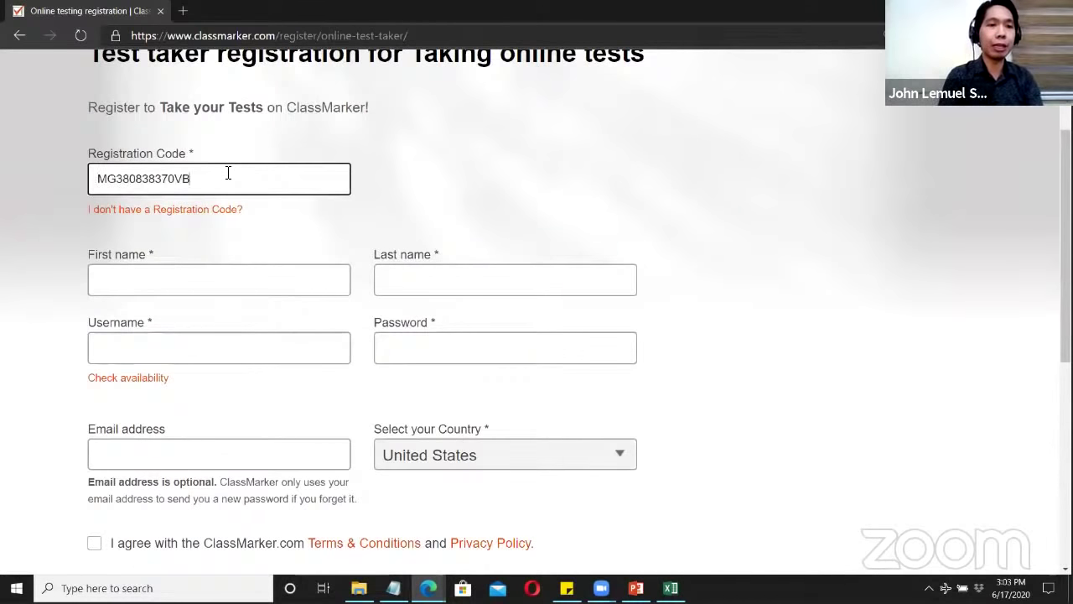
- Enter the test taker's first name, last name, username and a password, then reveal it
{"action": "left_click", "coordinate": [196, 280]}
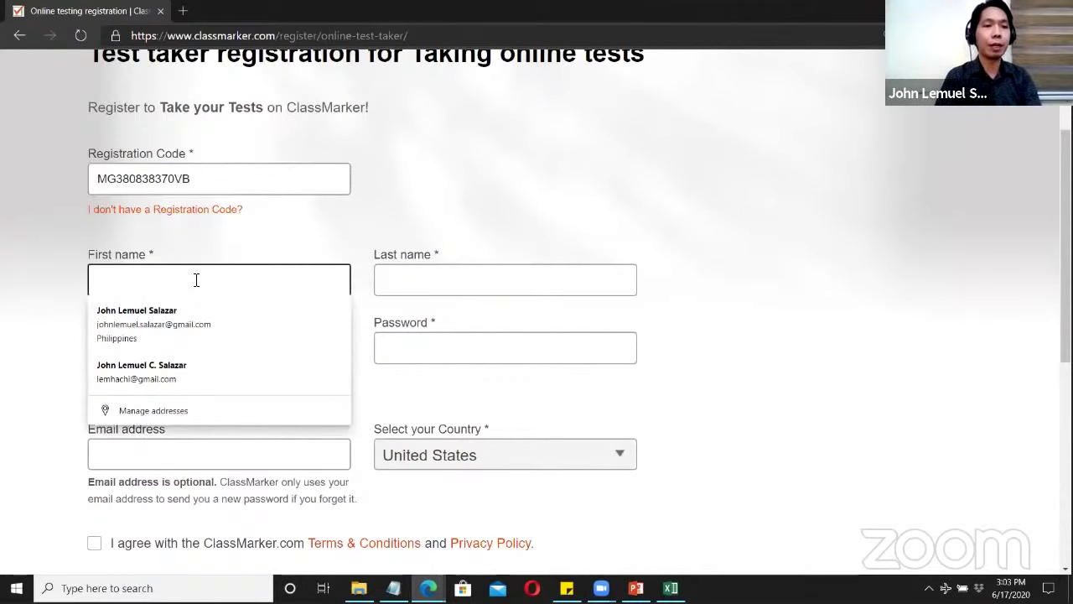
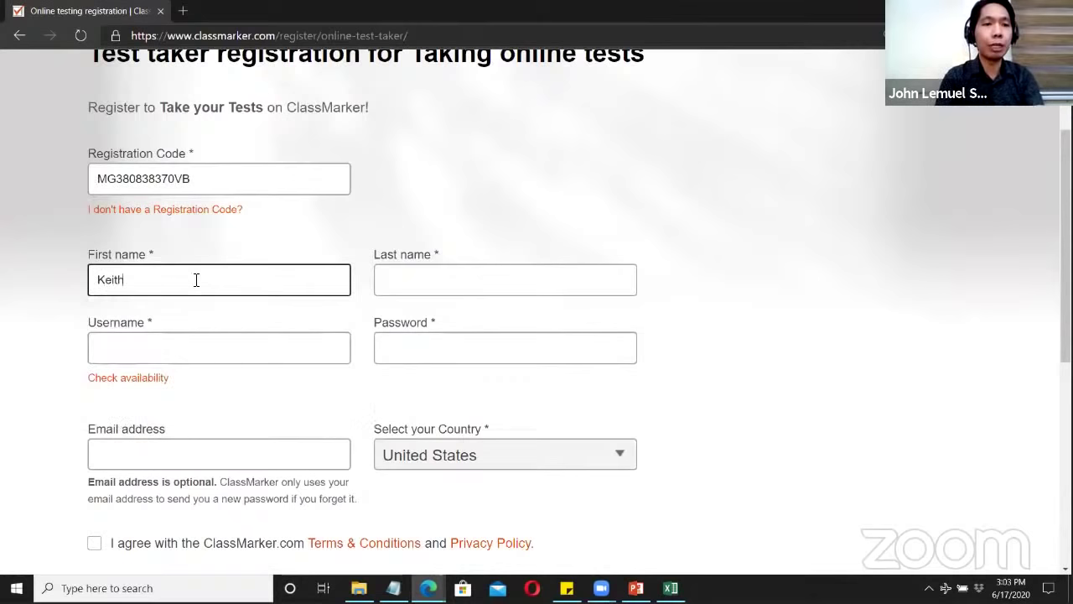
{"action": "left_click", "coordinate": [412, 287]}
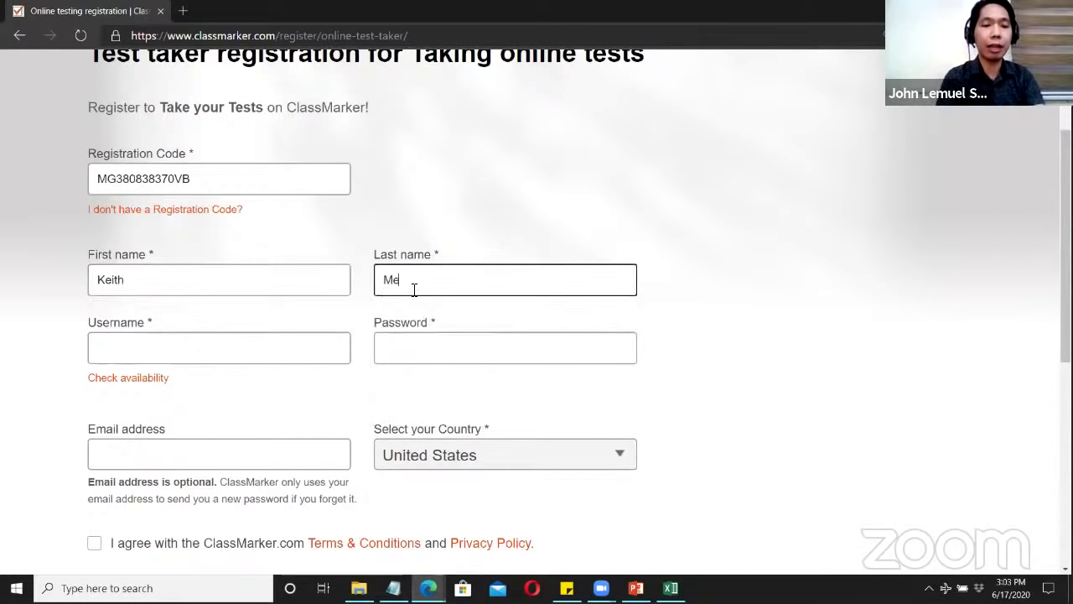
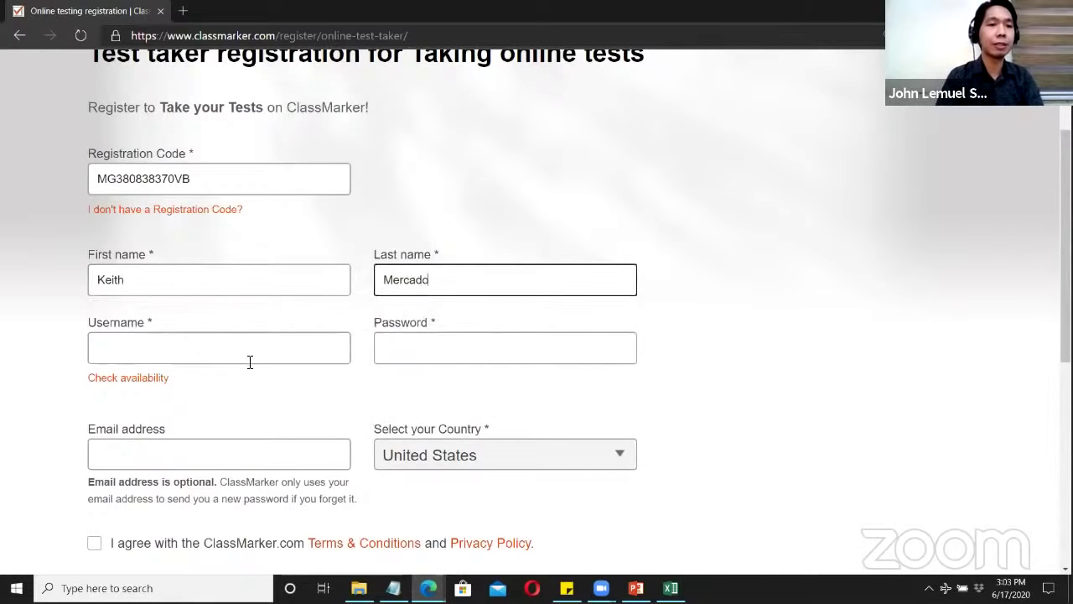
{"action": "left_click", "coordinate": [248, 362]}
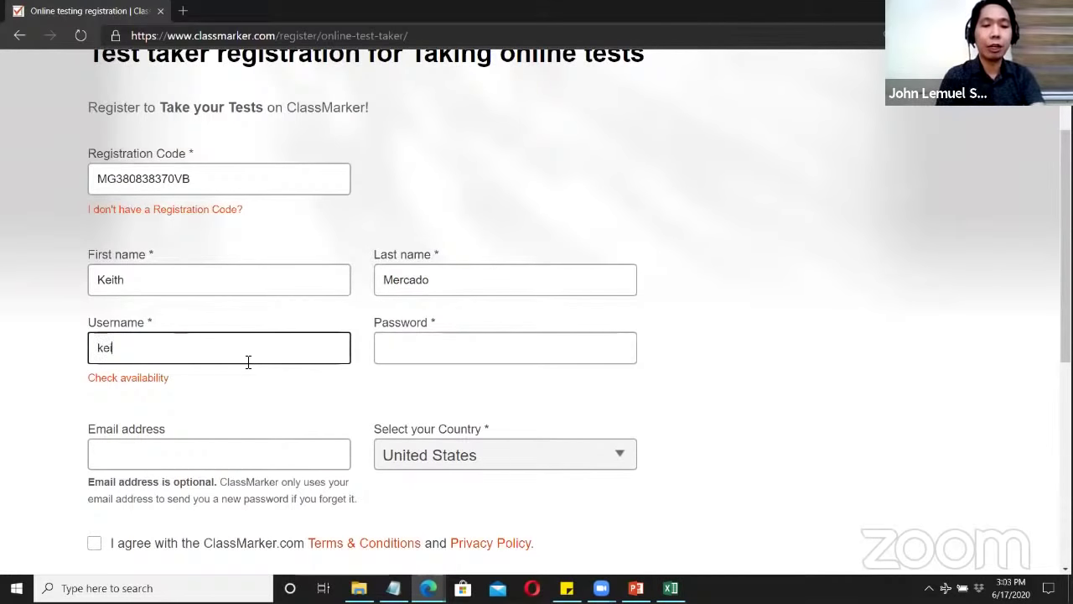
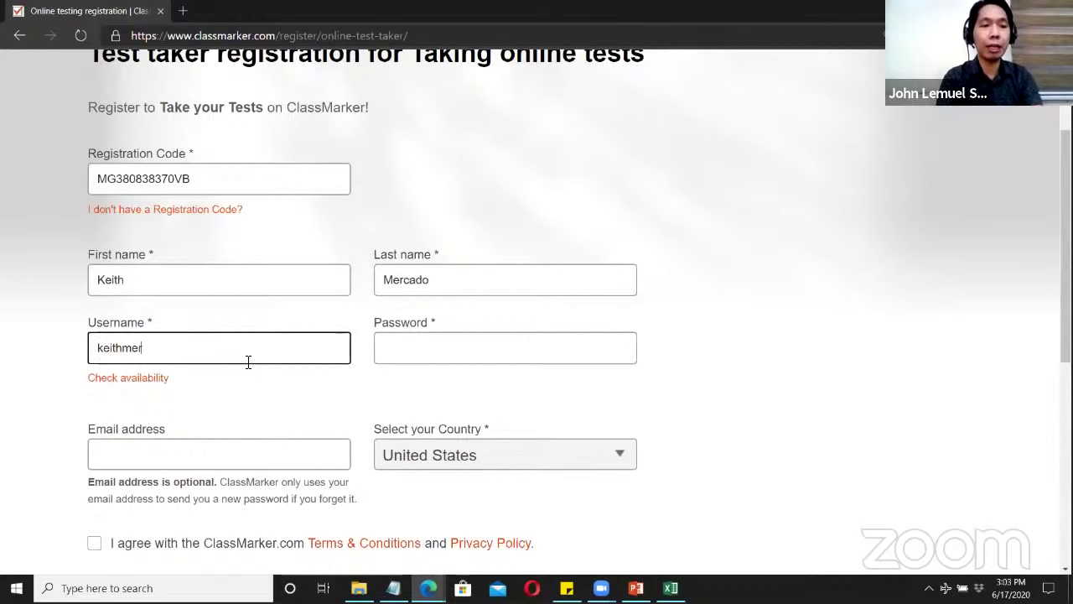
{"action": "left_click", "coordinate": [486, 353]}
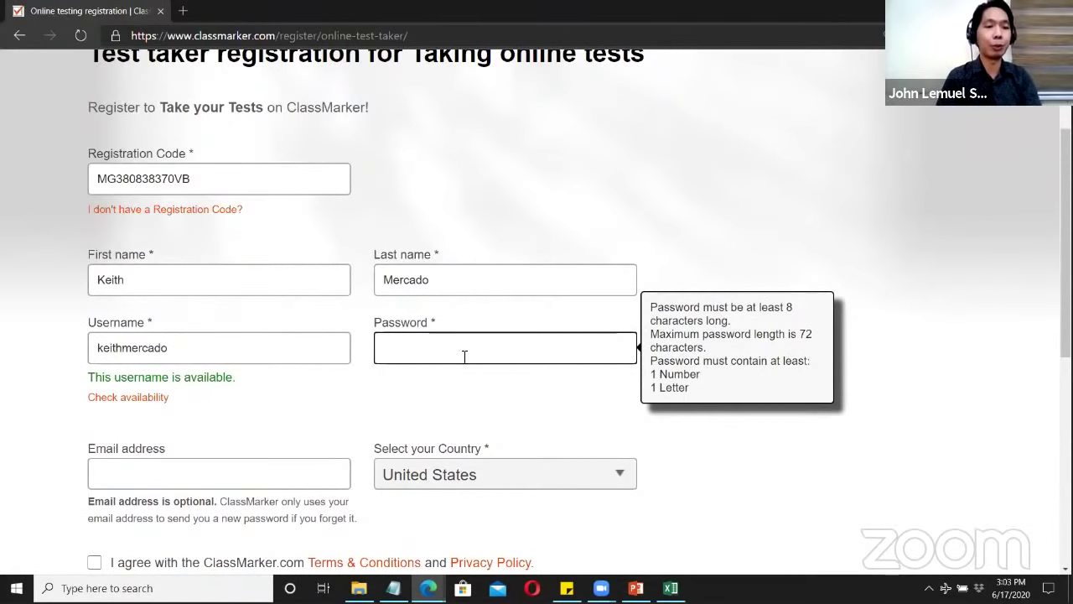
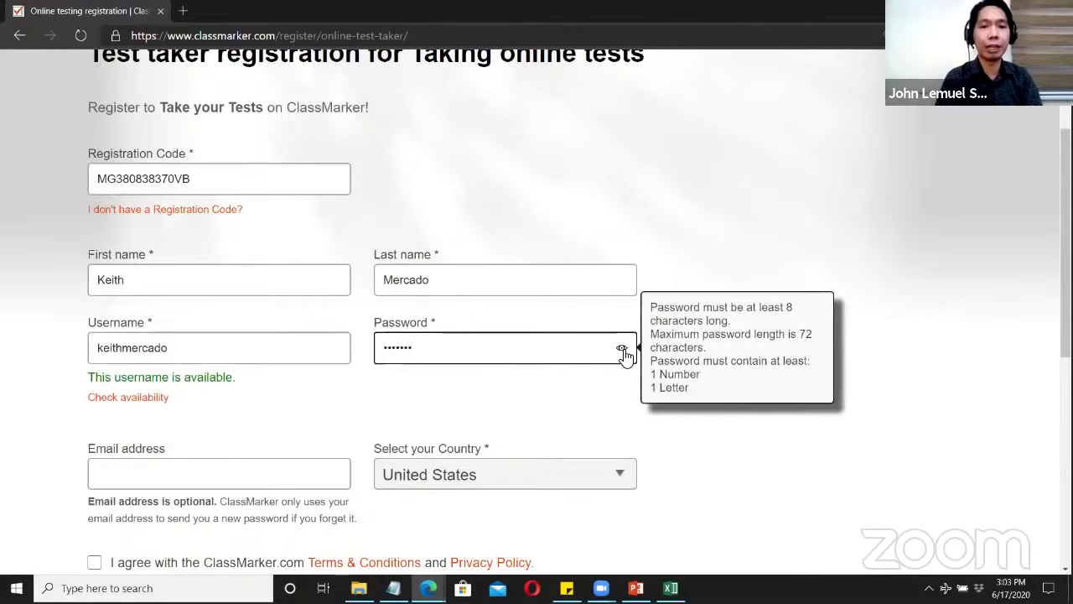
{"action": "left_click", "coordinate": [621, 348]}
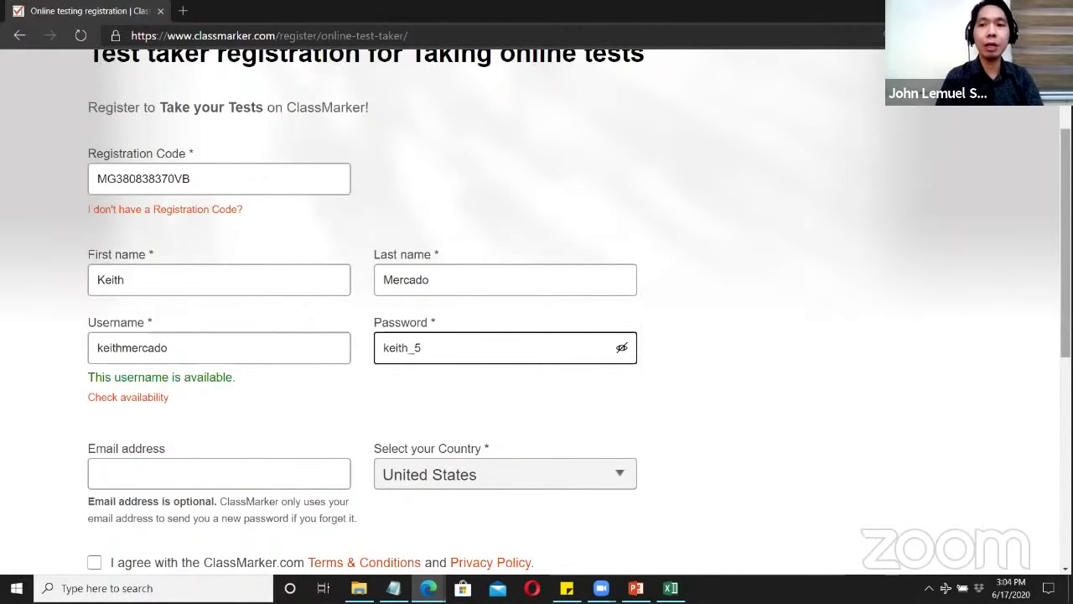
- Leave email blank, choose Philippines as country, accept the Terms, and submit the form
{"action": "scroll", "coordinate": [254, 395], "scroll_direction": "down", "scroll_amount": 2}
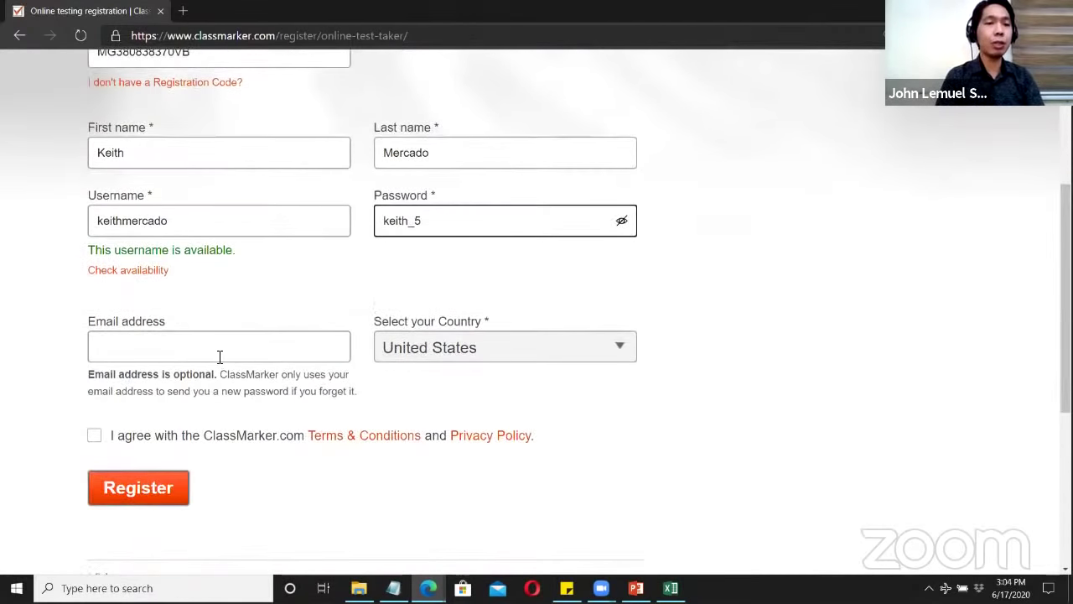
{"action": "left_click", "coordinate": [218, 357]}
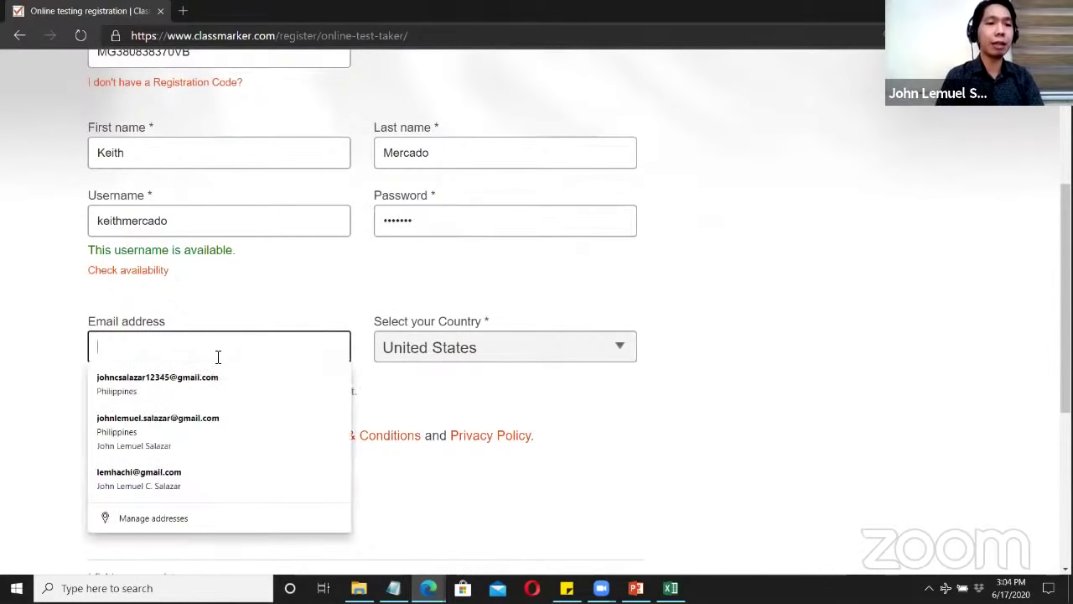
{"action": "left_click", "coordinate": [247, 307]}
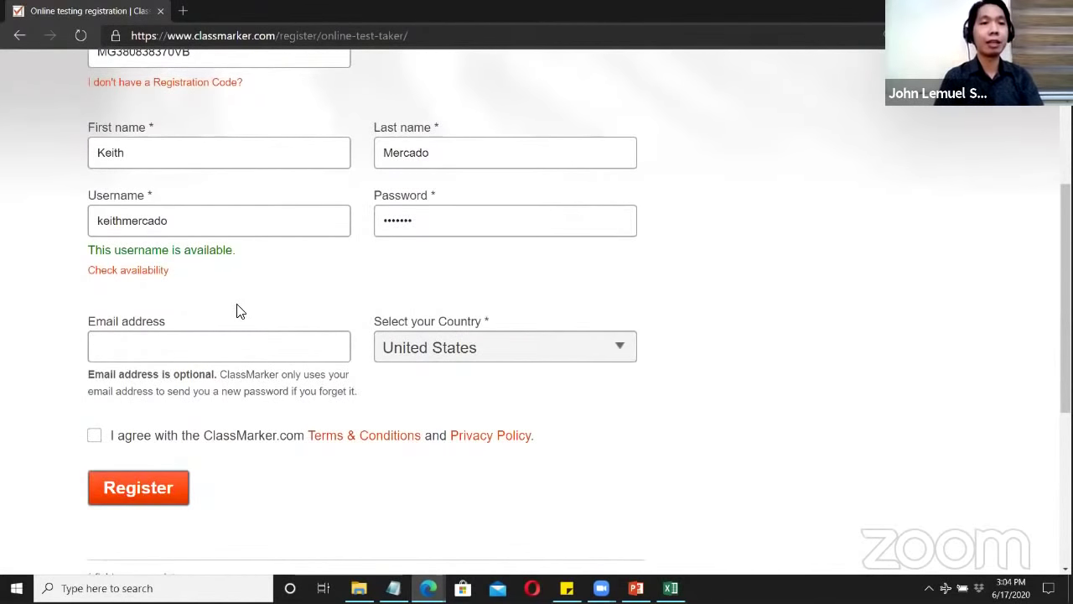
{"action": "left_click", "coordinate": [210, 355]}
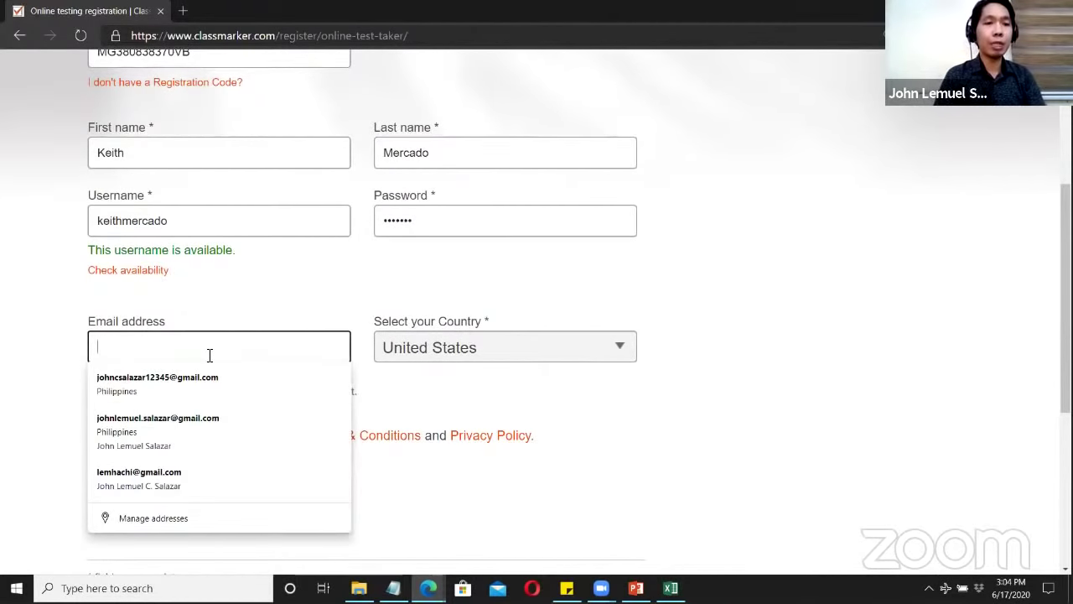
{"action": "left_click", "coordinate": [240, 312]}
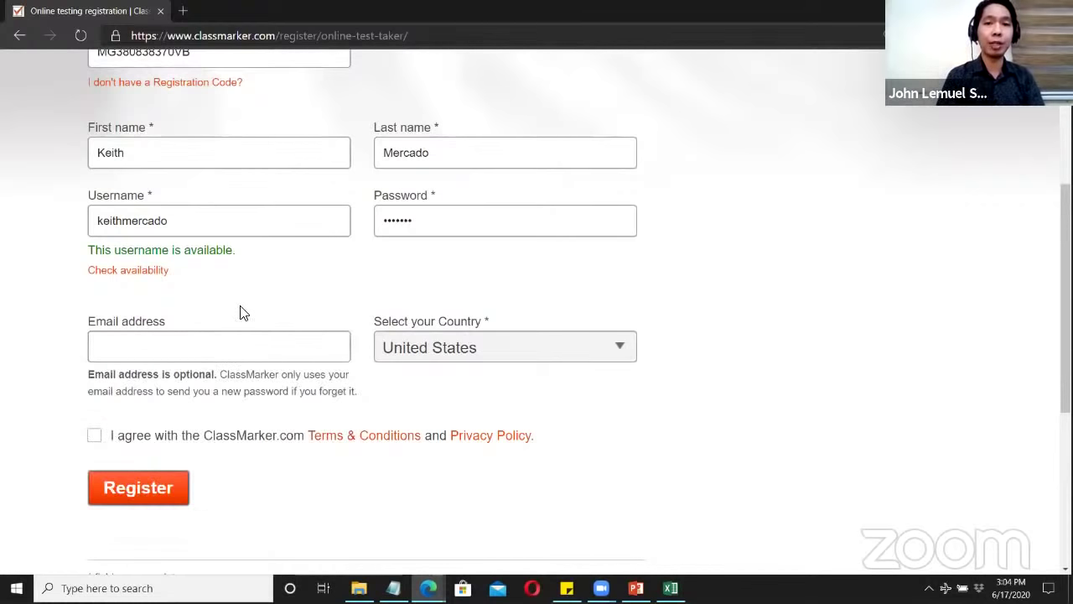
{"action": "left_click", "coordinate": [388, 353]}
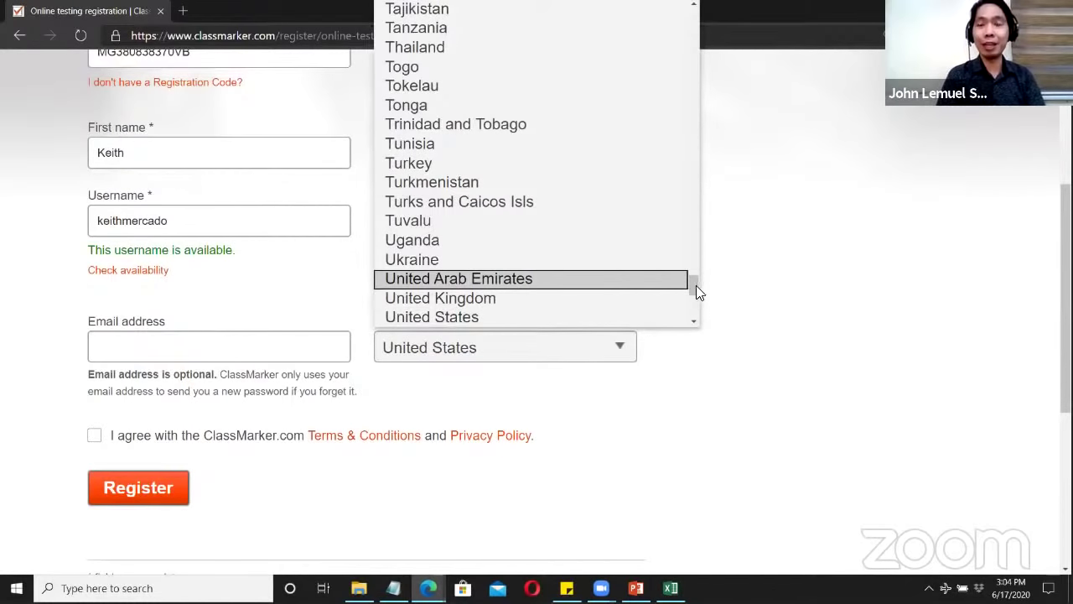
{"action": "scroll", "coordinate": [693, 290], "scroll_direction": "up", "scroll_amount": 10}
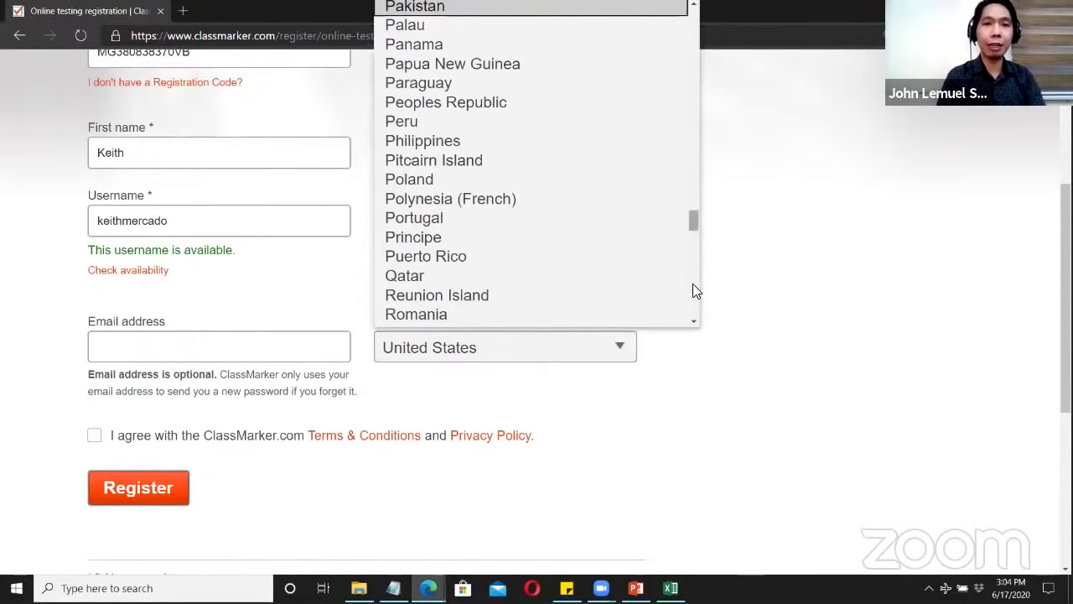
{"action": "left_click", "coordinate": [489, 141]}
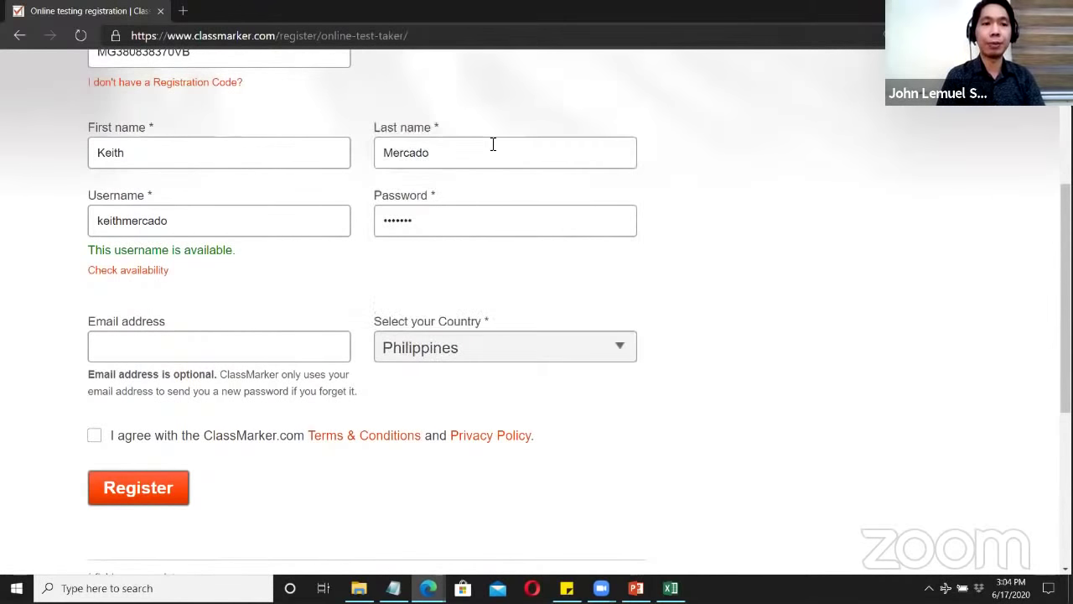
{"action": "left_click", "coordinate": [94, 439]}
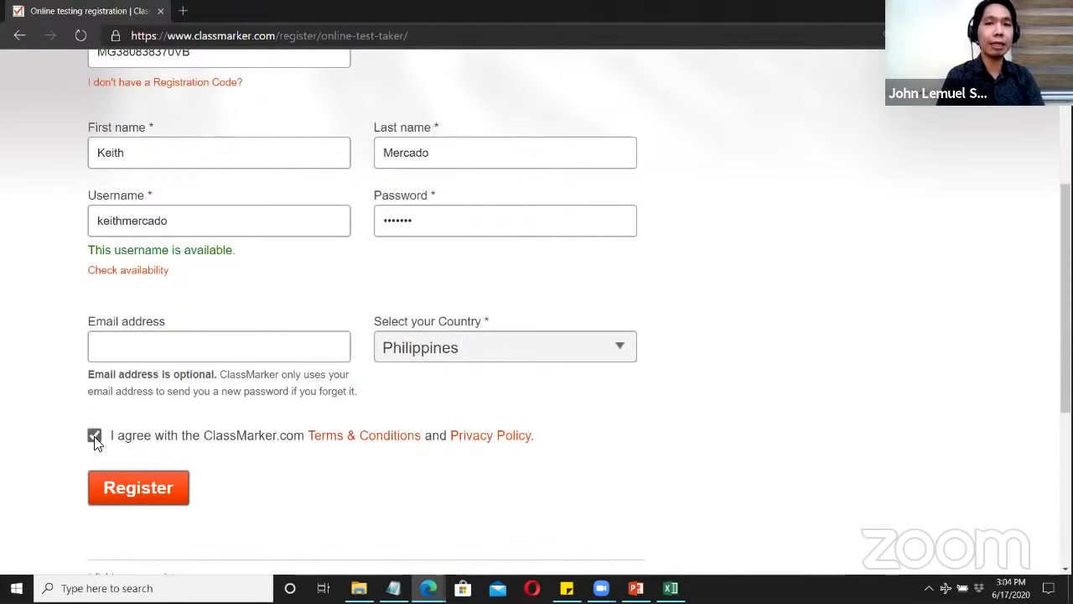
{"action": "left_click", "coordinate": [128, 497]}
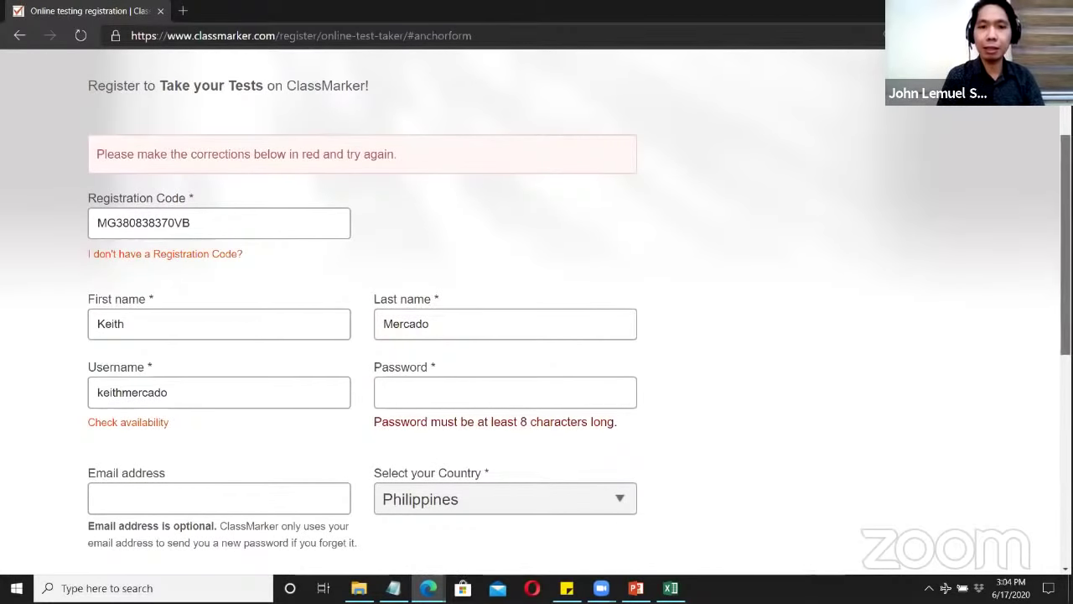
- Retype a longer account password and reveal it to confirm the entry
{"action": "scroll", "coordinate": [319, 232], "scroll_direction": "down", "scroll_amount": 1}
{"action": "scroll", "coordinate": [417, 349], "scroll_direction": "down", "scroll_amount": 3}
{"action": "scroll", "coordinate": [417, 349], "scroll_direction": "up", "scroll_amount": 3}
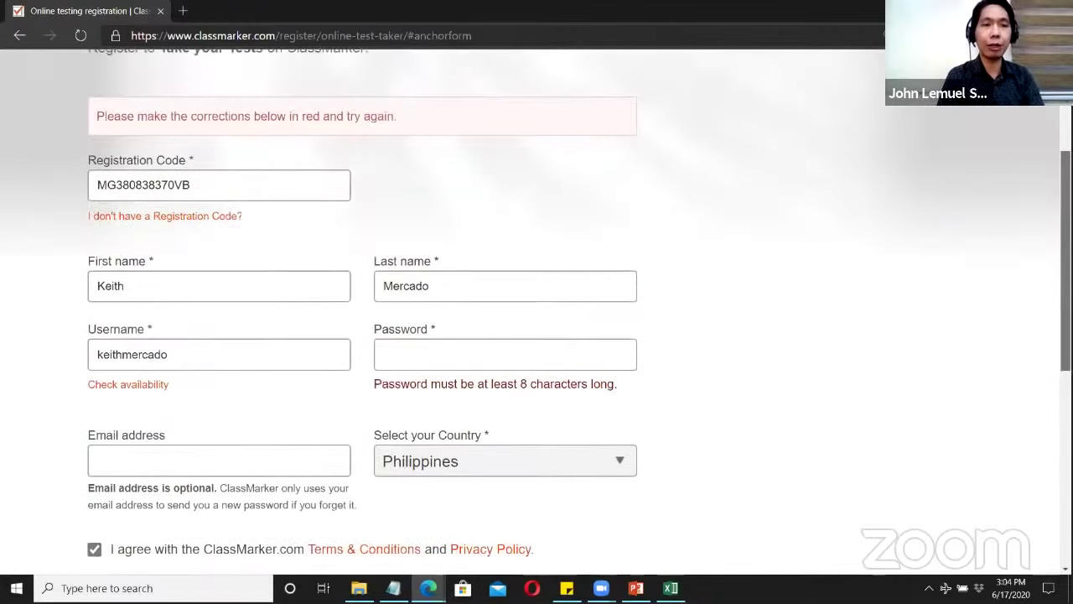
{"action": "left_click", "coordinate": [451, 364]}
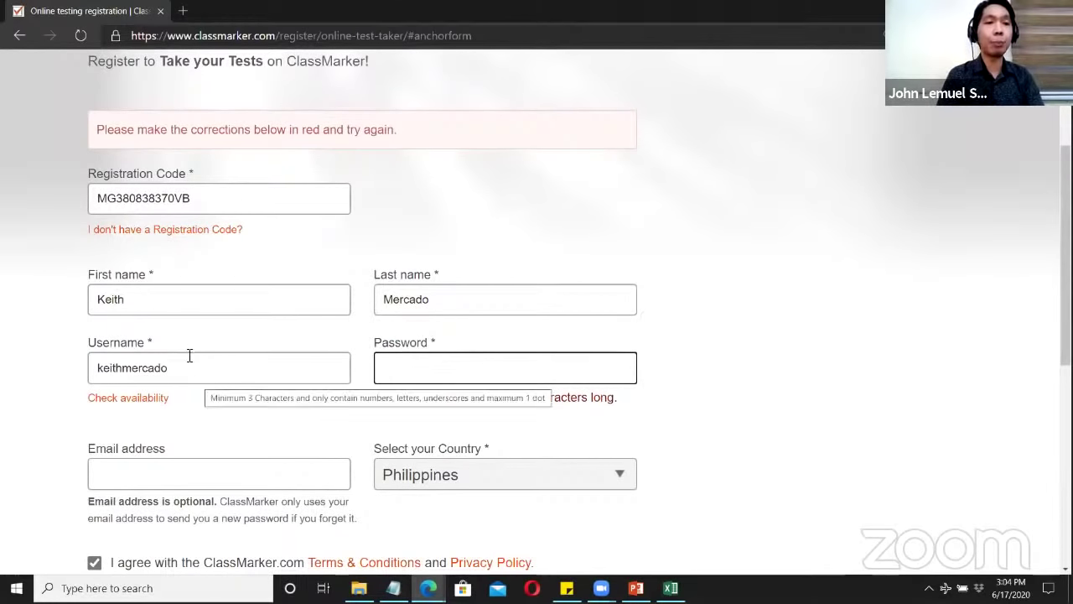
{"action": "left_click", "coordinate": [471, 374]}
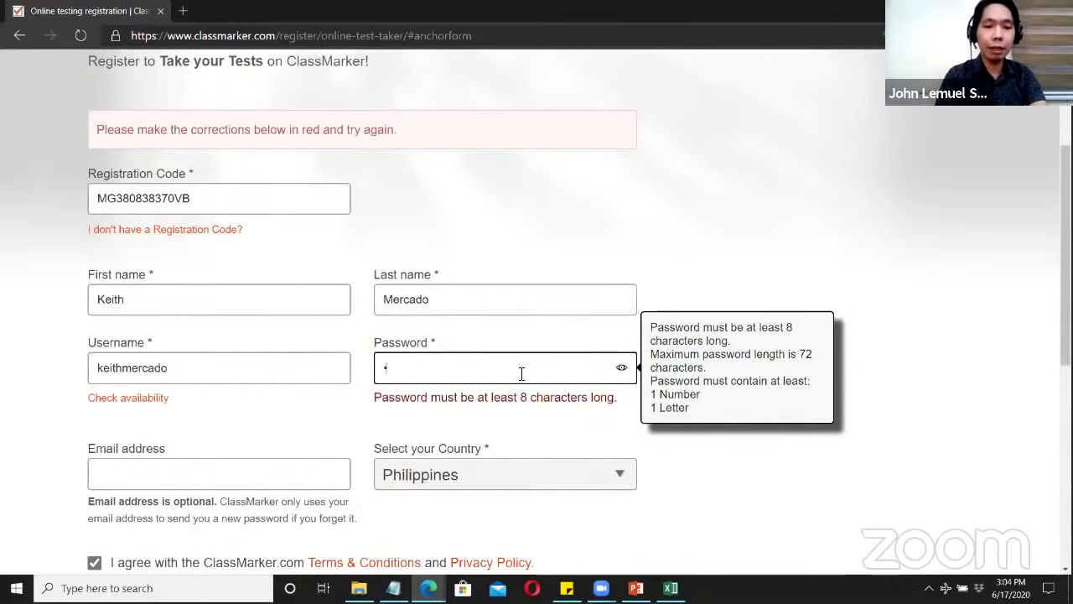
{"action": "type", "text": "a"}
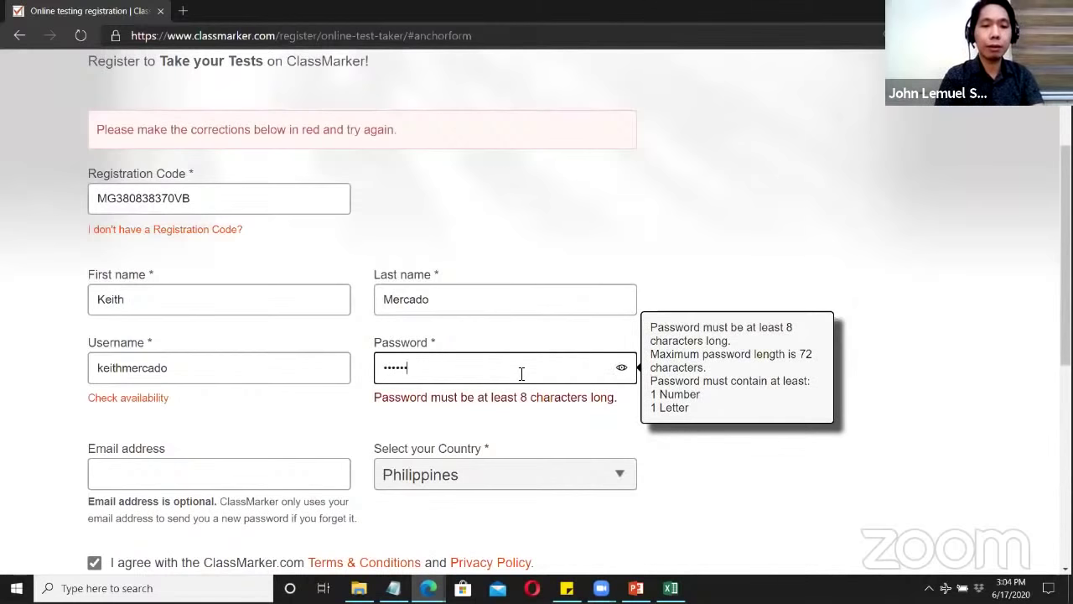
{"action": "left_click", "coordinate": [622, 368]}
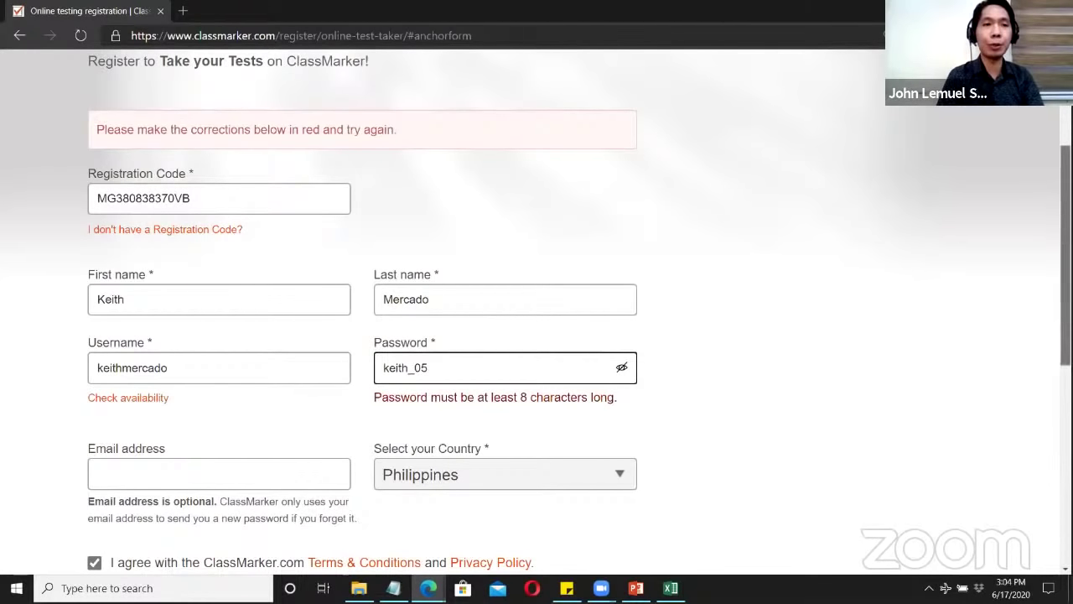
- Submit the test-taker registration again with the longer password
{"action": "scroll", "coordinate": [1066, 251], "scroll_direction": "down", "scroll_amount": 1}
{"action": "scroll", "coordinate": [537, 310], "scroll_direction": "down", "scroll_amount": 3}
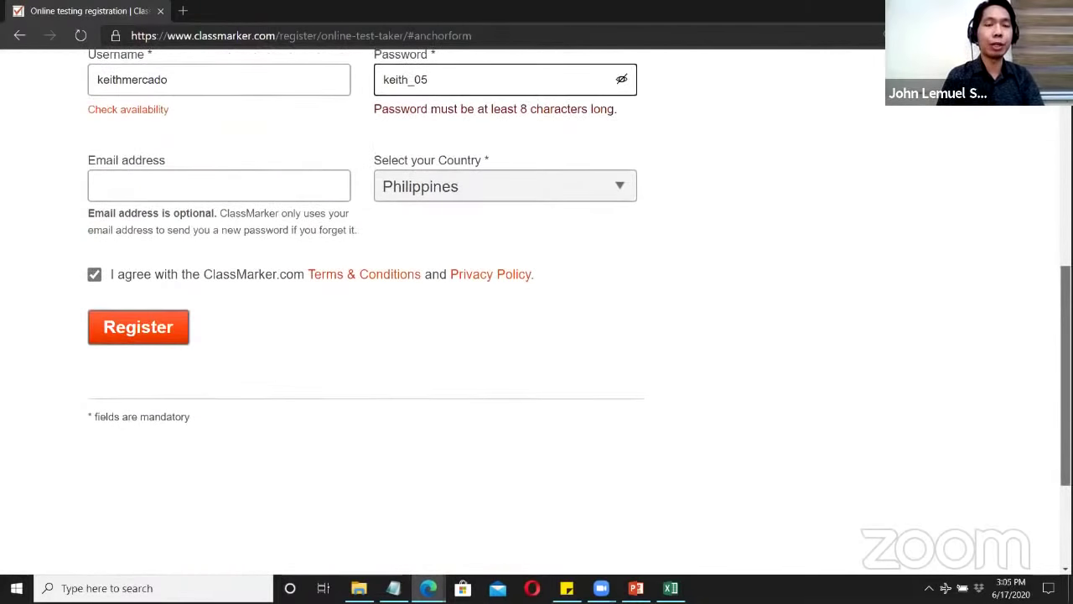
{"action": "scroll", "coordinate": [327, 286], "scroll_direction": "up", "scroll_amount": 1}
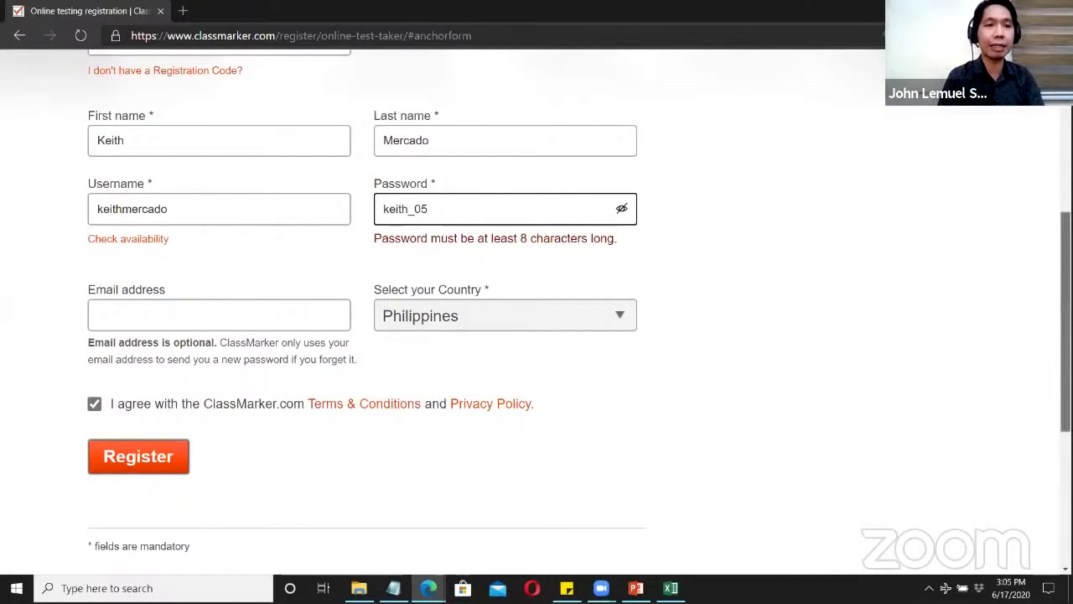
{"action": "scroll", "coordinate": [822, 308], "scroll_direction": "up", "scroll_amount": 1}
{"action": "scroll", "coordinate": [821, 308], "scroll_direction": "down", "scroll_amount": 1}
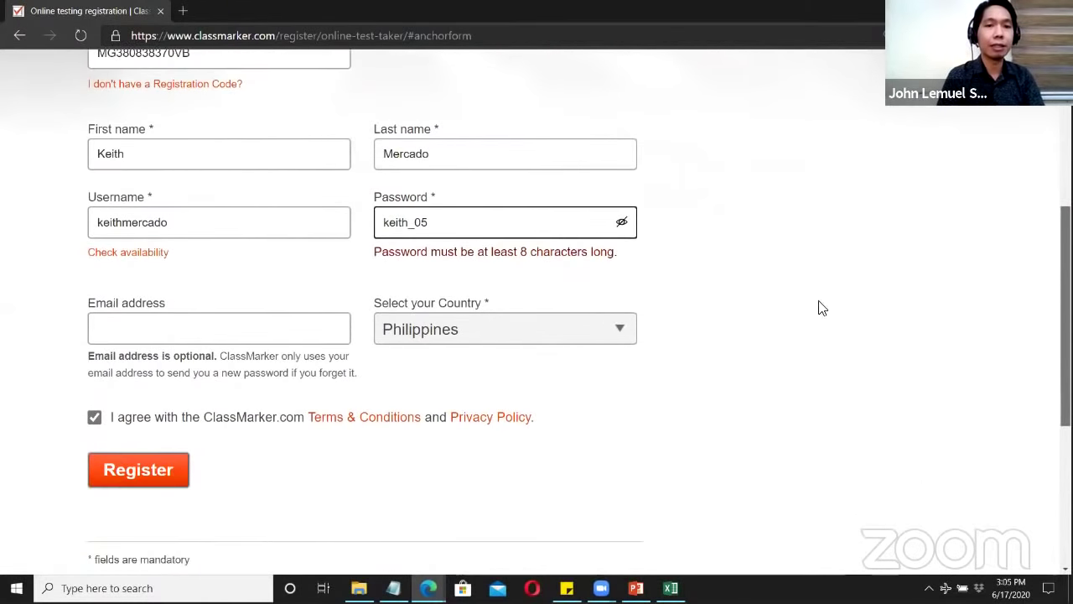
{"action": "left_click", "coordinate": [144, 471]}
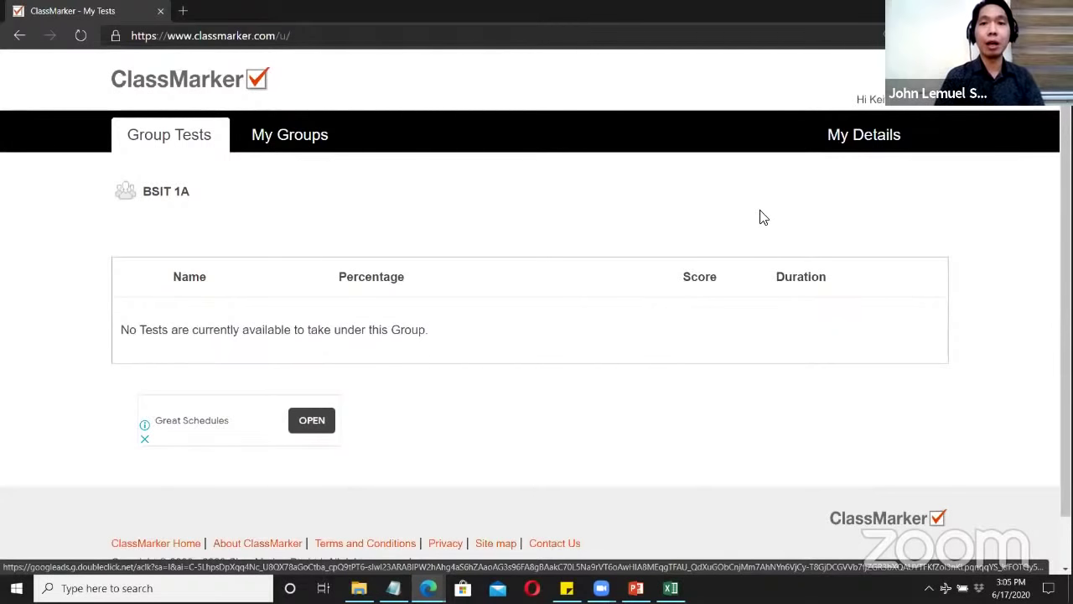
- View the new test taker's account details under My Details
{"action": "left_click", "coordinate": [853, 153]}
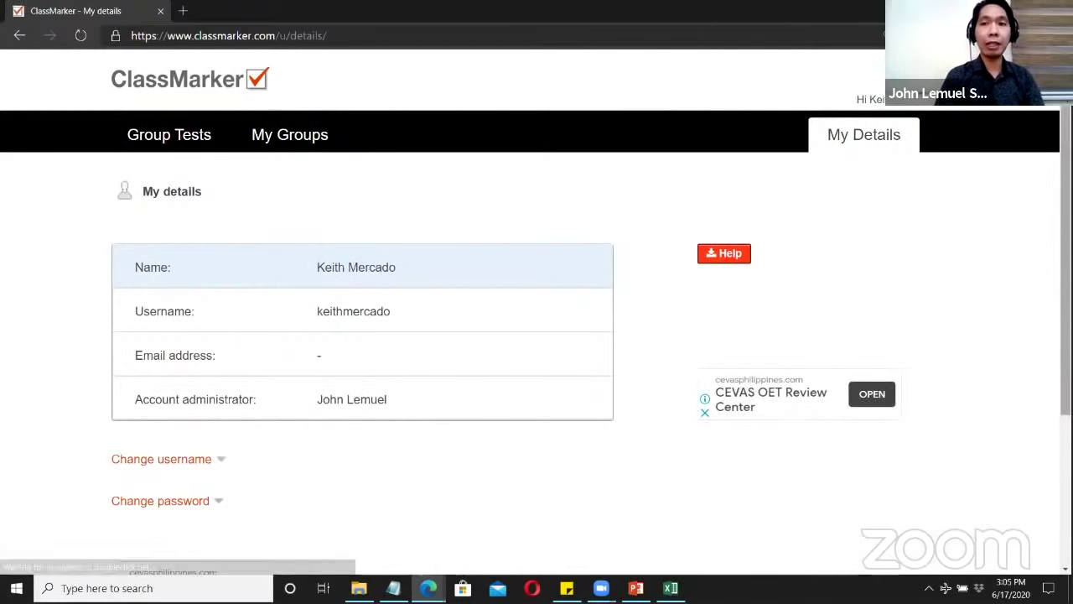
{"action": "scroll", "coordinate": [188, 288], "scroll_direction": "down", "scroll_amount": 1}
{"action": "scroll", "coordinate": [536, 319], "scroll_direction": "down", "scroll_amount": 1}
{"action": "scroll", "coordinate": [537, 318], "scroll_direction": "up", "scroll_amount": 2}
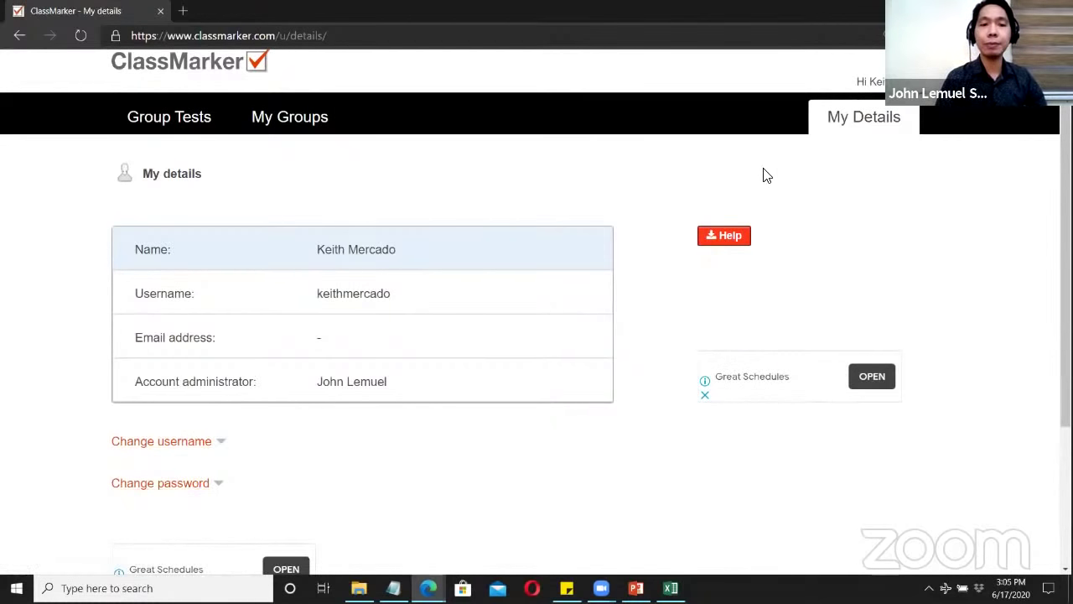
- Return to the teacher's window and the BSIT 1A Group Members page
{"action": "mouse_move", "coordinate": [429, 585]}
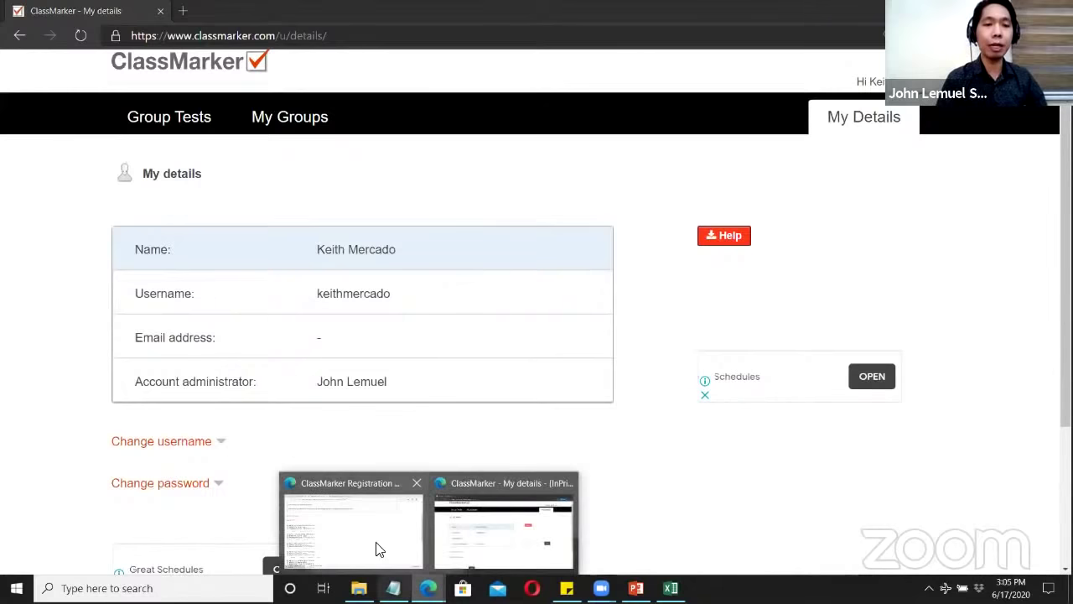
{"action": "left_click", "coordinate": [374, 545]}
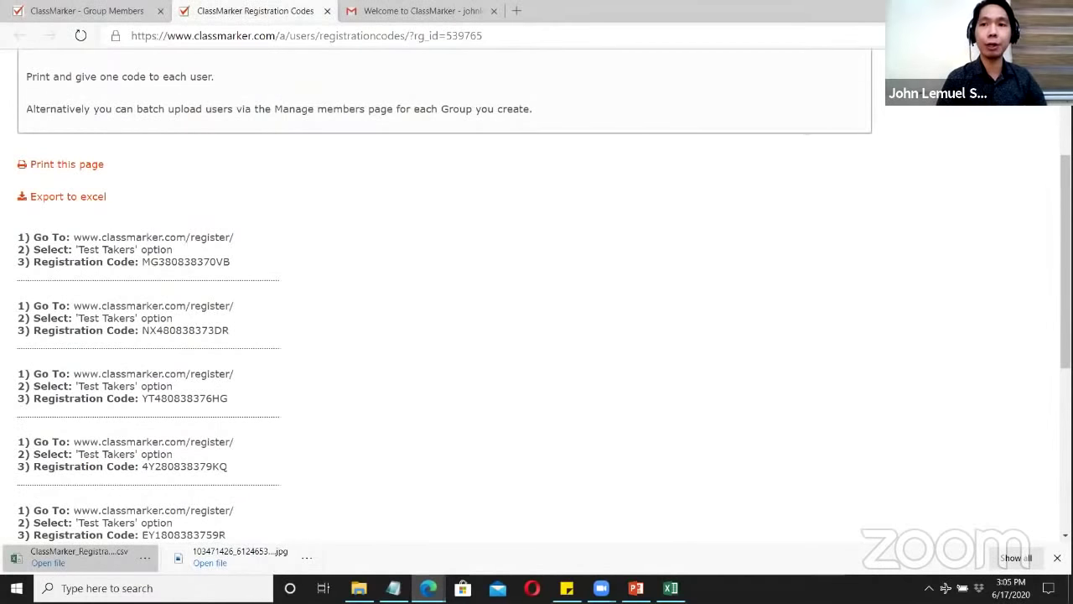
{"action": "scroll", "coordinate": [537, 302], "scroll_direction": "up", "scroll_amount": 3}
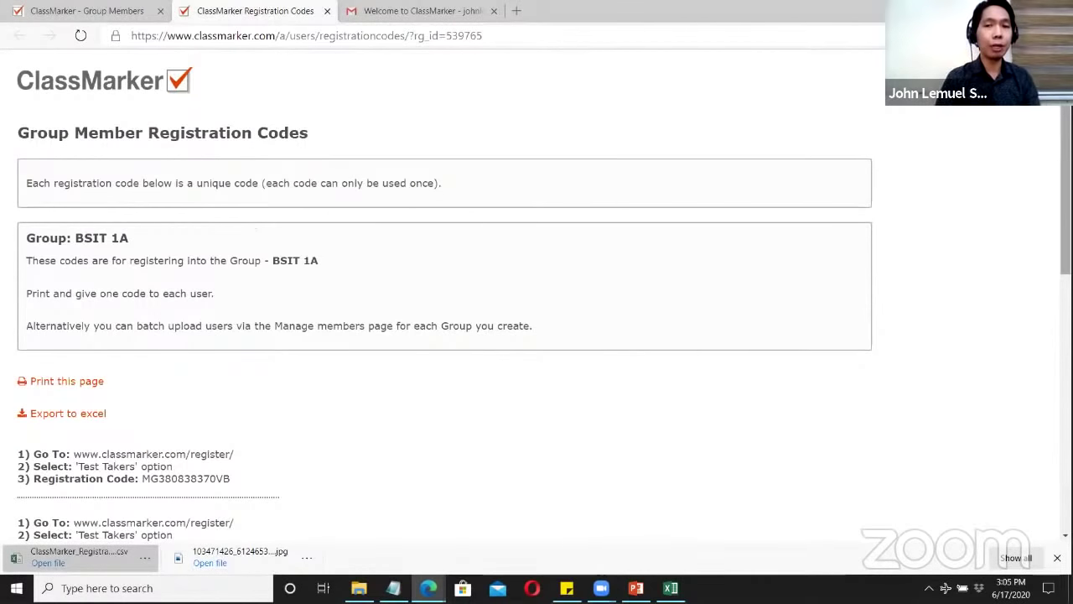
{"action": "left_click", "coordinate": [40, 16]}
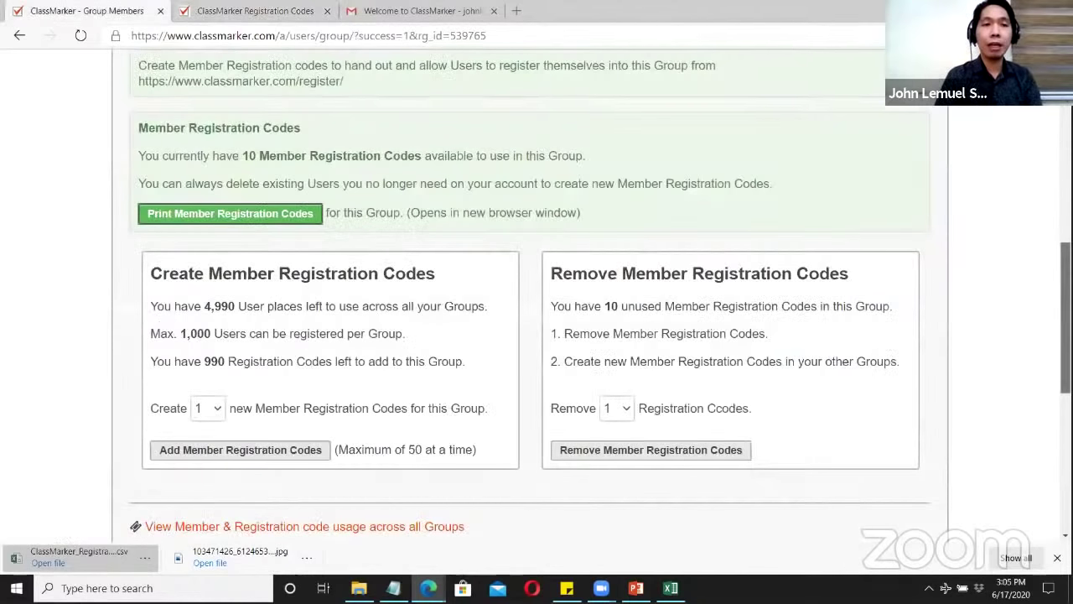
- Choose Use This Option under Register Now for the BSIT 1A group
{"action": "scroll", "coordinate": [633, 268], "scroll_direction": "up", "scroll_amount": 4}
{"action": "scroll", "coordinate": [566, 396], "scroll_direction": "up", "scroll_amount": 1}
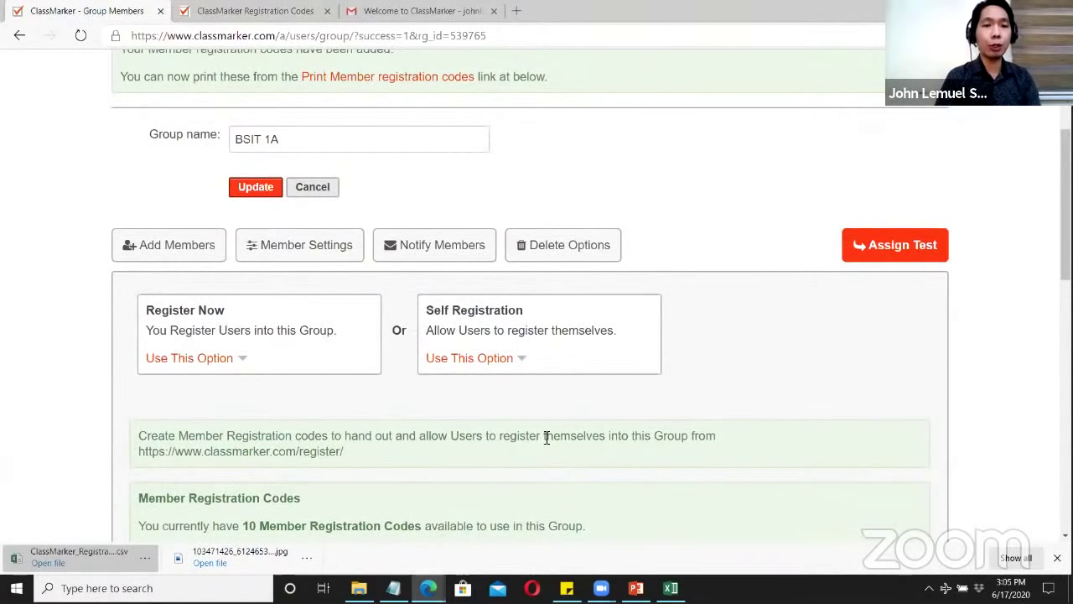
{"action": "left_click", "coordinate": [216, 358]}
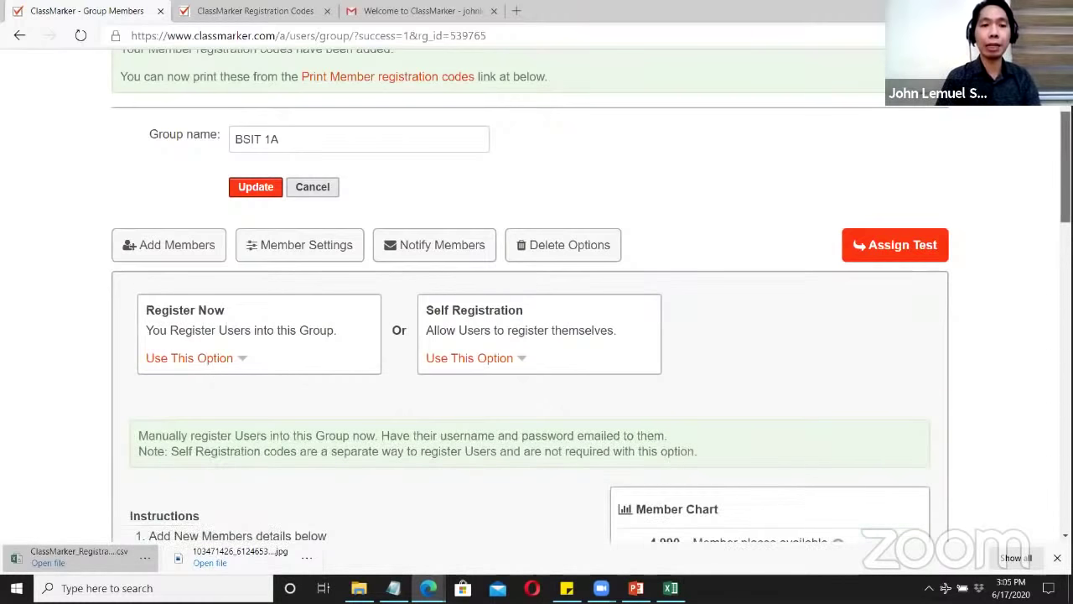
- Set the New Members name order to first name, last name, email
{"action": "scroll", "coordinate": [537, 335], "scroll_direction": "down", "scroll_amount": 6}
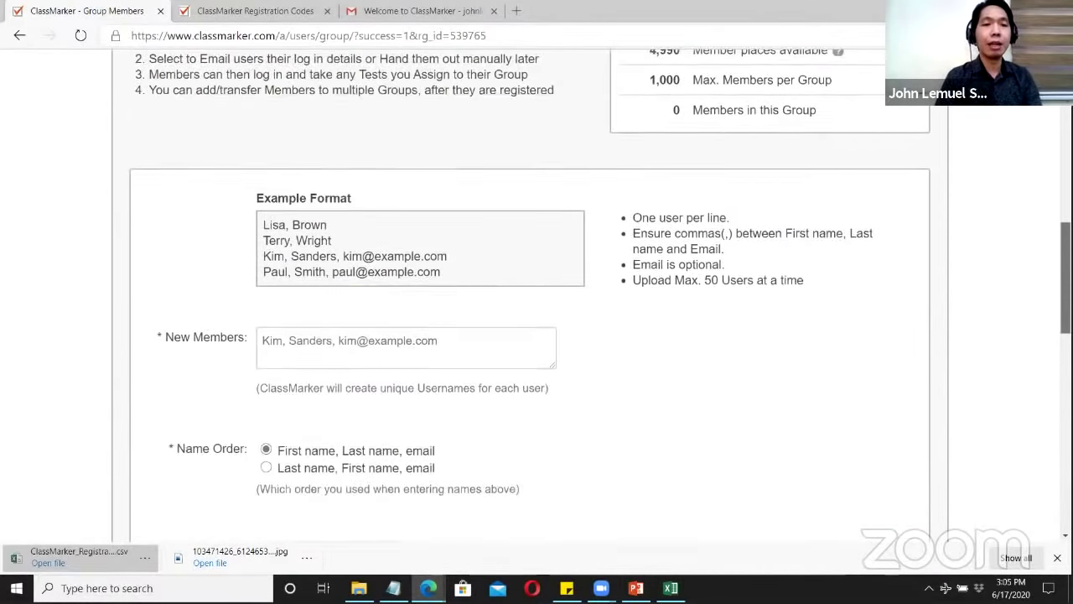
{"action": "scroll", "coordinate": [599, 271], "scroll_direction": "down", "scroll_amount": 1}
{"action": "left_click", "coordinate": [389, 275]}
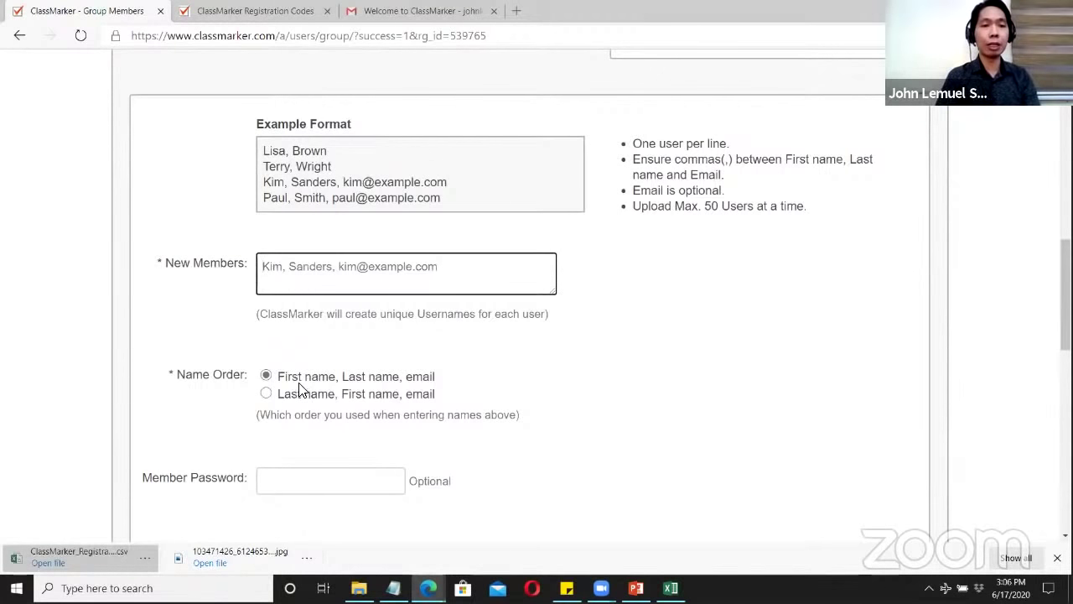
{"action": "left_click", "coordinate": [266, 393]}
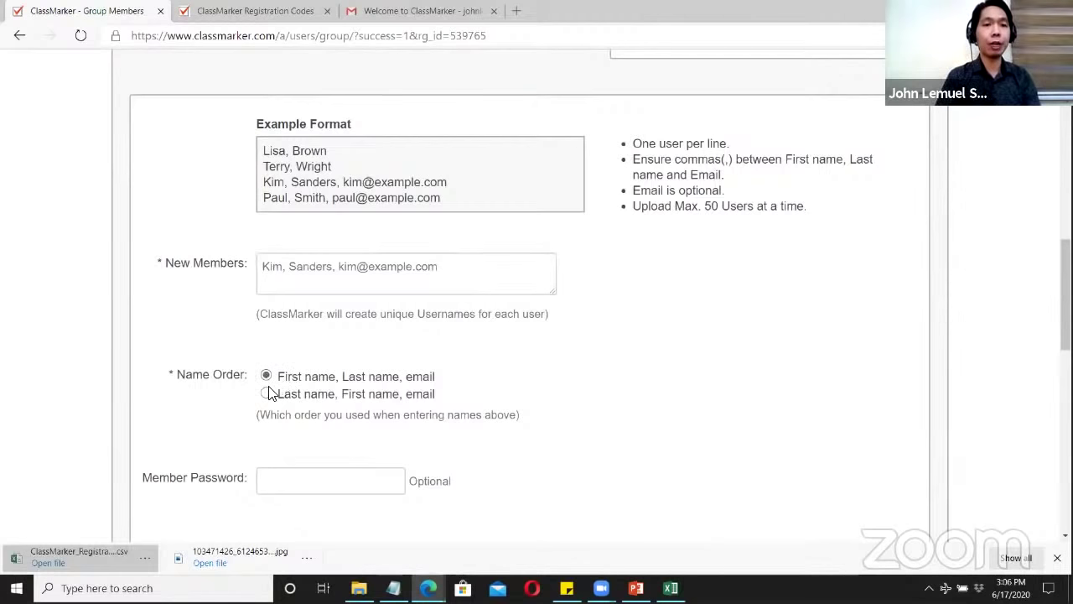
{"action": "left_click", "coordinate": [267, 394]}
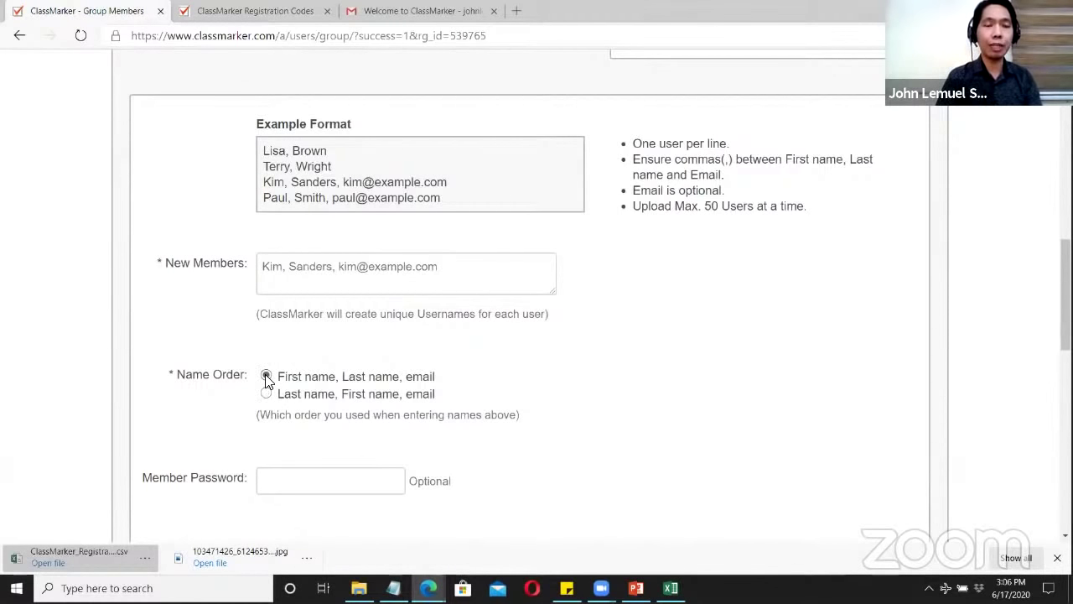
{"action": "left_click", "coordinate": [294, 276]}
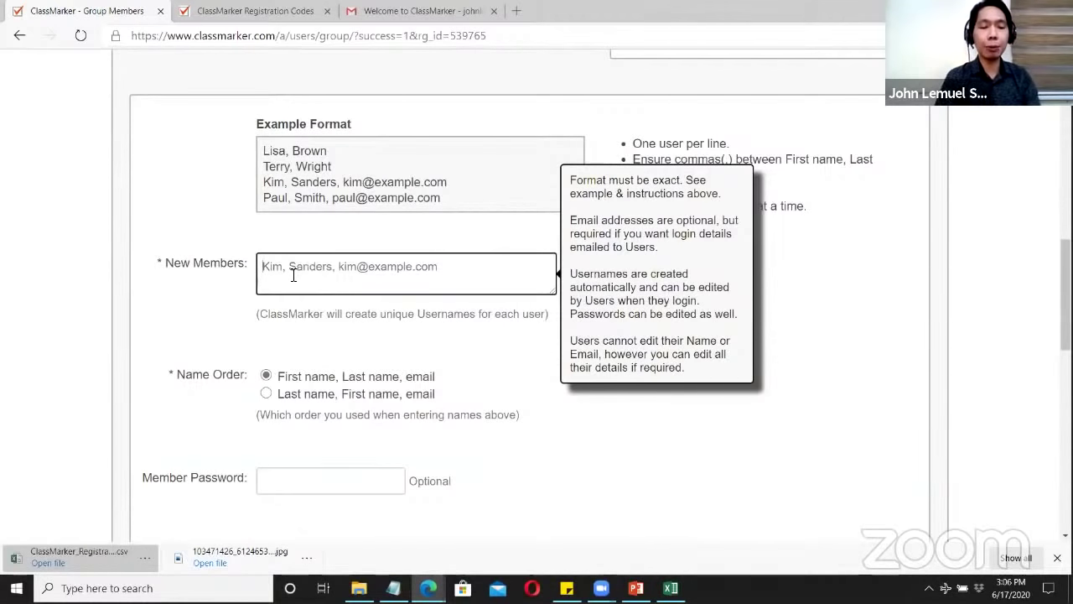
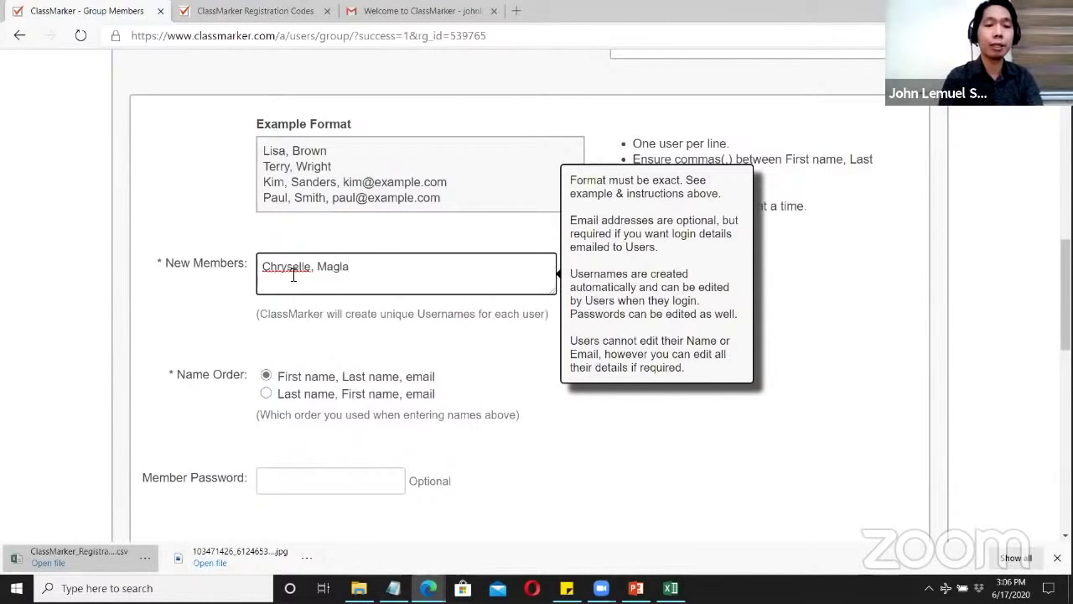
- Enter the three new members' first and last names, comma-separated, one per line
{"action": "key", "text": "Return"}
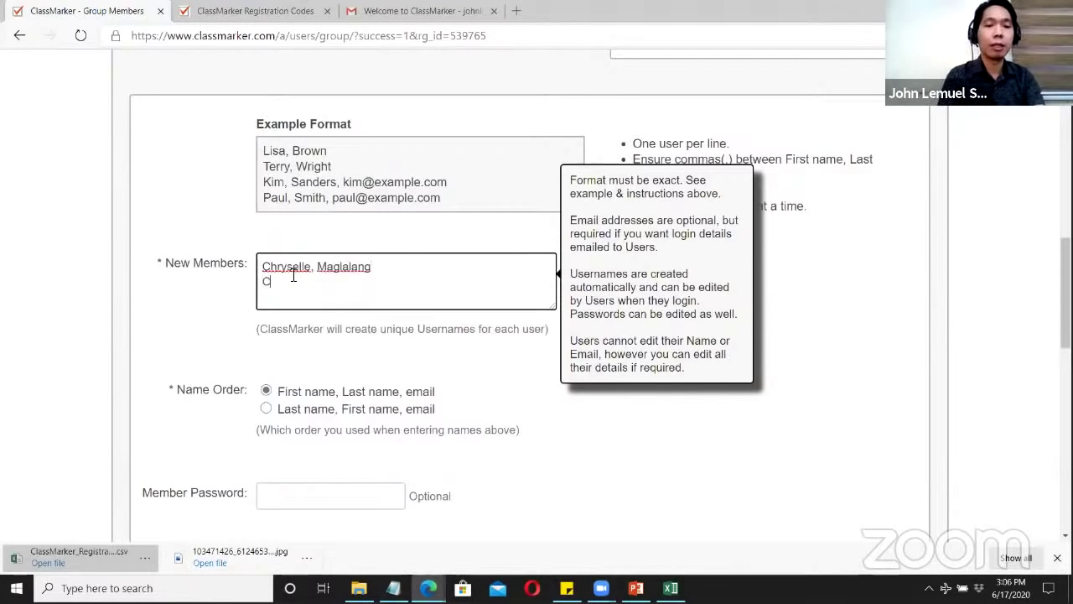
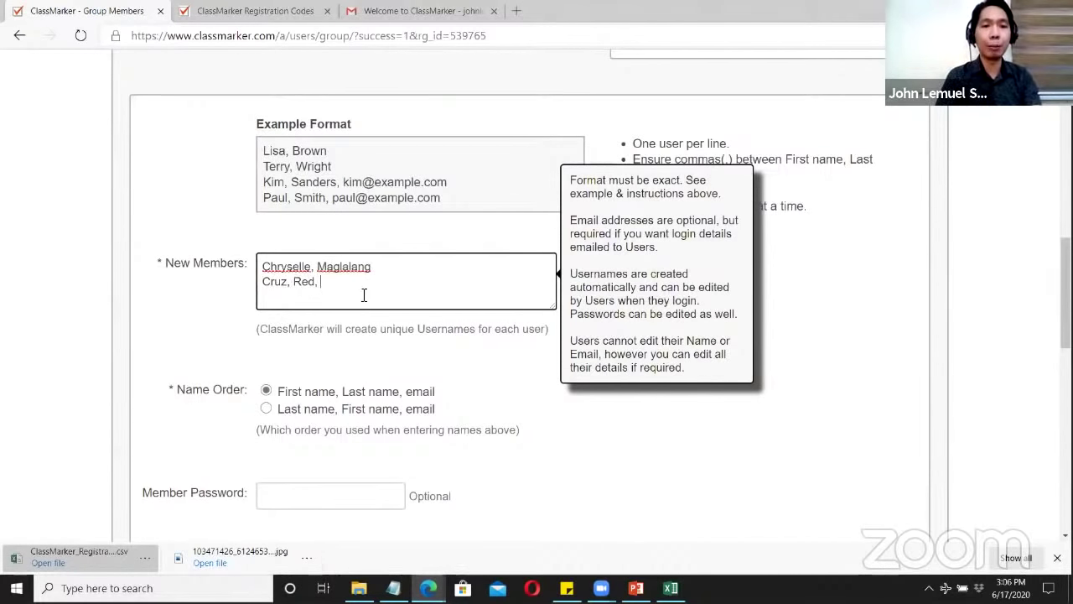
{"action": "key", "text": "BackSpace"}
{"action": "key", "text": "BackSpace"}
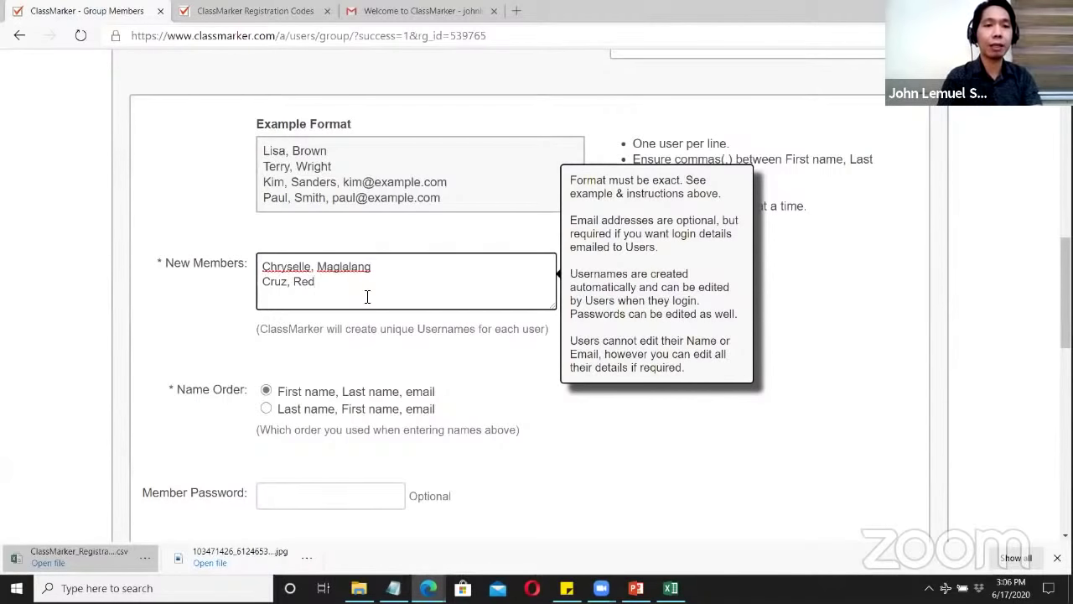
{"action": "key", "text": "Return"}
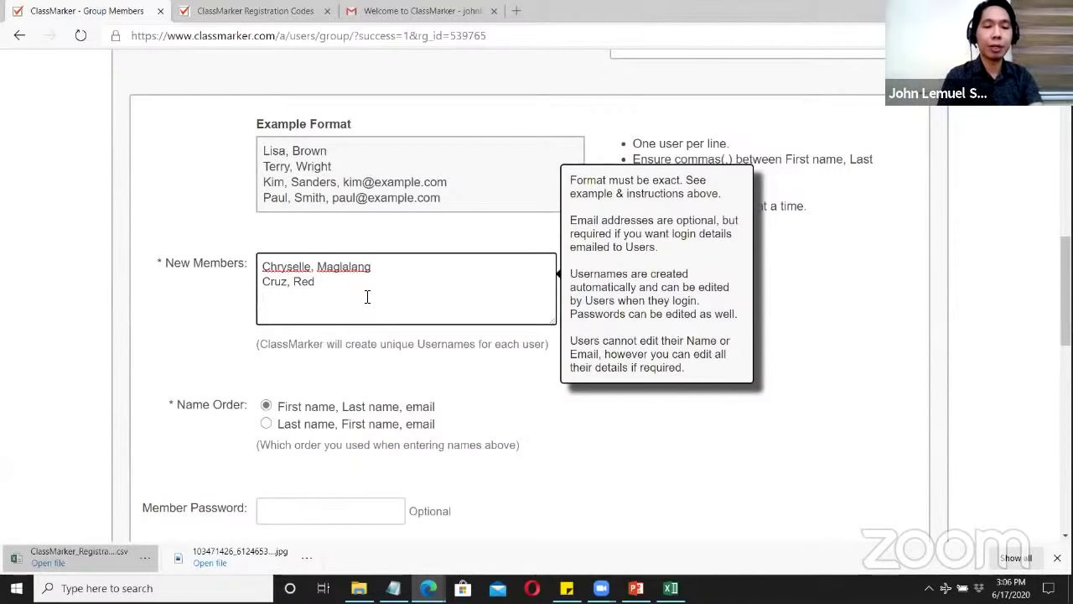
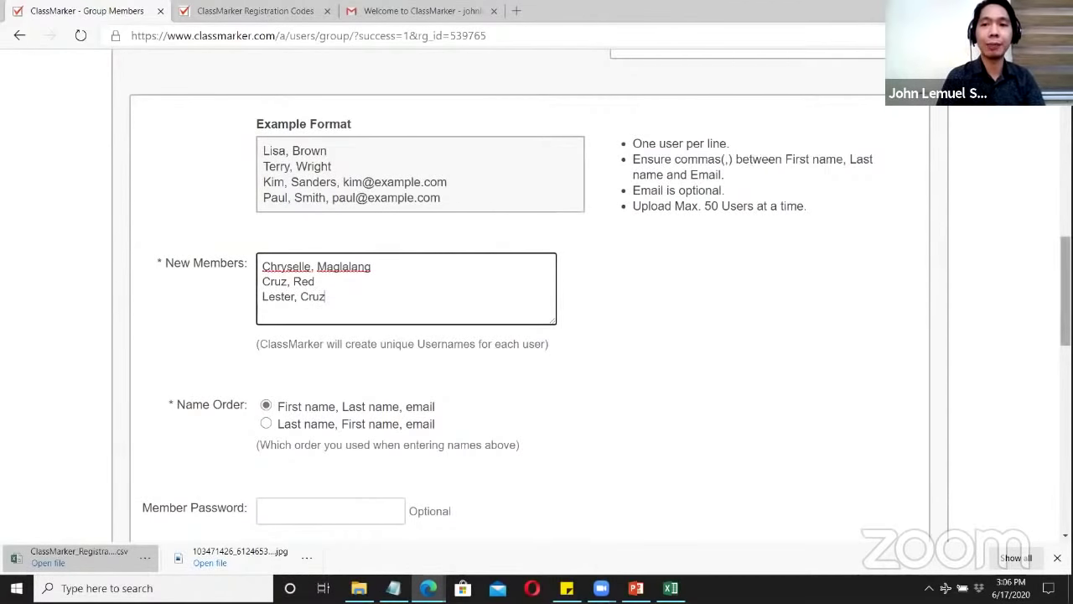
{"action": "scroll", "coordinate": [1065, 285], "scroll_direction": "down", "scroll_amount": 2}
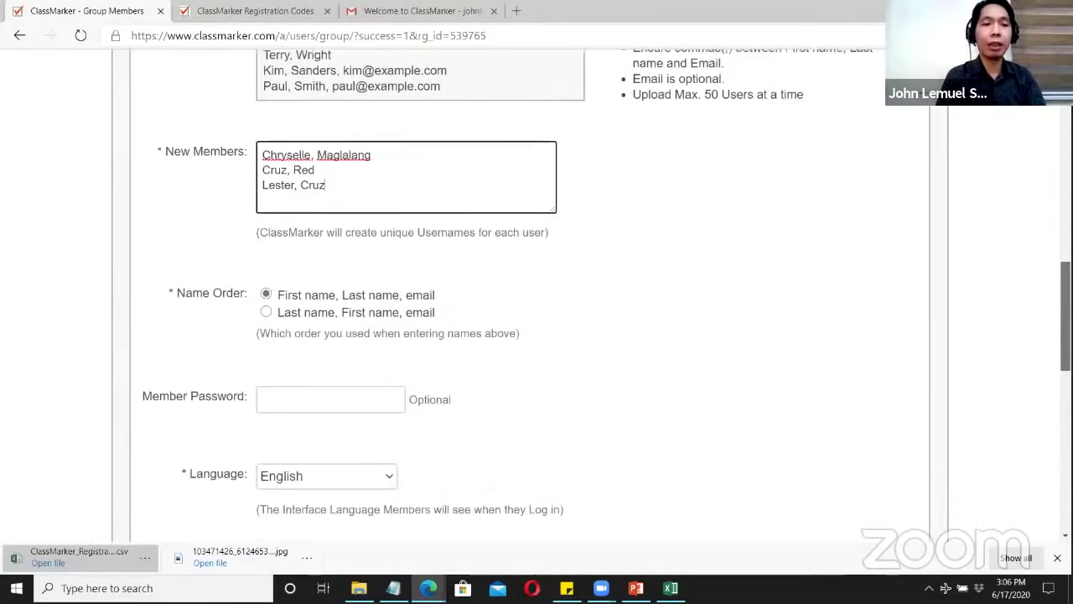
- Fill the Member Password field with the saved shared password suggestion
{"action": "left_click", "coordinate": [309, 385]}
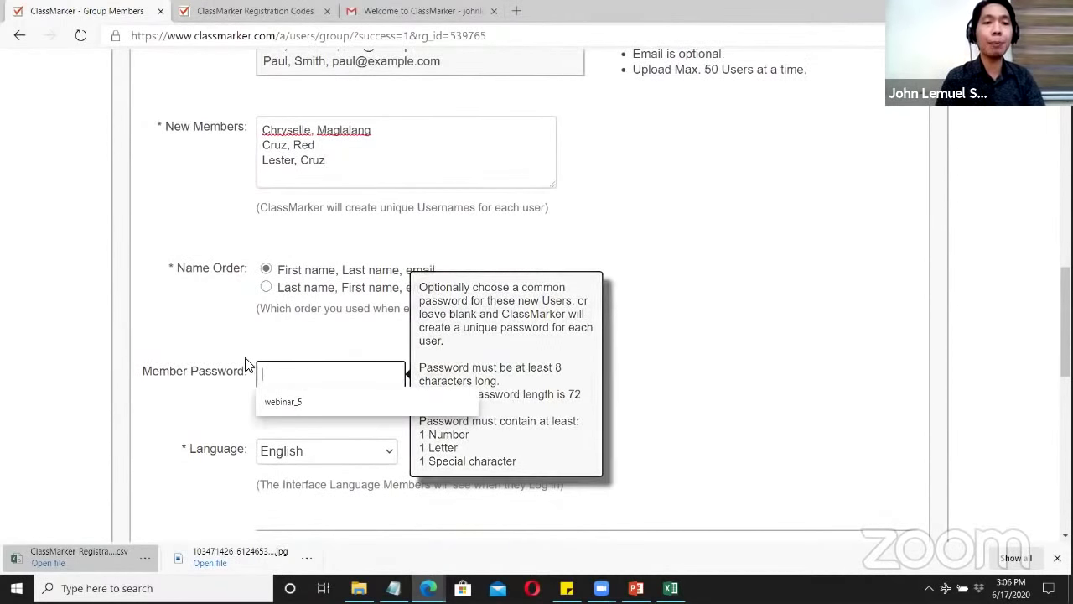
{"action": "left_click", "coordinate": [226, 356]}
{"action": "left_click", "coordinate": [317, 372]}
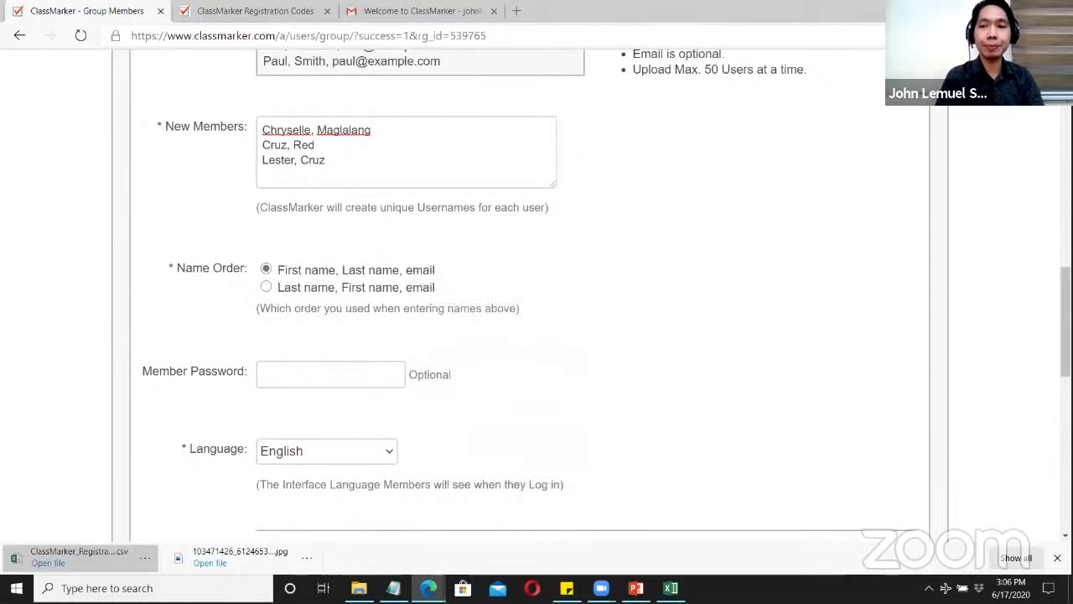
{"action": "scroll", "coordinate": [537, 310], "scroll_direction": "up", "scroll_amount": 3}
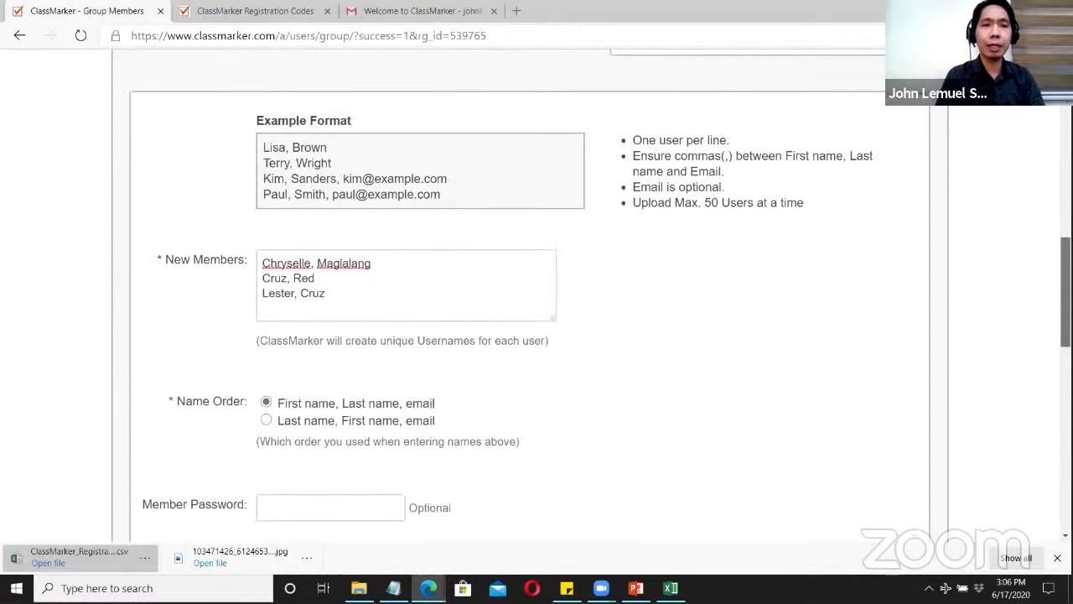
{"action": "scroll", "coordinate": [537, 310], "scroll_direction": "up", "scroll_amount": 2}
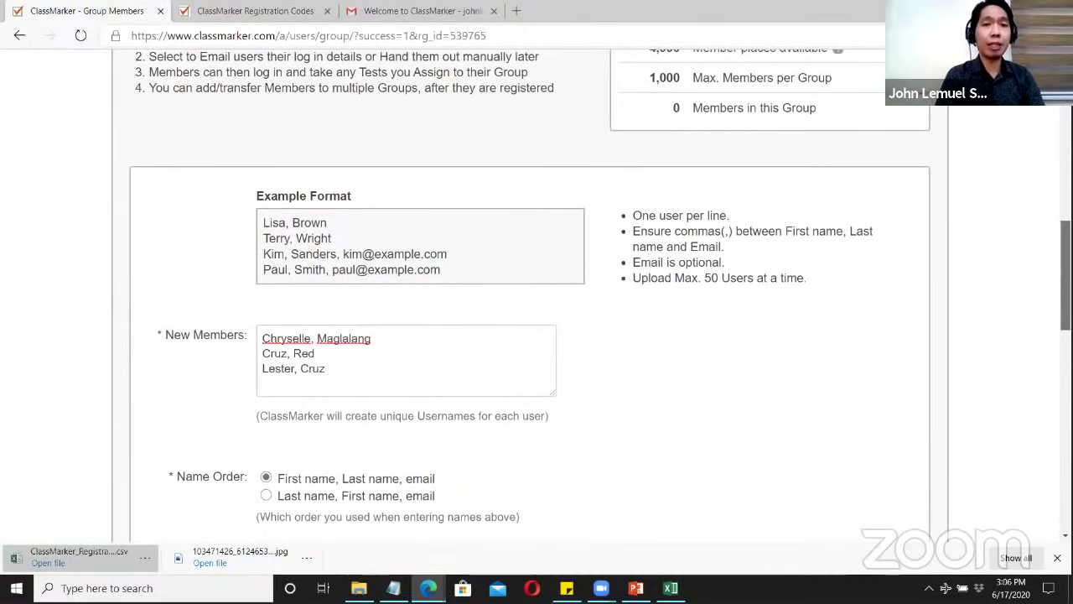
{"action": "scroll", "coordinate": [537, 310], "scroll_direction": "up", "scroll_amount": 1}
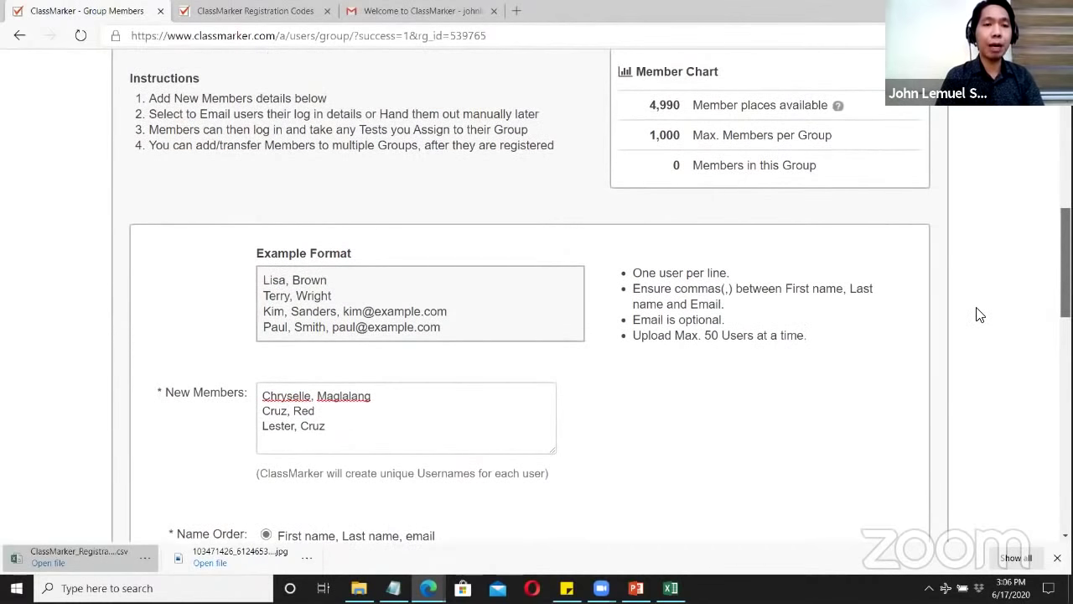
{"action": "scroll", "coordinate": [345, 234], "scroll_direction": "down", "scroll_amount": 5}
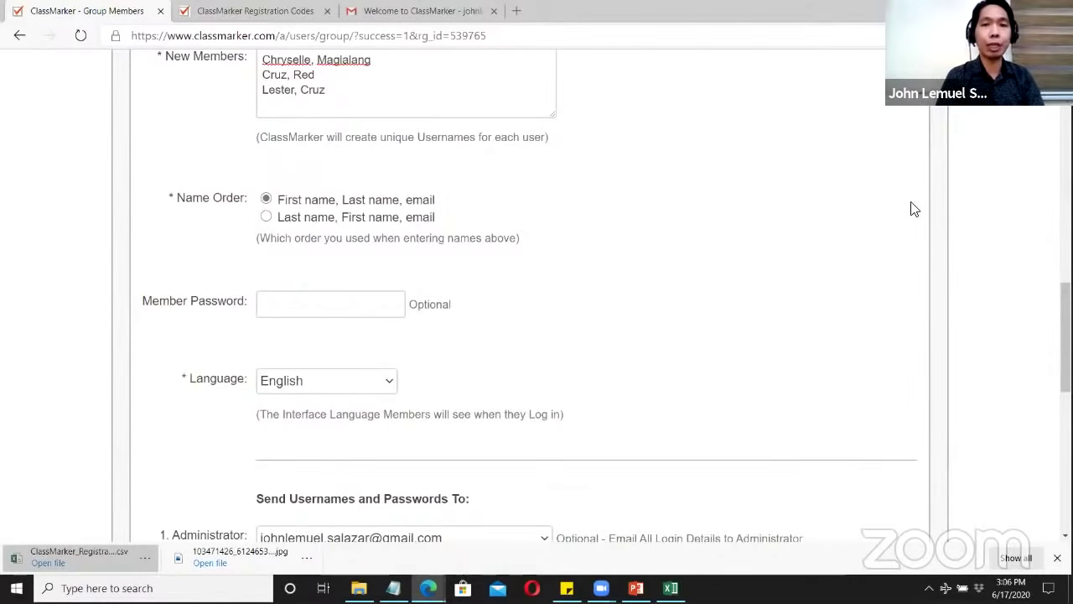
{"action": "left_click", "coordinate": [322, 297]}
{"action": "left_click", "coordinate": [344, 332]}
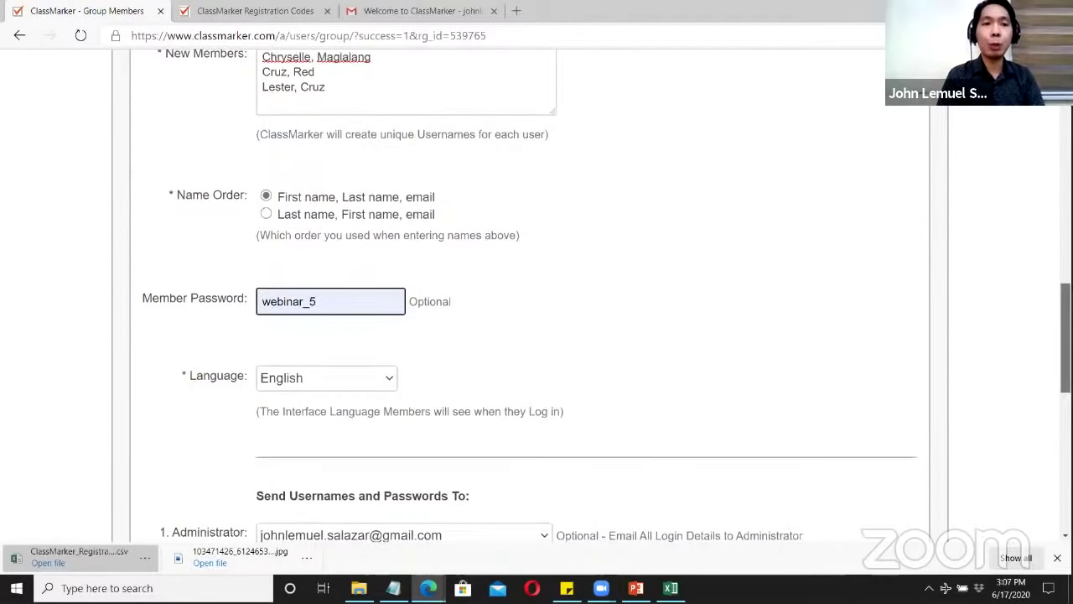
- Select 'No: Do not send login details' and register the three new users
{"action": "scroll", "coordinate": [537, 302], "scroll_direction": "down", "scroll_amount": 2}
{"action": "scroll", "coordinate": [607, 296], "scroll_direction": "up", "scroll_amount": 1}
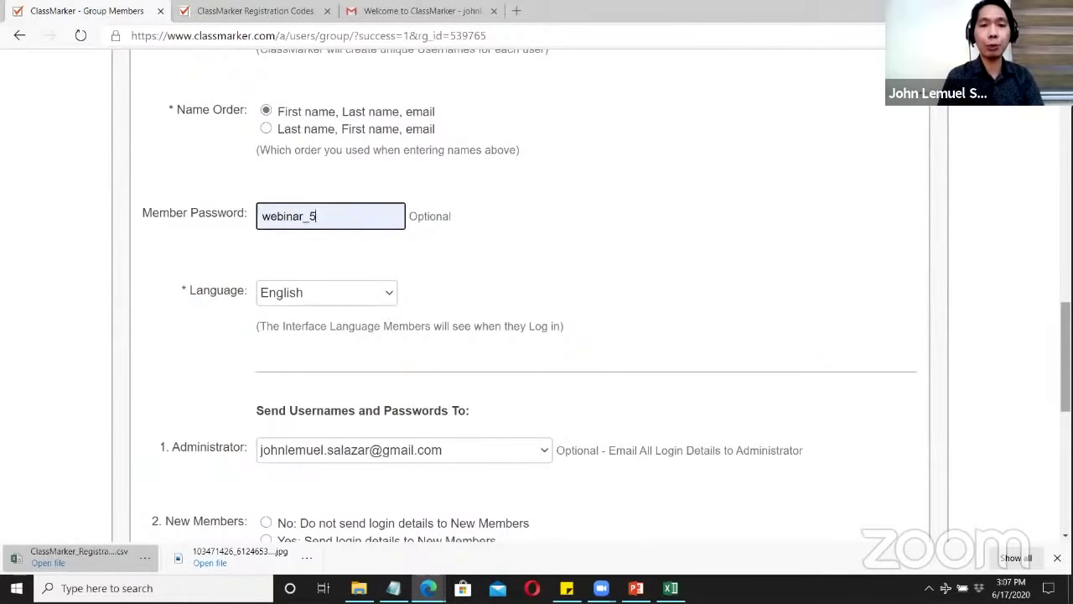
{"action": "scroll", "coordinate": [444, 337], "scroll_direction": "down", "scroll_amount": 2}
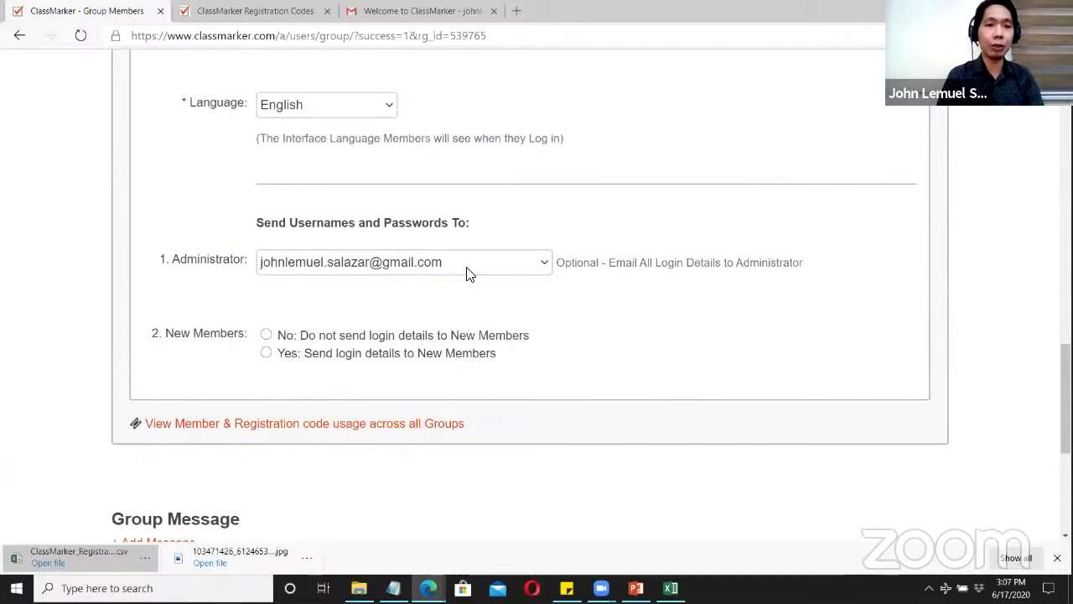
{"action": "left_click", "coordinate": [266, 335]}
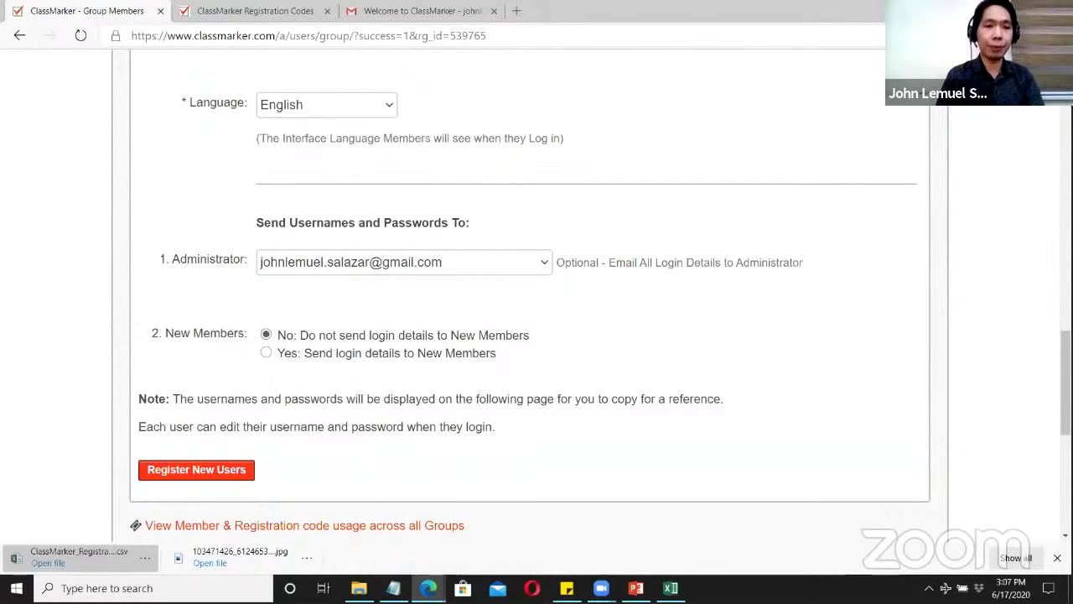
{"action": "scroll", "coordinate": [224, 366], "scroll_direction": "up", "scroll_amount": 3}
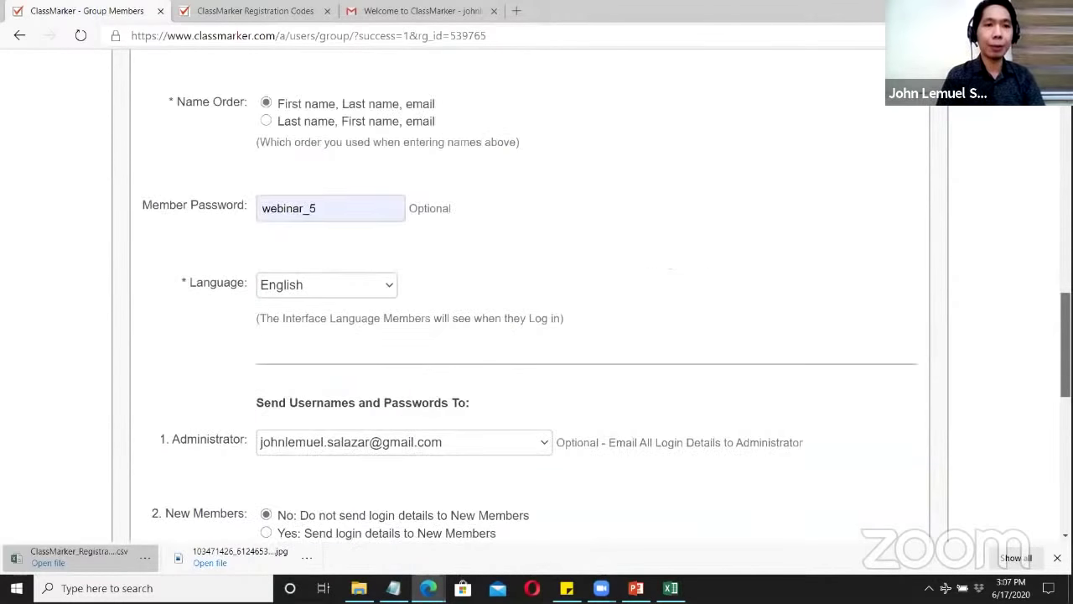
{"action": "scroll", "coordinate": [224, 366], "scroll_direction": "down", "scroll_amount": 3}
{"action": "scroll", "coordinate": [225, 366], "scroll_direction": "down", "scroll_amount": 1}
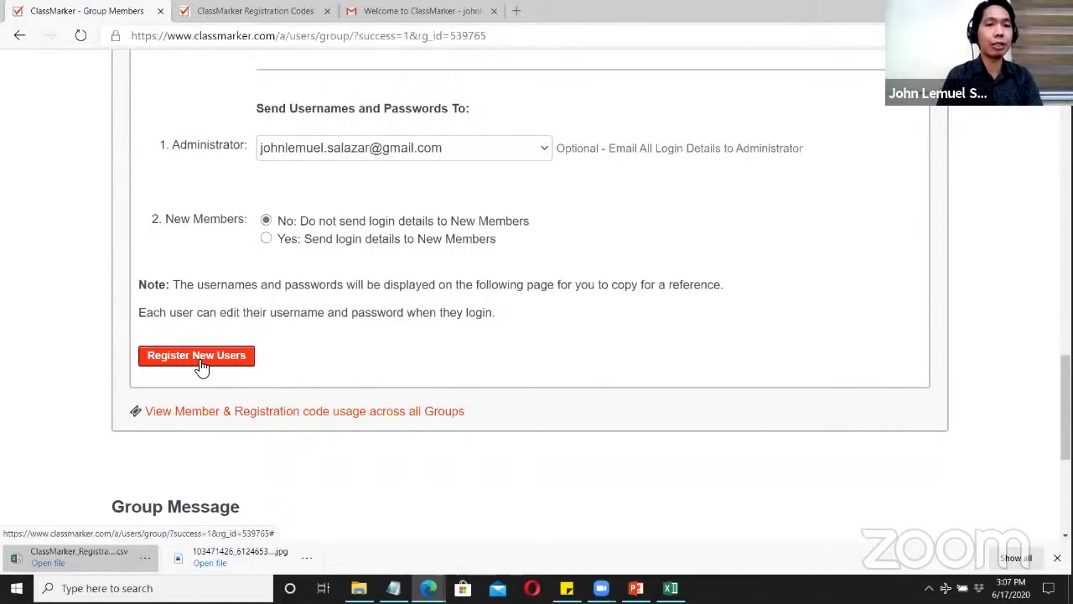
{"action": "left_click", "coordinate": [201, 366]}
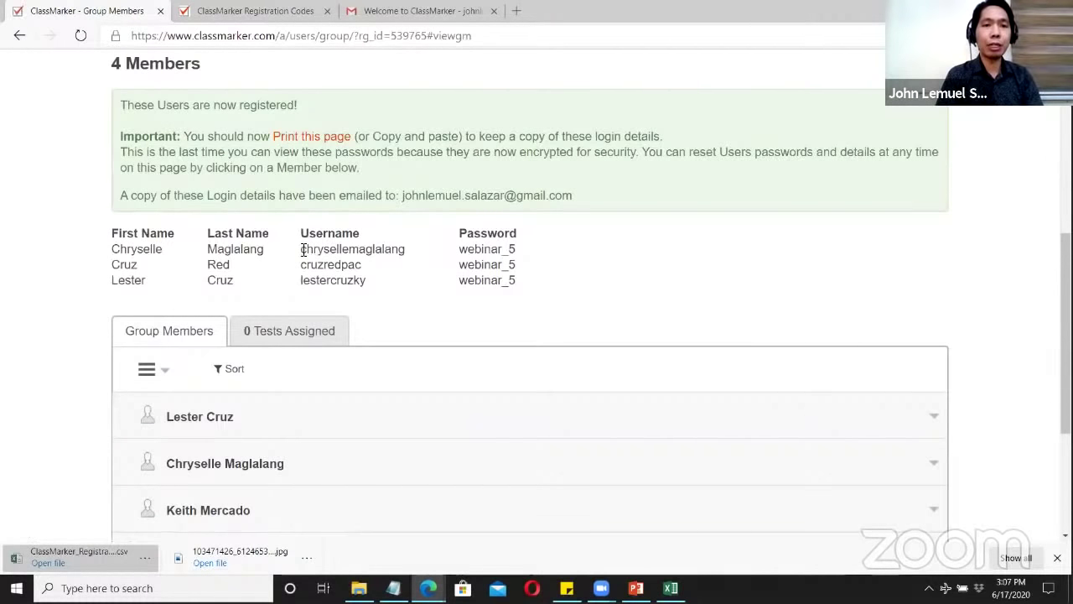
- Review the three new members' generated usernames in the login table
{"action": "left_click_drag", "start_coordinate": [300, 254], "coordinate": [578, 268]}
{"action": "left_click", "coordinate": [580, 268]}
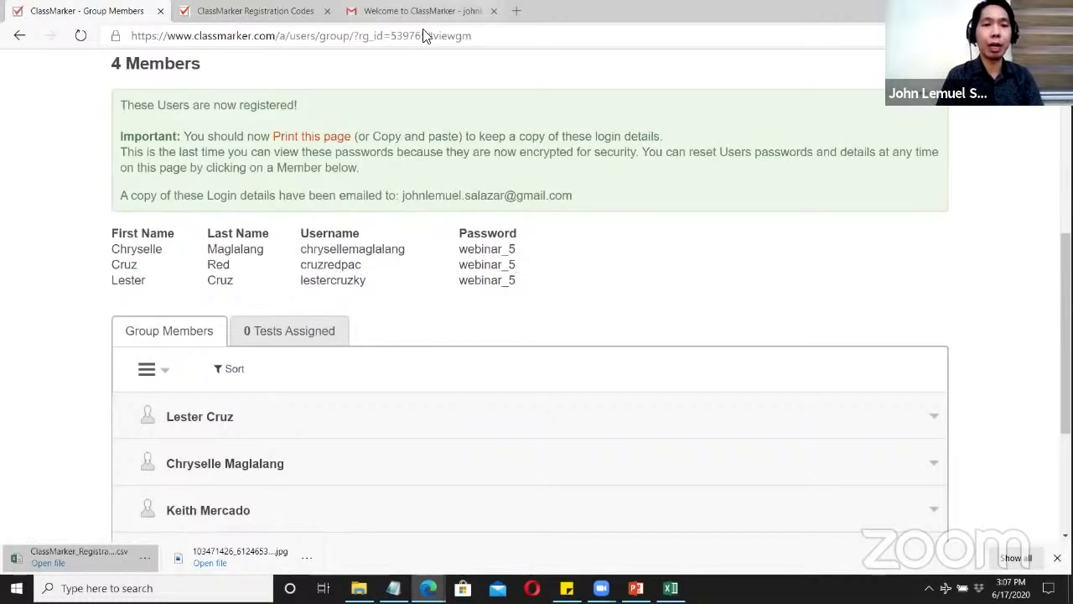
- Check the 'User log in details' email in Gmail for the three members' logins, then return to ClassMarker
{"action": "left_click", "coordinate": [394, 10]}
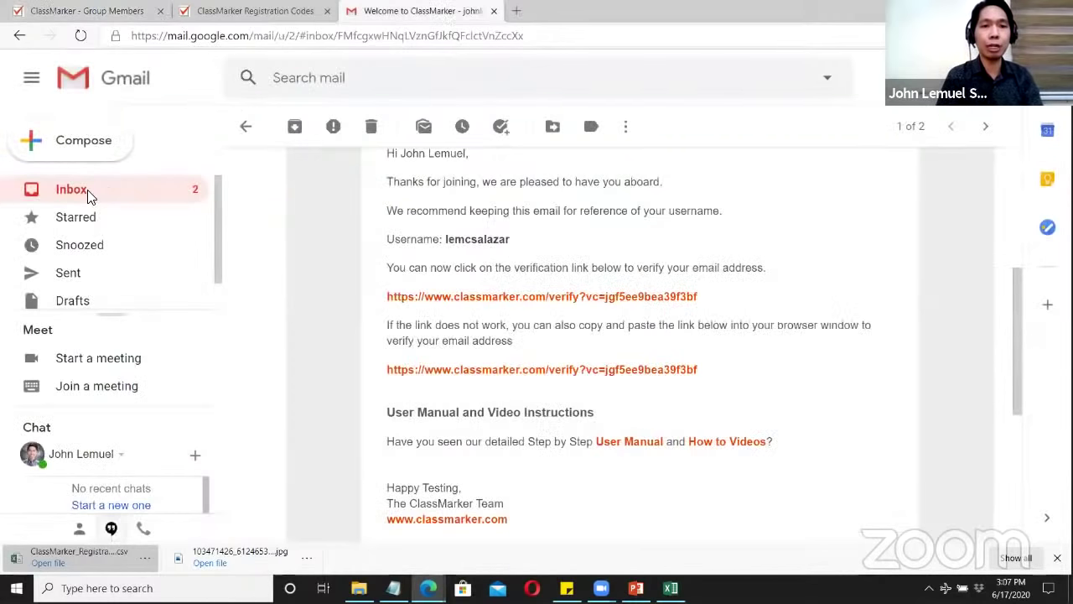
{"action": "left_click", "coordinate": [90, 196]}
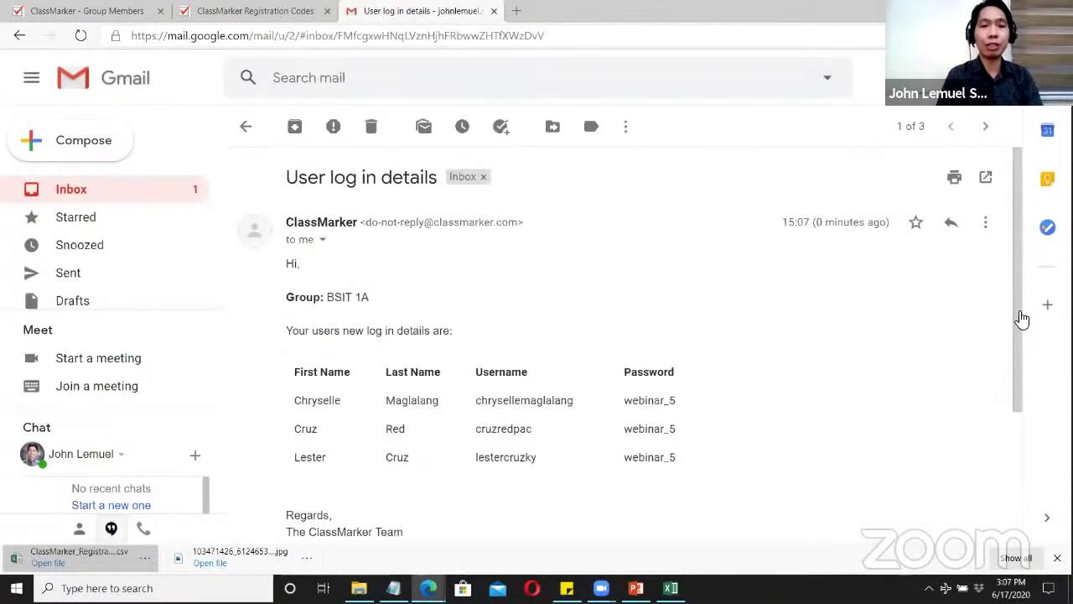
{"action": "left_click_drag", "start_coordinate": [1021, 317], "coordinate": [1018, 369]}
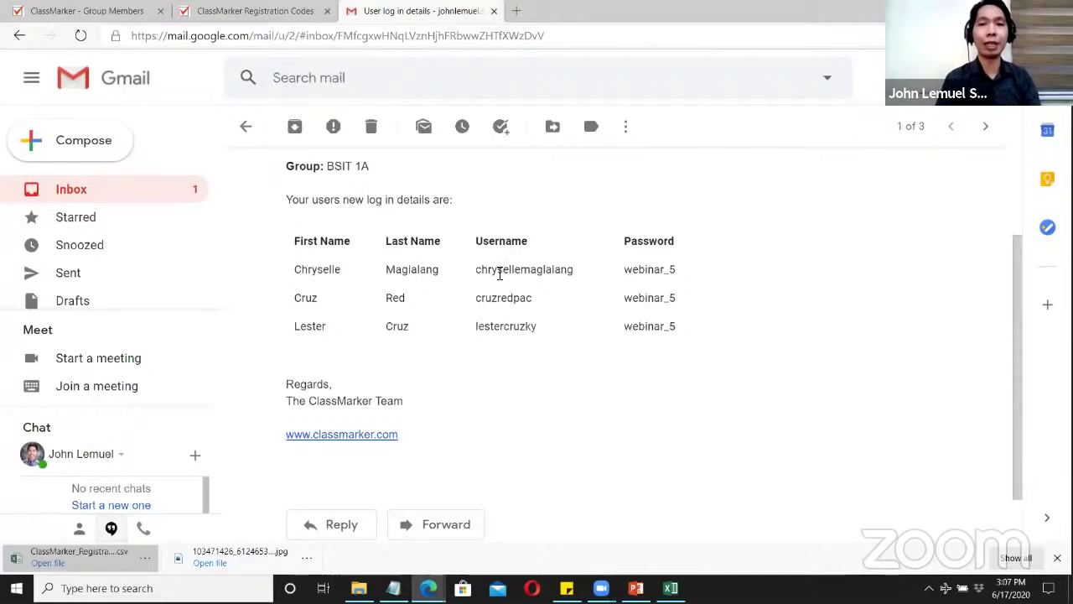
{"action": "left_click", "coordinate": [115, 12]}
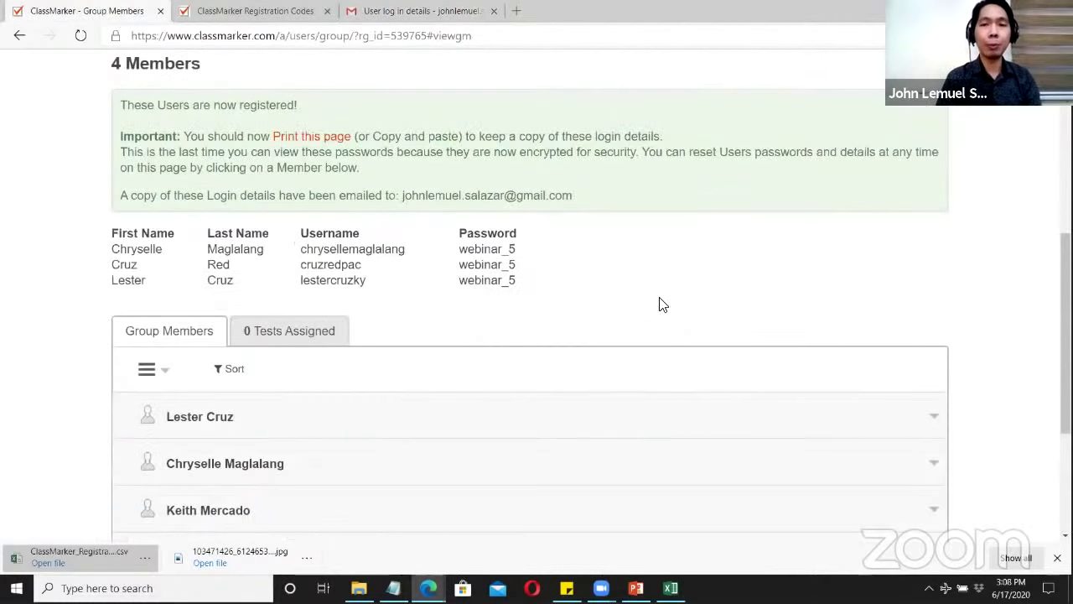
{"action": "scroll", "coordinate": [965, 323], "scroll_direction": "down", "scroll_amount": 3}
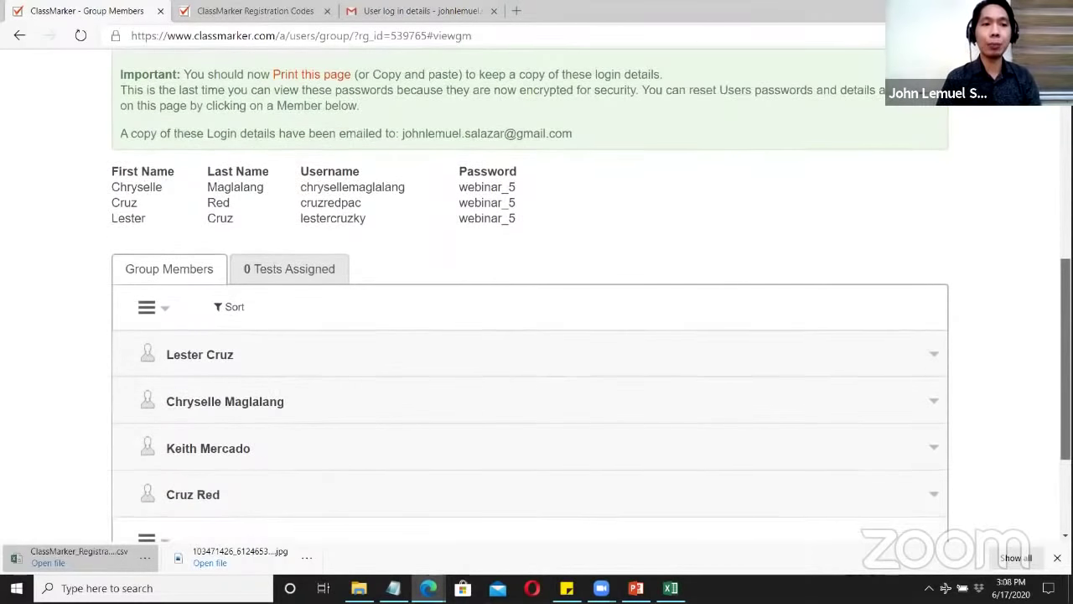
{"action": "scroll", "coordinate": [965, 322], "scroll_direction": "down", "scroll_amount": 1}
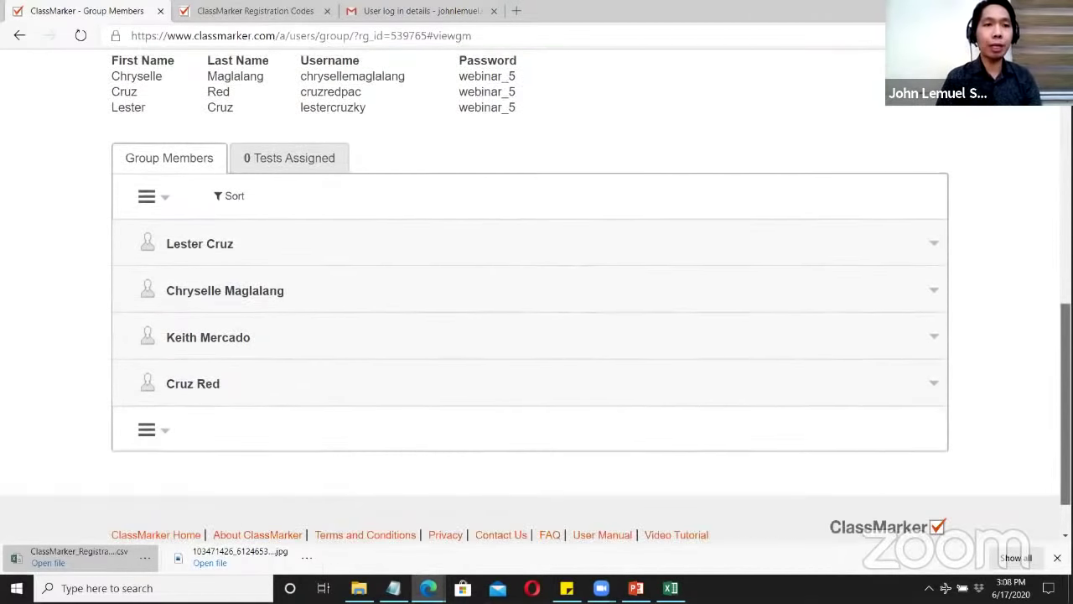
{"action": "scroll", "coordinate": [537, 294], "scroll_direction": "up", "scroll_amount": 5}
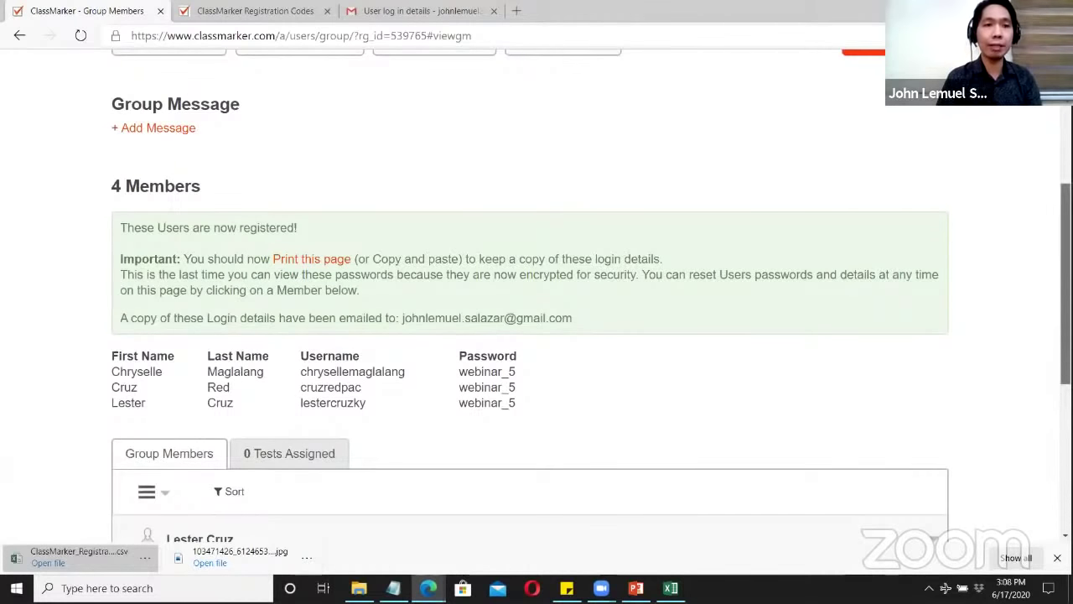
{"action": "scroll", "coordinate": [910, 196], "scroll_direction": "up", "scroll_amount": 4}
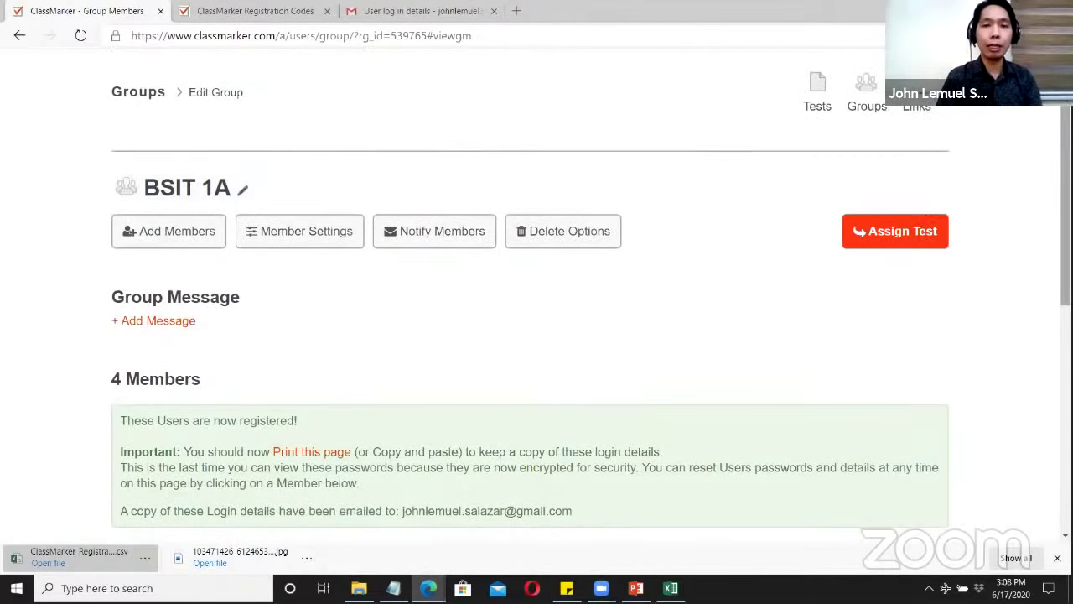
{"action": "scroll", "coordinate": [1029, 418], "scroll_direction": "down", "scroll_amount": 10}
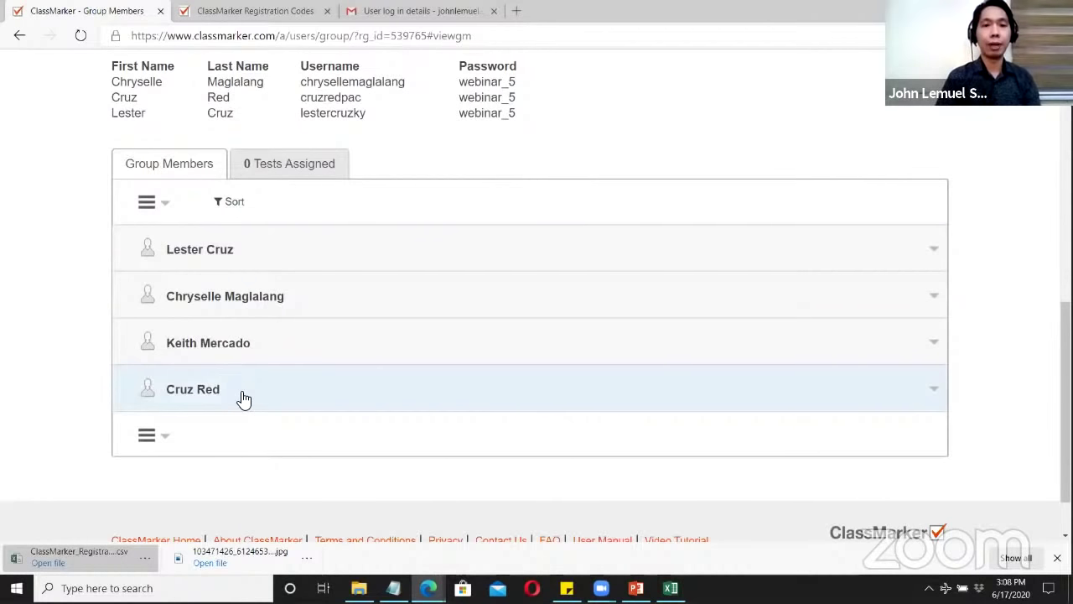
{"action": "left_click", "coordinate": [244, 399]}
{"action": "left_click", "coordinate": [244, 399]}
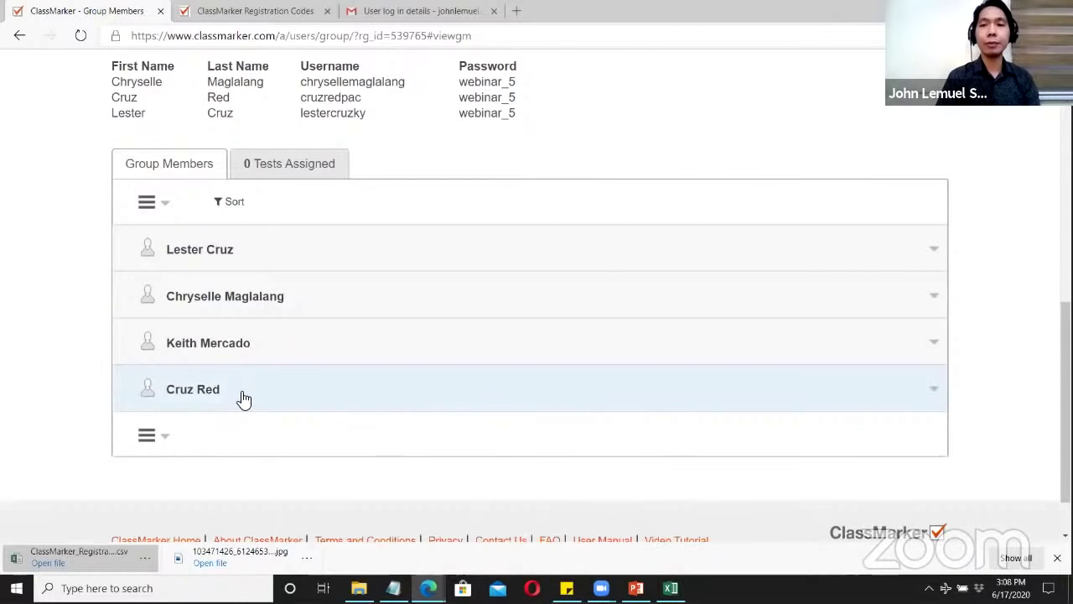
{"action": "scroll", "coordinate": [536, 335], "scroll_direction": "up", "scroll_amount": 1}
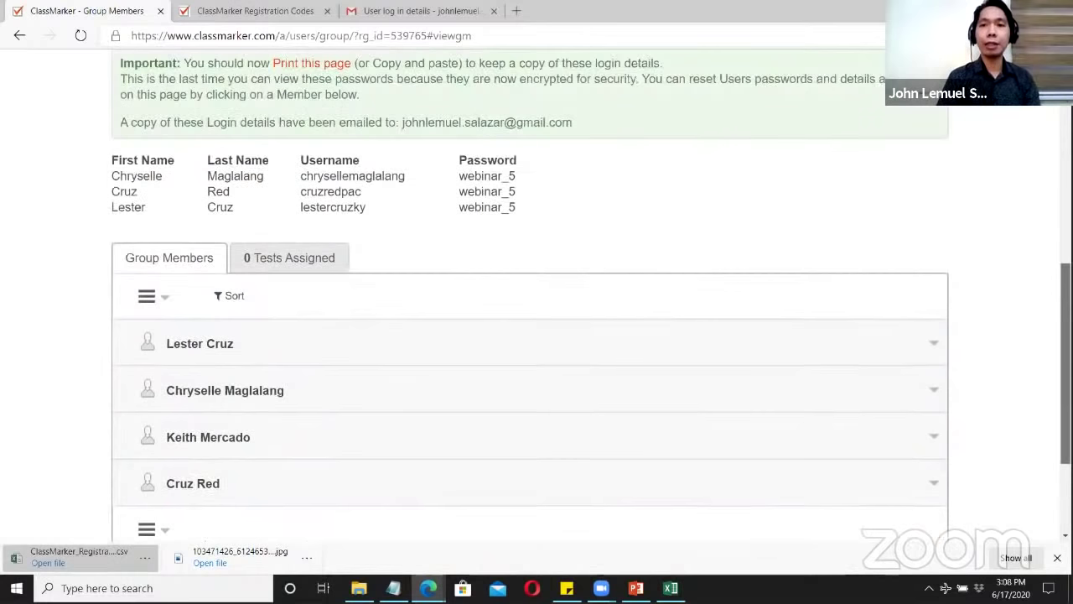
{"action": "scroll", "coordinate": [1048, 168], "scroll_direction": "up", "scroll_amount": 5}
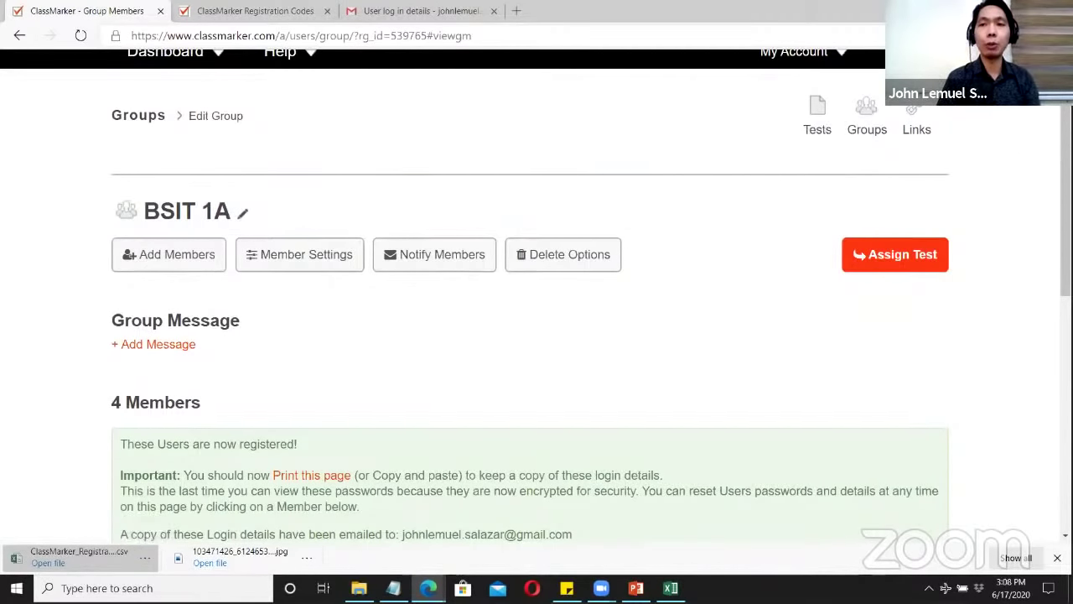
{"action": "scroll", "coordinate": [839, 172], "scroll_direction": "up", "scroll_amount": 1}
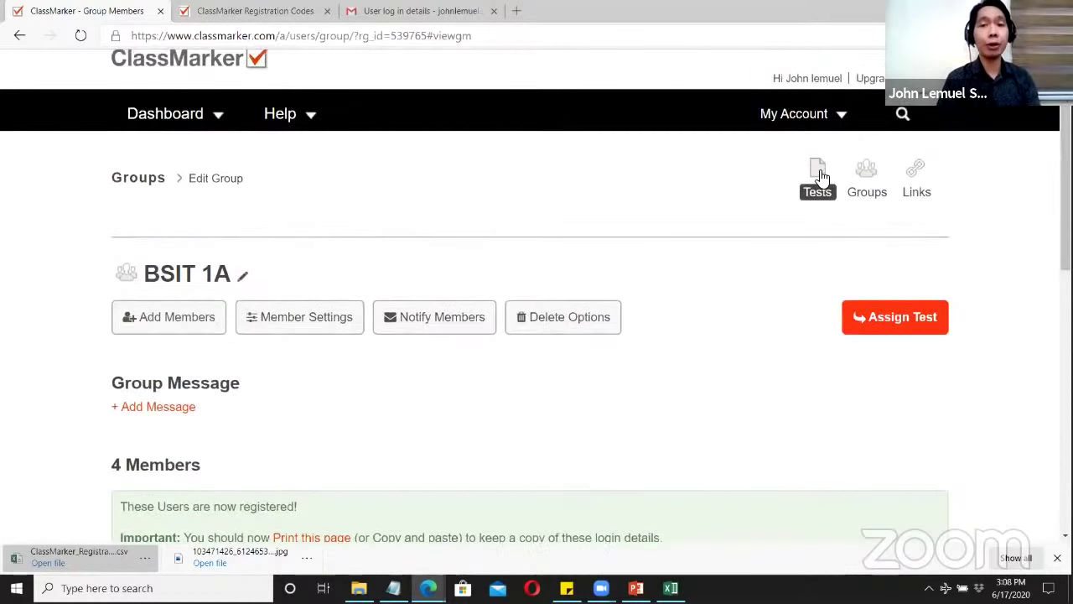
- Open the empty Tests section, then its Categories page listing only Generic Parent
{"action": "left_click", "coordinate": [821, 176]}
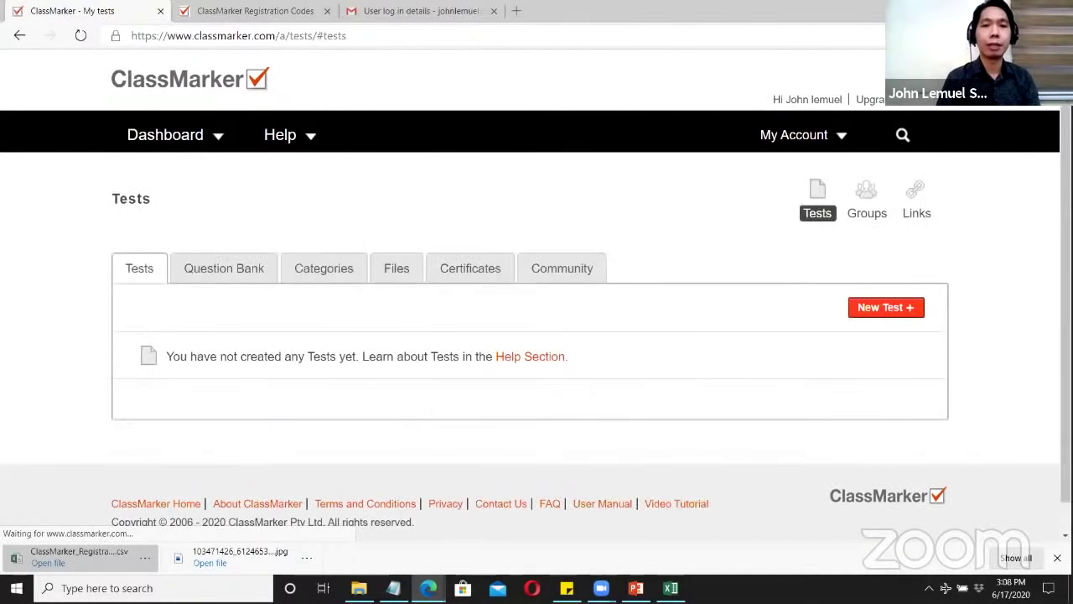
{"action": "scroll", "coordinate": [536, 289], "scroll_direction": "down", "scroll_amount": 1}
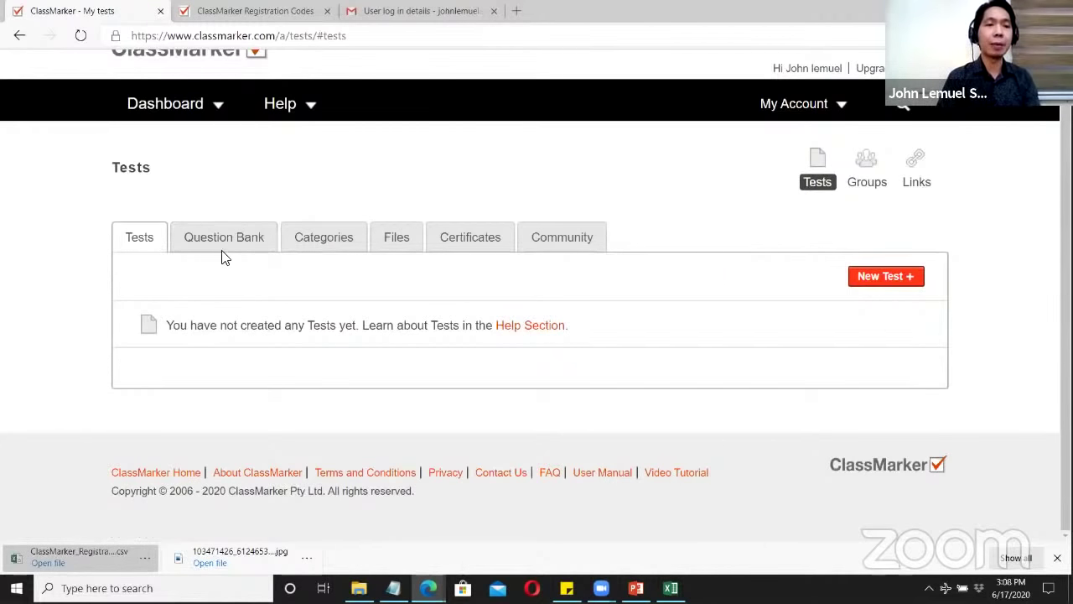
{"action": "left_click", "coordinate": [332, 252]}
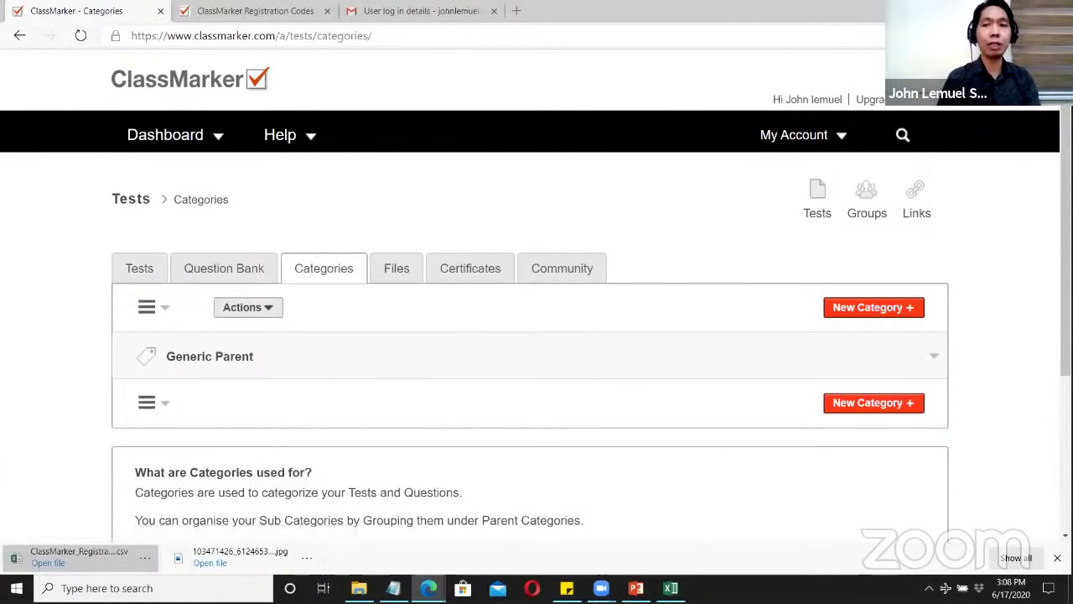
- Add a parent category named 'History' below Generic Parent
{"action": "scroll", "coordinate": [536, 335], "scroll_direction": "down", "scroll_amount": 2}
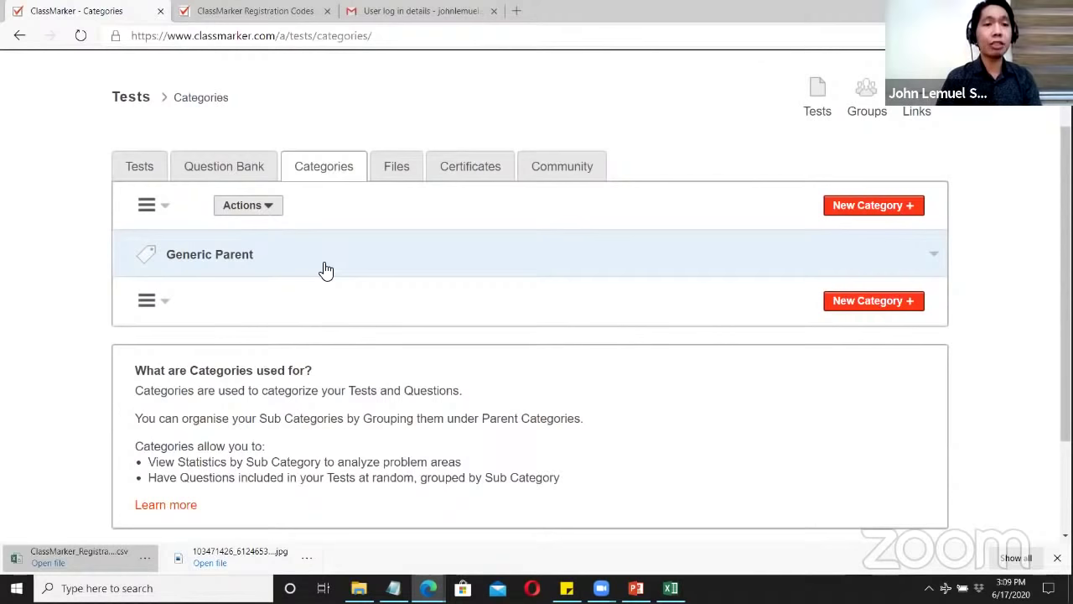
{"action": "left_click", "coordinate": [874, 204]}
{"action": "scroll", "coordinate": [311, 177], "scroll_direction": "down", "scroll_amount": 1}
{"action": "left_click", "coordinate": [314, 178]}
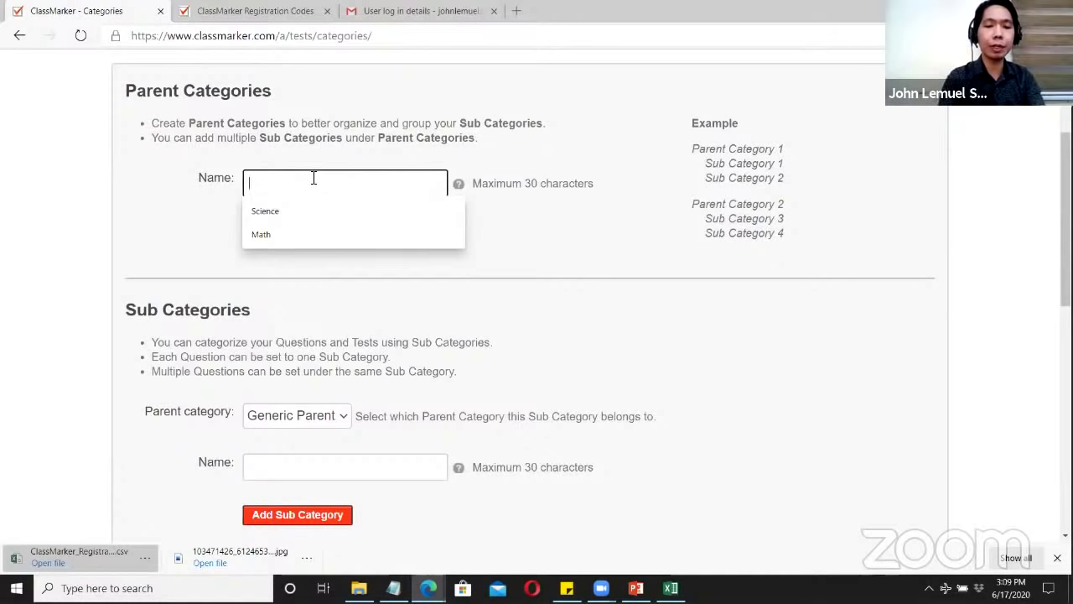
{"action": "type", "text": "History"}
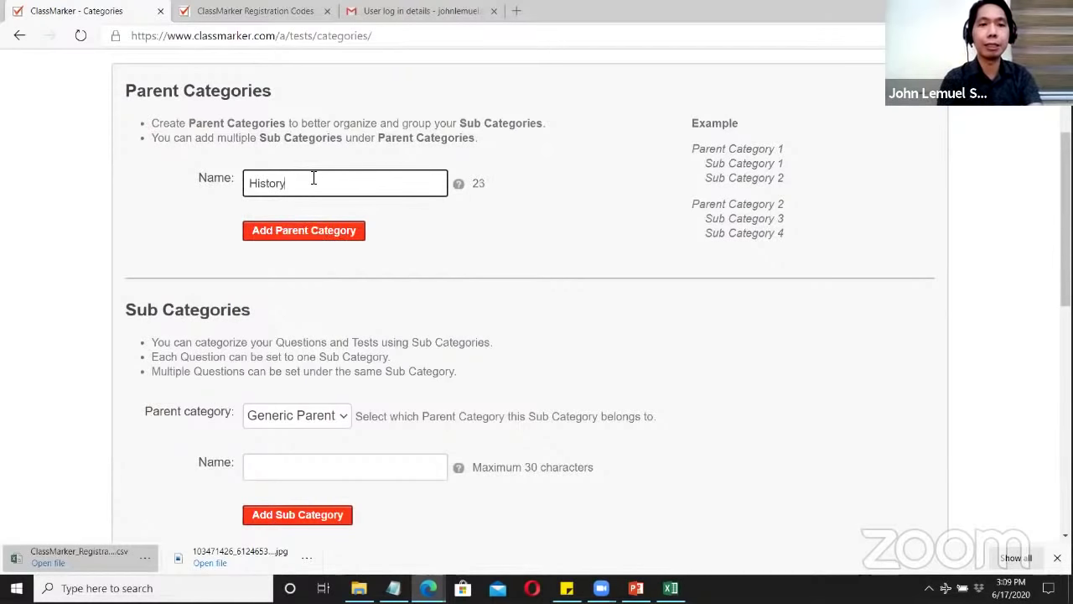
{"action": "left_click", "coordinate": [303, 232]}
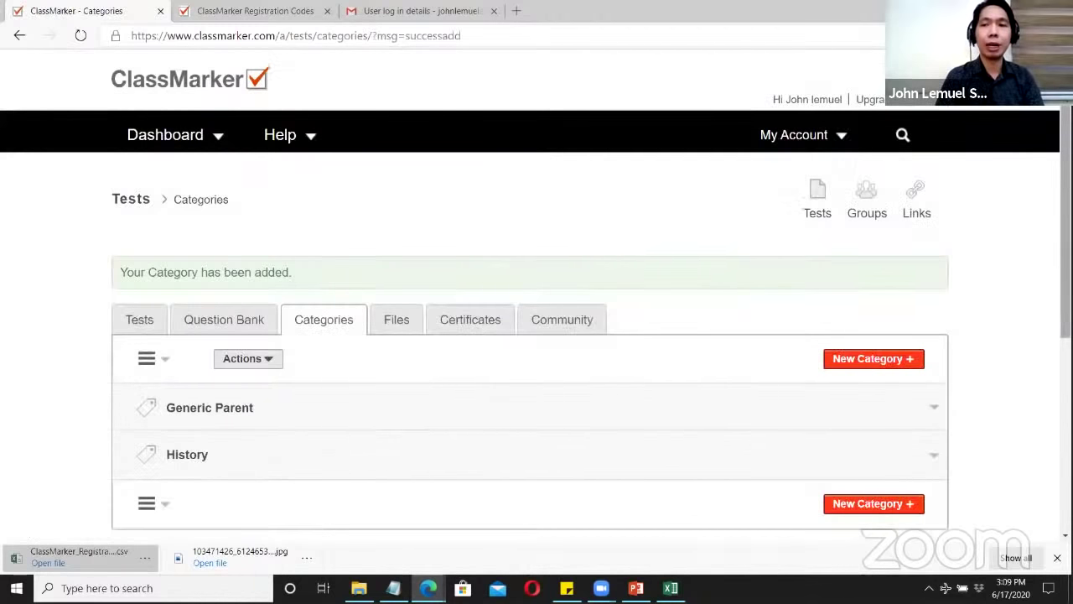
{"action": "scroll", "coordinate": [863, 277], "scroll_direction": "down", "scroll_amount": 2}
- Create the sub category 'Philippines' with History chosen as its parent category
{"action": "left_click", "coordinate": [862, 290]}
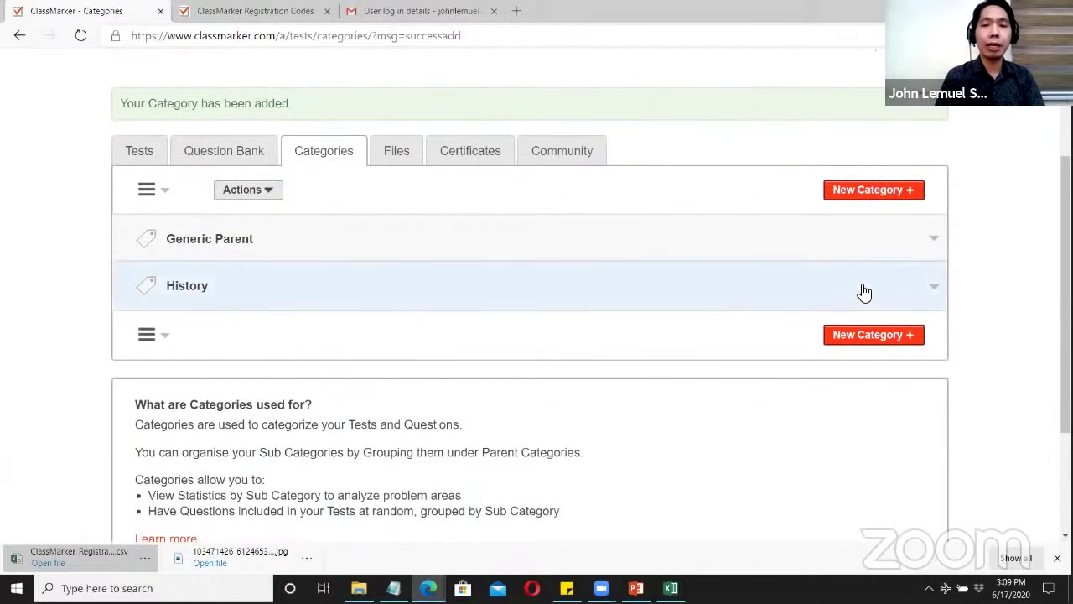
{"action": "left_click", "coordinate": [852, 387]}
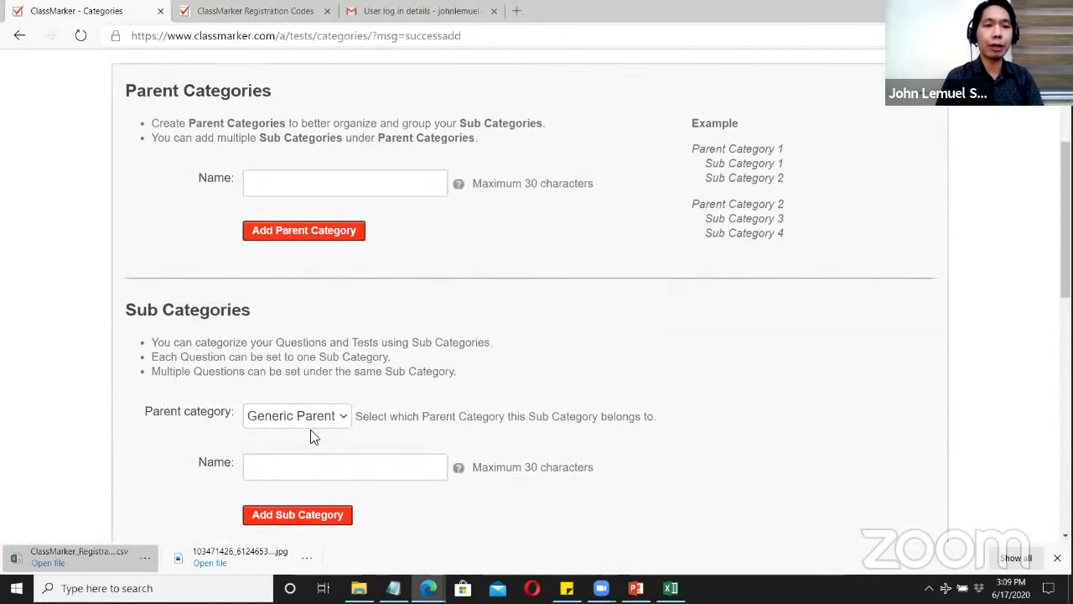
{"action": "left_click", "coordinate": [335, 422]}
{"action": "left_click", "coordinate": [426, 373]}
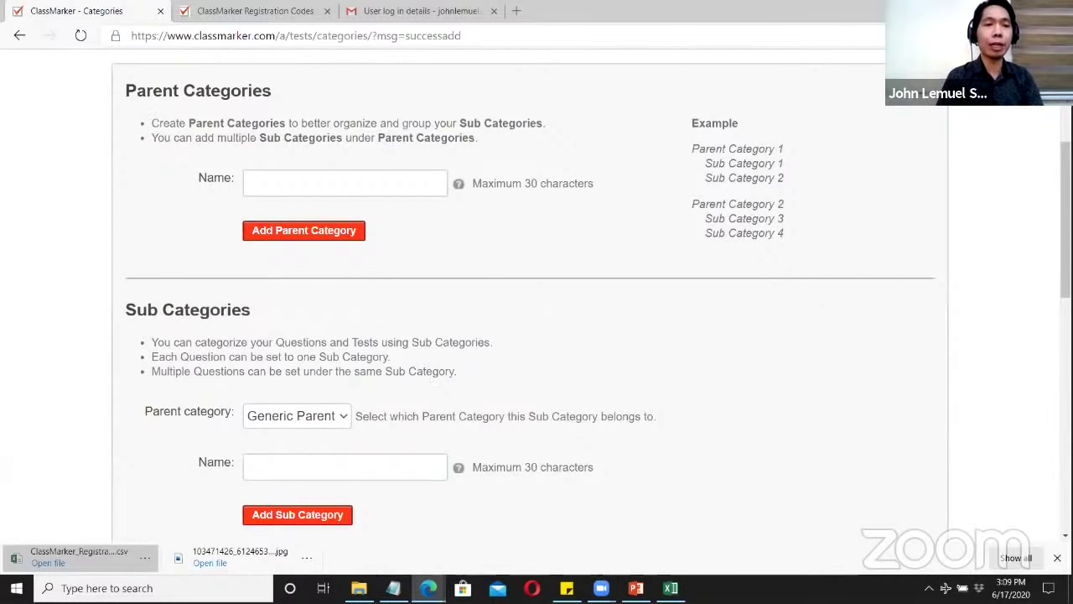
{"action": "scroll", "coordinate": [460, 151], "scroll_direction": "down", "scroll_amount": 2}
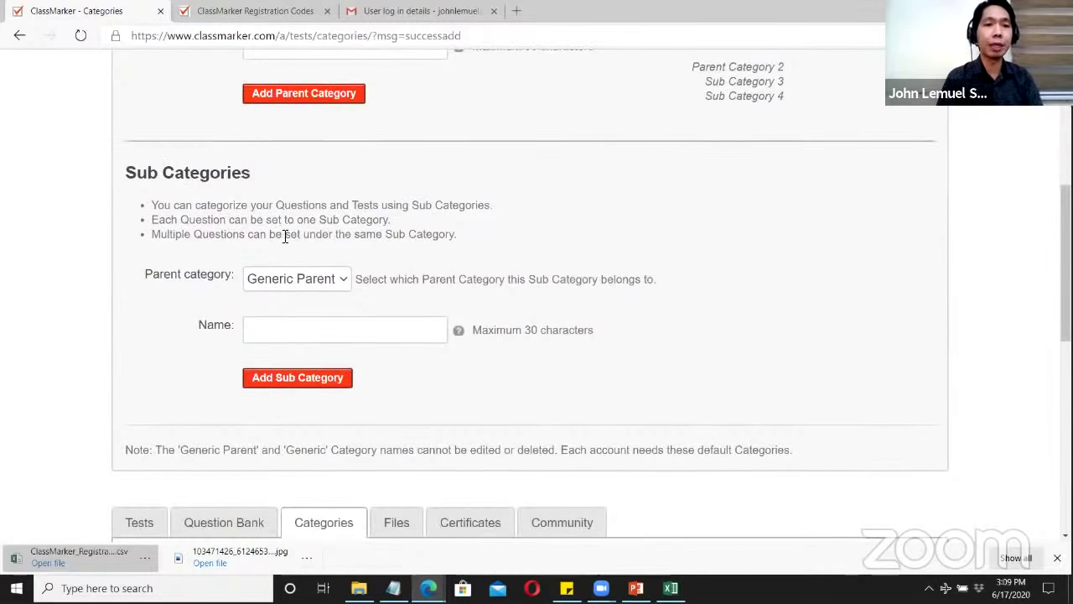
{"action": "left_click", "coordinate": [342, 282]}
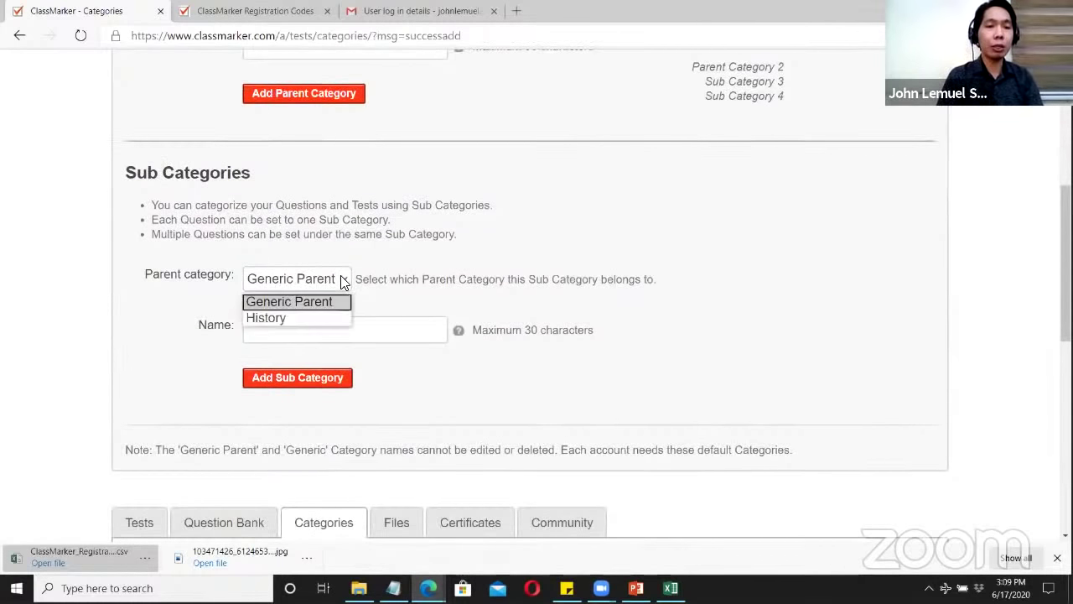
{"action": "left_click", "coordinate": [298, 317]}
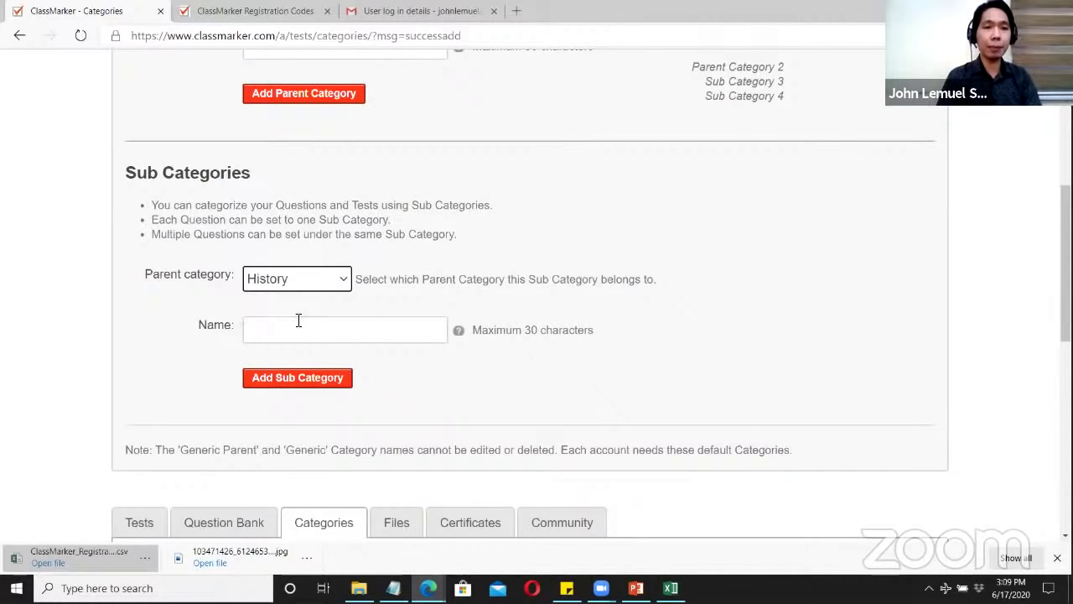
{"action": "left_click", "coordinate": [287, 332]}
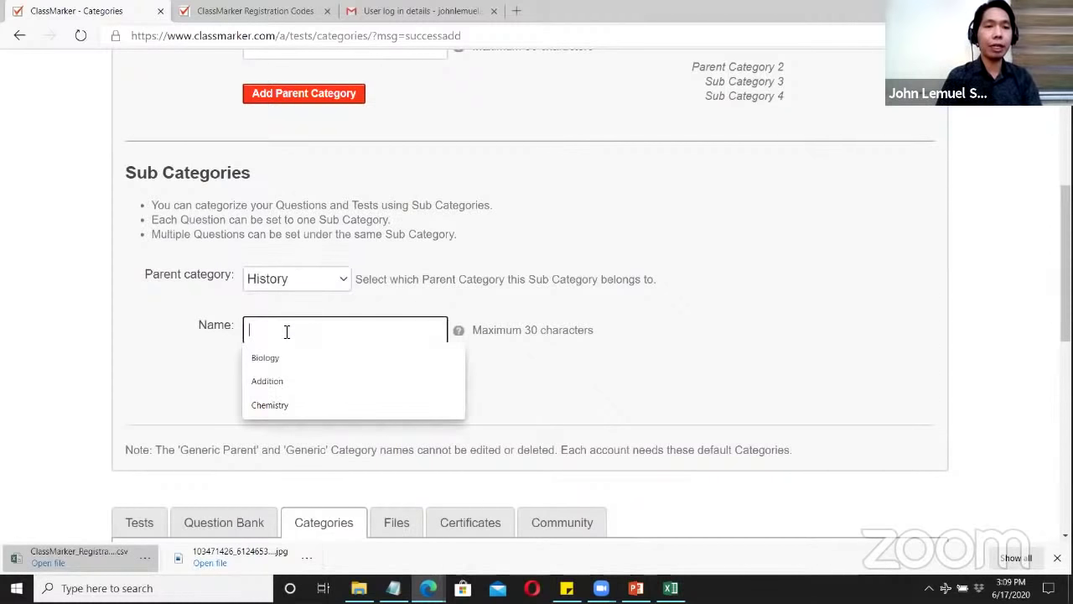
{"action": "type", "text": "P"}
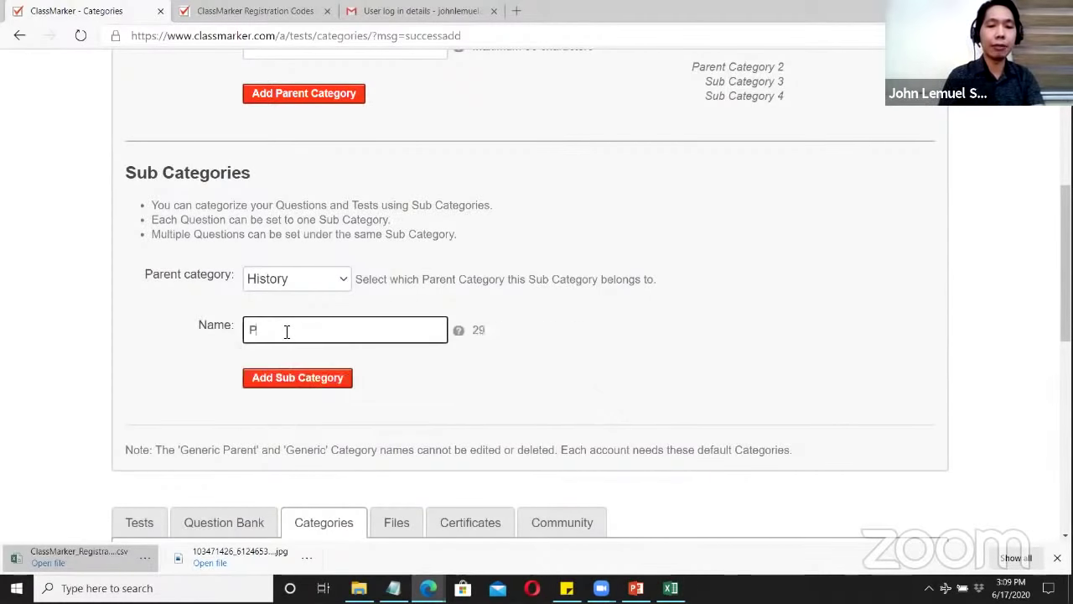
{"action": "type", "text": "hilippines"}
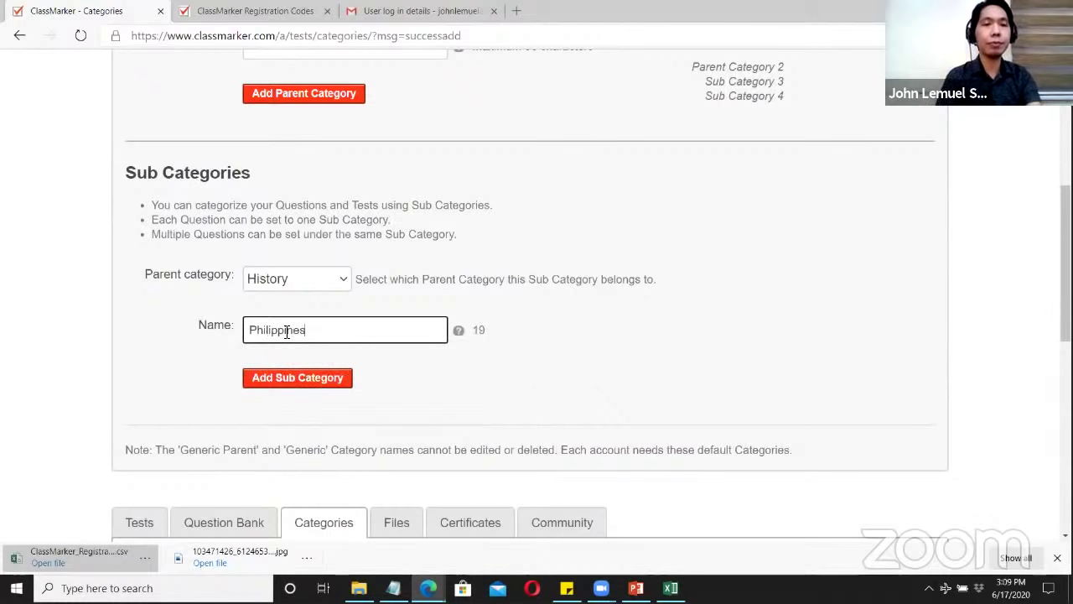
{"action": "left_click", "coordinate": [293, 379]}
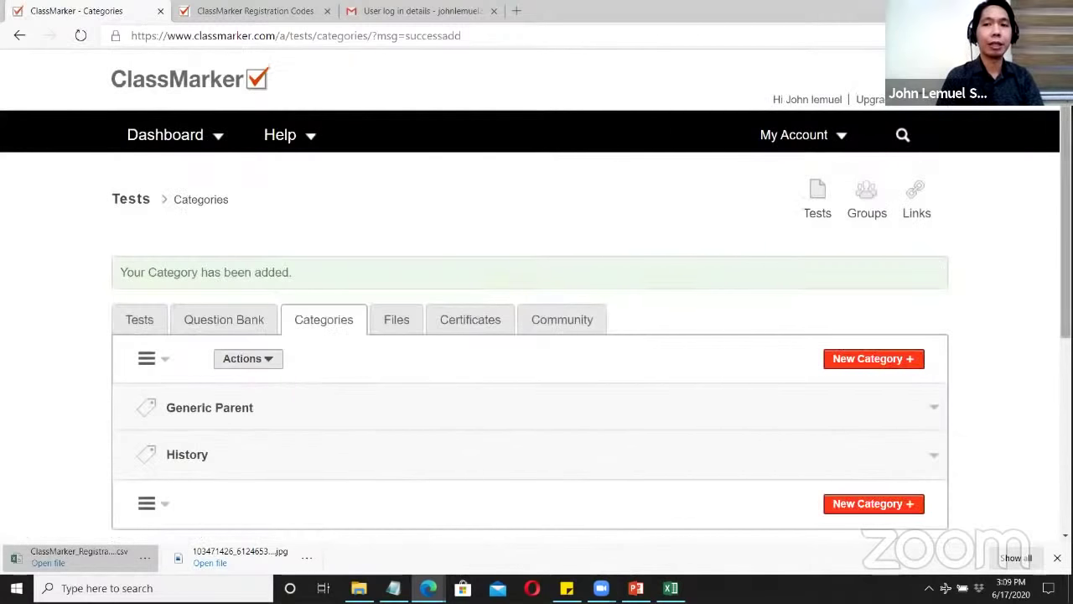
- Add a 'Food' sub category with History as its parent
{"action": "scroll", "coordinate": [520, 228], "scroll_direction": "down", "scroll_amount": 3}
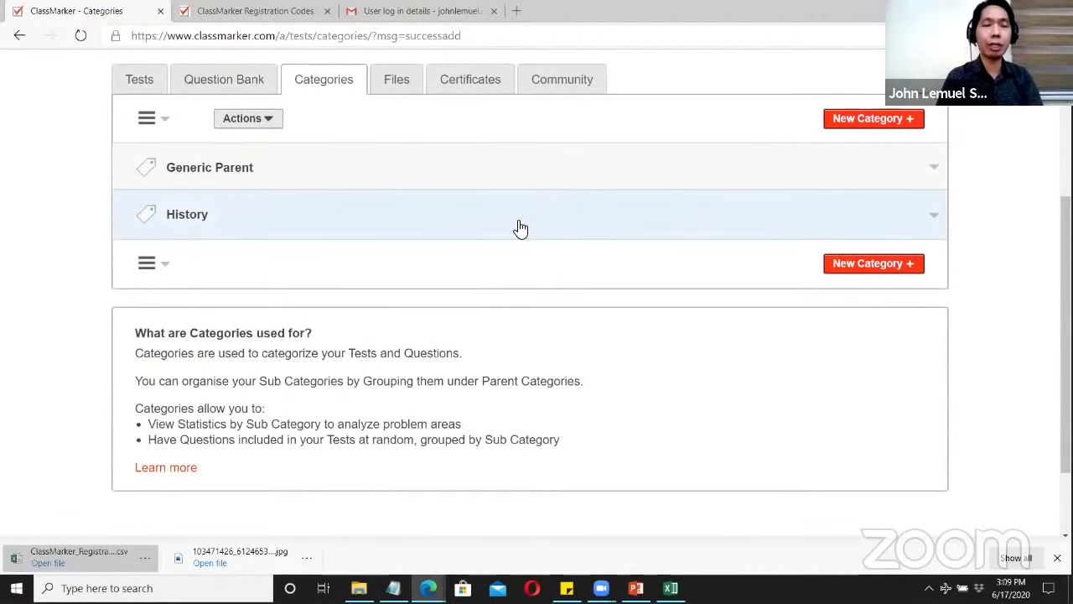
{"action": "left_click", "coordinate": [520, 228]}
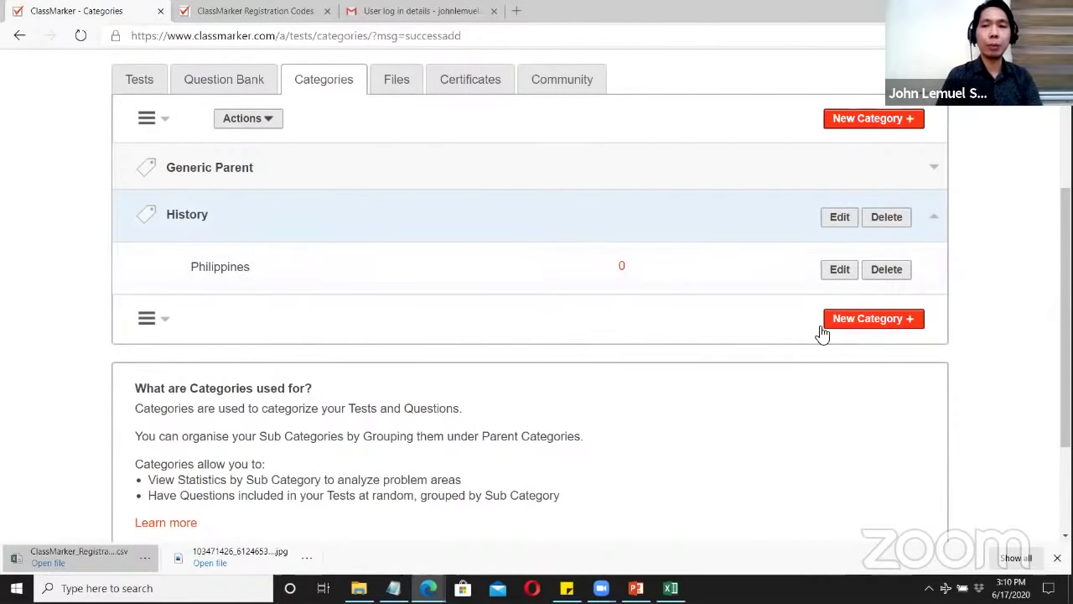
{"action": "left_click", "coordinate": [859, 327]}
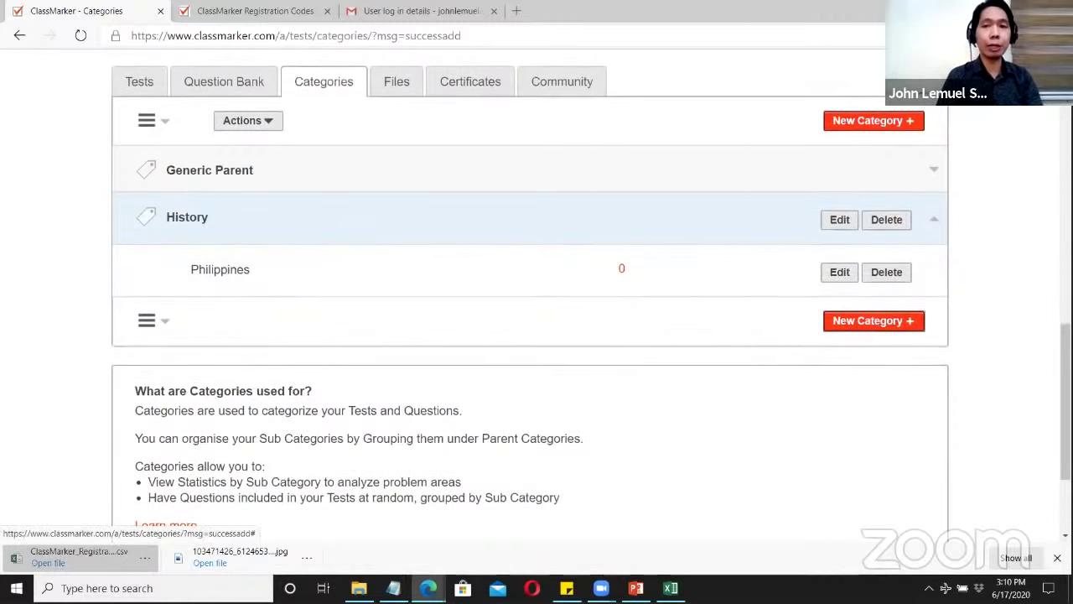
{"action": "scroll", "coordinate": [277, 417], "scroll_direction": "up", "scroll_amount": 5}
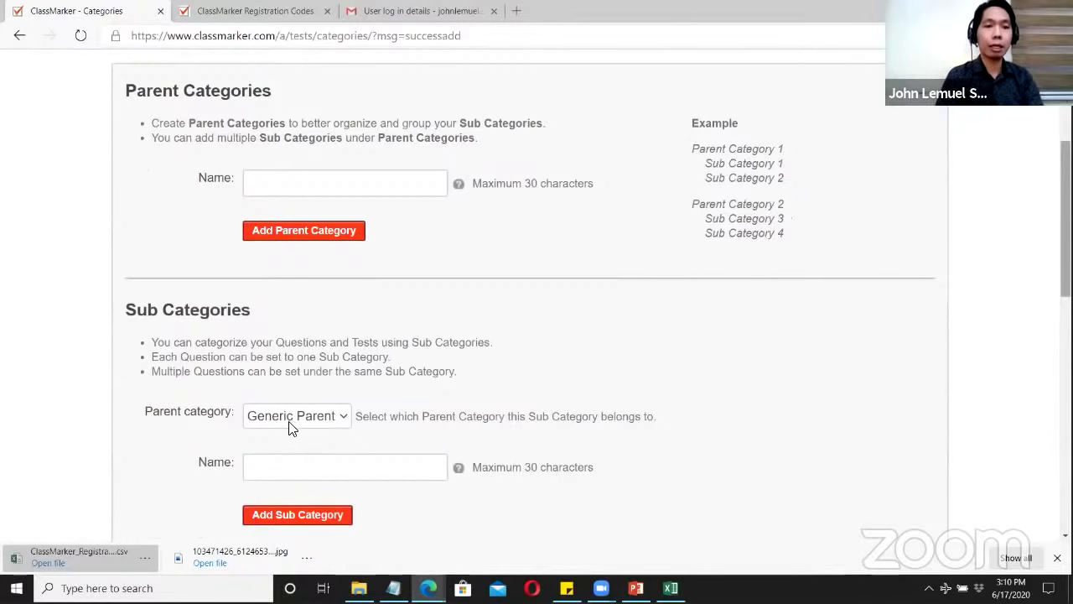
{"action": "left_click", "coordinate": [289, 428]}
{"action": "left_click", "coordinate": [268, 454]}
{"action": "left_click", "coordinate": [268, 468]}
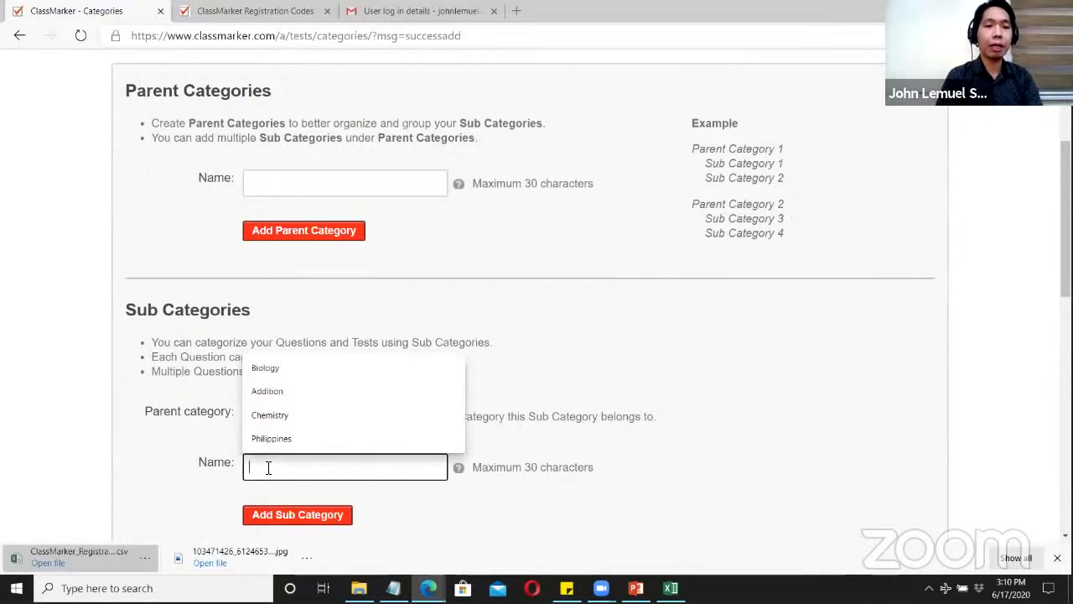
{"action": "type", "text": "Food"}
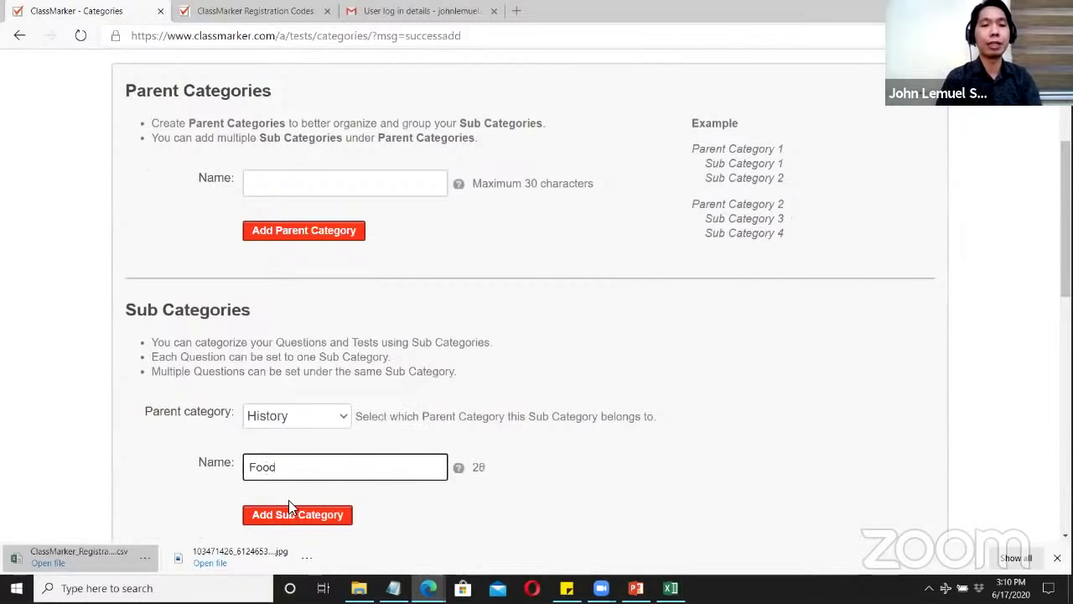
{"action": "left_click", "coordinate": [300, 514]}
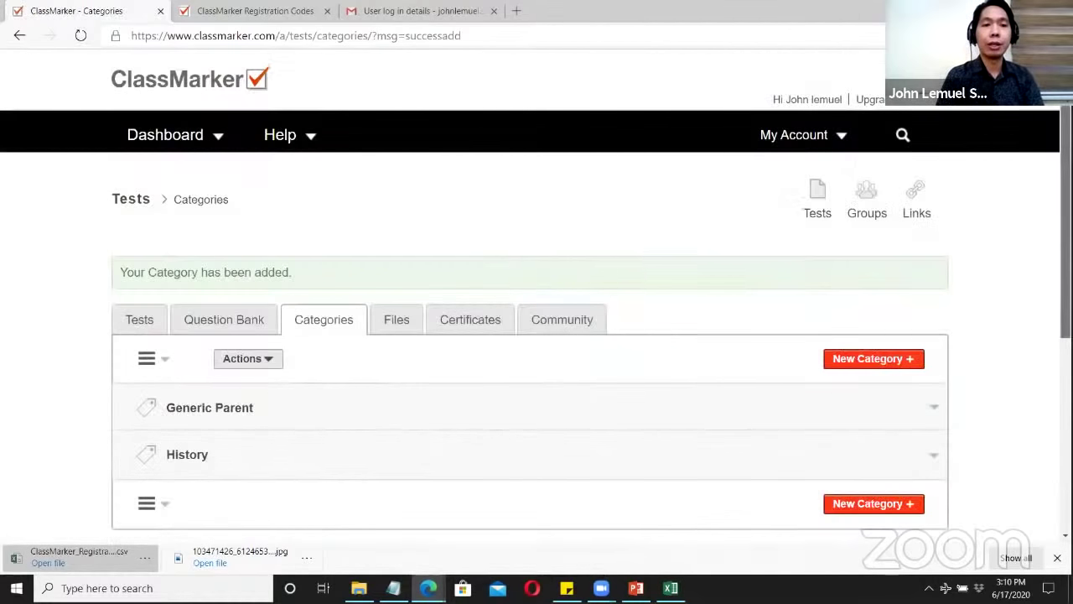
- Expand History to confirm Food and Philippines, then go to the Question Bank page
{"action": "scroll", "coordinate": [537, 318], "scroll_direction": "down", "scroll_amount": 3}
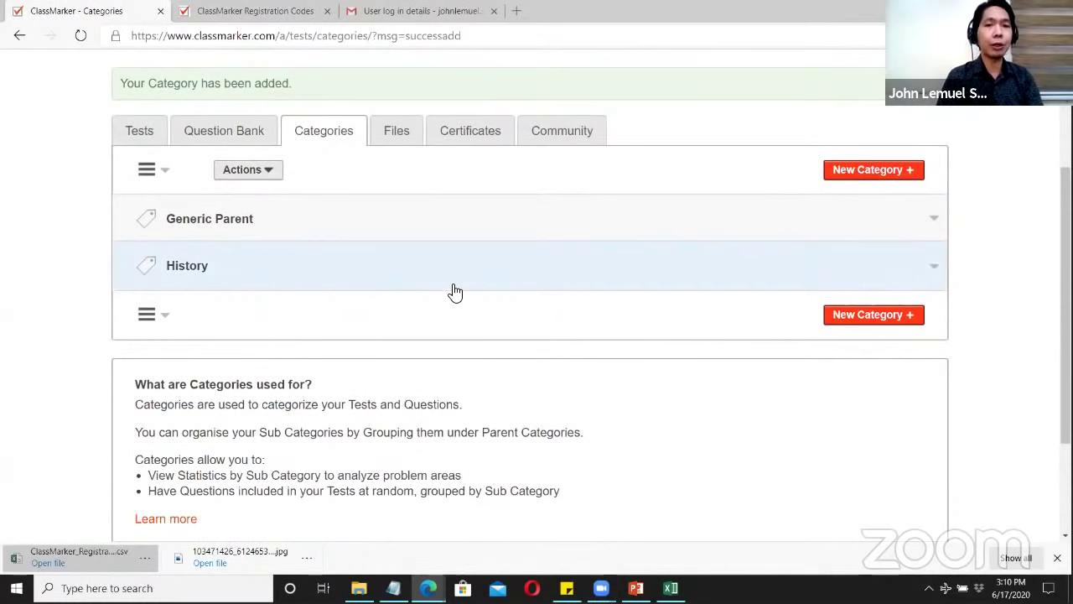
{"action": "left_click", "coordinate": [455, 290]}
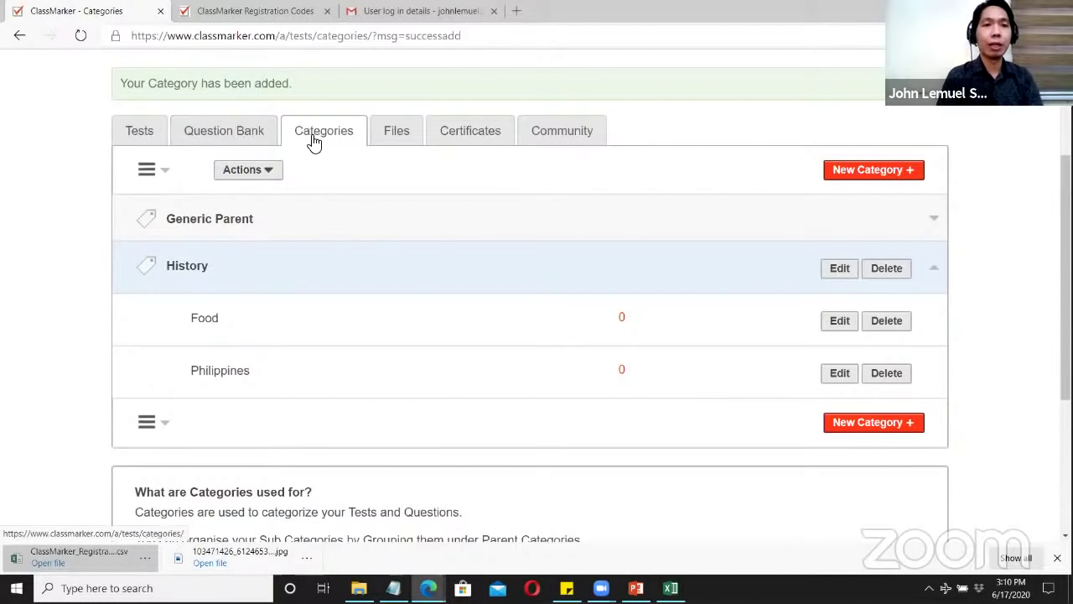
{"action": "left_click", "coordinate": [241, 141]}
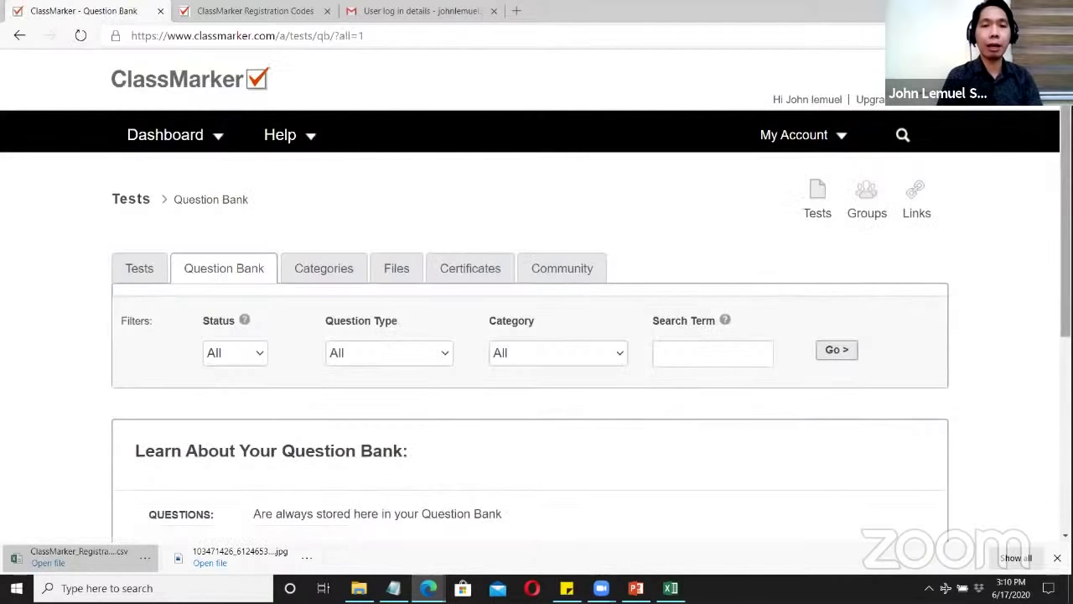
- Look over the empty Question Bank and start adding questions
{"action": "scroll", "coordinate": [536, 335], "scroll_direction": "down", "scroll_amount": 1}
{"action": "scroll", "coordinate": [956, 252], "scroll_direction": "down", "scroll_amount": 1}
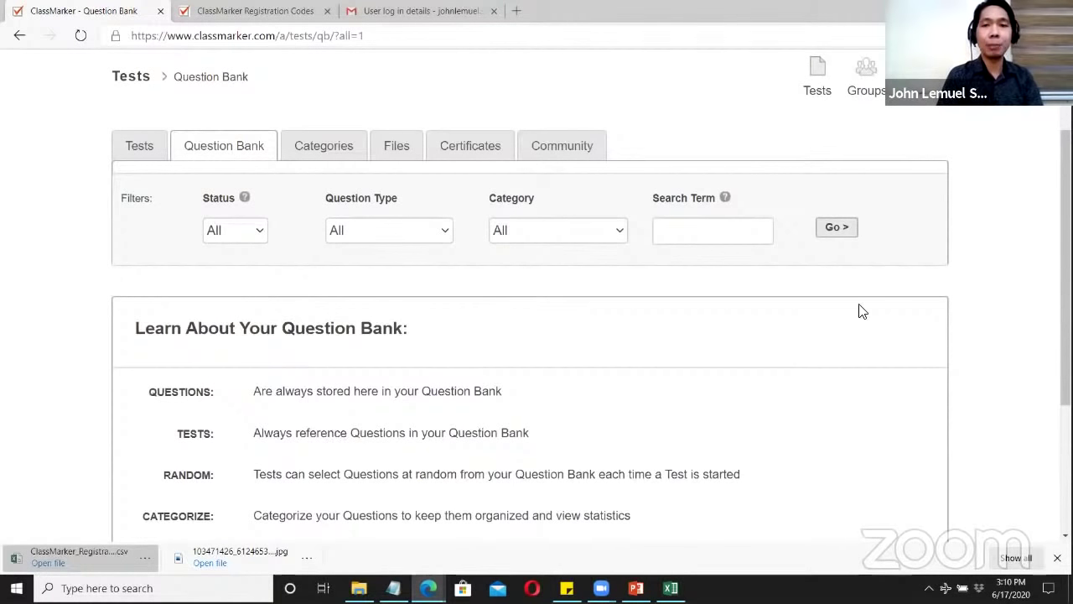
{"action": "scroll", "coordinate": [1066, 268], "scroll_direction": "down", "scroll_amount": 1}
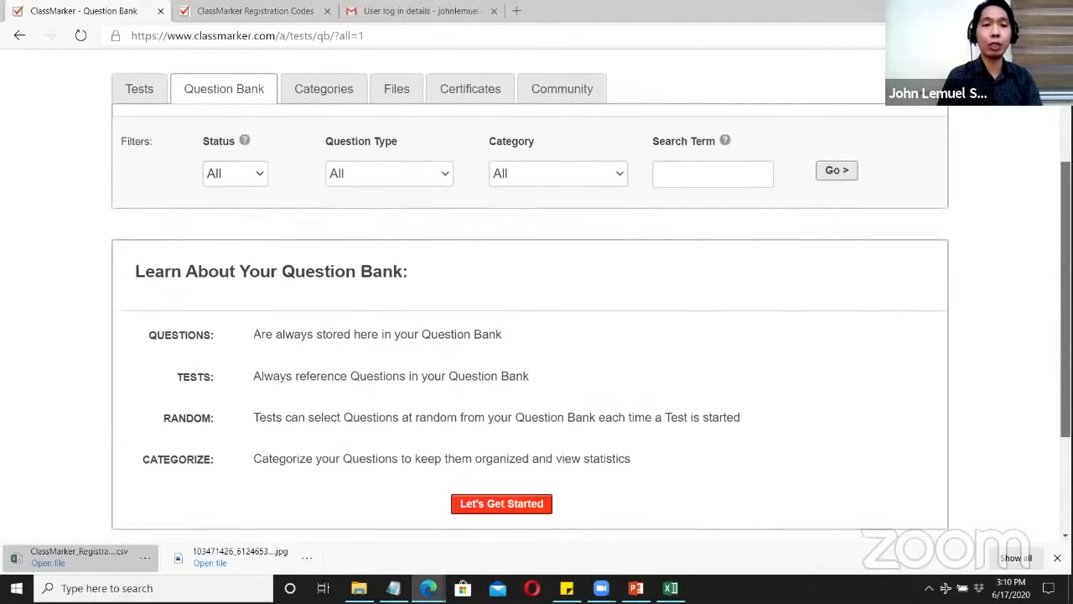
{"action": "scroll", "coordinate": [1066, 268], "scroll_direction": "up", "scroll_amount": 1}
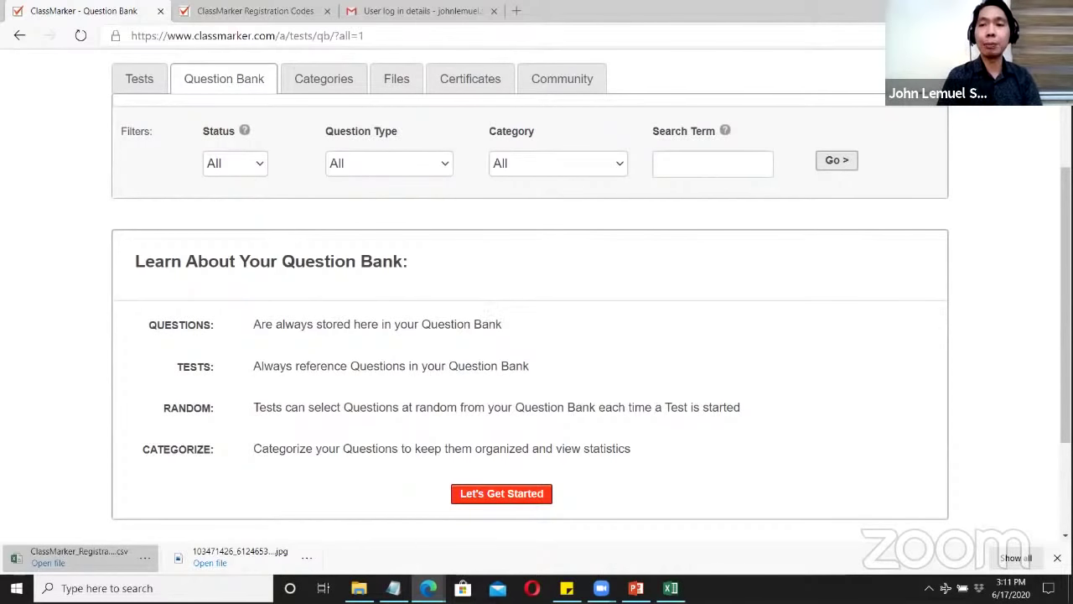
{"action": "scroll", "coordinate": [536, 302], "scroll_direction": "up", "scroll_amount": 1}
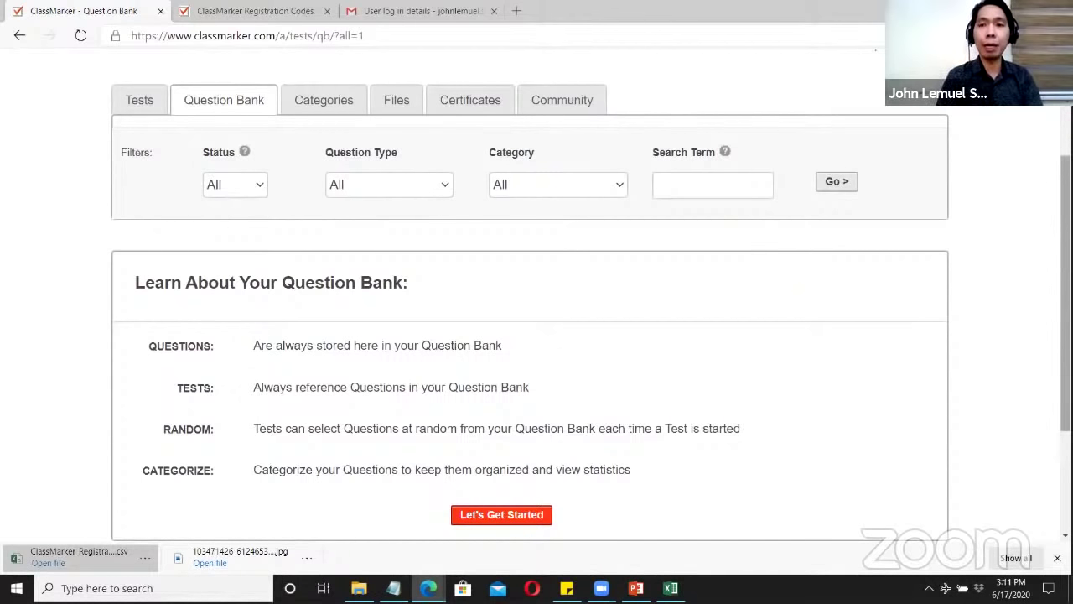
{"action": "scroll", "coordinate": [1066, 293], "scroll_direction": "down", "scroll_amount": 1}
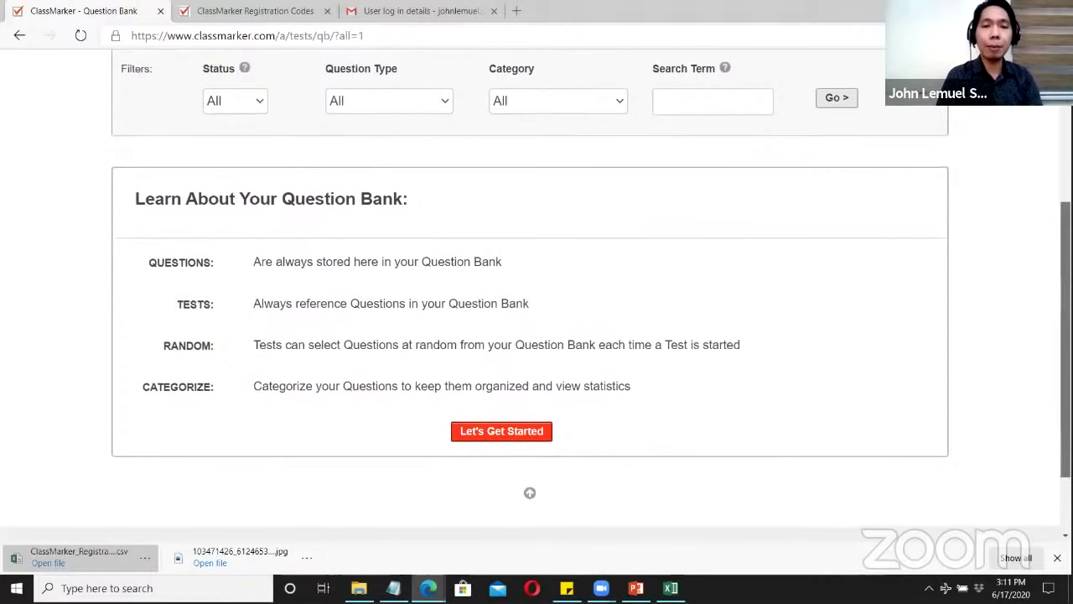
{"action": "scroll", "coordinate": [1065, 335], "scroll_direction": "down", "scroll_amount": 1}
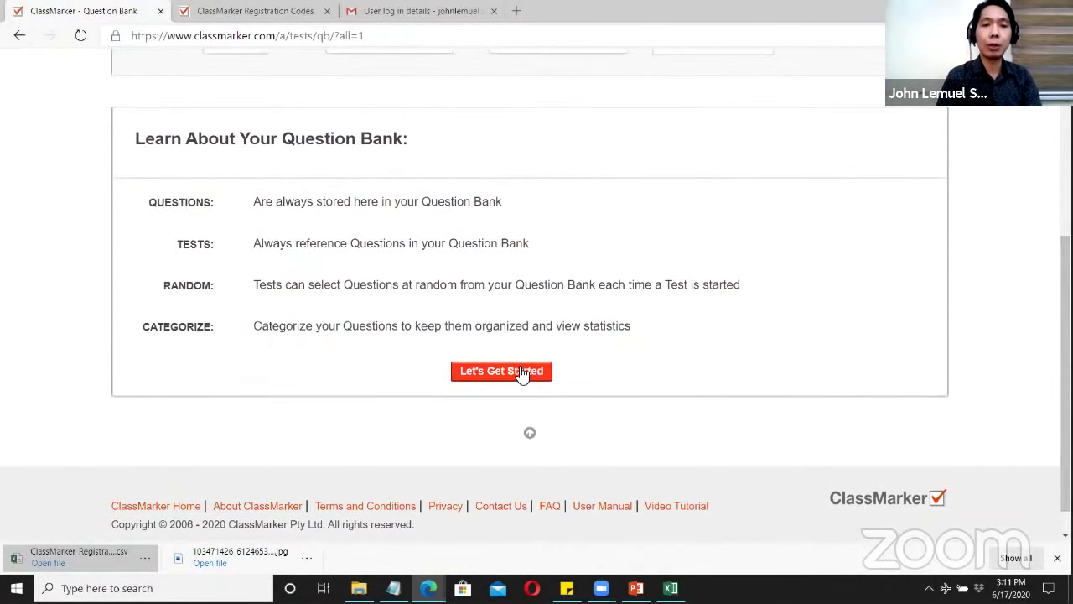
{"action": "left_click", "coordinate": [502, 371]}
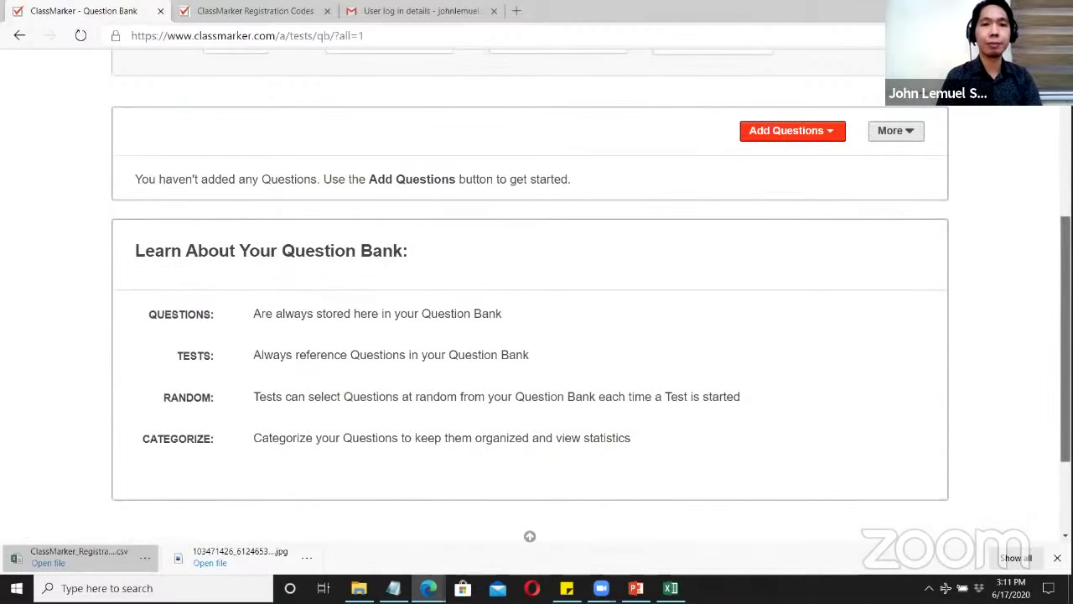
- Choose Add to Question Bank from the Add Questions options to open the question editor
{"action": "scroll", "coordinate": [1065, 335], "scroll_direction": "down", "scroll_amount": 3}
{"action": "scroll", "coordinate": [1044, 275], "scroll_direction": "up", "scroll_amount": 5}
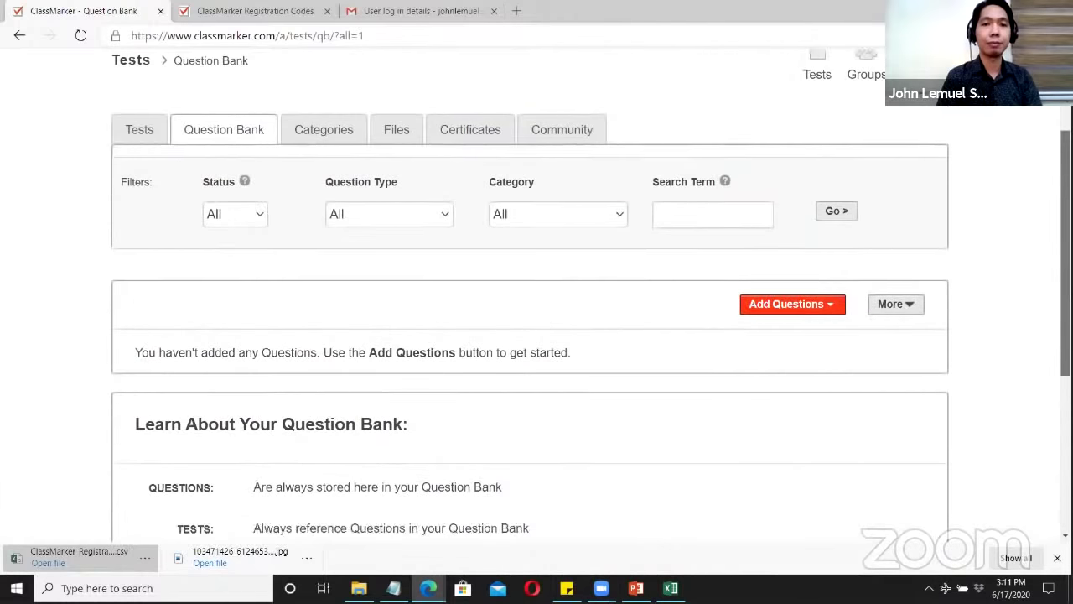
{"action": "scroll", "coordinate": [1046, 218], "scroll_direction": "down", "scroll_amount": 3}
{"action": "scroll", "coordinate": [922, 193], "scroll_direction": "up", "scroll_amount": 3}
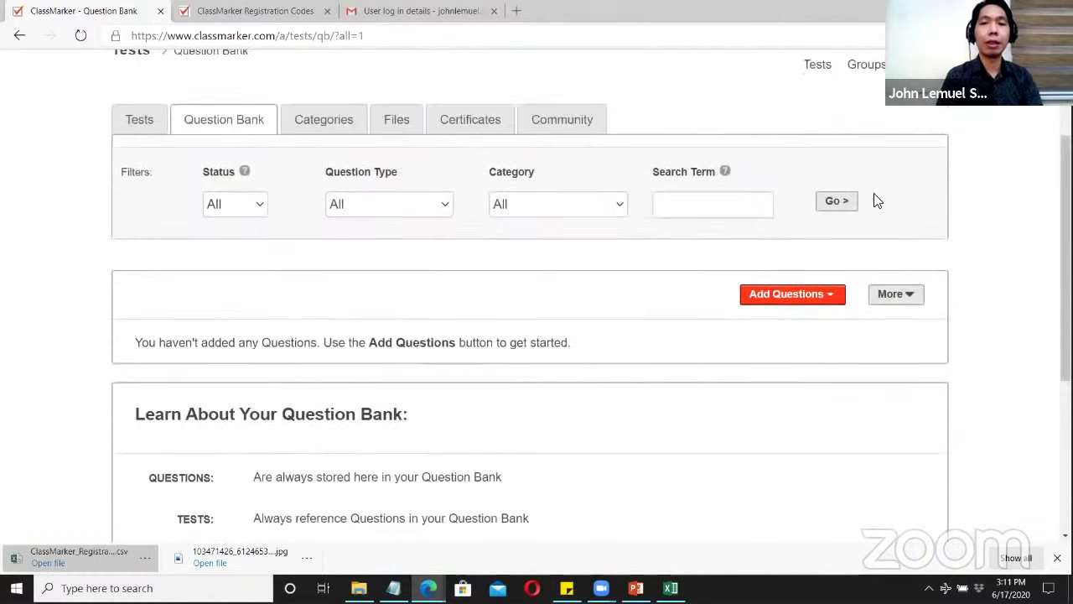
{"action": "left_click", "coordinate": [773, 298]}
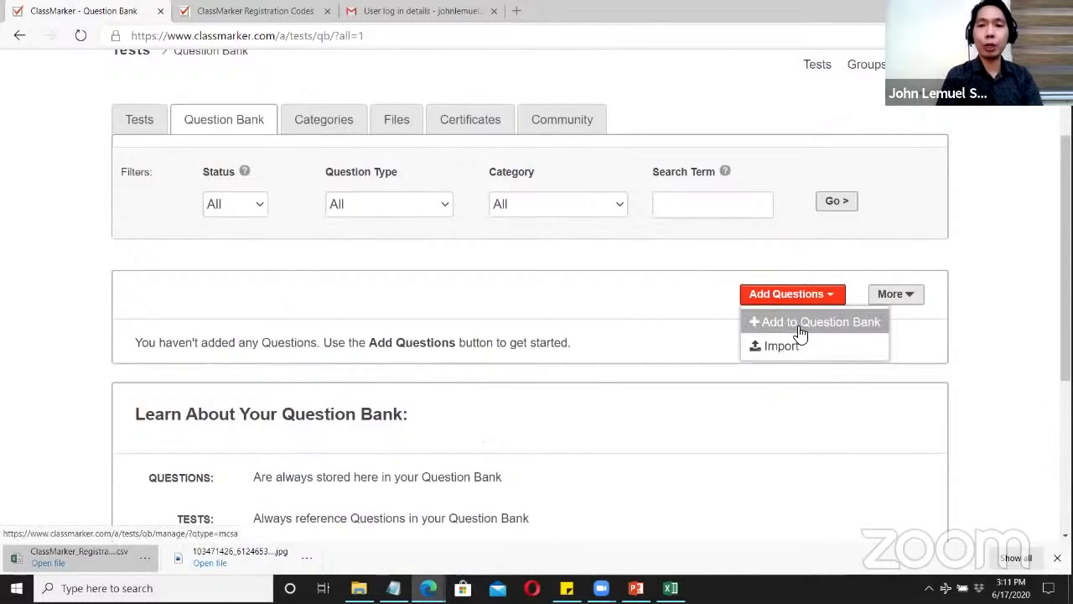
{"action": "left_click", "coordinate": [801, 333]}
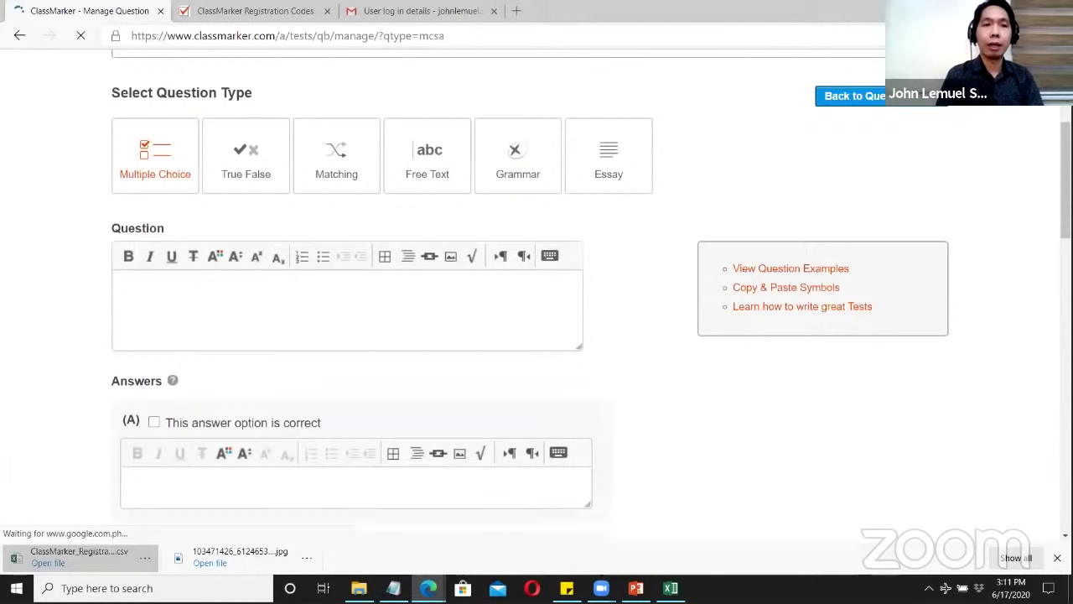
- Try the True False, Matching and Free Text types, then settle on Multiple Choice
{"action": "scroll", "coordinate": [506, 206], "scroll_direction": "up", "scroll_amount": 2}
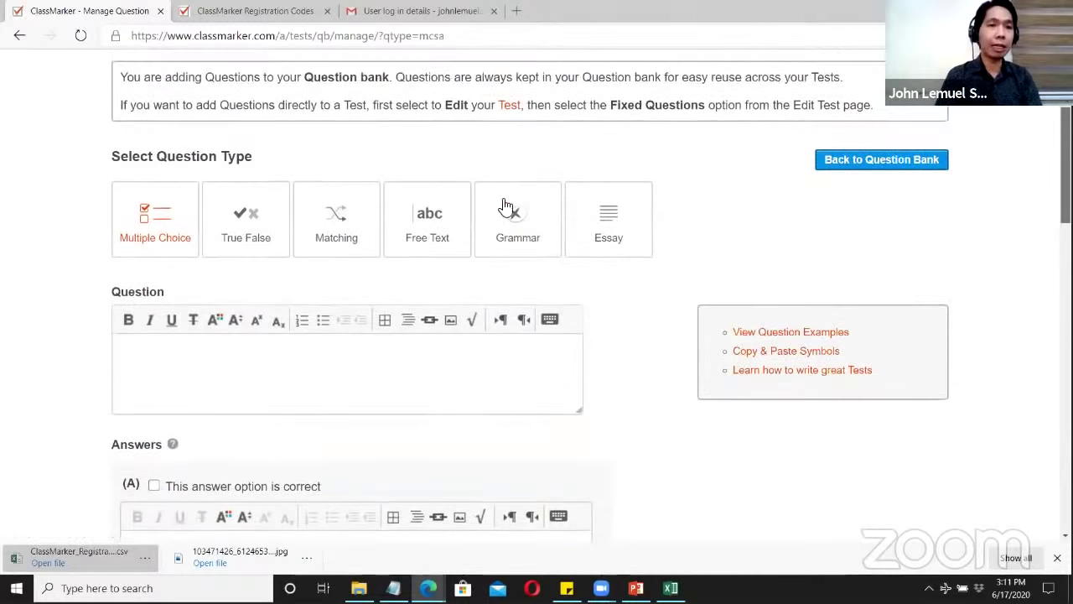
{"action": "scroll", "coordinate": [506, 206], "scroll_direction": "down", "scroll_amount": 1}
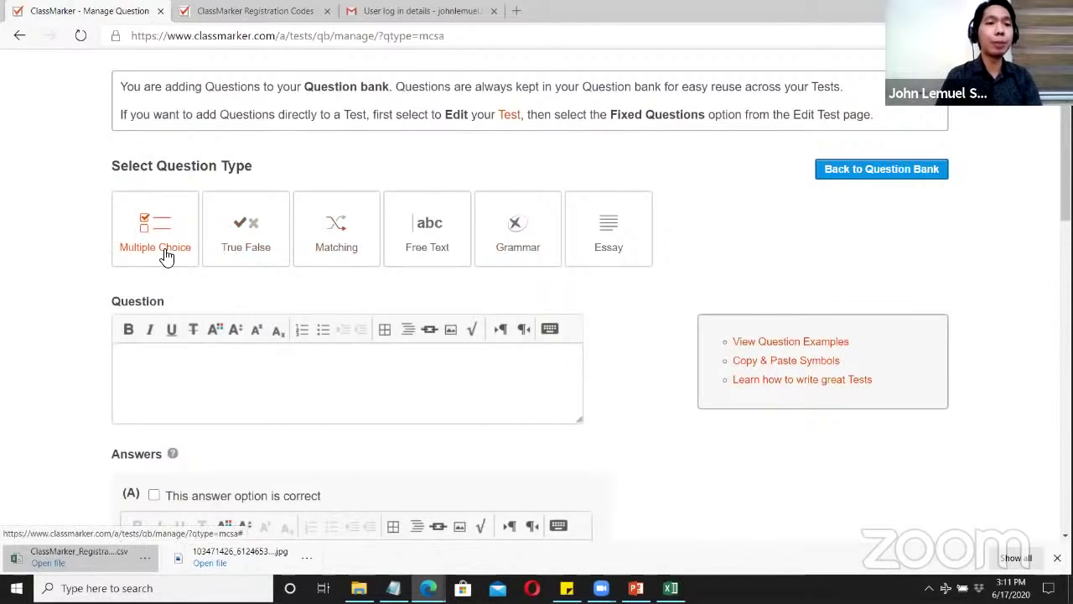
{"action": "left_click", "coordinate": [256, 252]}
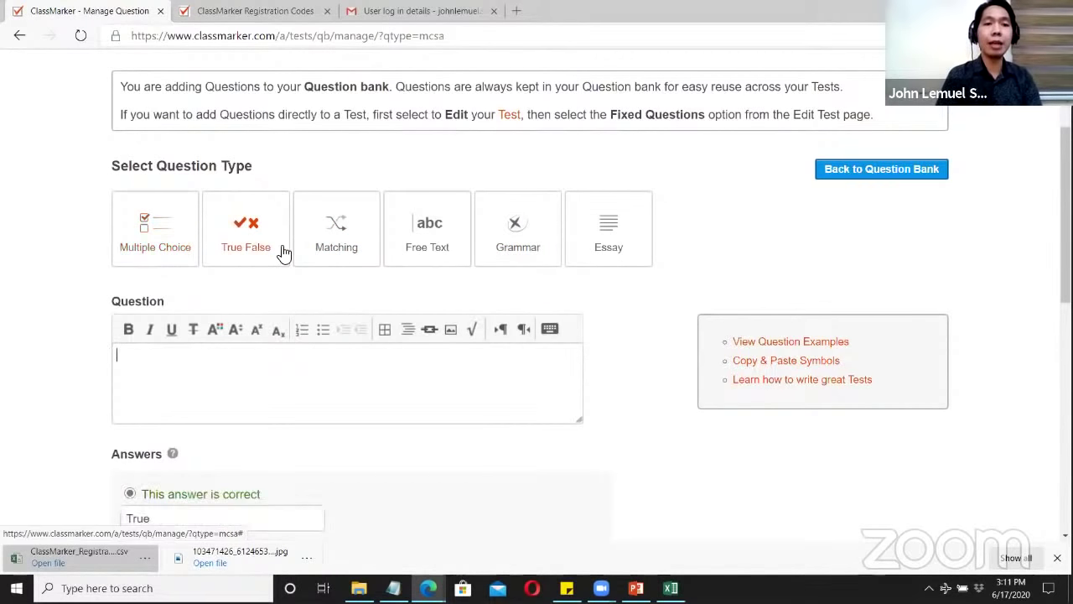
{"action": "left_click", "coordinate": [336, 255]}
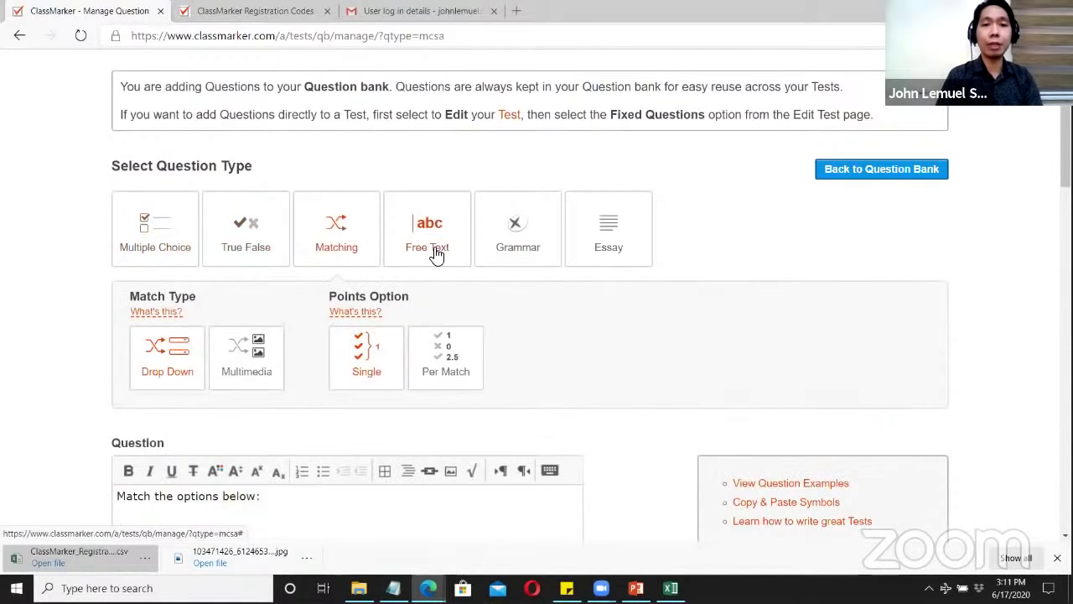
{"action": "left_click", "coordinate": [436, 255]}
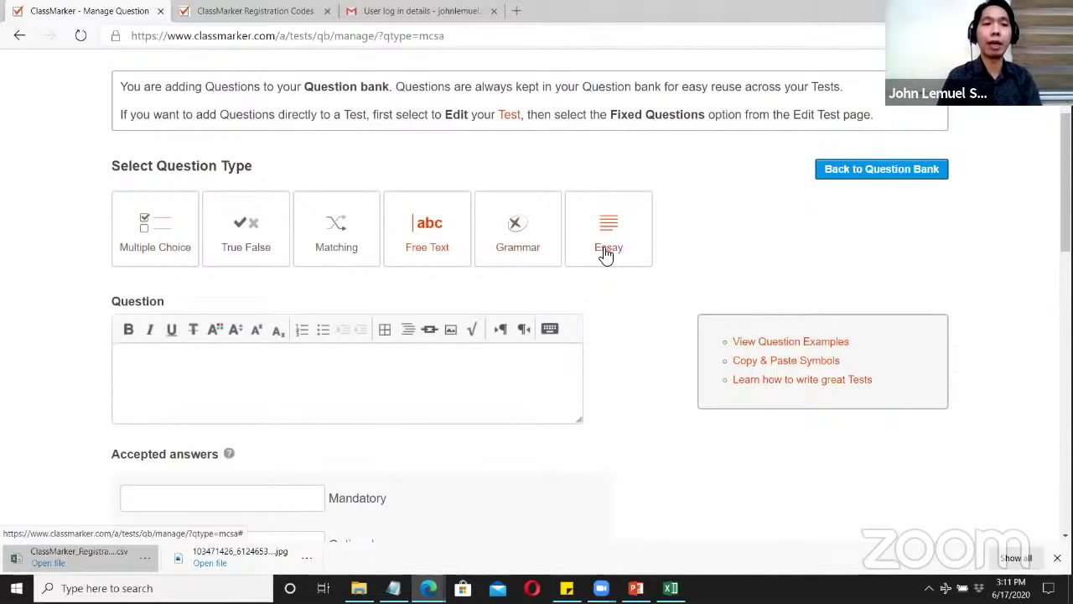
{"action": "left_click", "coordinate": [191, 254]}
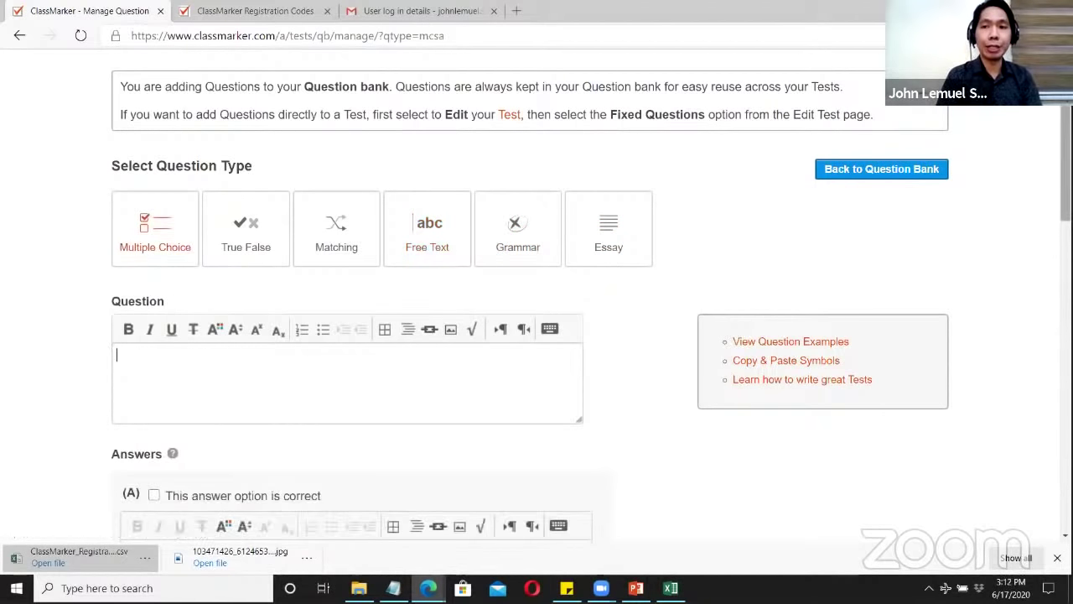
{"action": "scroll", "coordinate": [537, 335], "scroll_direction": "down", "scroll_amount": 1}
{"action": "scroll", "coordinate": [438, 528], "scroll_direction": "down", "scroll_amount": 1}
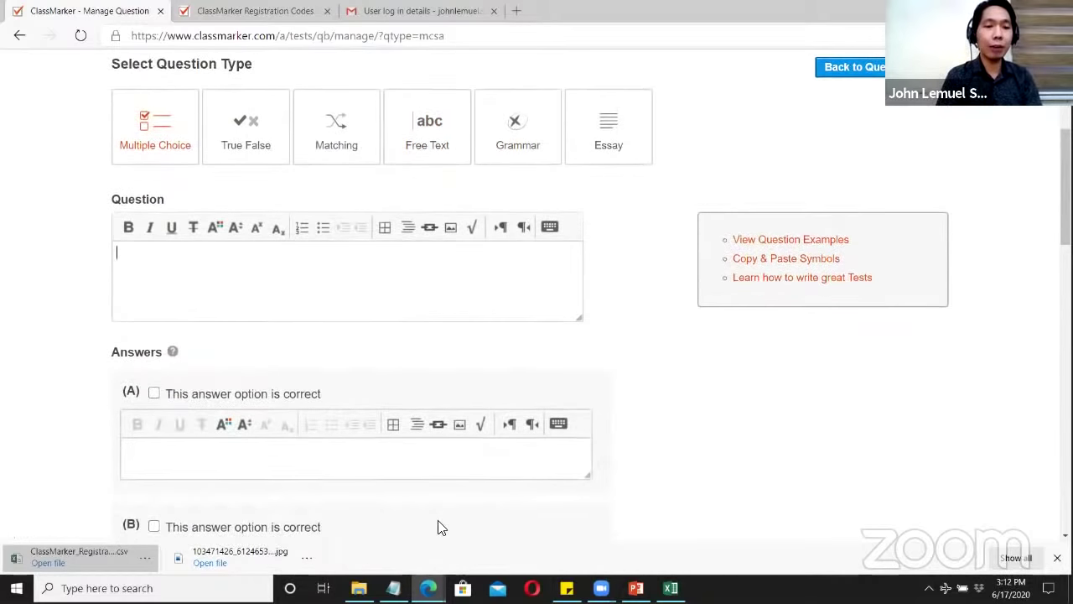
{"action": "mouse_move", "coordinate": [393, 588]}
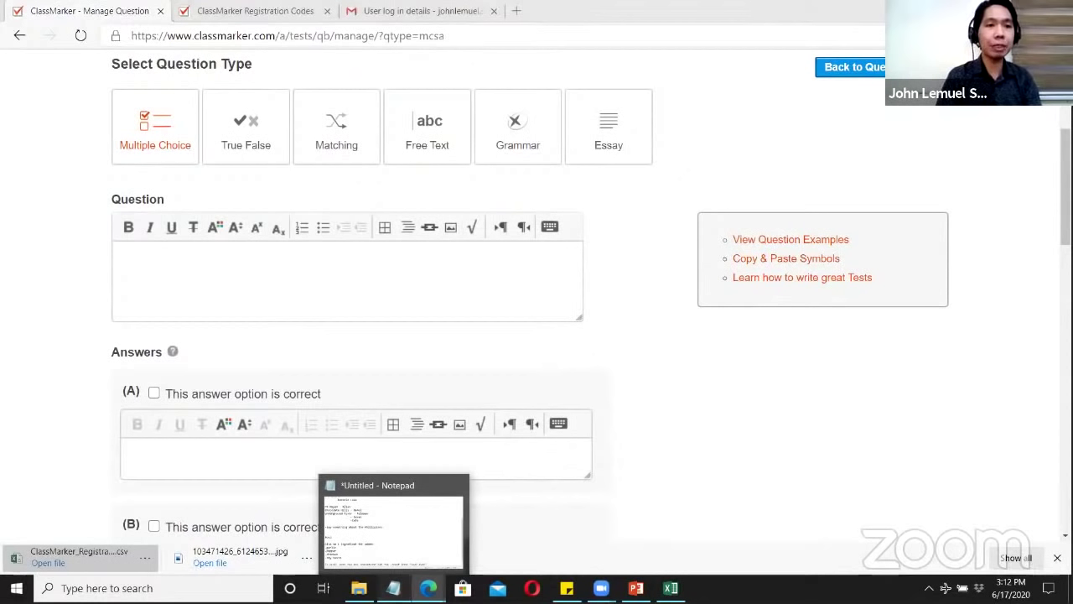
- Paste 'Which of the following is the National Hero of the Philippines?' from Notepad into the question box
{"action": "left_click", "coordinate": [394, 524]}
{"action": "scroll", "coordinate": [537, 293], "scroll_direction": "up", "scroll_amount": 3}
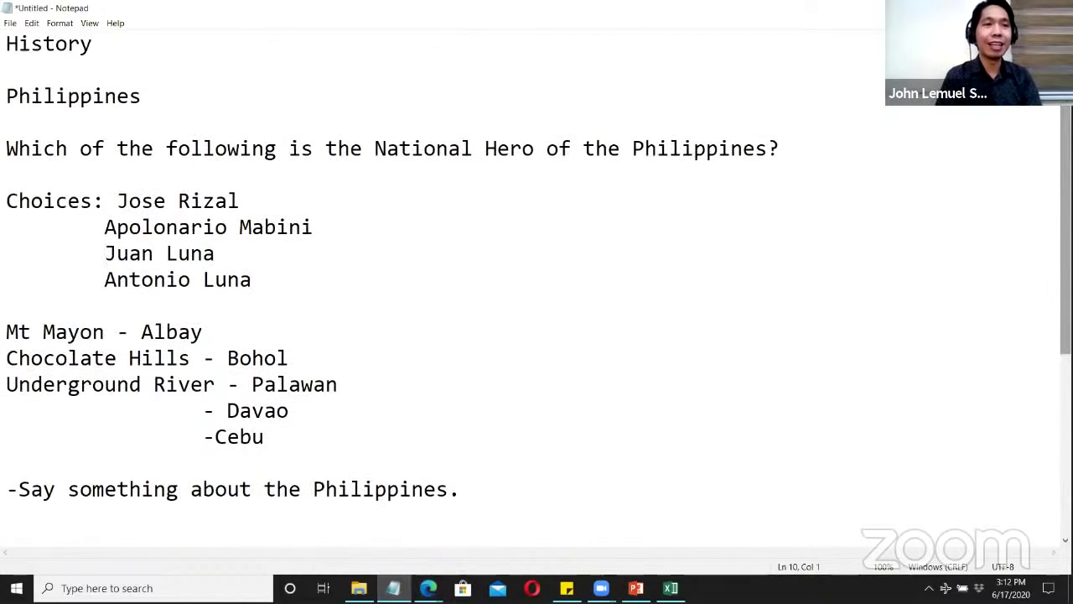
{"action": "left_click_drag", "start_coordinate": [5, 148], "coordinate": [782, 157]}
{"action": "key", "text": "ctrl+c"}
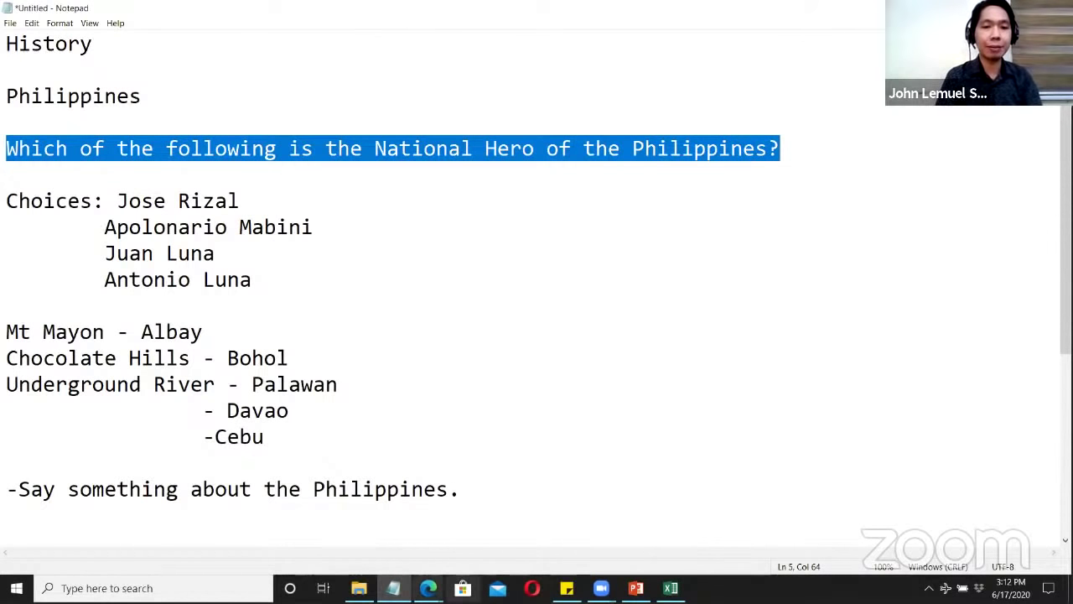
{"action": "left_click", "coordinate": [429, 587]}
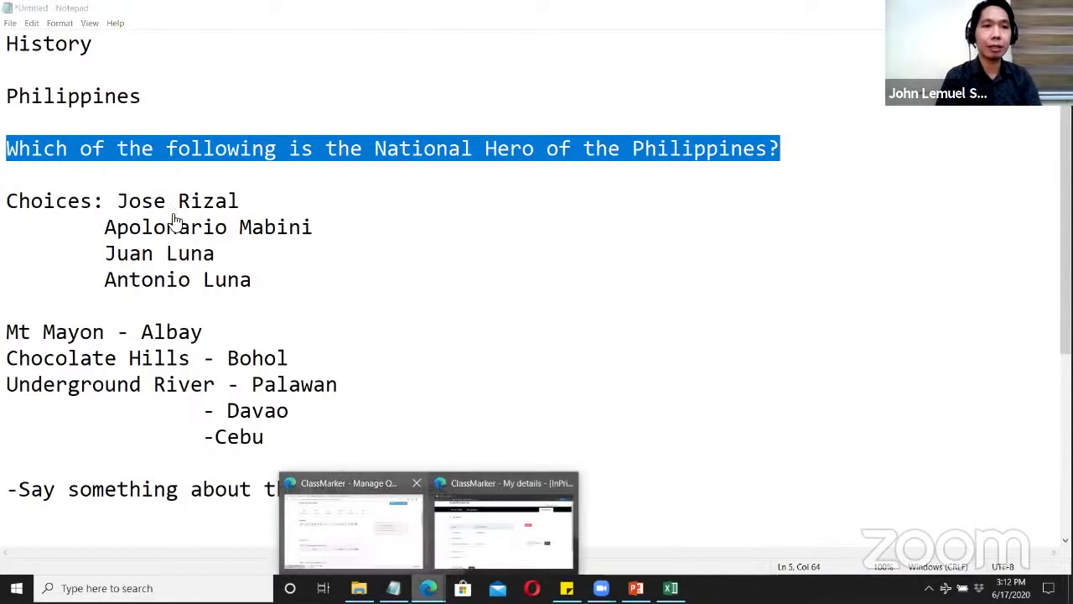
{"action": "left_click", "coordinate": [366, 541]}
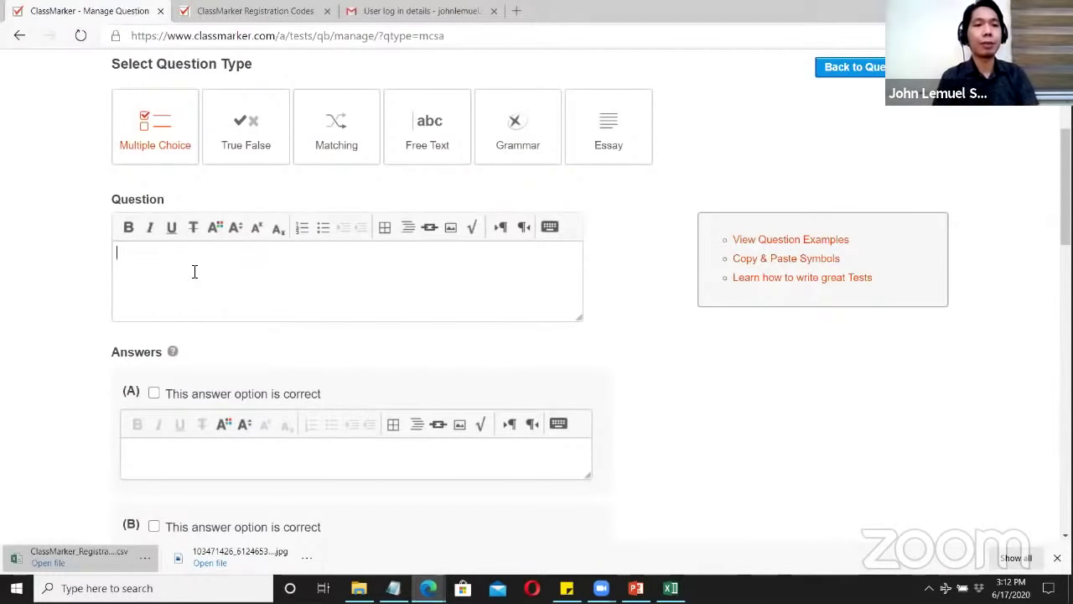
{"action": "key", "text": "ctrl+v"}
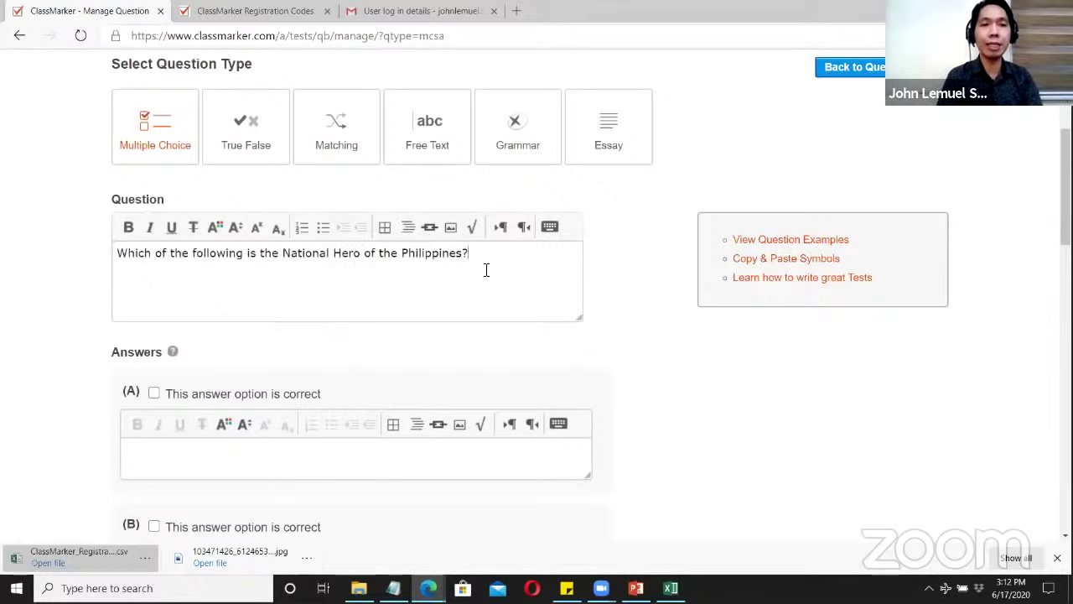
- Format the whole question text as bold, blue and Largest font size
{"action": "left_click_drag", "start_coordinate": [485, 269], "coordinate": [118, 258]}
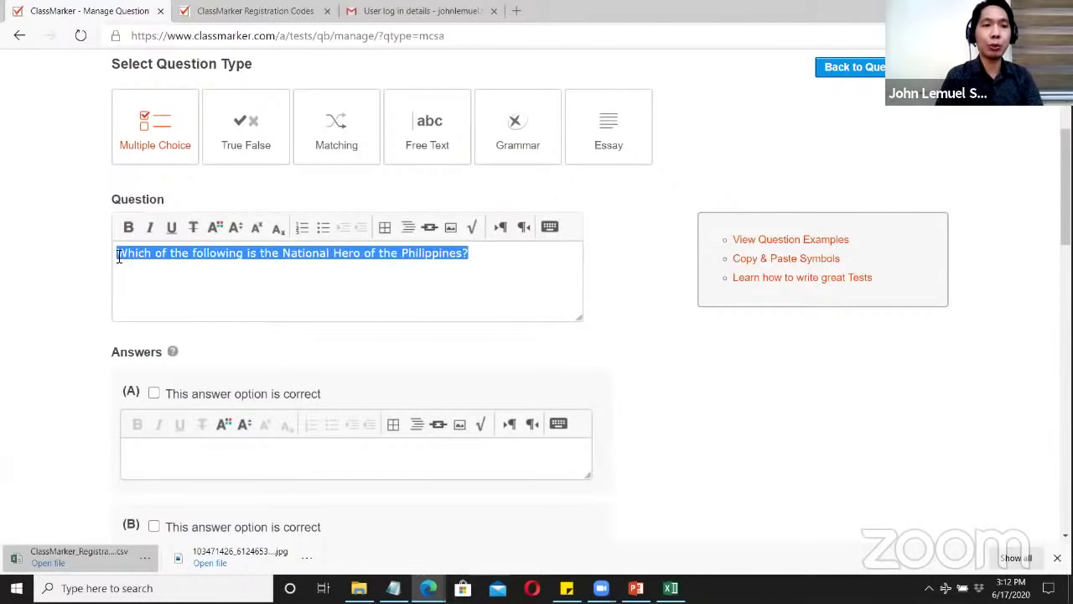
{"action": "left_click", "coordinate": [128, 226]}
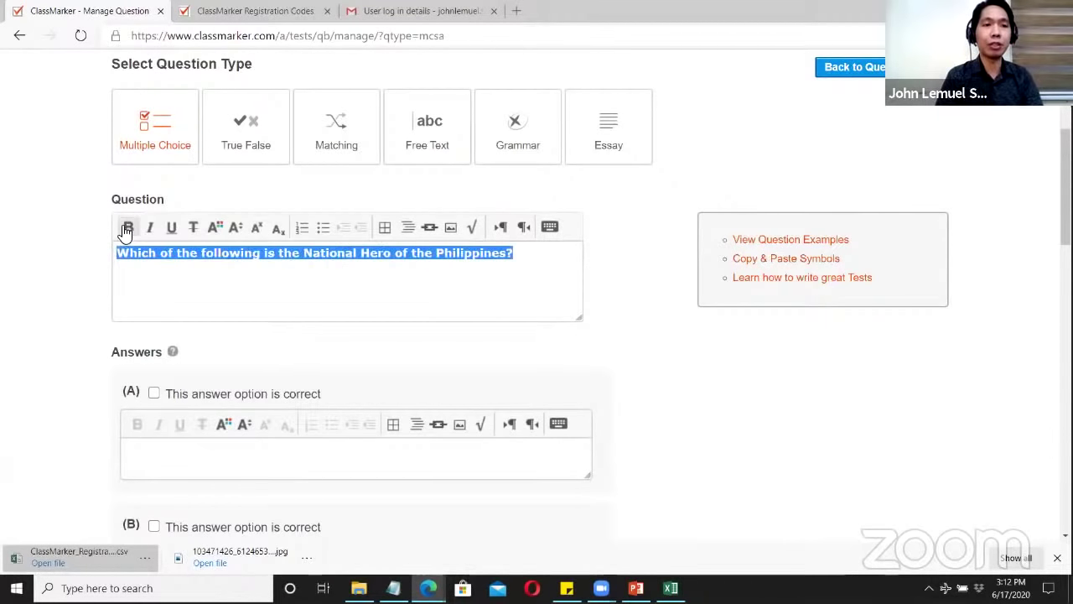
{"action": "left_click", "coordinate": [215, 227]}
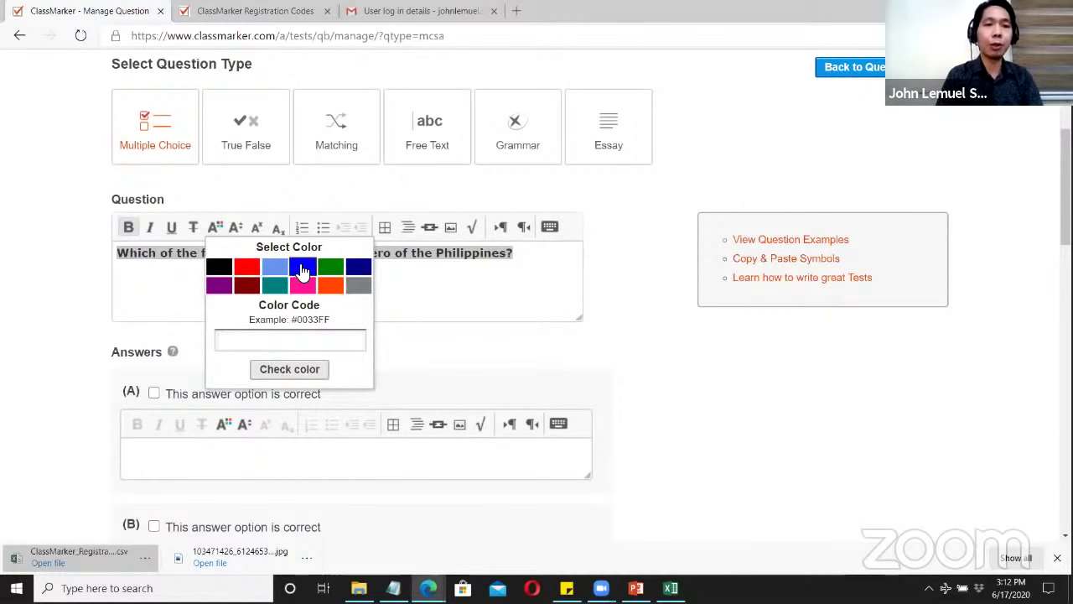
{"action": "left_click", "coordinate": [303, 269]}
{"action": "left_click", "coordinate": [235, 227]}
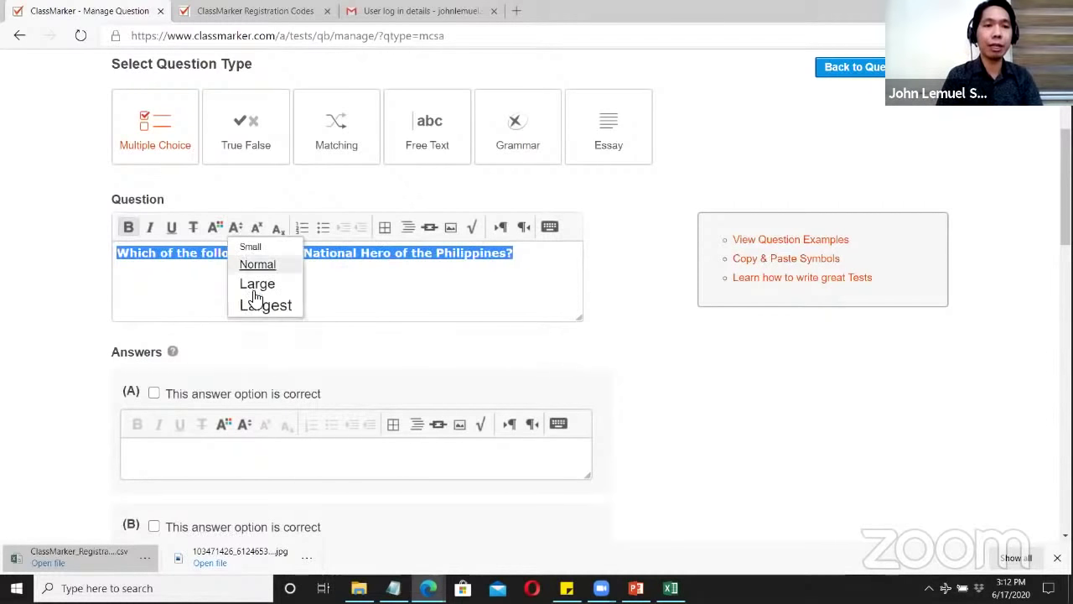
{"action": "left_click", "coordinate": [266, 305]}
{"action": "left_click", "coordinate": [302, 297]}
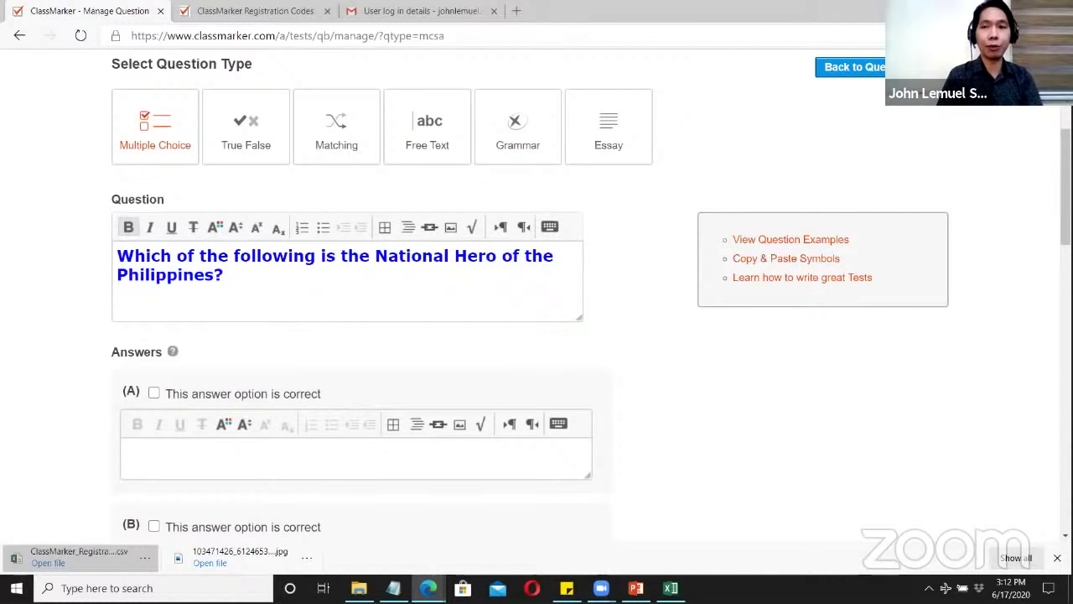
{"action": "scroll", "coordinate": [591, 295], "scroll_direction": "down", "scroll_amount": 1}
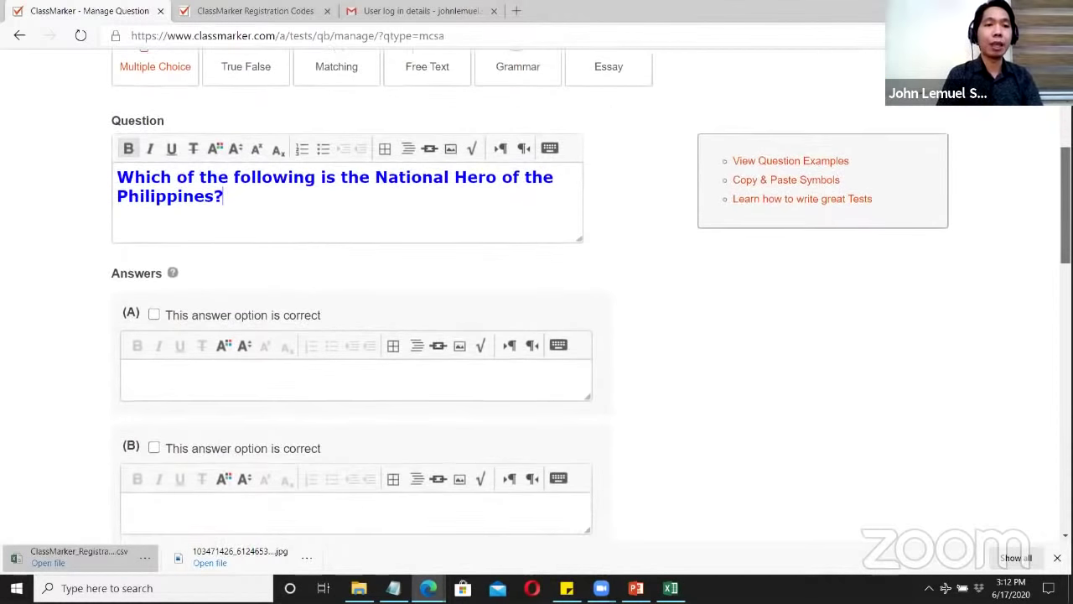
{"action": "scroll", "coordinate": [592, 295], "scroll_direction": "down", "scroll_amount": 1}
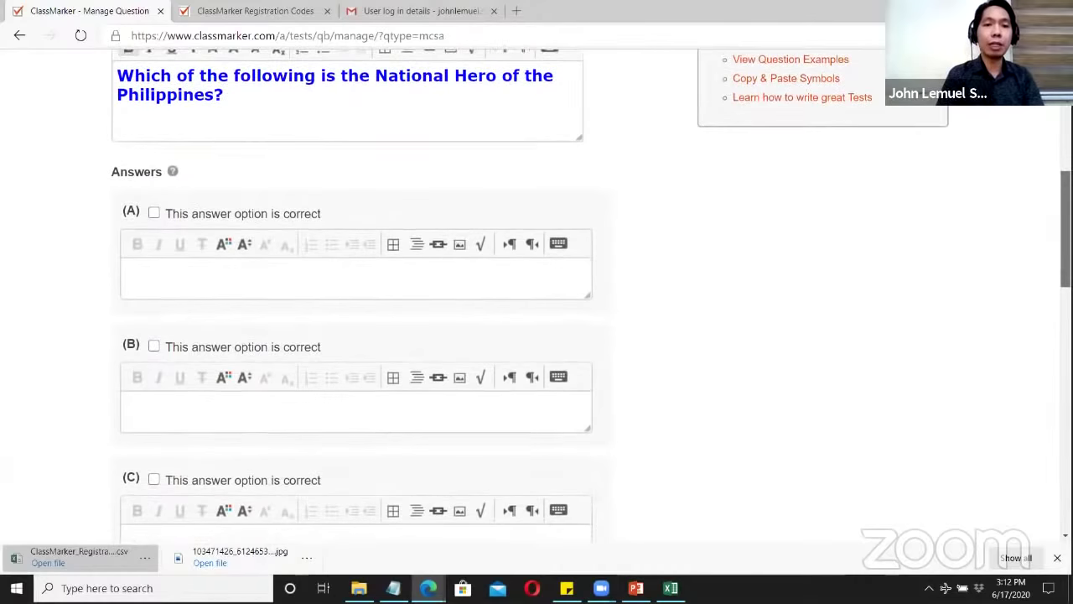
{"action": "scroll", "coordinate": [338, 235], "scroll_direction": "down", "scroll_amount": 1}
- Fill answer options A–D with Apolinario Mabini, Juan Luna, Jose Rizal and Antonio Luna
{"action": "left_click", "coordinate": [321, 243]}
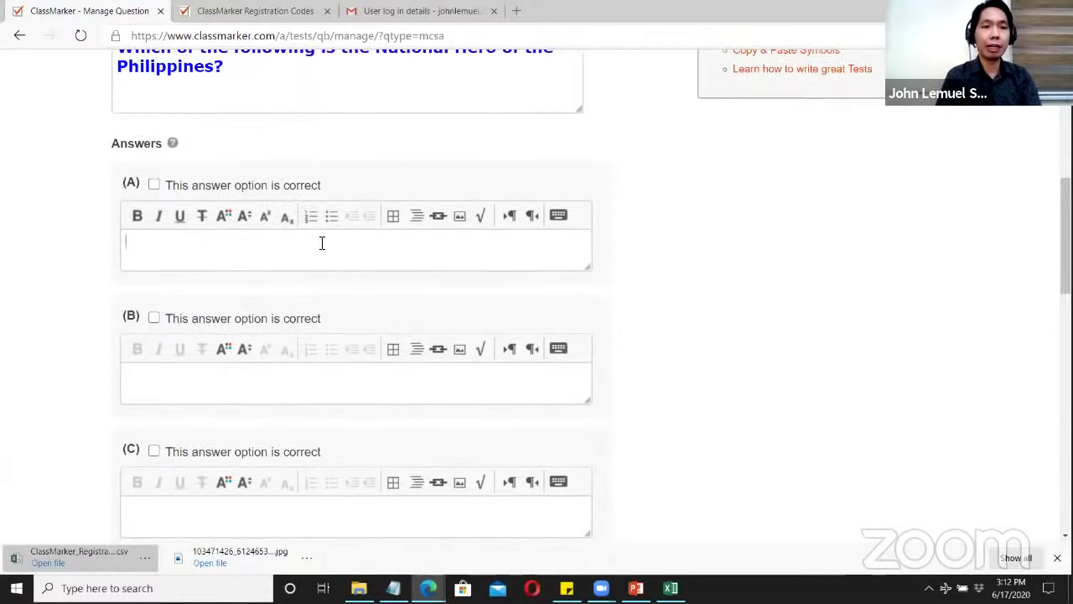
{"action": "type", "text": "Apolina"}
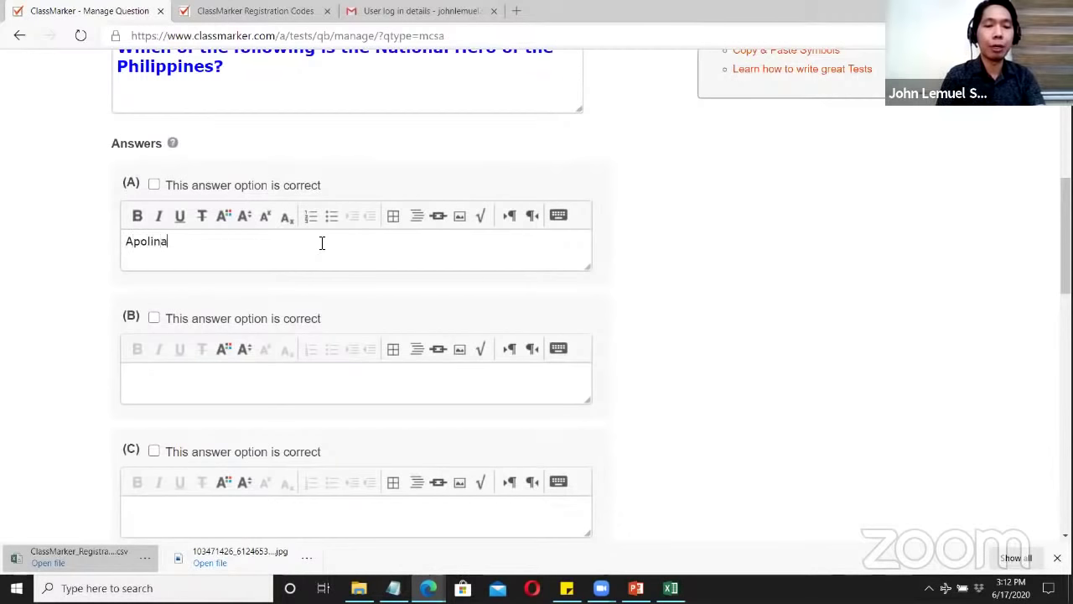
{"action": "type", "text": "rio Mabini"}
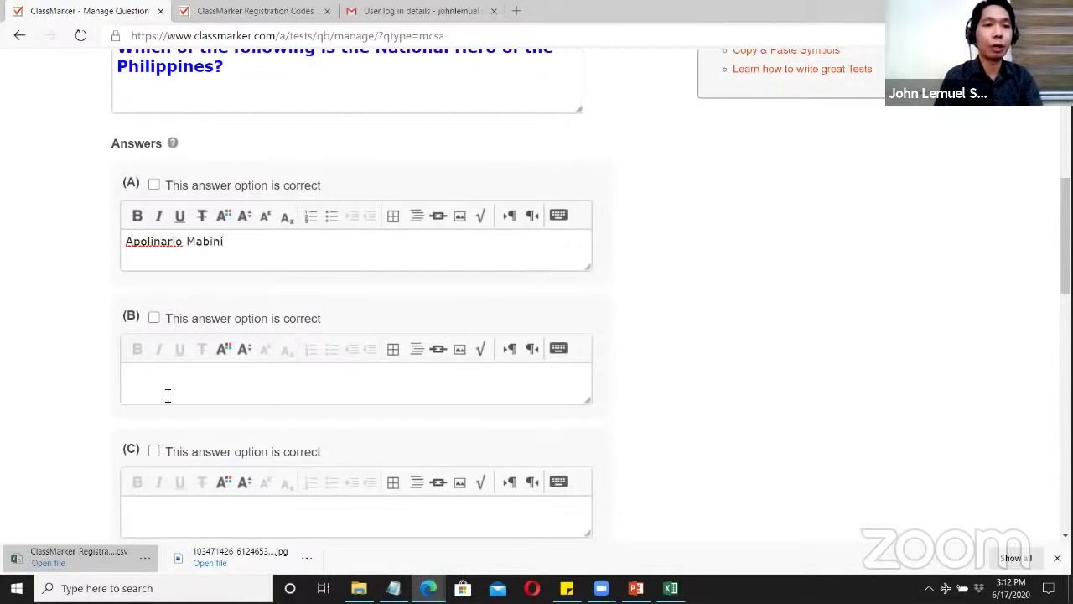
{"action": "left_click", "coordinate": [206, 389]}
{"action": "type", "text": "Juan Luna"}
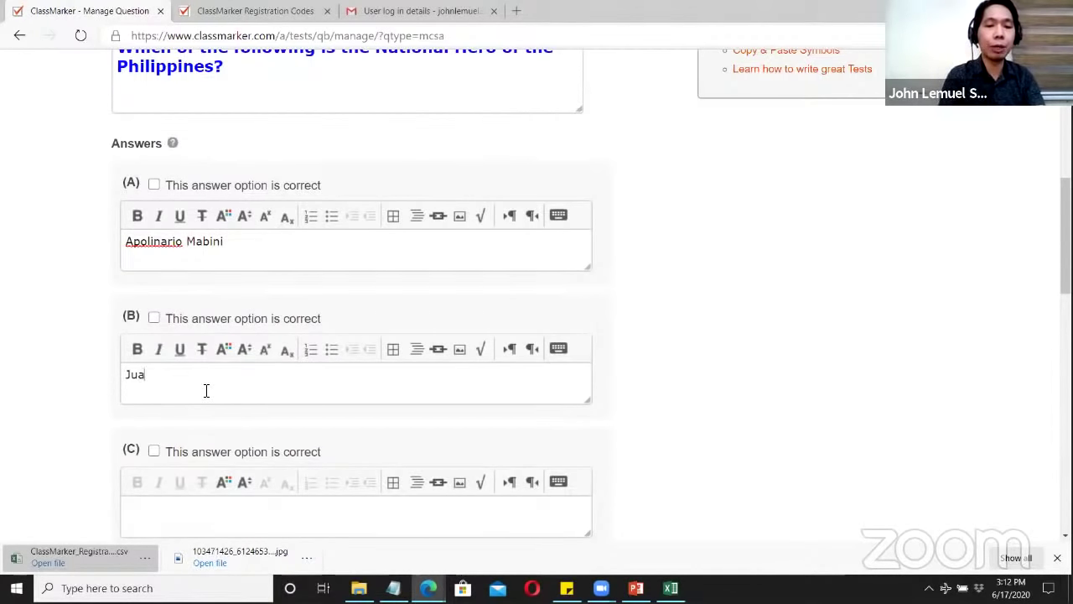
{"action": "left_click", "coordinate": [191, 515]}
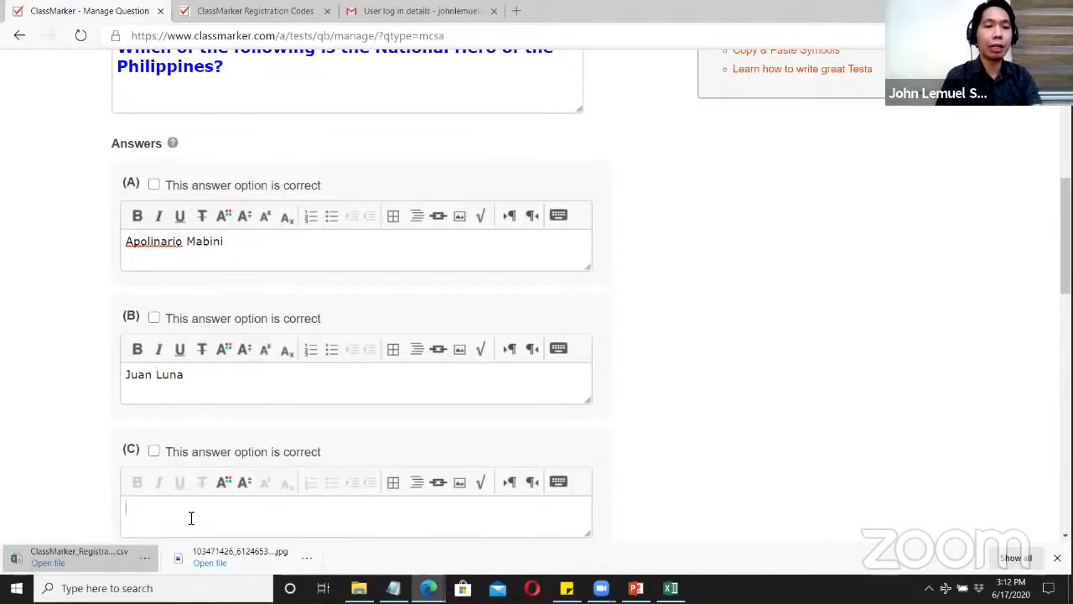
{"action": "type", "text": "Jose R"}
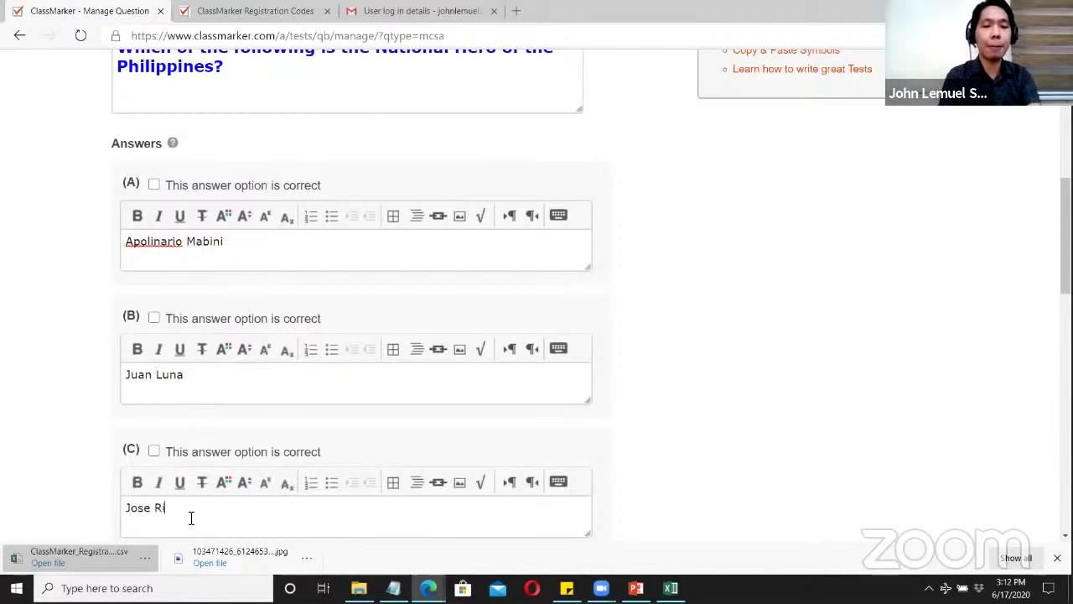
{"action": "type", "text": "izal"}
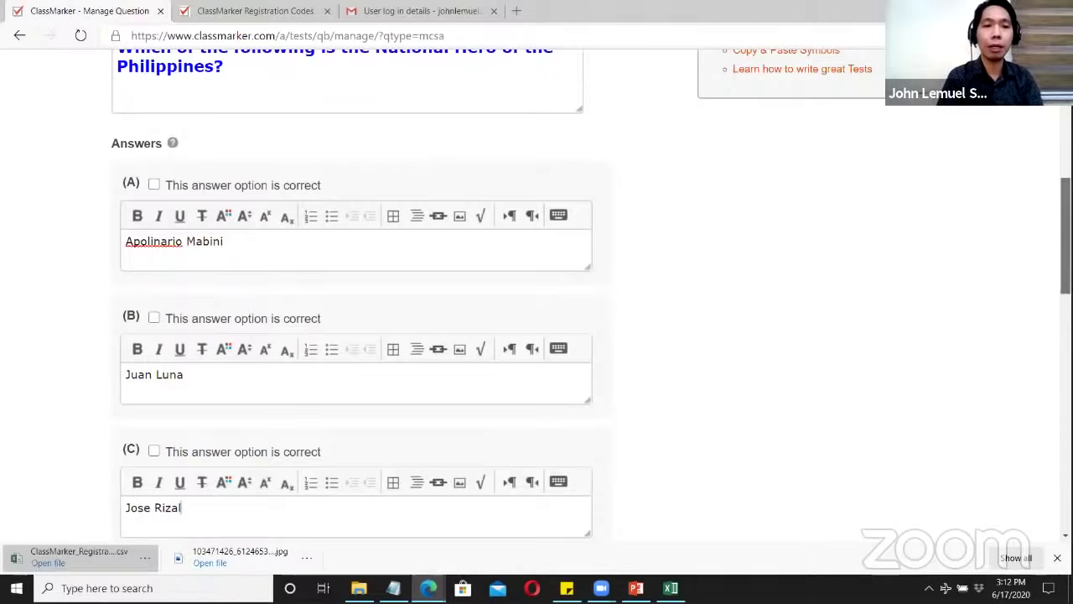
{"action": "scroll", "coordinate": [350, 436], "scroll_direction": "down", "scroll_amount": 3}
{"action": "left_click", "coordinate": [325, 401]}
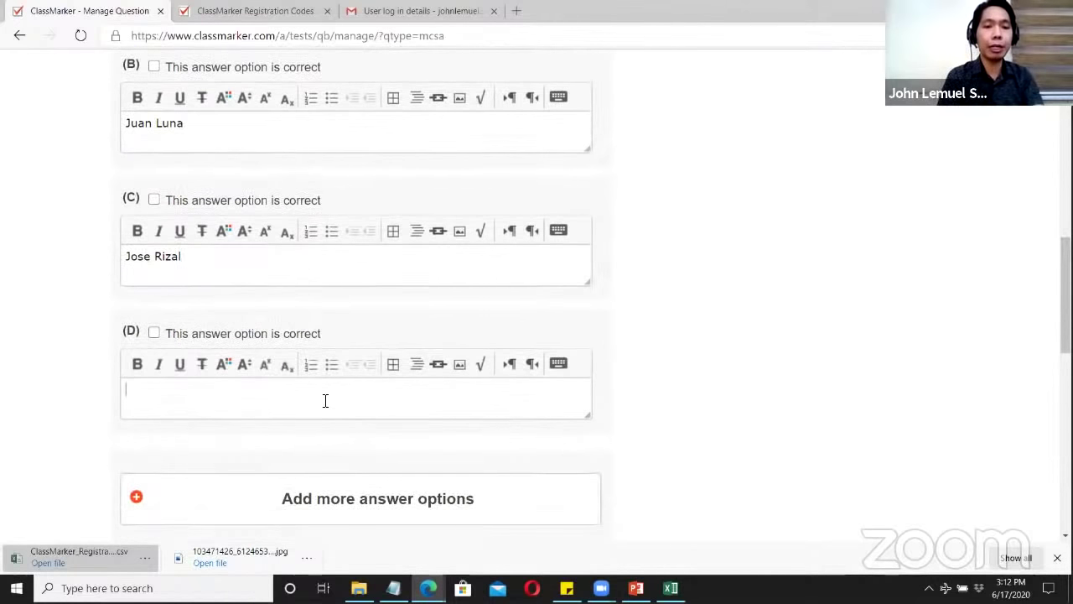
{"action": "type", "text": "Anto"}
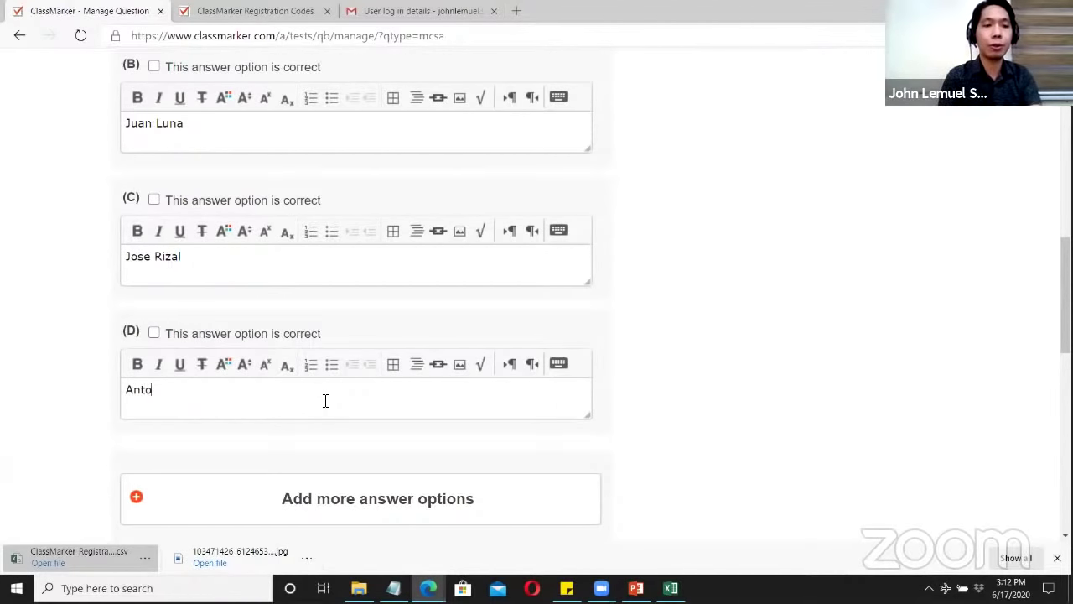
{"action": "type", "text": "nio Luna"}
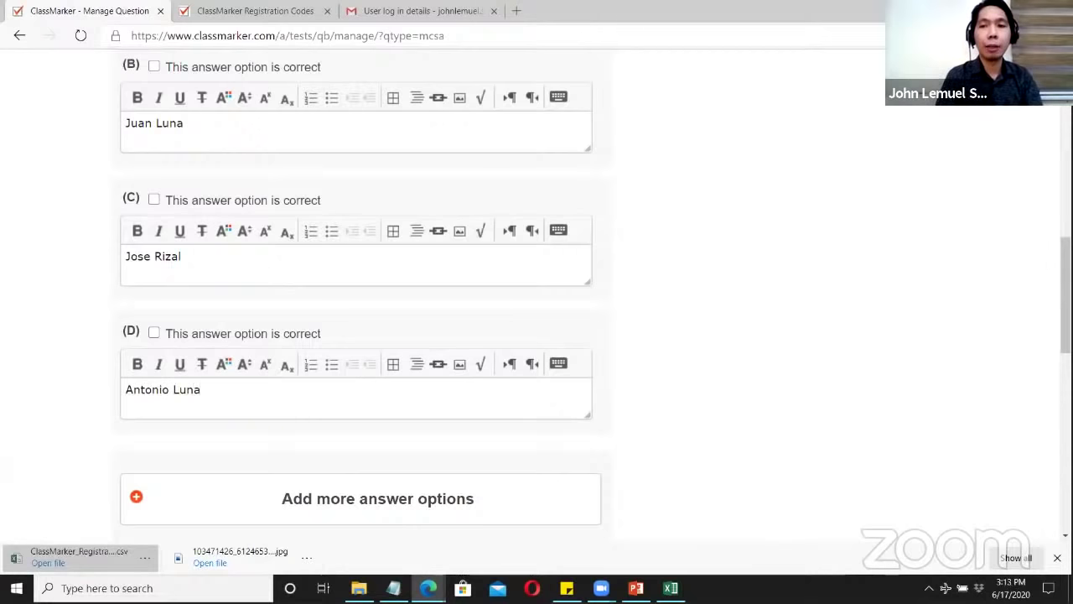
{"action": "scroll", "coordinate": [357, 294], "scroll_direction": "up", "scroll_amount": 2}
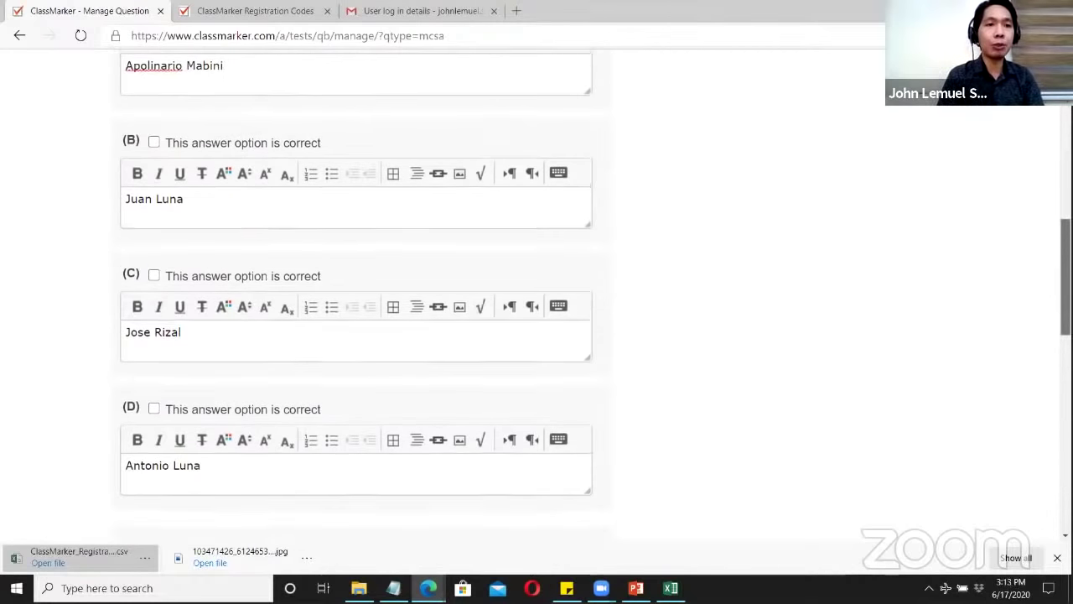
{"action": "scroll", "coordinate": [475, 258], "scroll_direction": "up", "scroll_amount": 1}
{"action": "scroll", "coordinate": [475, 259], "scroll_direction": "down", "scroll_amount": 1}
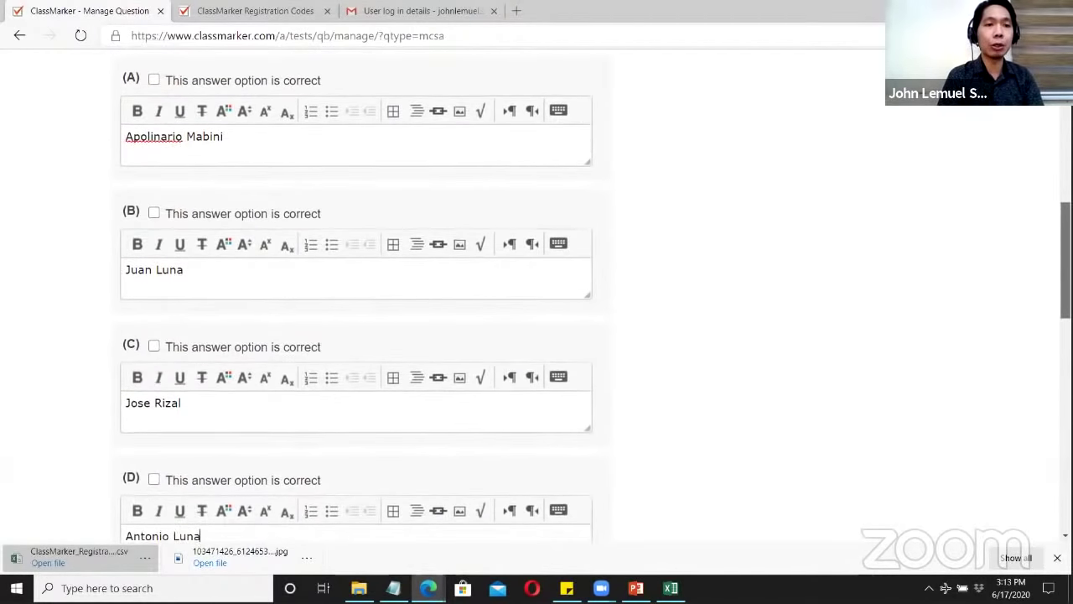
- Mark Jose Rizal as correct, and unmark Apolinario Mabini after briefly ticking it
{"action": "left_click", "coordinate": [154, 343]}
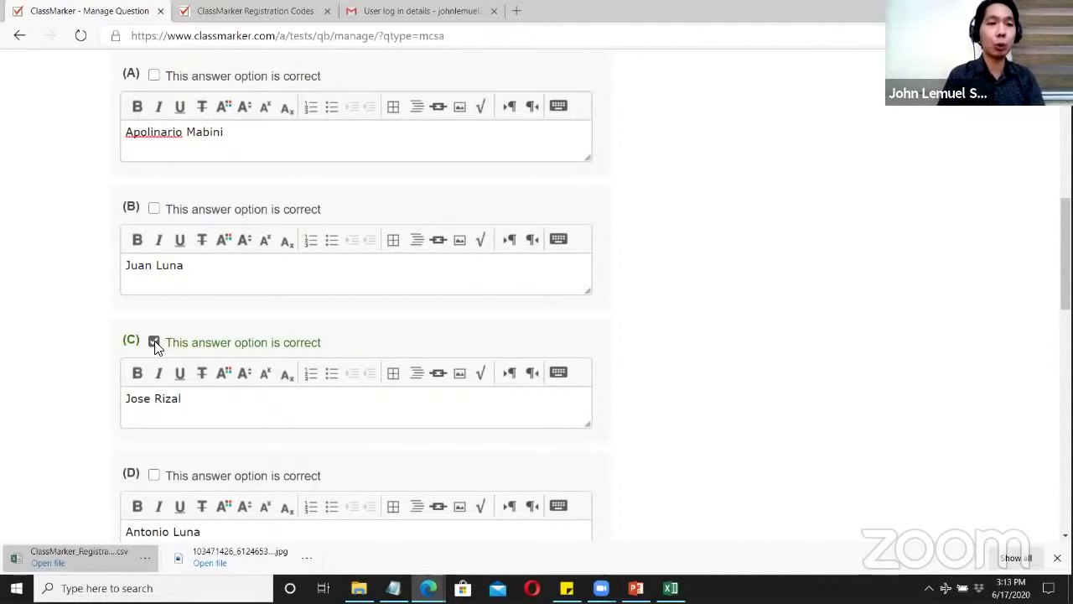
{"action": "left_click", "coordinate": [154, 210]}
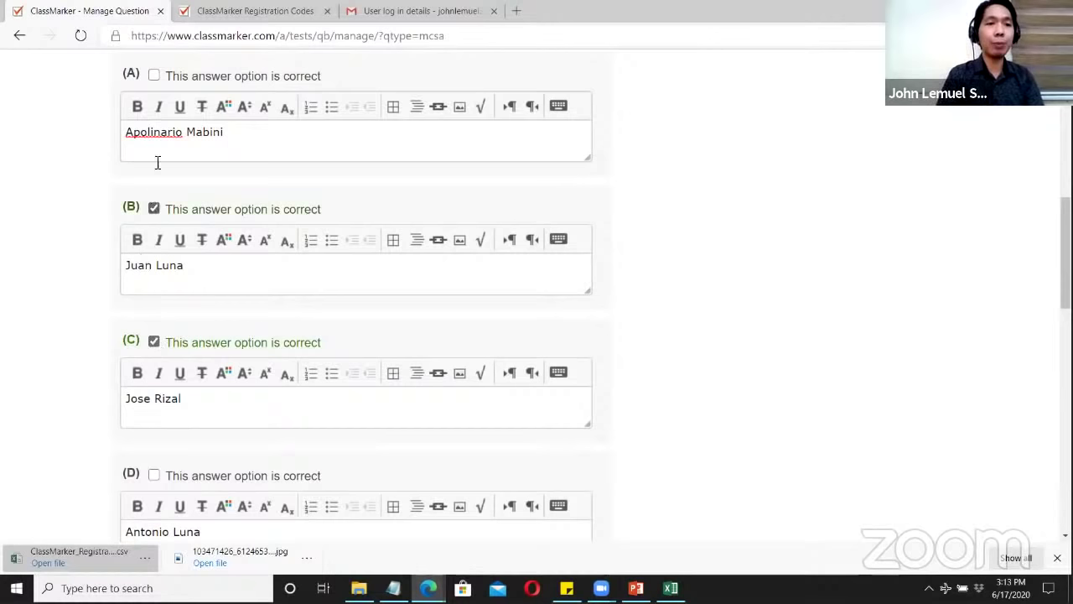
{"action": "left_click", "coordinate": [152, 75]}
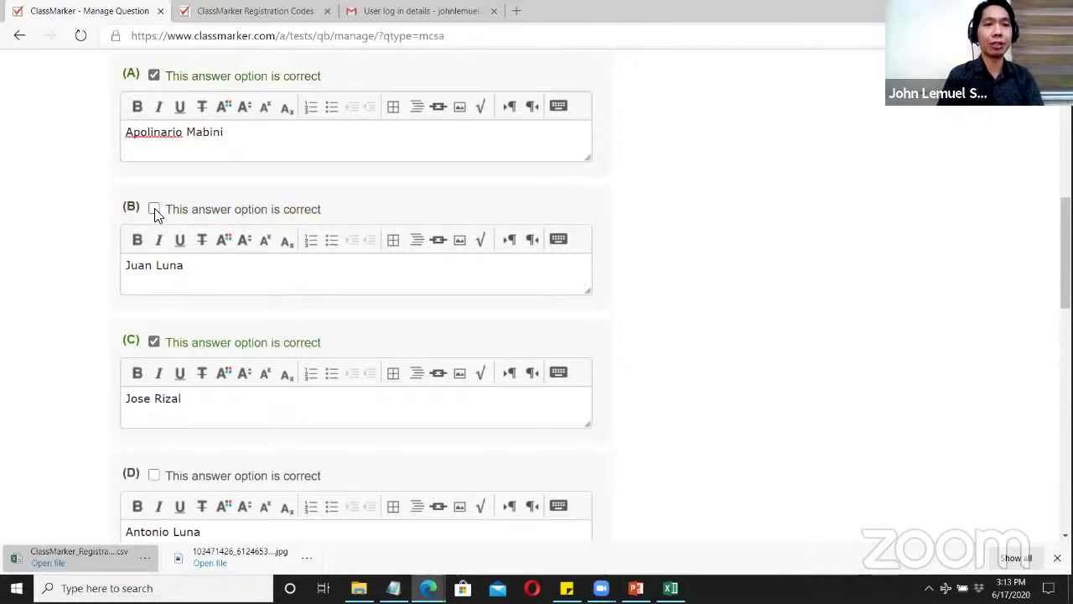
{"action": "left_click", "coordinate": [154, 74]}
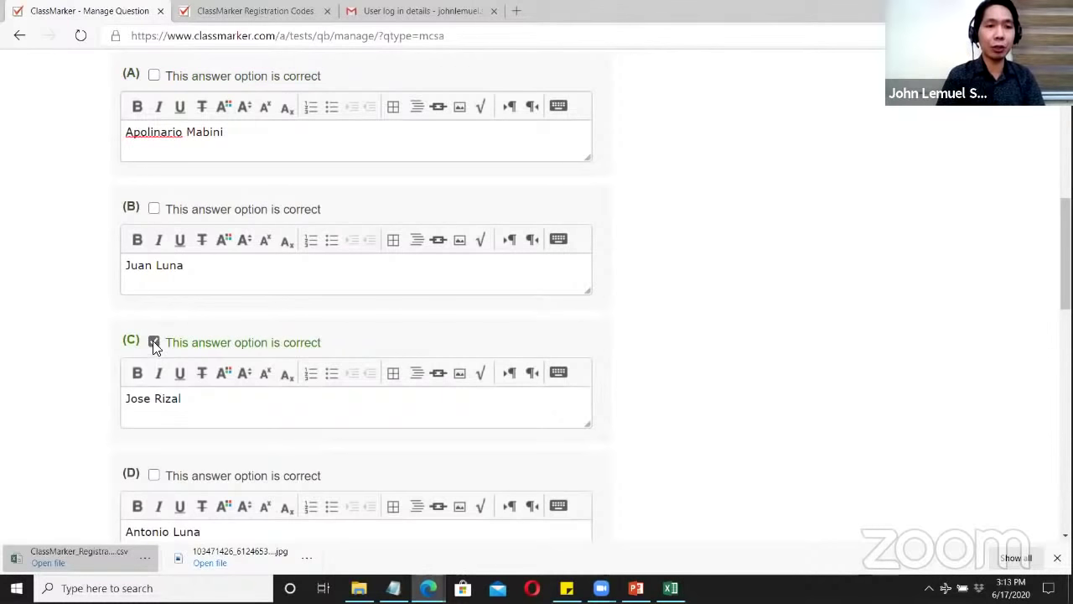
- Add more blank answer option slots from (E) onward
{"action": "left_click_drag", "start_coordinate": [1066, 267], "coordinate": [1043, 360]}
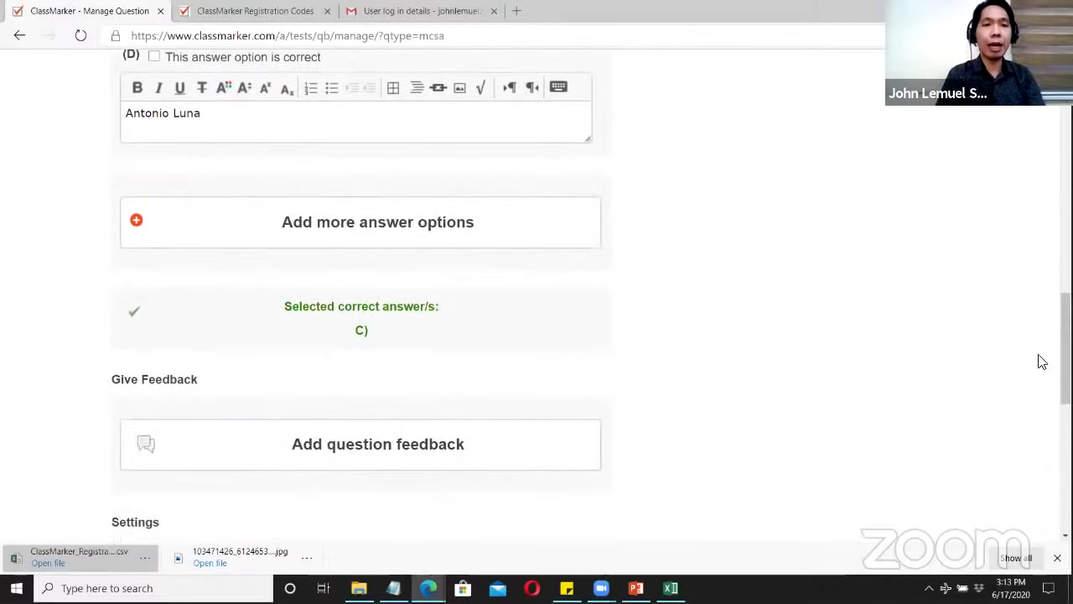
{"action": "left_click", "coordinate": [339, 228]}
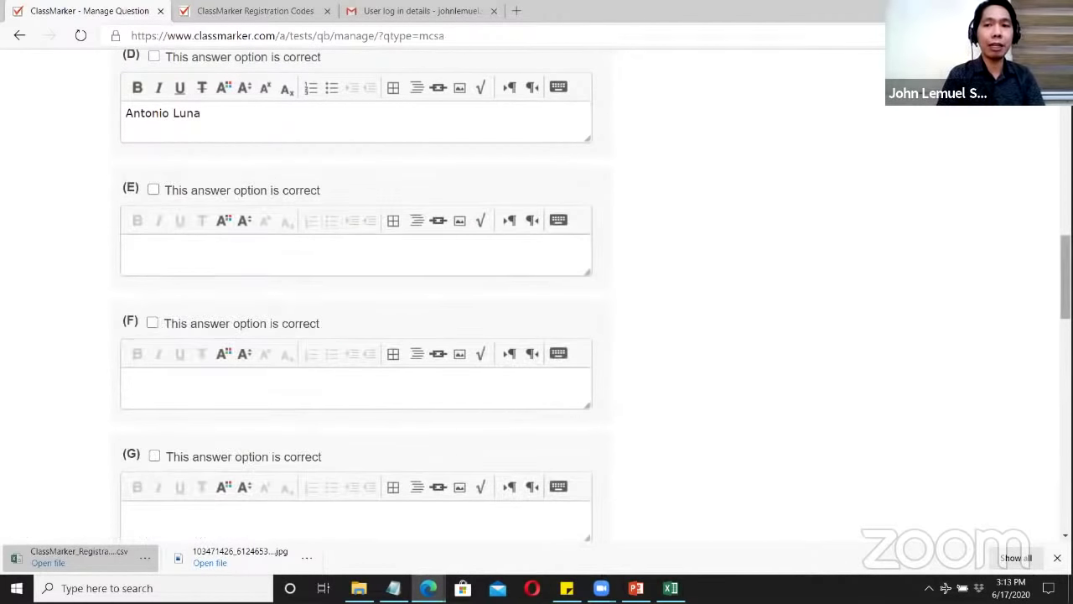
{"action": "left_click_drag", "start_coordinate": [1066, 268], "coordinate": [1065, 282]}
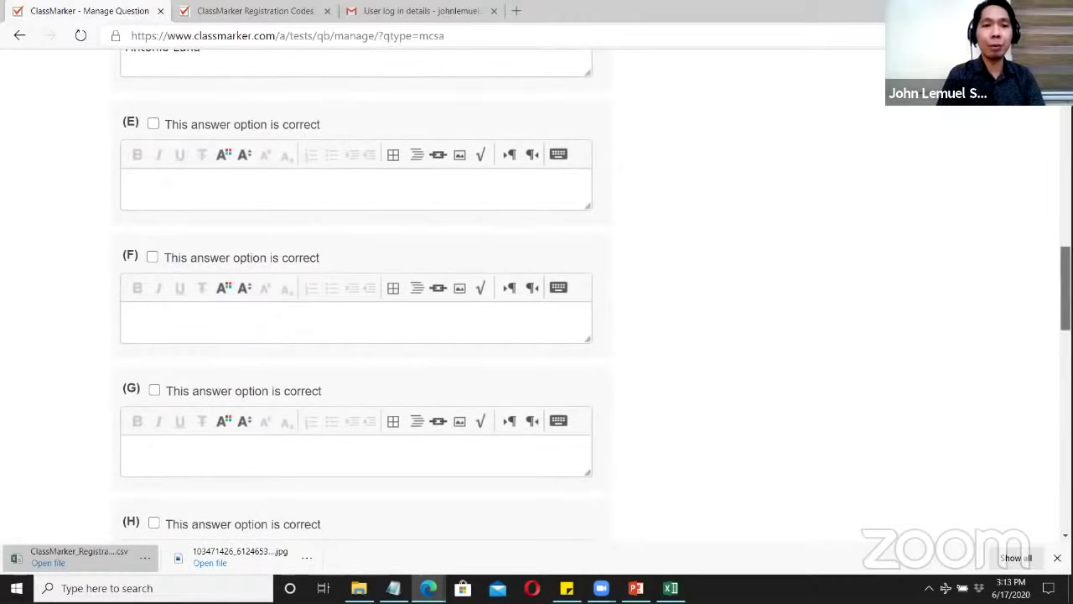
{"action": "left_click_drag", "start_coordinate": [1066, 276], "coordinate": [1065, 236]}
{"action": "scroll", "coordinate": [282, 366], "scroll_direction": "up", "scroll_amount": 1}
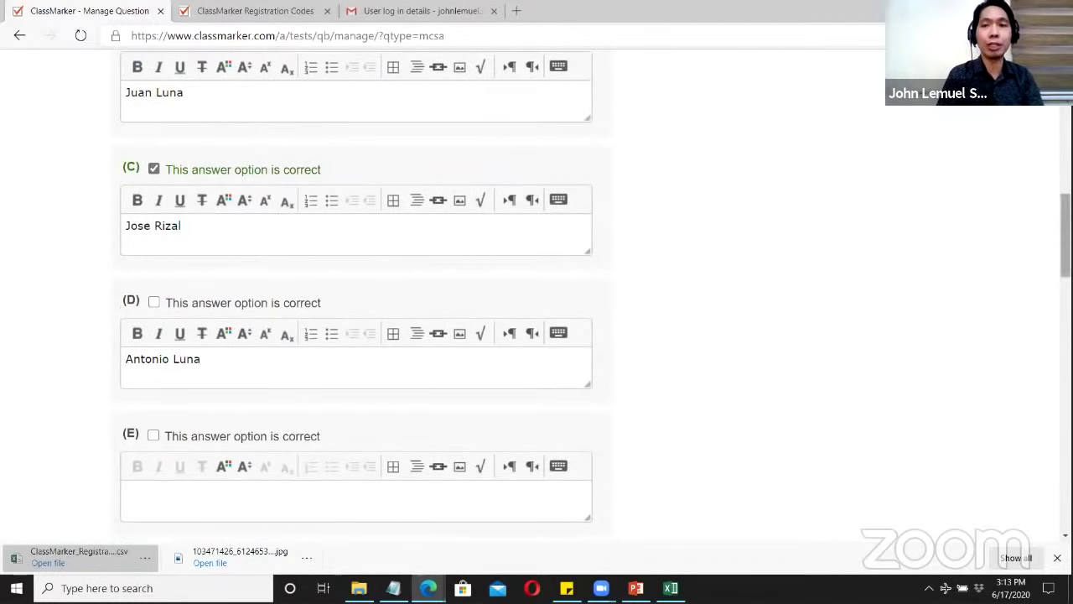
{"action": "scroll", "coordinate": [360, 294], "scroll_direction": "down", "scroll_amount": 10}
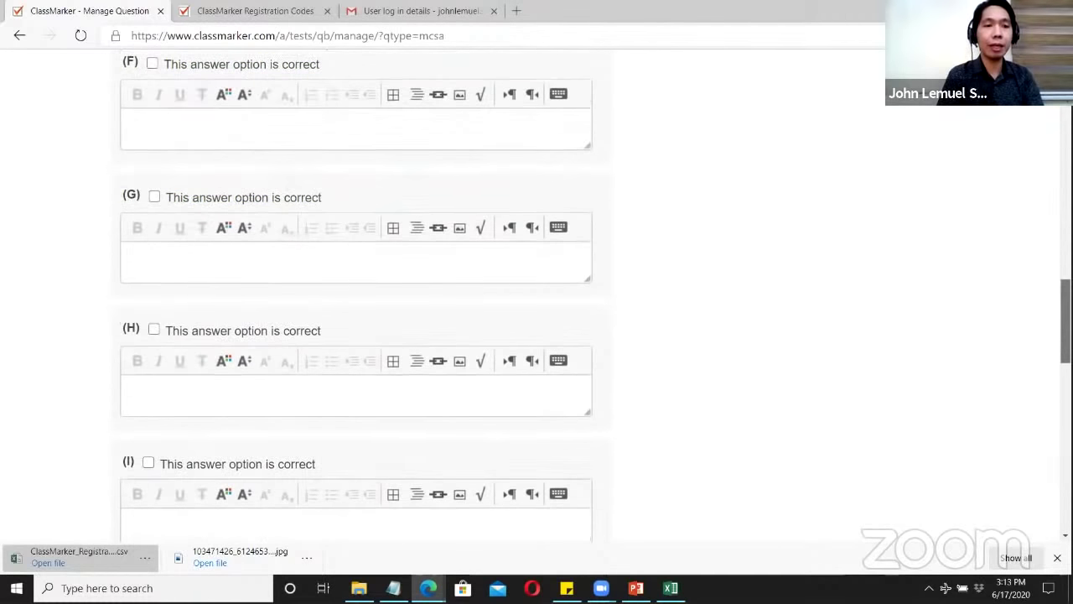
- File the question under the Philippines category
{"action": "scroll", "coordinate": [209, 304], "scroll_direction": "down", "scroll_amount": 2}
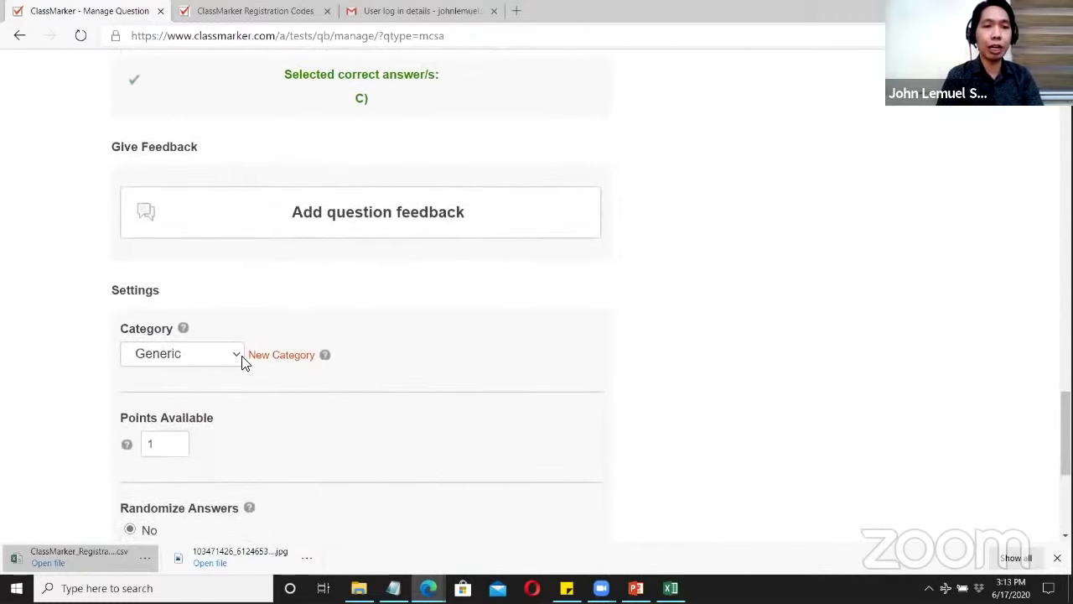
{"action": "left_click", "coordinate": [238, 355]}
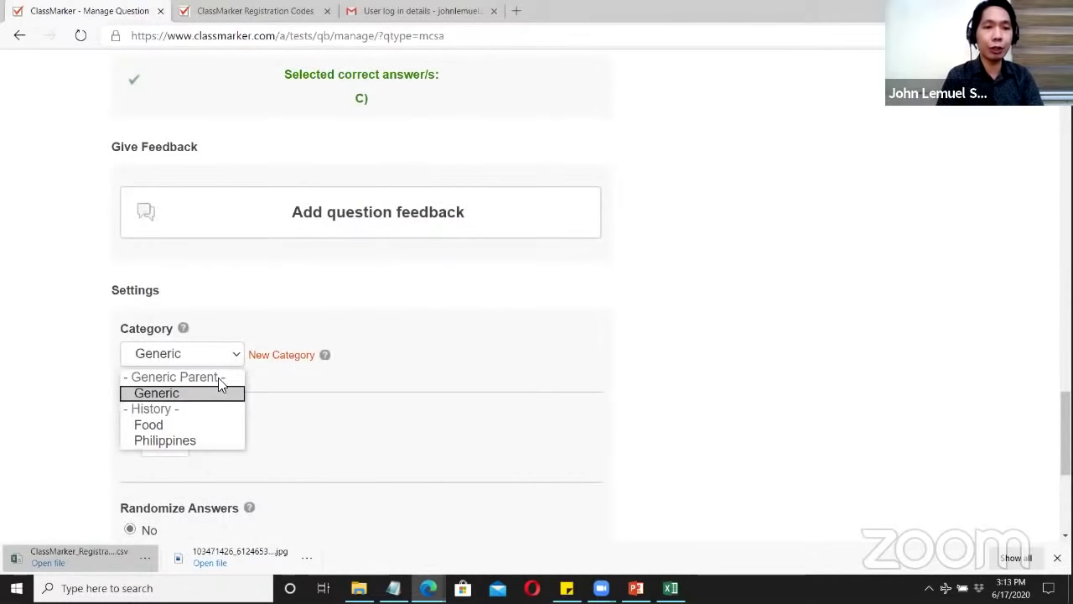
{"action": "left_click", "coordinate": [187, 437]}
{"action": "left_click", "coordinate": [176, 446]}
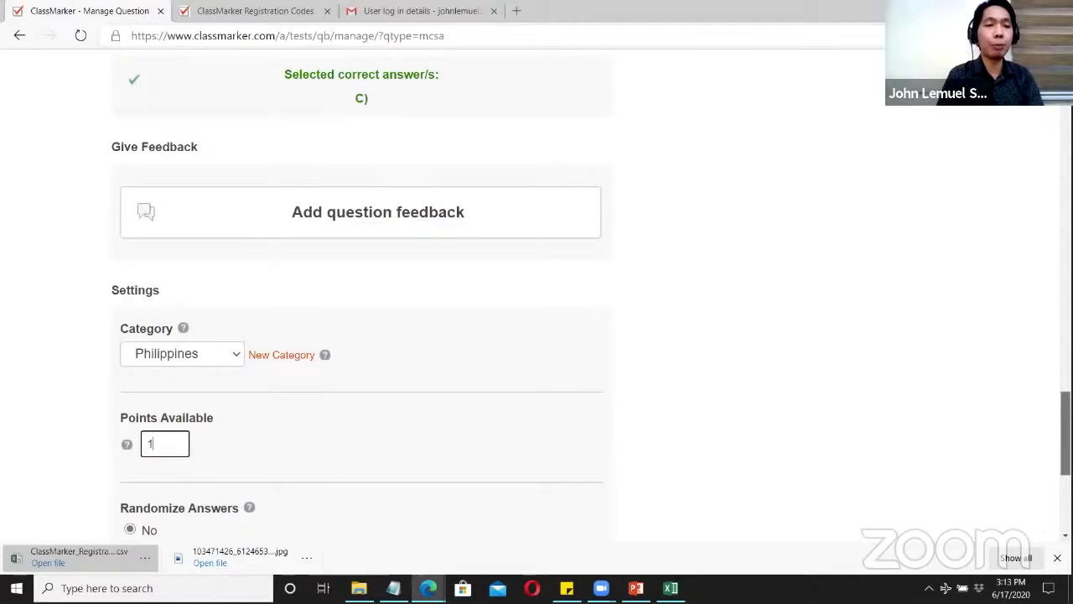
{"action": "scroll", "coordinate": [537, 302], "scroll_direction": "down", "scroll_amount": 1}
{"action": "key", "text": "BackSpace"}
{"action": "type", "text": "2"}
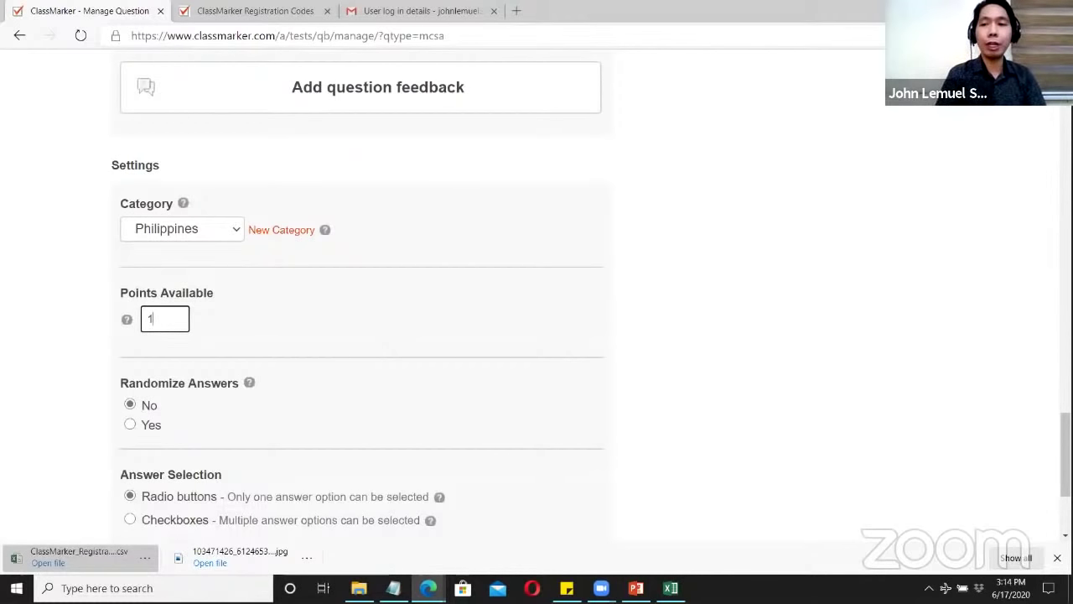
- Set Randomize Answers to Yes
{"action": "scroll", "coordinate": [231, 367], "scroll_direction": "down", "scroll_amount": 2}
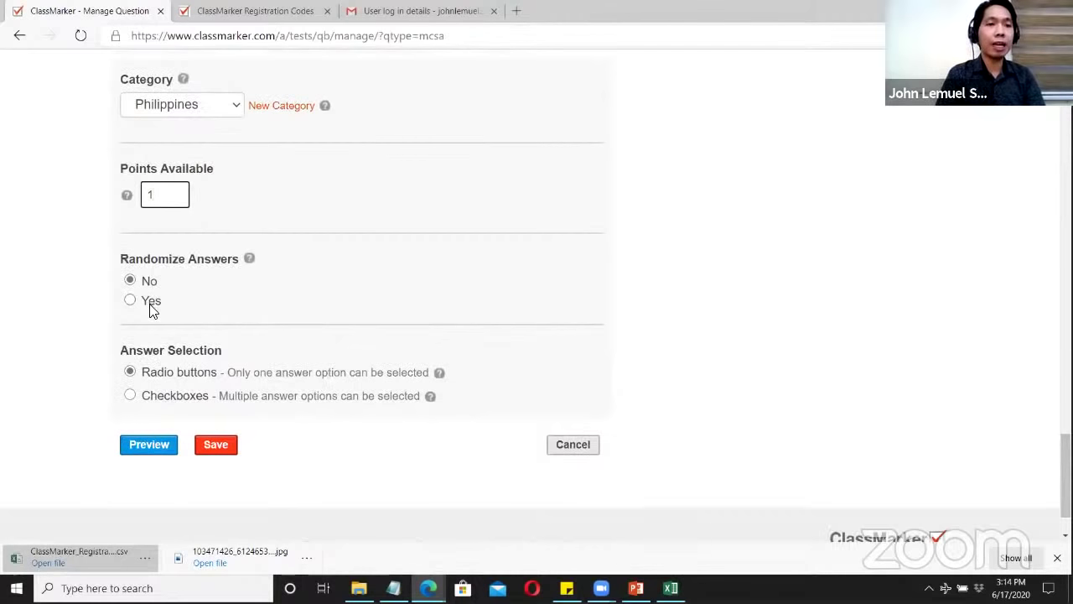
{"action": "left_click", "coordinate": [155, 306]}
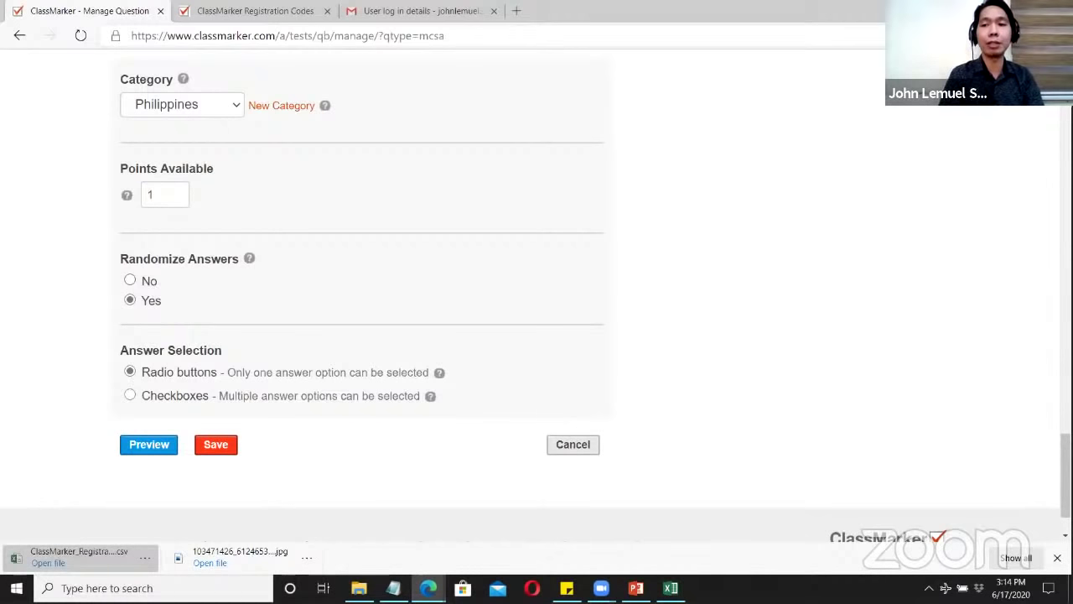
{"action": "left_click_drag", "start_coordinate": [1066, 476], "coordinate": [1065, 192]}
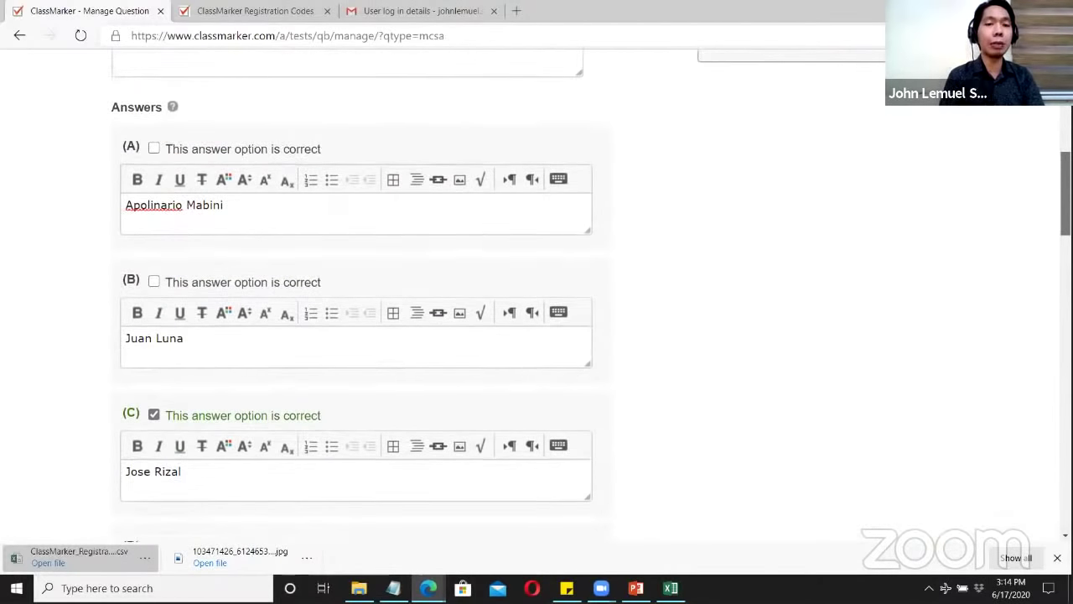
- Keep Radio buttons as the single-answer selection and save the question to the question bank
{"action": "scroll", "coordinate": [537, 310], "scroll_direction": "down", "scroll_amount": 10}
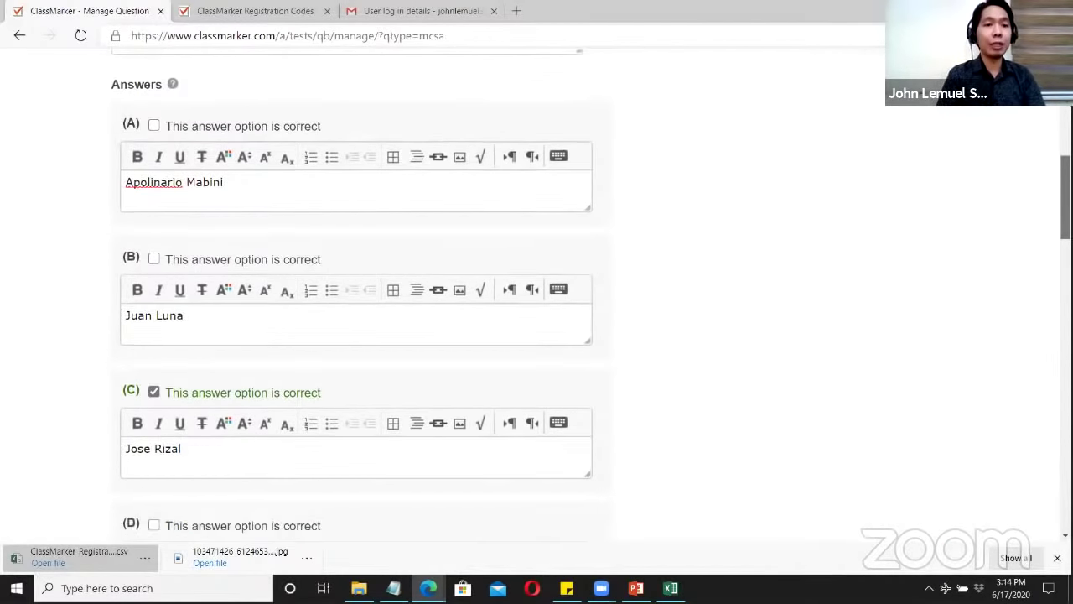
{"action": "scroll", "coordinate": [537, 310], "scroll_direction": "down", "scroll_amount": 8}
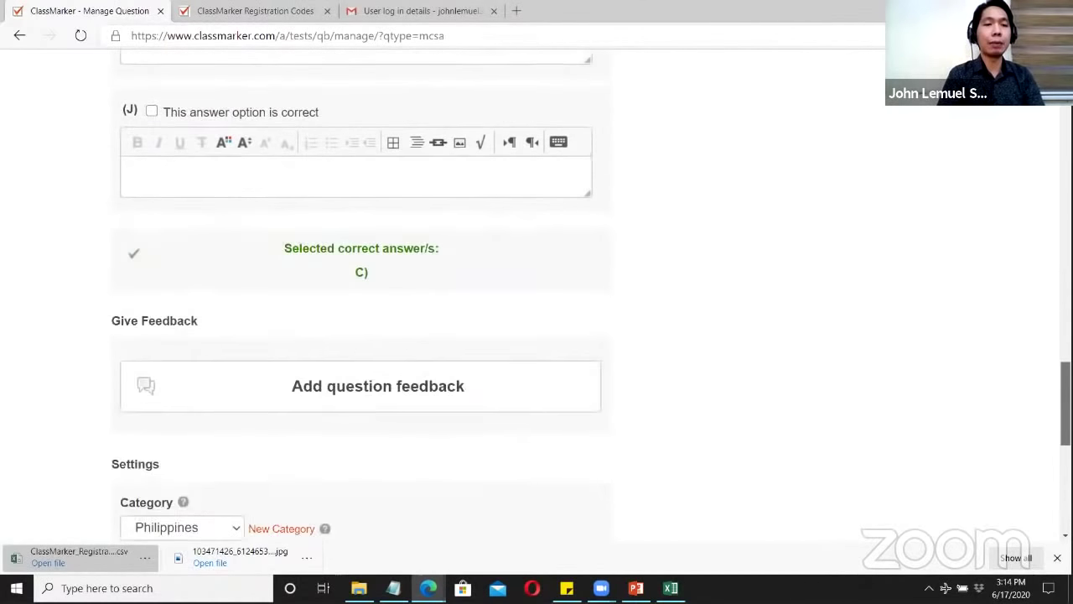
{"action": "scroll", "coordinate": [422, 378], "scroll_direction": "down", "scroll_amount": 1}
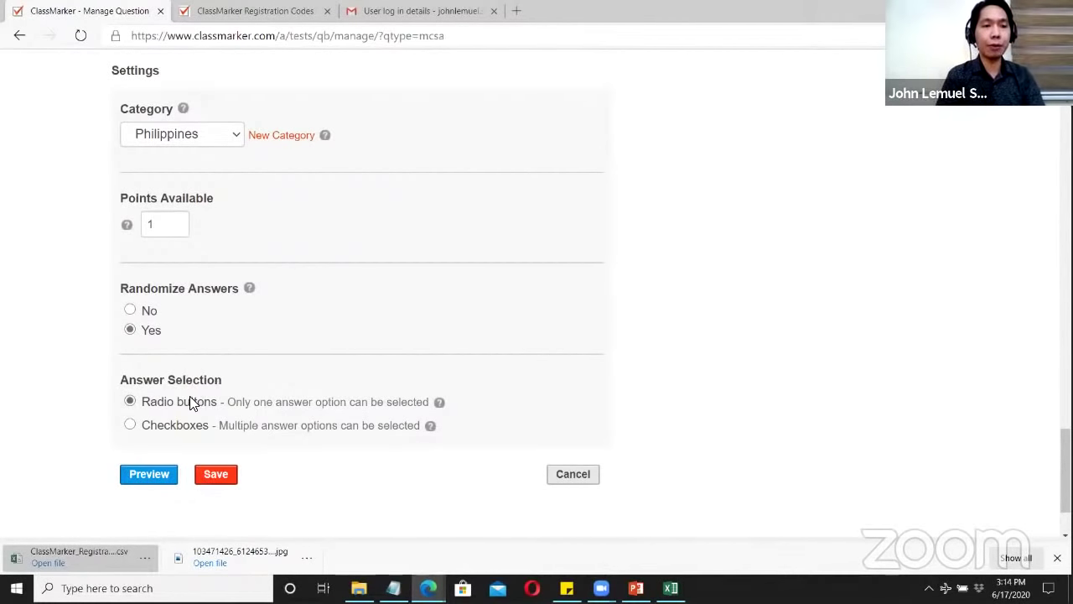
{"action": "left_click", "coordinate": [174, 429]}
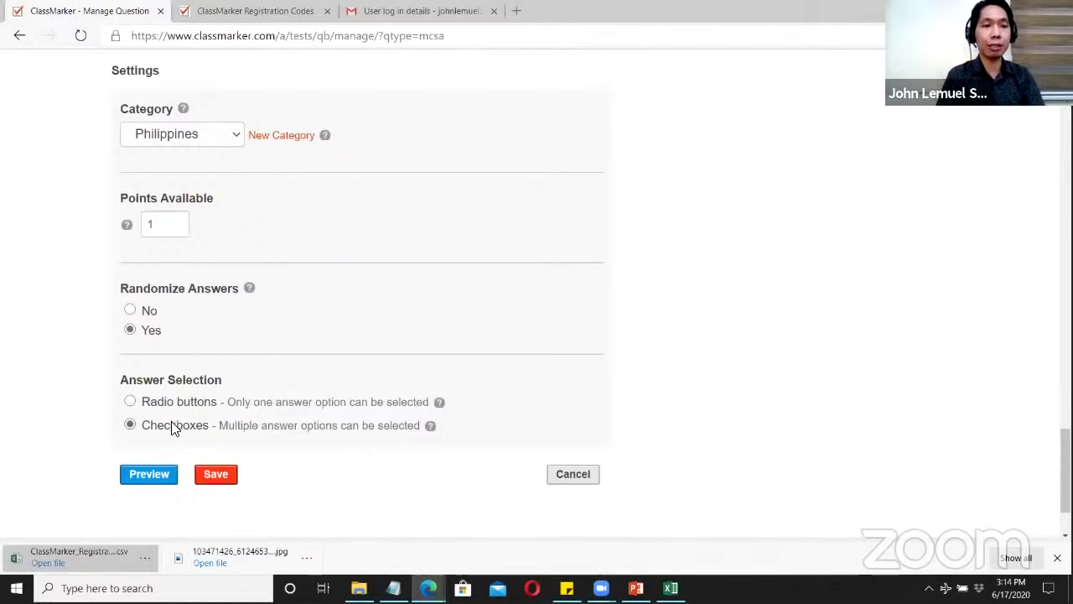
{"action": "left_click", "coordinate": [131, 403]}
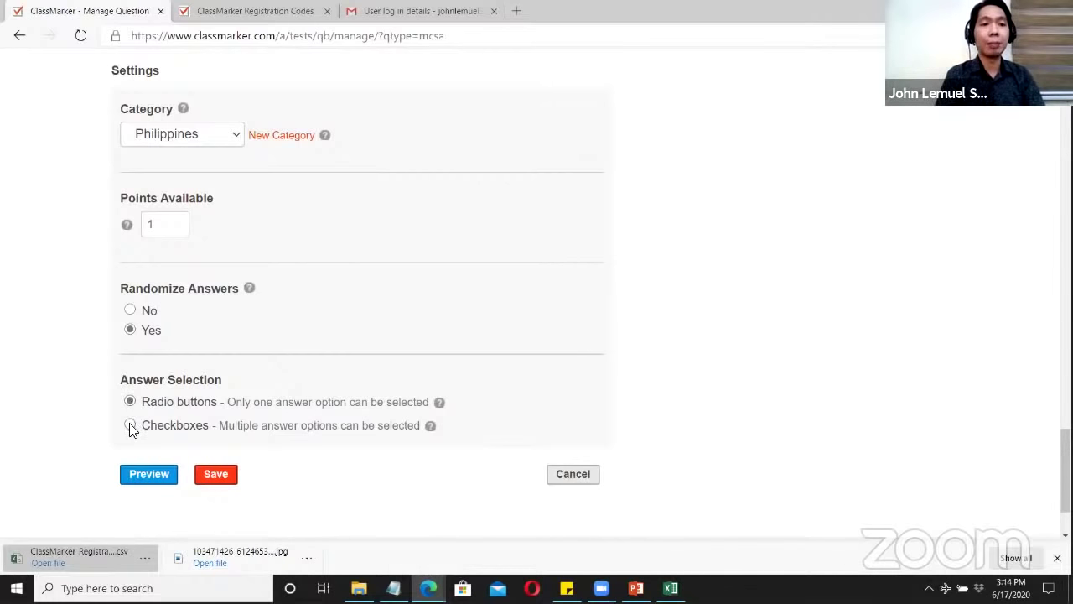
{"action": "left_click", "coordinate": [131, 426]}
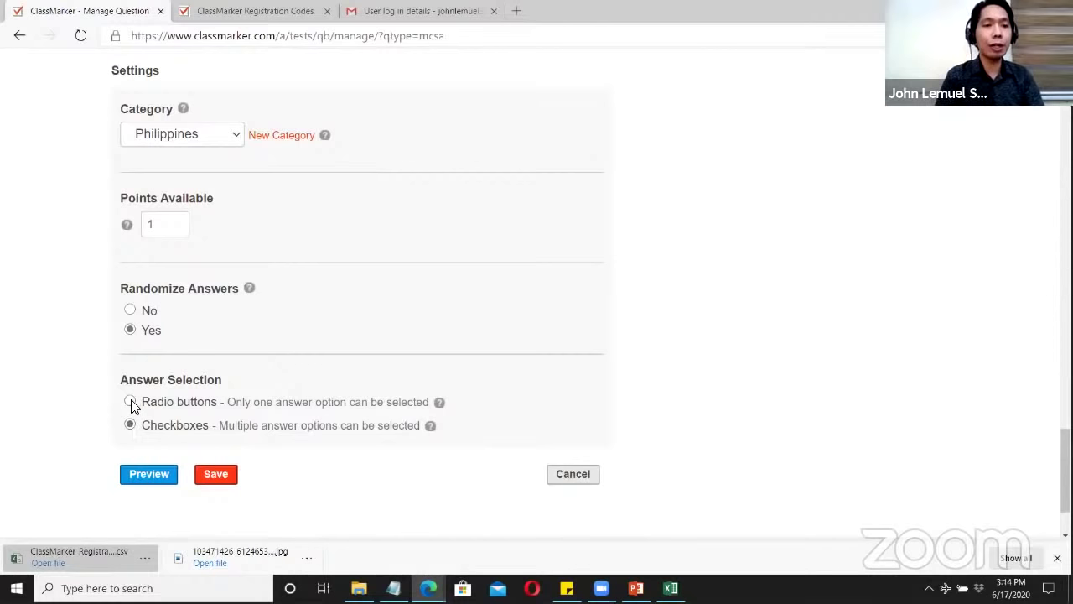
{"action": "left_click", "coordinate": [131, 402]}
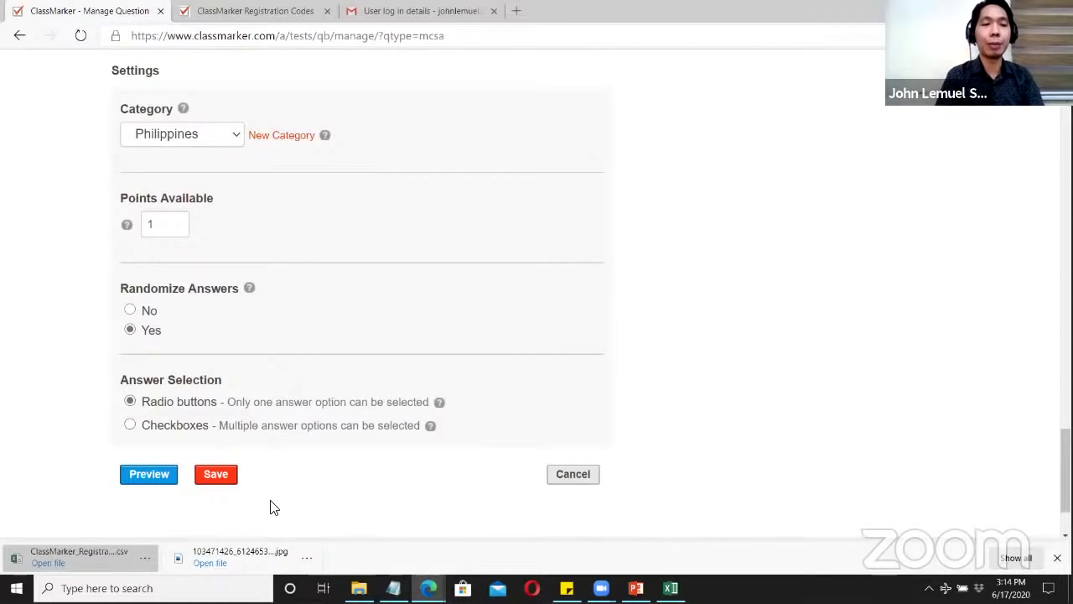
{"action": "left_click", "coordinate": [216, 475]}
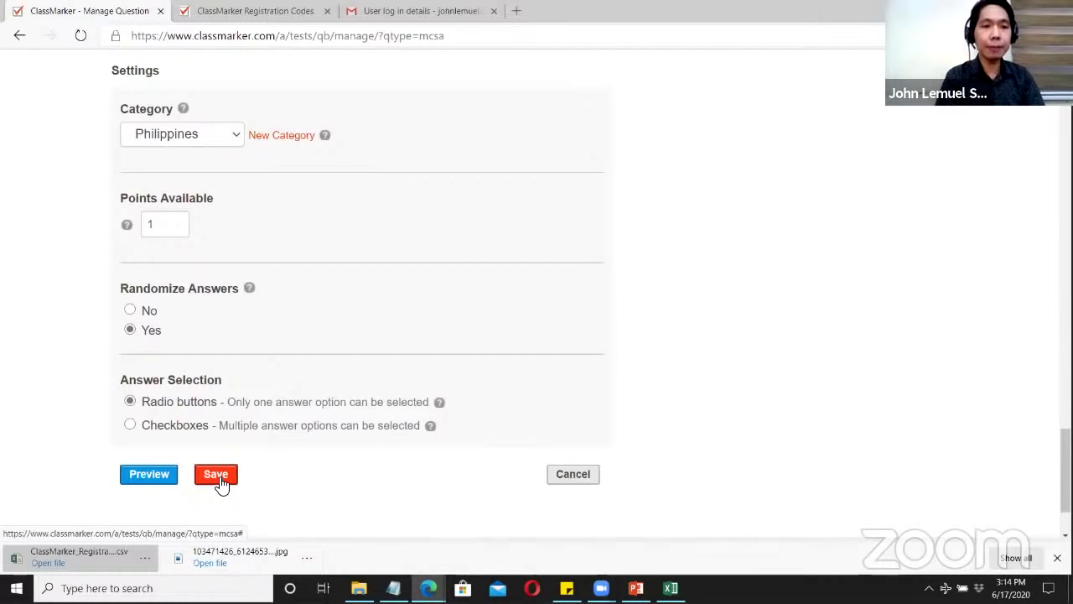
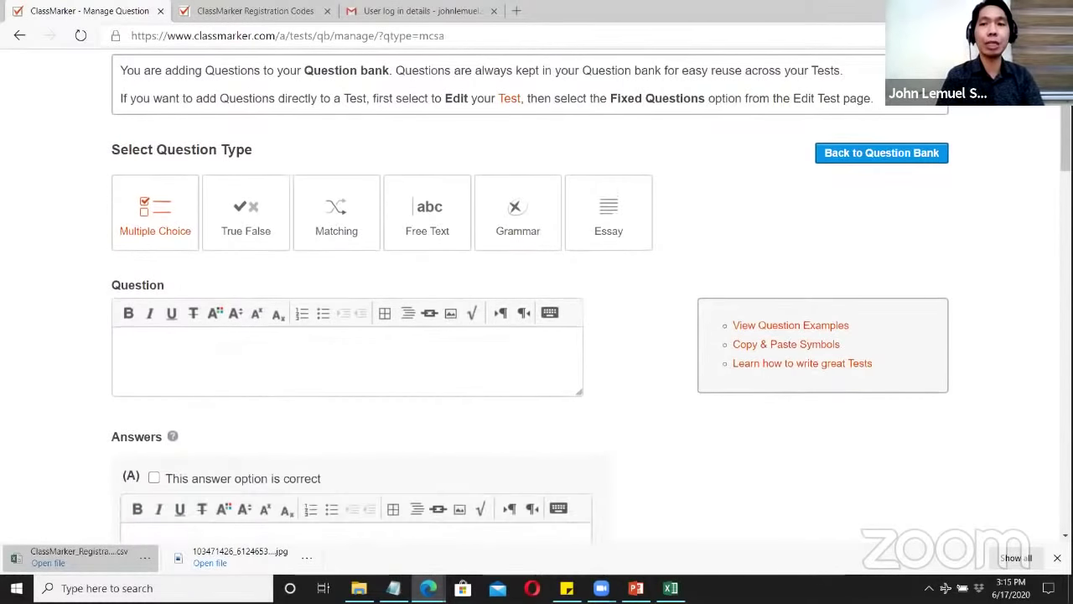
- Make the question a Matching question with Drop Down as the match type
{"action": "scroll", "coordinate": [342, 285], "scroll_direction": "up", "scroll_amount": 1}
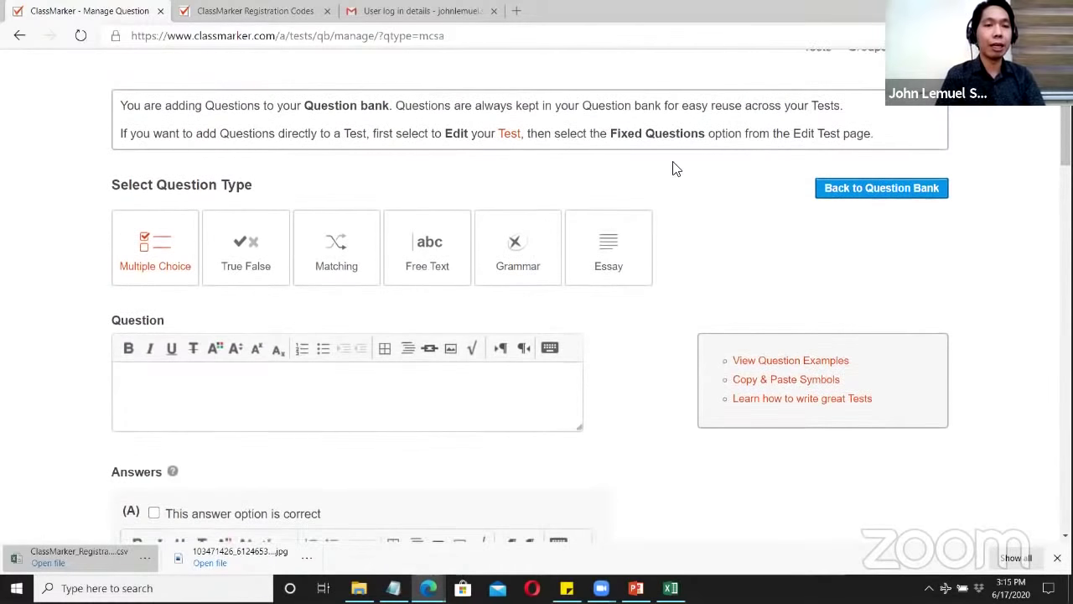
{"action": "left_click", "coordinate": [344, 275]}
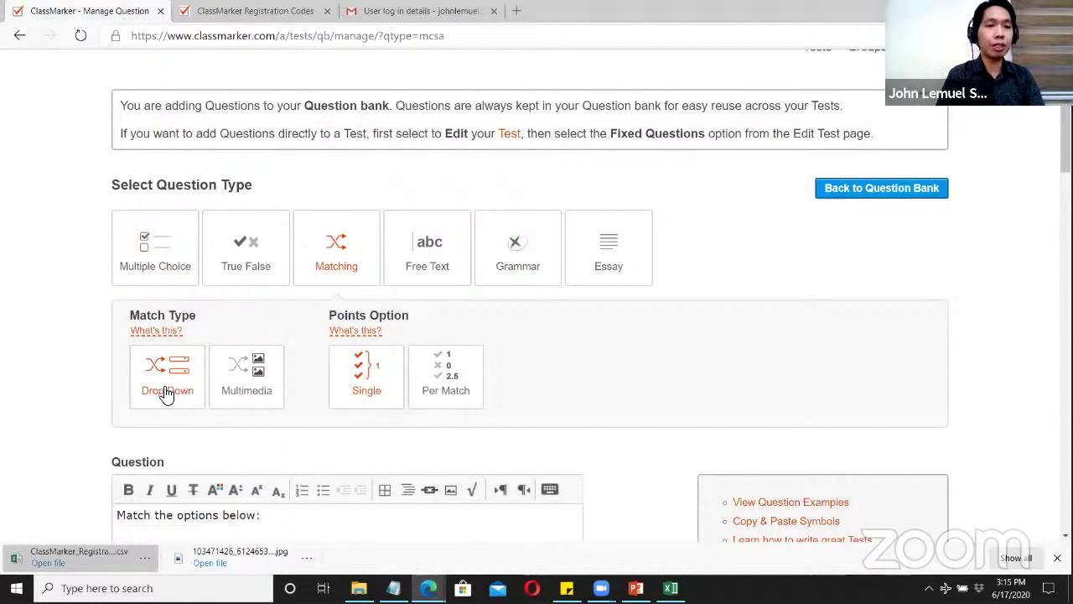
{"action": "left_click", "coordinate": [265, 382]}
{"action": "left_click", "coordinate": [266, 382]}
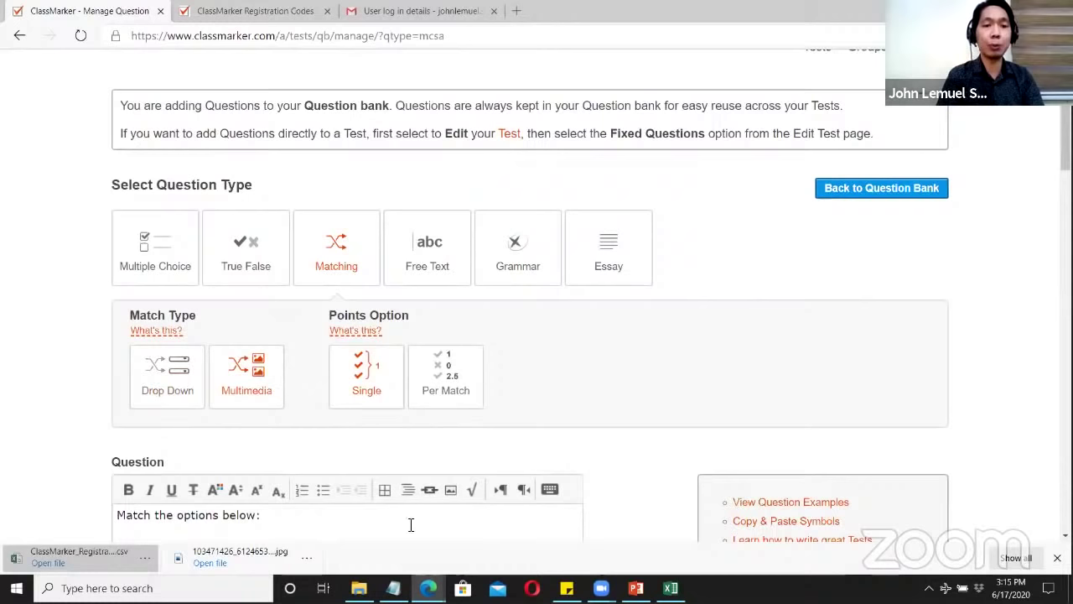
{"action": "left_click", "coordinate": [156, 380]}
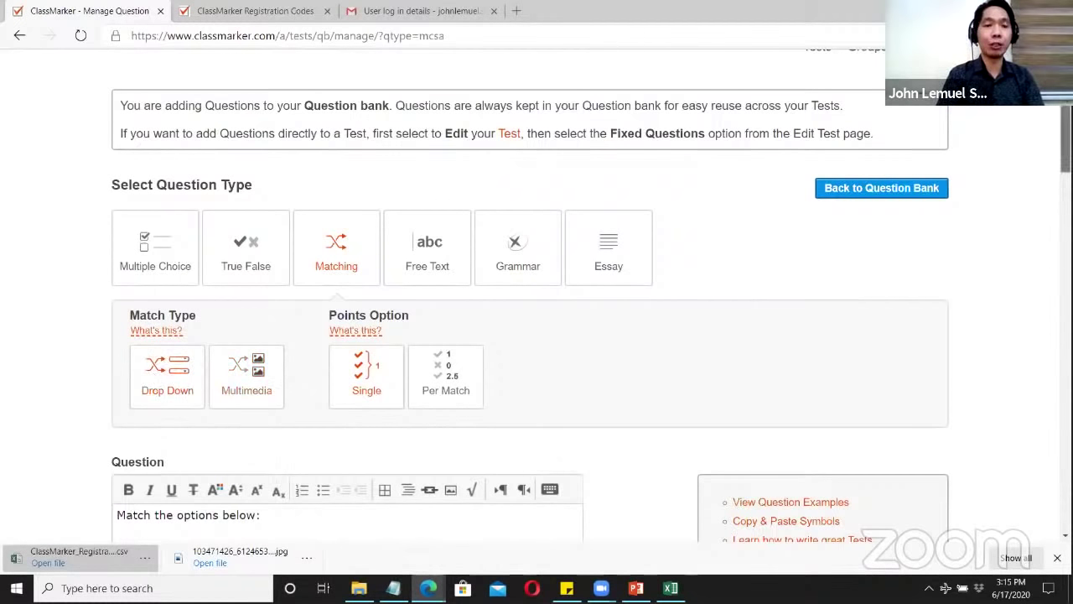
{"action": "scroll", "coordinate": [537, 293], "scroll_direction": "down", "scroll_amount": 2}
{"action": "scroll", "coordinate": [316, 243], "scroll_direction": "down", "scroll_amount": 3}
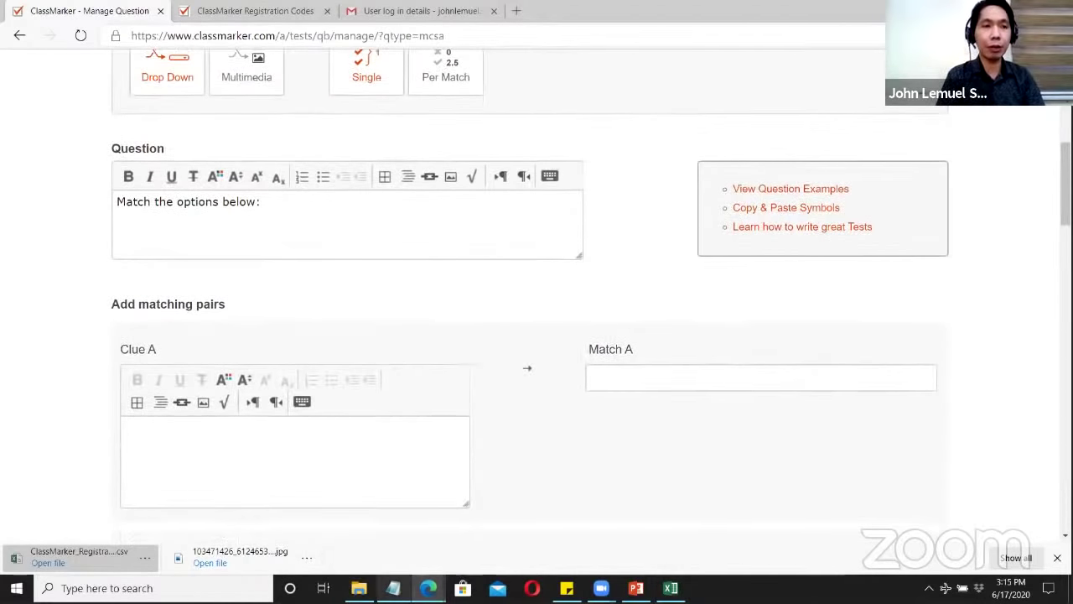
{"action": "key", "text": "alt+Tab"}
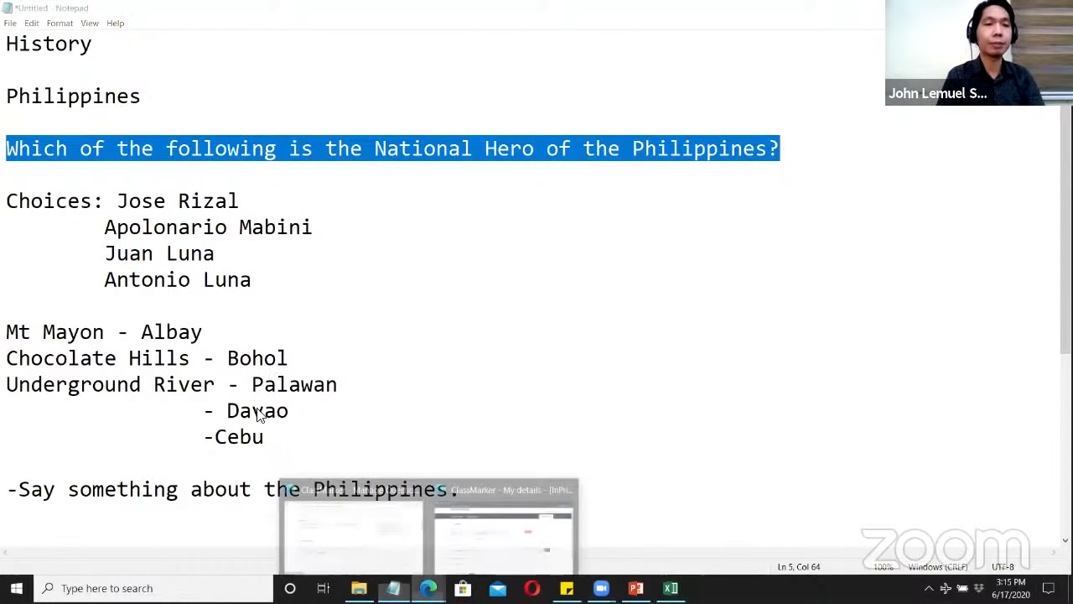
- Enter the first matching pair: Mt. Mayon matched to Albay
{"action": "key", "text": "alt+Tab"}
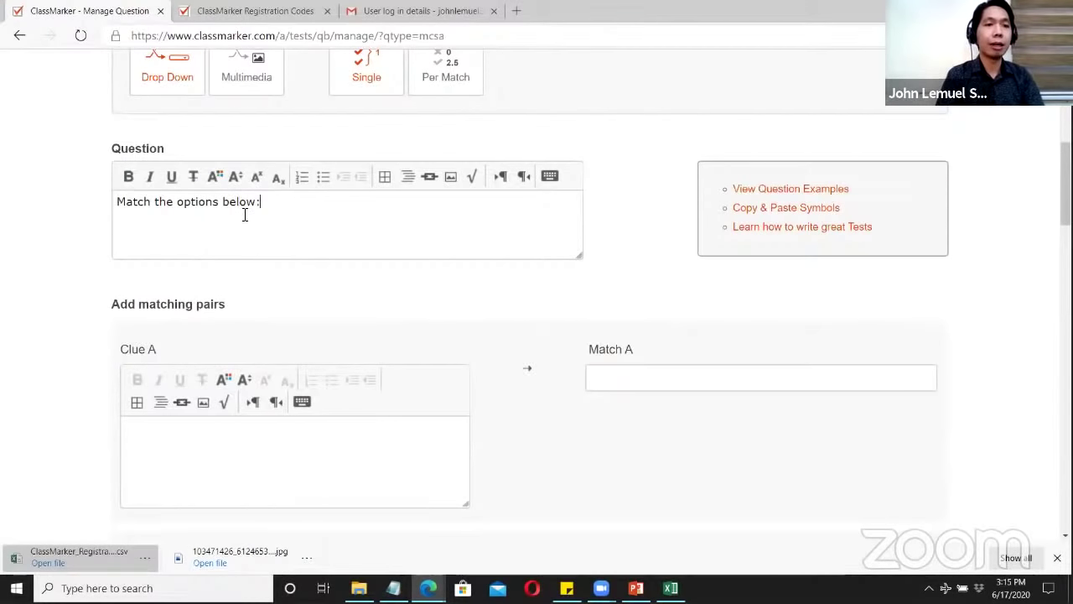
{"action": "left_click", "coordinate": [244, 216], "text": "shift"}
{"action": "left_click", "coordinate": [202, 464]}
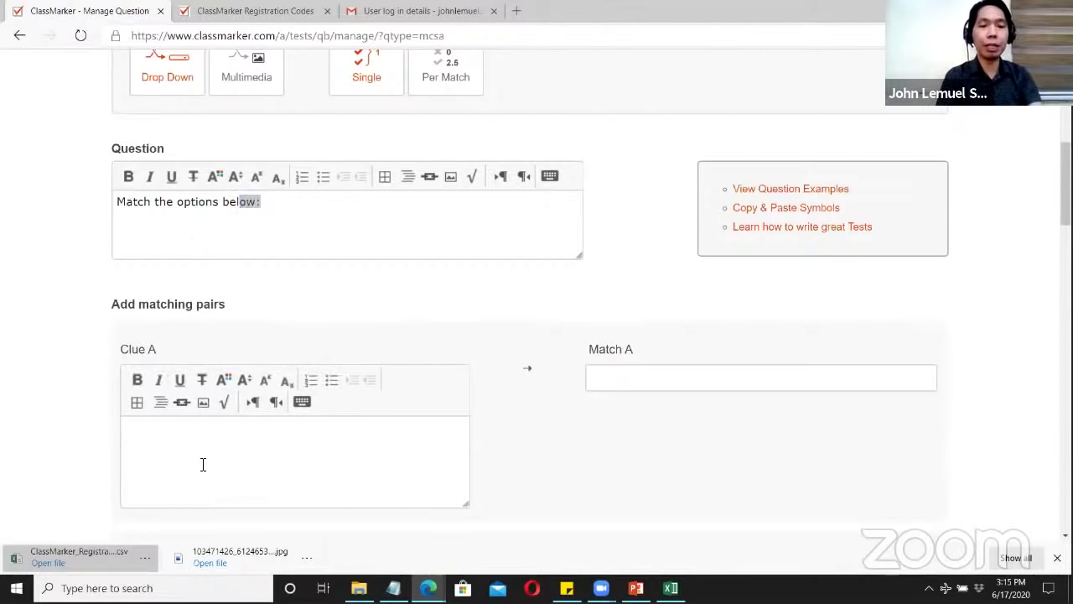
{"action": "type", "text": "Mt. Mayon"}
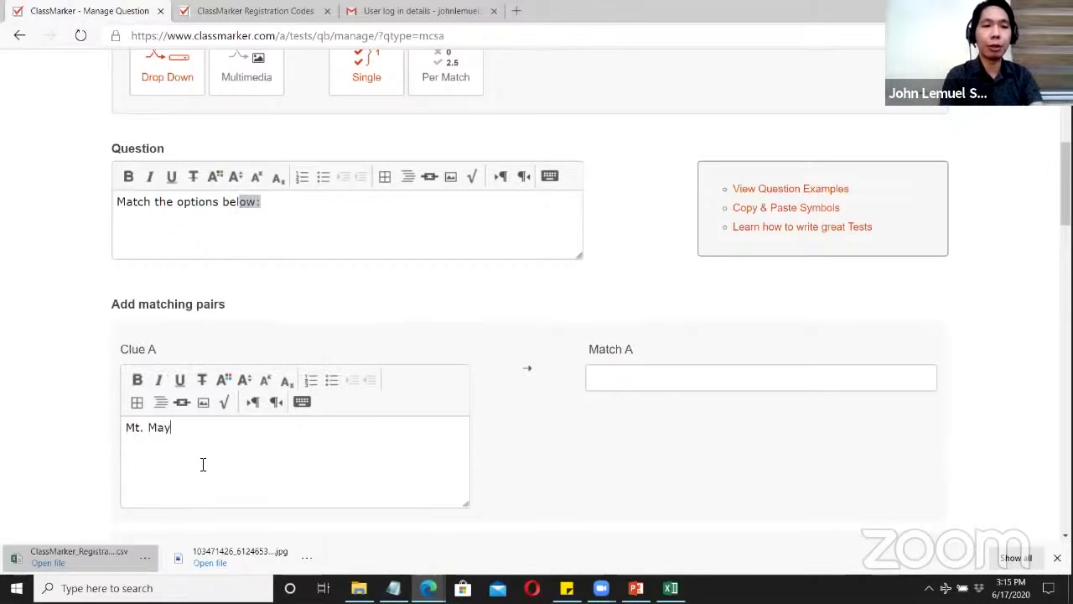
{"action": "left_click", "coordinate": [740, 382]}
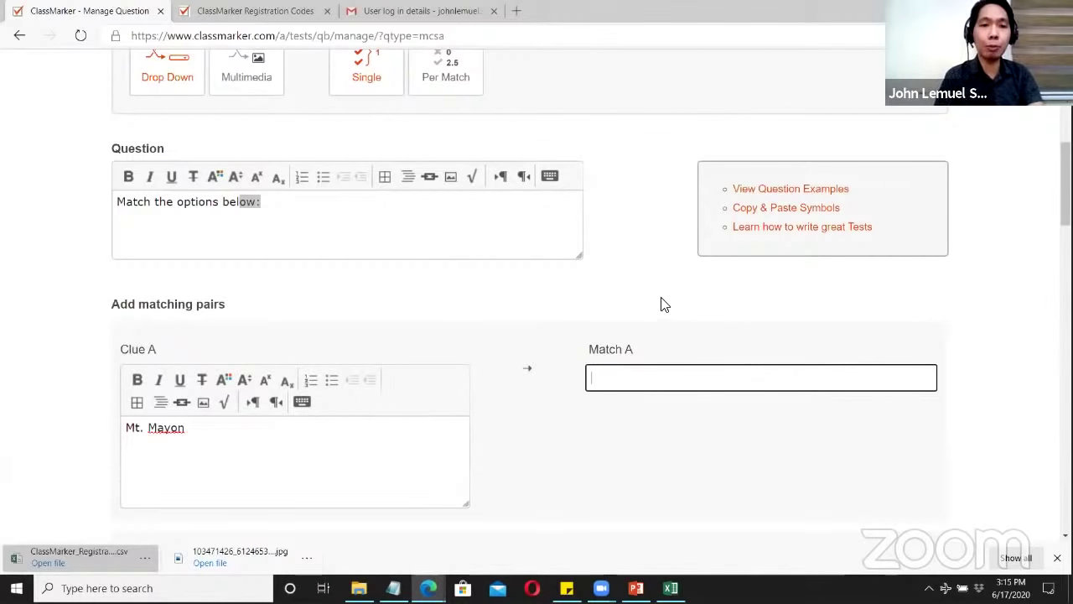
{"action": "type", "text": "A"}
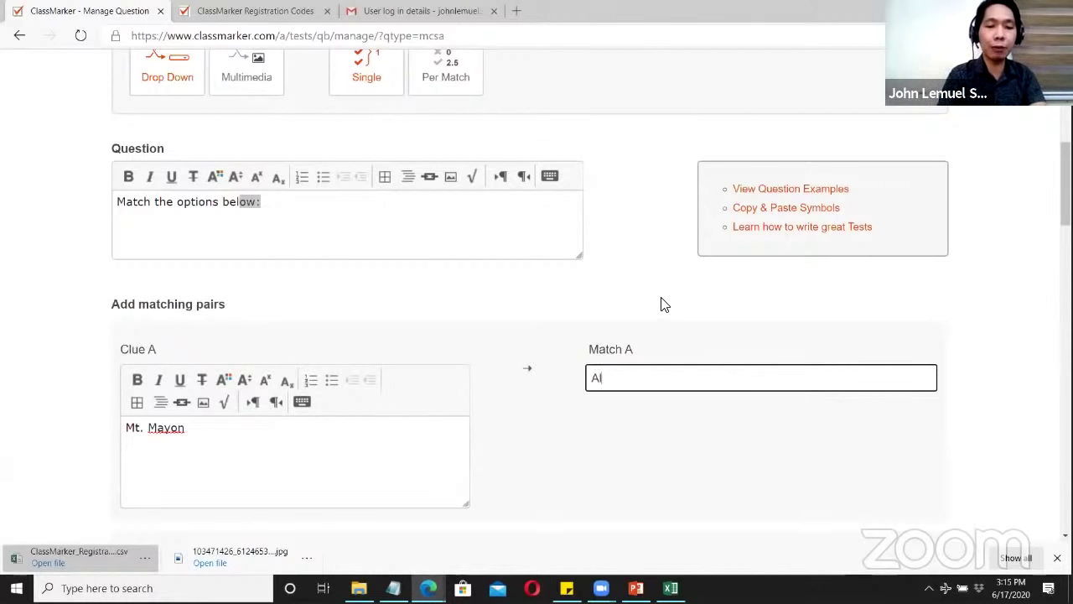
{"action": "type", "text": "lbay"}
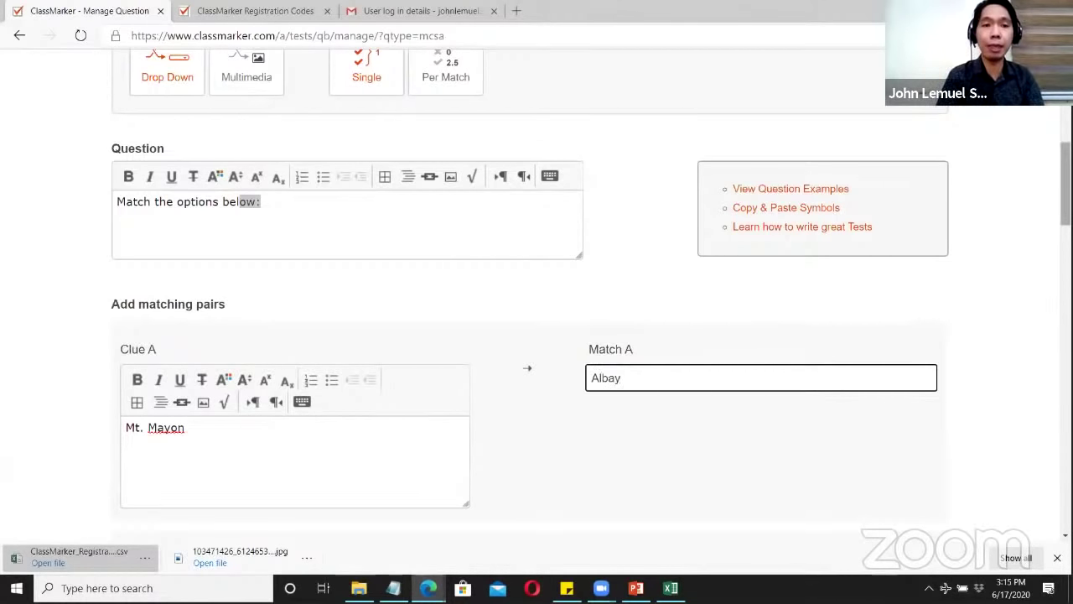
- Add the pairs Chocolate Hills → Bohol and UNderground River → Palawan
{"action": "scroll", "coordinate": [185, 265], "scroll_direction": "down", "scroll_amount": 5}
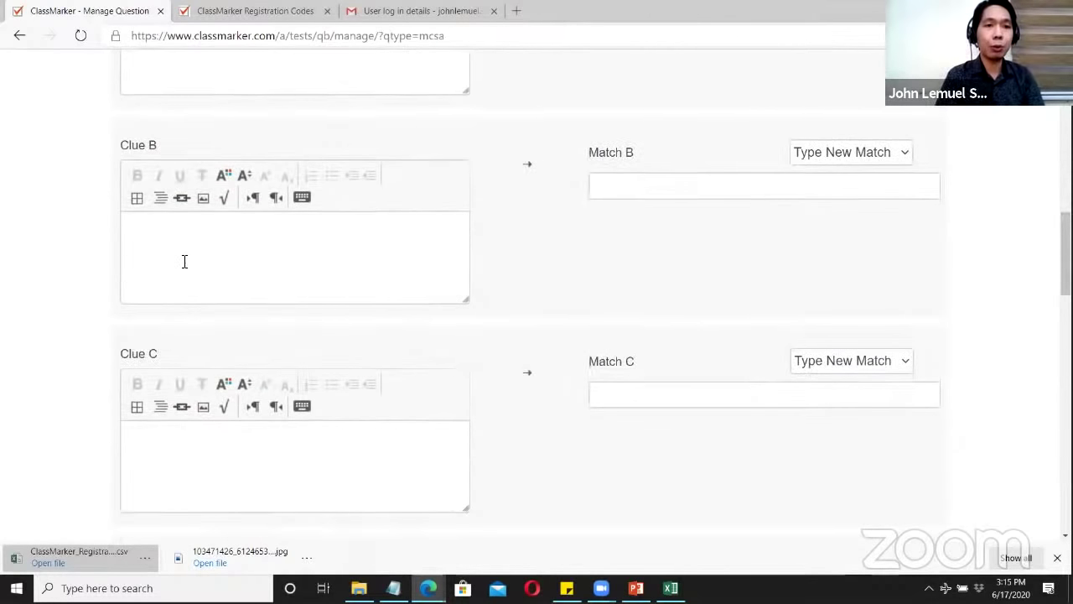
{"action": "left_click", "coordinate": [185, 262]}
{"action": "type", "text": "Chocol"}
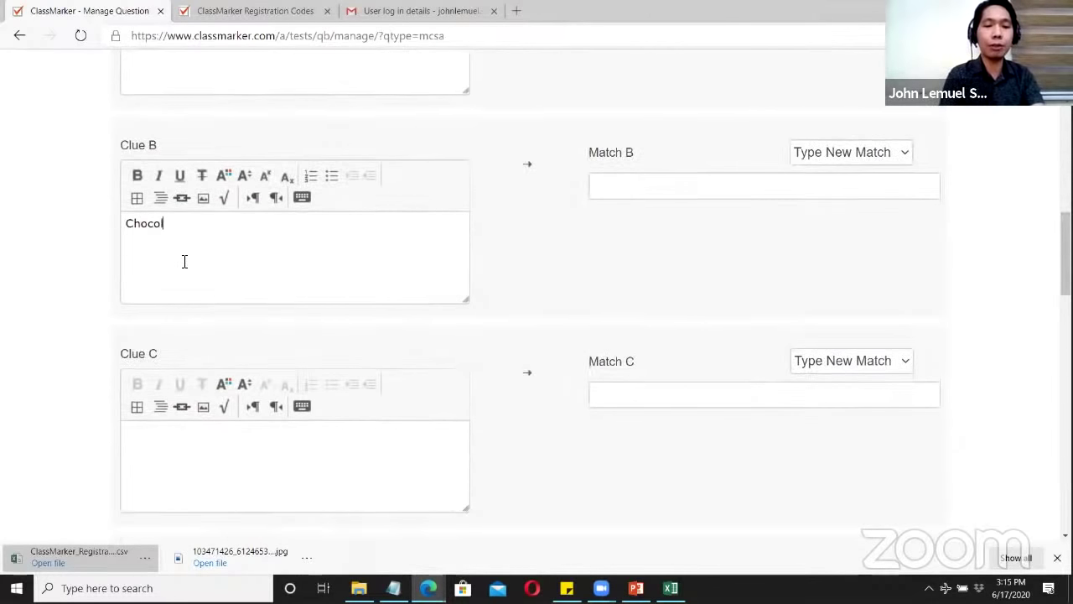
{"action": "type", "text": "ate Hills"}
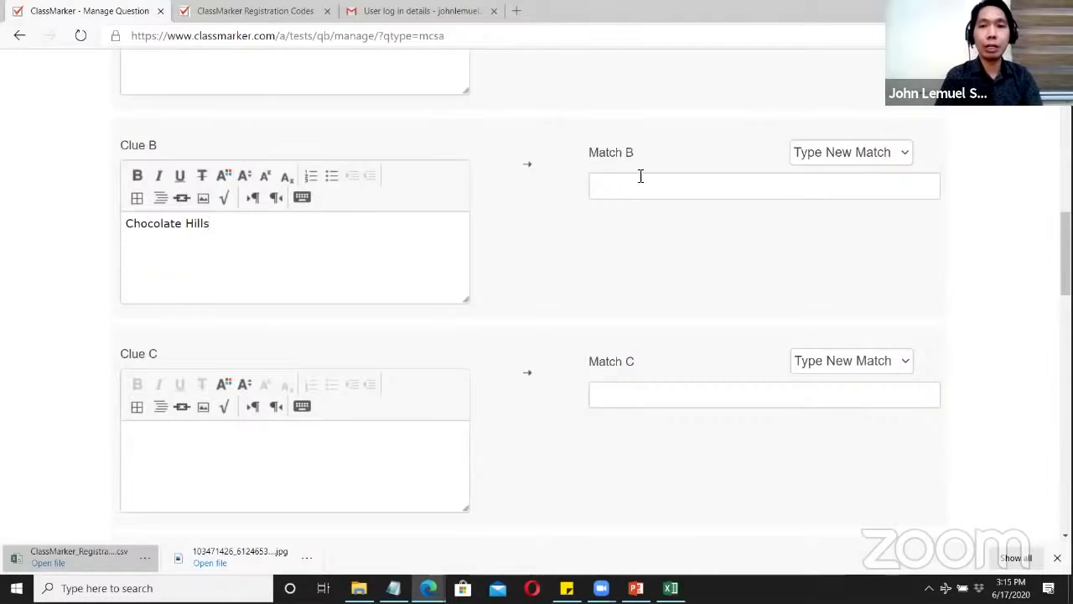
{"action": "left_click", "coordinate": [648, 187]}
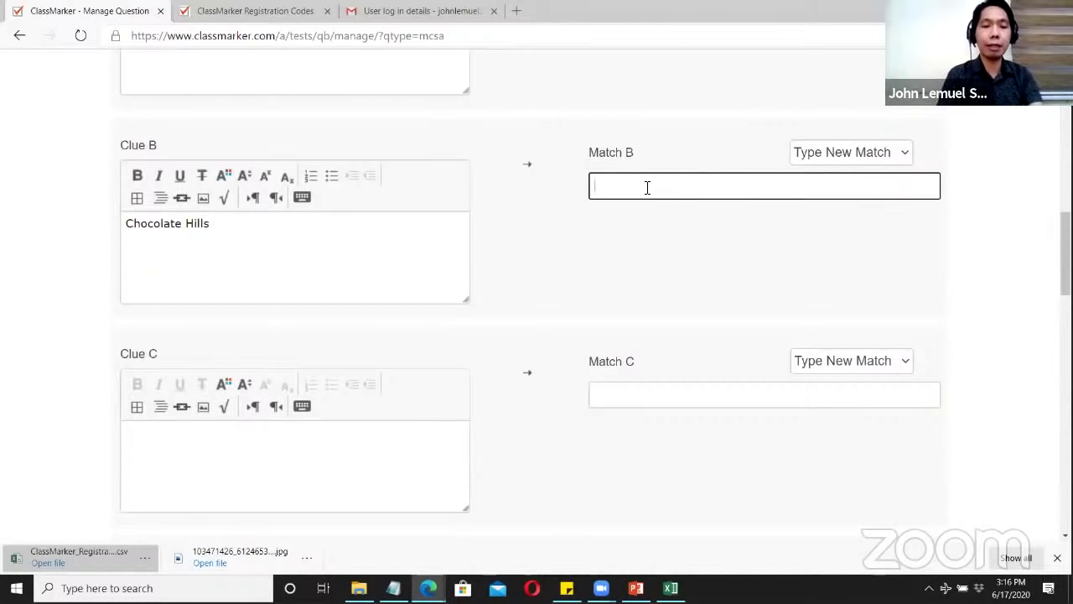
{"action": "type", "text": "Bohol"}
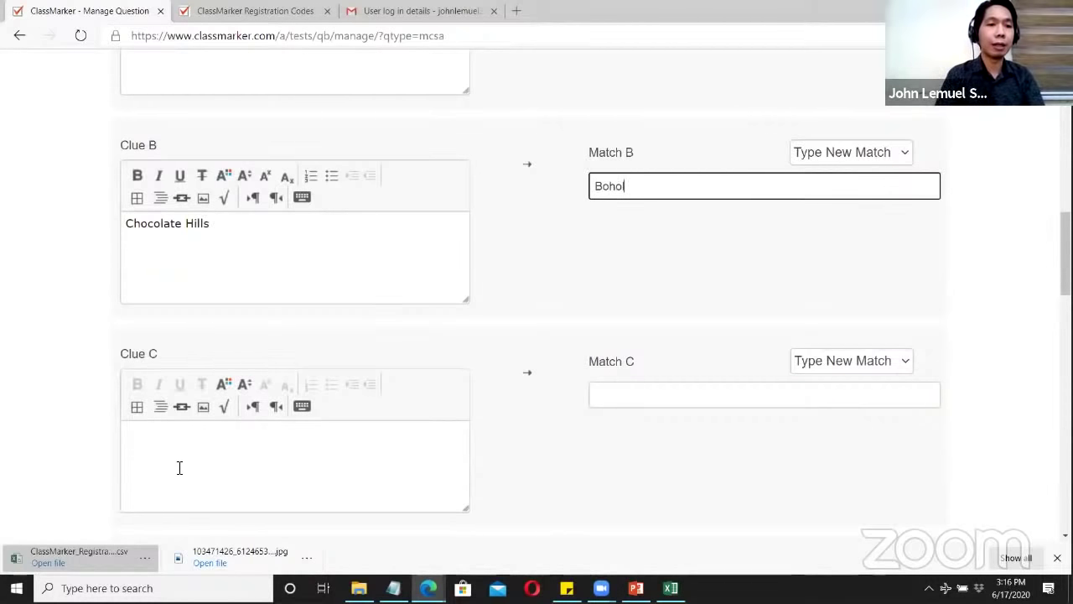
{"action": "left_click", "coordinate": [179, 467]}
{"action": "type", "text": "UNde"}
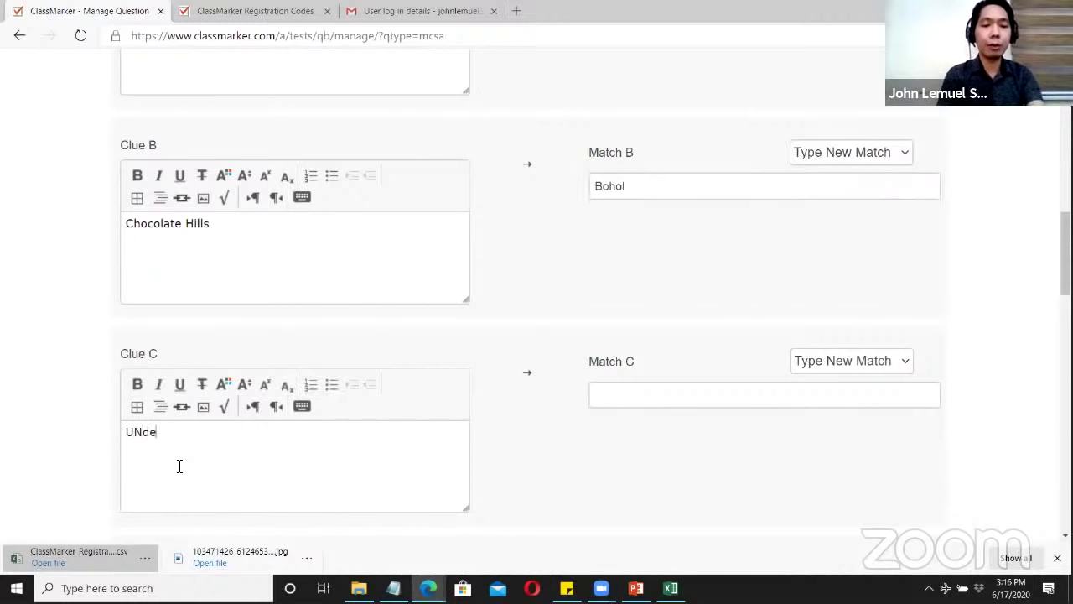
{"action": "type", "text": "rground Riv"}
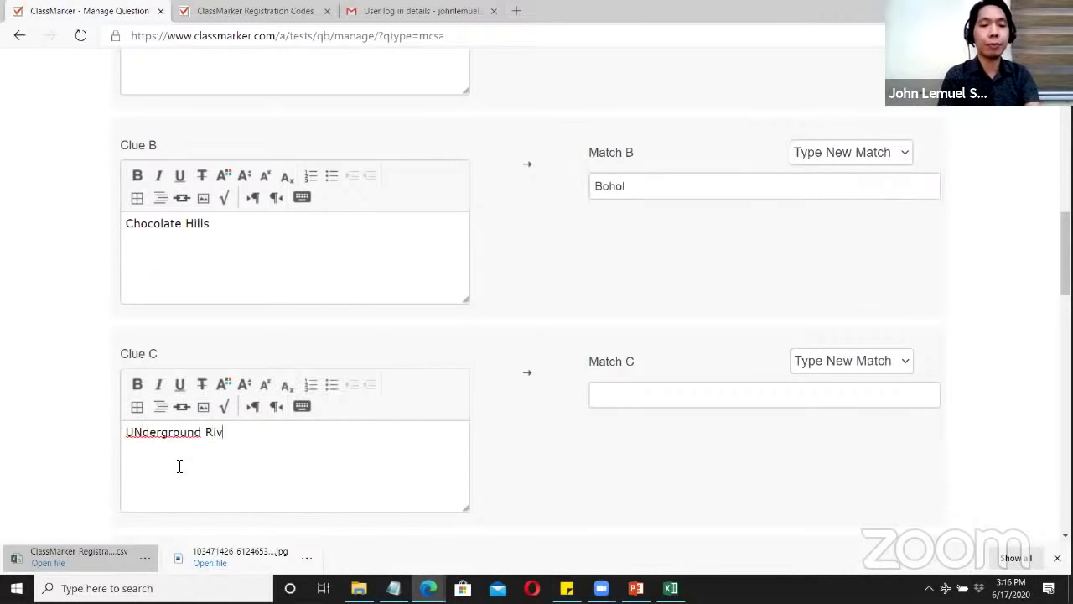
{"action": "type", "text": "er"}
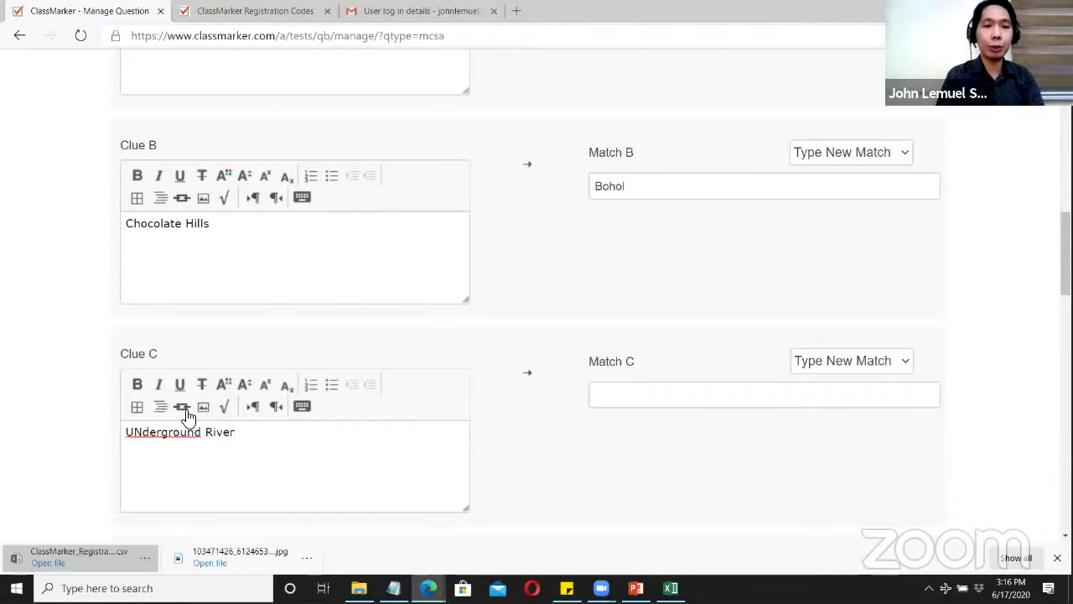
{"action": "left_click", "coordinate": [638, 393]}
{"action": "type", "text": "Palawan"}
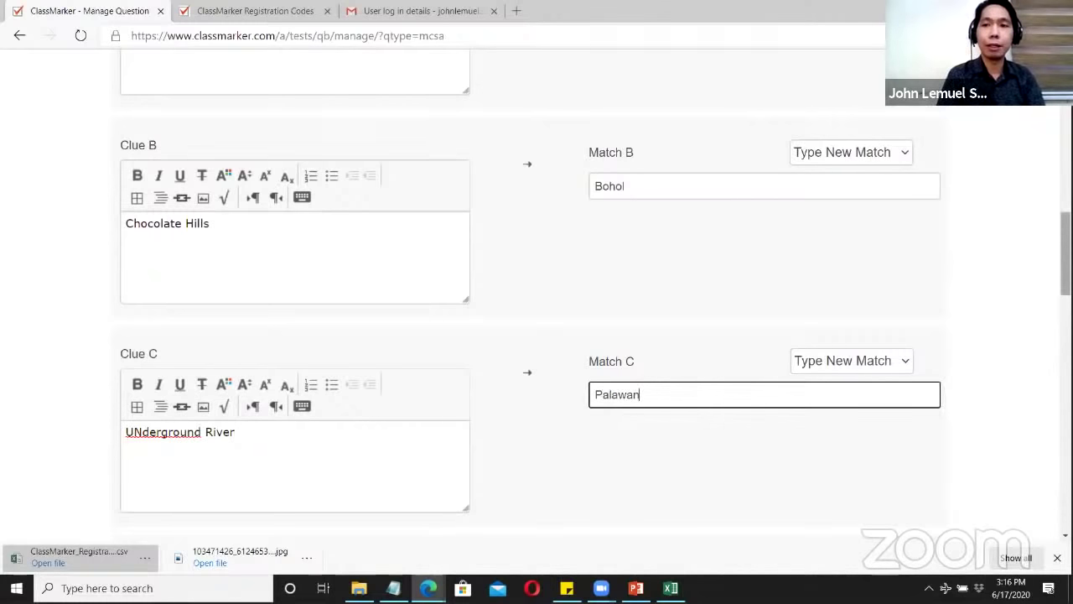
{"action": "scroll", "coordinate": [536, 310], "scroll_direction": "down", "scroll_amount": 3}
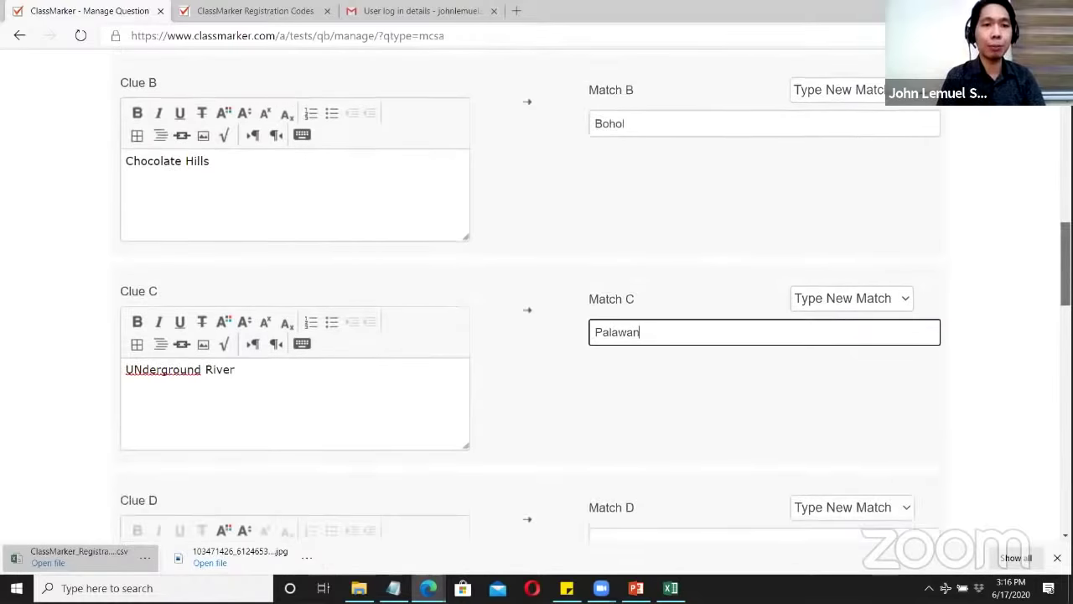
{"action": "scroll", "coordinate": [843, 394], "scroll_direction": "down", "scroll_amount": 5}
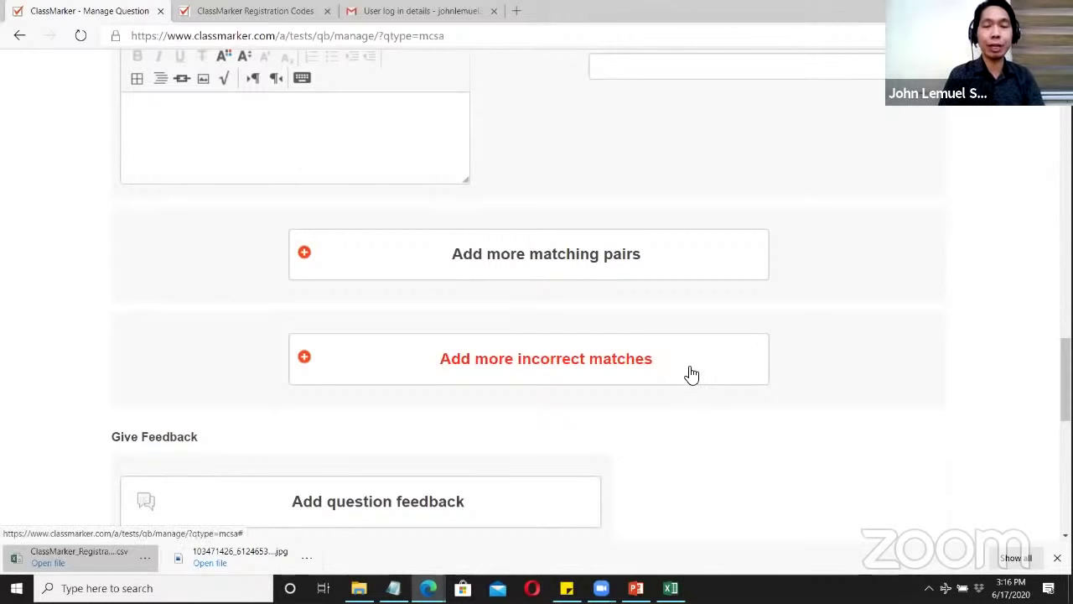
- Add Davao and Cebu as incorrect-match distractors
{"action": "left_click", "coordinate": [689, 375]}
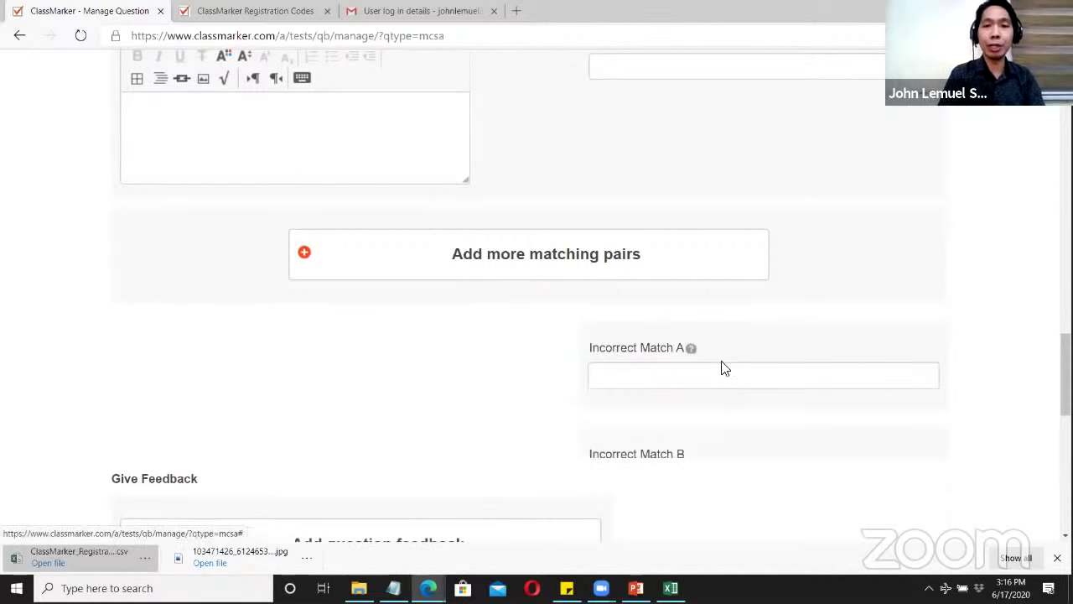
{"action": "scroll", "coordinate": [754, 264], "scroll_direction": "down", "scroll_amount": 3}
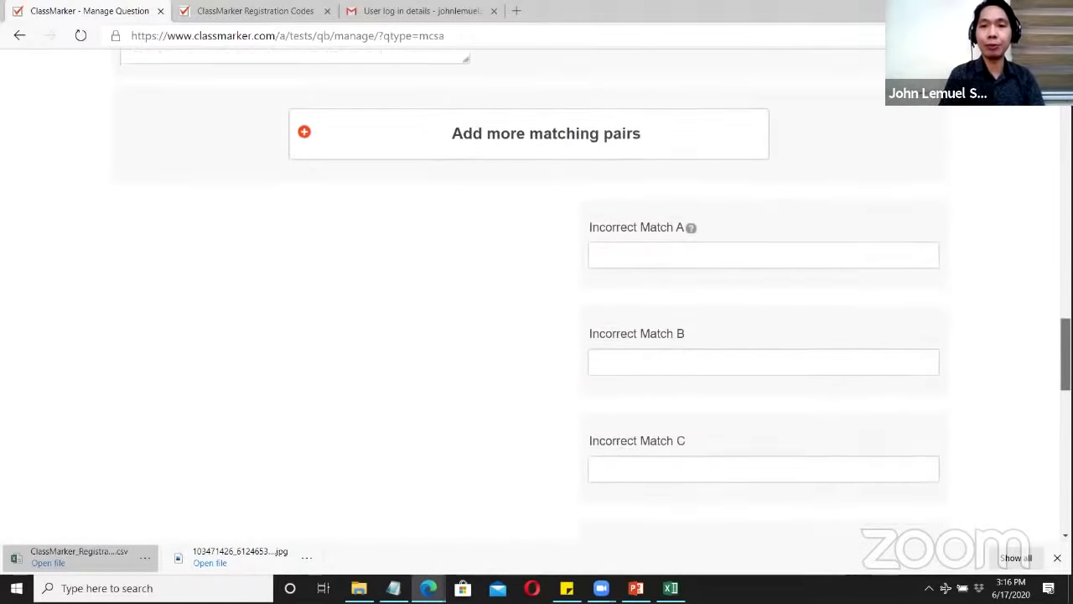
{"action": "left_click", "coordinate": [714, 201]}
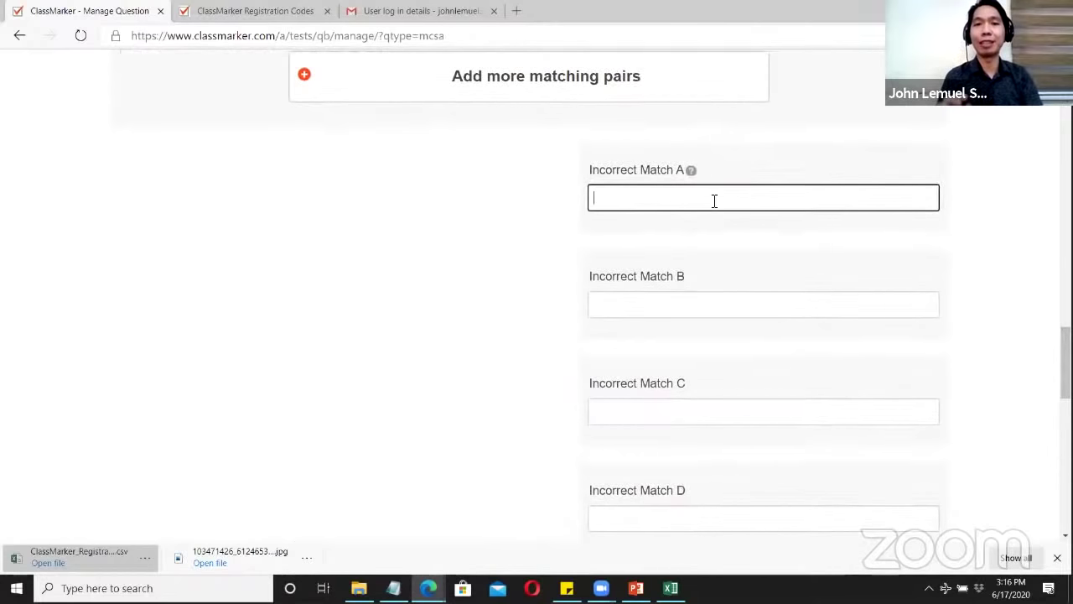
{"action": "type", "text": "Davao"}
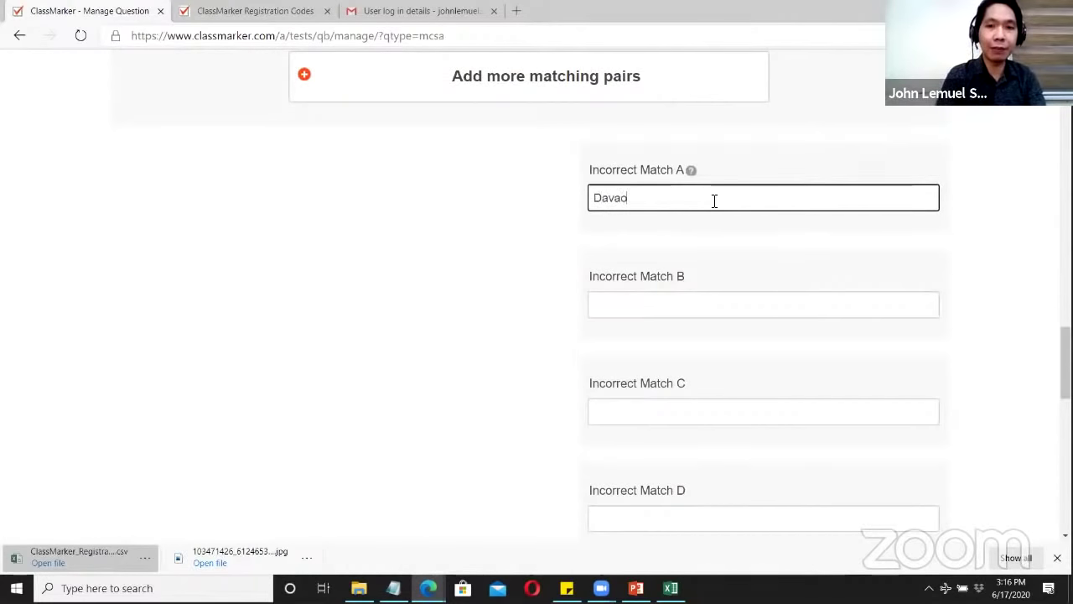
{"action": "left_click", "coordinate": [654, 295]}
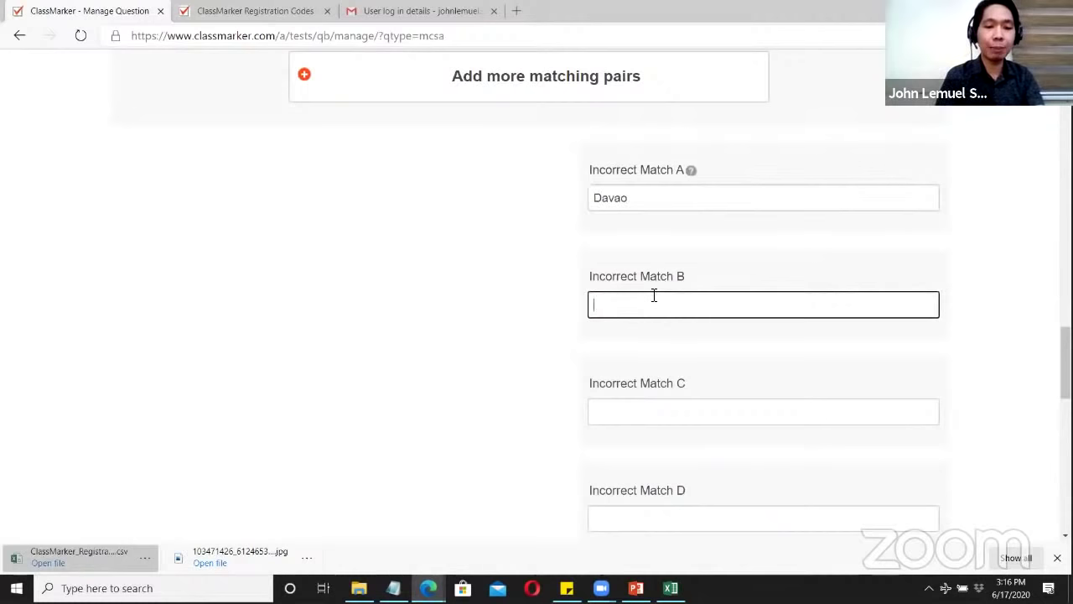
{"action": "type", "text": "Cebu"}
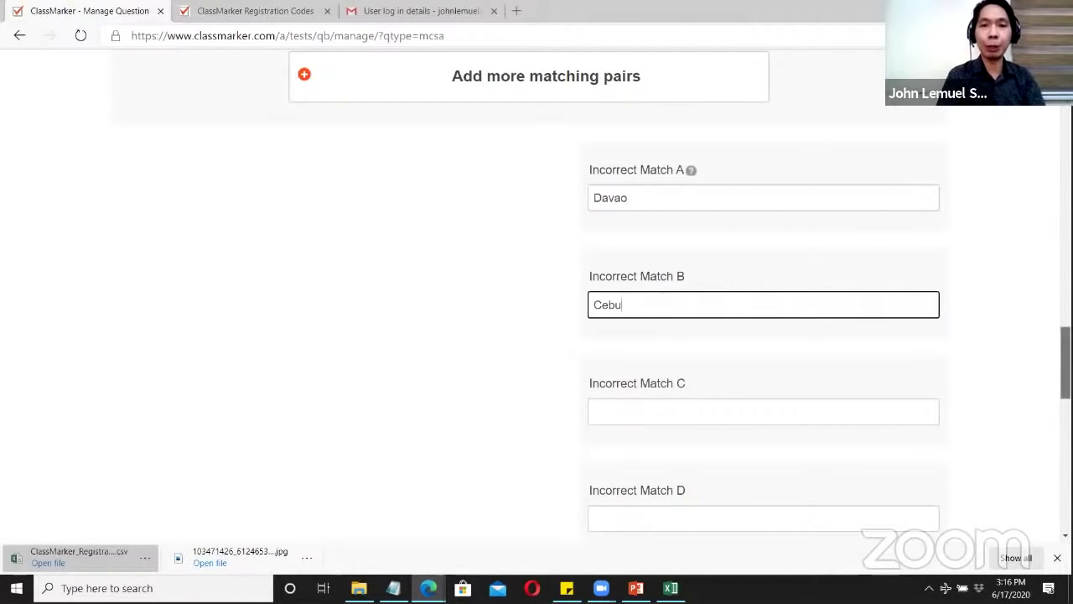
{"action": "scroll", "coordinate": [537, 294], "scroll_direction": "down", "scroll_amount": 4}
{"action": "scroll", "coordinate": [1047, 469], "scroll_direction": "down", "scroll_amount": 4}
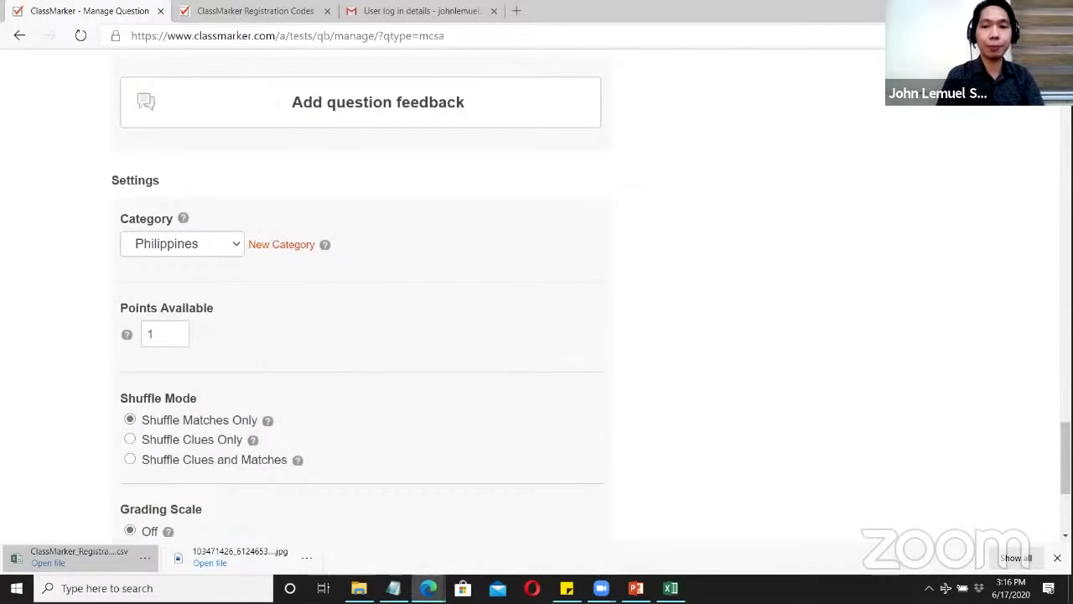
- Keep Shuffle Matches Only, set grading to Partial with deduction, and save the question
{"action": "scroll", "coordinate": [241, 359], "scroll_direction": "down", "scroll_amount": 2}
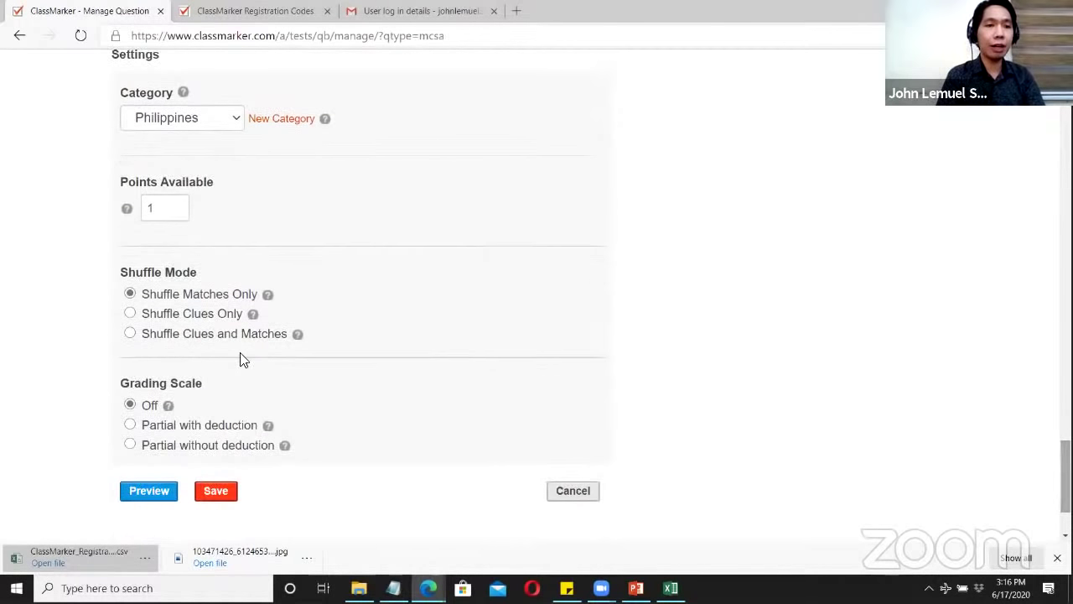
{"action": "left_click", "coordinate": [130, 313]}
{"action": "left_click", "coordinate": [130, 294]}
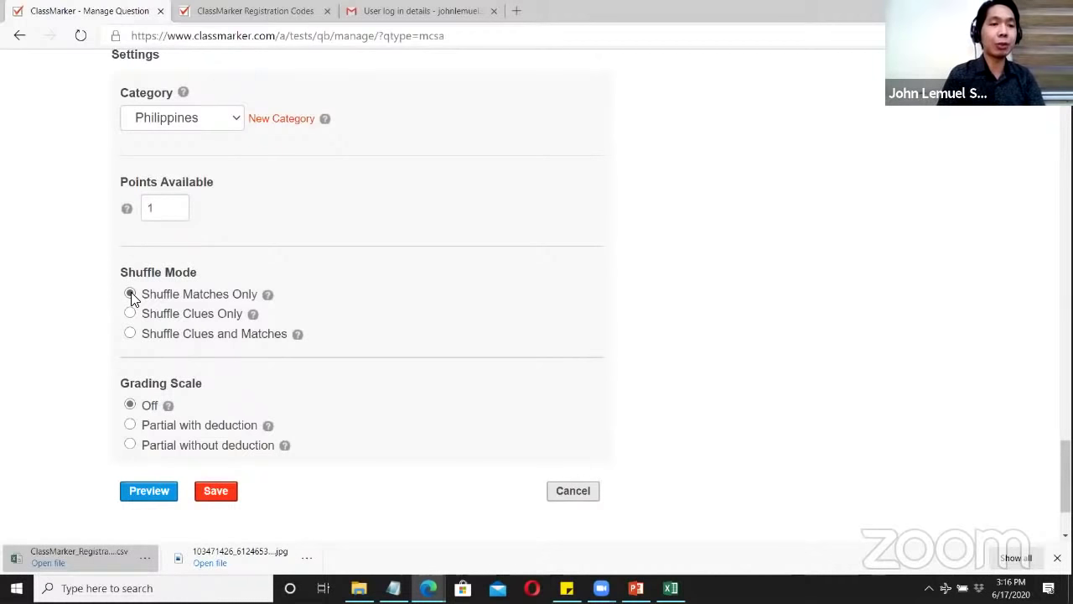
{"action": "left_click", "coordinate": [130, 294]}
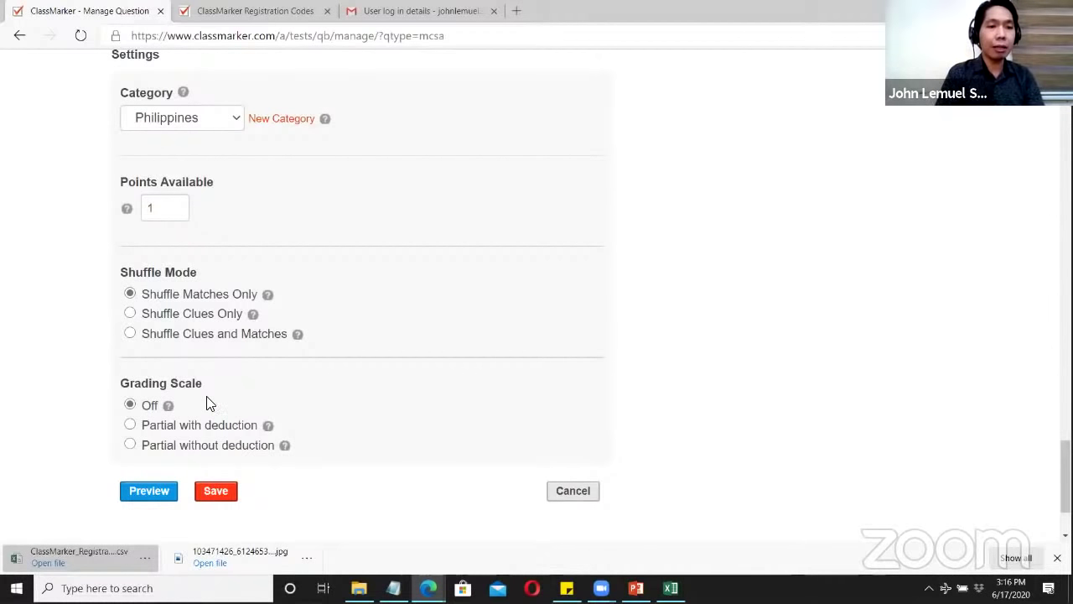
{"action": "mouse_move", "coordinate": [171, 405]}
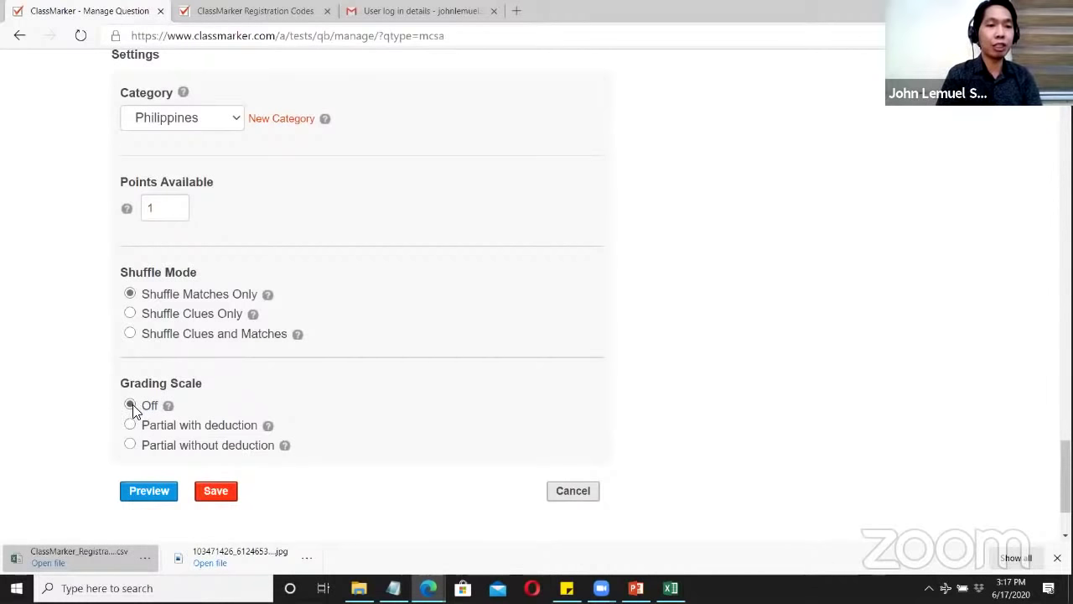
{"action": "left_click", "coordinate": [161, 208]}
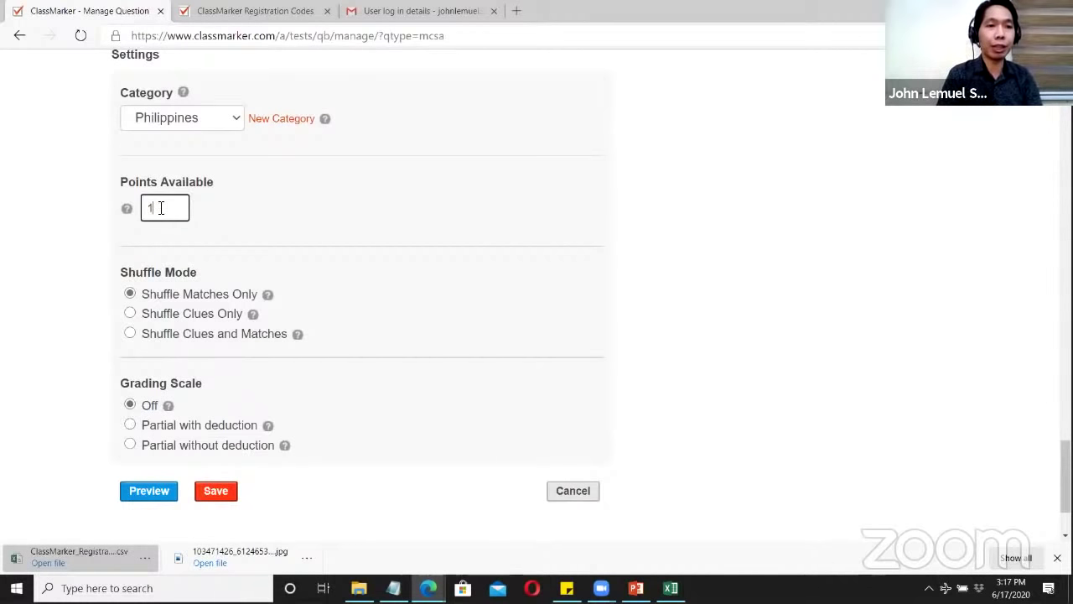
{"action": "left_click", "coordinate": [130, 426]}
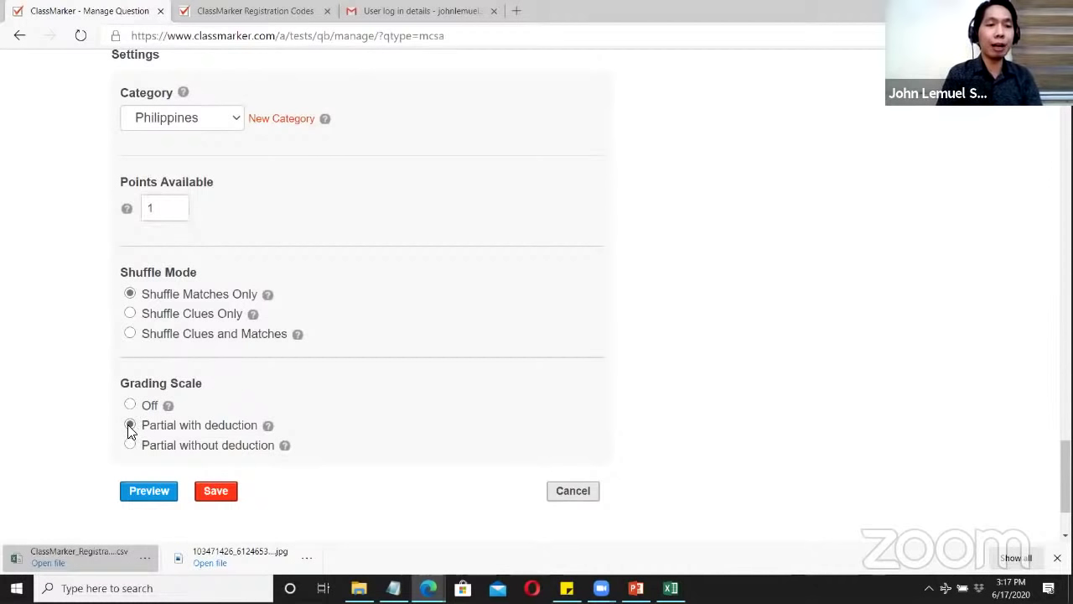
{"action": "left_click", "coordinate": [168, 206]}
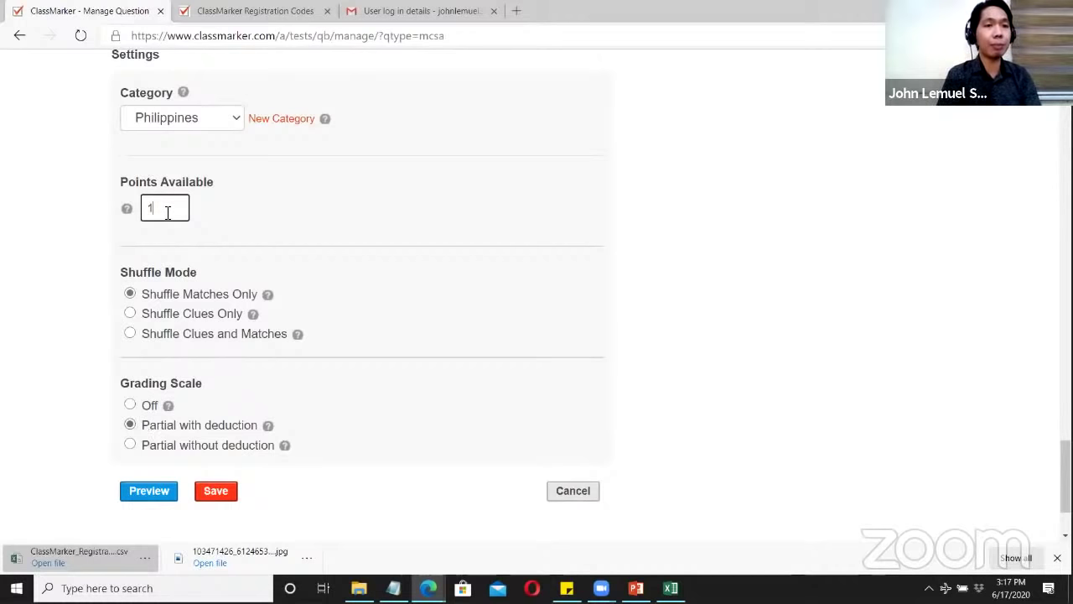
{"action": "left_click", "coordinate": [217, 492]}
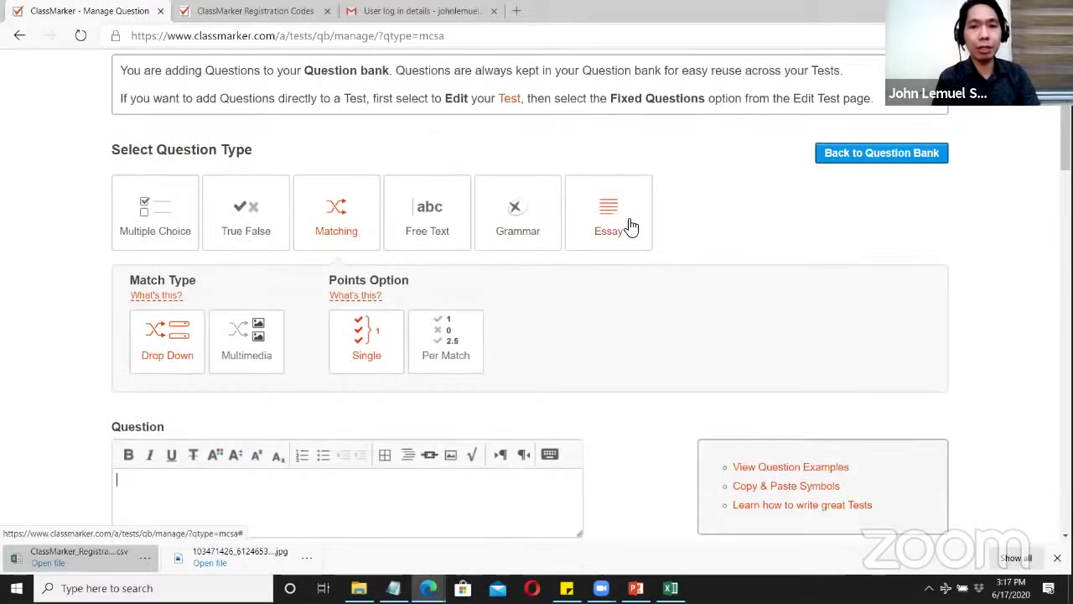
- Save a 5-point essay question 'Describe the Philippines' and return to the bank list
{"action": "left_click", "coordinate": [631, 227]}
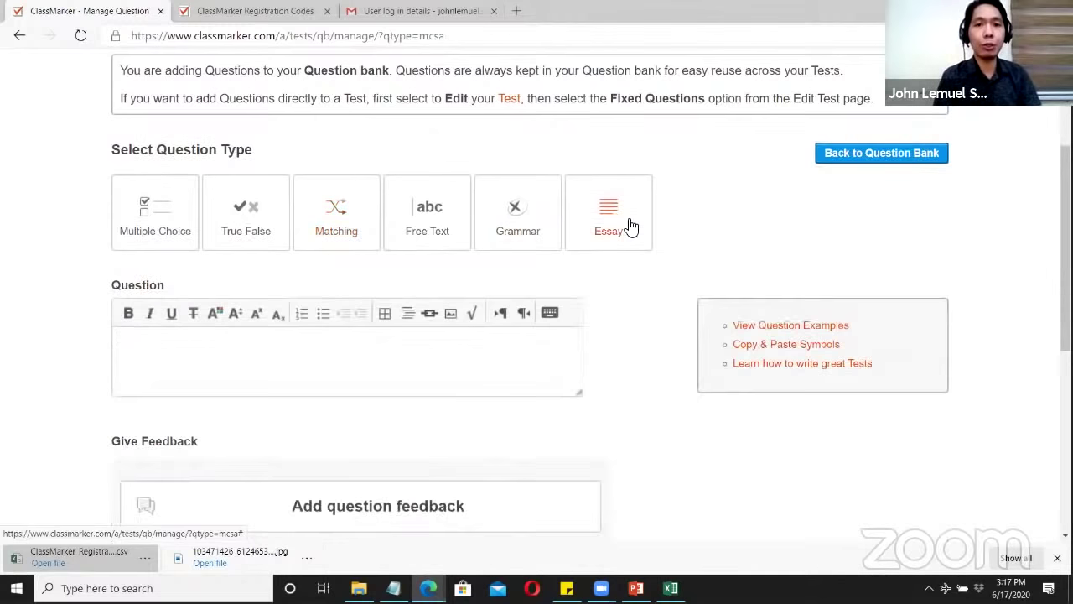
{"action": "left_click", "coordinate": [315, 352]}
{"action": "type", "text": "De"}
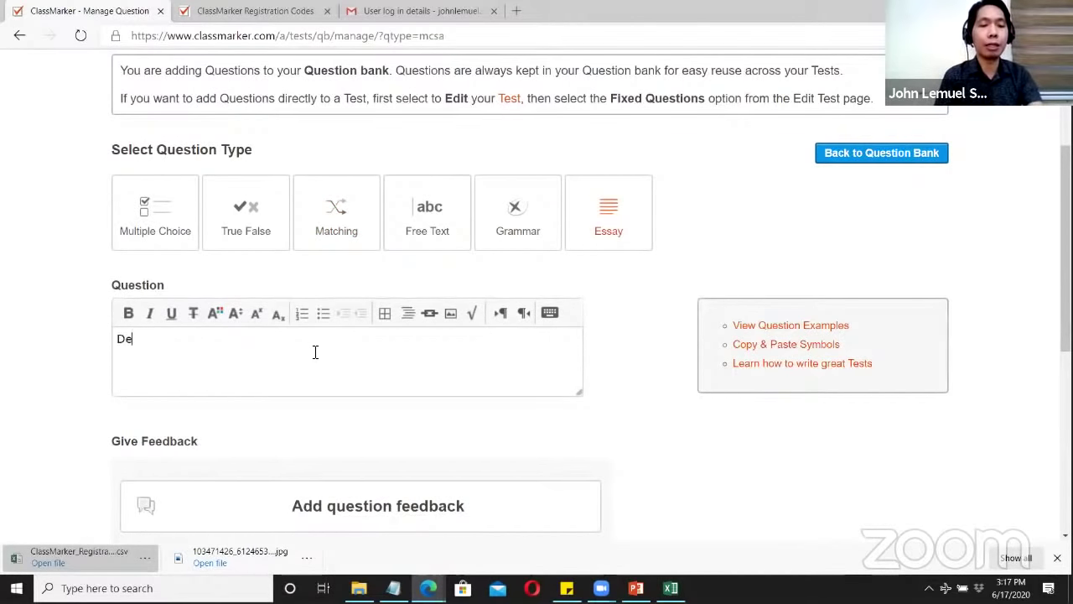
{"action": "type", "text": "scribe the "}
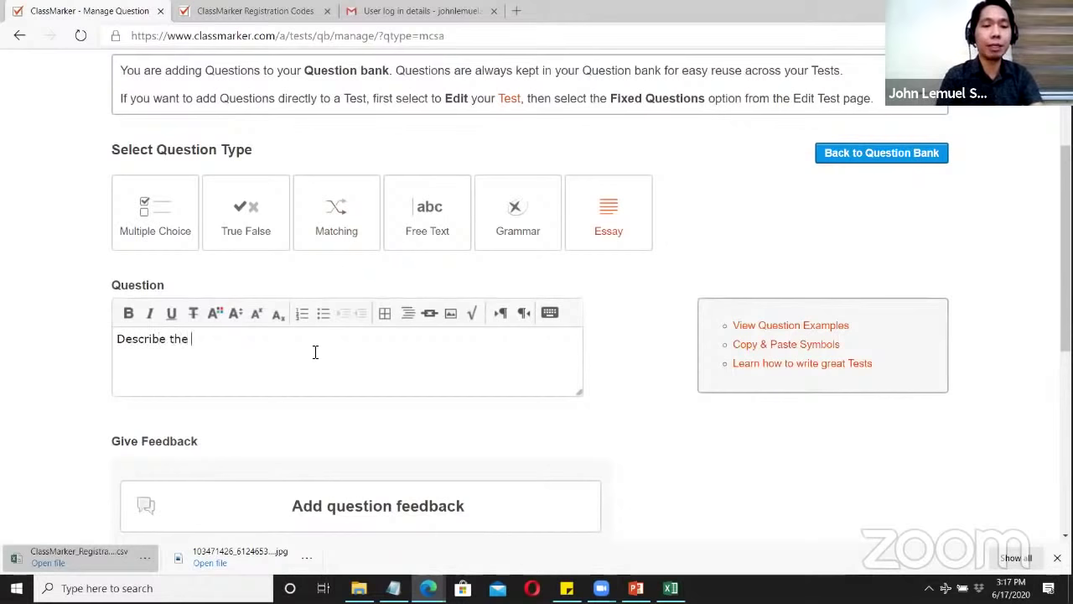
{"action": "type", "text": "Philippines."}
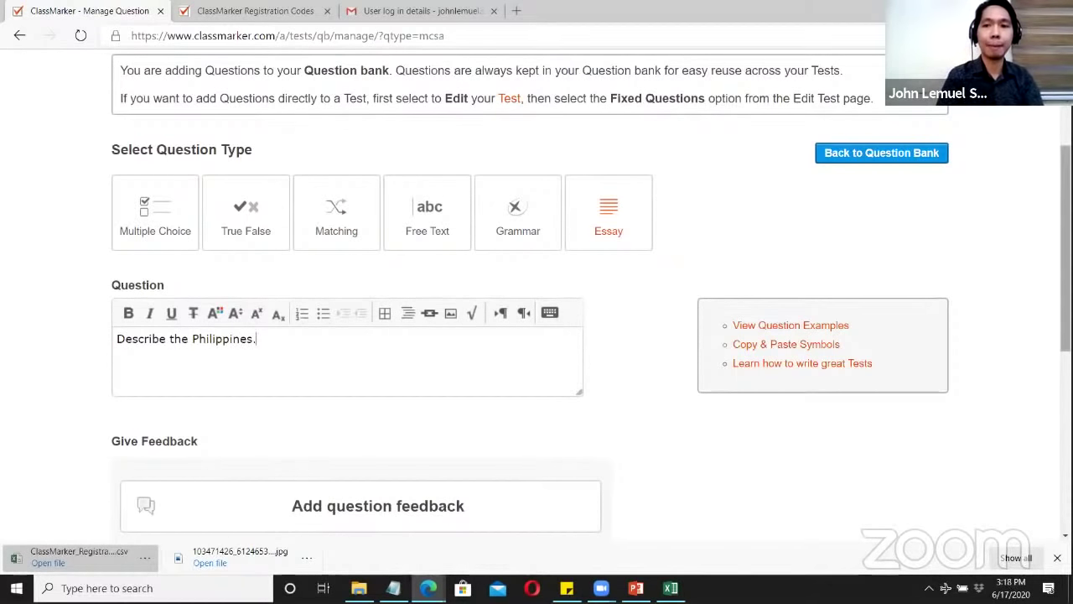
{"action": "scroll", "coordinate": [537, 293], "scroll_direction": "down", "scroll_amount": 3}
{"action": "scroll", "coordinate": [306, 395], "scroll_direction": "down", "scroll_amount": 1}
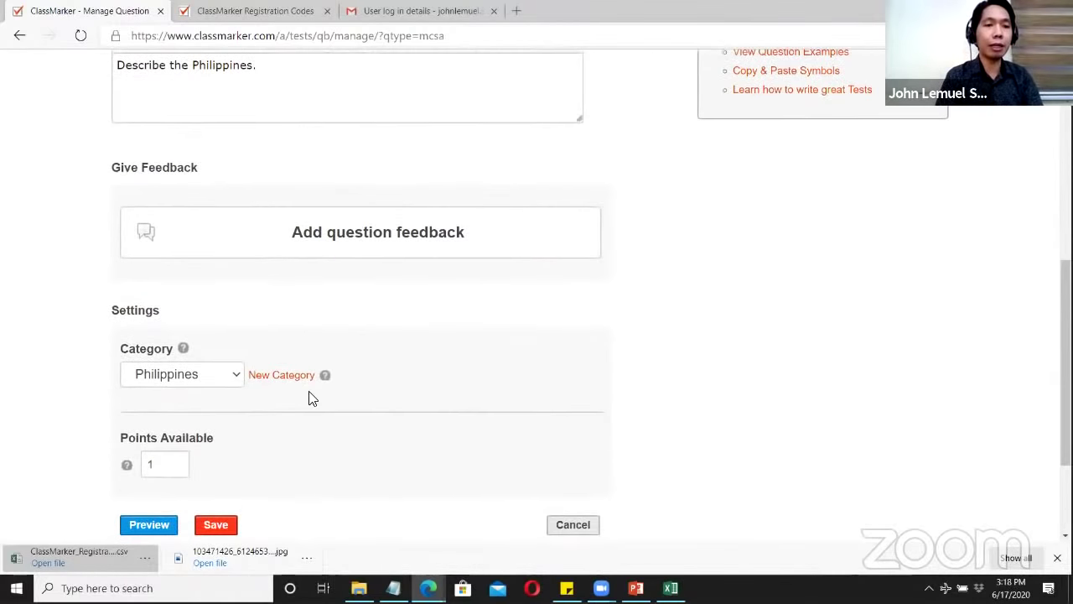
{"action": "left_click", "coordinate": [168, 460]}
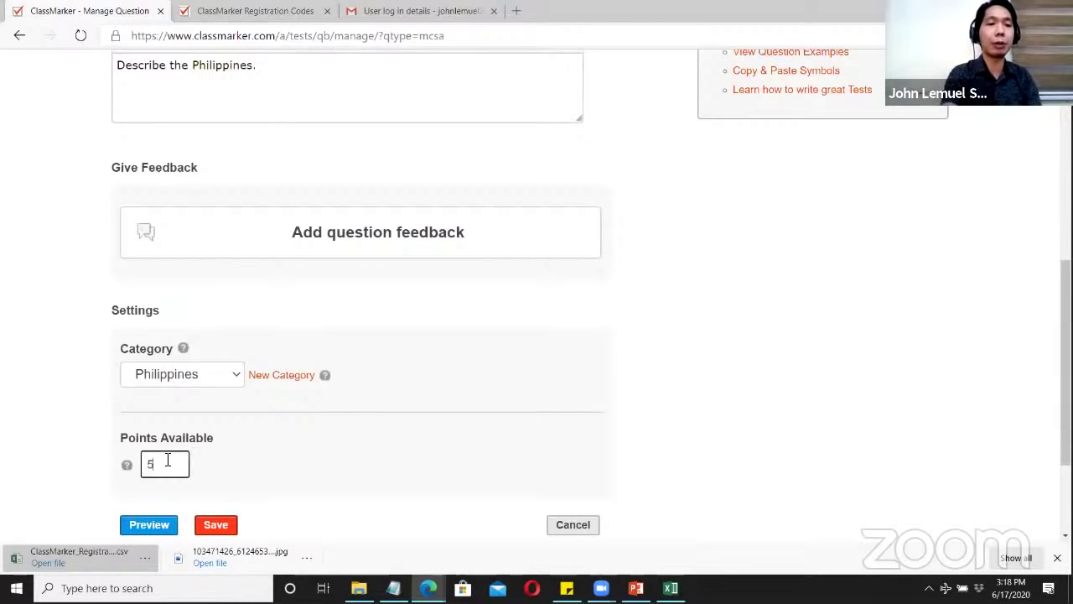
{"action": "left_click", "coordinate": [216, 526]}
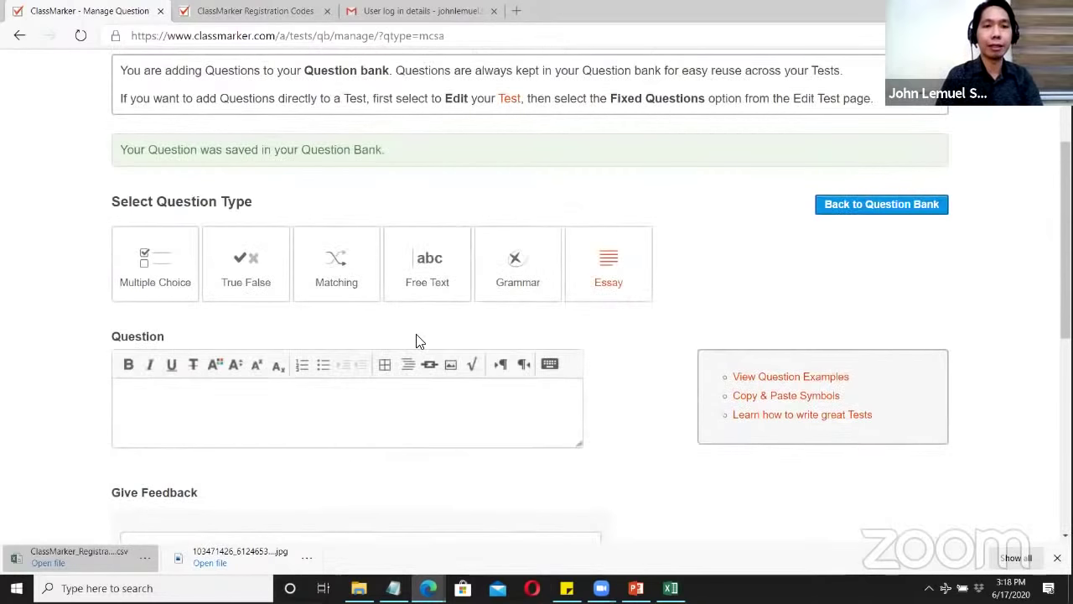
{"action": "left_click", "coordinate": [890, 215]}
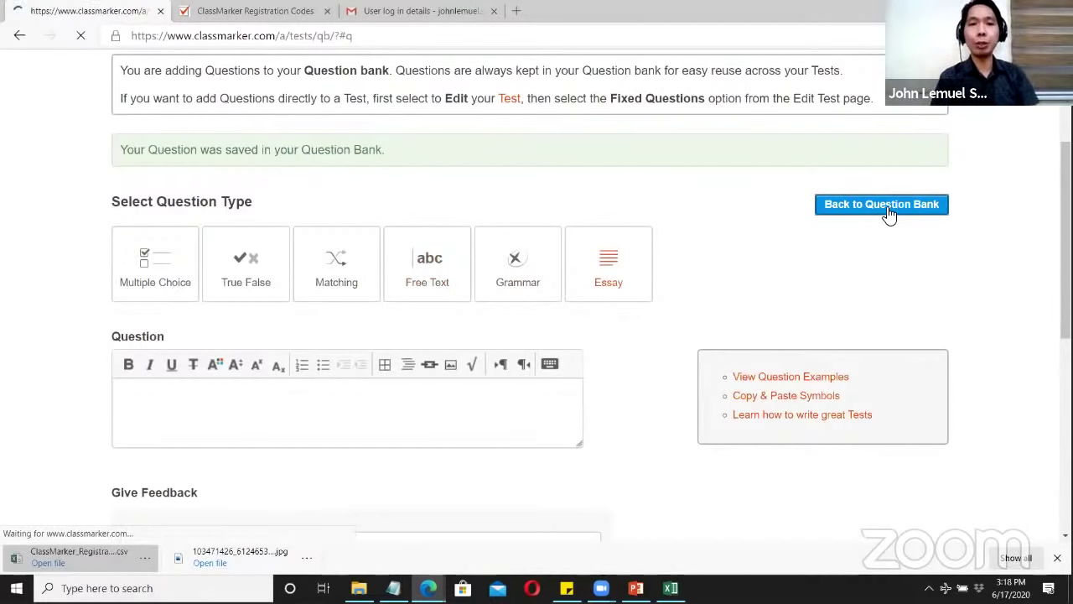
- Review Questions 1–3 in the bank and open the Add Questions menu
{"action": "scroll", "coordinate": [1047, 285], "scroll_direction": "down", "scroll_amount": 5}
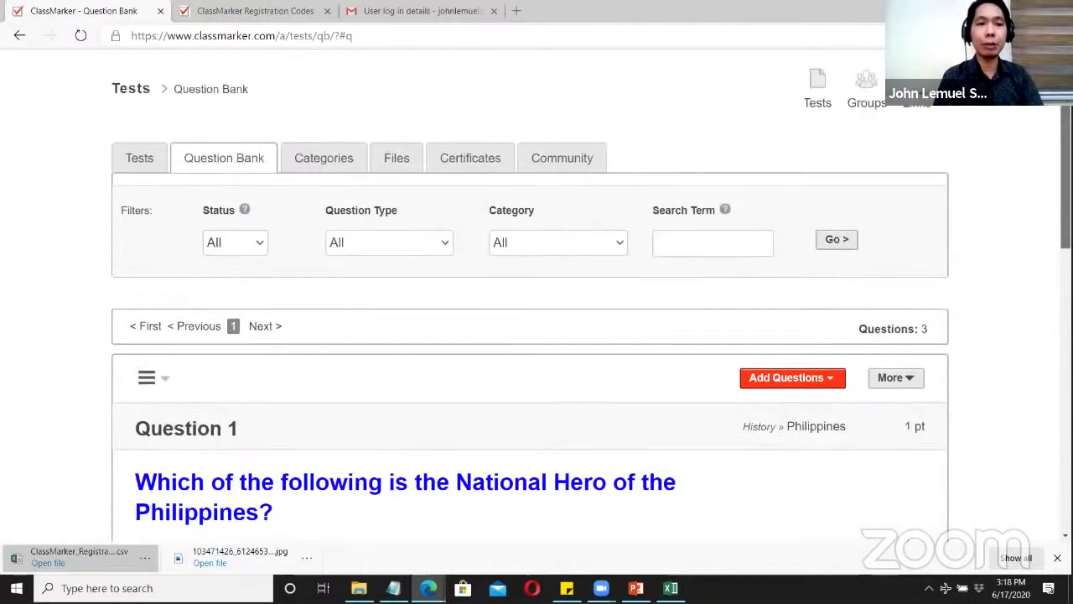
{"action": "scroll", "coordinate": [1047, 300], "scroll_direction": "down", "scroll_amount": 1}
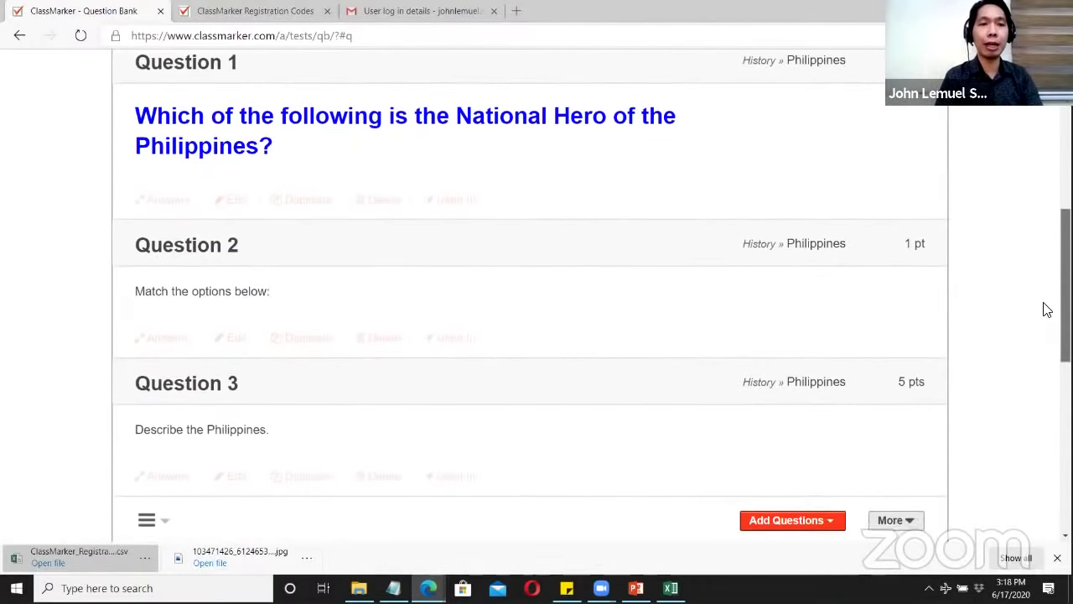
{"action": "scroll", "coordinate": [1047, 296], "scroll_direction": "up", "scroll_amount": 1}
{"action": "scroll", "coordinate": [530, 293], "scroll_direction": "up", "scroll_amount": 2}
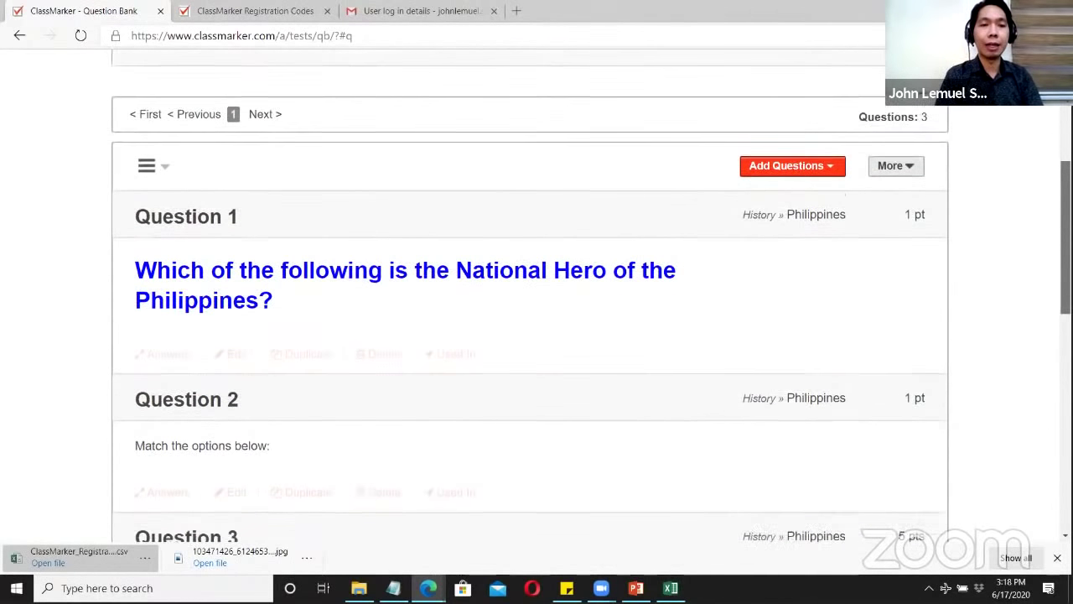
{"action": "scroll", "coordinate": [530, 294], "scroll_direction": "down", "scroll_amount": 2}
{"action": "scroll", "coordinate": [530, 293], "scroll_direction": "up", "scroll_amount": 4}
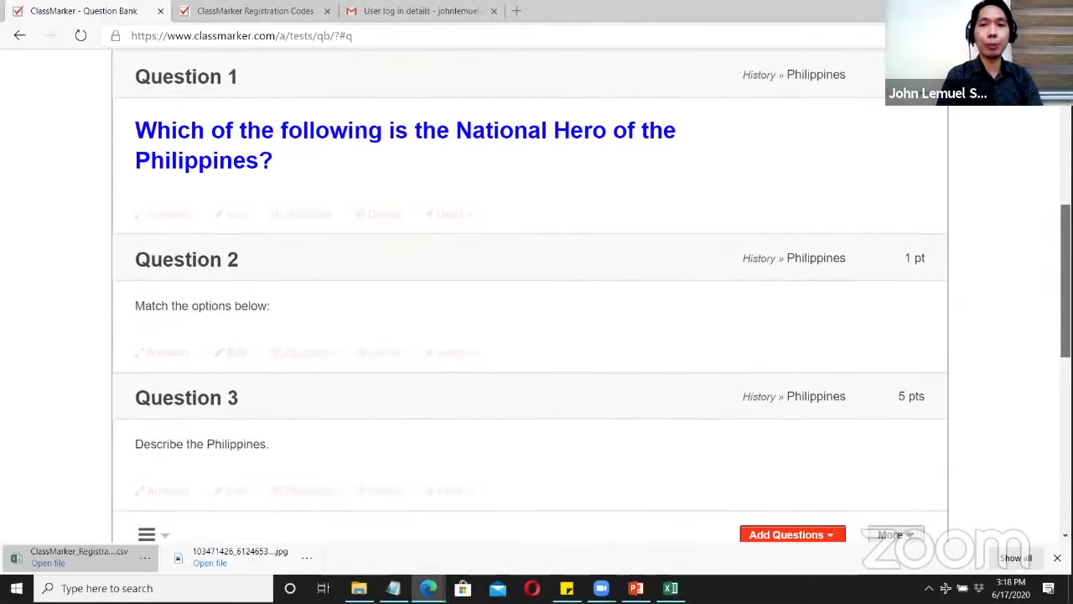
{"action": "left_click", "coordinate": [780, 168]}
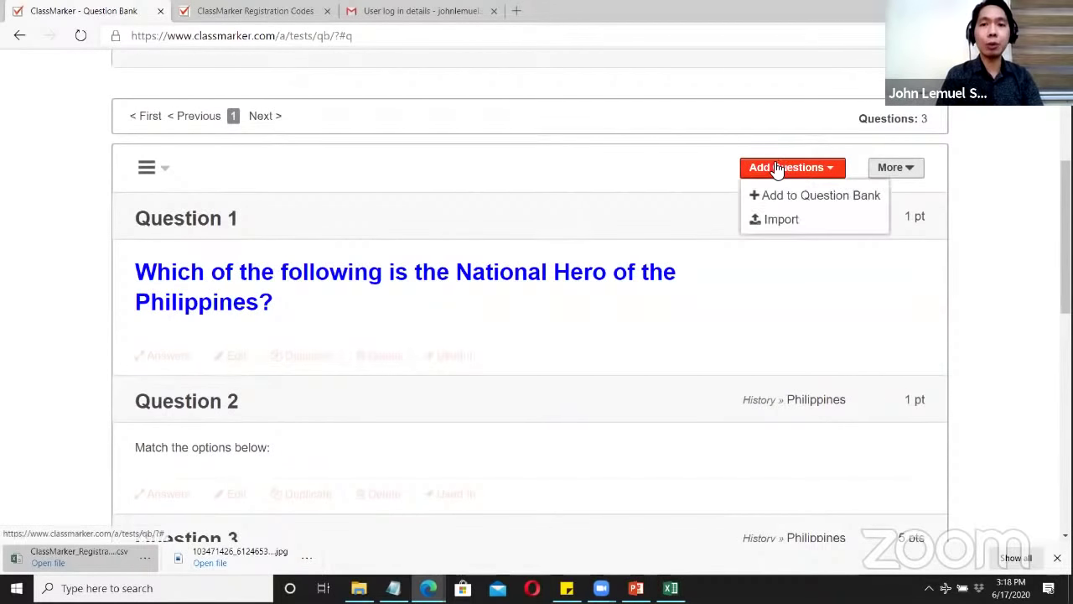
- Start a True/False question and paste in the kwek-kwek quail eggs question from the notes
{"action": "left_click", "coordinate": [780, 198]}
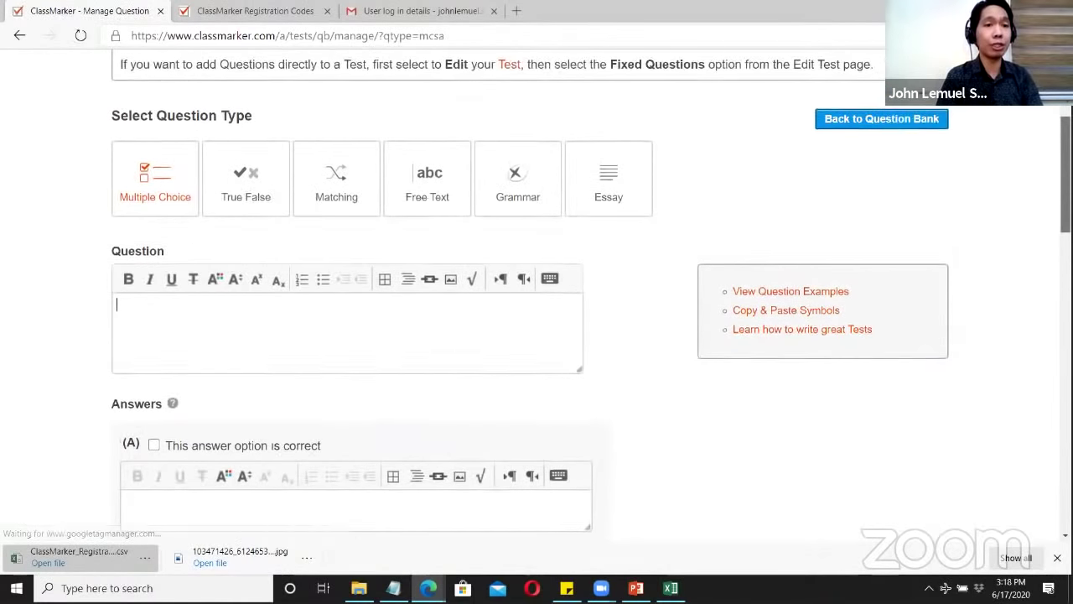
{"action": "left_click", "coordinate": [245, 162]}
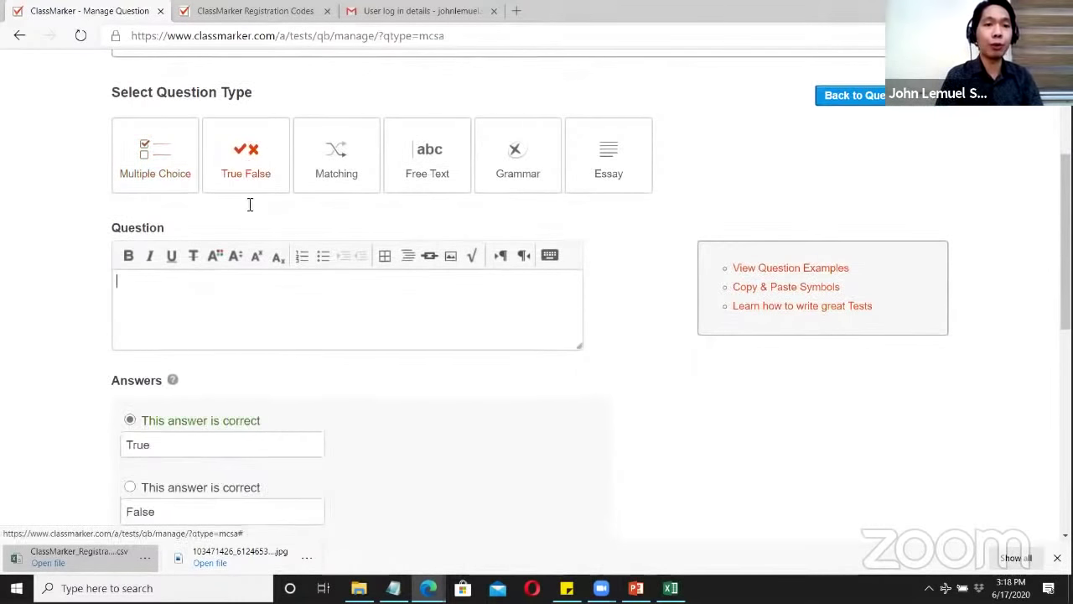
{"action": "left_click", "coordinate": [393, 588]}
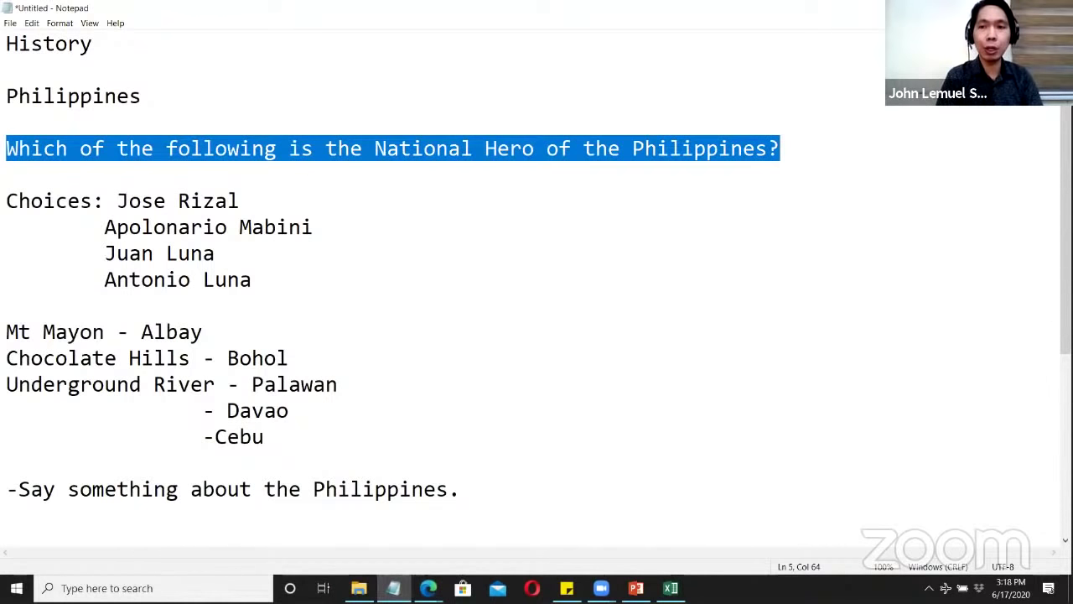
{"action": "scroll", "coordinate": [537, 293], "scroll_direction": "down", "scroll_amount": 3}
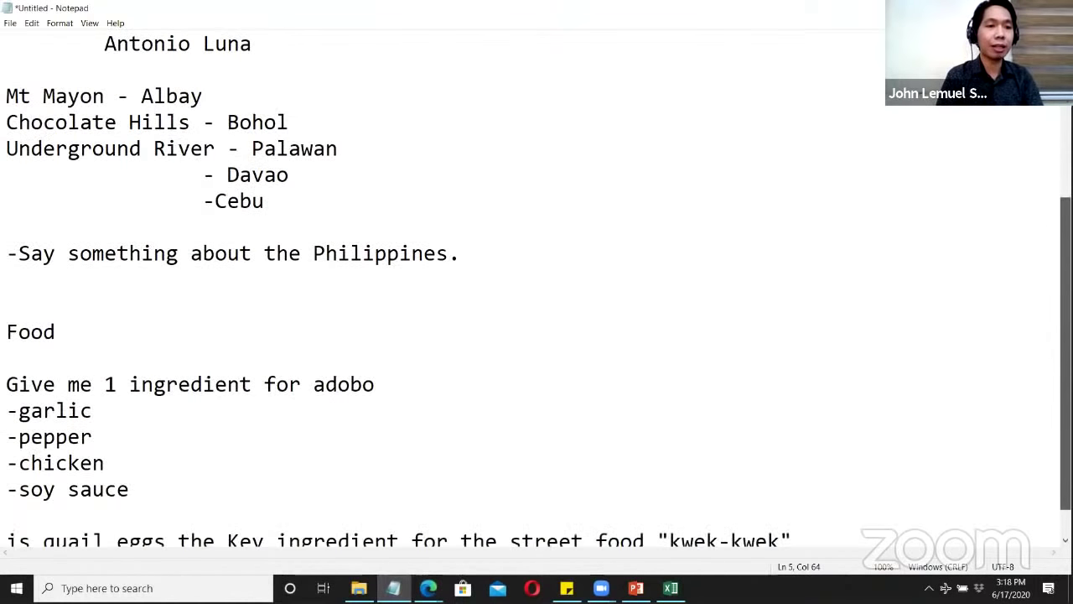
{"action": "scroll", "coordinate": [537, 293], "scroll_direction": "down", "scroll_amount": 1}
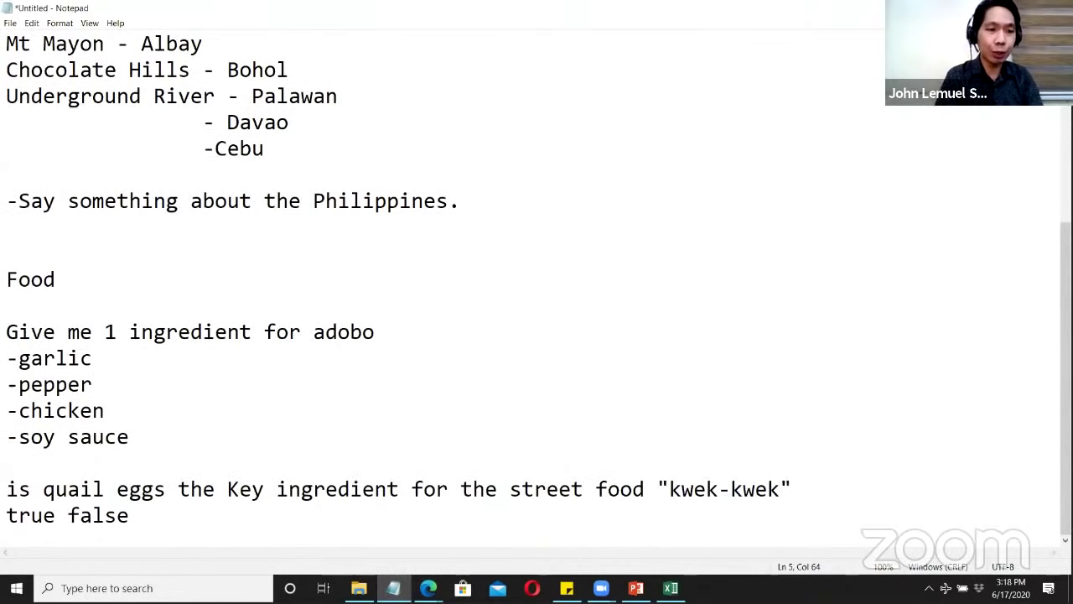
{"action": "left_click_drag", "start_coordinate": [7, 489], "coordinate": [792, 488]}
{"action": "key", "text": "ctrl+c"}
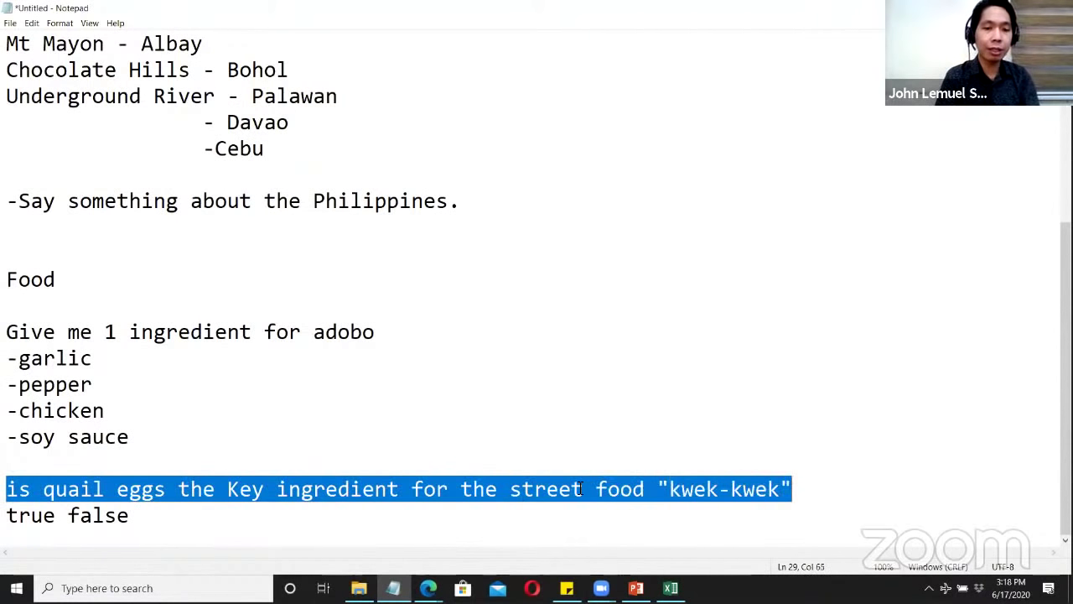
{"action": "mouse_move", "coordinate": [428, 587]}
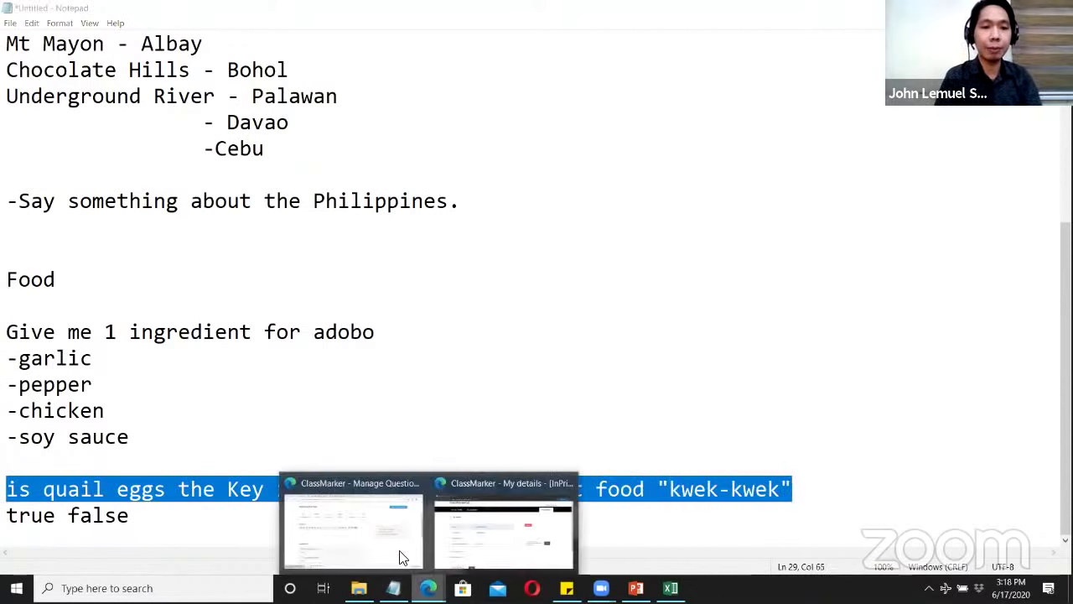
{"action": "left_click", "coordinate": [391, 540]}
{"action": "key", "text": "ctrl+v"}
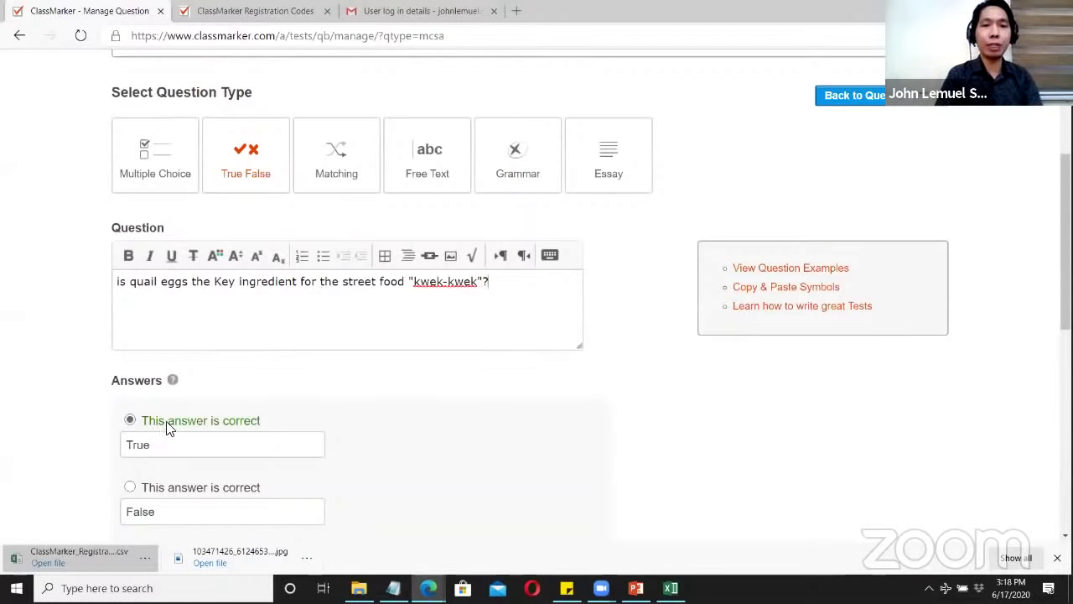
- File the question under the Food category at 1 point and save it
{"action": "scroll", "coordinate": [162, 292], "scroll_direction": "down", "scroll_amount": 2}
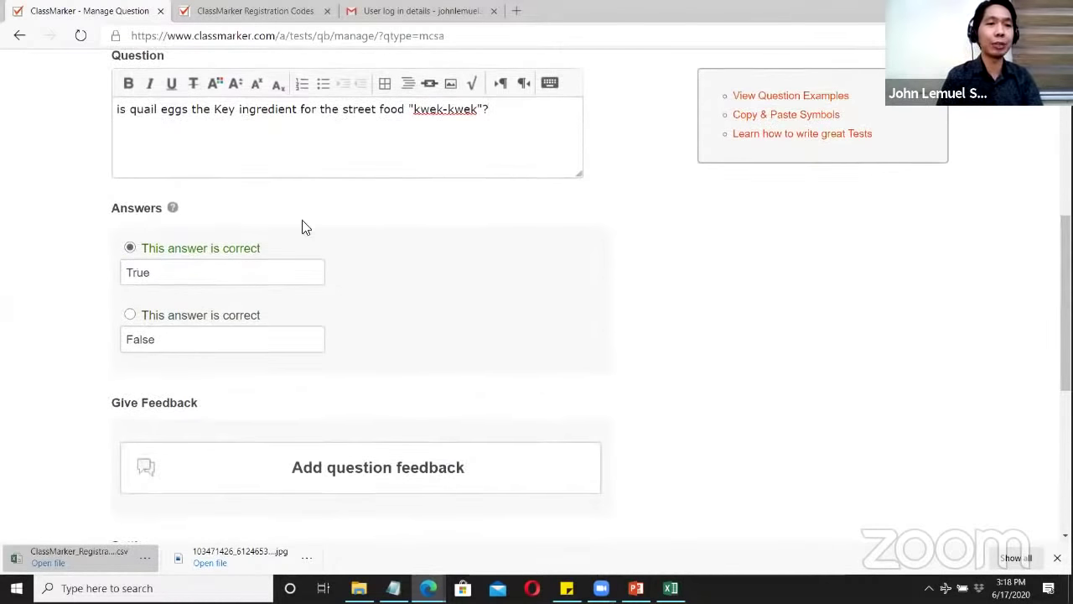
{"action": "scroll", "coordinate": [518, 287], "scroll_direction": "down", "scroll_amount": 1}
{"action": "scroll", "coordinate": [318, 277], "scroll_direction": "down", "scroll_amount": 4}
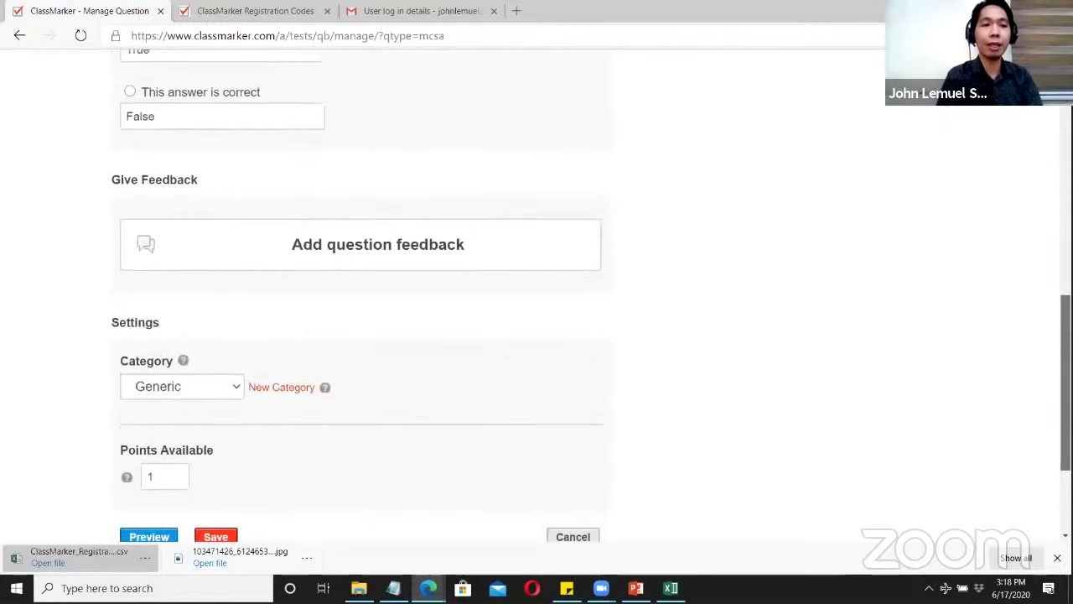
{"action": "left_click", "coordinate": [234, 294]}
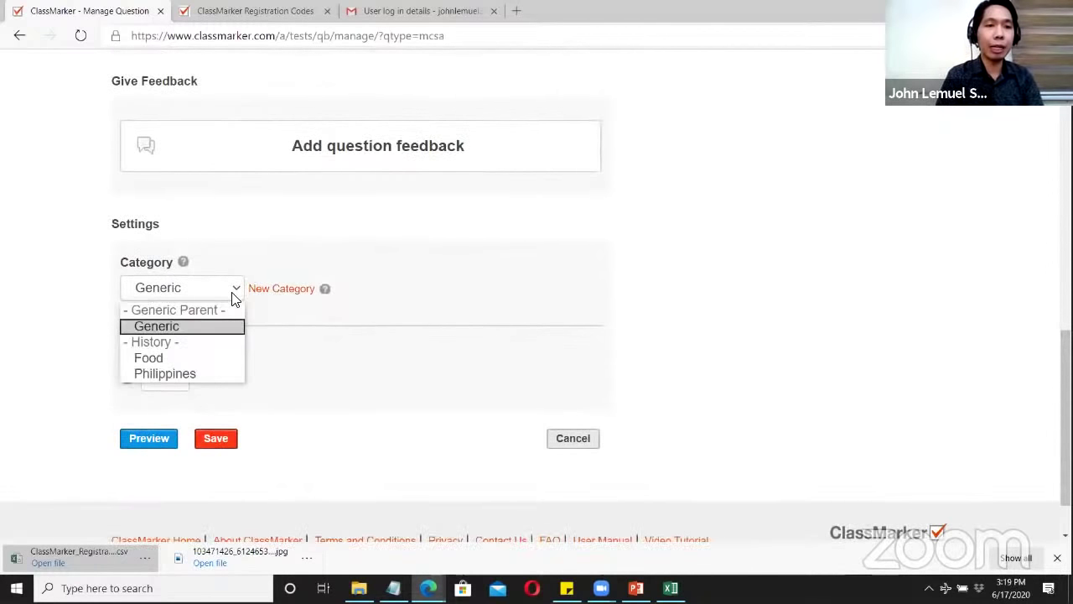
{"action": "left_click", "coordinate": [184, 356]}
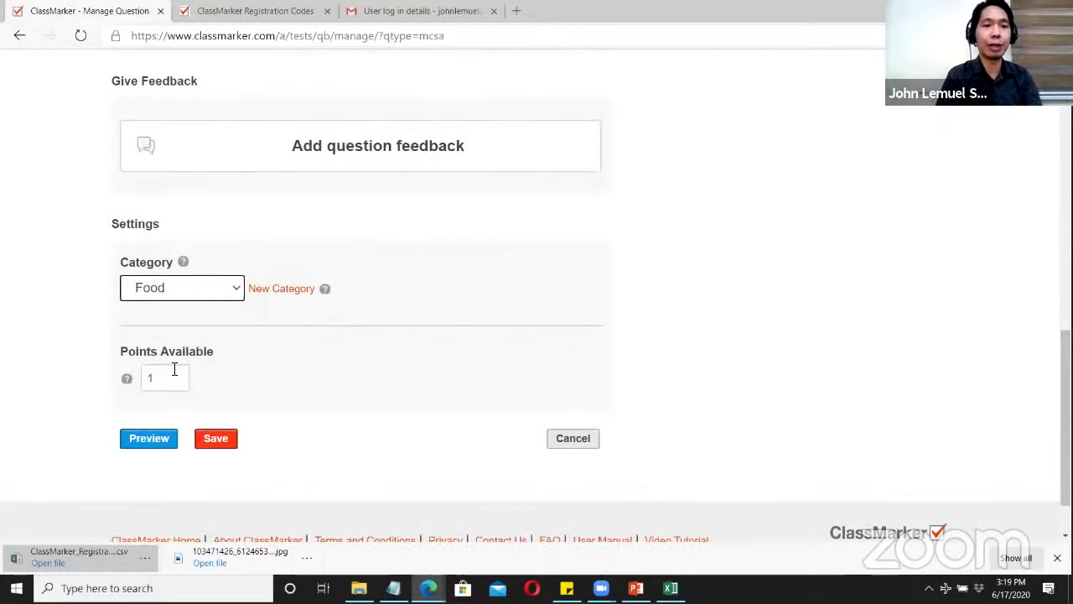
{"action": "left_click", "coordinate": [171, 375]}
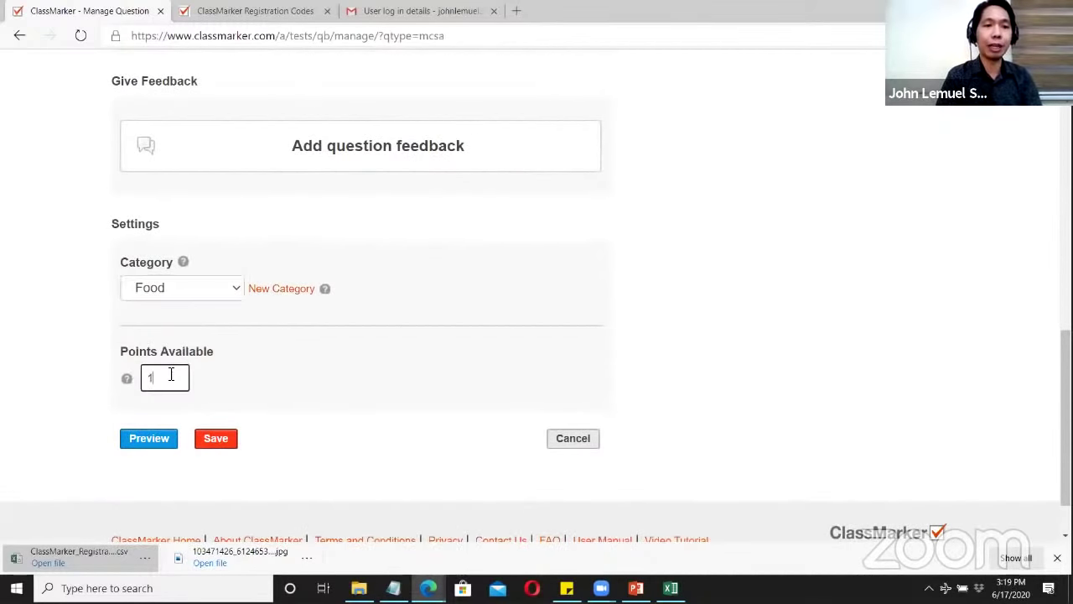
{"action": "left_click", "coordinate": [215, 435]}
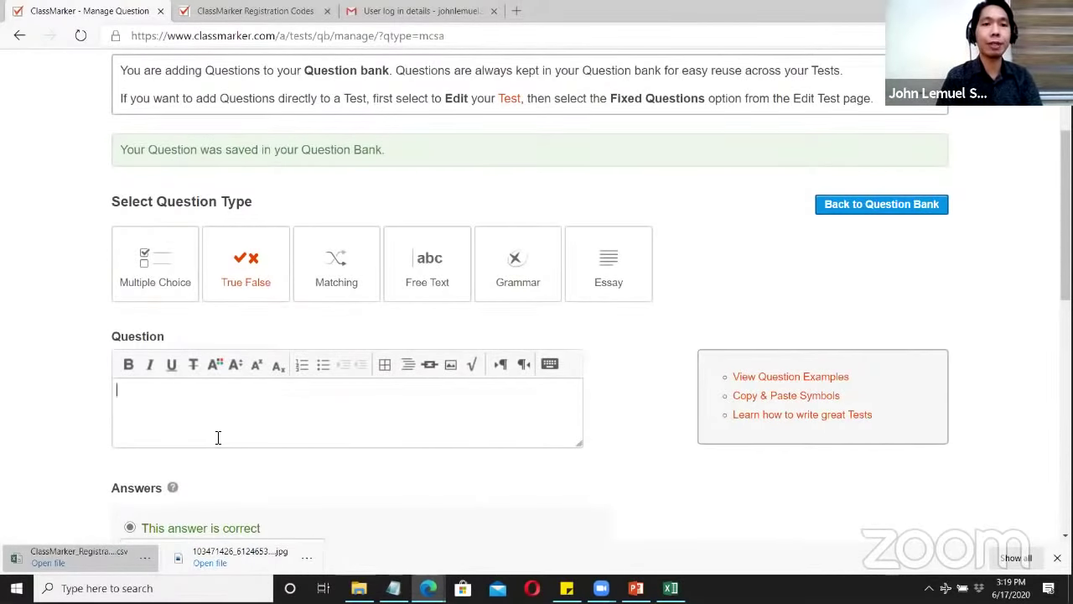
{"action": "left_click", "coordinate": [444, 294]}
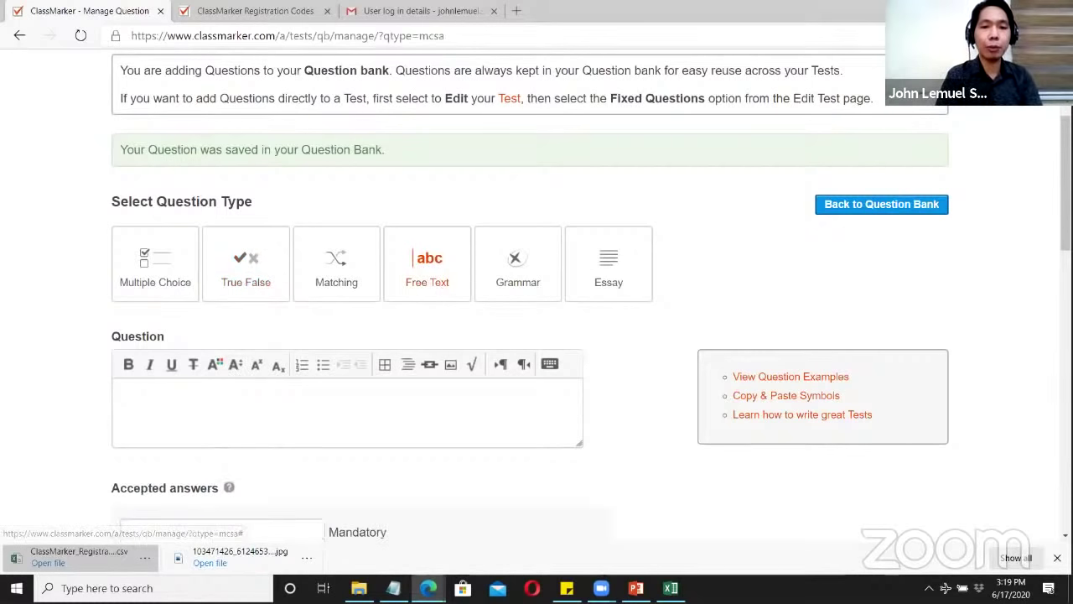
- Paste 'Give me 1 ingredient for adobo' from the notes as the question text
{"action": "mouse_move", "coordinate": [393, 588]}
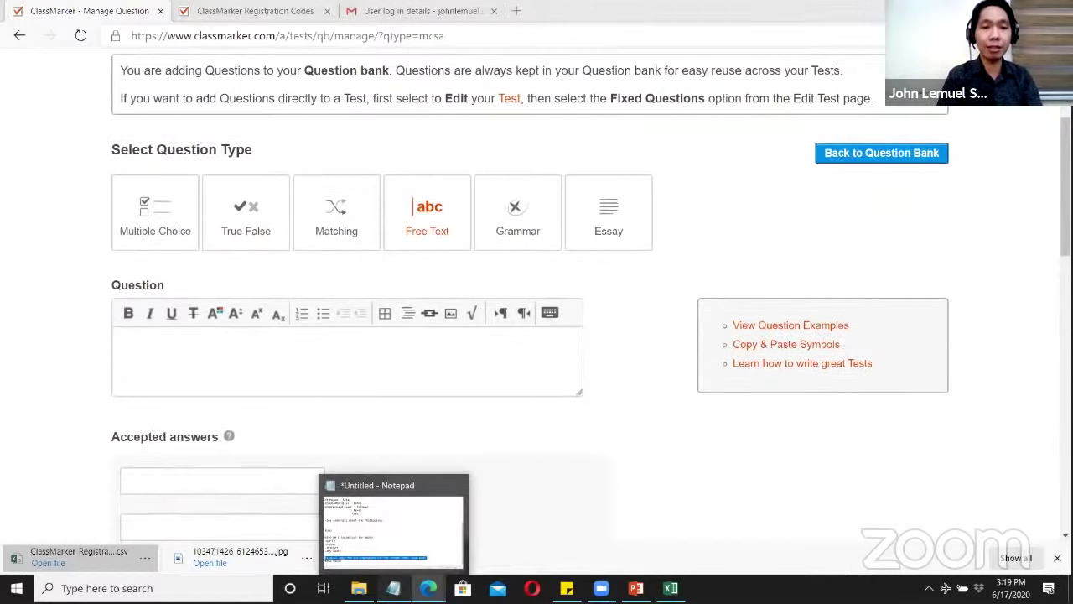
{"action": "left_click", "coordinate": [361, 555]}
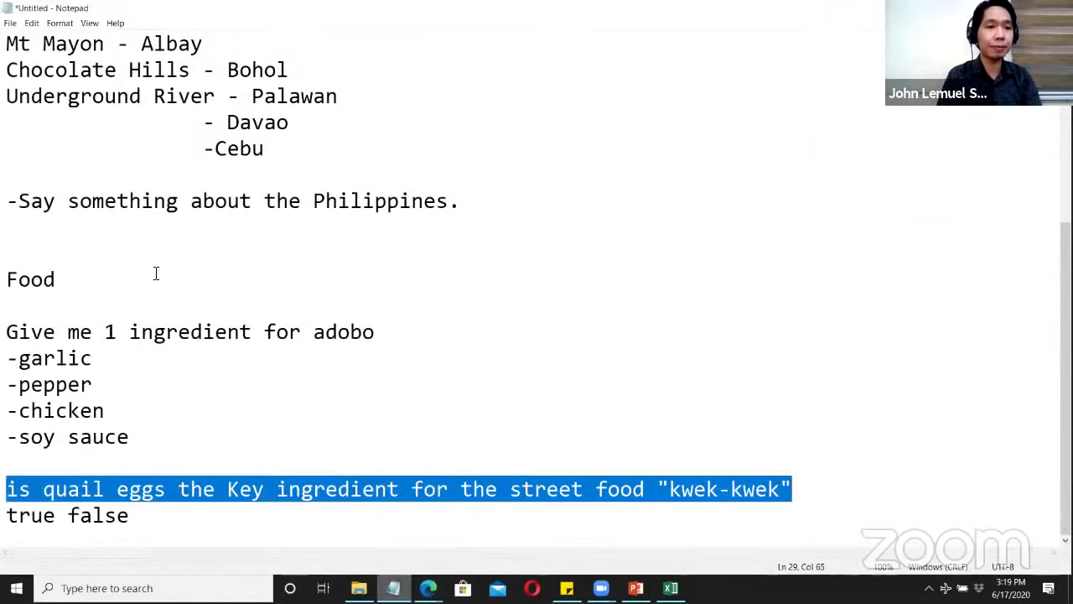
{"action": "triple_click", "coordinate": [396, 332]}
{"action": "key", "text": "ctrl+c"}
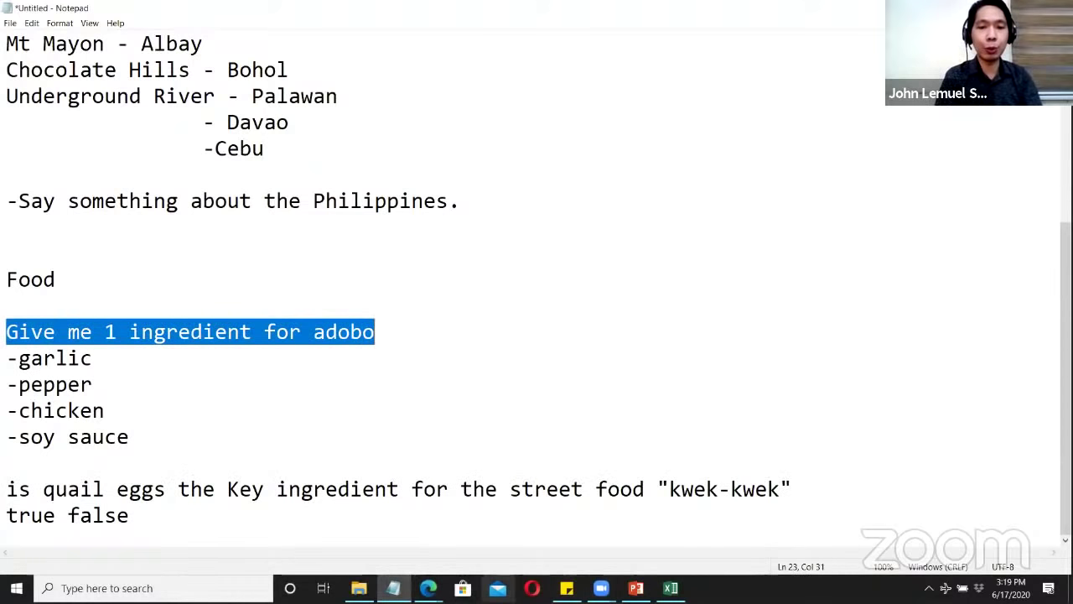
{"action": "mouse_move", "coordinate": [601, 588]}
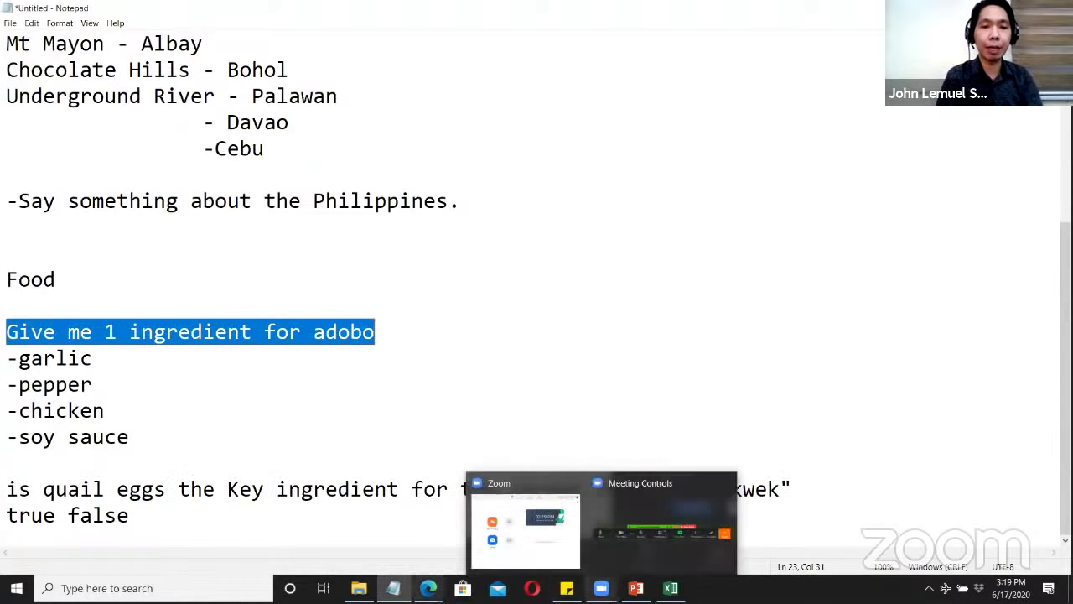
{"action": "mouse_move", "coordinate": [428, 588]}
{"action": "left_click", "coordinate": [403, 551]}
{"action": "key", "text": "ctrl+v"}
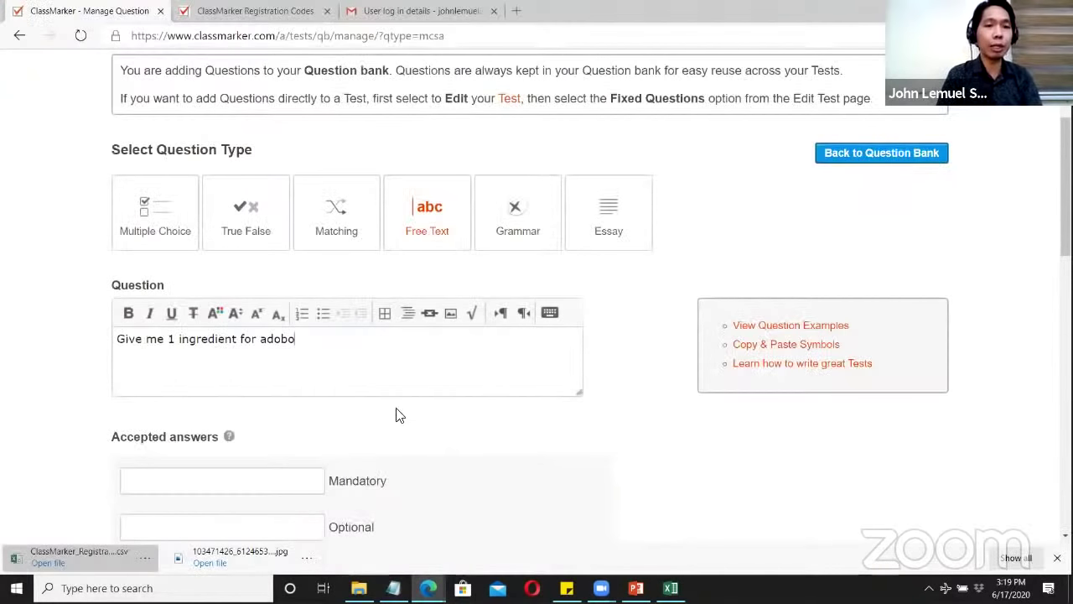
- Accept Garlic, Pepper, Chicken and Soy Sauce as answers, then save under Food
{"action": "scroll", "coordinate": [537, 294], "scroll_direction": "down", "scroll_amount": 2}
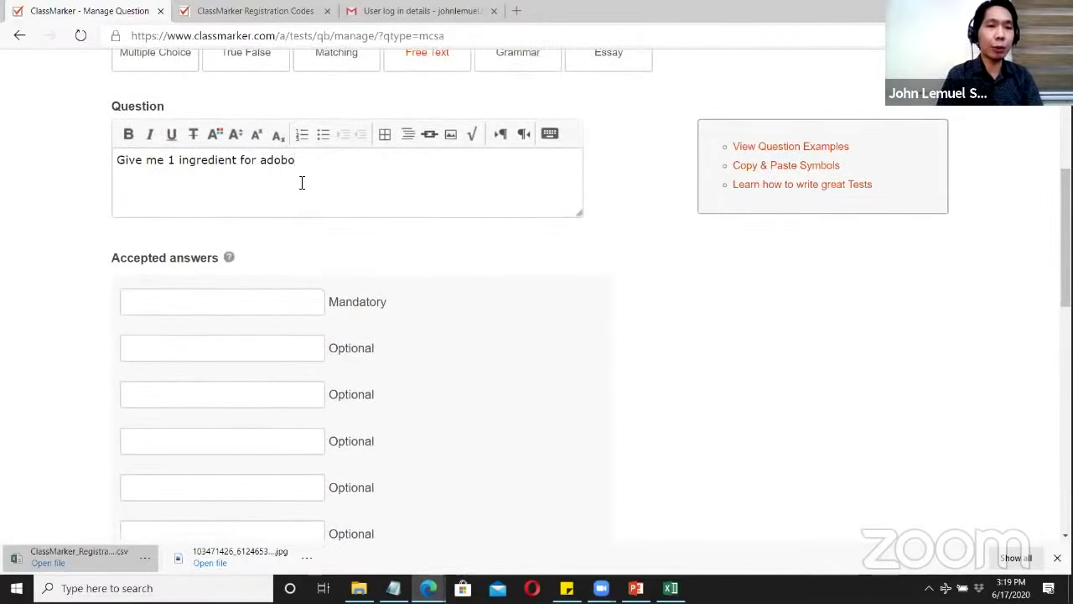
{"action": "left_click", "coordinate": [208, 306]}
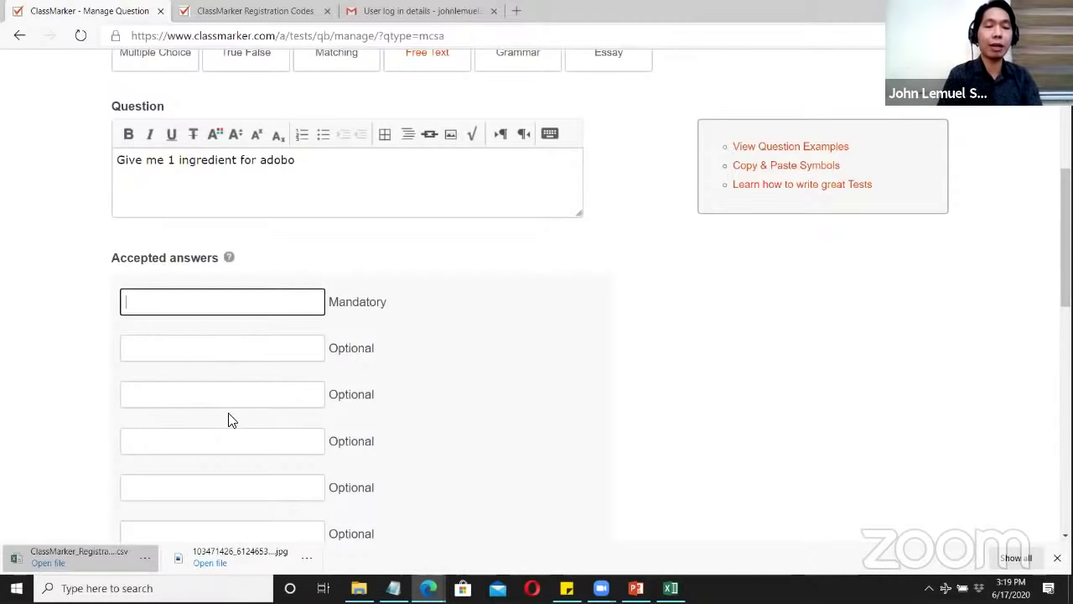
{"action": "type", "text": "Garlic"}
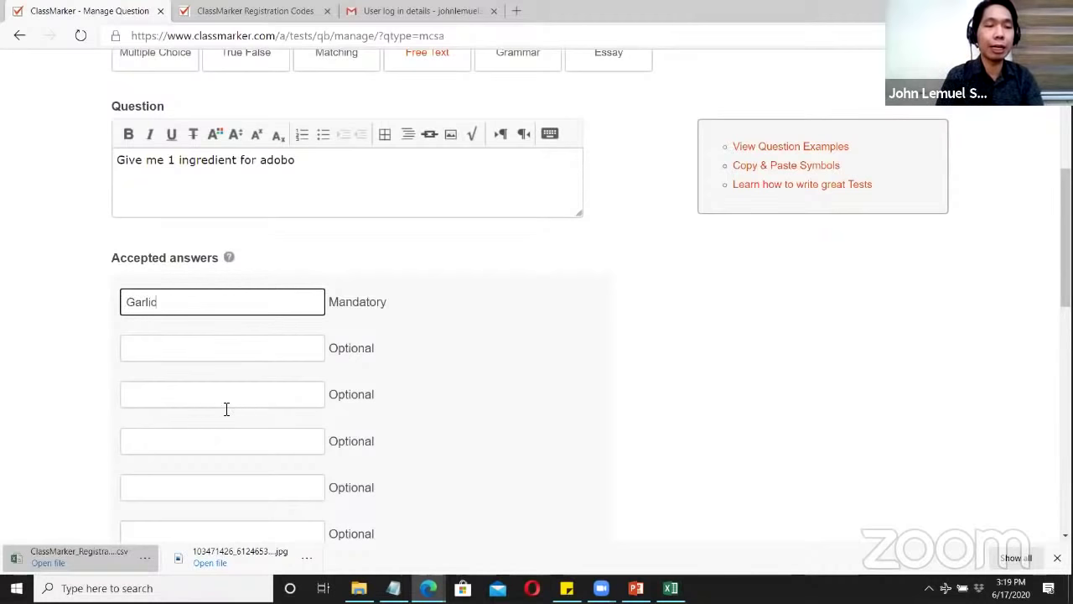
{"action": "left_click", "coordinate": [211, 347]}
{"action": "type", "text": "Pe"}
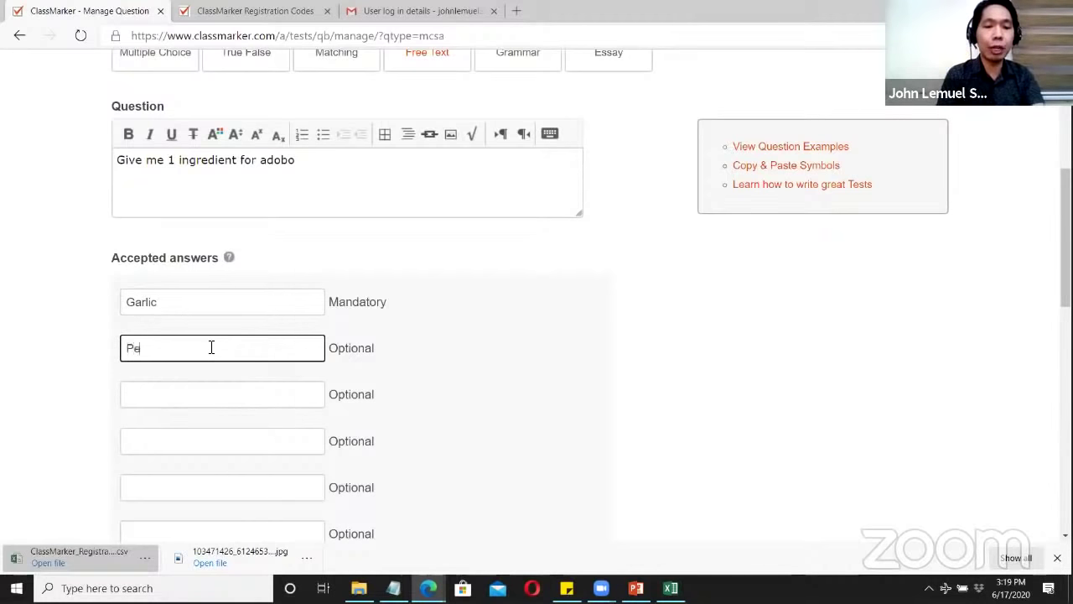
{"action": "type", "text": "pper"}
{"action": "left_click", "coordinate": [188, 392]}
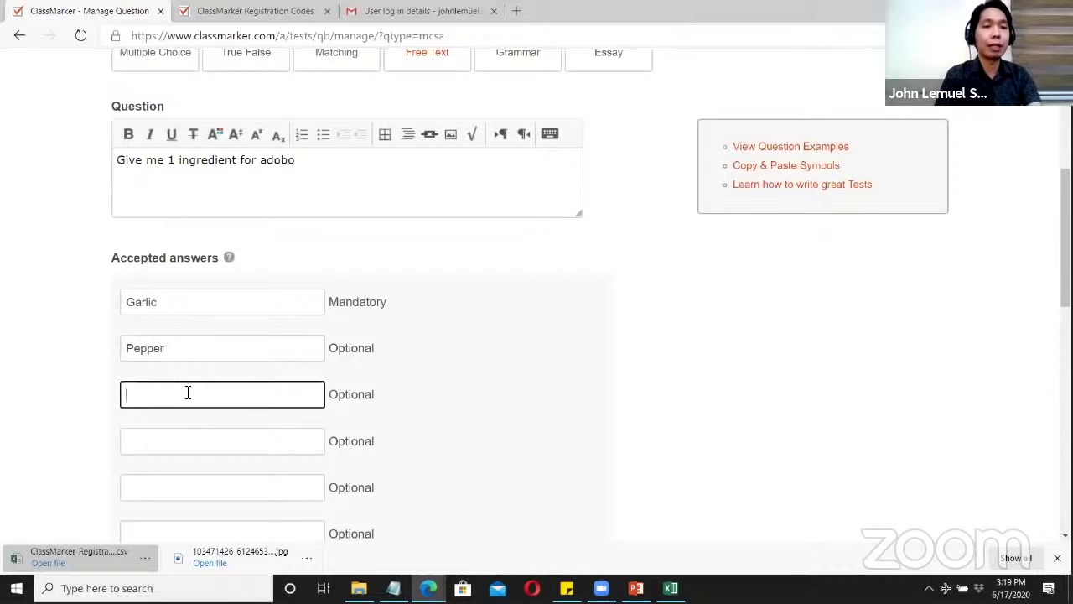
{"action": "type", "text": "Chicken"}
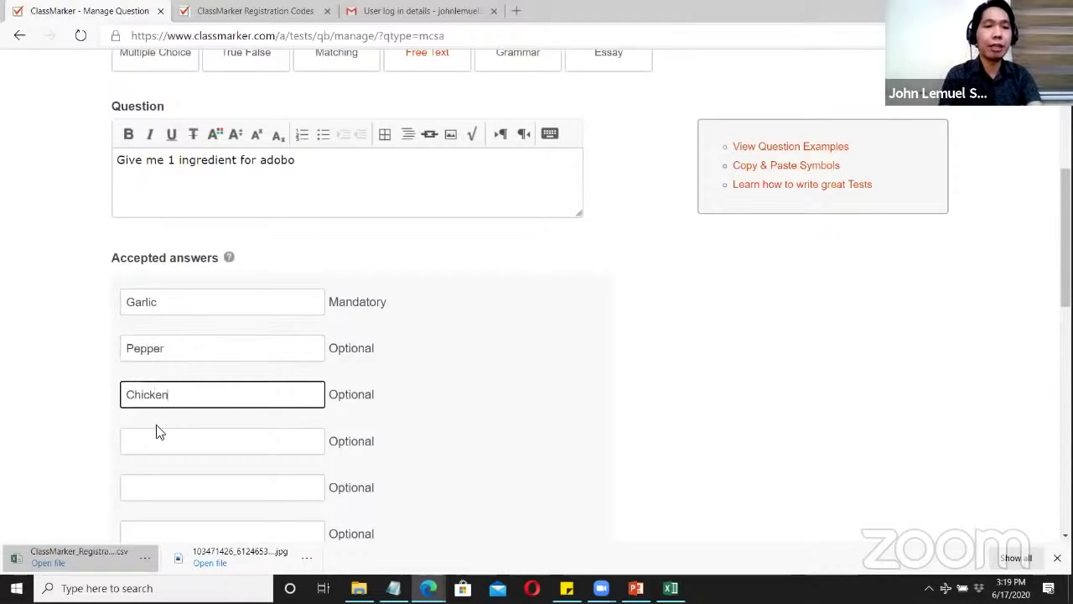
{"action": "left_click", "coordinate": [157, 438]}
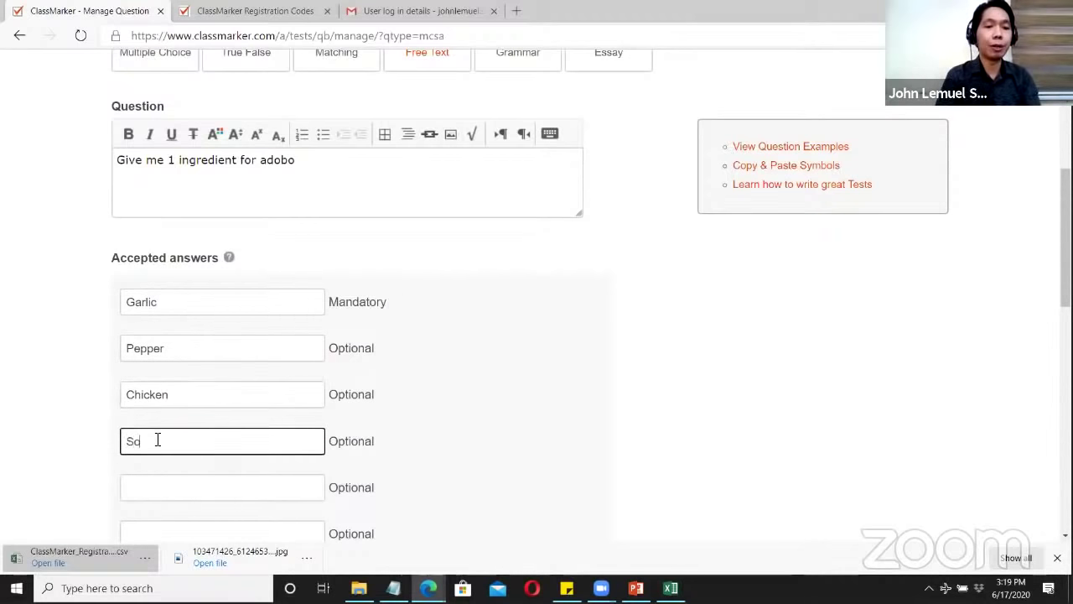
{"action": "type", "text": "Soy Sauce"}
{"action": "left_click", "coordinate": [222, 328]}
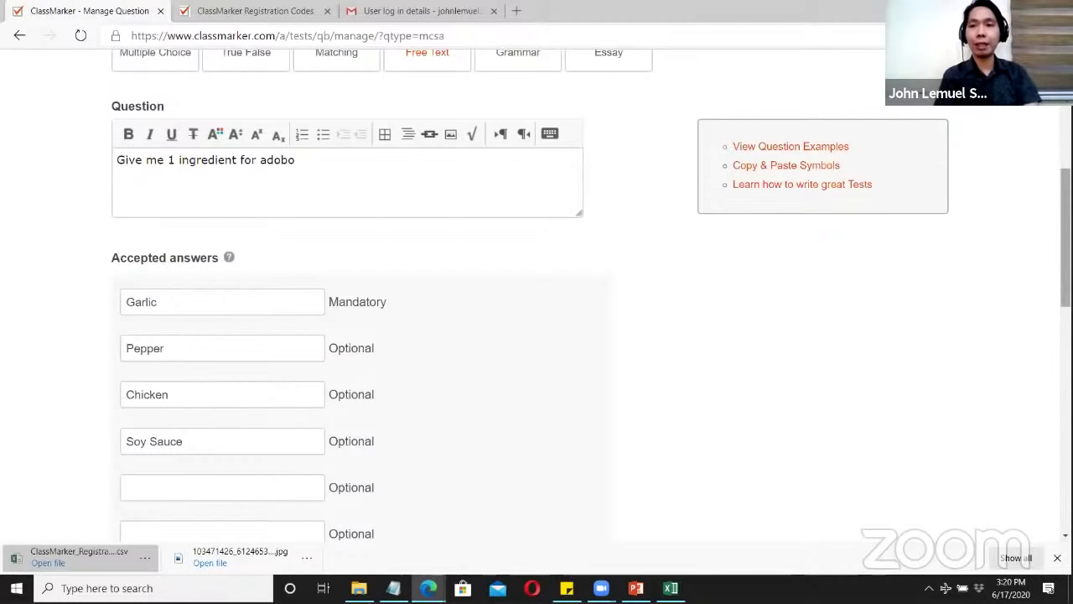
{"action": "left_click_drag", "start_coordinate": [1066, 237], "coordinate": [1066, 427]}
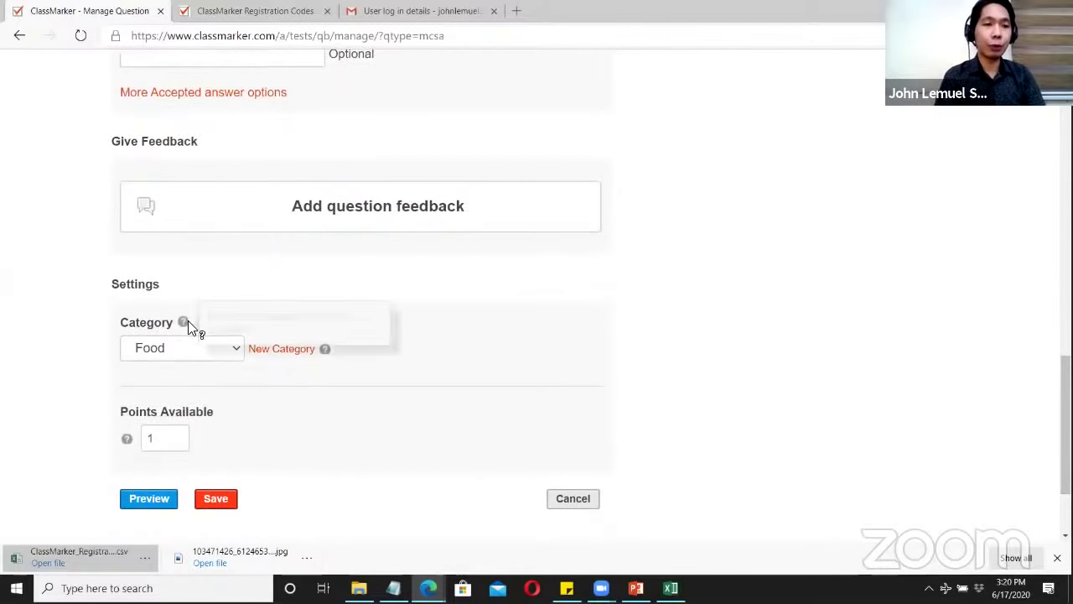
{"action": "left_click", "coordinate": [168, 436]}
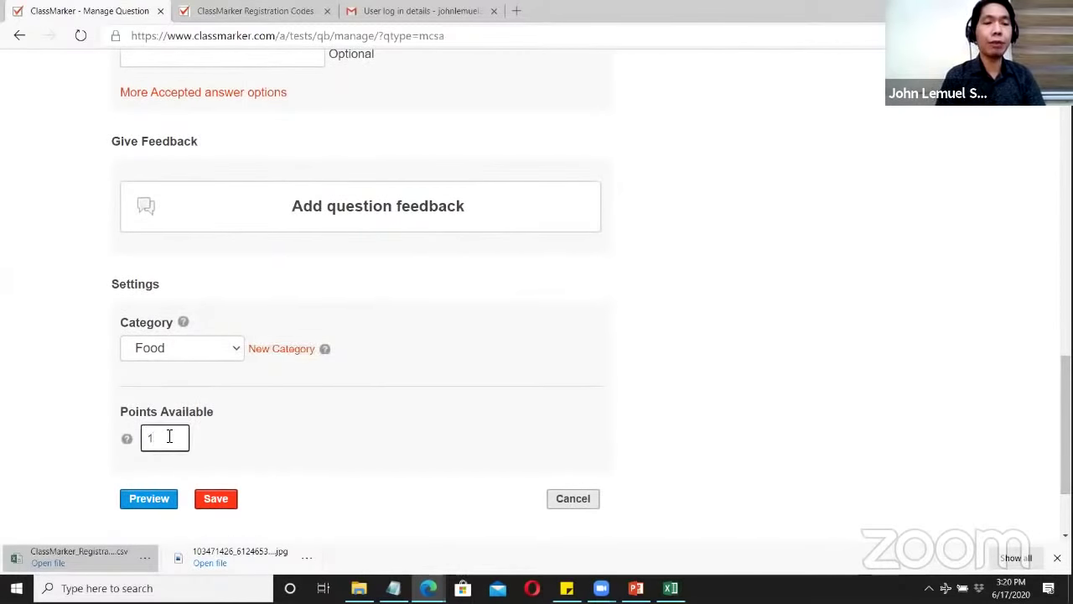
{"action": "left_click", "coordinate": [214, 501]}
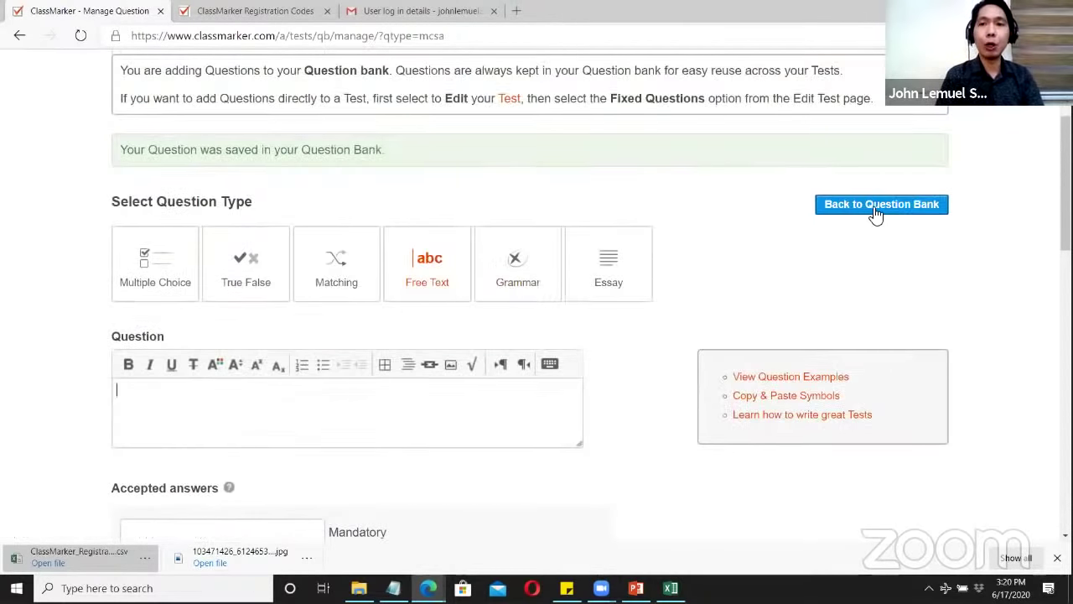
- Go back to the question bank list and scroll through all questions
{"action": "left_click", "coordinate": [876, 214]}
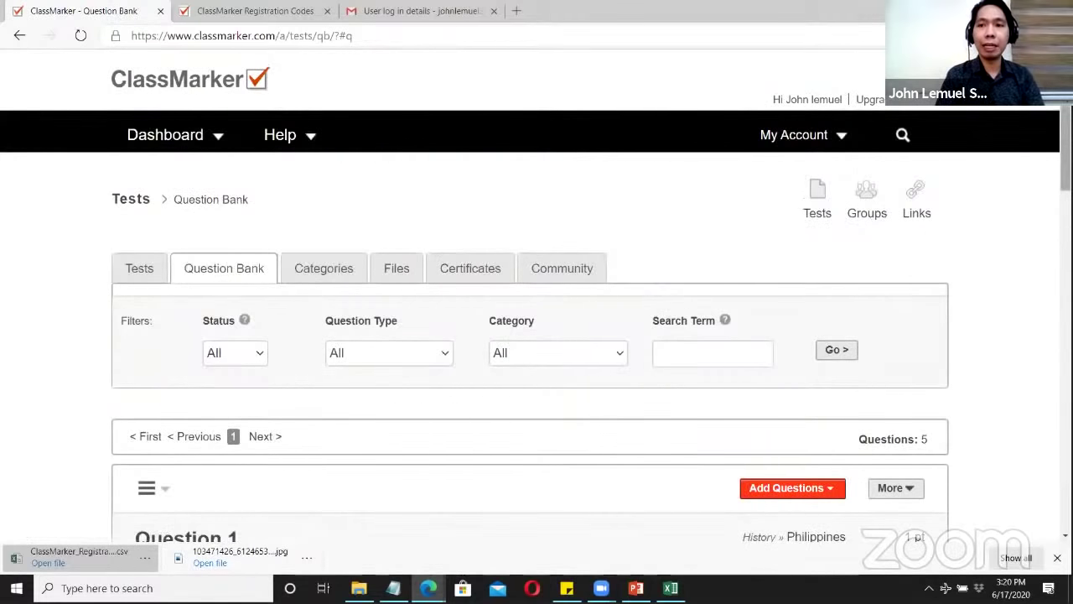
{"action": "scroll", "coordinate": [537, 336], "scroll_direction": "down", "scroll_amount": 3}
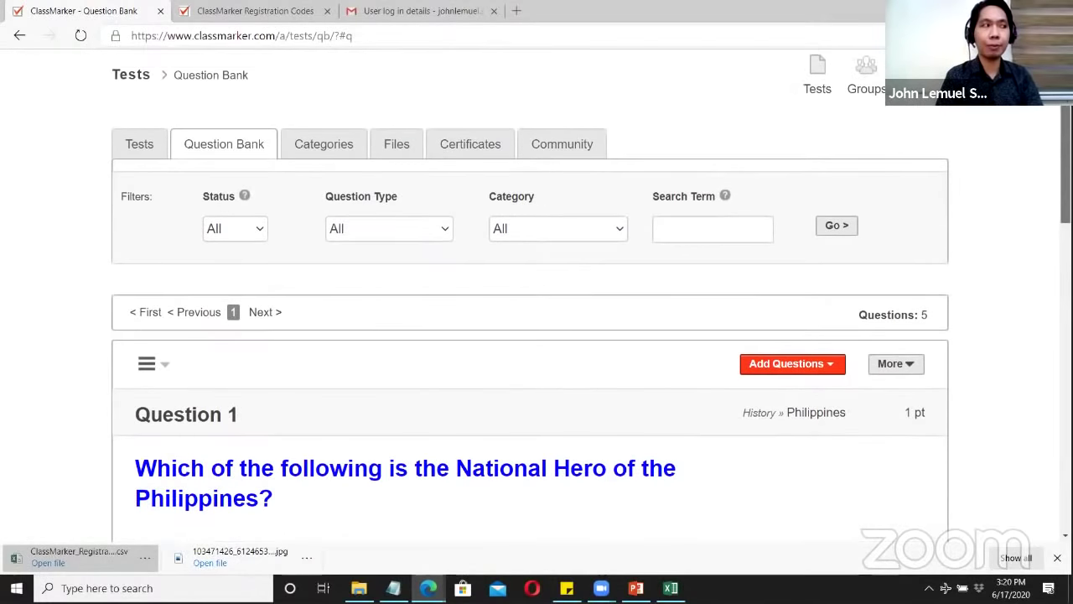
{"action": "scroll", "coordinate": [1050, 385], "scroll_direction": "down", "scroll_amount": 7}
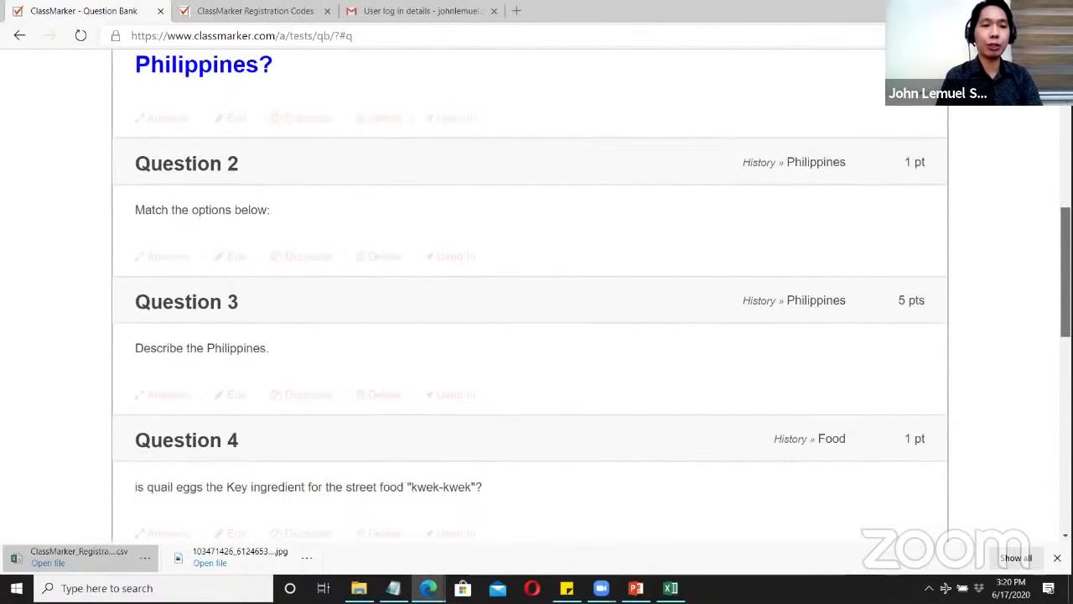
{"action": "scroll", "coordinate": [1051, 385], "scroll_direction": "up", "scroll_amount": 8}
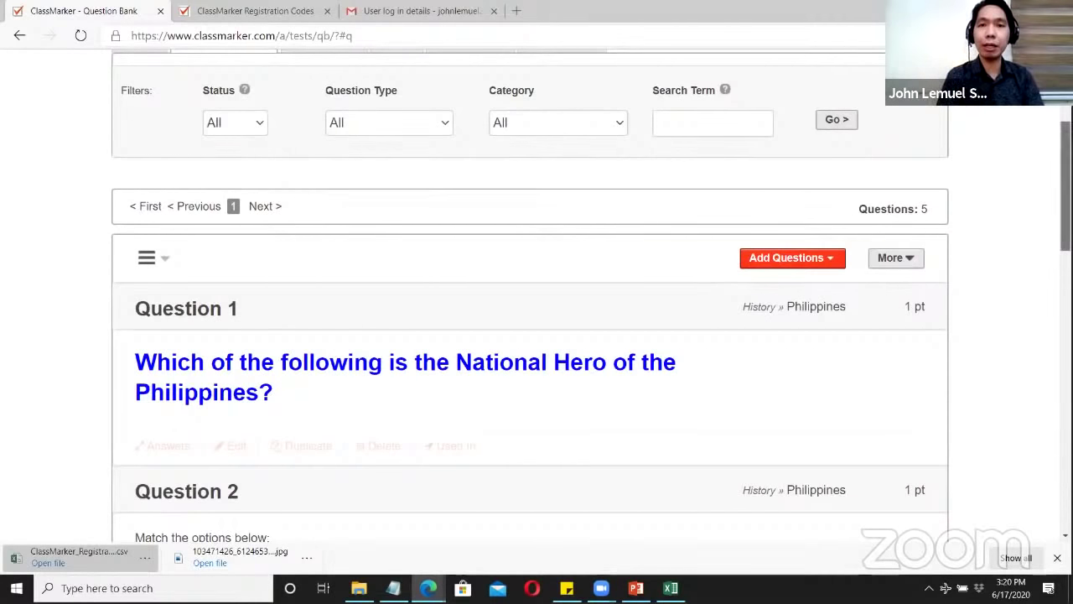
{"action": "scroll", "coordinate": [701, 256], "scroll_direction": "up", "scroll_amount": 2}
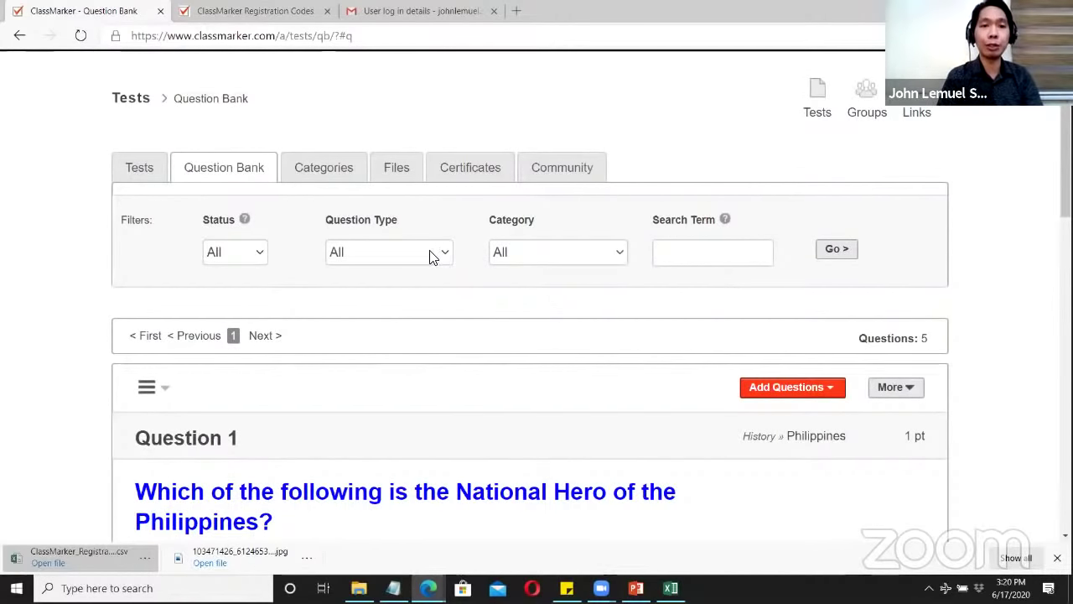
- Filter the bank to the Philippines category, review its questions, then go to Tests
{"action": "left_click", "coordinate": [541, 262]}
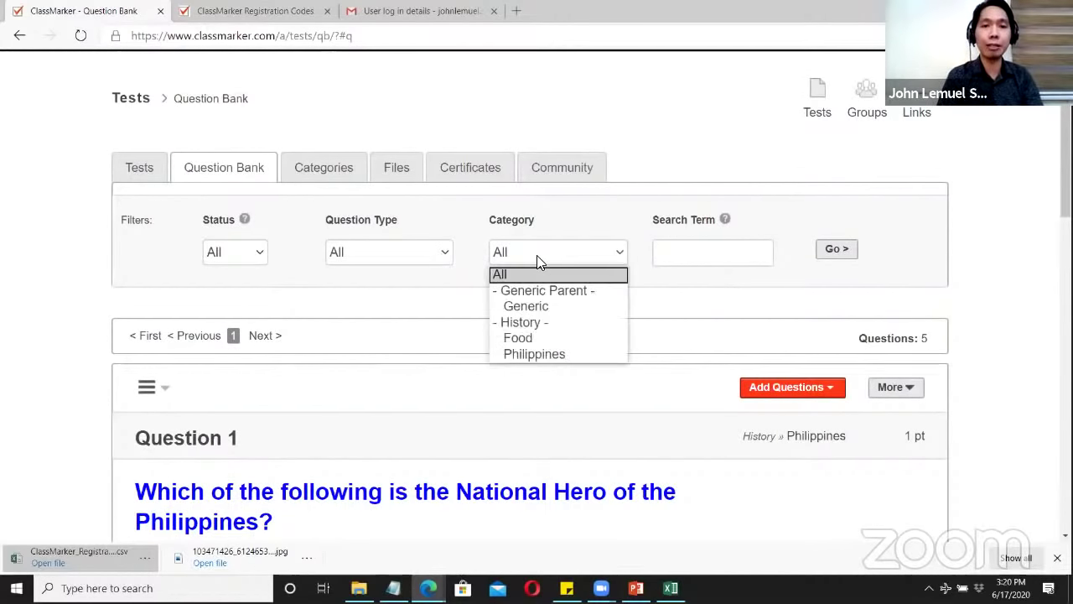
{"action": "left_click", "coordinate": [542, 353]}
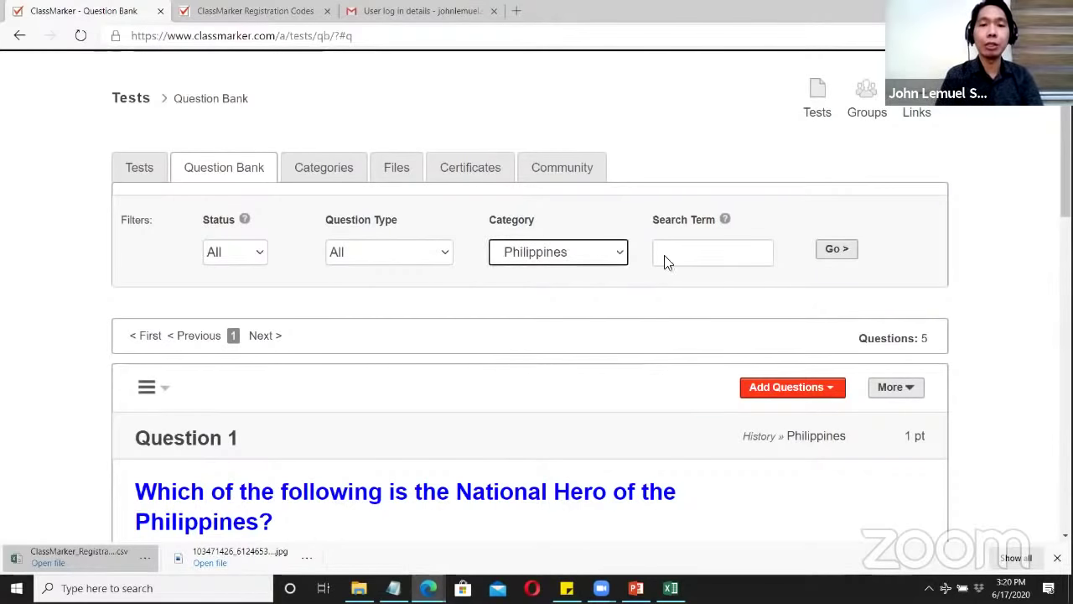
{"action": "left_click", "coordinate": [830, 250]}
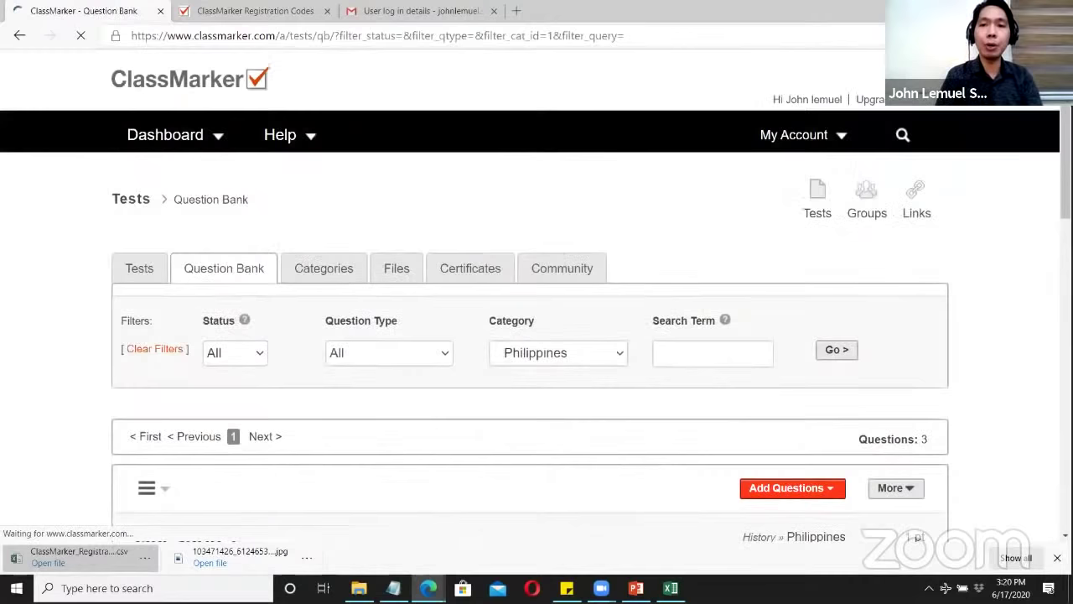
{"action": "scroll", "coordinate": [537, 335], "scroll_direction": "down", "scroll_amount": 3}
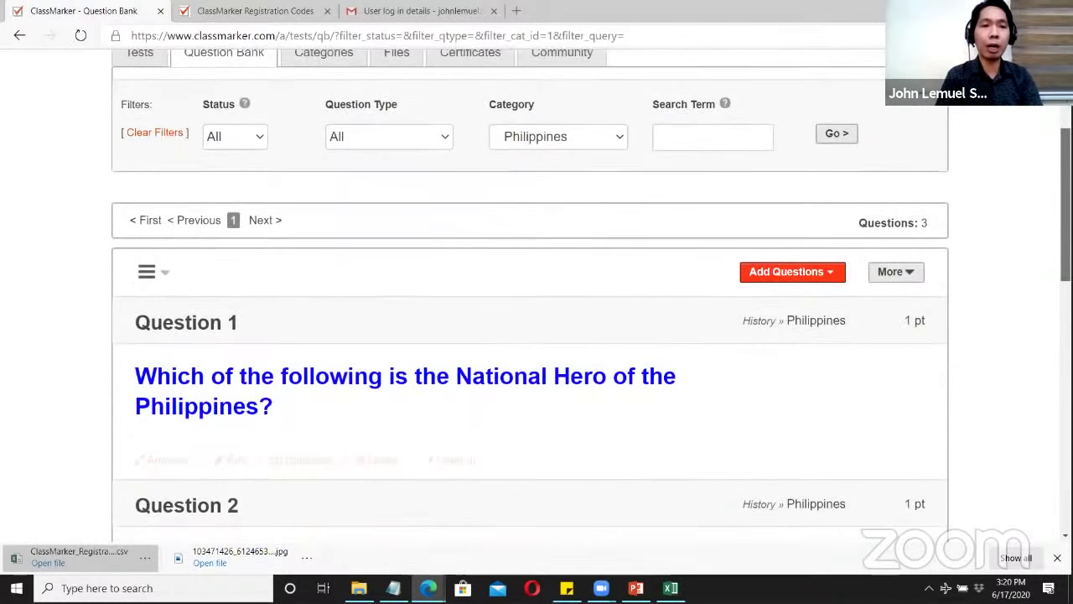
{"action": "scroll", "coordinate": [537, 336], "scroll_direction": "down", "scroll_amount": 5}
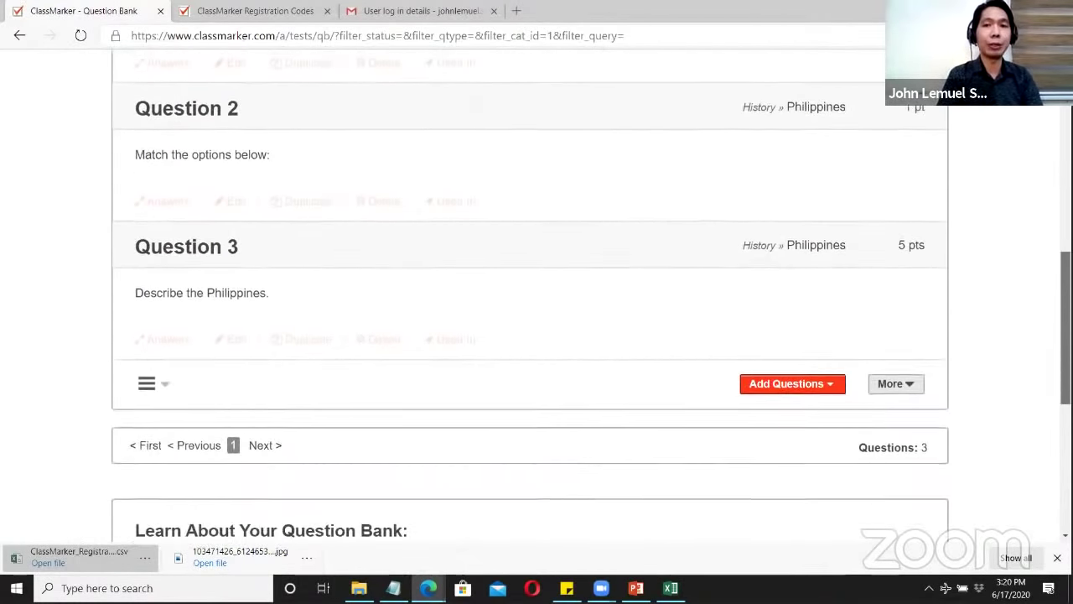
{"action": "scroll", "coordinate": [537, 335], "scroll_direction": "up", "scroll_amount": 2}
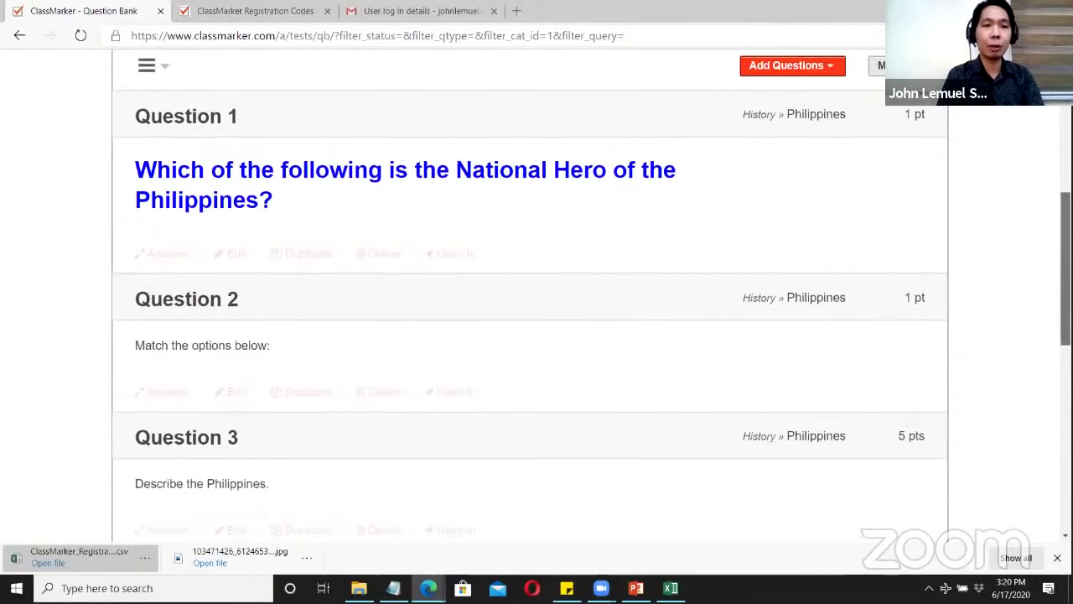
{"action": "scroll", "coordinate": [537, 335], "scroll_direction": "down", "scroll_amount": 3}
{"action": "scroll", "coordinate": [537, 335], "scroll_direction": "up", "scroll_amount": 3}
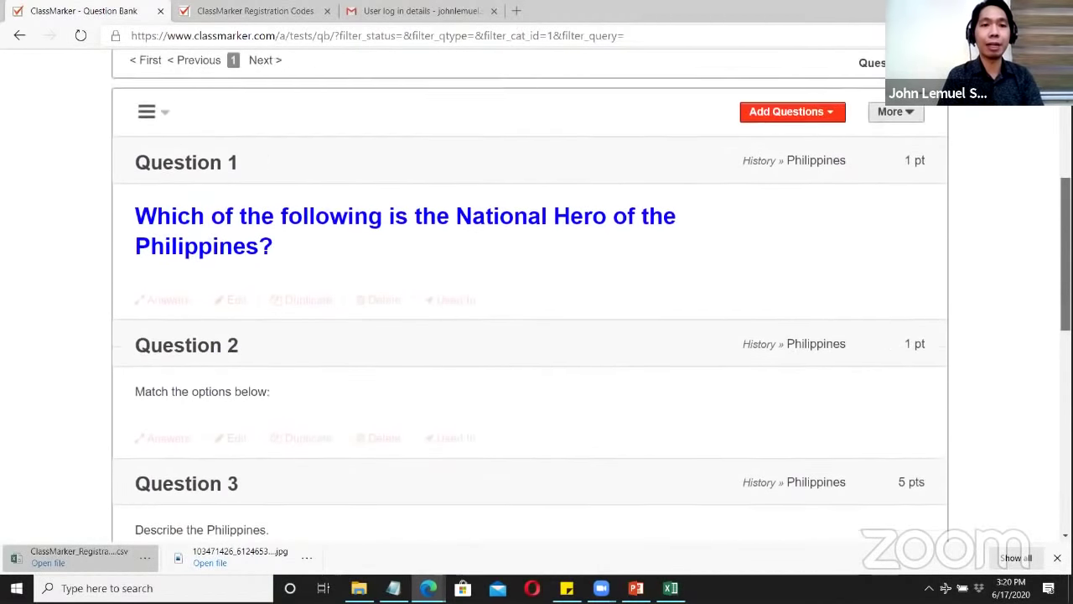
{"action": "scroll", "coordinate": [537, 336], "scroll_direction": "up", "scroll_amount": 3}
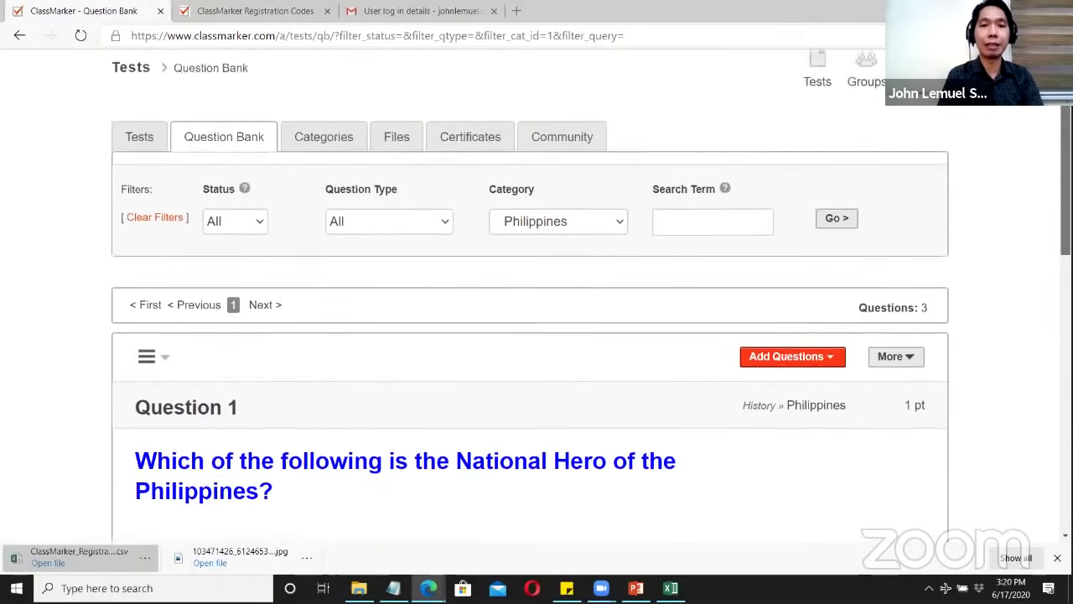
{"action": "scroll", "coordinate": [537, 336], "scroll_direction": "up", "scroll_amount": 1}
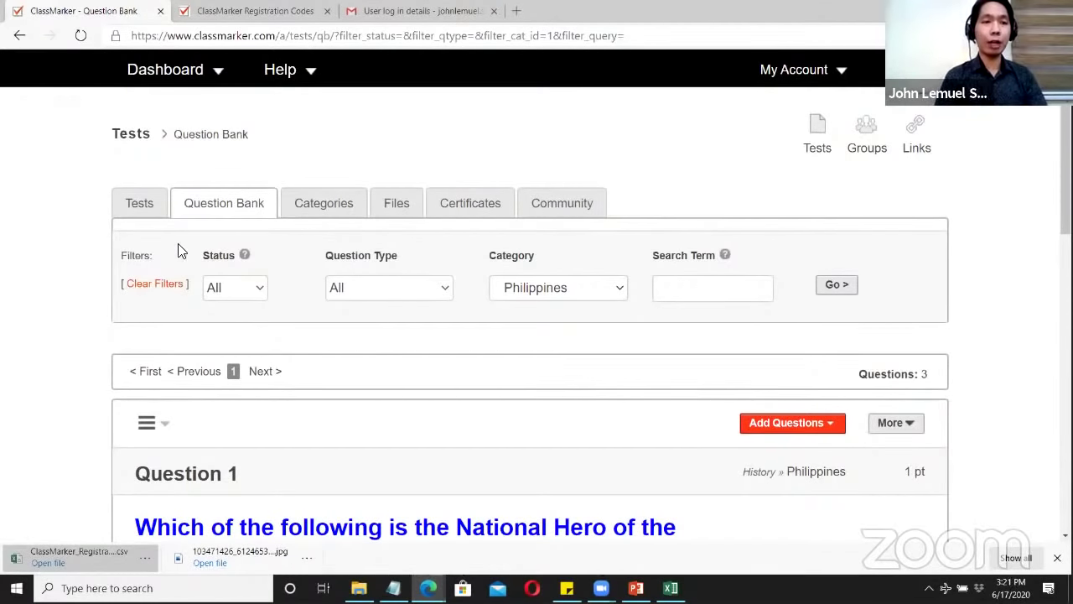
{"action": "left_click", "coordinate": [139, 207]}
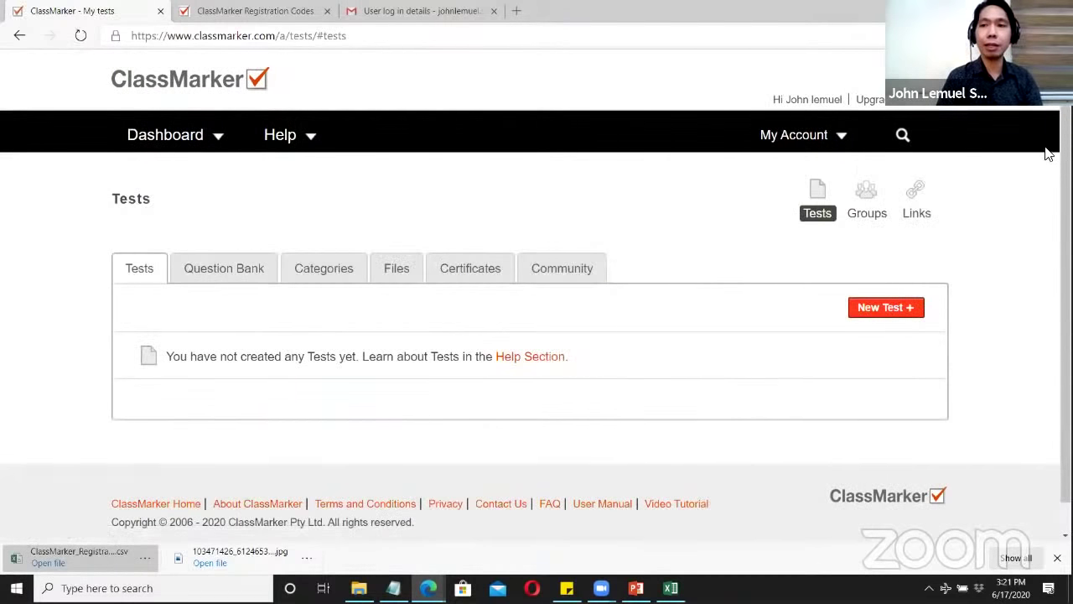
- Create a new test named Quiz 1
{"action": "scroll", "coordinate": [1040, 180], "scroll_direction": "down", "scroll_amount": 1}
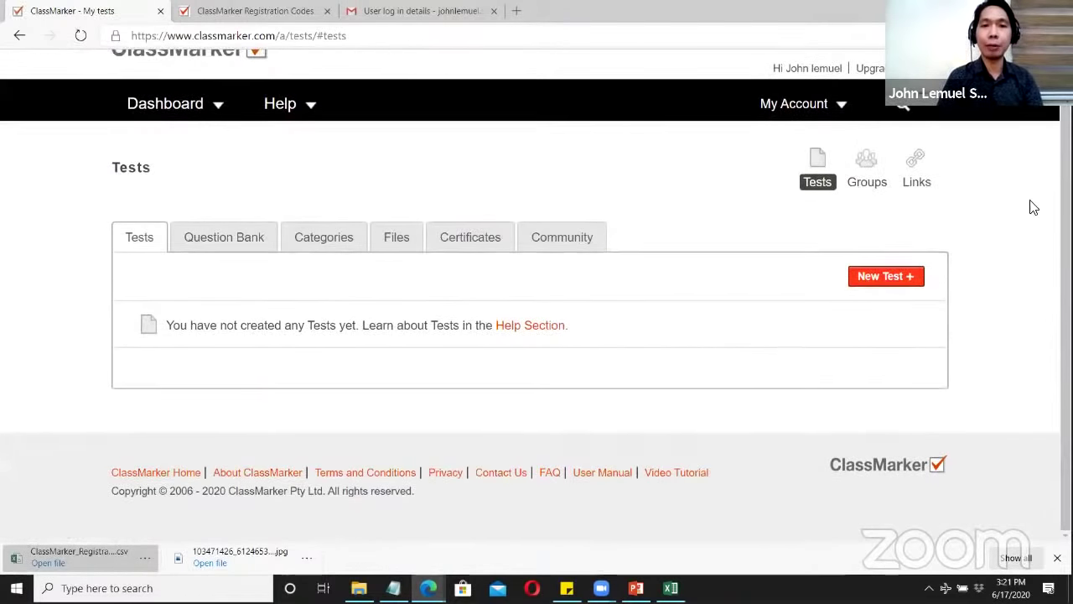
{"action": "left_click", "coordinate": [886, 279]}
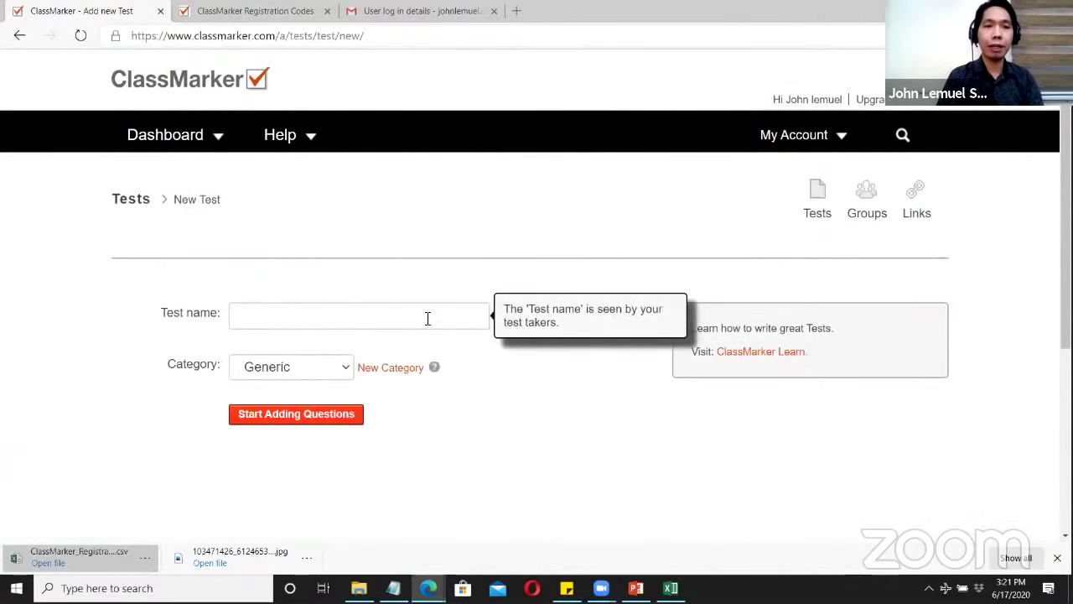
{"action": "left_click", "coordinate": [428, 318]}
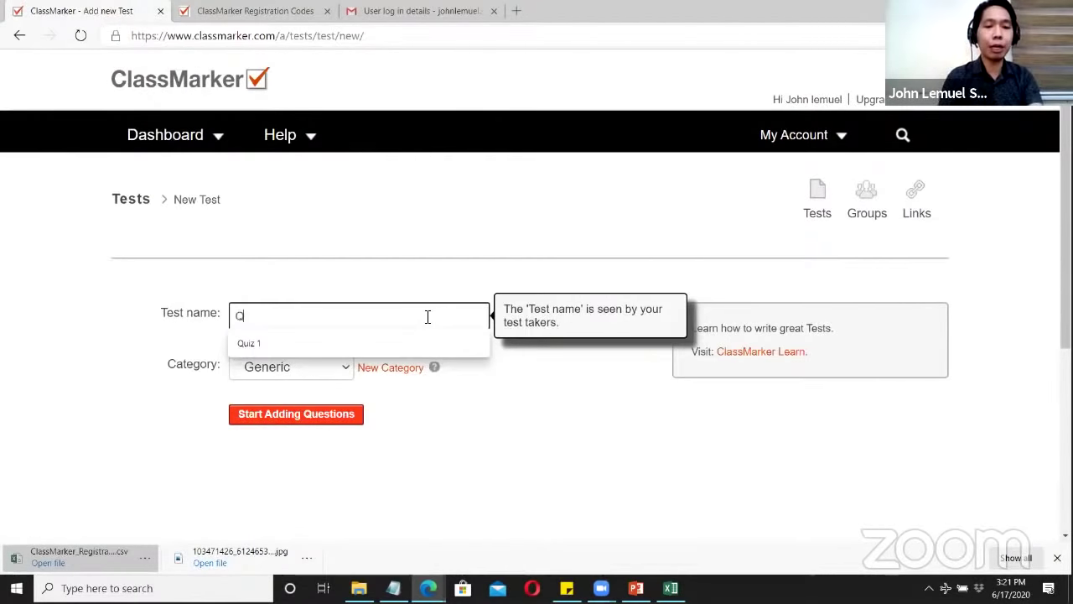
{"action": "type", "text": "Quiz"}
{"action": "key", "text": "Down"}
{"action": "key", "text": "Return"}
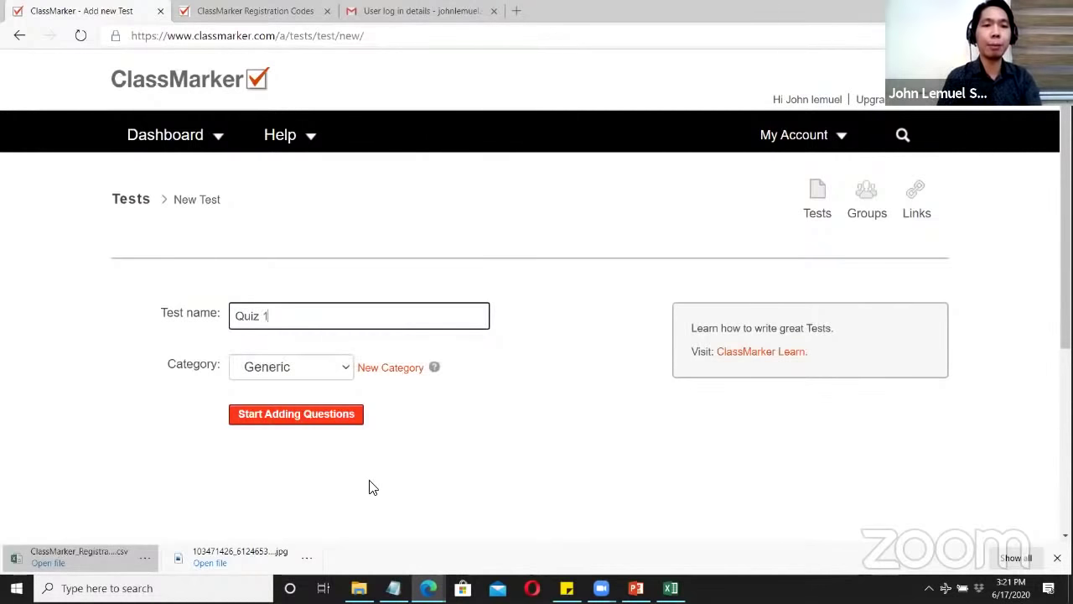
{"action": "left_click", "coordinate": [273, 421]}
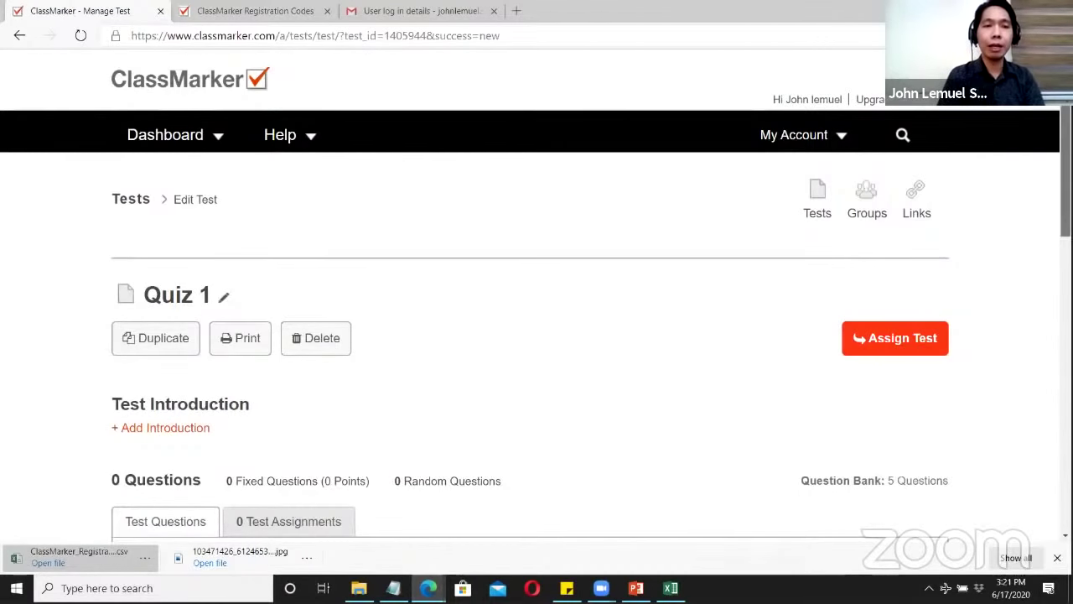
- Add and save the test introduction 'This is your Quiz #1.'
{"action": "scroll", "coordinate": [536, 294], "scroll_direction": "down", "scroll_amount": 1}
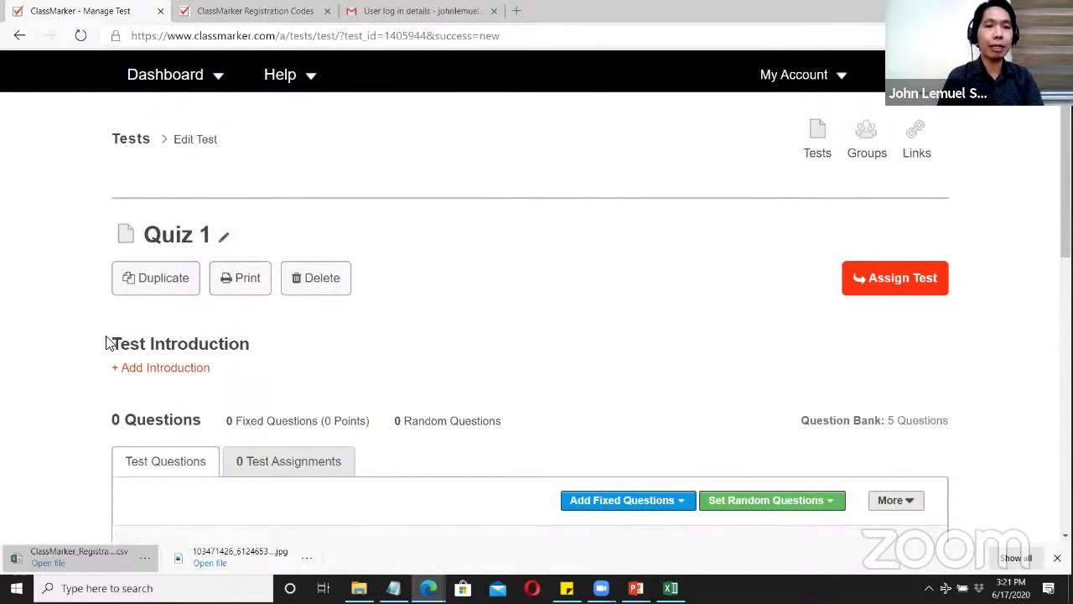
{"action": "left_click", "coordinate": [176, 371]}
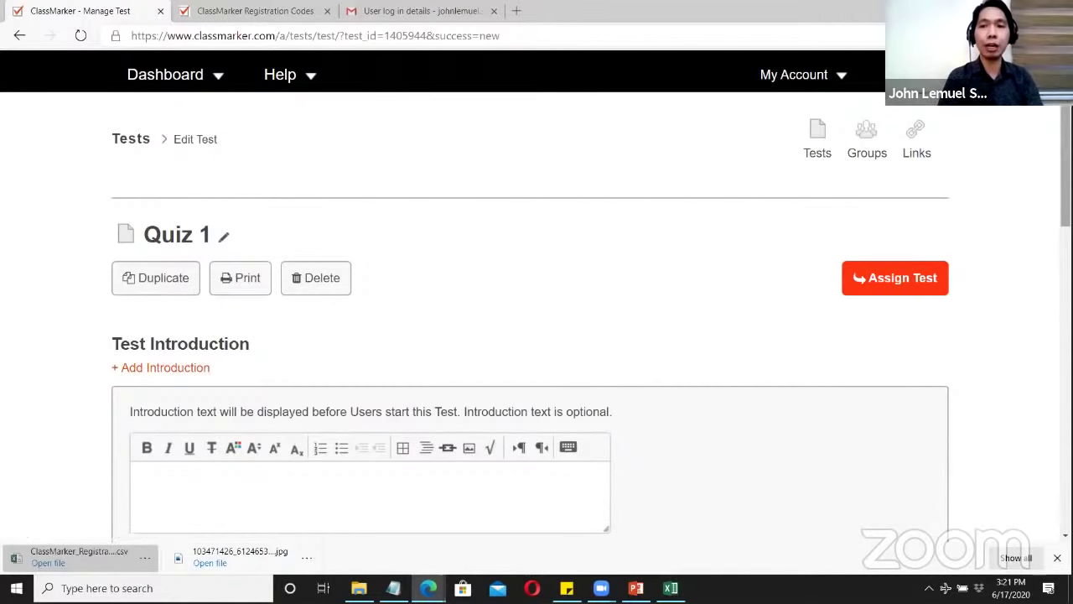
{"action": "scroll", "coordinate": [667, 363], "scroll_direction": "down", "scroll_amount": 2}
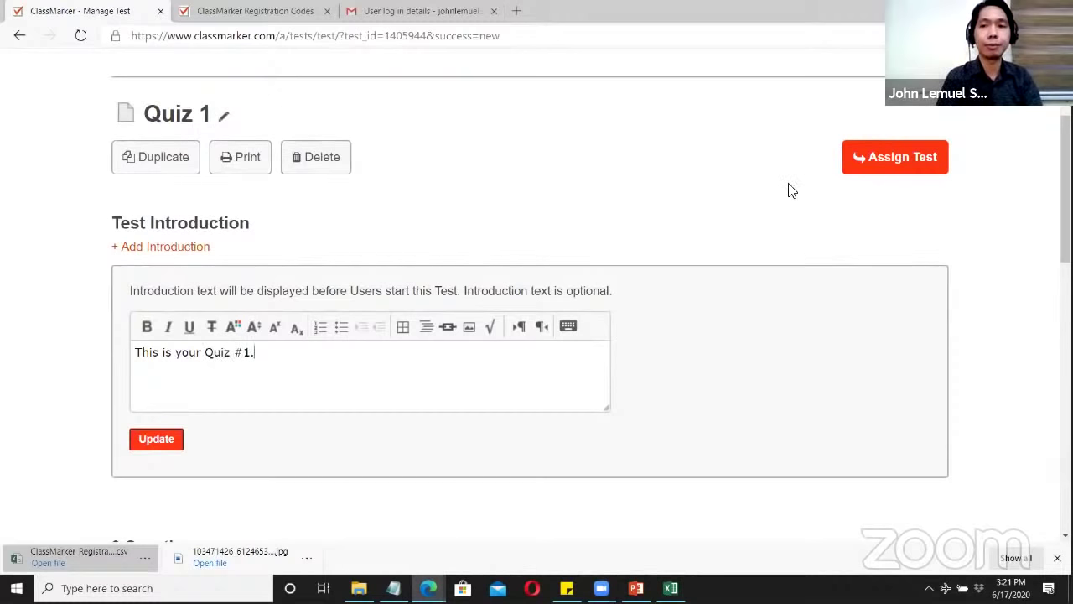
{"action": "left_click", "coordinate": [156, 439]}
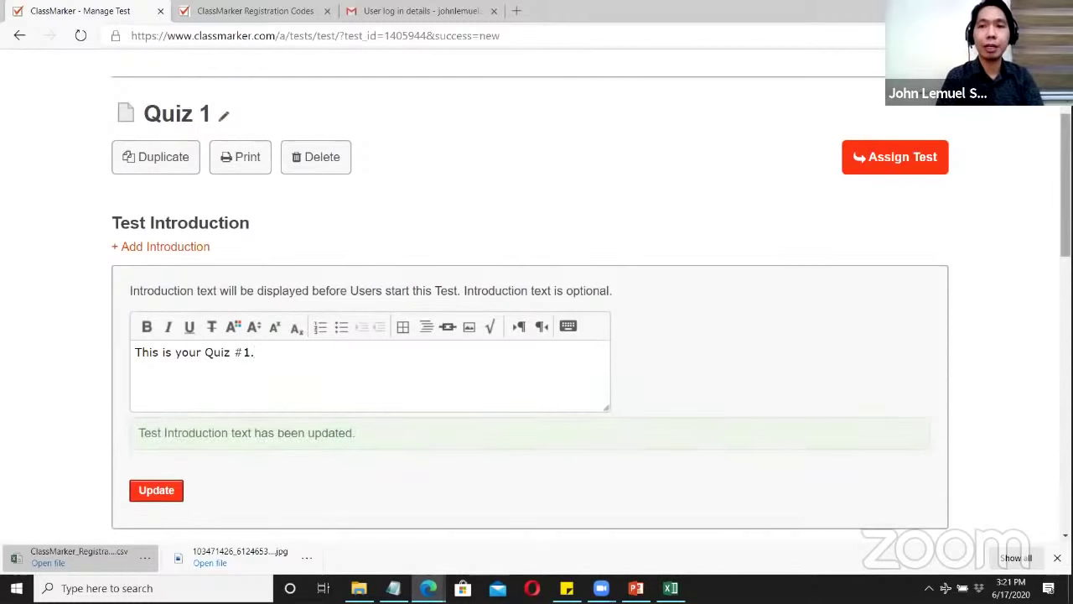
{"action": "scroll", "coordinate": [1066, 193], "scroll_direction": "down", "scroll_amount": 3}
{"action": "scroll", "coordinate": [537, 336], "scroll_direction": "down", "scroll_amount": 4}
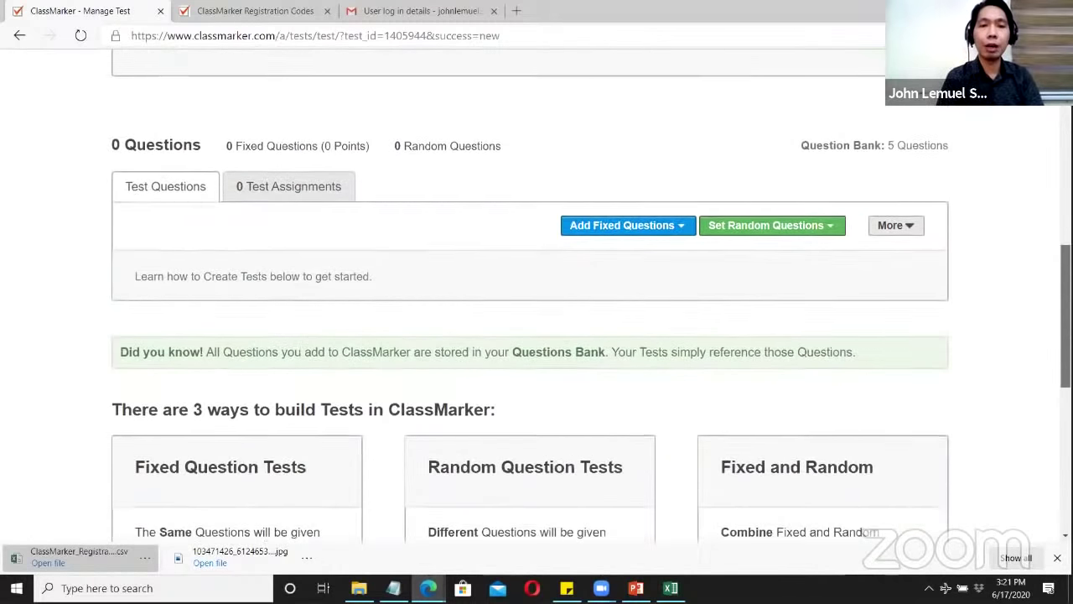
- From the Add Fixed Questions menu, go to Select From Your Question Bank for Quiz 1
{"action": "left_click", "coordinate": [685, 186]}
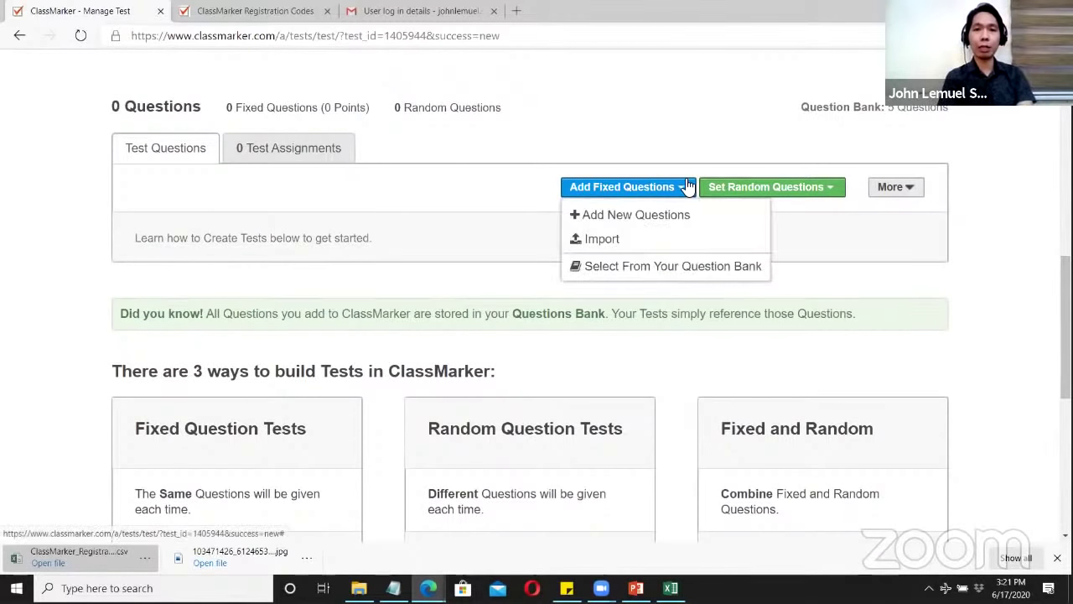
{"action": "left_click", "coordinate": [661, 159]}
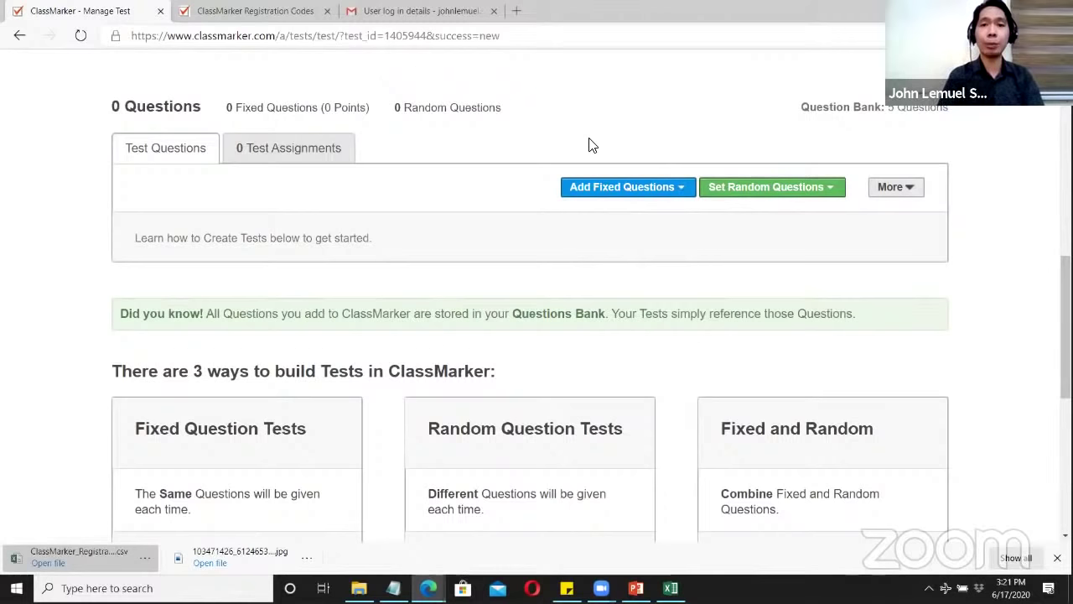
{"action": "left_click", "coordinate": [607, 188]}
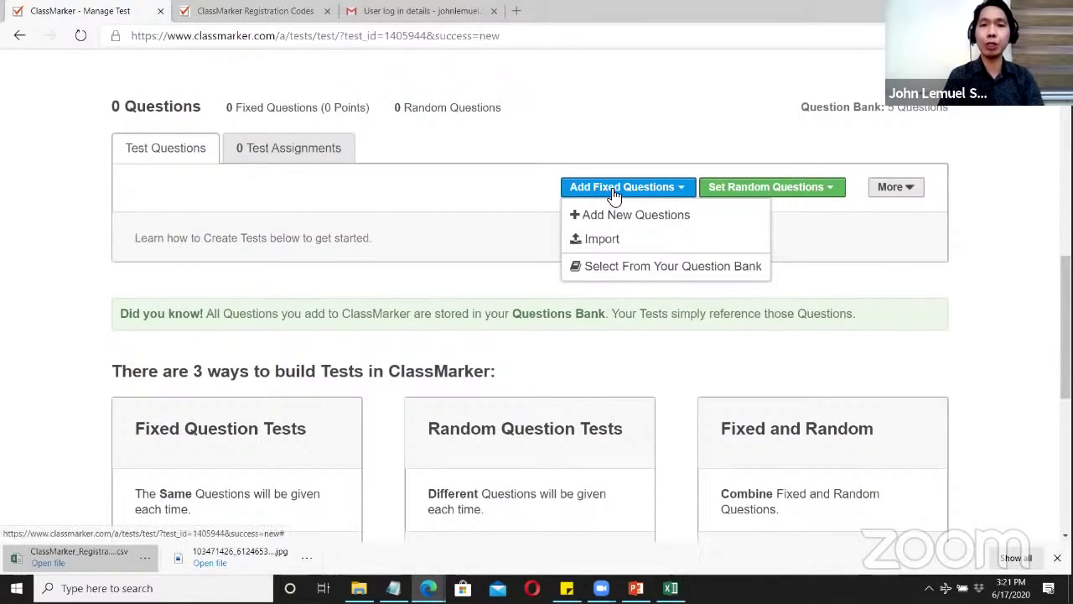
{"action": "left_click", "coordinate": [759, 186]}
{"action": "left_click", "coordinate": [628, 100]}
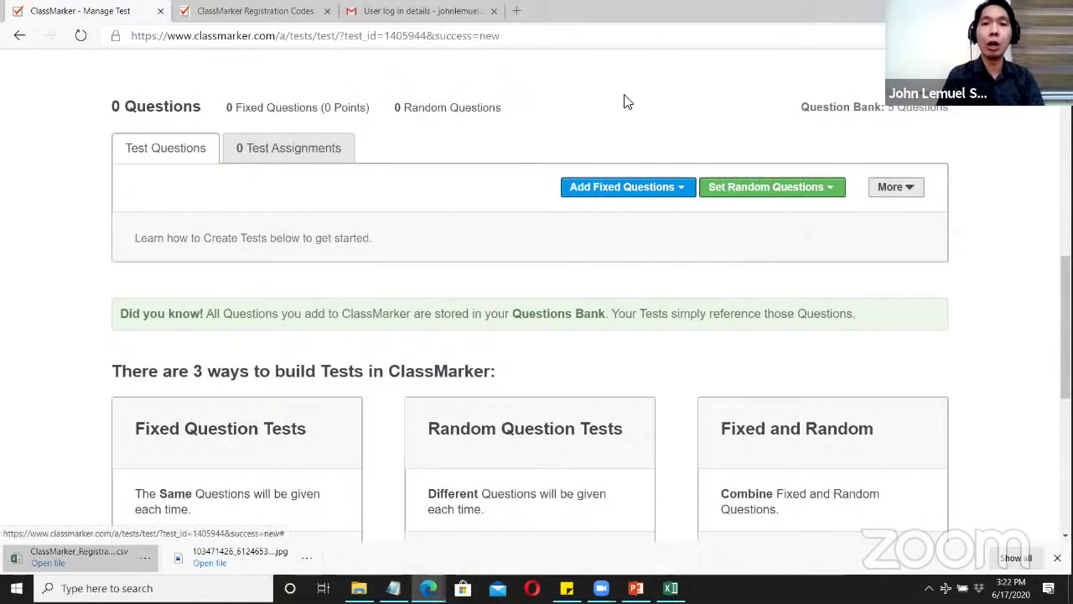
{"action": "left_click", "coordinate": [598, 187]}
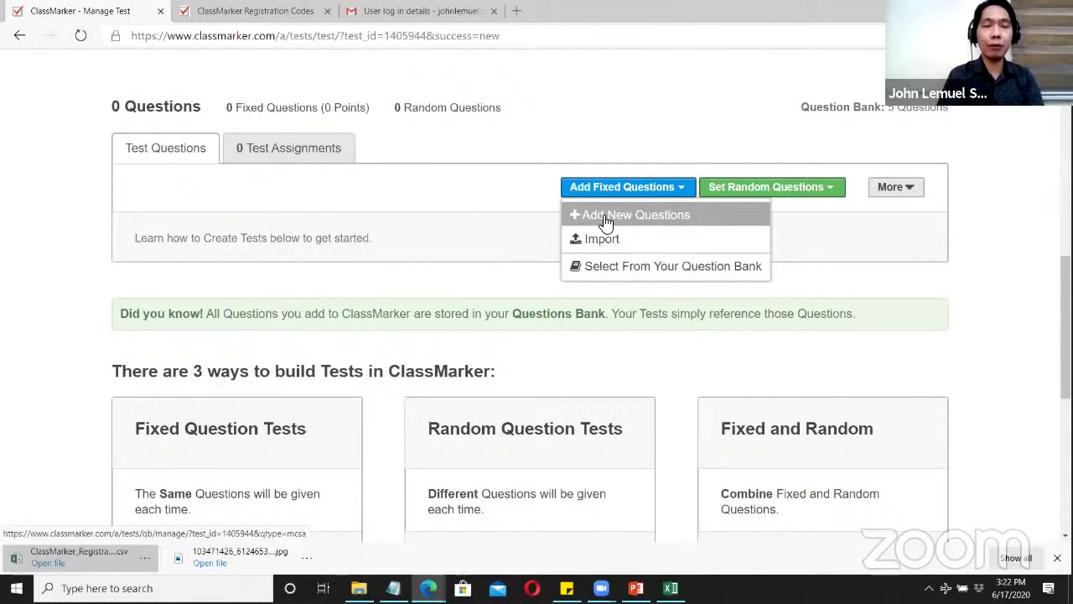
{"action": "left_click", "coordinate": [625, 266]}
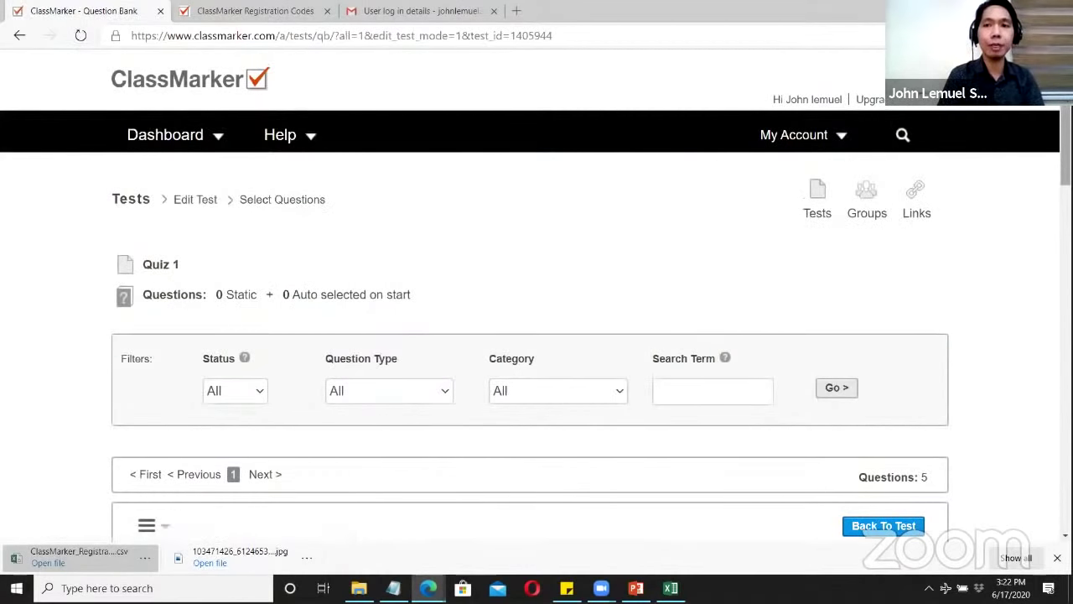
- Filter the question bank to the Philippines category
{"action": "scroll", "coordinate": [537, 297], "scroll_direction": "down", "scroll_amount": 4}
{"action": "scroll", "coordinate": [537, 297], "scroll_direction": "down", "scroll_amount": 5}
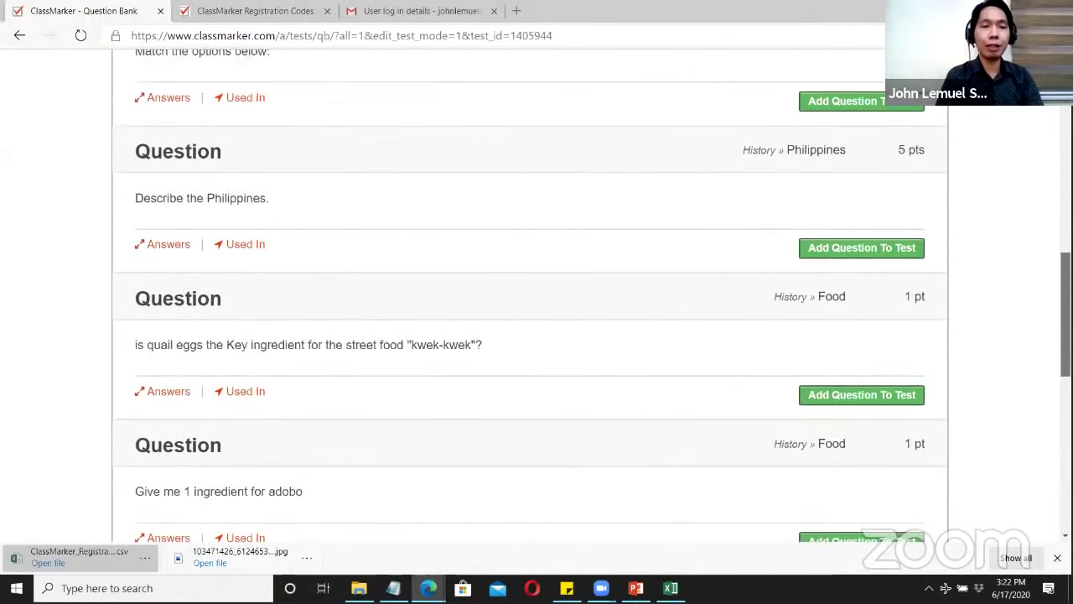
{"action": "scroll", "coordinate": [536, 298], "scroll_direction": "up", "scroll_amount": 4}
{"action": "scroll", "coordinate": [537, 298], "scroll_direction": "up", "scroll_amount": 3}
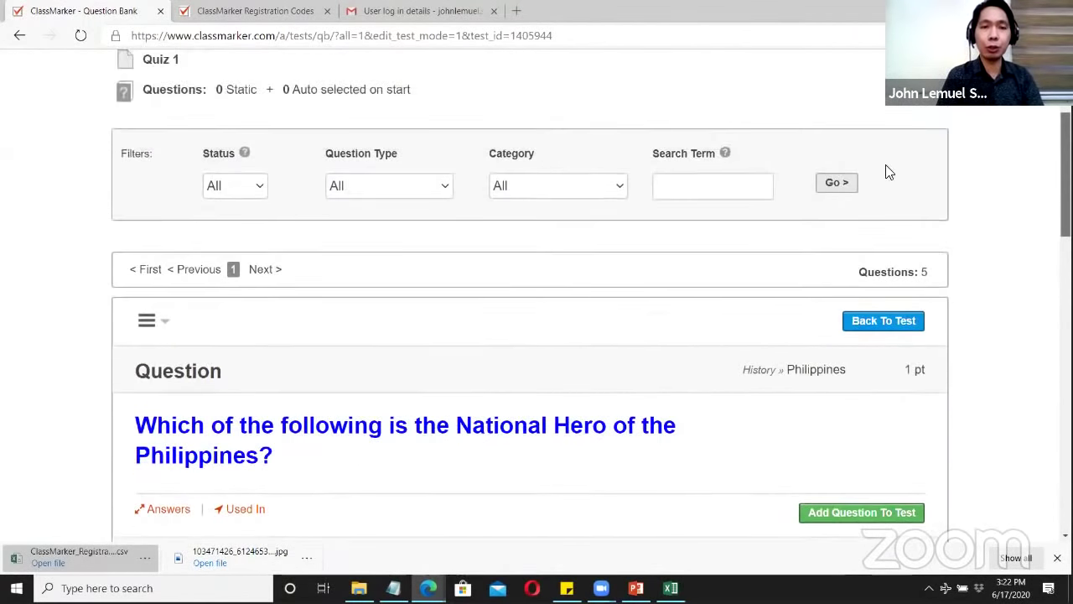
{"action": "left_click", "coordinate": [543, 186]}
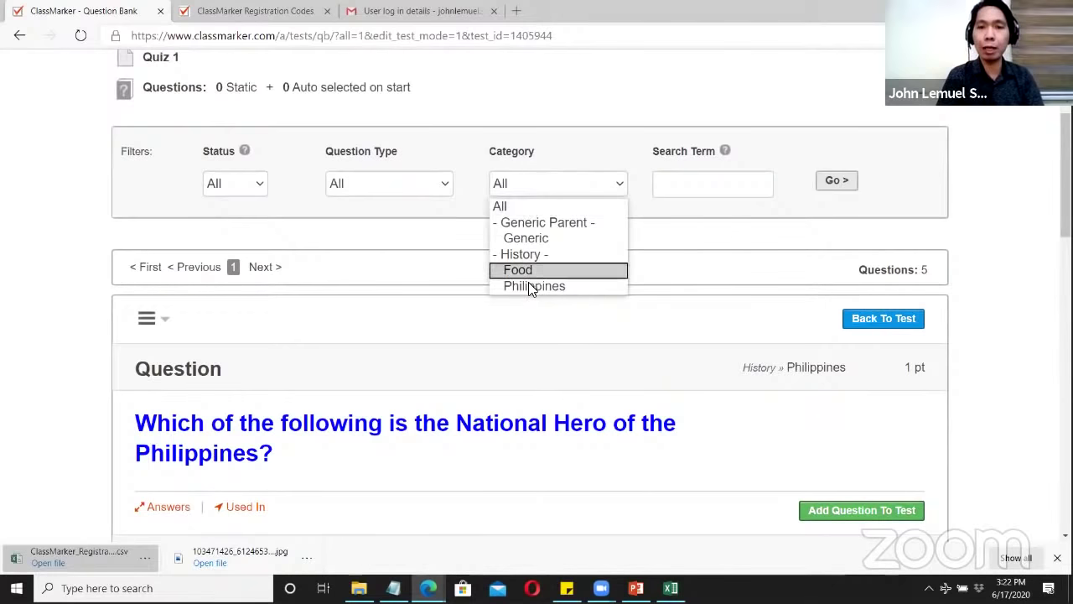
{"action": "left_click", "coordinate": [529, 286]}
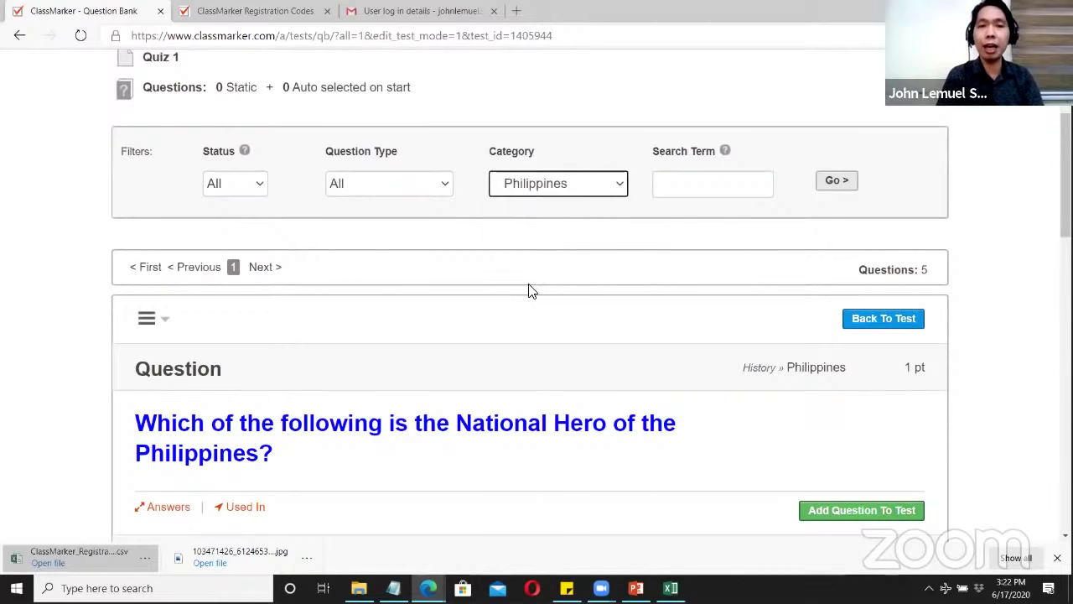
{"action": "left_click", "coordinate": [841, 185]}
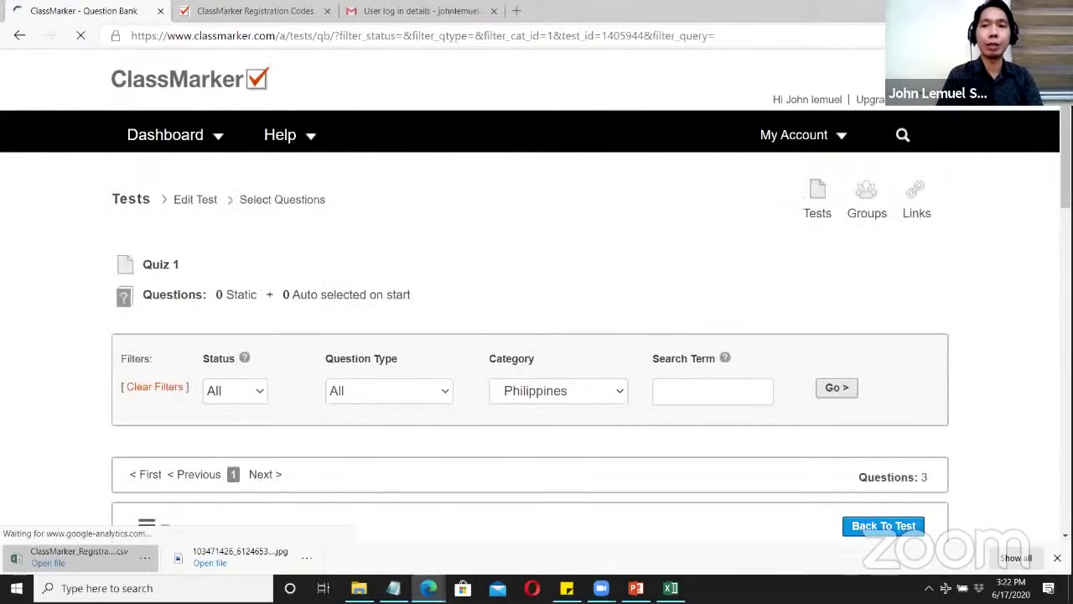
- Add the National Hero, matching and Describe the Philippines questions, then return to Quiz 1
{"action": "scroll", "coordinate": [1034, 174], "scroll_direction": "down", "scroll_amount": 3}
{"action": "scroll", "coordinate": [537, 294], "scroll_direction": "down", "scroll_amount": 1}
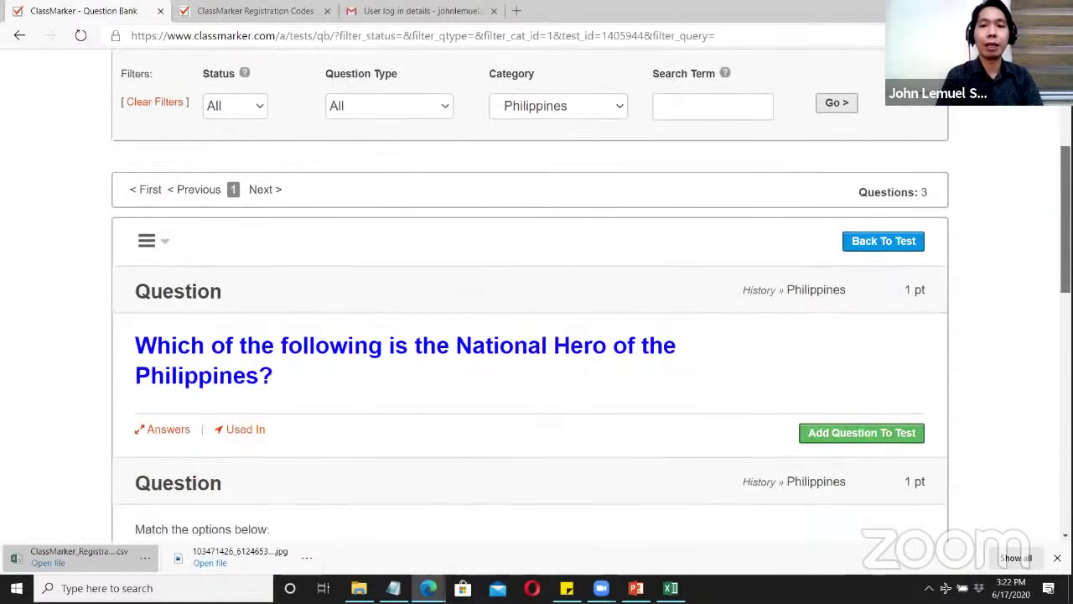
{"action": "scroll", "coordinate": [917, 263], "scroll_direction": "down", "scroll_amount": 3}
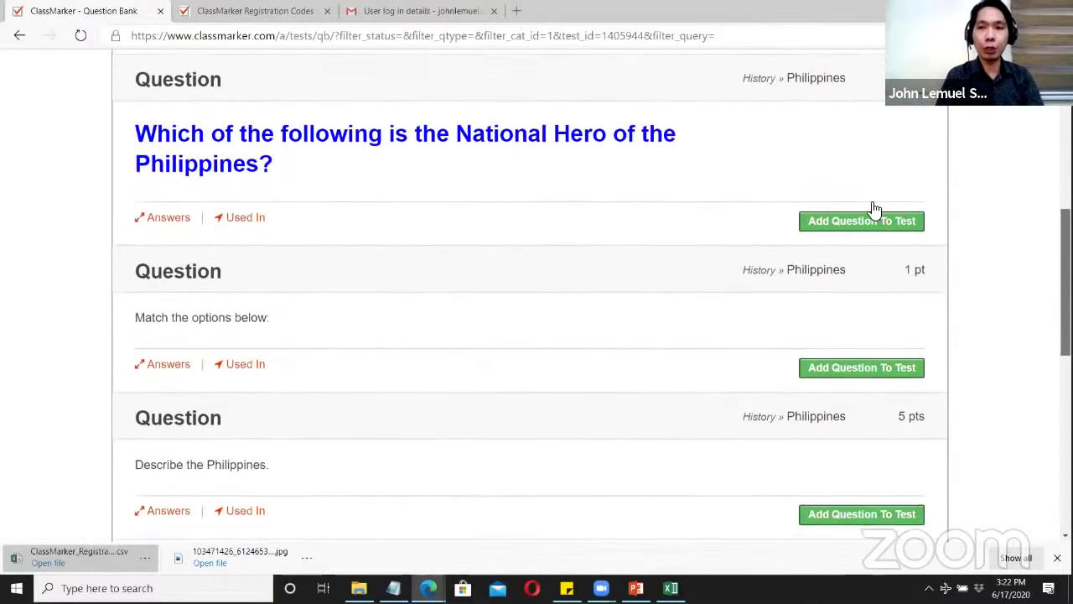
{"action": "left_click", "coordinate": [871, 201]}
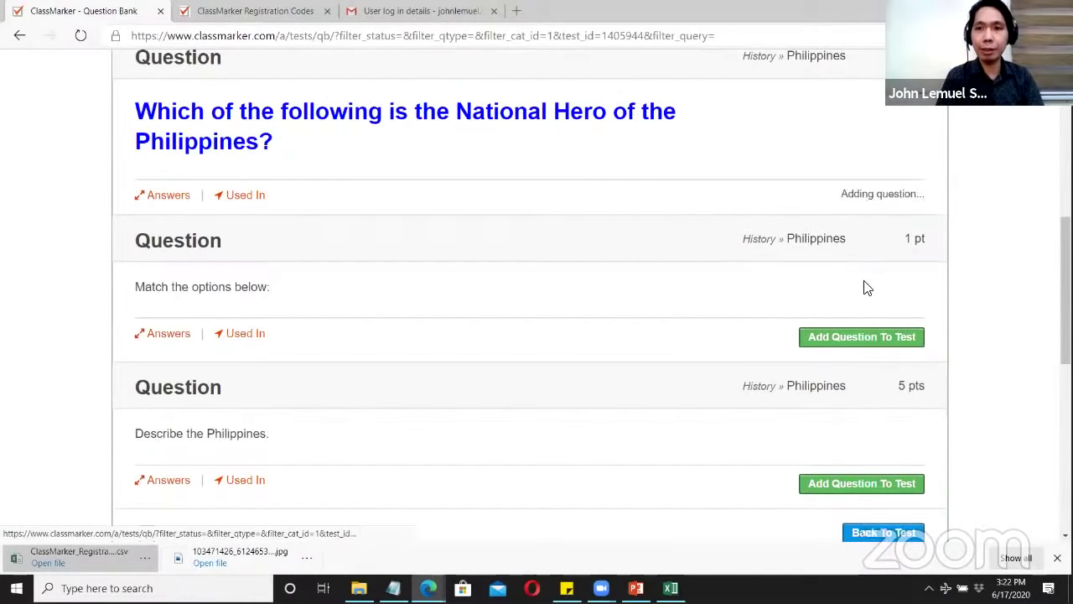
{"action": "left_click", "coordinate": [861, 336]}
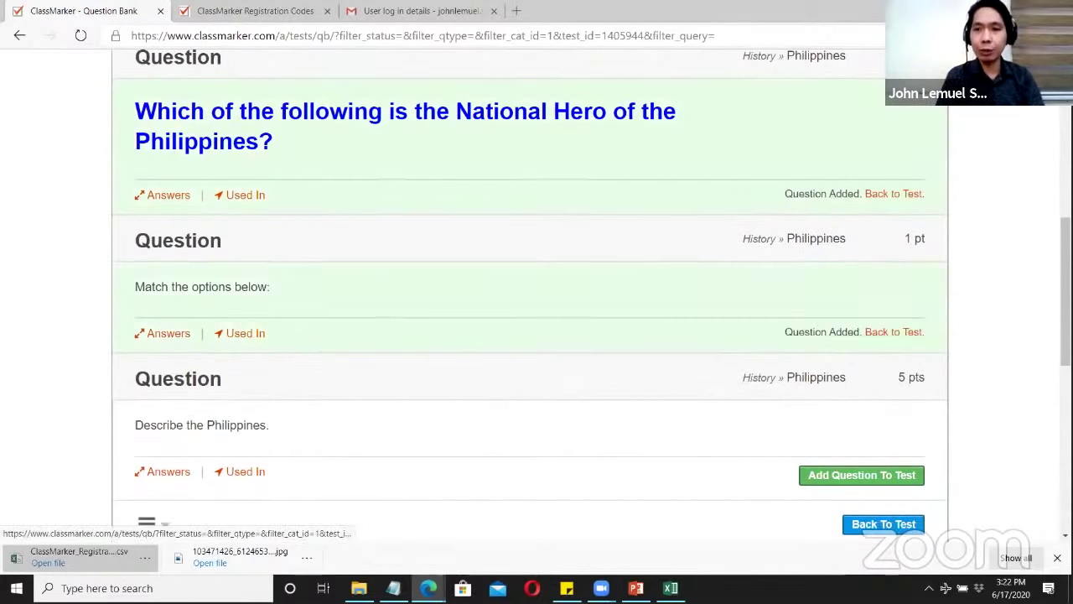
{"action": "scroll", "coordinate": [891, 313], "scroll_direction": "down", "scroll_amount": 3}
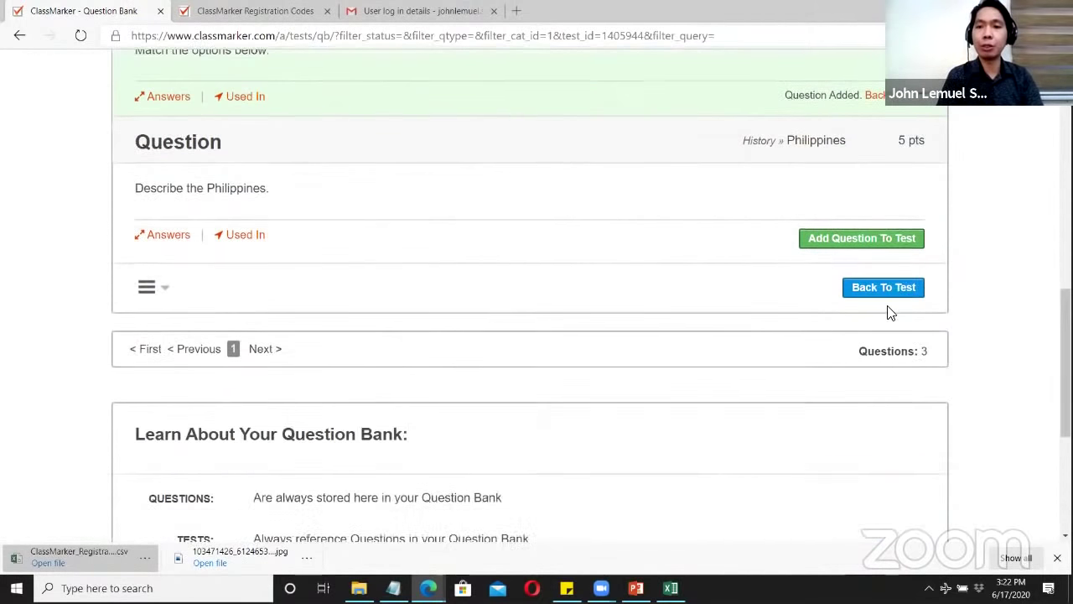
{"action": "left_click", "coordinate": [854, 240]}
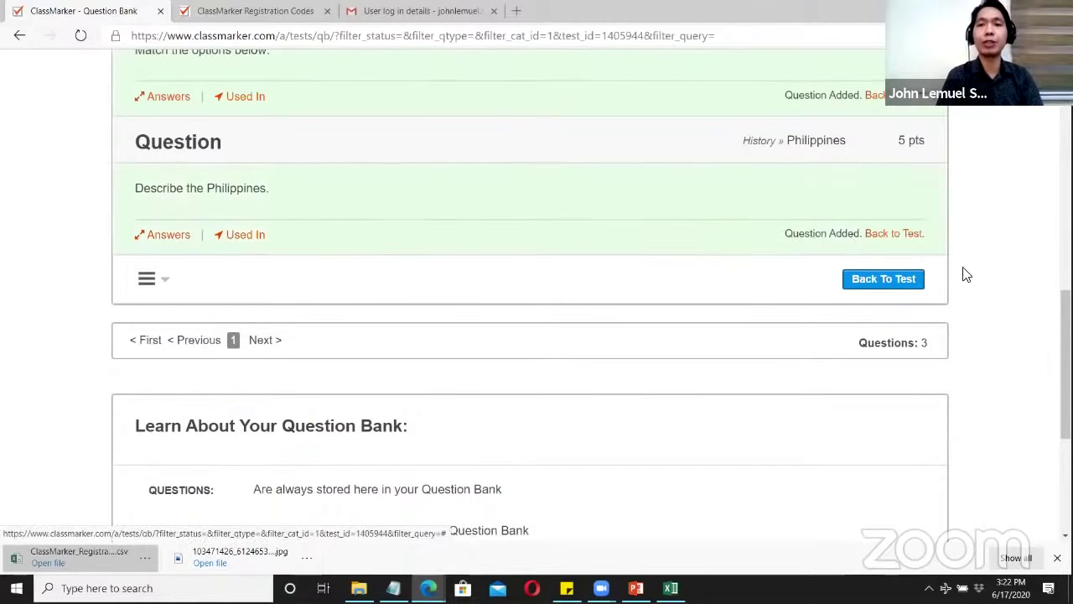
{"action": "left_click", "coordinate": [883, 280]}
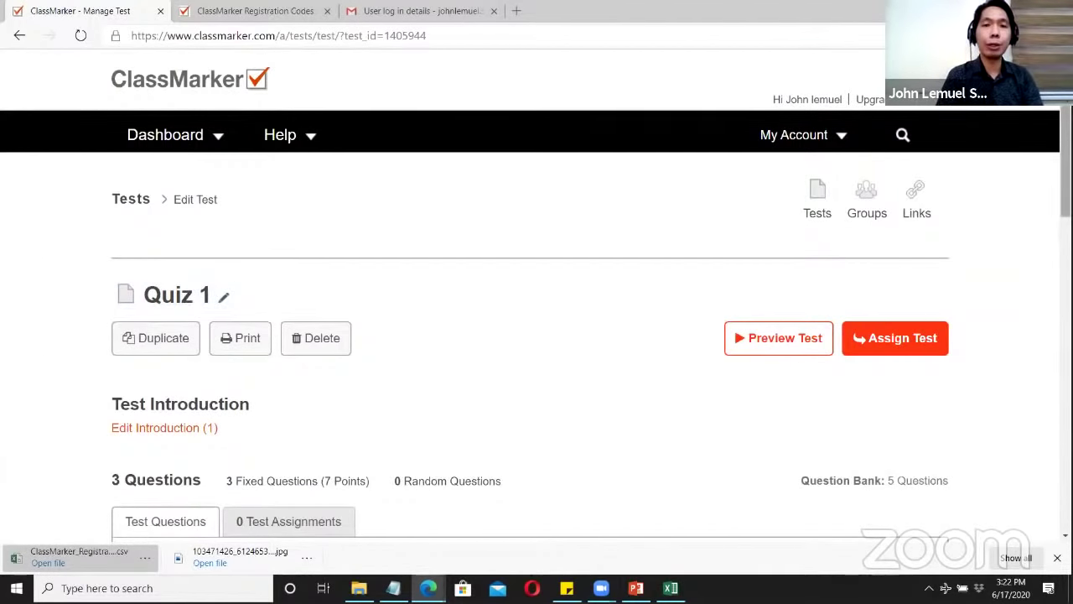
- Open Edit Settings under Set Random Questions on Quiz 1's Manage Test page
{"action": "scroll", "coordinate": [536, 335], "scroll_direction": "down", "scroll_amount": 4}
{"action": "scroll", "coordinate": [536, 335], "scroll_direction": "down", "scroll_amount": 3}
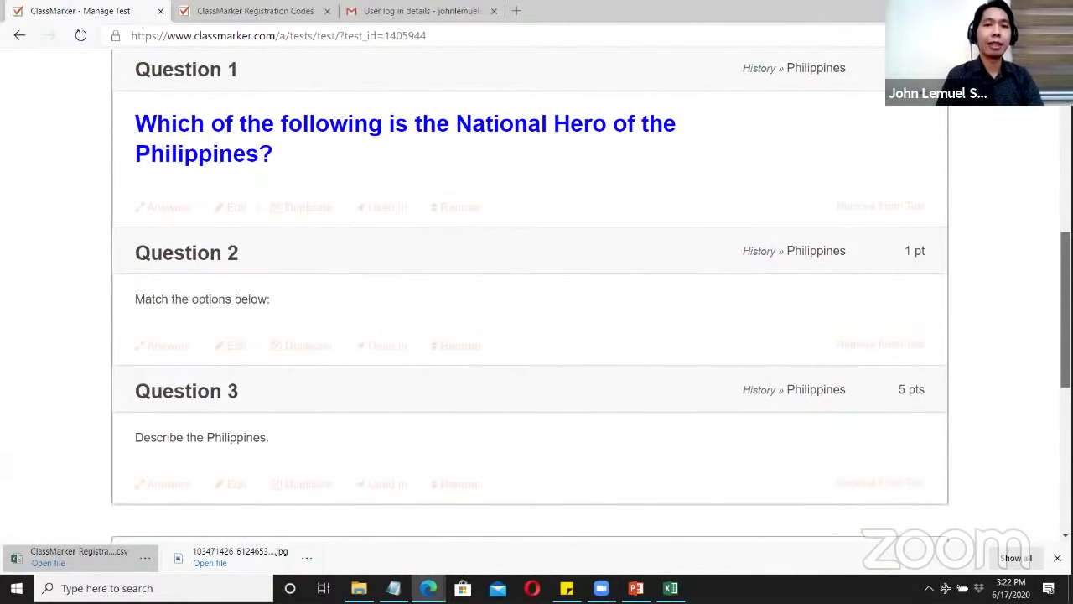
{"action": "scroll", "coordinate": [536, 302], "scroll_direction": "up", "scroll_amount": 1}
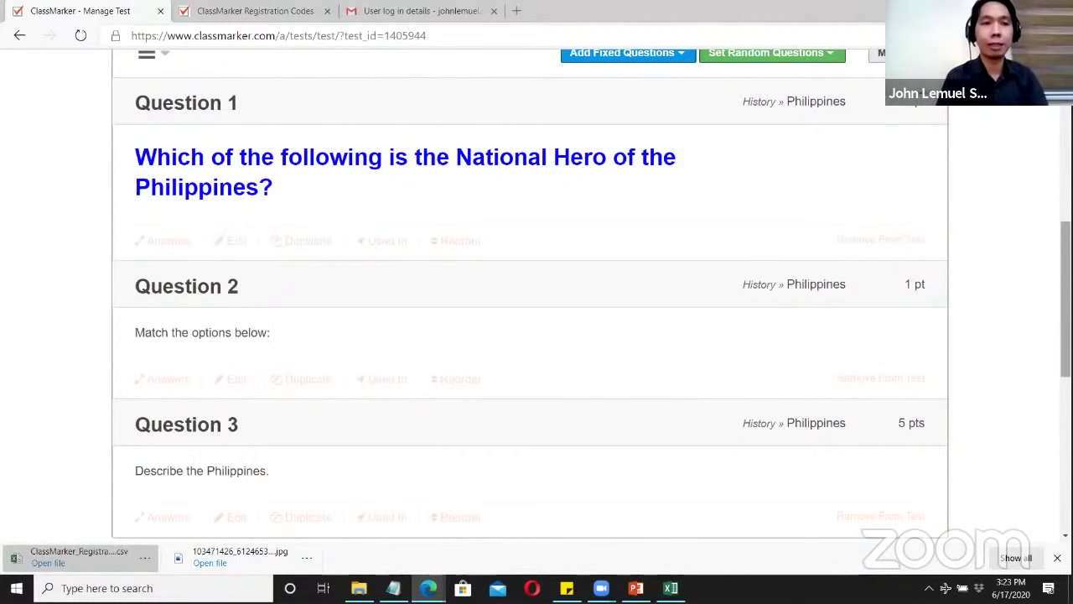
{"action": "scroll", "coordinate": [536, 302], "scroll_direction": "down", "scroll_amount": 2}
{"action": "scroll", "coordinate": [774, 313], "scroll_direction": "up", "scroll_amount": 3}
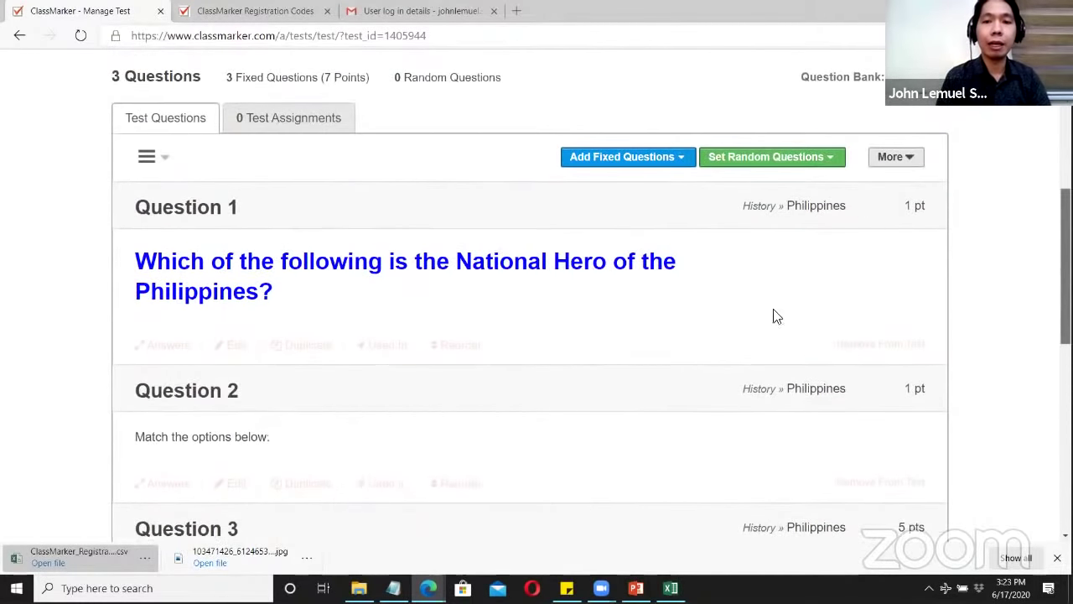
{"action": "left_click", "coordinate": [754, 159]}
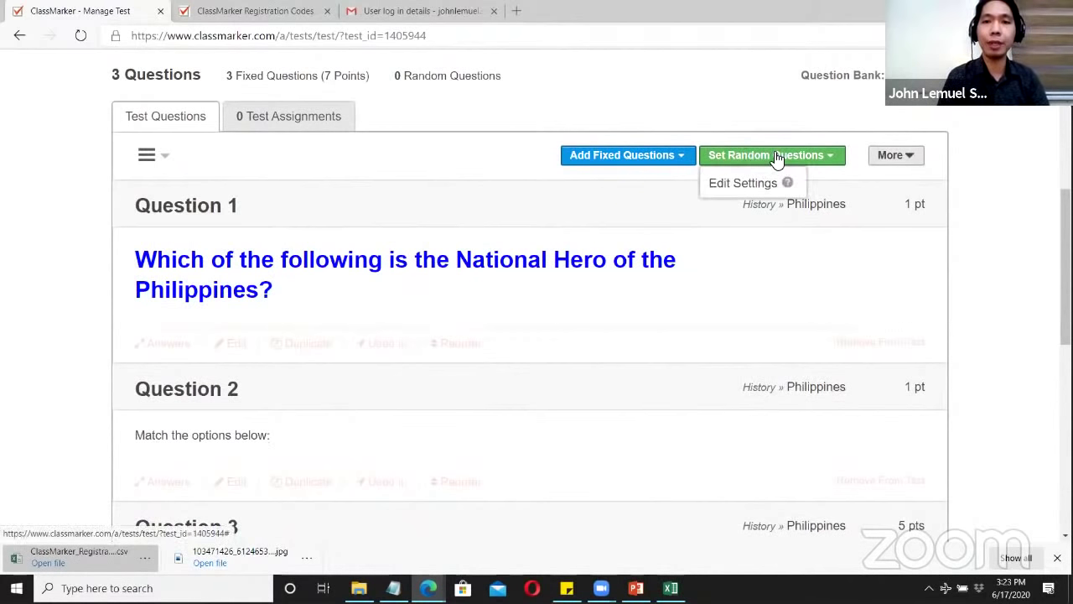
{"action": "left_click", "coordinate": [626, 159]}
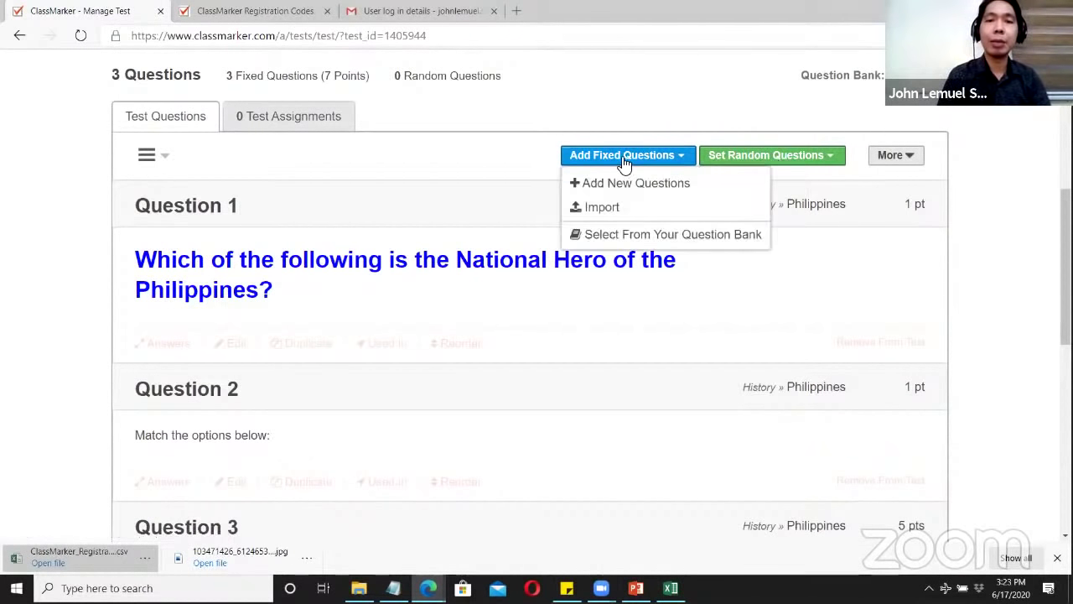
{"action": "left_click", "coordinate": [140, 210]}
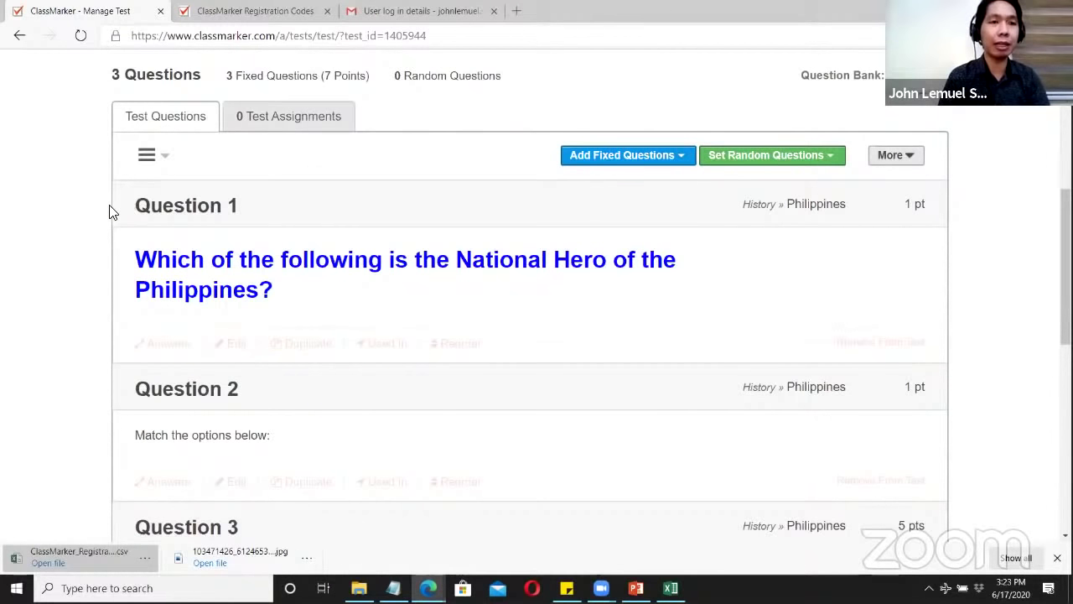
{"action": "scroll", "coordinate": [530, 294], "scroll_direction": "down", "scroll_amount": 2}
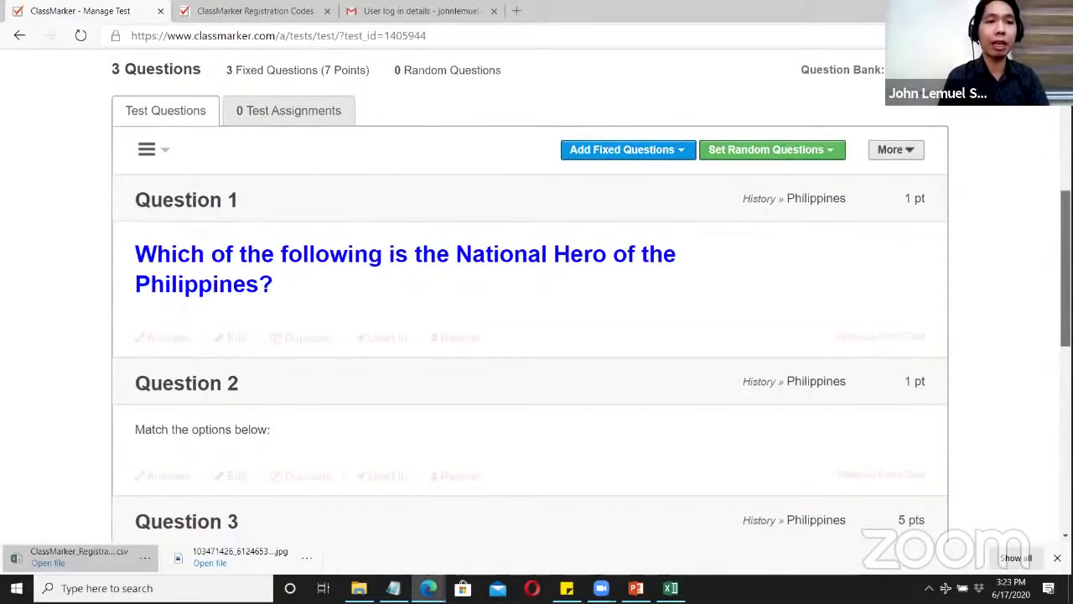
{"action": "scroll", "coordinate": [541, 180], "scroll_direction": "down", "scroll_amount": 1}
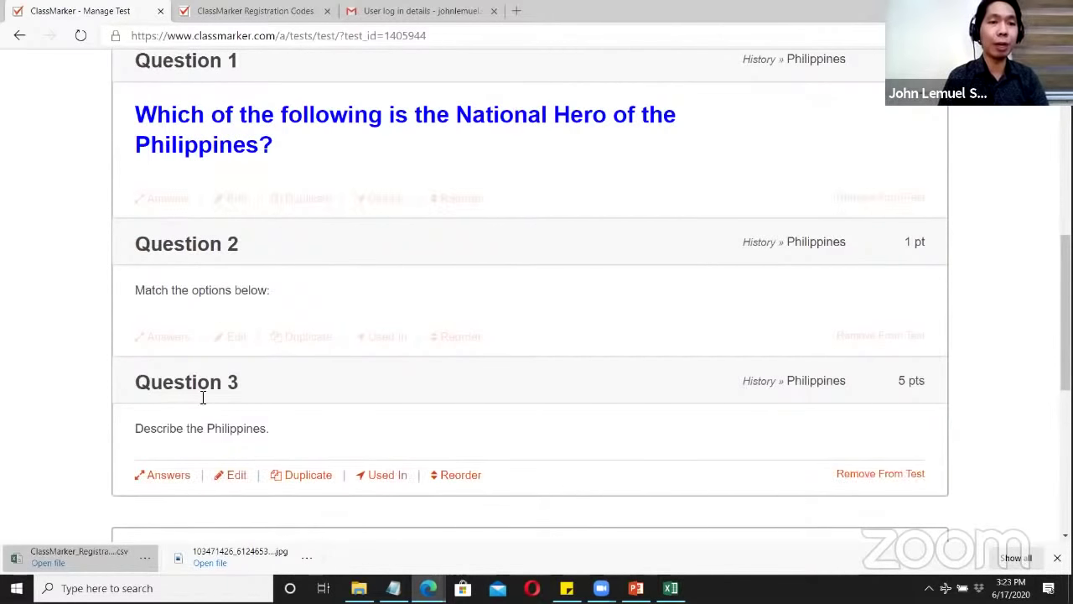
{"action": "scroll", "coordinate": [896, 163], "scroll_direction": "up", "scroll_amount": 3}
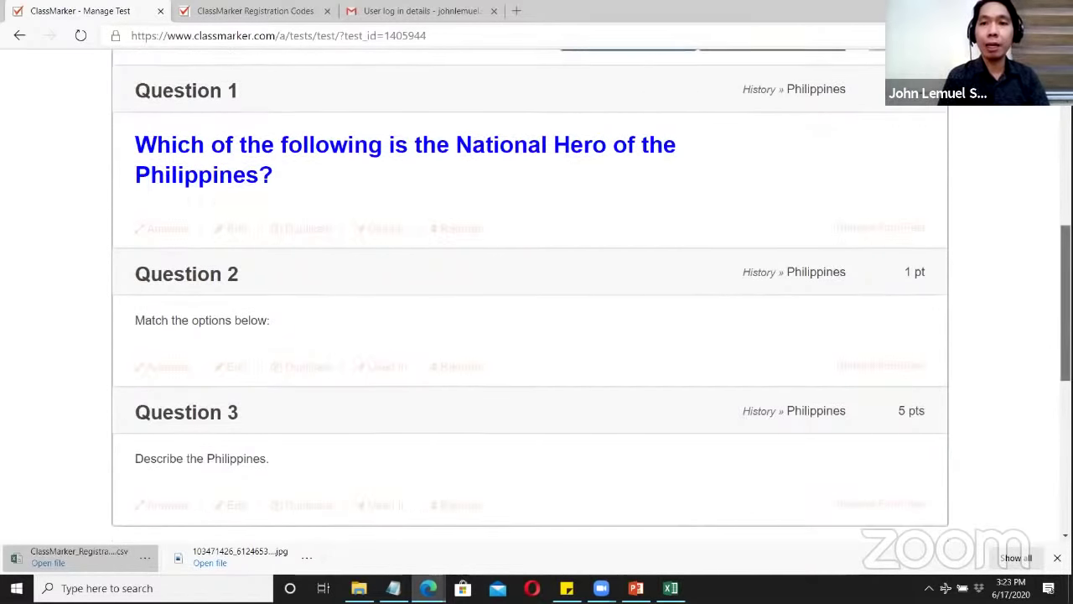
{"action": "left_click", "coordinate": [752, 164]}
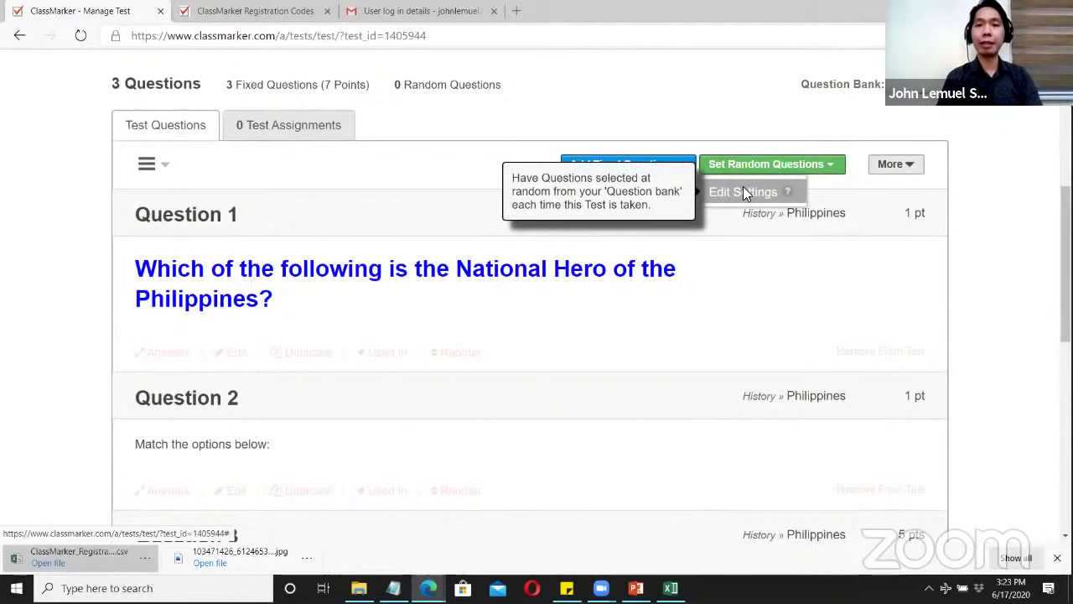
{"action": "left_click", "coordinate": [743, 191]}
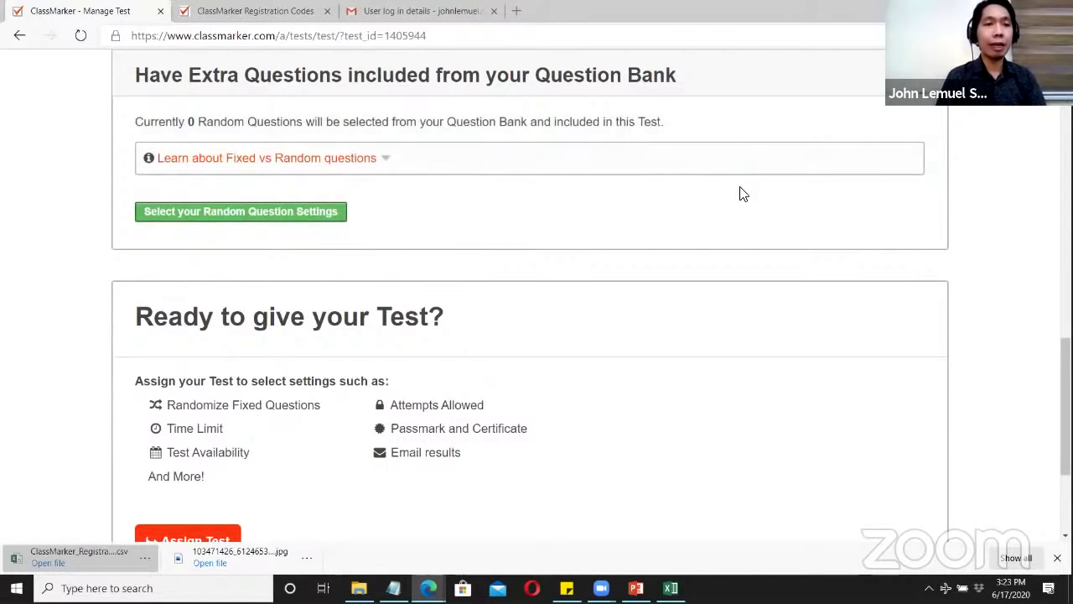
- Choose Option 1, drawing a total number of questions from selected sub-categories
{"action": "left_click", "coordinate": [269, 217]}
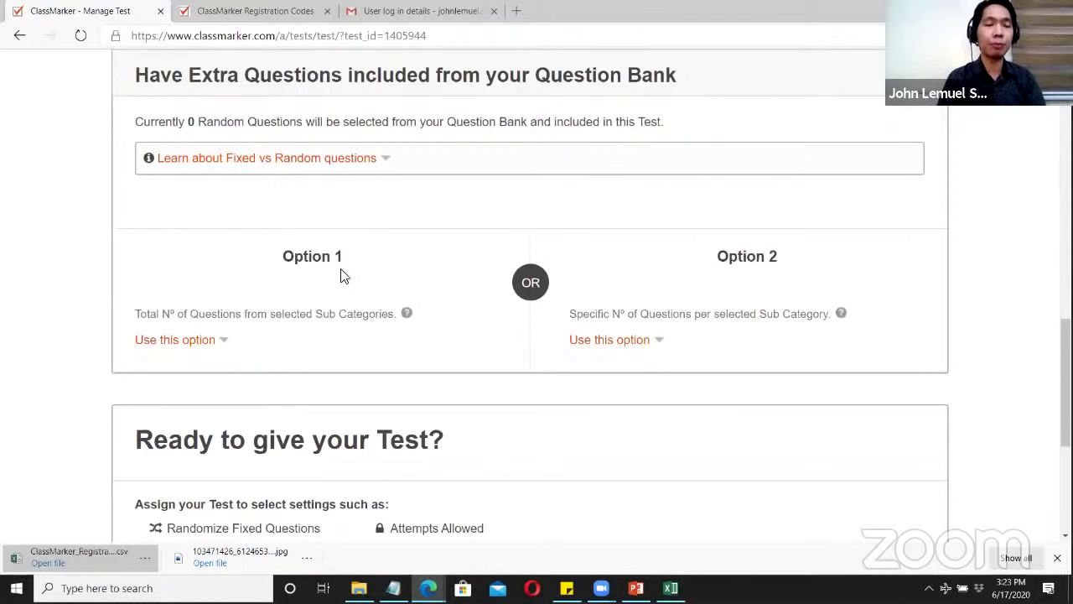
{"action": "left_click", "coordinate": [191, 349]}
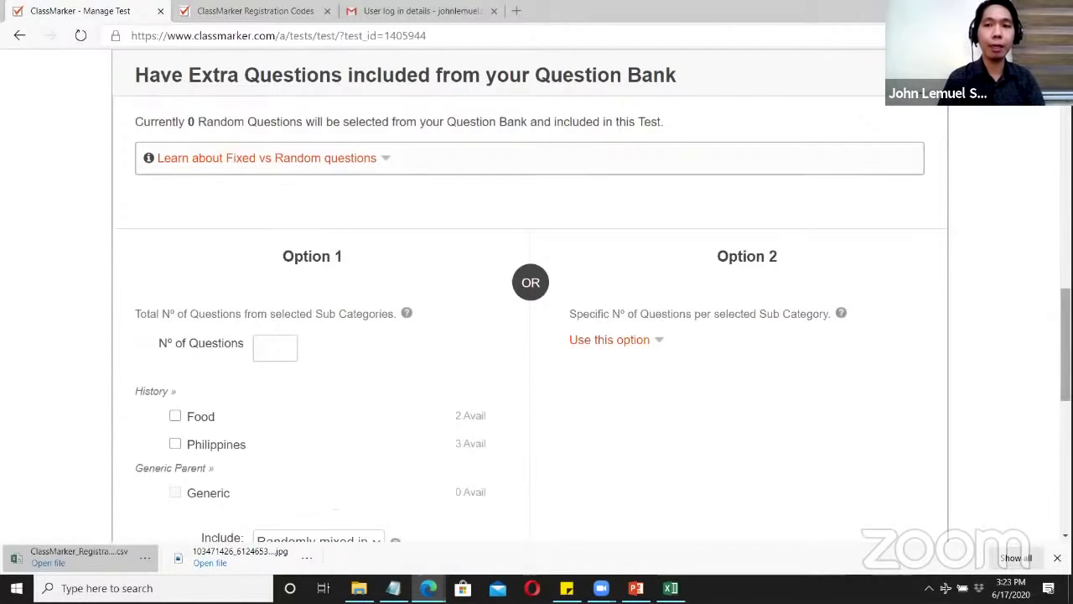
{"action": "scroll", "coordinate": [530, 311], "scroll_direction": "down", "scroll_amount": 2}
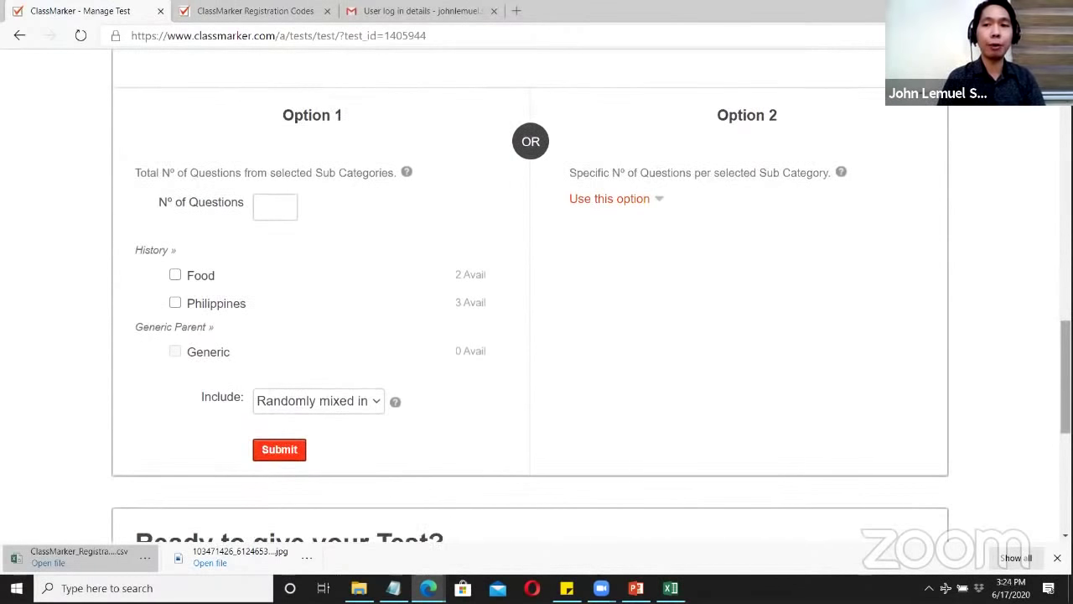
{"action": "scroll", "coordinate": [1065, 377], "scroll_direction": "up", "scroll_amount": 1}
{"action": "scroll", "coordinate": [1066, 377], "scroll_direction": "up", "scroll_amount": 8}
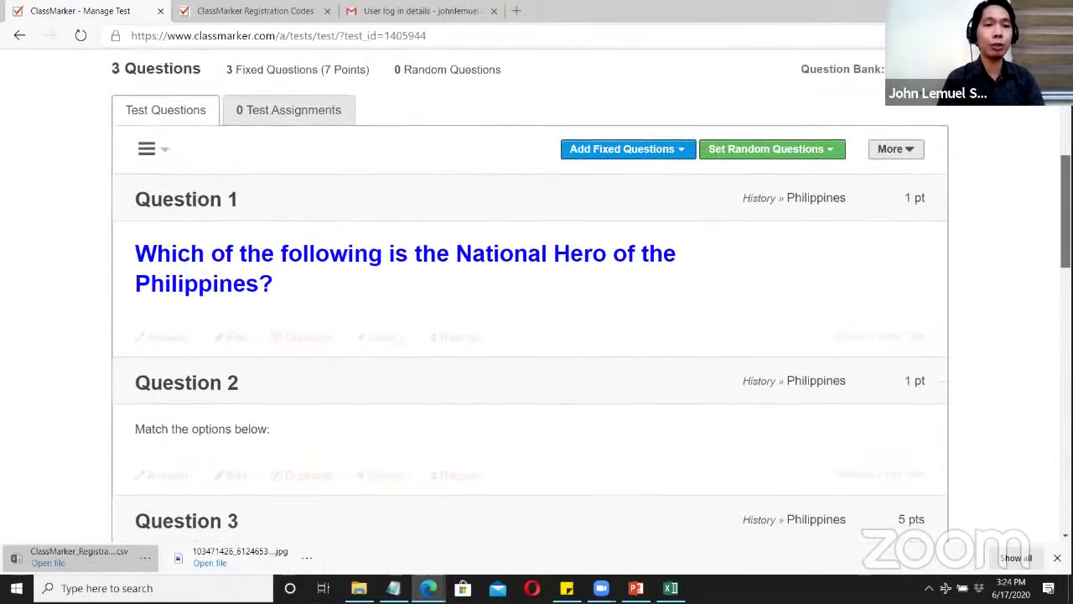
{"action": "scroll", "coordinate": [530, 294], "scroll_direction": "down", "scroll_amount": 3}
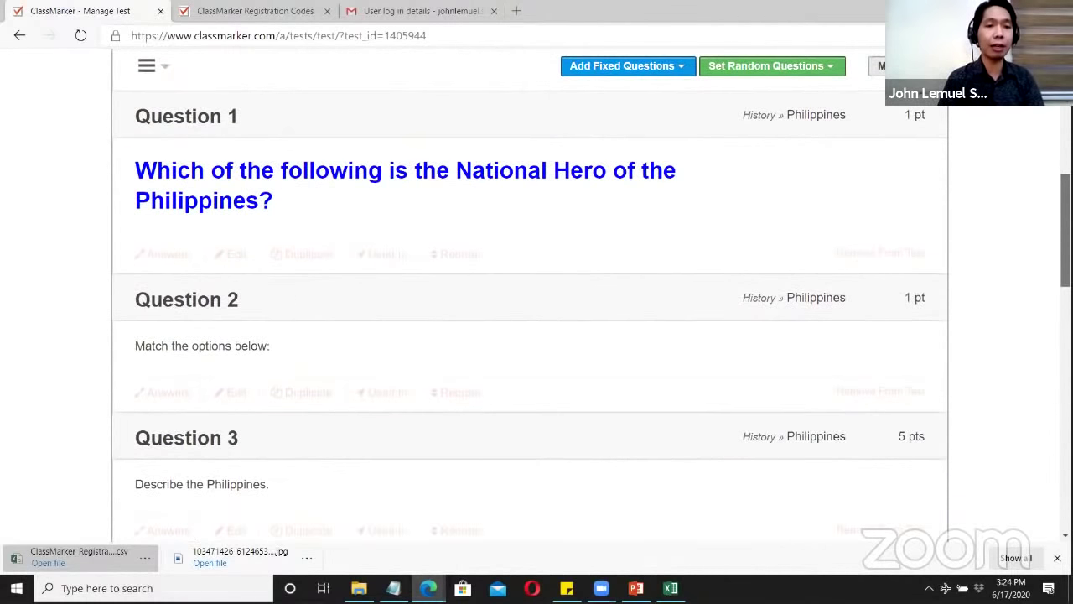
{"action": "scroll", "coordinate": [530, 293], "scroll_direction": "down", "scroll_amount": 1}
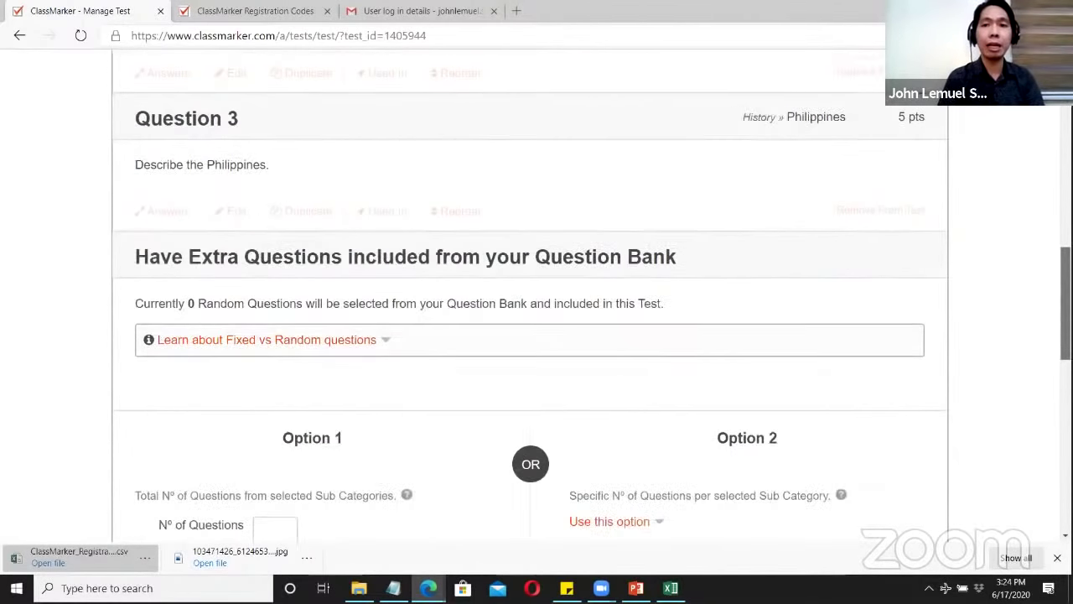
{"action": "scroll", "coordinate": [530, 293], "scroll_direction": "up", "scroll_amount": 5}
{"action": "scroll", "coordinate": [530, 294], "scroll_direction": "down", "scroll_amount": 7}
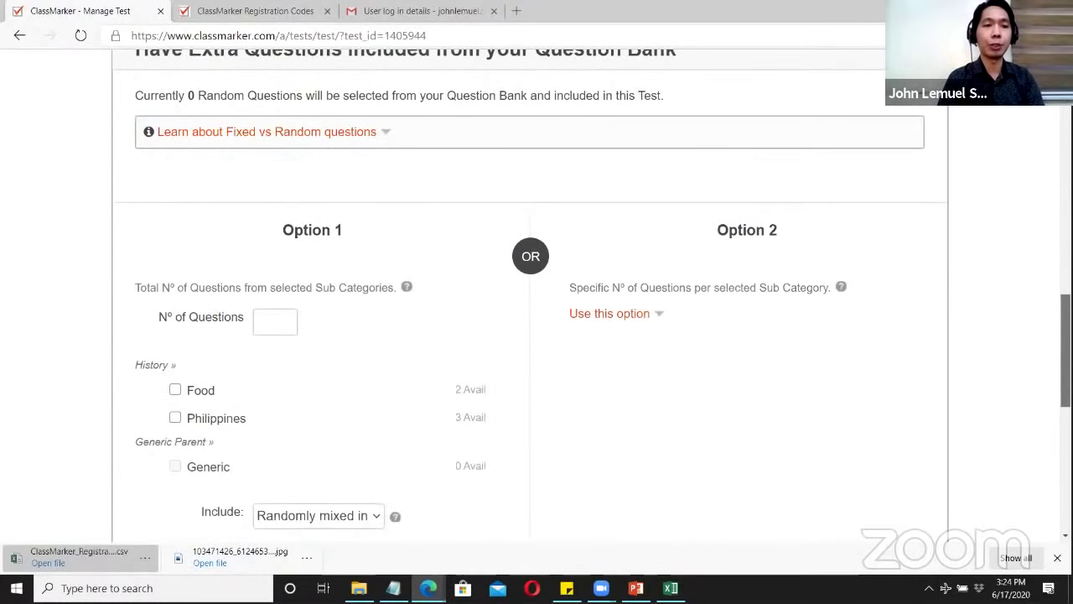
{"action": "scroll", "coordinate": [595, 252], "scroll_direction": "down", "scroll_amount": 2}
- Set the random count to 1 from the Food sub-category, randomly mixed in
{"action": "left_click", "coordinate": [279, 216]}
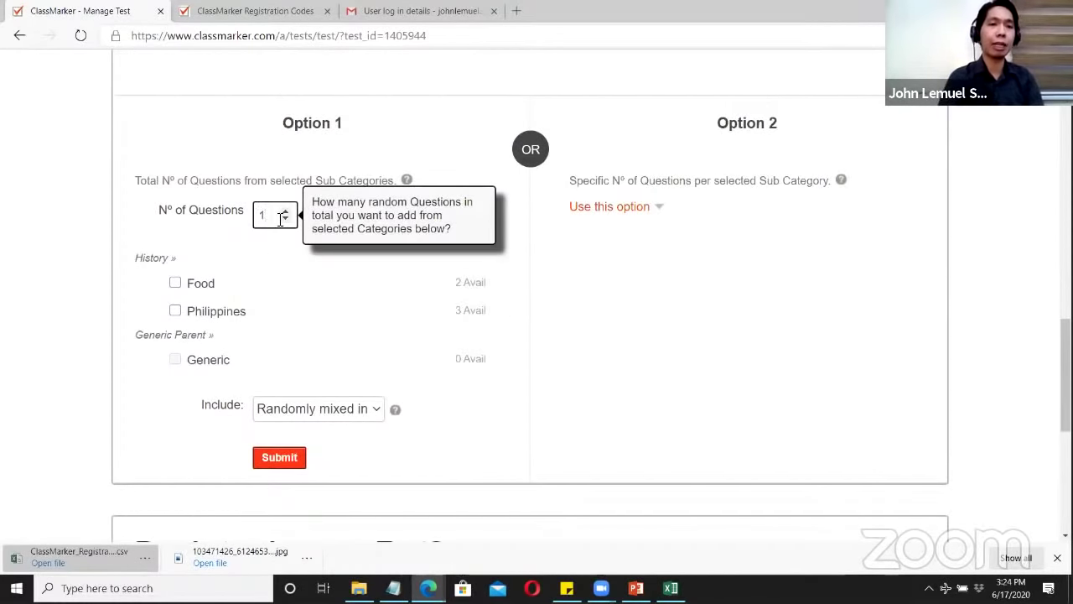
{"action": "left_click", "coordinate": [274, 292]}
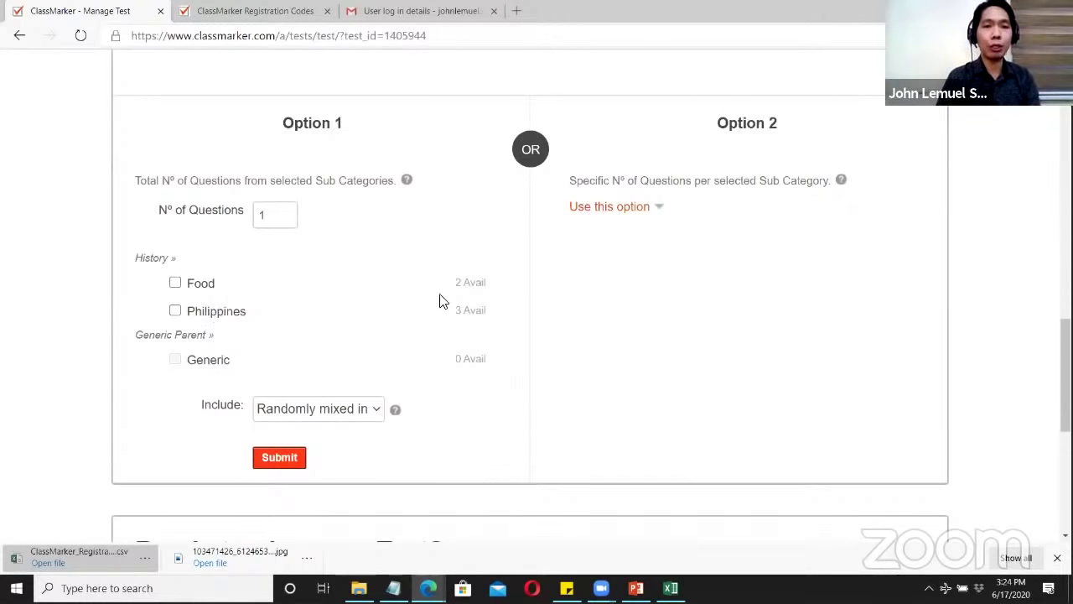
{"action": "left_click", "coordinate": [175, 285]}
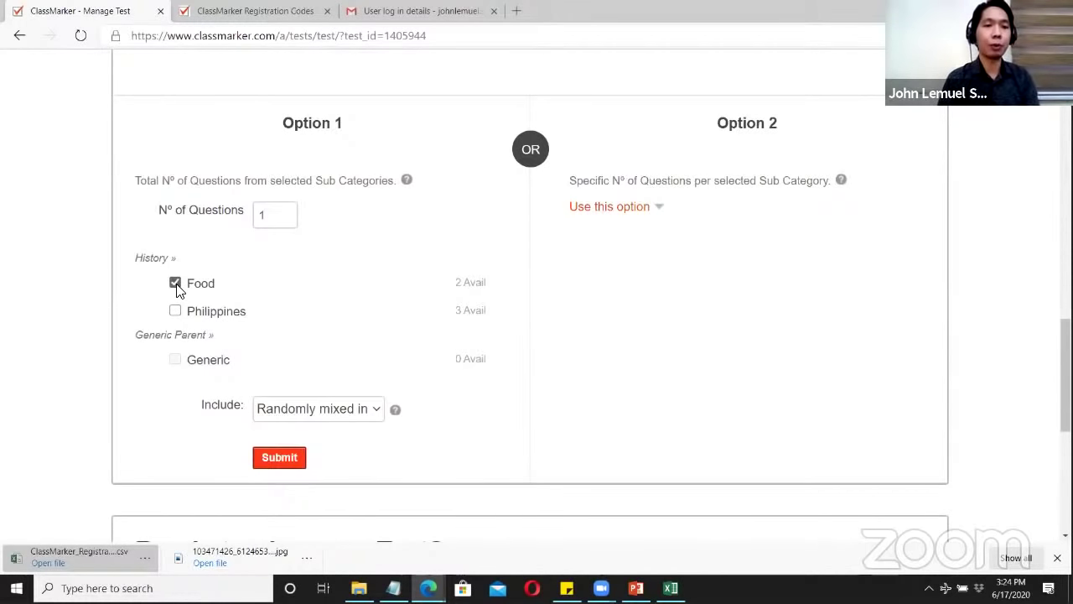
{"action": "left_click", "coordinate": [288, 413]}
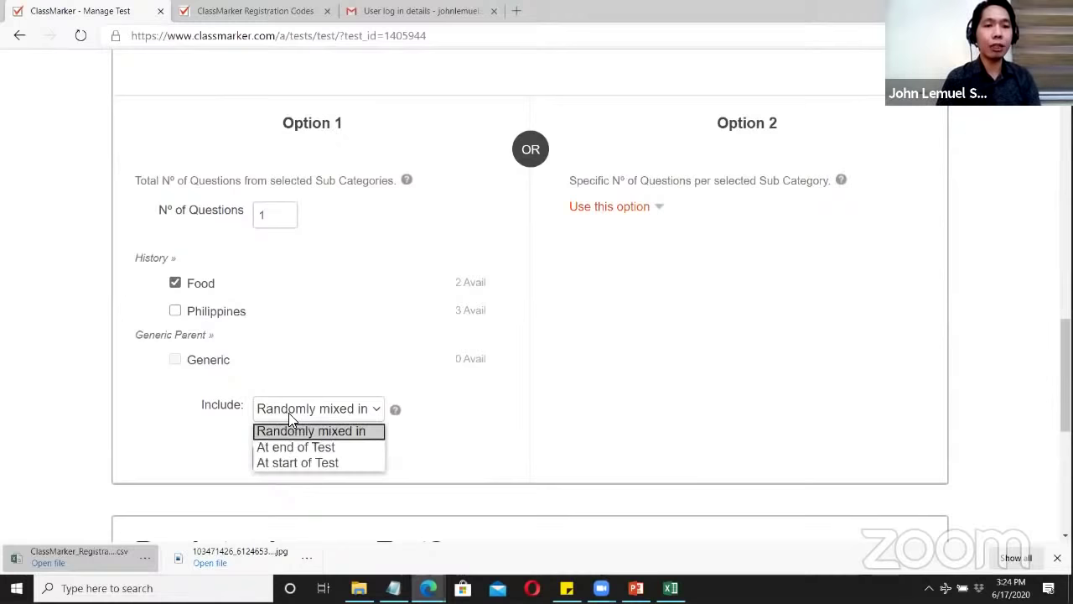
{"action": "left_click", "coordinate": [292, 417]}
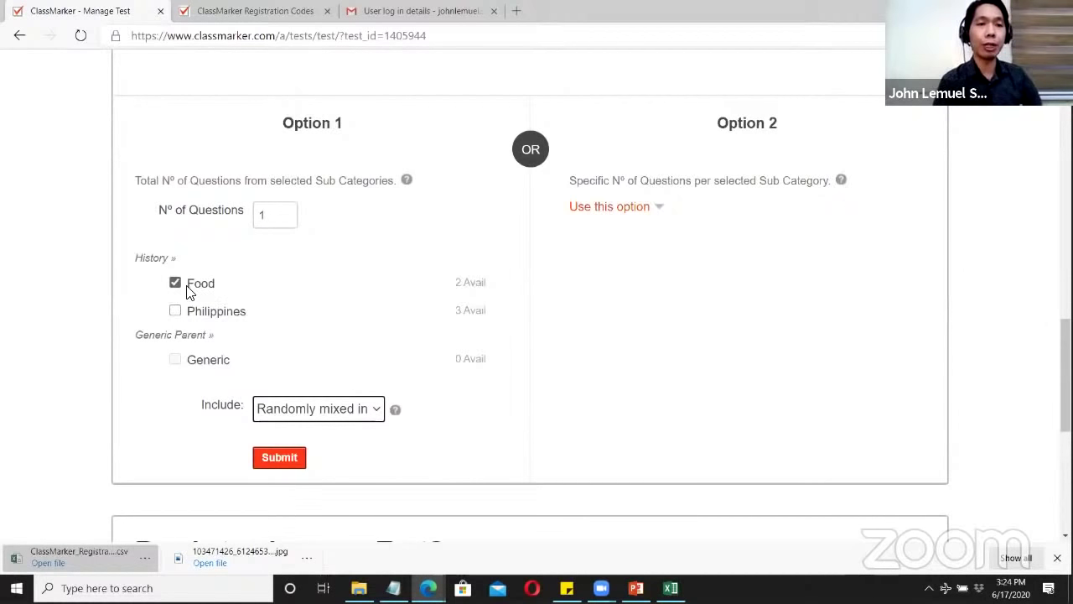
{"action": "left_click", "coordinate": [277, 216]}
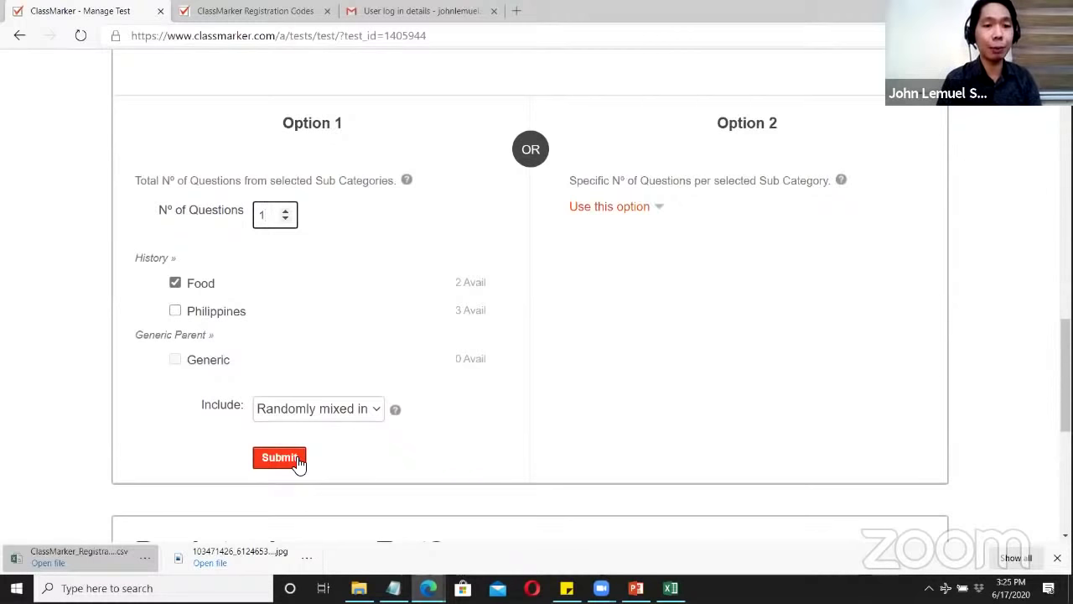
{"action": "left_click", "coordinate": [281, 458]}
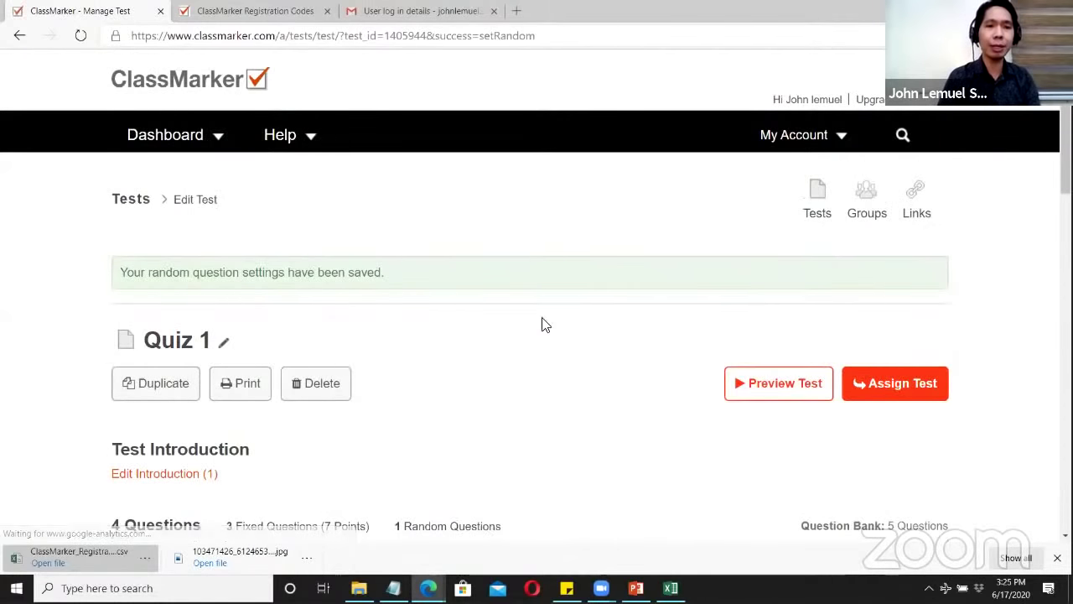
{"action": "scroll", "coordinate": [537, 302], "scroll_direction": "down", "scroll_amount": 6}
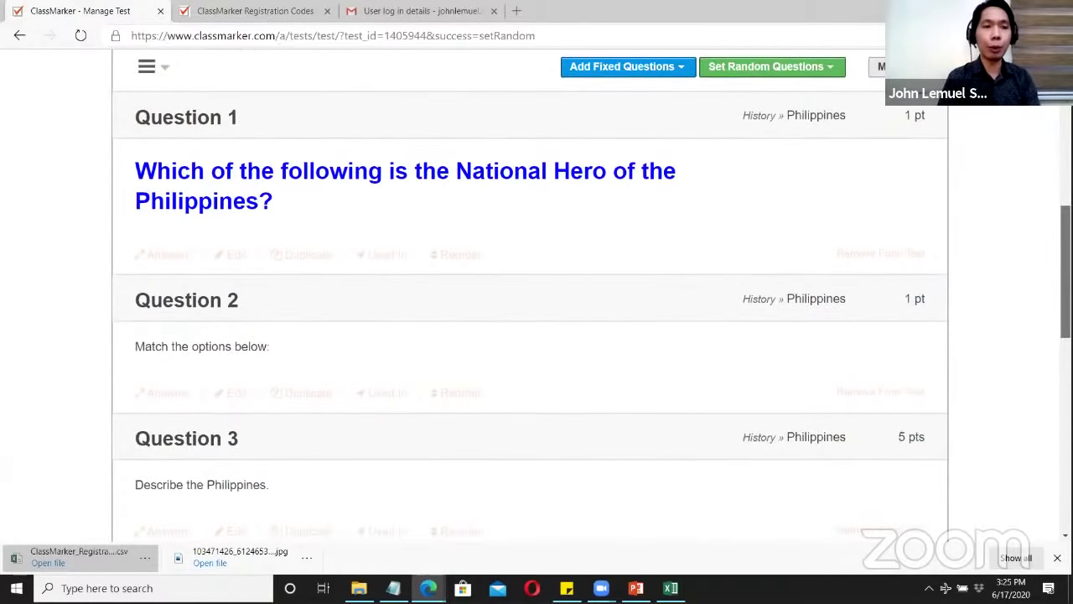
{"action": "scroll", "coordinate": [536, 302], "scroll_direction": "down", "scroll_amount": 1}
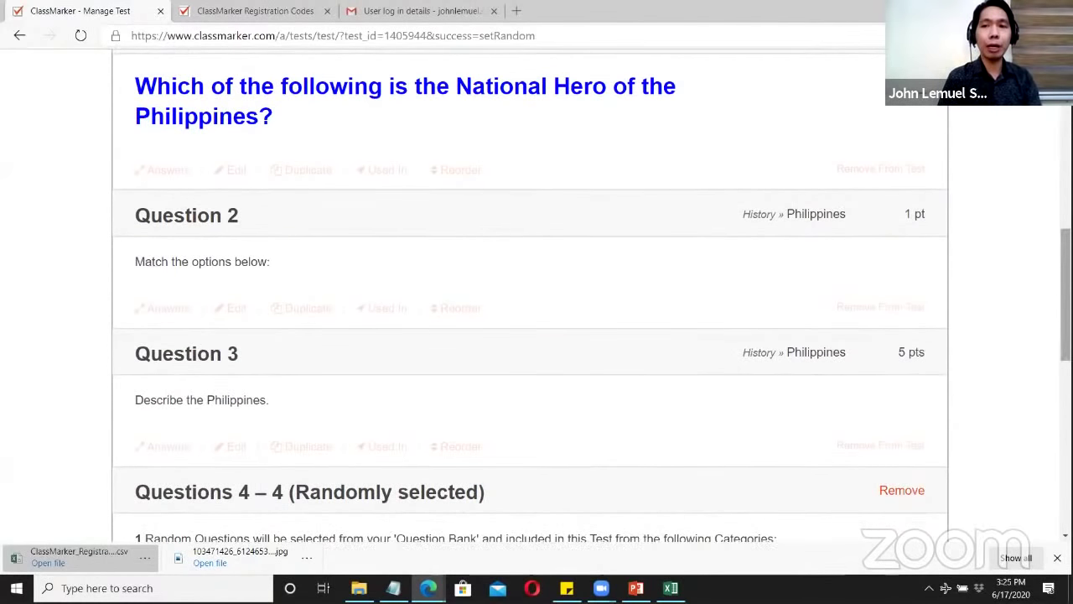
{"action": "scroll", "coordinate": [536, 302], "scroll_direction": "down", "scroll_amount": 2}
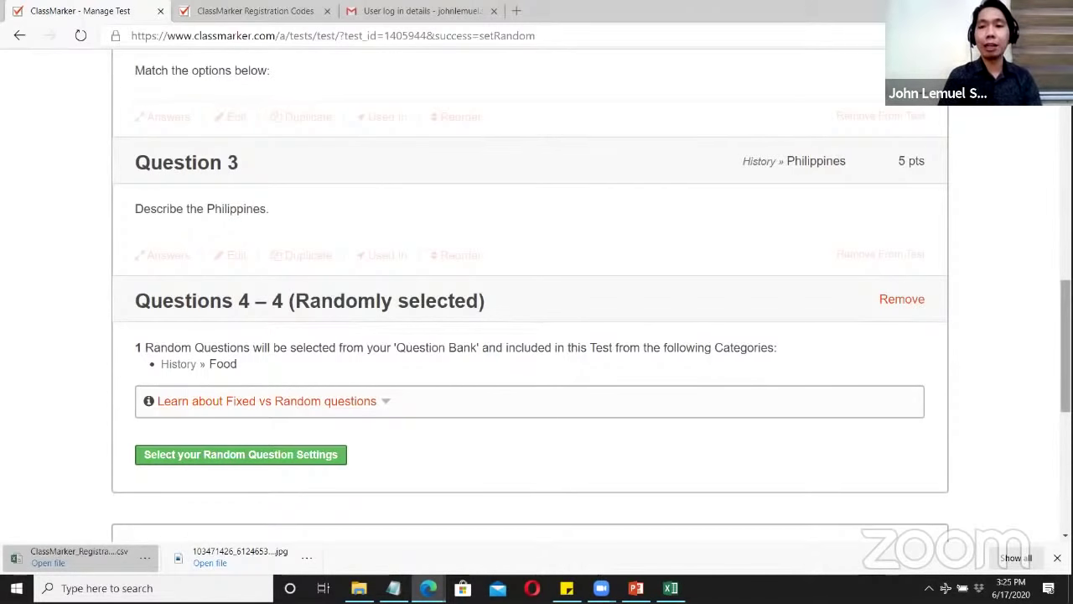
{"action": "scroll", "coordinate": [1065, 344], "scroll_direction": "up", "scroll_amount": 5}
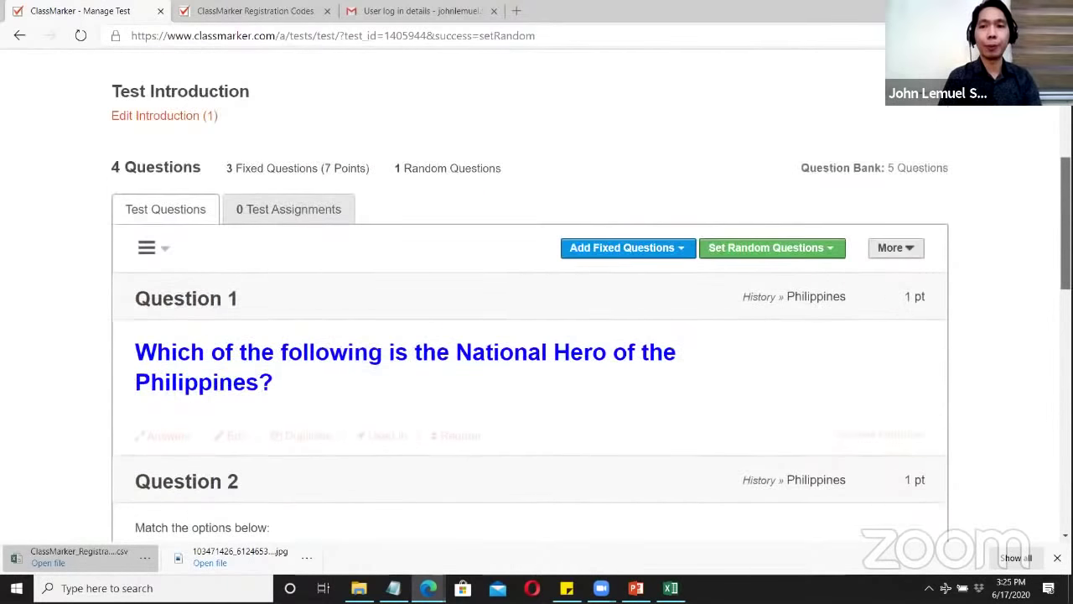
{"action": "scroll", "coordinate": [1049, 297], "scroll_direction": "down", "scroll_amount": 2}
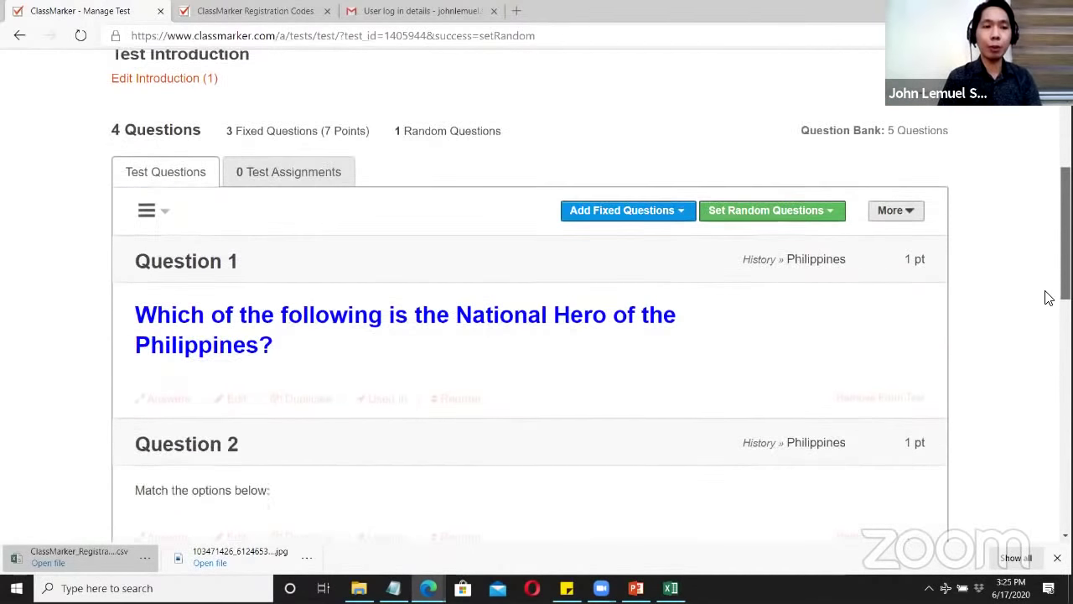
{"action": "scroll", "coordinate": [1048, 335], "scroll_direction": "down", "scroll_amount": 4}
{"action": "scroll", "coordinate": [1047, 174], "scroll_direction": "up", "scroll_amount": 5}
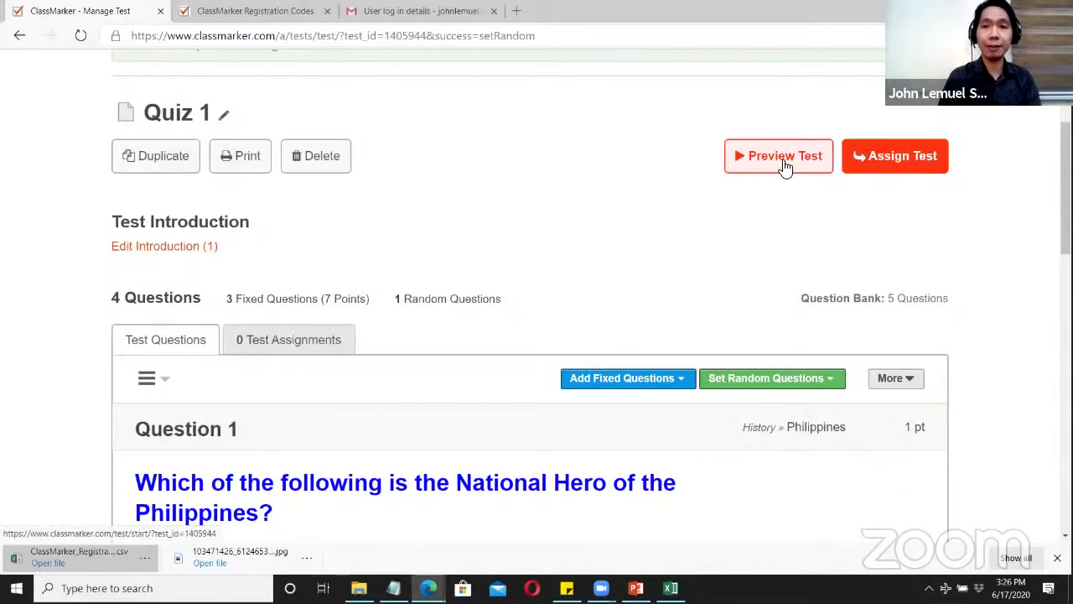
- Preview Quiz 1 and start it from the instructions page
{"action": "left_click", "coordinate": [784, 162]}
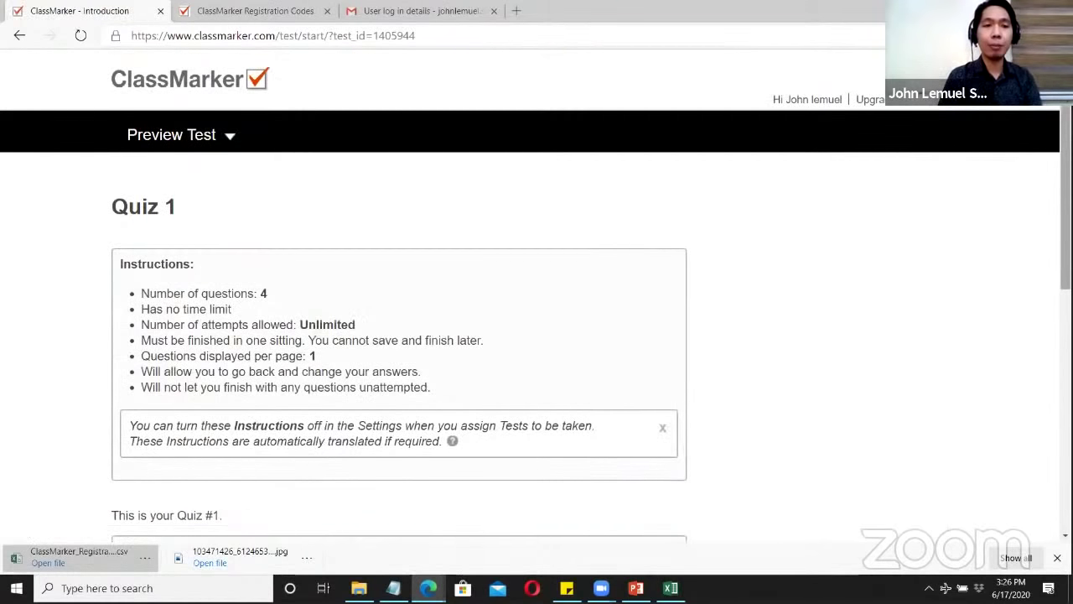
{"action": "scroll", "coordinate": [537, 335], "scroll_direction": "down", "scroll_amount": 2}
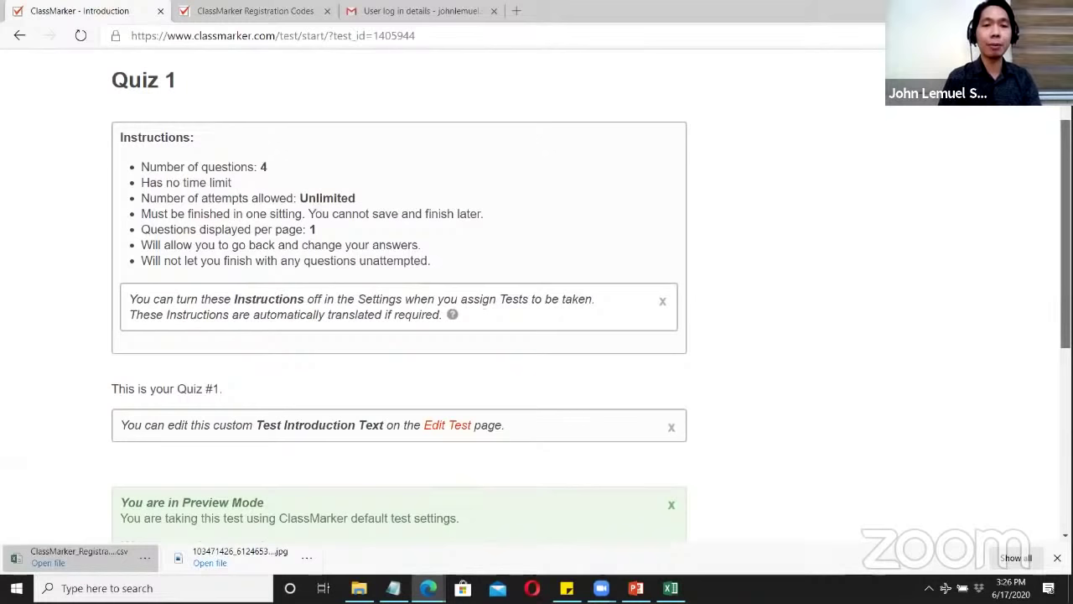
{"action": "scroll", "coordinate": [707, 377], "scroll_direction": "down", "scroll_amount": 3}
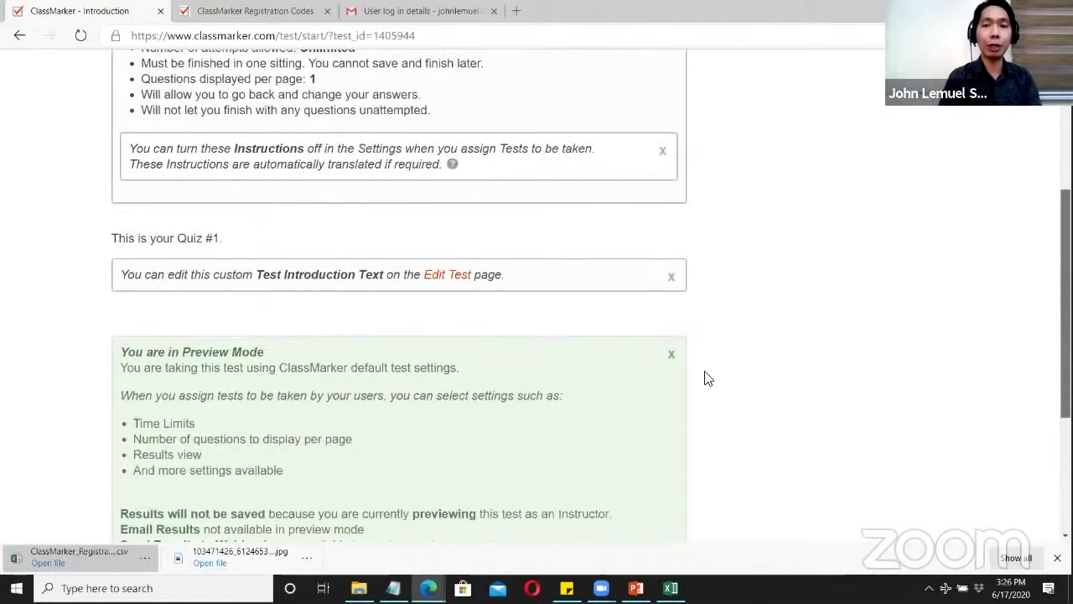
{"action": "scroll", "coordinate": [637, 403], "scroll_direction": "down", "scroll_amount": 2}
{"action": "left_click", "coordinate": [639, 399]}
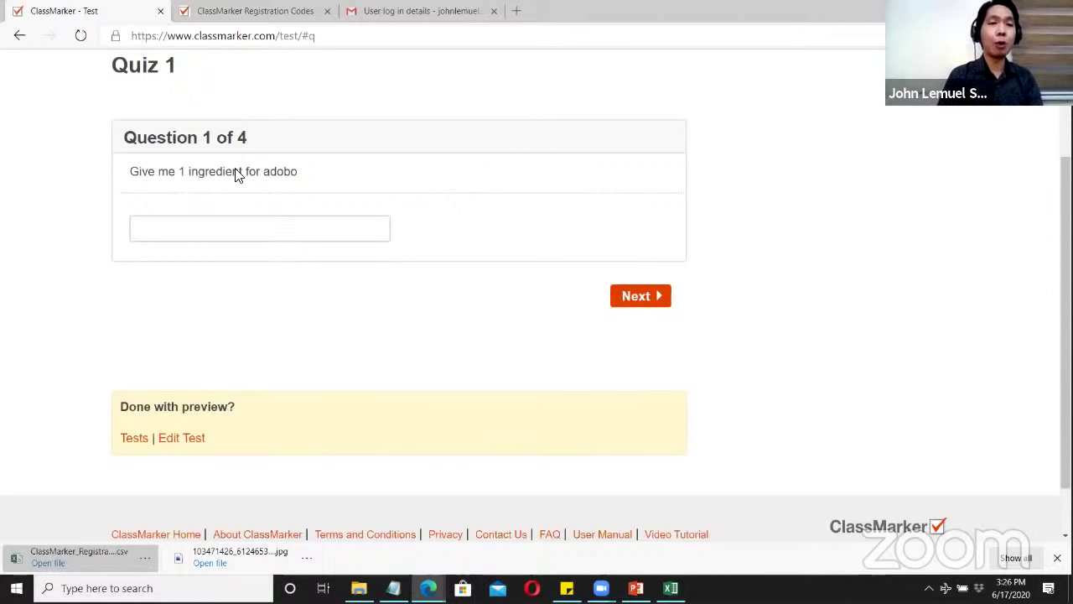
- Answer question 1 with 'Garlic' and question 2 with Juan Luna
{"action": "left_click", "coordinate": [205, 229]}
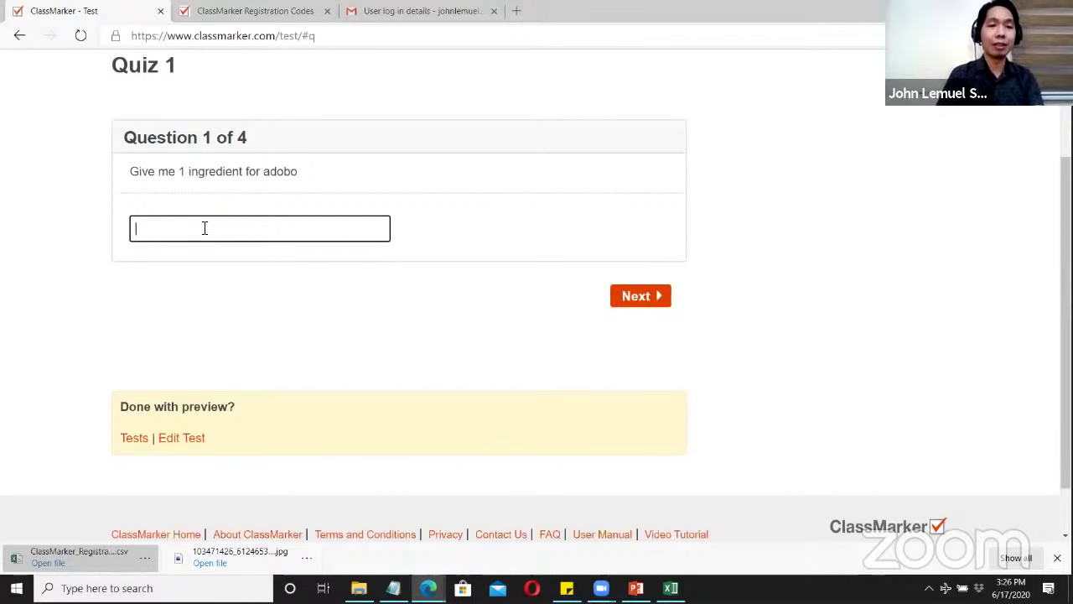
{"action": "type", "text": "Garlic"}
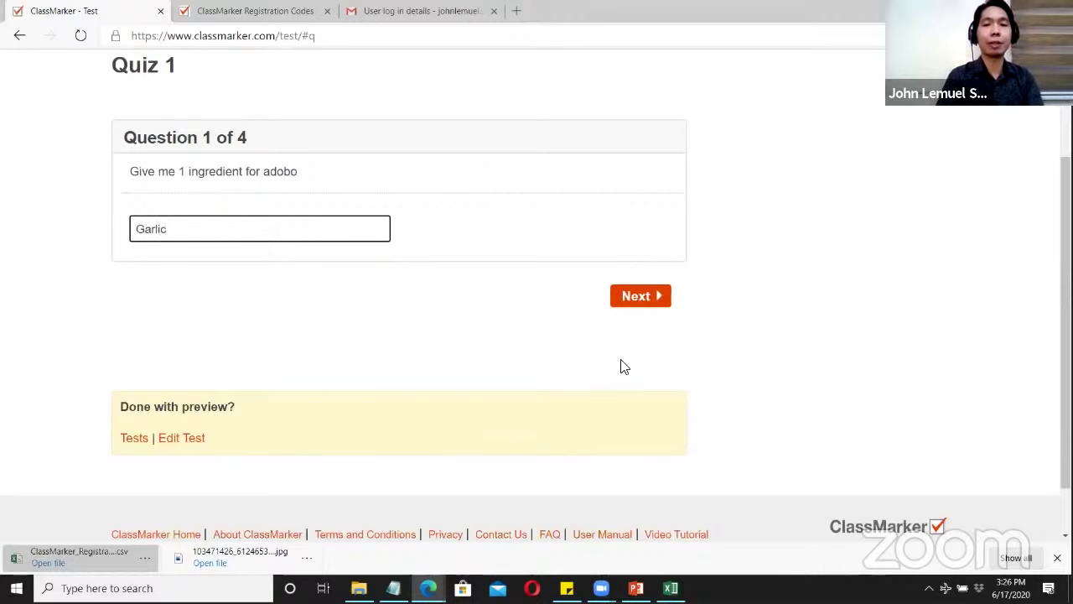
{"action": "left_click", "coordinate": [635, 298]}
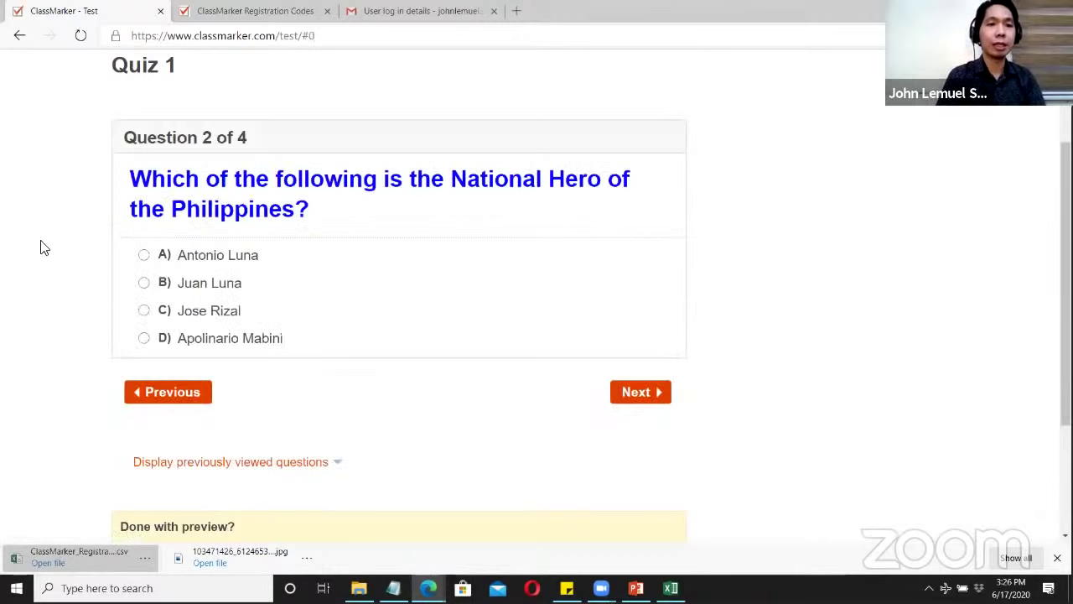
{"action": "left_click", "coordinate": [144, 310]}
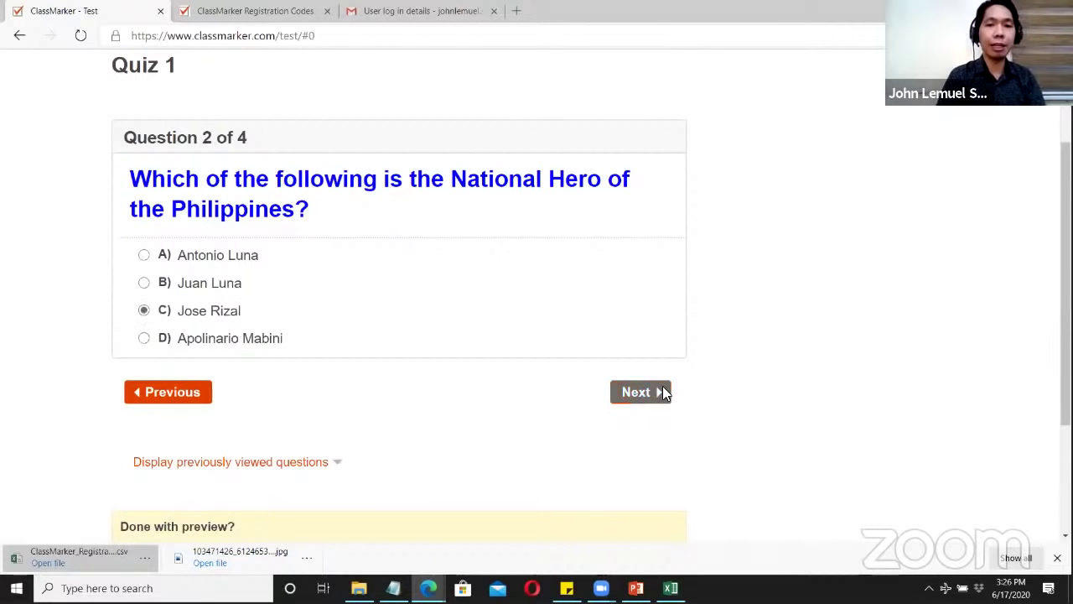
{"action": "left_click", "coordinate": [144, 285]}
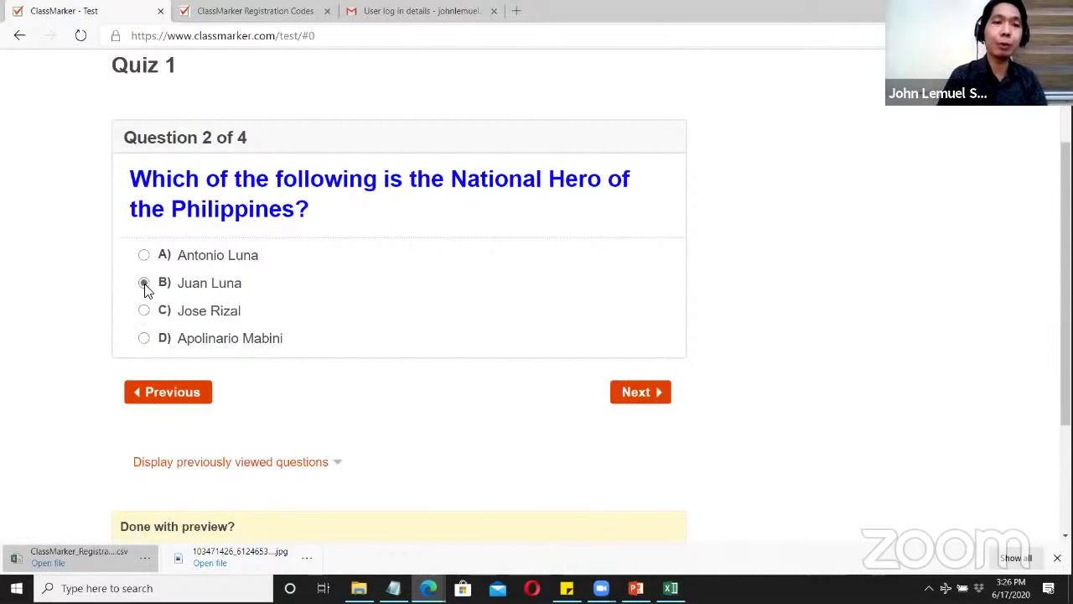
{"action": "left_click", "coordinate": [641, 398]}
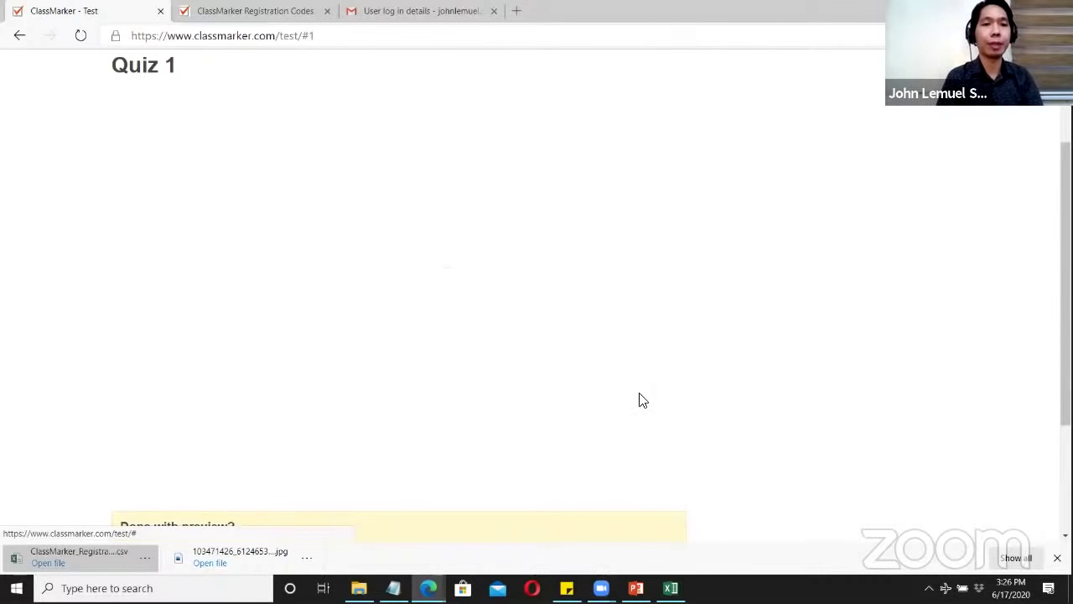
- Answer question 3 with 'Hello everything!' and move on to question 4
{"action": "left_click", "coordinate": [243, 225]}
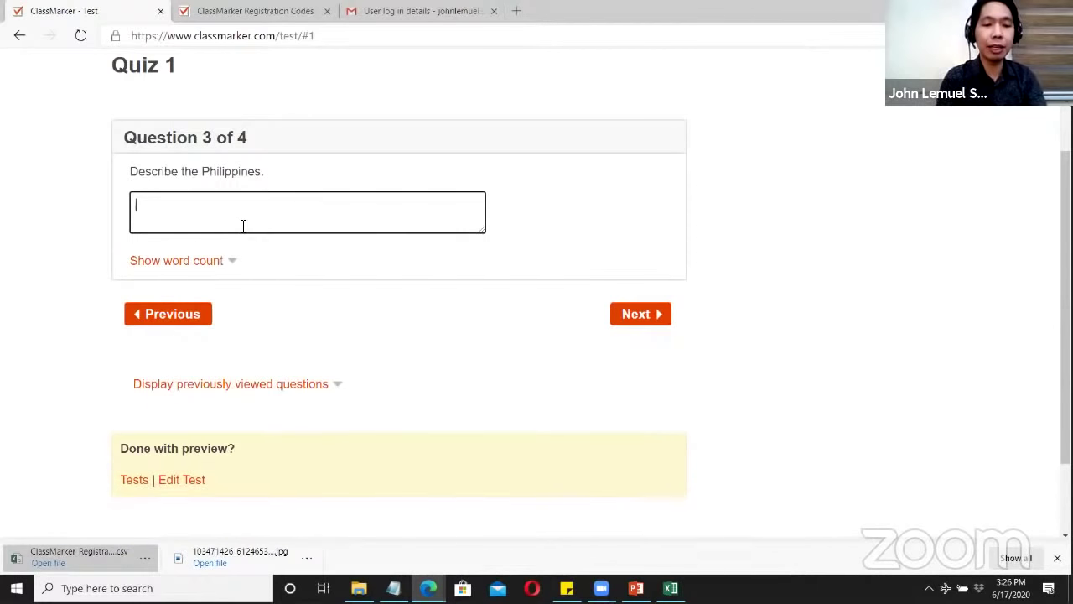
{"action": "type", "text": "Hello"}
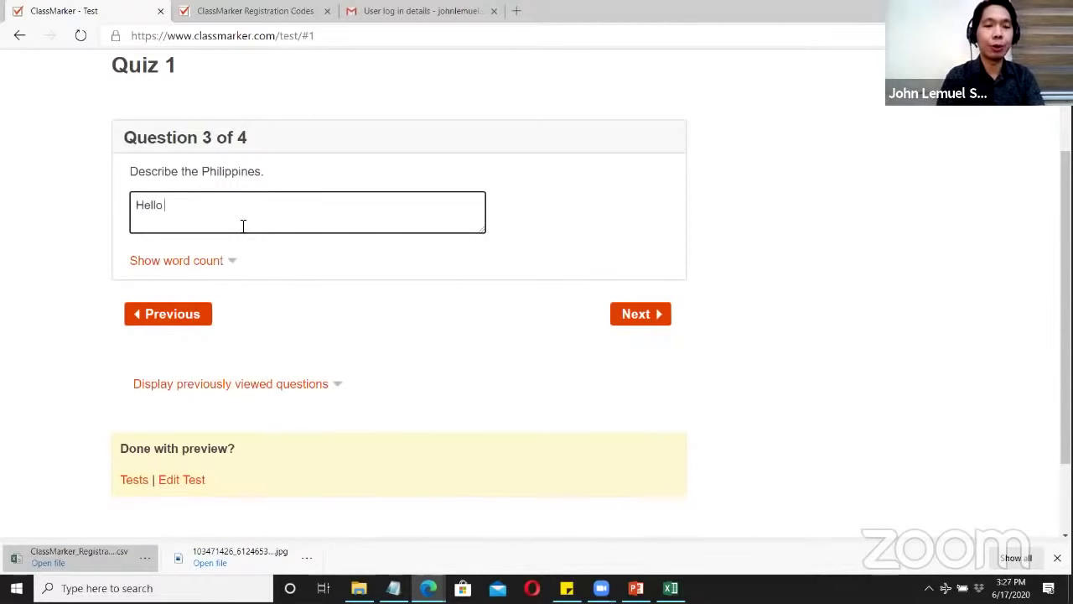
{"action": "type", "text": " ever"}
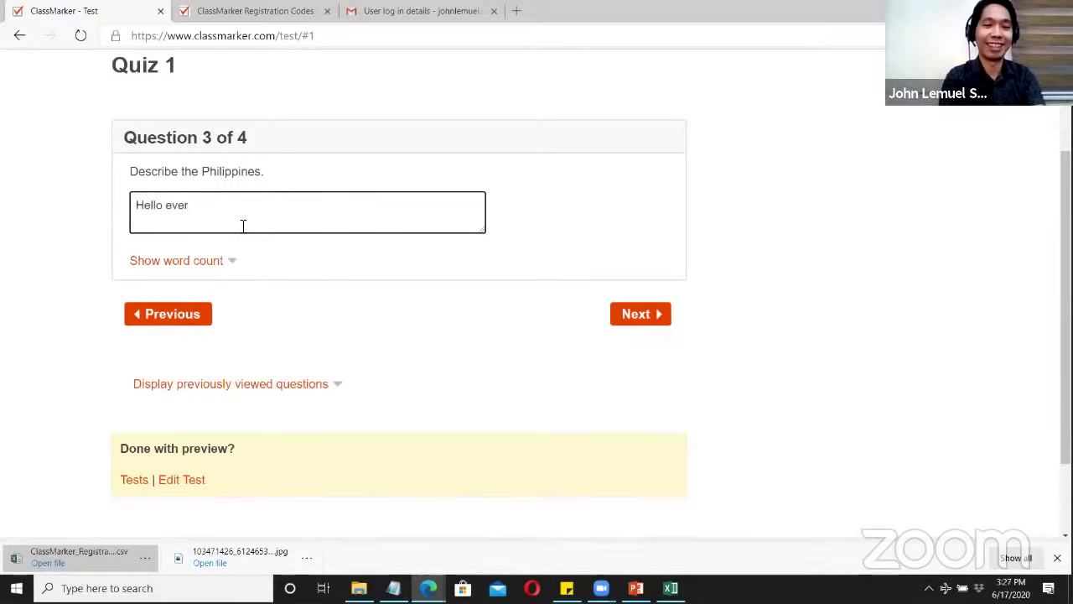
{"action": "type", "text": "ything!"}
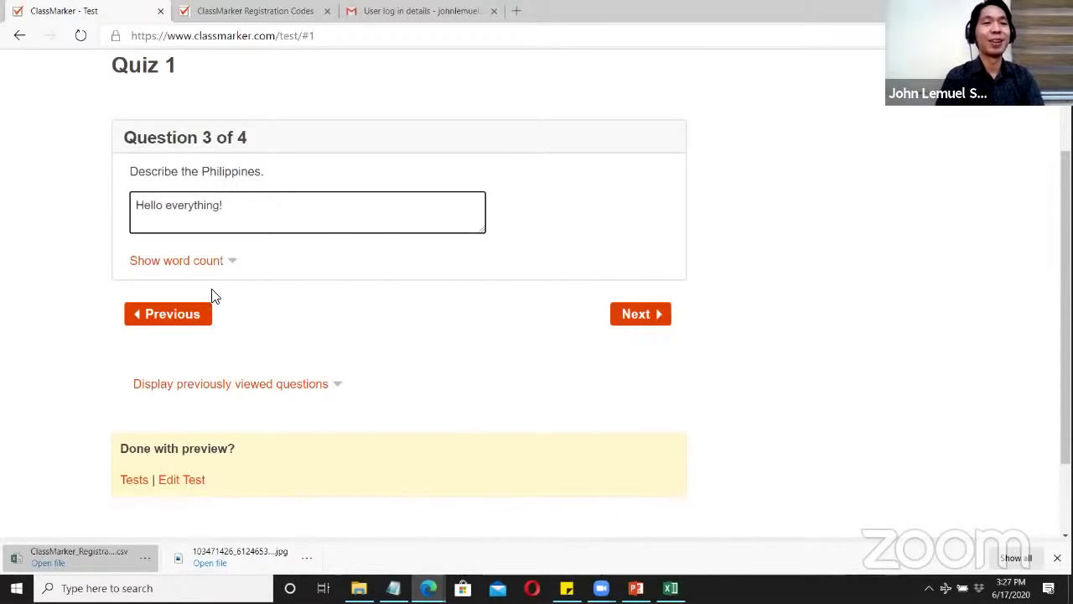
{"action": "left_click", "coordinate": [223, 265]}
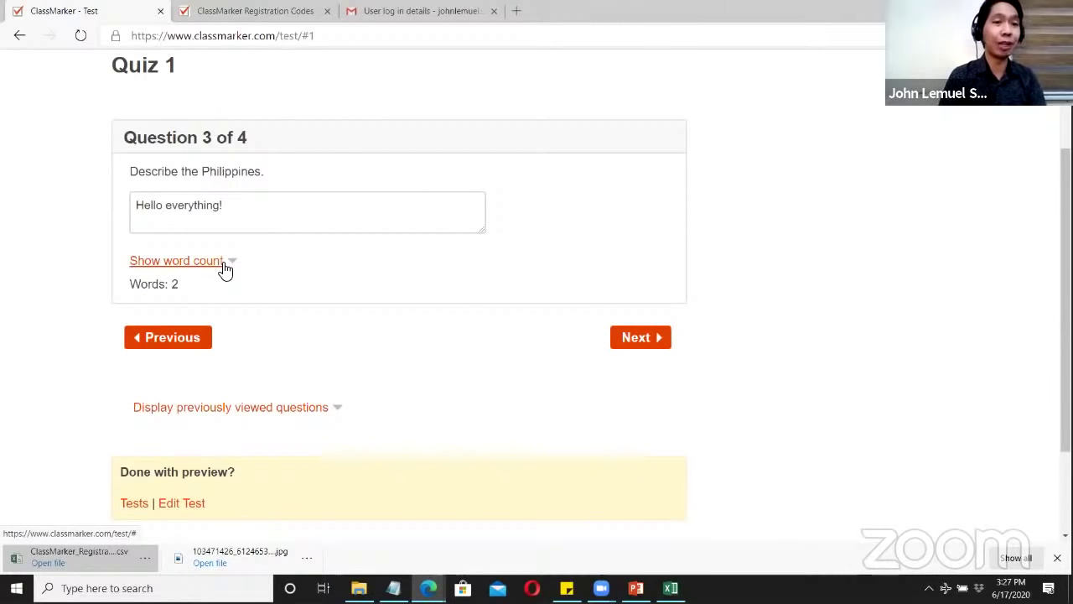
{"action": "left_click", "coordinate": [225, 267]}
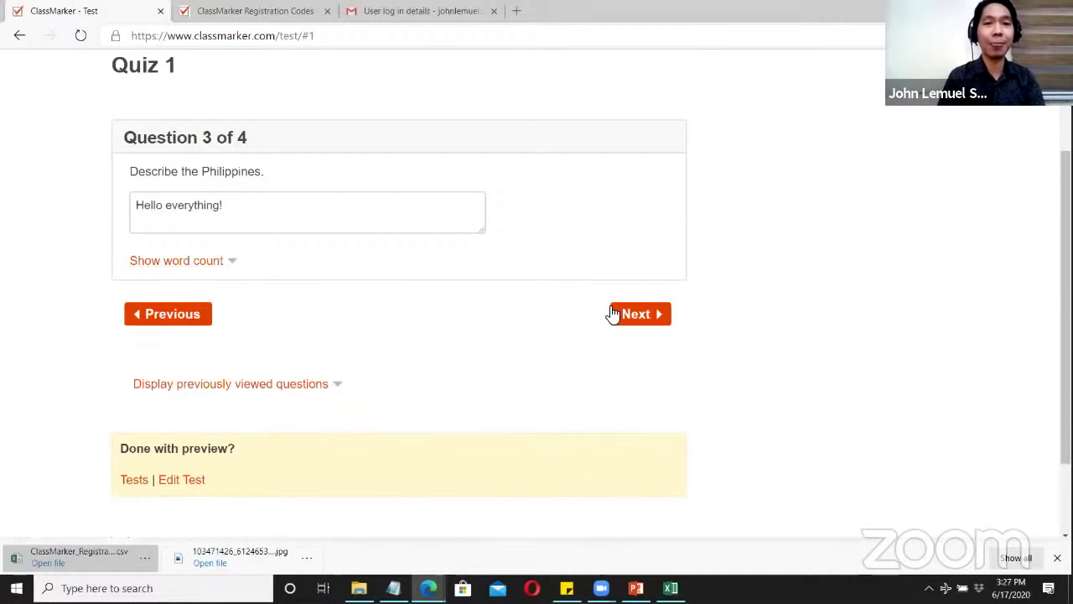
{"action": "left_click", "coordinate": [616, 314]}
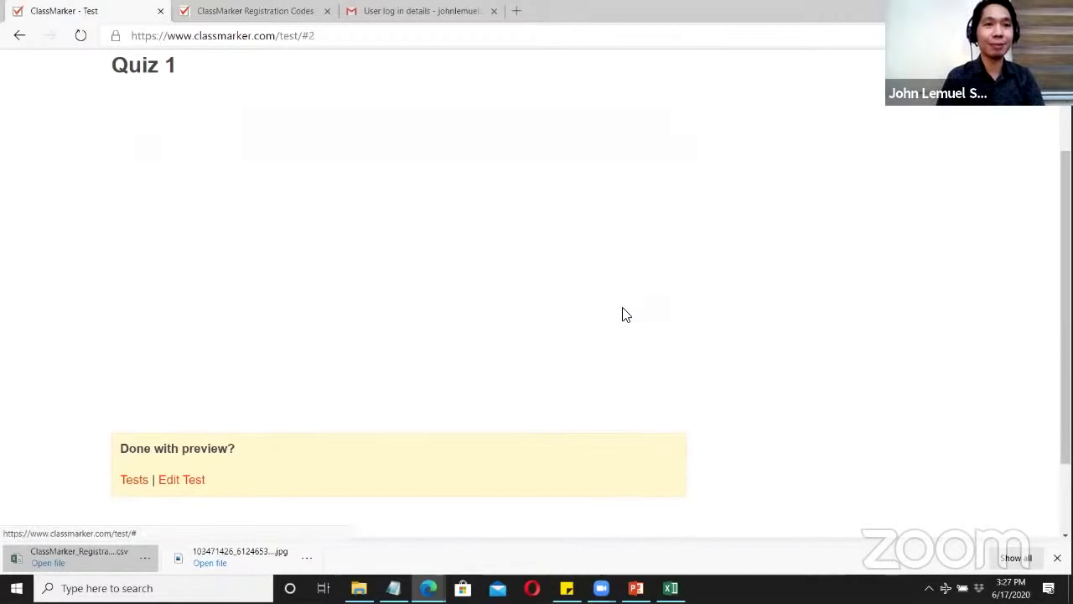
- Match Mt. Mayon–Albay, Chocolate Hills–Bohol, Underground River–Palawan, then confirm finishing the preview
{"action": "left_click", "coordinate": [518, 220]}
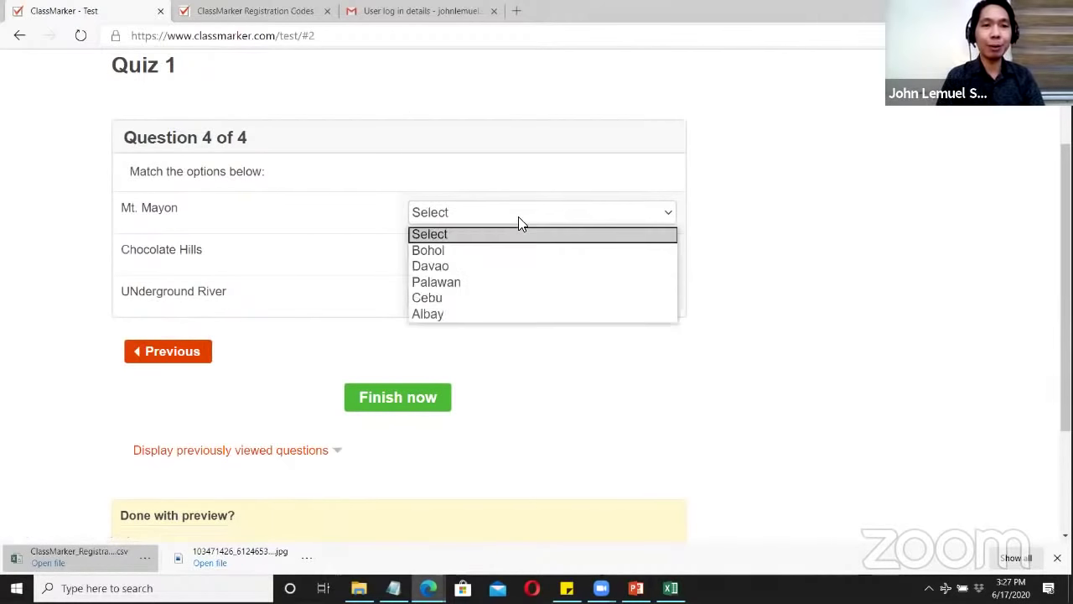
{"action": "left_click", "coordinate": [473, 314]}
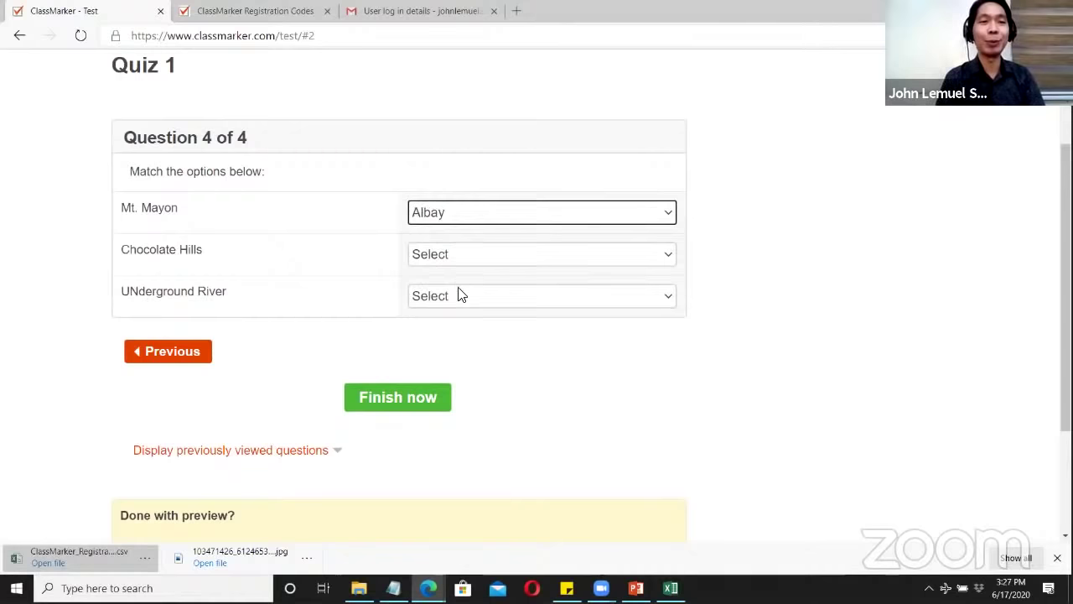
{"action": "left_click", "coordinate": [447, 254]}
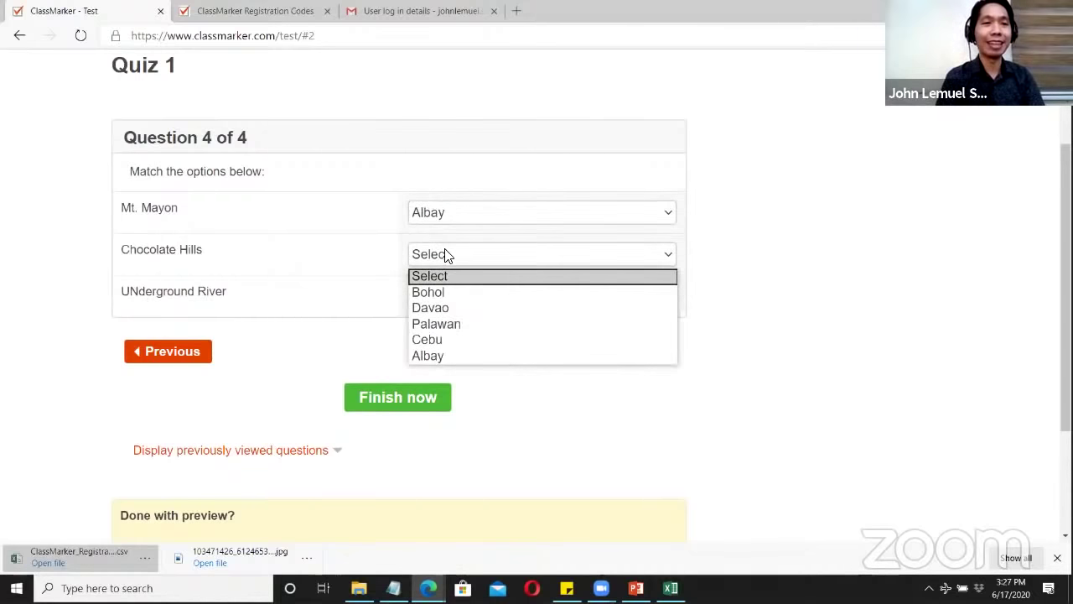
{"action": "left_click", "coordinate": [462, 295]}
{"action": "left_click", "coordinate": [465, 300]}
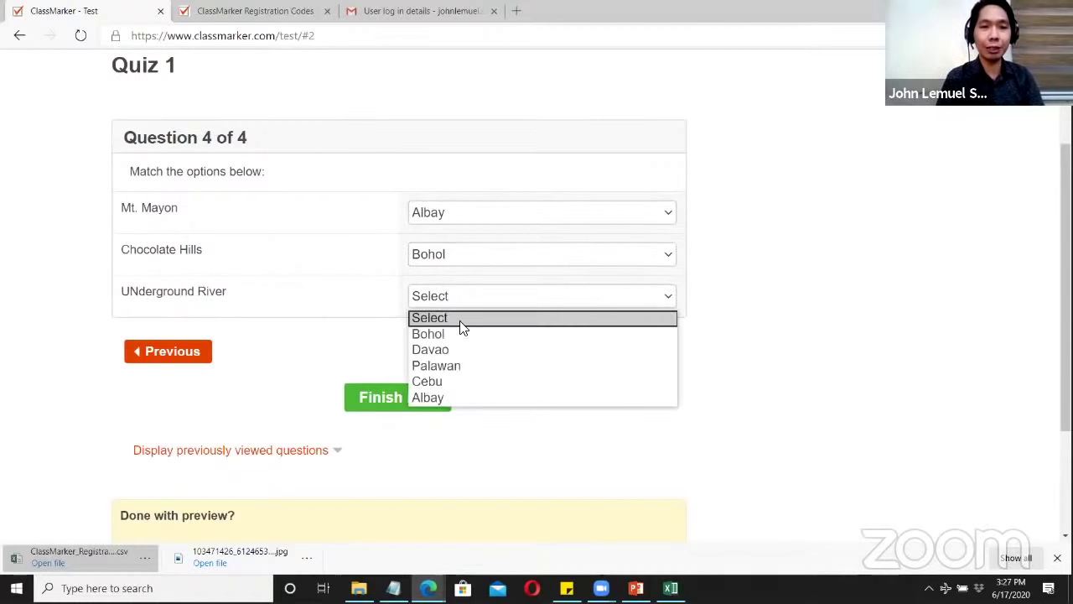
{"action": "left_click", "coordinate": [451, 366]}
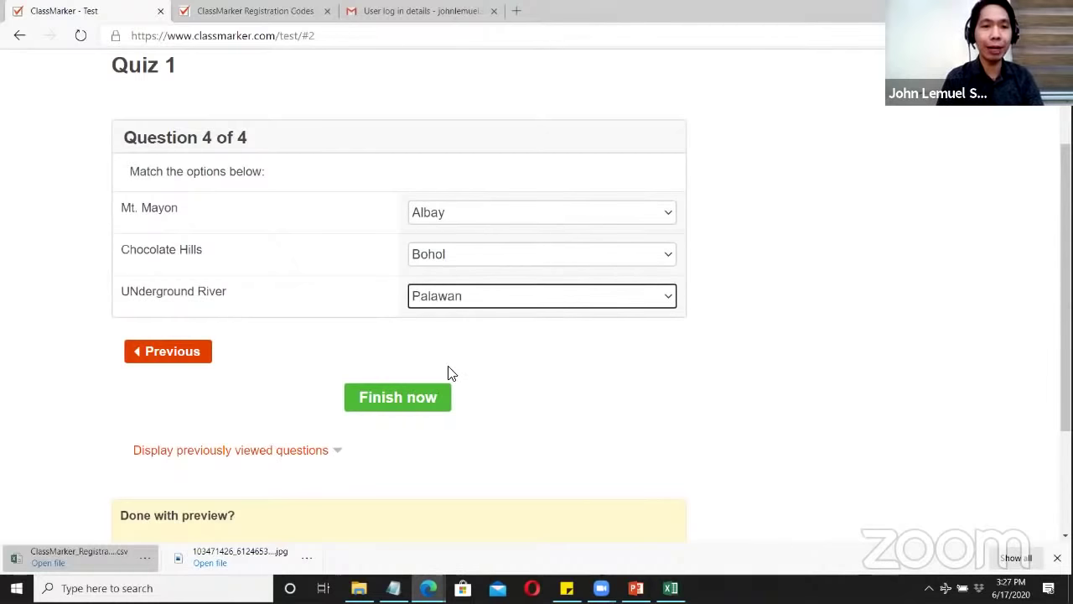
{"action": "left_click", "coordinate": [418, 407]}
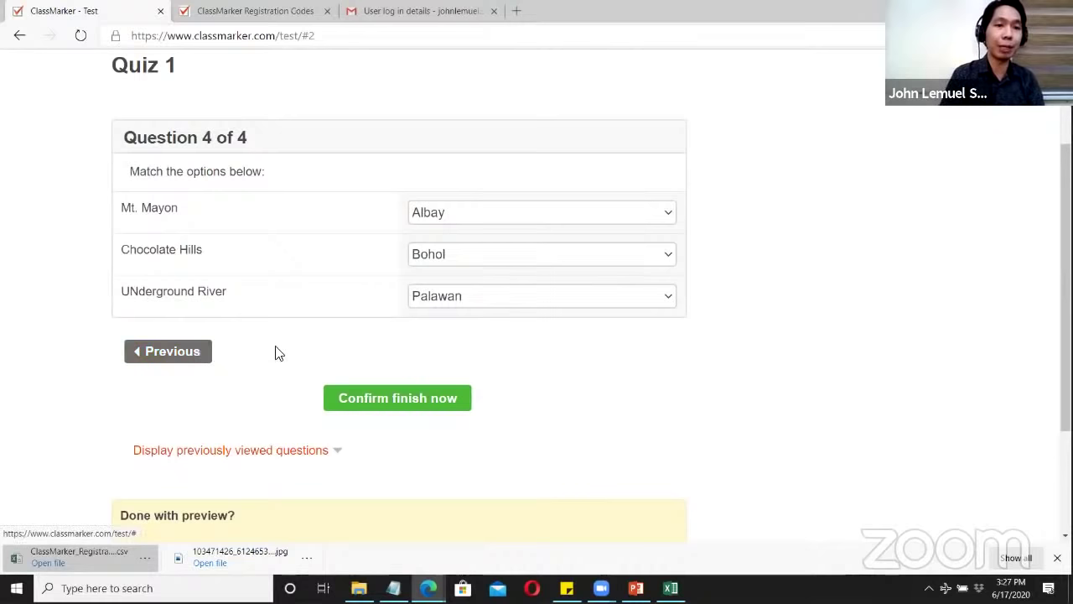
{"action": "left_click", "coordinate": [399, 407]}
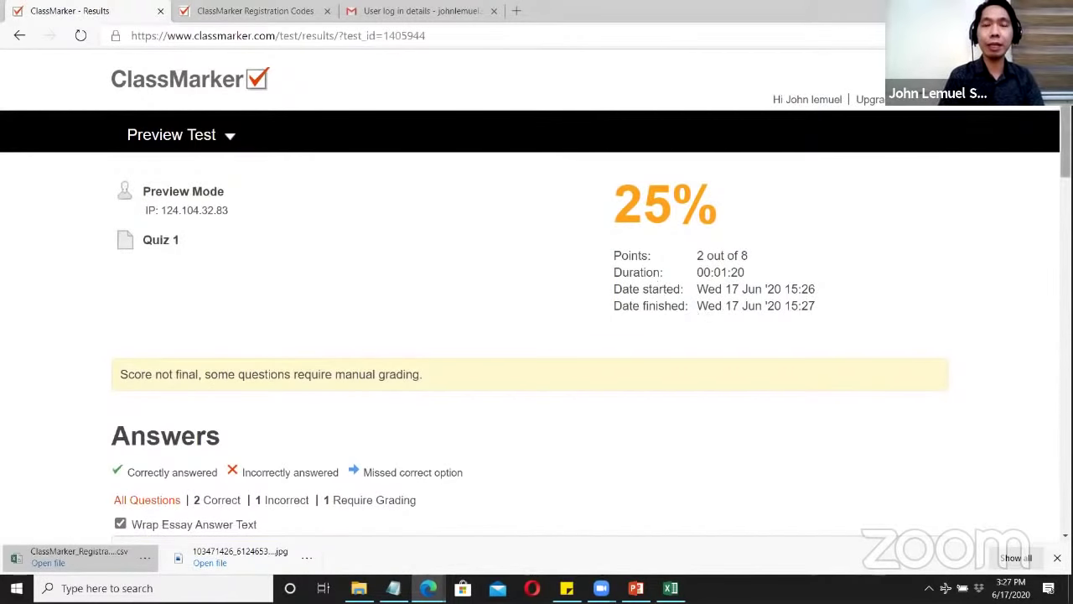
- Review the 25% preview results and go back to the Tests list
{"action": "scroll", "coordinate": [537, 335], "scroll_direction": "down", "scroll_amount": 3}
{"action": "scroll", "coordinate": [536, 335], "scroll_direction": "up", "scroll_amount": 3}
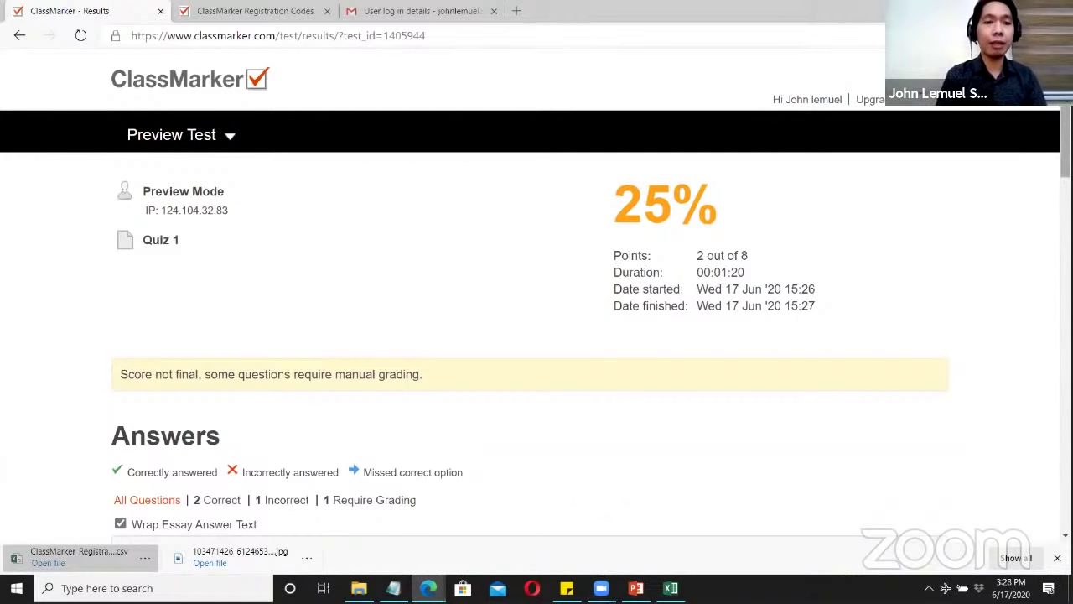
{"action": "scroll", "coordinate": [536, 302], "scroll_direction": "down", "scroll_amount": 8}
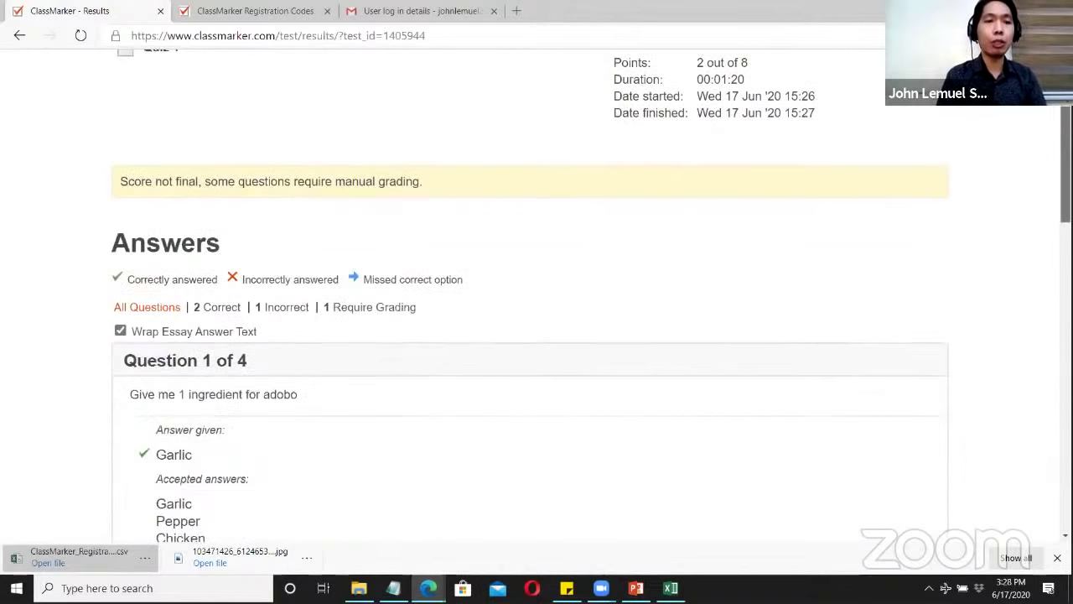
{"action": "scroll", "coordinate": [287, 259], "scroll_direction": "down", "scroll_amount": 5}
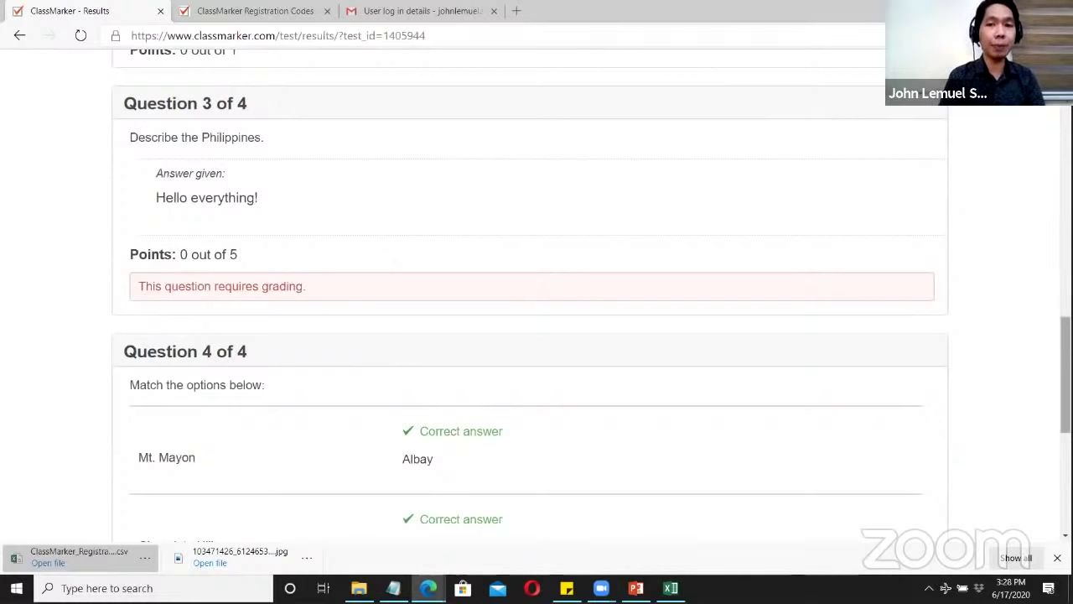
{"action": "scroll", "coordinate": [1047, 156], "scroll_direction": "up", "scroll_amount": 15}
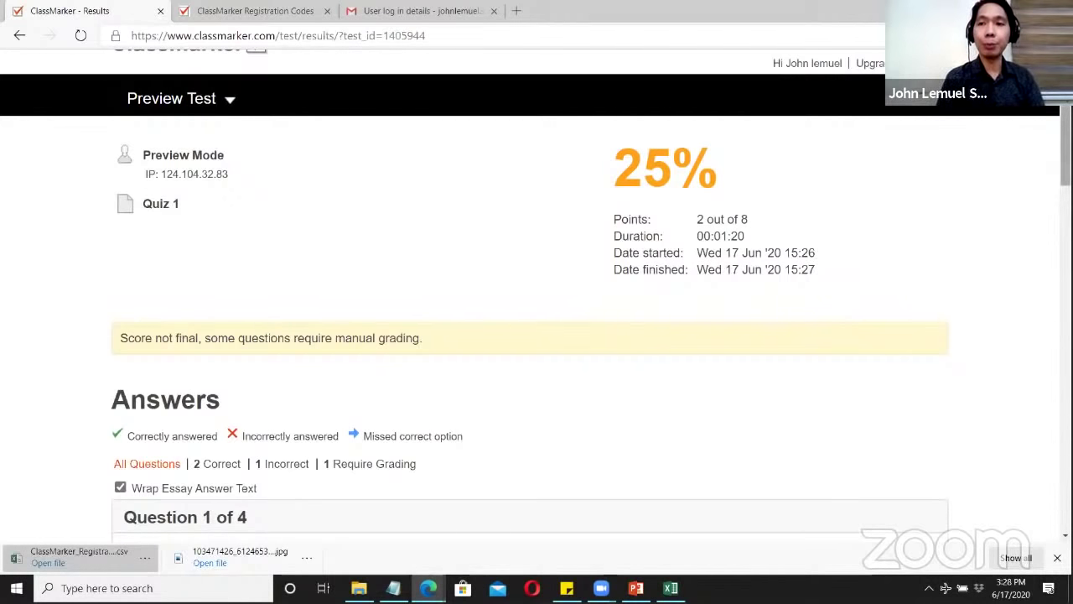
{"action": "scroll", "coordinate": [1035, 431], "scroll_direction": "down", "scroll_amount": 15}
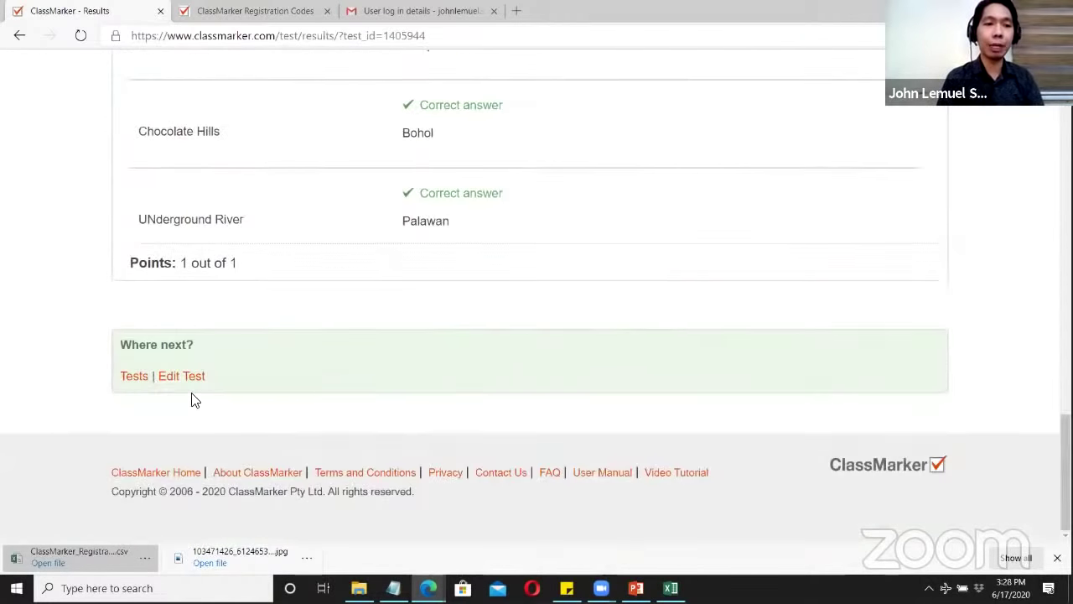
{"action": "left_click", "coordinate": [139, 377]}
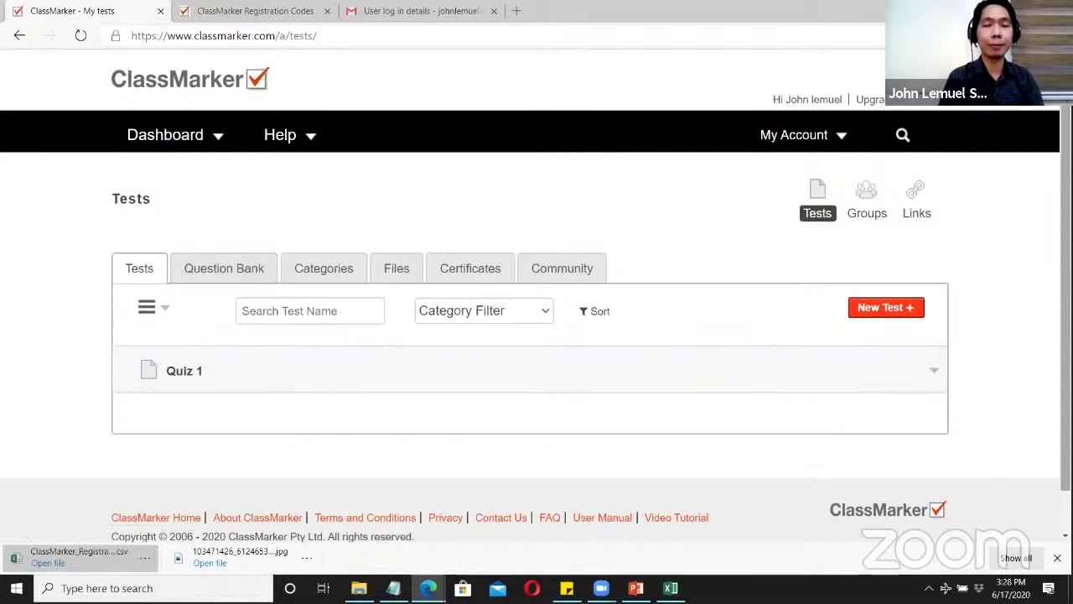
- Expand the Quiz 1 row and start assigning it via the Assign link
{"action": "scroll", "coordinate": [273, 349], "scroll_direction": "down", "scroll_amount": 1}
{"action": "left_click", "coordinate": [277, 345]}
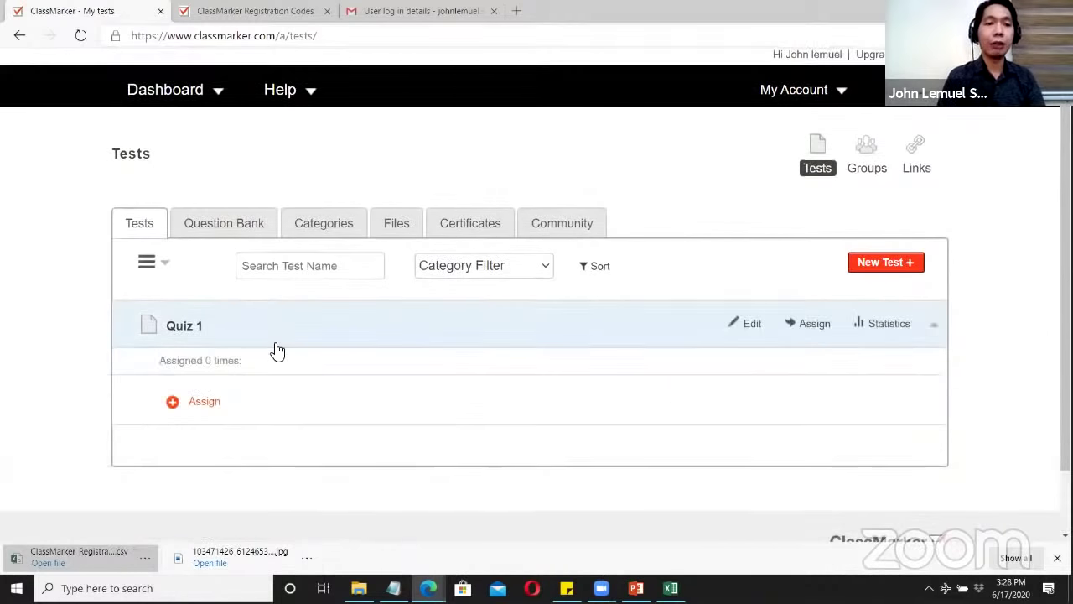
{"action": "scroll", "coordinate": [327, 220], "scroll_direction": "down", "scroll_amount": 2}
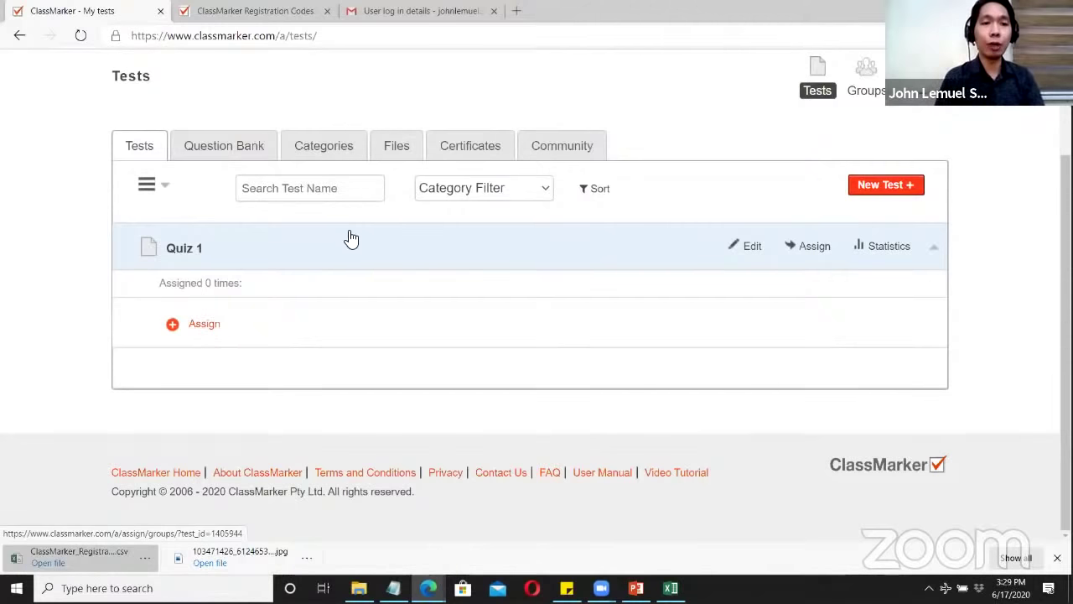
{"action": "left_click", "coordinate": [258, 245]}
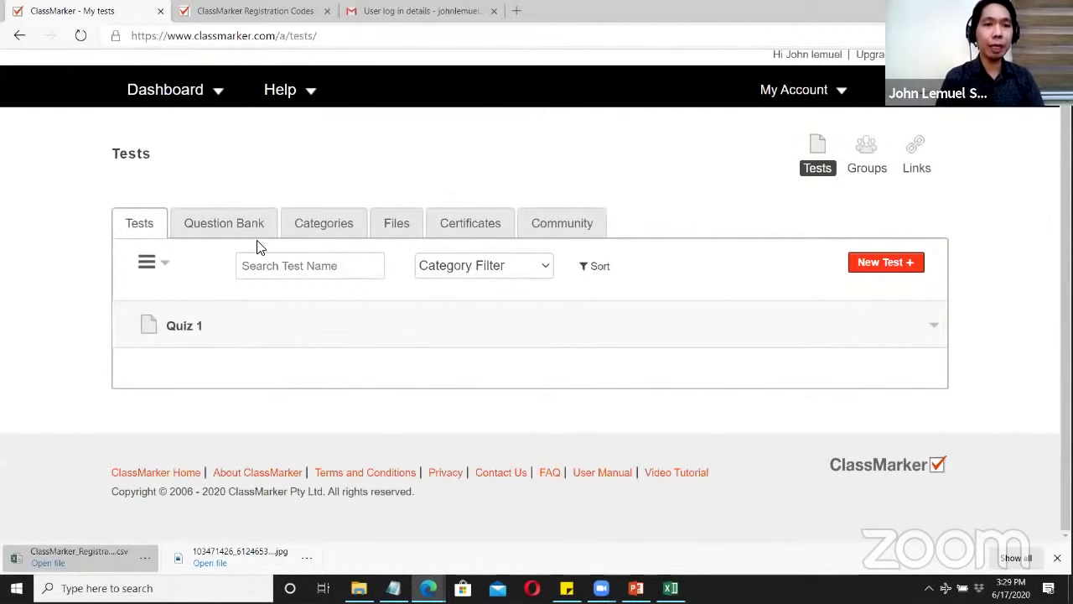
{"action": "left_click", "coordinate": [191, 332]}
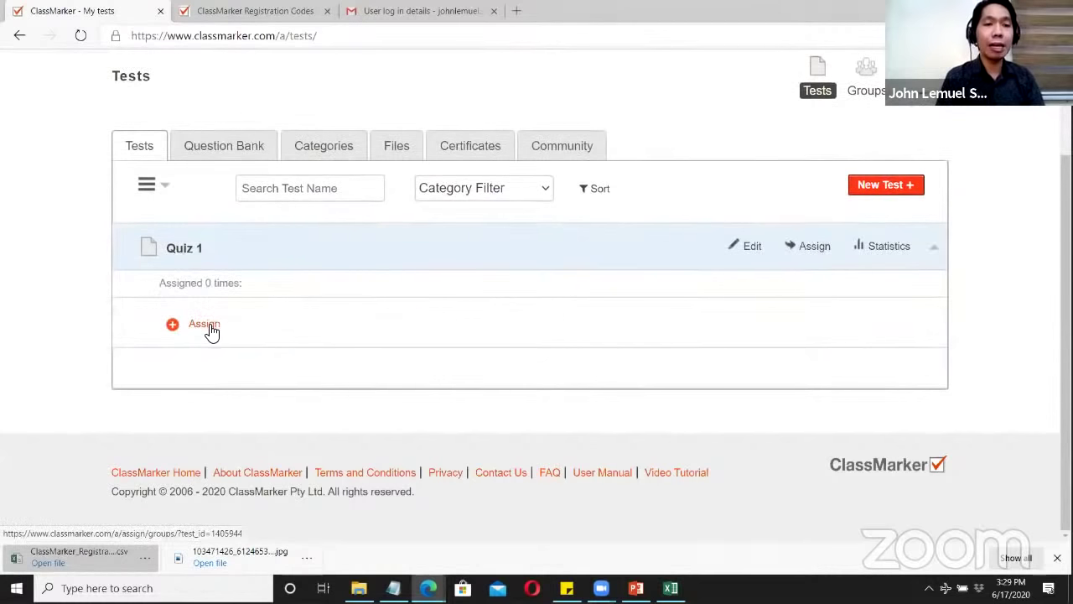
{"action": "left_click", "coordinate": [211, 332]}
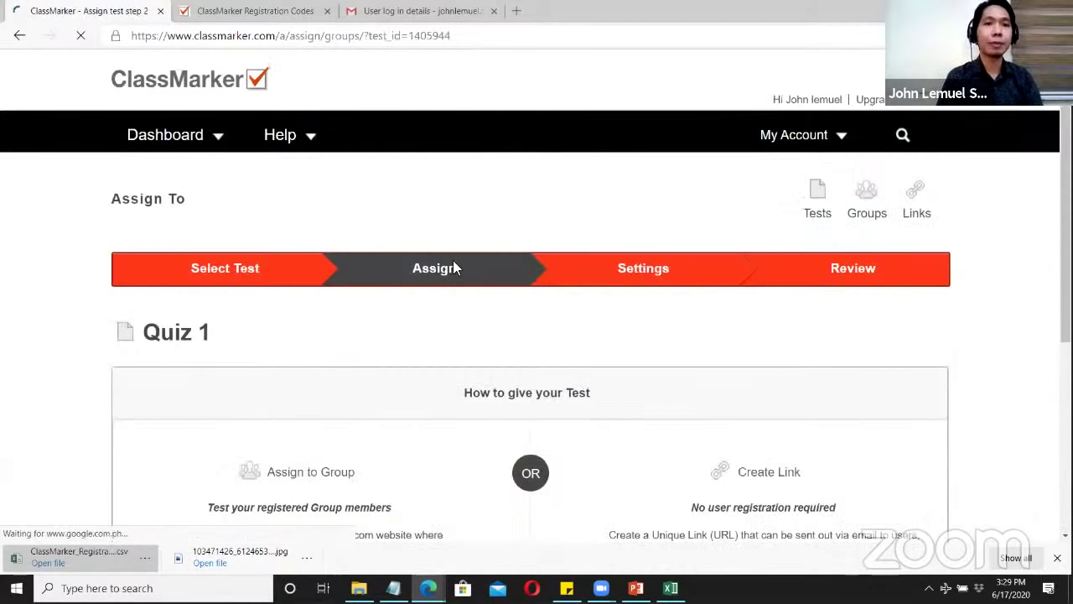
- Assign Quiz 1 to the BSIT 1A group and continue to the Settings step
{"action": "scroll", "coordinate": [1065, 210], "scroll_direction": "down", "scroll_amount": 2}
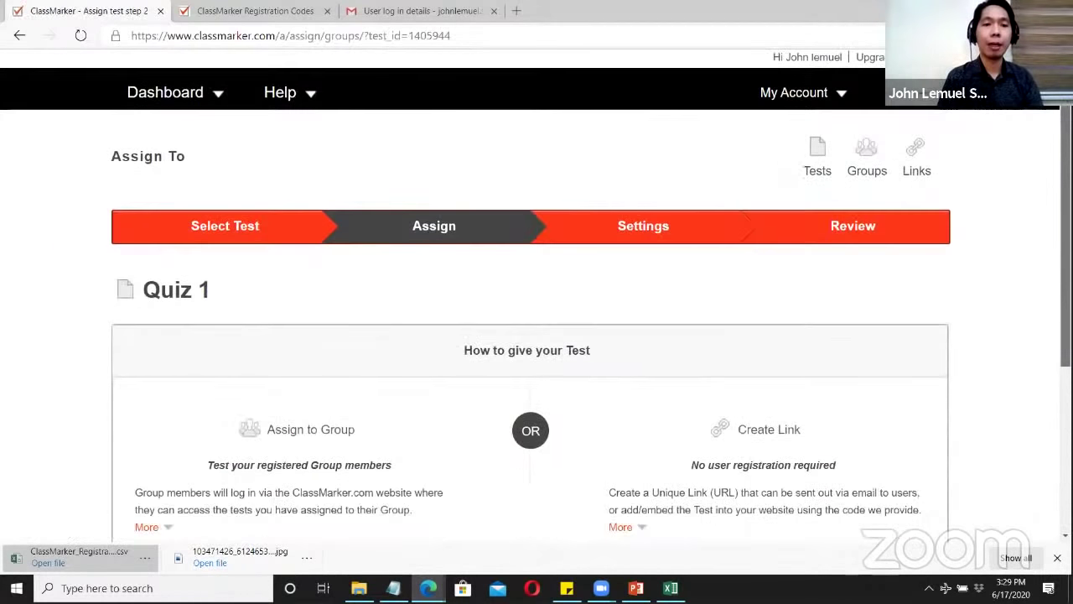
{"action": "scroll", "coordinate": [536, 310], "scroll_direction": "down", "scroll_amount": 2}
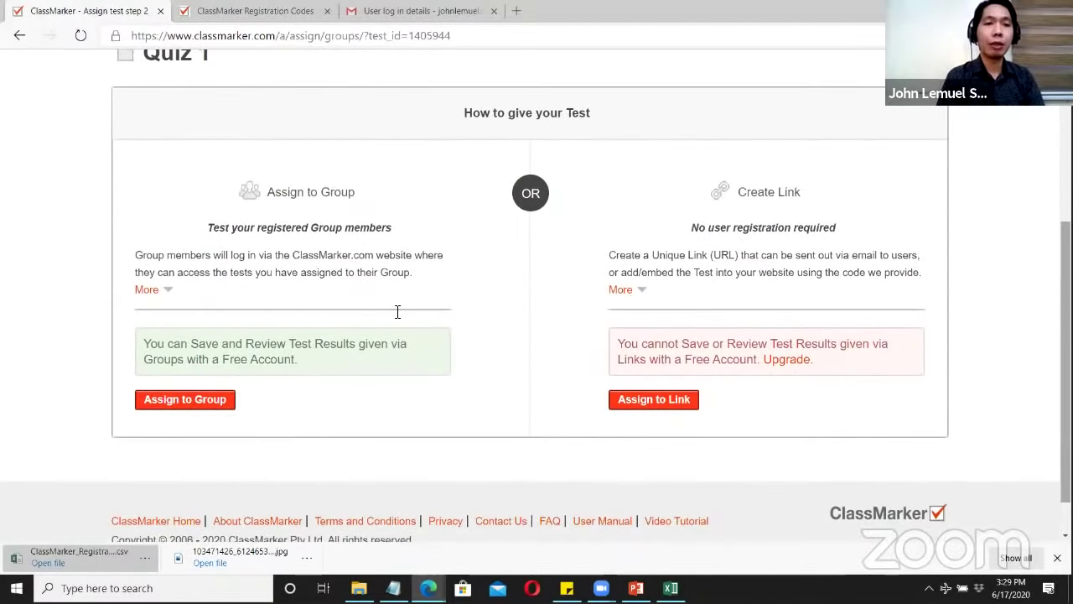
{"action": "left_click", "coordinate": [198, 402]}
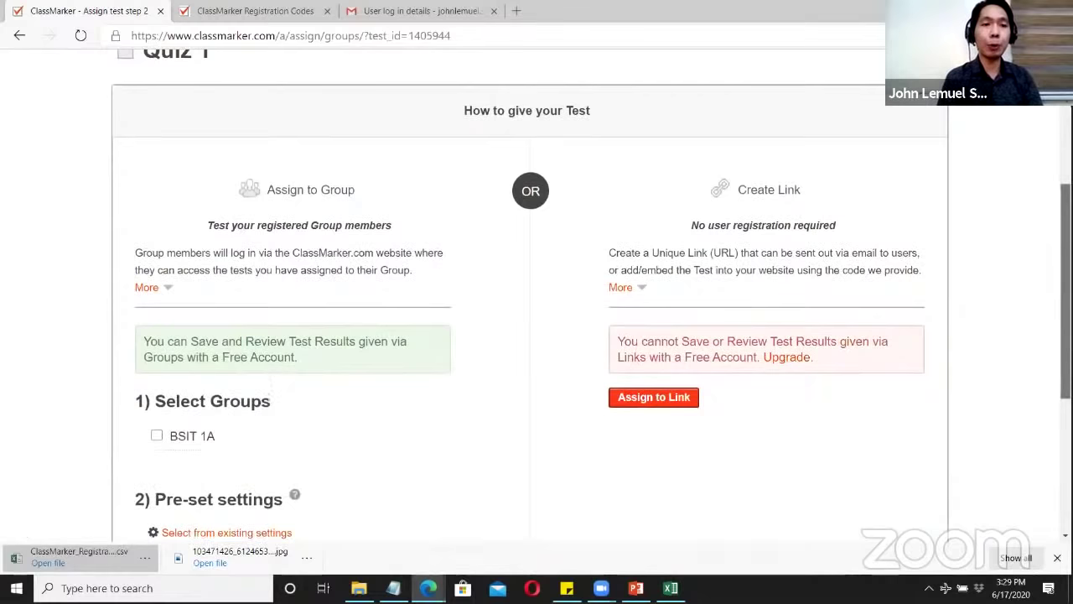
{"action": "scroll", "coordinate": [184, 230], "scroll_direction": "down", "scroll_amount": 3}
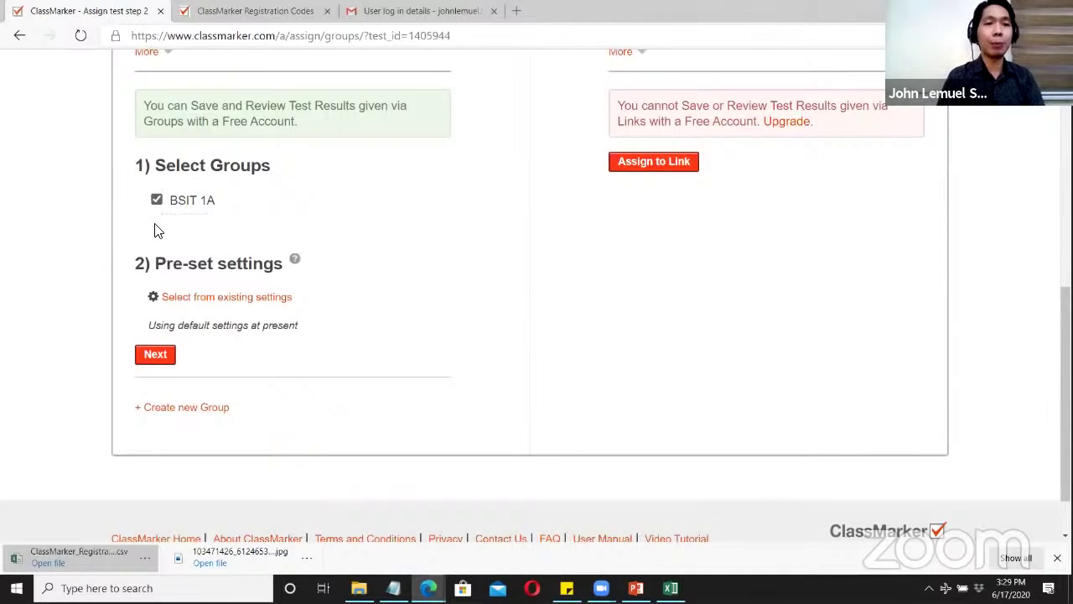
{"action": "left_click", "coordinate": [162, 361]}
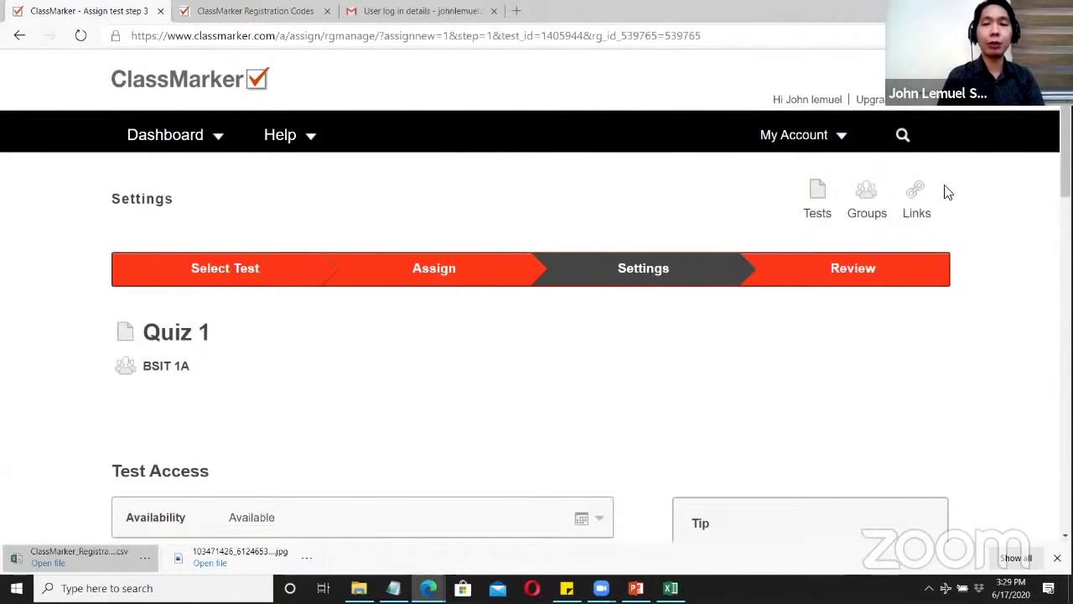
- Expand Quiz 1's Availability options and switch from Unavailable back to Available
{"action": "scroll", "coordinate": [536, 335], "scroll_direction": "down", "scroll_amount": 2}
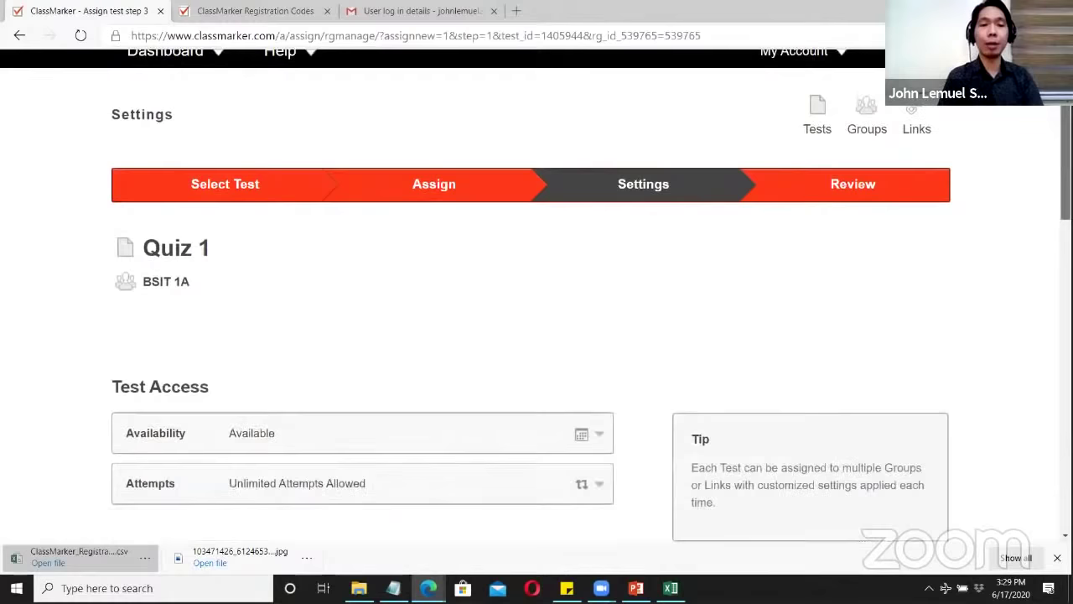
{"action": "scroll", "coordinate": [479, 176], "scroll_direction": "down", "scroll_amount": 2}
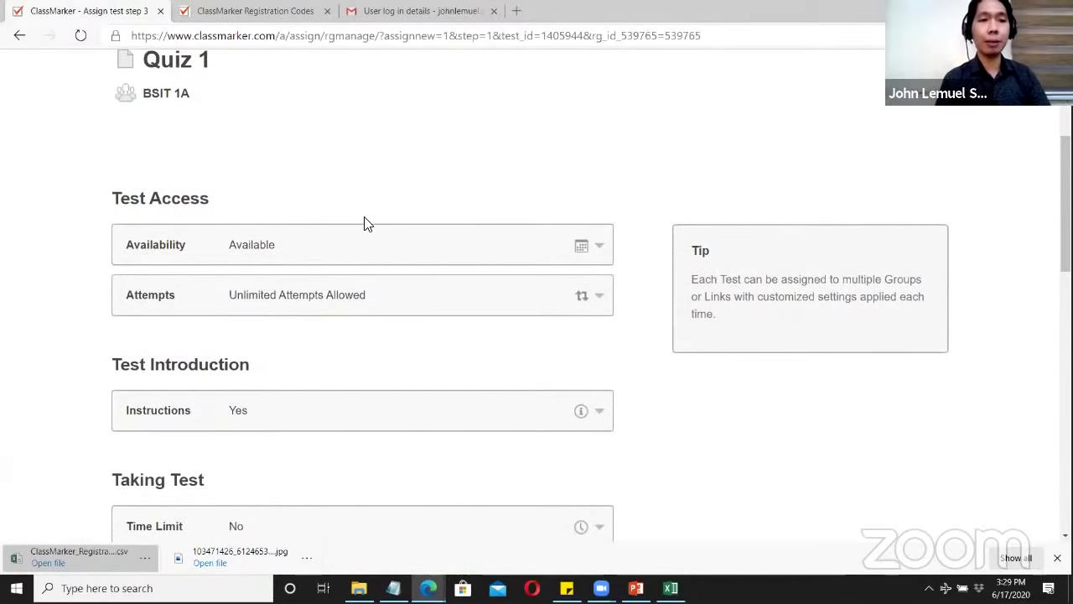
{"action": "left_click", "coordinate": [314, 249]}
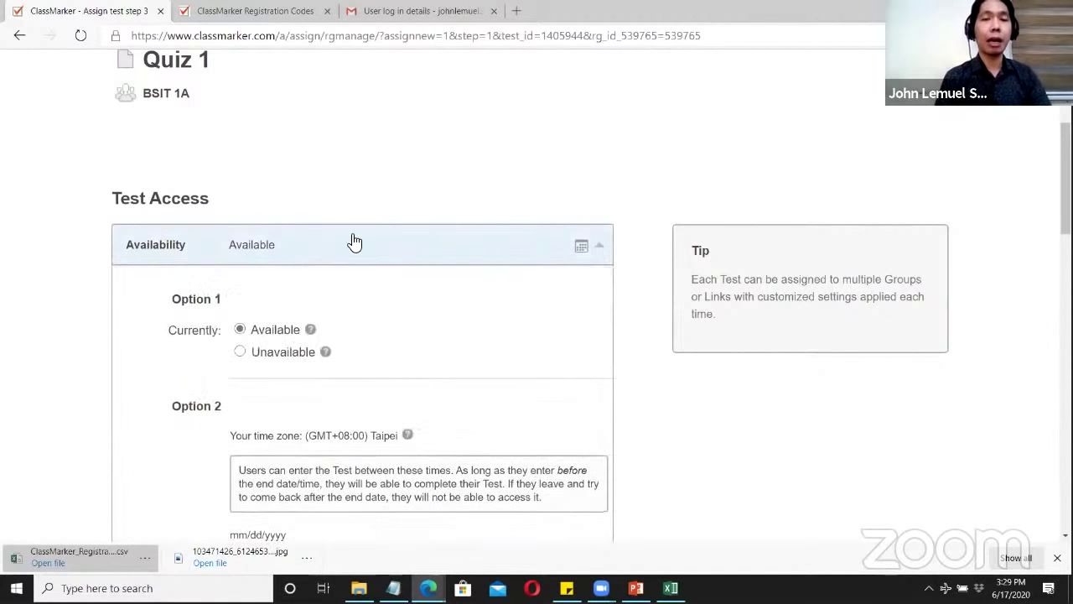
{"action": "scroll", "coordinate": [543, 224], "scroll_direction": "down", "scroll_amount": 3}
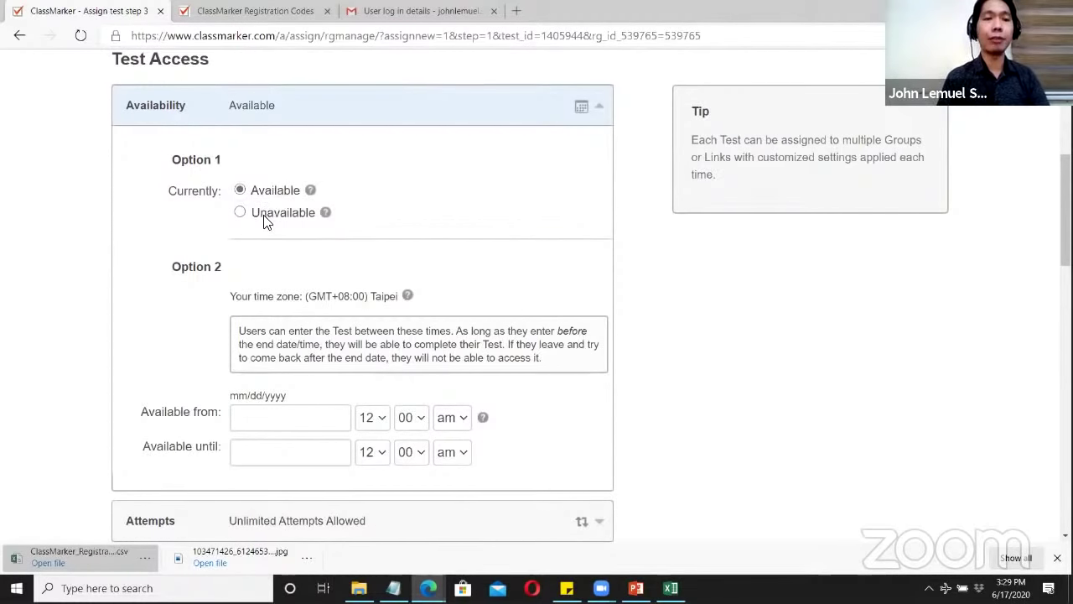
{"action": "left_click", "coordinate": [269, 222]}
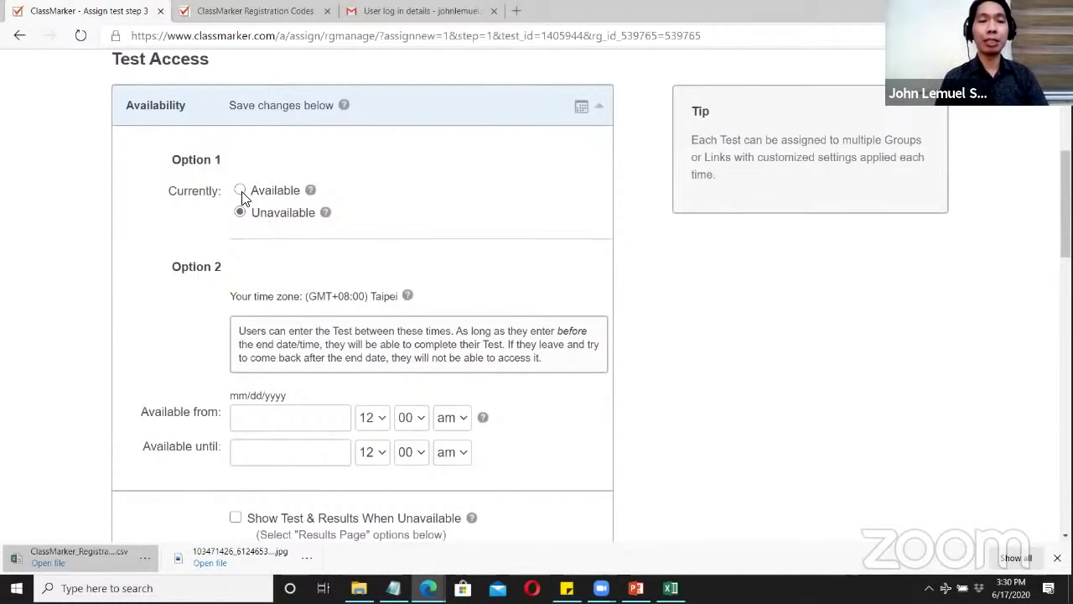
{"action": "left_click", "coordinate": [241, 192]}
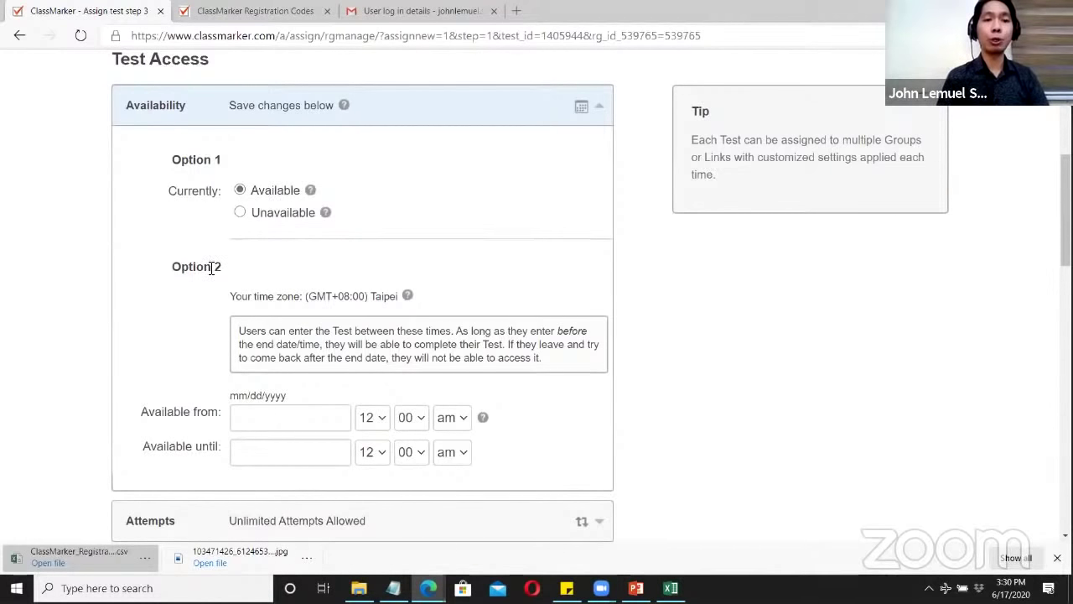
- Try an Available window of 06/18/2020 to 06/19/2020, then reselect plain Available to clear the dates
{"action": "left_click", "coordinate": [275, 418]}
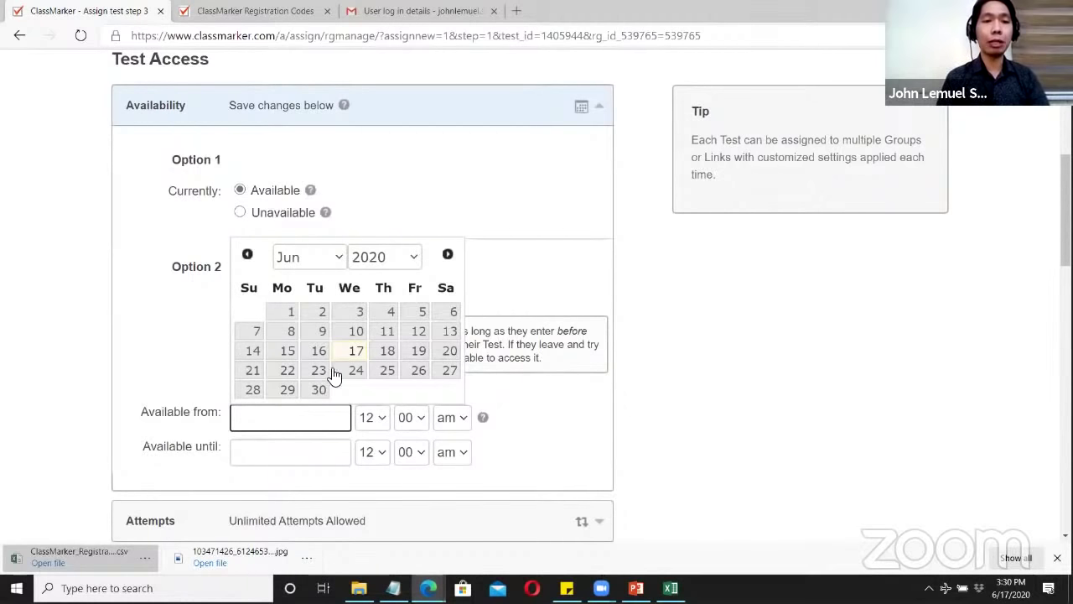
{"action": "left_click", "coordinate": [388, 352]}
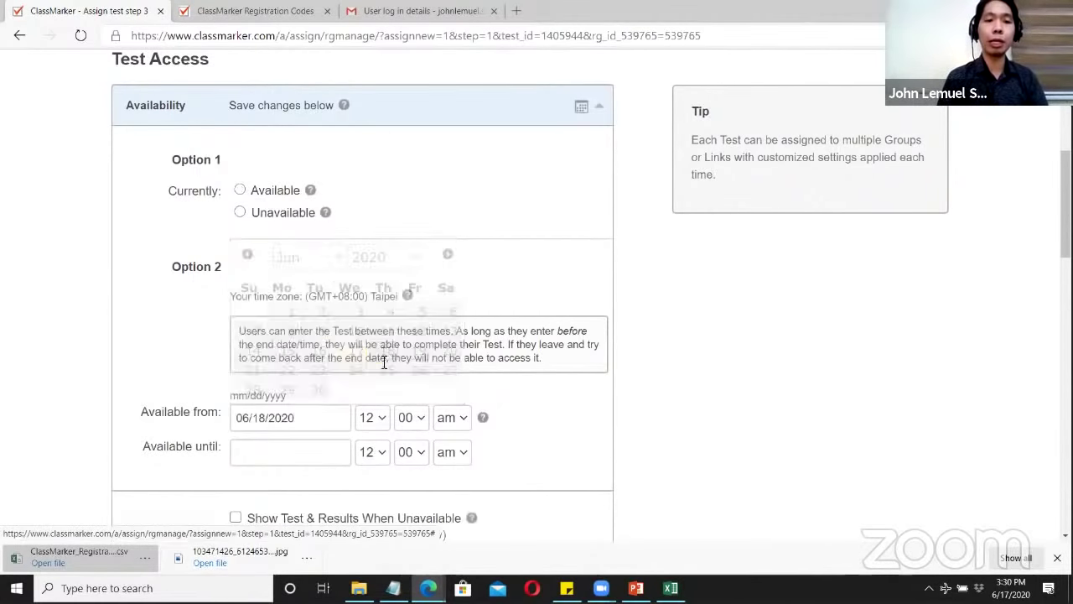
{"action": "left_click", "coordinate": [317, 451]}
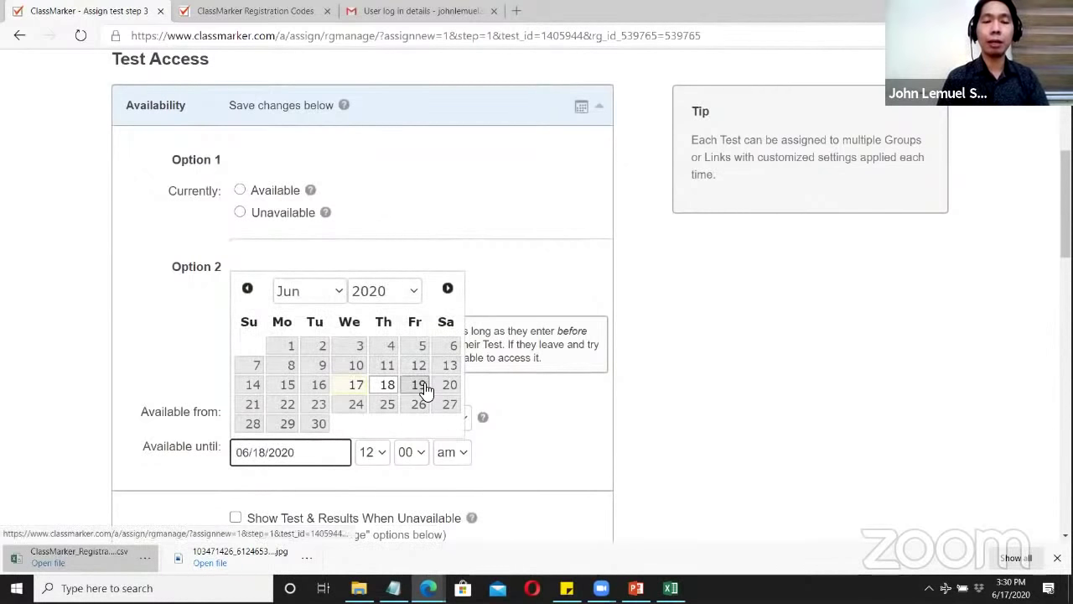
{"action": "left_click", "coordinate": [425, 386]}
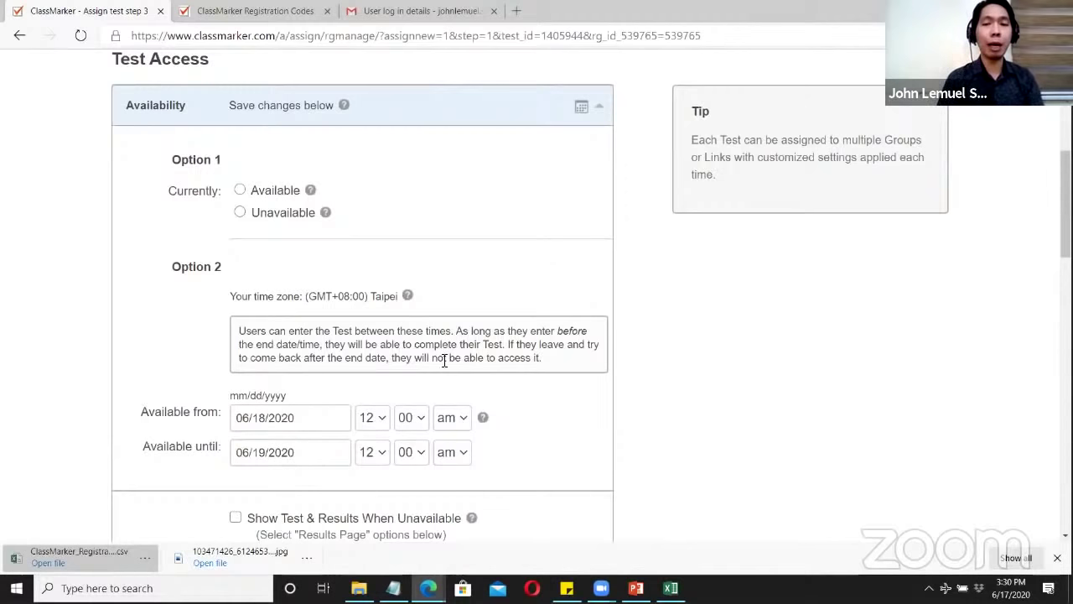
{"action": "scroll", "coordinate": [1038, 220], "scroll_direction": "down", "scroll_amount": 1}
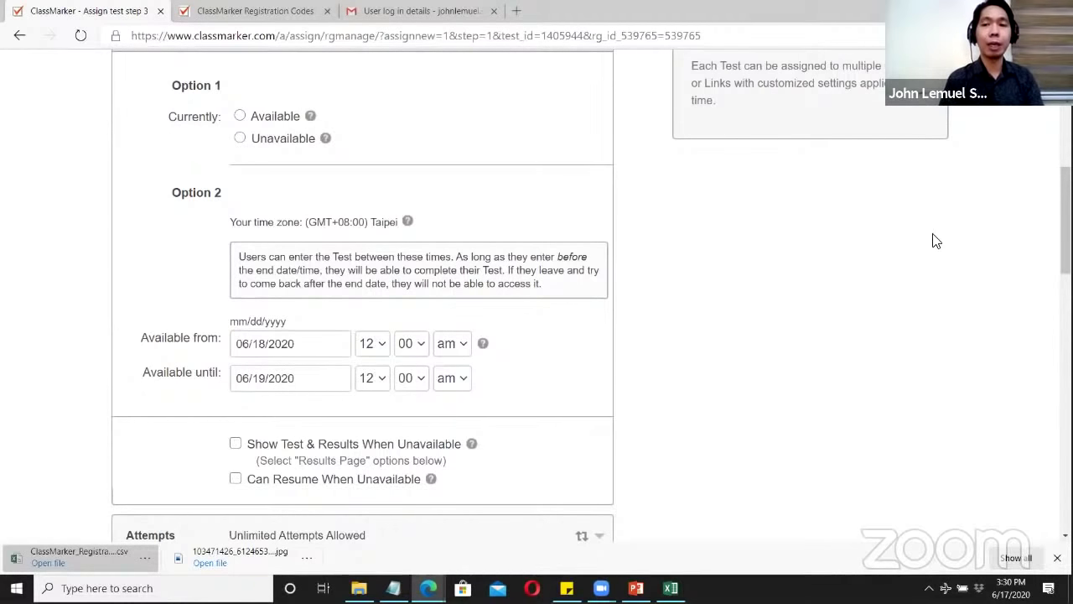
{"action": "scroll", "coordinate": [536, 314], "scroll_direction": "up", "scroll_amount": 1}
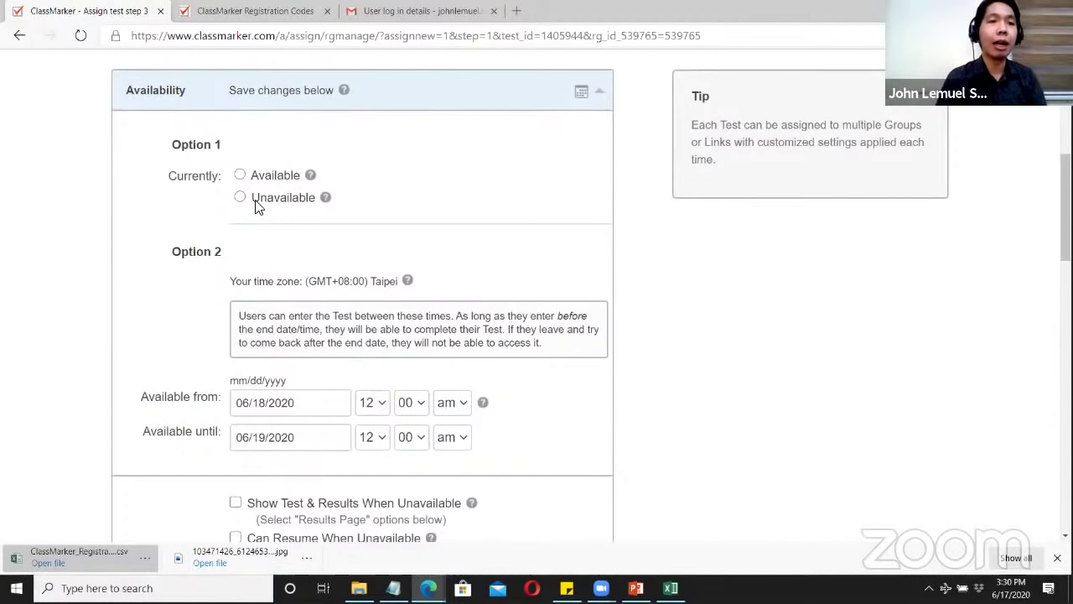
{"action": "left_click", "coordinate": [239, 176]}
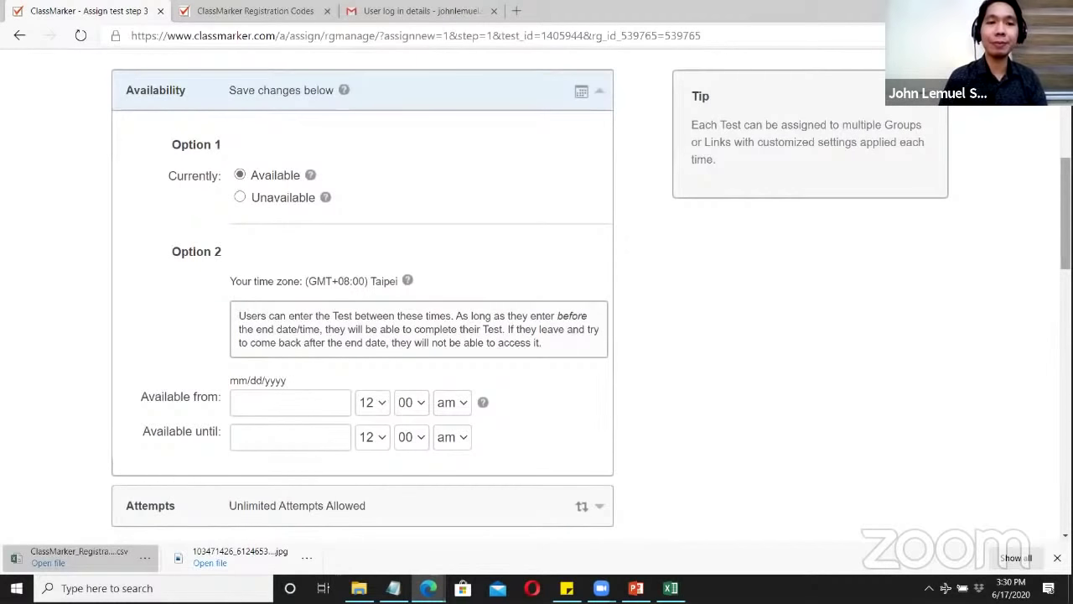
{"action": "scroll", "coordinate": [450, 151], "scroll_direction": "down", "scroll_amount": 4}
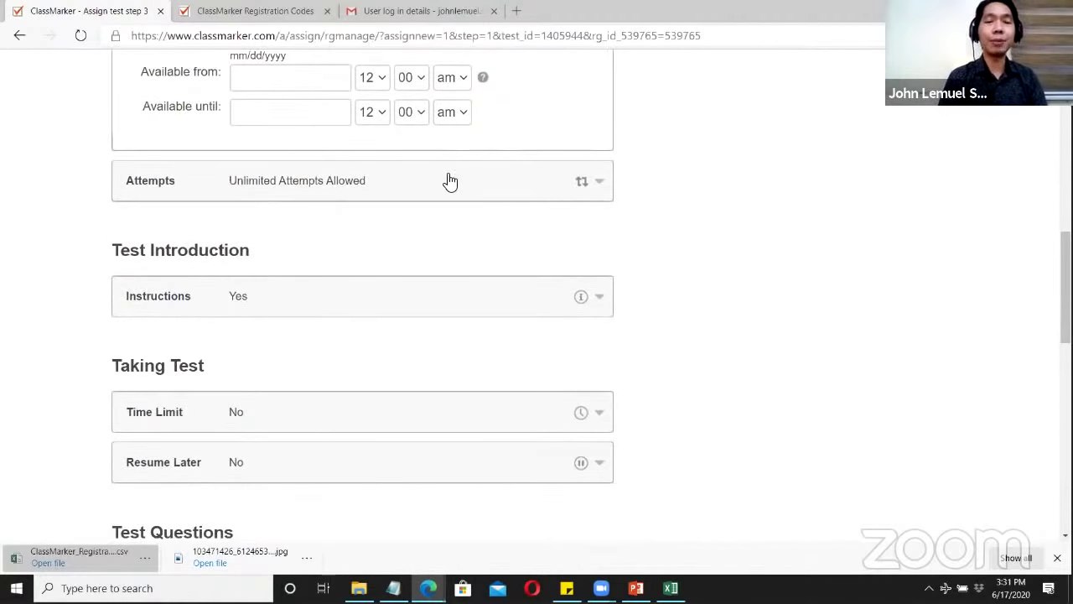
- Limit Attempts to One instead of Unlimited, after briefly trying 2 attempts
{"action": "left_click", "coordinate": [450, 182]}
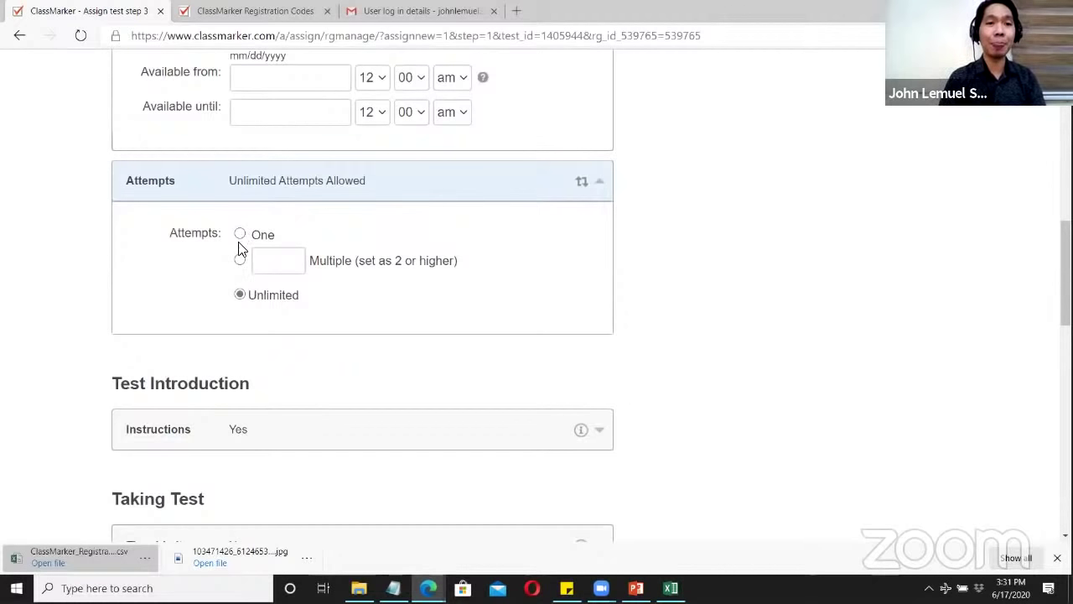
{"action": "left_click", "coordinate": [260, 260]}
{"action": "type", "text": "2"}
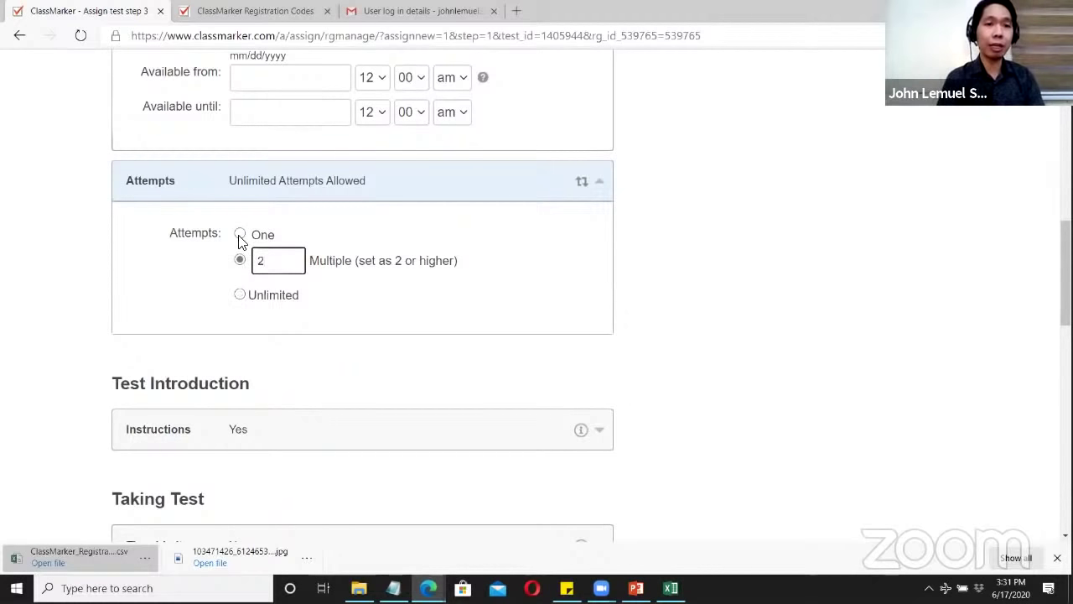
{"action": "left_click", "coordinate": [240, 236]}
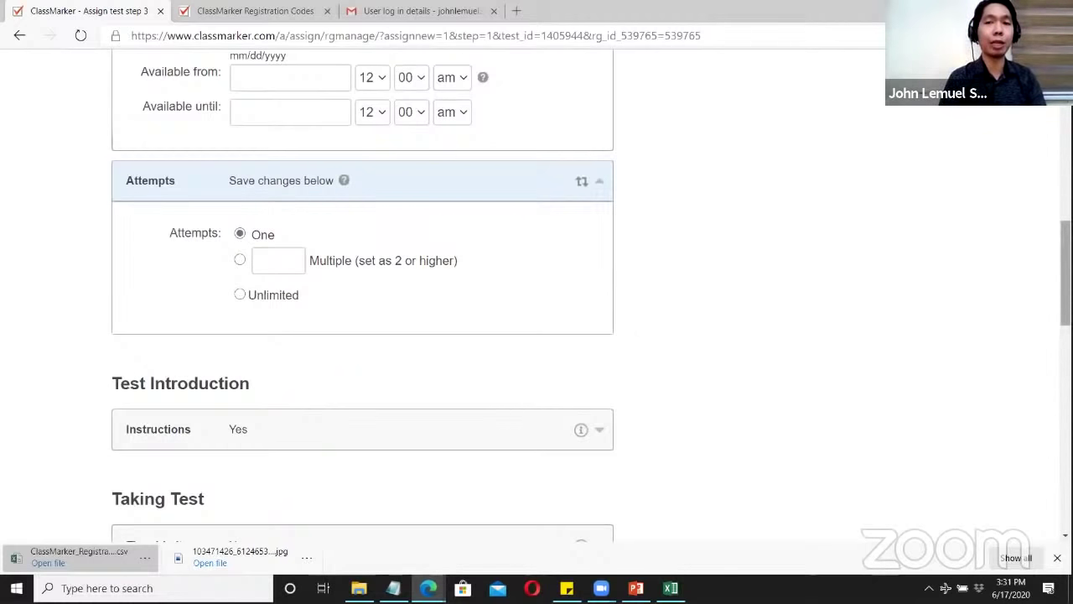
- Expand the Instructions settings to review the Pre-Test Guidelines
{"action": "scroll", "coordinate": [1065, 273], "scroll_direction": "down", "scroll_amount": 1}
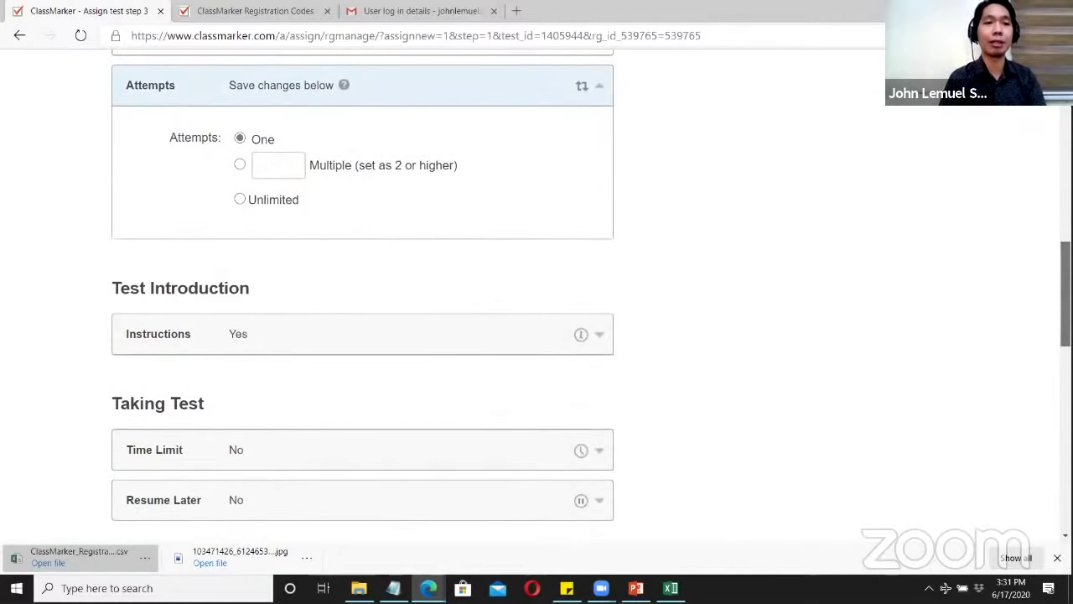
{"action": "scroll", "coordinate": [377, 125], "scroll_direction": "down", "scroll_amount": 2}
{"action": "left_click", "coordinate": [357, 194]}
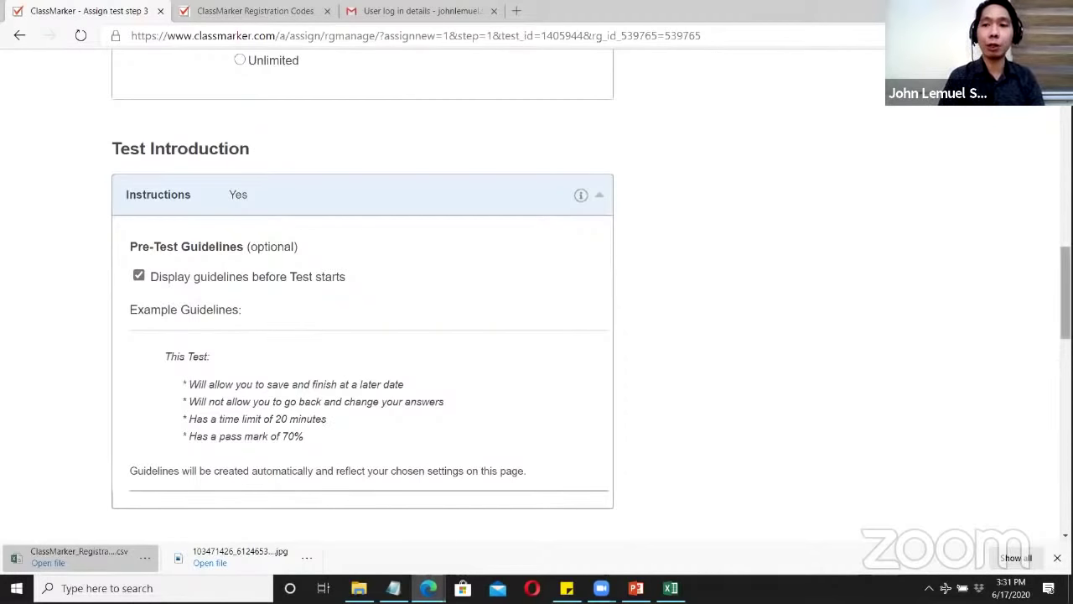
{"action": "left_click_drag", "start_coordinate": [1065, 292], "coordinate": [1066, 368]}
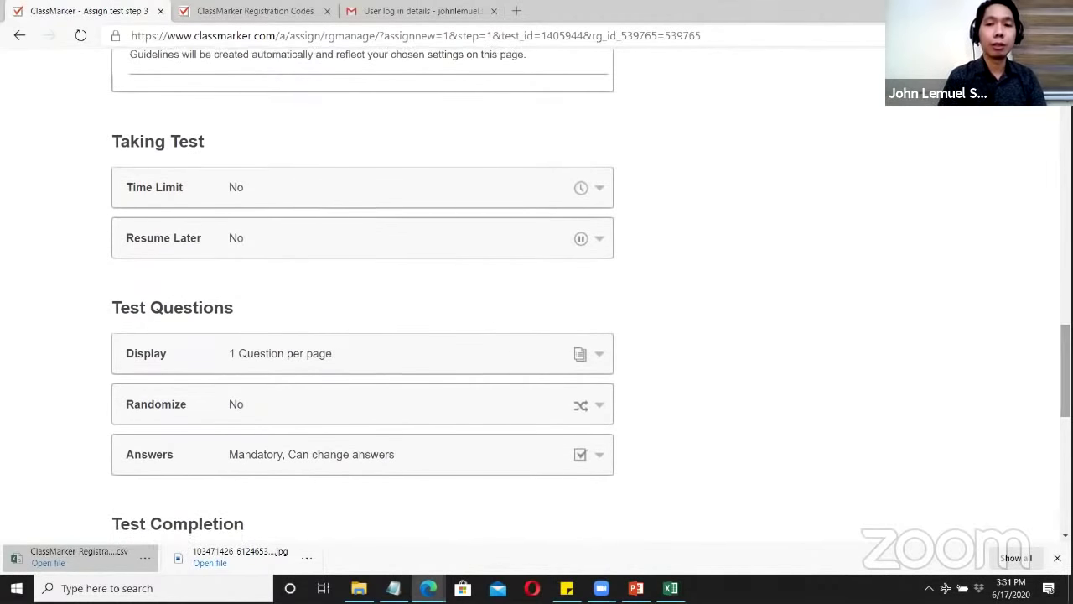
- Change the Time Limit minutes from 0 to 60
{"action": "left_click", "coordinate": [401, 195]}
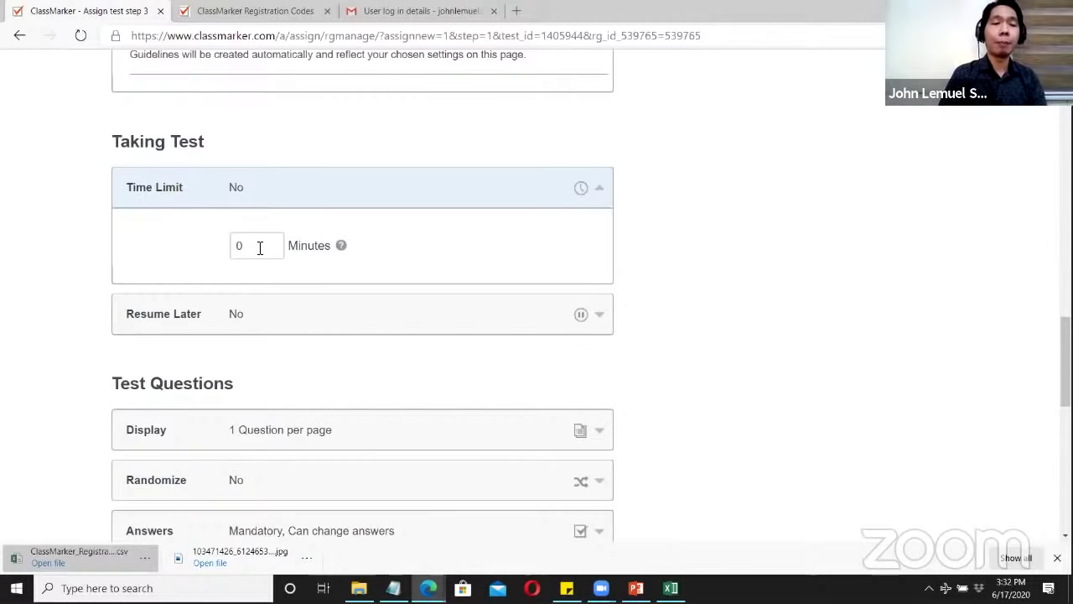
{"action": "left_click", "coordinate": [260, 247]}
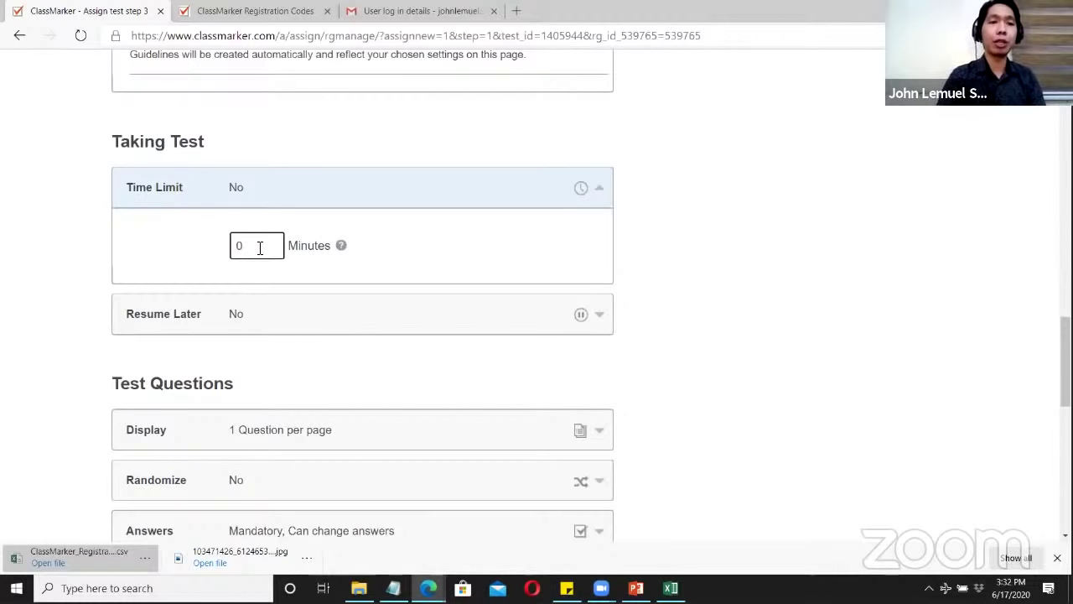
{"action": "key", "text": "BackSpace"}
{"action": "type", "text": "60"}
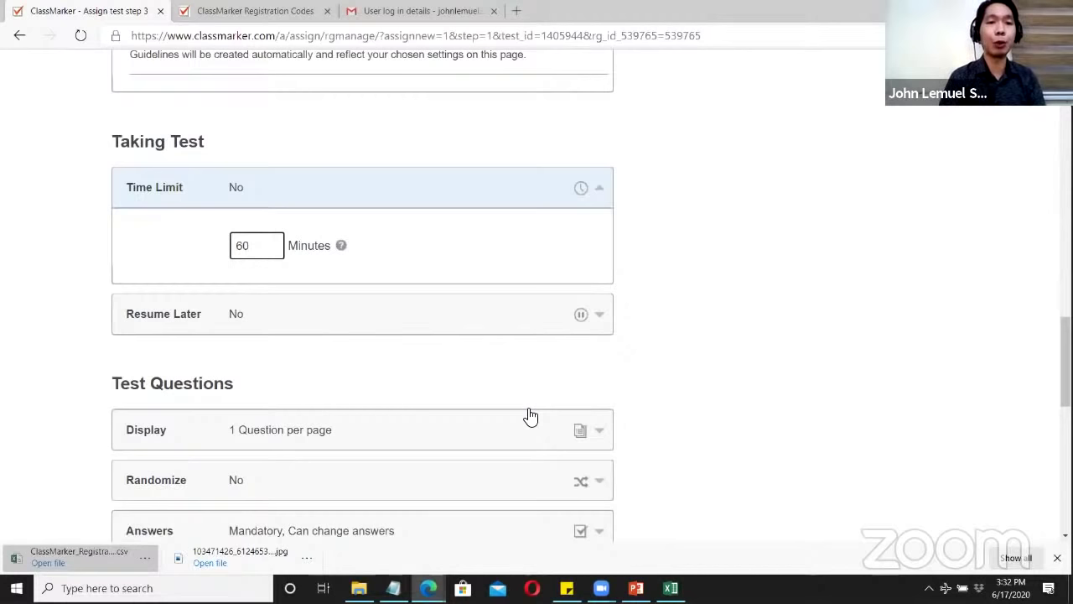
- Expand Resume Later and recheck the 60-minute time limit value
{"action": "left_click", "coordinate": [352, 316]}
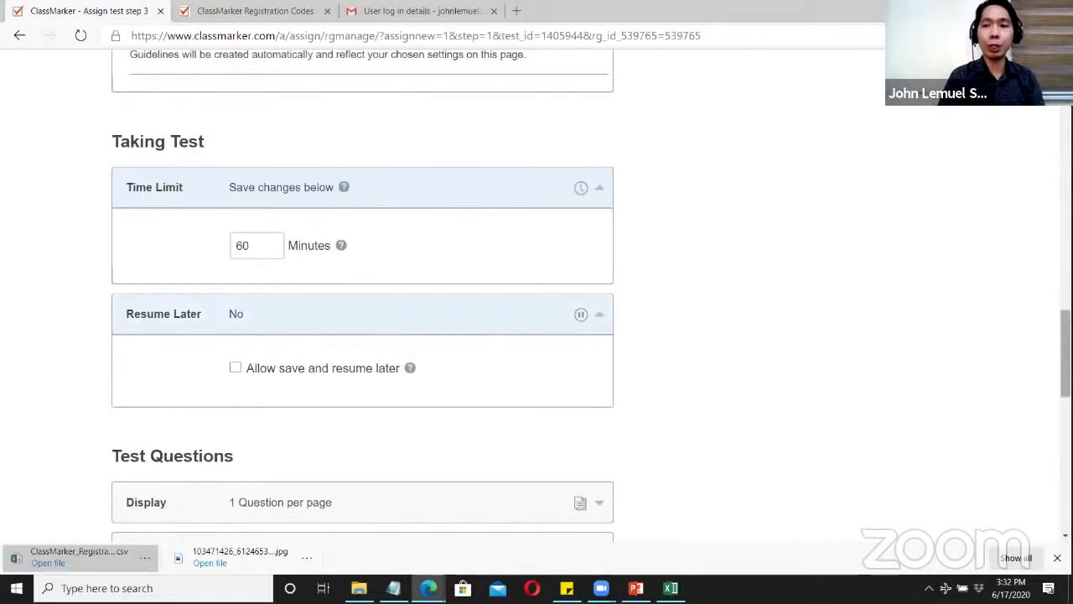
{"action": "scroll", "coordinate": [489, 367], "scroll_direction": "down", "scroll_amount": 1}
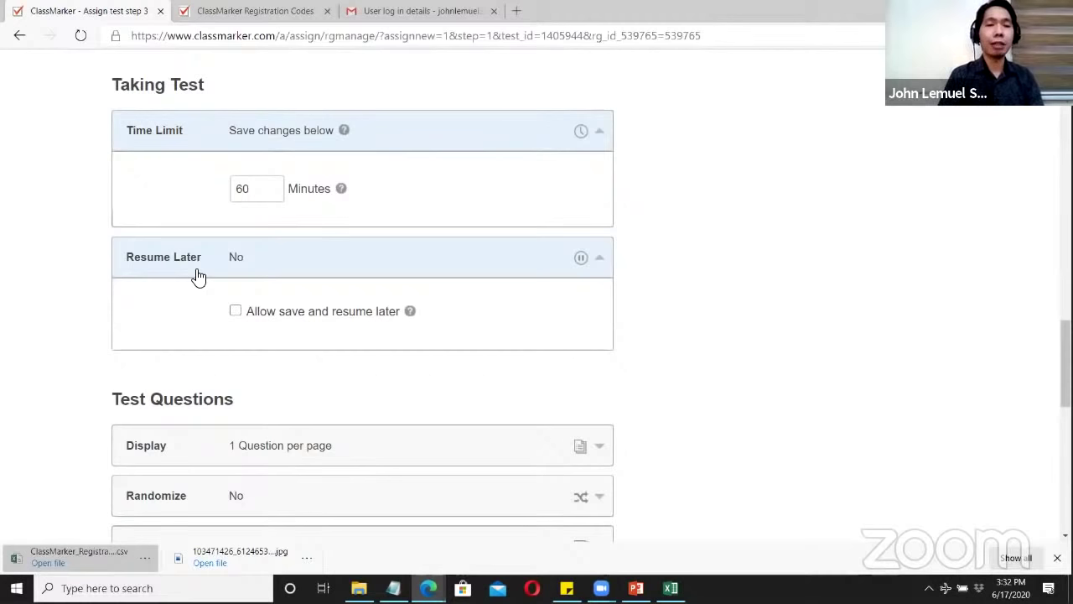
{"action": "left_click", "coordinate": [268, 194]}
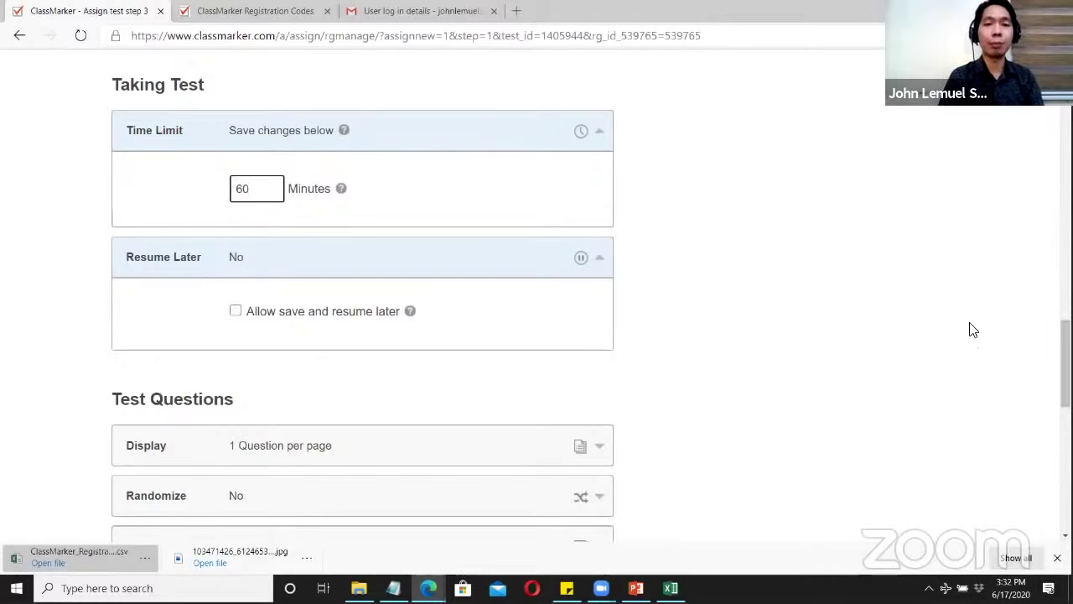
{"action": "scroll", "coordinate": [362, 293], "scroll_direction": "down", "scroll_amount": 3}
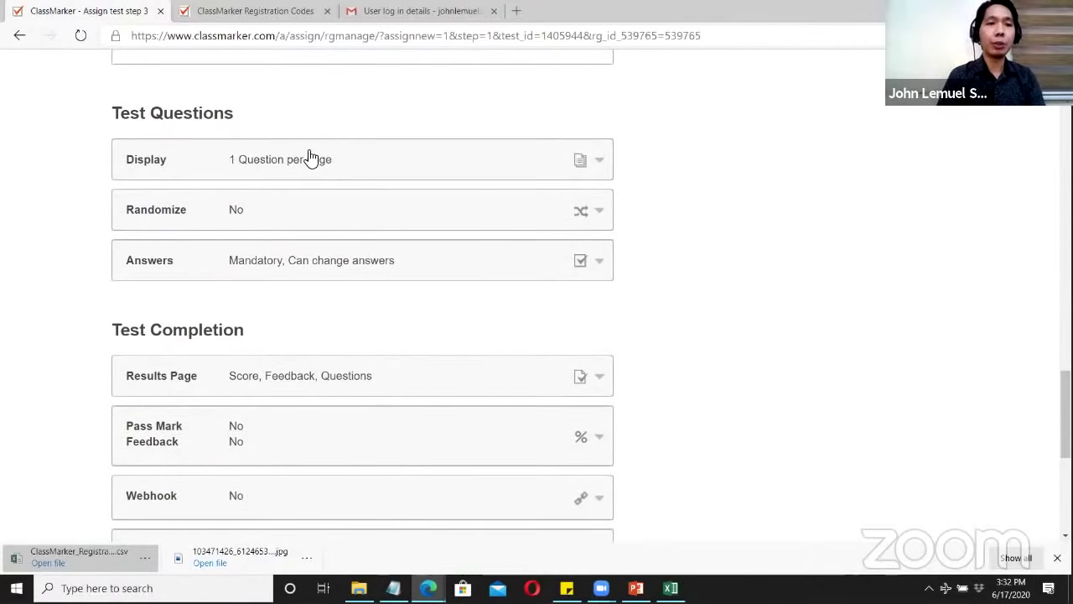
- Keep one question per page and show each question's Points and Categories during the test
{"action": "left_click", "coordinate": [306, 168]}
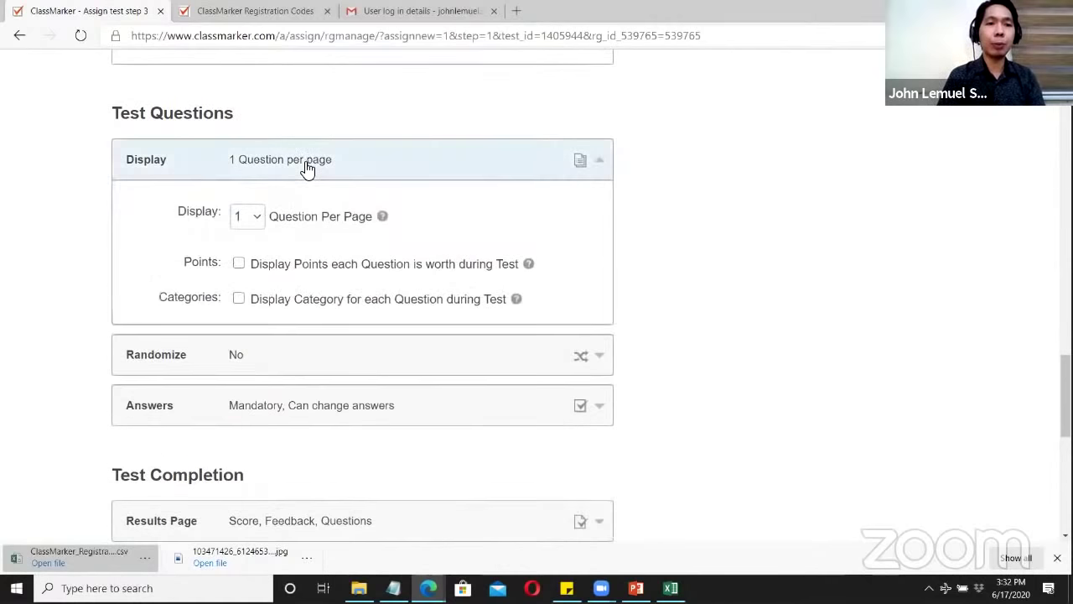
{"action": "left_click", "coordinate": [256, 216]}
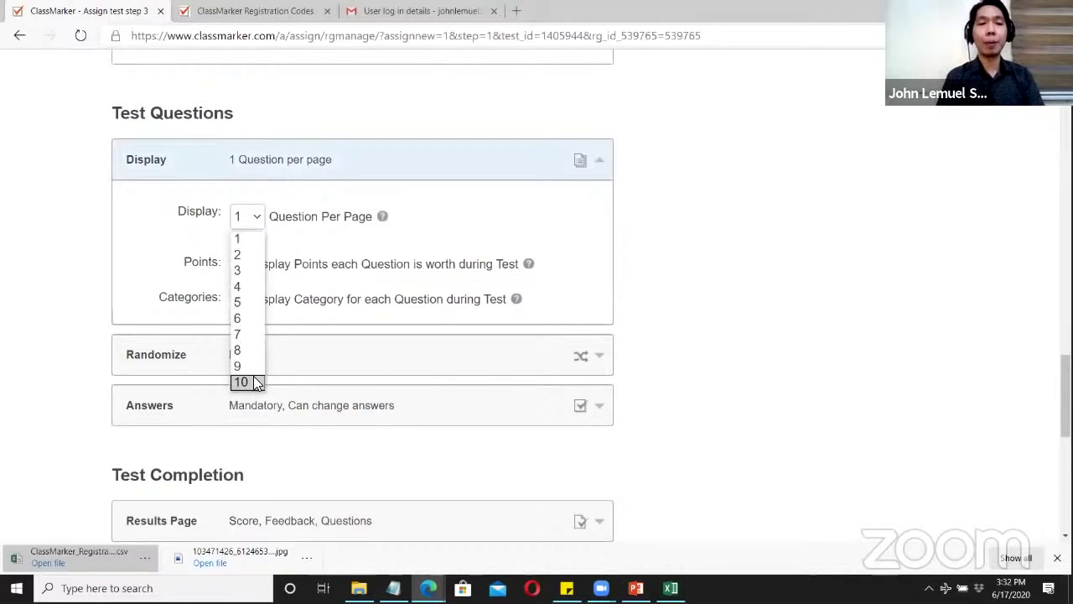
{"action": "left_click", "coordinate": [242, 242]}
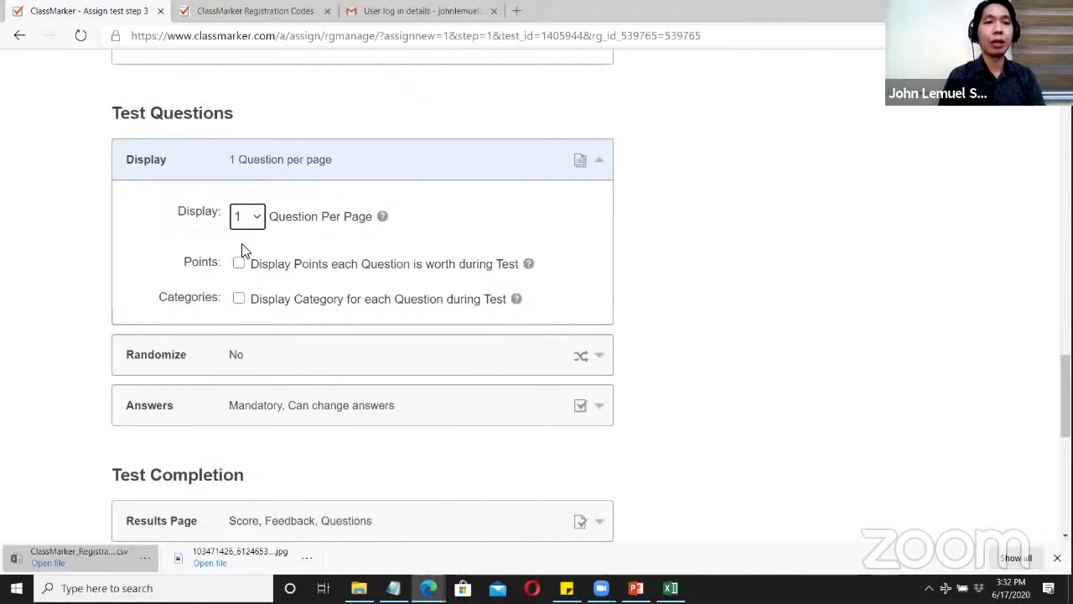
{"action": "left_click", "coordinate": [240, 265]}
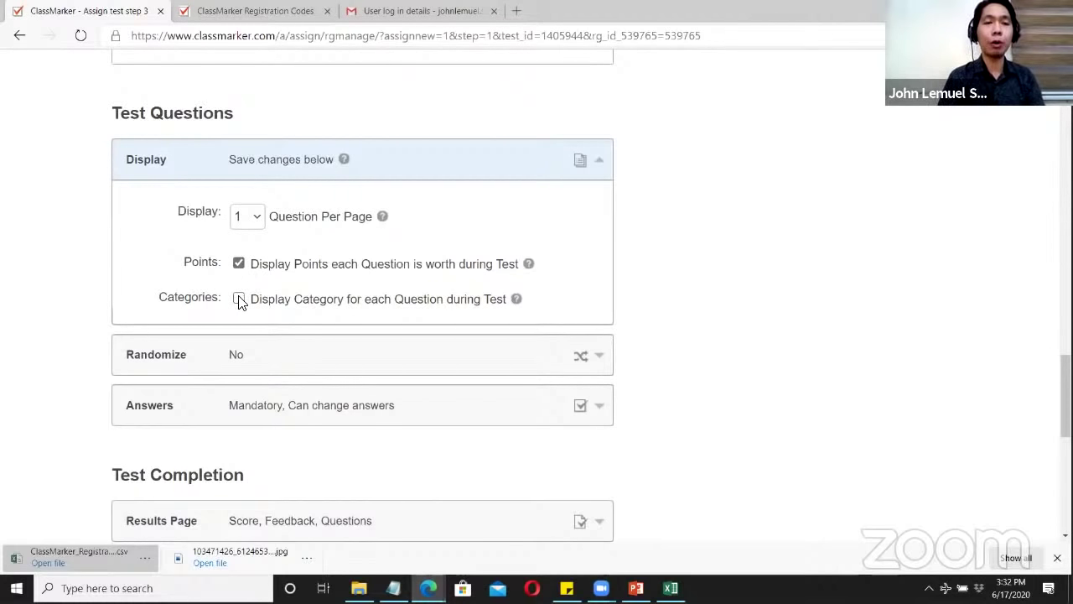
{"action": "left_click", "coordinate": [240, 299]}
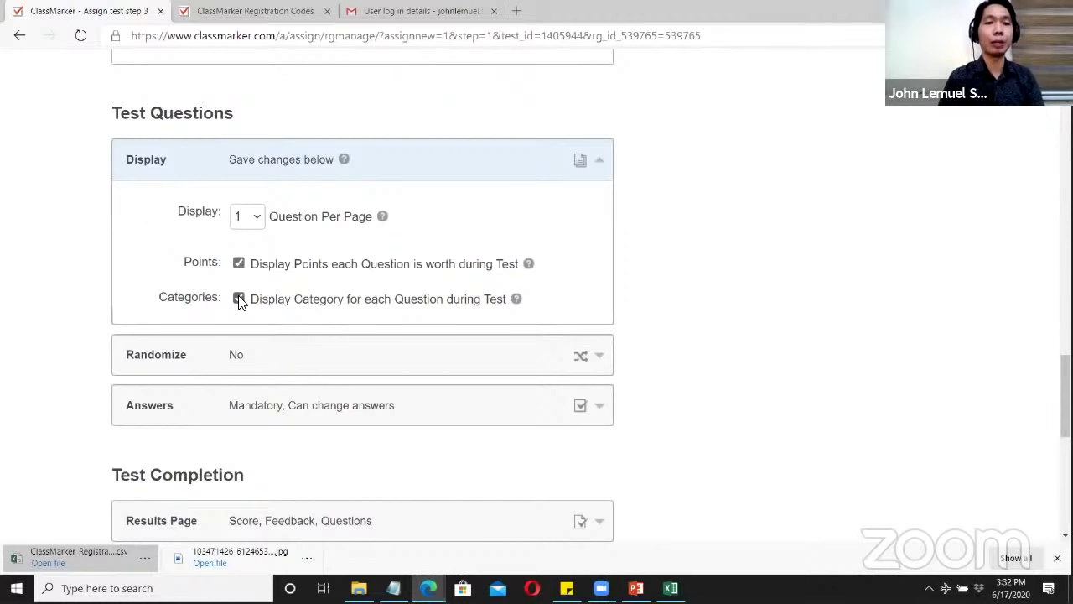
- Give the questions in random order and expand the Answers settings for review
{"action": "left_click", "coordinate": [418, 367]}
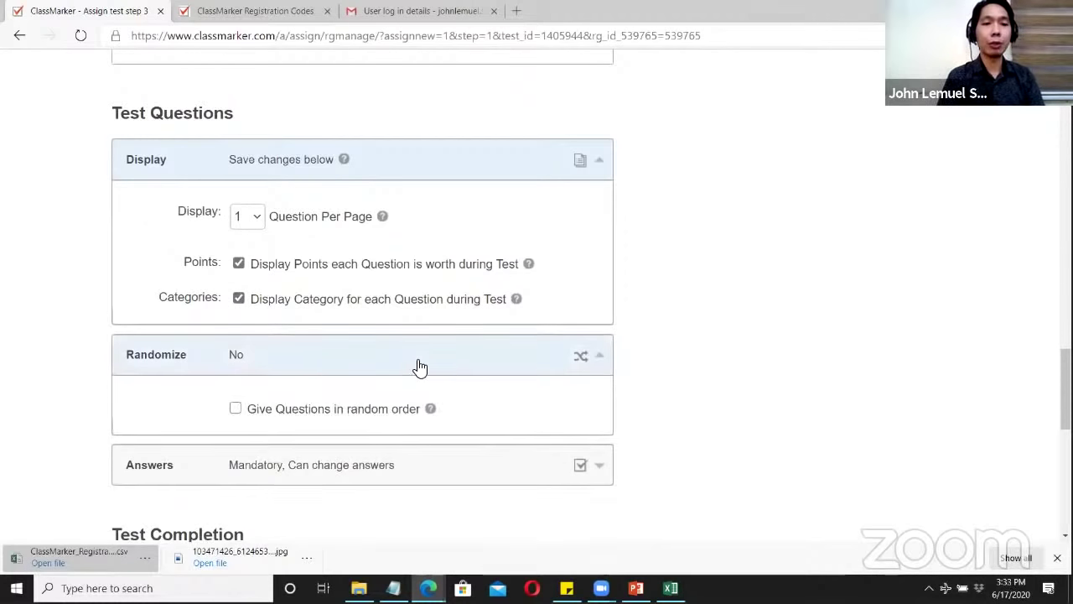
{"action": "left_click", "coordinate": [236, 409]}
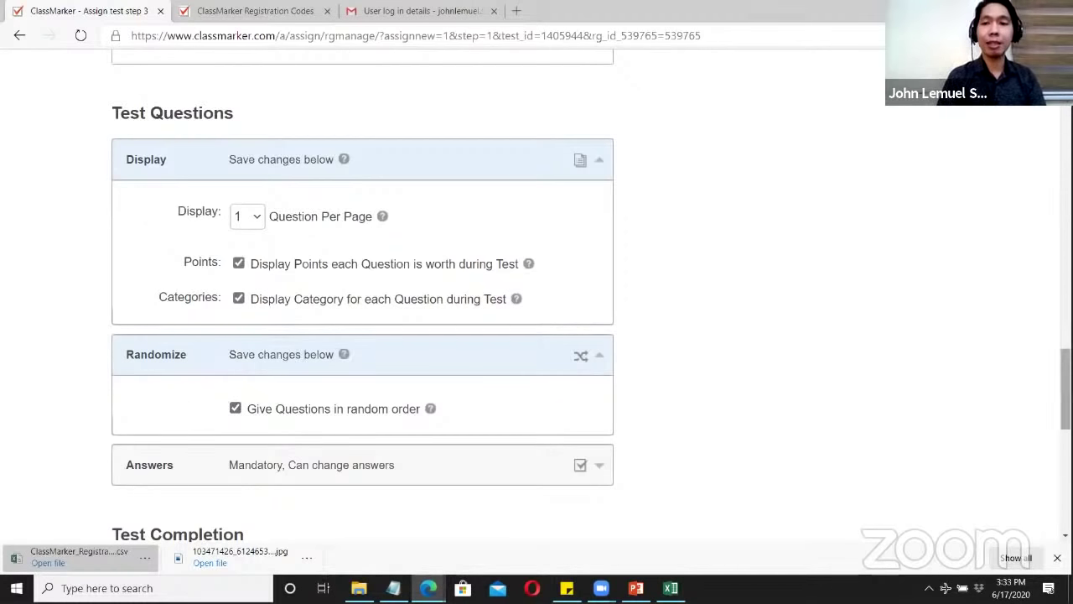
{"action": "scroll", "coordinate": [1067, 394], "scroll_direction": "down", "scroll_amount": 2}
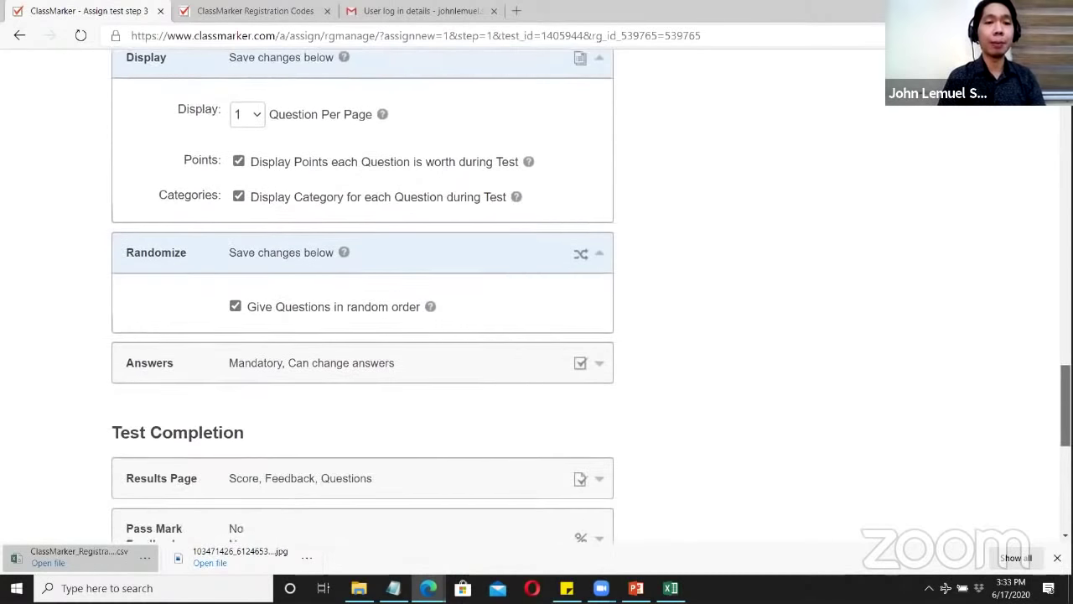
{"action": "scroll", "coordinate": [336, 210], "scroll_direction": "down", "scroll_amount": 2}
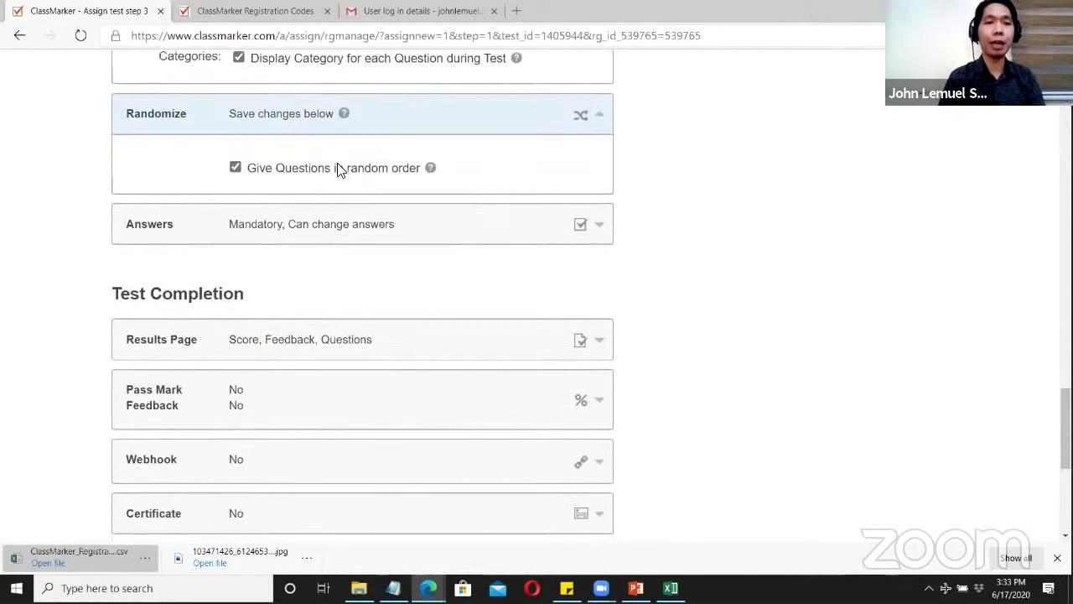
{"action": "left_click", "coordinate": [334, 220]}
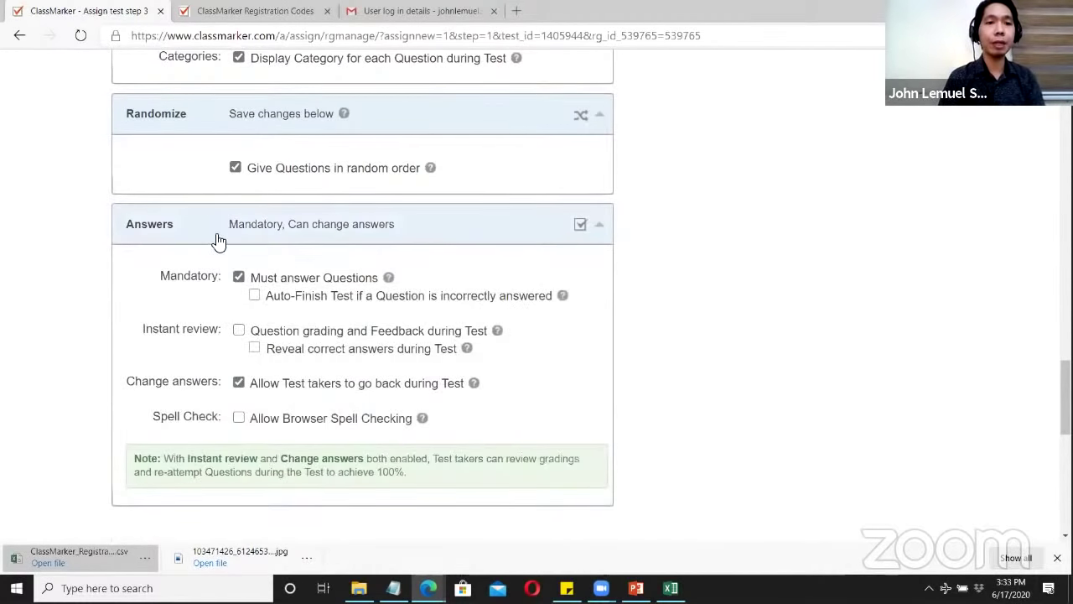
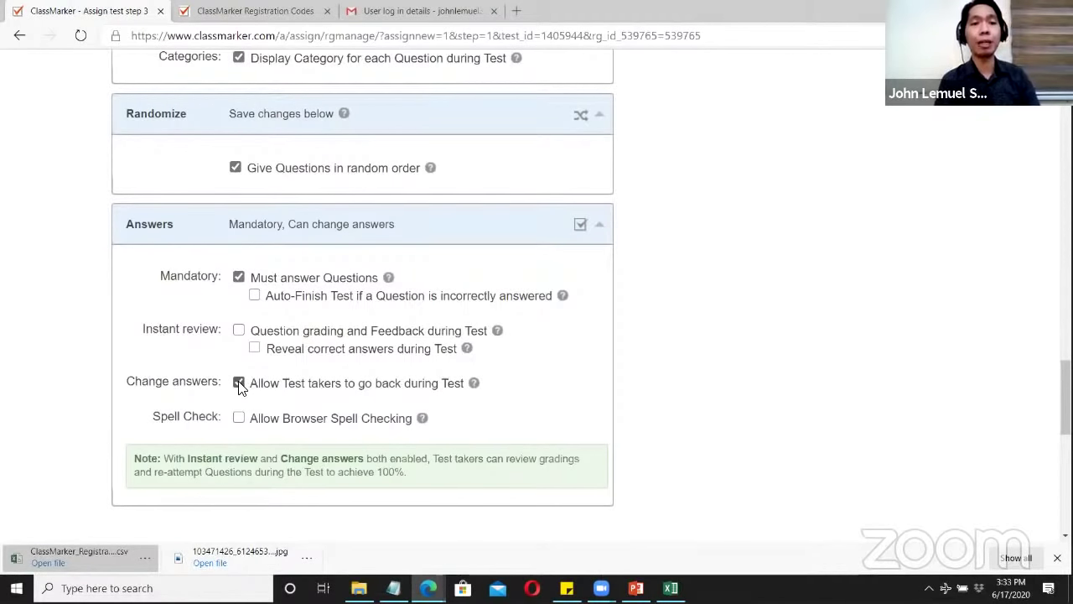
- Tick 'Allow Test takers to go back during Test' in the Answers settings
{"action": "left_click", "coordinate": [239, 384]}
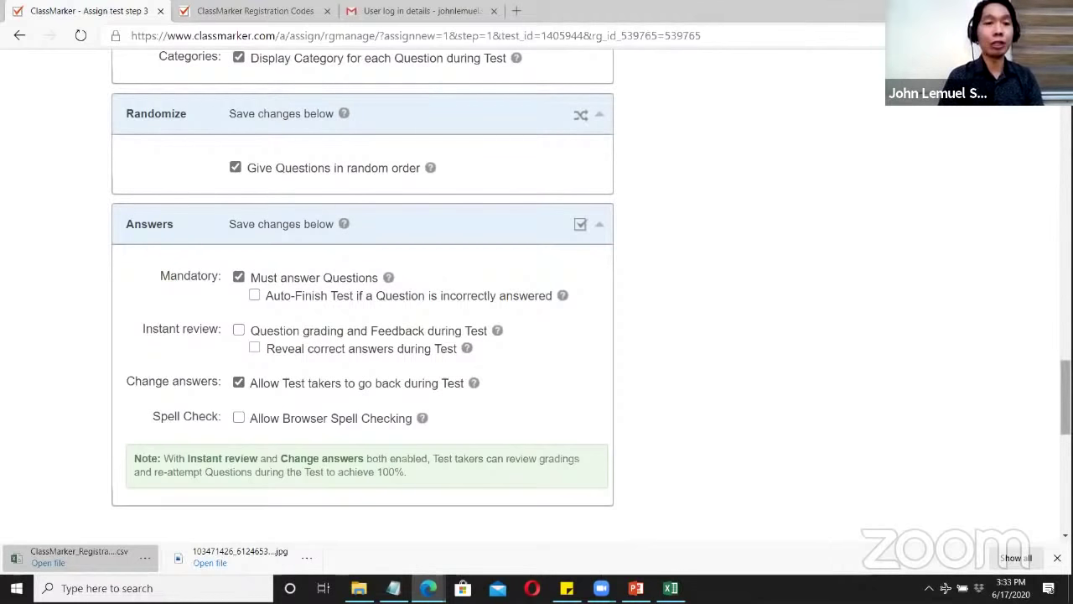
{"action": "scroll", "coordinate": [536, 293], "scroll_direction": "down", "scroll_amount": 3}
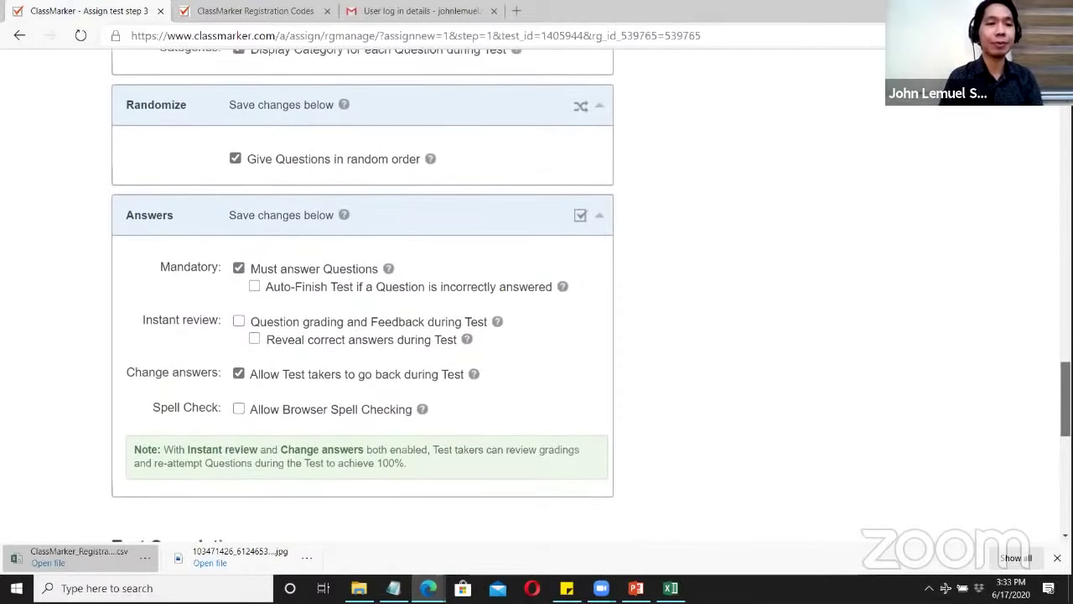
{"action": "scroll", "coordinate": [363, 294], "scroll_direction": "down", "scroll_amount": 1}
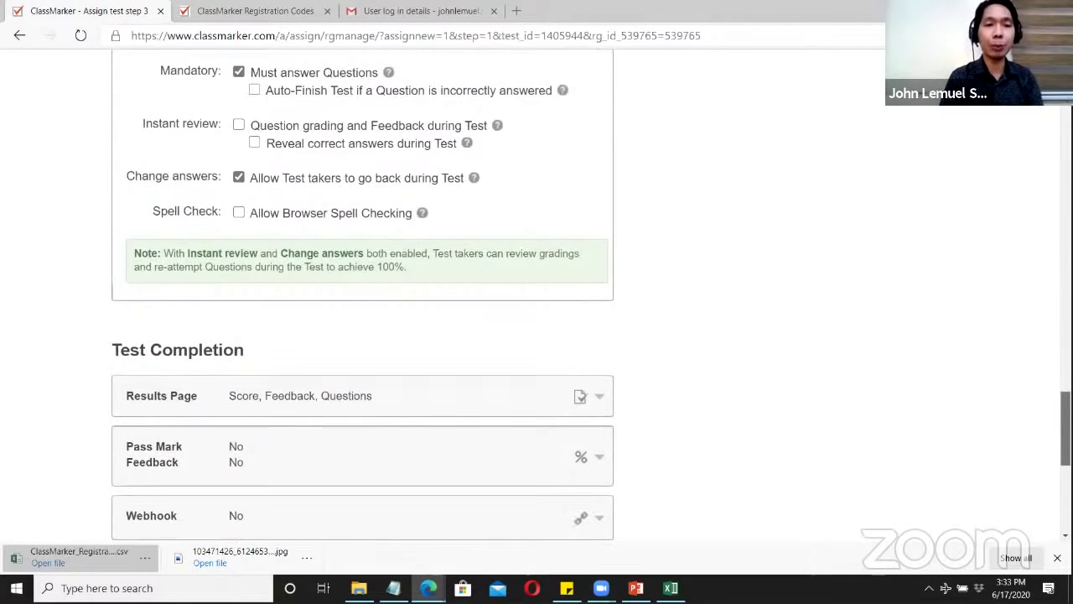
{"action": "scroll", "coordinate": [1012, 457], "scroll_direction": "down", "scroll_amount": 6}
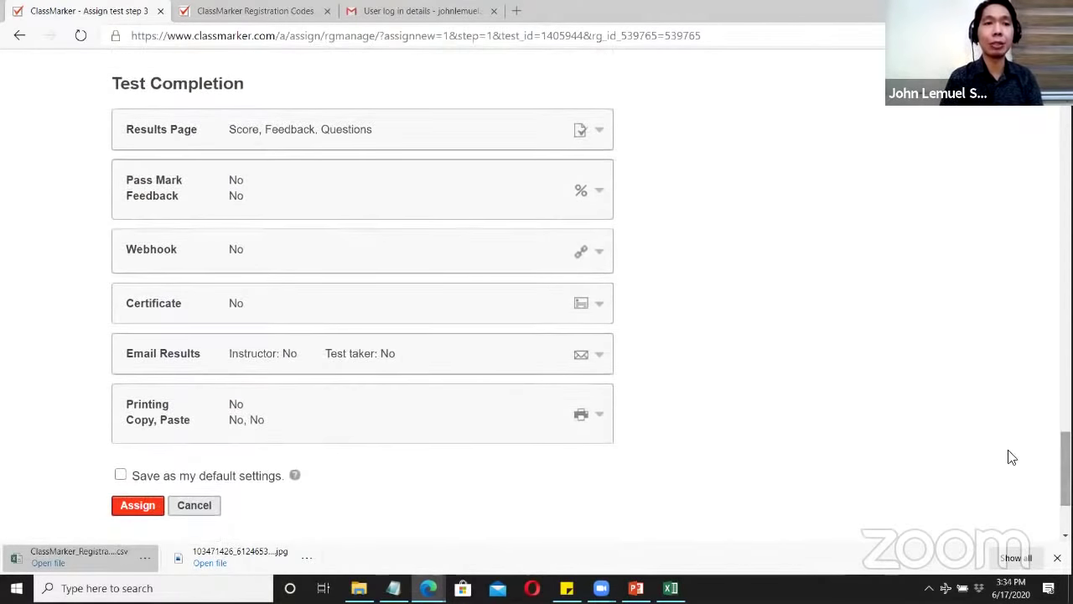
- On the Results Page settings, untick Graded Questions so correct answers stay hidden too
{"action": "left_click", "coordinate": [315, 130]}
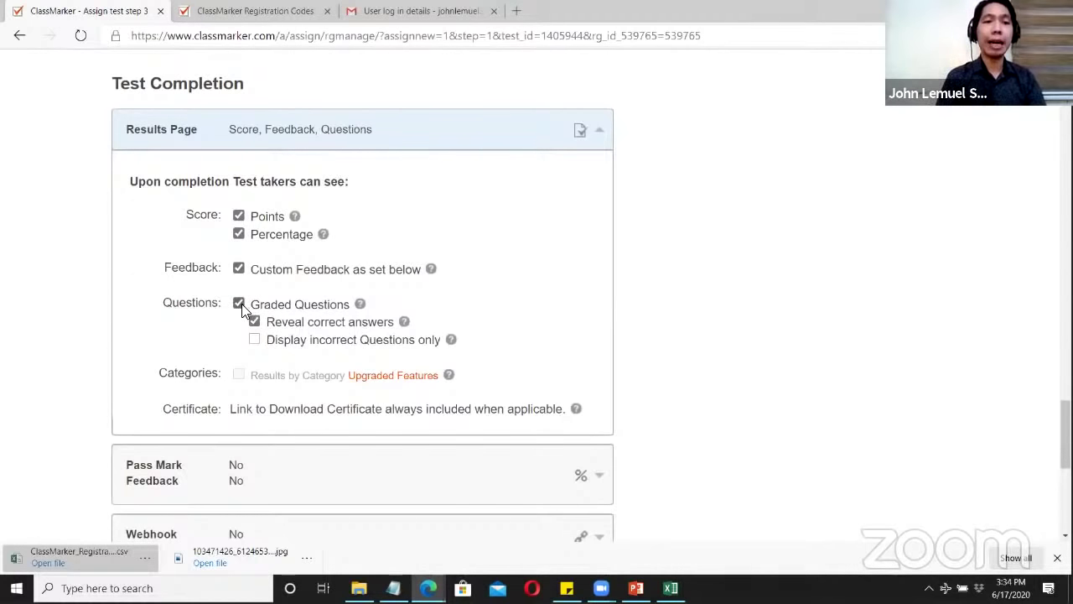
{"action": "left_click", "coordinate": [240, 305]}
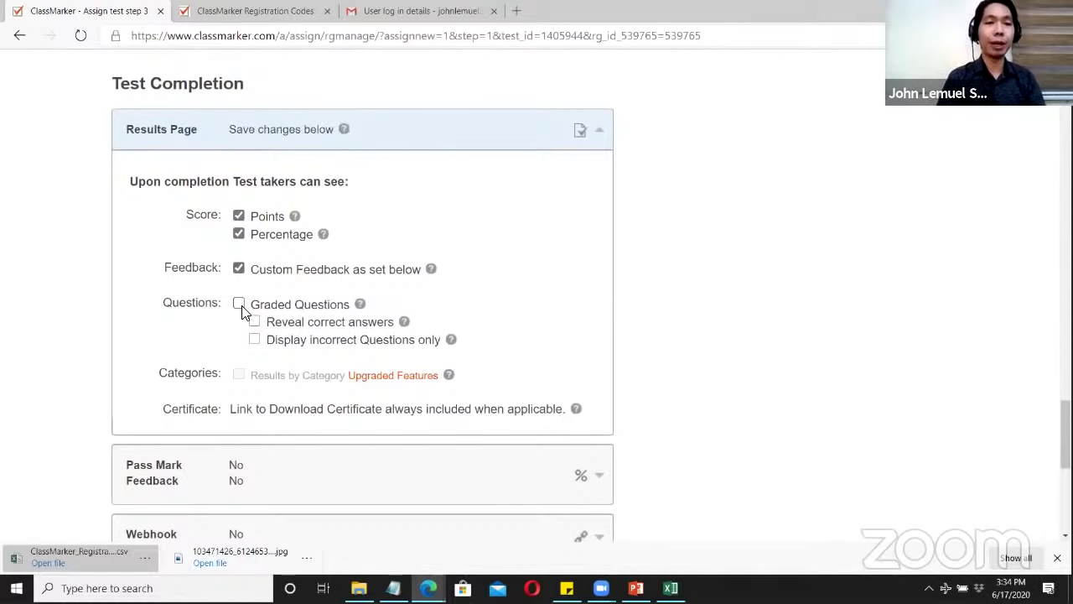
{"action": "left_click", "coordinate": [253, 321]}
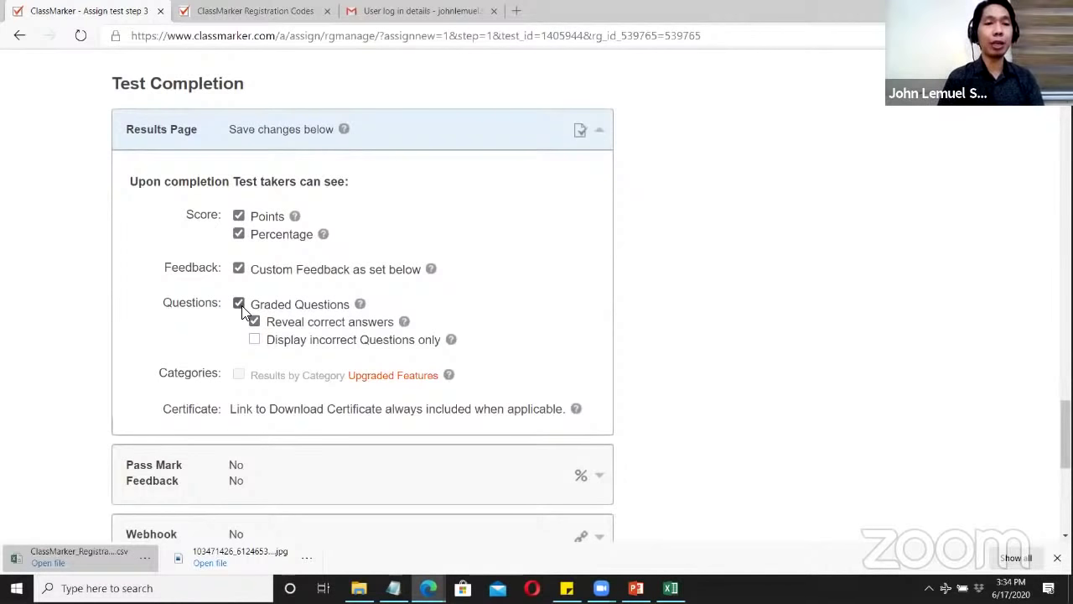
{"action": "left_click", "coordinate": [239, 306]}
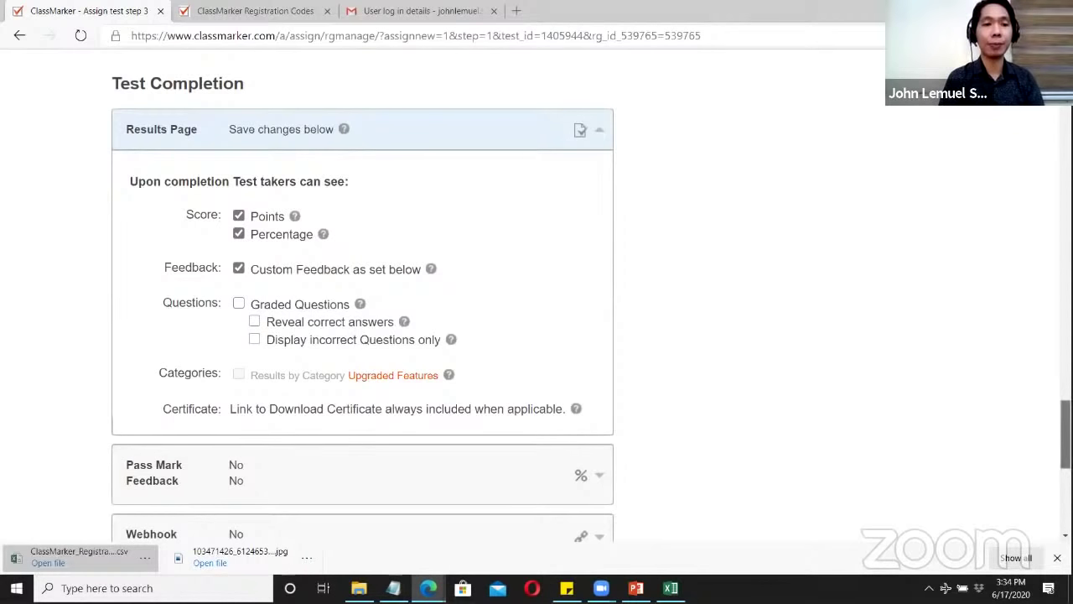
{"action": "scroll", "coordinate": [596, 339], "scroll_direction": "down", "scroll_amount": 3}
- Set the test's pass mark to 50%
{"action": "left_click", "coordinate": [431, 259]}
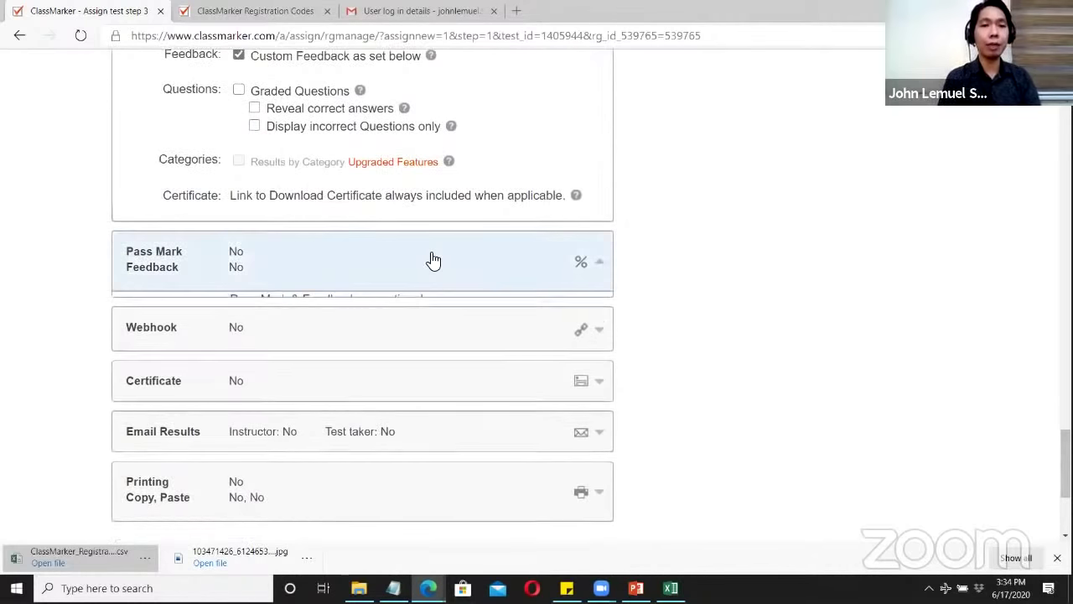
{"action": "left_click", "coordinate": [258, 358]}
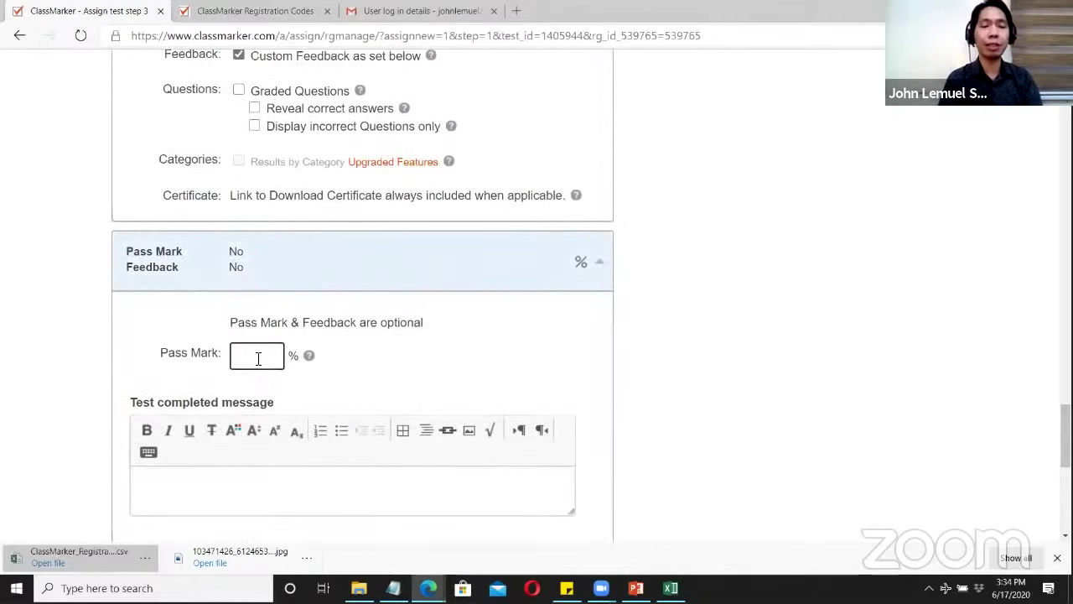
{"action": "type", "text": "50"}
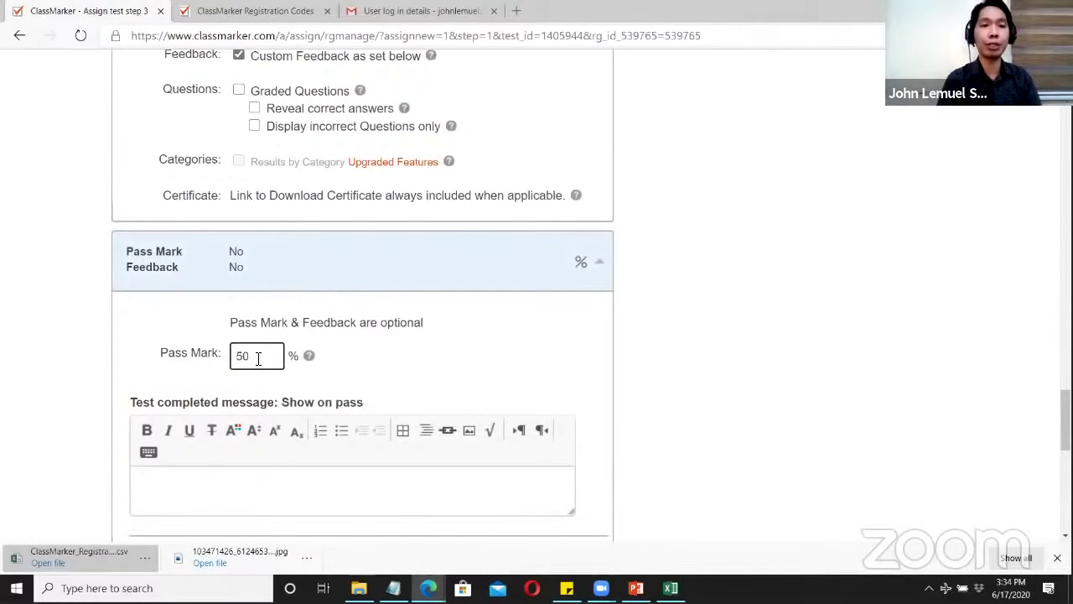
- Enter 'Congrats!' as the pass message and 'Try your luck next time.' as the fail message
{"action": "left_click", "coordinate": [254, 490]}
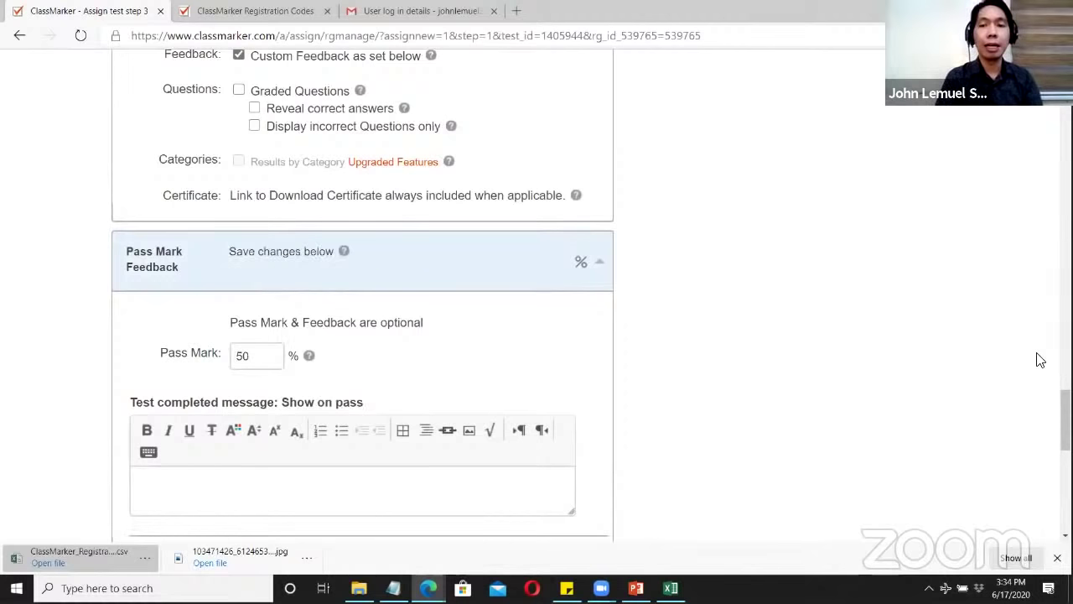
{"action": "scroll", "coordinate": [1065, 419], "scroll_direction": "down", "scroll_amount": 1}
{"action": "scroll", "coordinate": [487, 349], "scroll_direction": "down", "scroll_amount": 2}
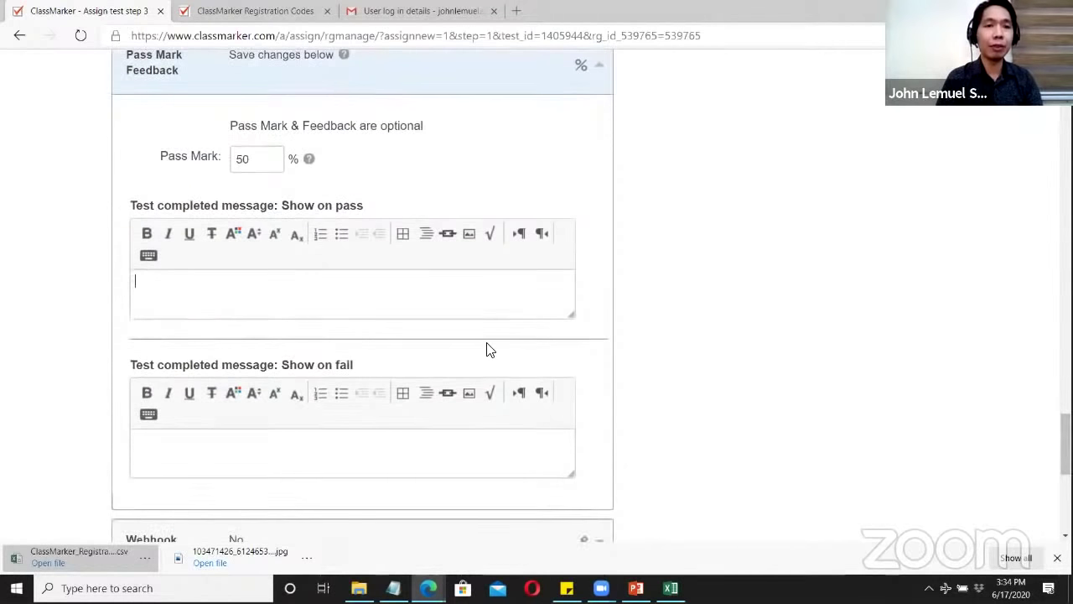
{"action": "type", "text": "COngrast"}
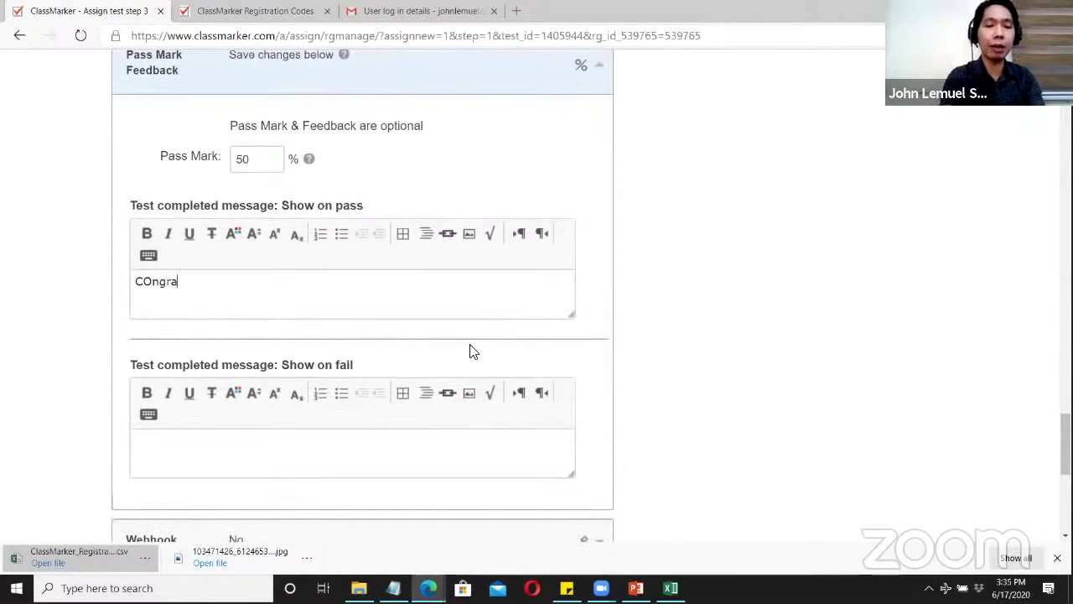
{"action": "key", "text": "BackSpace"}
{"action": "key", "text": "BackSpace"}
{"action": "key", "text": "BackSpace"}
{"action": "key", "text": "BackSpace"}
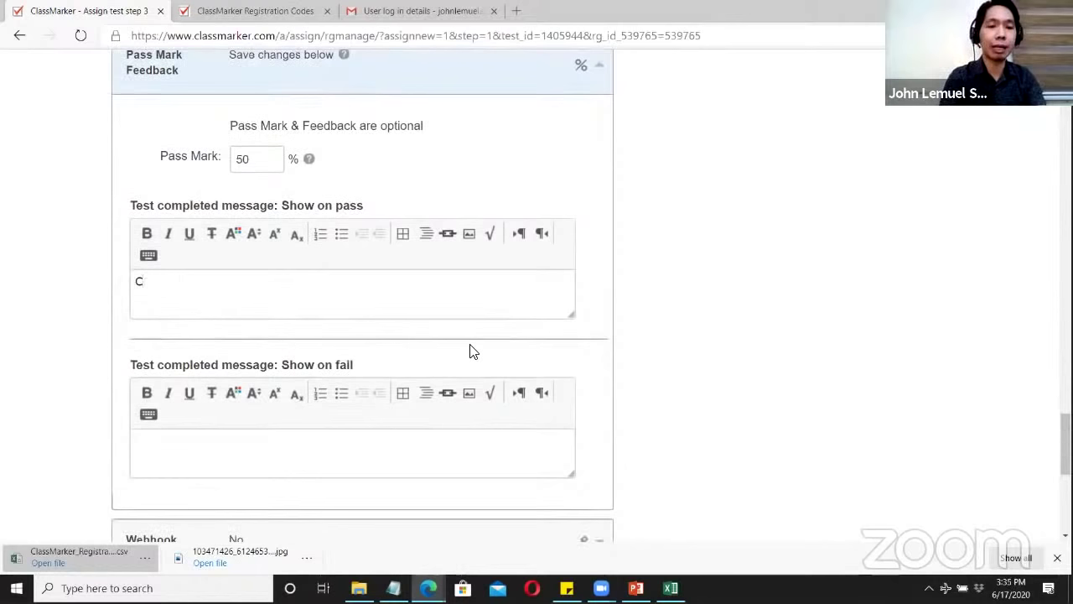
{"action": "type", "text": "ngrats"}
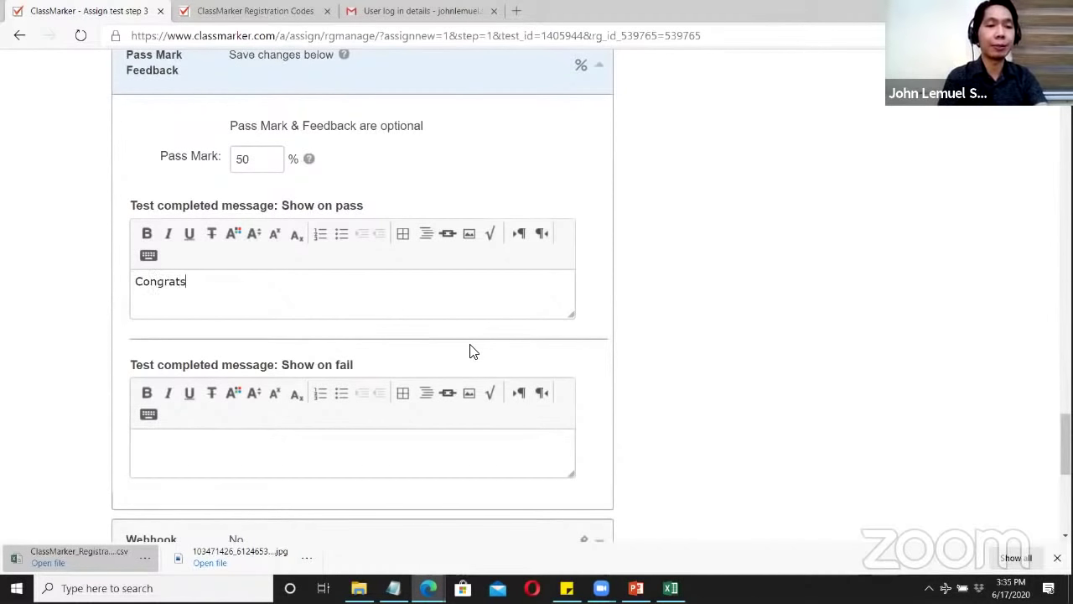
{"action": "type", "text": "!"}
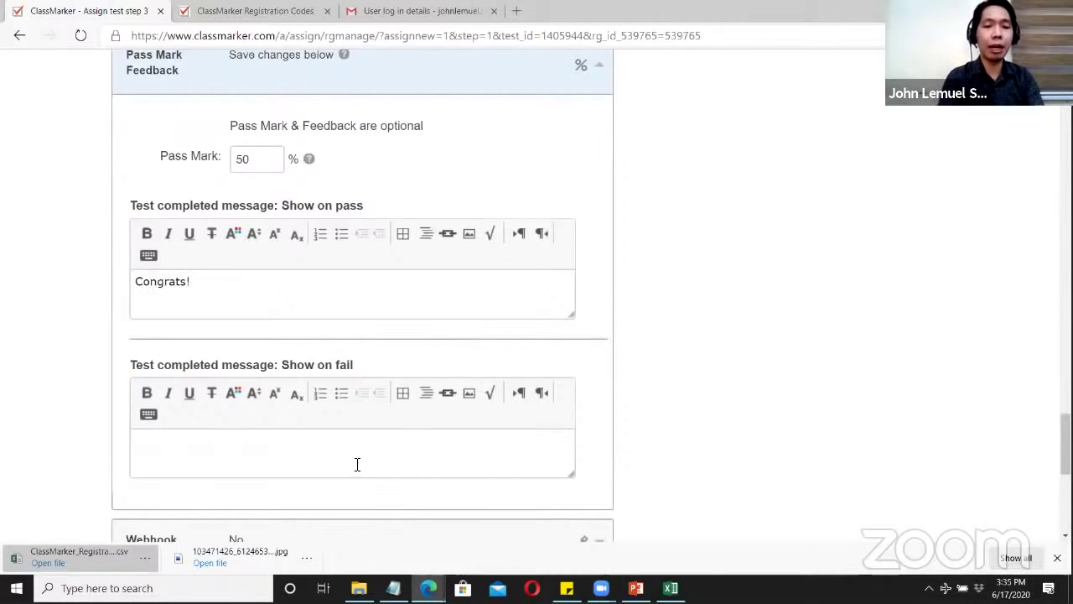
{"action": "type", "text": "our lu"}
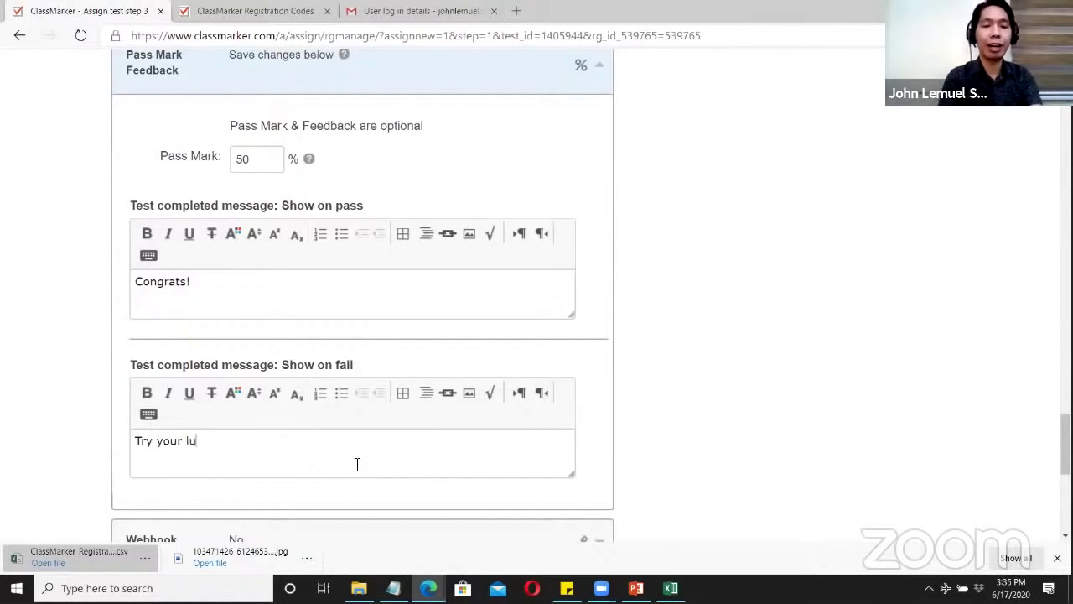
{"action": "type", "text": "ck next time."}
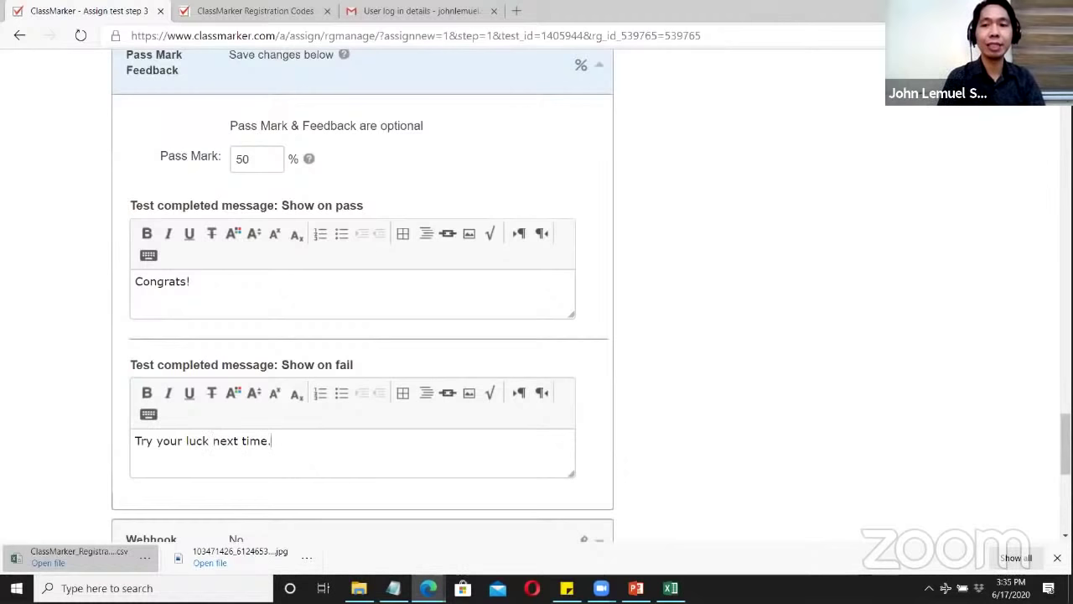
{"action": "scroll", "coordinate": [1066, 444], "scroll_direction": "down", "scroll_amount": 2}
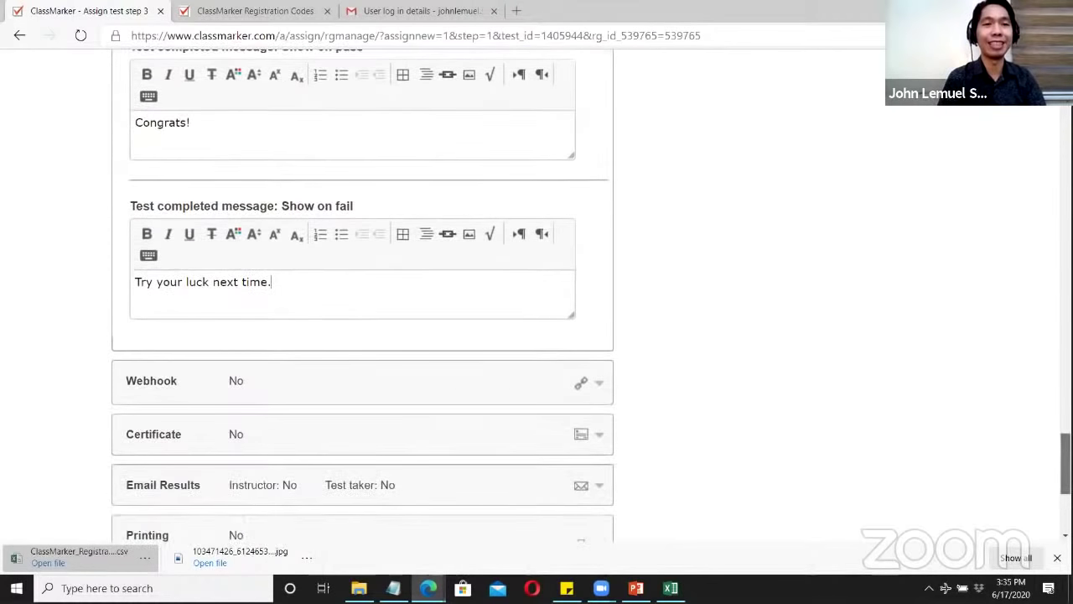
{"action": "scroll", "coordinate": [370, 297], "scroll_direction": "up", "scroll_amount": 2}
{"action": "scroll", "coordinate": [370, 298], "scroll_direction": "down", "scroll_amount": 4}
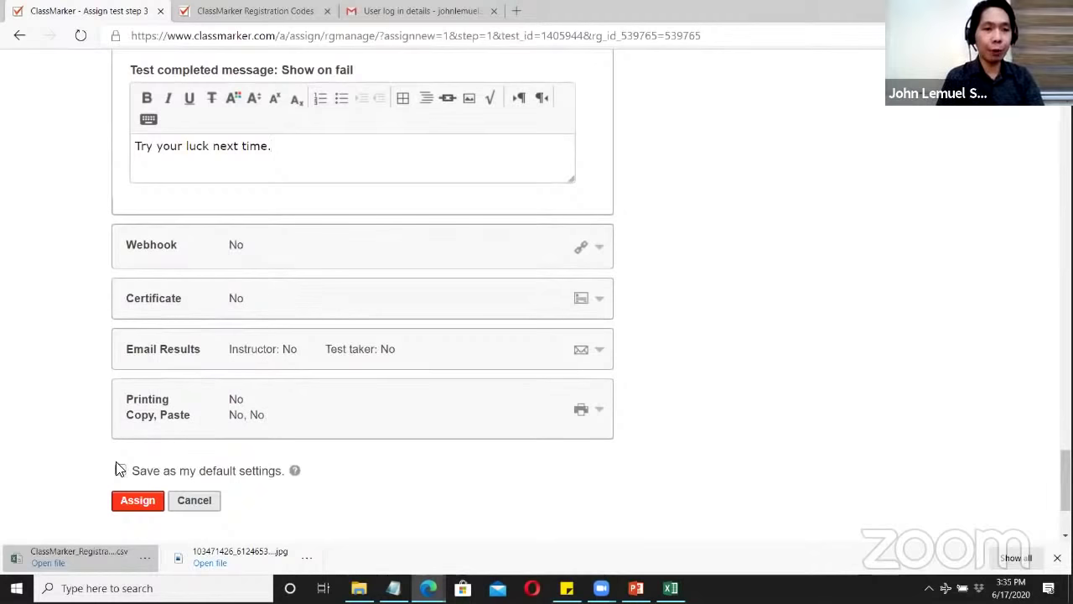
- Confirm assigning Quiz 1 to BSIT 1A with the chosen settings
{"action": "left_click", "coordinate": [137, 501]}
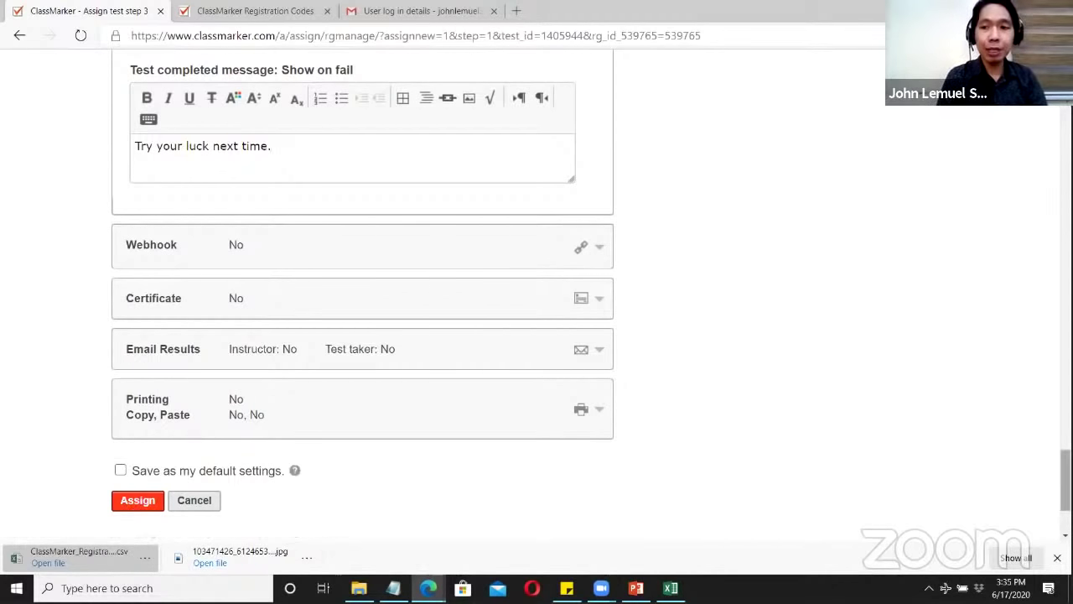
{"action": "scroll", "coordinate": [363, 294], "scroll_direction": "up", "scroll_amount": 15}
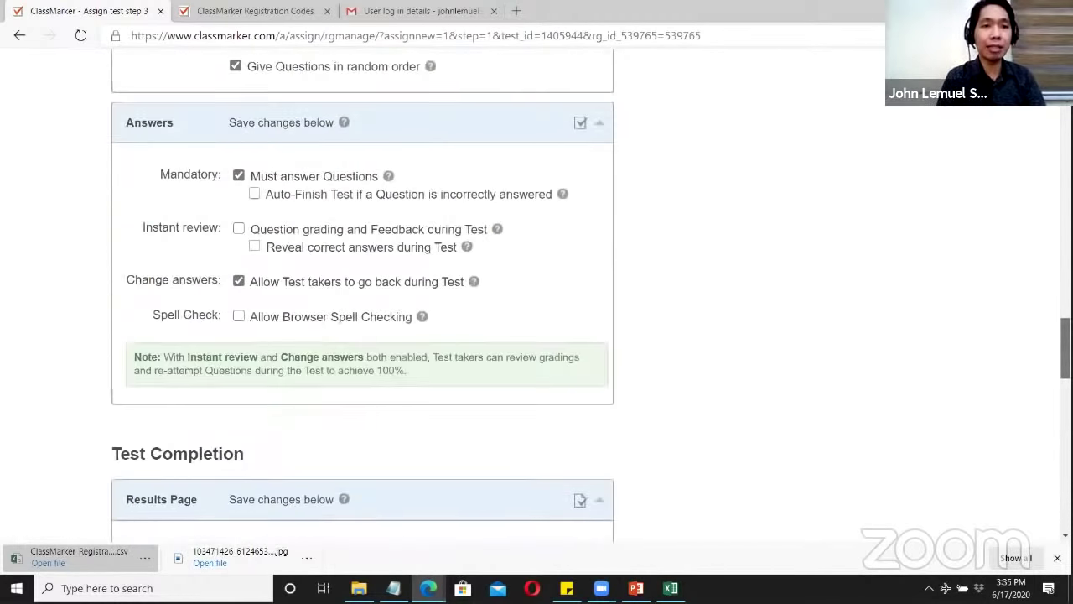
{"action": "scroll", "coordinate": [362, 293], "scroll_direction": "up", "scroll_amount": 15}
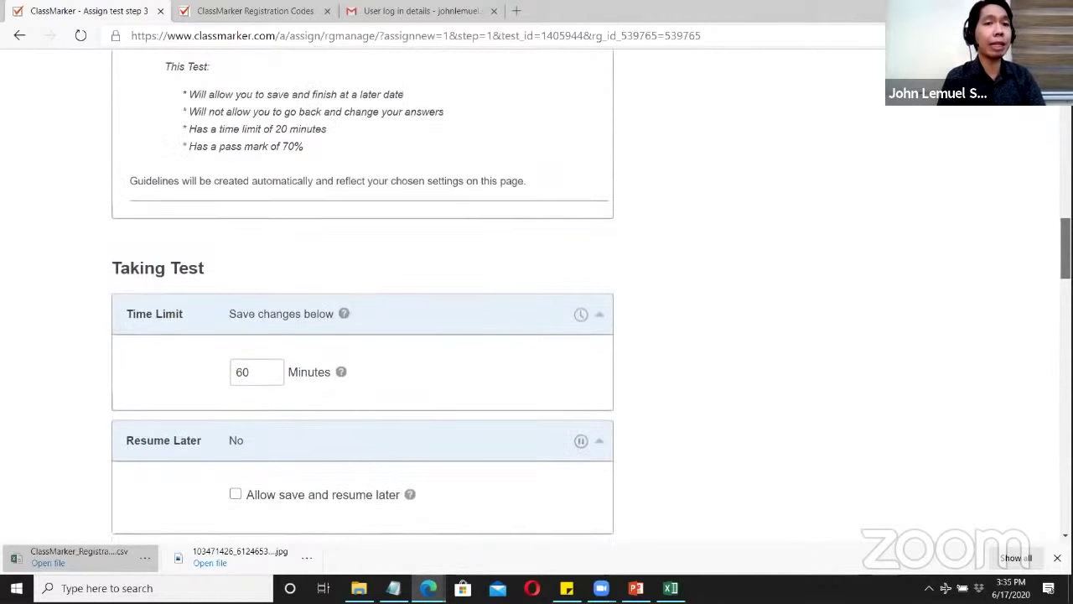
{"action": "scroll", "coordinate": [362, 293], "scroll_direction": "up", "scroll_amount": 2}
{"action": "scroll", "coordinate": [362, 293], "scroll_direction": "down", "scroll_amount": 15}
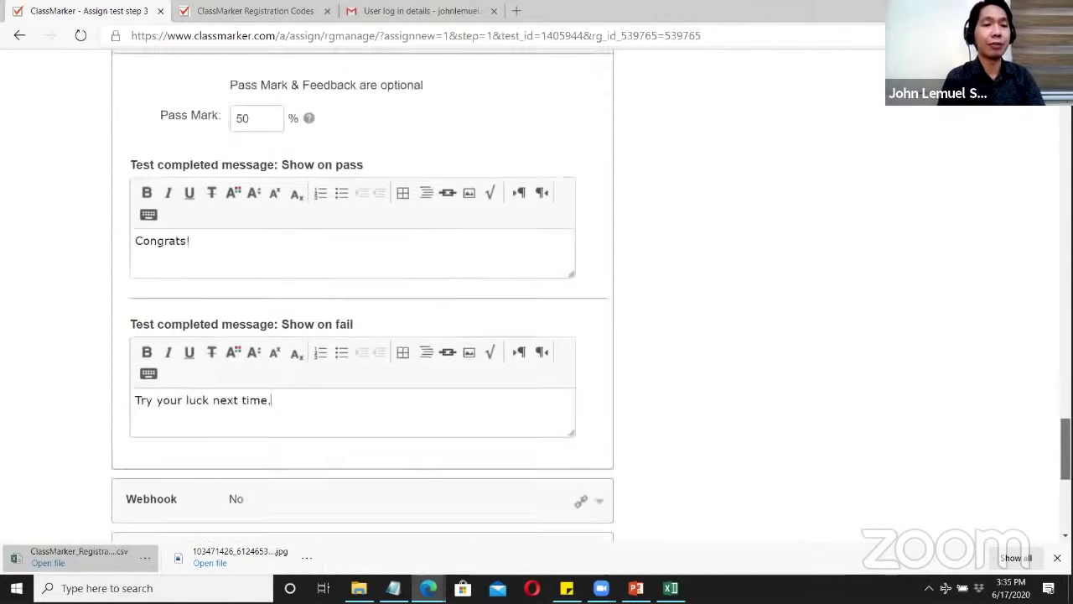
{"action": "scroll", "coordinate": [875, 467], "scroll_direction": "down", "scroll_amount": 1}
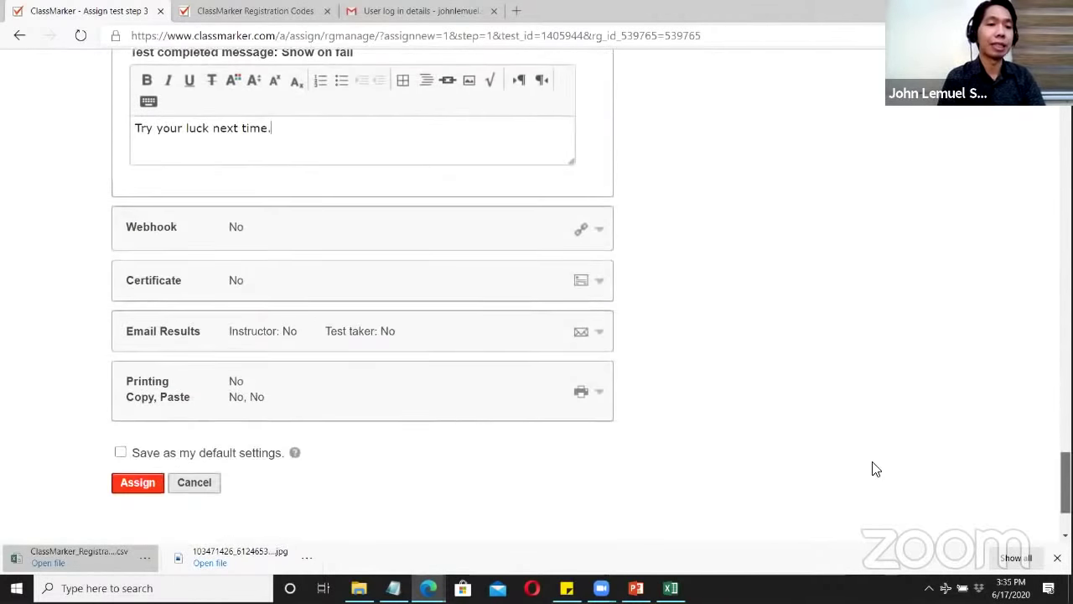
{"action": "left_click", "coordinate": [134, 484]}
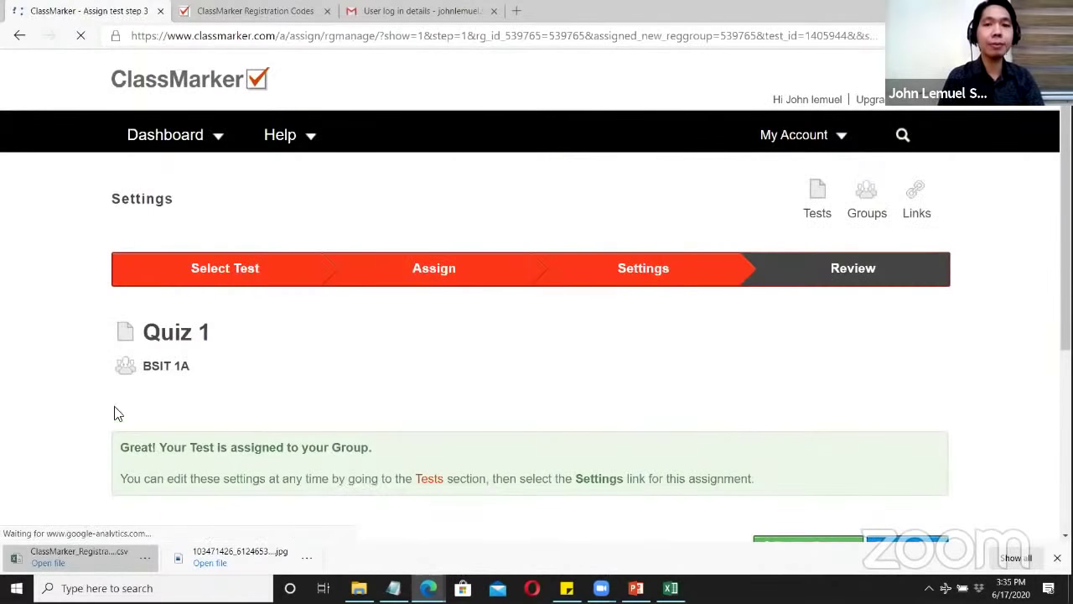
- Highlight the assignment confirmation message, then clear the highlight
{"action": "scroll", "coordinate": [241, 317], "scroll_direction": "down", "scroll_amount": 1}
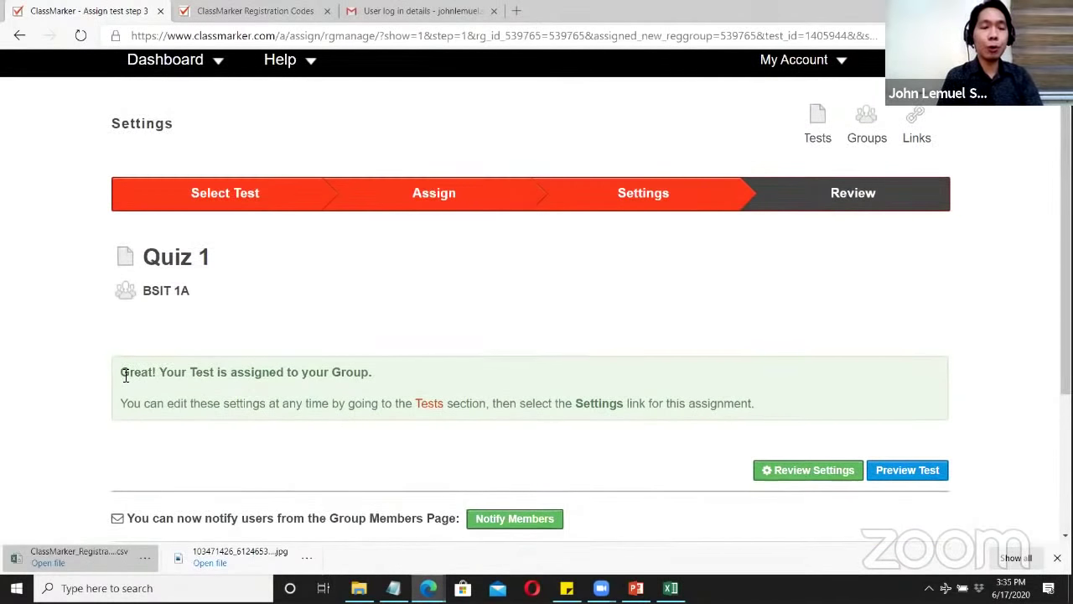
{"action": "left_click_drag", "start_coordinate": [158, 376], "coordinate": [532, 412]}
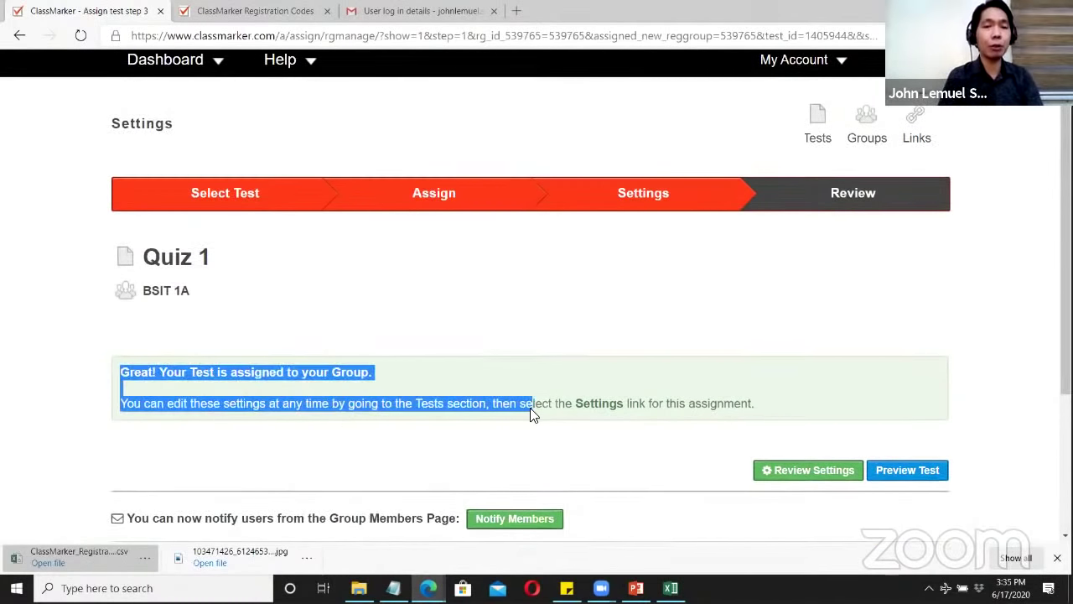
{"action": "left_click", "coordinate": [783, 299]}
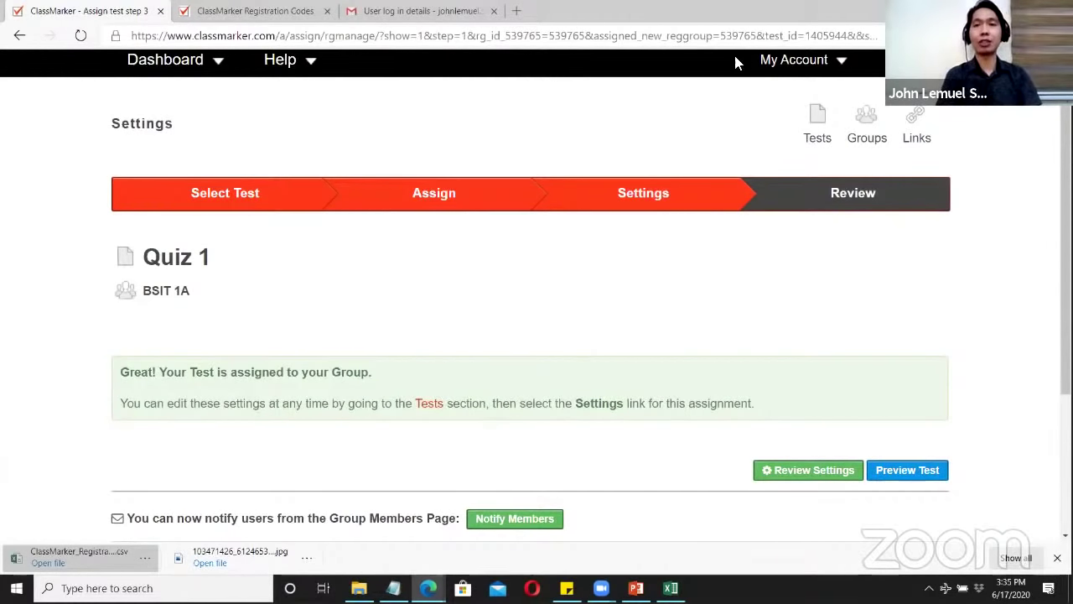
- Open the Tests list and expand Quiz 1 to show its BSIT 1A assignment
{"action": "left_click", "coordinate": [816, 134]}
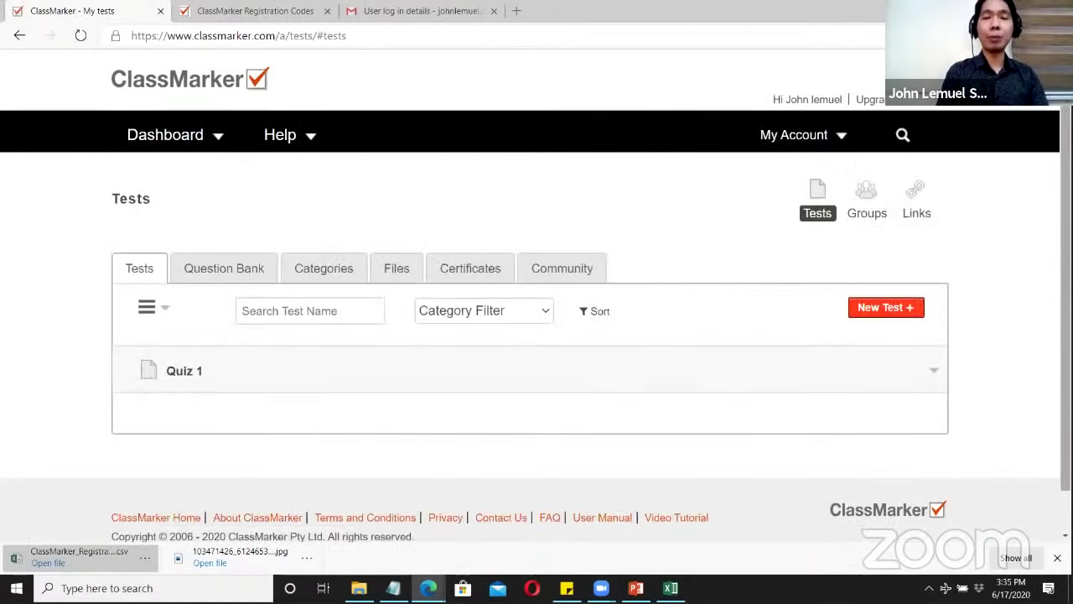
{"action": "scroll", "coordinate": [1039, 249], "scroll_direction": "down", "scroll_amount": 1}
{"action": "left_click", "coordinate": [368, 335]}
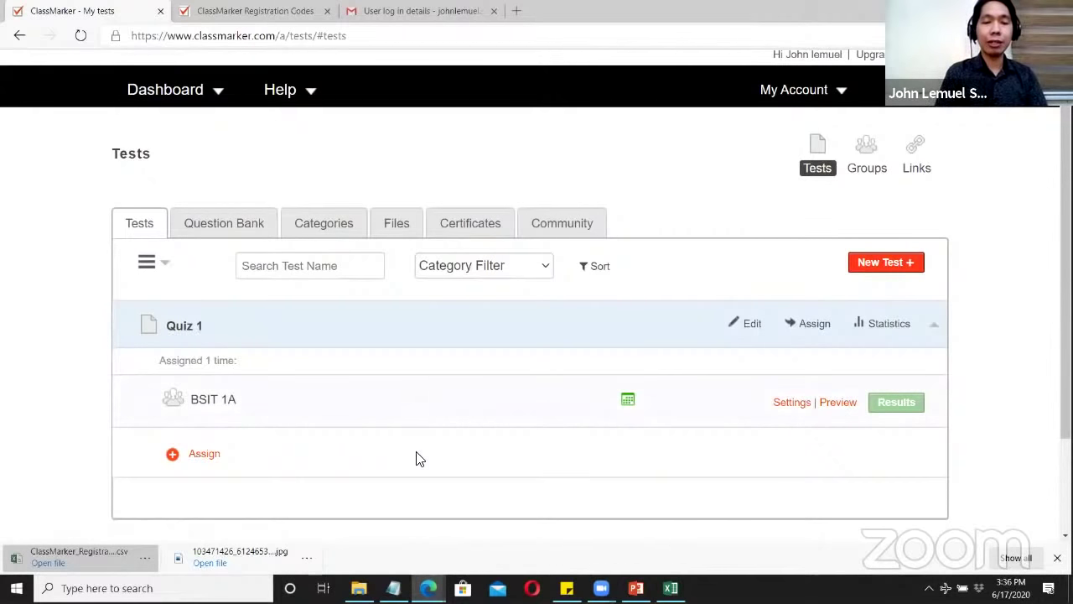
{"action": "mouse_move", "coordinate": [429, 587]}
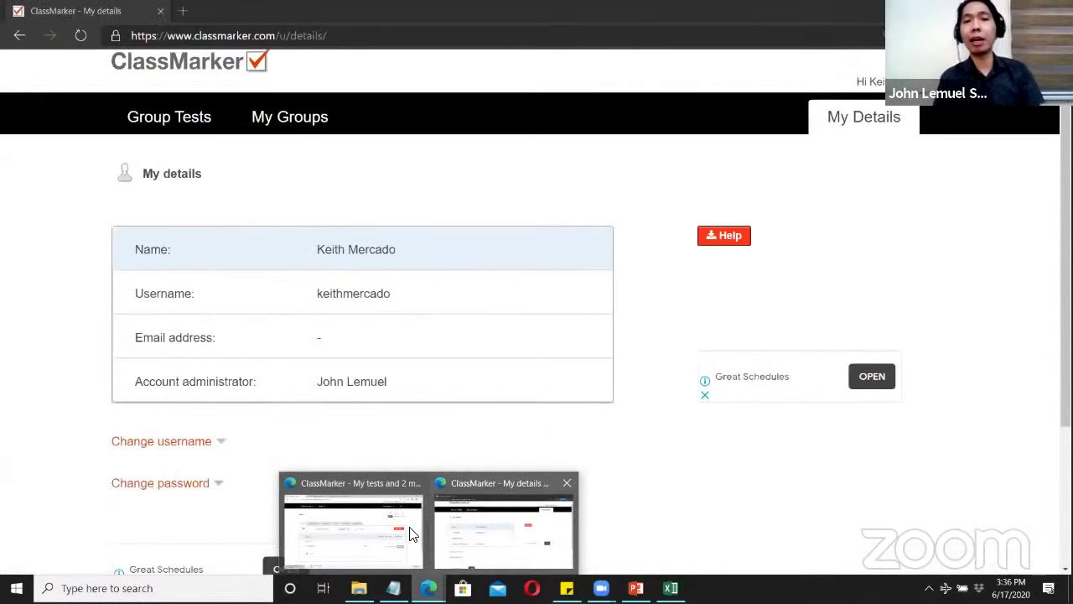
- In the student's window, open Group Tests and try logging in with the student's username and password
{"action": "left_click", "coordinate": [473, 537]}
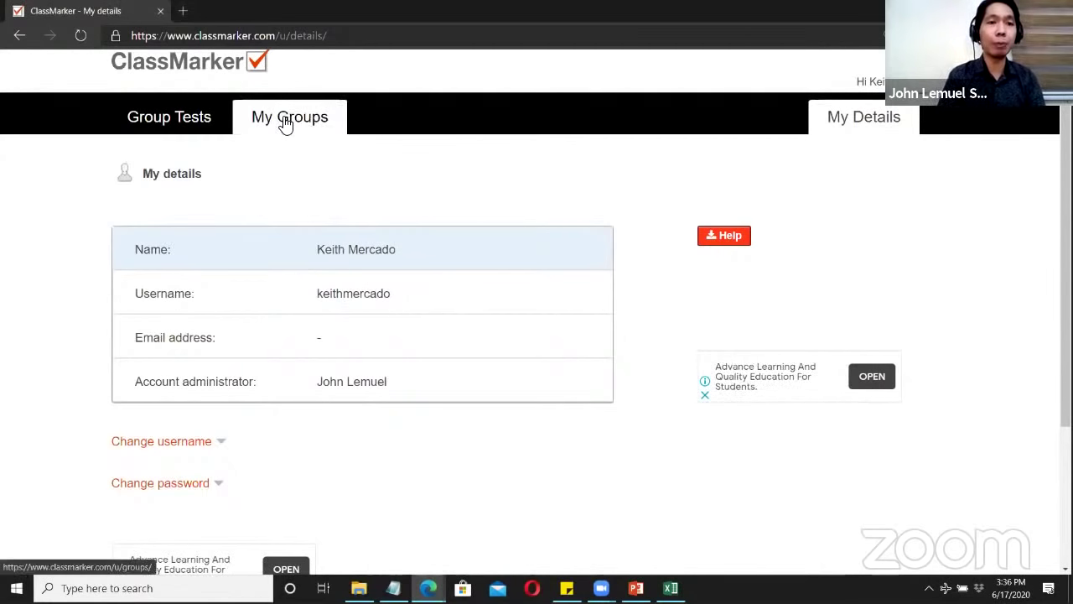
{"action": "left_click", "coordinate": [196, 131]}
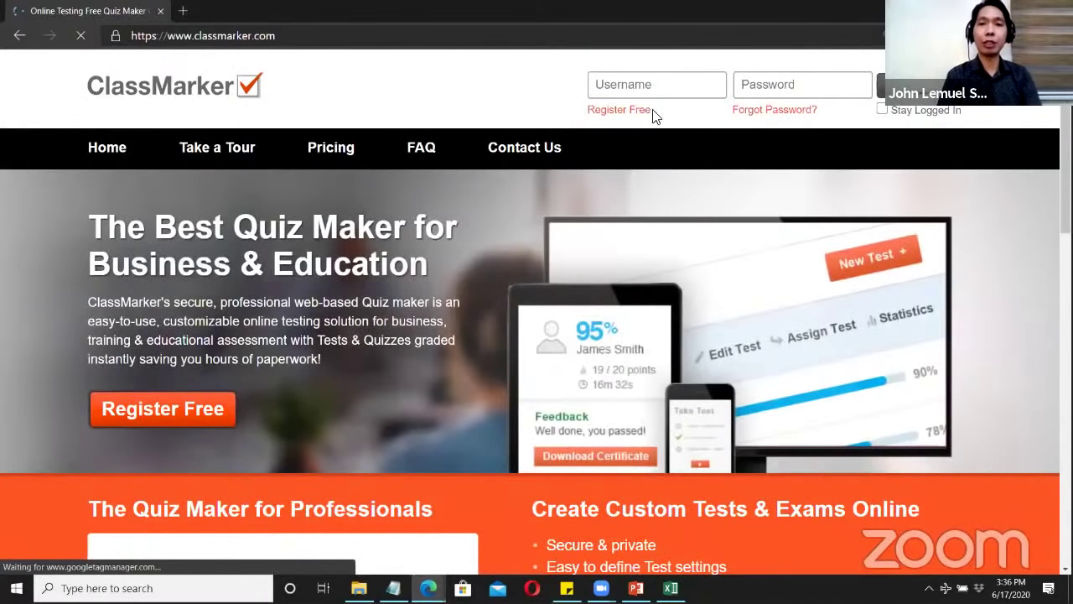
{"action": "left_click", "coordinate": [648, 88]}
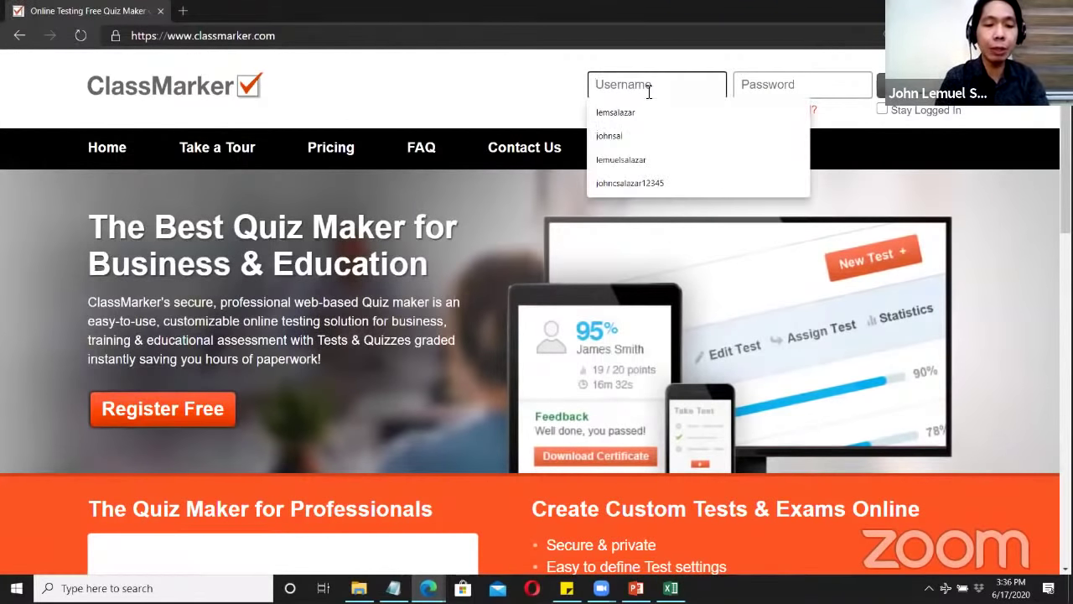
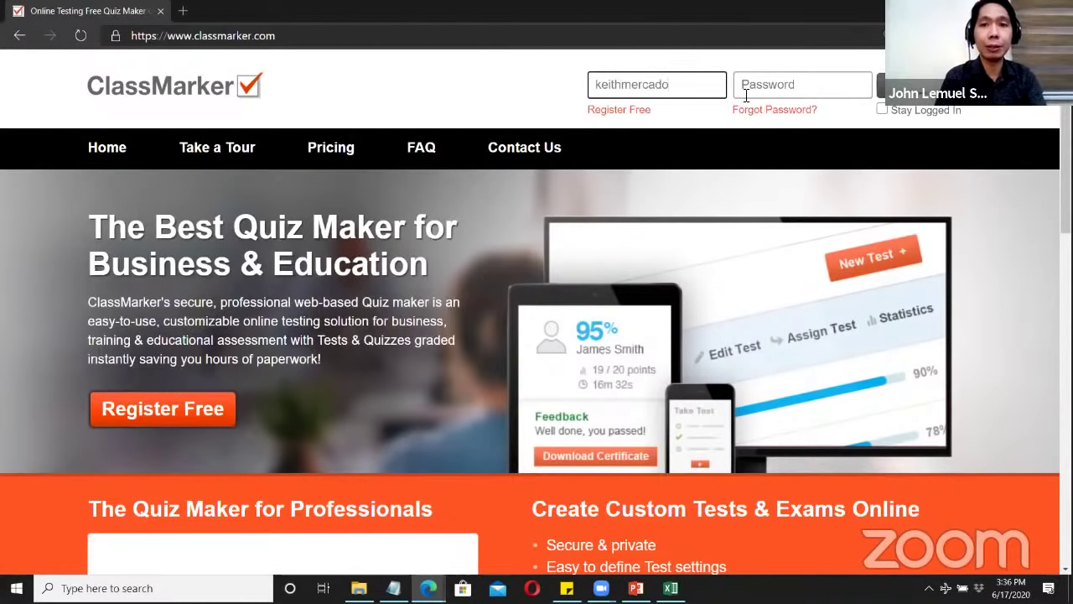
{"action": "left_click", "coordinate": [770, 88]}
{"action": "type", "text": "*****"}
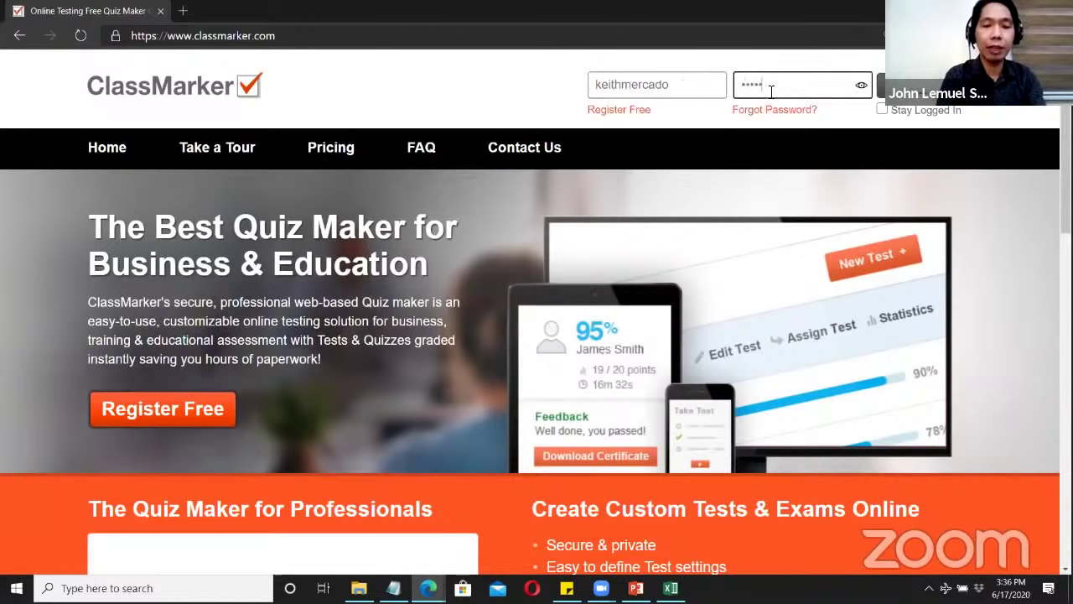
{"action": "key", "text": "Return"}
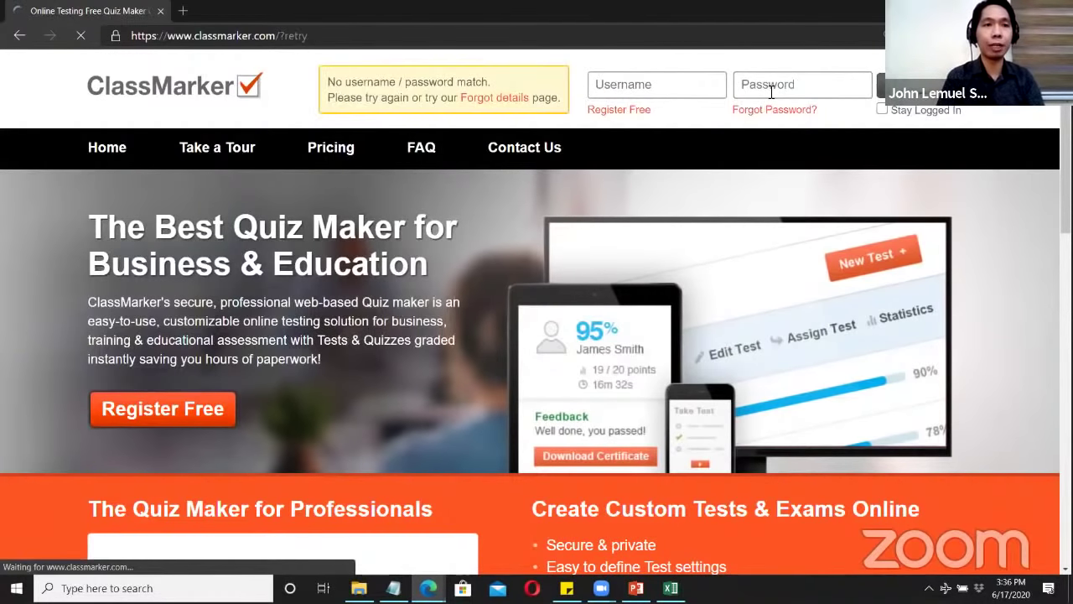
- Log in again with the corrected student username and password, then start Quiz 1
{"action": "left_click", "coordinate": [617, 93]}
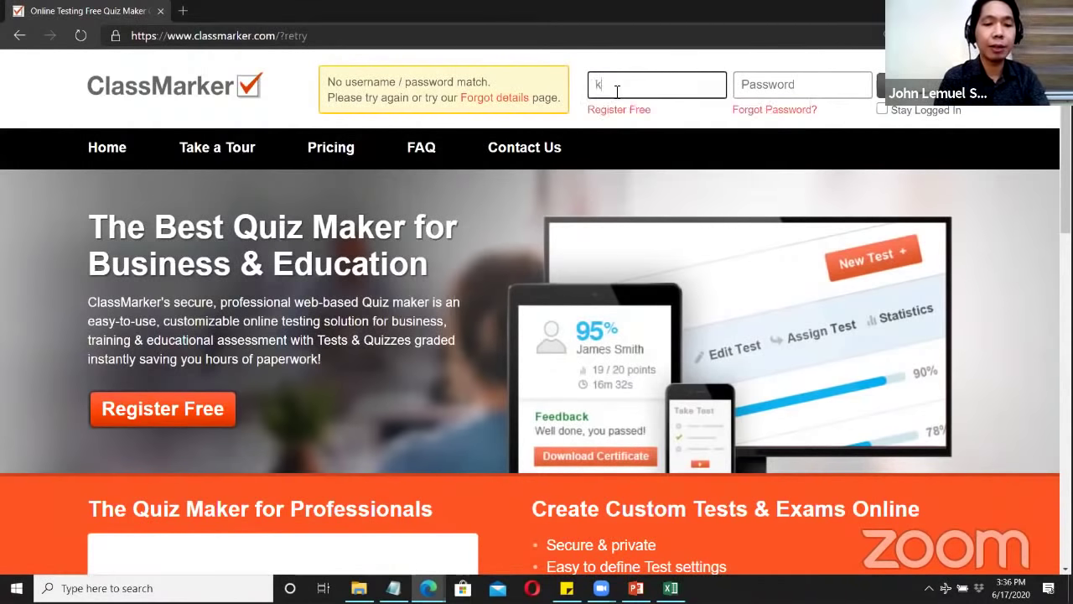
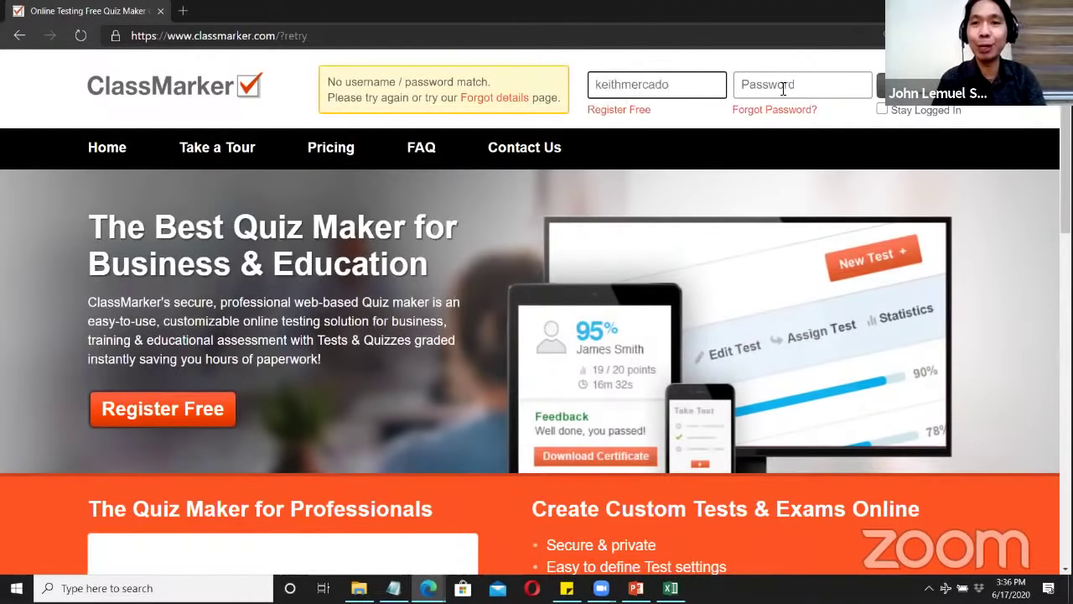
{"action": "left_click", "coordinate": [784, 88]}
{"action": "type", "text": "•"}
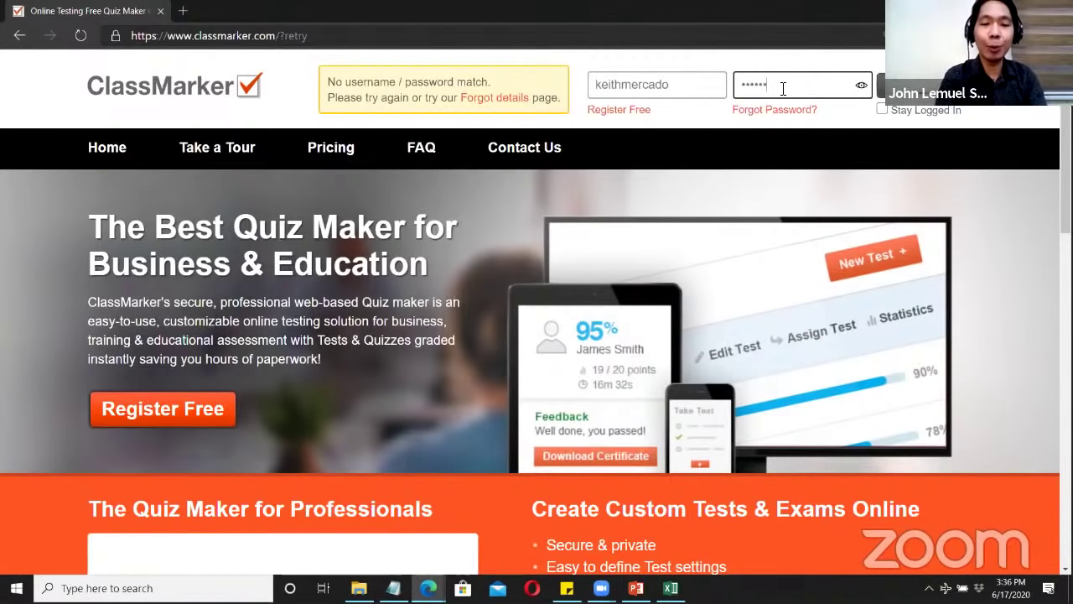
{"action": "type", "text": "•••••••"}
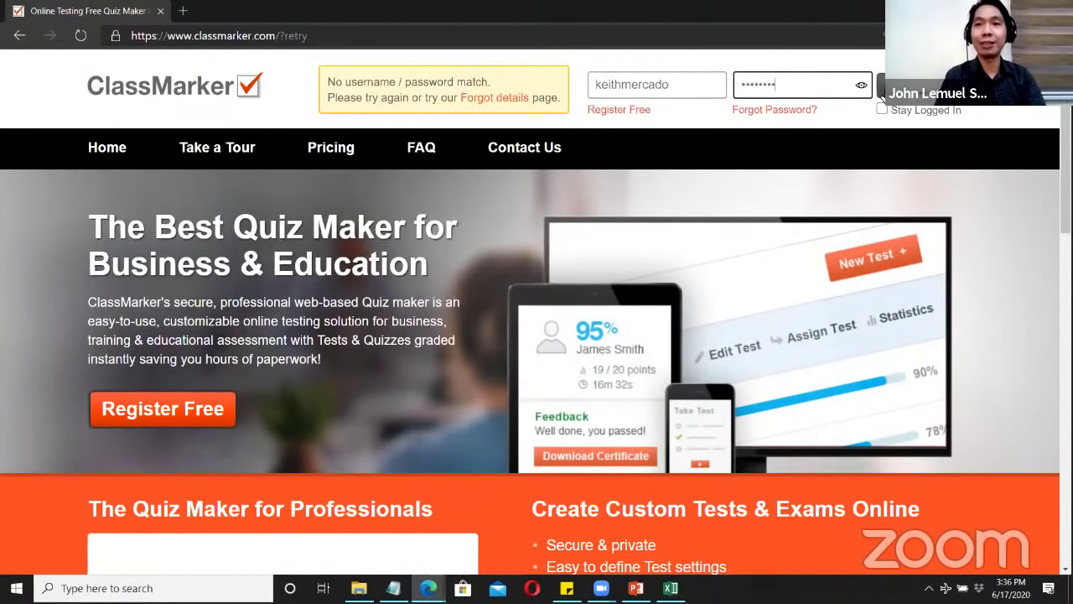
{"action": "key", "text": "Return"}
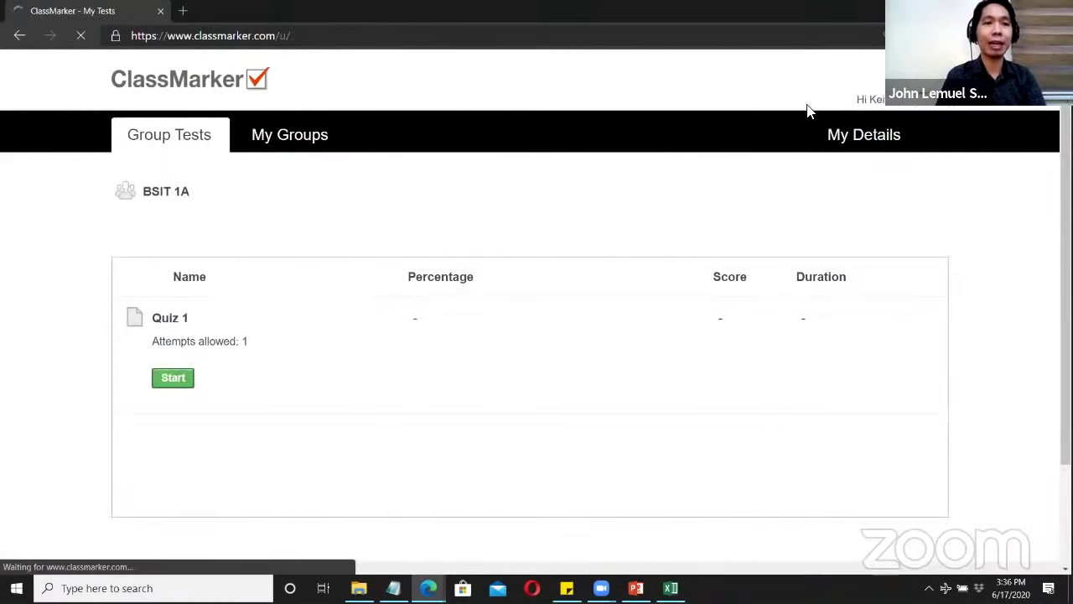
{"action": "scroll", "coordinate": [460, 198], "scroll_direction": "down", "scroll_amount": 1}
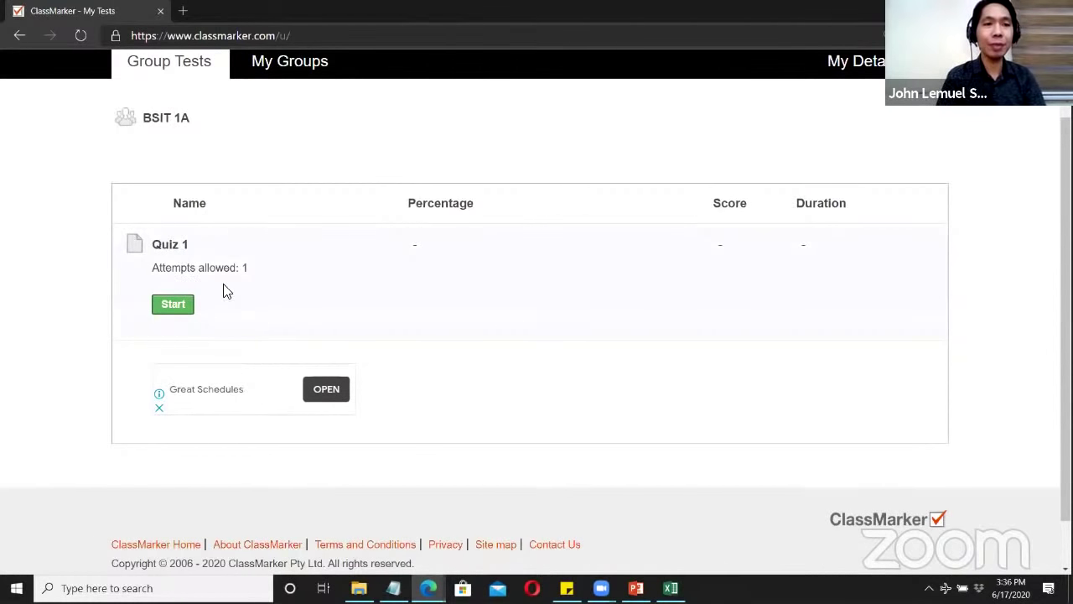
{"action": "left_click", "coordinate": [175, 309]}
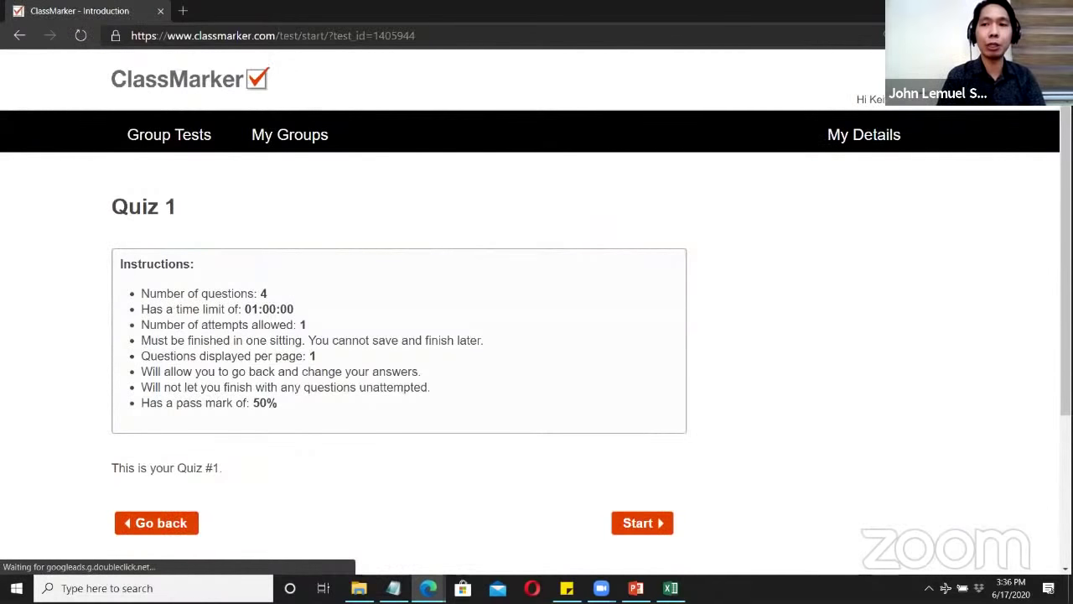
- Read the Quiz 1 instructions and begin the test at Question 1 of 4
{"action": "scroll", "coordinate": [129, 178], "scroll_direction": "down", "scroll_amount": 1}
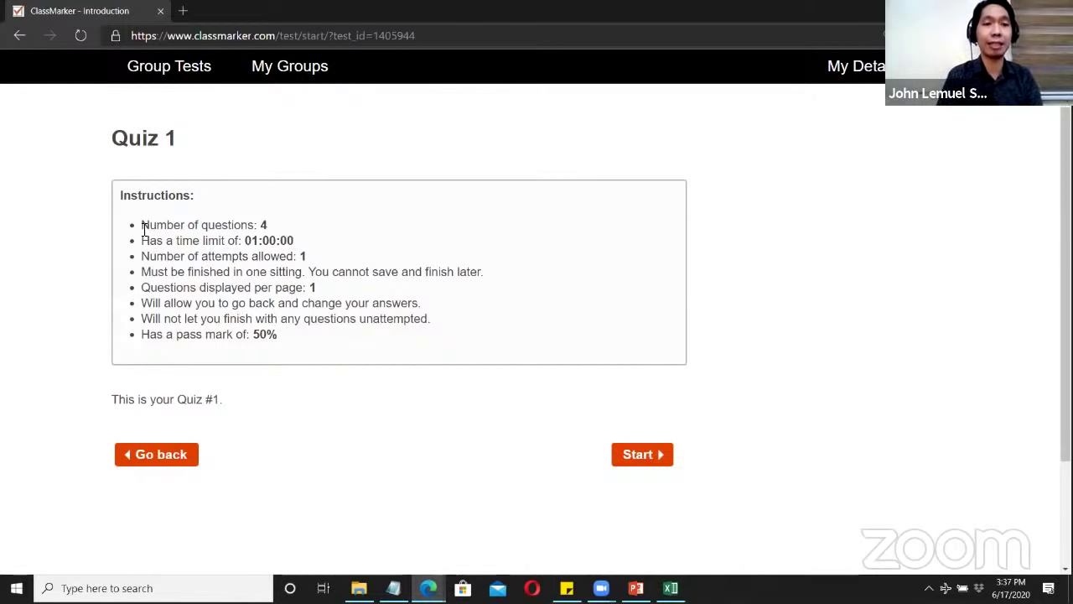
{"action": "left_click_drag", "start_coordinate": [143, 226], "coordinate": [207, 257]}
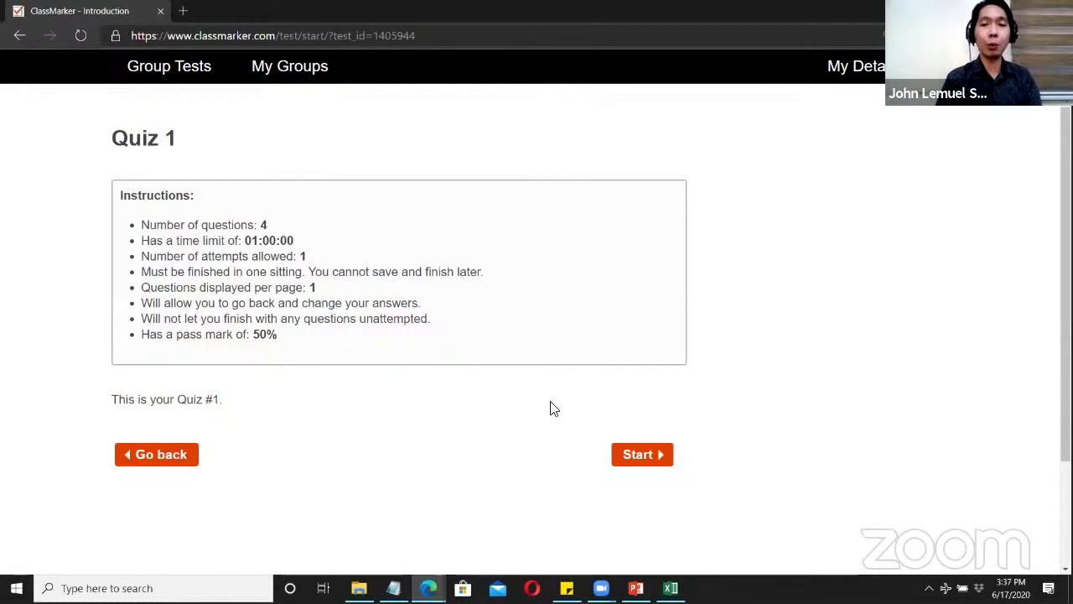
{"action": "left_click", "coordinate": [636, 457]}
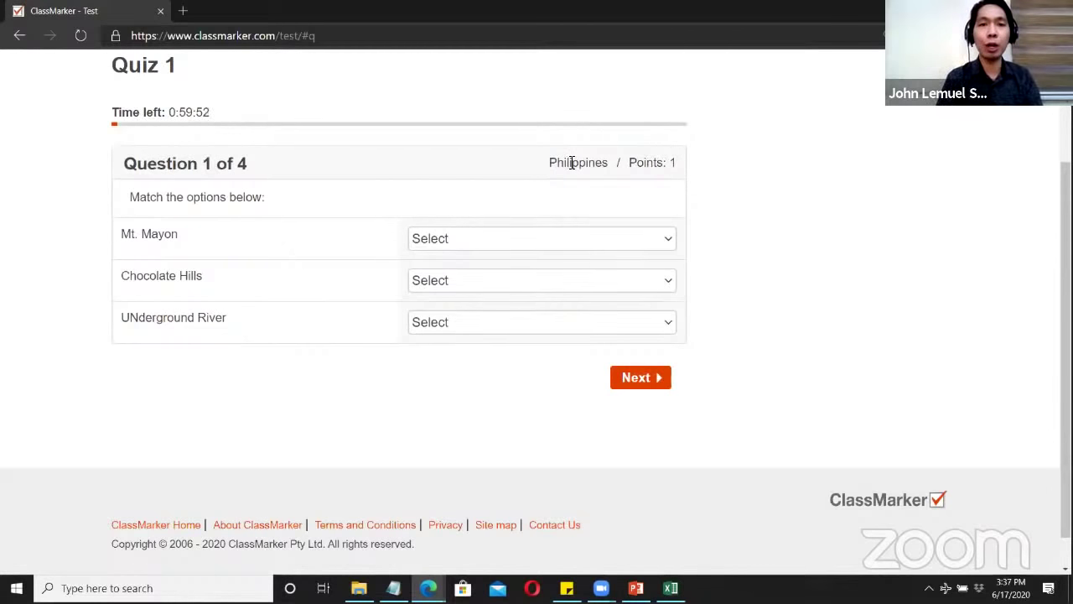
- Match Mt. Mayon to Albay, Chocolate Hills to Bohol, and Underground River to Palawan
{"action": "left_click", "coordinate": [505, 240]}
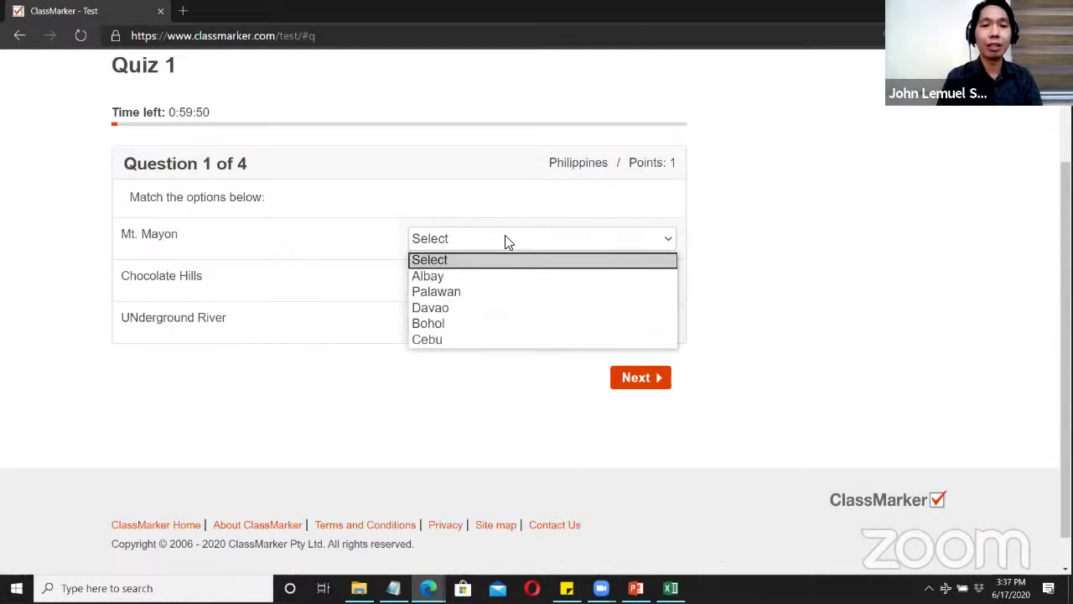
{"action": "left_click", "coordinate": [469, 277]}
{"action": "left_click", "coordinate": [470, 279]}
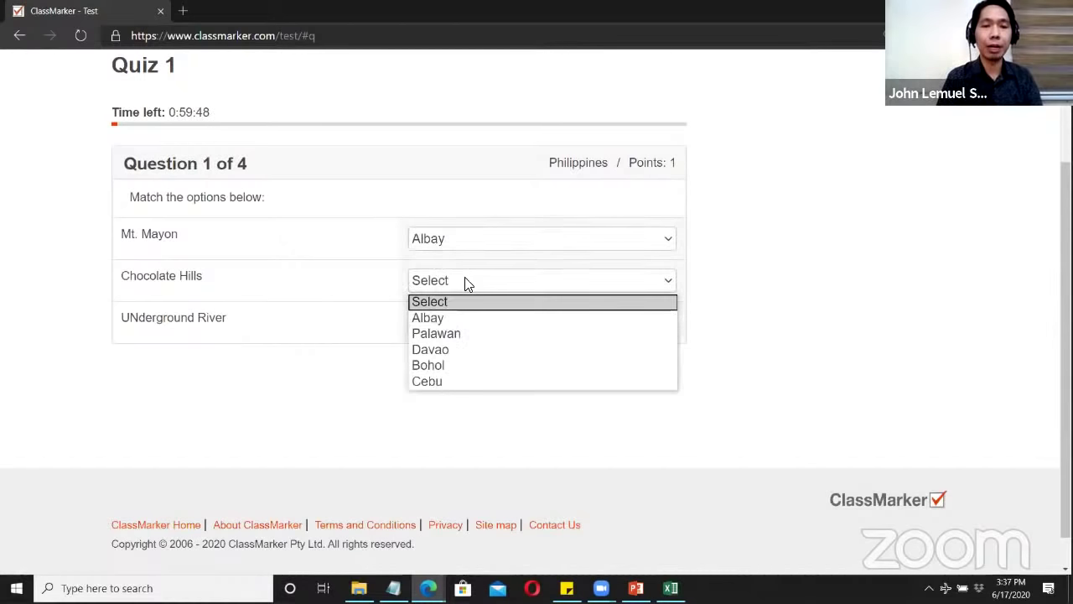
{"action": "left_click", "coordinate": [432, 365]}
{"action": "left_click", "coordinate": [451, 329]}
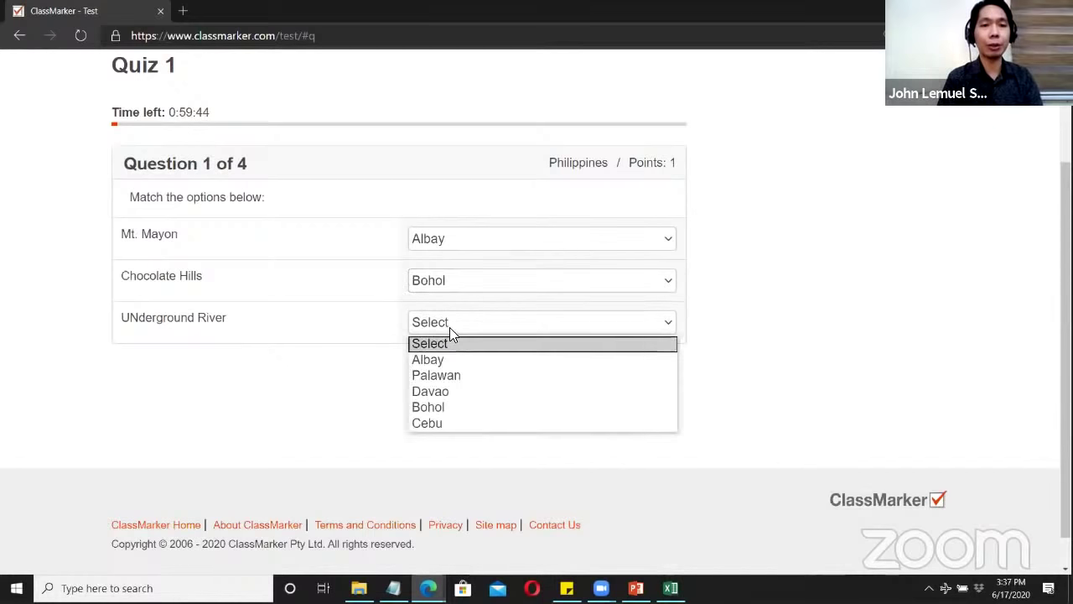
{"action": "left_click", "coordinate": [457, 375]}
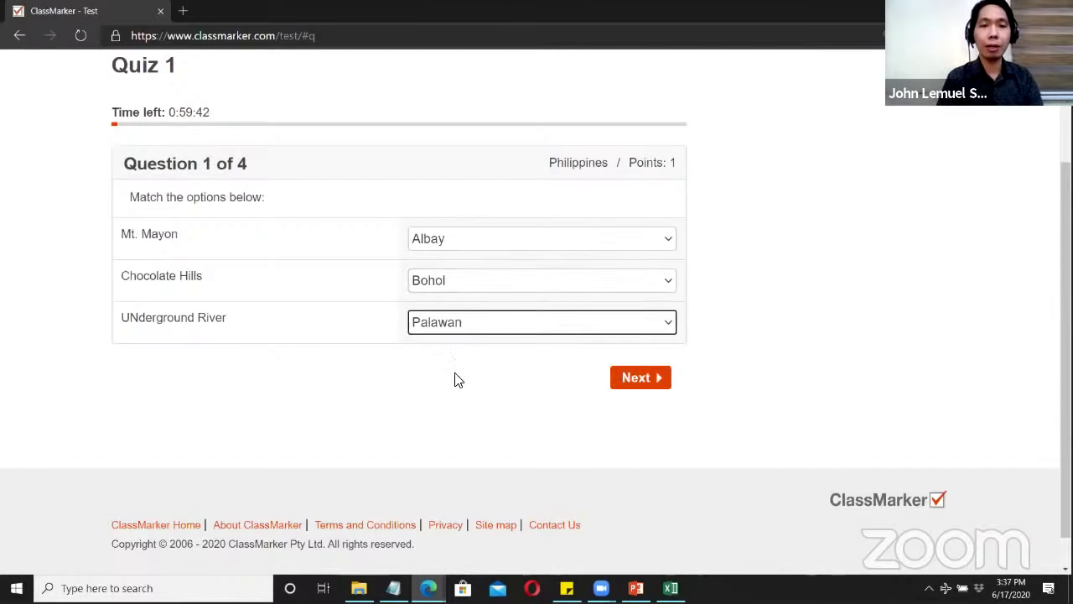
{"action": "left_click", "coordinate": [637, 382]}
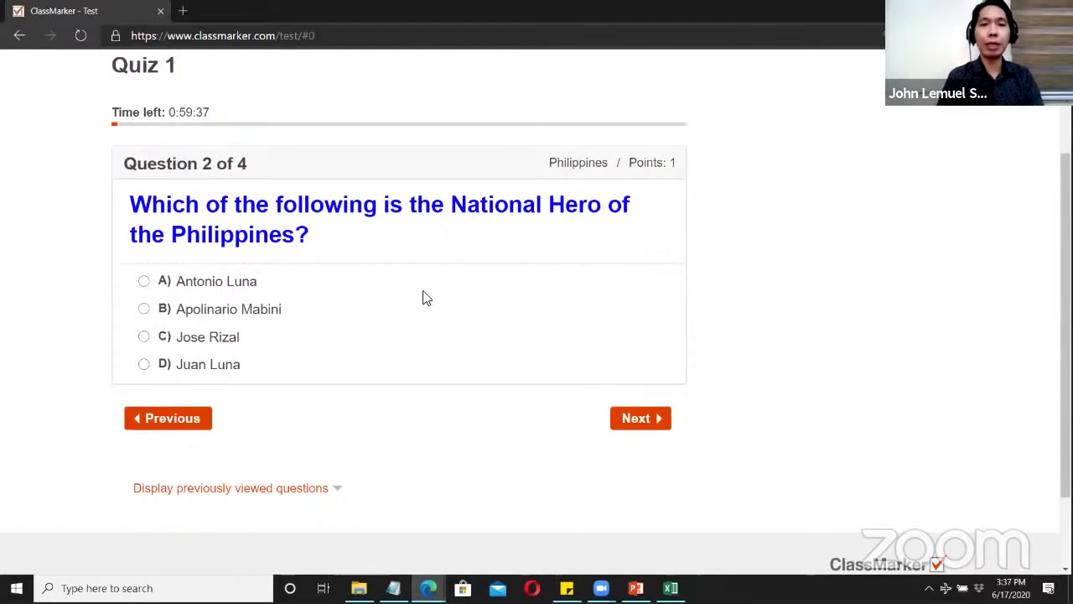
- Answer question 2 with Apolinario Mabini, then go back and change it to Jose Rizal
{"action": "left_click", "coordinate": [145, 309]}
{"action": "left_click", "coordinate": [636, 424]}
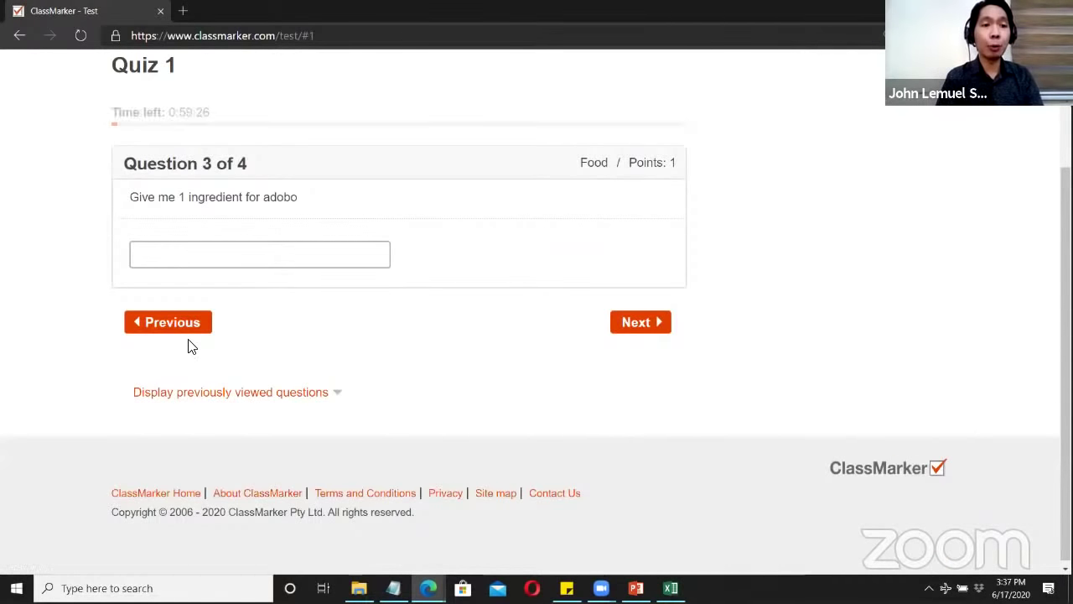
{"action": "left_click", "coordinate": [187, 332]}
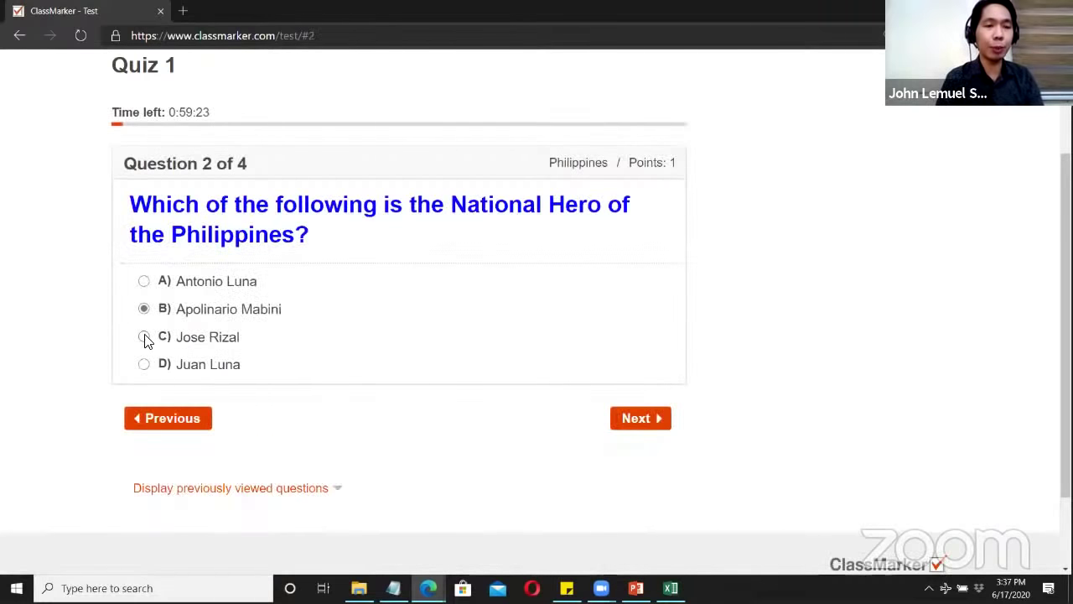
{"action": "left_click", "coordinate": [144, 338]}
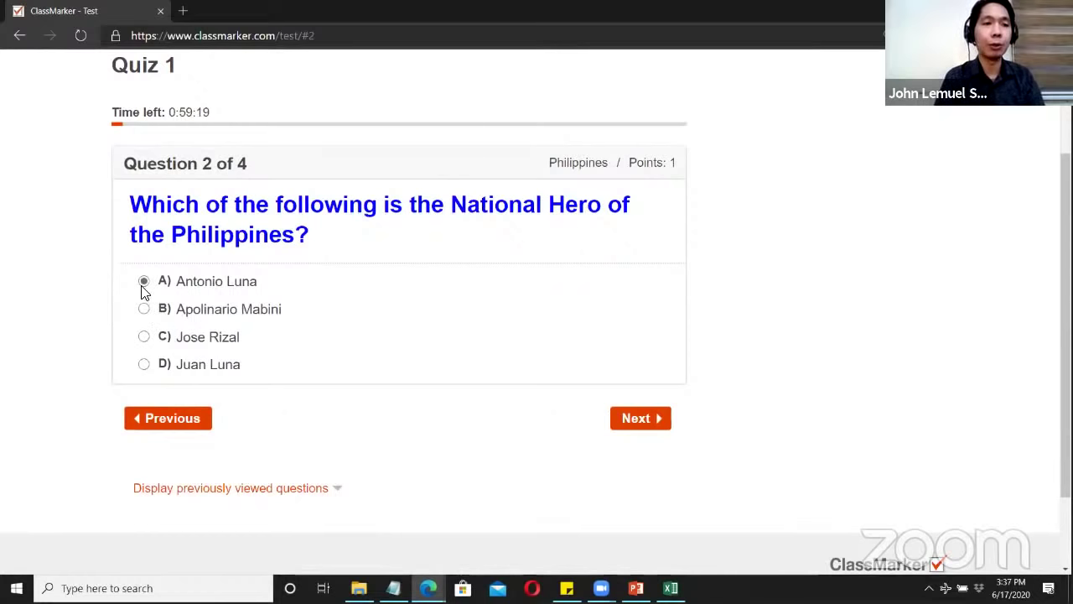
{"action": "left_click", "coordinate": [642, 427]}
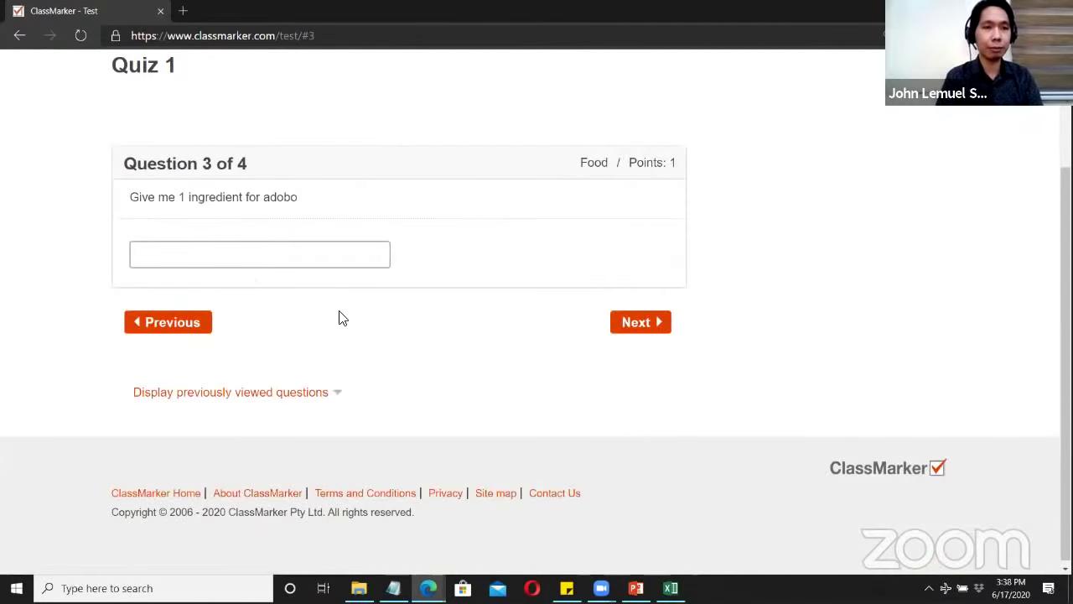
- Answer the adobo ingredient question with 'garlic' and move on to the question 4 essay
{"action": "left_click", "coordinate": [317, 250]}
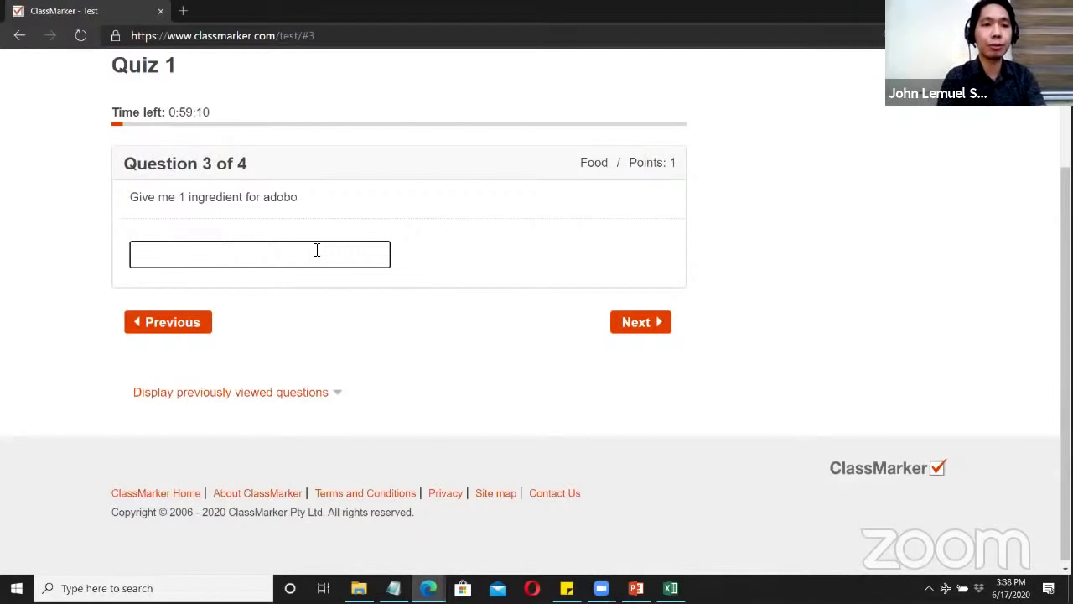
{"action": "type", "text": "S"}
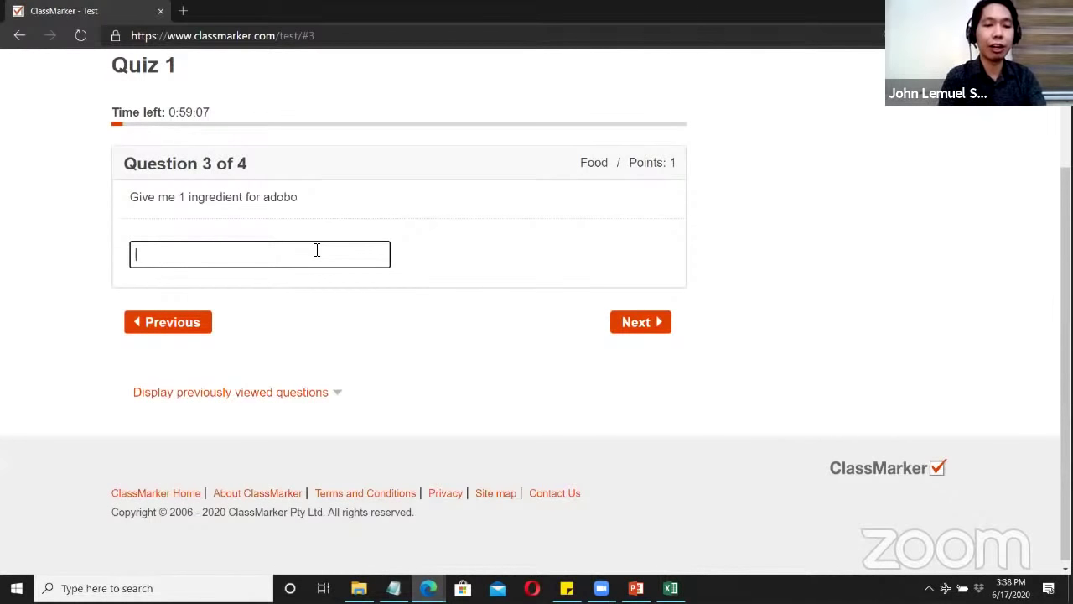
{"action": "type", "text": "garlic"}
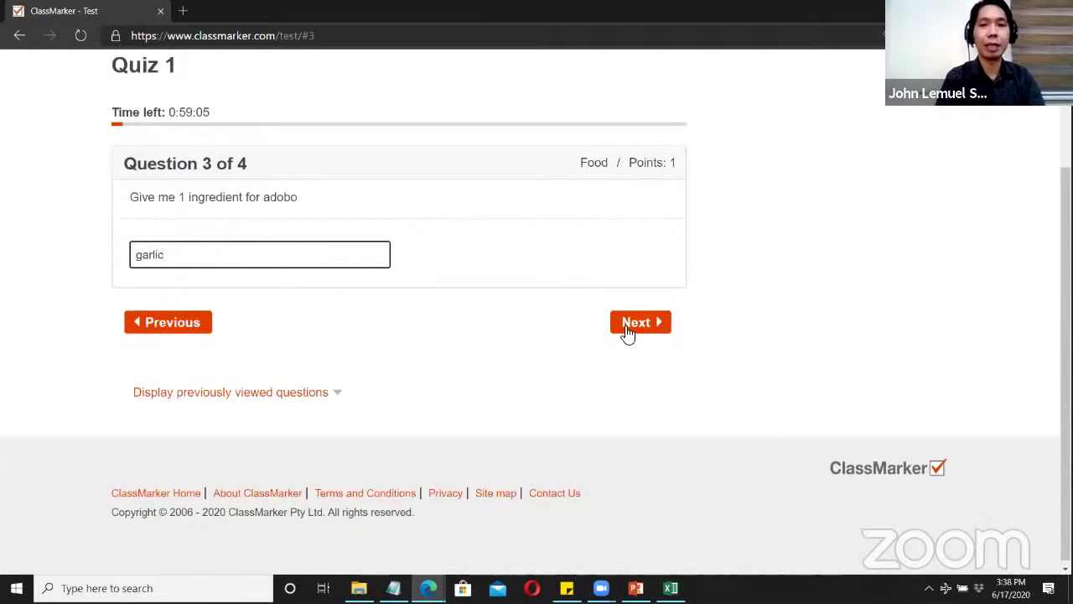
{"action": "left_click", "coordinate": [629, 332]}
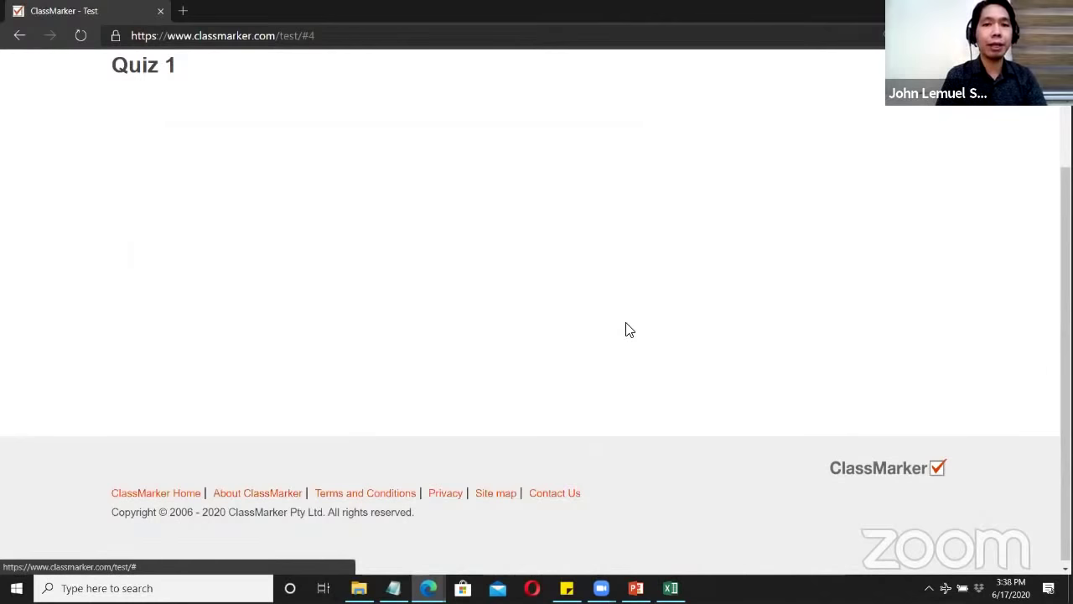
{"action": "left_click", "coordinate": [341, 249]}
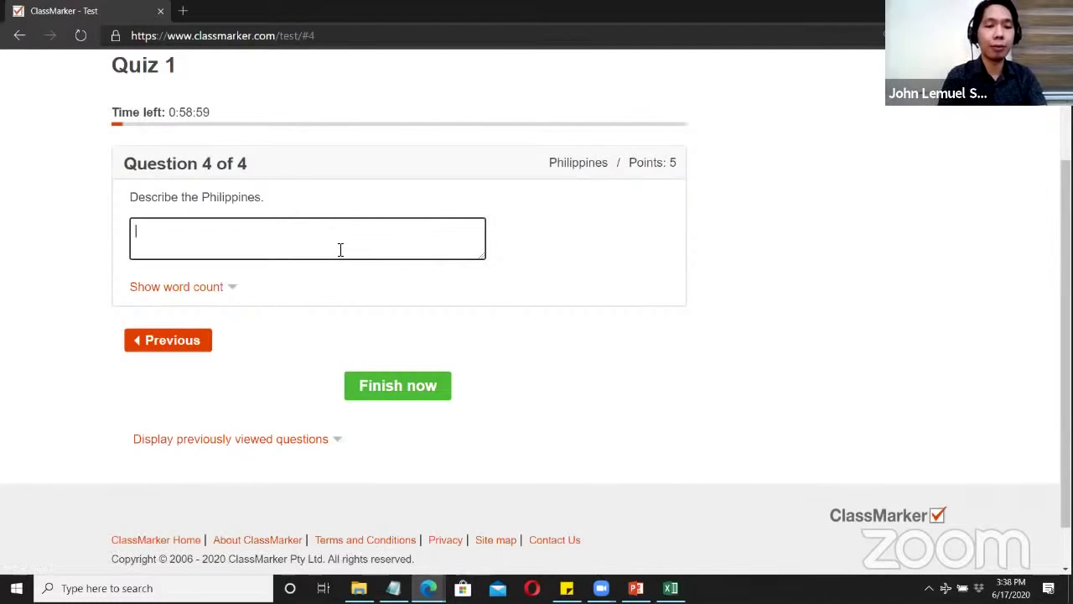
- Write 'wonderful!' as the essay answer and submit Quiz 1
{"action": "type", "text": "wonderful!"}
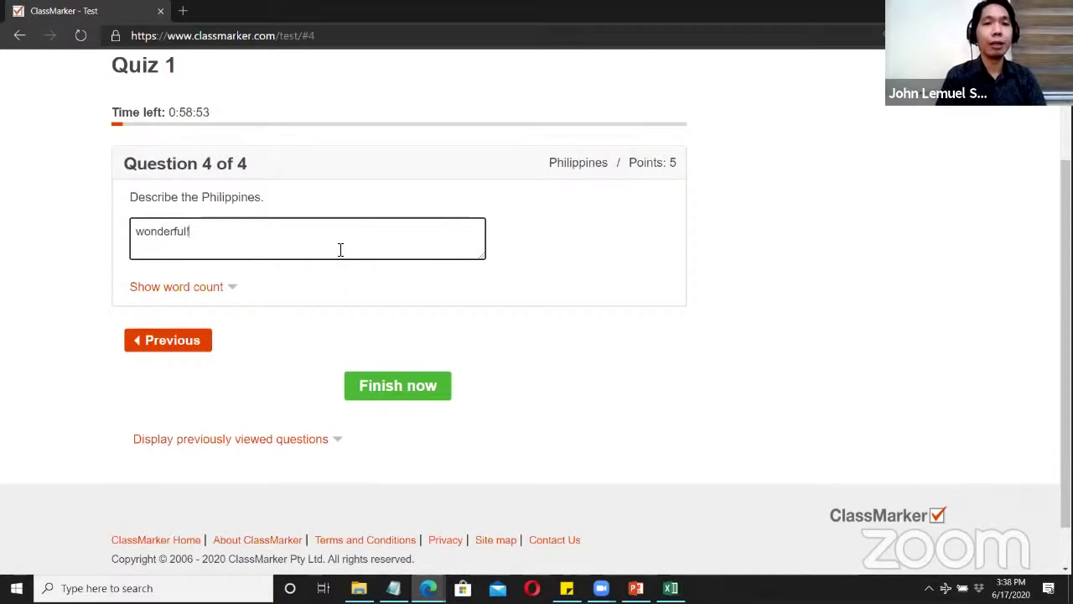
{"action": "left_click", "coordinate": [399, 390]}
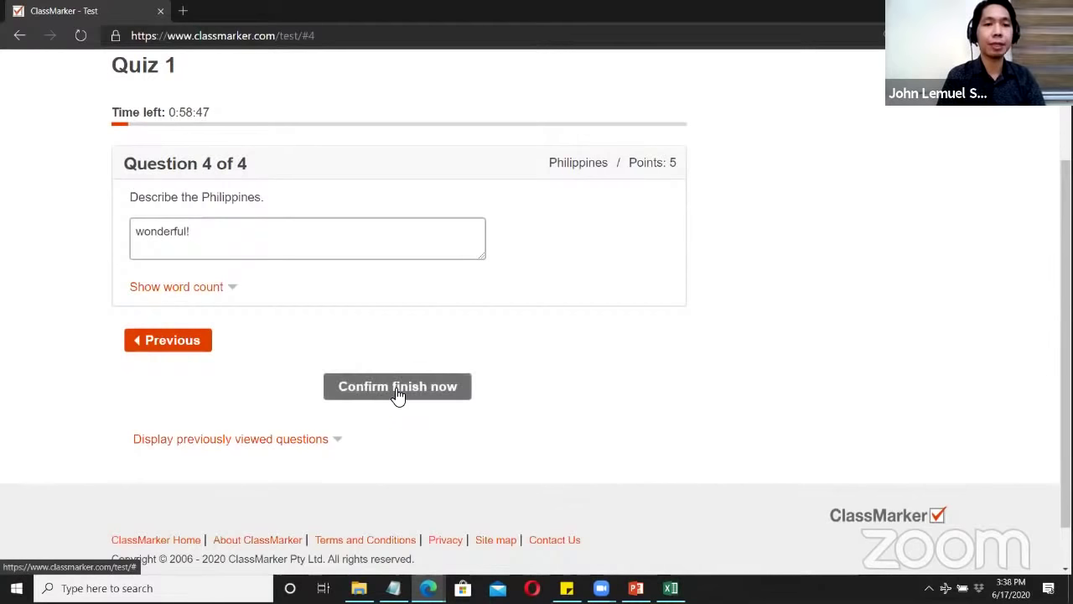
{"action": "left_click", "coordinate": [406, 397]}
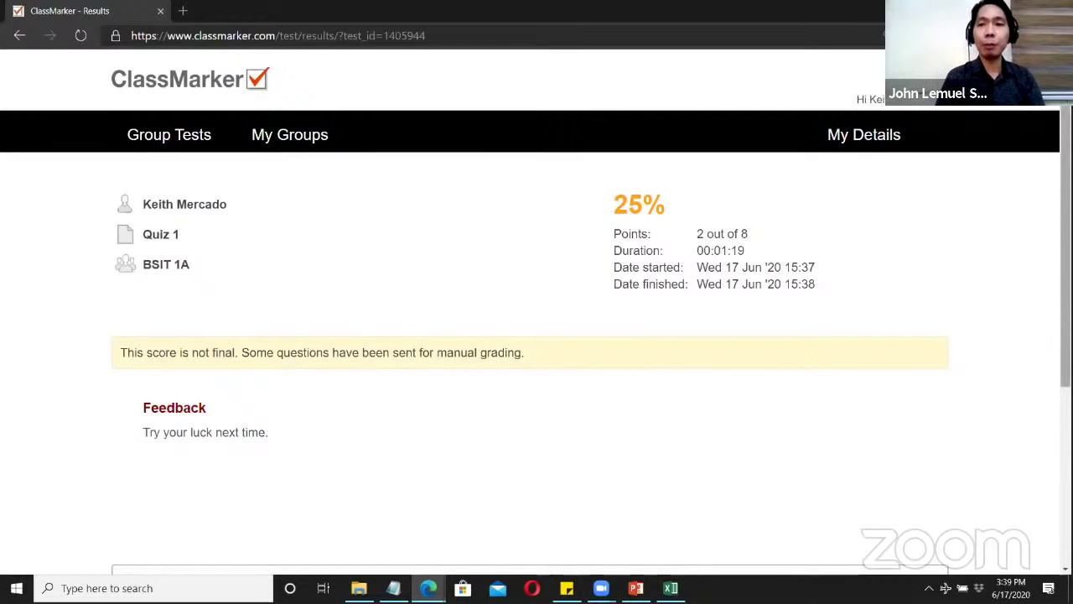
- View the student's Quiz 1 result from Group Tests, then switch to the teacher's My tests window
{"action": "scroll", "coordinate": [537, 335], "scroll_direction": "down", "scroll_amount": 1}
{"action": "scroll", "coordinate": [537, 335], "scroll_direction": "up", "scroll_amount": 1}
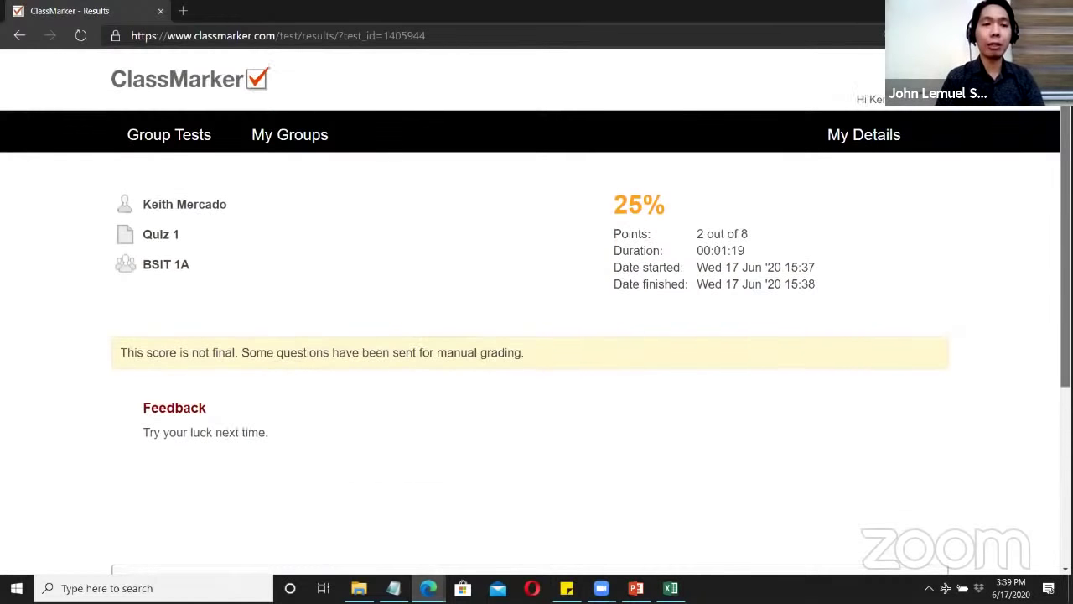
{"action": "left_click", "coordinate": [165, 143]}
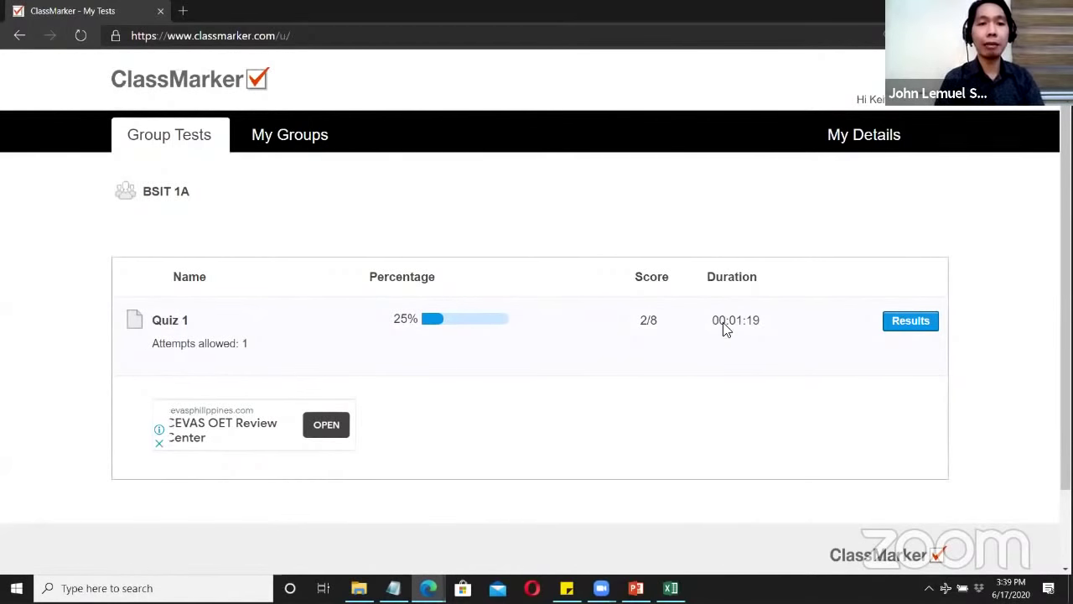
{"action": "left_click", "coordinate": [901, 332]}
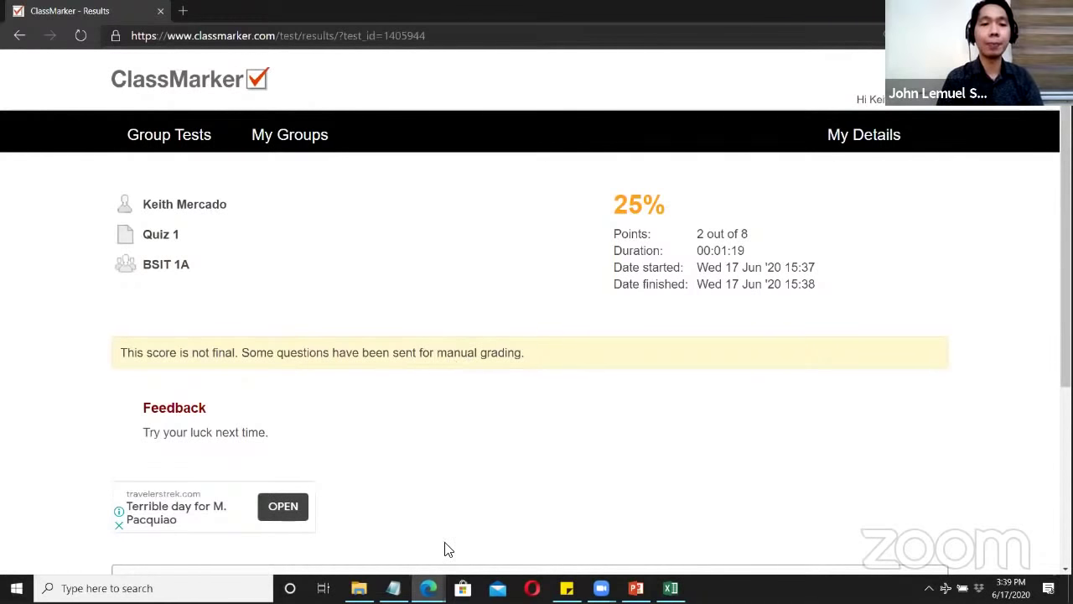
{"action": "left_click", "coordinate": [427, 584]}
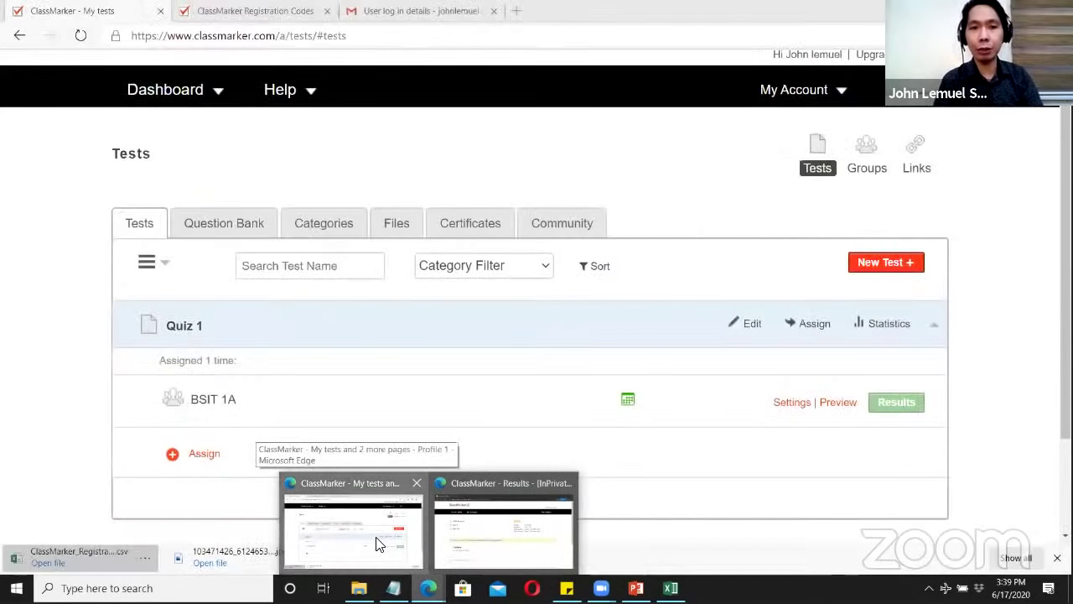
- Reload the teacher's Tests page and expand Quiz 1 to reveal its BSIT 1A assignment
{"action": "left_click", "coordinate": [377, 542]}
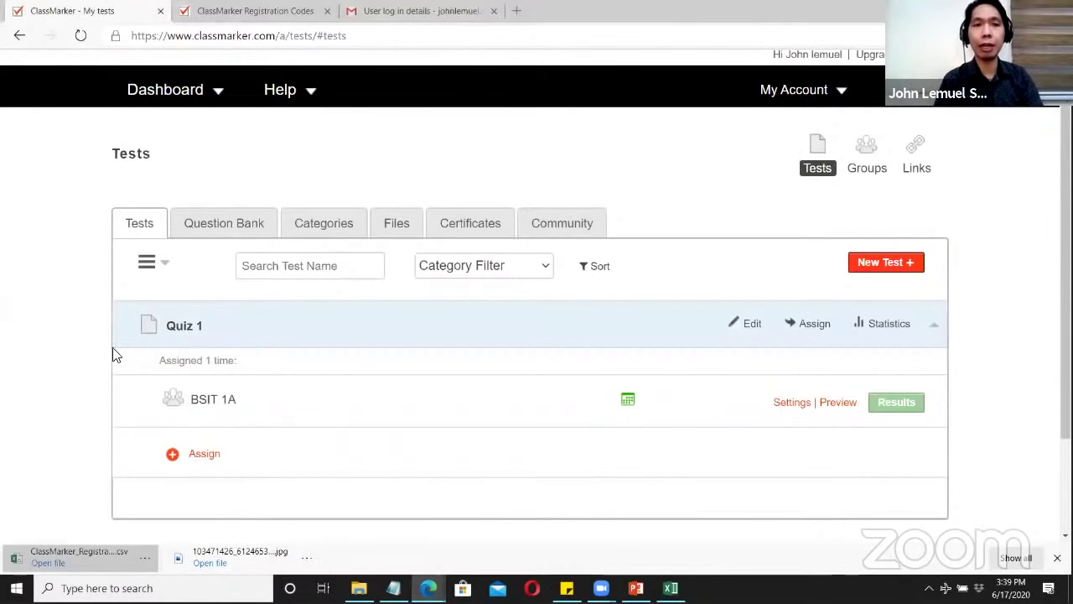
{"action": "left_click", "coordinate": [83, 37]}
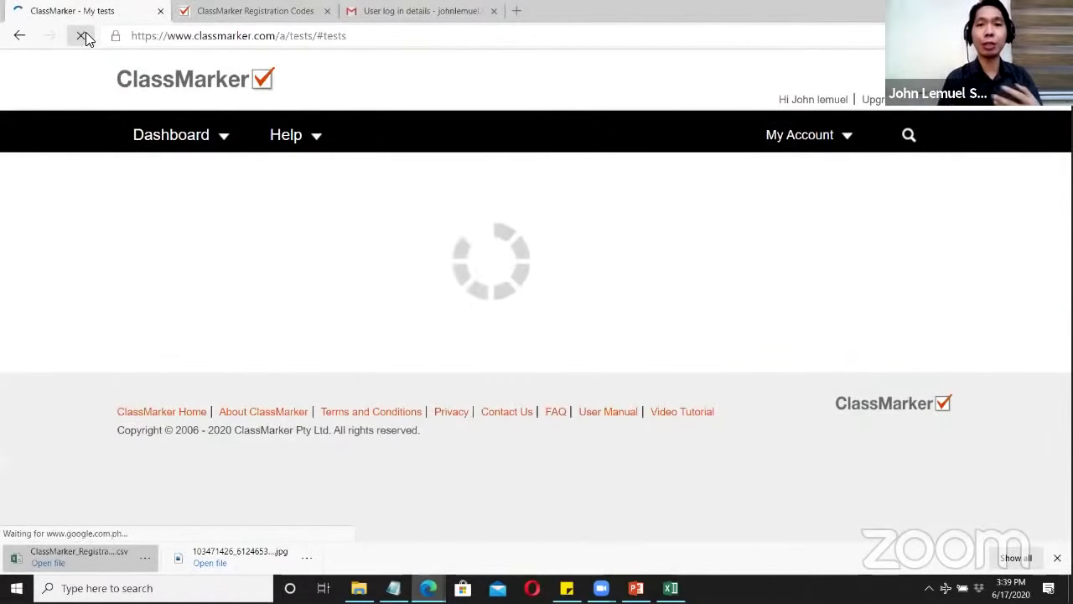
{"action": "left_click", "coordinate": [478, 327]}
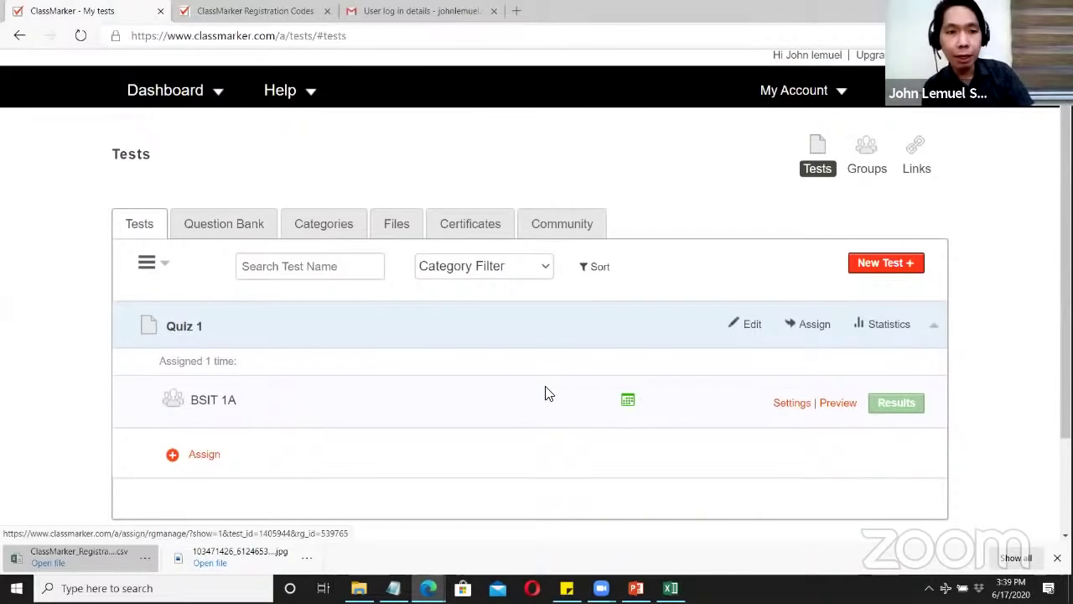
- Open the BSIT 1A results for Quiz 1 and scroll through the list
{"action": "left_click", "coordinate": [913, 404]}
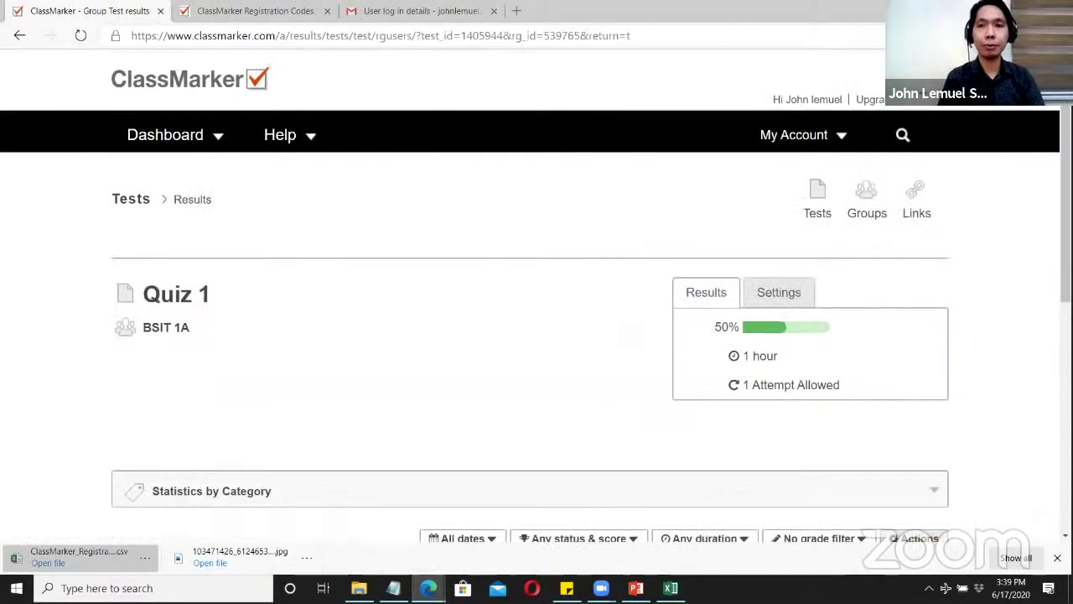
{"action": "scroll", "coordinate": [537, 335], "scroll_direction": "down", "scroll_amount": 3}
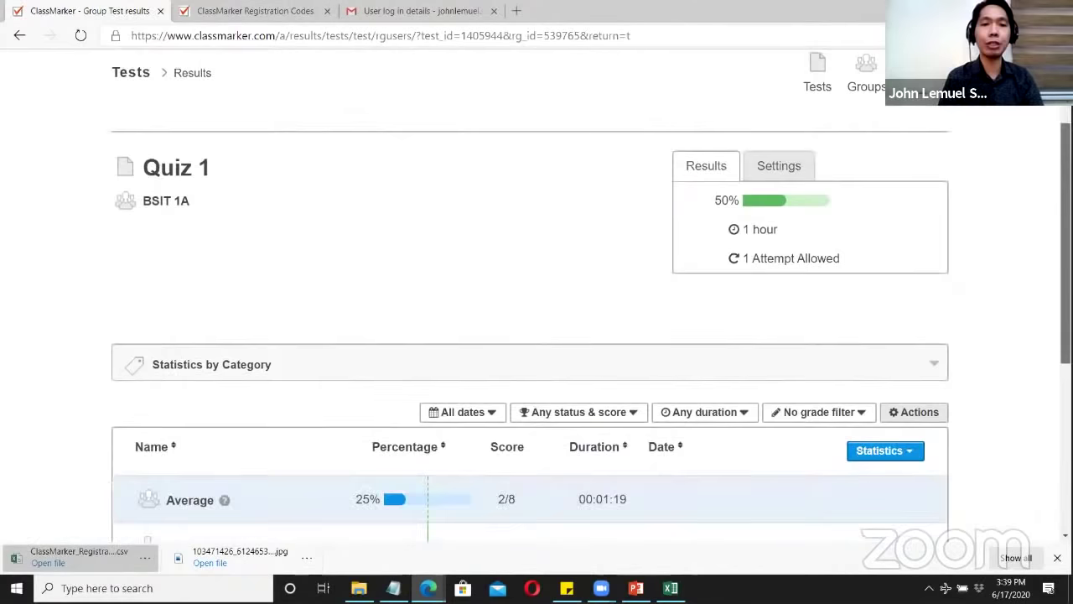
{"action": "scroll", "coordinate": [537, 336], "scroll_direction": "down", "scroll_amount": 1}
{"action": "scroll", "coordinate": [537, 336], "scroll_direction": "down", "scroll_amount": 2}
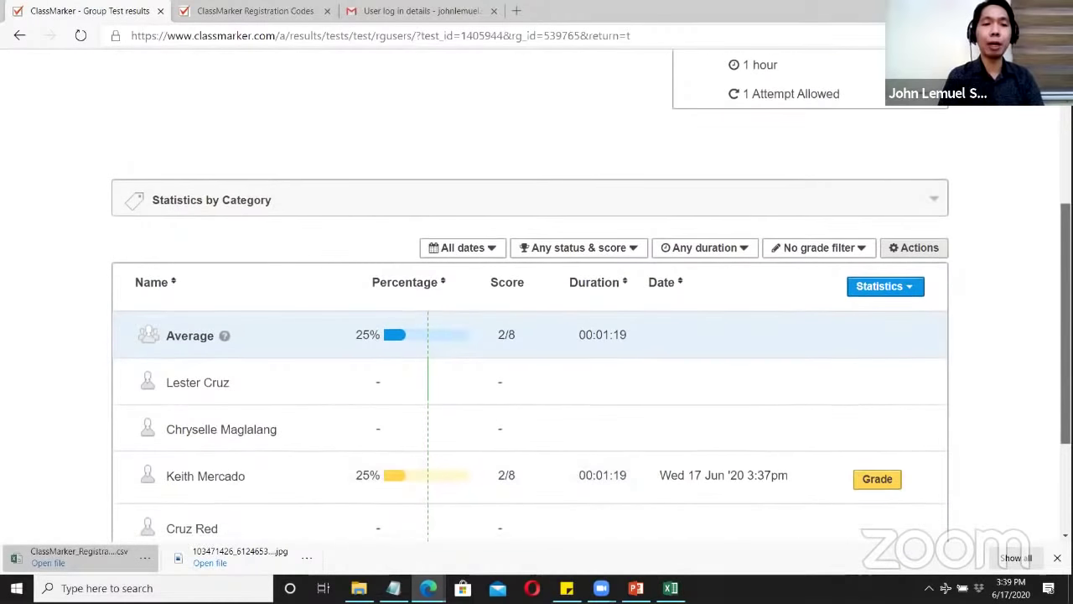
{"action": "scroll", "coordinate": [536, 335], "scroll_direction": "up", "scroll_amount": 2}
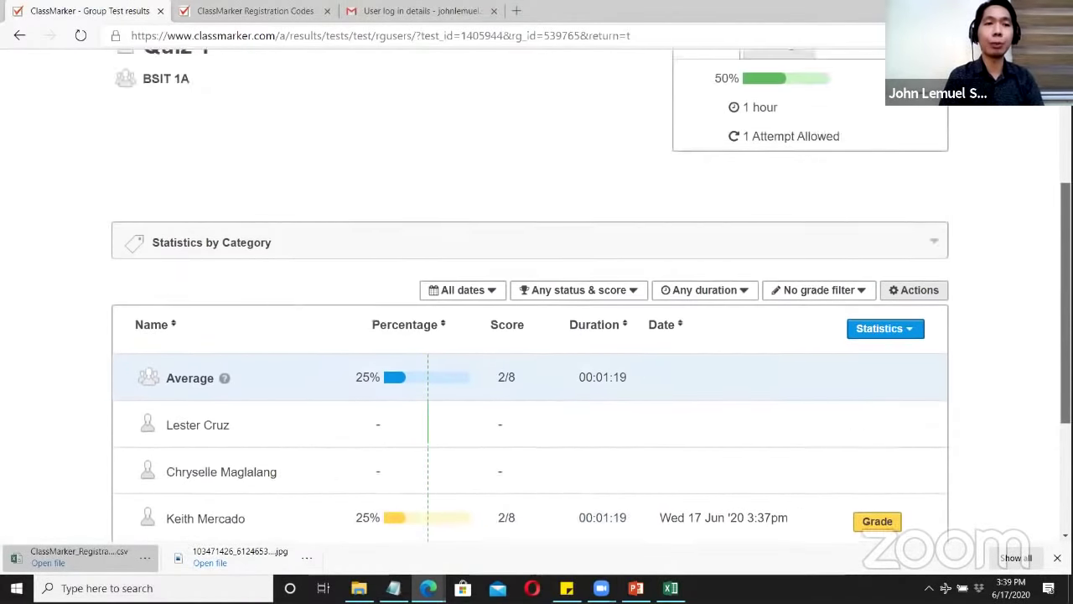
{"action": "scroll", "coordinate": [536, 335], "scroll_direction": "down", "scroll_amount": 3}
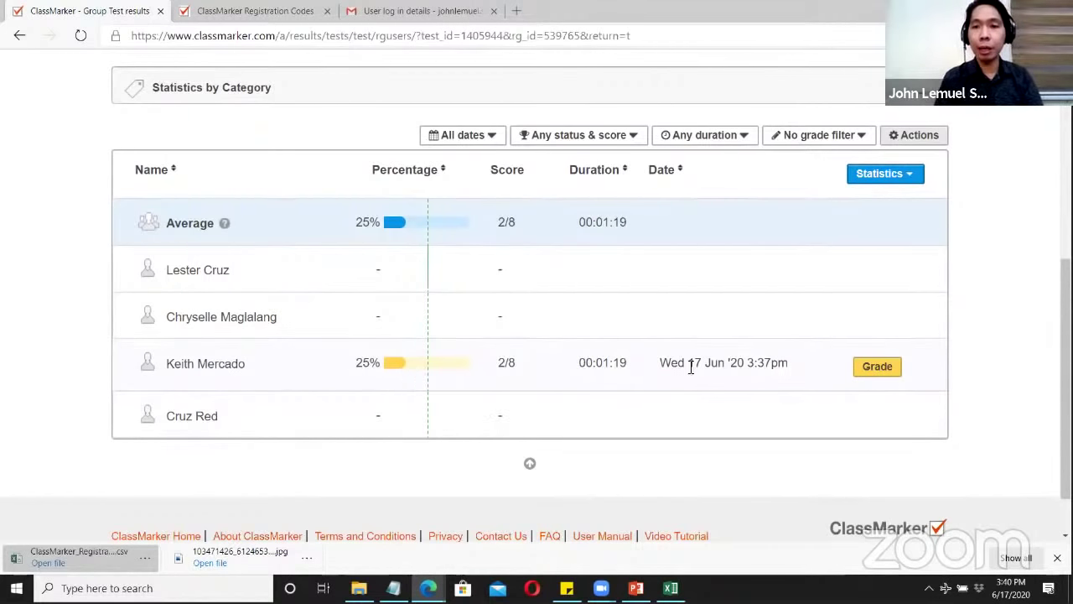
- Open the student's Quiz 1 answers and find the Question 4 essay 'wonderful!' at 0 of 5
{"action": "left_click", "coordinate": [874, 368]}
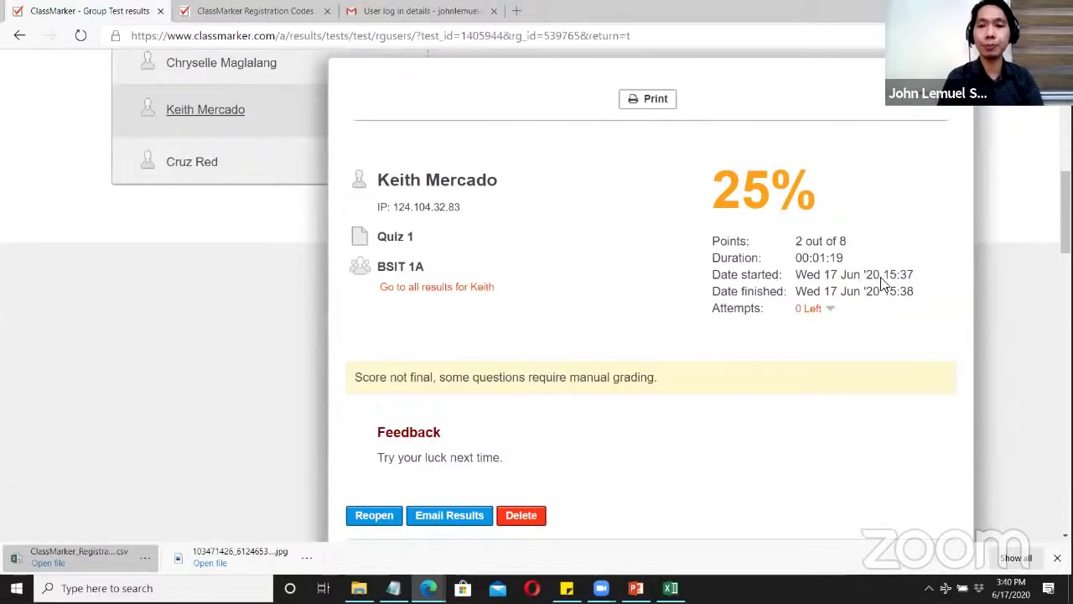
{"action": "scroll", "coordinate": [650, 335], "scroll_direction": "down", "scroll_amount": 2}
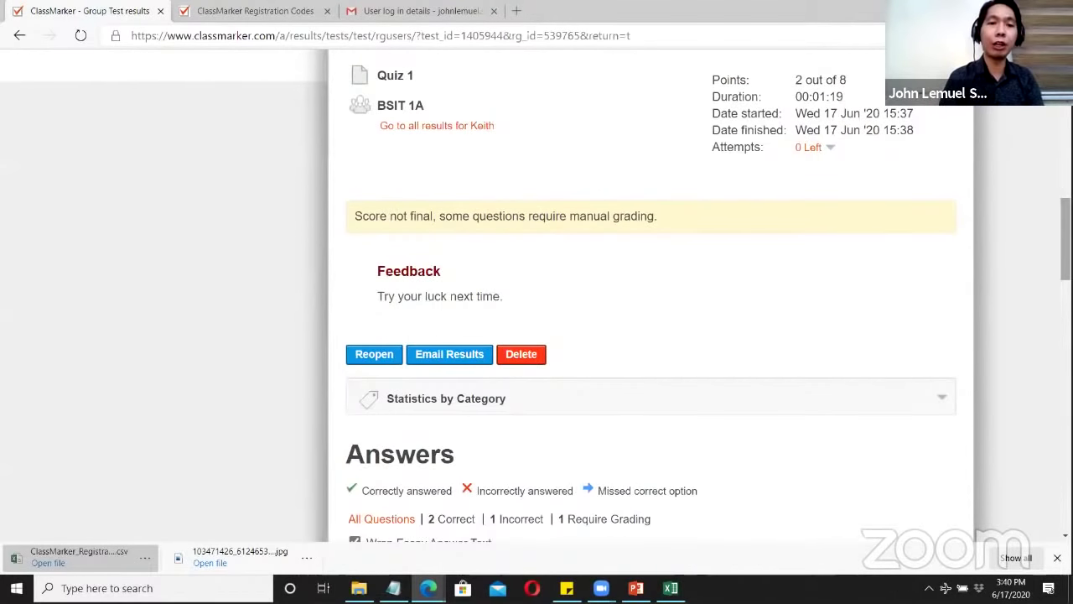
{"action": "scroll", "coordinate": [651, 335], "scroll_direction": "down", "scroll_amount": 1}
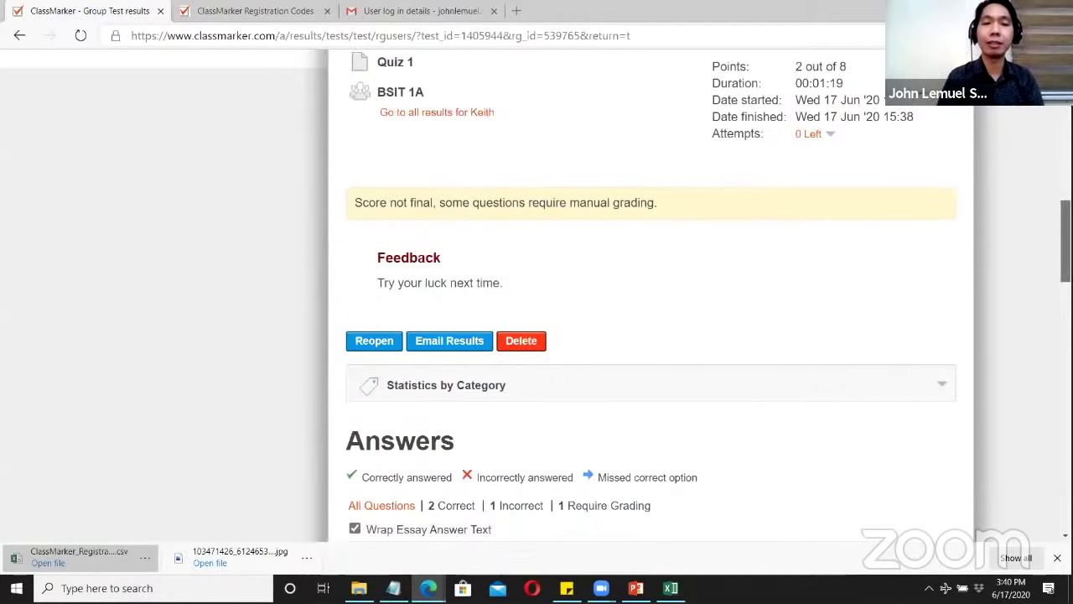
{"action": "scroll", "coordinate": [651, 336], "scroll_direction": "down", "scroll_amount": 1}
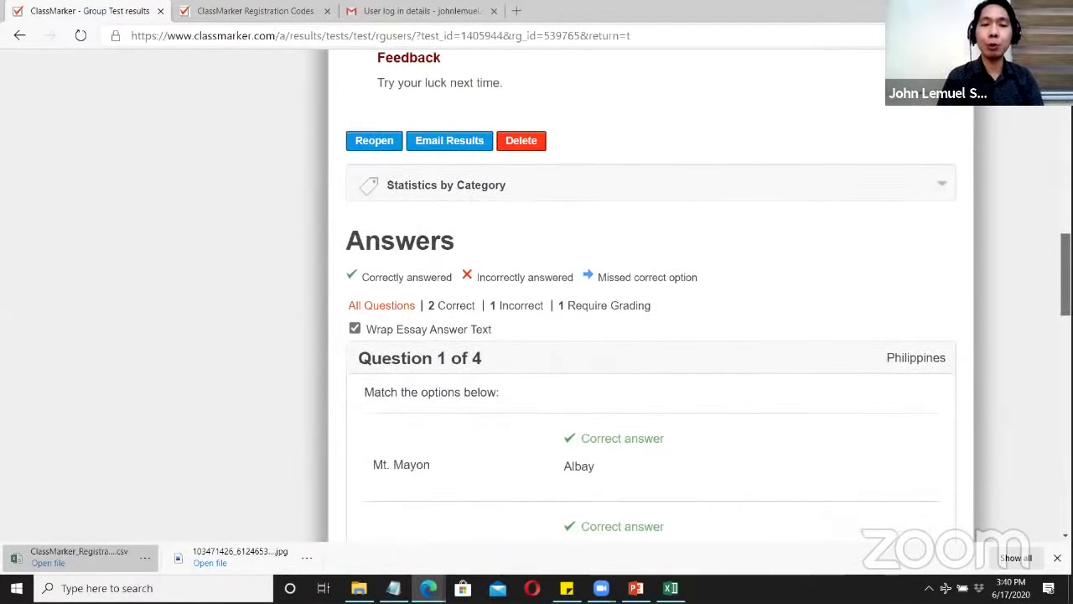
{"action": "scroll", "coordinate": [651, 335], "scroll_direction": "down", "scroll_amount": 1}
{"action": "scroll", "coordinate": [651, 335], "scroll_direction": "down", "scroll_amount": 1}
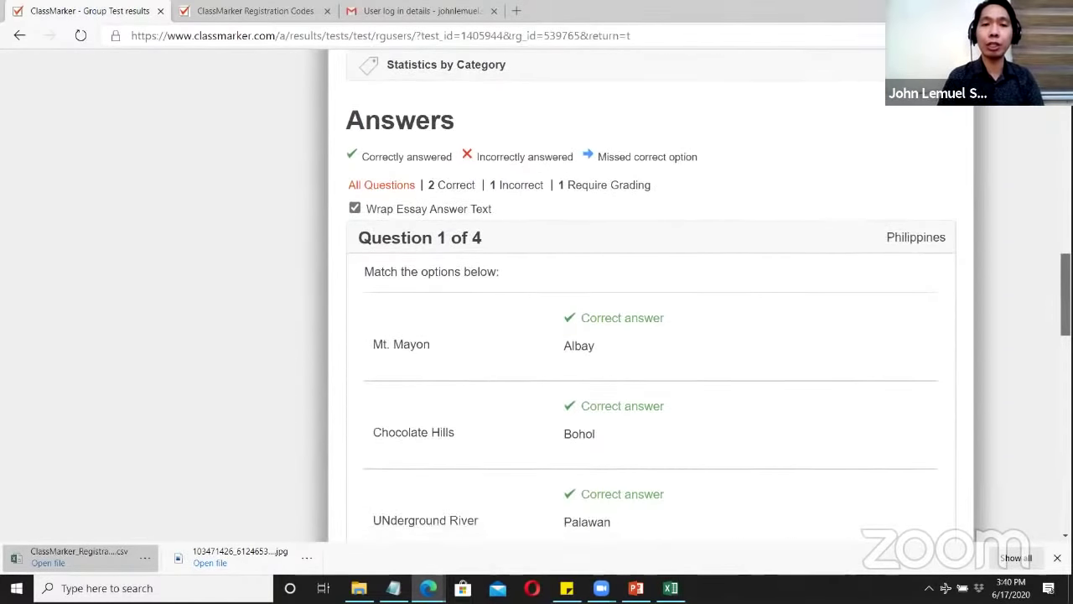
{"action": "scroll", "coordinate": [650, 335], "scroll_direction": "down", "scroll_amount": 1}
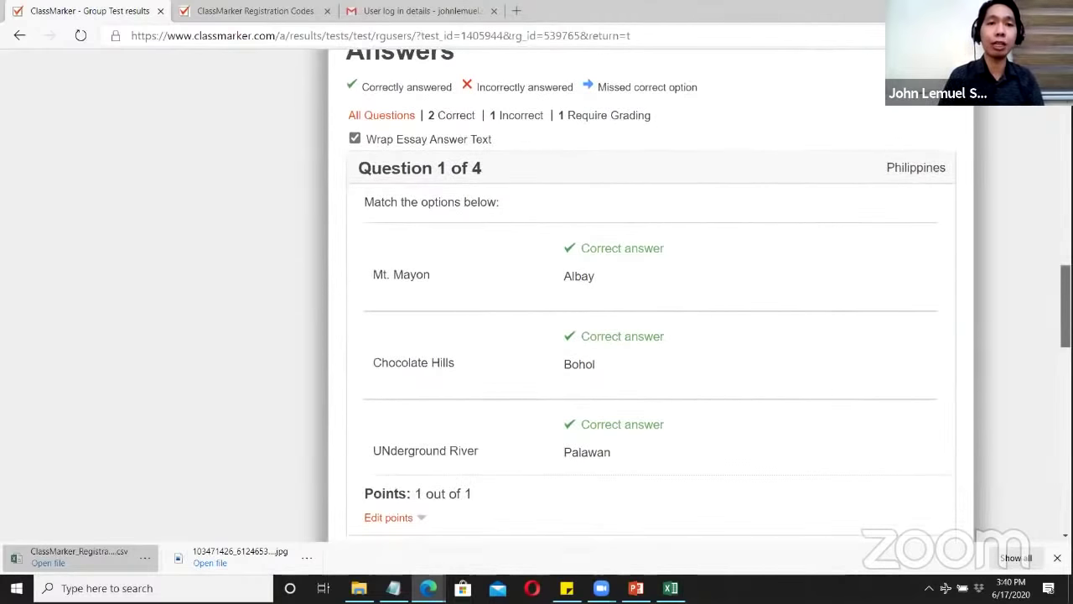
{"action": "scroll", "coordinate": [651, 336], "scroll_direction": "down", "scroll_amount": 4}
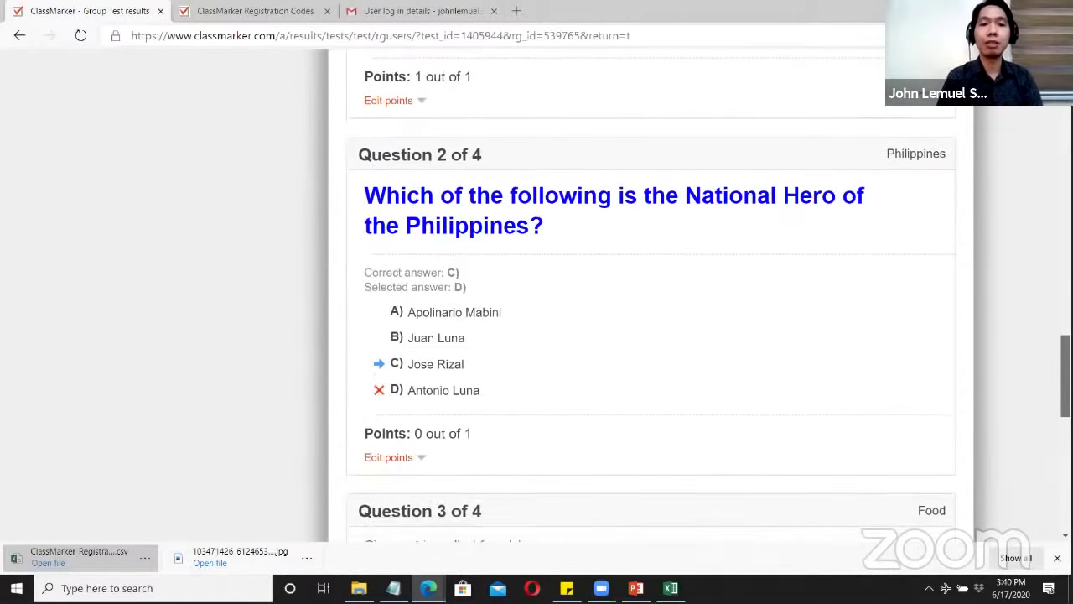
{"action": "scroll", "coordinate": [651, 335], "scroll_direction": "down", "scroll_amount": 4}
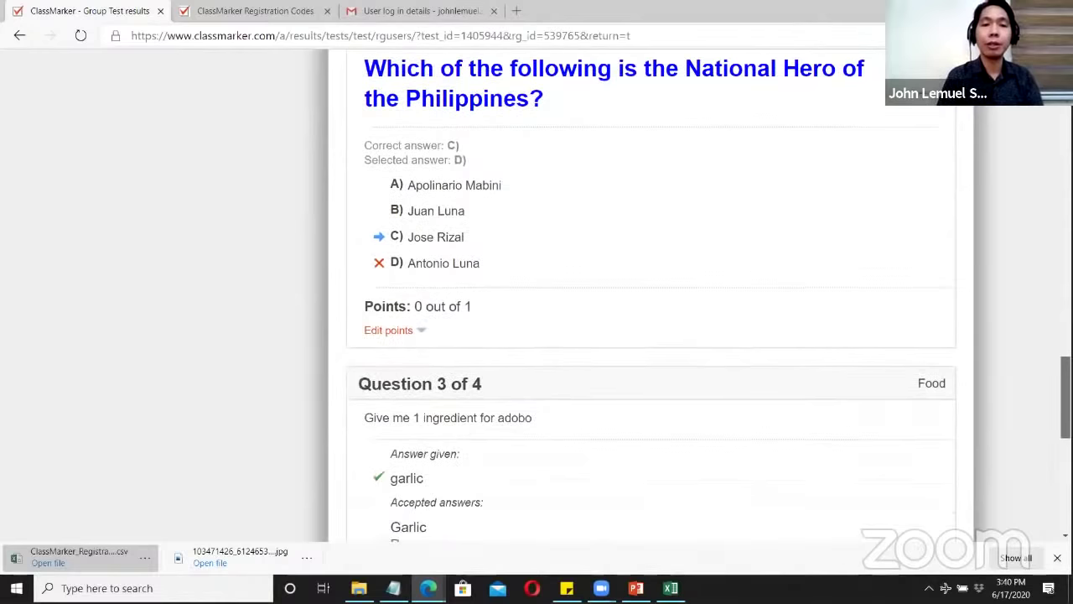
{"action": "scroll", "coordinate": [651, 335], "scroll_direction": "down", "scroll_amount": 3}
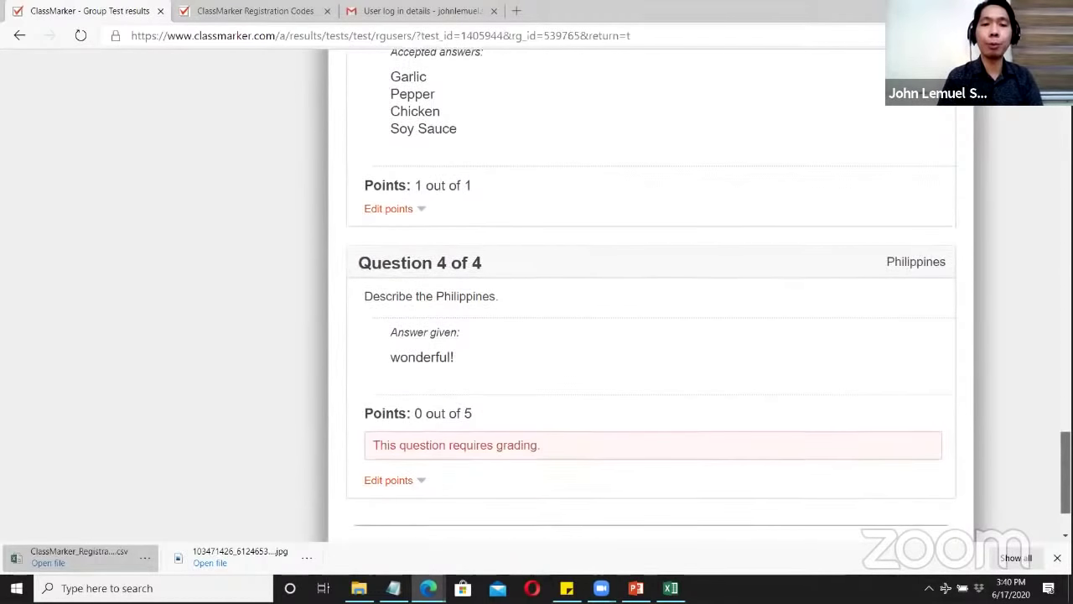
{"action": "scroll", "coordinate": [651, 336], "scroll_direction": "down", "scroll_amount": 1}
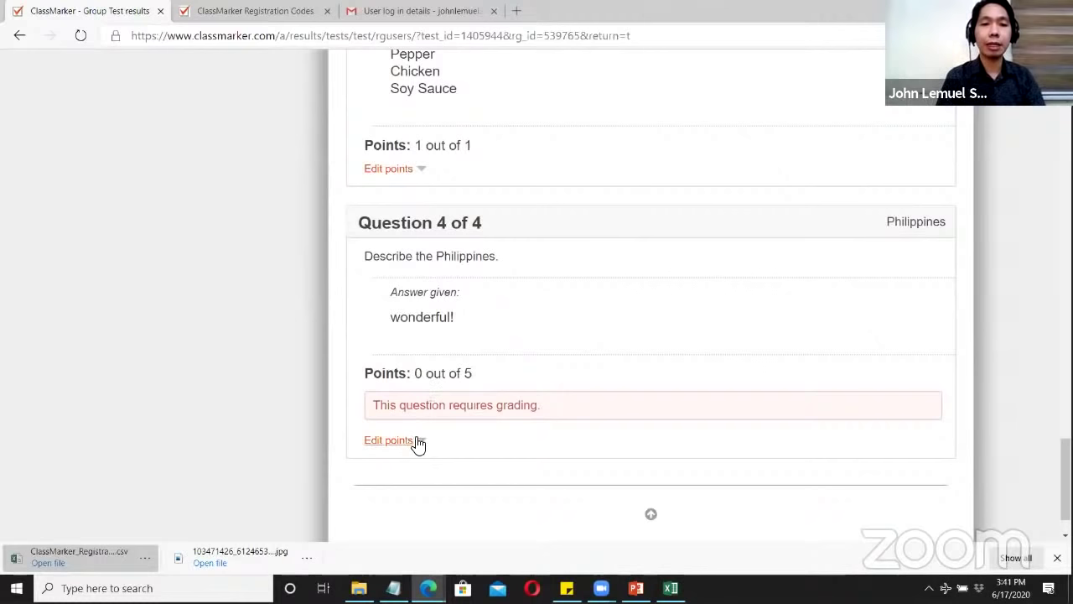
{"action": "triple_click", "coordinate": [419, 317]}
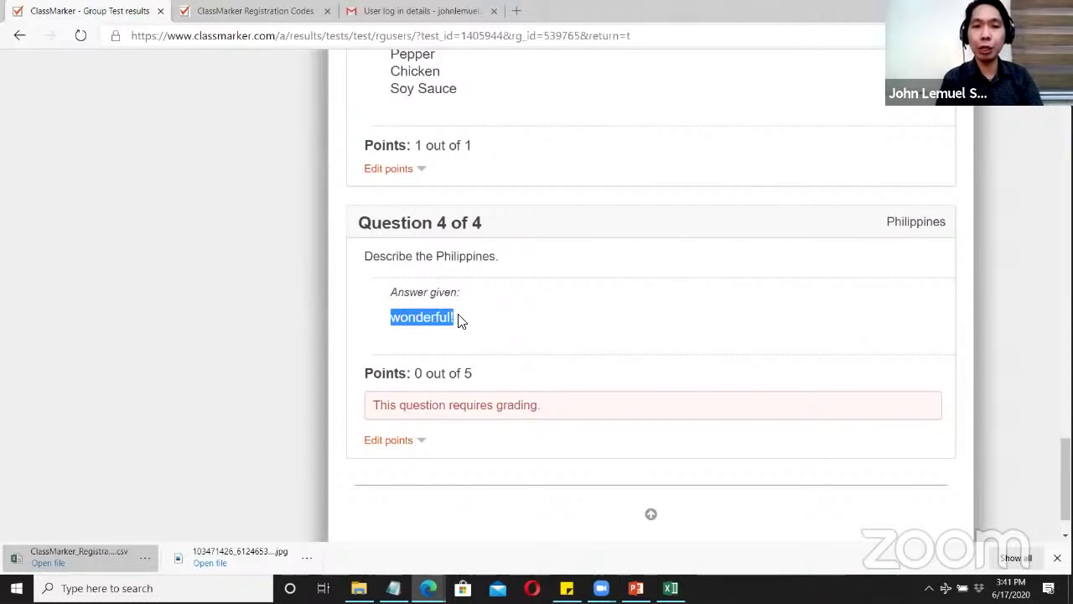
- Change the Question 4 essay's points to 5 of 5 and save, making the score 7/8 (87.5%)
{"action": "left_click", "coordinate": [417, 448]}
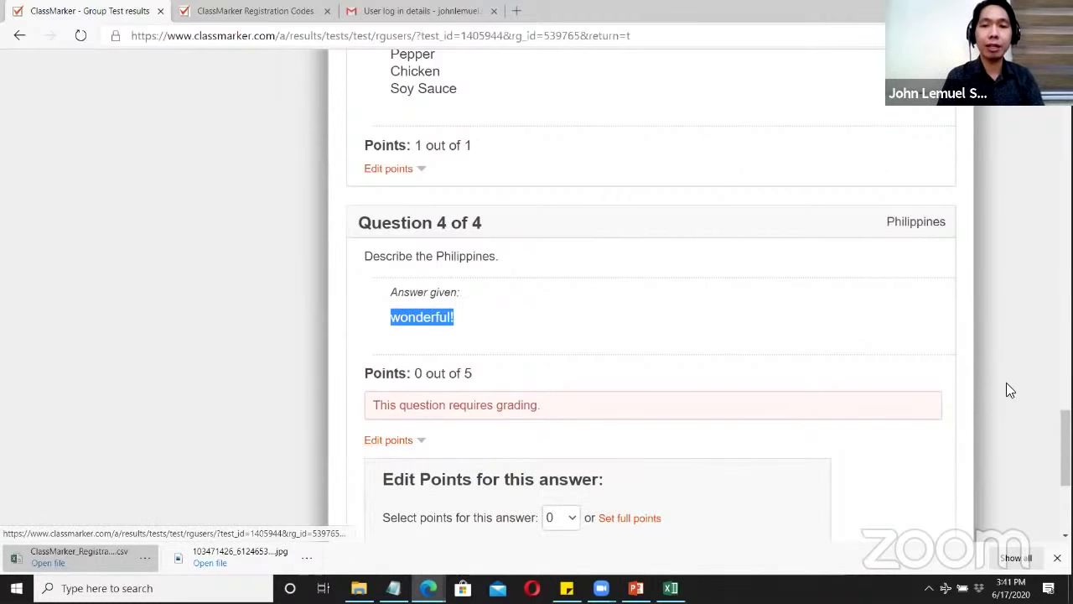
{"action": "scroll", "coordinate": [650, 293], "scroll_direction": "down", "scroll_amount": 2}
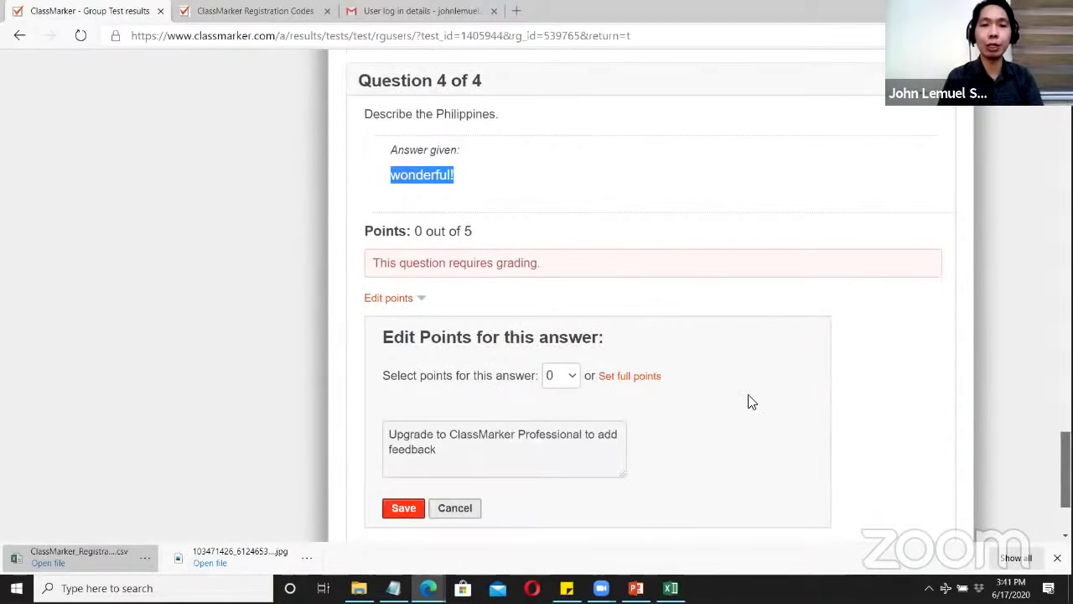
{"action": "scroll", "coordinate": [752, 402], "scroll_direction": "down", "scroll_amount": 1}
{"action": "left_click", "coordinate": [574, 328]}
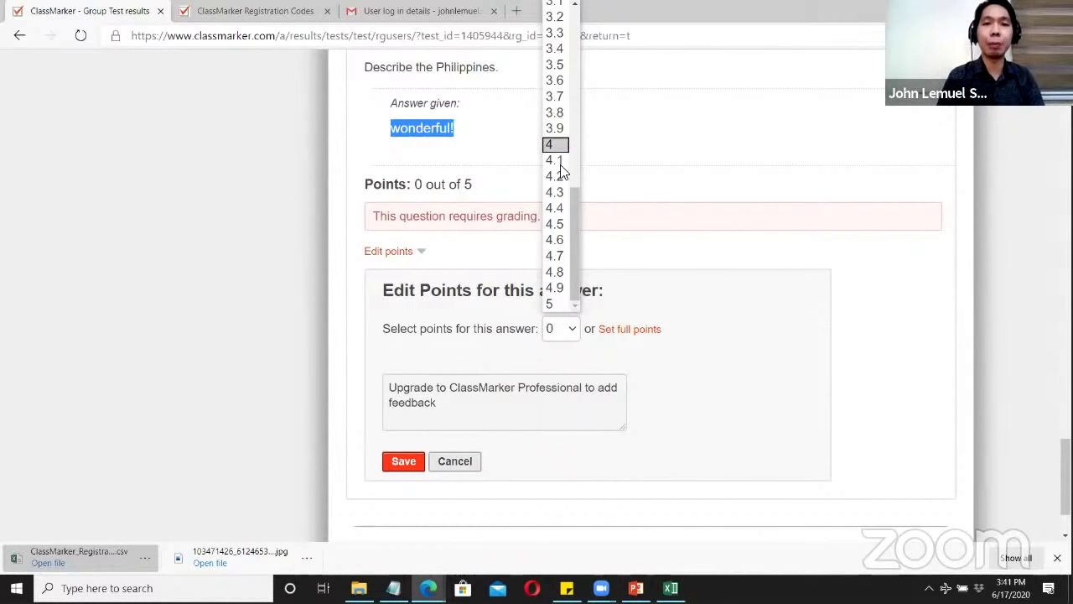
{"action": "left_click", "coordinate": [558, 334]}
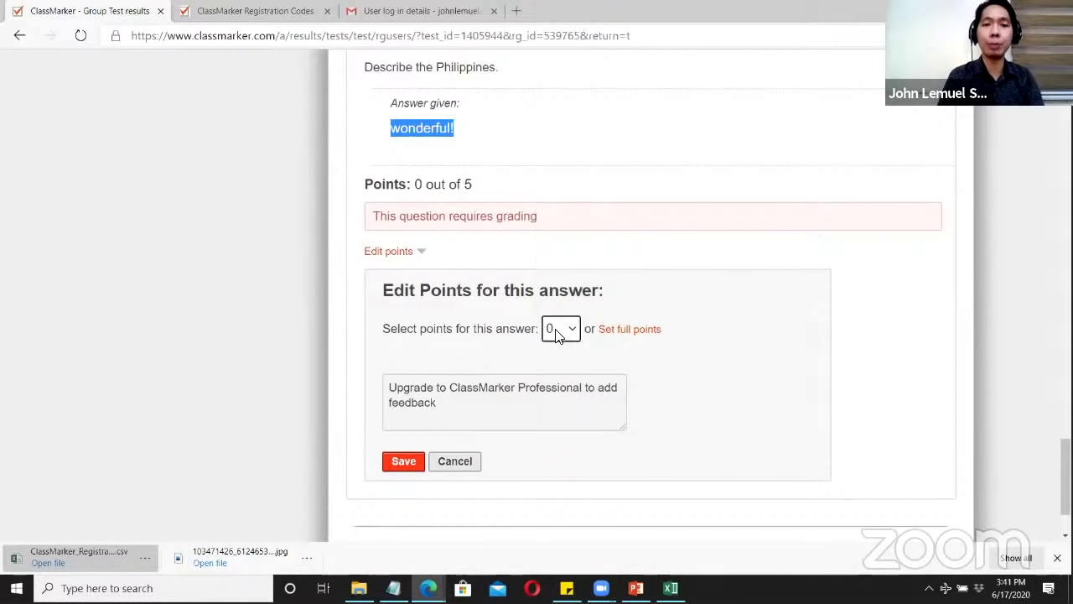
{"action": "left_click", "coordinate": [558, 334]}
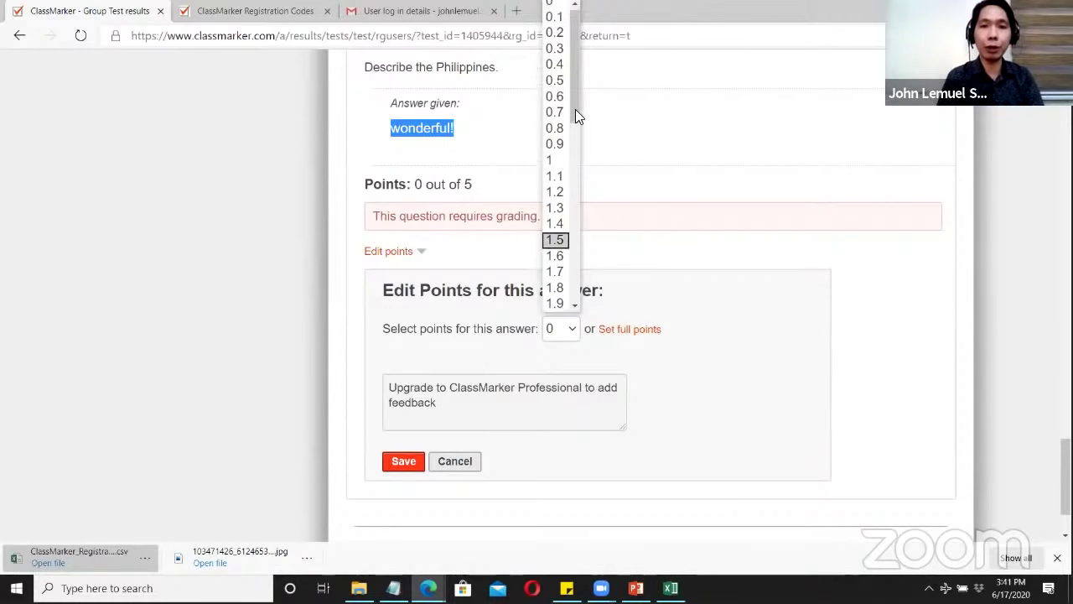
{"action": "left_click_drag", "start_coordinate": [575, 109], "coordinate": [563, 317]}
{"action": "left_click", "coordinate": [552, 303]}
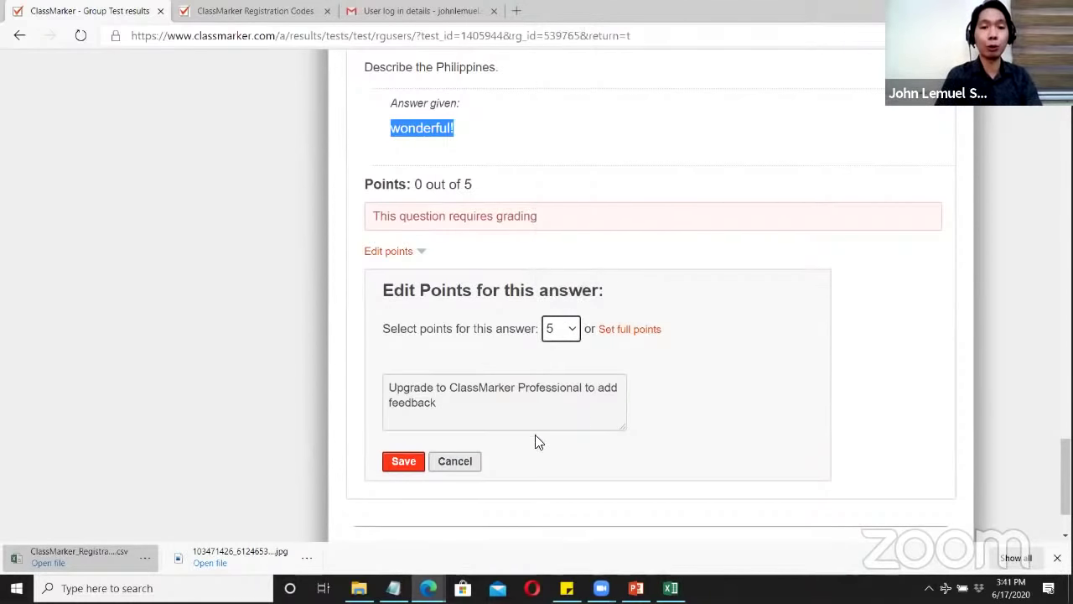
{"action": "left_click", "coordinate": [411, 466]}
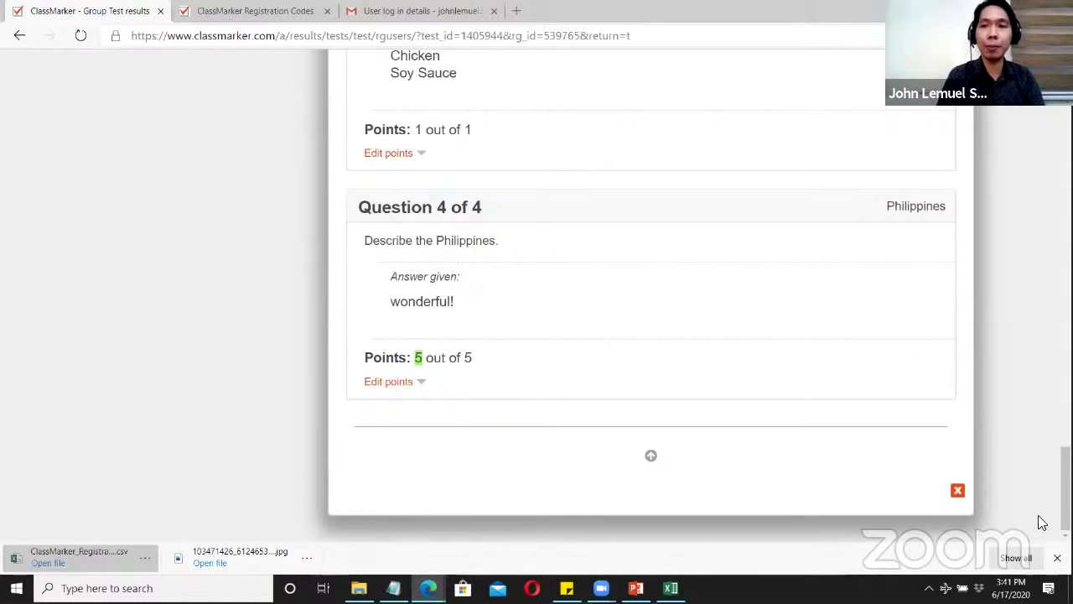
{"action": "scroll", "coordinate": [1065, 478], "scroll_direction": "up", "scroll_amount": 1}
{"action": "scroll", "coordinate": [1038, 268], "scroll_direction": "up", "scroll_amount": 12}
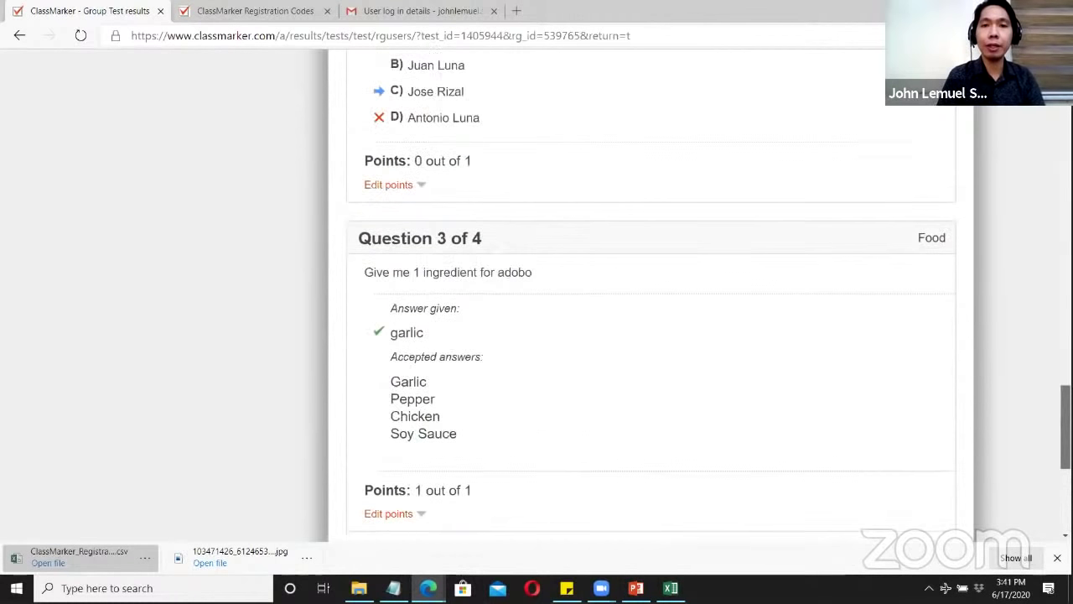
{"action": "scroll", "coordinate": [870, 228], "scroll_direction": "up", "scroll_amount": 8}
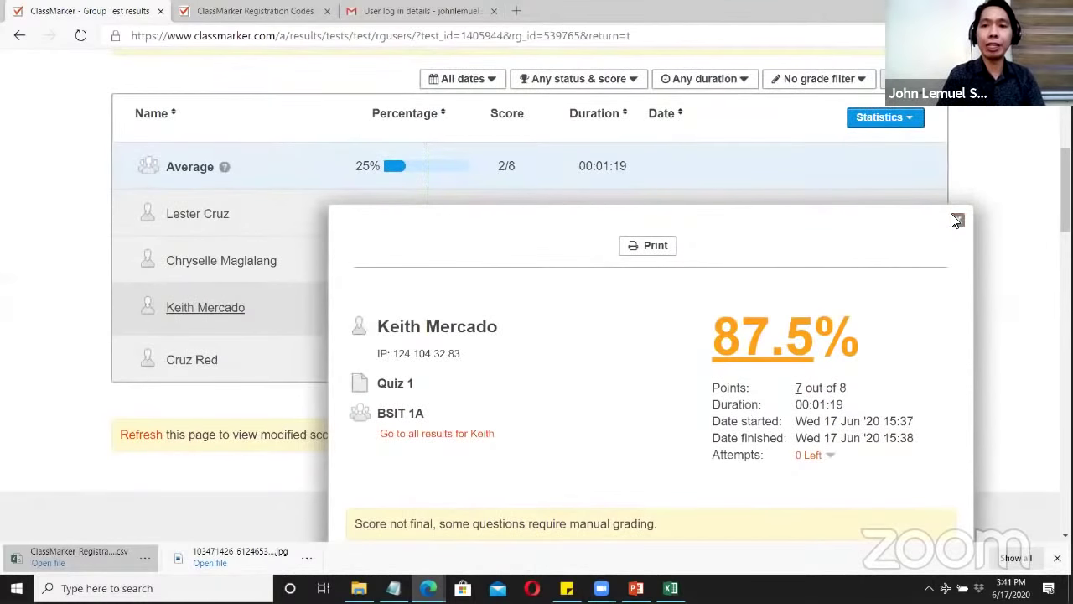
- Close the student's result details and reload the Quiz 1 results list
{"action": "left_click", "coordinate": [956, 220]}
{"action": "left_click", "coordinate": [81, 36]}
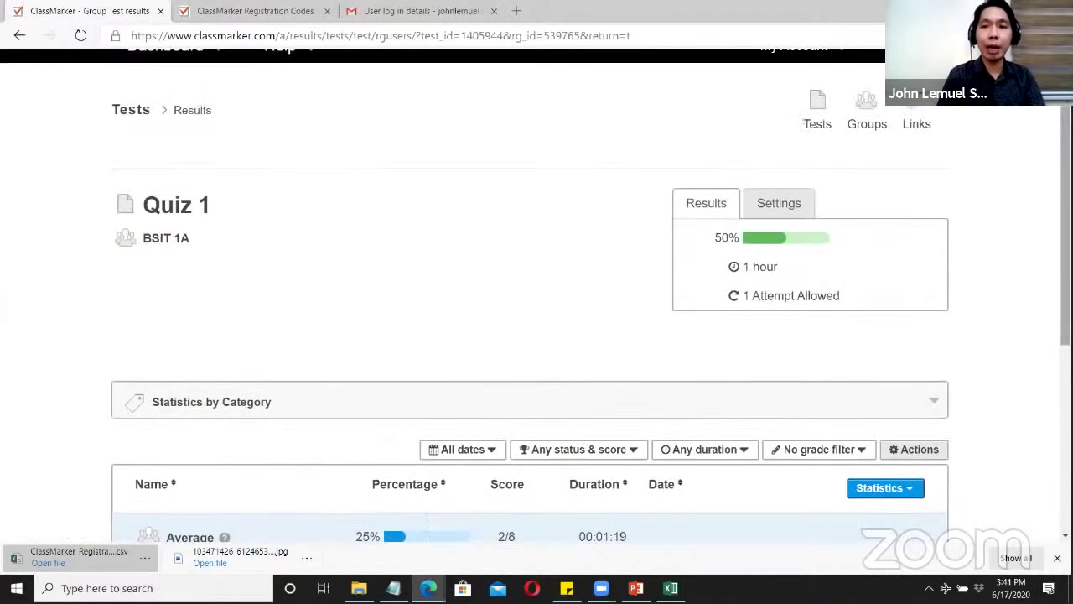
{"action": "scroll", "coordinate": [536, 335], "scroll_direction": "down", "scroll_amount": 1}
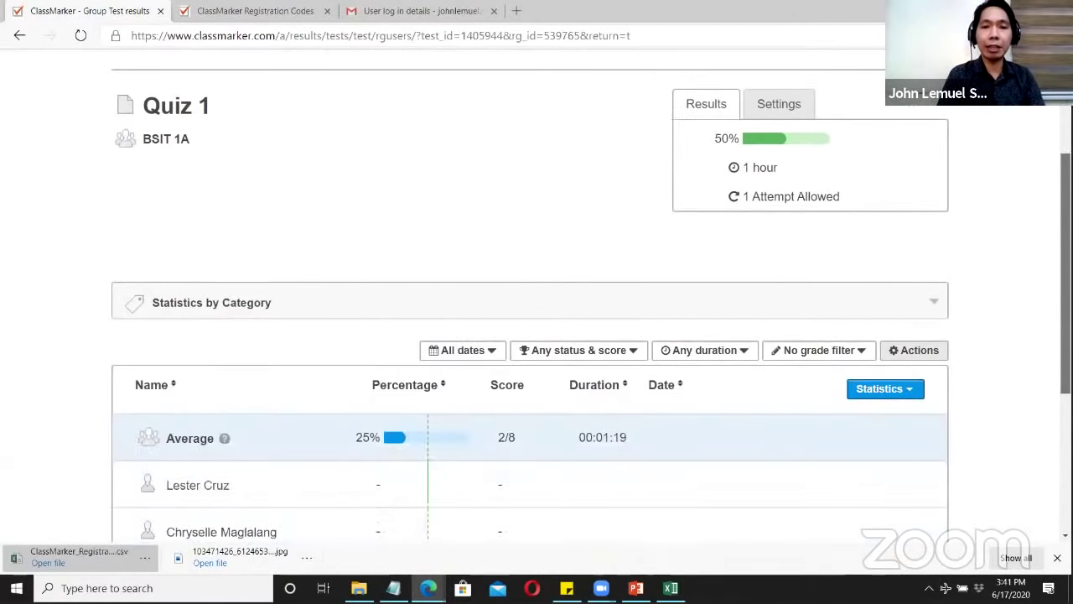
{"action": "scroll", "coordinate": [894, 405], "scroll_direction": "down", "scroll_amount": 2}
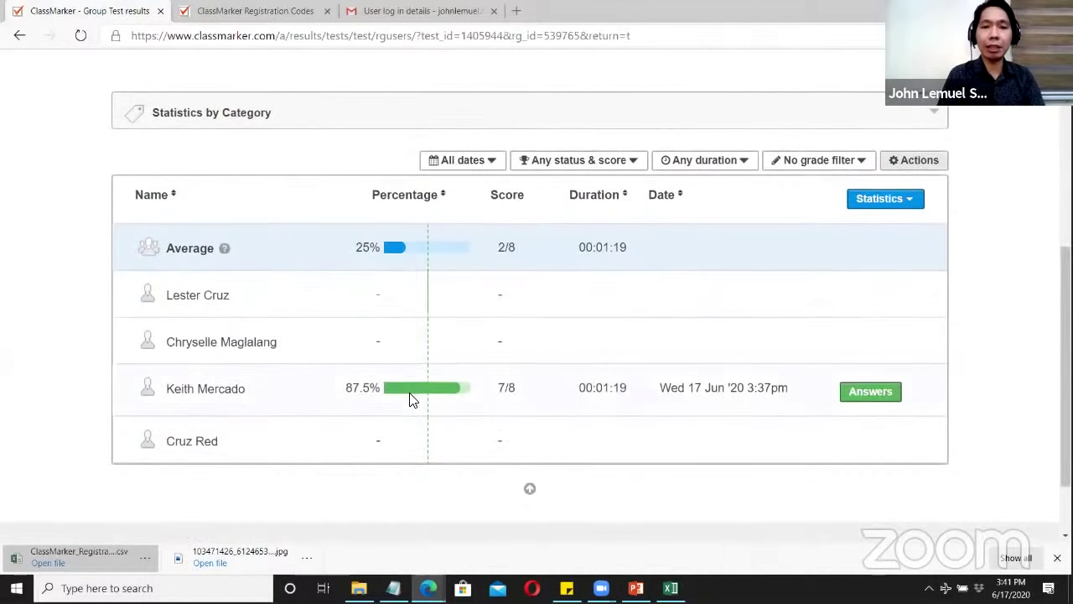
- Check the student's result now reads 87.5%, 7/8, with the 'Congrats!' feedback, then close it
{"action": "left_click", "coordinate": [865, 396]}
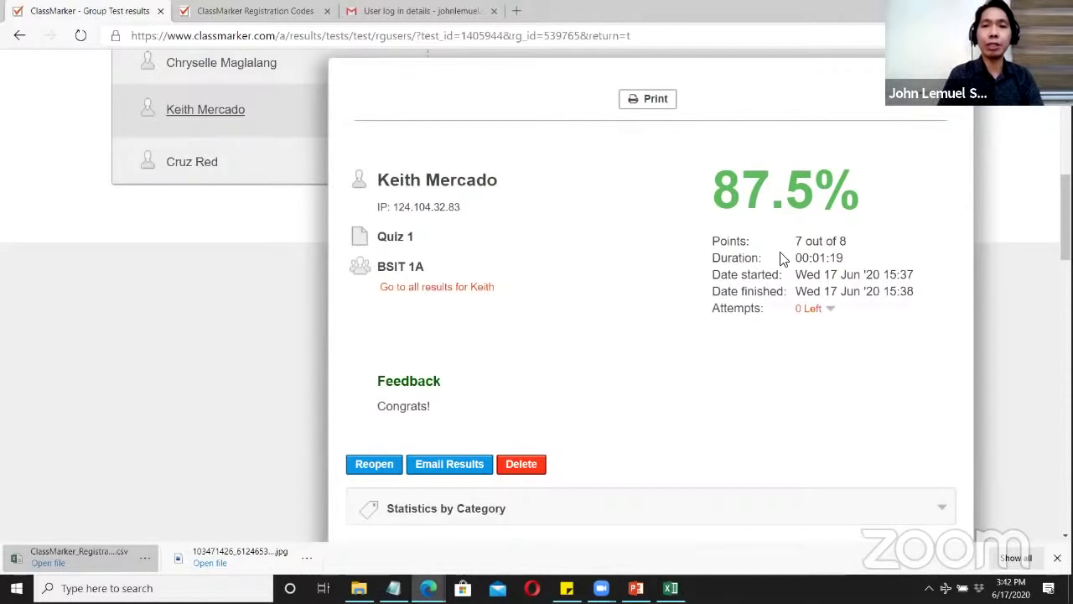
{"action": "scroll", "coordinate": [650, 310], "scroll_direction": "down", "scroll_amount": 1}
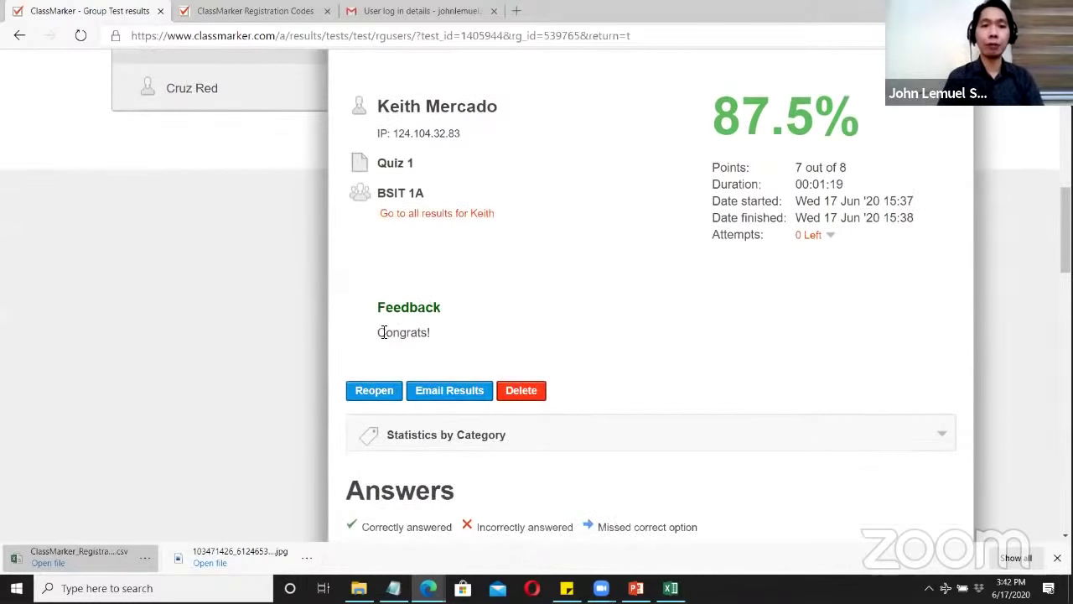
{"action": "left_click_drag", "start_coordinate": [378, 334], "coordinate": [444, 342]}
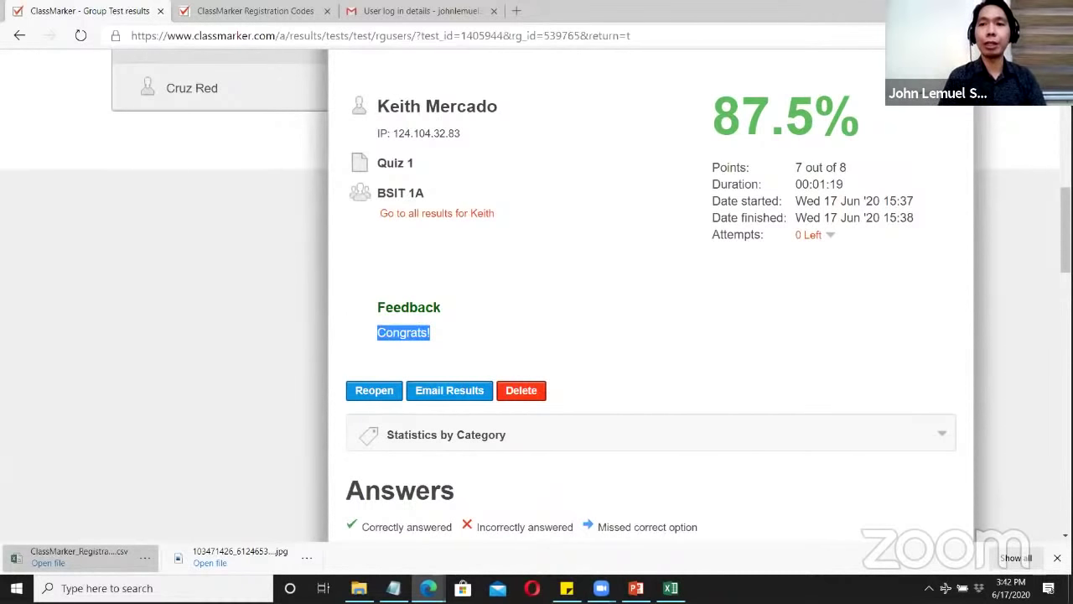
{"action": "scroll", "coordinate": [971, 157], "scroll_direction": "up", "scroll_amount": 1}
{"action": "scroll", "coordinate": [271, 489], "scroll_direction": "up", "scroll_amount": 1}
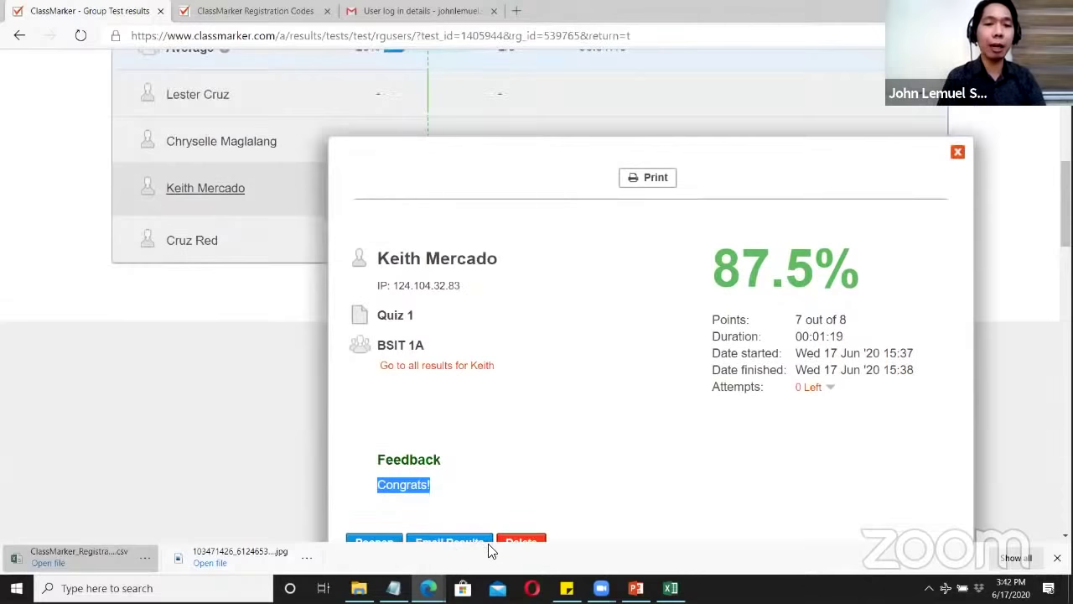
{"action": "key", "text": "Escape"}
- In the student's private window, reload and open Group Tests > Quiz 1 results showing 87.5%, 7 of 8
{"action": "mouse_move", "coordinate": [429, 587]}
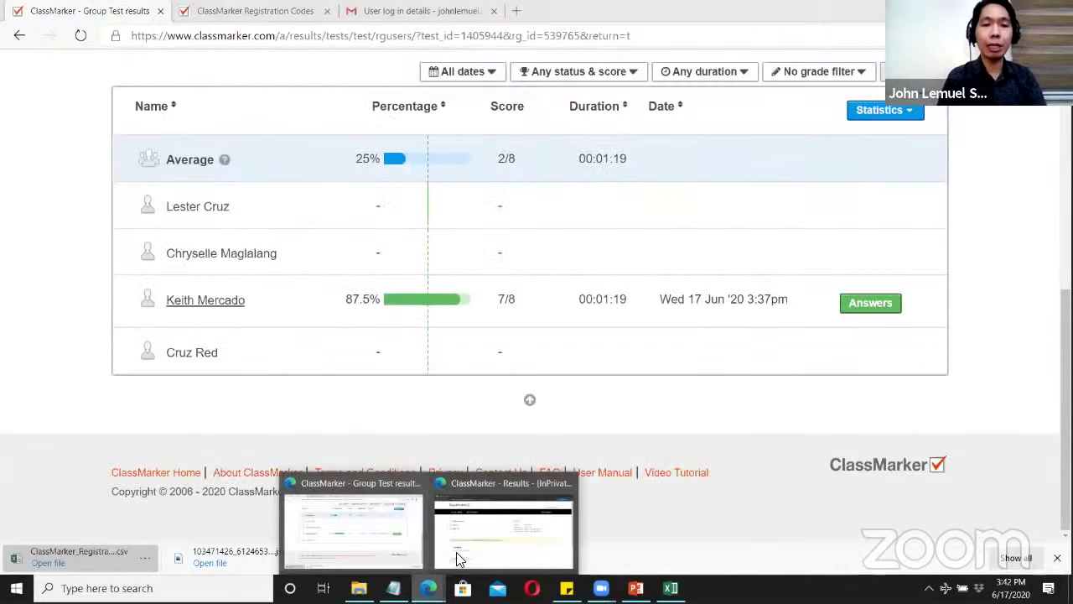
{"action": "left_click", "coordinate": [480, 545]}
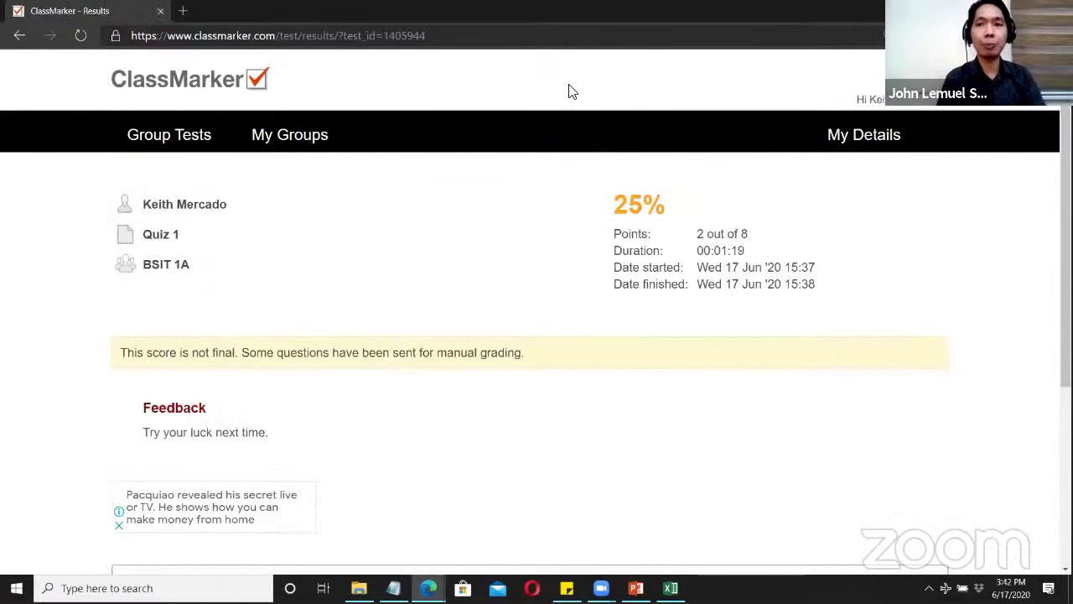
{"action": "left_click", "coordinate": [79, 36]}
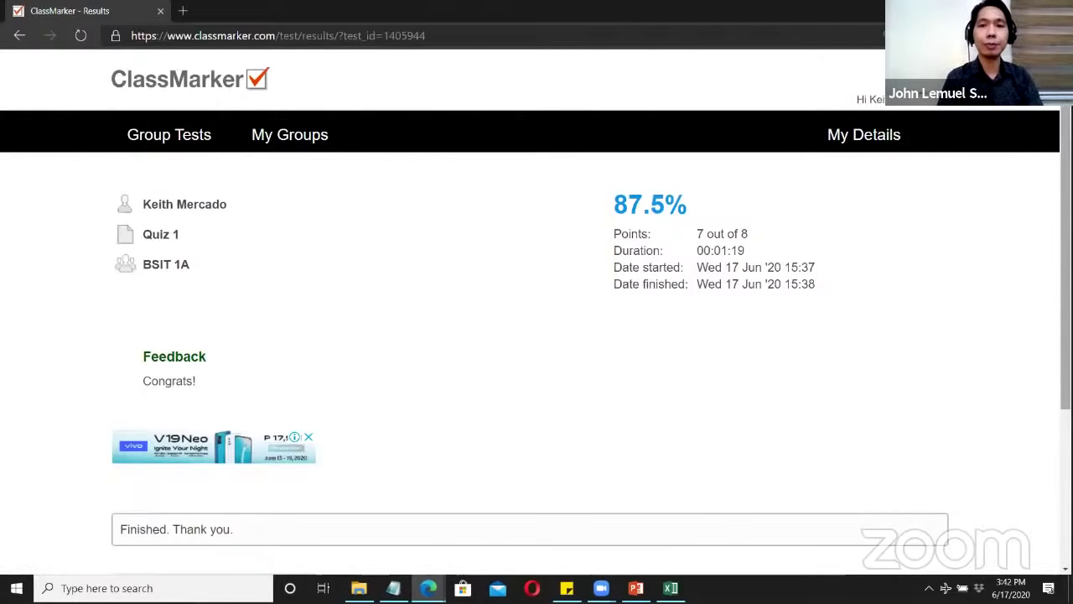
{"action": "left_click", "coordinate": [190, 149]}
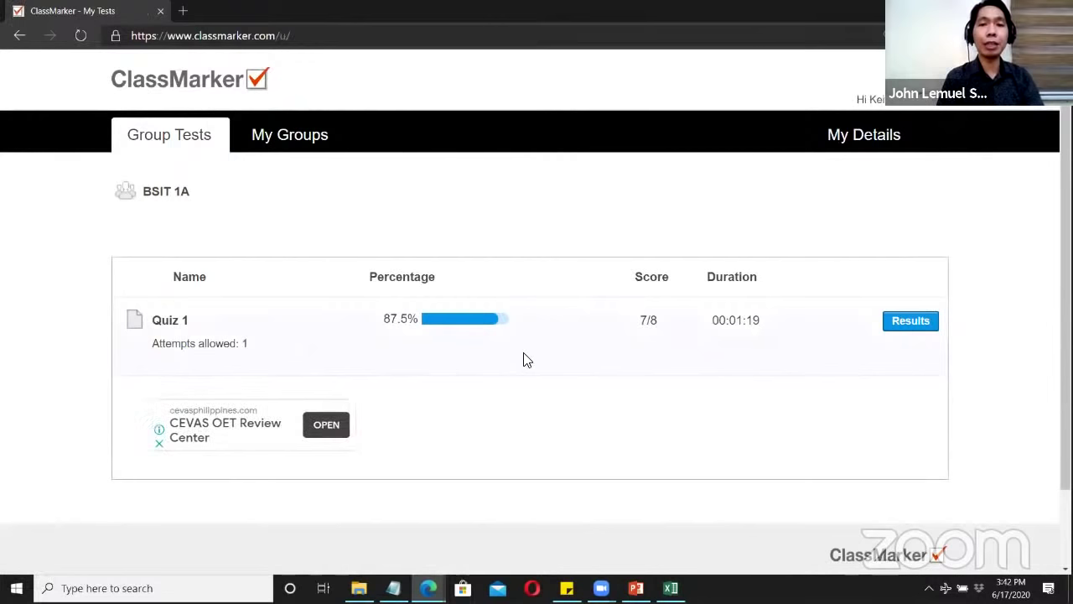
{"action": "left_click", "coordinate": [911, 323]}
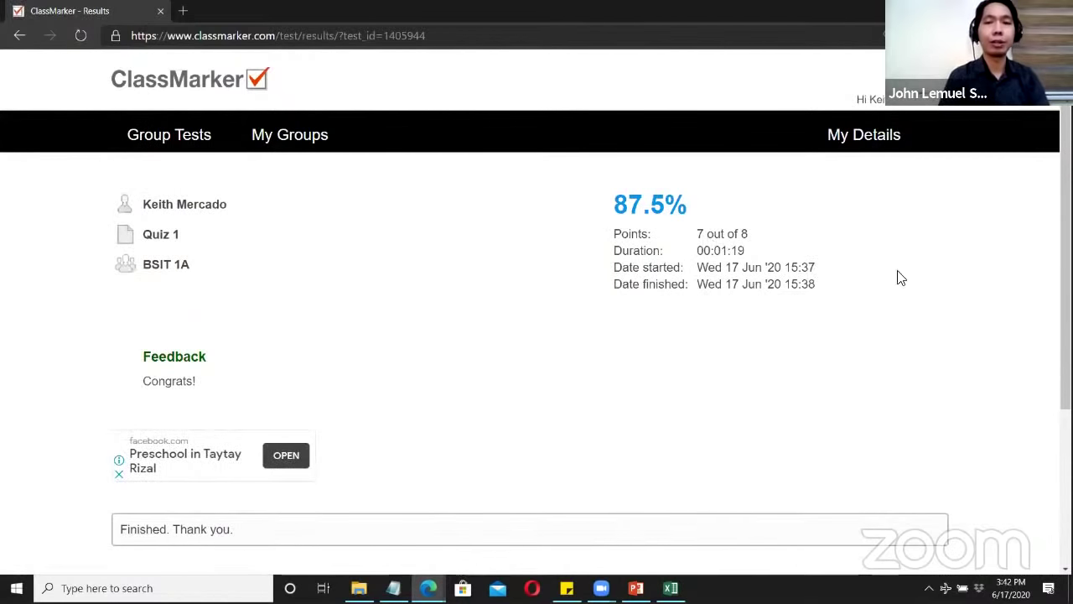
{"action": "scroll", "coordinate": [537, 296], "scroll_direction": "down", "scroll_amount": 1}
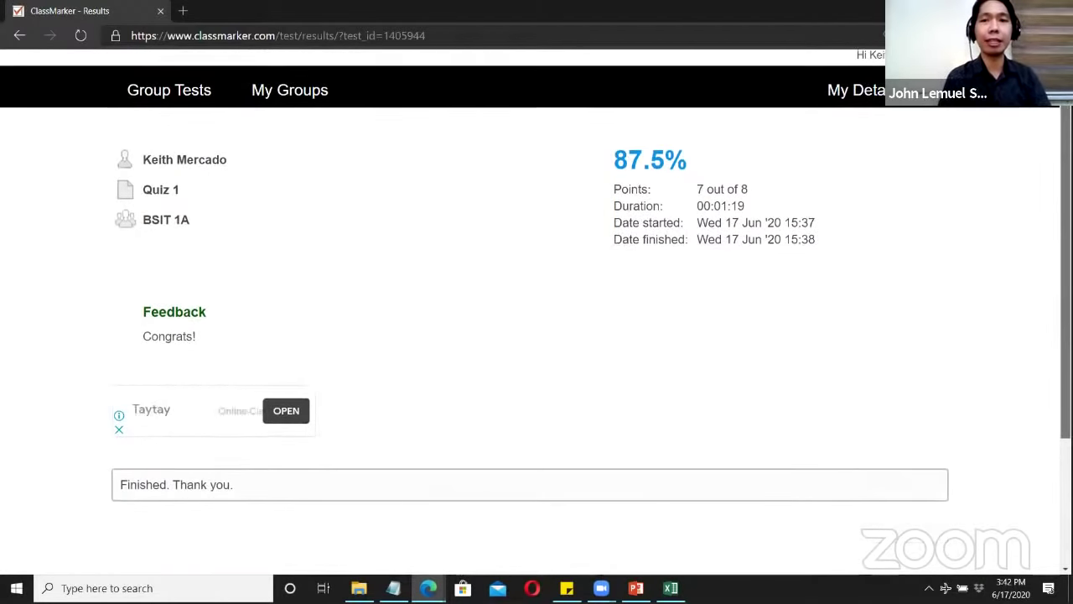
{"action": "scroll", "coordinate": [537, 296], "scroll_direction": "up", "scroll_amount": 1}
{"action": "scroll", "coordinate": [537, 319], "scroll_direction": "down", "scroll_amount": 2}
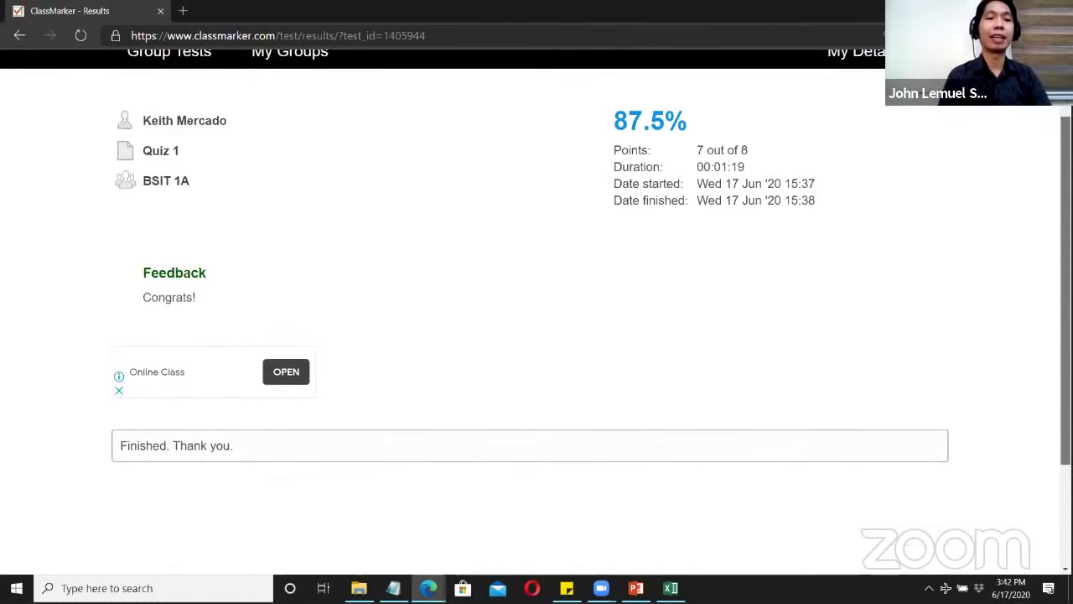
{"action": "mouse_move", "coordinate": [427, 588]}
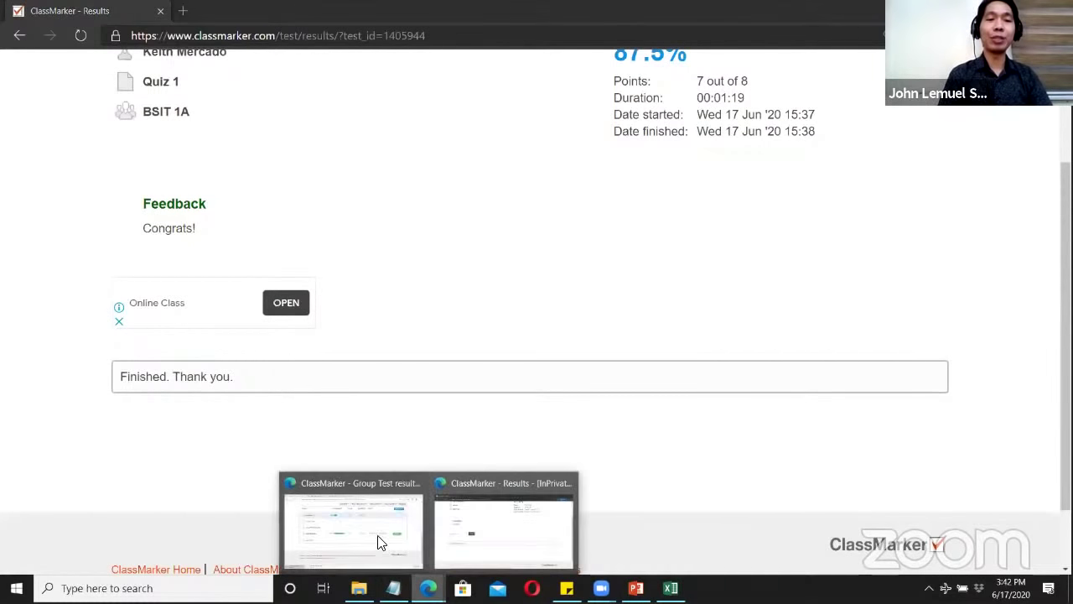
{"action": "left_click", "coordinate": [351, 520]}
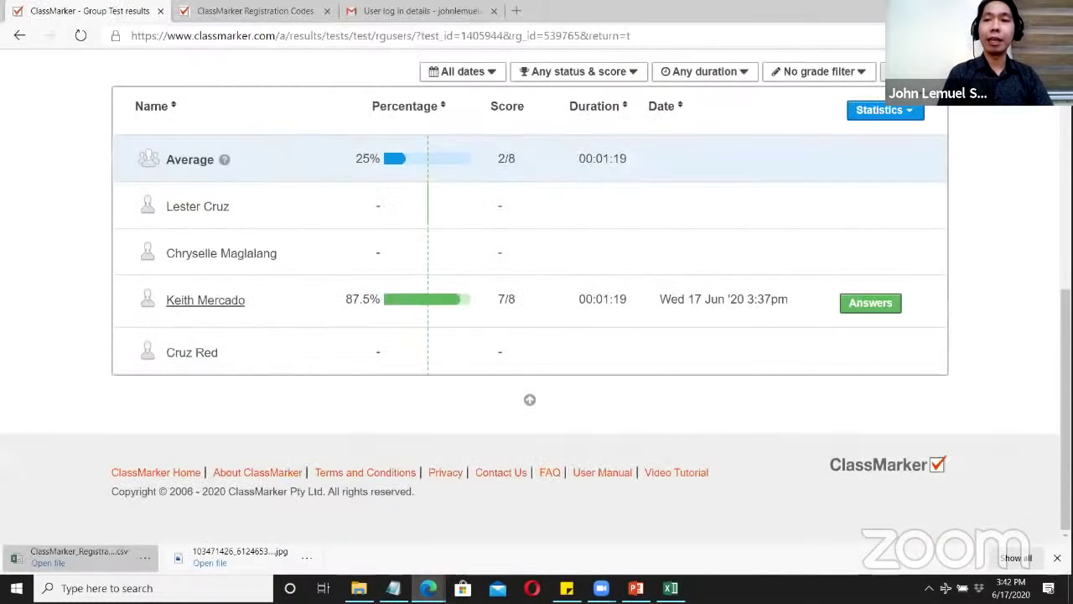
{"action": "scroll", "coordinate": [536, 318], "scroll_direction": "up", "scroll_amount": 6}
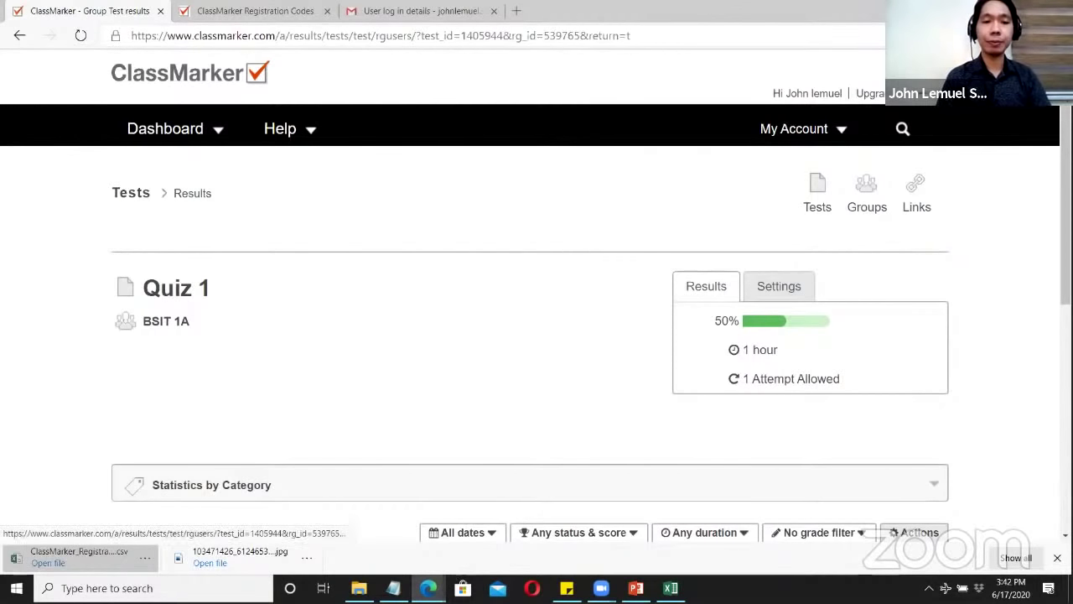
{"action": "left_click", "coordinate": [427, 588]}
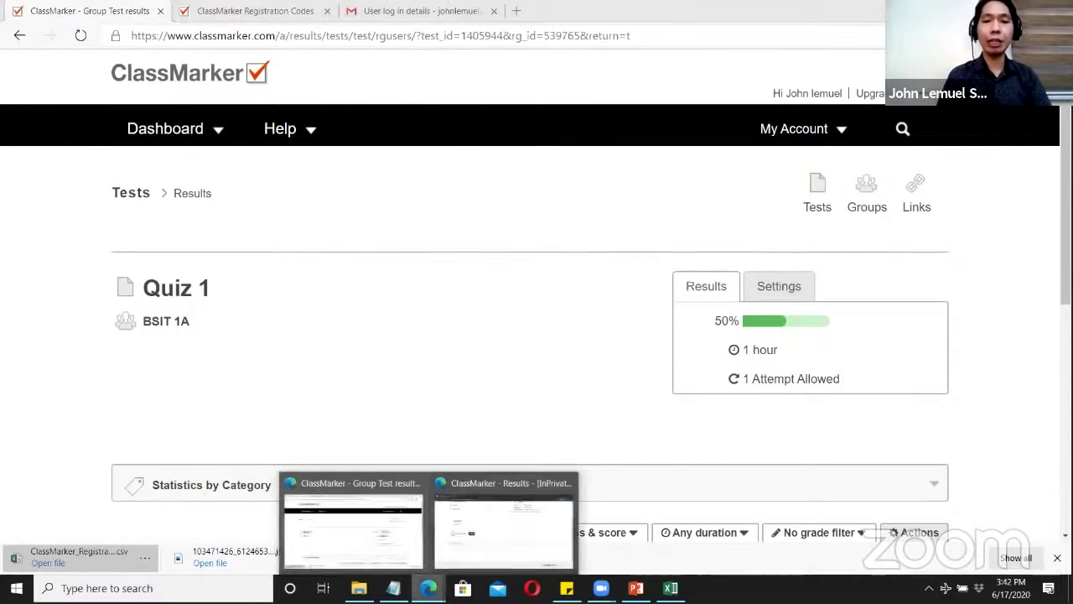
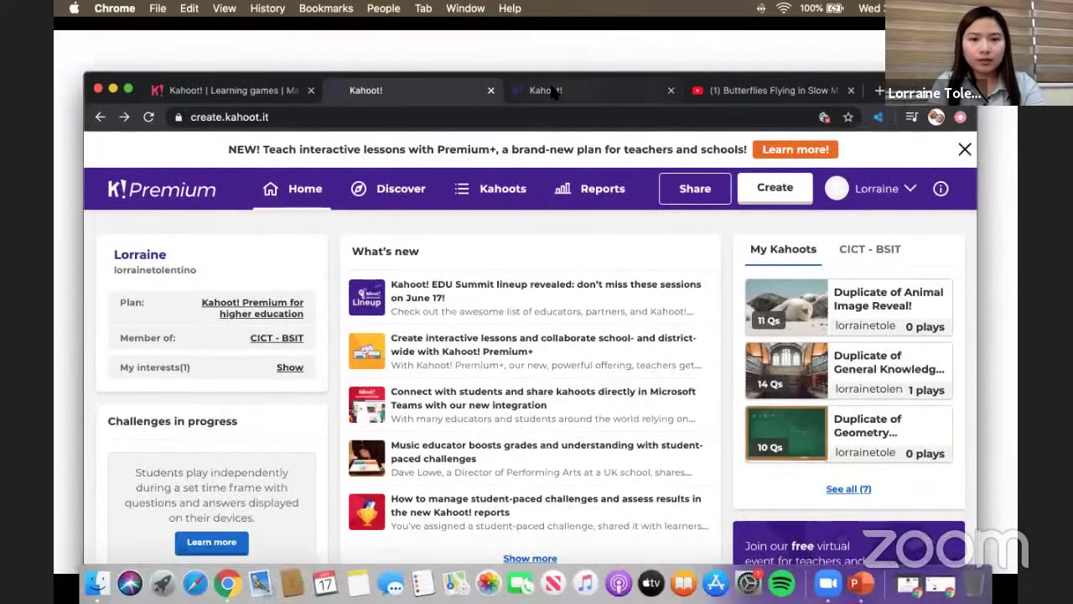
- Show the hosted game's lobby tab and raise its music volume to near maximum
{"action": "left_click", "coordinate": [551, 88]}
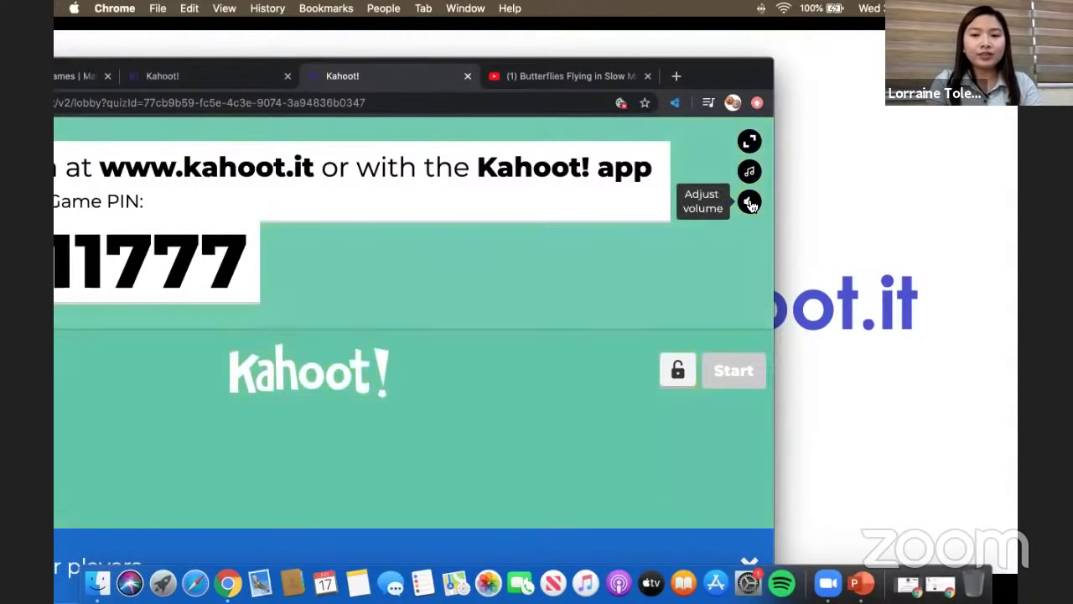
{"action": "left_click", "coordinate": [750, 204]}
{"action": "left_click", "coordinate": [752, 203]}
{"action": "left_click_drag", "start_coordinate": [732, 80], "coordinate": [931, 35]}
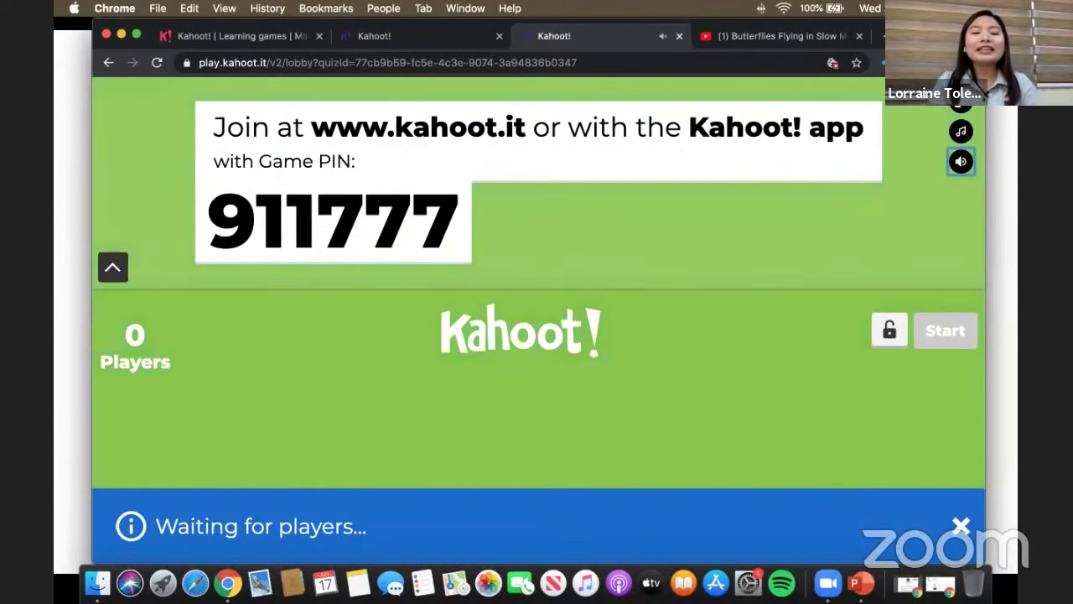
{"action": "left_click_drag", "start_coordinate": [931, 35], "coordinate": [925, 38]}
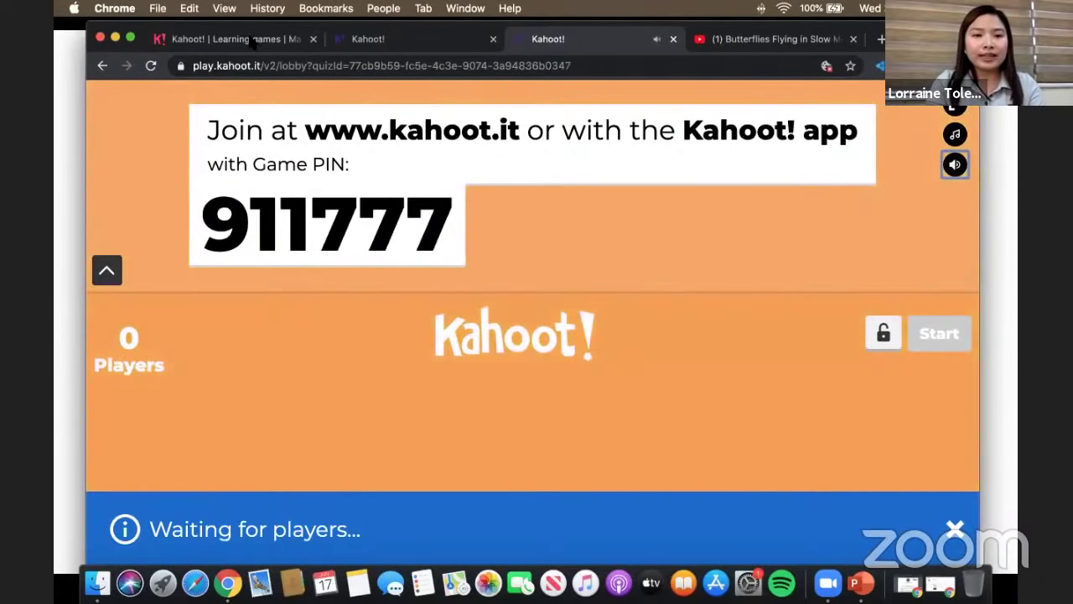
- Go from kahoot.com's School menu to the Available plans page
{"action": "left_click", "coordinate": [248, 40]}
{"action": "mouse_move", "coordinate": [257, 144]}
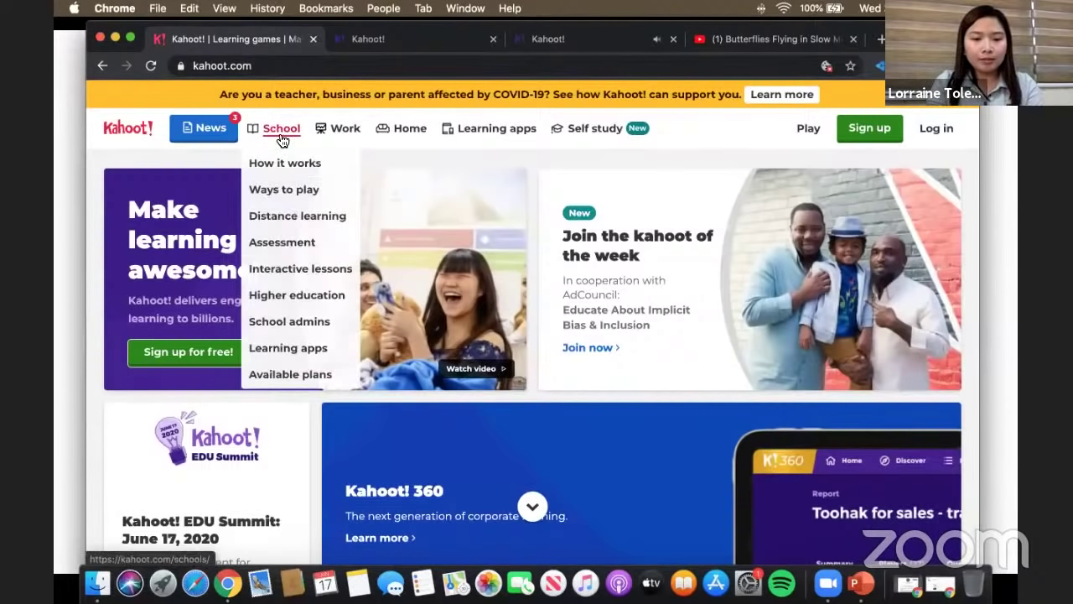
{"action": "left_click", "coordinate": [300, 375]}
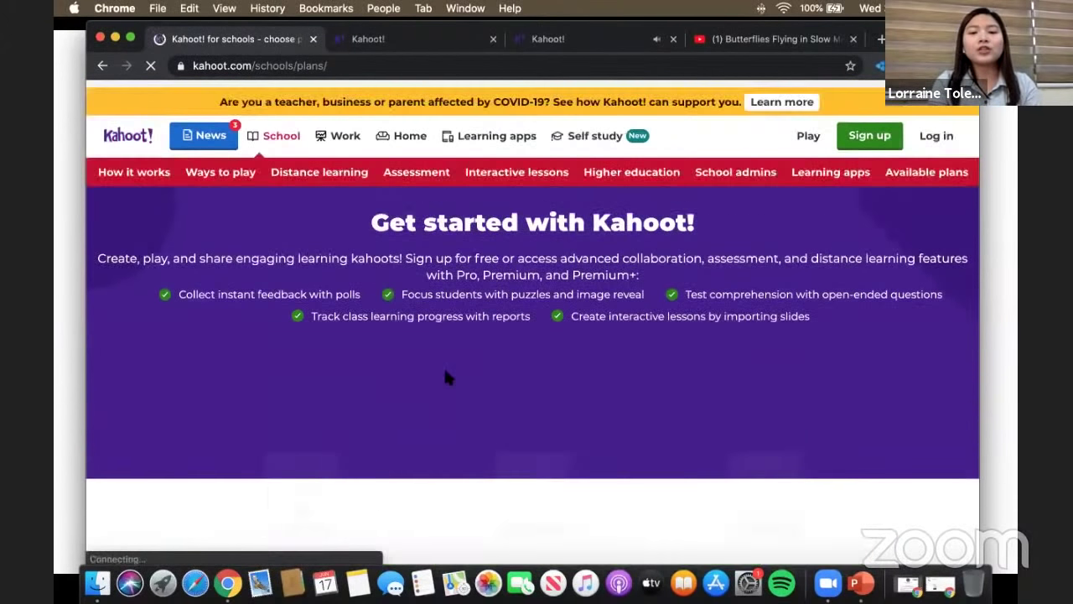
- Review the Basic (Free), Pro ($3) and Premium ($6) pricing cards and features table
{"action": "scroll", "coordinate": [445, 378], "scroll_direction": "down", "scroll_amount": 3}
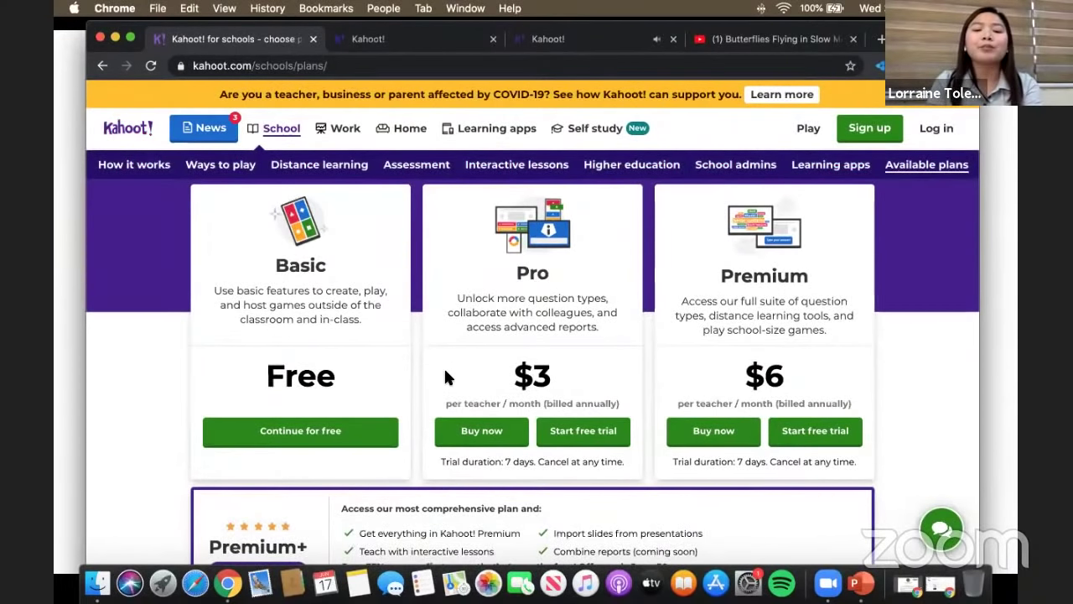
{"action": "scroll", "coordinate": [445, 377], "scroll_direction": "down", "scroll_amount": 2}
{"action": "scroll", "coordinate": [445, 374], "scroll_direction": "down", "scroll_amount": 2}
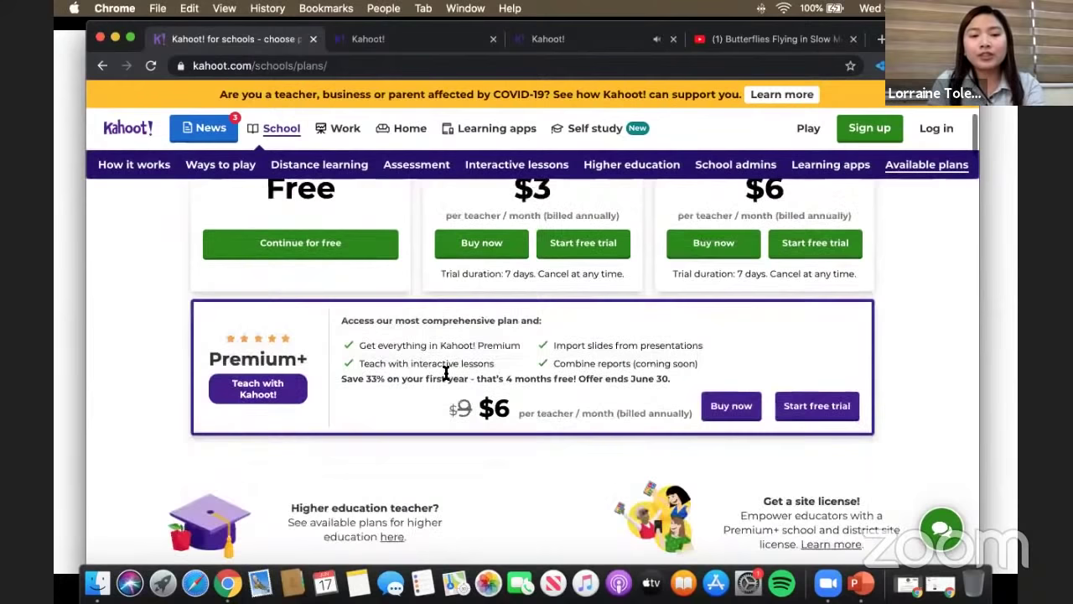
{"action": "scroll", "coordinate": [445, 374], "scroll_direction": "up", "scroll_amount": 3}
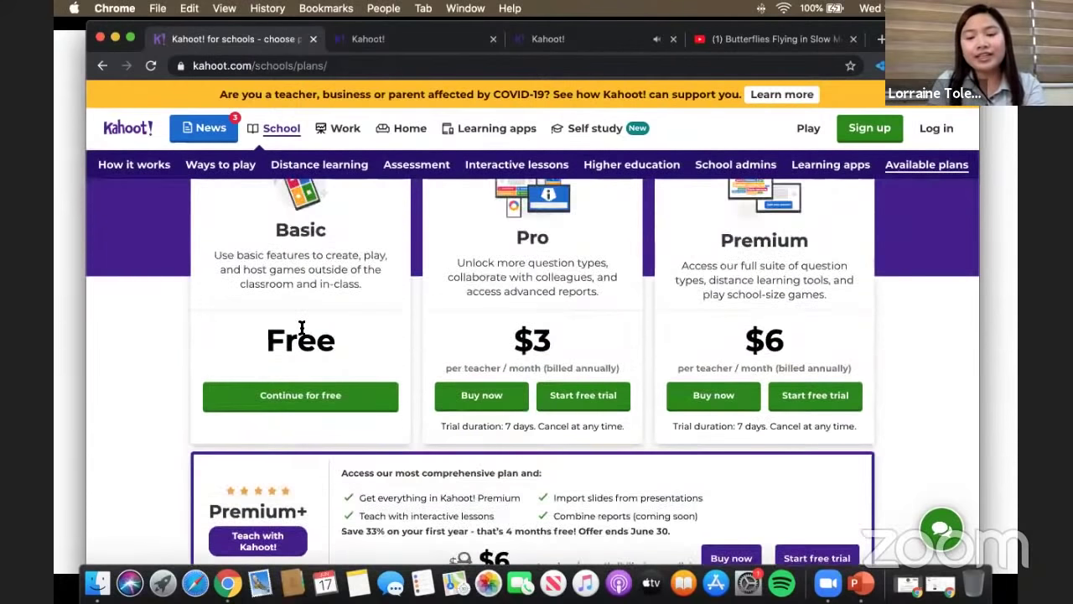
{"action": "scroll", "coordinate": [586, 340], "scroll_direction": "down", "scroll_amount": 4}
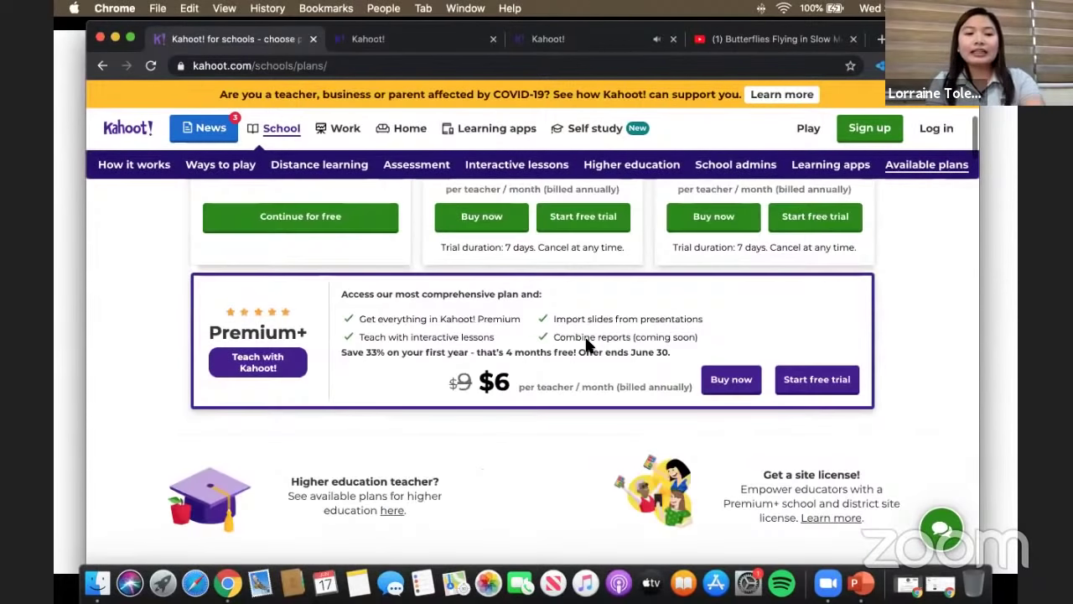
{"action": "scroll", "coordinate": [586, 343], "scroll_direction": "down", "scroll_amount": 6}
{"action": "scroll", "coordinate": [586, 344], "scroll_direction": "down", "scroll_amount": 1}
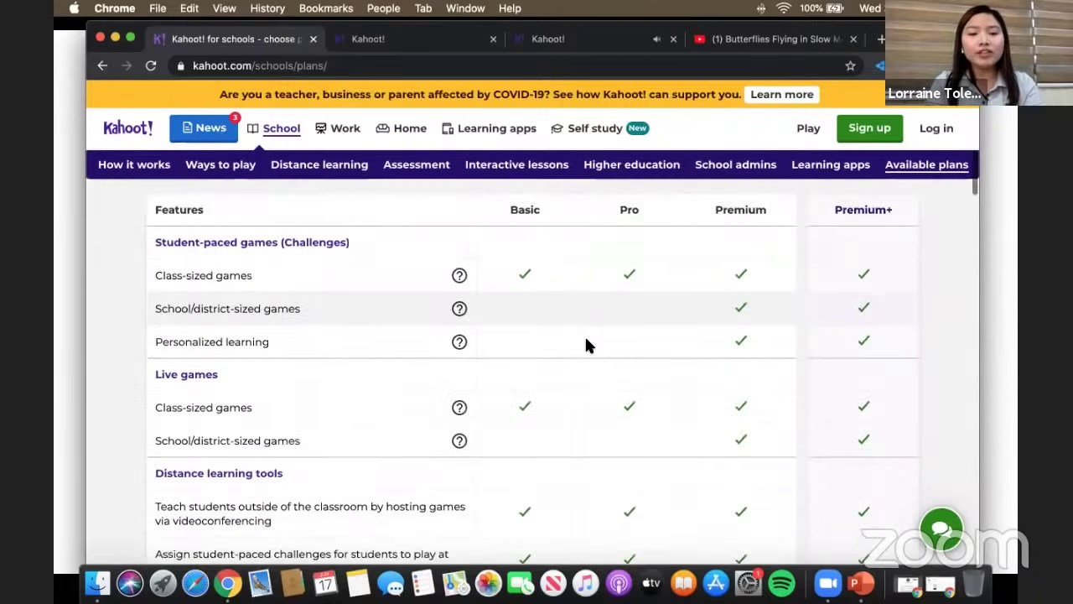
{"action": "scroll", "coordinate": [586, 344], "scroll_direction": "down", "scroll_amount": 1}
{"action": "scroll", "coordinate": [587, 343], "scroll_direction": "up", "scroll_amount": 1}
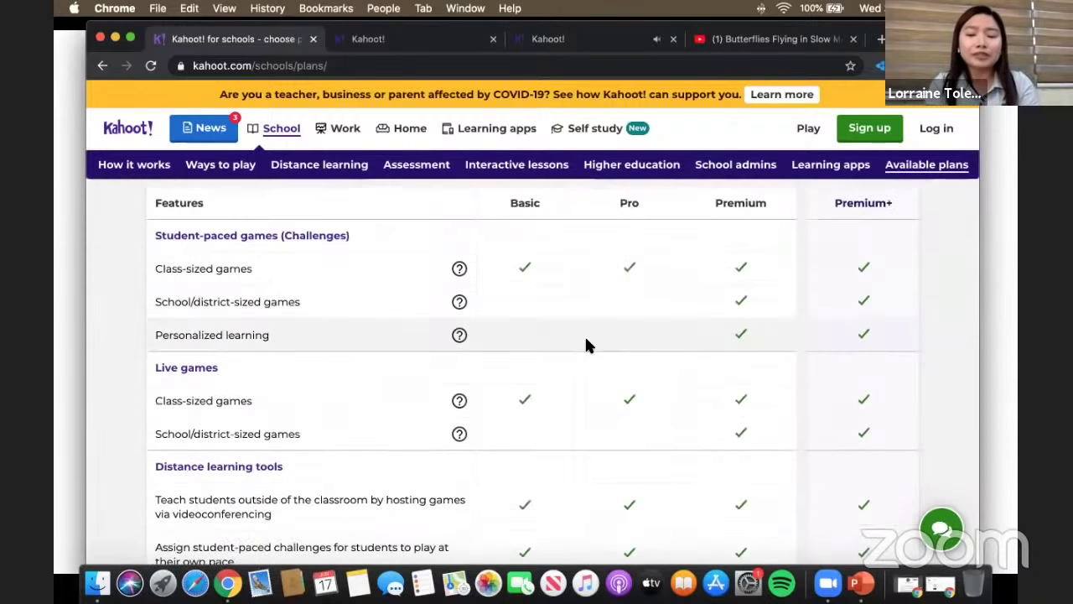
{"action": "scroll", "coordinate": [586, 344], "scroll_direction": "down", "scroll_amount": 1}
{"action": "scroll", "coordinate": [587, 344], "scroll_direction": "up", "scroll_amount": 1}
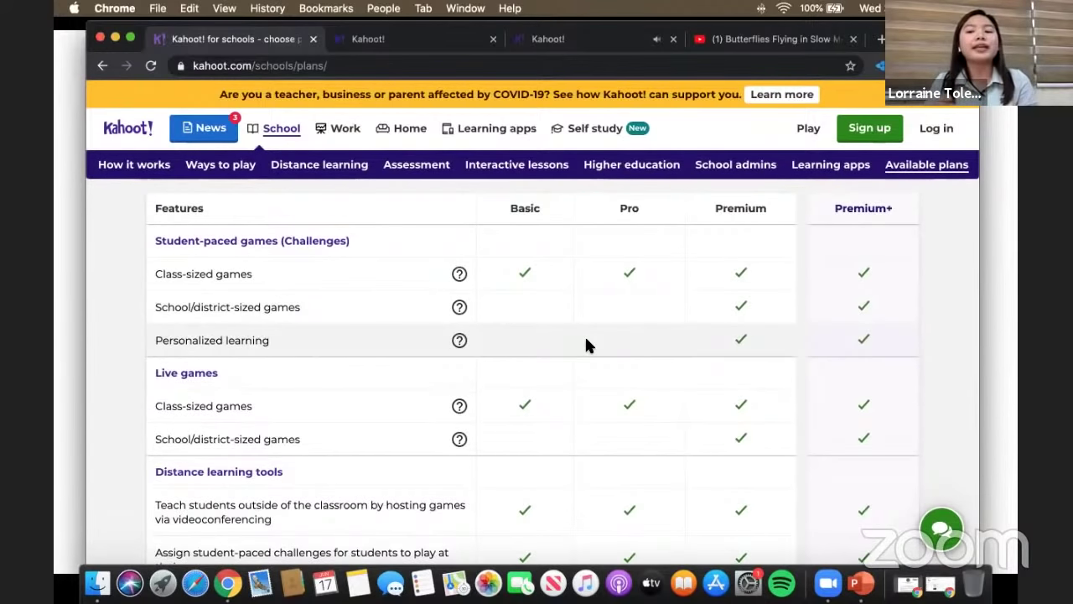
{"action": "scroll", "coordinate": [587, 343], "scroll_direction": "up", "scroll_amount": 3}
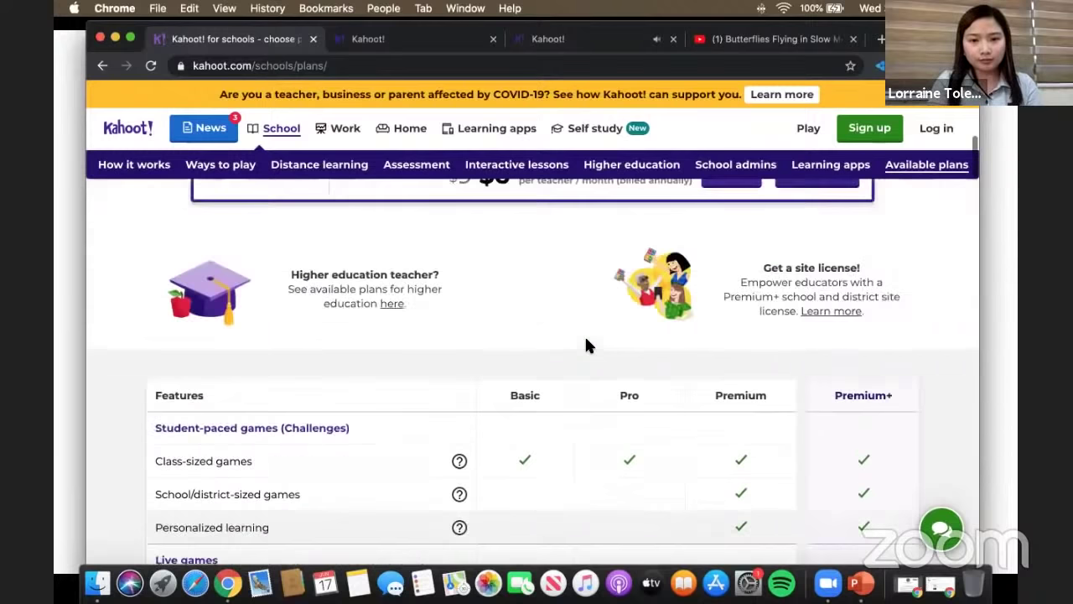
{"action": "scroll", "coordinate": [587, 343], "scroll_direction": "up", "scroll_amount": 4}
{"action": "scroll", "coordinate": [587, 343], "scroll_direction": "up", "scroll_amount": 4}
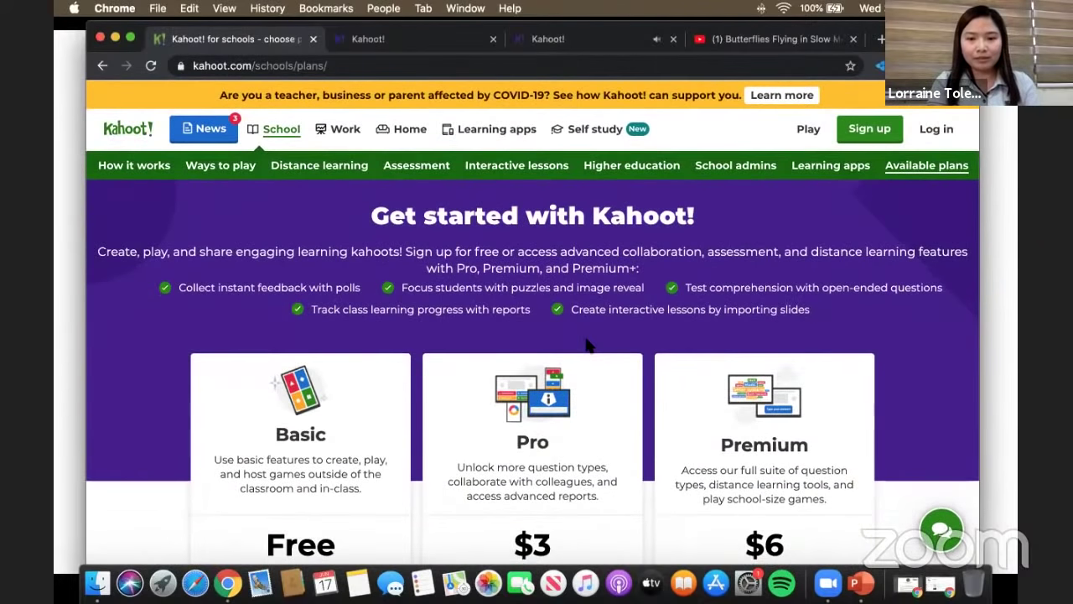
{"action": "scroll", "coordinate": [587, 340], "scroll_direction": "down", "scroll_amount": 2}
{"action": "scroll", "coordinate": [587, 342], "scroll_direction": "down", "scroll_amount": 1}
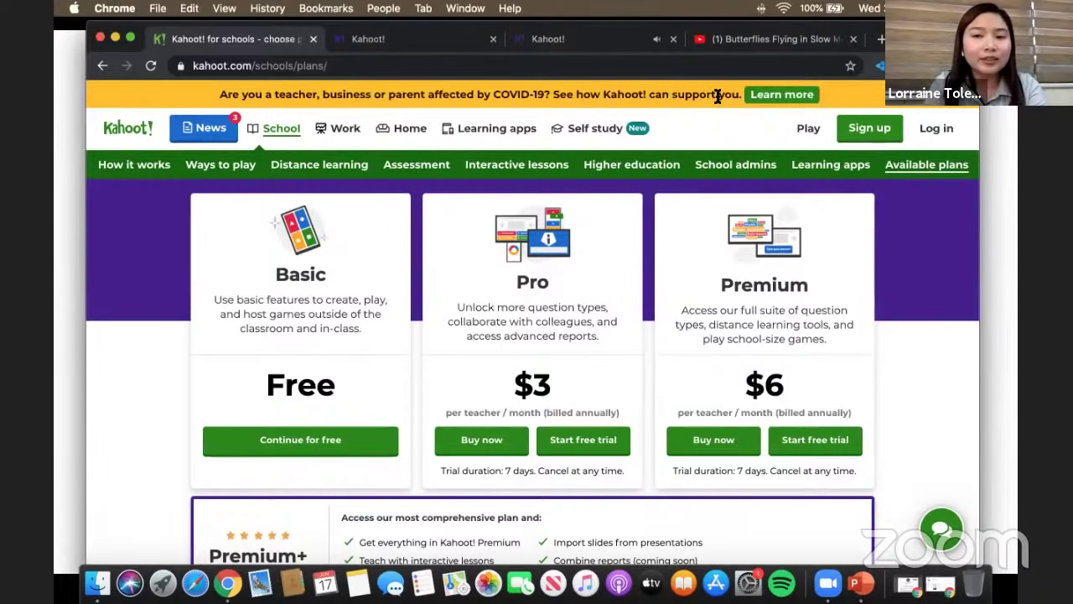
- Open the COVID-19 free-access-for-teachers article, then return to the game lobby tab
{"action": "left_click", "coordinate": [771, 95]}
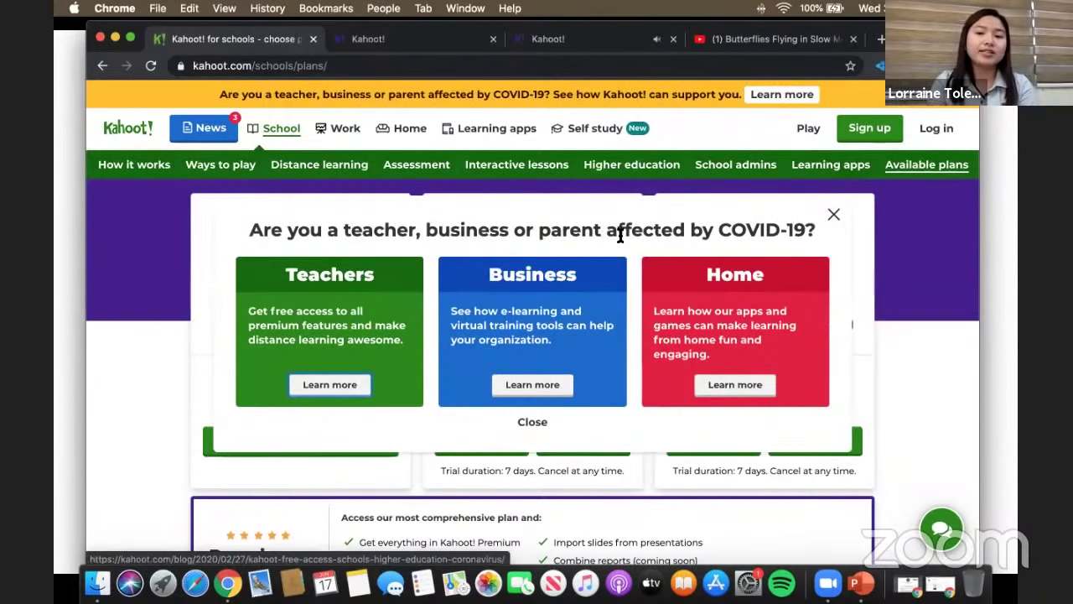
{"action": "left_click", "coordinate": [348, 386]}
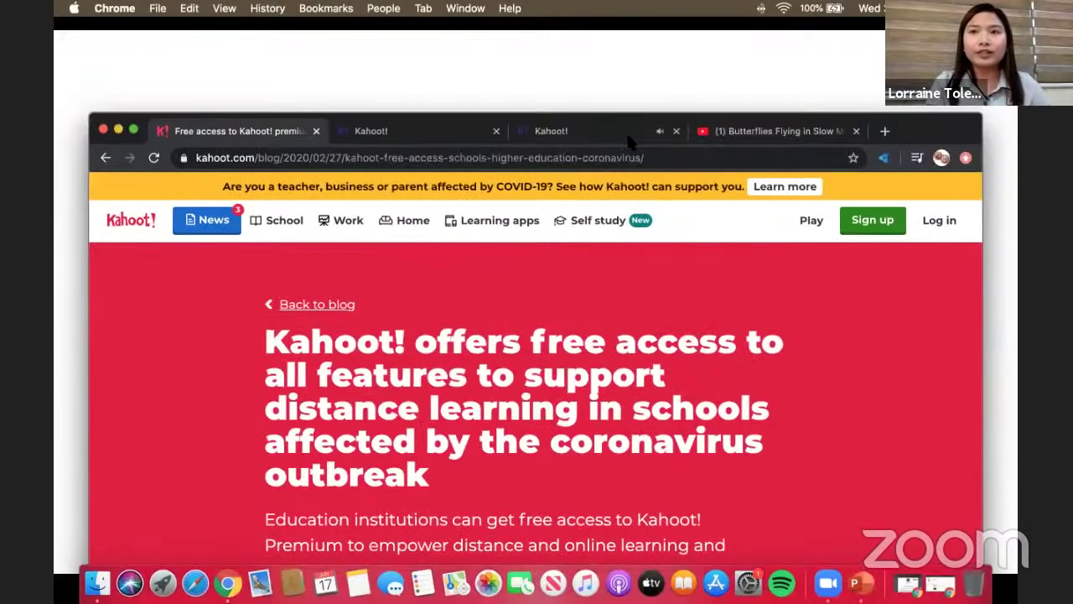
{"action": "left_click", "coordinate": [629, 138]}
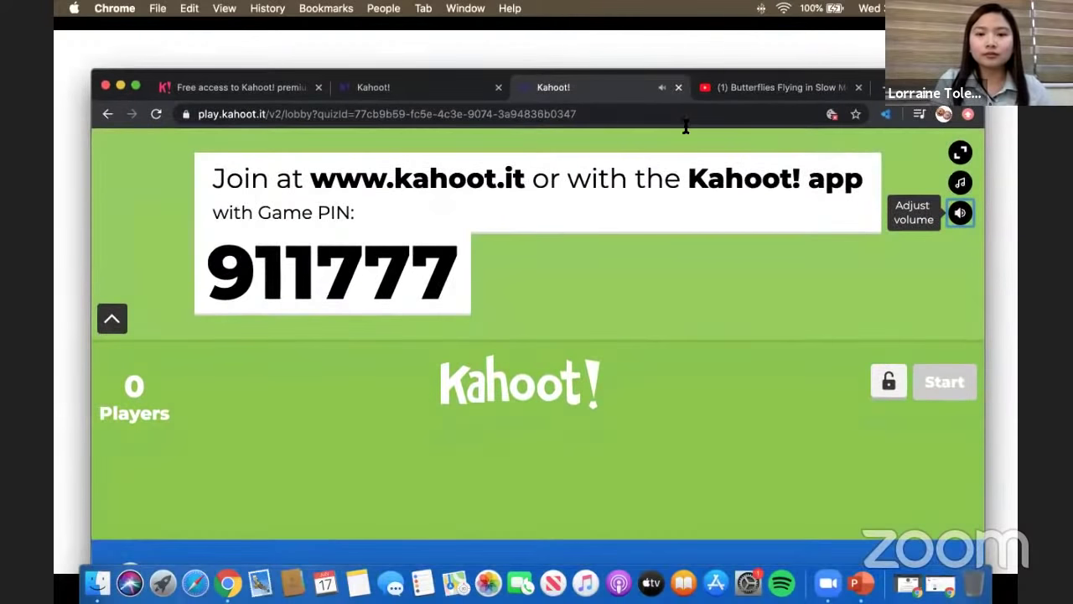
- Reload the lobby page and choose Classic mode to get a fresh game PIN
{"action": "left_click", "coordinate": [679, 113]}
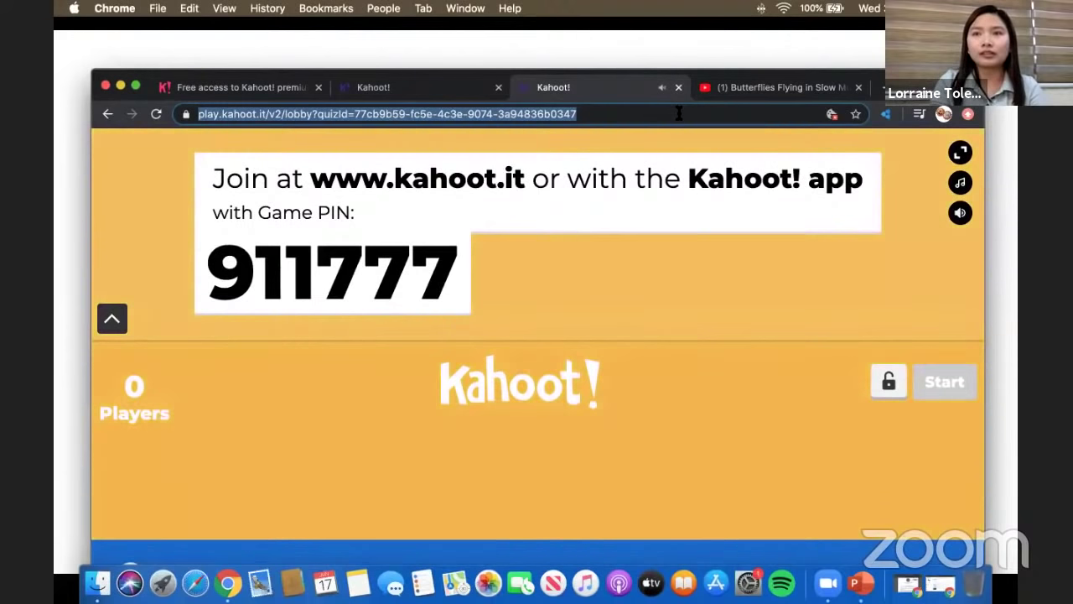
{"action": "key", "text": "super+r"}
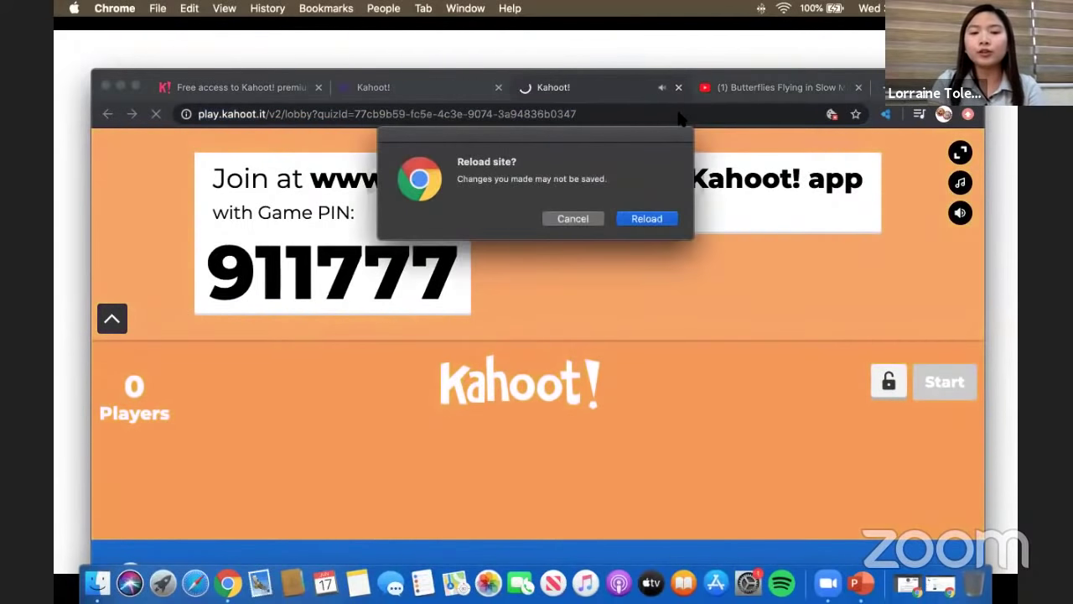
{"action": "key", "text": "Return"}
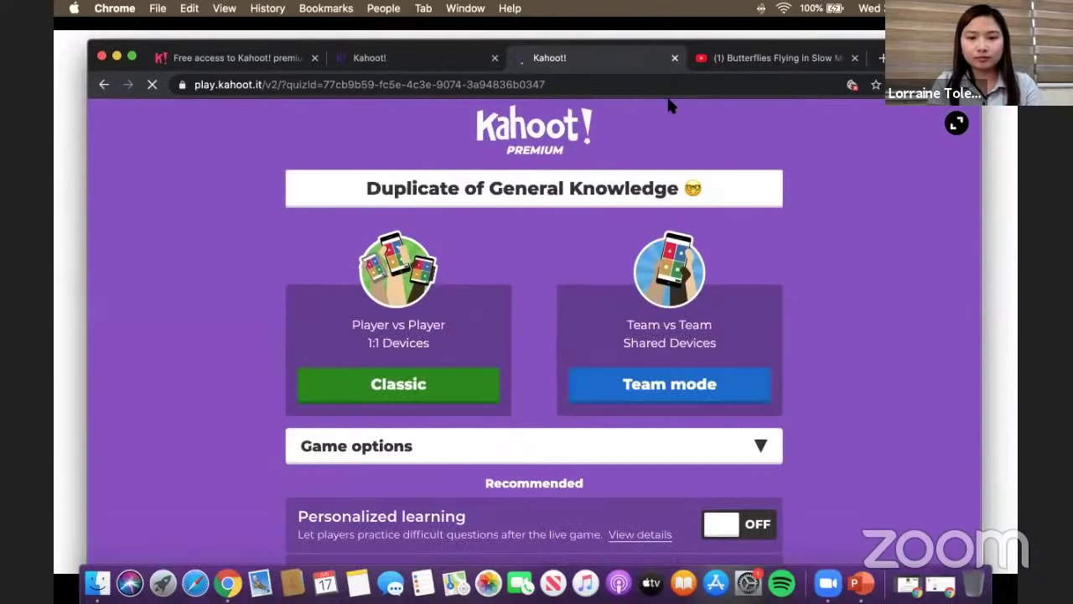
{"action": "left_click", "coordinate": [419, 384]}
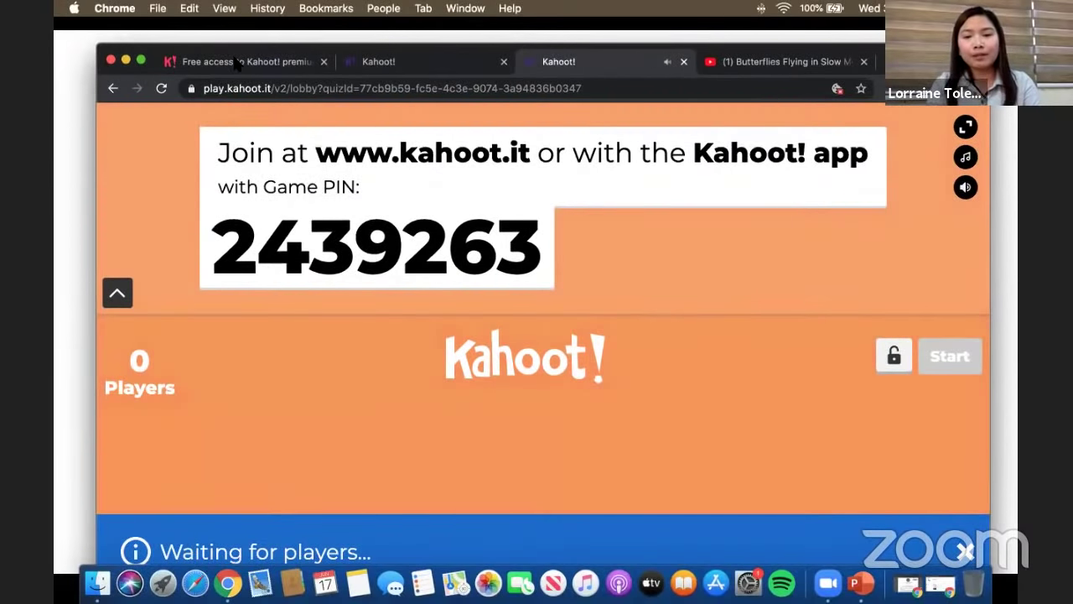
- Set the lobby music to about half volume, then go back to the free Premium access article
{"action": "left_click", "coordinate": [238, 62]}
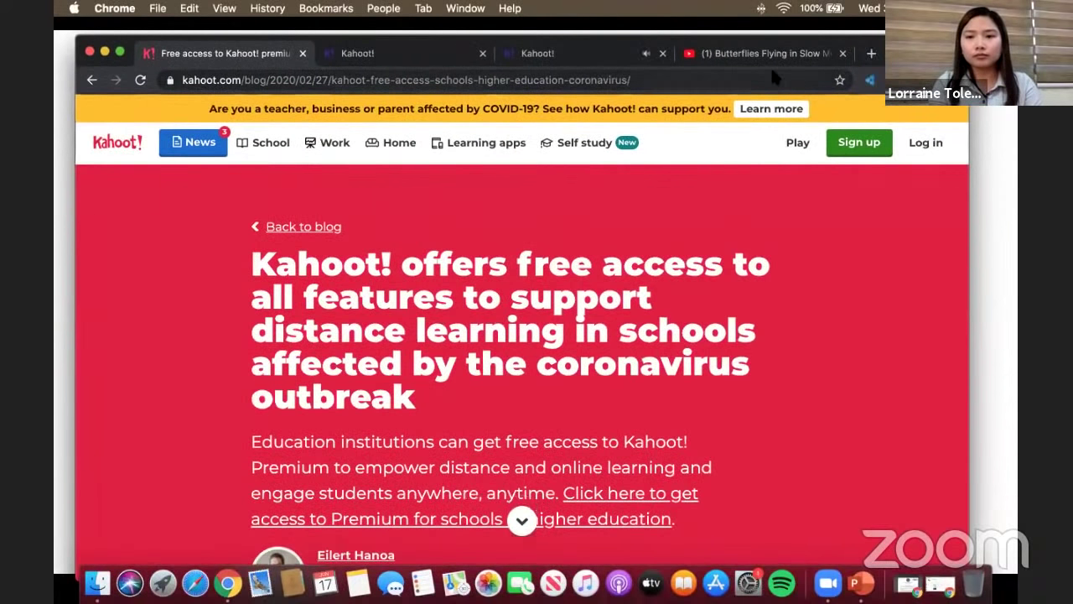
{"action": "left_click_drag", "start_coordinate": [631, 49], "coordinate": [632, 64]}
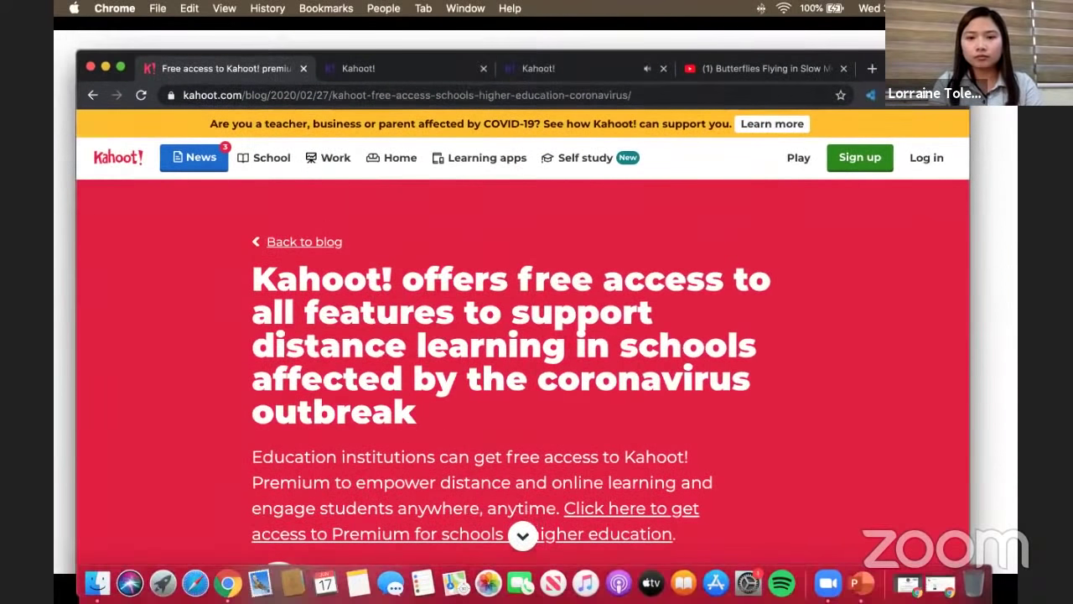
{"action": "left_click", "coordinate": [632, 63]}
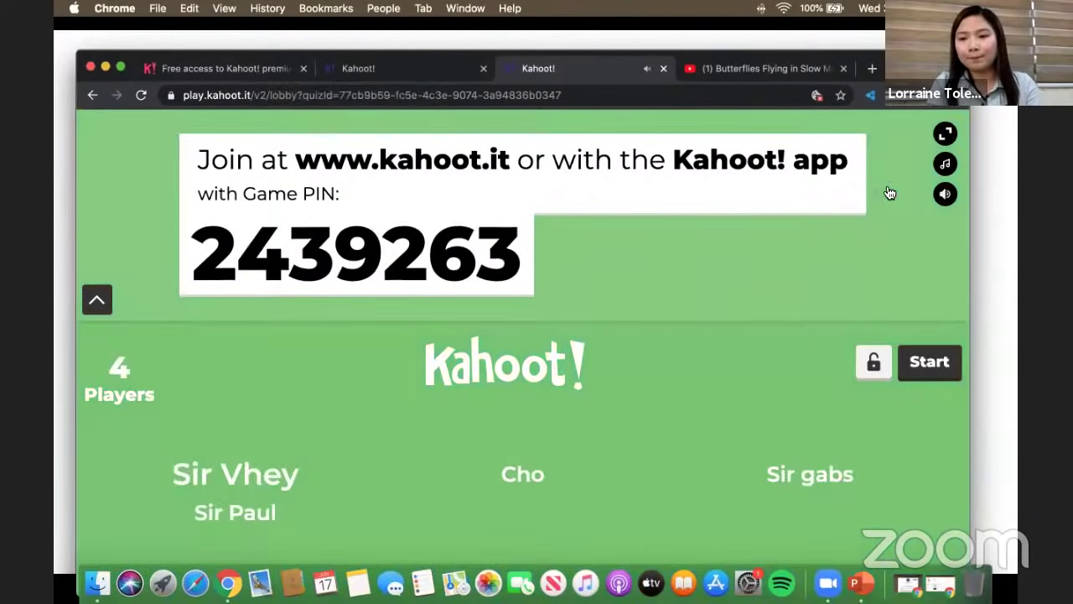
{"action": "left_click", "coordinate": [948, 212]}
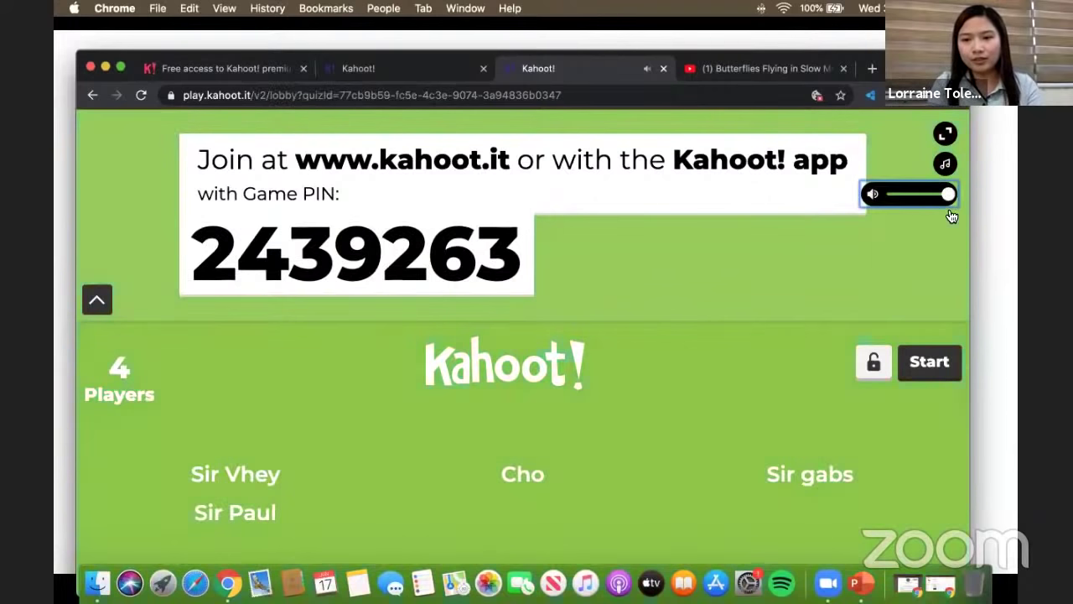
{"action": "left_click_drag", "start_coordinate": [928, 201], "coordinate": [911, 201]}
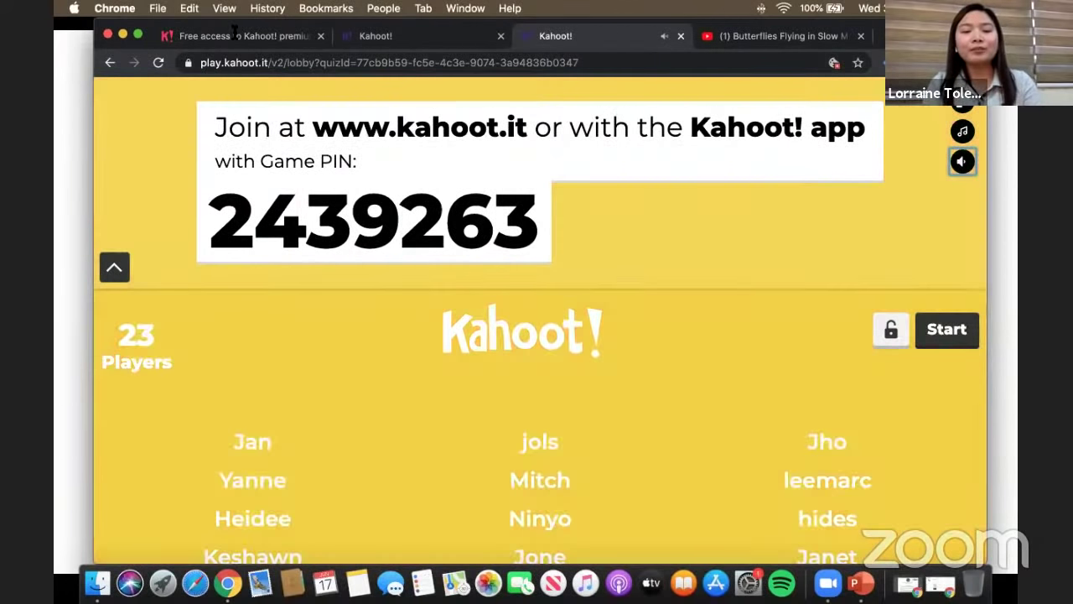
{"action": "left_click", "coordinate": [237, 36]}
{"action": "scroll", "coordinate": [761, 320], "scroll_direction": "down", "scroll_amount": 1}
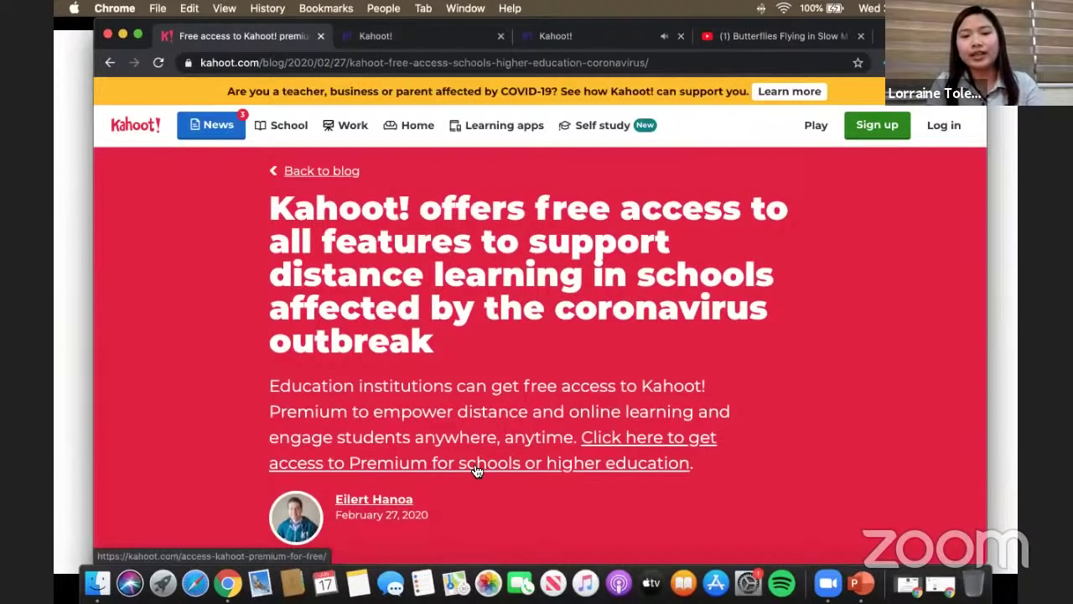
- Open the get-Premium-free page, then load kahoot.com by entering 'ka' in the address bar
{"action": "left_click", "coordinate": [475, 470]}
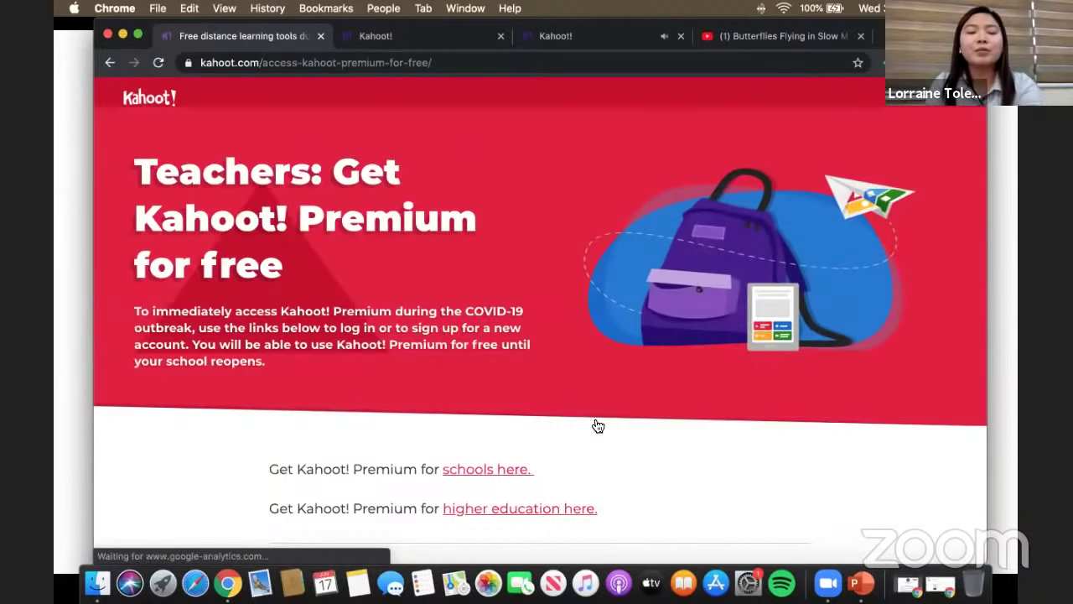
{"action": "scroll", "coordinate": [477, 424], "scroll_direction": "down", "scroll_amount": 1}
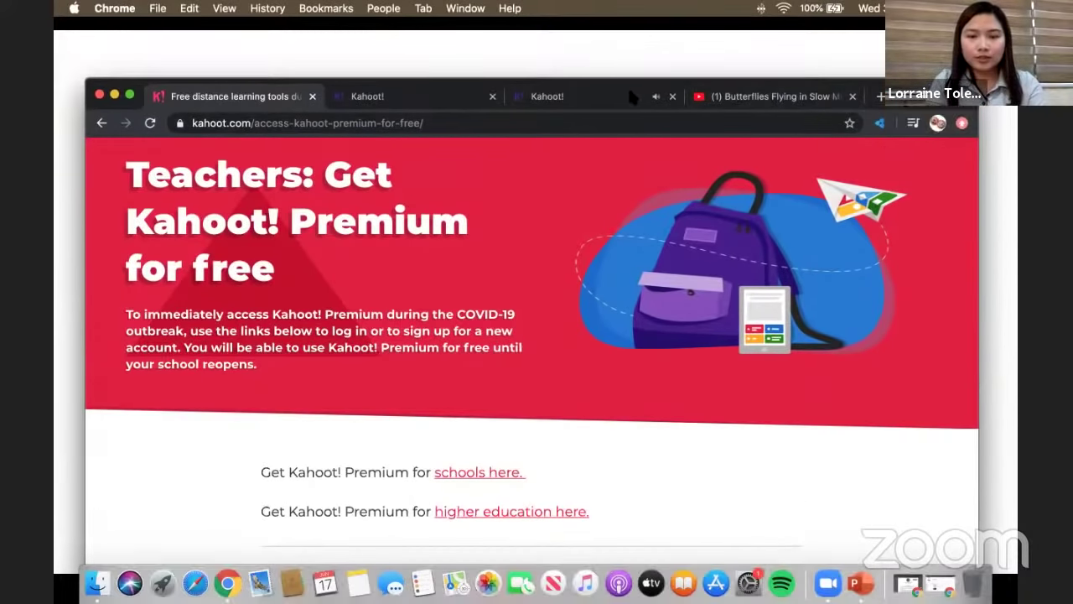
{"action": "left_click", "coordinate": [383, 123]}
{"action": "type", "text": "kahoot.com"}
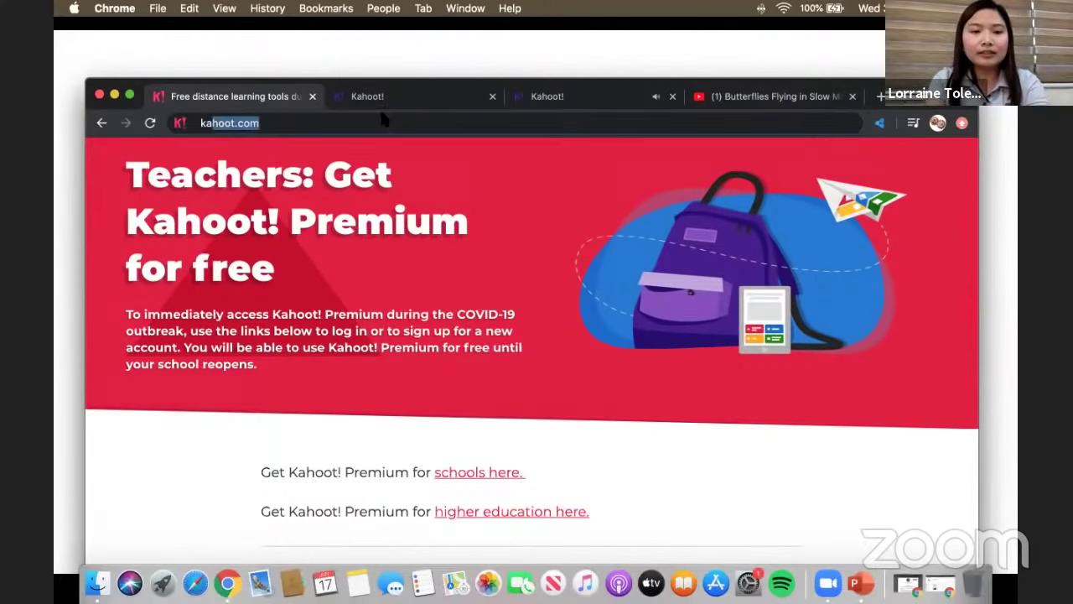
{"action": "key", "text": "Return"}
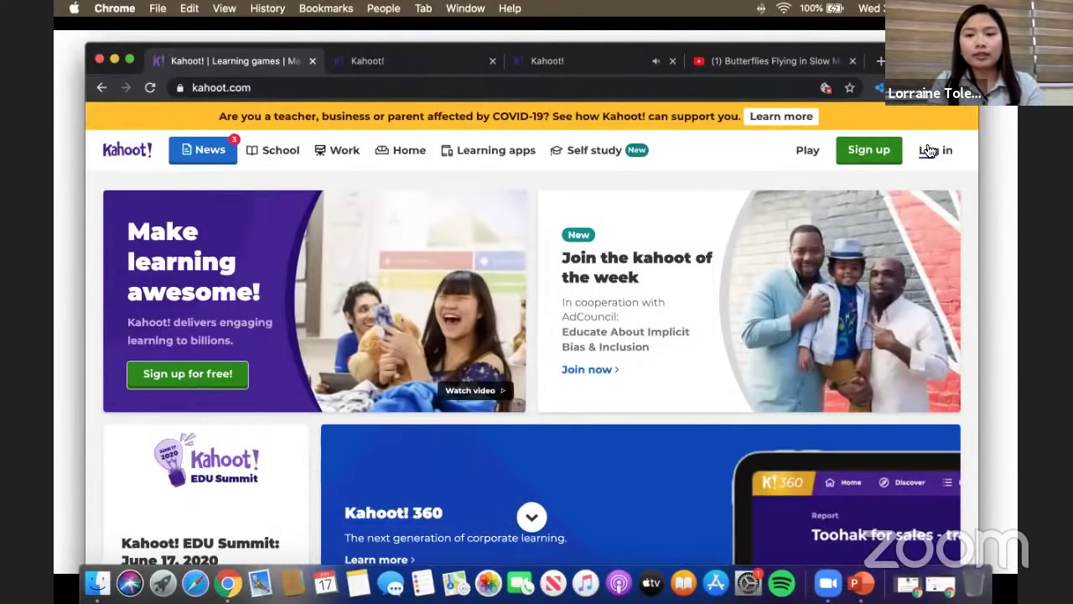
- Visit Log in, go back to kahoot.com, then show the lobby with 167 players joined
{"action": "left_click", "coordinate": [931, 150]}
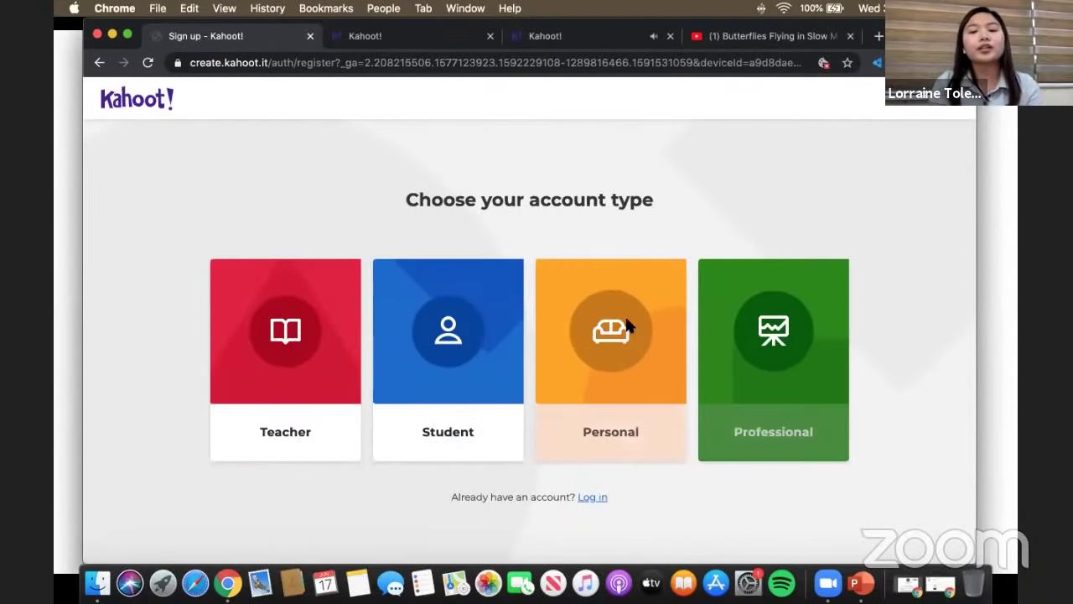
{"action": "left_click", "coordinate": [99, 63]}
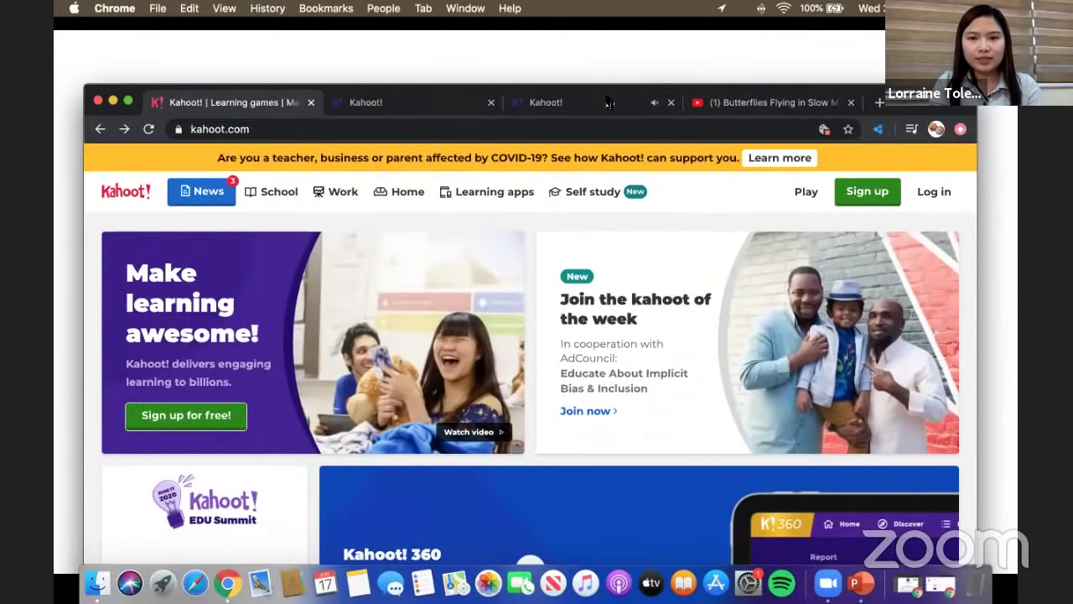
{"action": "left_click", "coordinate": [610, 102]}
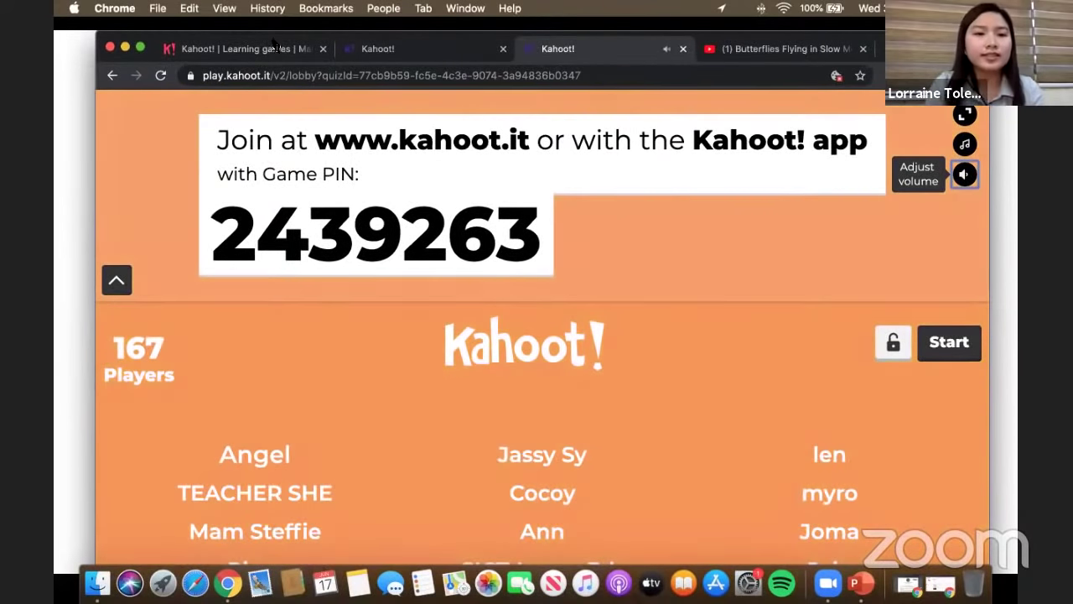
{"action": "left_click", "coordinate": [248, 50]}
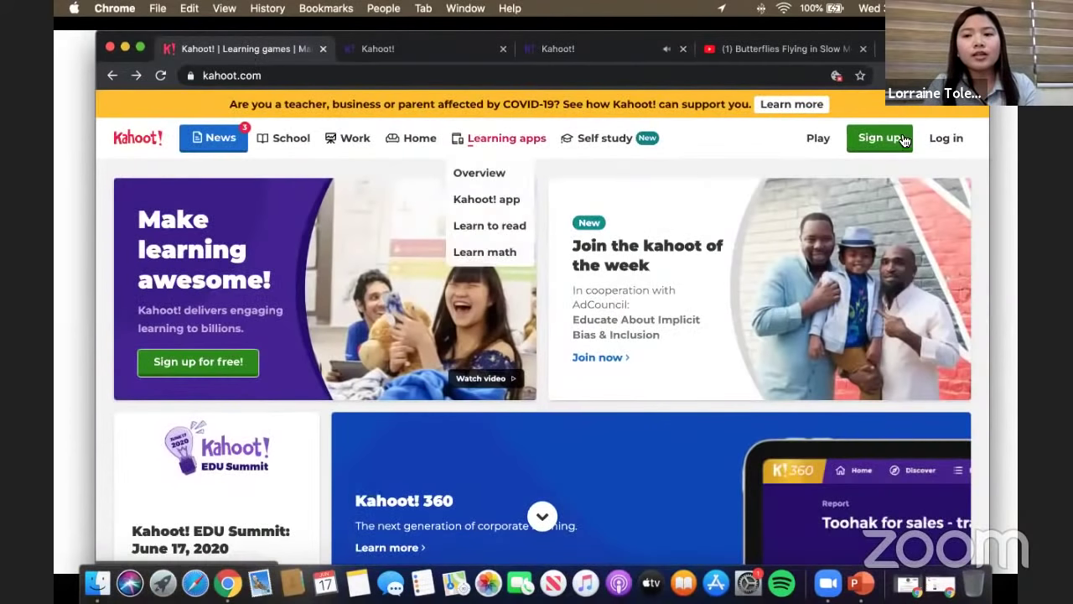
{"action": "left_click", "coordinate": [946, 138]}
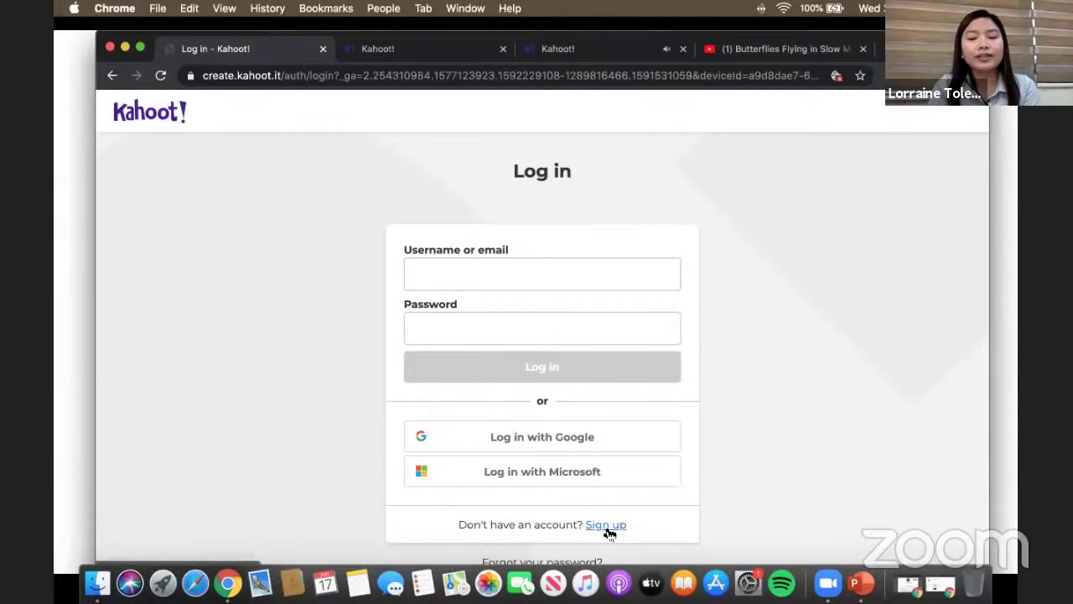
{"action": "key", "text": "super+Tab"}
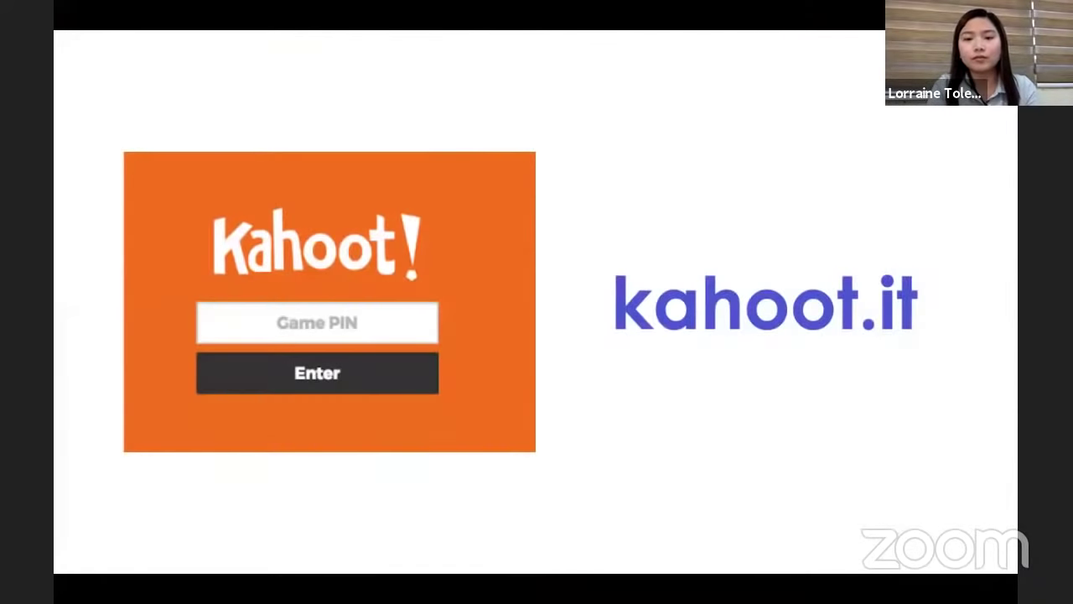
{"action": "key", "text": "super+Tab"}
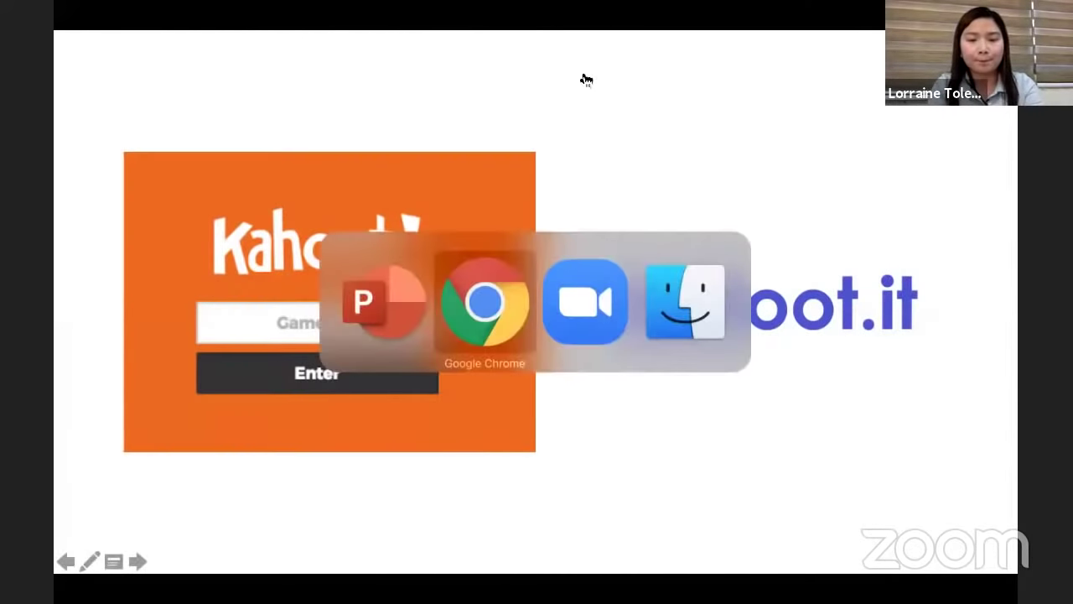
{"action": "left_click", "coordinate": [815, 48]}
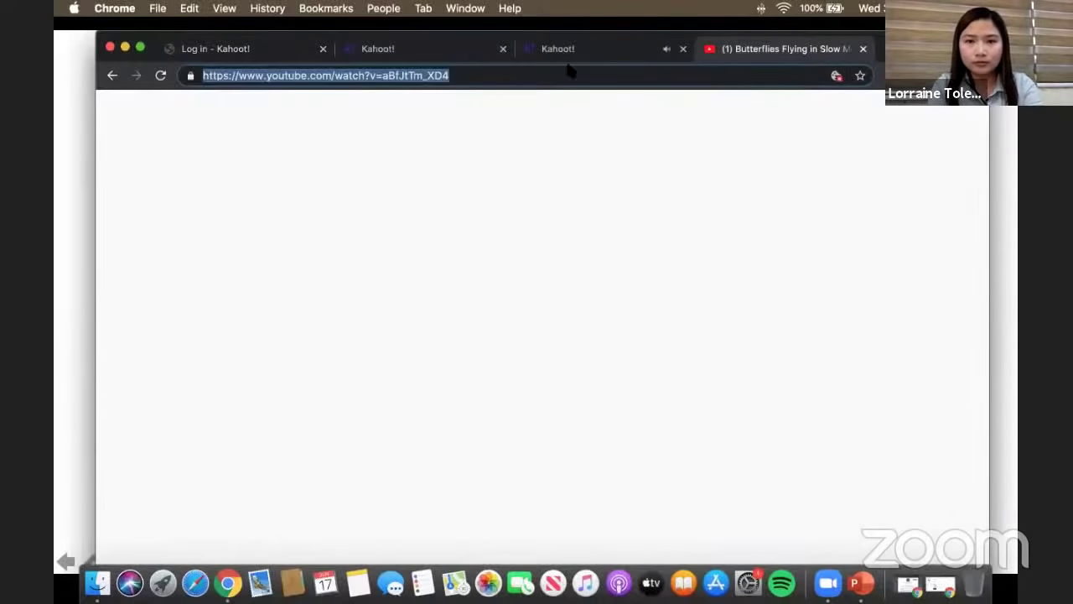
{"action": "key", "text": "super+1"}
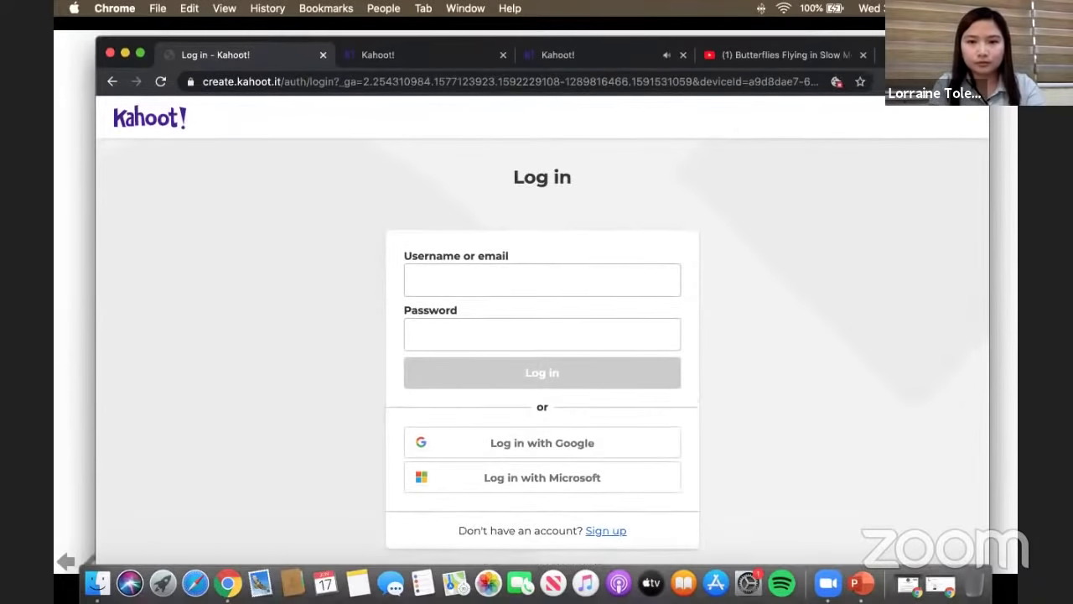
{"action": "left_click_drag", "start_coordinate": [586, 34], "coordinate": [595, 110]}
{"action": "left_click", "coordinate": [597, 123]}
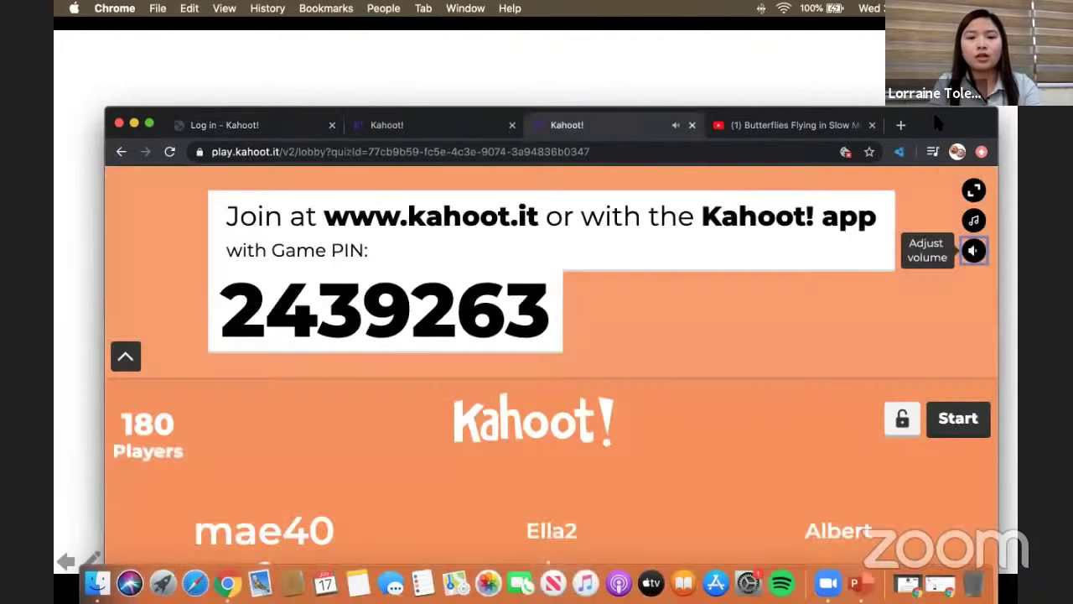
- Lock the game with the padlock beside Start, hiding the PIN at 183 players
{"action": "left_click_drag", "start_coordinate": [596, 124], "coordinate": [593, 34]}
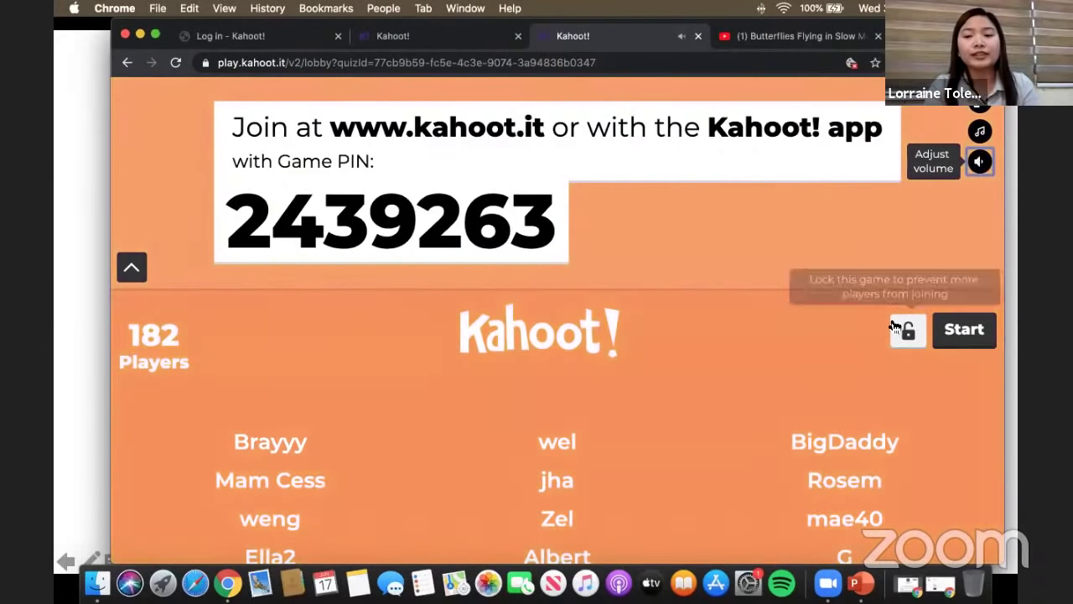
{"action": "left_click", "coordinate": [909, 332]}
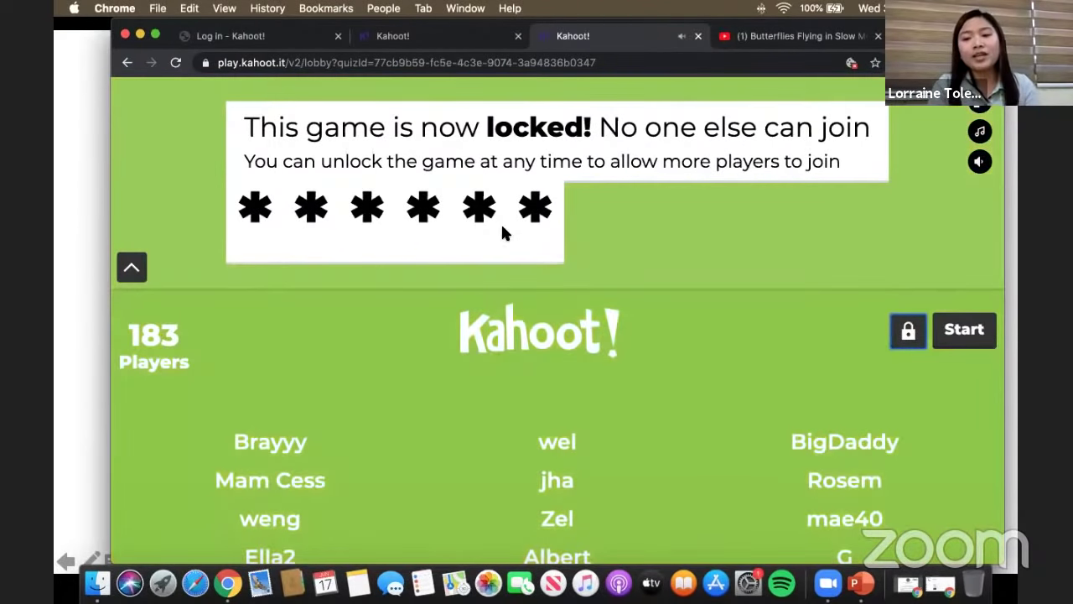
- Start the game and let the Summer Olympics hosts question run to its results
{"action": "left_click", "coordinate": [964, 329]}
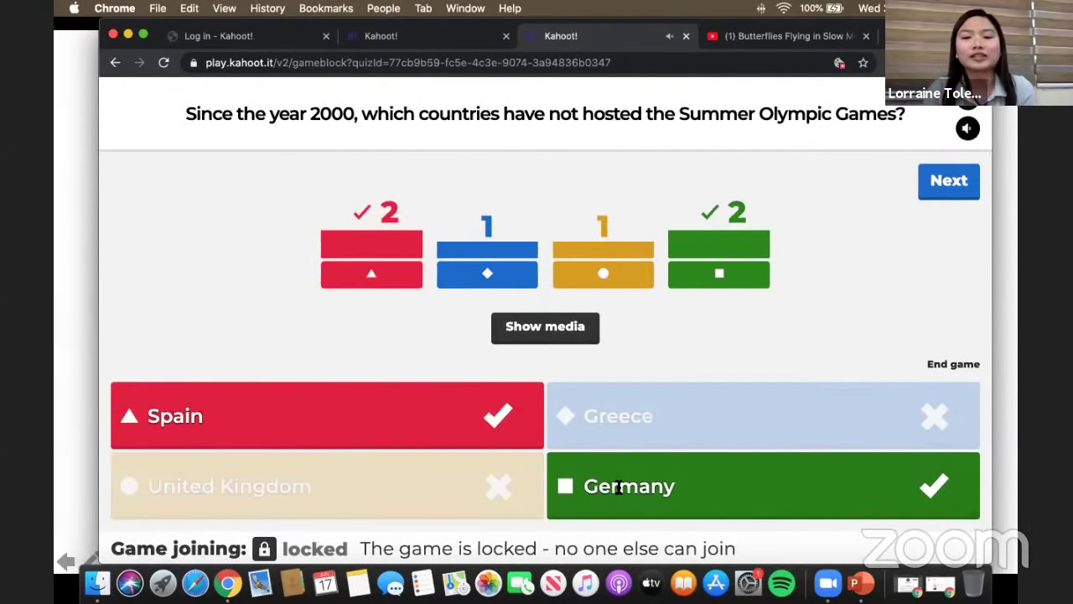
- Show the scoreboard, then run the land-area ordering question to reveal Russia, Canada, China, United States
{"action": "left_click", "coordinate": [950, 186]}
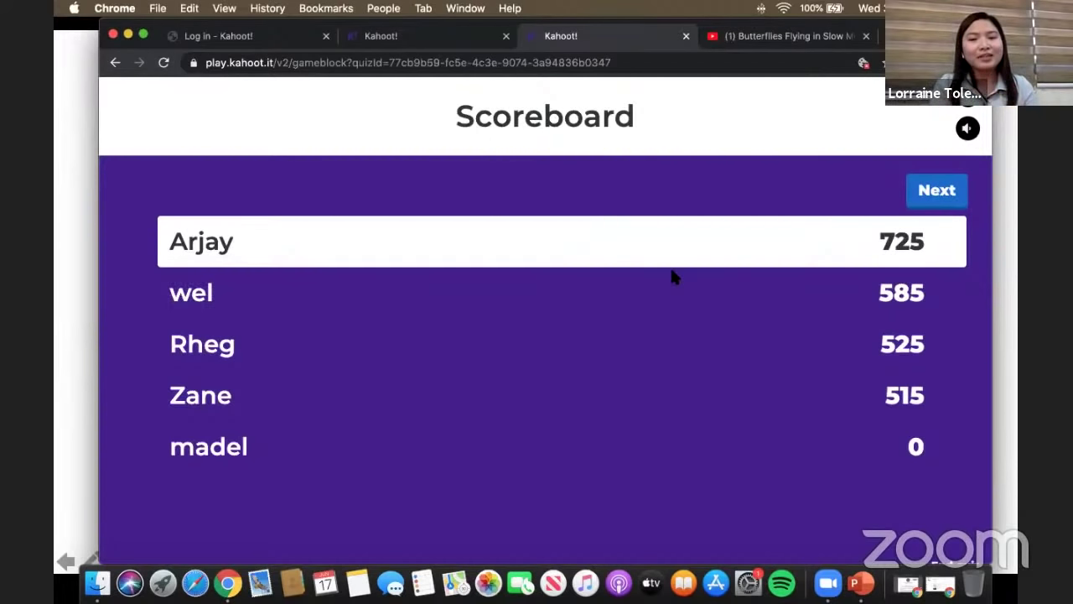
{"action": "left_click", "coordinate": [902, 201]}
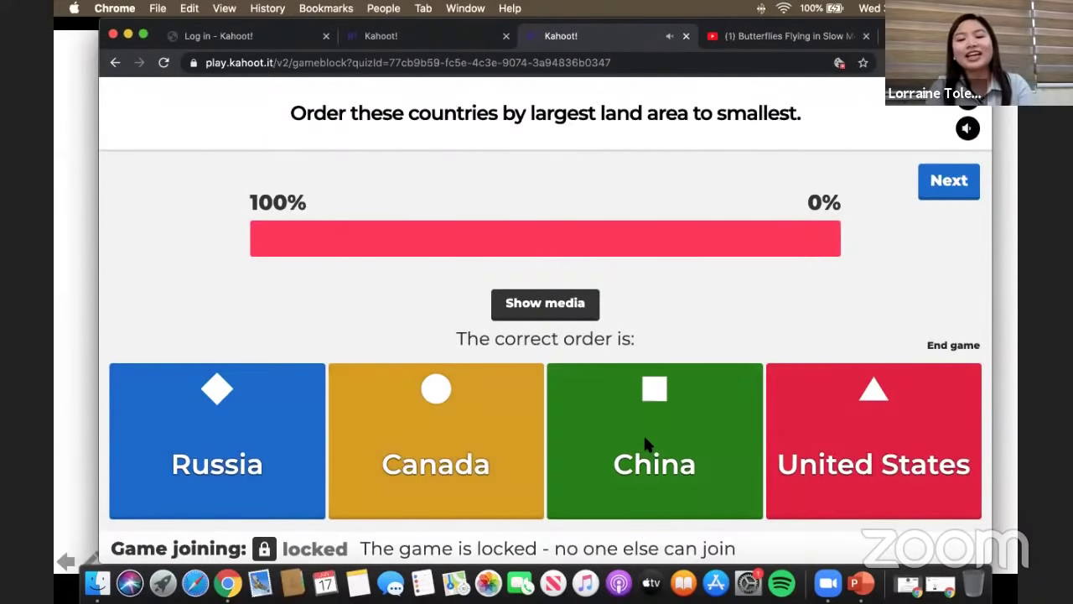
- Advance past the scoreboard and the Russia info slide to the Finland flag results (33, 16, 7, 9)
{"action": "left_click", "coordinate": [942, 195]}
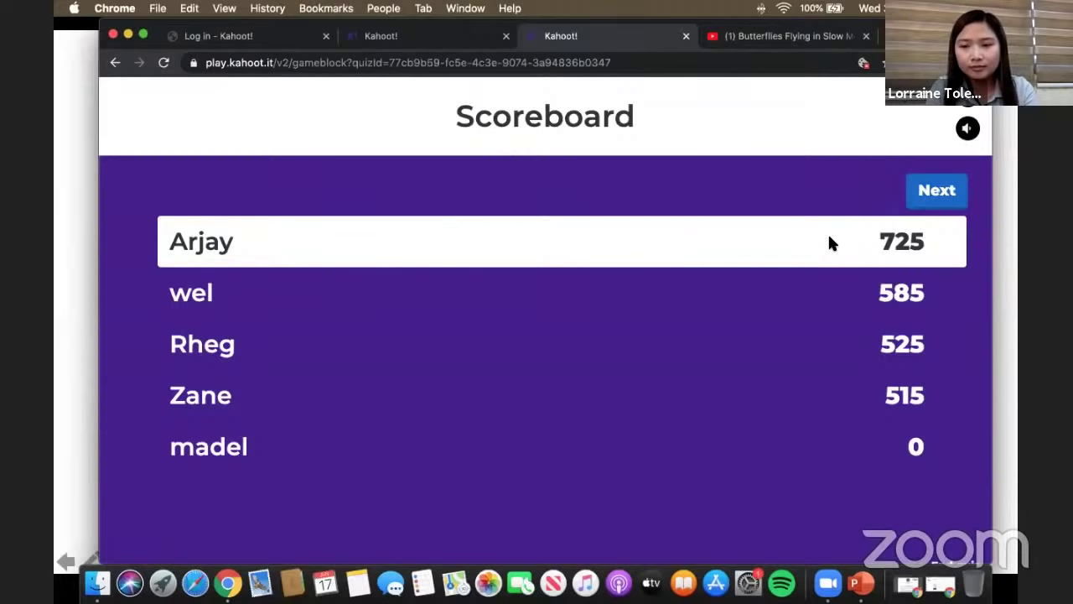
{"action": "scroll", "coordinate": [800, 311], "scroll_direction": "down", "scroll_amount": 2}
{"action": "scroll", "coordinate": [800, 314], "scroll_direction": "up", "scroll_amount": 2}
{"action": "left_click", "coordinate": [934, 194]}
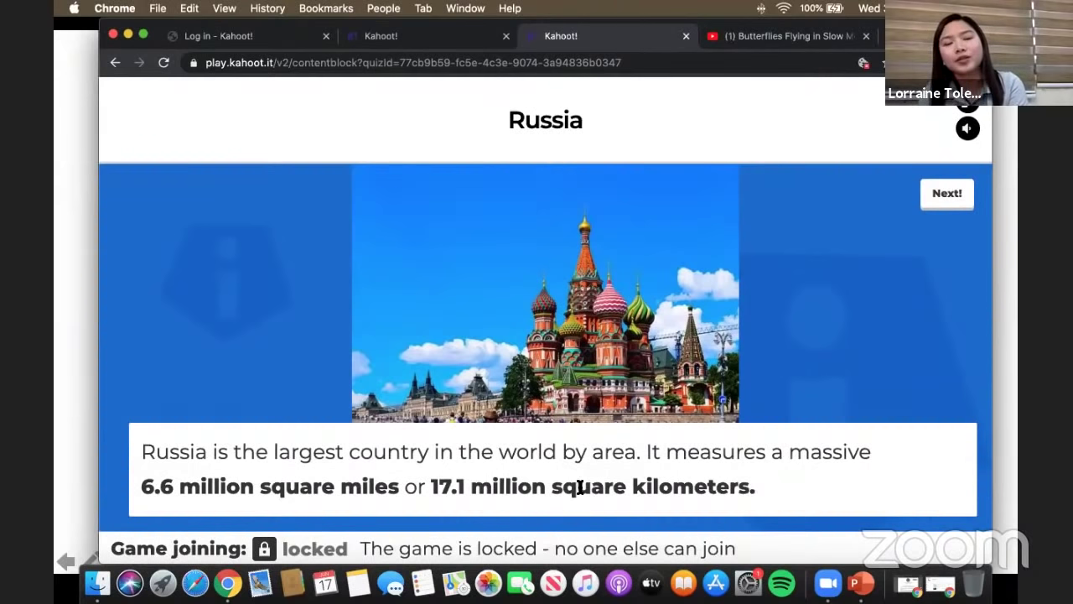
{"action": "left_click", "coordinate": [933, 204]}
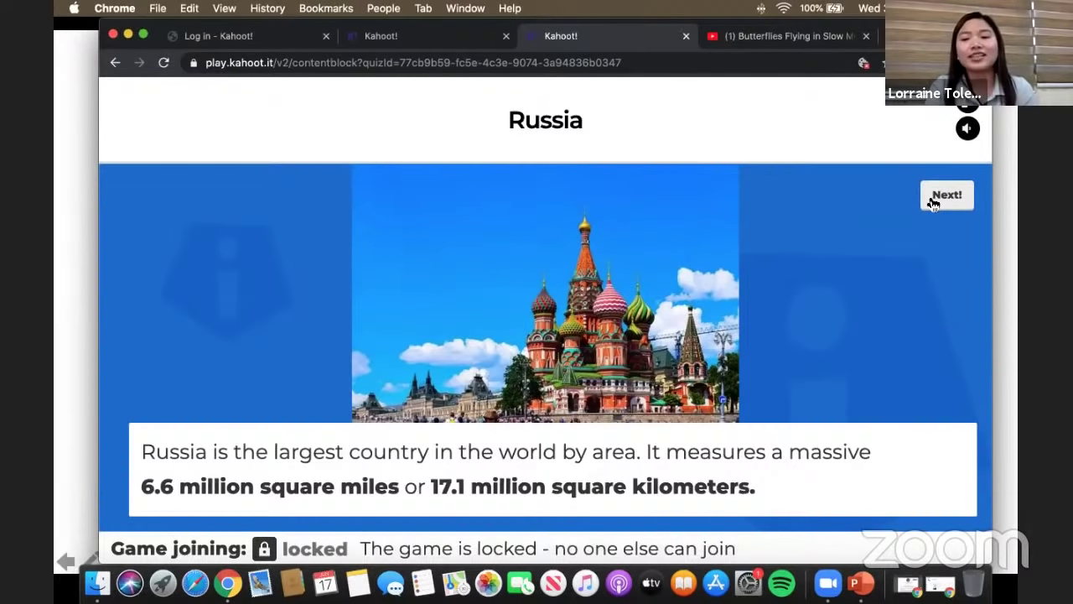
{"action": "left_click", "coordinate": [934, 201]}
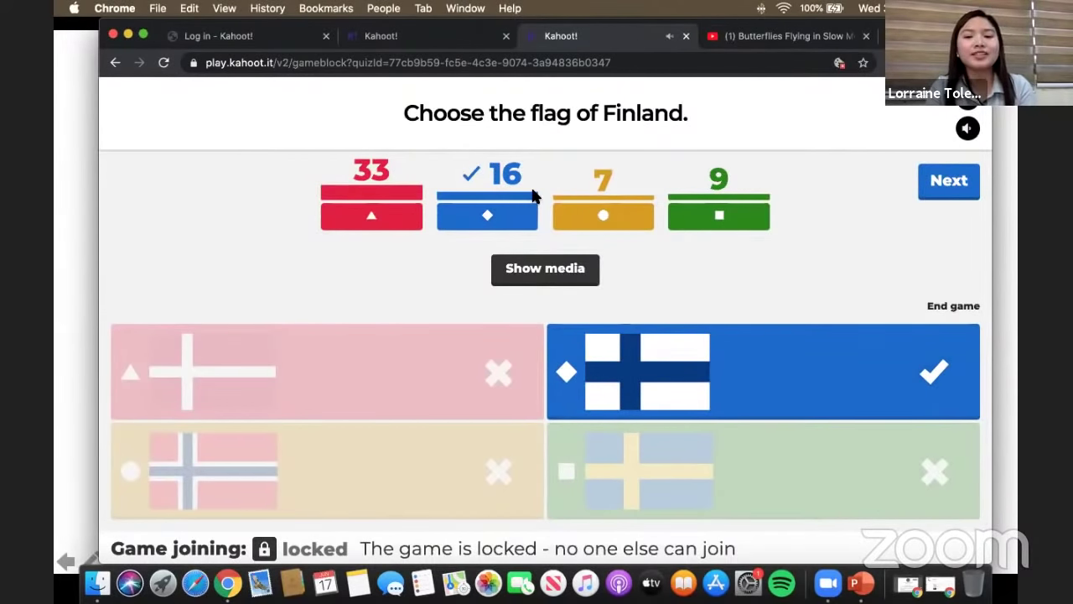
- Show the scoreboard, then run question 5 on $1 billion films to reveal Avatar and Minions
{"action": "left_click", "coordinate": [952, 181]}
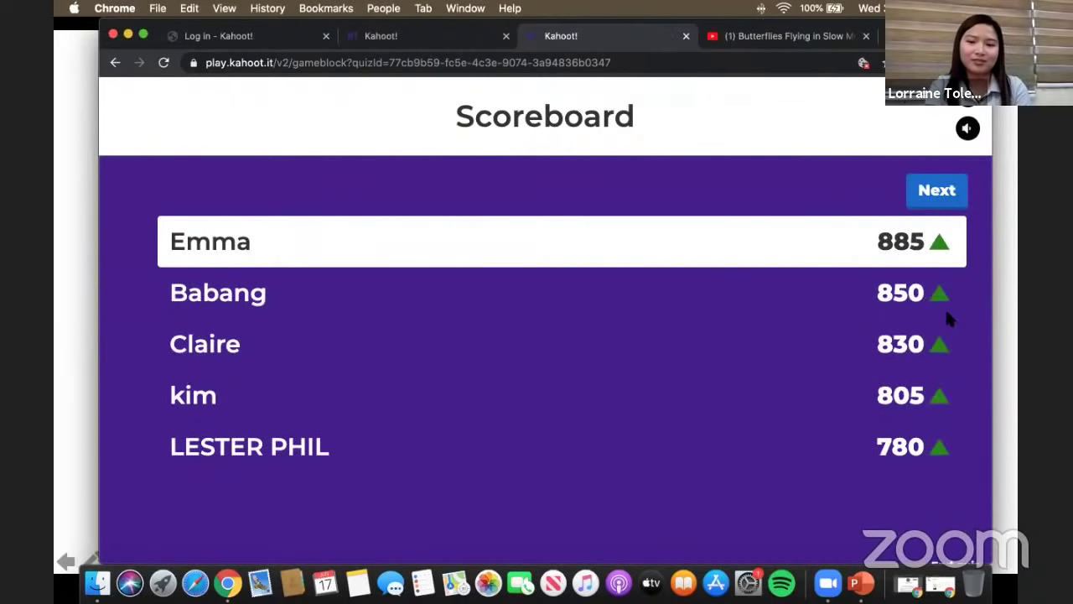
{"action": "left_click", "coordinate": [931, 197]}
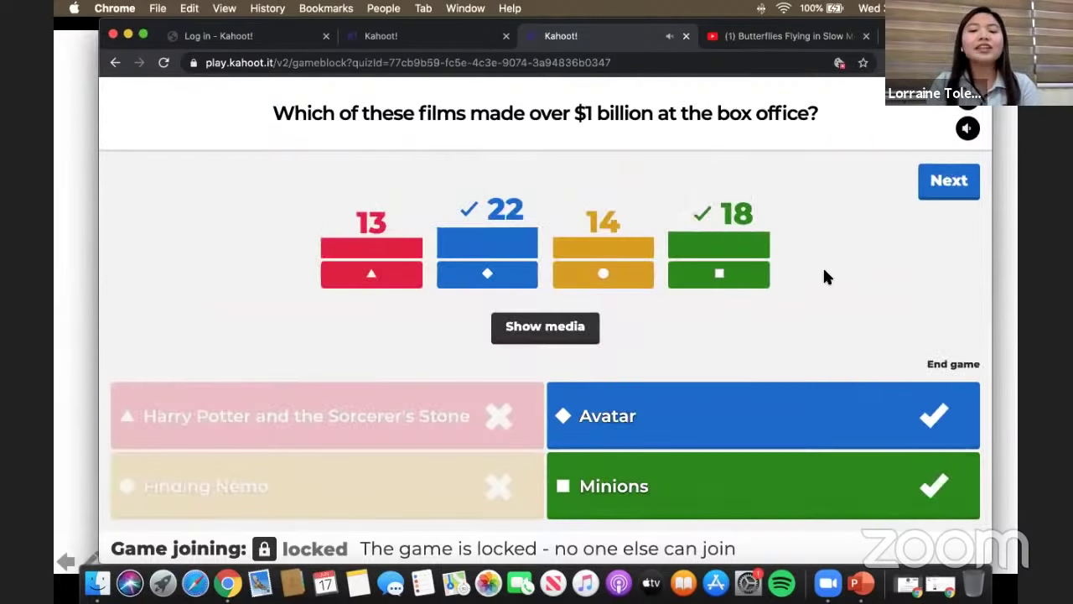
- Show the scoreboard, then run the Indian Ocean true/false question, revealing False as correct
{"action": "left_click", "coordinate": [943, 193]}
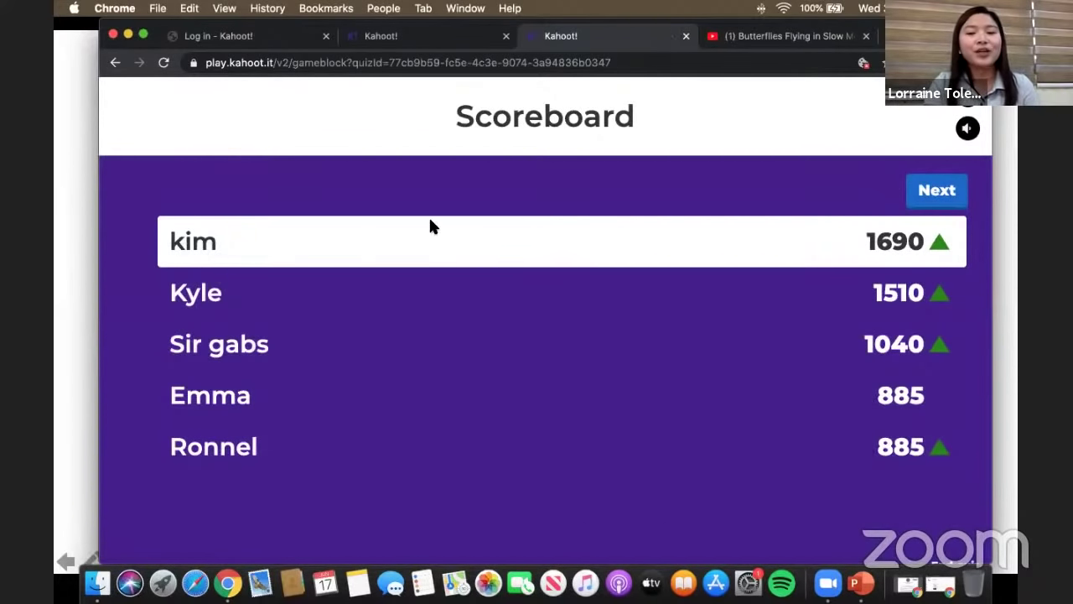
{"action": "left_click", "coordinate": [954, 195]}
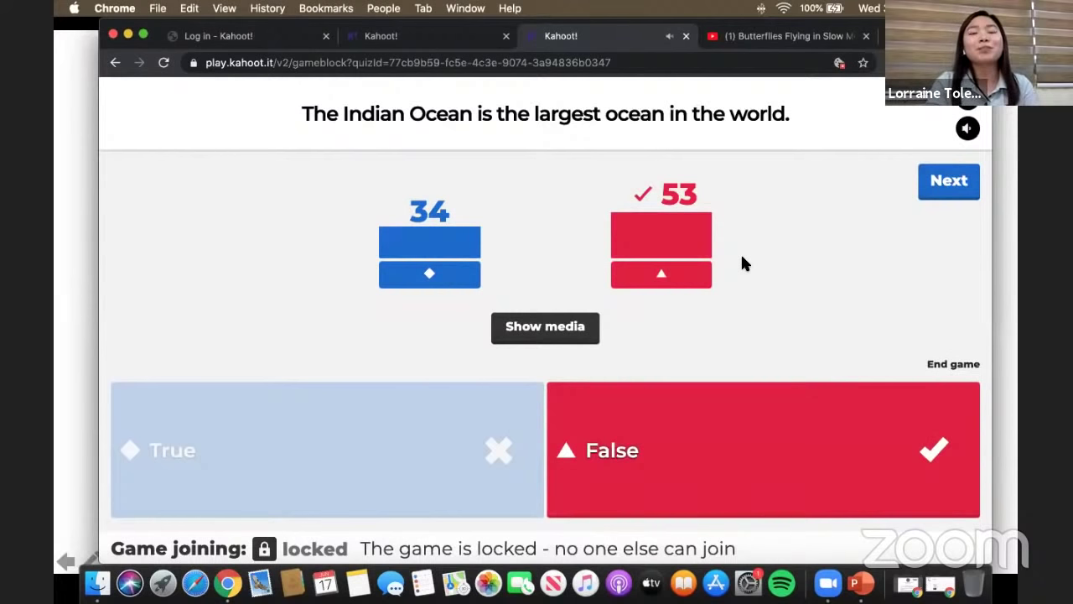
- Show the scoreboard, then run question 7 to reveal 1945 as World War II's end
{"action": "left_click", "coordinate": [941, 191]}
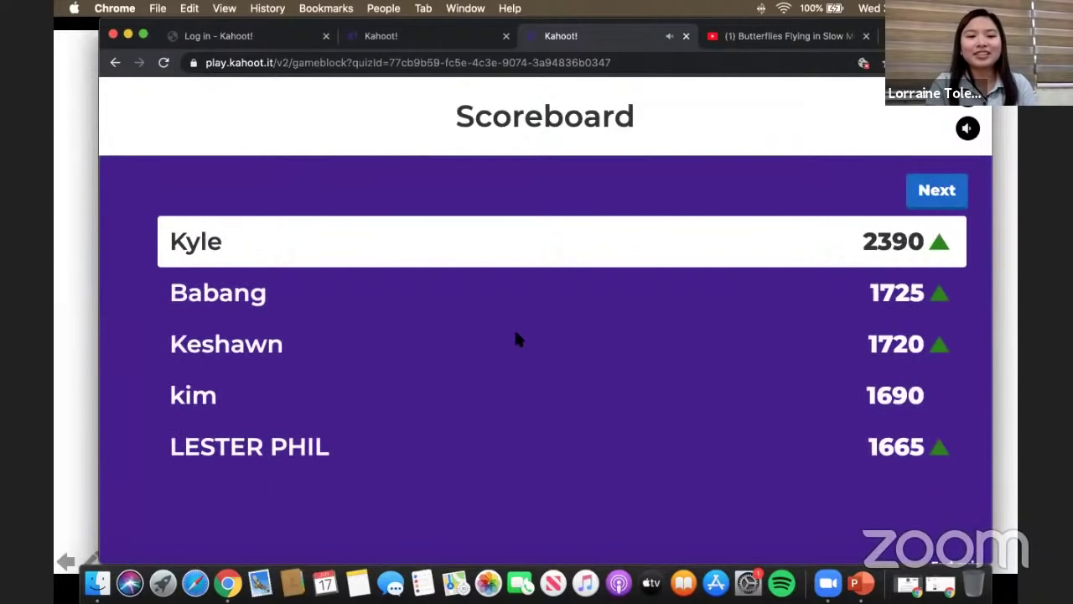
{"action": "left_click", "coordinate": [927, 185]}
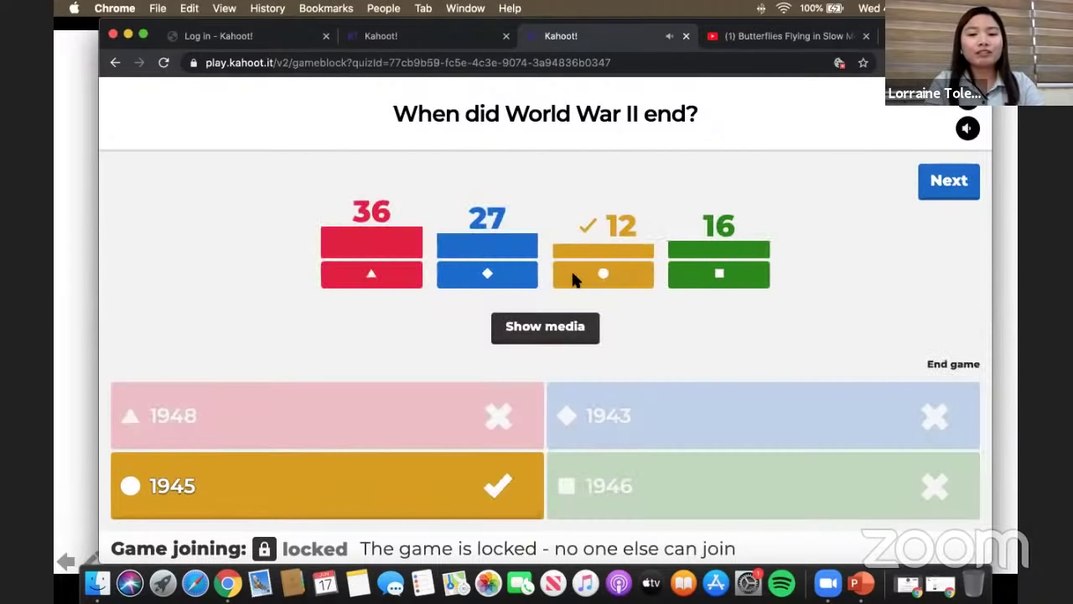
- Show the scoreboard, run the fourth-planet question, then continue past its Mars-correct results
{"action": "left_click", "coordinate": [960, 193]}
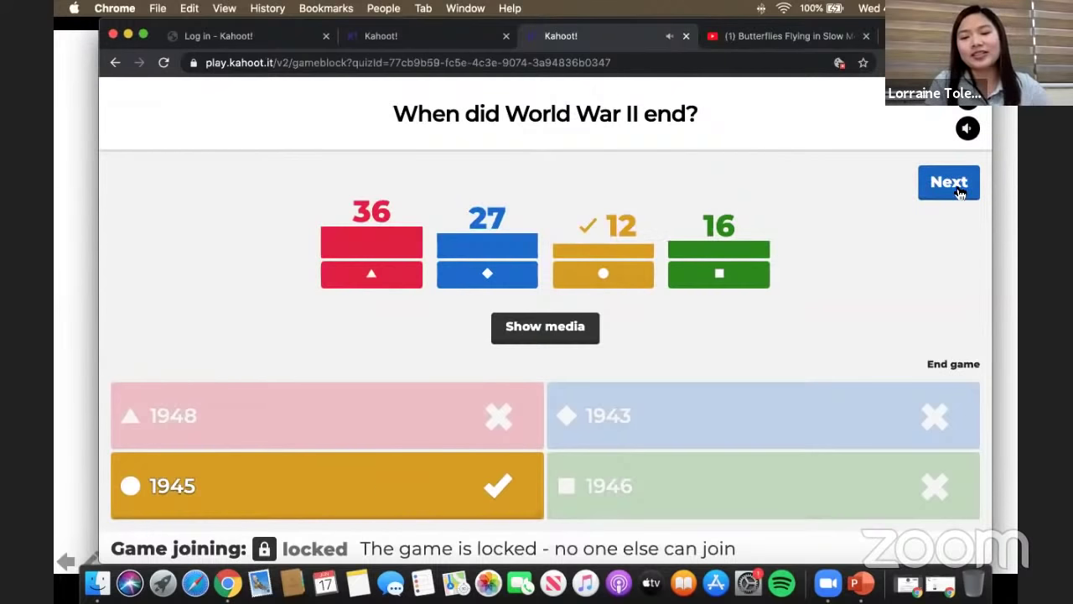
{"action": "left_click", "coordinate": [960, 193]}
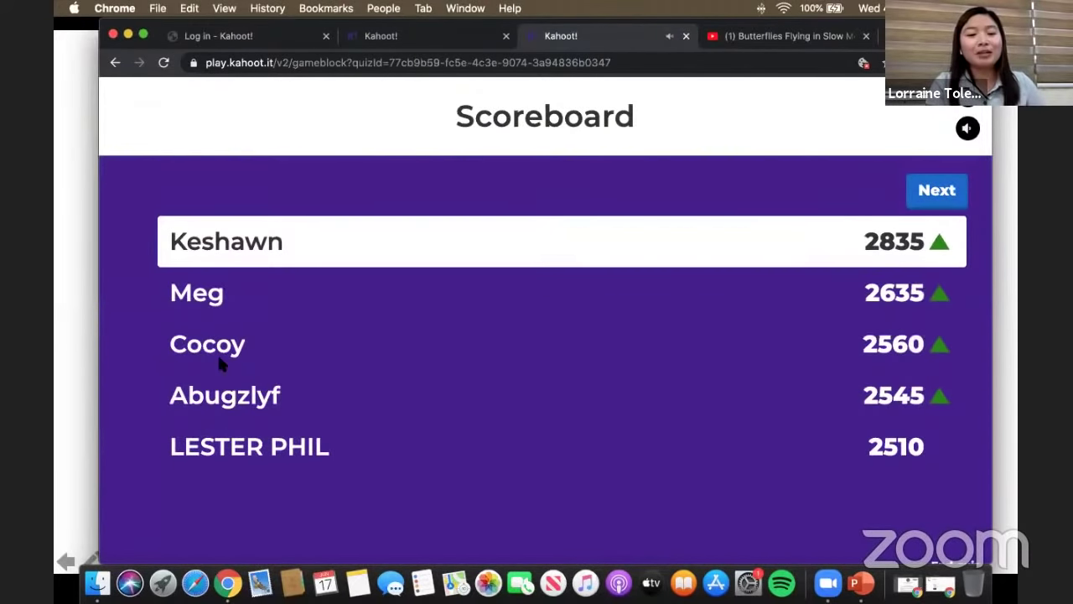
{"action": "left_click", "coordinate": [911, 201]}
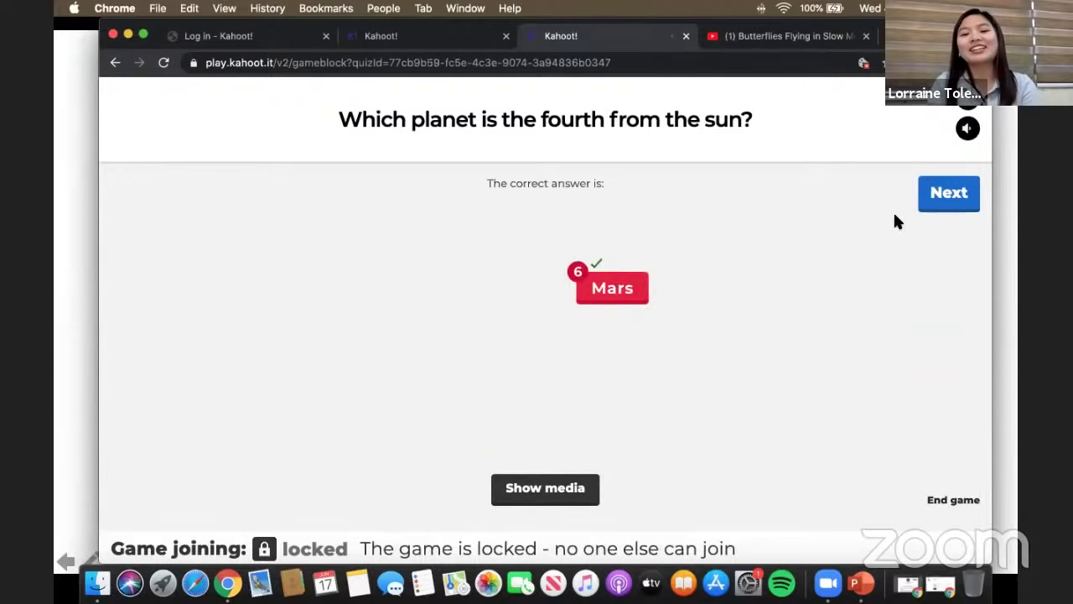
{"action": "left_click", "coordinate": [937, 208]}
- Show the scoreboard, then run question 9, revealing Rome as Italy's capital
{"action": "left_click", "coordinate": [948, 195]}
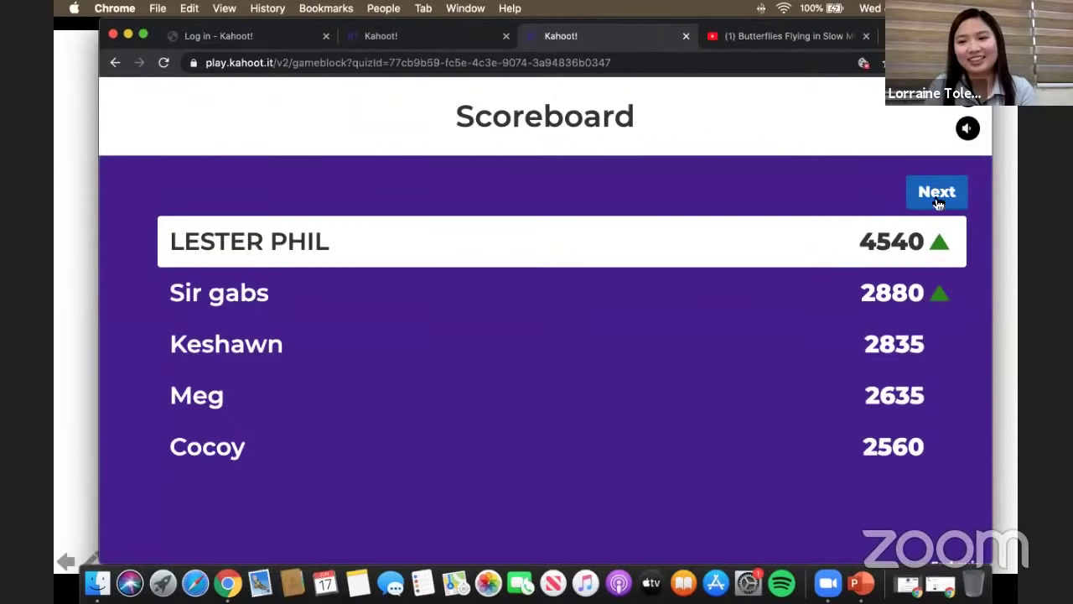
{"action": "left_click", "coordinate": [937, 195]}
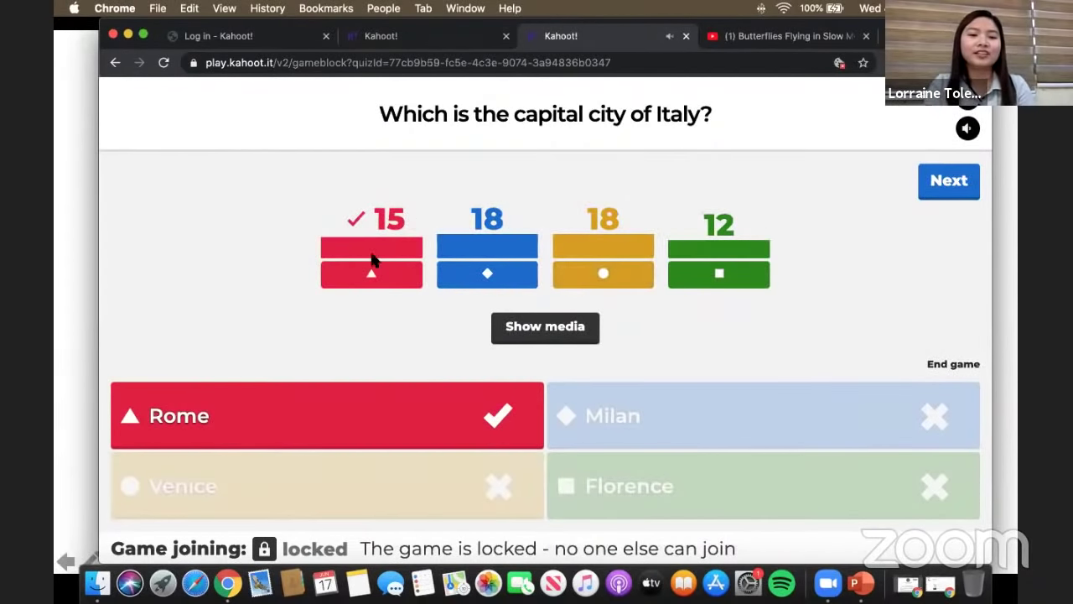
- Show the scoreboard, then run question 10 on Yuri Gagarin, revealing False as correct
{"action": "left_click", "coordinate": [955, 181]}
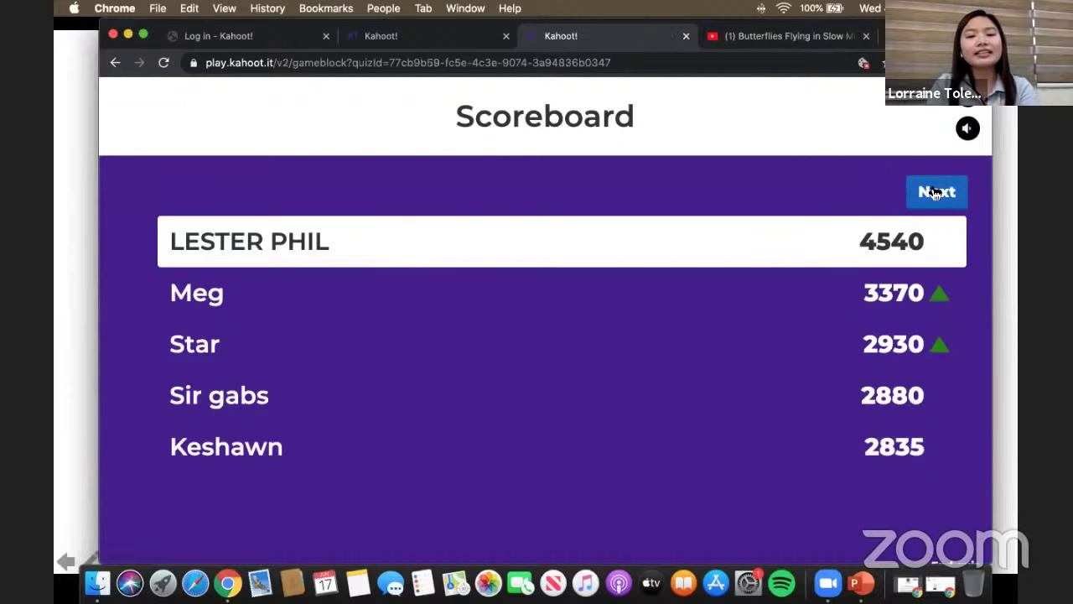
{"action": "left_click", "coordinate": [935, 193]}
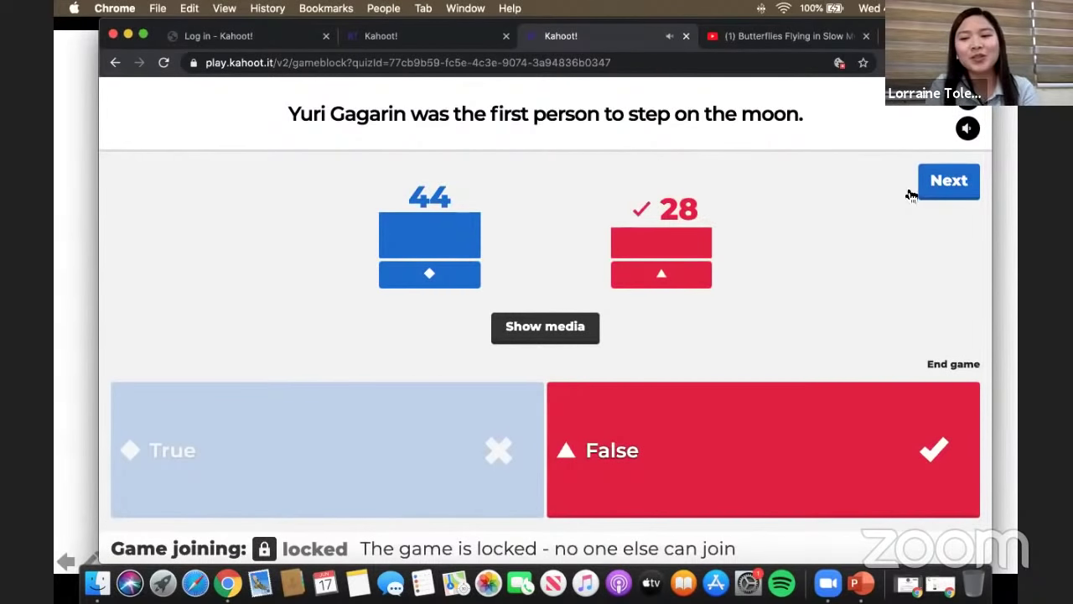
- Show the scoreboard, then run the planet-ordering puzzle: Neptune, Saturn, Jupiter, Venus
{"action": "left_click", "coordinate": [921, 193]}
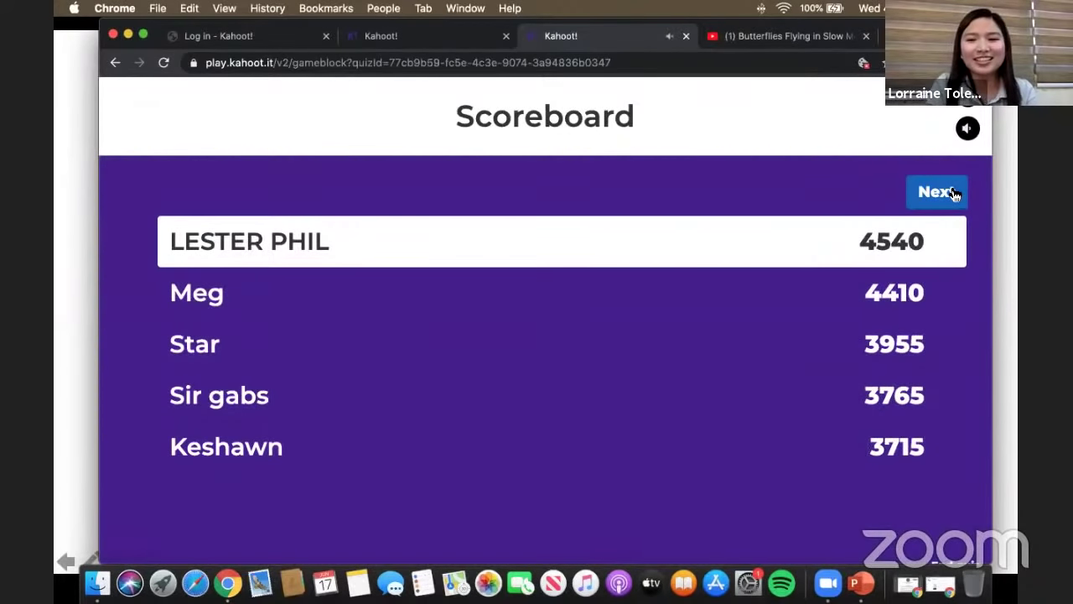
{"action": "left_click", "coordinate": [935, 192]}
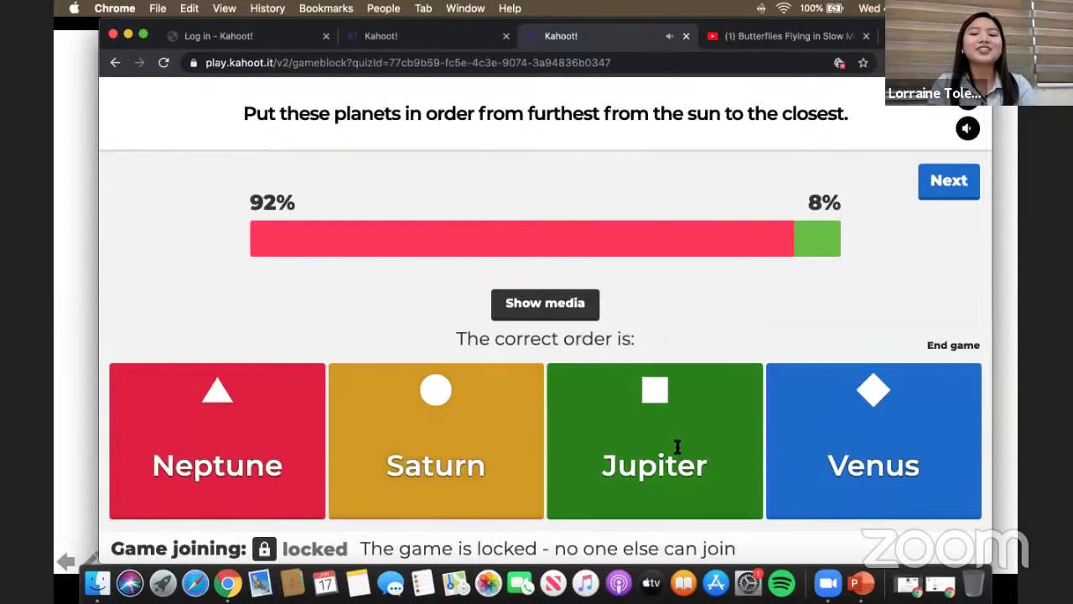
- Show the scoreboard, then run poll 12 'Have you learned anything new so far?' to its results
{"action": "left_click", "coordinate": [947, 192]}
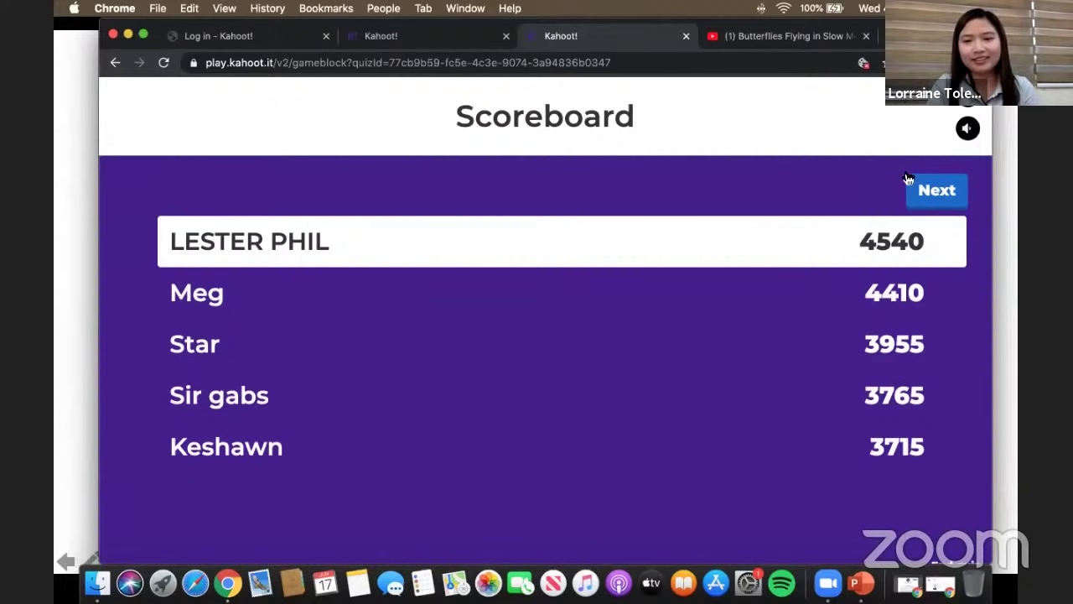
{"action": "left_click", "coordinate": [938, 192]}
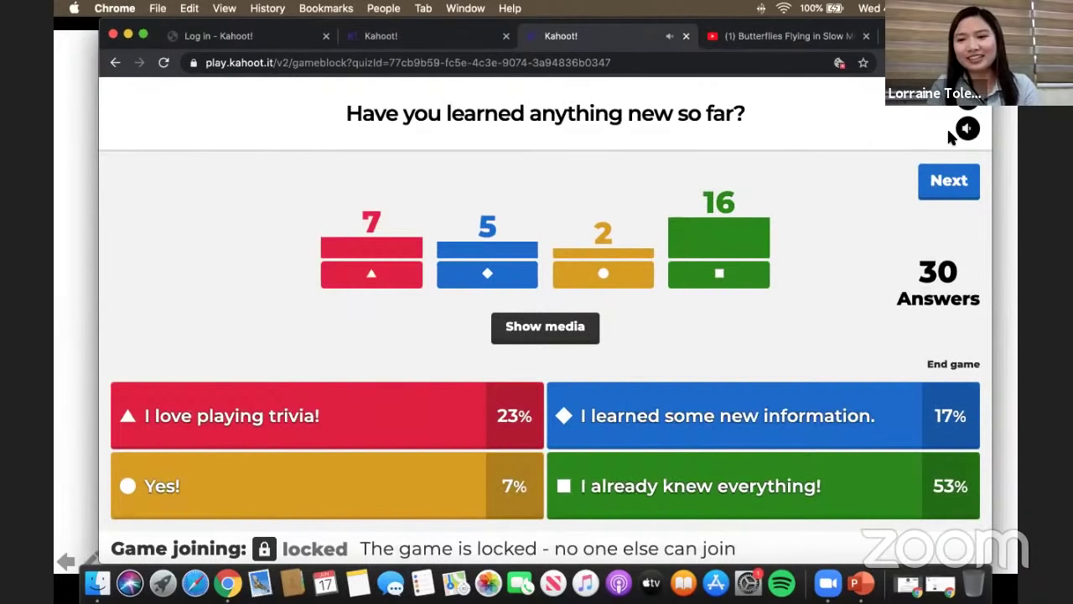
- Advance to question 13 on the tallest building, revealing Burj Khalifa as correct
{"action": "left_click", "coordinate": [952, 182]}
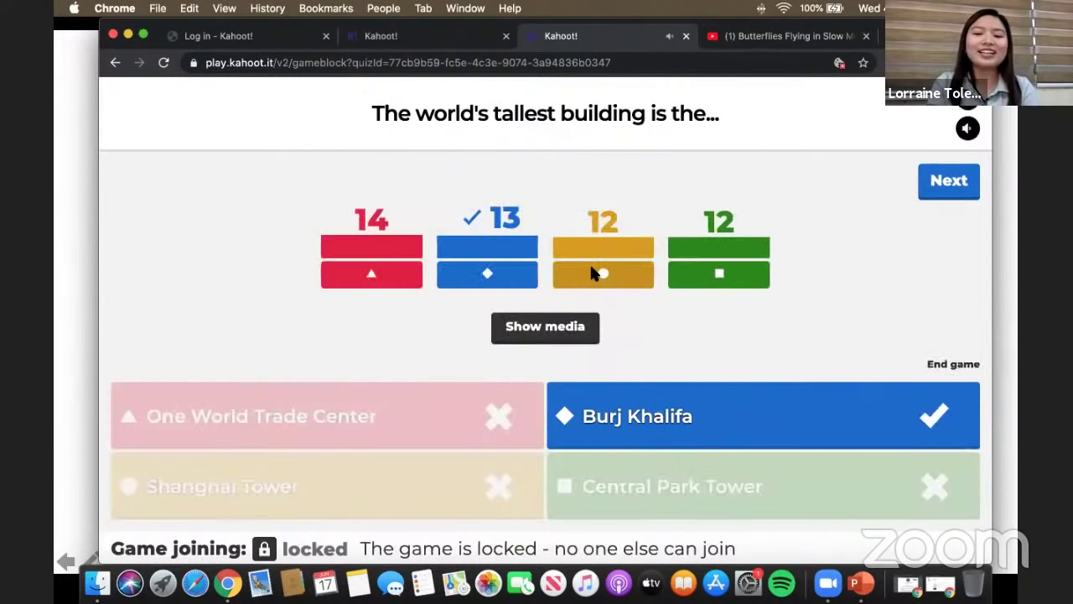
- Move past the tallest-building results and scoreboard to question 14, 'Orology is the study of...'
{"action": "left_click", "coordinate": [917, 190]}
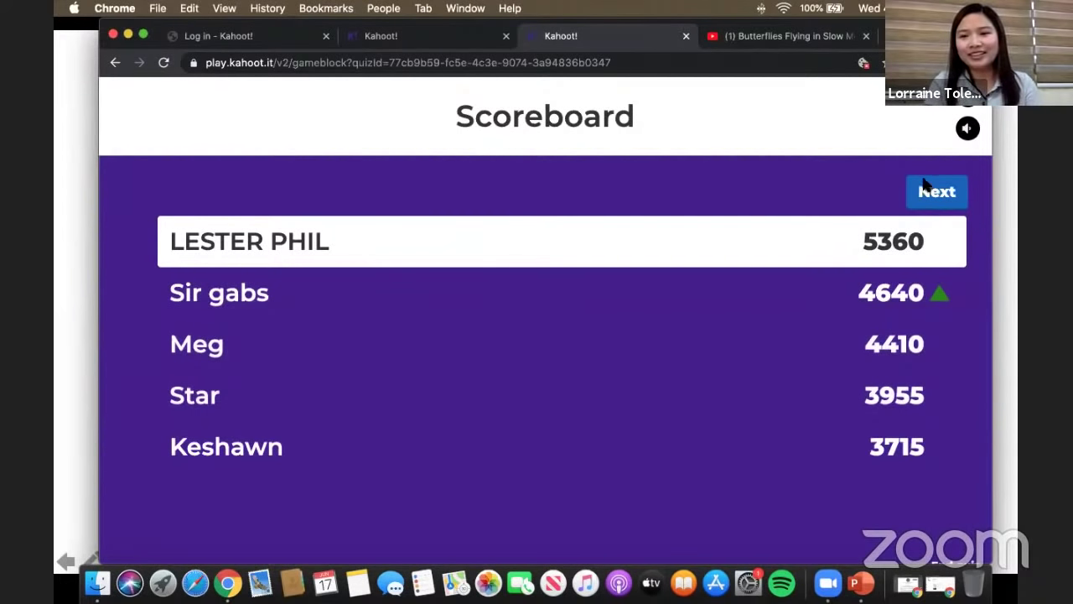
{"action": "left_click", "coordinate": [926, 187]}
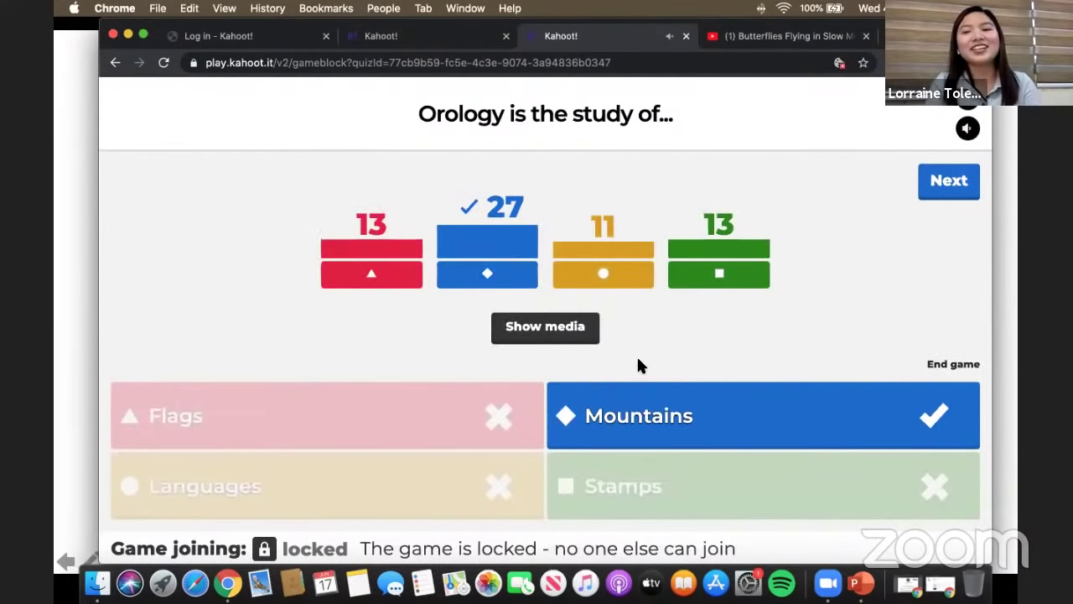
- Advance from the last question's results to the final podium
{"action": "left_click", "coordinate": [940, 190]}
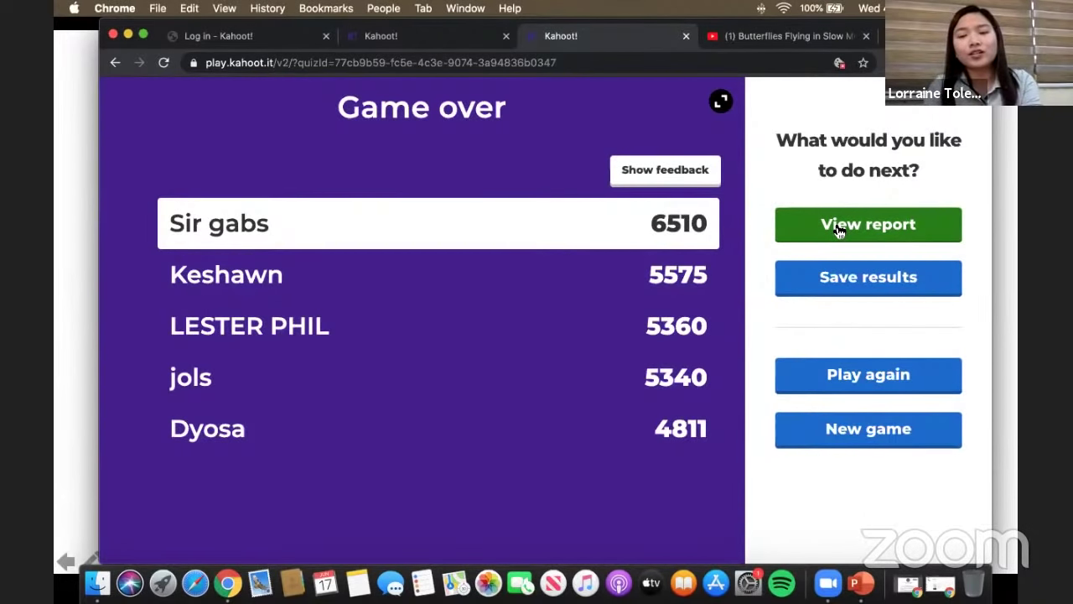
- Open the finished game's report from the Game over screen
{"action": "left_click", "coordinate": [839, 231]}
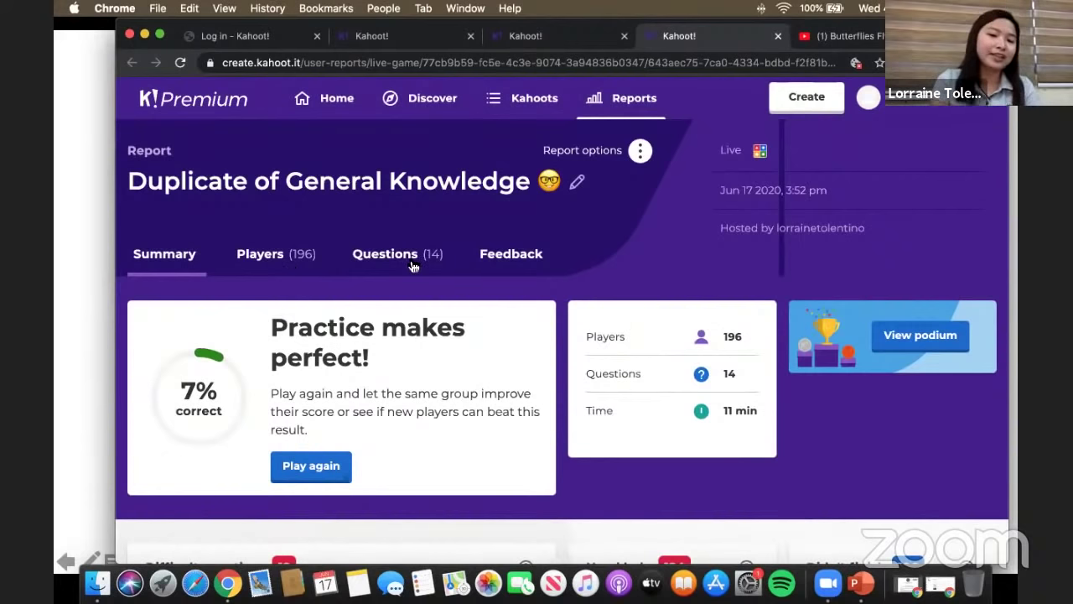
- Scroll through the report summary for Duplicate of General Knowledge
{"action": "scroll", "coordinate": [501, 289], "scroll_direction": "down", "scroll_amount": 3}
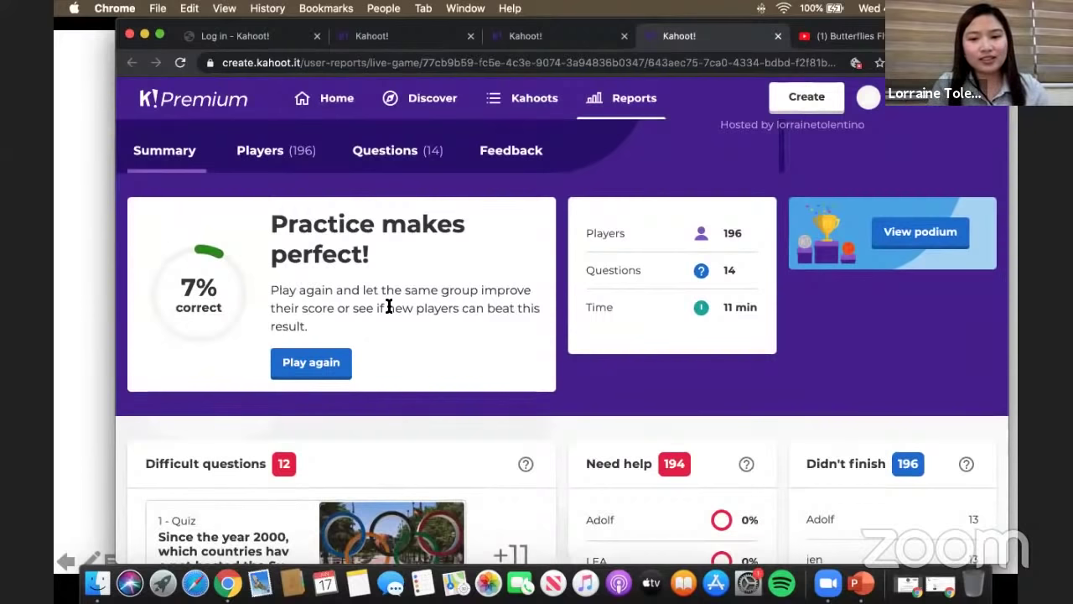
{"action": "scroll", "coordinate": [613, 254], "scroll_direction": "down", "scroll_amount": 2}
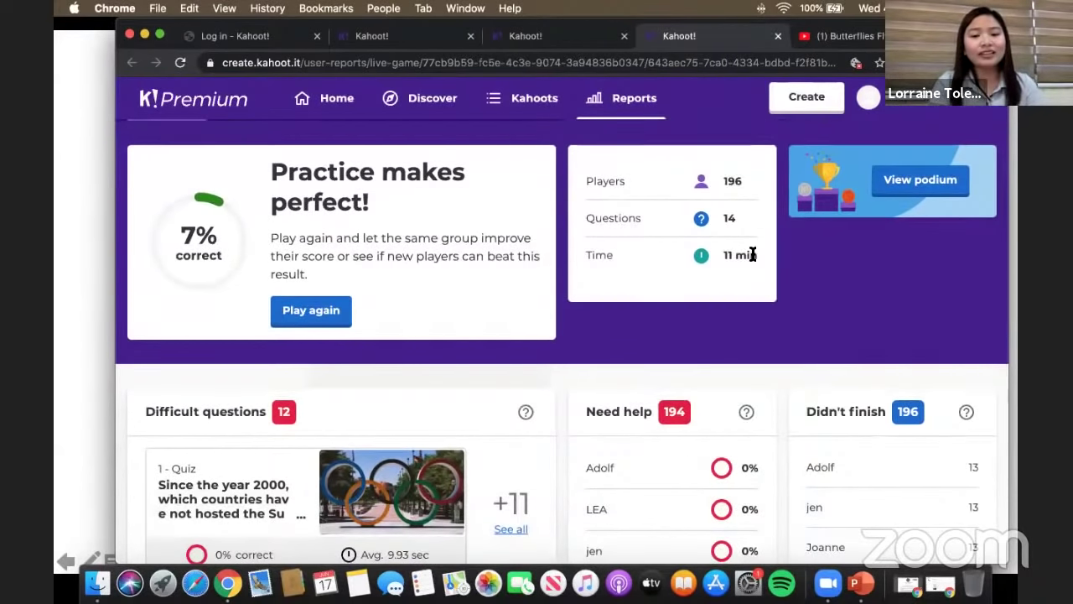
{"action": "scroll", "coordinate": [254, 350], "scroll_direction": "down", "scroll_amount": 3}
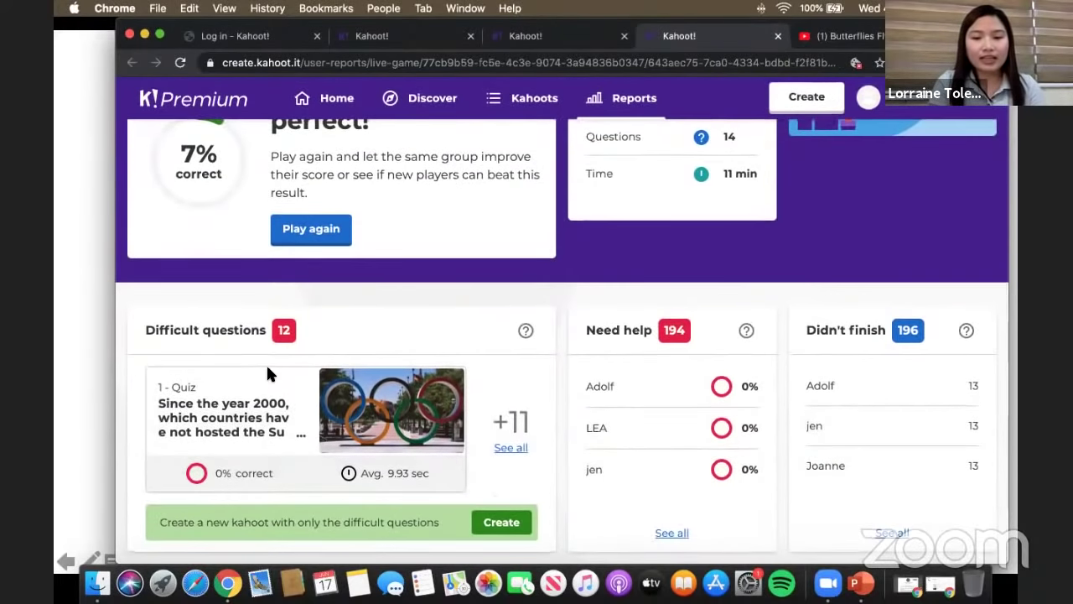
{"action": "scroll", "coordinate": [594, 362], "scroll_direction": "up", "scroll_amount": 5}
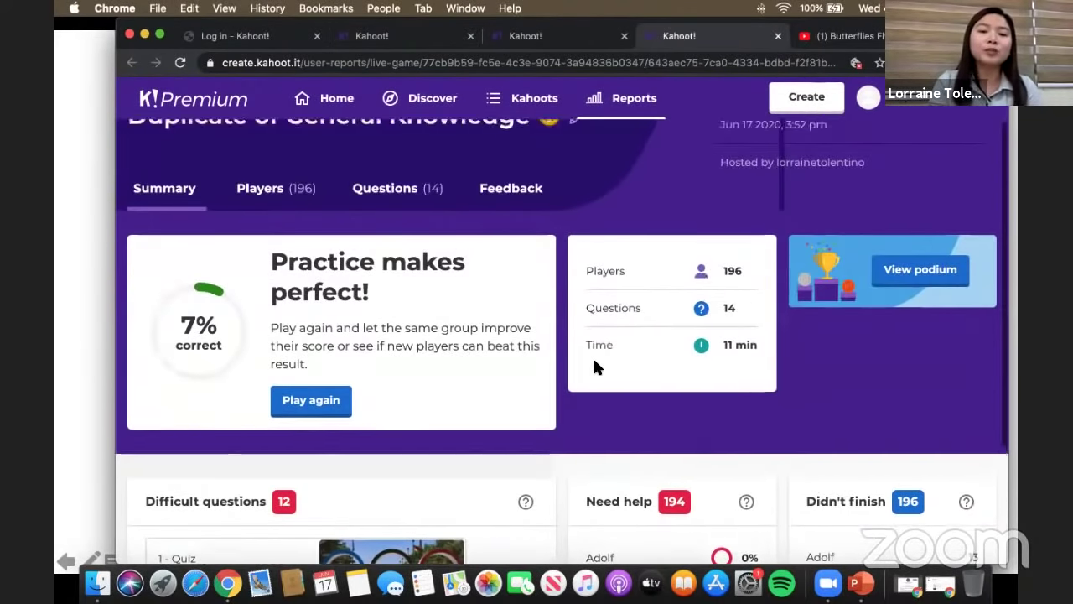
{"action": "scroll", "coordinate": [593, 367], "scroll_direction": "up", "scroll_amount": 2}
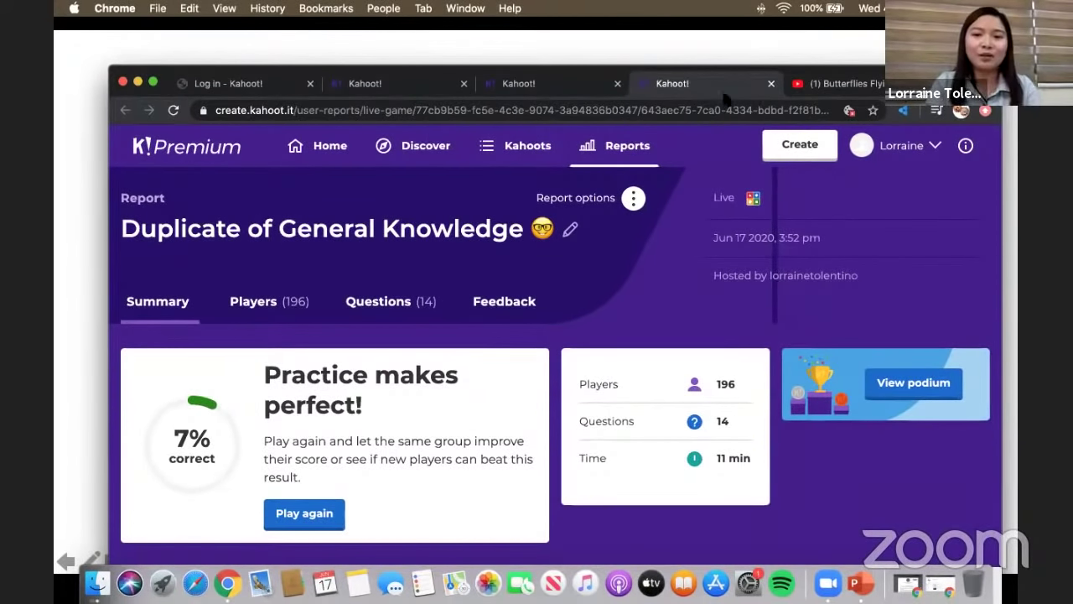
- Close the Game over tab and return to the Kahoot home dashboard tab
{"action": "left_click", "coordinate": [509, 84]}
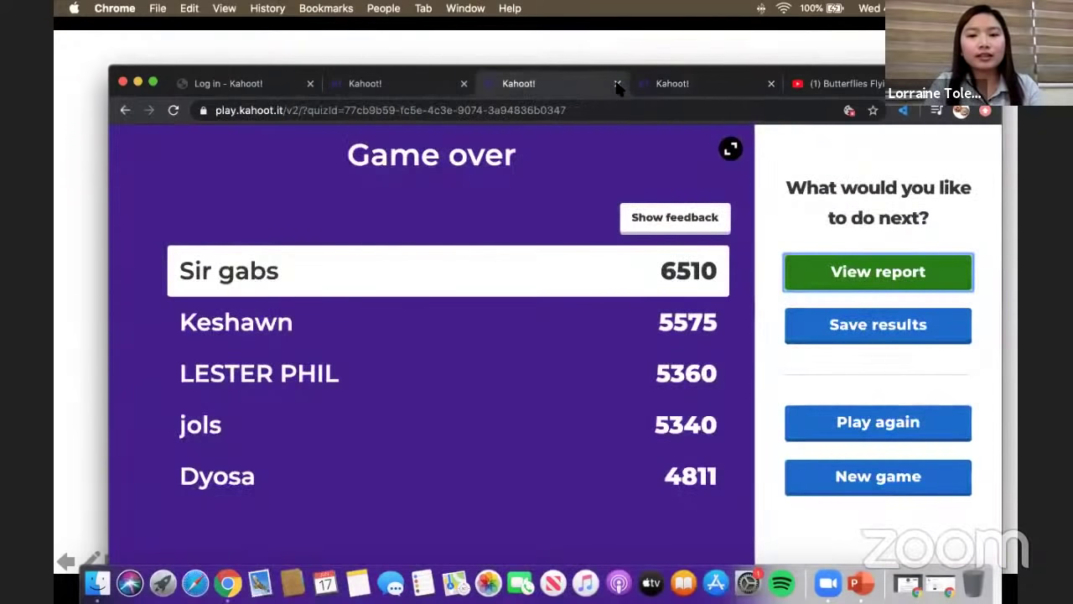
{"action": "key", "text": "super+w"}
{"action": "left_click", "coordinate": [421, 80]}
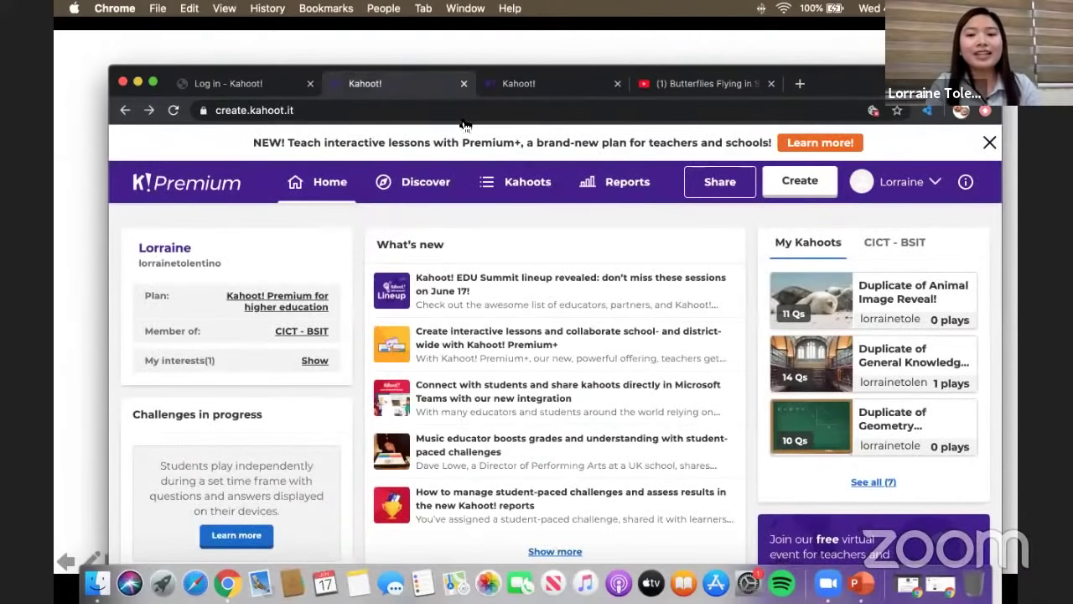
- Load kahoot.com in the login tab and view its COVID-19 support options
{"action": "key", "text": "super+t"}
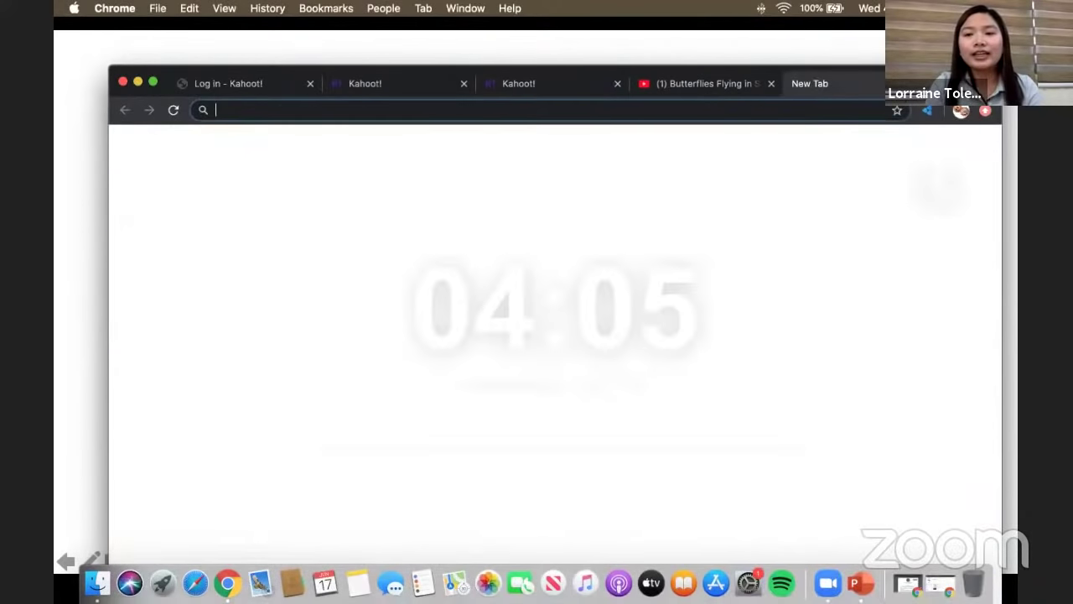
{"action": "key", "text": "super+w"}
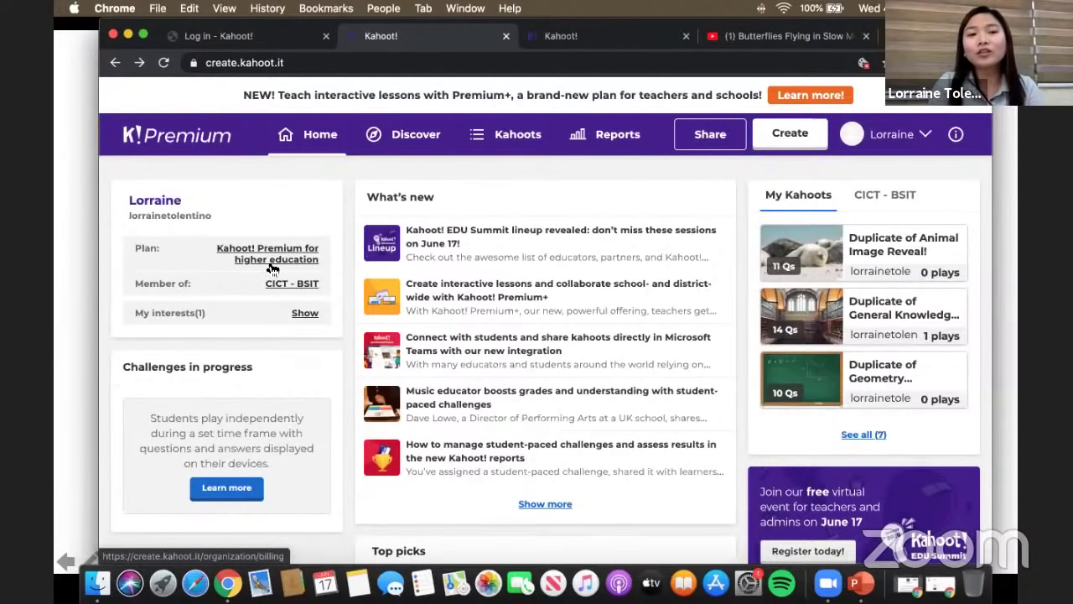
{"action": "left_click", "coordinate": [243, 38]}
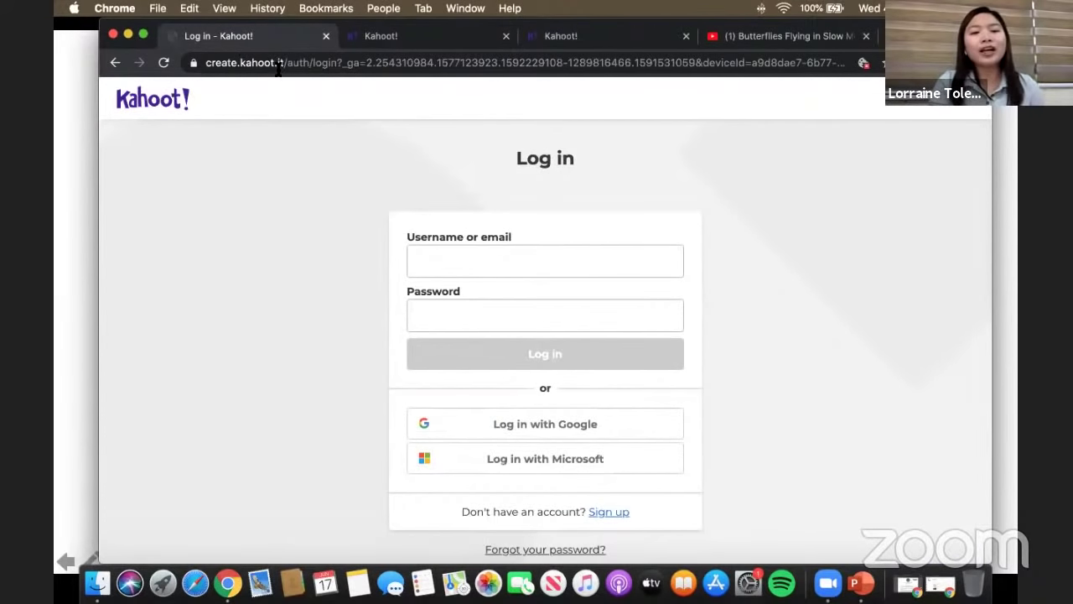
{"action": "left_click", "coordinate": [278, 64]}
{"action": "type", "text": "kaho"}
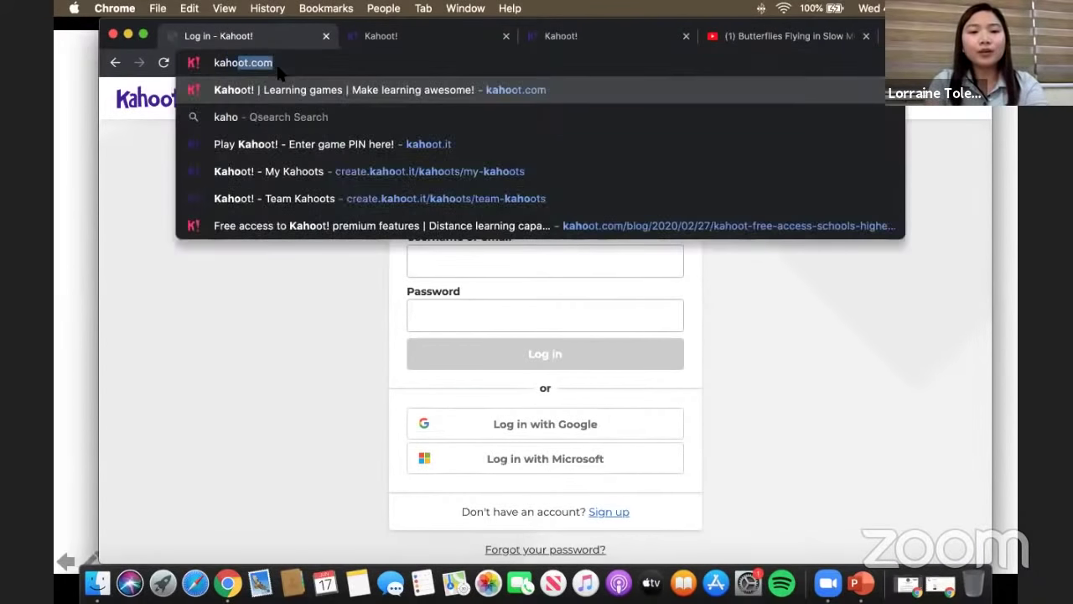
{"action": "key", "text": "Return"}
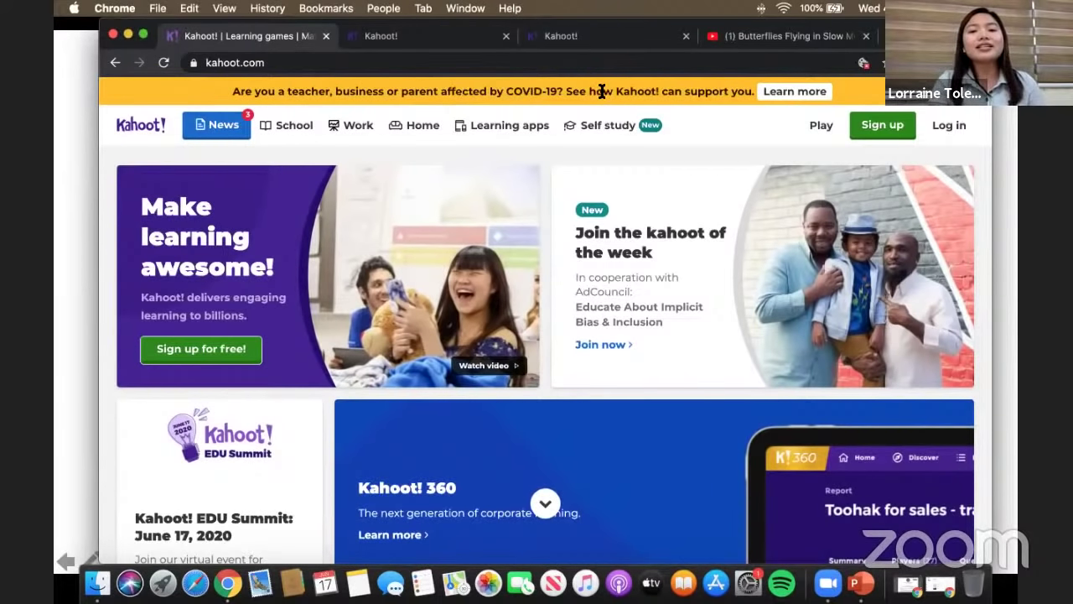
{"action": "left_click", "coordinate": [822, 94]}
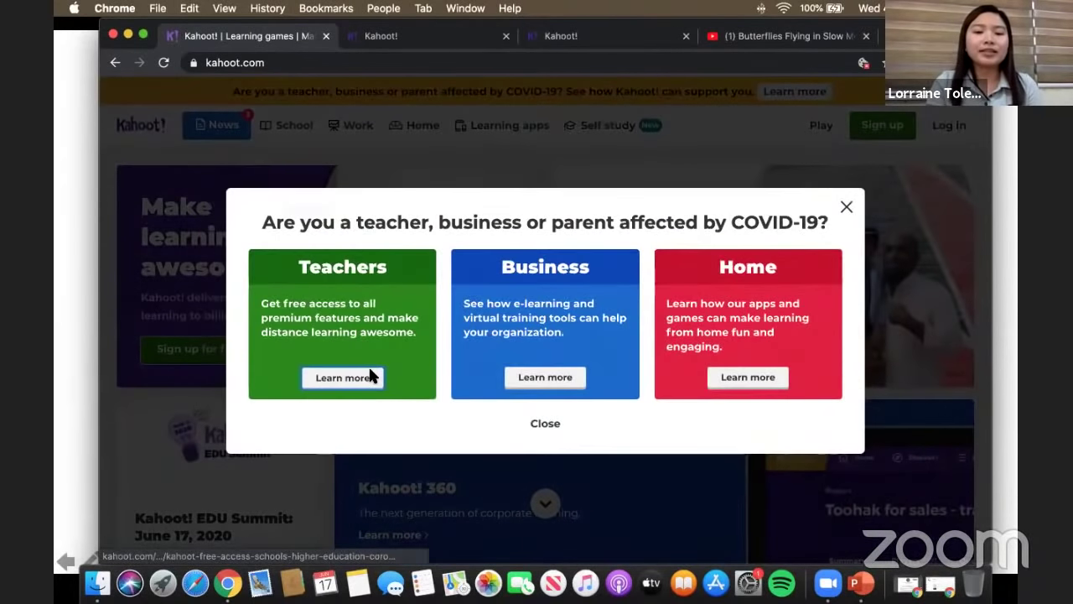
- Browse the free Premium for teachers page, then return to the create.kahoot.it dashboard
{"action": "left_click", "coordinate": [341, 377]}
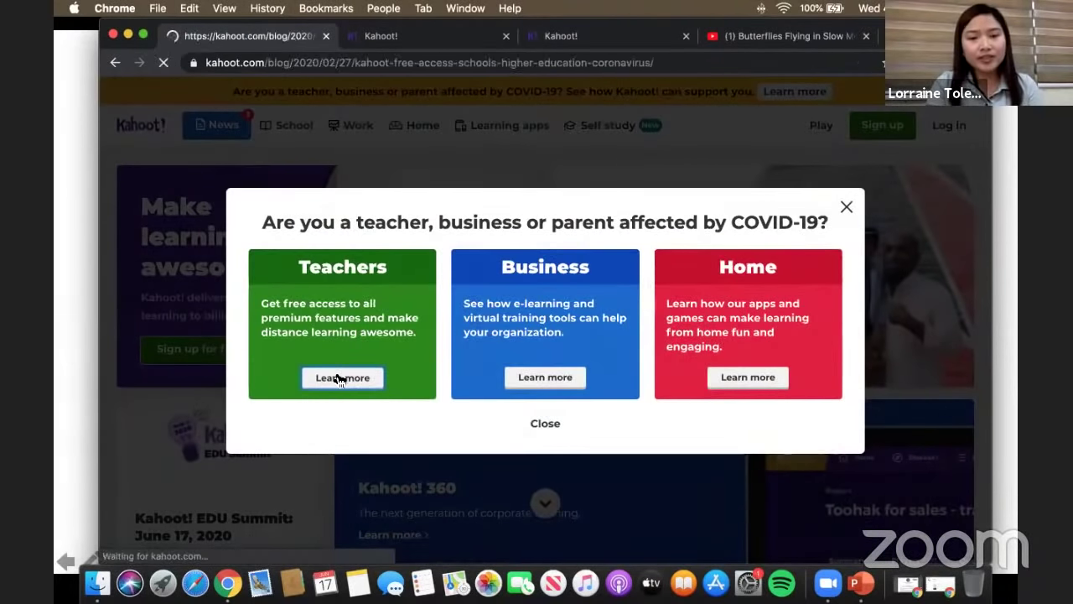
{"action": "scroll", "coordinate": [659, 443], "scroll_direction": "down", "scroll_amount": 2}
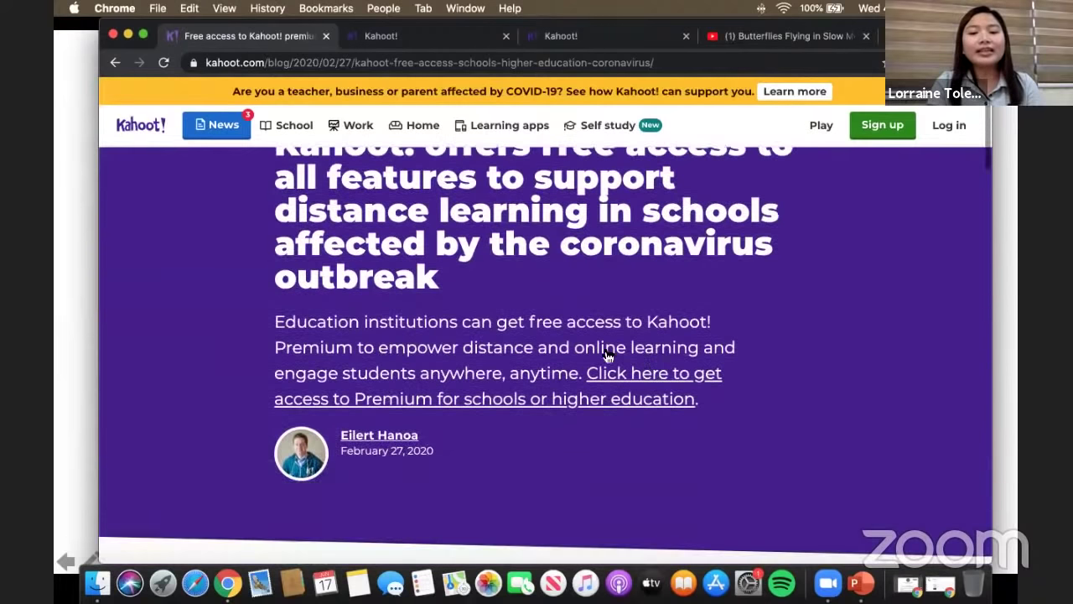
{"action": "left_click", "coordinate": [360, 407]}
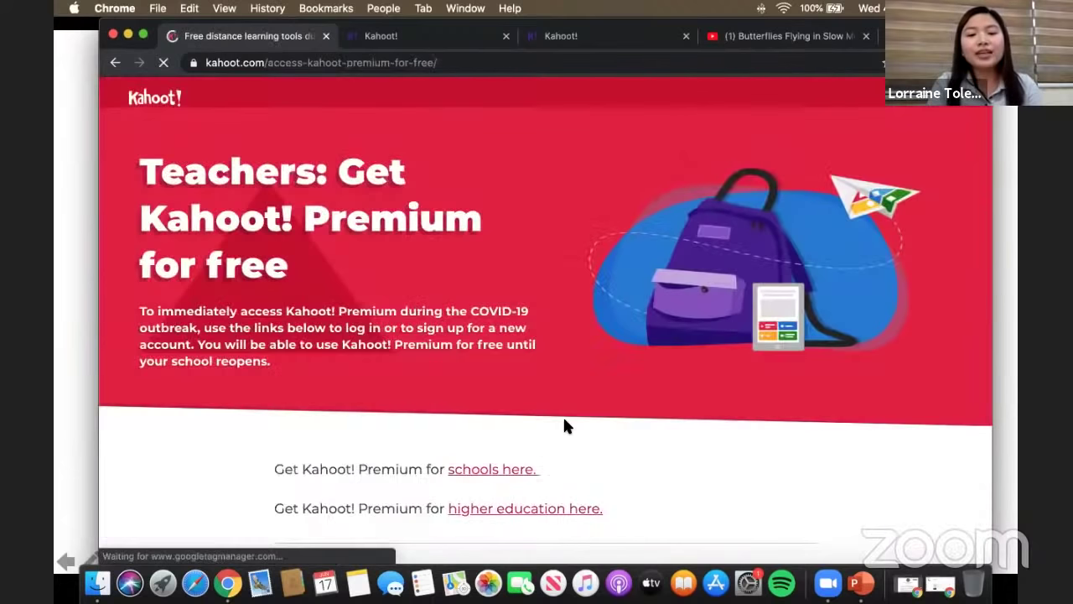
{"action": "scroll", "coordinate": [564, 419], "scroll_direction": "down", "scroll_amount": 1}
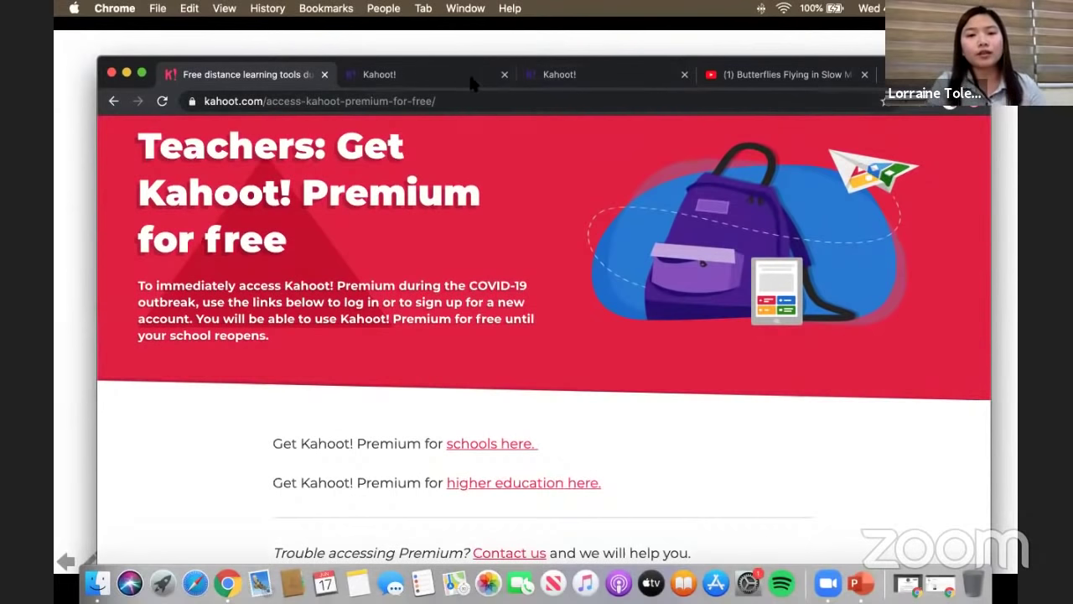
{"action": "left_click", "coordinate": [469, 75]}
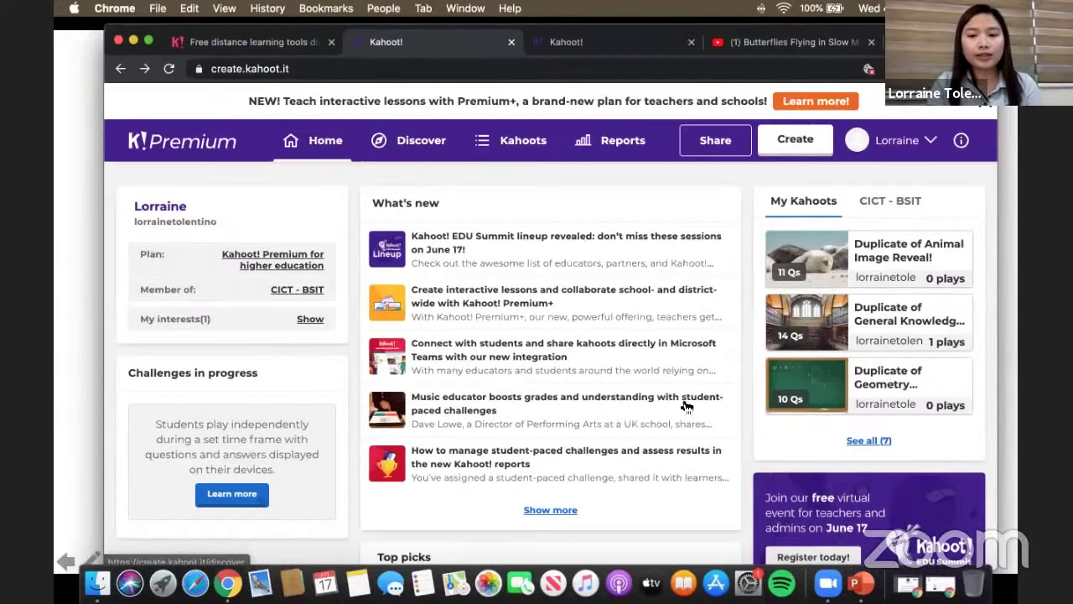
{"action": "scroll", "coordinate": [686, 406], "scroll_direction": "down", "scroll_amount": 3}
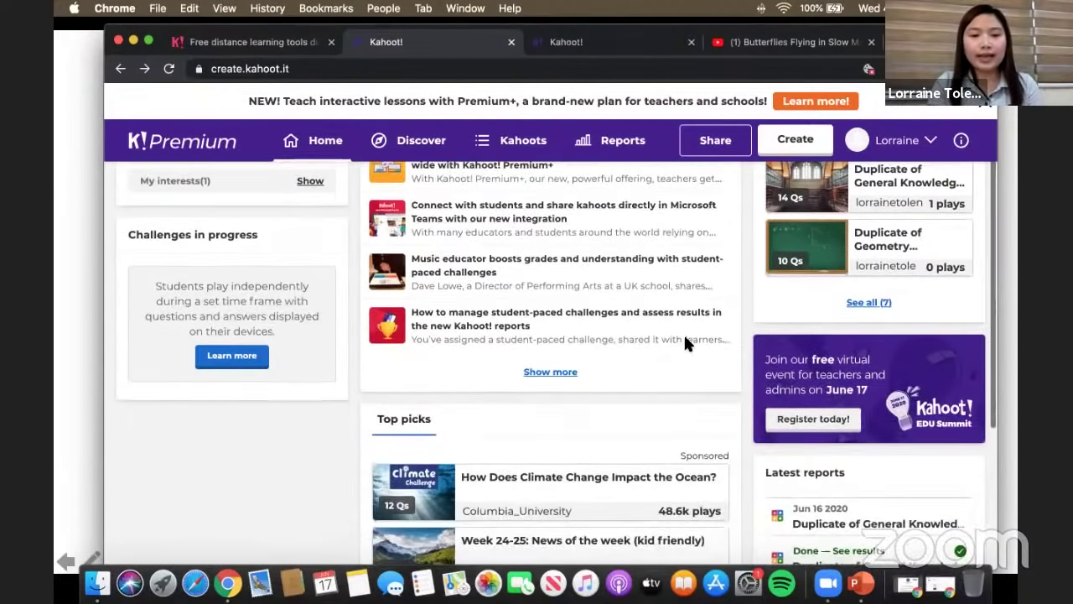
- Open Discover and scroll through collections like Top picks, Diversity, Review and Learn to read
{"action": "scroll", "coordinate": [417, 150], "scroll_direction": "up", "scroll_amount": 5}
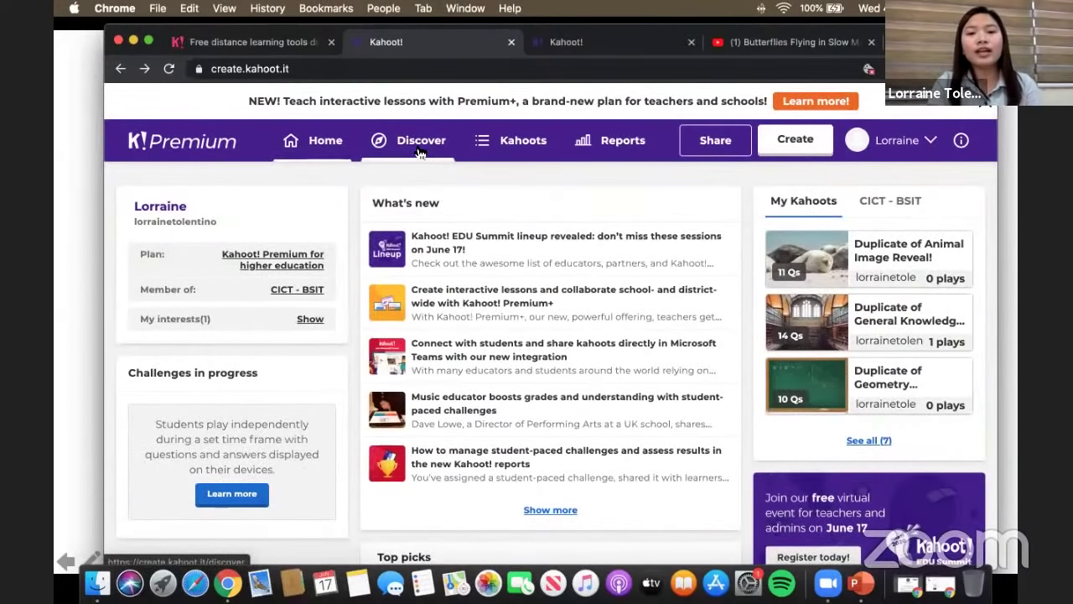
{"action": "left_click", "coordinate": [420, 152]}
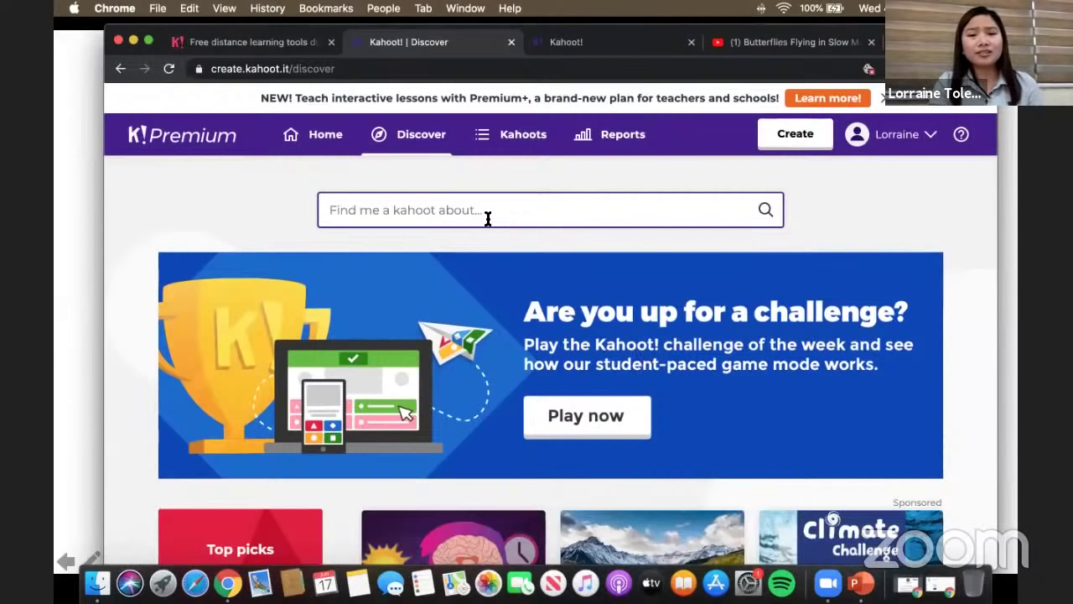
{"action": "scroll", "coordinate": [489, 220], "scroll_direction": "down", "scroll_amount": 5}
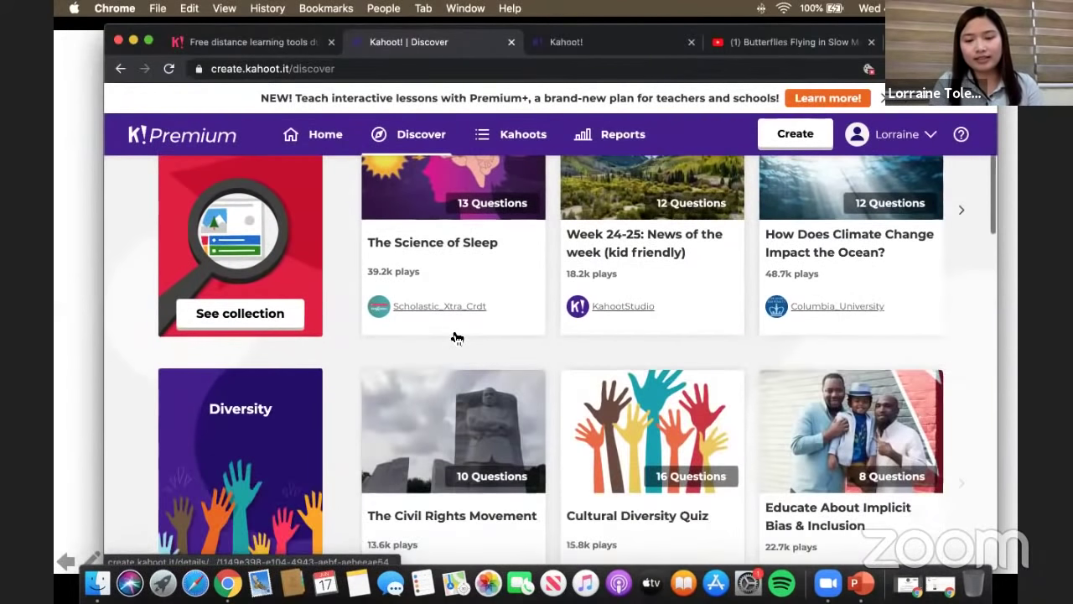
{"action": "scroll", "coordinate": [457, 337], "scroll_direction": "down", "scroll_amount": 4}
{"action": "scroll", "coordinate": [457, 337], "scroll_direction": "down", "scroll_amount": 5}
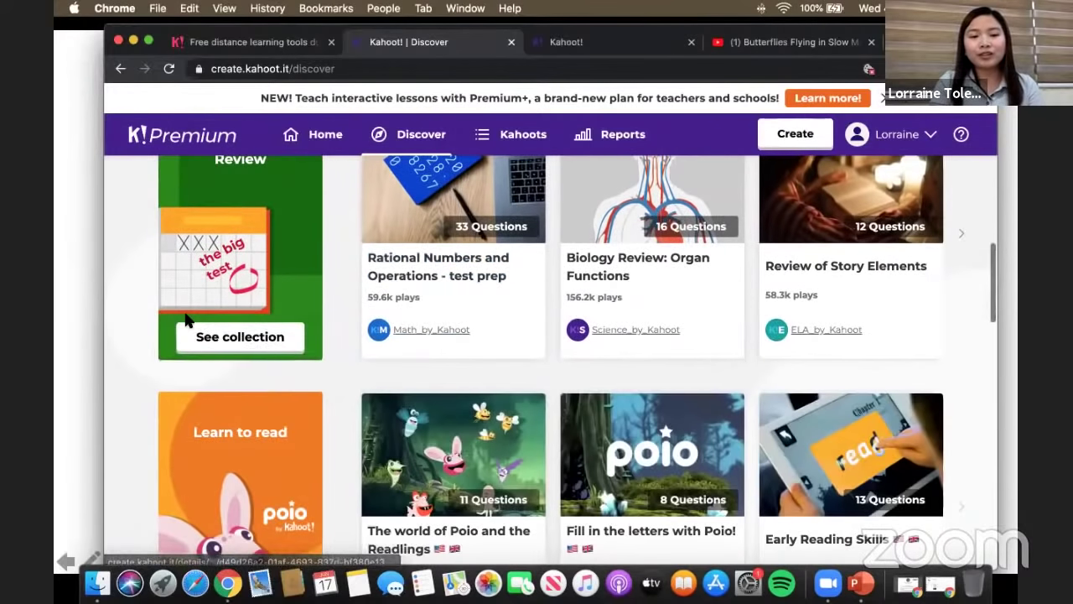
{"action": "scroll", "coordinate": [242, 333], "scroll_direction": "down", "scroll_amount": 1}
{"action": "scroll", "coordinate": [241, 334], "scroll_direction": "down", "scroll_amount": 1}
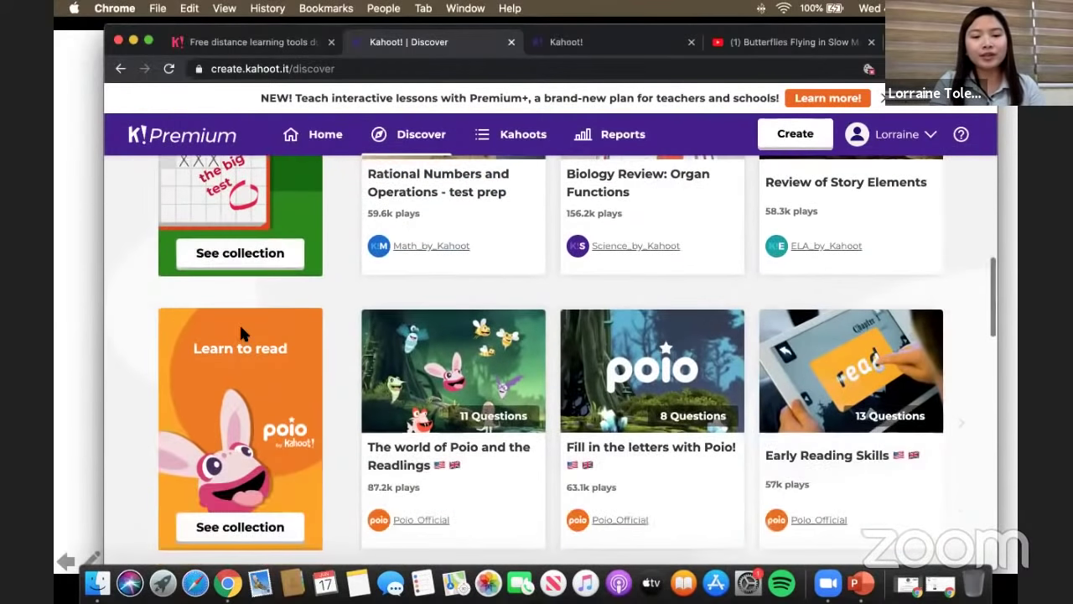
{"action": "scroll", "coordinate": [242, 334], "scroll_direction": "down", "scroll_amount": 2}
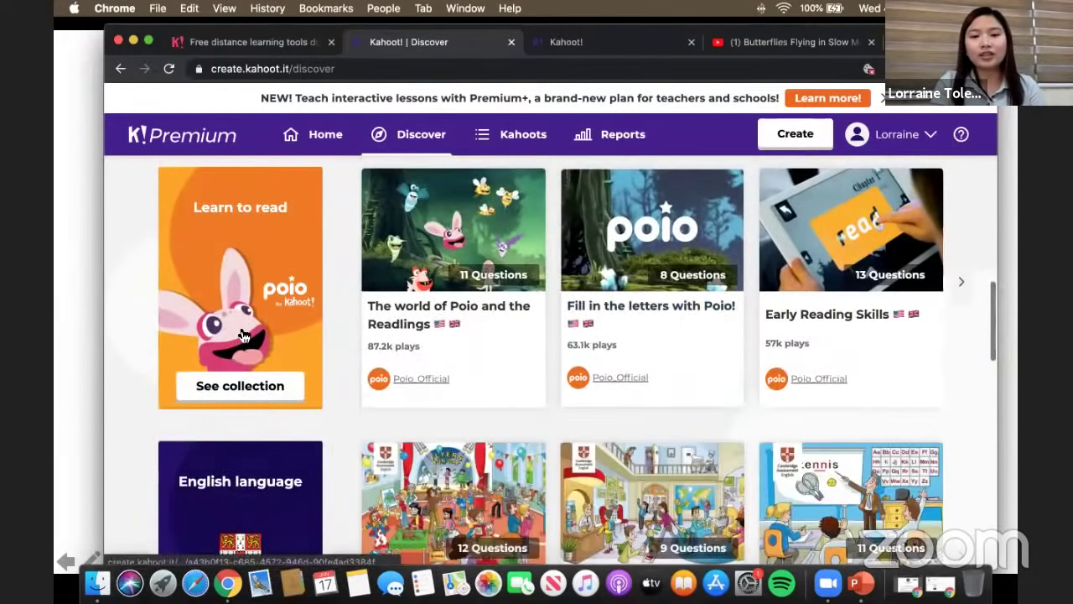
{"action": "scroll", "coordinate": [620, 329], "scroll_direction": "down", "scroll_amount": 3}
{"action": "scroll", "coordinate": [621, 329], "scroll_direction": "down", "scroll_amount": 8}
{"action": "scroll", "coordinate": [544, 248], "scroll_direction": "up", "scroll_amount": 15}
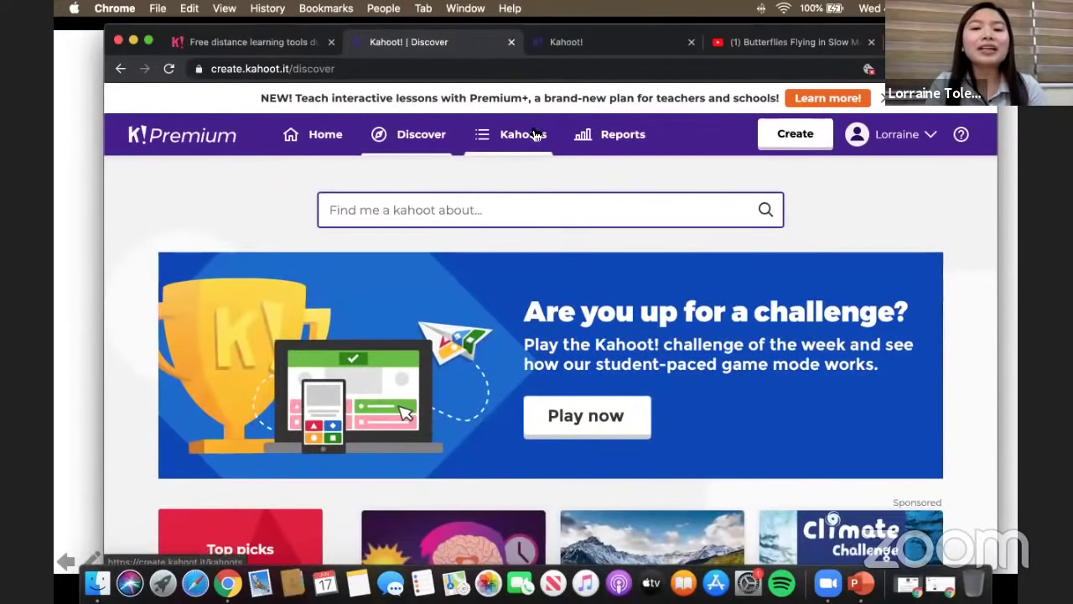
- From the Kahoots list, open the Create a new kahoot dialog with blank and template options
{"action": "left_click", "coordinate": [529, 135]}
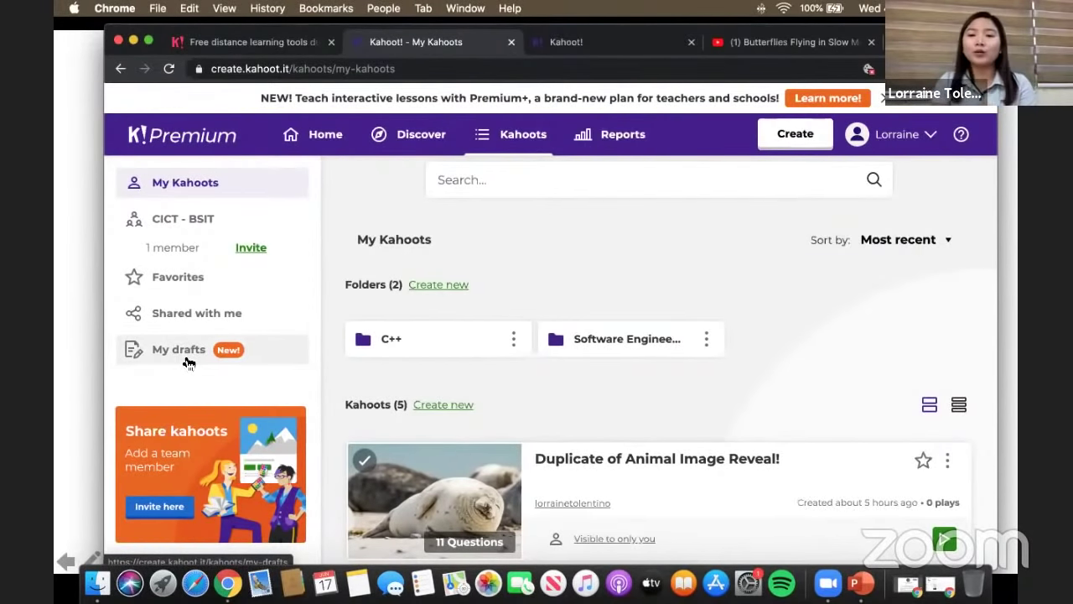
{"action": "left_click", "coordinate": [796, 136]}
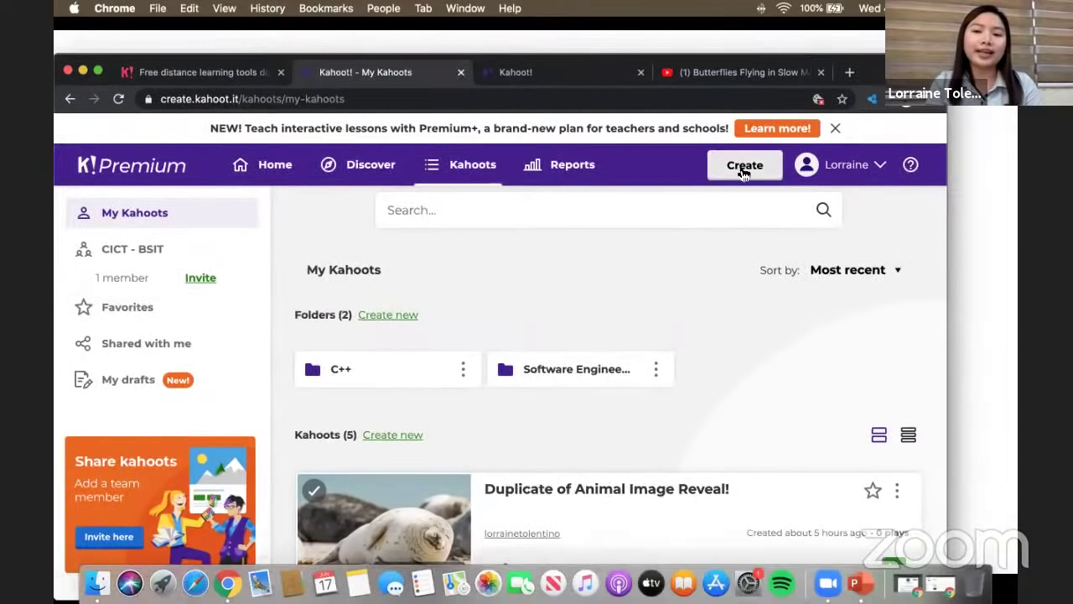
{"action": "left_click", "coordinate": [745, 166]}
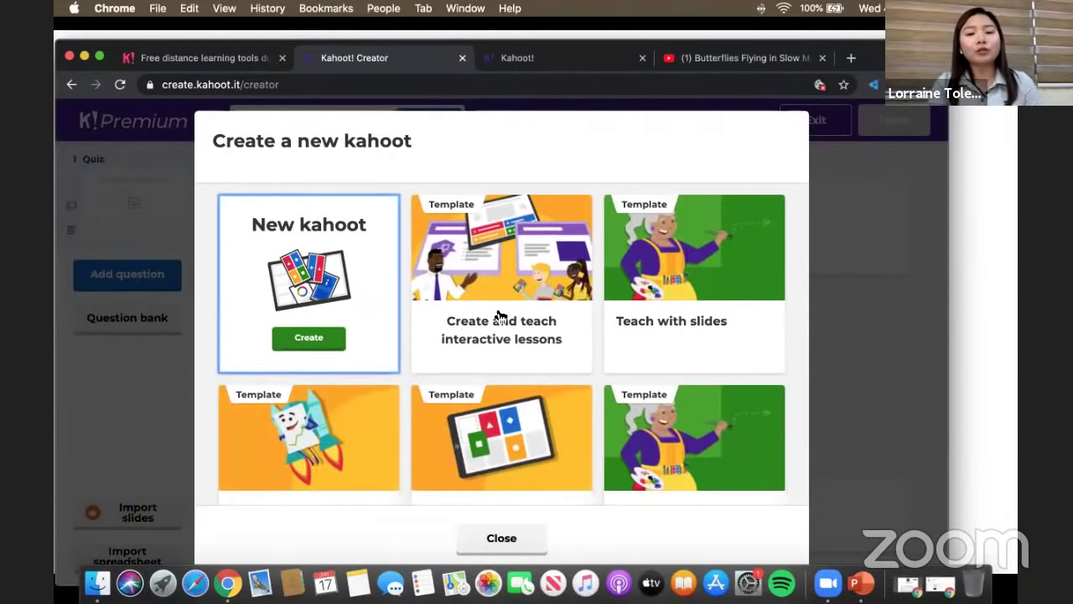
{"action": "scroll", "coordinate": [498, 316], "scroll_direction": "down", "scroll_amount": 5}
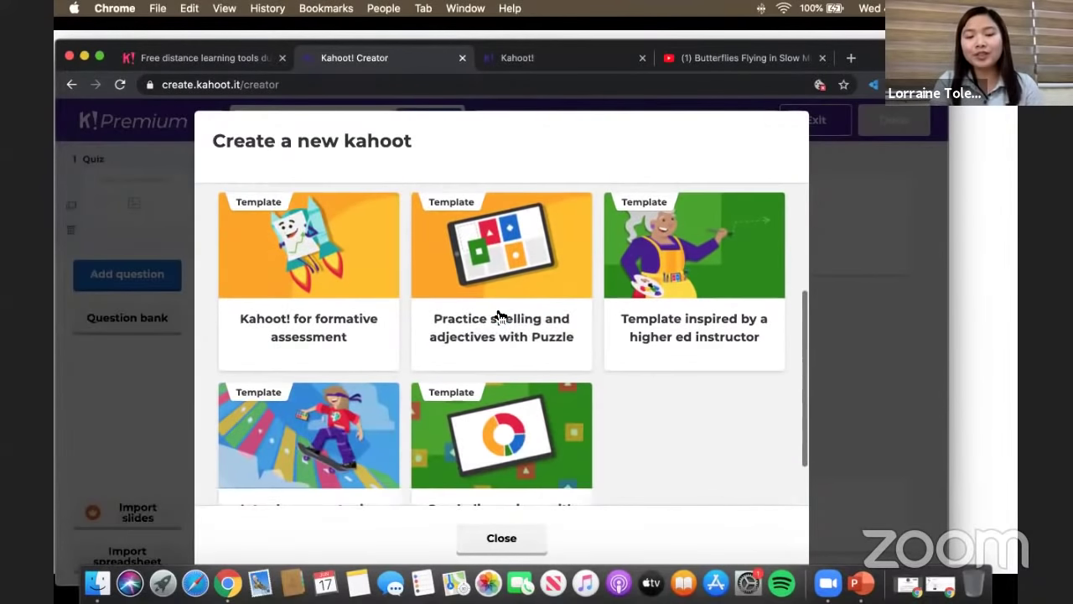
{"action": "scroll", "coordinate": [442, 309], "scroll_direction": "up", "scroll_amount": 3}
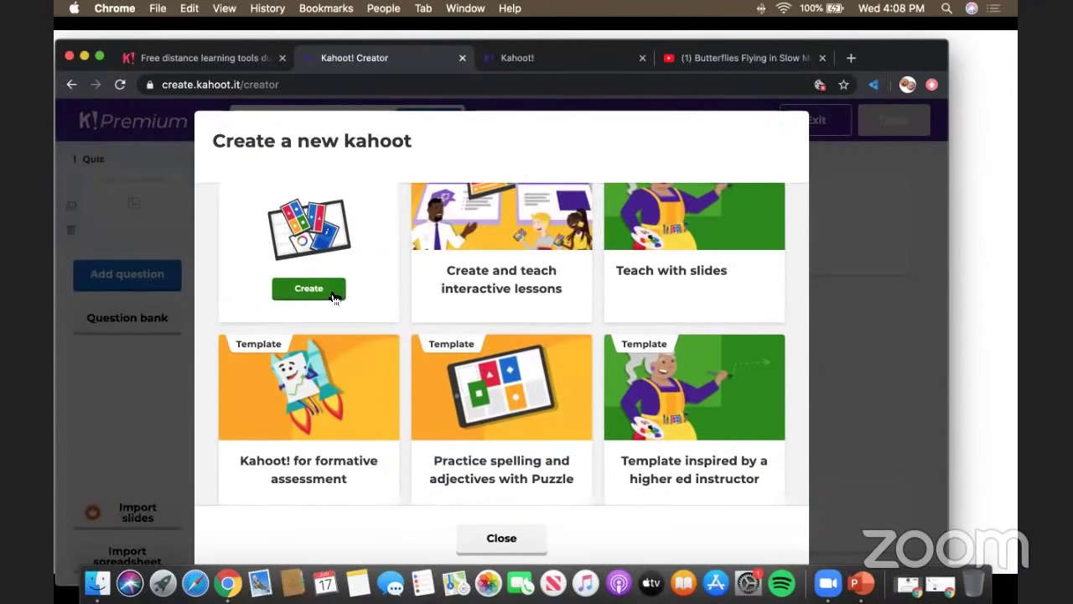
{"action": "scroll", "coordinate": [317, 342], "scroll_direction": "up", "scroll_amount": 1}
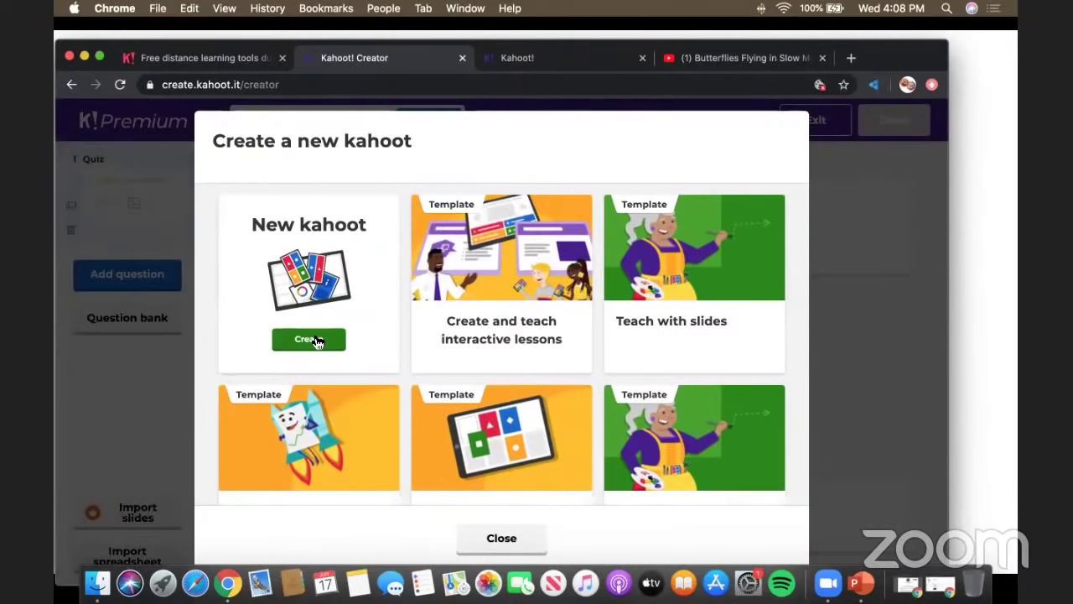
- Start a blank kahoot and title it 'Animals'
{"action": "left_click", "coordinate": [309, 340]}
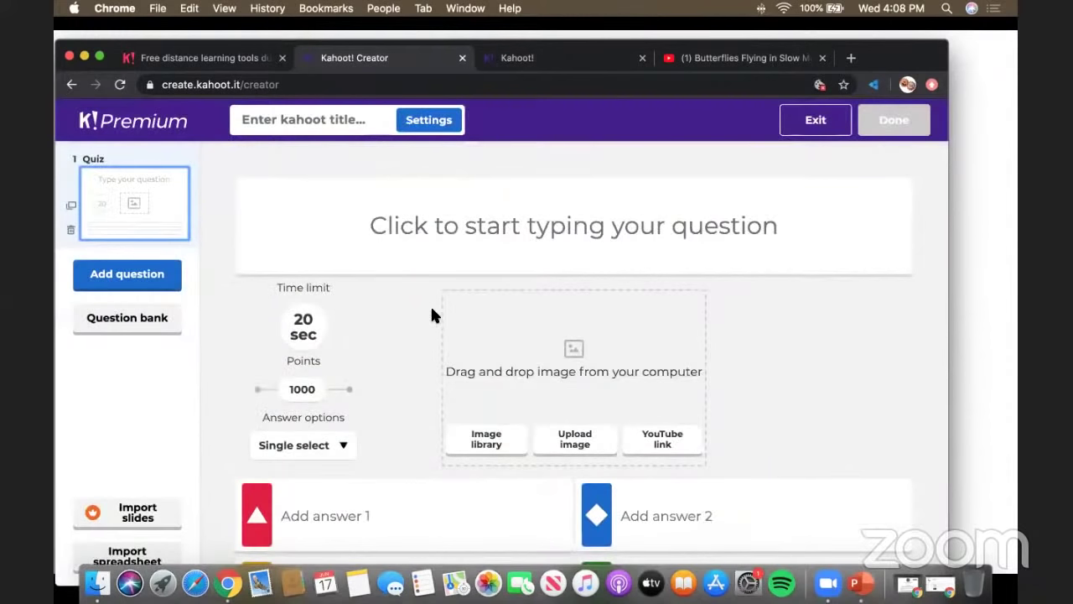
{"action": "left_click", "coordinate": [307, 120]}
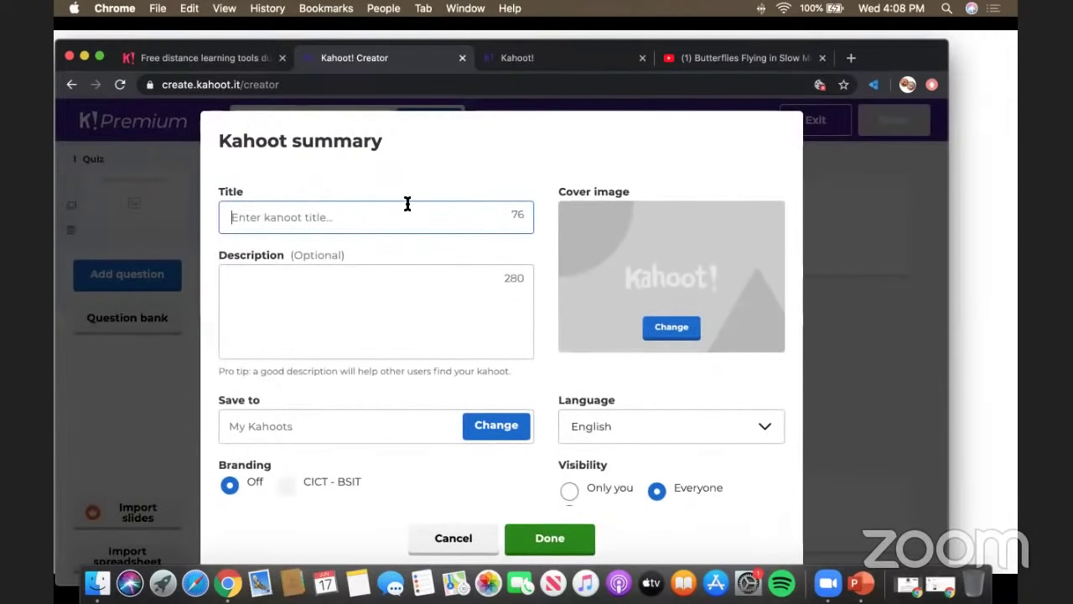
{"action": "type", "text": "Animals"}
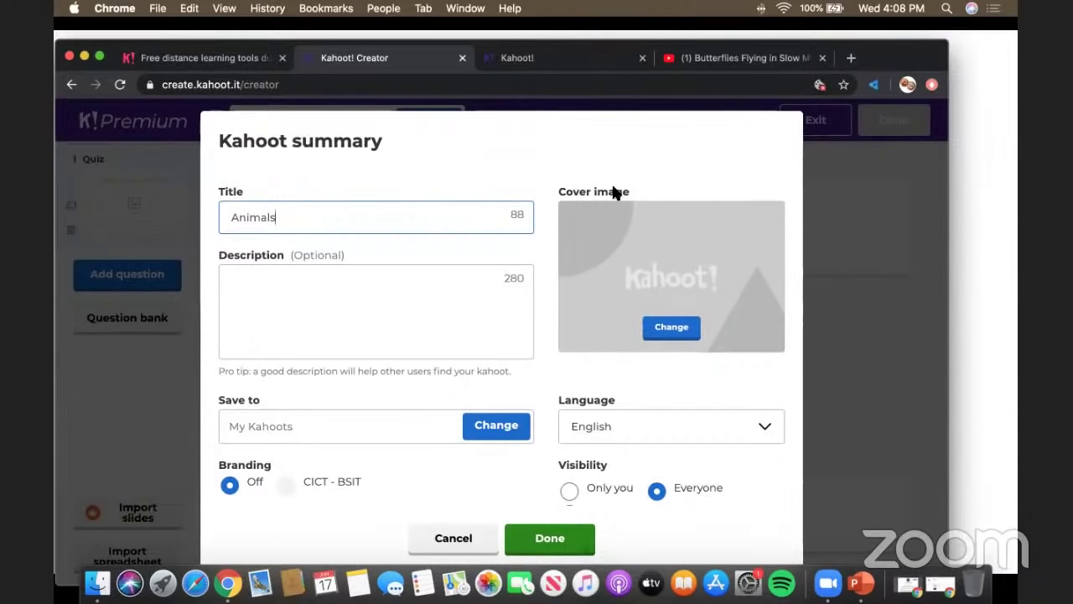
- Open the Getty Images stock library for the kahoot's cover image
{"action": "left_click", "coordinate": [671, 325]}
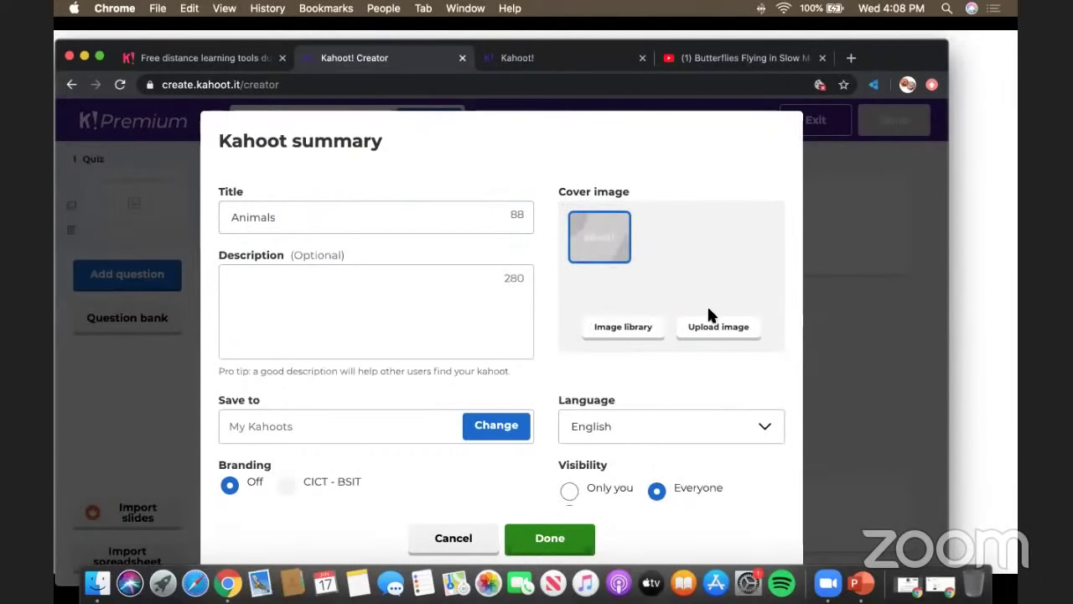
{"action": "left_click", "coordinate": [623, 327]}
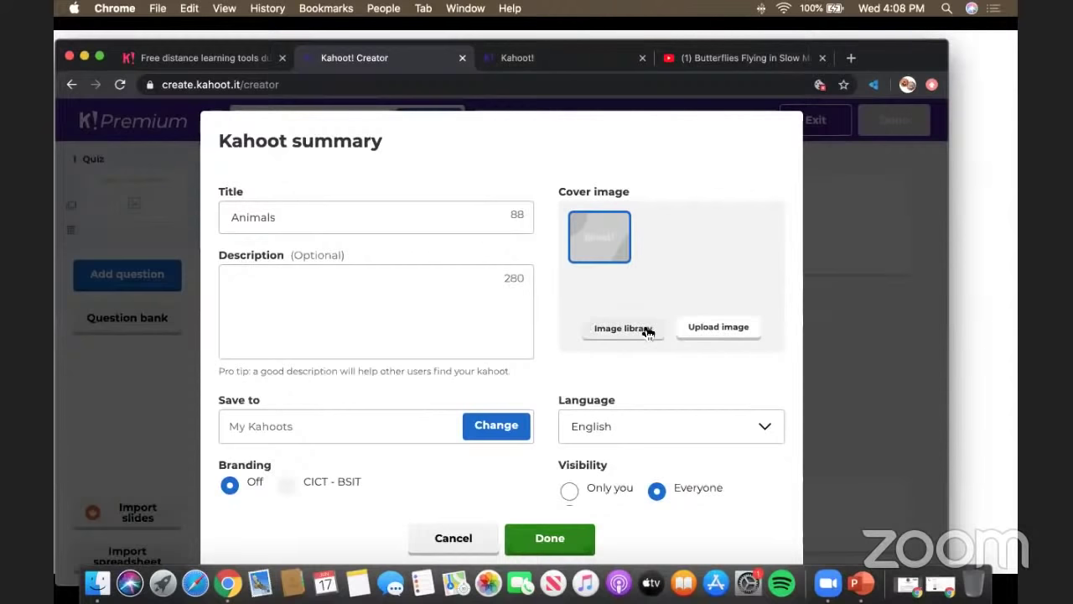
{"action": "left_click", "coordinate": [645, 330]}
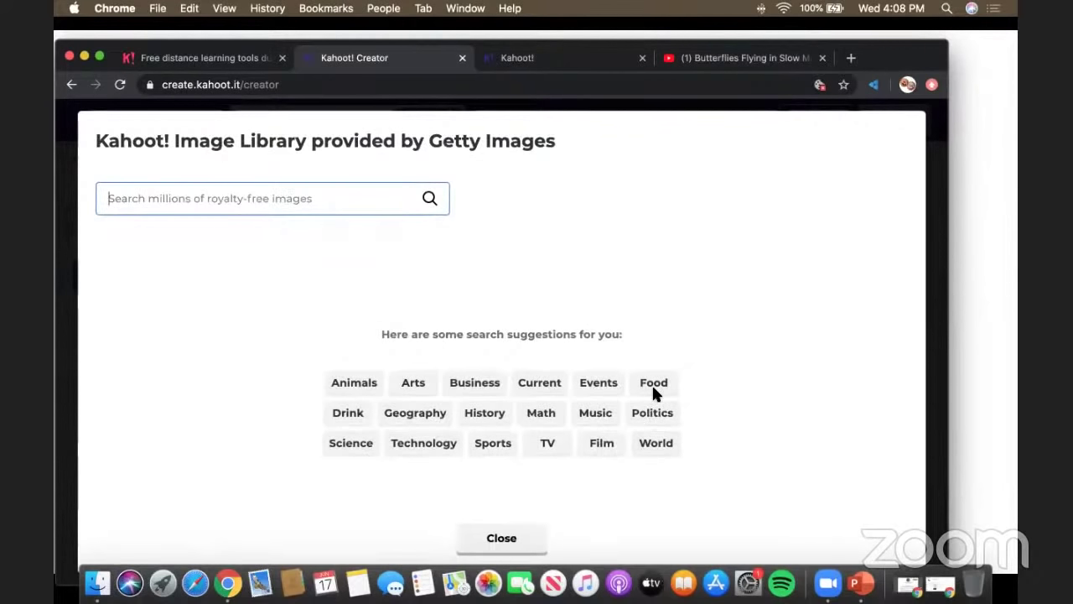
- Pick the giraffes, elephants and rhinos picture from the Animals library results as cover
{"action": "left_click", "coordinate": [502, 539]}
{"action": "left_click", "coordinate": [611, 327]}
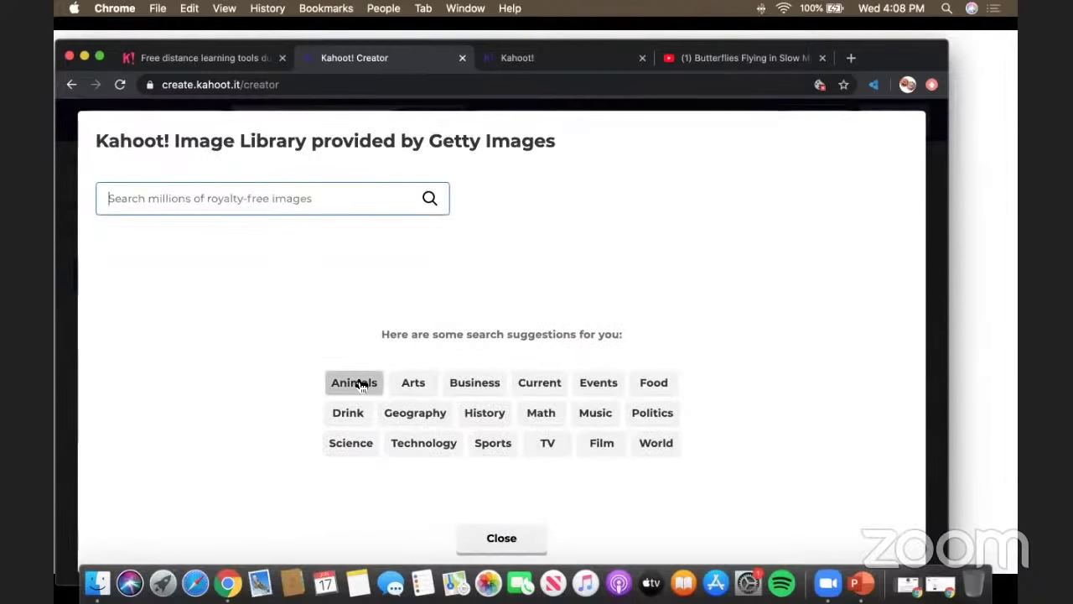
{"action": "left_click", "coordinate": [360, 384]}
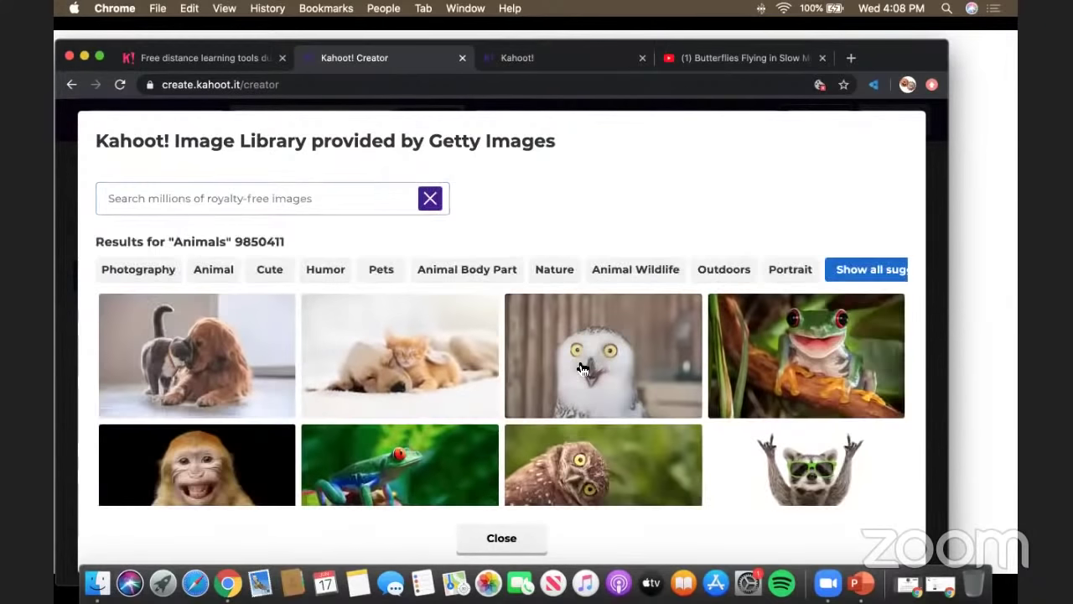
{"action": "scroll", "coordinate": [583, 369], "scroll_direction": "down", "scroll_amount": 8}
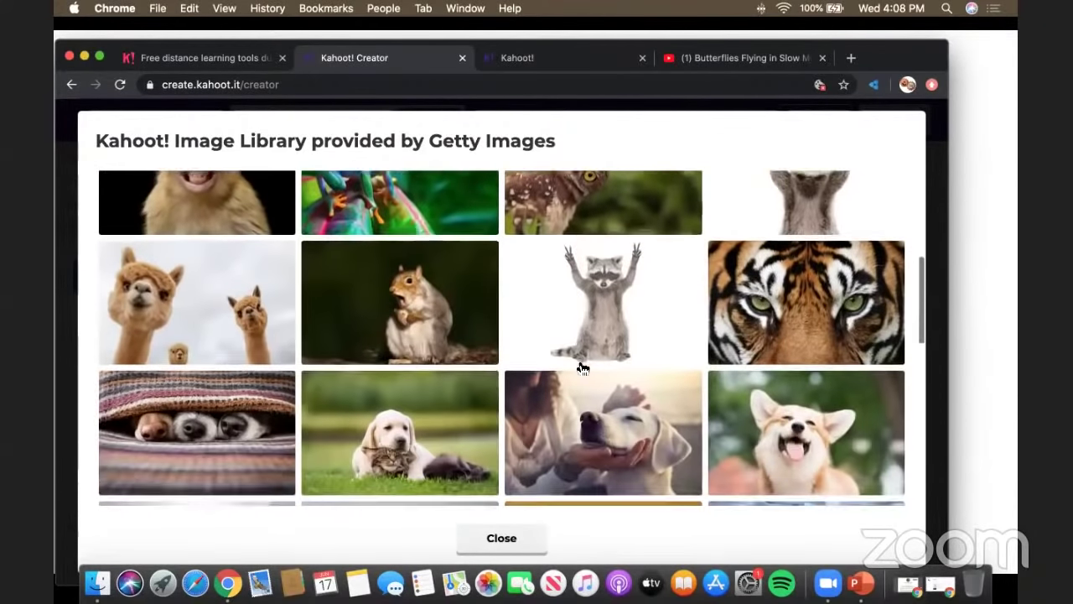
{"action": "scroll", "coordinate": [583, 369], "scroll_direction": "down", "scroll_amount": 5}
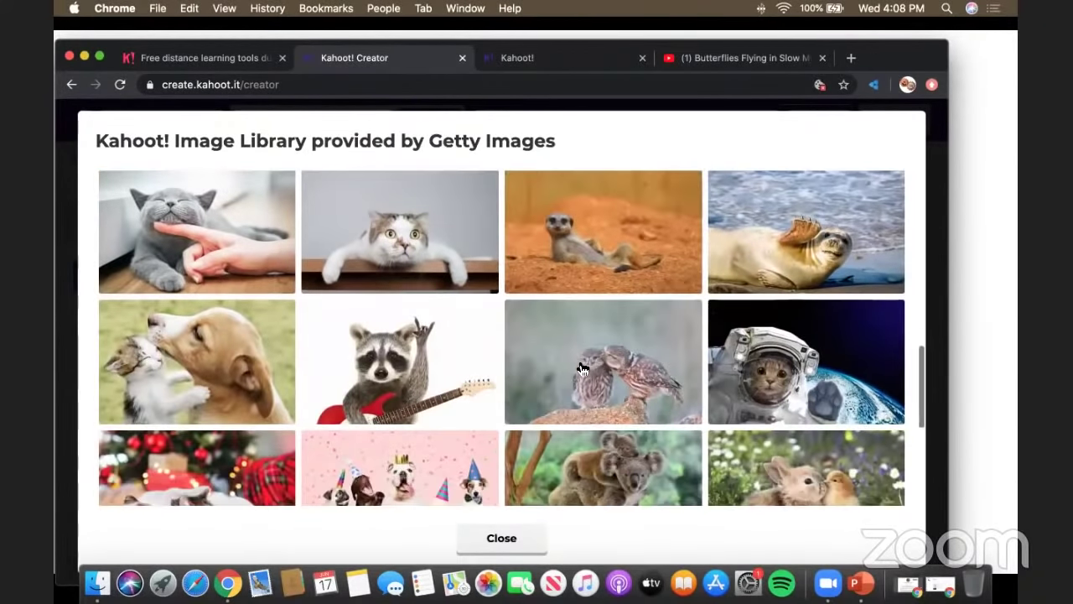
{"action": "scroll", "coordinate": [582, 369], "scroll_direction": "down", "scroll_amount": 5}
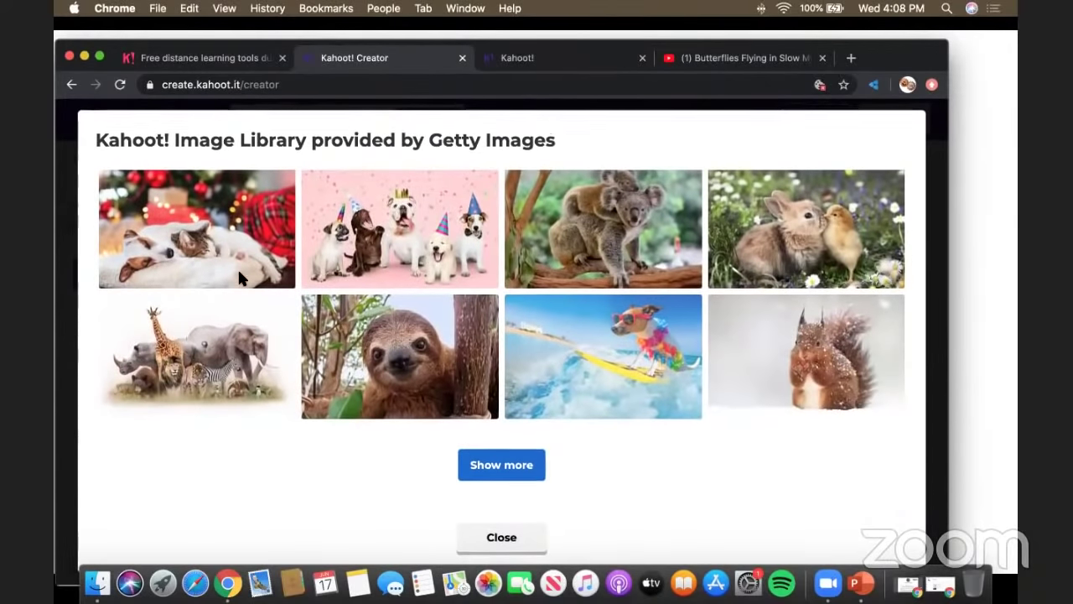
{"action": "left_click", "coordinate": [199, 375]}
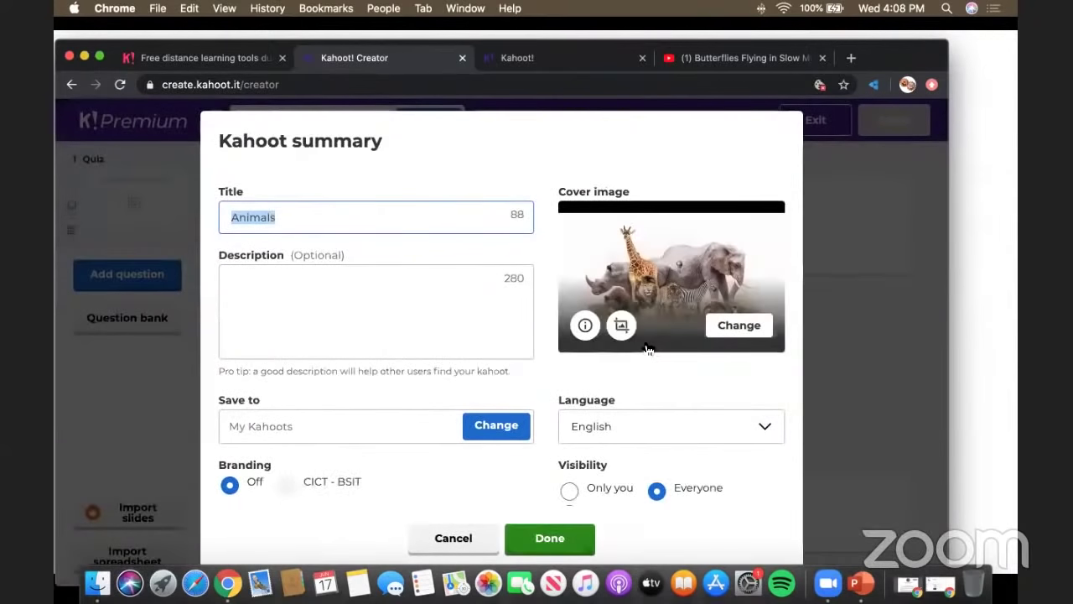
- Pick the monarch butterfly photo as a new cover, then cancel to keep the safari-animals cover
{"action": "left_click", "coordinate": [717, 326]}
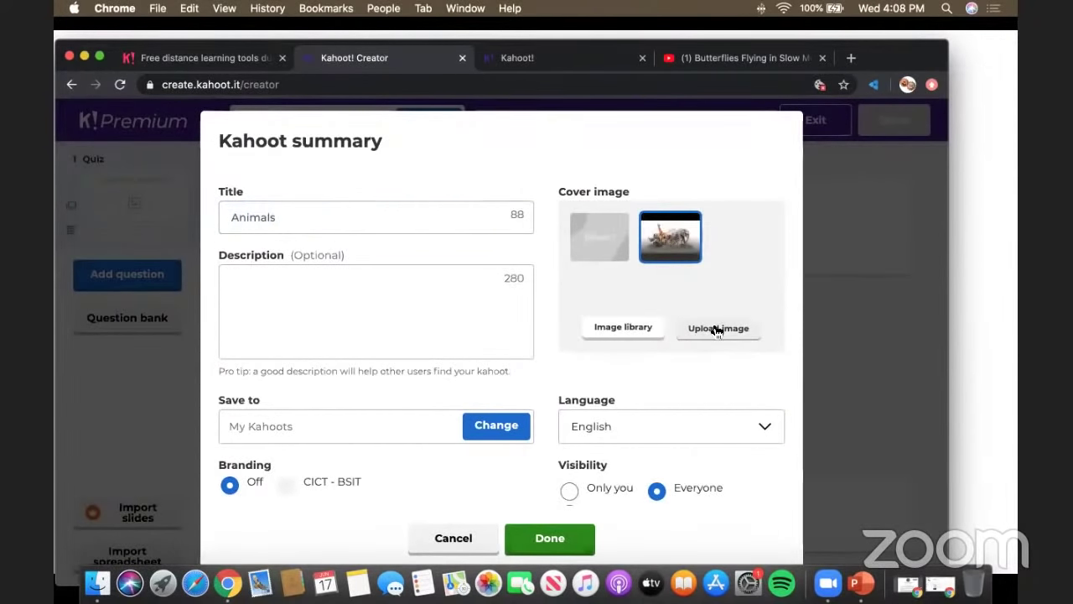
{"action": "left_click", "coordinate": [717, 328]}
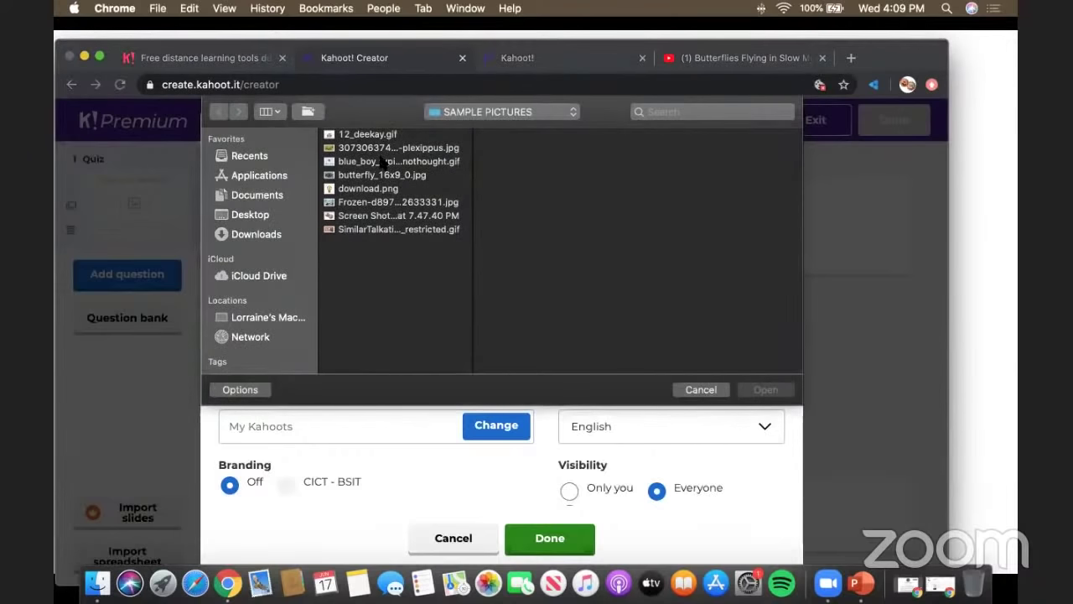
{"action": "left_click", "coordinate": [382, 148]}
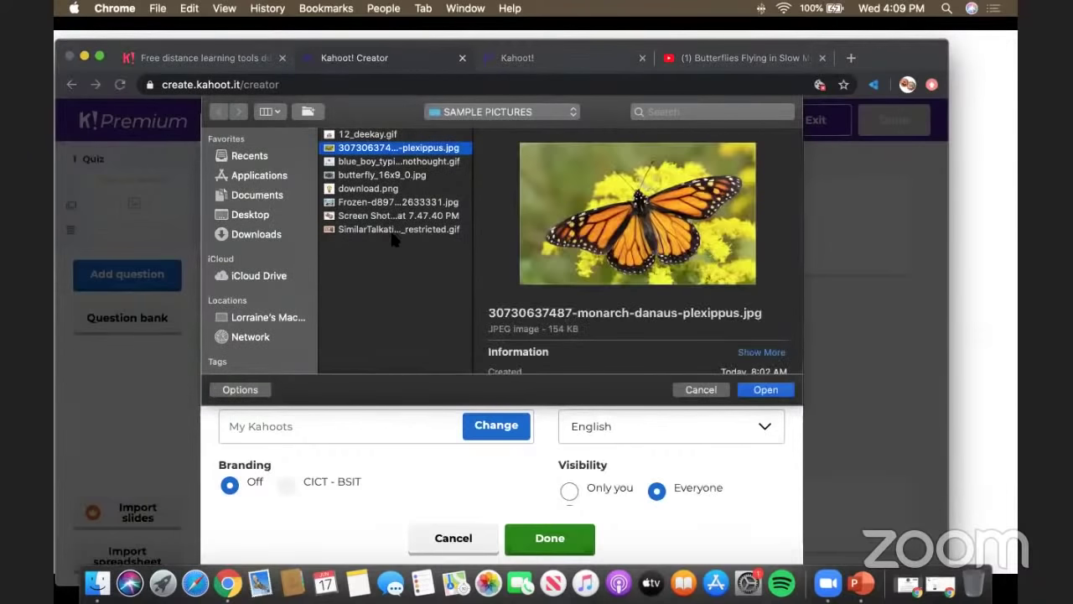
{"action": "left_click", "coordinate": [701, 389]}
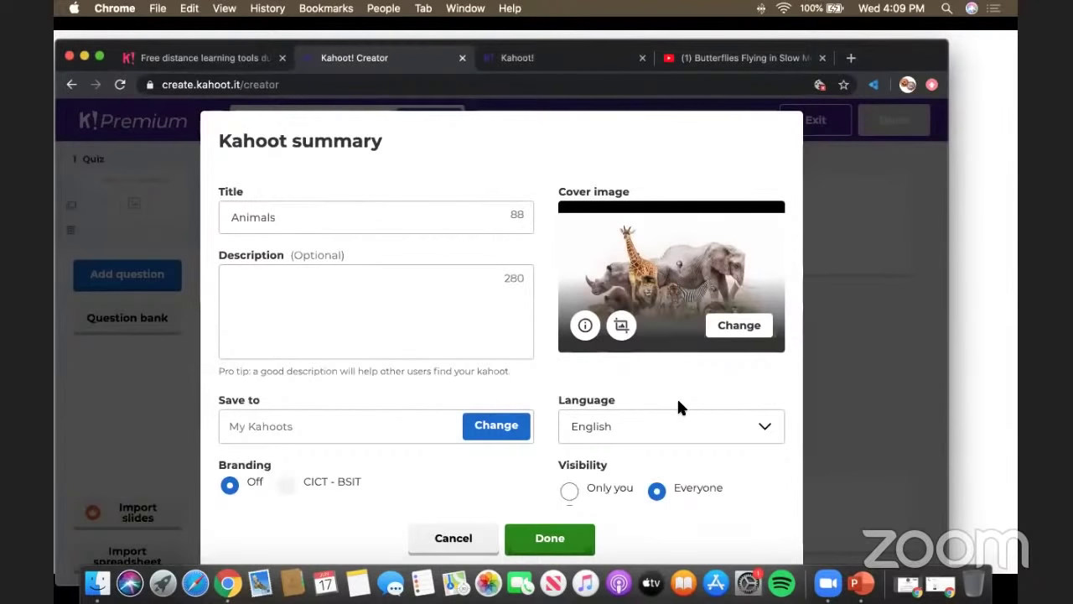
- Set the Animals kahoot's visibility to Unlisted
{"action": "left_click", "coordinate": [384, 313]}
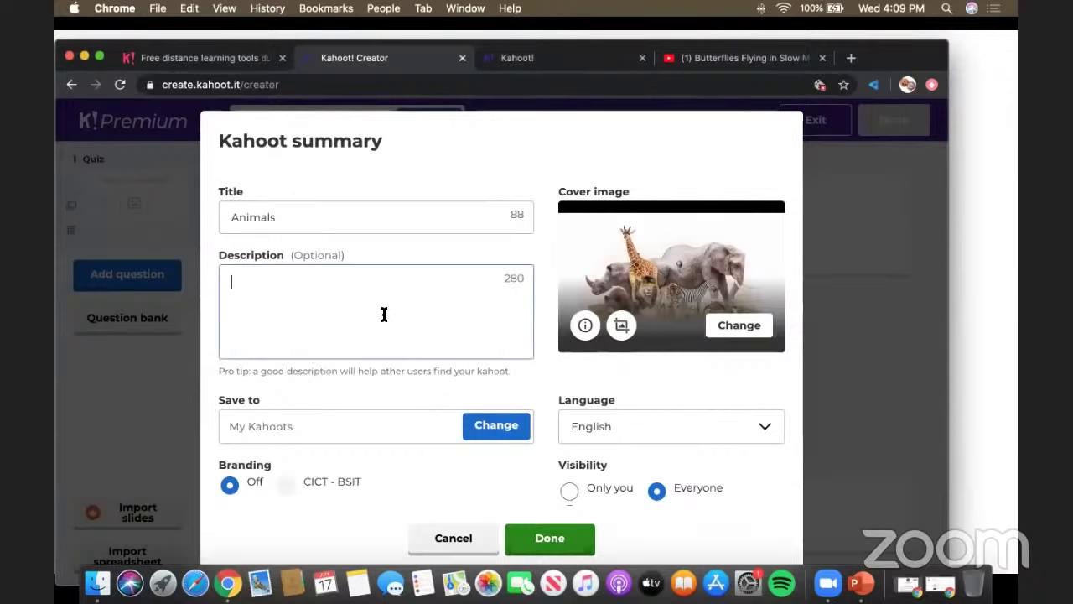
{"action": "scroll", "coordinate": [383, 313], "scroll_direction": "down", "scroll_amount": 2}
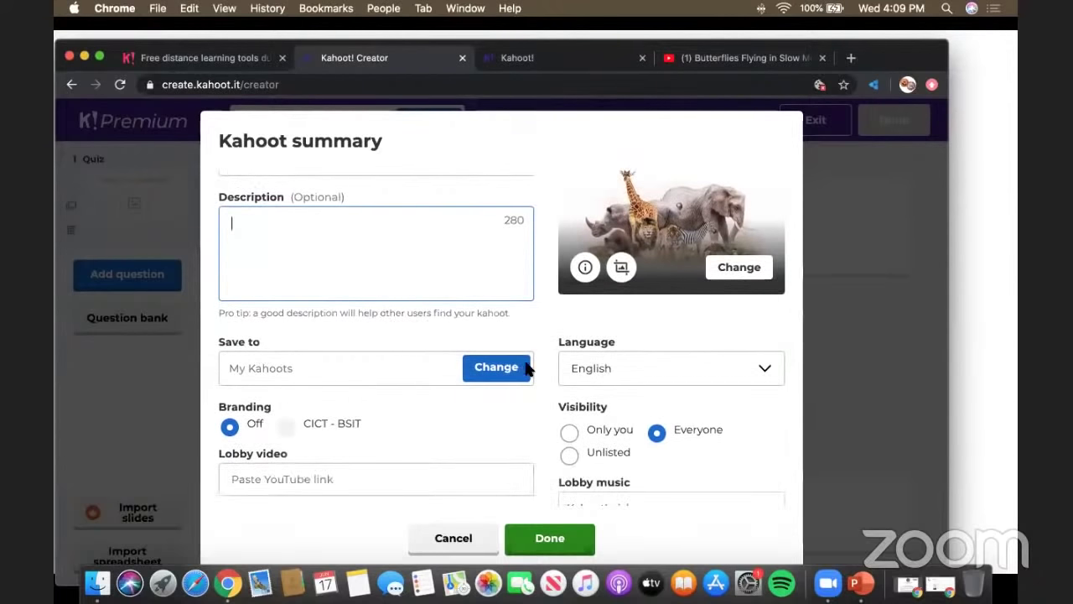
{"action": "scroll", "coordinate": [676, 369], "scroll_direction": "down", "scroll_amount": 1}
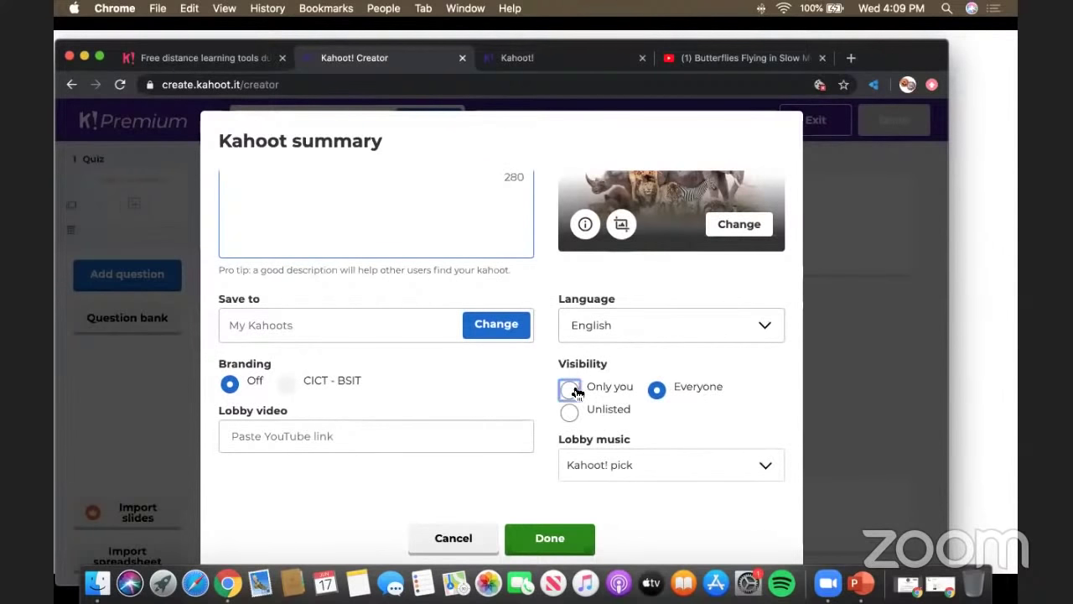
{"action": "left_click", "coordinate": [572, 391]}
{"action": "left_click", "coordinate": [658, 389]}
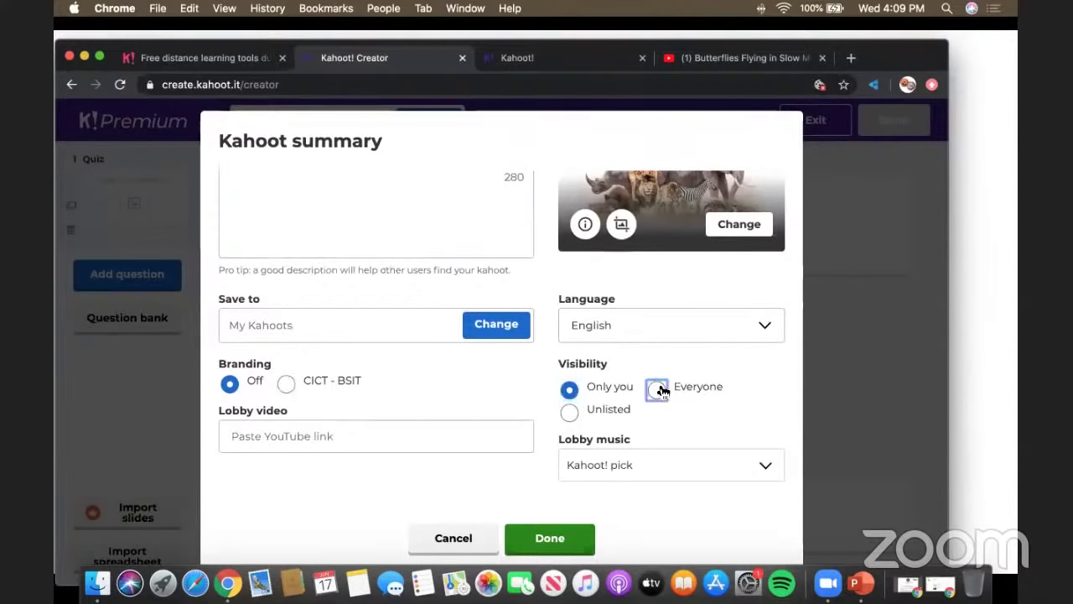
{"action": "left_click", "coordinate": [570, 414]}
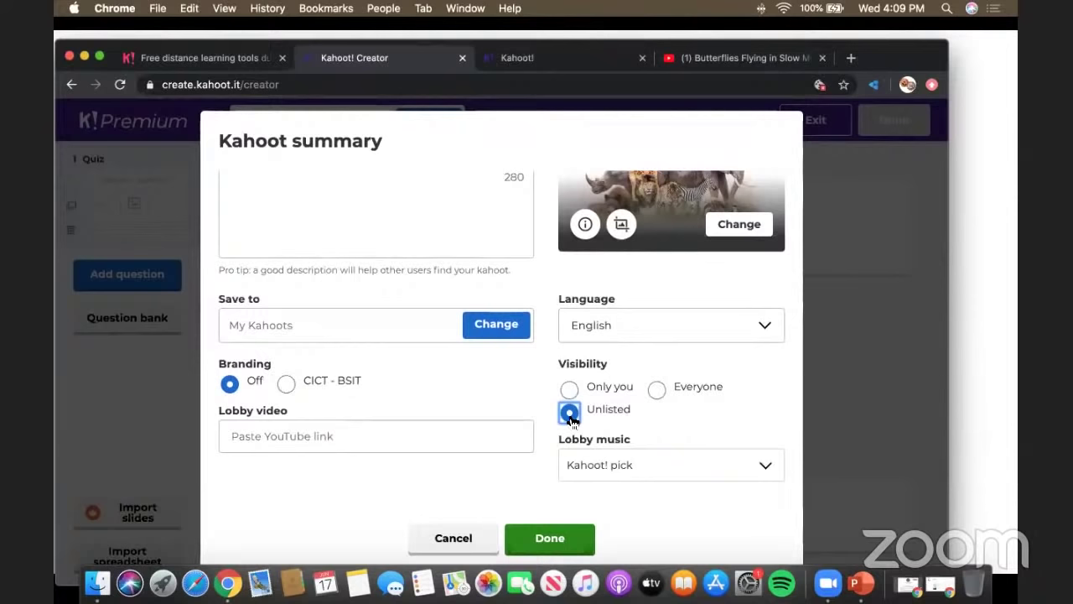
- Keep Kahoot! pick as the lobby music and save the summary with Done
{"action": "left_click", "coordinate": [445, 441]}
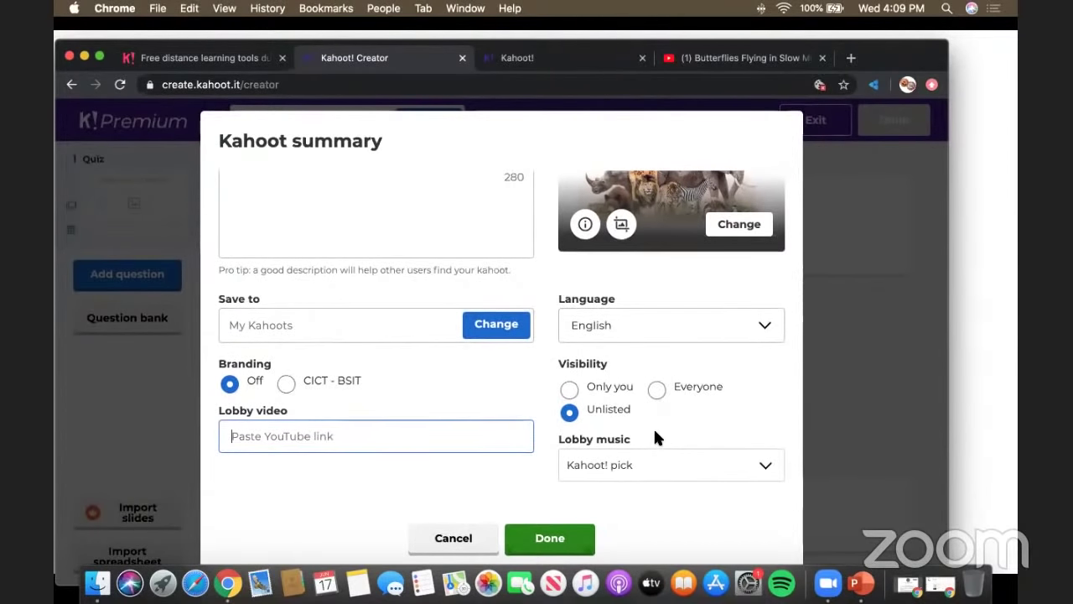
{"action": "left_click", "coordinate": [658, 467]}
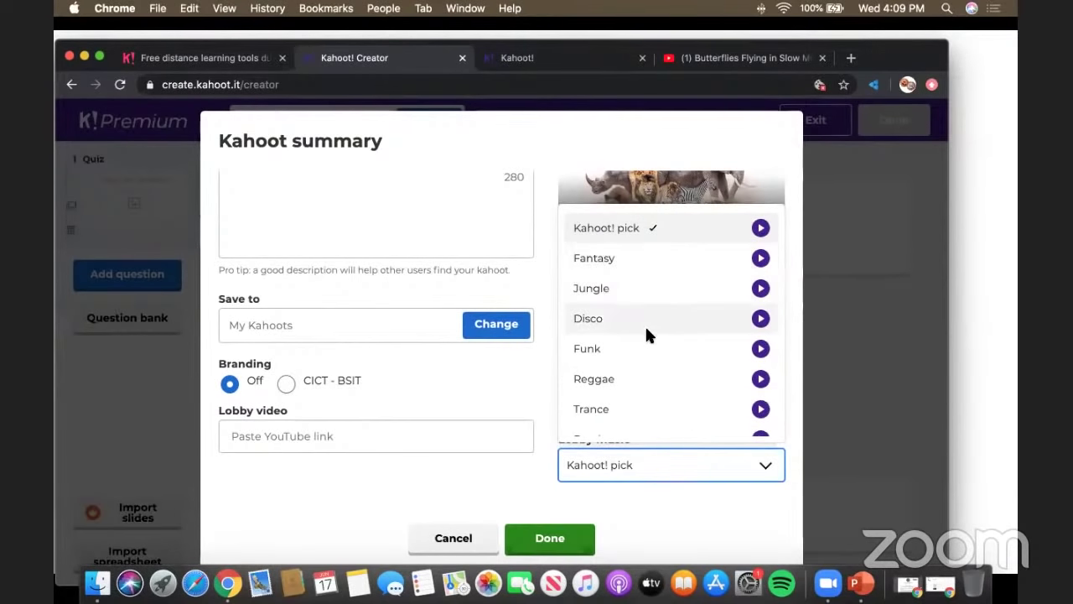
{"action": "scroll", "coordinate": [646, 327], "scroll_direction": "down", "scroll_amount": 2}
{"action": "scroll", "coordinate": [645, 331], "scroll_direction": "up", "scroll_amount": 3}
{"action": "left_click", "coordinate": [661, 474]}
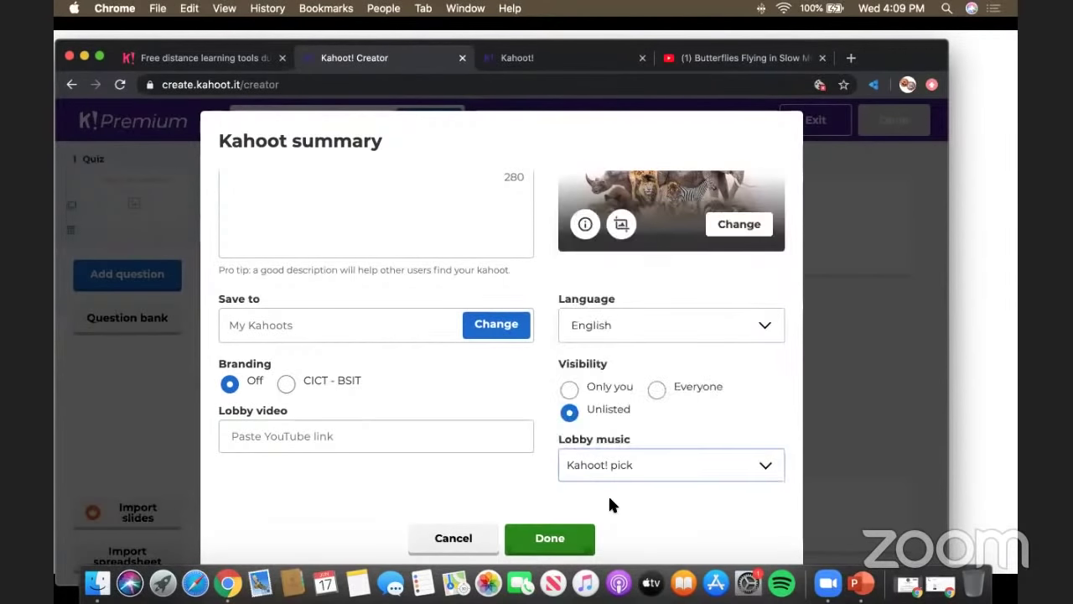
{"action": "left_click", "coordinate": [565, 536]}
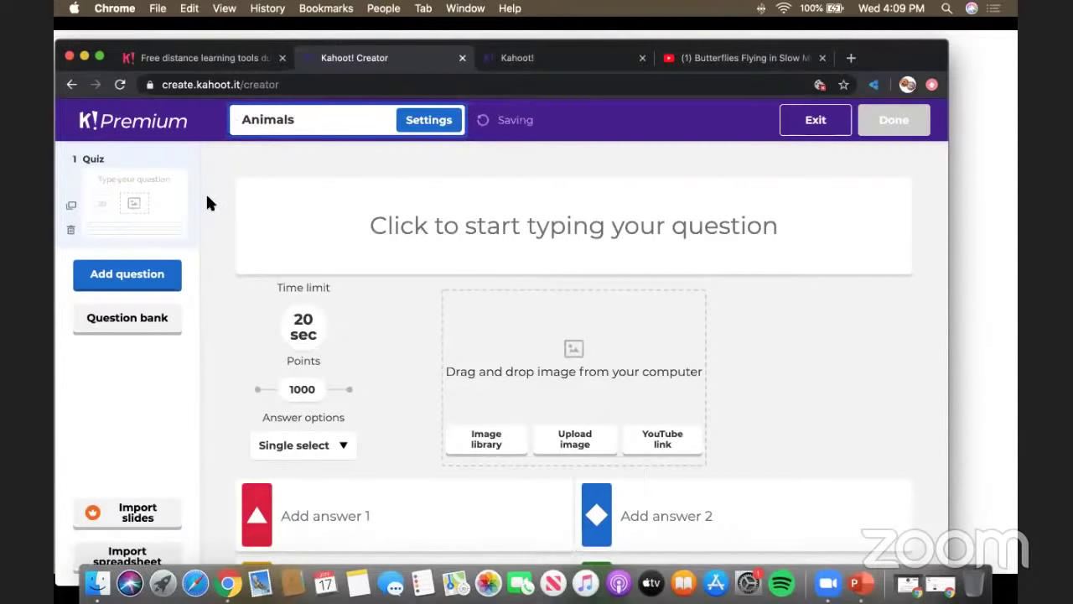
- Enter 'How many legs does a butterfly have?' as the first question's text
{"action": "left_click", "coordinate": [466, 220]}
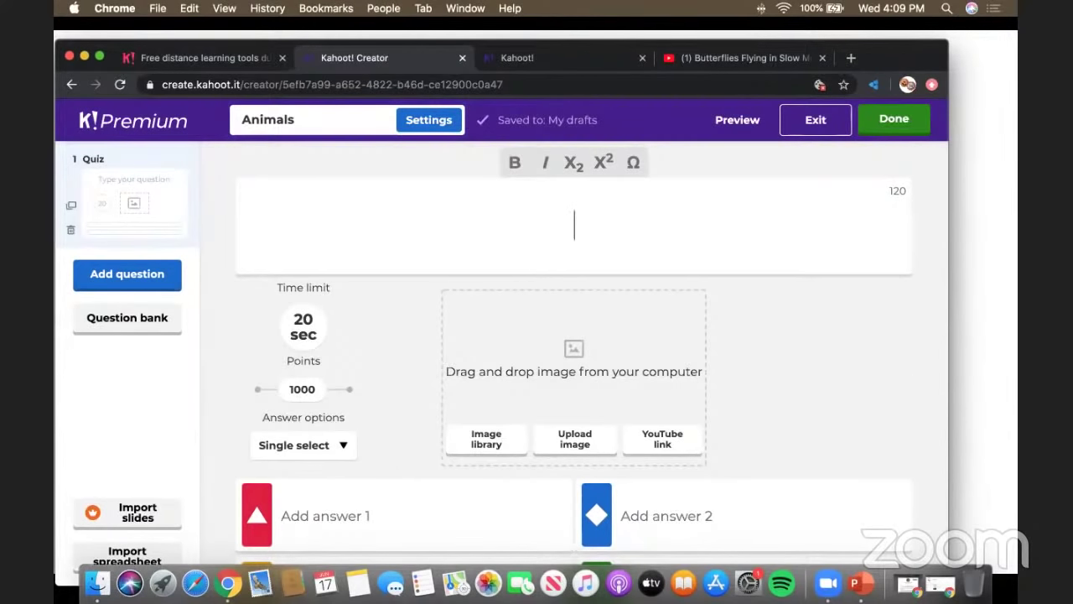
{"action": "type", "text": "How many "}
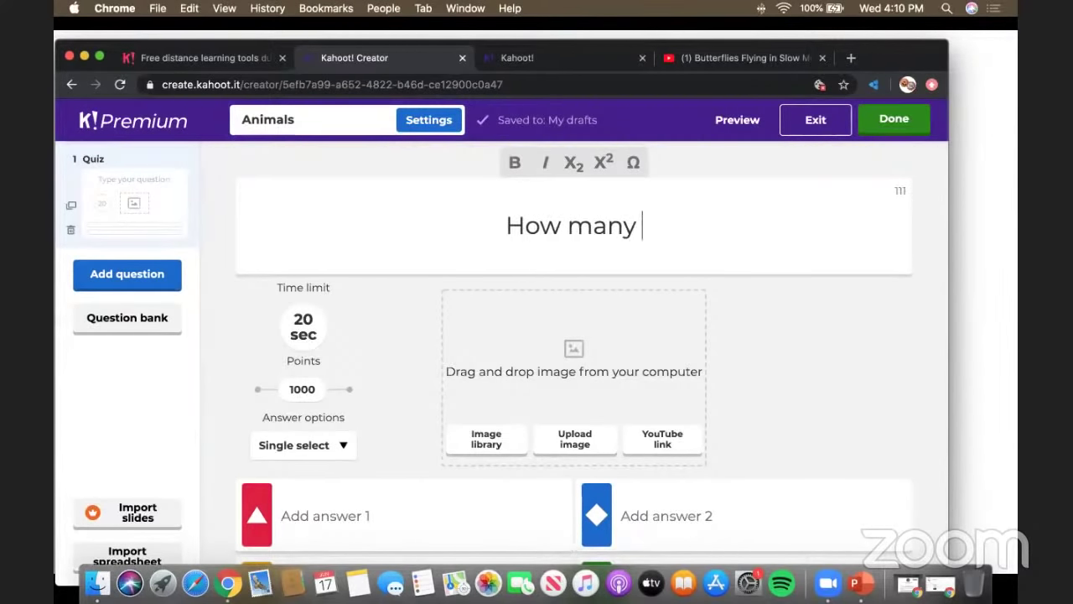
{"action": "type", "text": "legs d"}
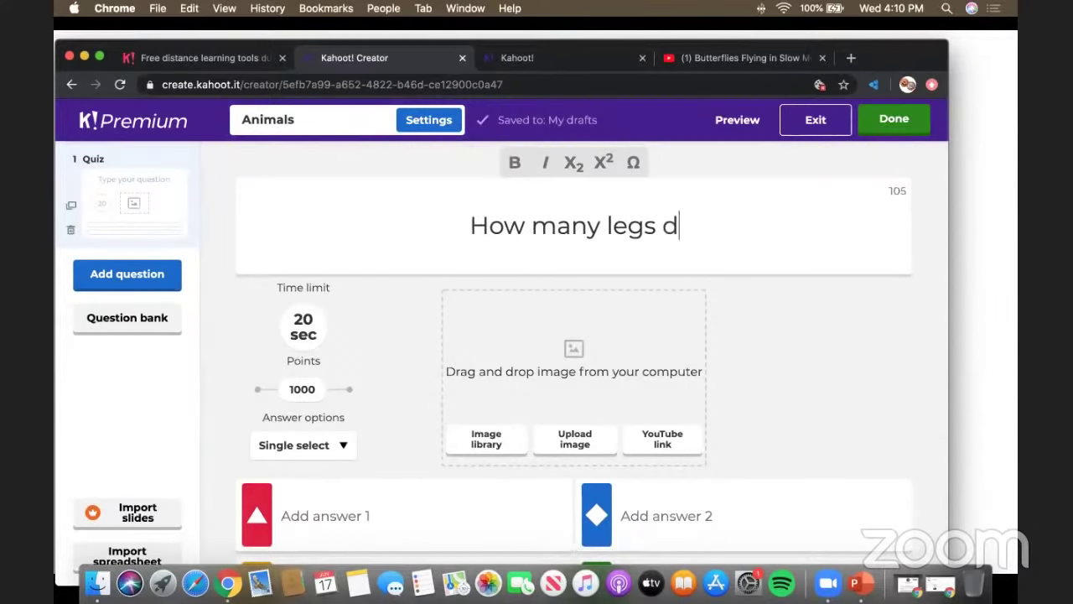
{"action": "type", "text": "oes a "}
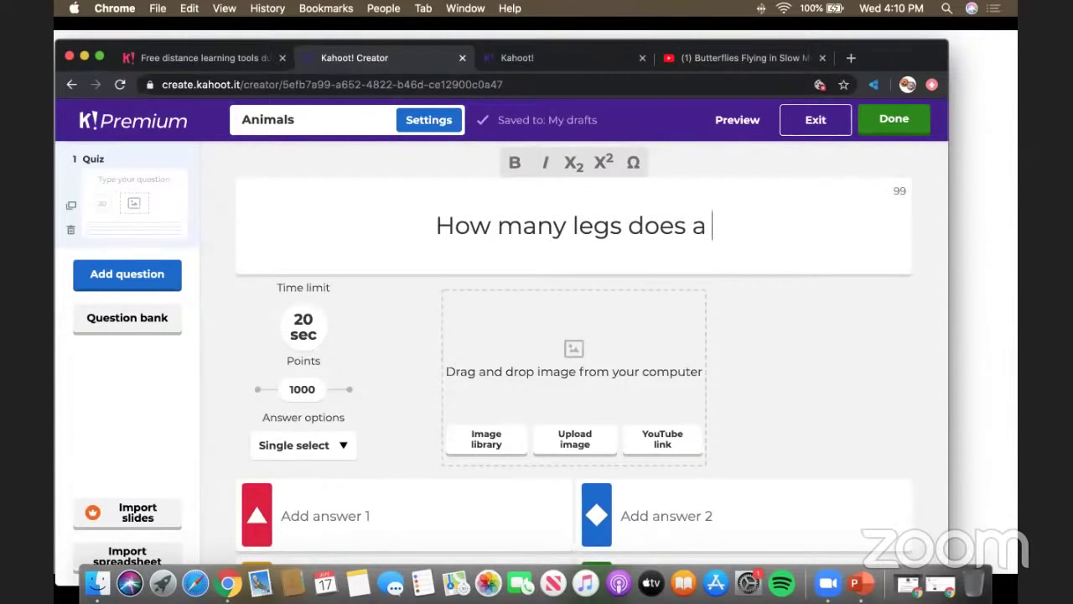
{"action": "type", "text": "butte"}
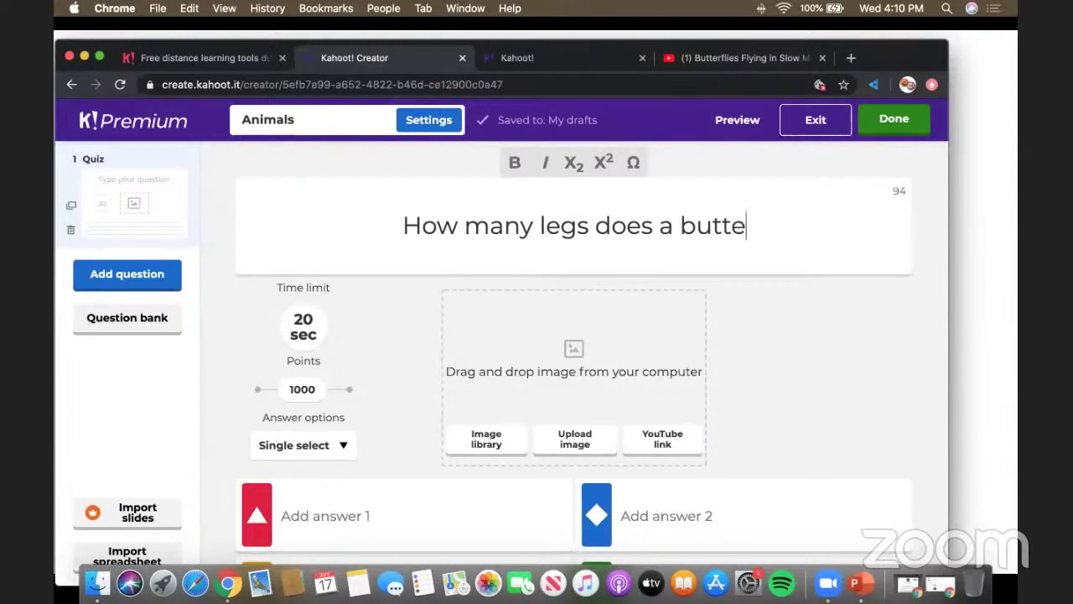
{"action": "type", "text": "rfly have?"}
{"action": "scroll", "coordinate": [764, 361], "scroll_direction": "down", "scroll_amount": 1}
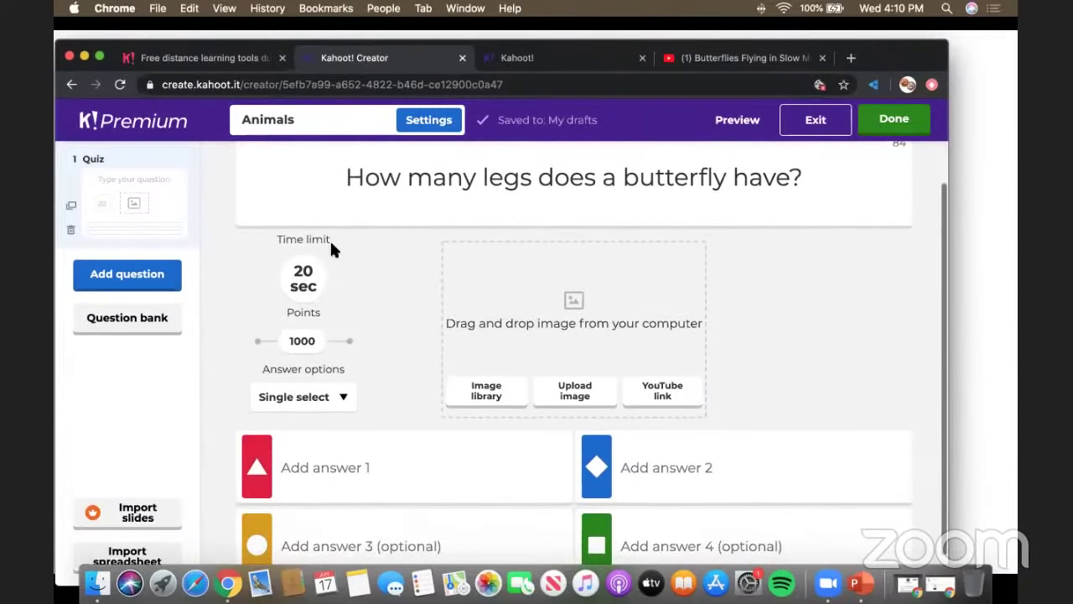
{"action": "left_click", "coordinate": [313, 280]}
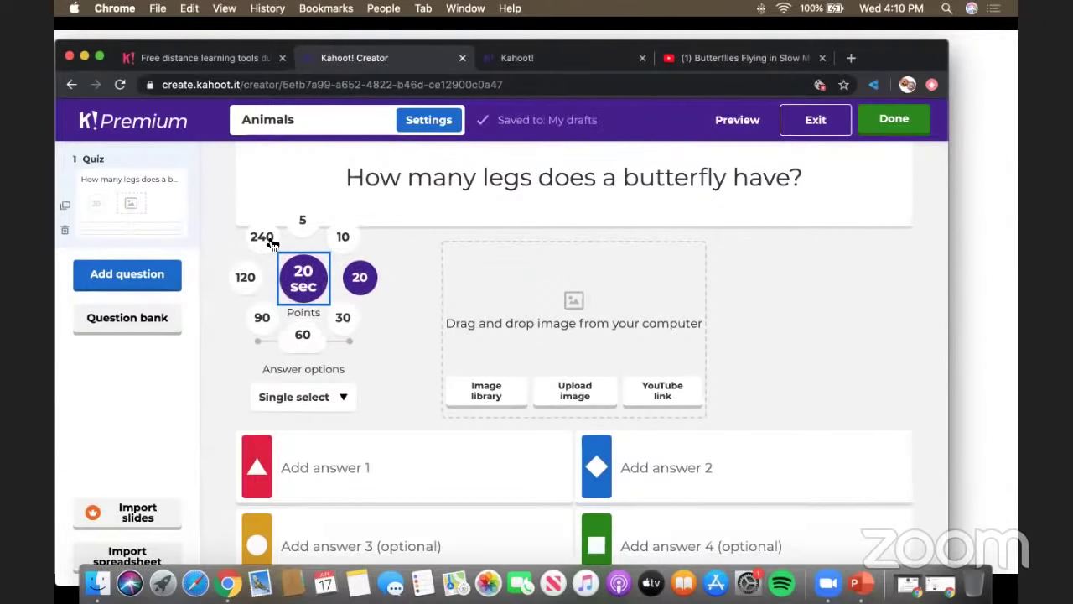
{"action": "left_click", "coordinate": [400, 237]}
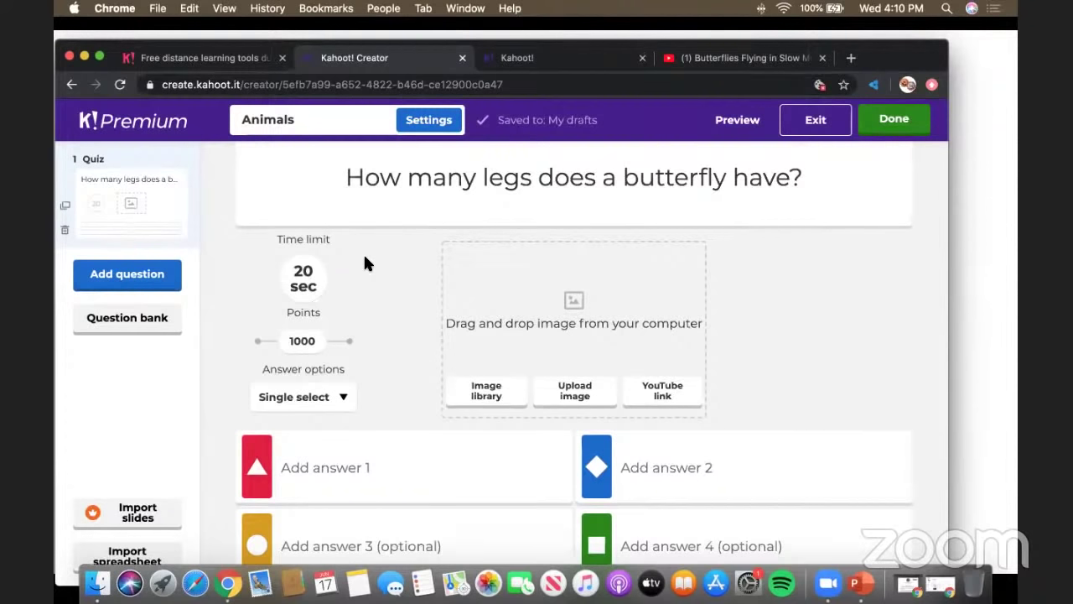
{"action": "left_click", "coordinate": [260, 339]}
{"action": "left_click", "coordinate": [302, 342]}
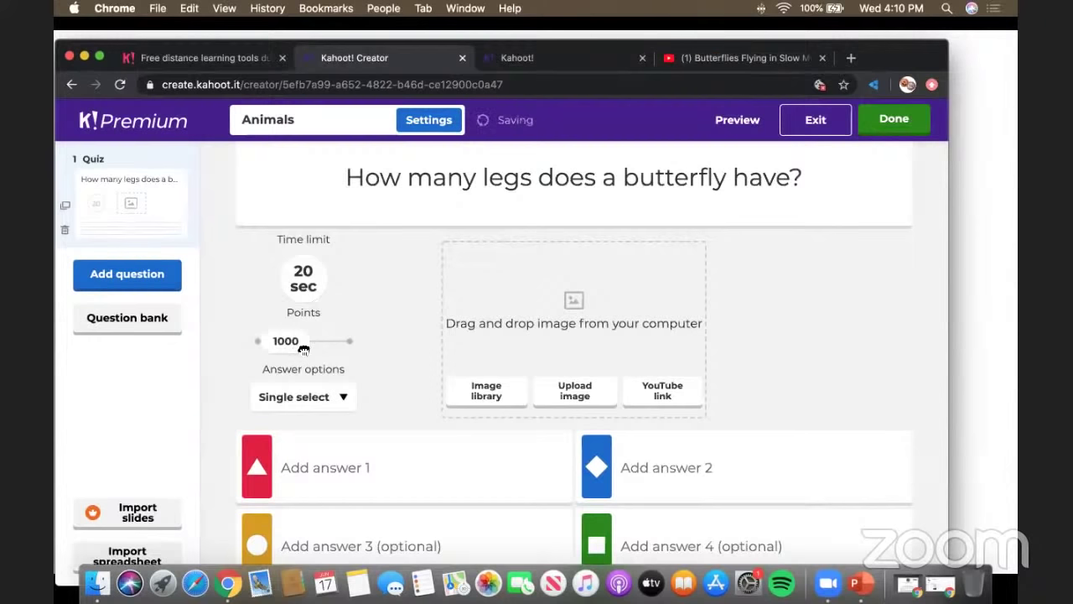
{"action": "left_click", "coordinate": [349, 342]}
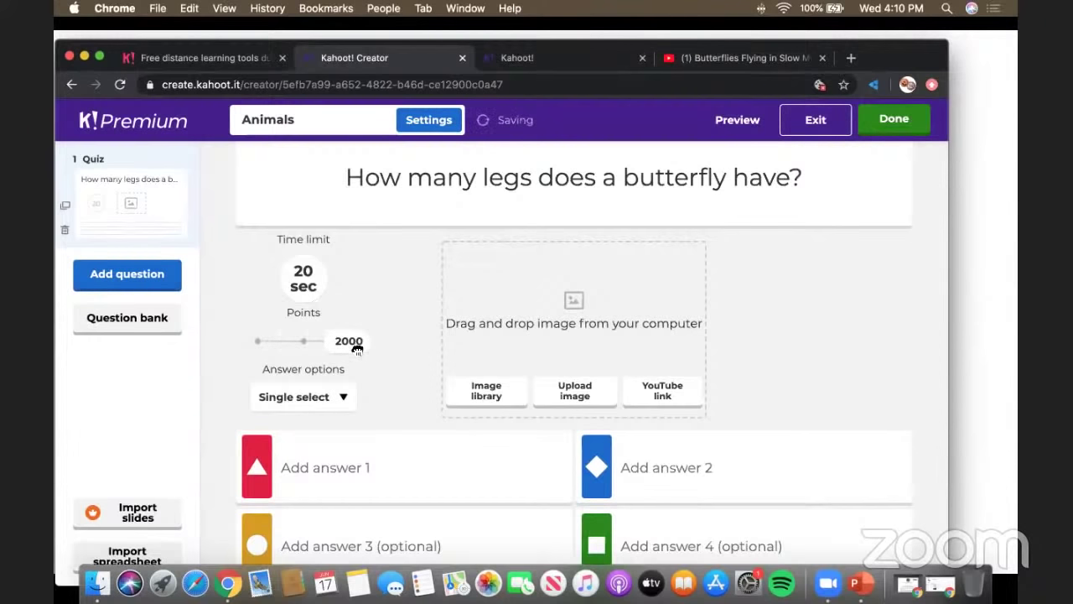
{"action": "left_click", "coordinate": [310, 351]}
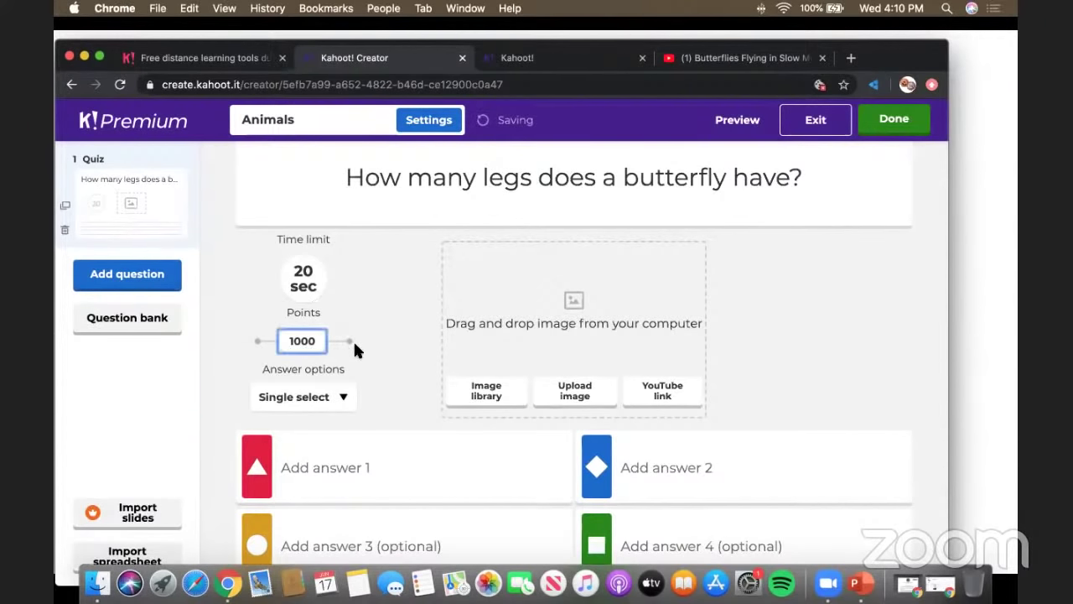
{"action": "scroll", "coordinate": [353, 340], "scroll_direction": "down", "scroll_amount": 1}
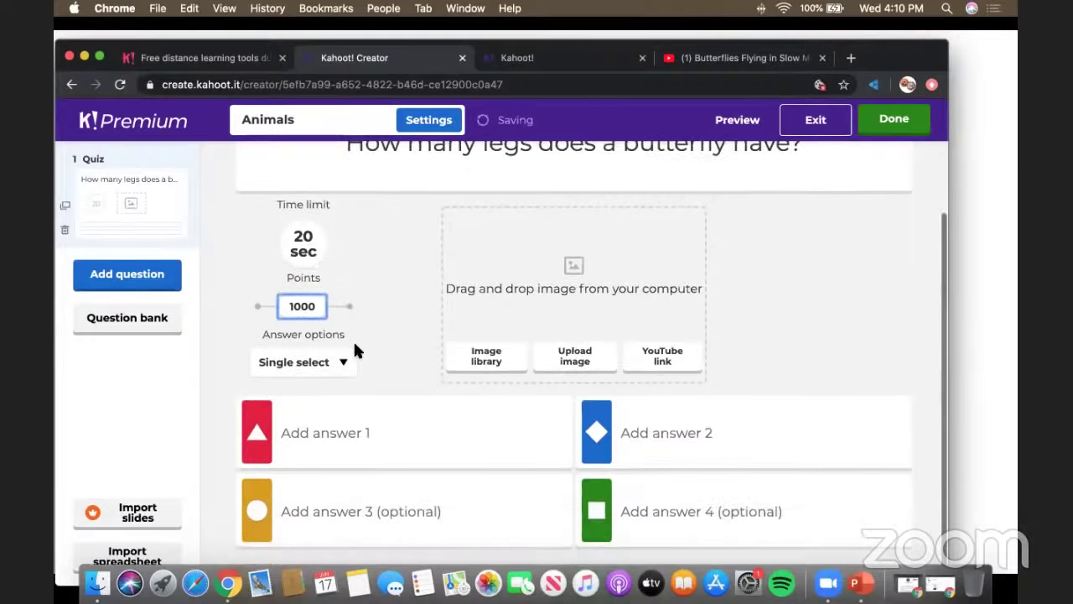
{"action": "left_click", "coordinate": [305, 361]}
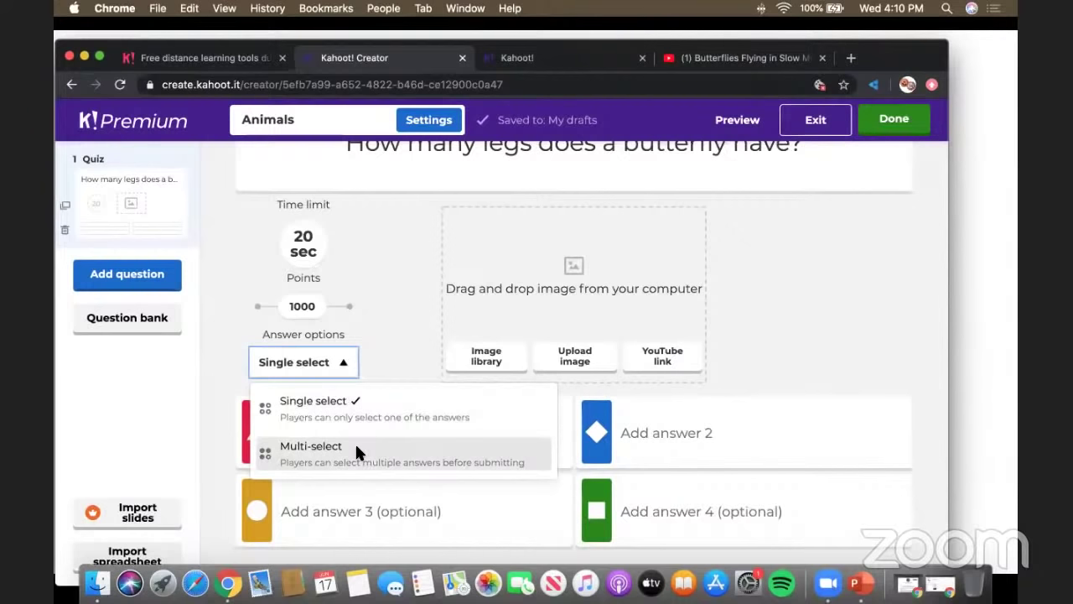
{"action": "left_click", "coordinate": [383, 318]}
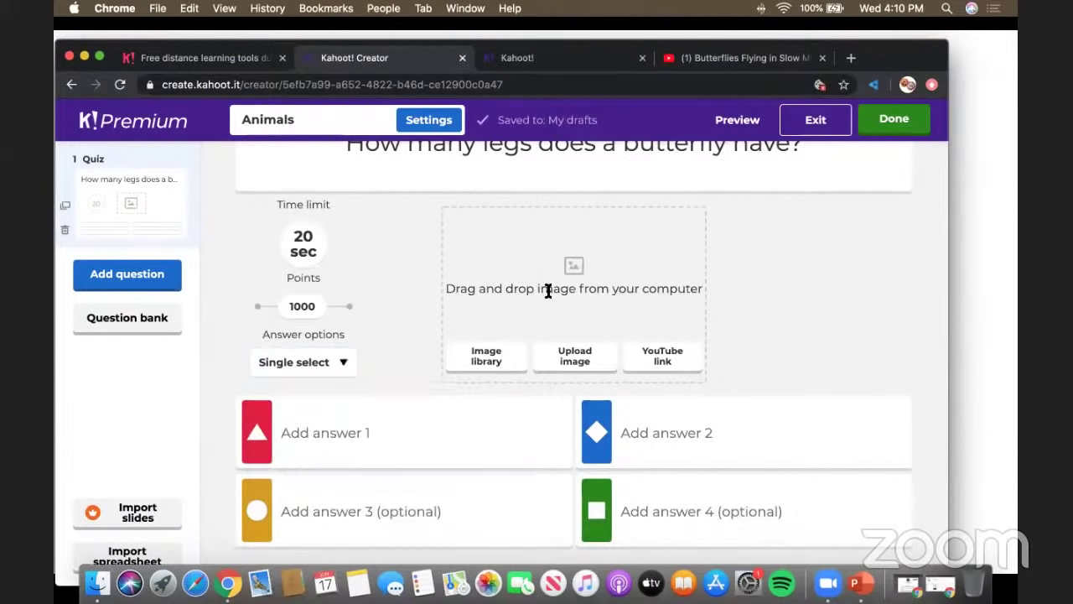
{"action": "scroll", "coordinate": [548, 291], "scroll_direction": "up", "scroll_amount": 2}
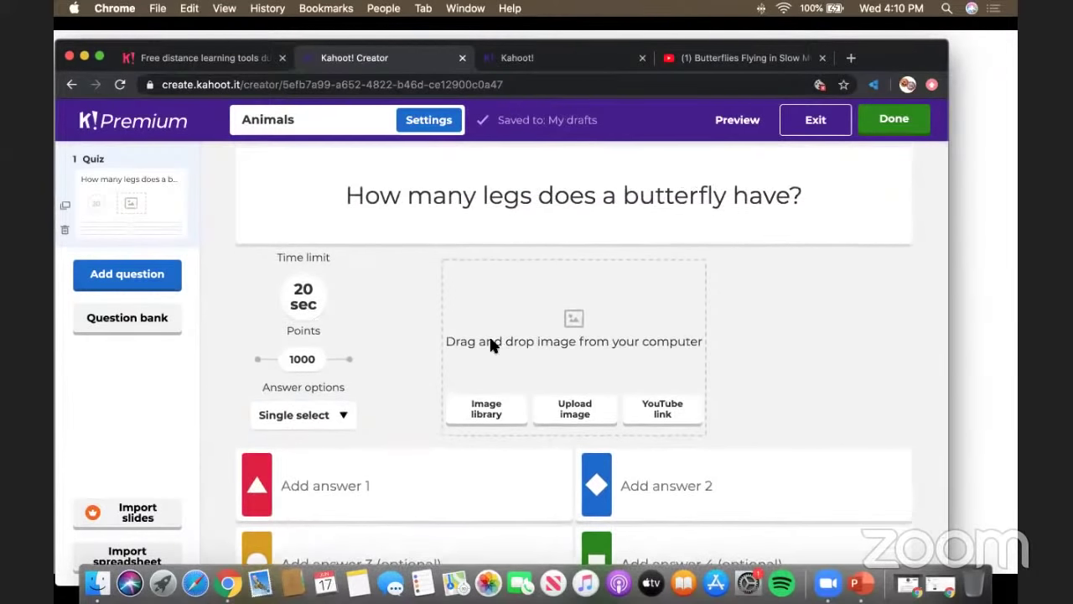
- Search the image library for butterfly, then close it without choosing an image
{"action": "left_click", "coordinate": [491, 410]}
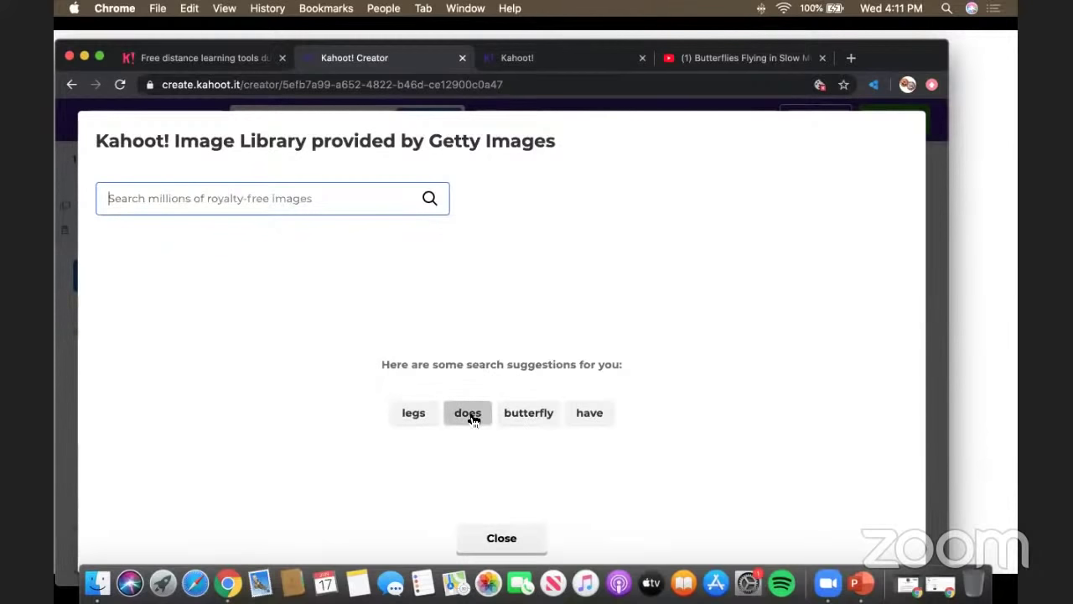
{"action": "left_click", "coordinate": [529, 430]}
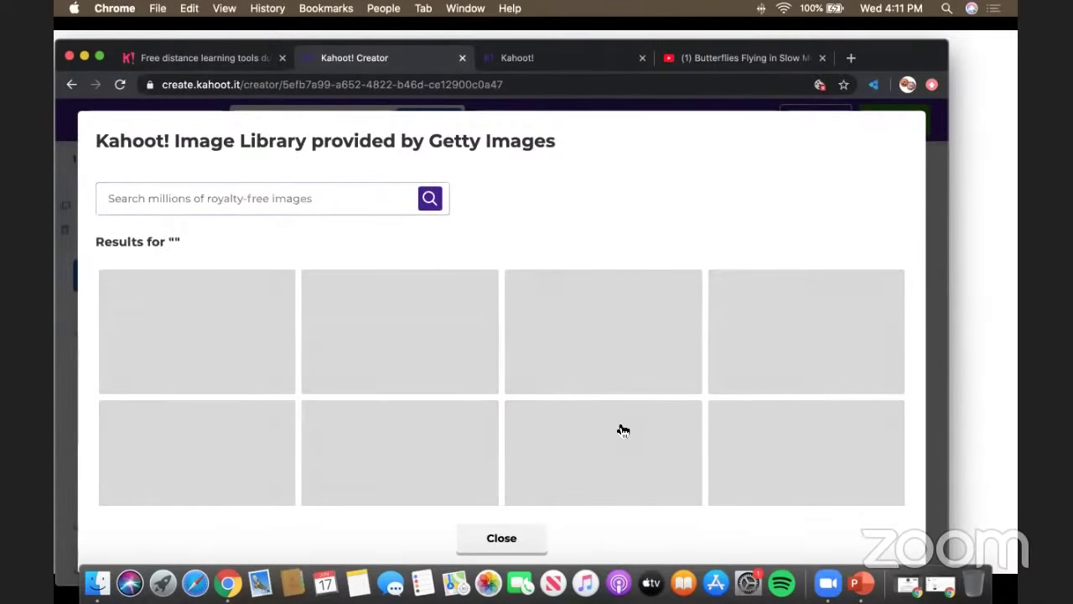
{"action": "scroll", "coordinate": [618, 431], "scroll_direction": "down", "scroll_amount": 5}
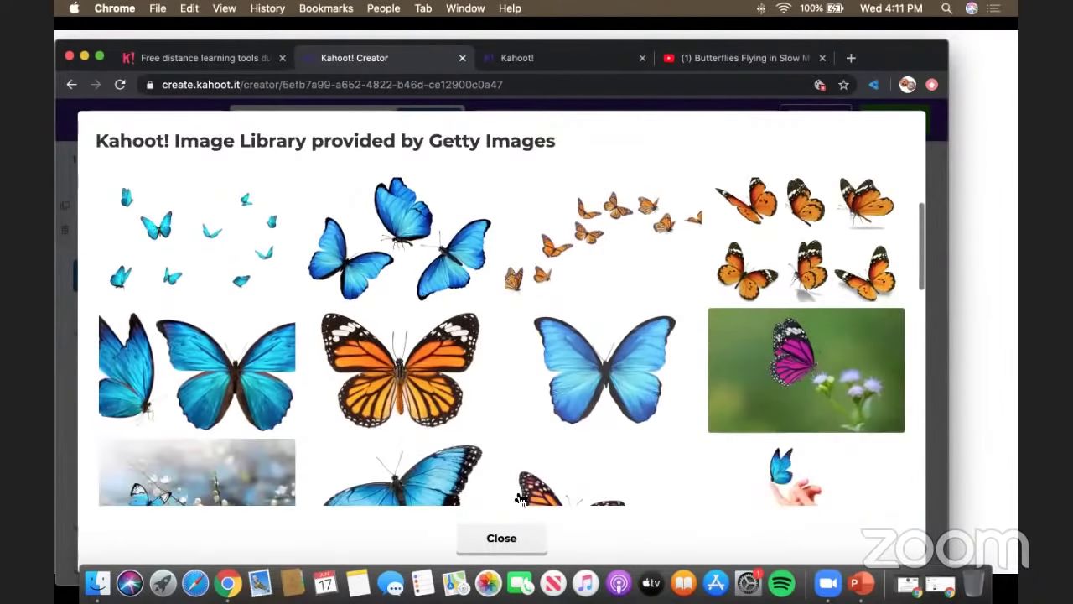
{"action": "left_click", "coordinate": [502, 537]}
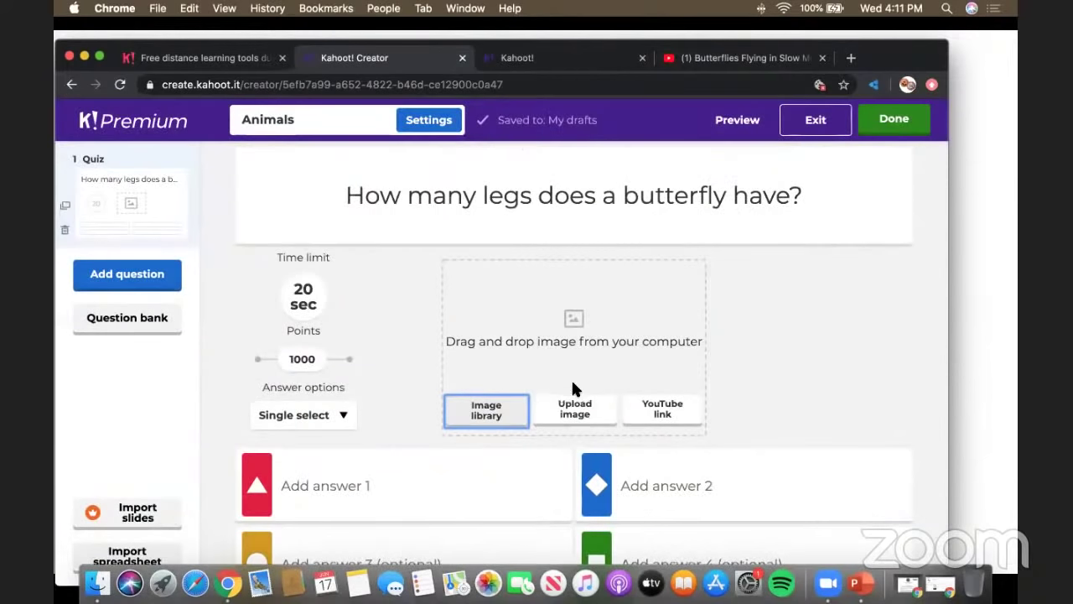
- Select butterfly_16x9_0.jpg from the computer, then cancel without uploading it
{"action": "left_click", "coordinate": [575, 406]}
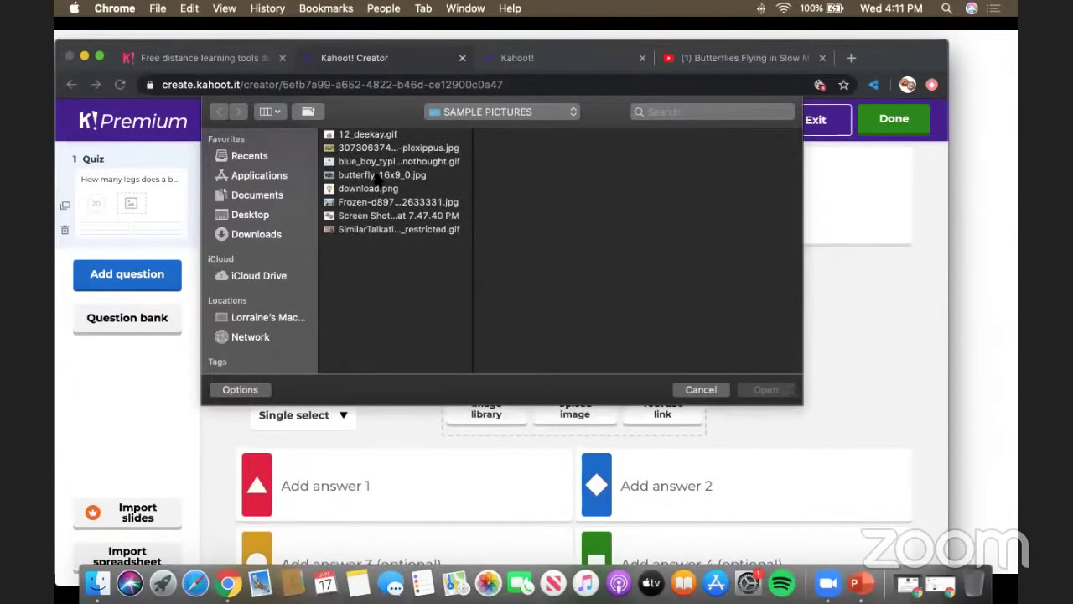
{"action": "left_click", "coordinate": [377, 174]}
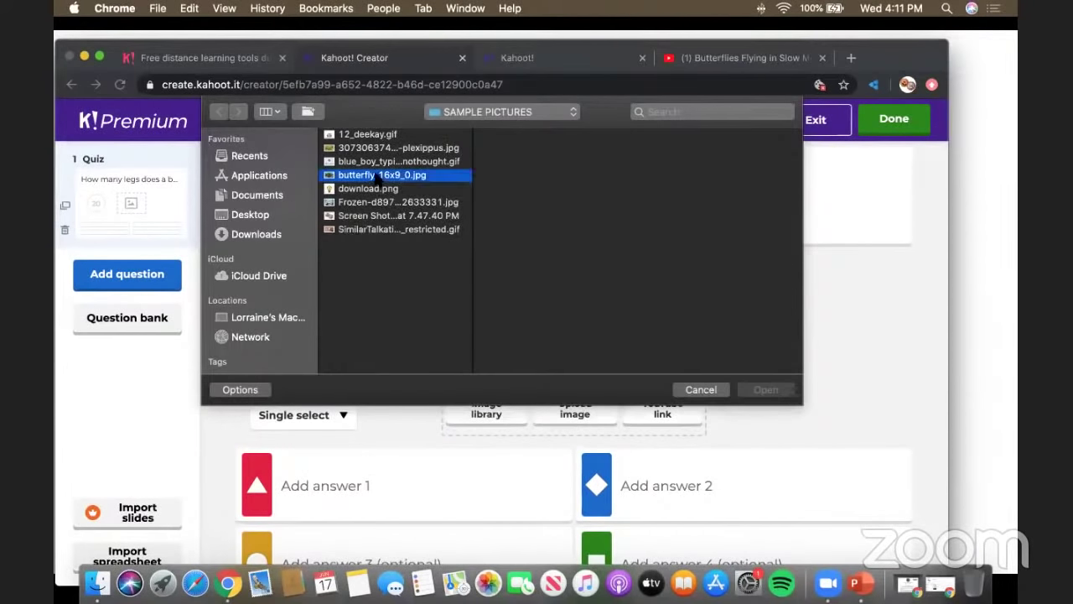
{"action": "left_click", "coordinate": [699, 390]}
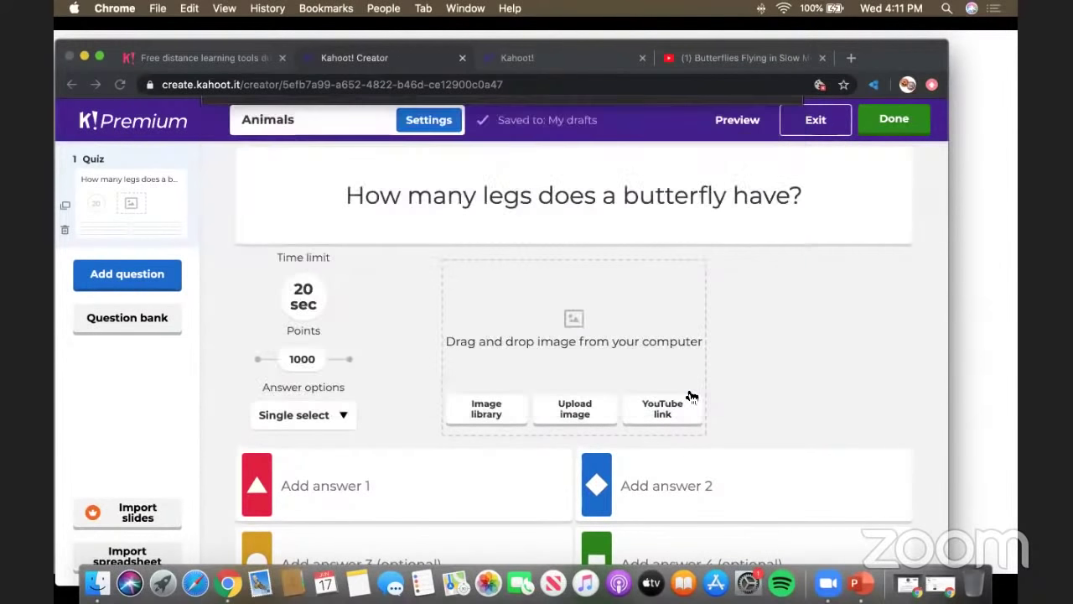
- Copy the 'Butterflies Flying in Slow Motion' YouTube URL and embed it in the butterfly question
{"action": "left_click", "coordinate": [768, 60]}
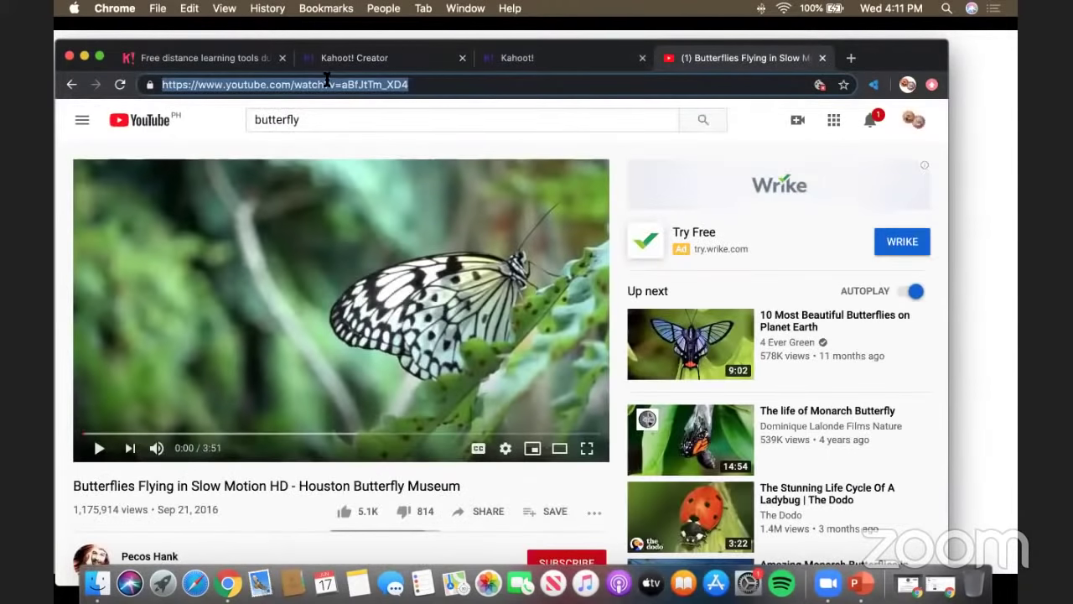
{"action": "key", "text": "super+c"}
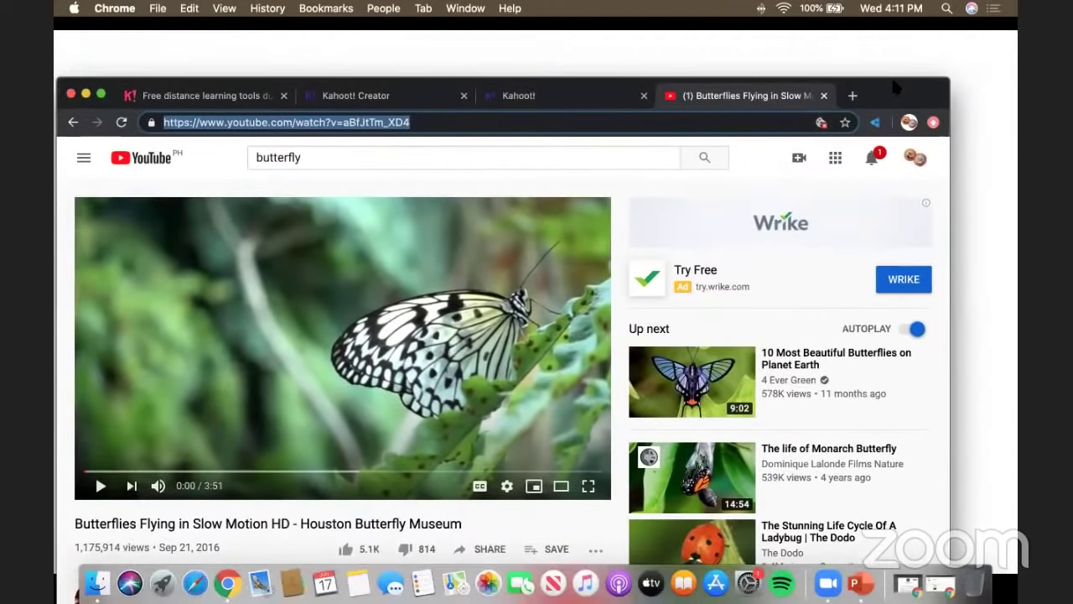
{"action": "left_click", "coordinate": [357, 94]}
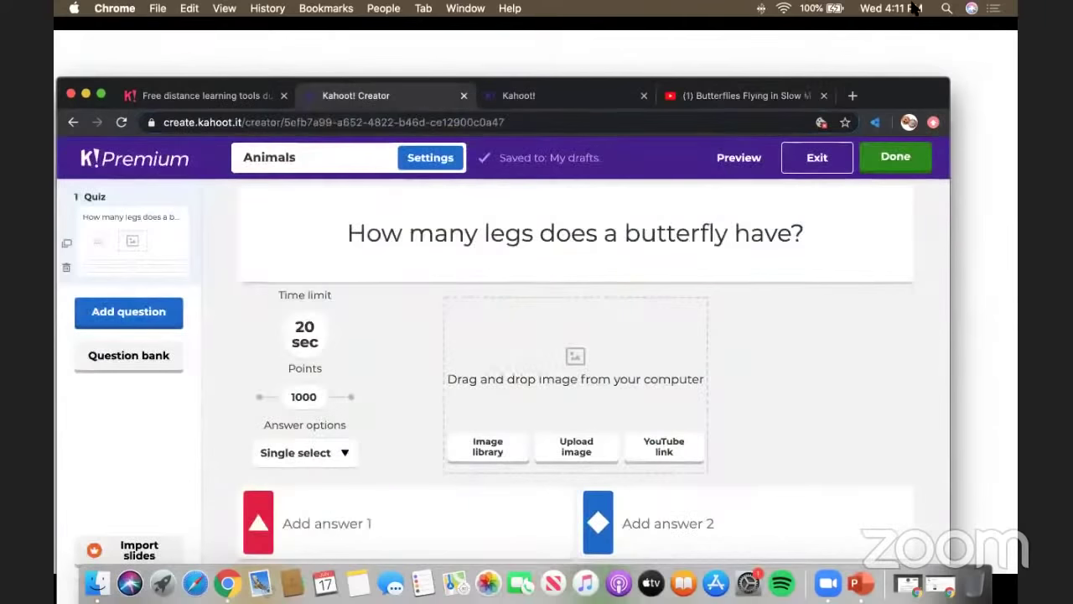
{"action": "left_click", "coordinate": [688, 388]}
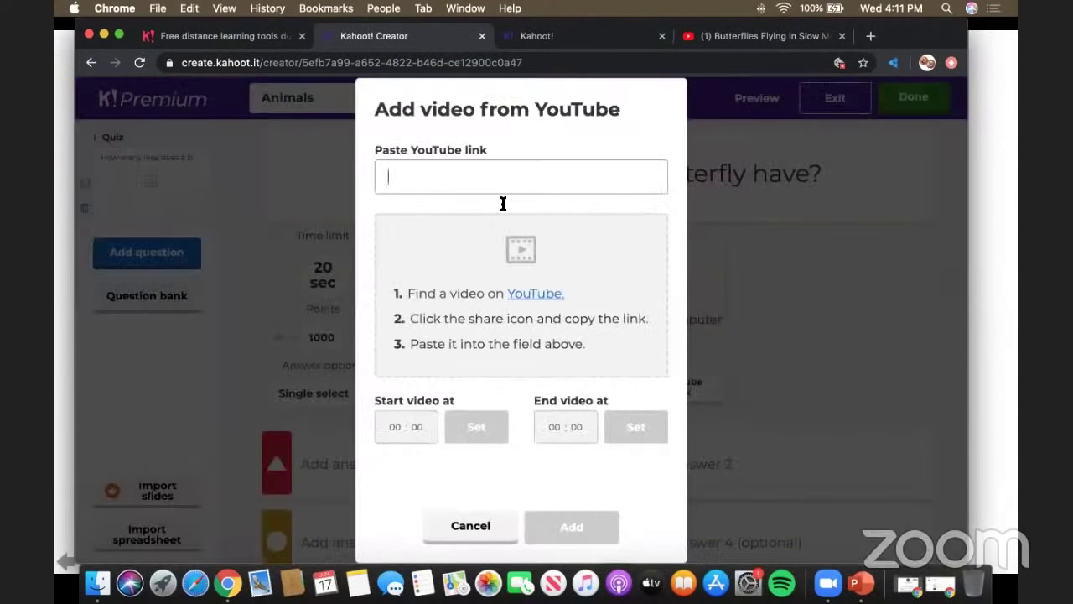
{"action": "key", "text": "super+v"}
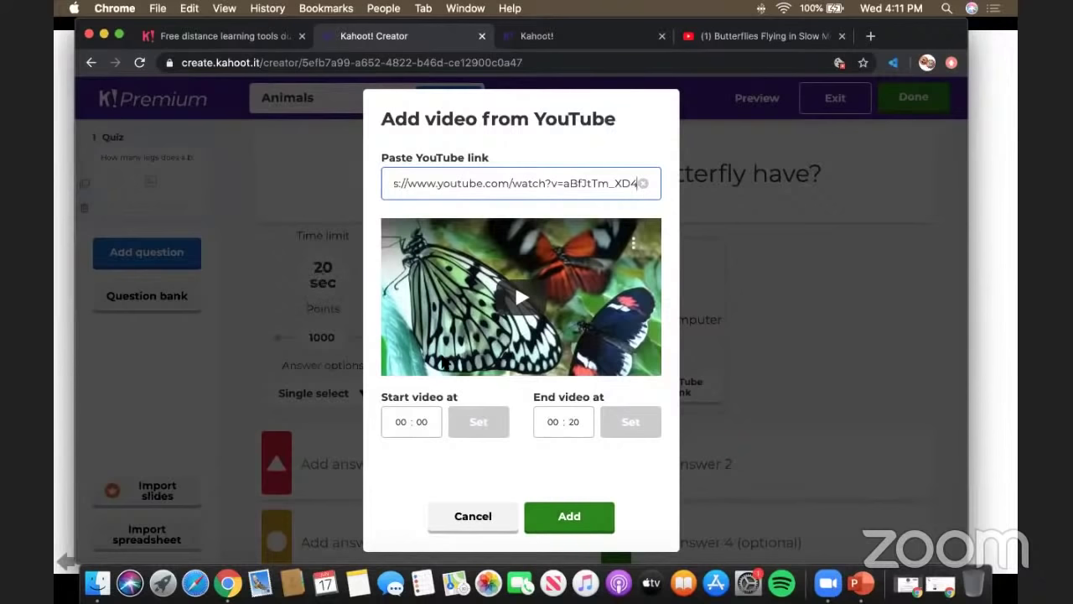
{"action": "left_click", "coordinate": [581, 519]}
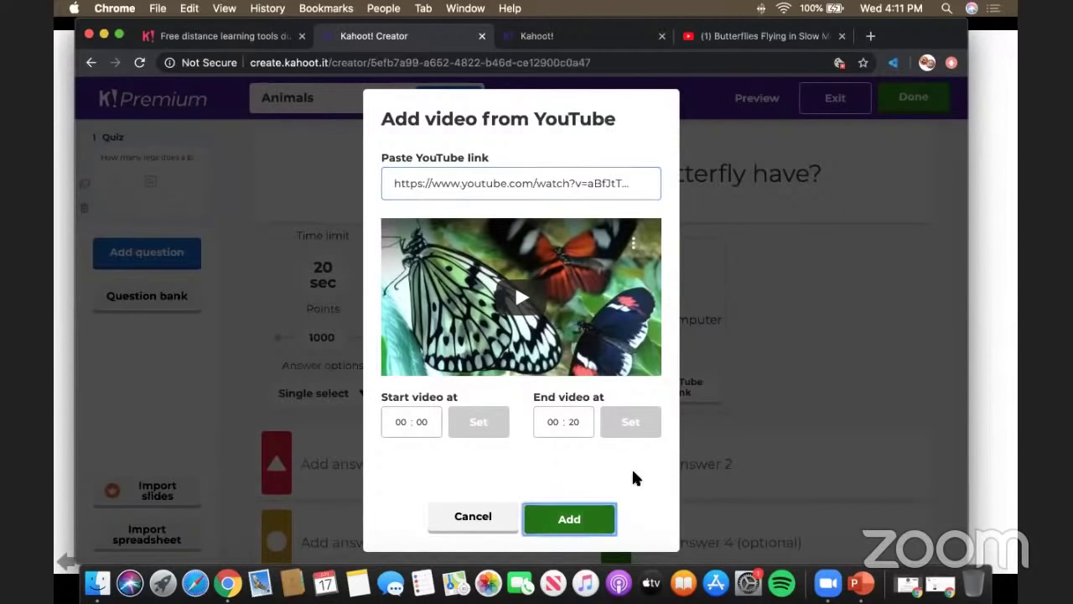
{"action": "scroll", "coordinate": [789, 363], "scroll_direction": "down", "scroll_amount": 2}
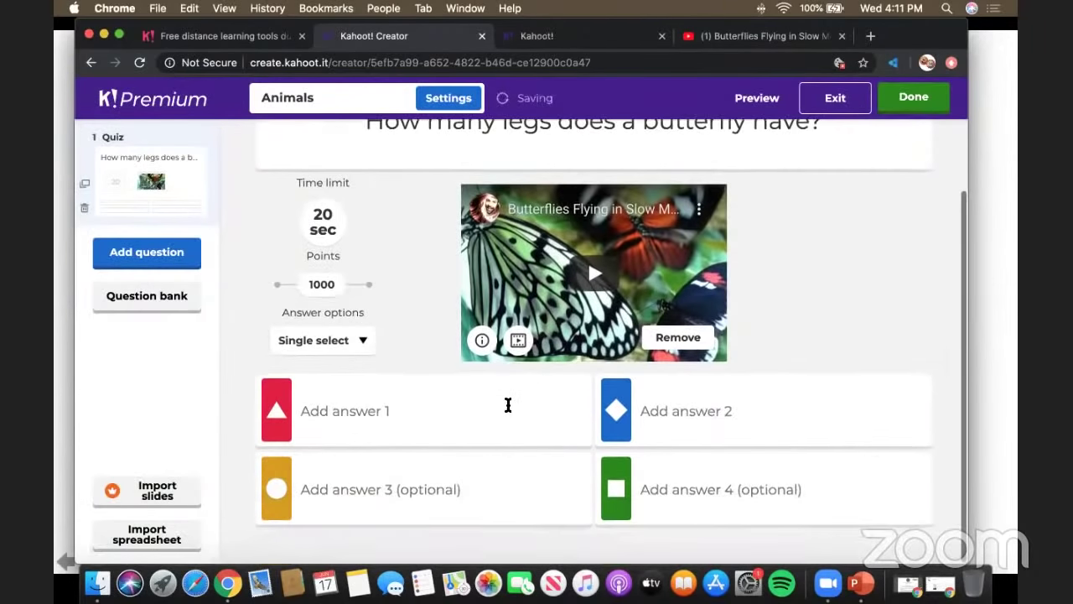
- Enter answers 2, 4, 6 and 8, marking 6 as the correct one
{"action": "left_click", "coordinate": [507, 405]}
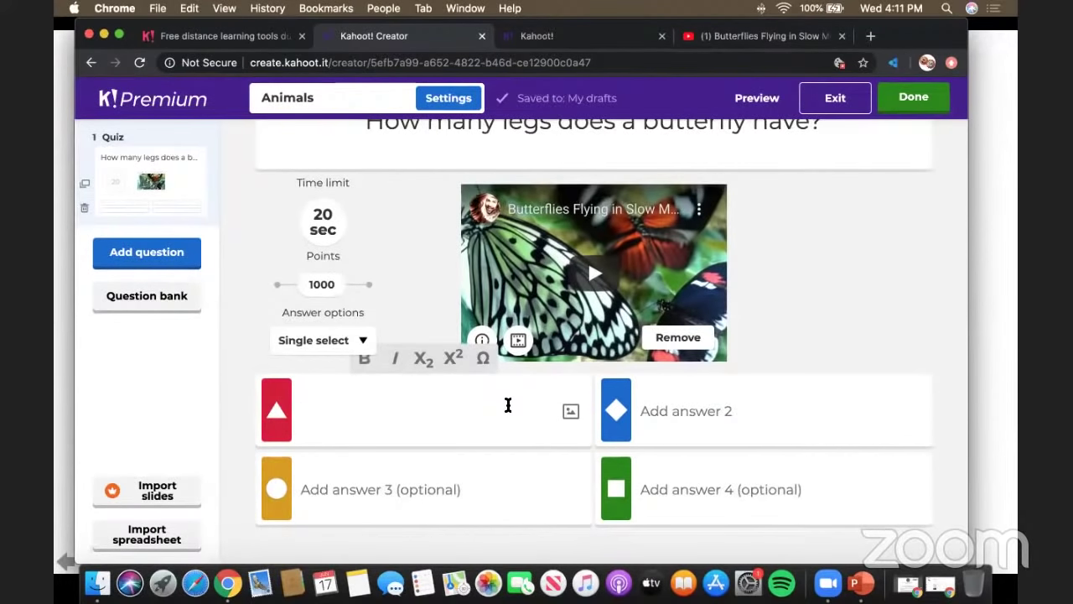
{"action": "type", "text": "2"}
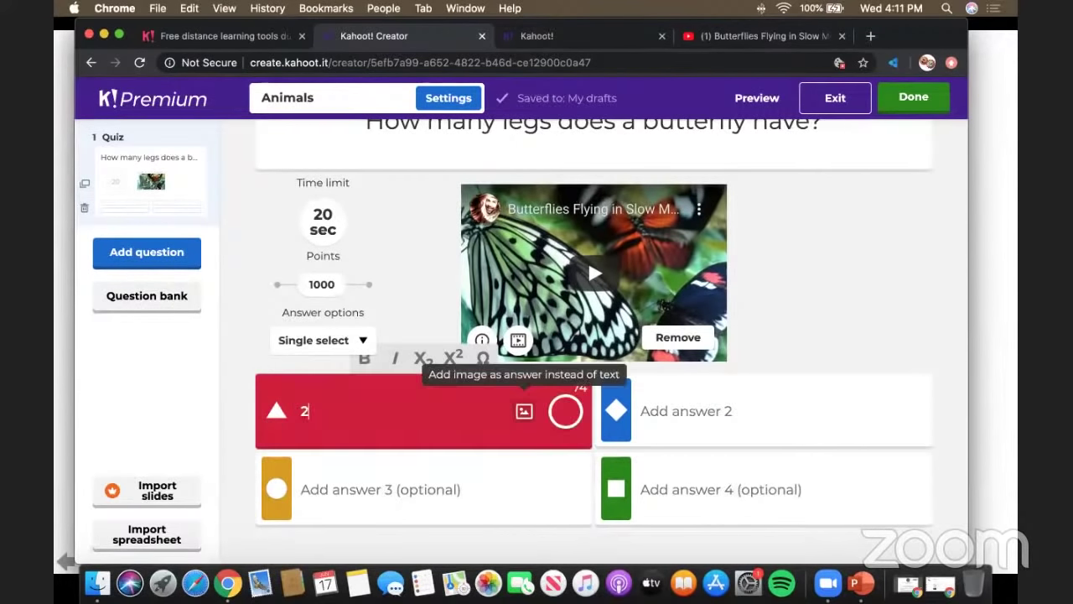
{"action": "left_click", "coordinate": [675, 403]}
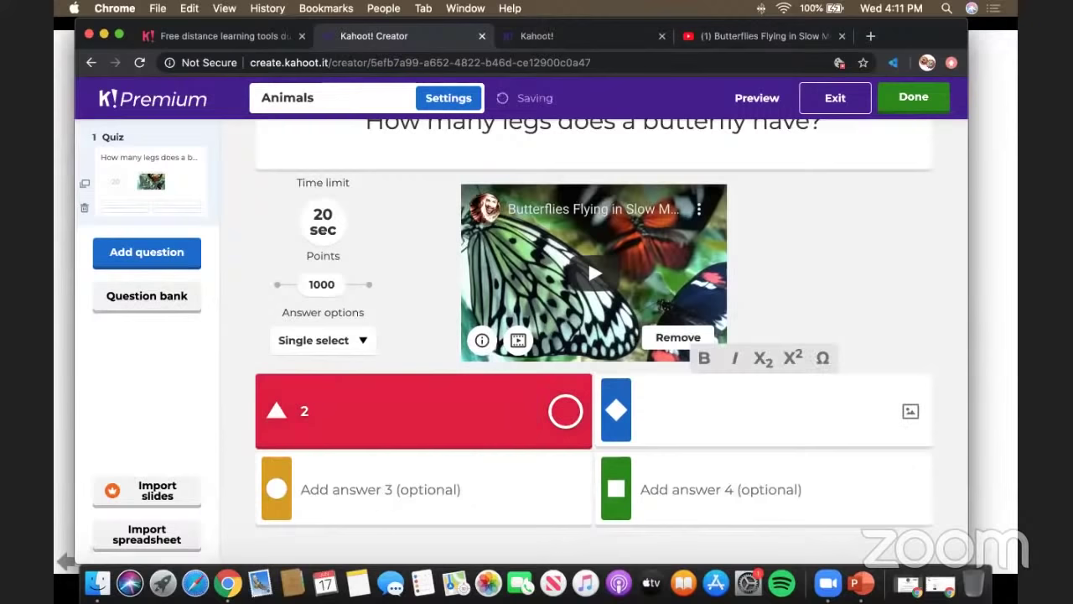
{"action": "type", "text": "4"}
{"action": "left_click", "coordinate": [426, 496]}
{"action": "type", "text": "6"}
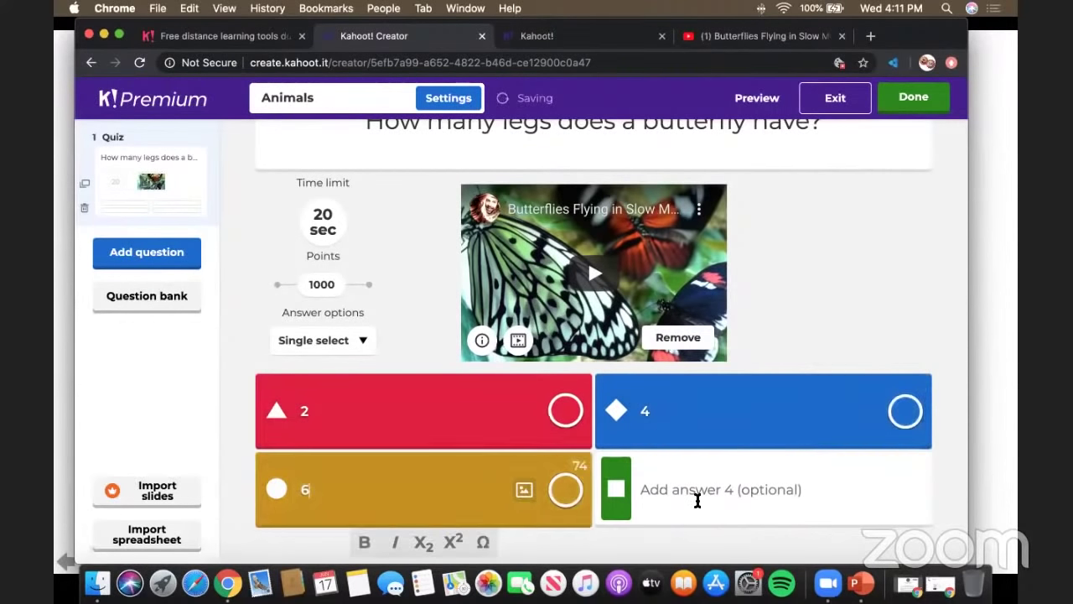
{"action": "left_click", "coordinate": [696, 501]}
{"action": "type", "text": "8"}
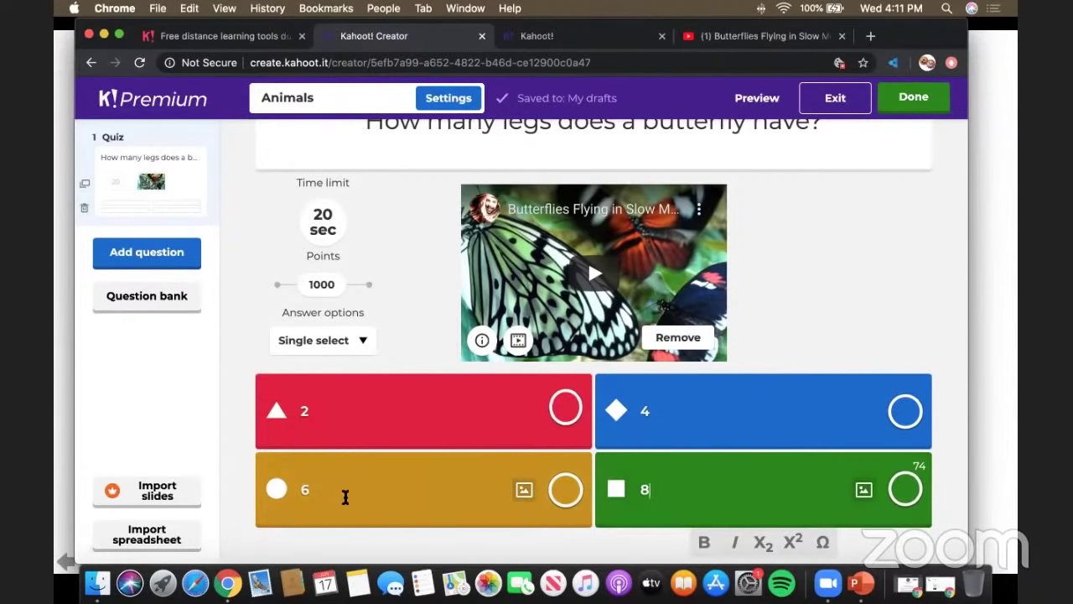
{"action": "left_click", "coordinate": [562, 493]}
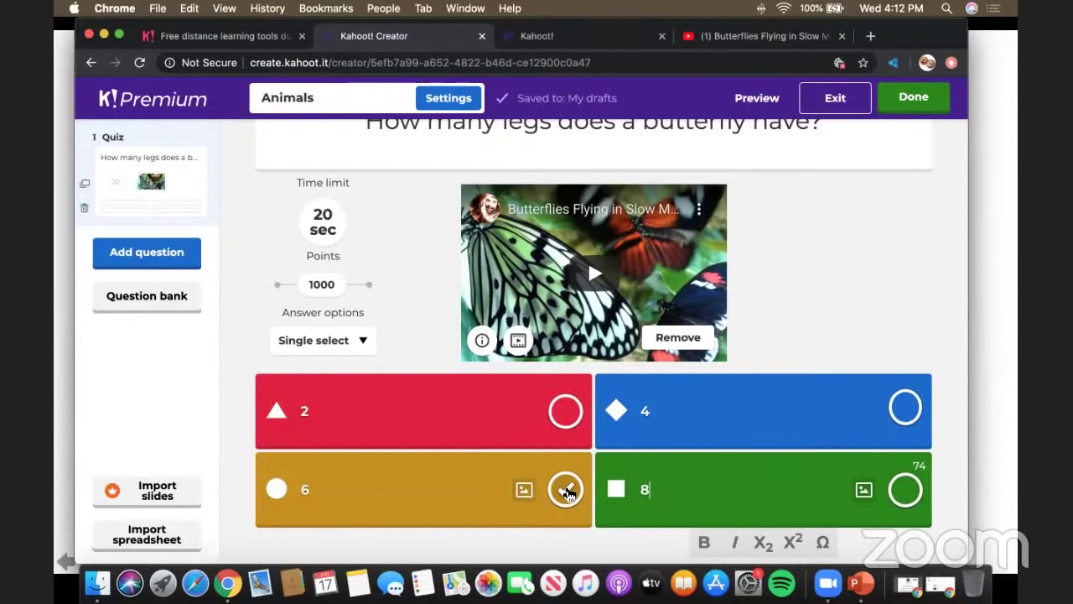
{"action": "left_click", "coordinate": [567, 493]}
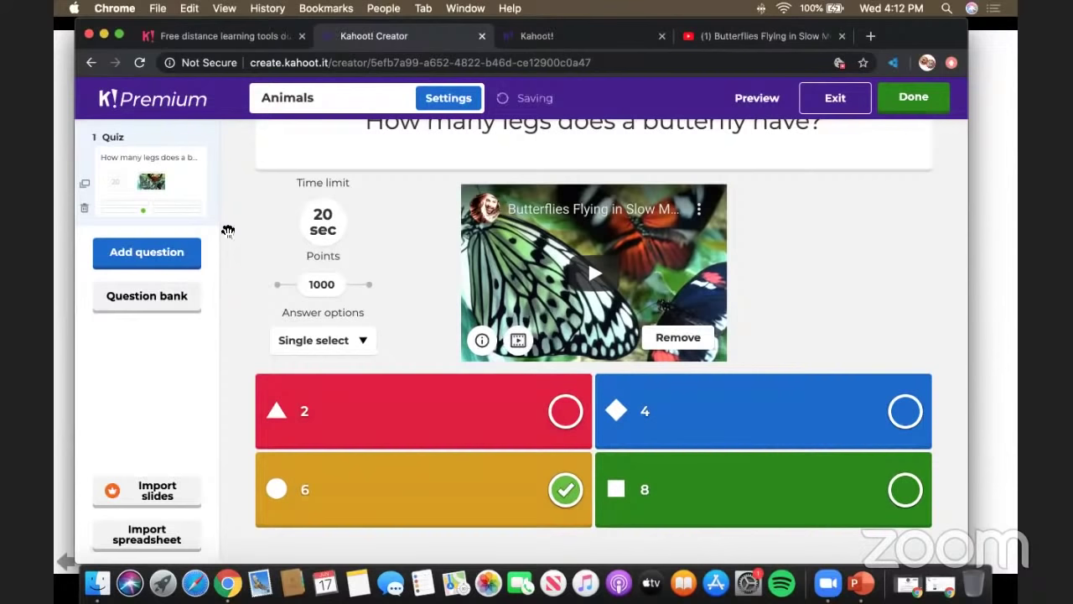
- Start a new question and open the Question bank from the left sidebar
{"action": "left_click", "coordinate": [139, 257]}
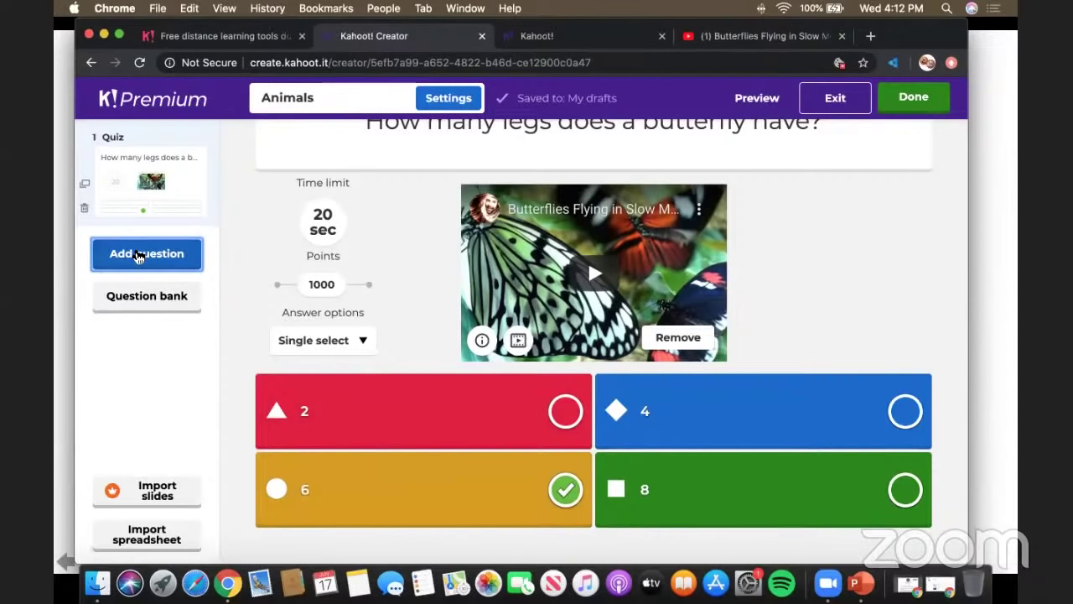
{"action": "left_click", "coordinate": [179, 256]}
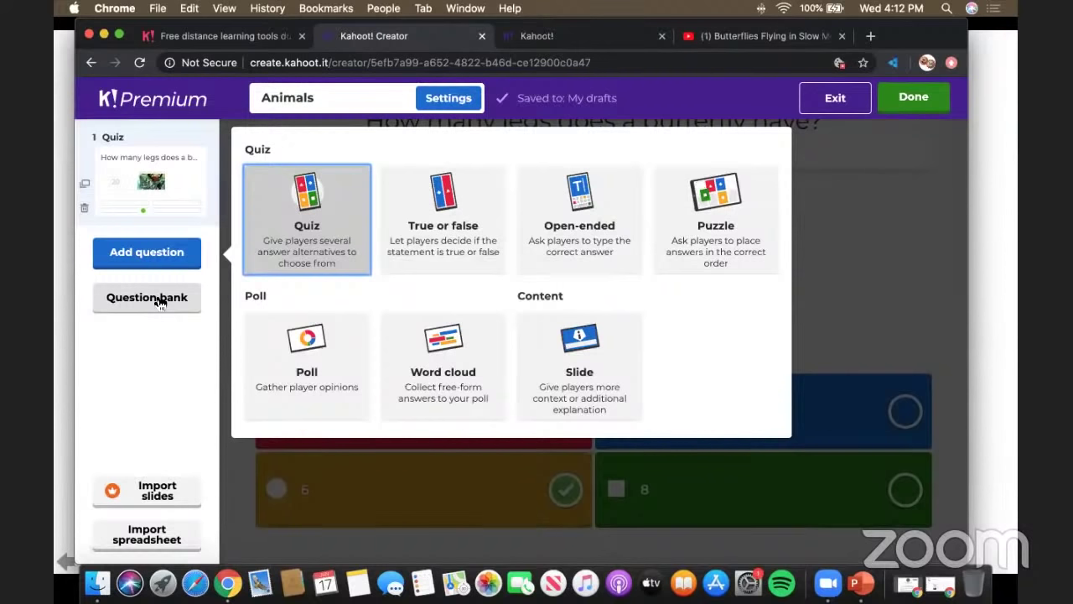
{"action": "left_click", "coordinate": [159, 300]}
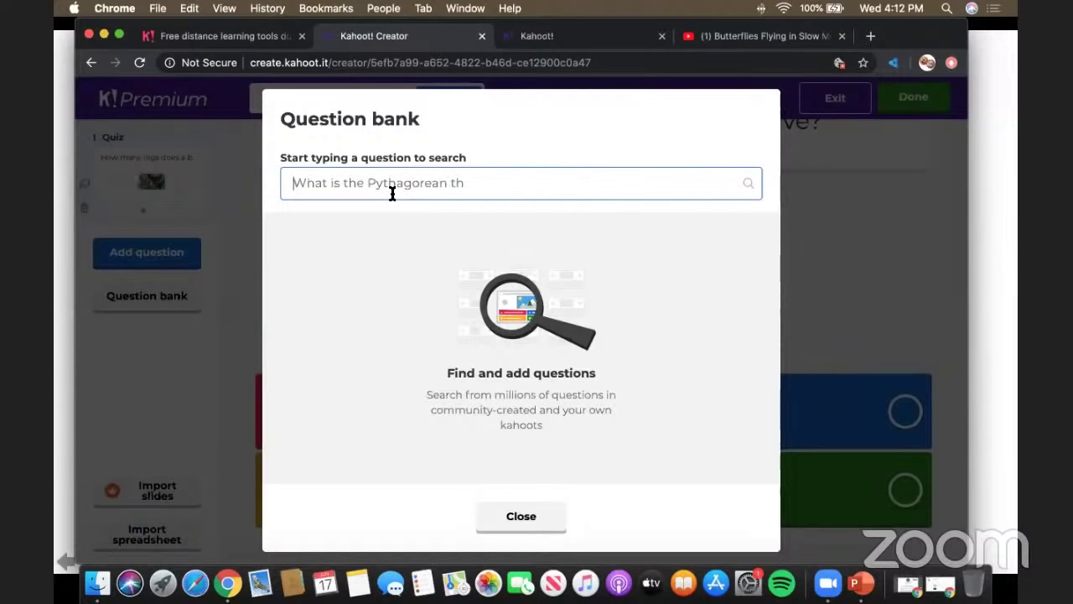
- Search the bank for 'what do you call a baby kangaroo?' and add that question
{"action": "type", "text": "what do you call a baby kangar"}
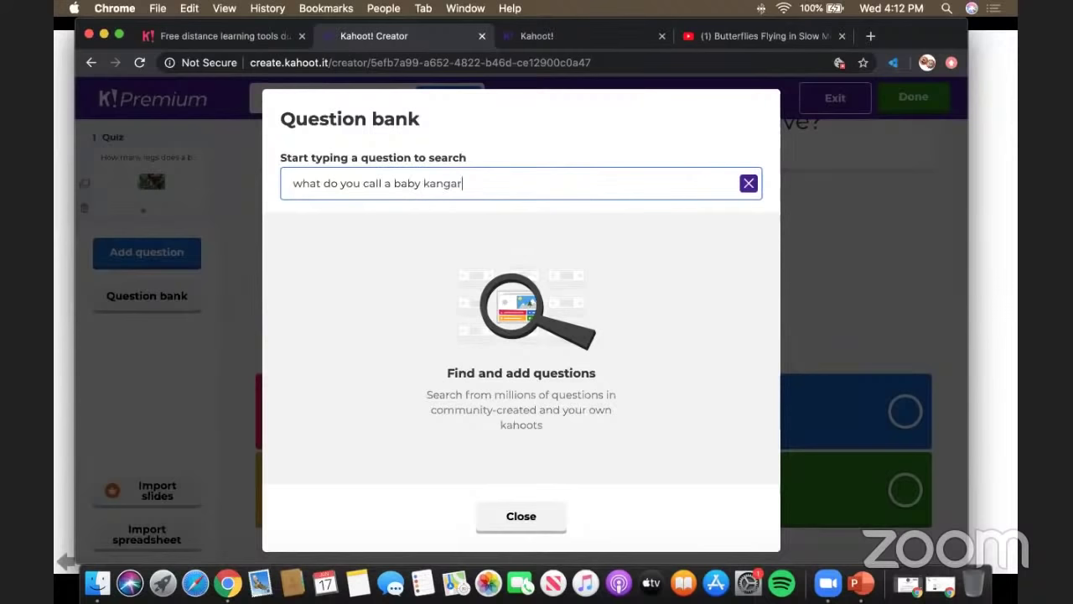
{"action": "type", "text": "oo?"}
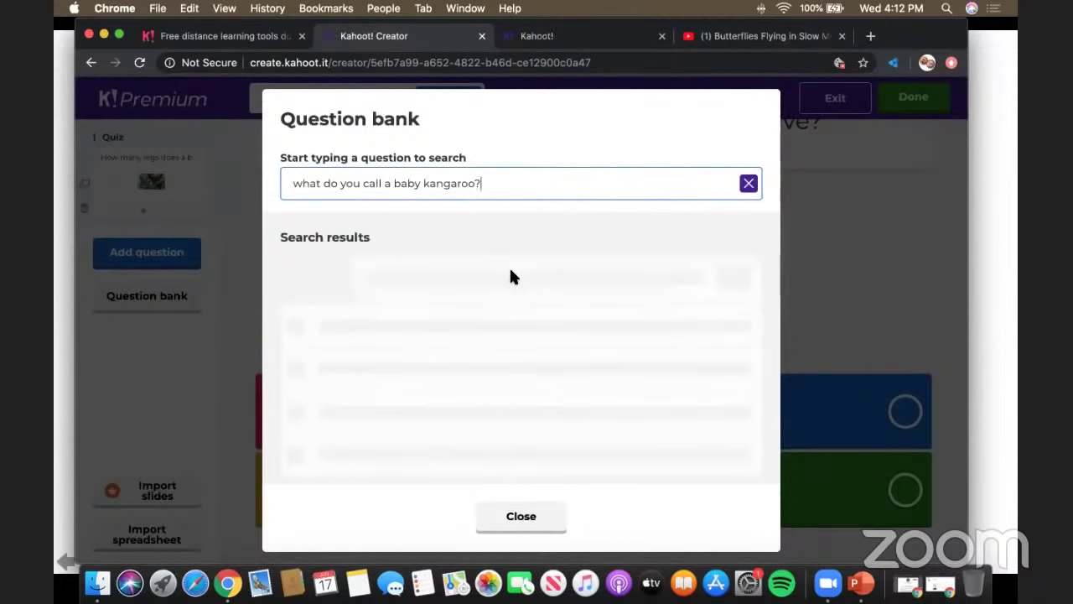
{"action": "scroll", "coordinate": [530, 384], "scroll_direction": "down", "scroll_amount": 8}
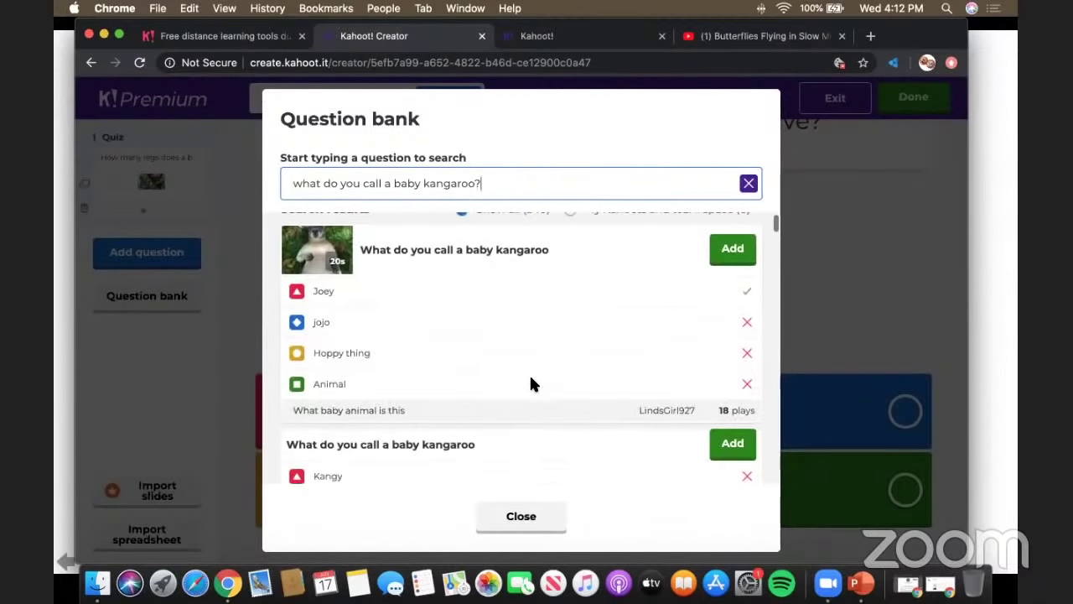
{"action": "scroll", "coordinate": [530, 384], "scroll_direction": "down", "scroll_amount": 12}
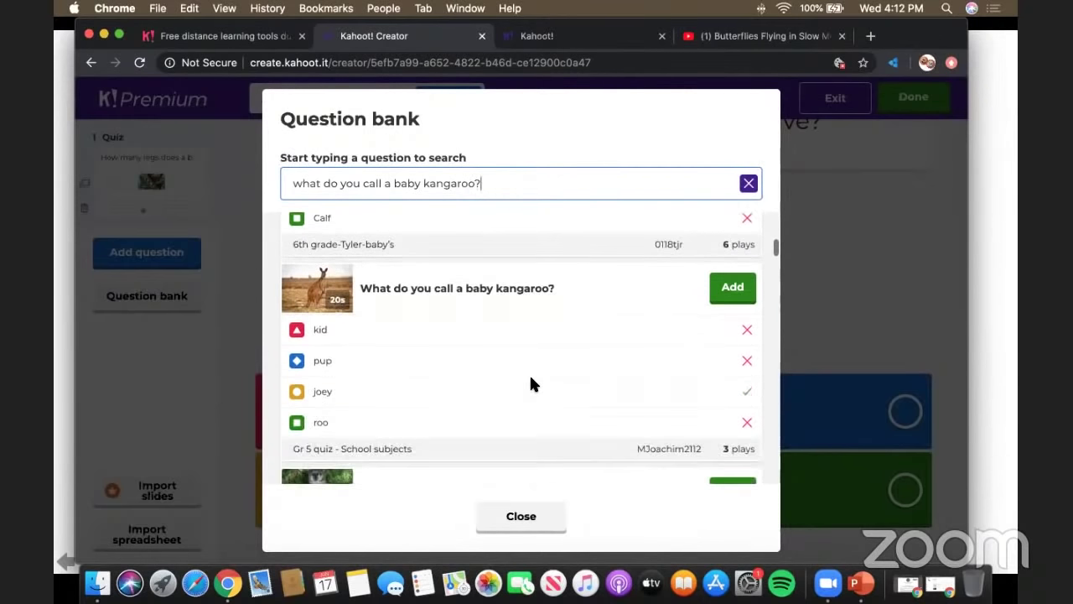
{"action": "scroll", "coordinate": [530, 384], "scroll_direction": "up", "scroll_amount": 8}
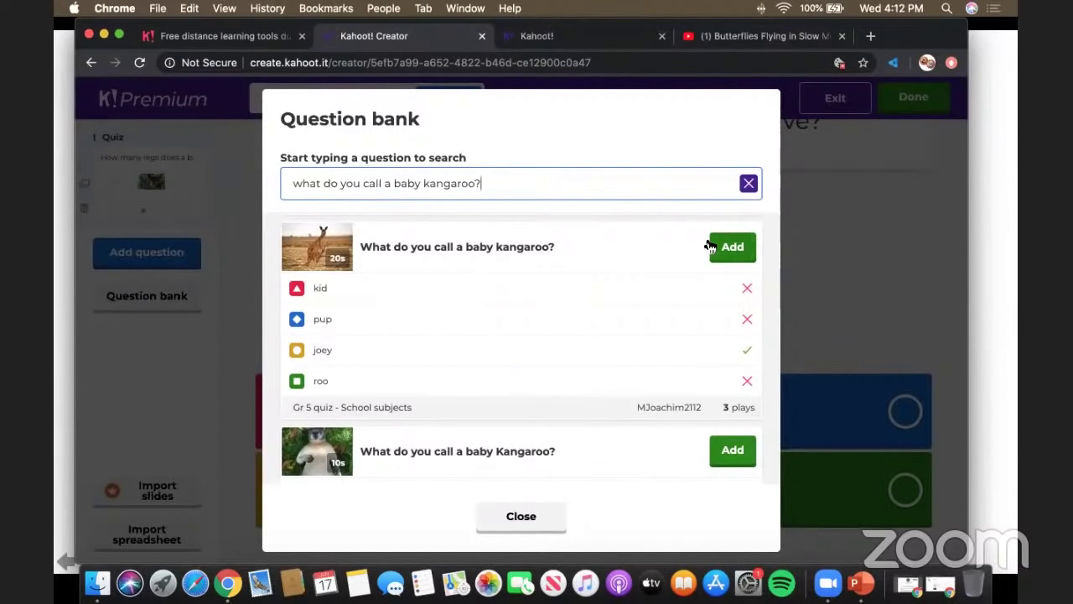
{"action": "left_click", "coordinate": [718, 246]}
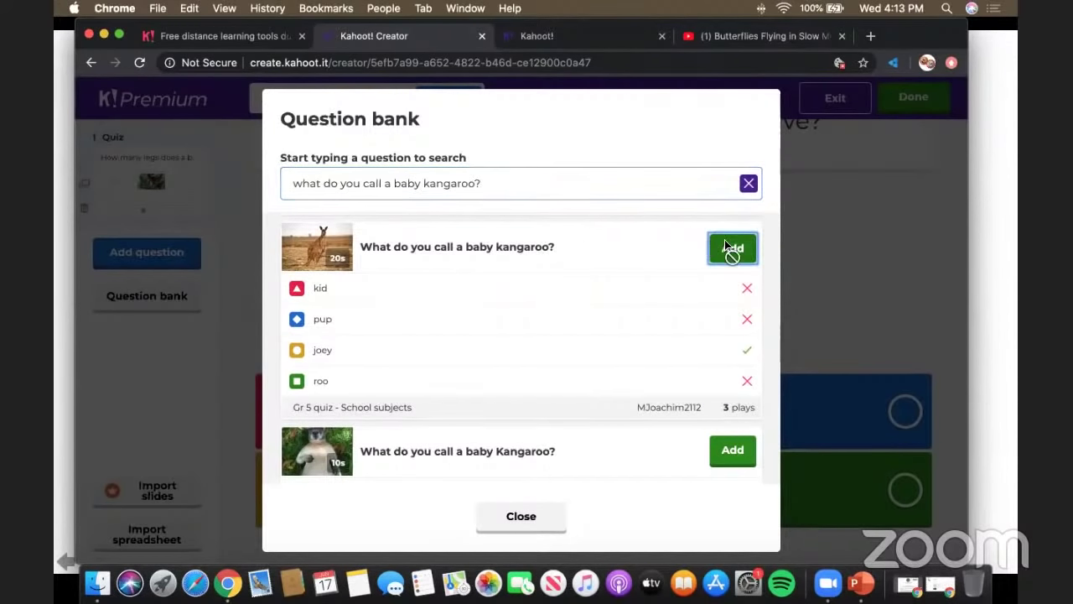
{"action": "left_click", "coordinate": [537, 516]}
- Create a new True or false question as question 3
{"action": "scroll", "coordinate": [728, 326], "scroll_direction": "down", "scroll_amount": 2}
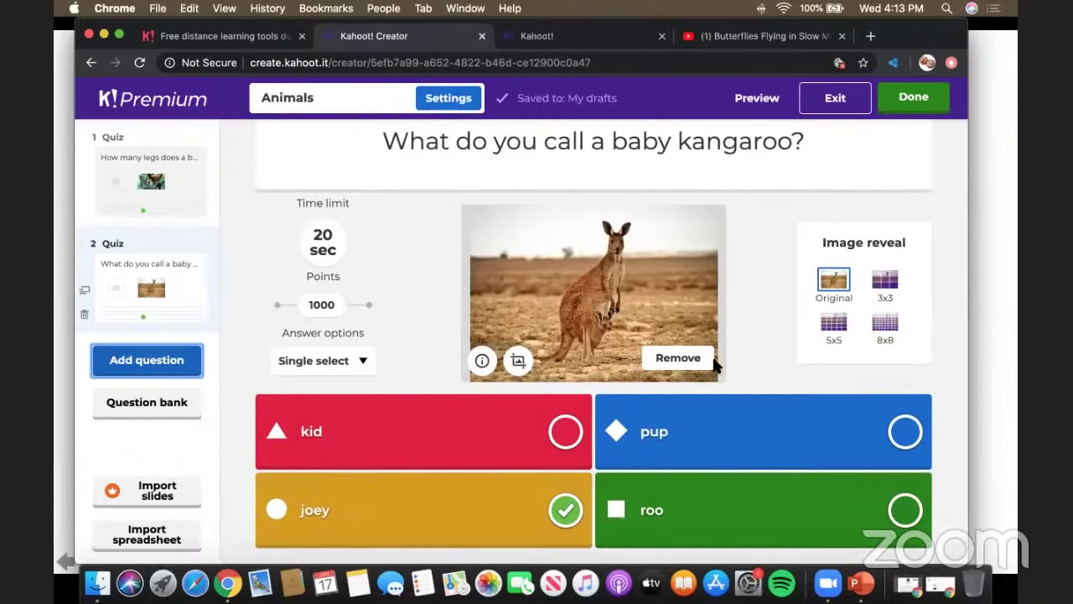
{"action": "scroll", "coordinate": [716, 362], "scroll_direction": "down", "scroll_amount": 1}
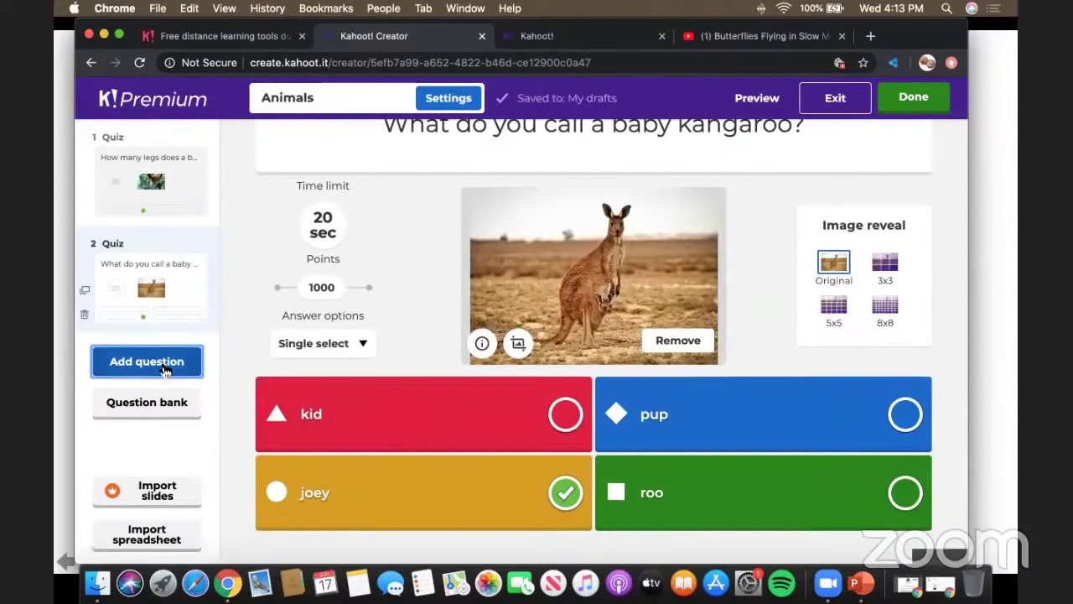
{"action": "left_click", "coordinate": [165, 370]}
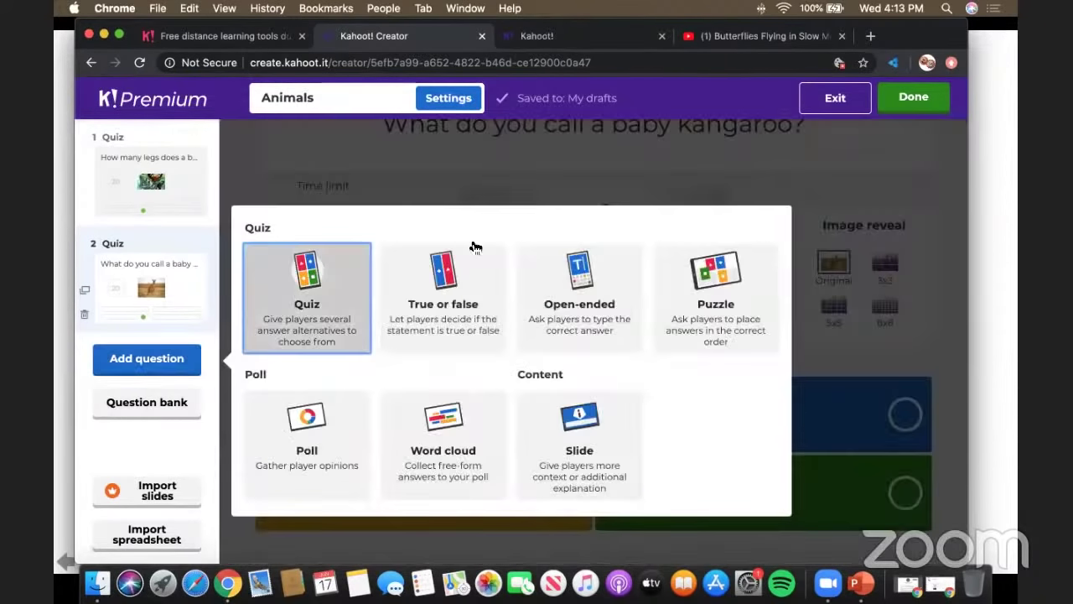
{"action": "left_click", "coordinate": [428, 302]}
- Begin the statement with 'A rhinoceros live', correcting the misspelled 'rhinocerus'
{"action": "left_click", "coordinate": [513, 207]}
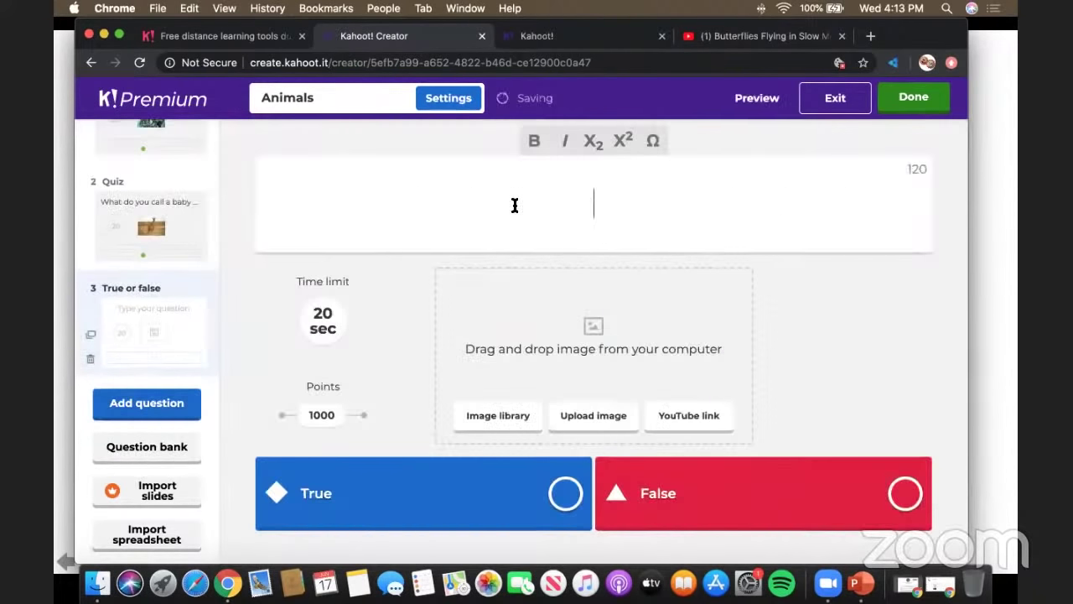
{"action": "type", "text": "A "}
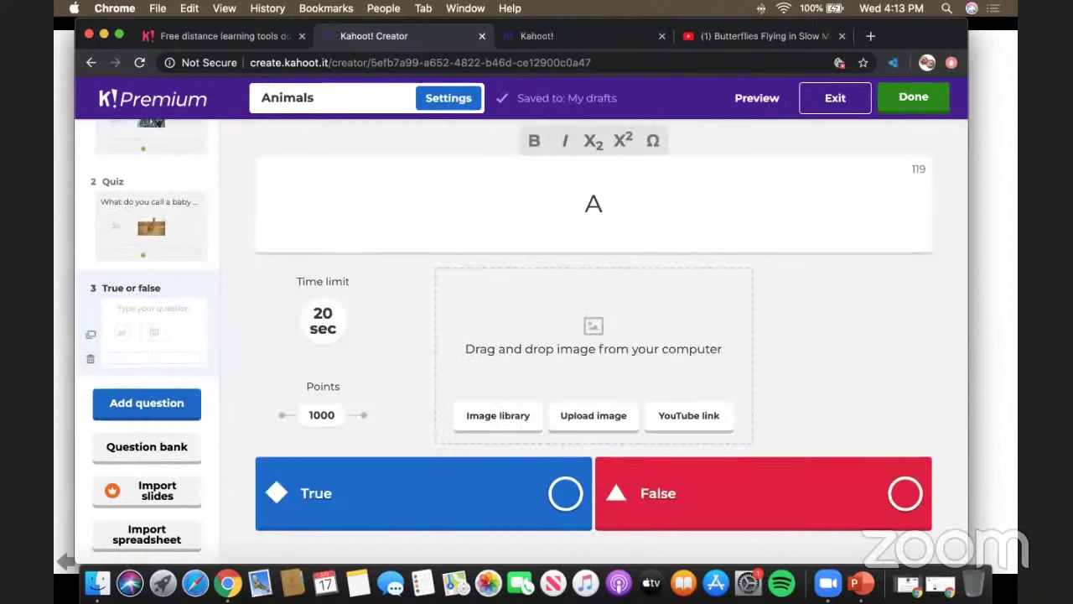
{"action": "type", "text": "rhin"}
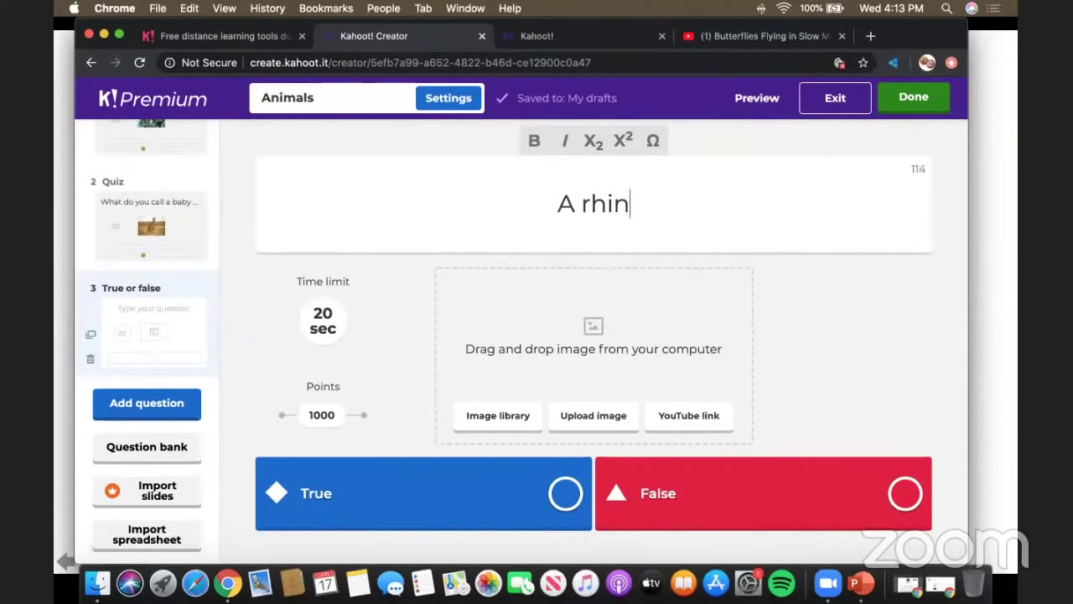
{"action": "type", "text": "ocerus "}
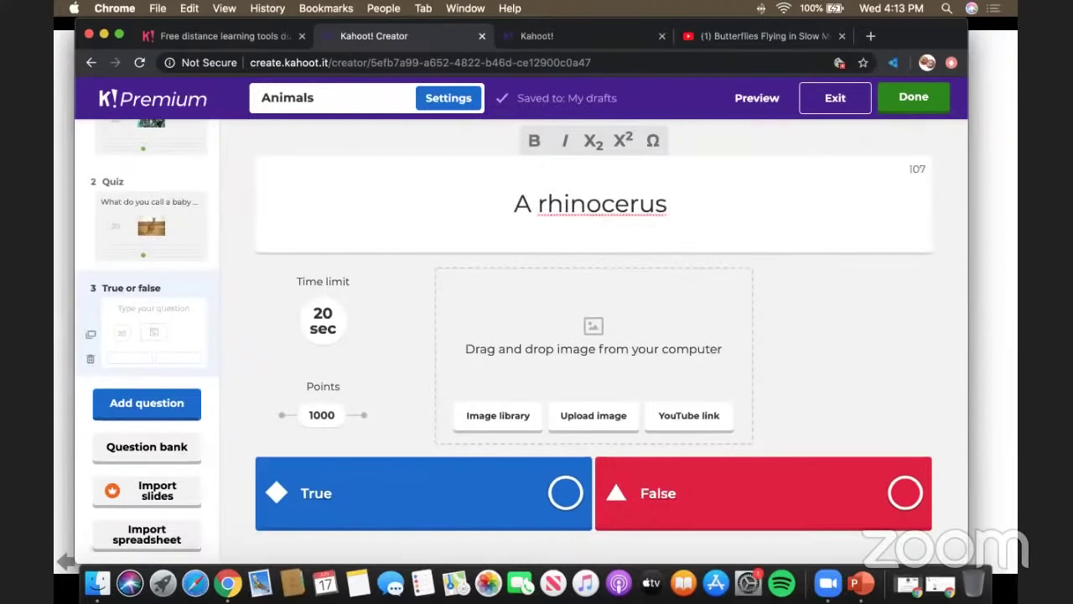
{"action": "type", "text": "live in Ar"}
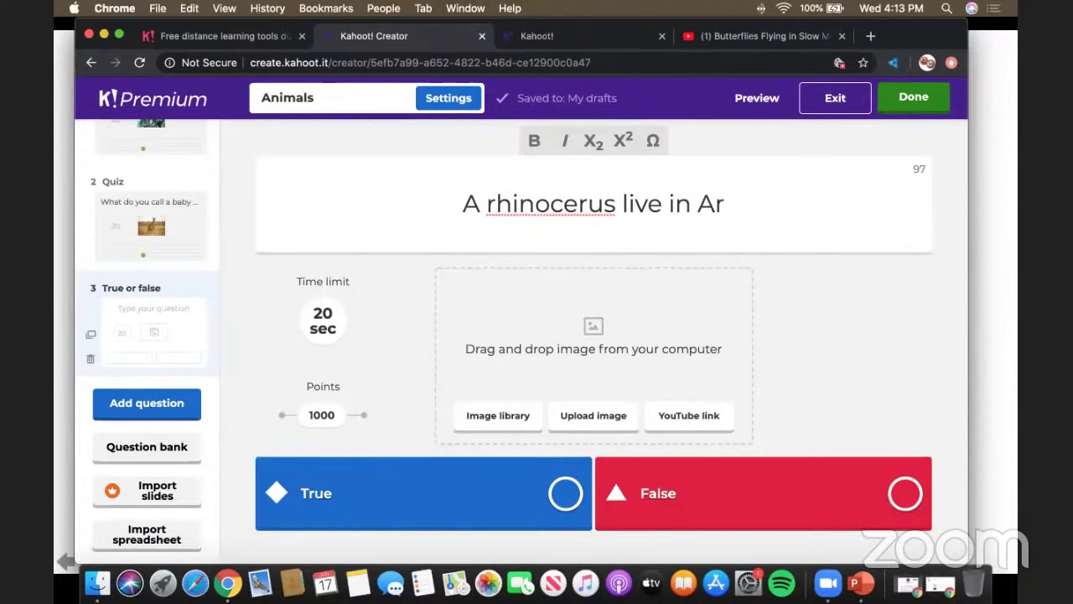
{"action": "key", "text": "BackSpace"}
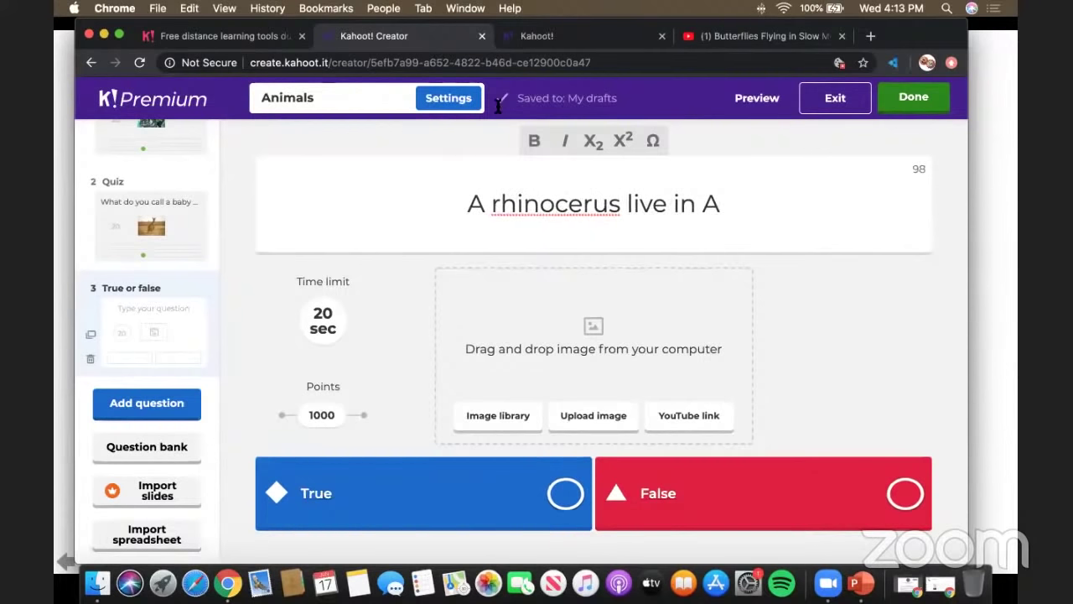
{"action": "left_click", "coordinate": [608, 205]}
{"action": "key", "text": "Delete"}
{"action": "key", "text": "BackSpace"}
{"action": "key", "text": "BackSpace"}
{"action": "key", "text": "BackSpace"}
{"action": "key", "text": "BackSpace"}
{"action": "key", "text": "BackSpace"}
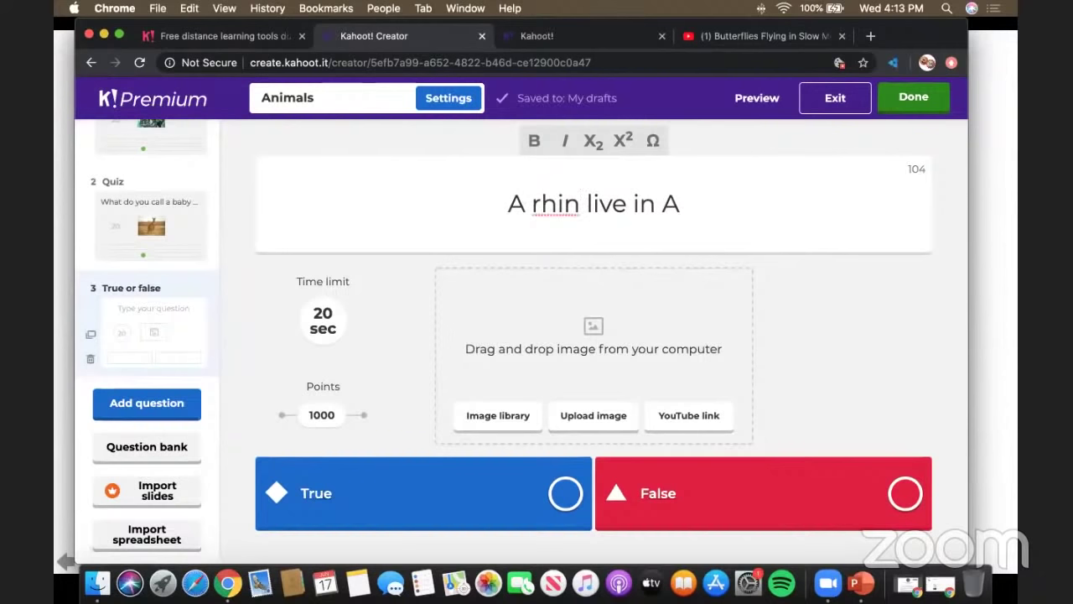
{"action": "type", "text": "oce"}
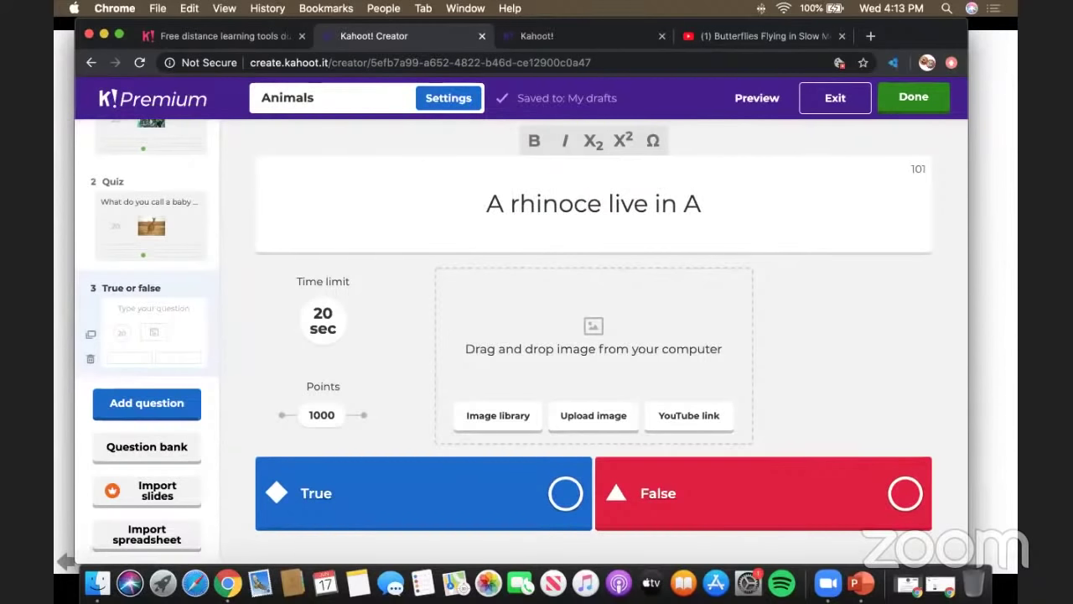
{"action": "type", "text": "ros"}
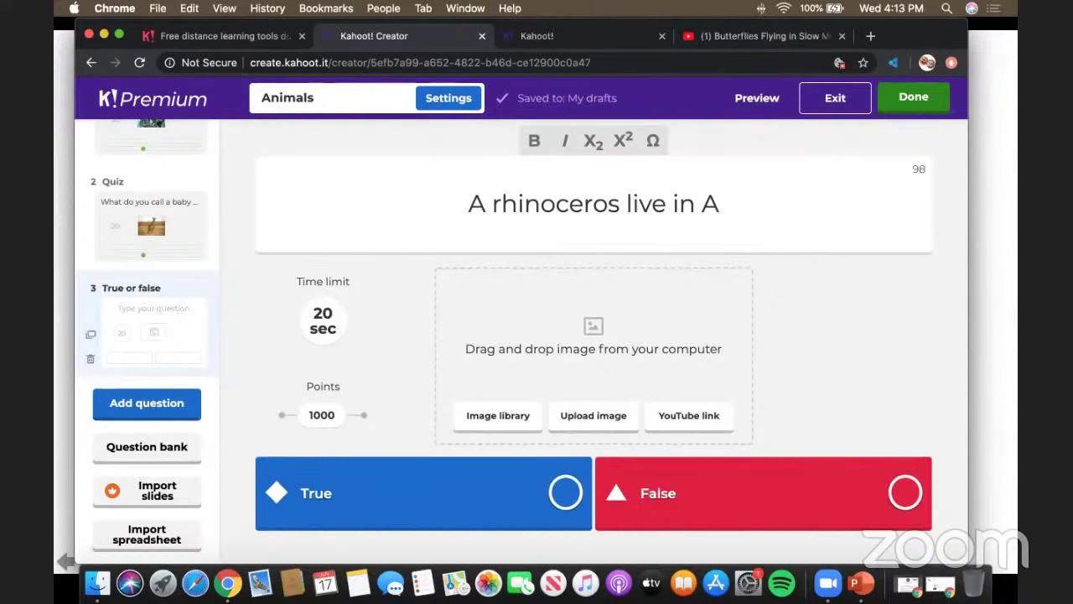
{"action": "type", "text": "f"}
- Finish it as 'A rhinoceros lives in Africa and usually has a horn on the end of its nose.'
{"action": "key", "text": "BackSpace"}
{"action": "key", "text": "BackSpace"}
{"action": "key", "text": "BackSpace"}
{"action": "key", "text": "BackSpace"}
{"action": "key", "text": "BackSpace"}
{"action": "key", "text": "BackSpace"}
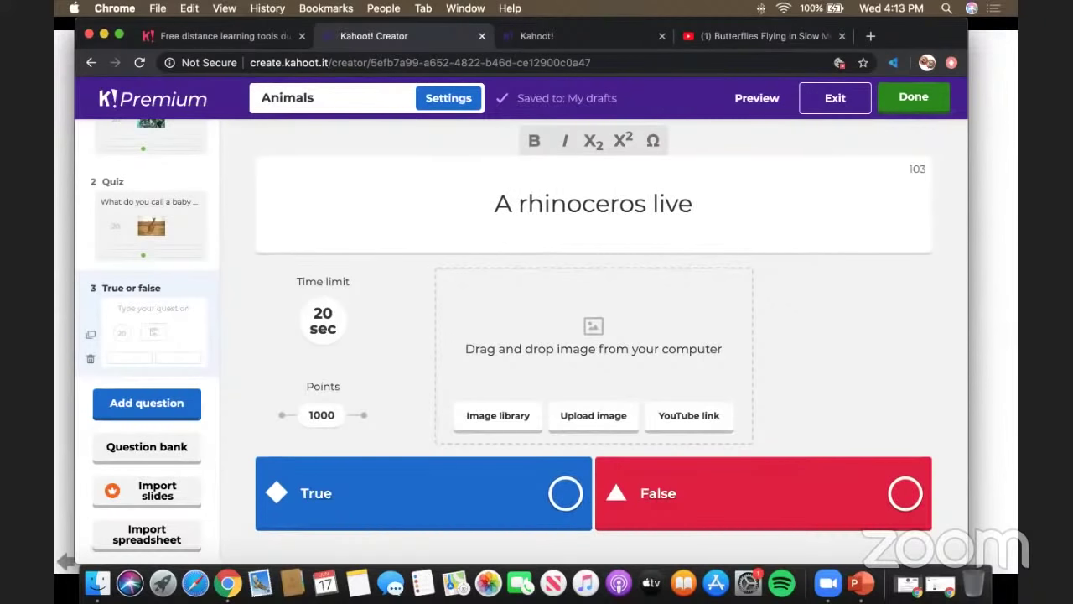
{"action": "type", "text": "s in Afric"}
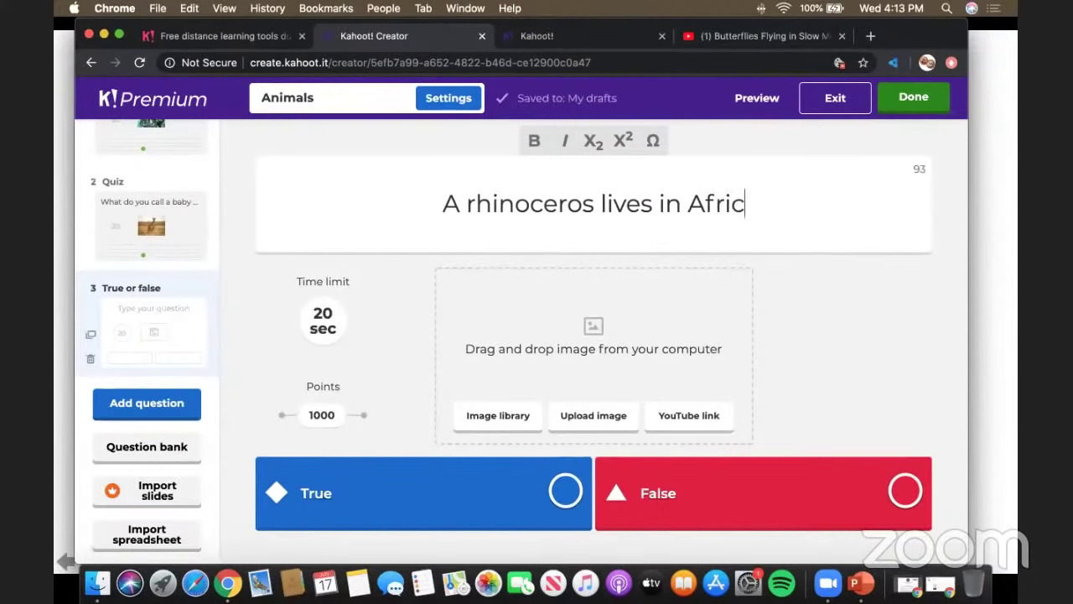
{"action": "type", "text": "e"}
{"action": "key", "text": "BackSpace"}
{"action": "type", "text": "a "}
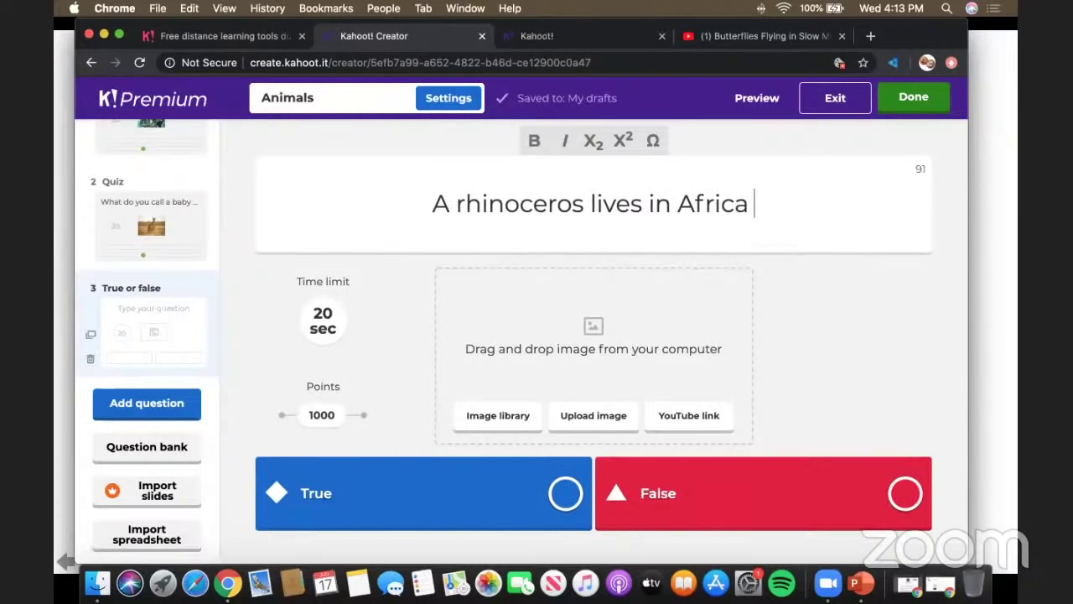
{"action": "type", "text": "and usus"}
{"action": "key", "text": "BackSpace"}
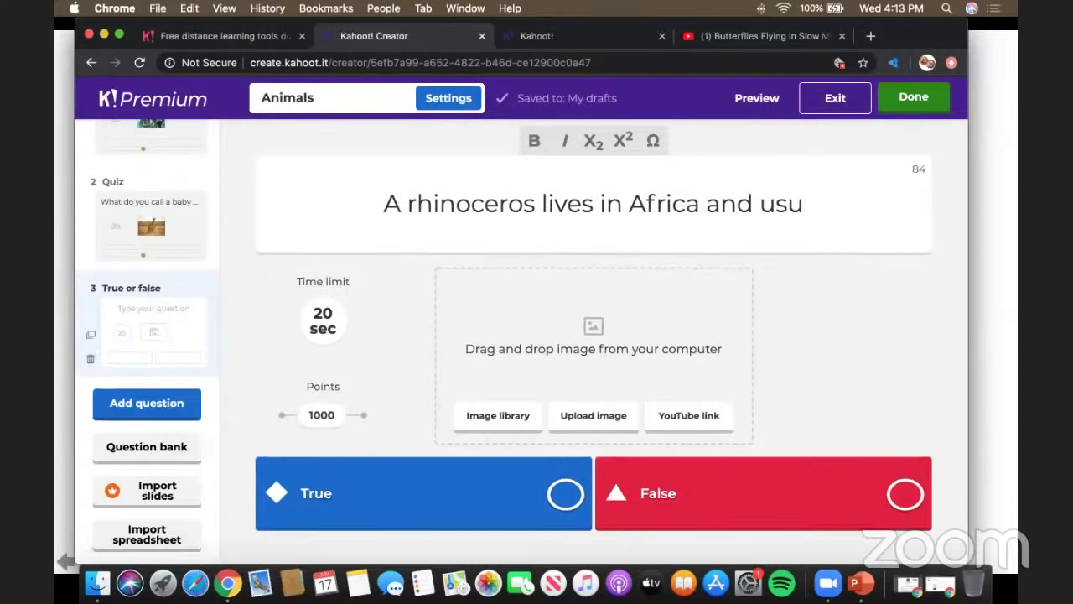
{"action": "type", "text": "ally has an"}
{"action": "key", "text": "BackSpace"}
{"action": "type", "text": "ha"}
{"action": "key", "text": "BackSpace"}
{"action": "type", "text": "orn "}
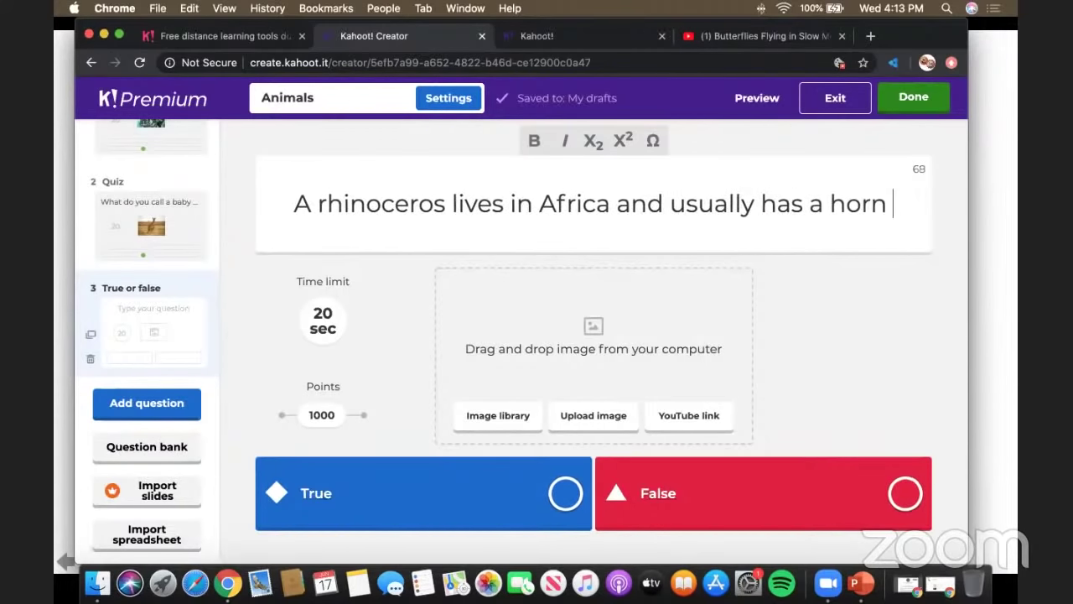
{"action": "type", "text": "on the end "}
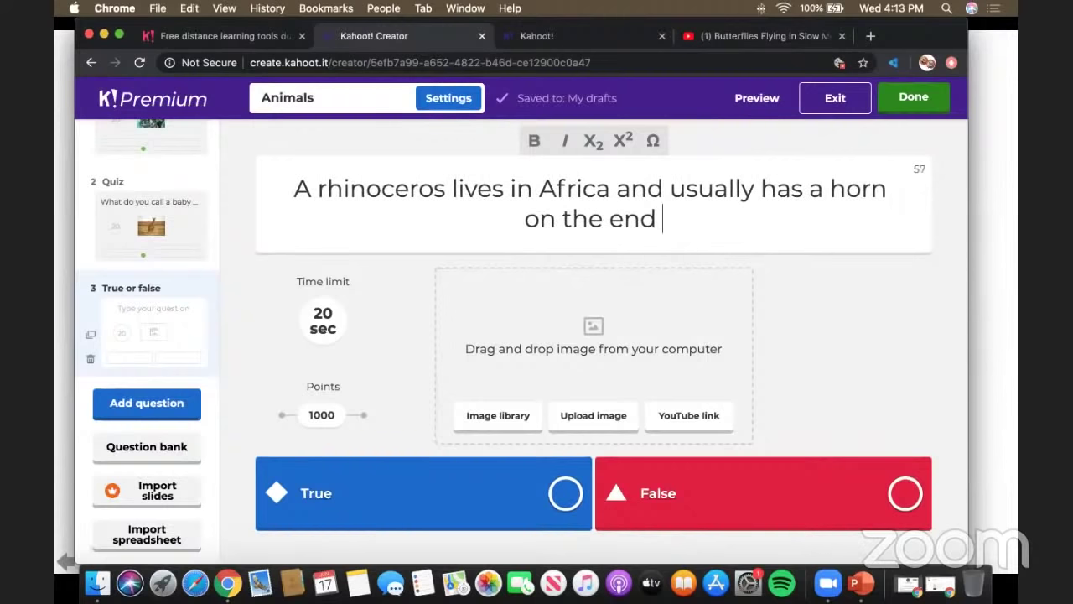
{"action": "type", "text": "of its nose"}
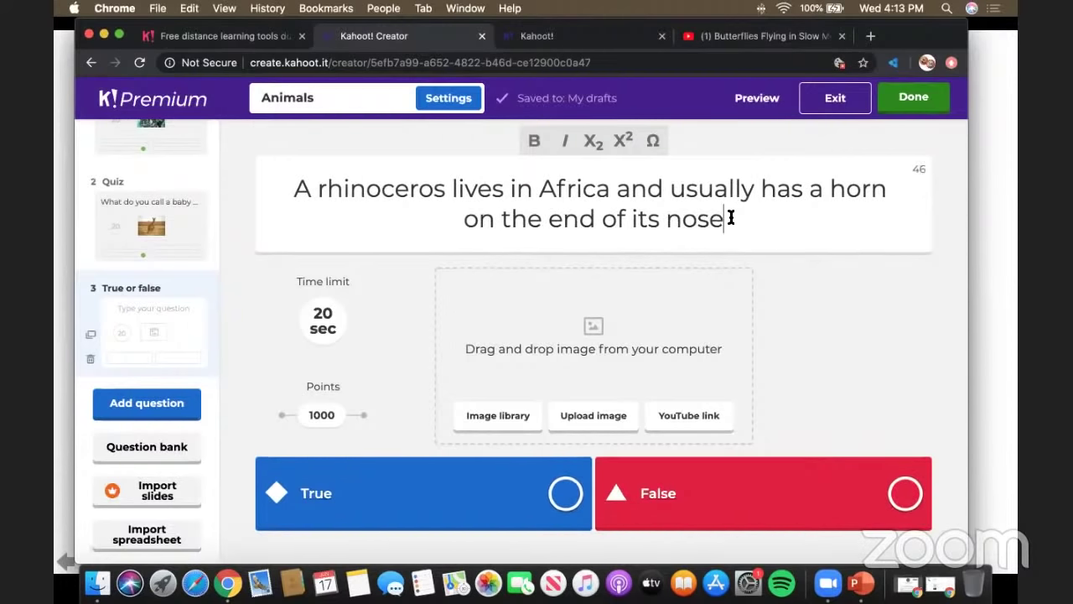
{"action": "type", "text": "."}
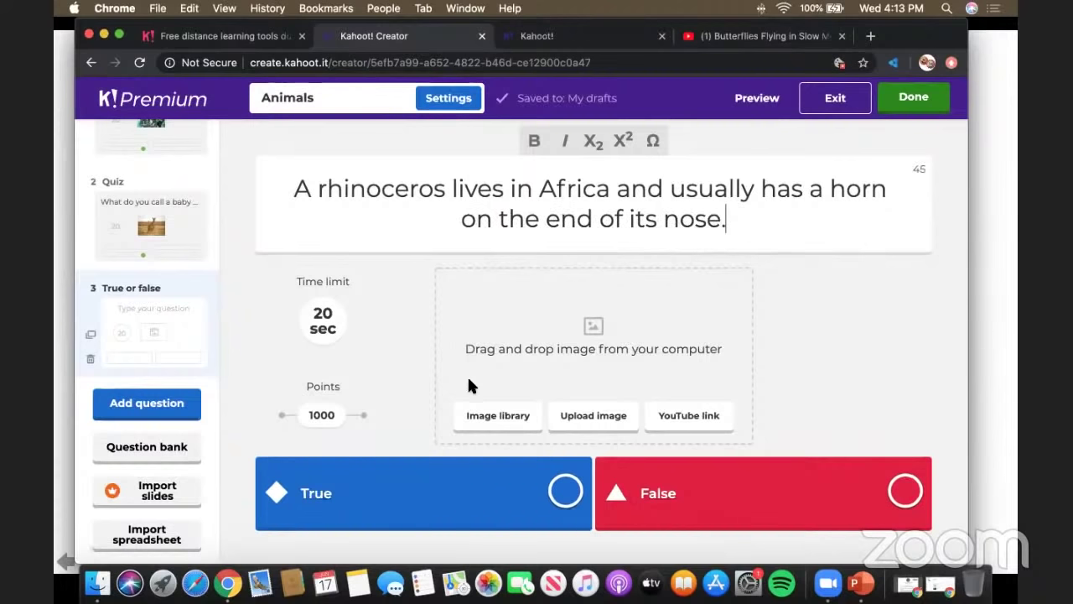
{"action": "left_click", "coordinate": [493, 417]}
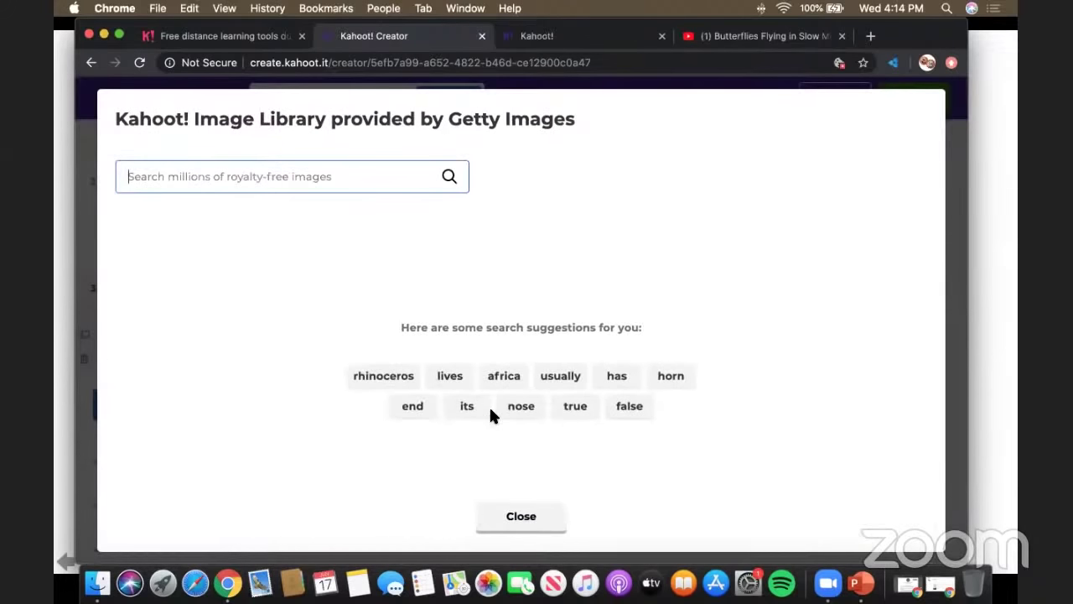
- Add the African tree-at-sunset photo from an 'africa' library search and mark True correct
{"action": "left_click", "coordinate": [390, 378]}
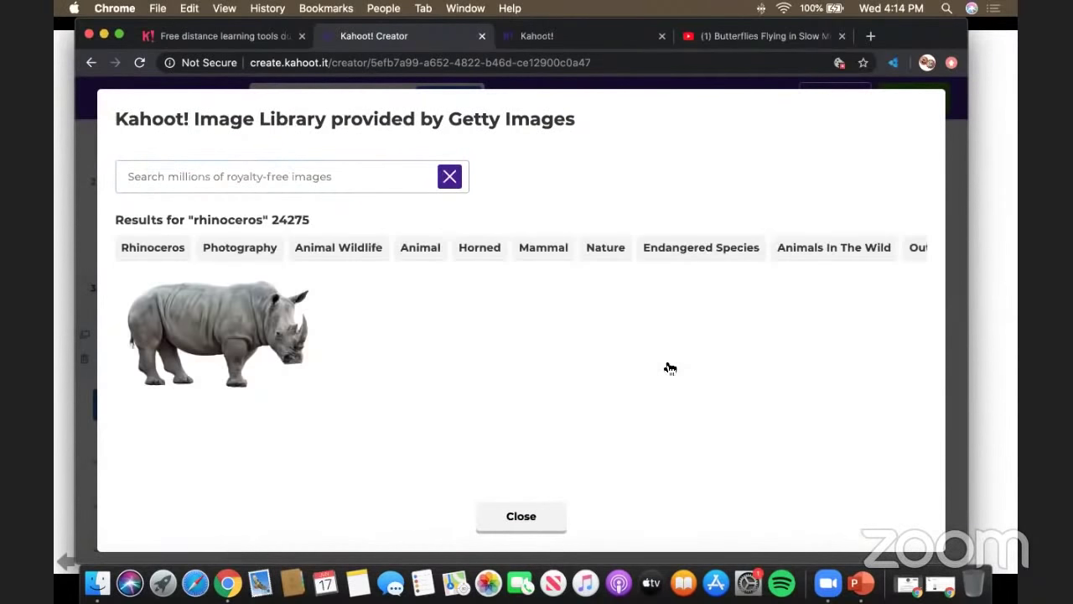
{"action": "scroll", "coordinate": [669, 369], "scroll_direction": "down", "scroll_amount": 5}
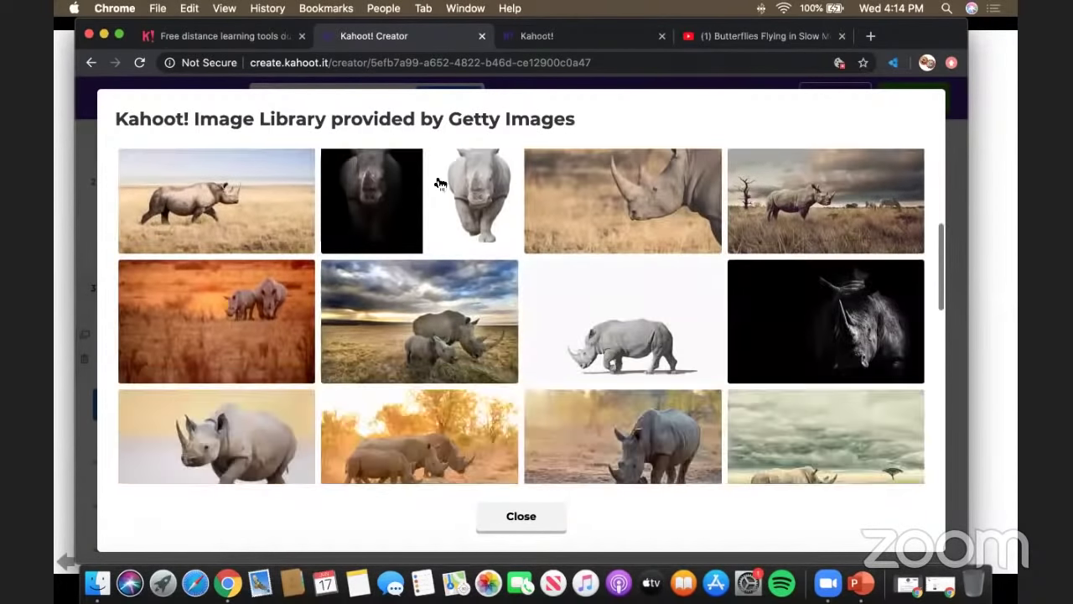
{"action": "scroll", "coordinate": [439, 183], "scroll_direction": "up", "scroll_amount": 5}
{"action": "left_click", "coordinate": [446, 176]}
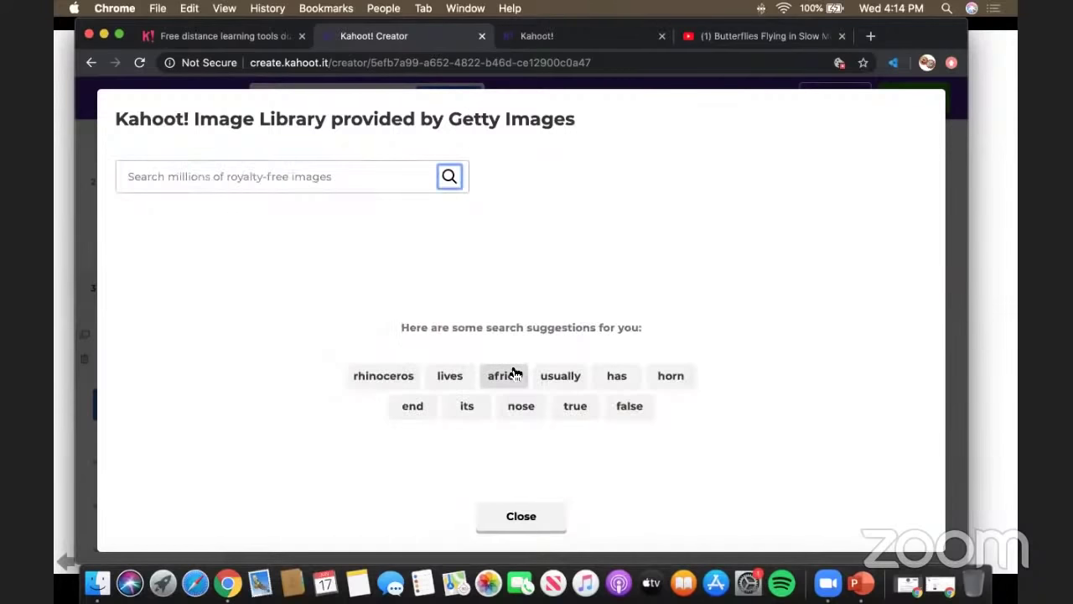
{"action": "left_click", "coordinate": [513, 373]}
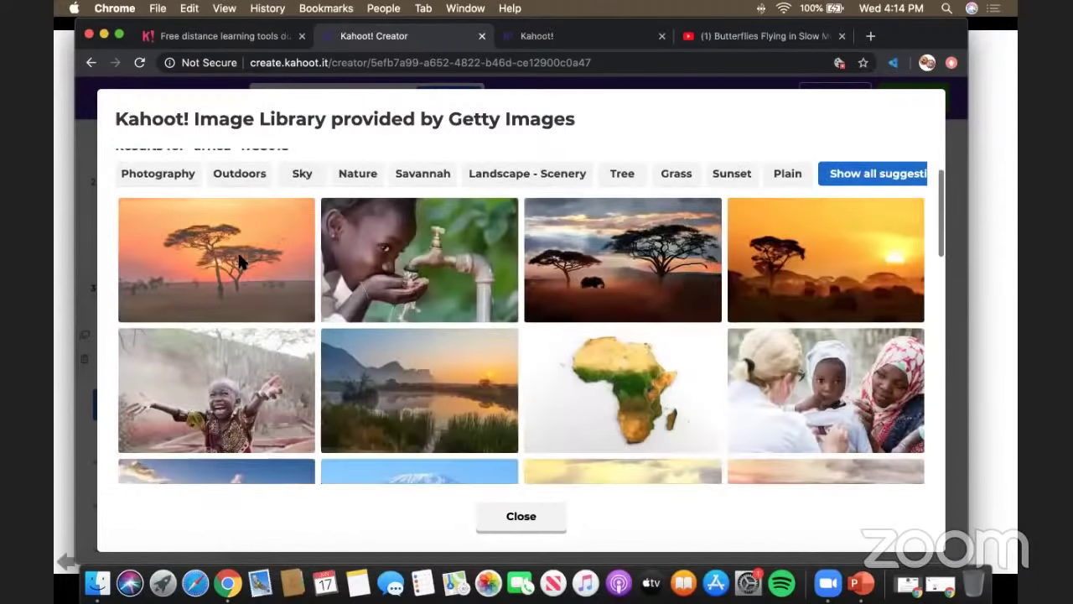
{"action": "left_click", "coordinate": [240, 265]}
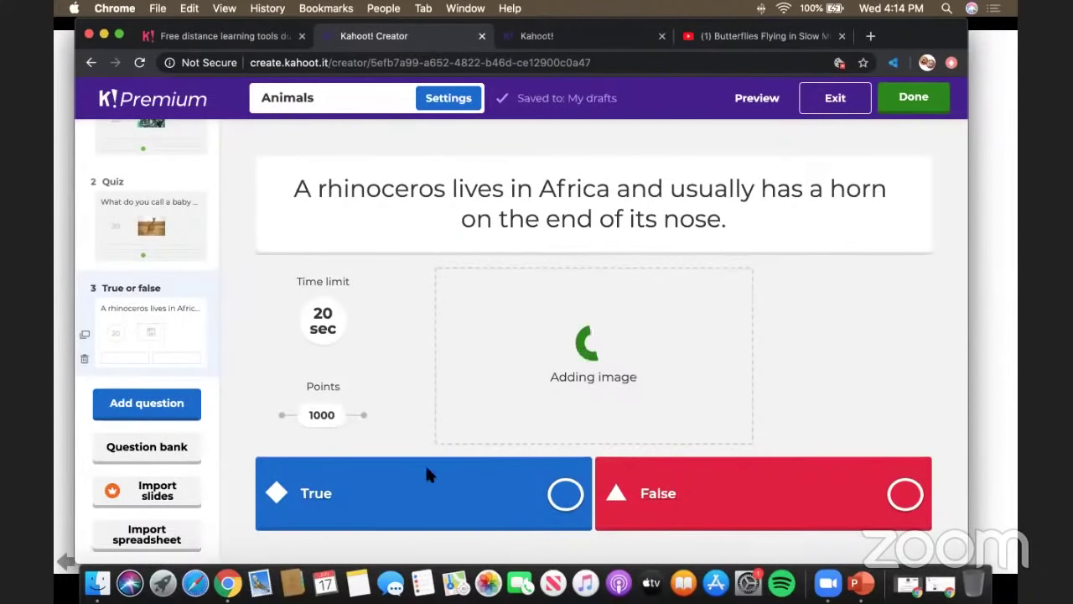
{"action": "left_click", "coordinate": [566, 494]}
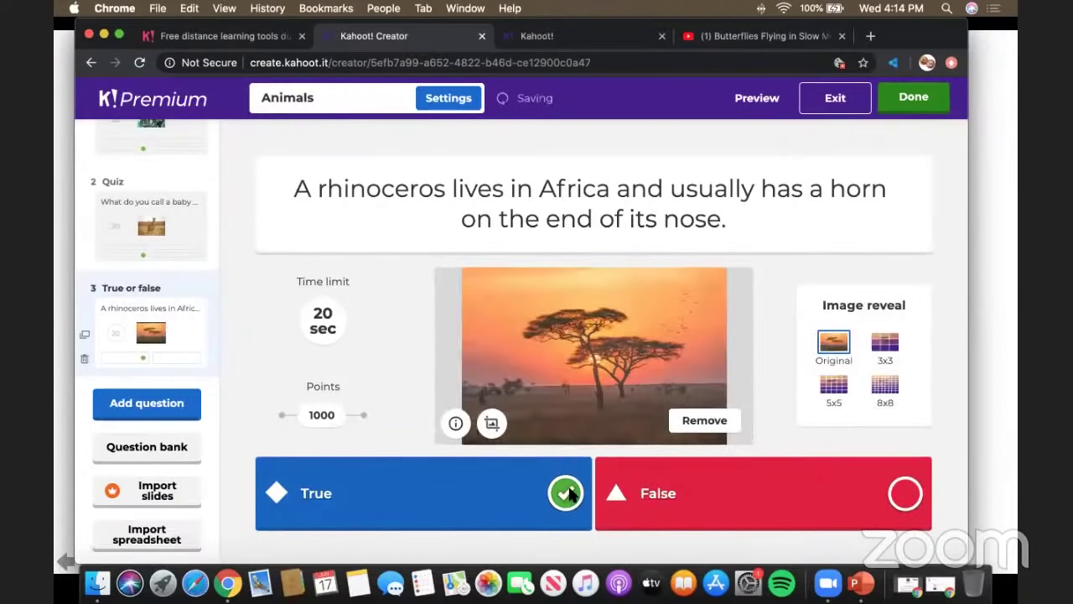
{"action": "left_click", "coordinate": [149, 405]}
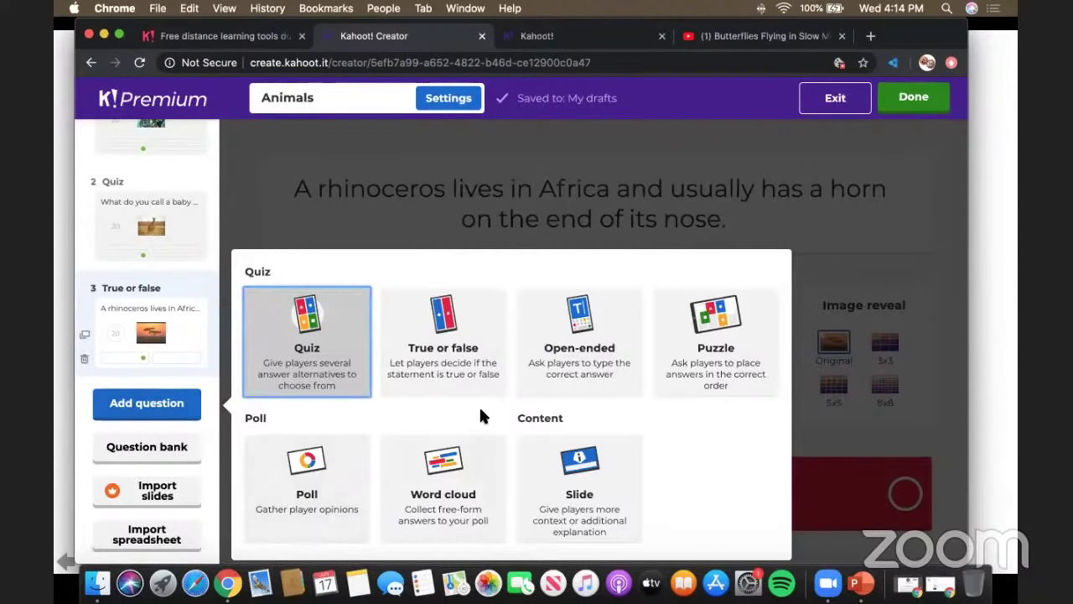
- Make question 4 open-ended, reading 'What is the name of the reindeer in the Disney animated film Frozen?', then start an image upload
{"action": "left_click", "coordinate": [571, 365]}
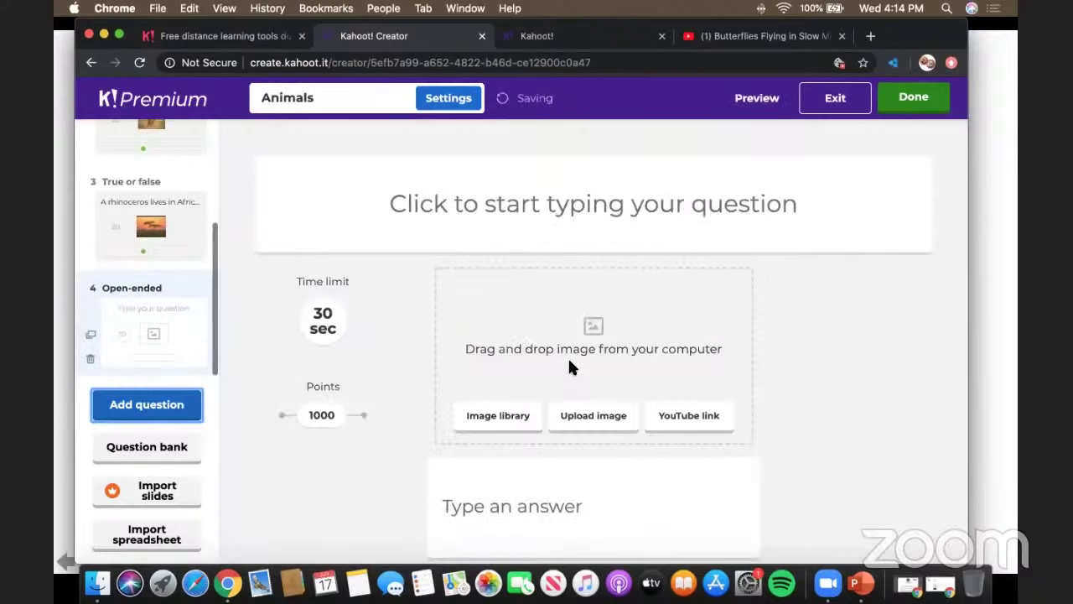
{"action": "left_click", "coordinate": [496, 239]}
{"action": "type", "text": "W"}
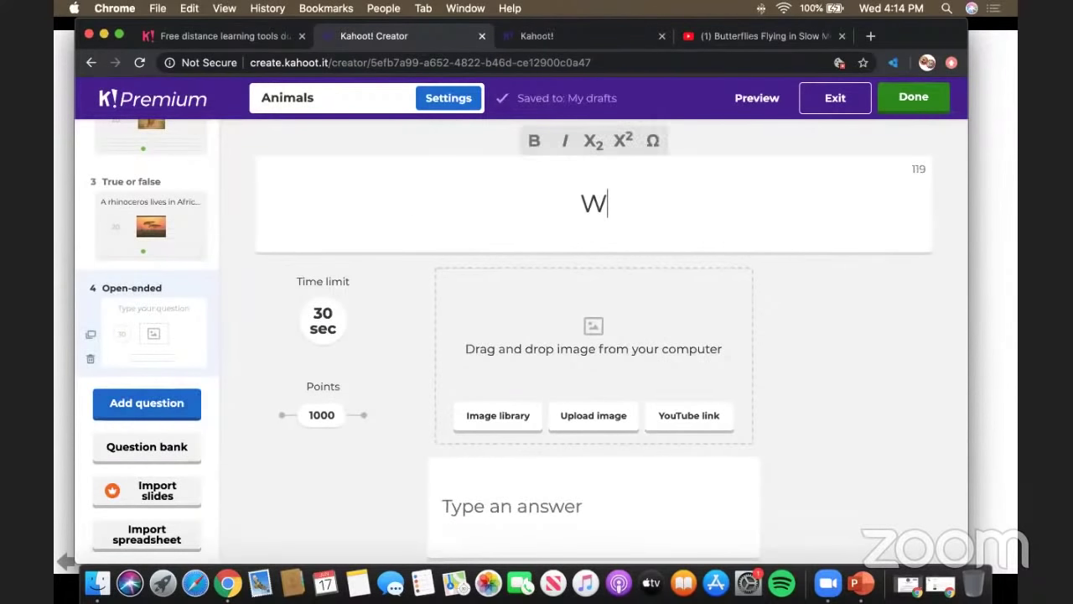
{"action": "type", "text": "hta"}
{"action": "key", "text": "BackSpace"}
{"action": "key", "text": "BackSpace"}
{"action": "type", "text": "a"}
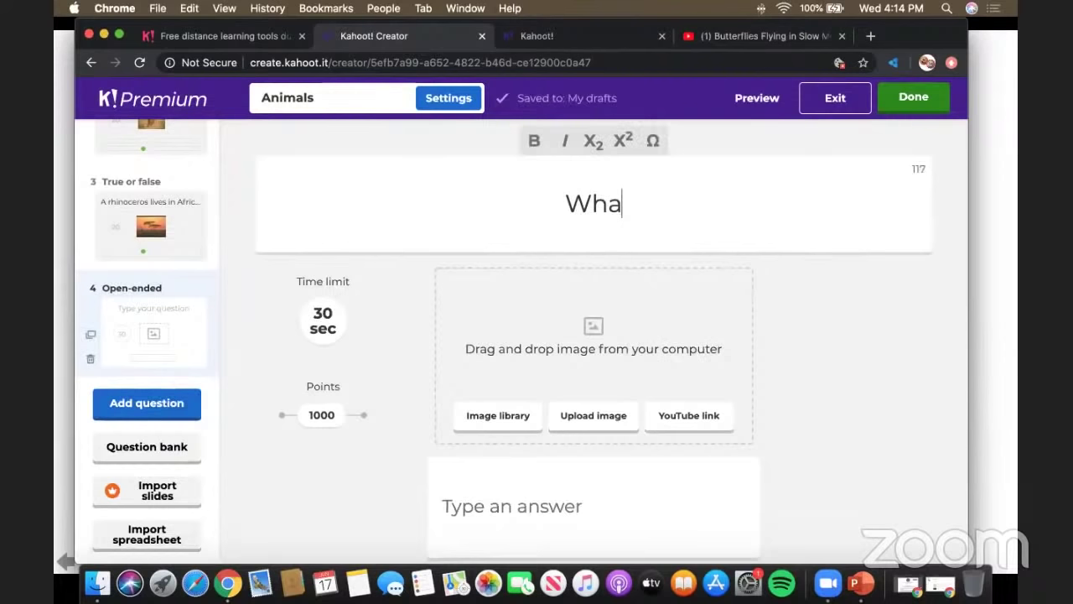
{"action": "type", "text": "t is the "}
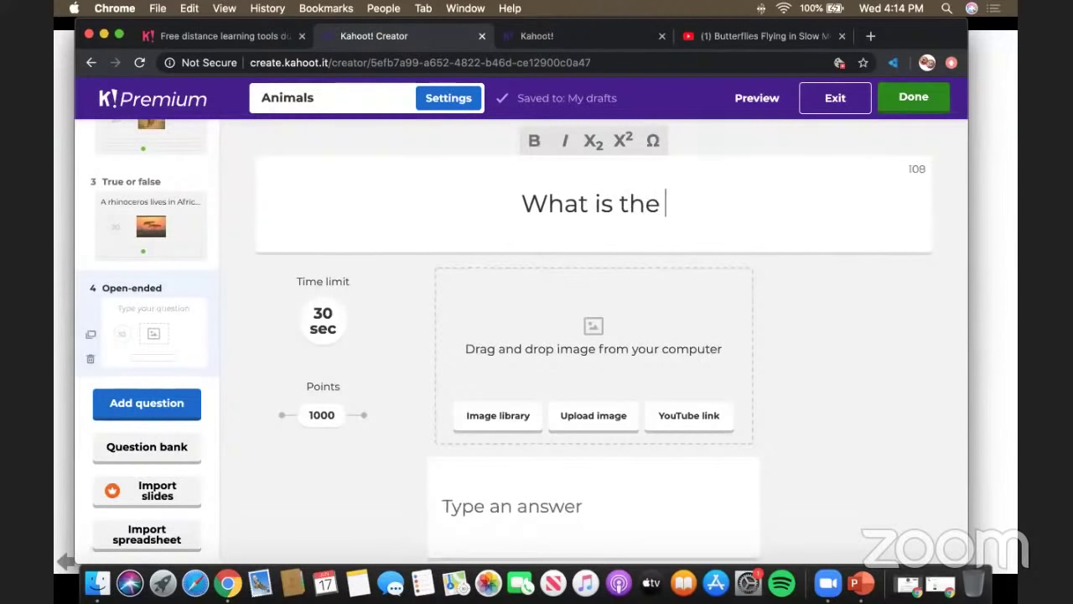
{"action": "type", "text": "name of "}
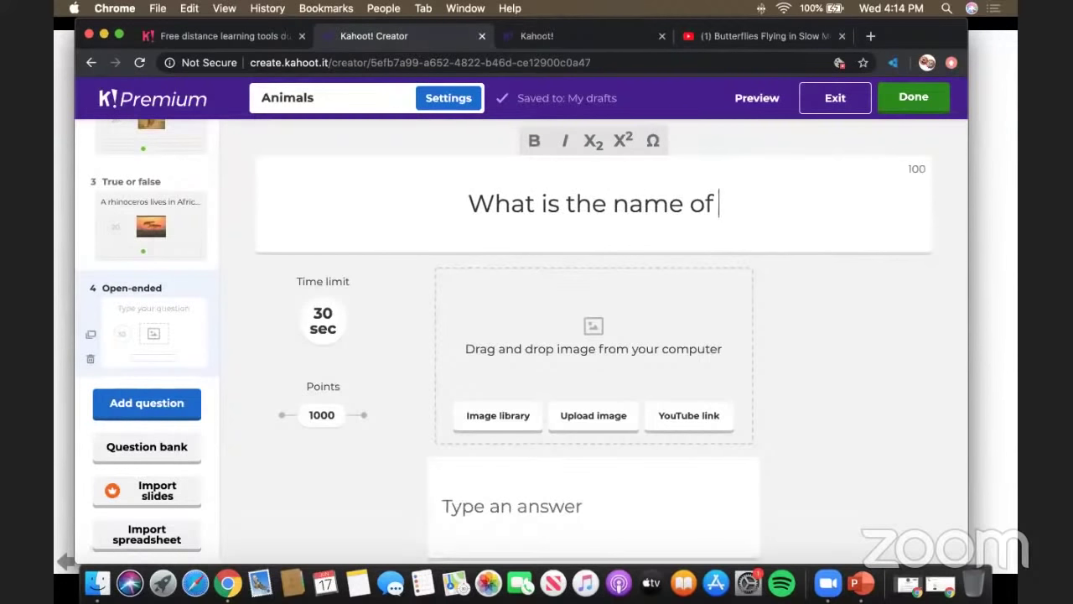
{"action": "type", "text": "the reinde"}
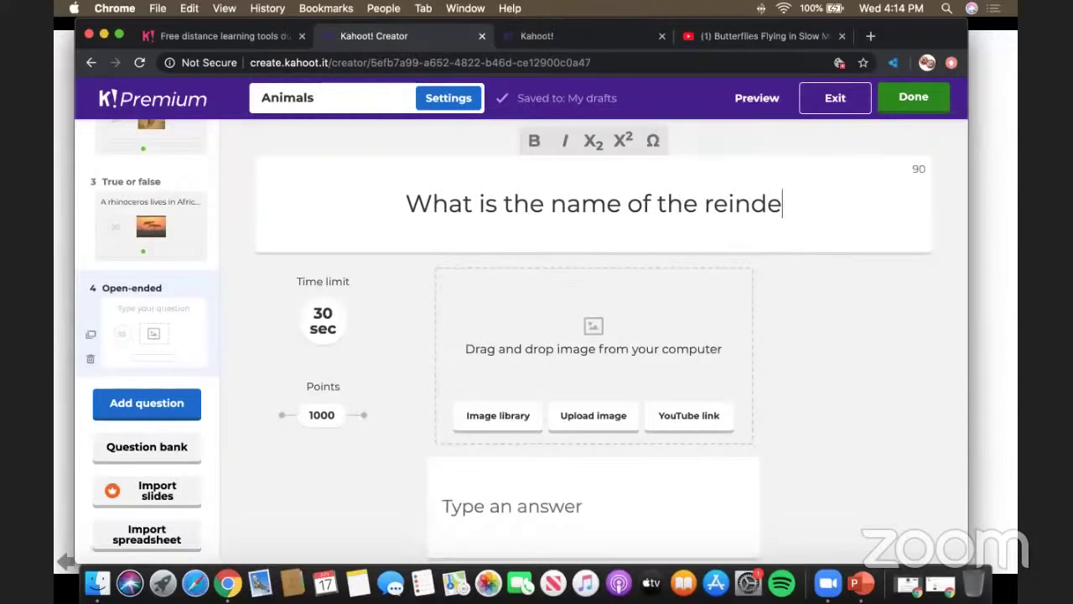
{"action": "type", "text": "er in "}
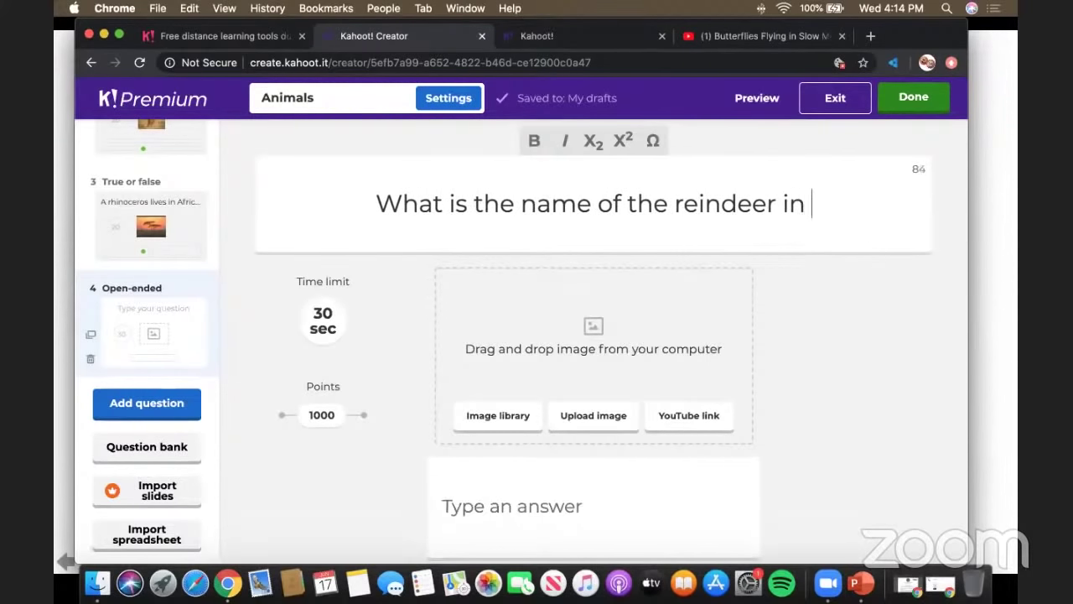
{"action": "type", "text": "the Disney"}
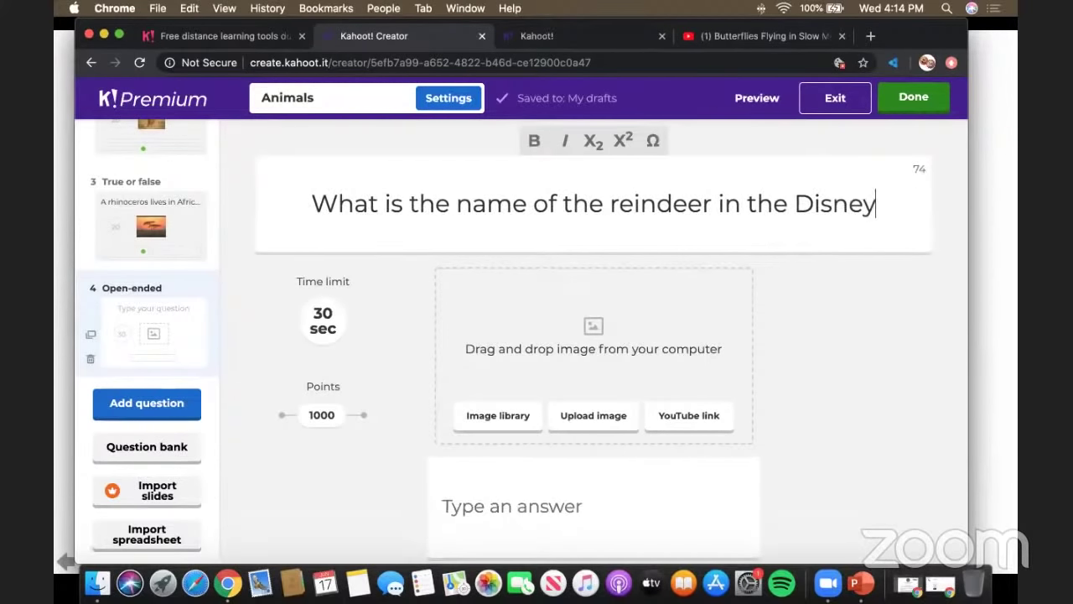
{"action": "type", "text": " animated "}
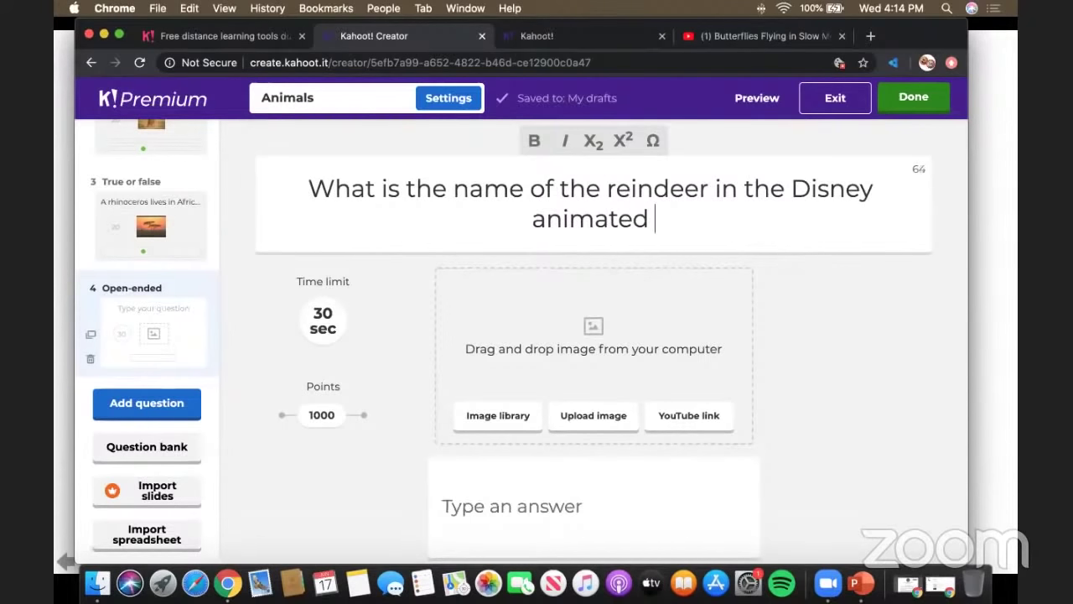
{"action": "type", "text": "film Frozen?"}
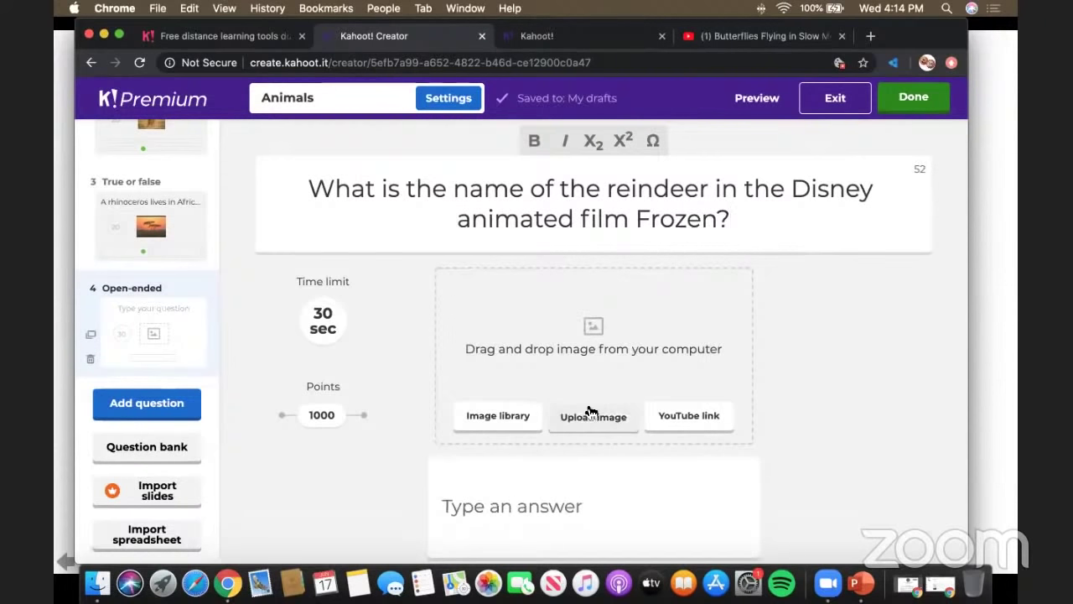
{"action": "left_click", "coordinate": [544, 402]}
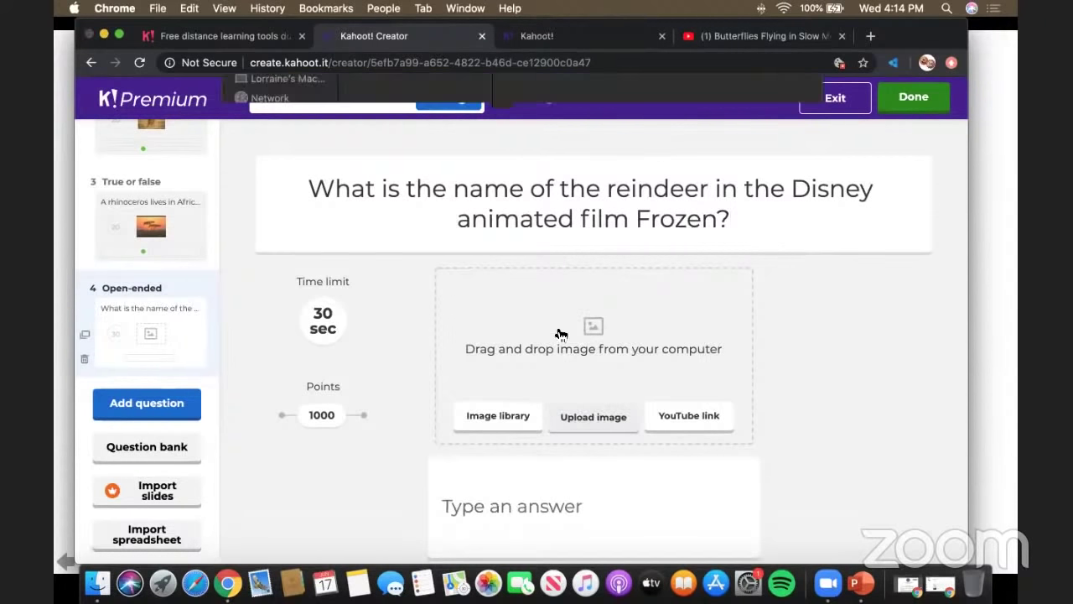
- Upload the Frozen picture as the question image and enter 'sven' as the accepted answer
{"action": "left_click", "coordinate": [444, 181]}
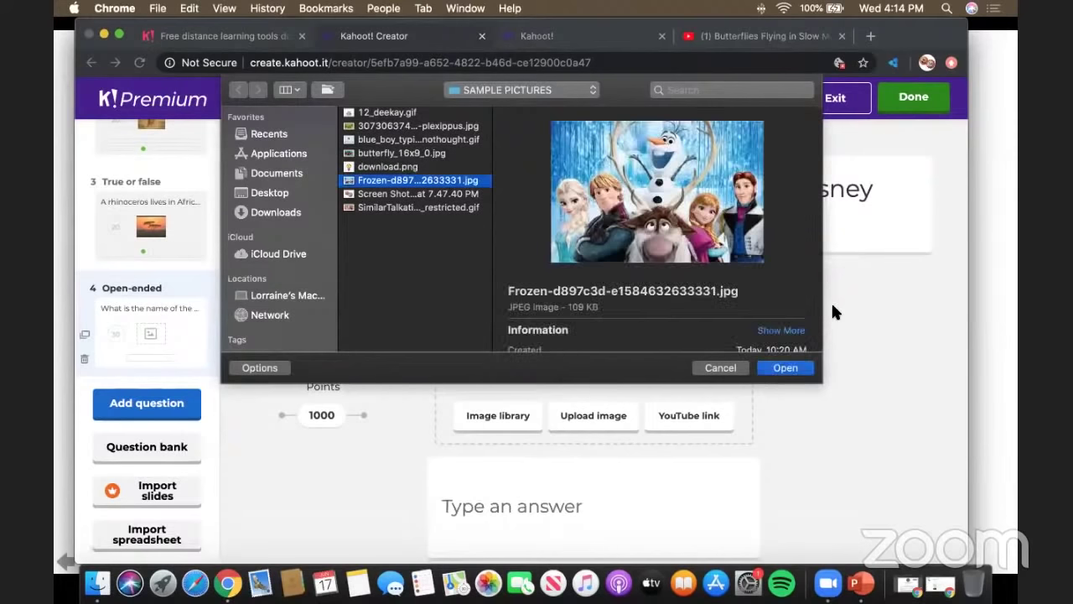
{"action": "left_click", "coordinate": [781, 369]}
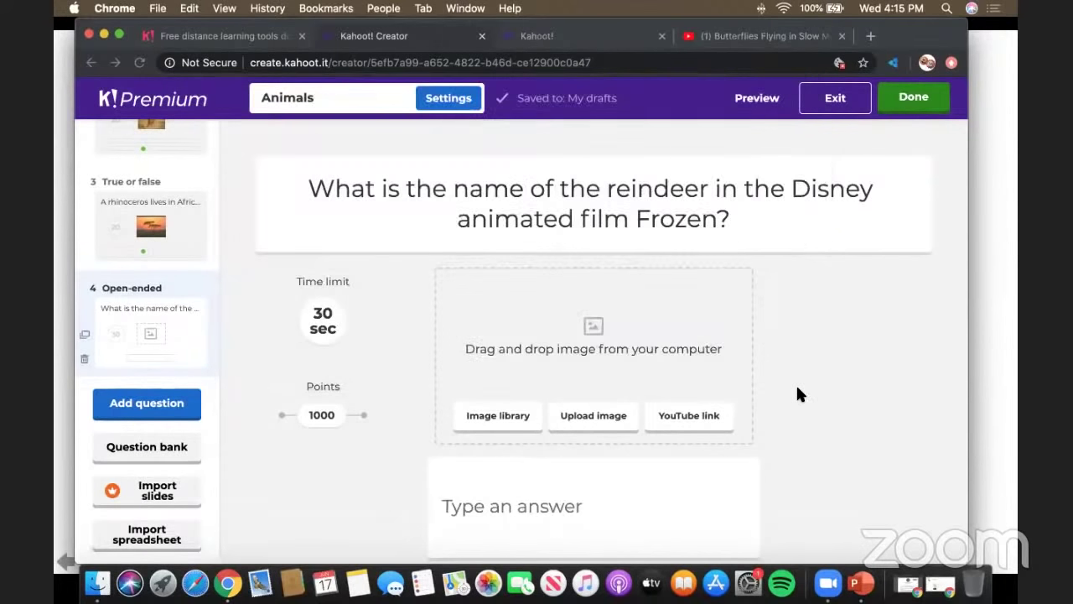
{"action": "scroll", "coordinate": [525, 460], "scroll_direction": "down", "scroll_amount": 2}
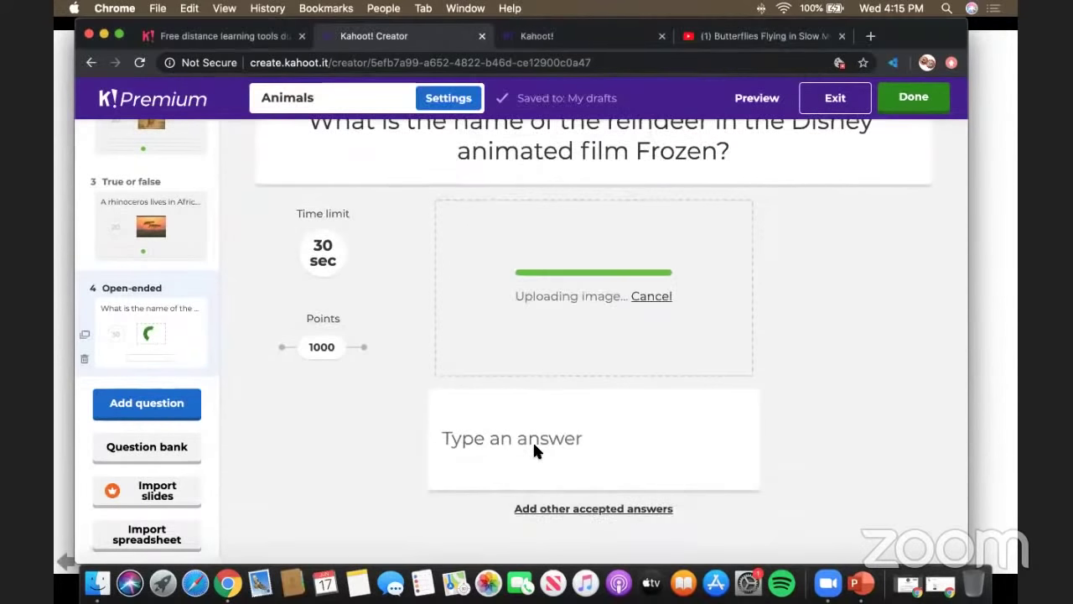
{"action": "left_click", "coordinate": [543, 441]}
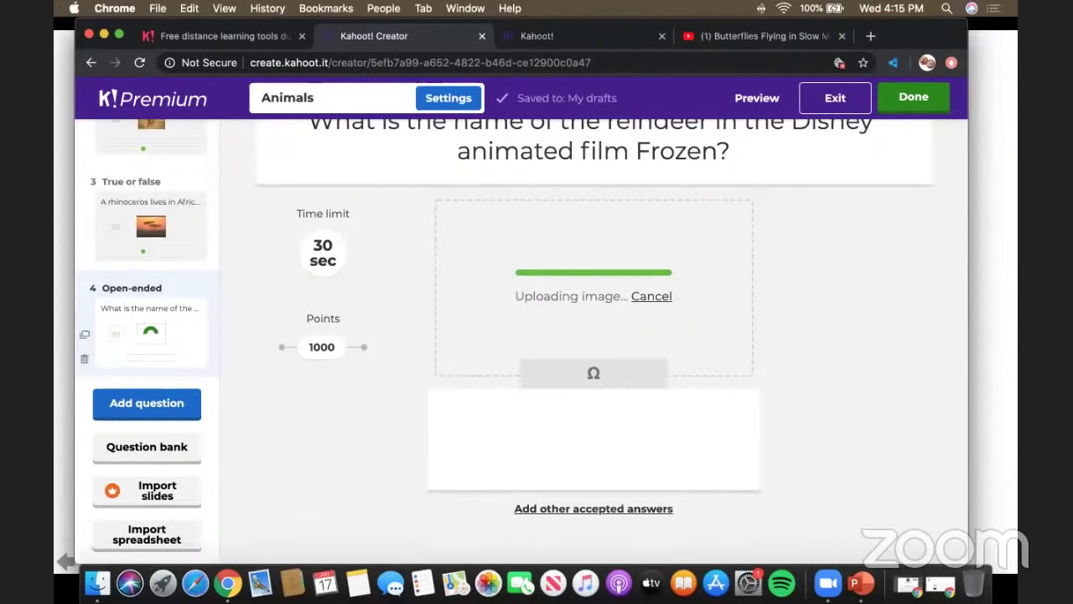
{"action": "type", "text": "sven"}
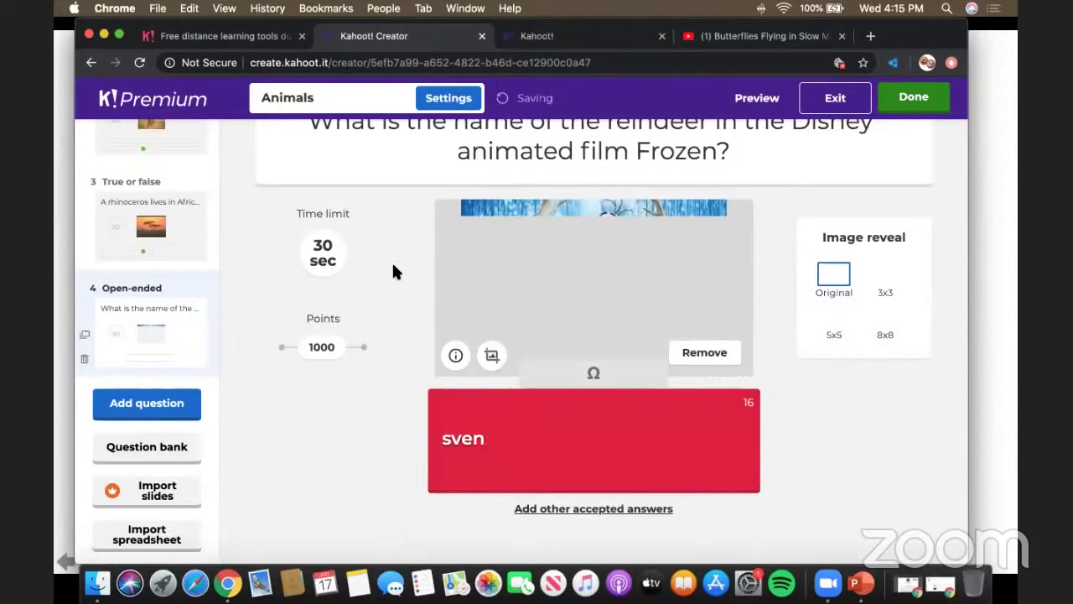
- Keep the time limit at 30 seconds and review the question type list
{"action": "scroll", "coordinate": [392, 261], "scroll_direction": "up", "scroll_amount": 1}
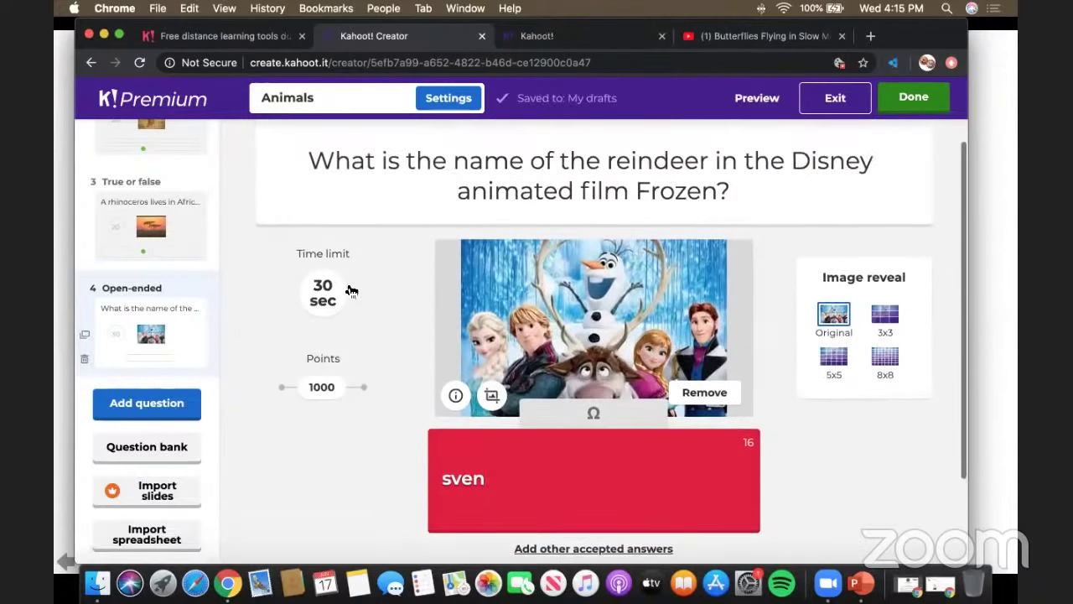
{"action": "left_click", "coordinate": [332, 298]}
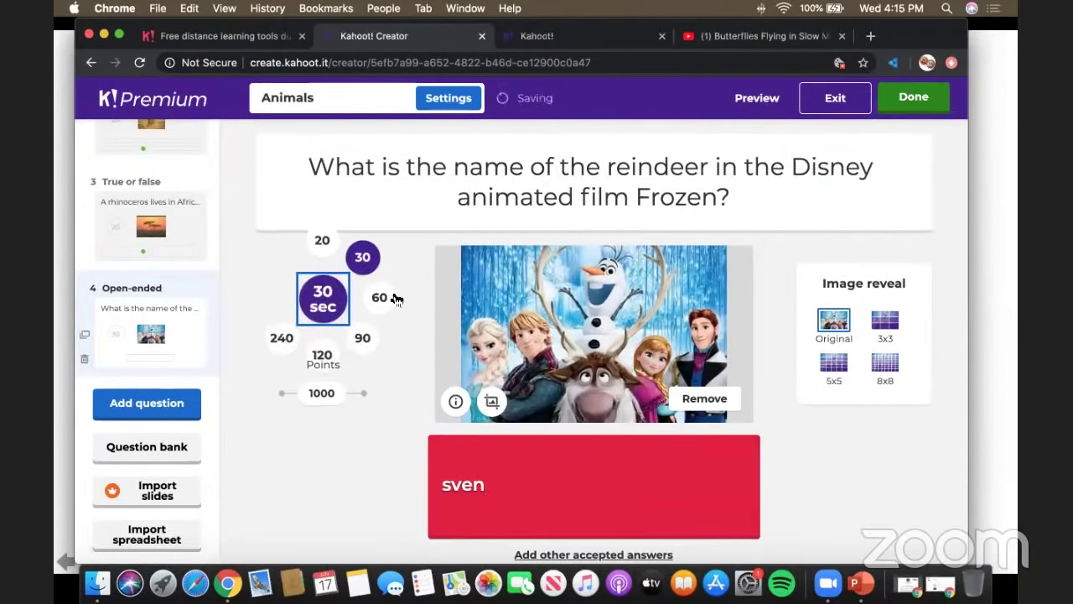
{"action": "left_click", "coordinate": [348, 292]}
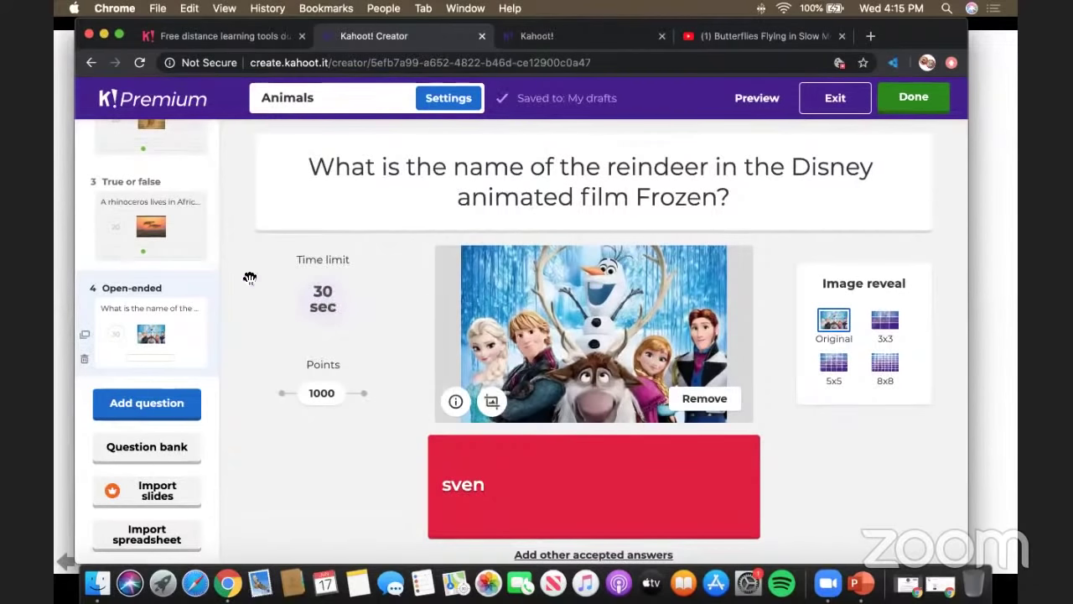
{"action": "scroll", "coordinate": [328, 401], "scroll_direction": "down", "scroll_amount": 1}
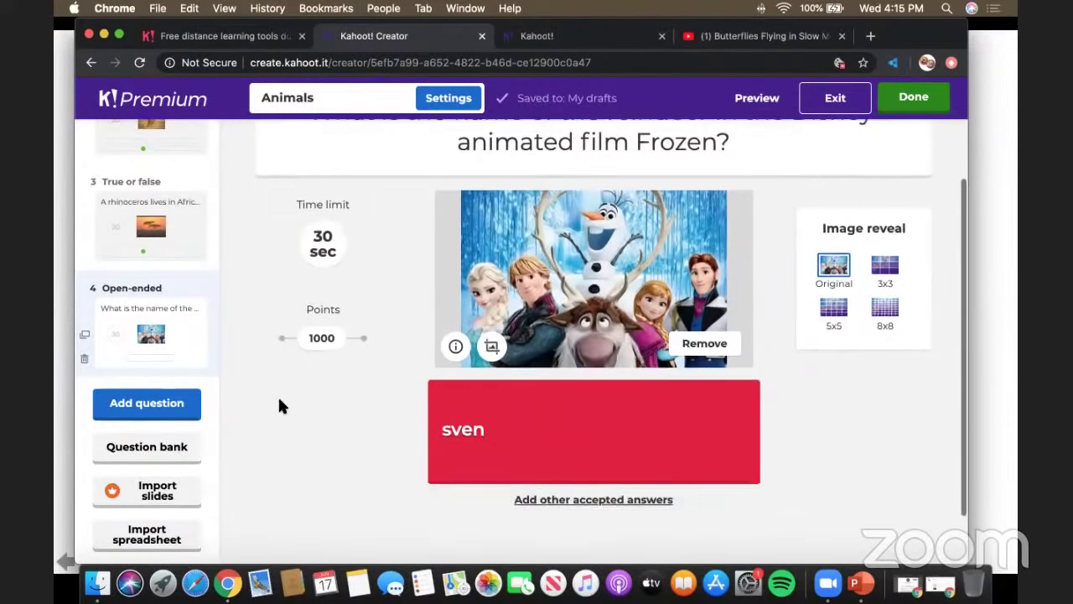
{"action": "left_click", "coordinate": [186, 405]}
{"action": "left_click", "coordinate": [186, 405]}
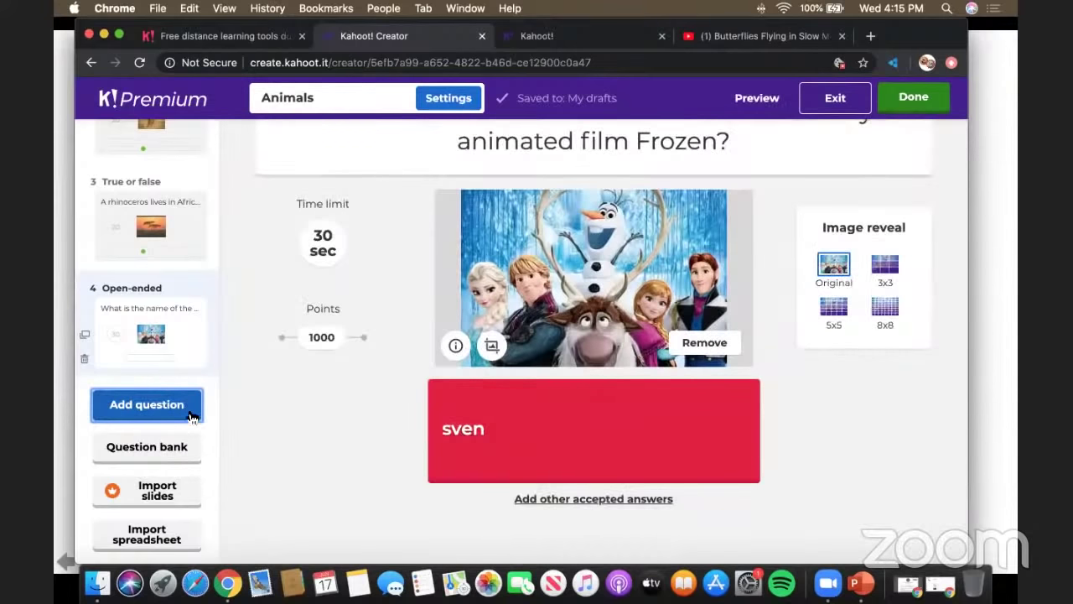
- Add puzzle question 5 reading 'Arrange the following according to their speed.' and open the stock image library
{"action": "left_click", "coordinate": [189, 415]}
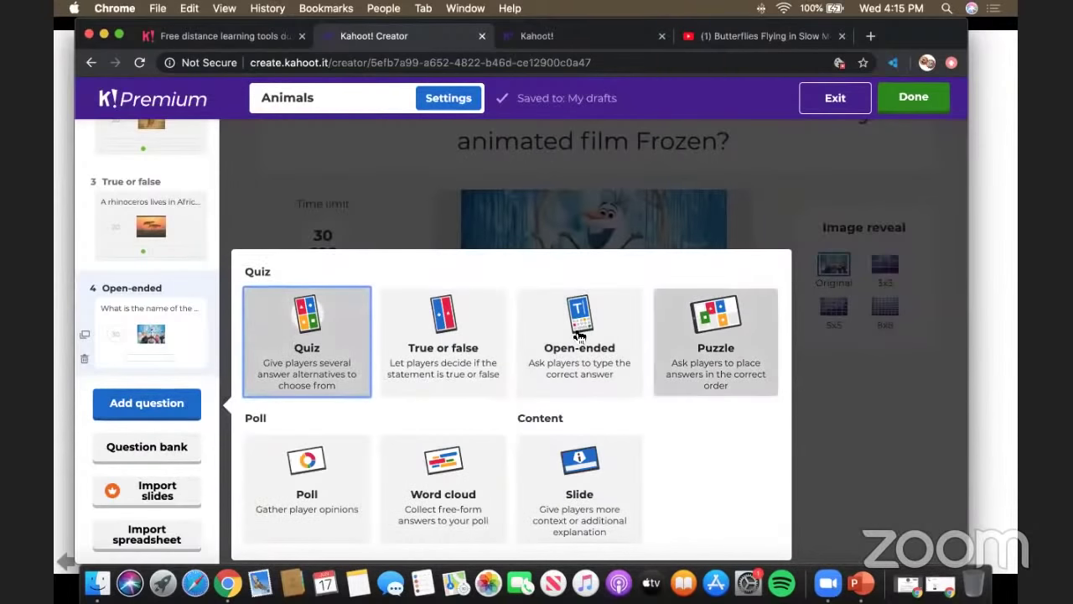
{"action": "left_click", "coordinate": [704, 356]}
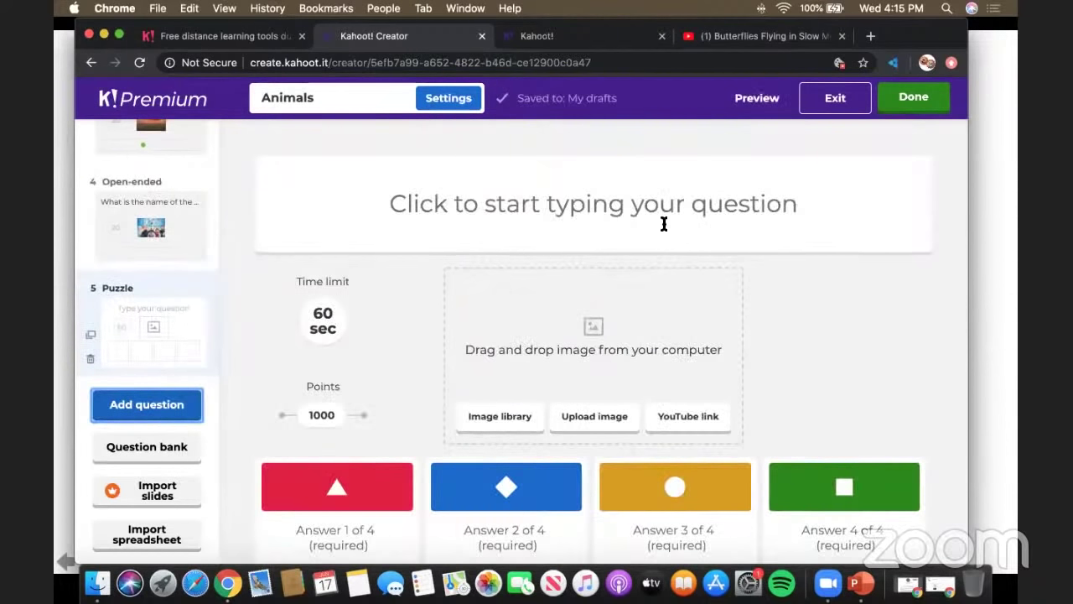
{"action": "left_click", "coordinate": [625, 214]}
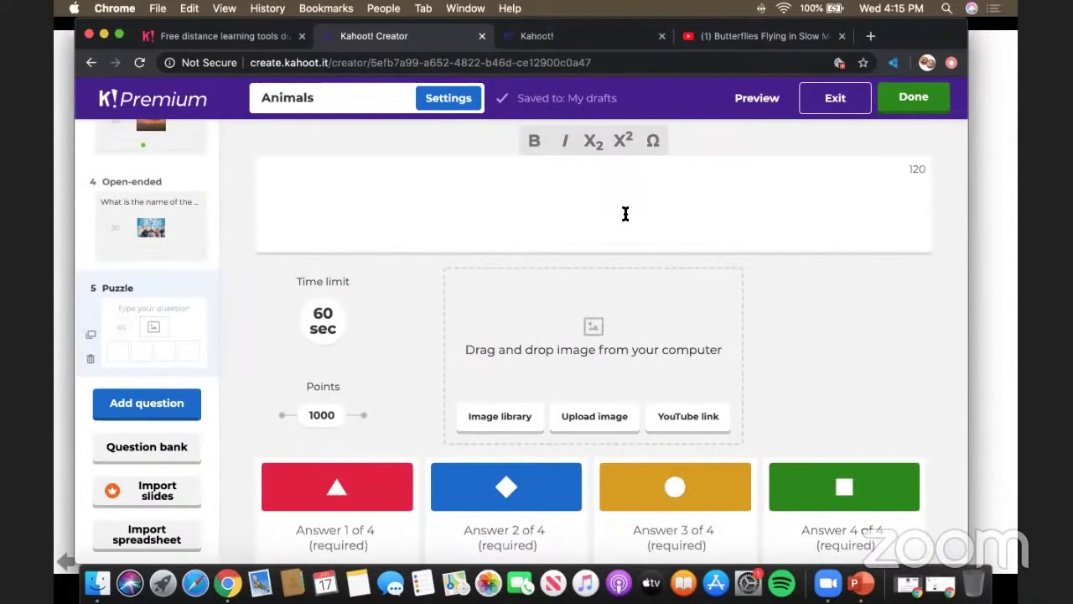
{"action": "type", "text": "Arrange"}
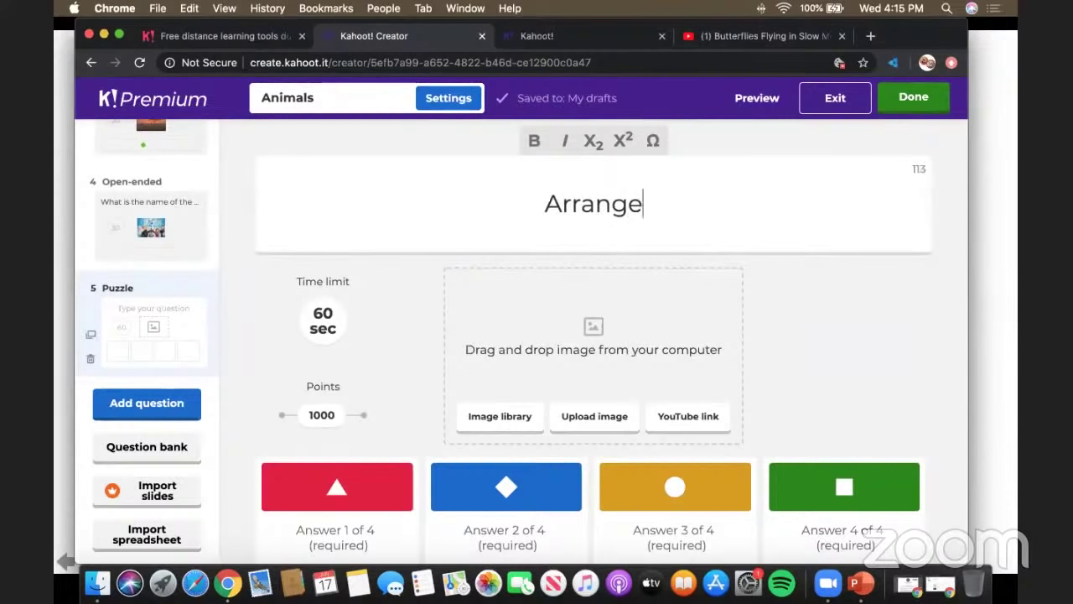
{"action": "type", "text": " the follow"}
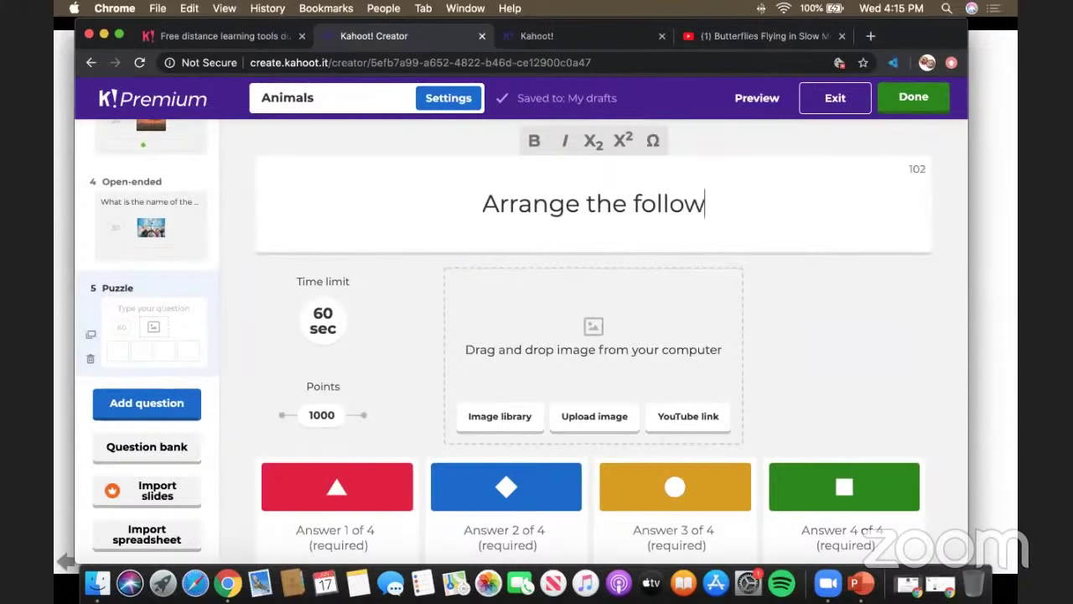
{"action": "type", "text": "ing ac"}
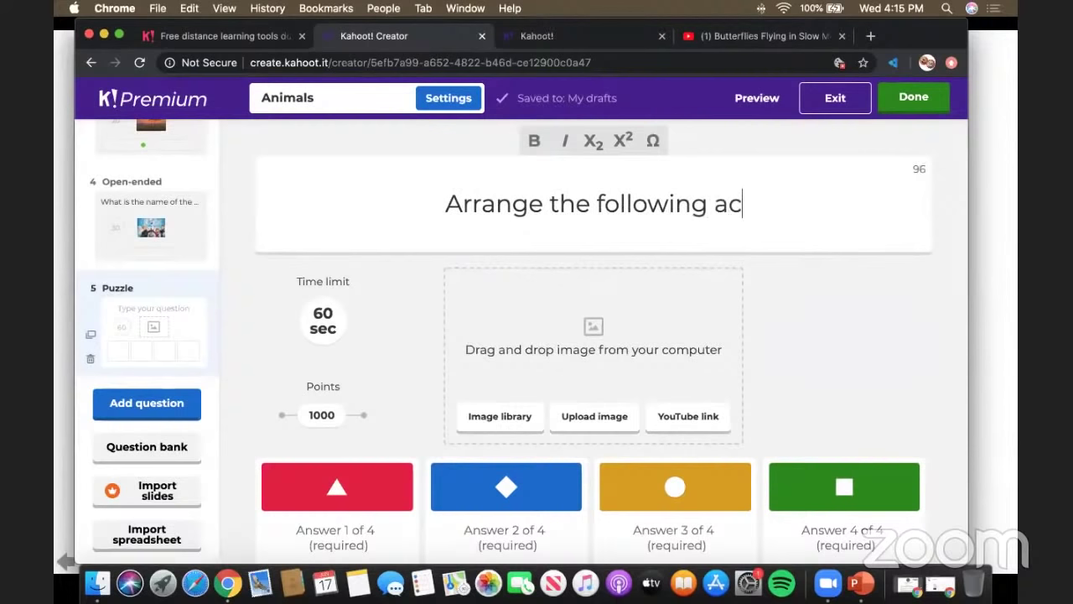
{"action": "type", "text": "cording to the"}
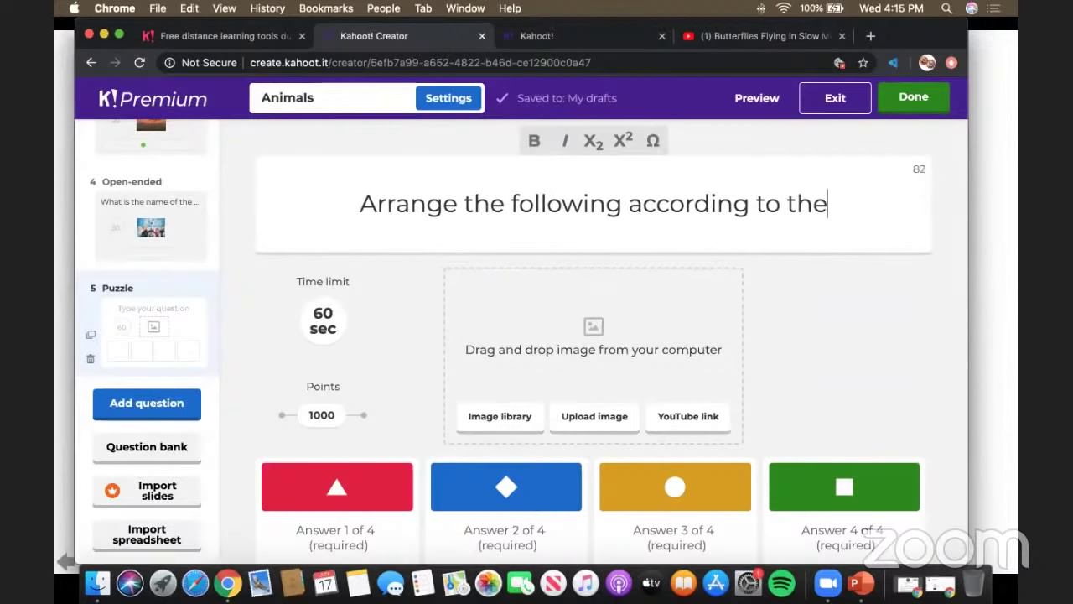
{"action": "type", "text": "ir spe"}
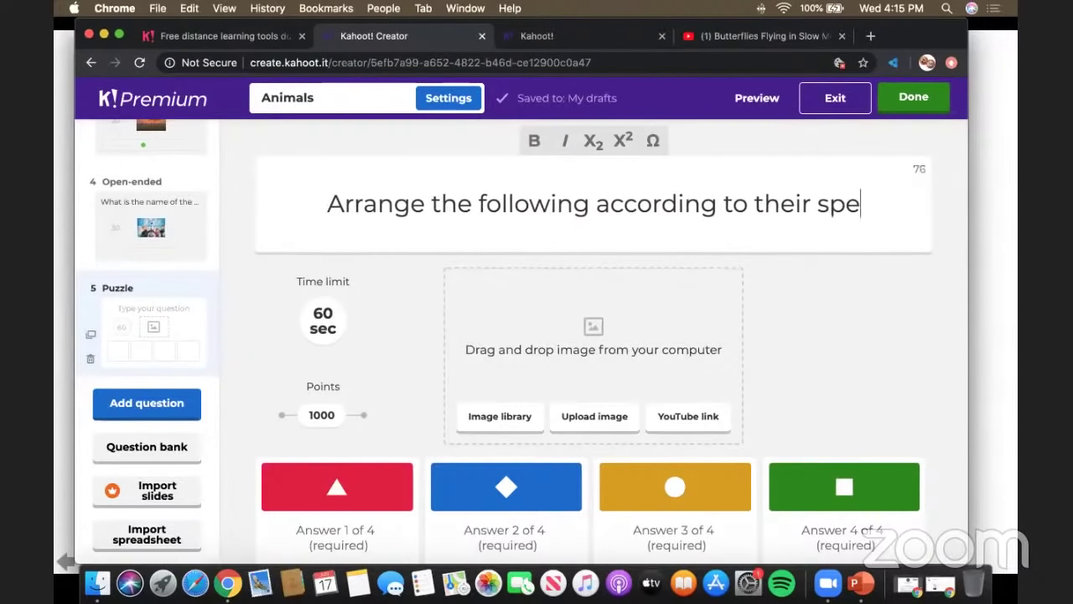
{"action": "type", "text": "ed/"}
{"action": "key", "text": "BackSpace"}
{"action": "type", "text": "."}
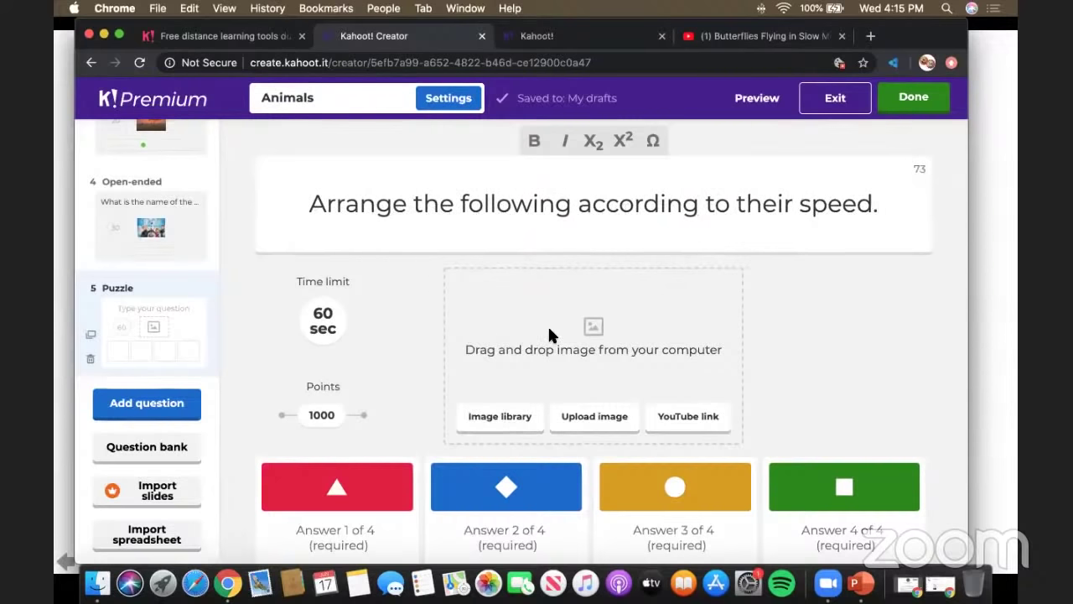
{"action": "scroll", "coordinate": [547, 327], "scroll_direction": "down", "scroll_amount": 1}
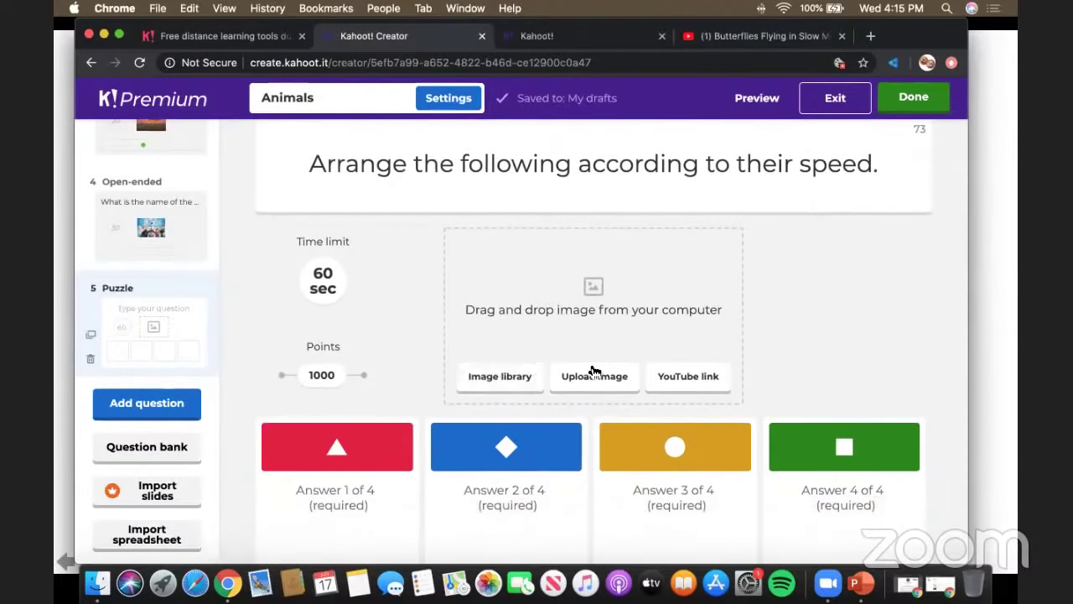
{"action": "left_click", "coordinate": [503, 377]}
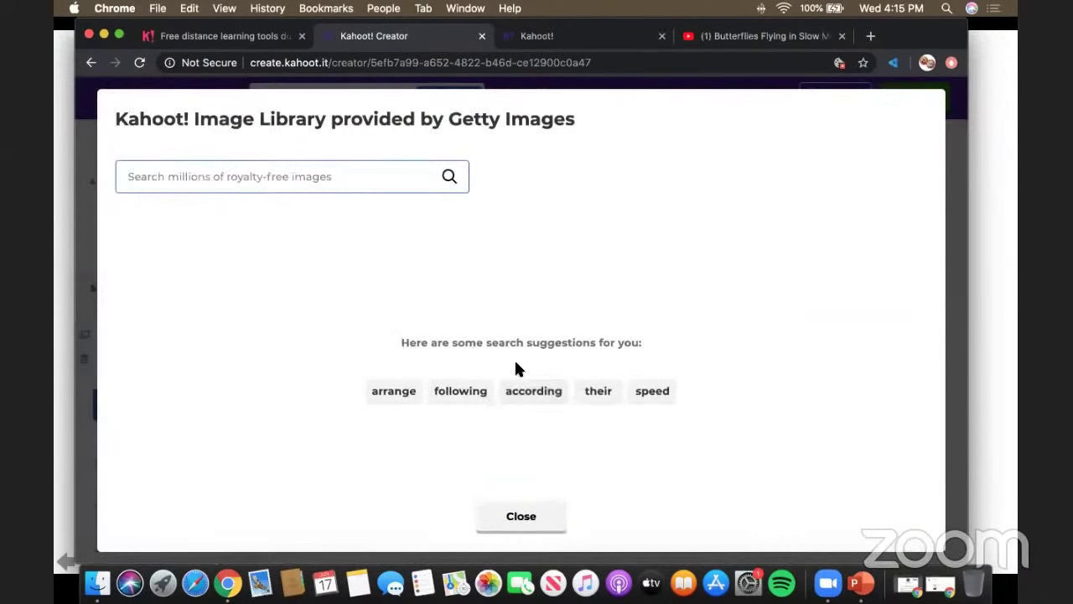
- Search the image library for 'speed', use the speedometer photo, and move to Answer 1
{"action": "key", "text": "Return"}
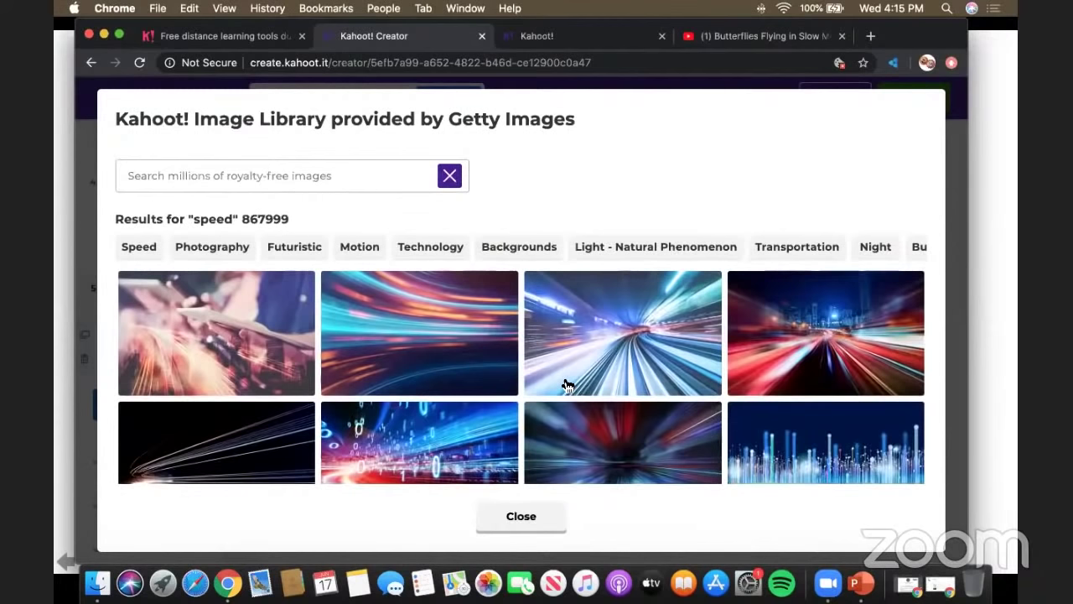
{"action": "scroll", "coordinate": [567, 386], "scroll_direction": "down", "scroll_amount": 5}
{"action": "scroll", "coordinate": [582, 226], "scroll_direction": "down", "scroll_amount": 5}
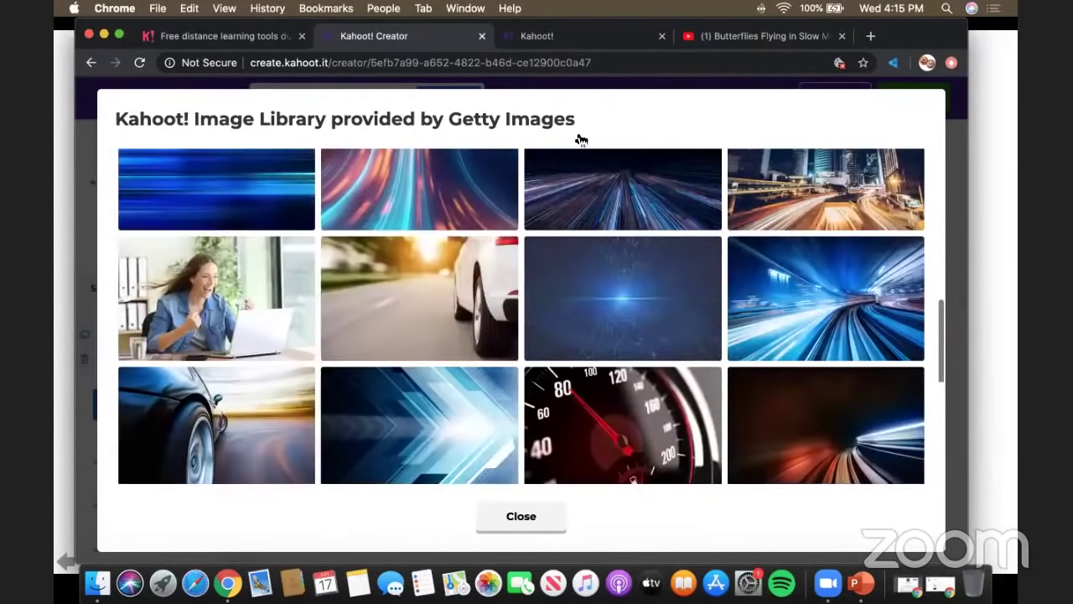
{"action": "scroll", "coordinate": [460, 307], "scroll_direction": "down", "scroll_amount": 3}
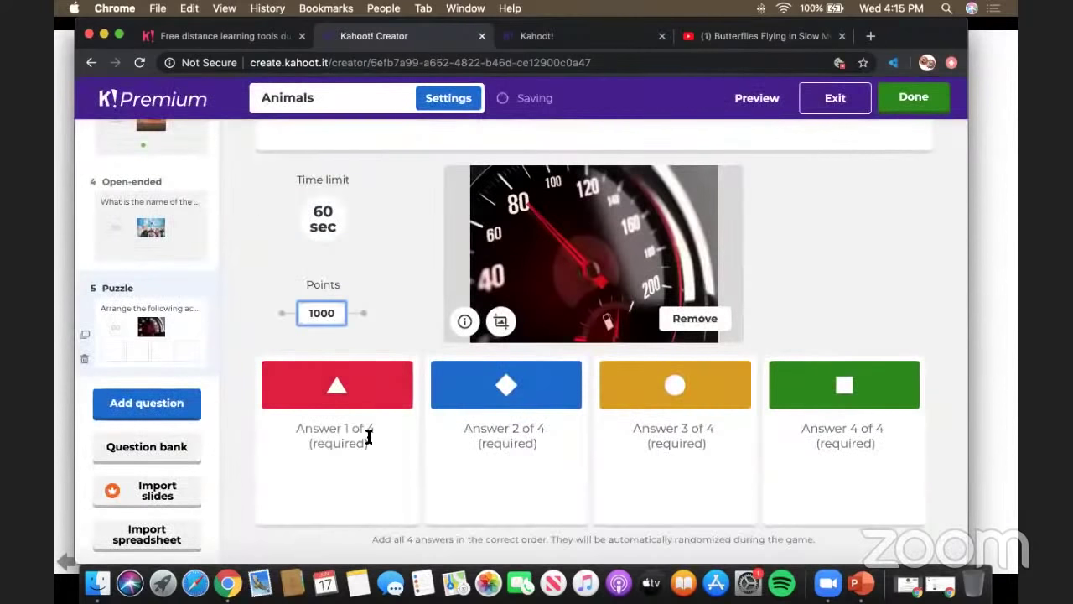
{"action": "left_click", "coordinate": [369, 436]}
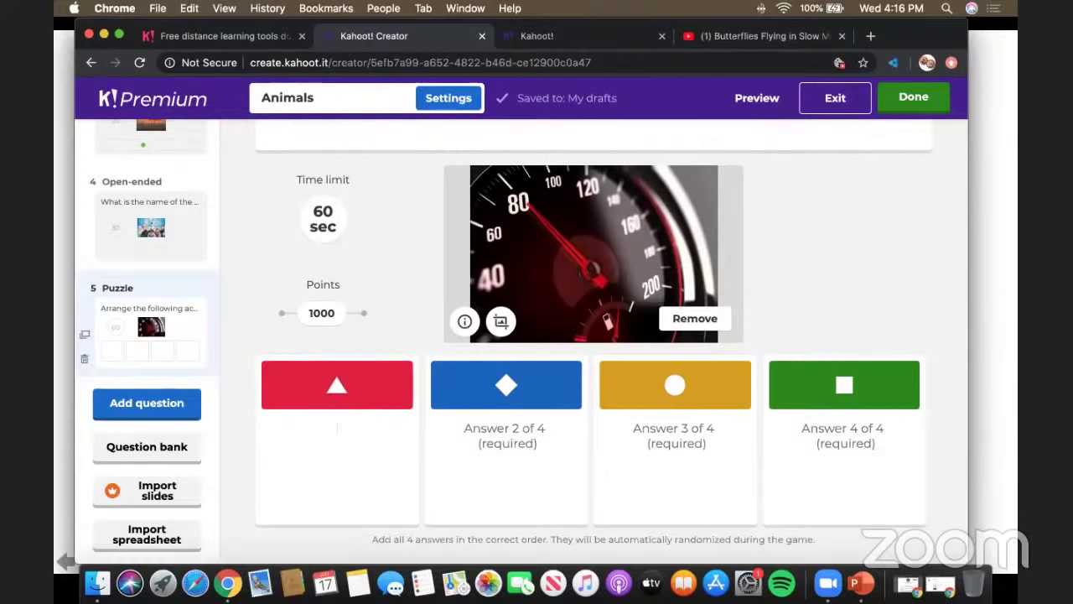
- Enter the puzzle answers in order: snail, fish, human, tiger
{"action": "type", "text": "snail"}
{"action": "key", "text": "Tab"}
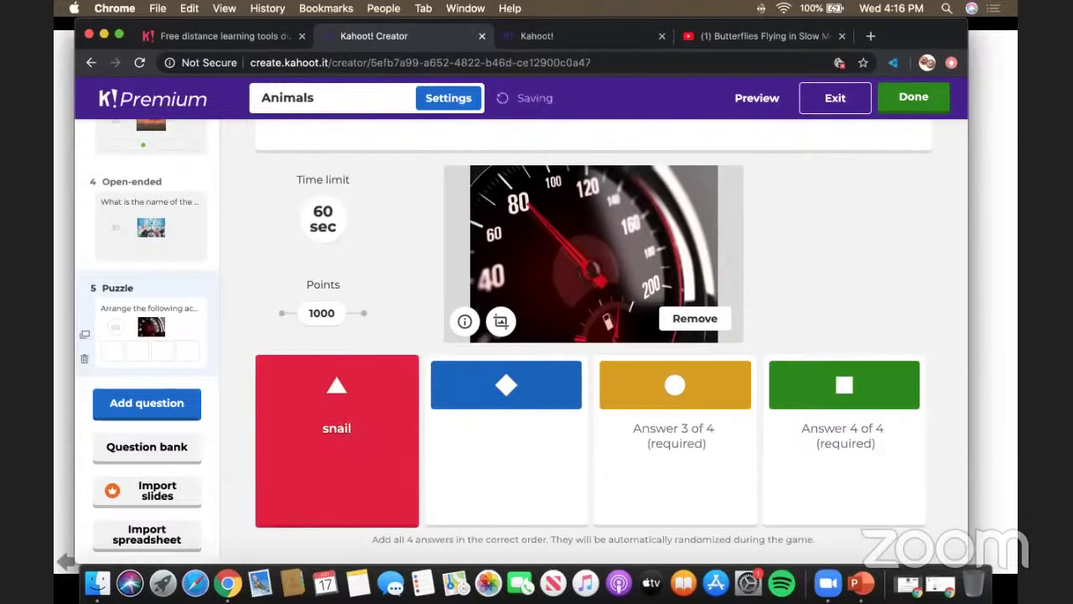
{"action": "type", "text": "fish"}
{"action": "key", "text": "Tab"}
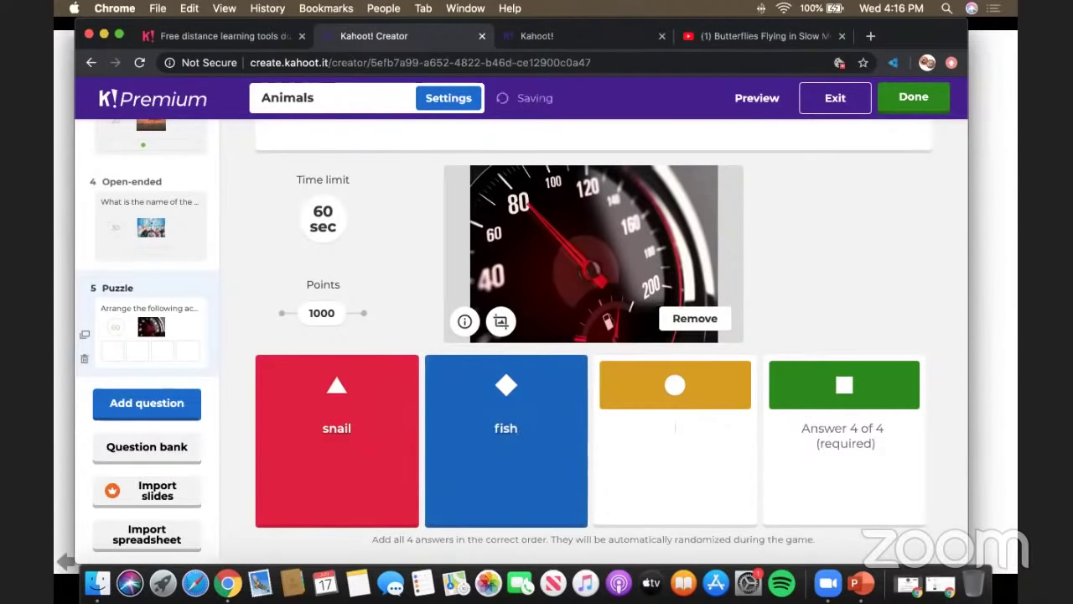
{"action": "type", "text": "human"}
{"action": "key", "text": "Tab"}
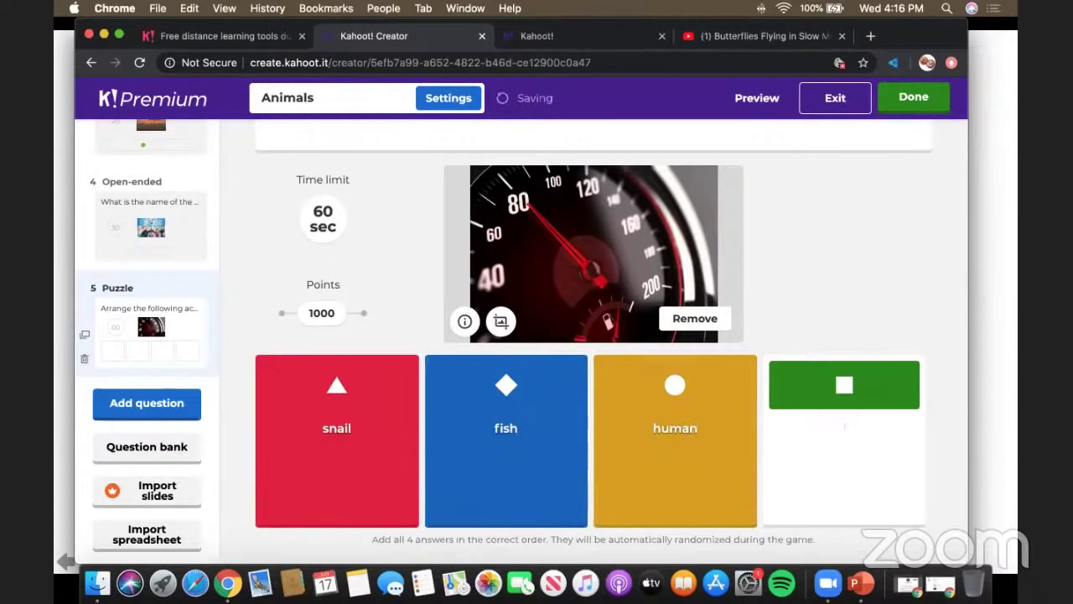
{"action": "type", "text": "tiger"}
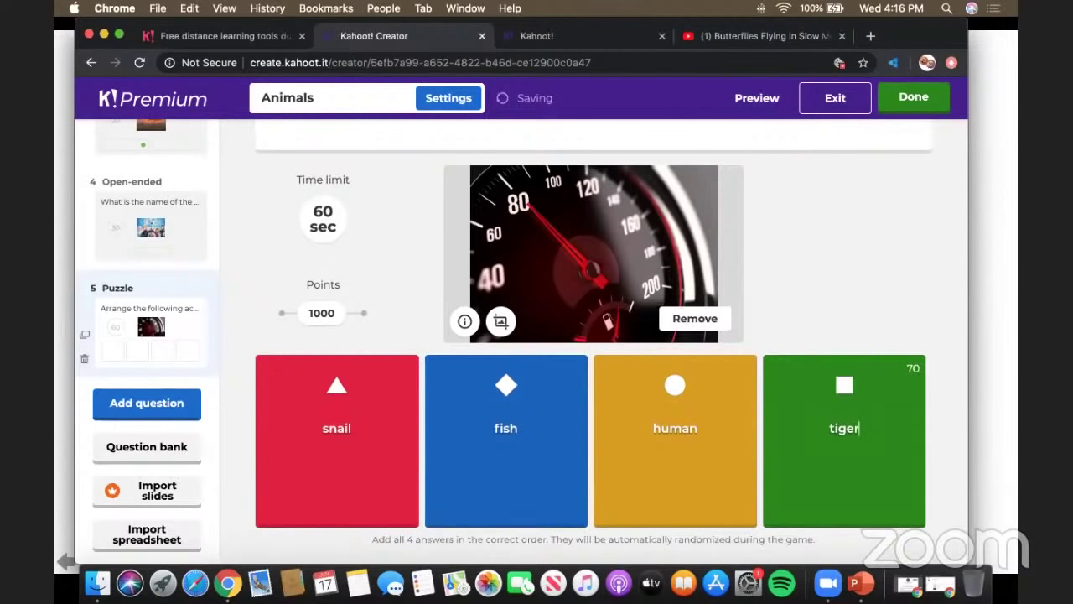
{"action": "scroll", "coordinate": [369, 510], "scroll_direction": "down", "scroll_amount": 1}
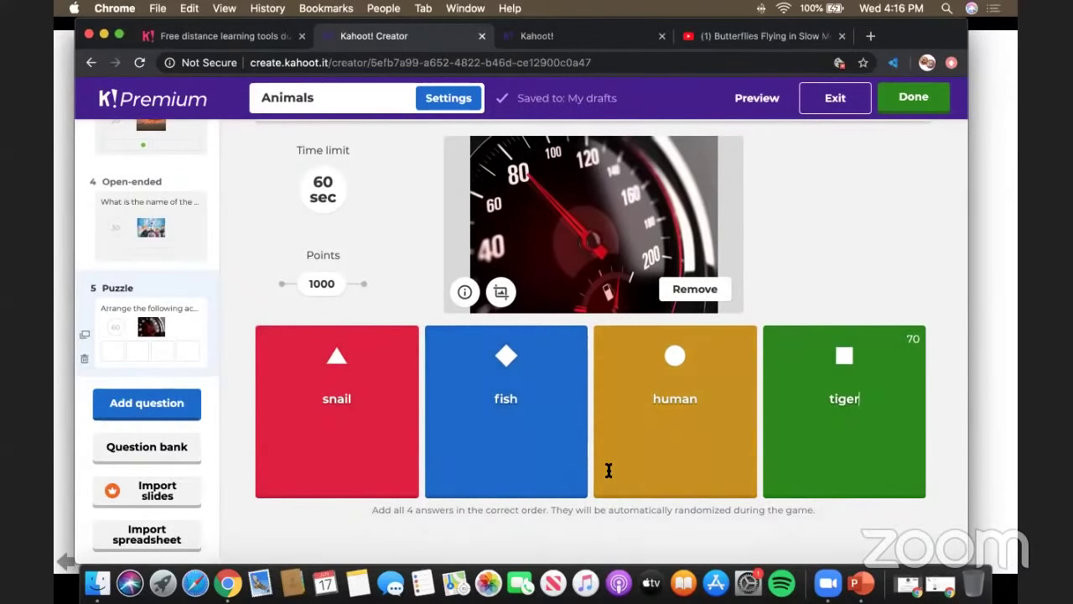
- Add poll question 6 reading 'What animal is the best?' and open the image library
{"action": "left_click", "coordinate": [182, 404]}
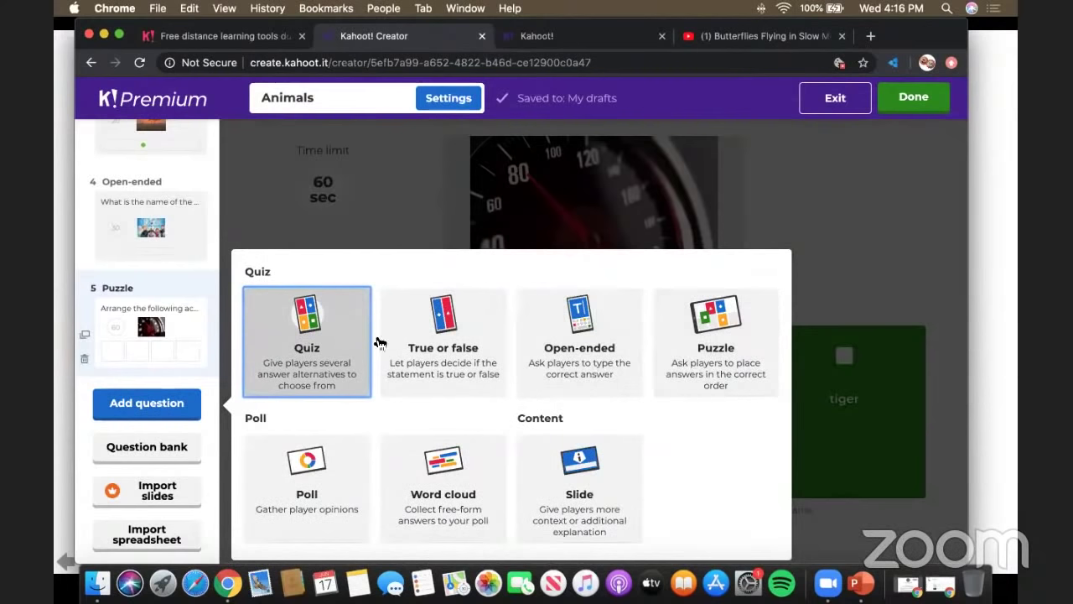
{"action": "left_click", "coordinate": [320, 454]}
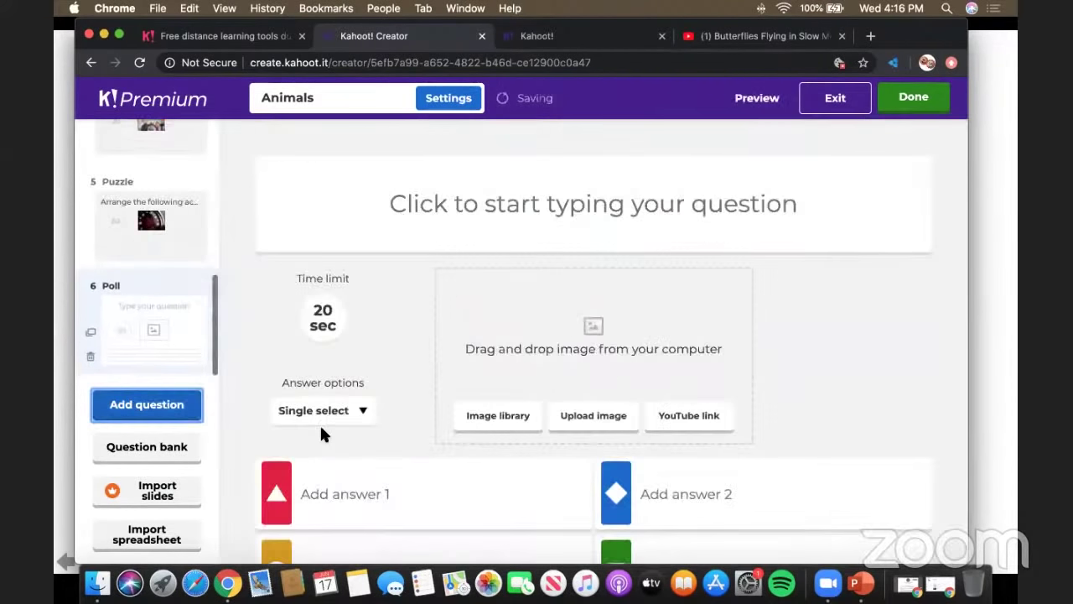
{"action": "left_click", "coordinate": [466, 224]}
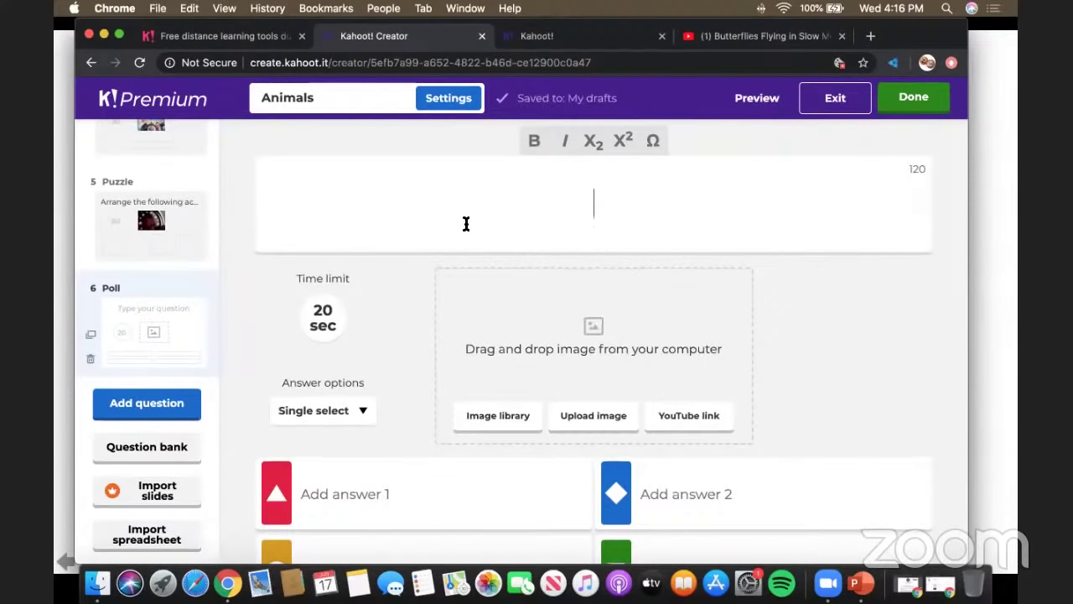
{"action": "type", "text": "What is"}
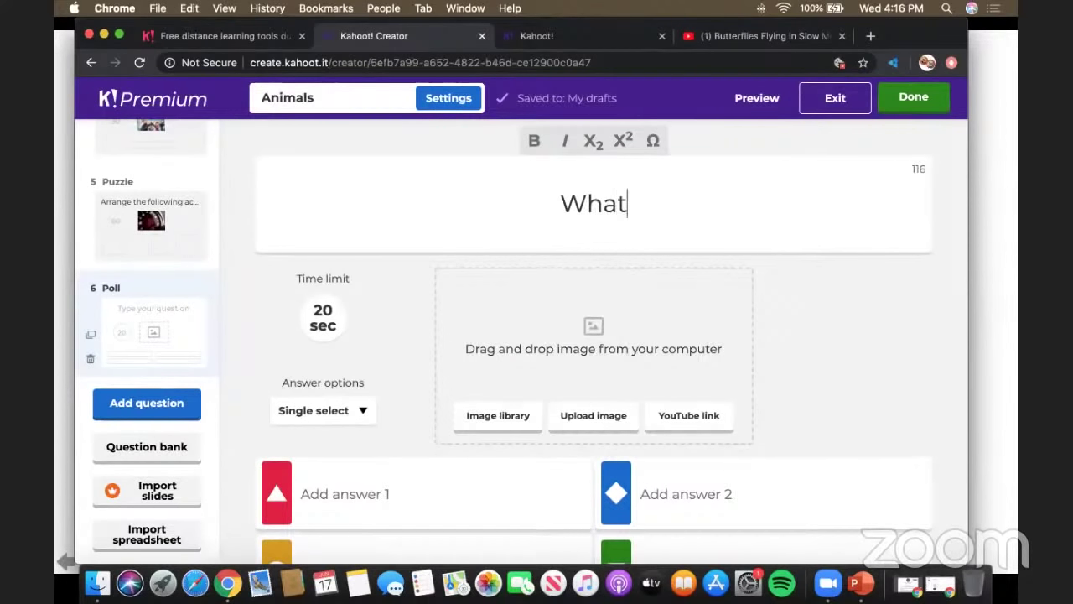
{"action": "key", "text": "BackSpace"}
{"action": "key", "text": "BackSpace"}
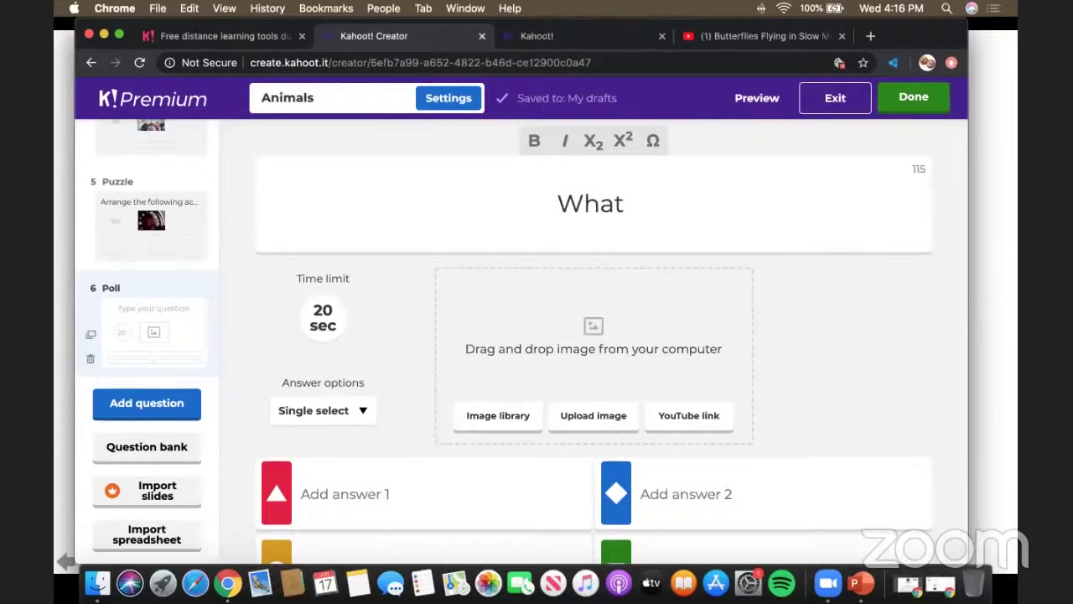
{"action": "type", "text": "animal i"}
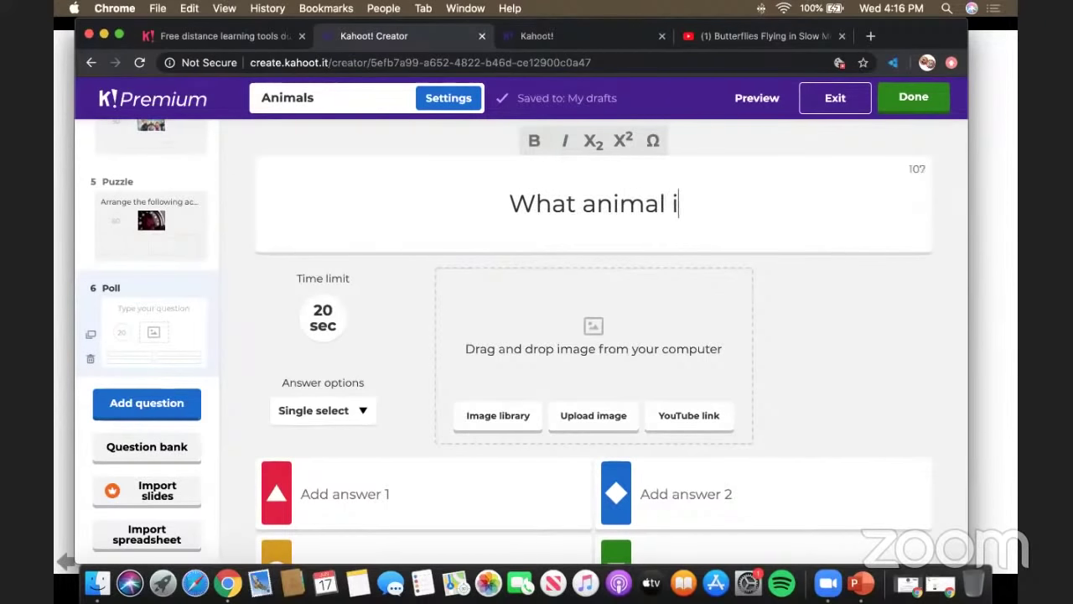
{"action": "type", "text": "s the best?"}
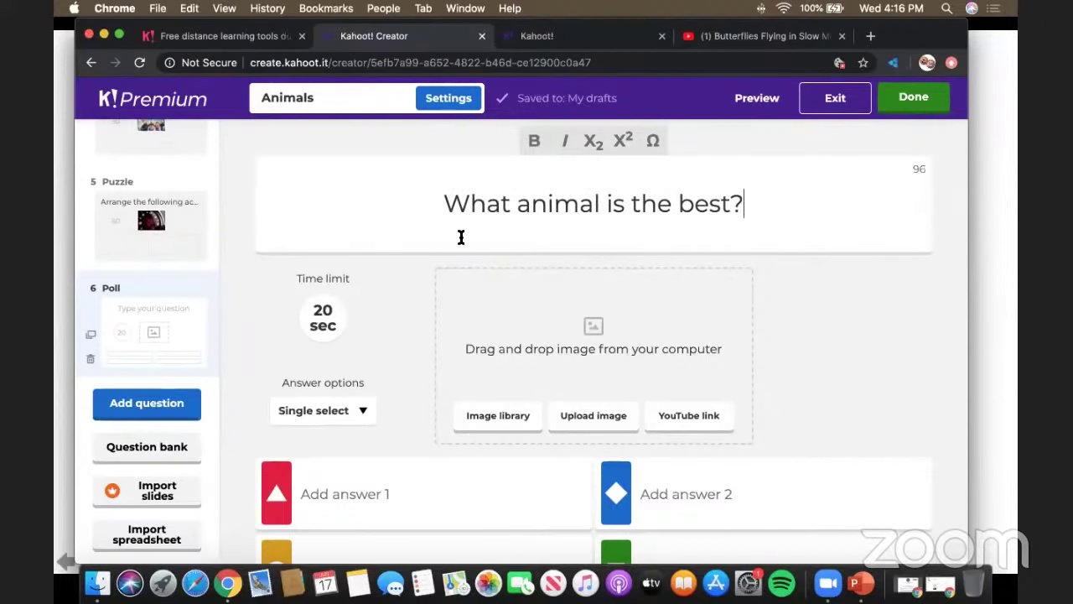
{"action": "left_click", "coordinate": [511, 419]}
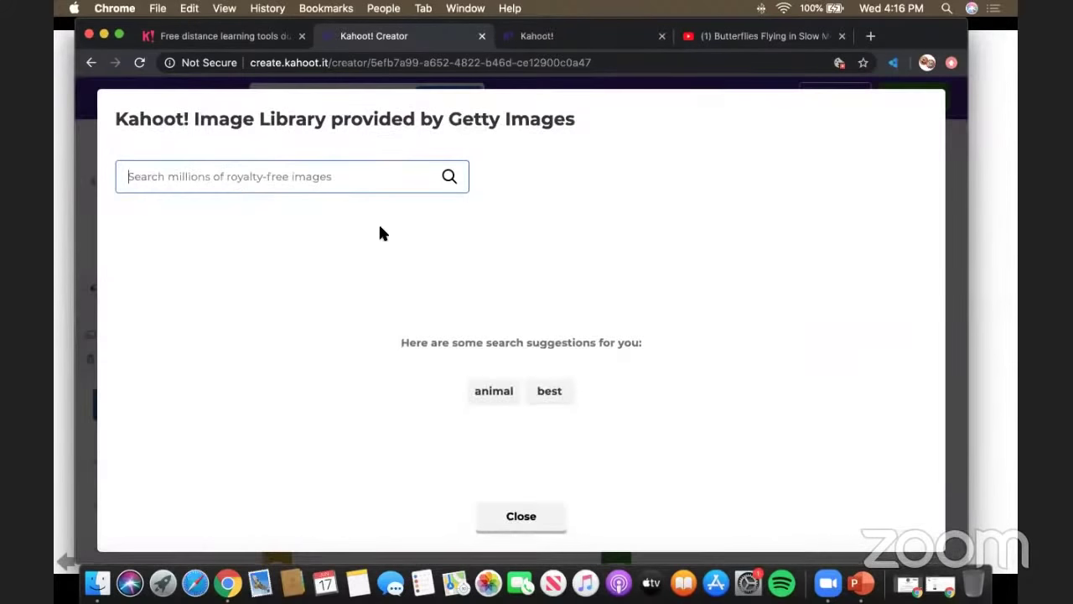
- Search stock images for 'animal' and set the cat-and-dog photo as the poll image
{"action": "left_click", "coordinate": [495, 390]}
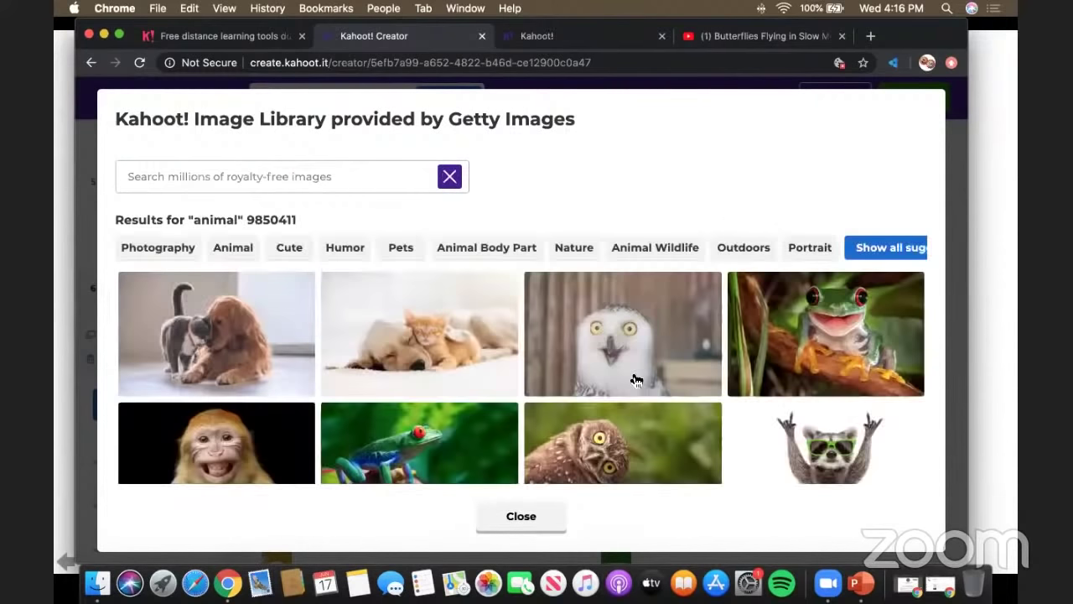
{"action": "scroll", "coordinate": [403, 353], "scroll_direction": "down", "scroll_amount": 1}
{"action": "left_click", "coordinate": [286, 329]}
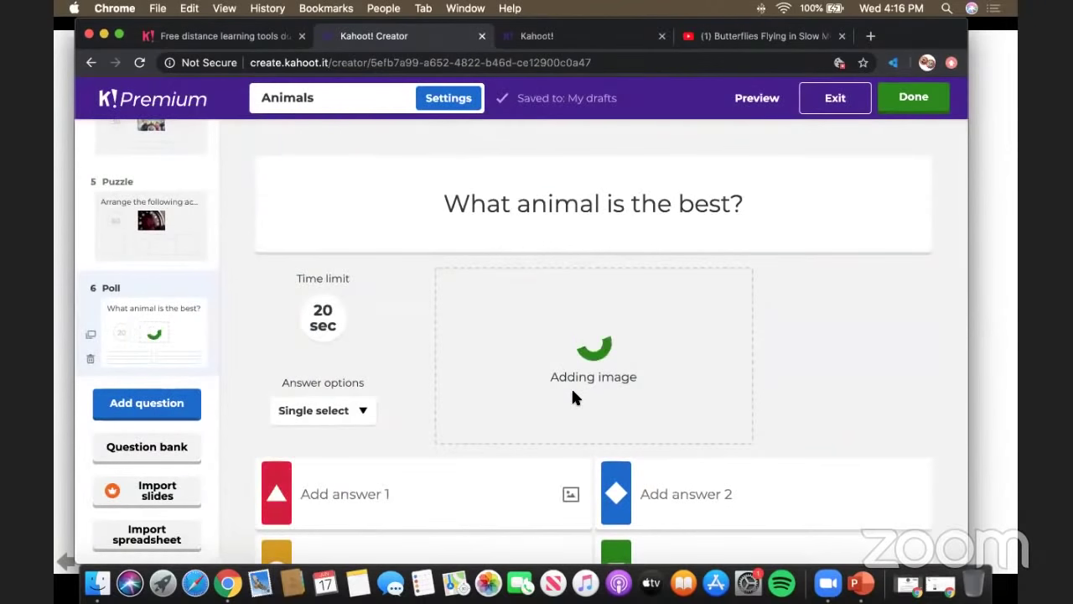
{"action": "scroll", "coordinate": [459, 412], "scroll_direction": "down", "scroll_amount": 2}
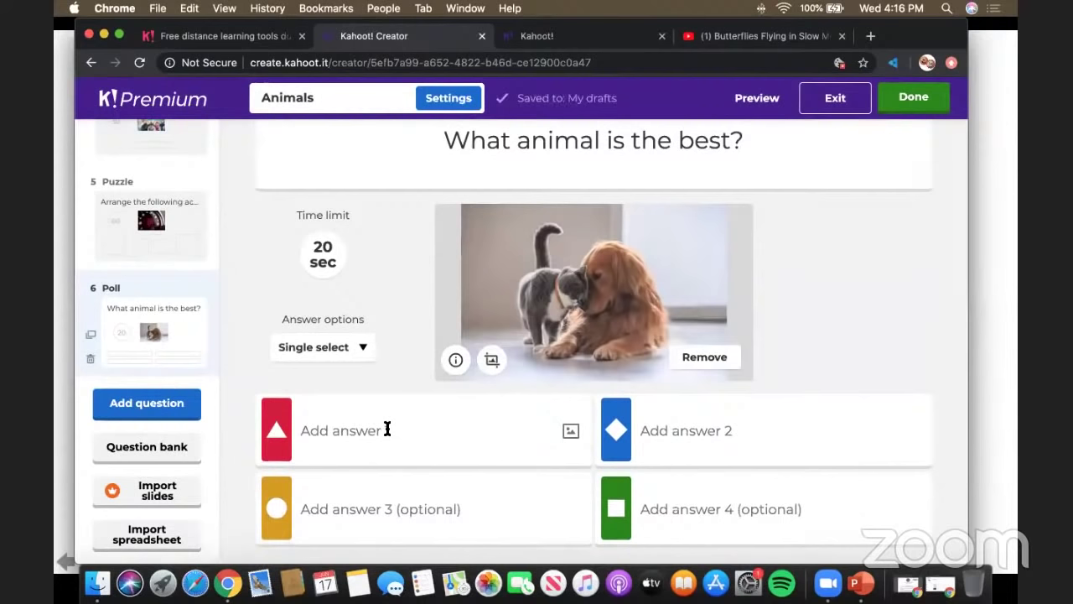
{"action": "left_click", "coordinate": [386, 430]}
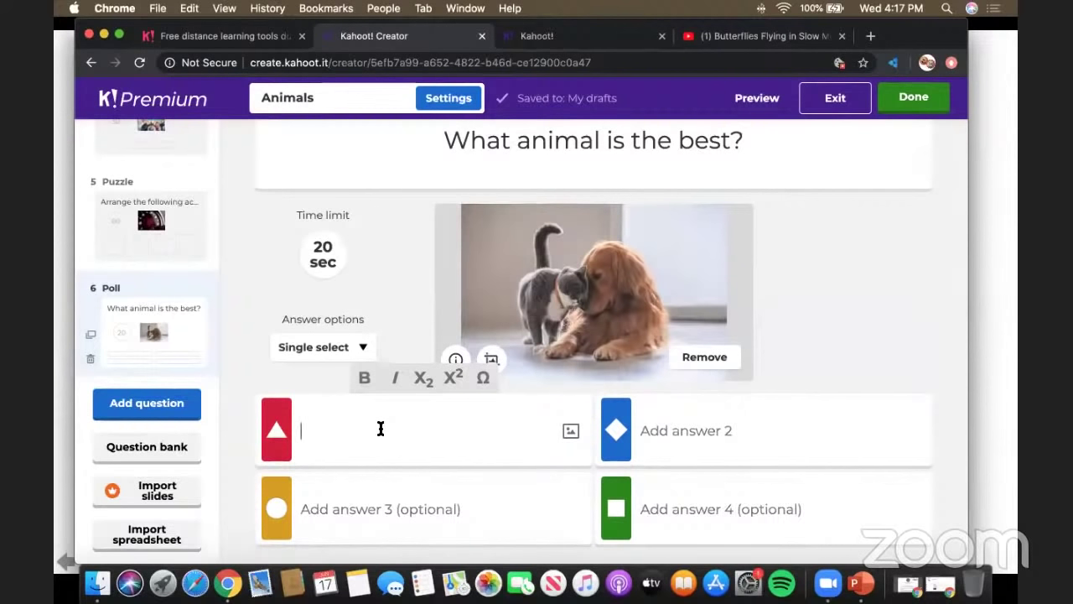
- Give answer 1 a cat photo from an image library search for 'cat'
{"action": "left_click", "coordinate": [573, 433]}
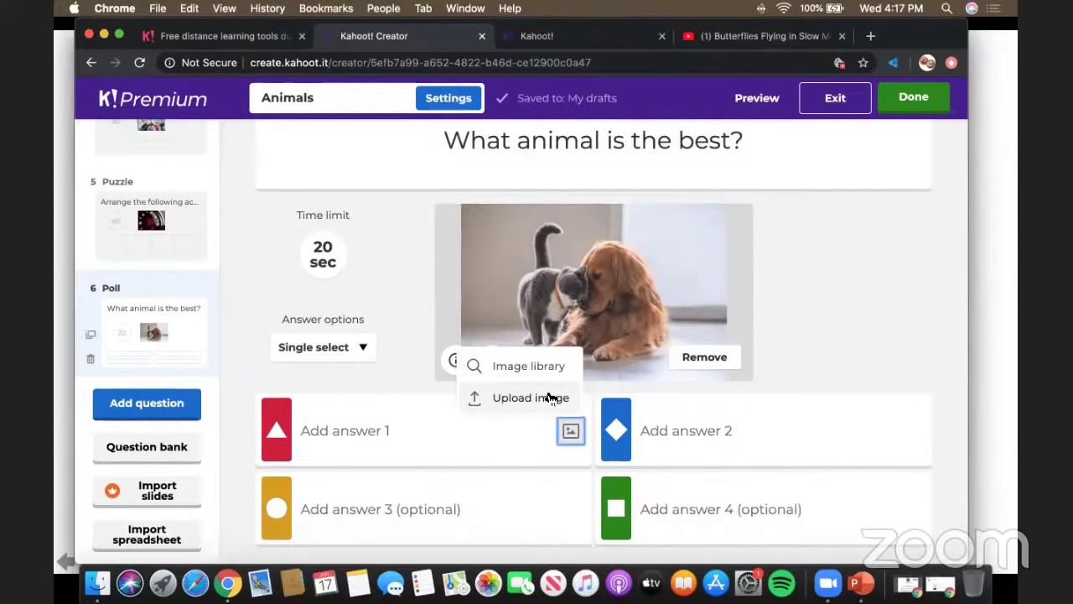
{"action": "left_click", "coordinate": [546, 369]}
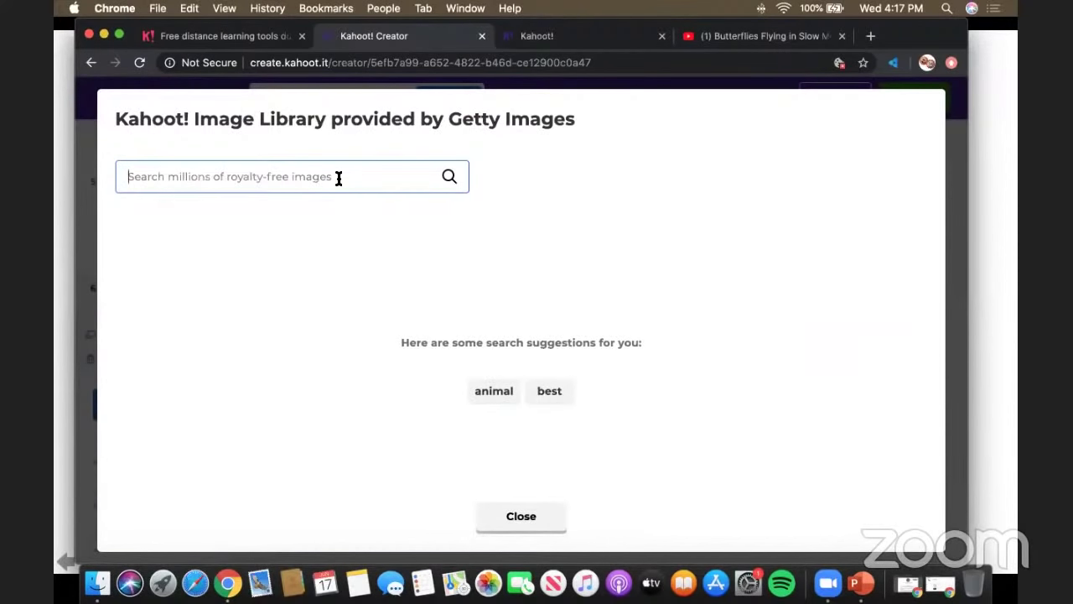
{"action": "type", "text": "cat"}
{"action": "key", "text": "Return"}
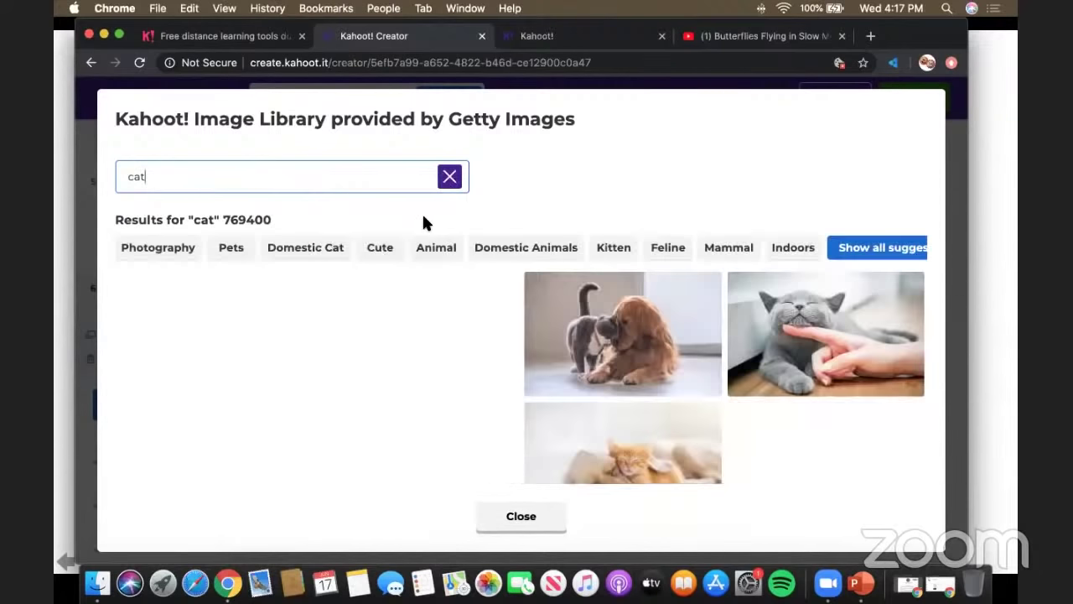
{"action": "left_click", "coordinate": [708, 419]}
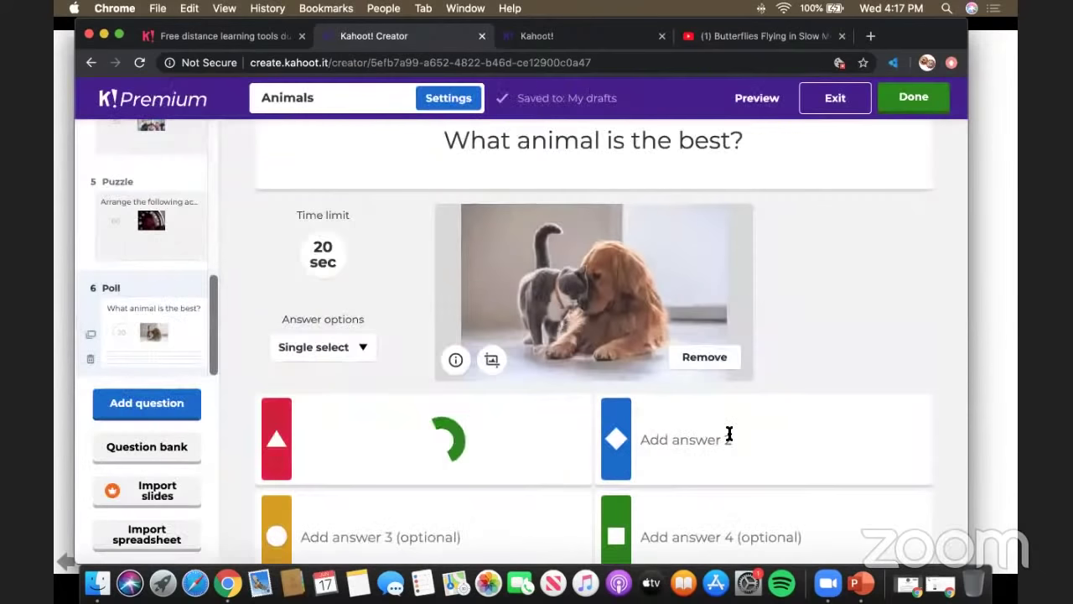
- Give answer 2 the smiling dog photo from an image library search for 'dog'
{"action": "left_click", "coordinate": [730, 433]}
{"action": "left_click", "coordinate": [911, 451]}
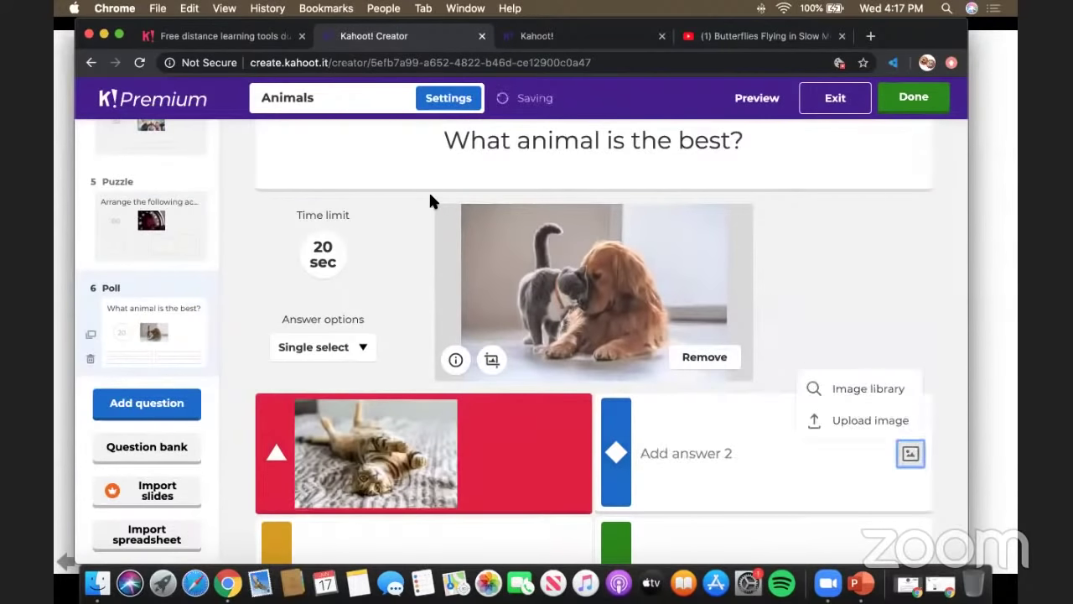
{"action": "left_click", "coordinate": [845, 391]}
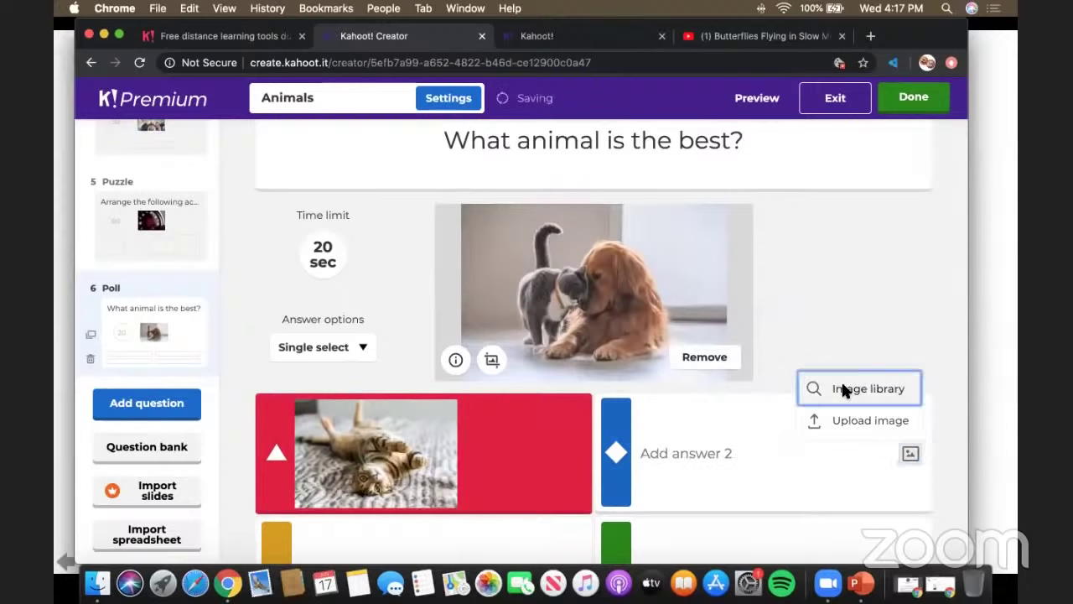
{"action": "type", "text": "dog"}
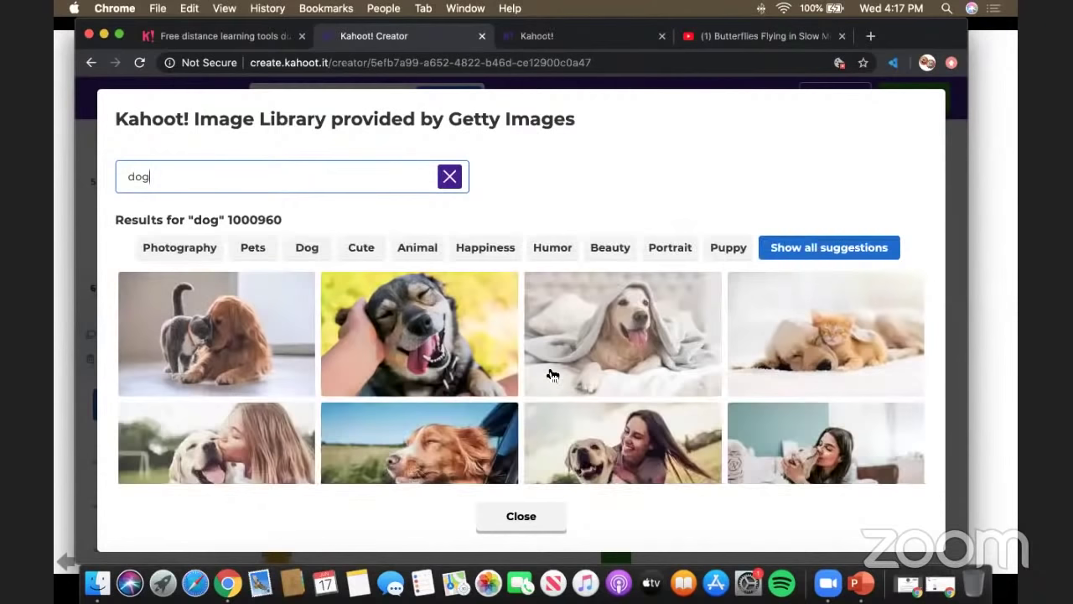
{"action": "scroll", "coordinate": [545, 377], "scroll_direction": "down", "scroll_amount": 2}
{"action": "scroll", "coordinate": [545, 378], "scroll_direction": "down", "scroll_amount": 3}
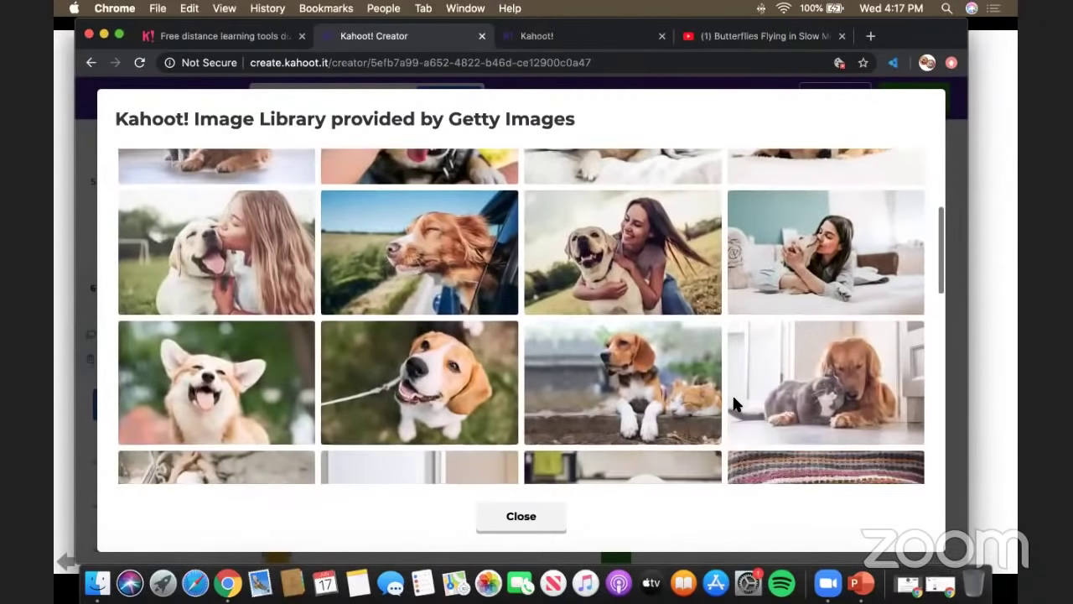
{"action": "left_click", "coordinate": [732, 392]}
{"action": "scroll", "coordinate": [736, 405], "scroll_direction": "down", "scroll_amount": 2}
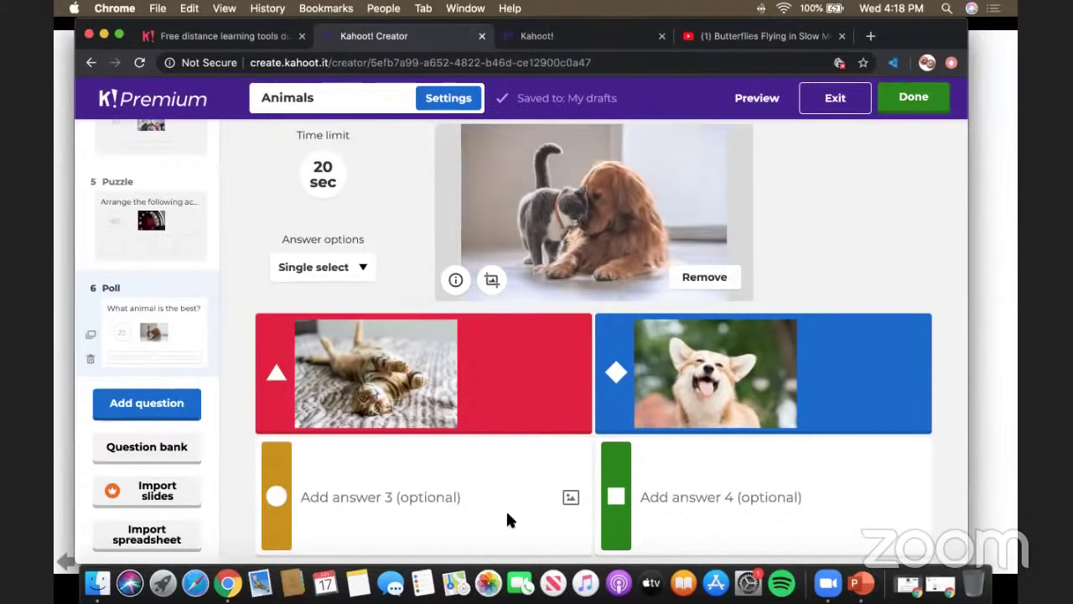
- Mark the Animals kahoot as done and start a test play of it
{"action": "left_click", "coordinate": [905, 112]}
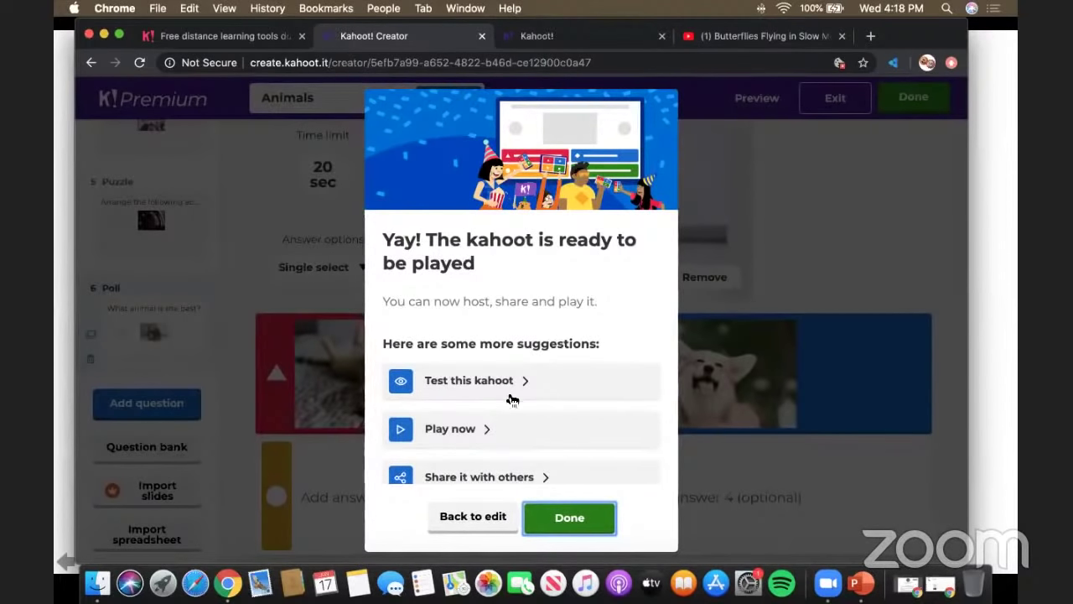
{"action": "scroll", "coordinate": [495, 396], "scroll_direction": "down", "scroll_amount": 1}
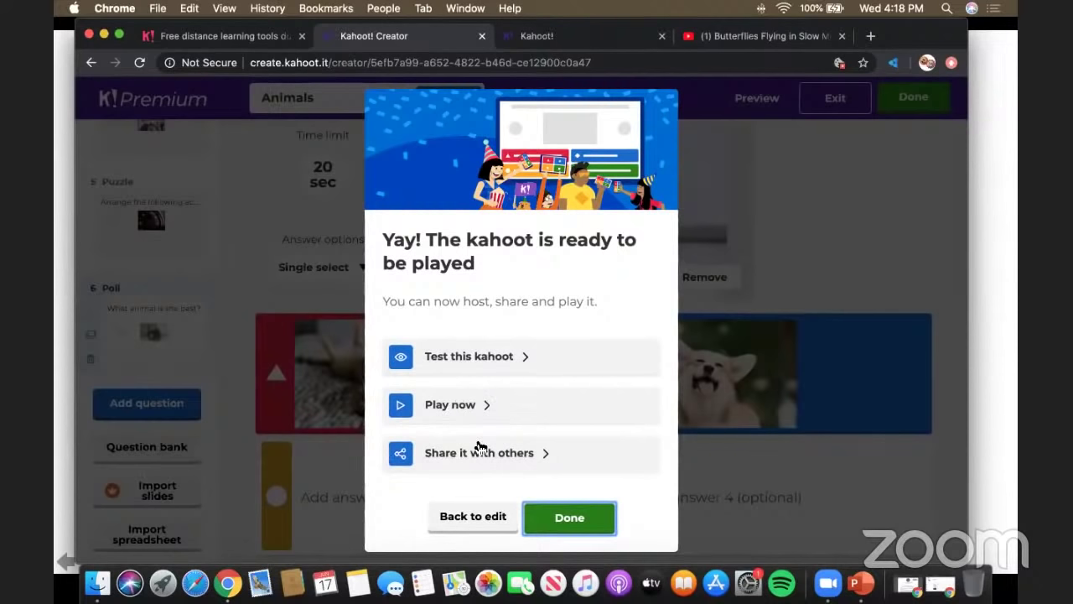
{"action": "left_click", "coordinate": [469, 355]}
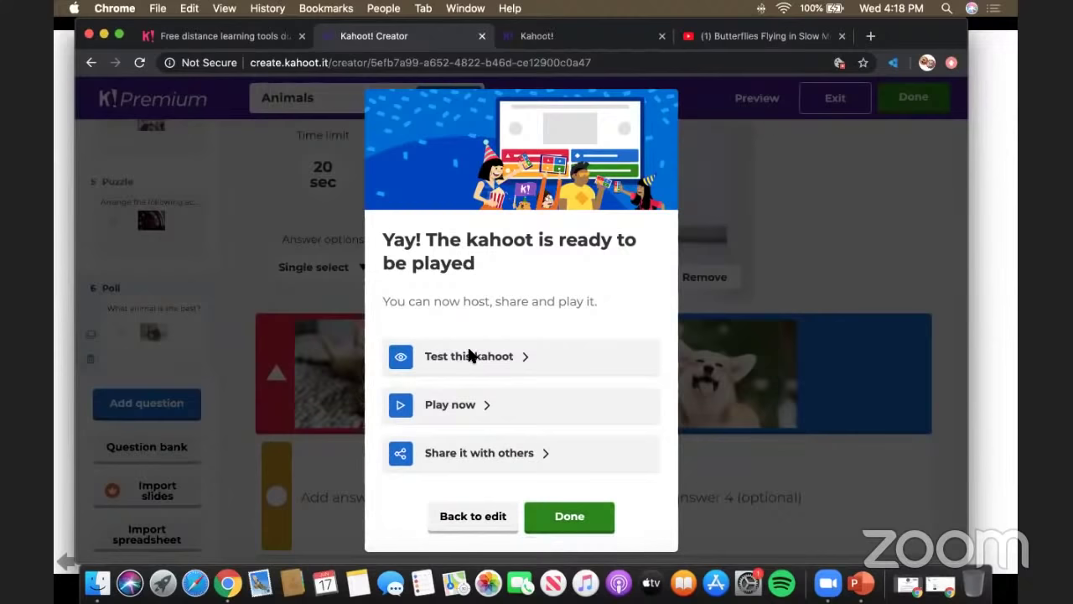
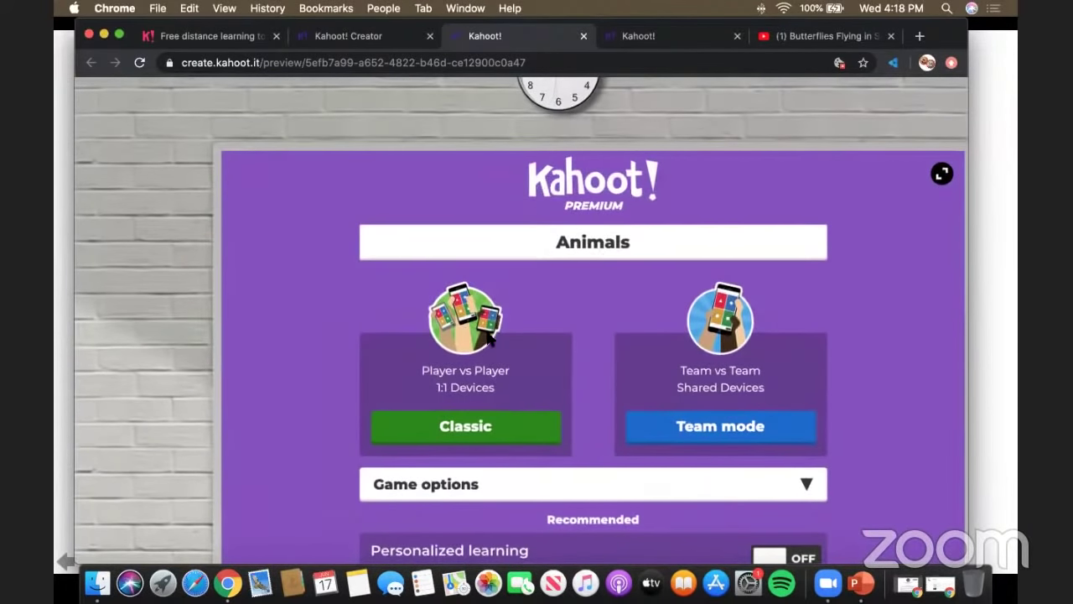
- Switch Personalized learning on in the Animals kahoot's game options
{"action": "scroll", "coordinate": [449, 373], "scroll_direction": "down", "scroll_amount": 2}
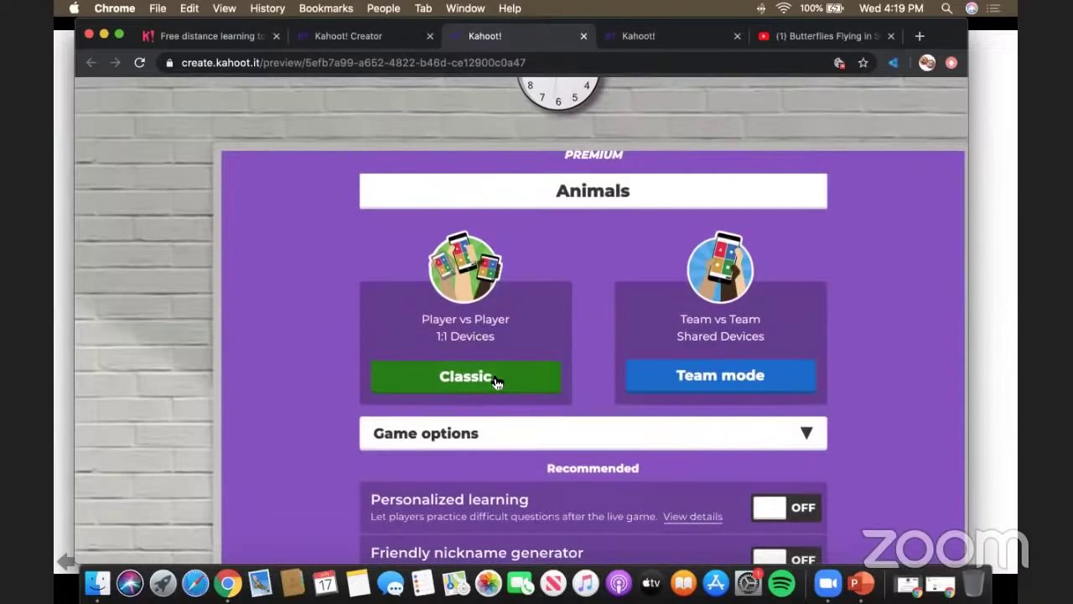
{"action": "scroll", "coordinate": [329, 353], "scroll_direction": "down", "scroll_amount": 1}
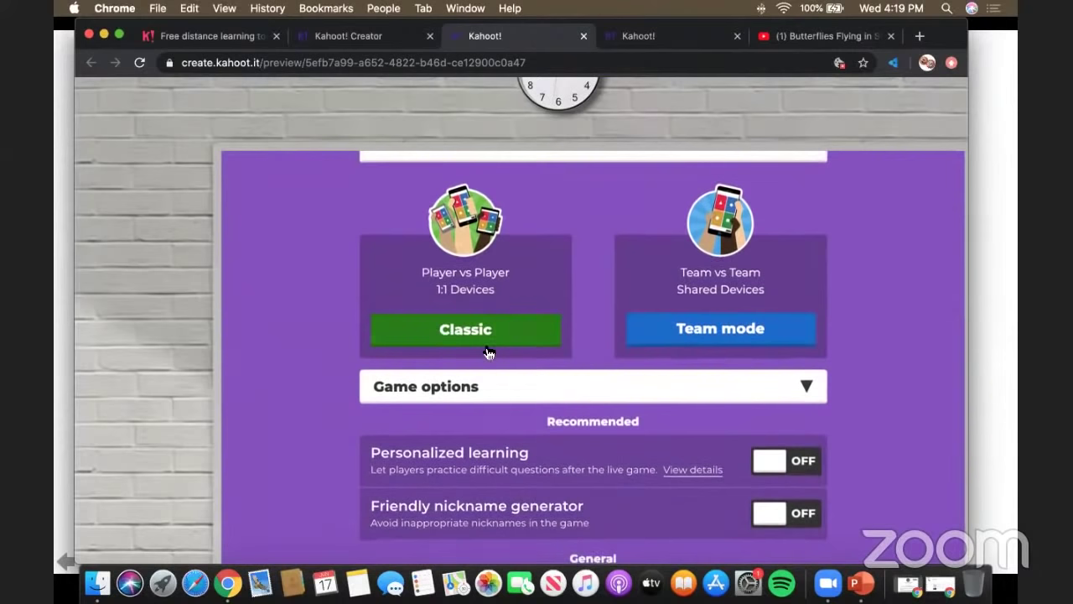
{"action": "scroll", "coordinate": [505, 381], "scroll_direction": "down", "scroll_amount": 1}
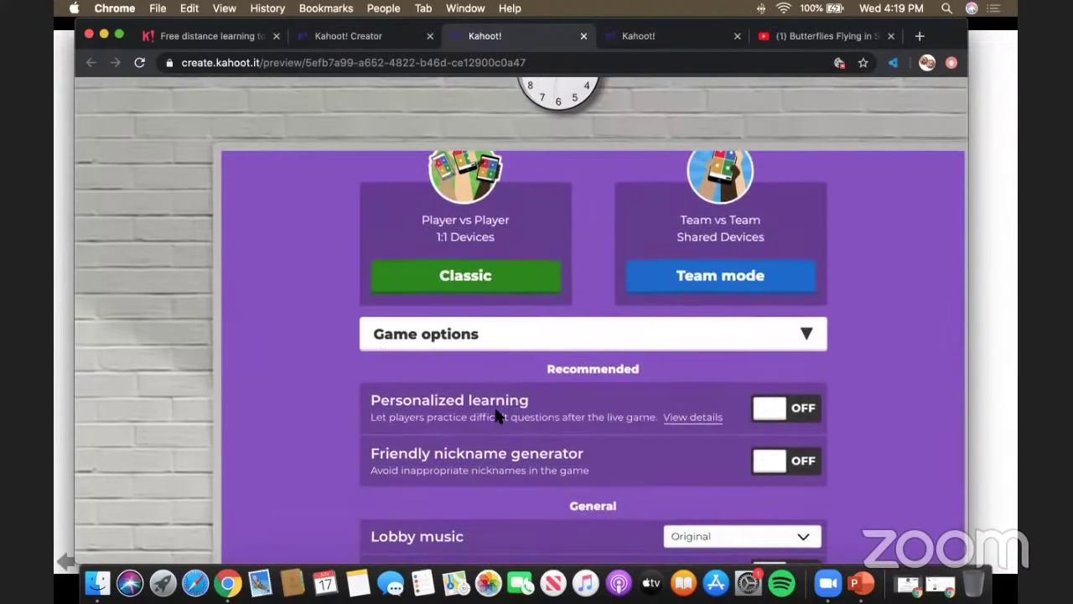
{"action": "scroll", "coordinate": [496, 415], "scroll_direction": "down", "scroll_amount": 1}
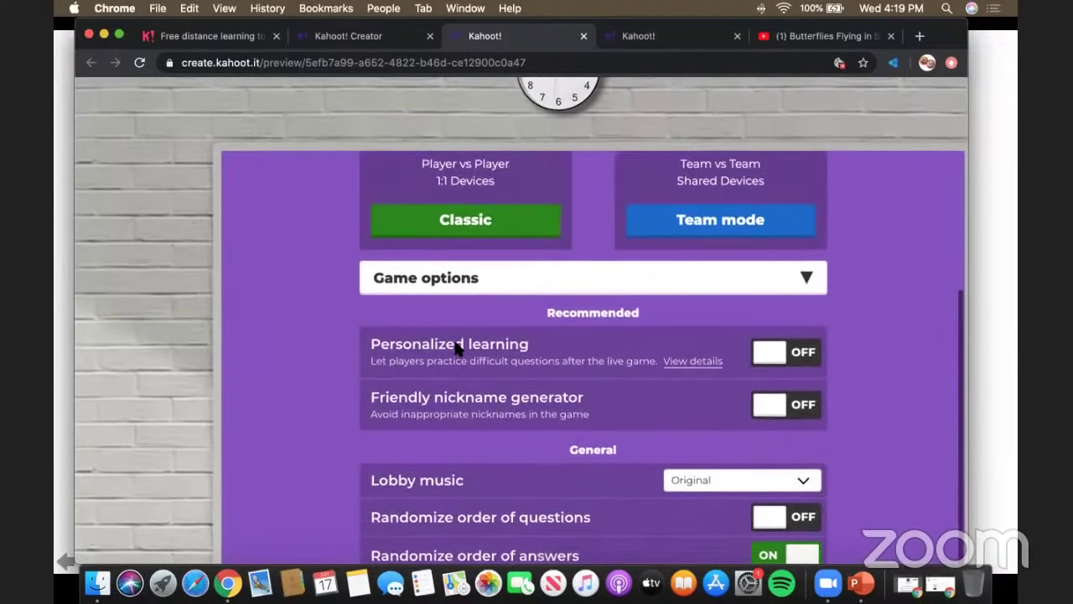
{"action": "scroll", "coordinate": [457, 344], "scroll_direction": "up", "scroll_amount": 5}
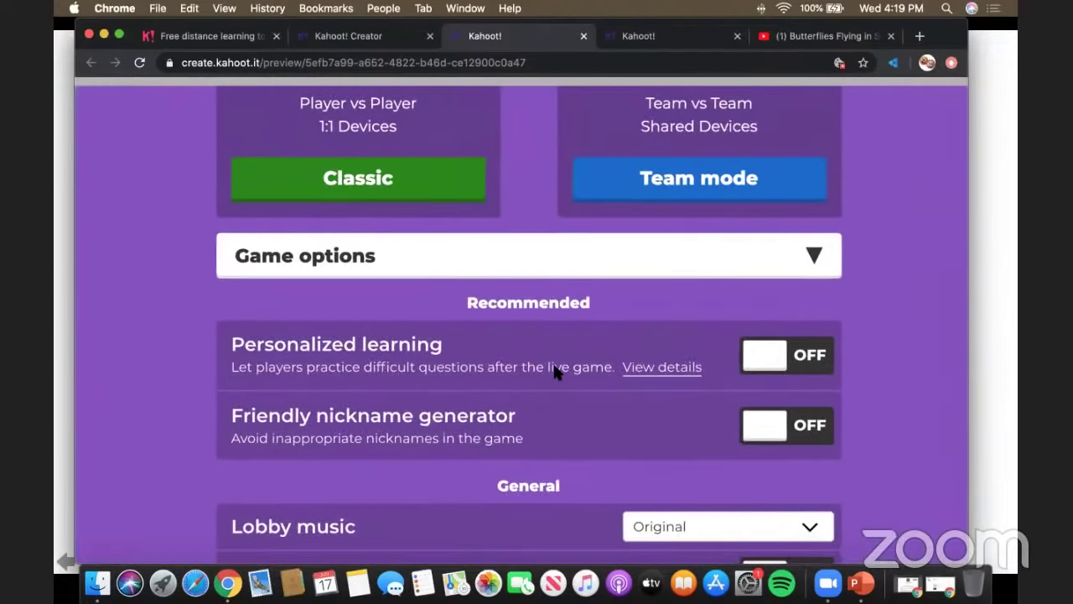
{"action": "scroll", "coordinate": [554, 372], "scroll_direction": "down", "scroll_amount": 1}
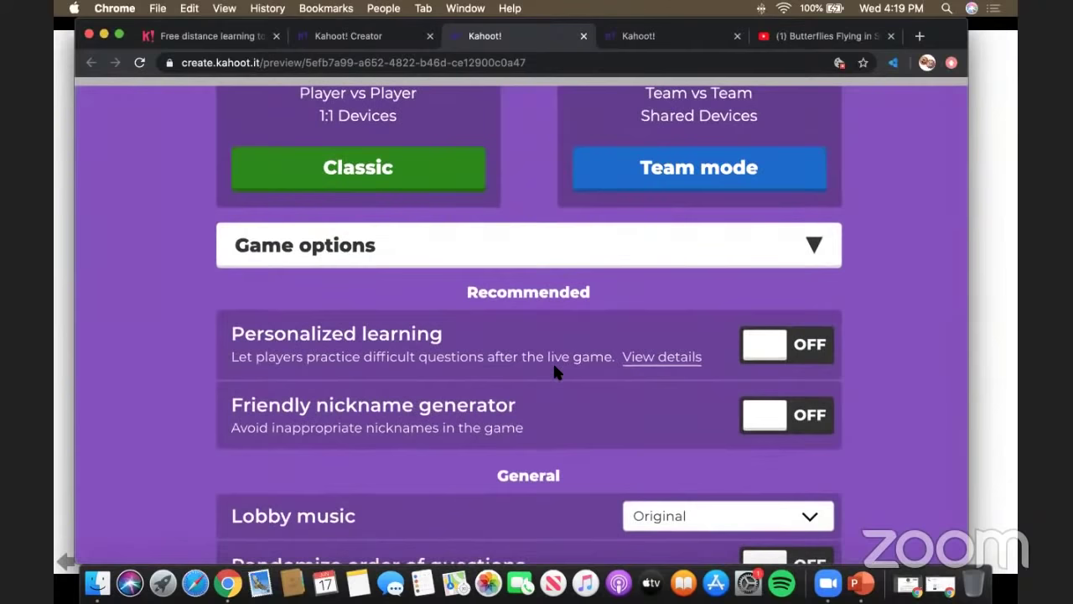
{"action": "left_click", "coordinate": [811, 344]}
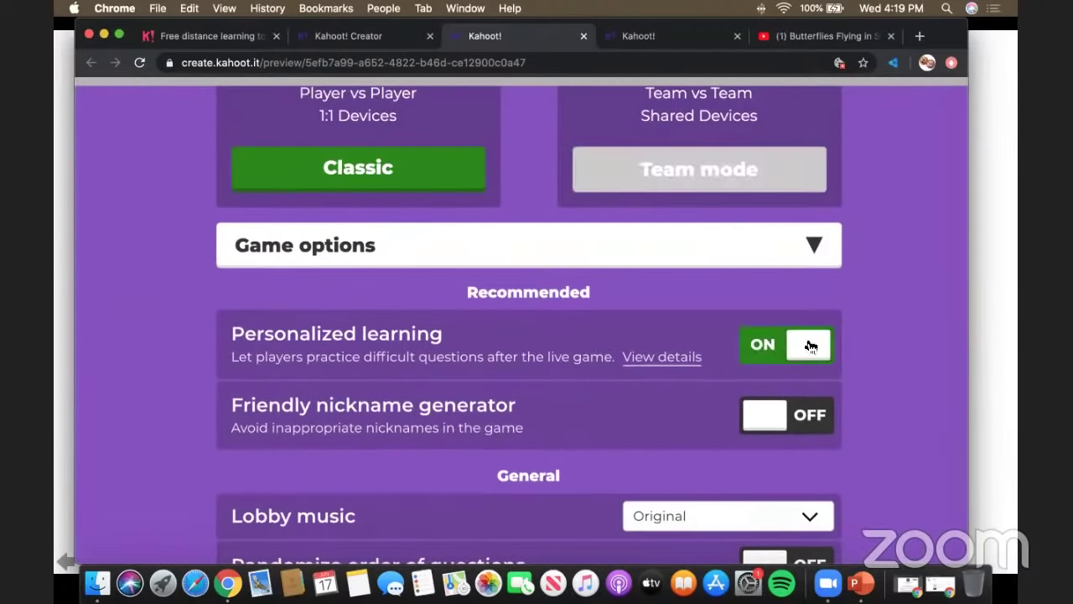
{"action": "mouse_move", "coordinate": [762, 210]}
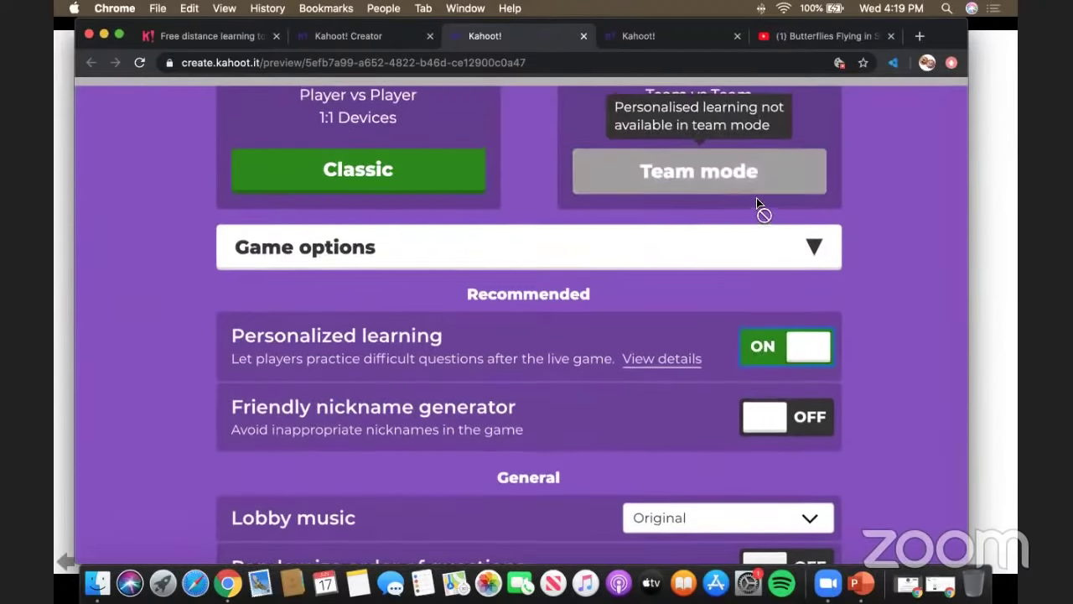
{"action": "scroll", "coordinate": [713, 235], "scroll_direction": "up", "scroll_amount": 3}
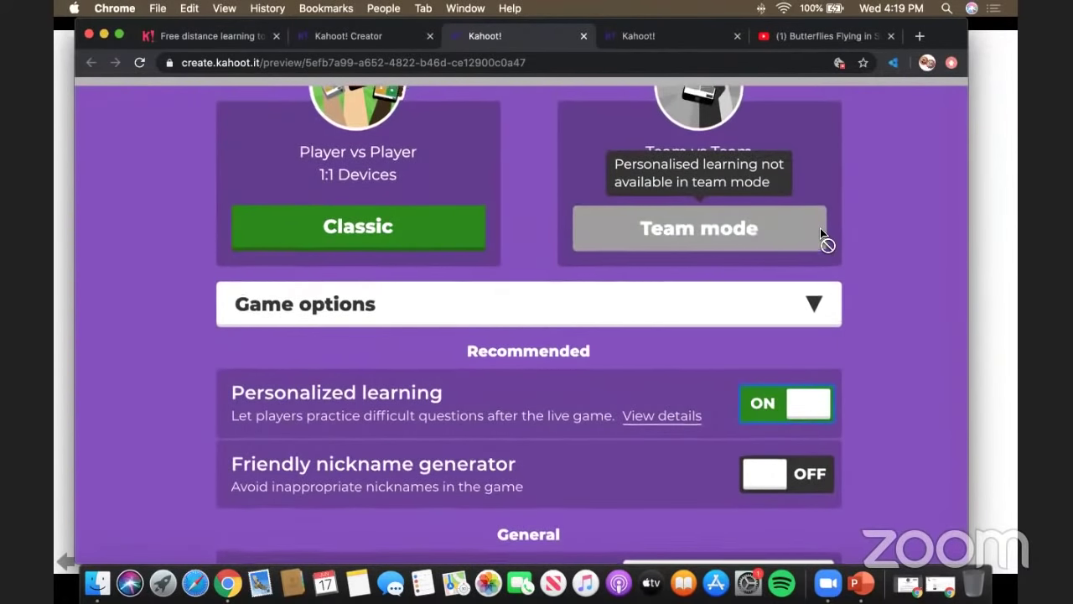
{"action": "scroll", "coordinate": [821, 235], "scroll_direction": "up", "scroll_amount": 1}
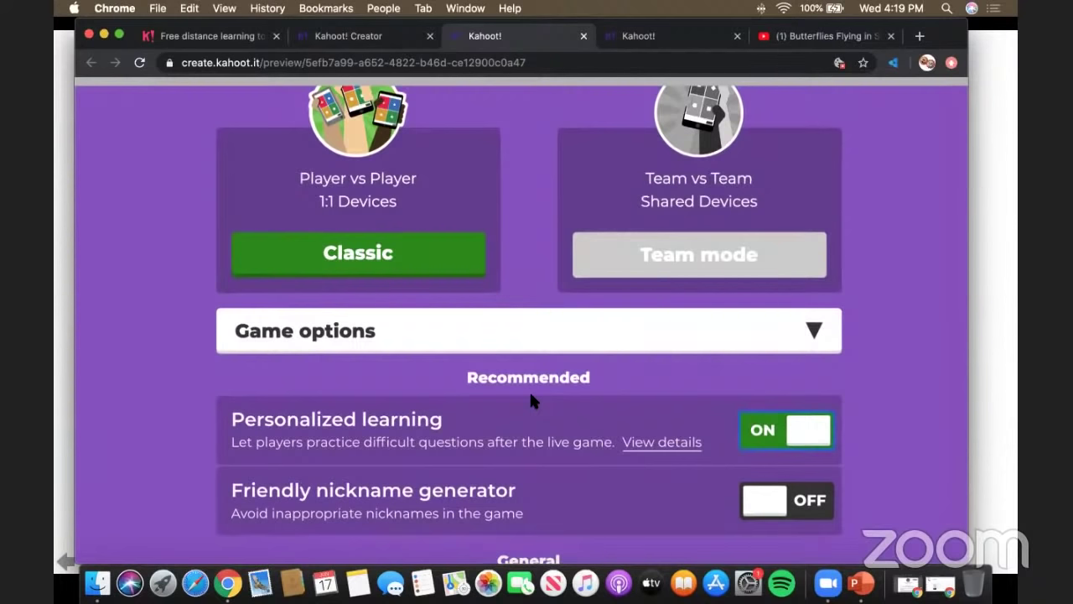
{"action": "scroll", "coordinate": [530, 397], "scroll_direction": "down", "scroll_amount": 2}
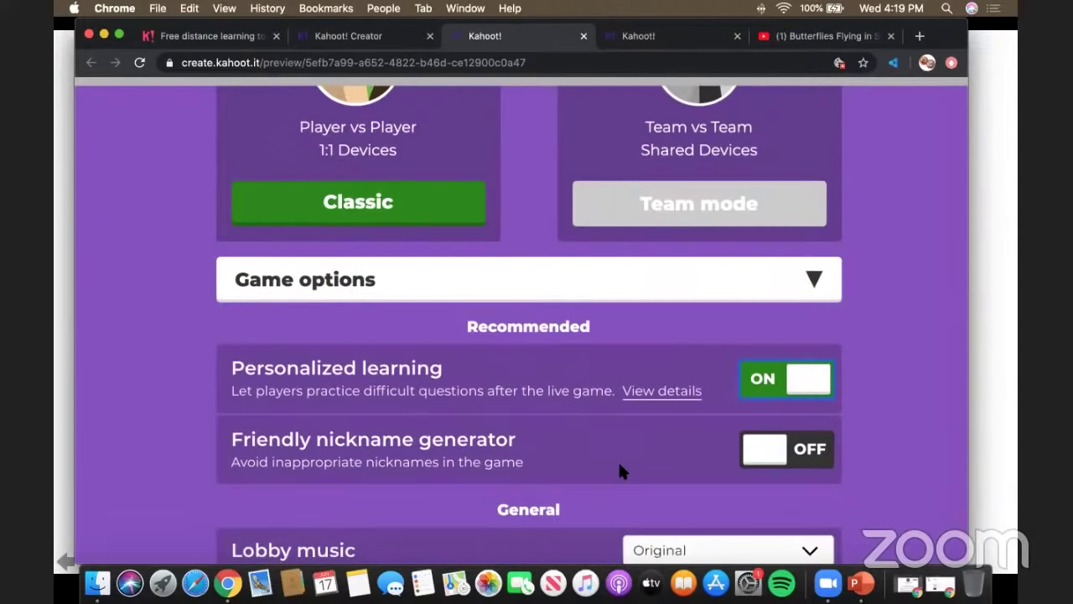
{"action": "scroll", "coordinate": [620, 469], "scroll_direction": "down", "scroll_amount": 3}
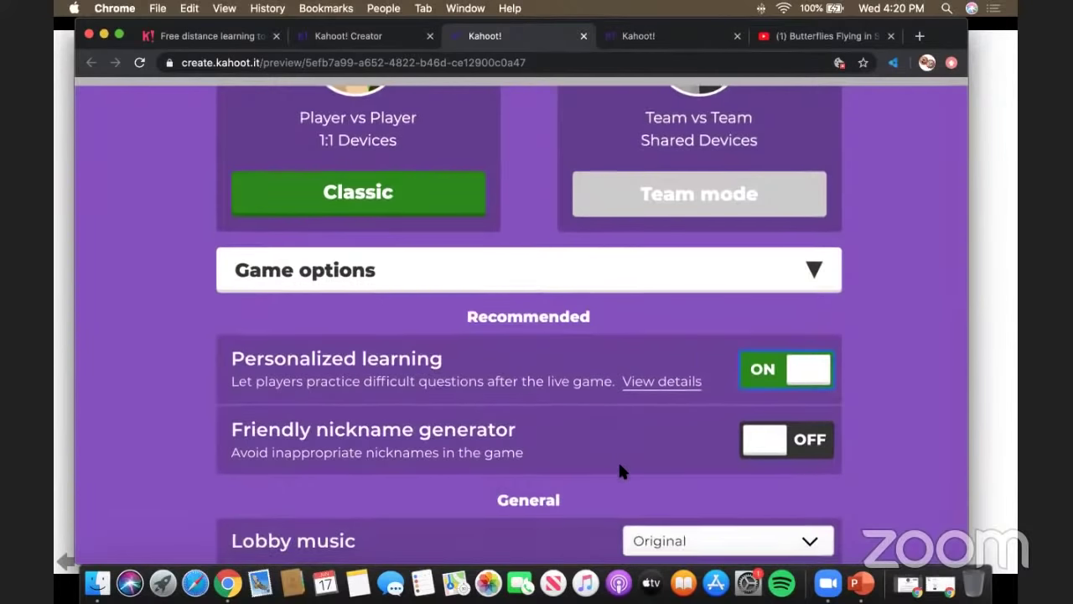
{"action": "scroll", "coordinate": [862, 426], "scroll_direction": "down", "scroll_amount": 1}
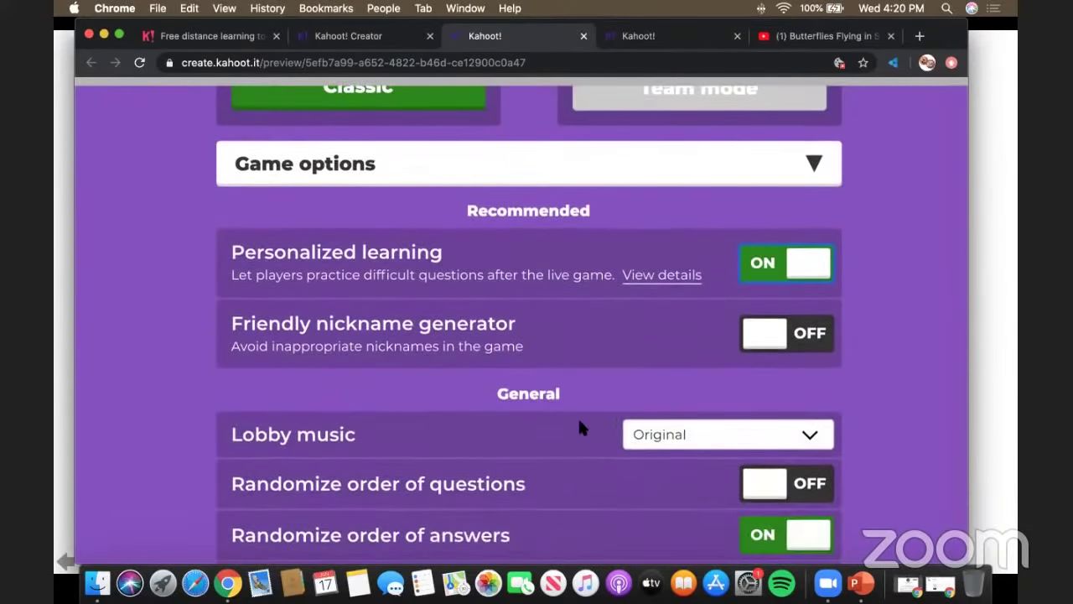
{"action": "left_click", "coordinate": [735, 437]}
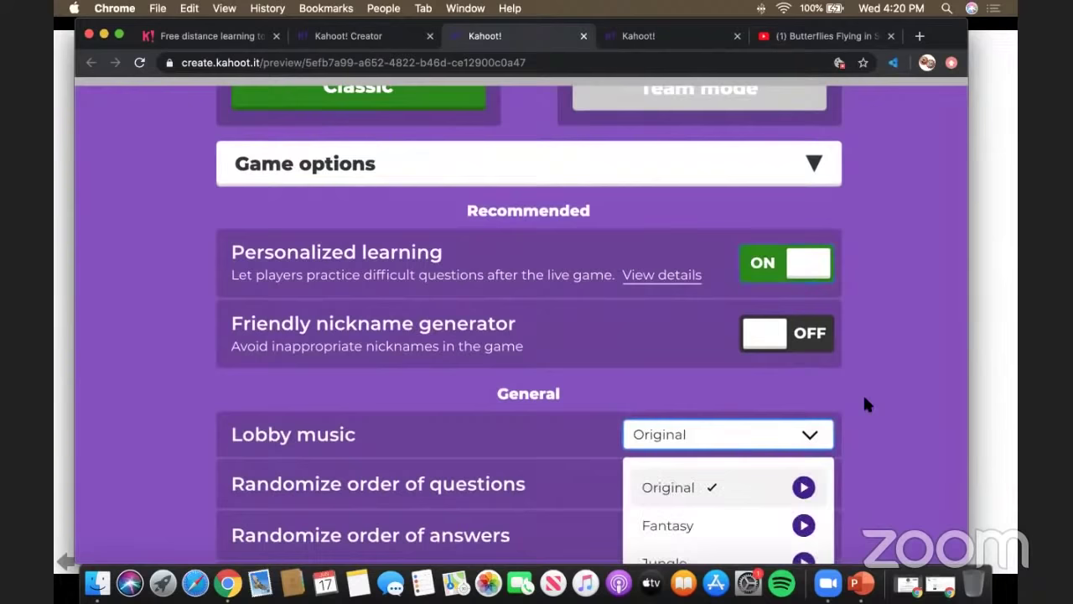
{"action": "scroll", "coordinate": [866, 404], "scroll_direction": "down", "scroll_amount": 7}
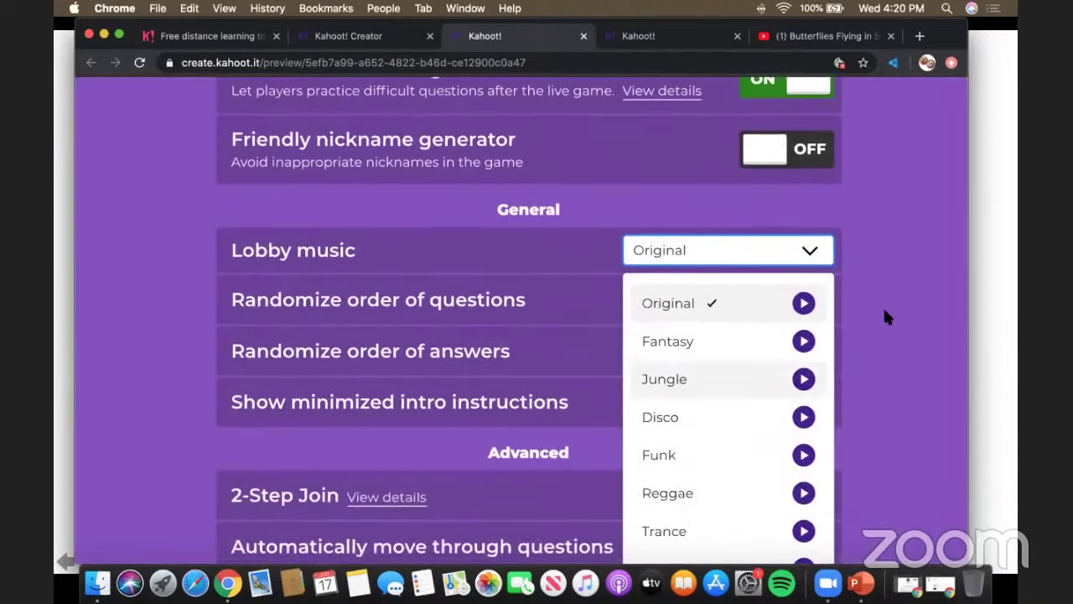
{"action": "left_click", "coordinate": [883, 305]}
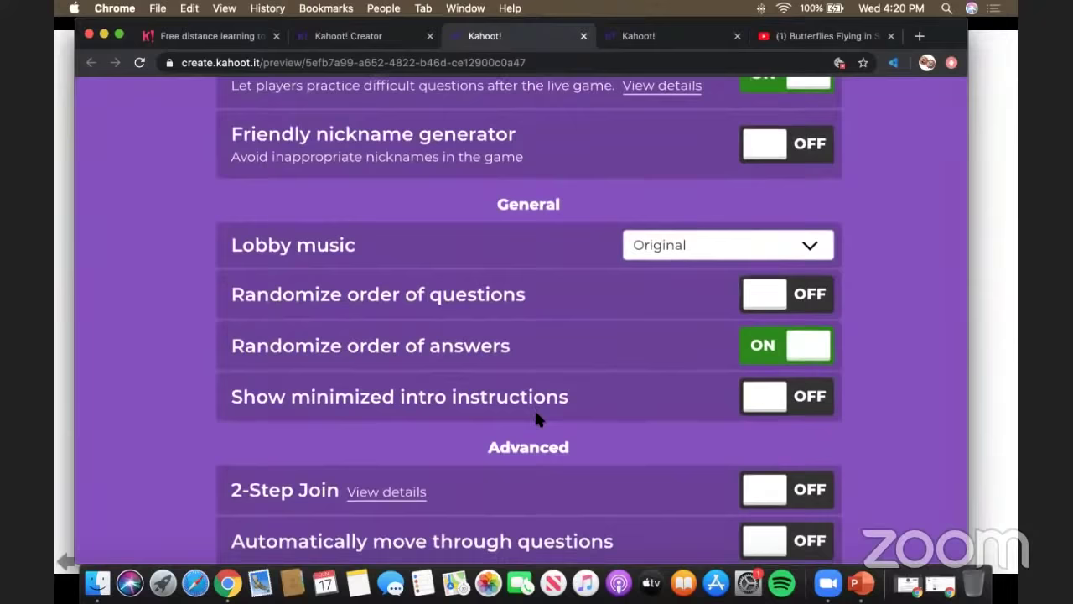
- Review the General and Advanced options, then launch the Animals game in Classic mode
{"action": "scroll", "coordinate": [537, 411], "scroll_direction": "down", "scroll_amount": 3}
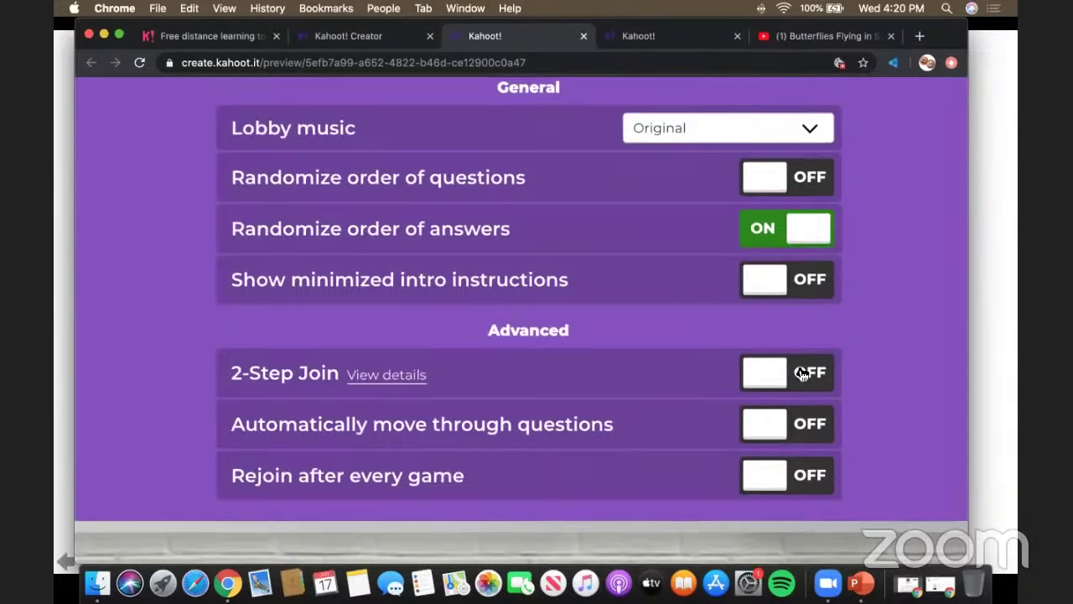
{"action": "scroll", "coordinate": [803, 369], "scroll_direction": "down", "scroll_amount": 1}
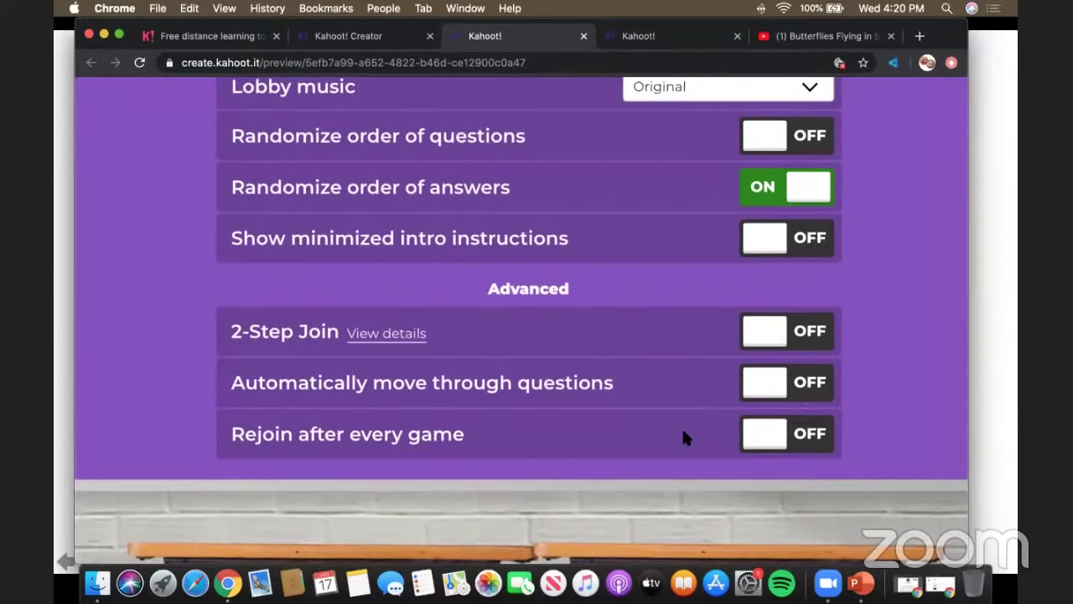
{"action": "scroll", "coordinate": [684, 437], "scroll_direction": "up", "scroll_amount": 15}
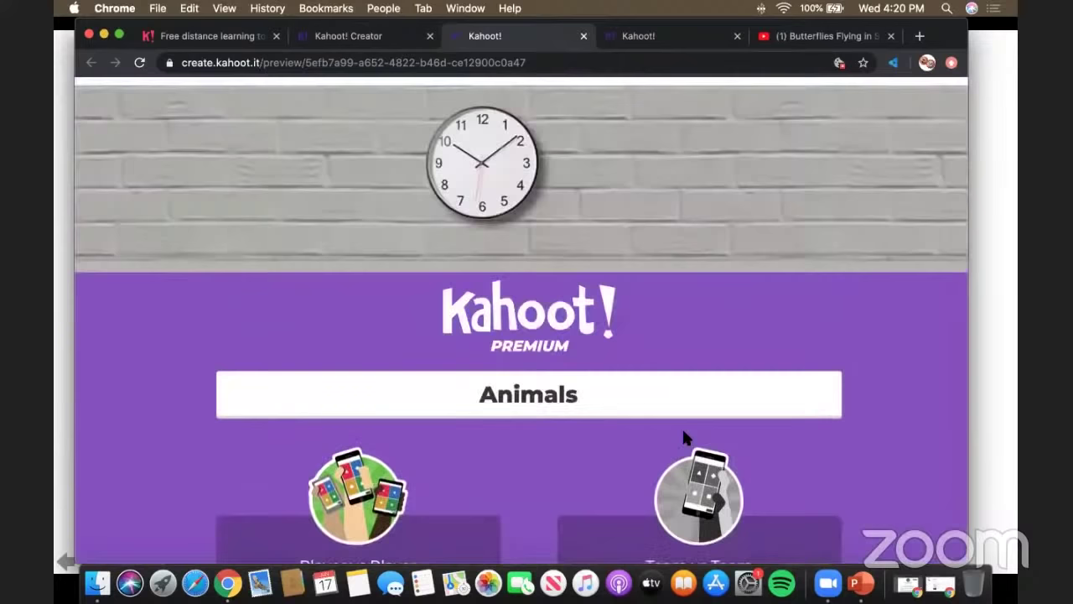
{"action": "scroll", "coordinate": [582, 383], "scroll_direction": "down", "scroll_amount": 3}
{"action": "left_click", "coordinate": [404, 502]}
- Show the Animals game lobby with its game PIN
{"action": "scroll", "coordinate": [471, 420], "scroll_direction": "down", "scroll_amount": 3}
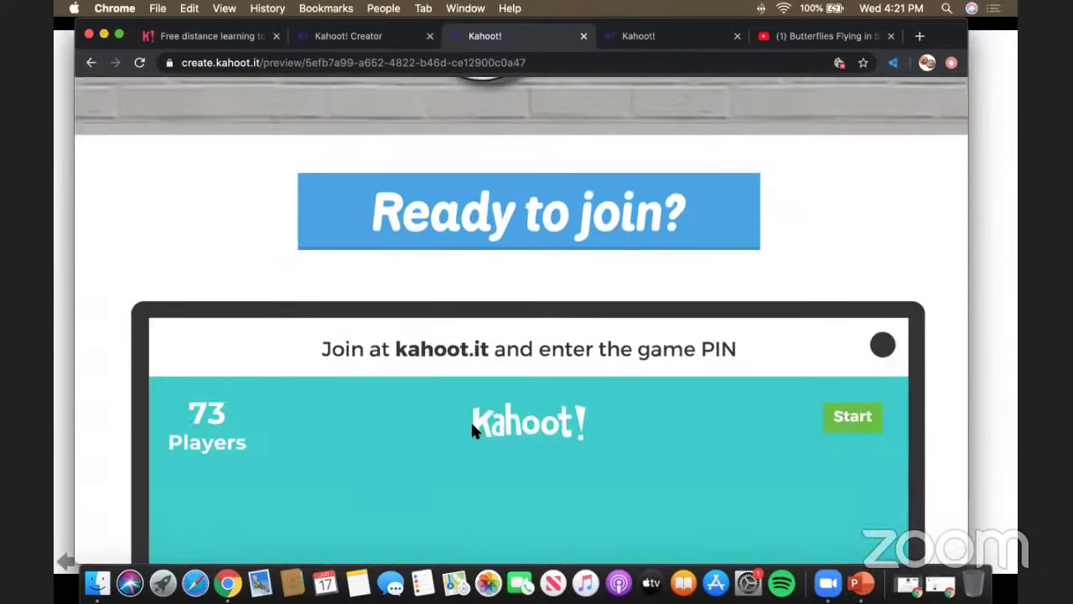
{"action": "scroll", "coordinate": [470, 421], "scroll_direction": "down", "scroll_amount": 2}
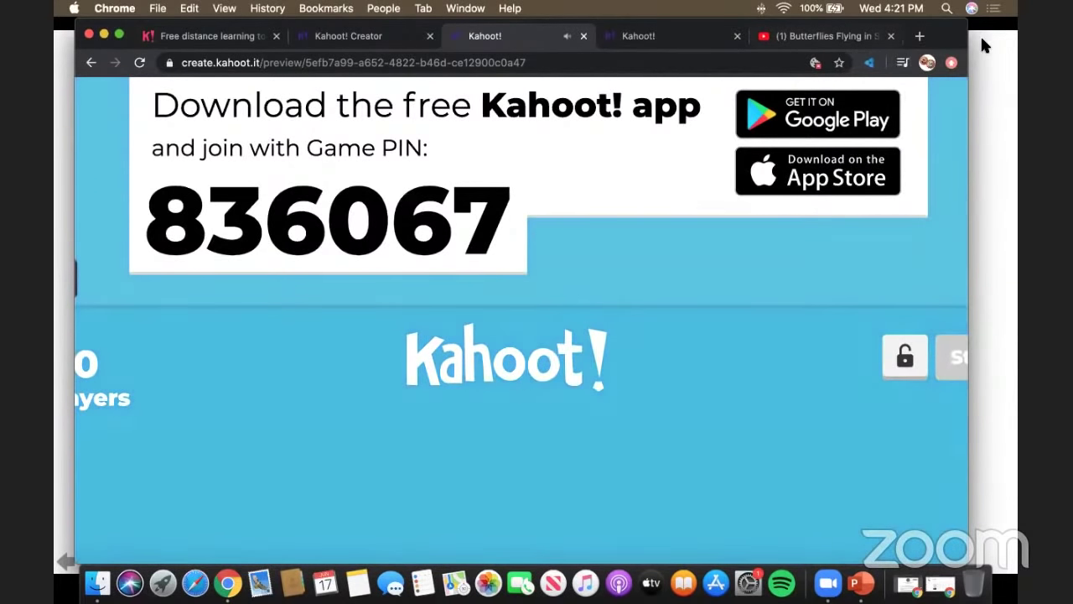
{"action": "left_click_drag", "start_coordinate": [952, 42], "coordinate": [992, 113]}
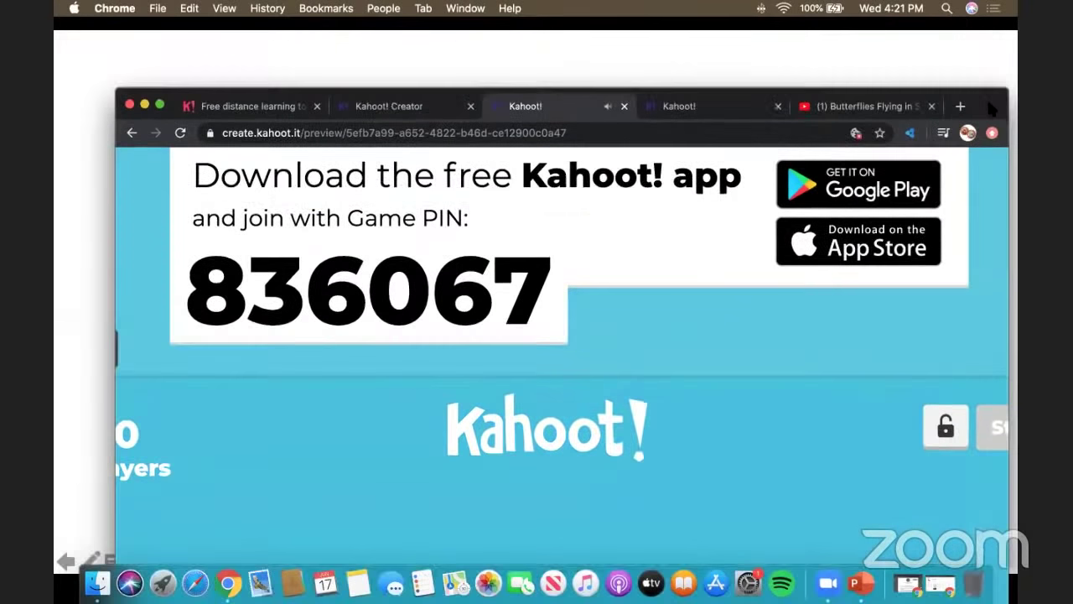
- Leave the running game and dismiss the ready-to-be-played popup
{"action": "left_click", "coordinate": [624, 107]}
{"action": "left_click", "coordinate": [642, 219]}
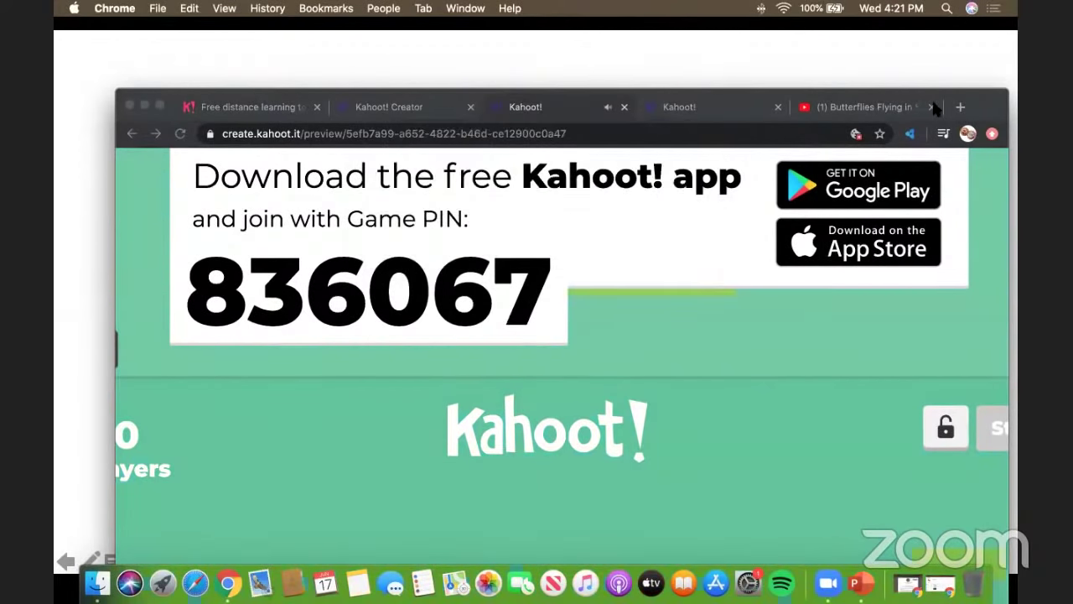
{"action": "left_click_drag", "start_coordinate": [952, 106], "coordinate": [901, 41]}
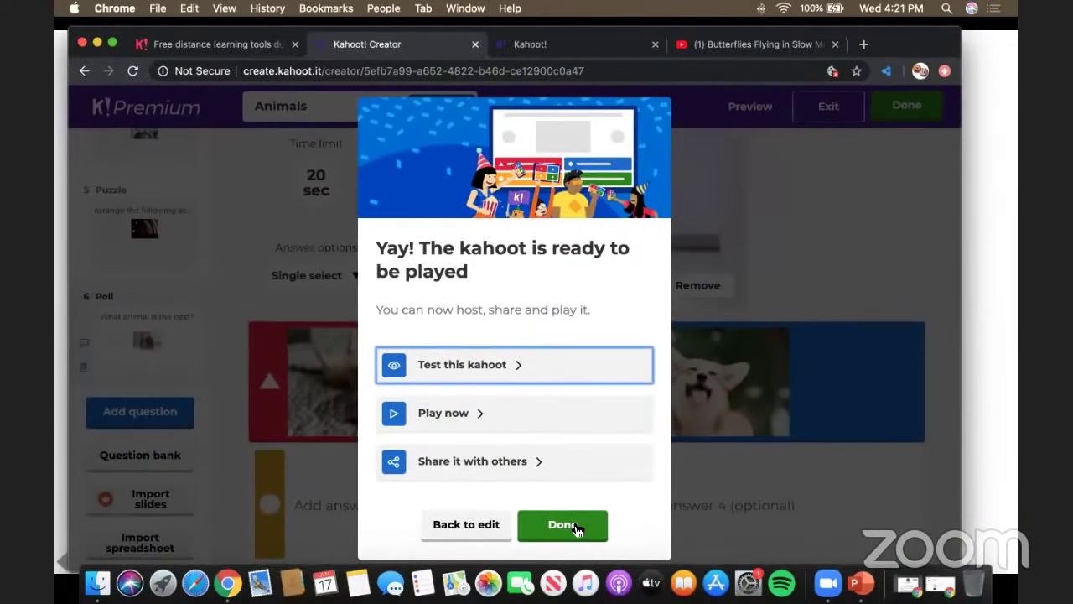
{"action": "left_click", "coordinate": [575, 526]}
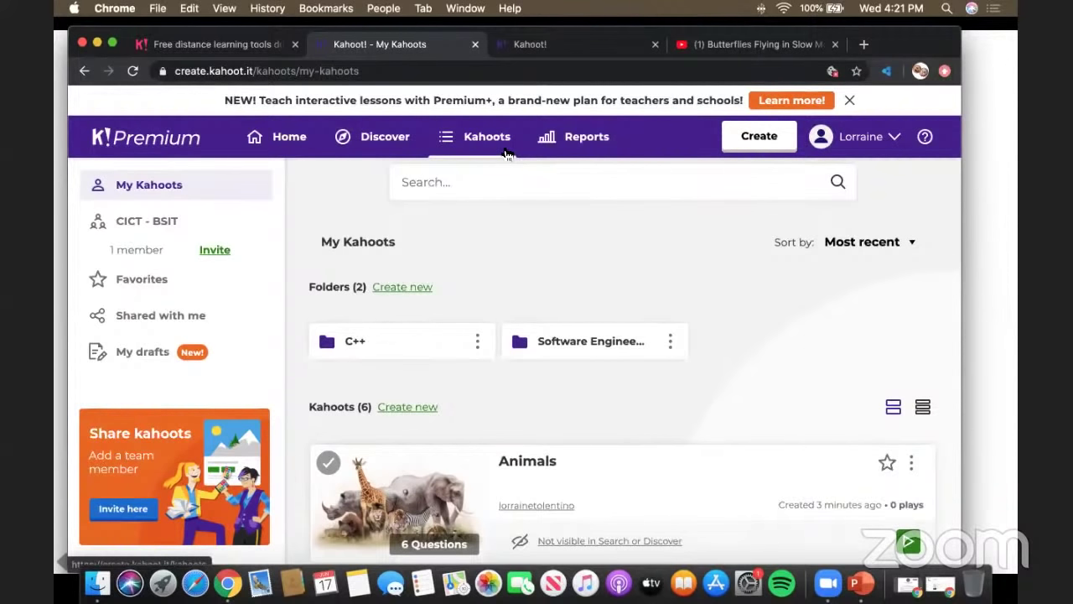
- Open the Reports page listing the 9 past hosted games
{"action": "left_click", "coordinate": [583, 138]}
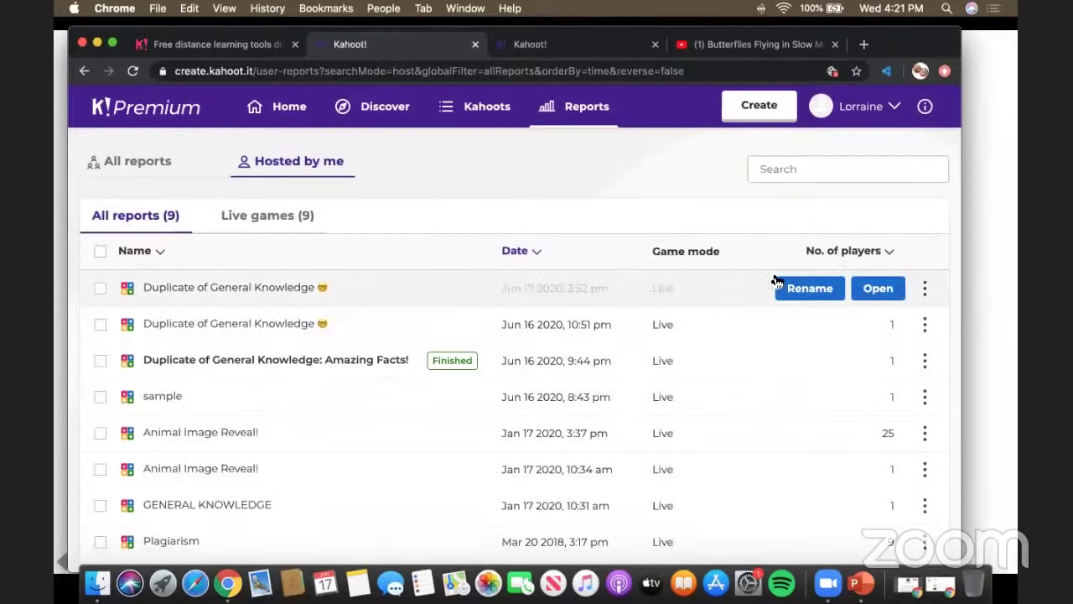
- Review the Duplicate of General Knowledge report summary, then advance PowerPoint to the THANKS slide
{"action": "left_click", "coordinate": [872, 287]}
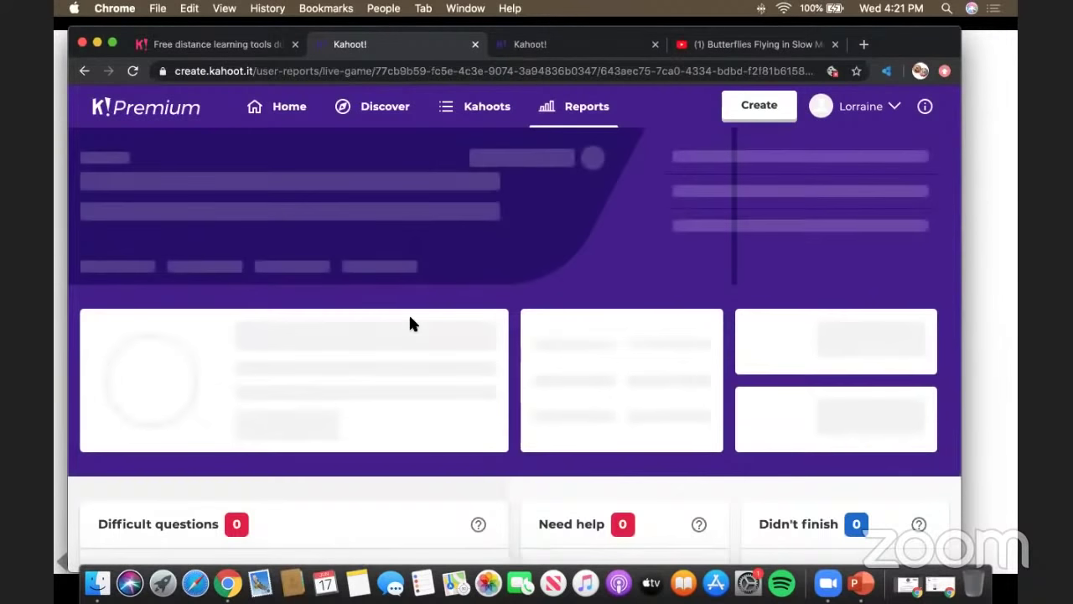
{"action": "scroll", "coordinate": [413, 326], "scroll_direction": "down", "scroll_amount": 1}
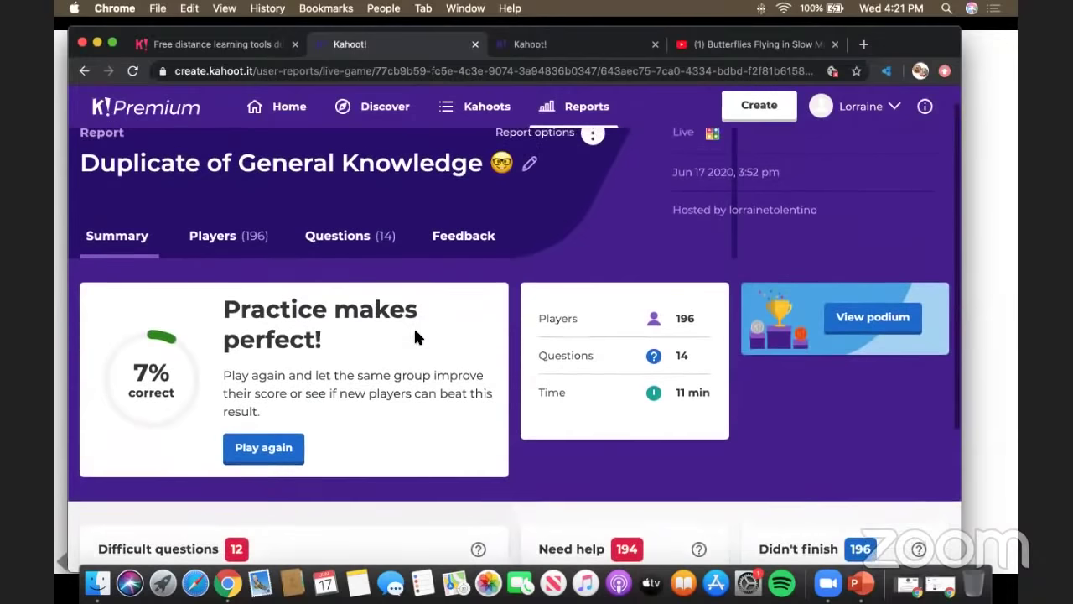
{"action": "scroll", "coordinate": [413, 326], "scroll_direction": "down", "scroll_amount": 5}
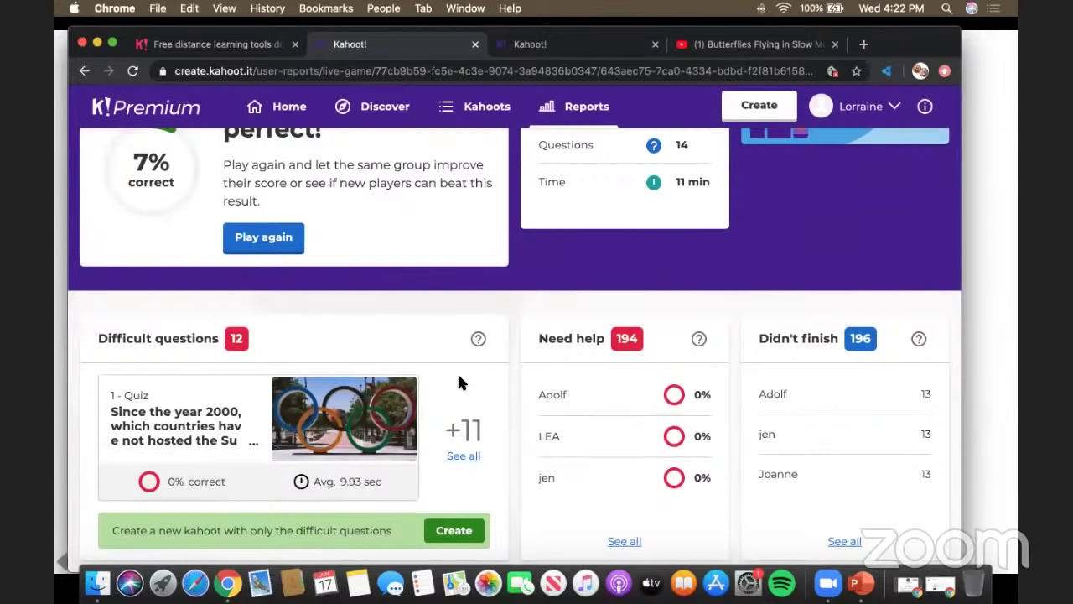
{"action": "scroll", "coordinate": [644, 362], "scroll_direction": "up", "scroll_amount": 1}
{"action": "scroll", "coordinate": [644, 363], "scroll_direction": "up", "scroll_amount": 5}
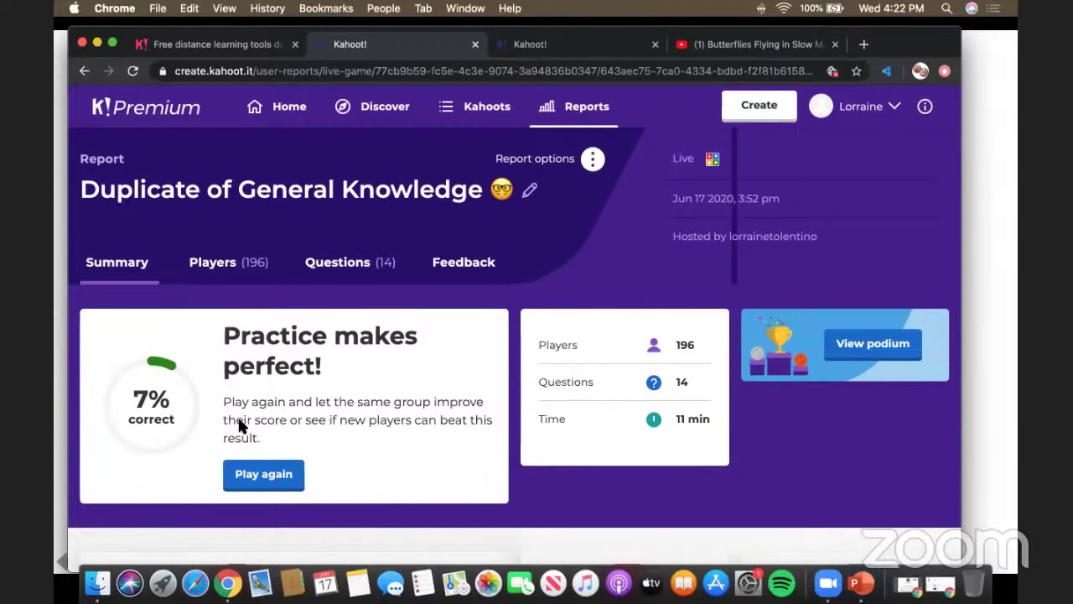
{"action": "key", "text": "super+Tab"}
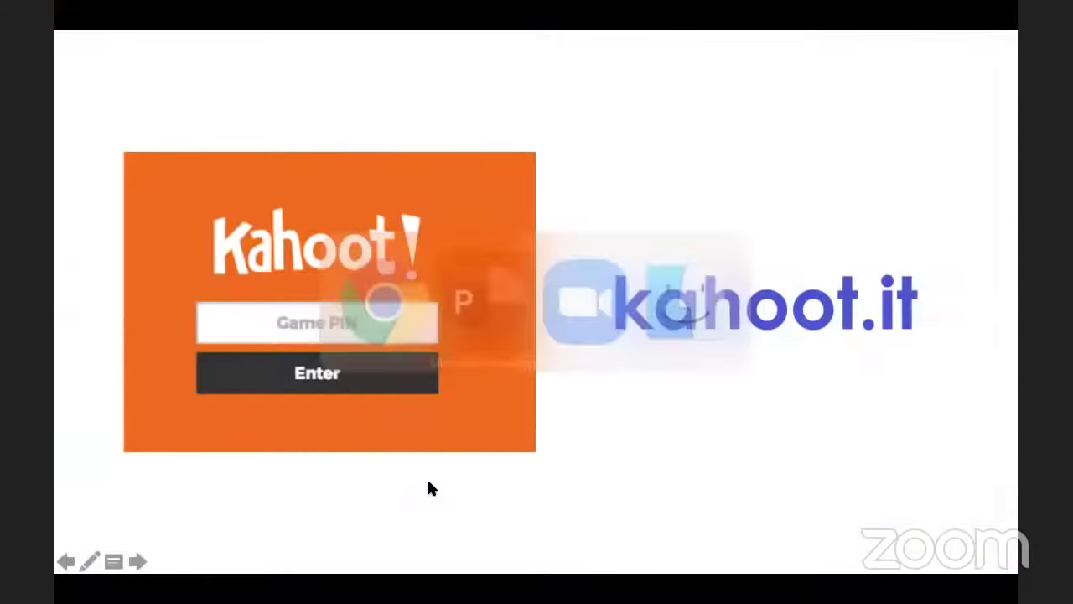
{"action": "key", "text": "Right"}
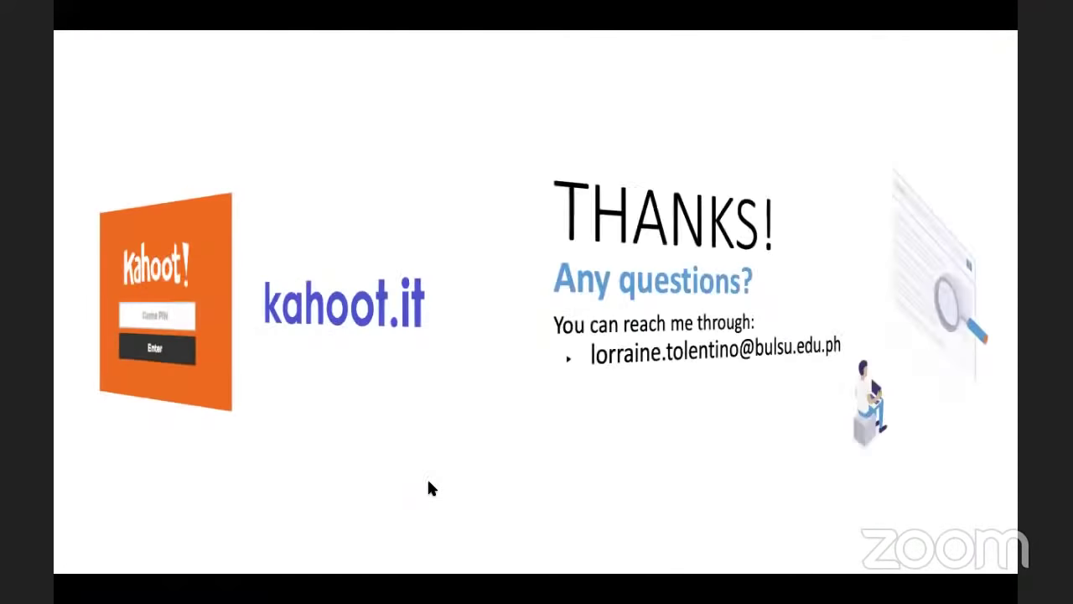
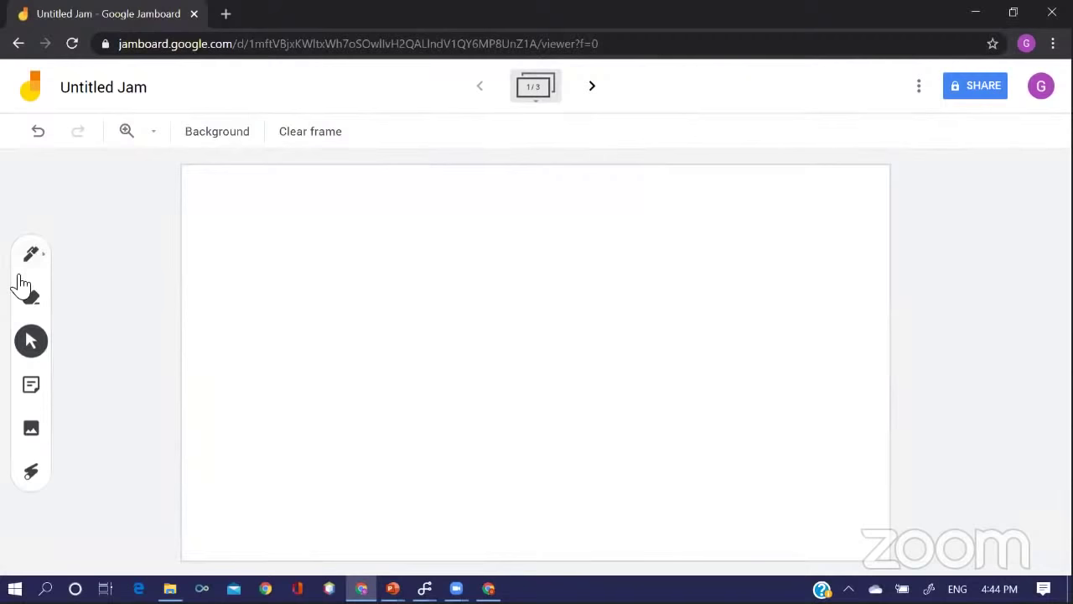
- Draw a black freehand curve on the frame with the Pen
{"action": "left_click", "coordinate": [34, 255]}
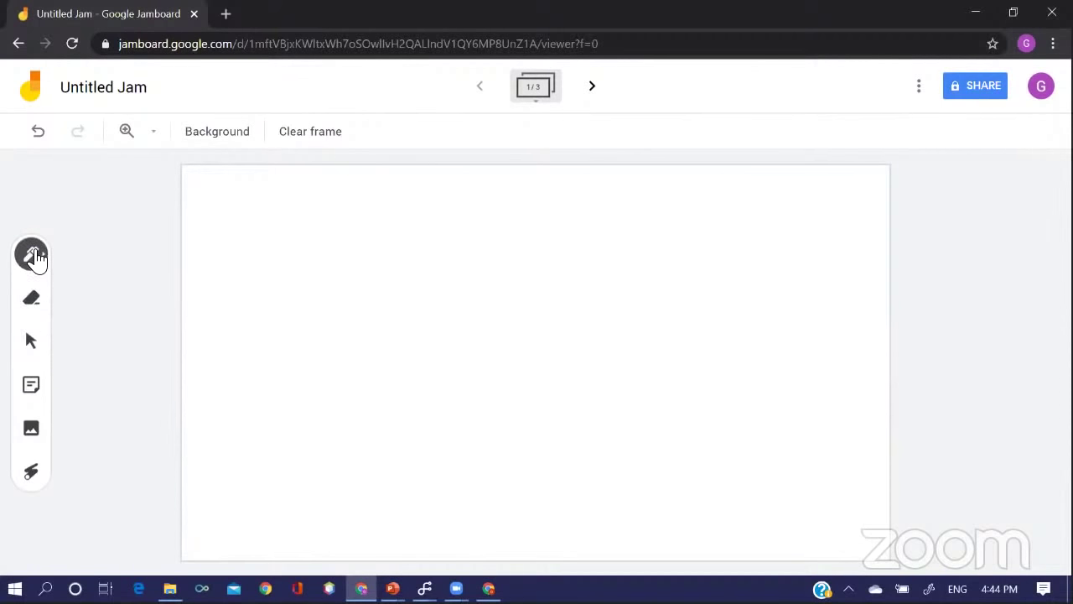
{"action": "left_click", "coordinate": [33, 255]}
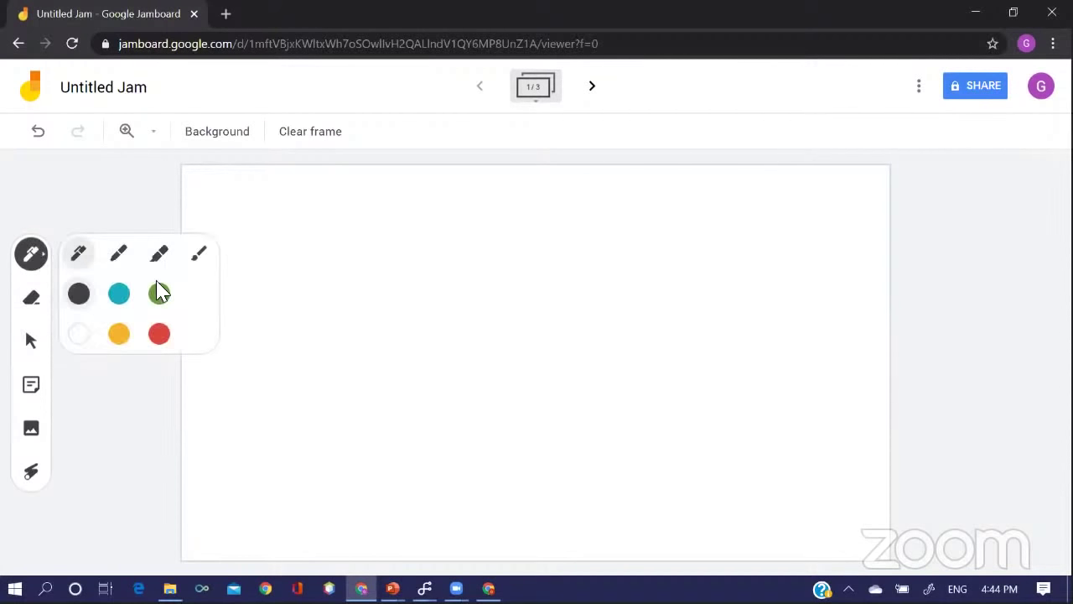
{"action": "mouse_move", "coordinate": [323, 242]}
{"action": "left_mouse_down"}
{"action": "mouse_move", "coordinate": [300, 270]}
{"action": "mouse_move", "coordinate": [350, 367]}
{"action": "left_mouse_up"}
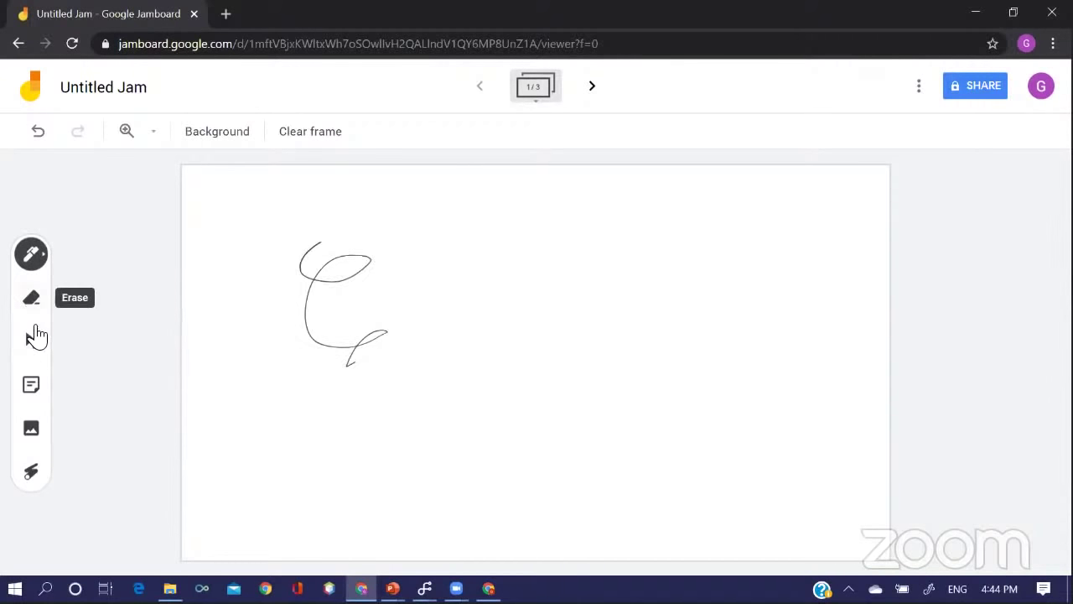
{"action": "left_click", "coordinate": [33, 343]}
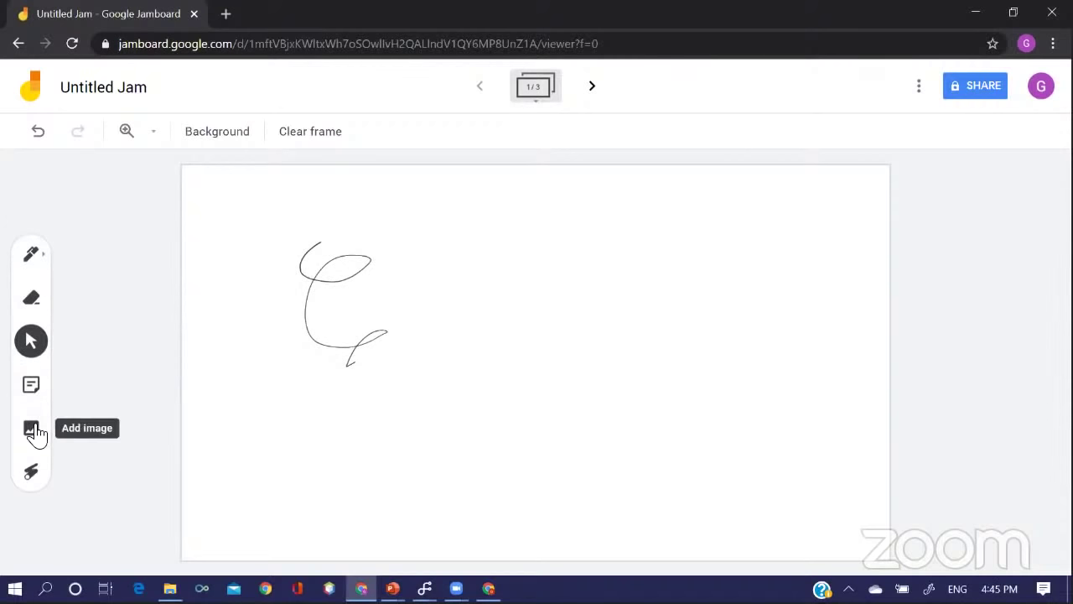
- Wave laser pointer strokes across the frame, then return to the Pen and open sharing
{"action": "left_click", "coordinate": [33, 473]}
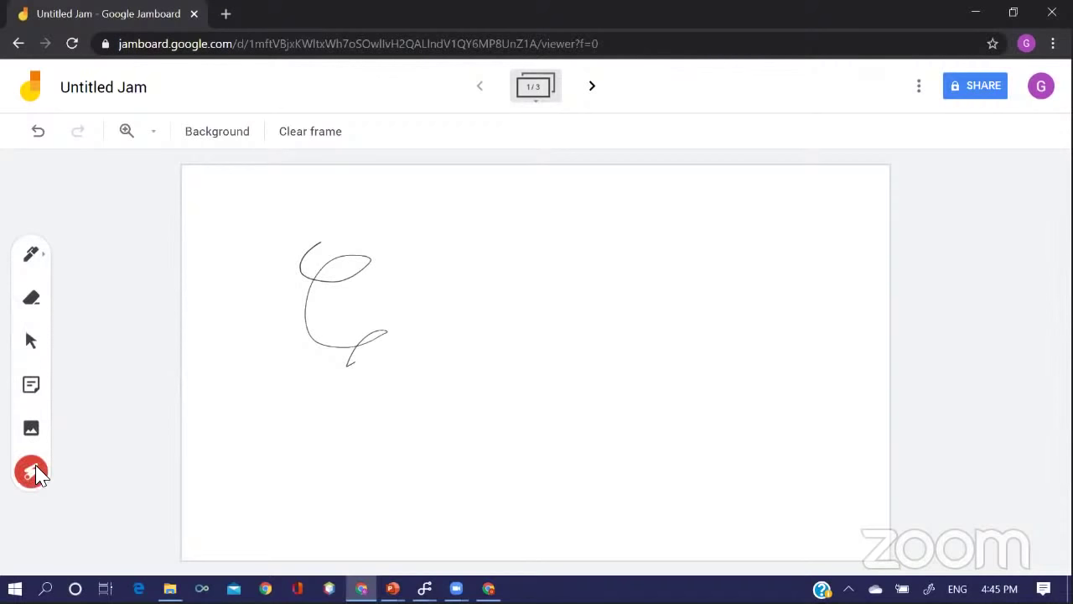
{"action": "mouse_move", "coordinate": [359, 232]}
{"action": "left_mouse_down"}
{"action": "mouse_move", "coordinate": [321, 350]}
{"action": "mouse_move", "coordinate": [376, 247]}
{"action": "mouse_move", "coordinate": [361, 229]}
{"action": "left_mouse_up"}
{"action": "left_click_drag", "start_coordinate": [503, 225], "coordinate": [663, 269]}
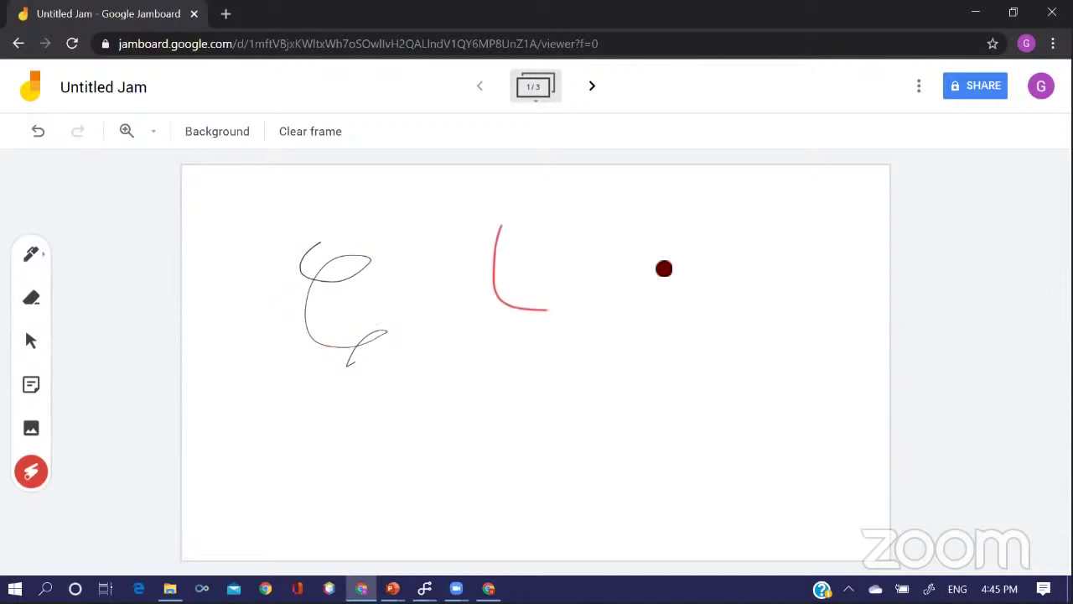
{"action": "left_click", "coordinate": [32, 256]}
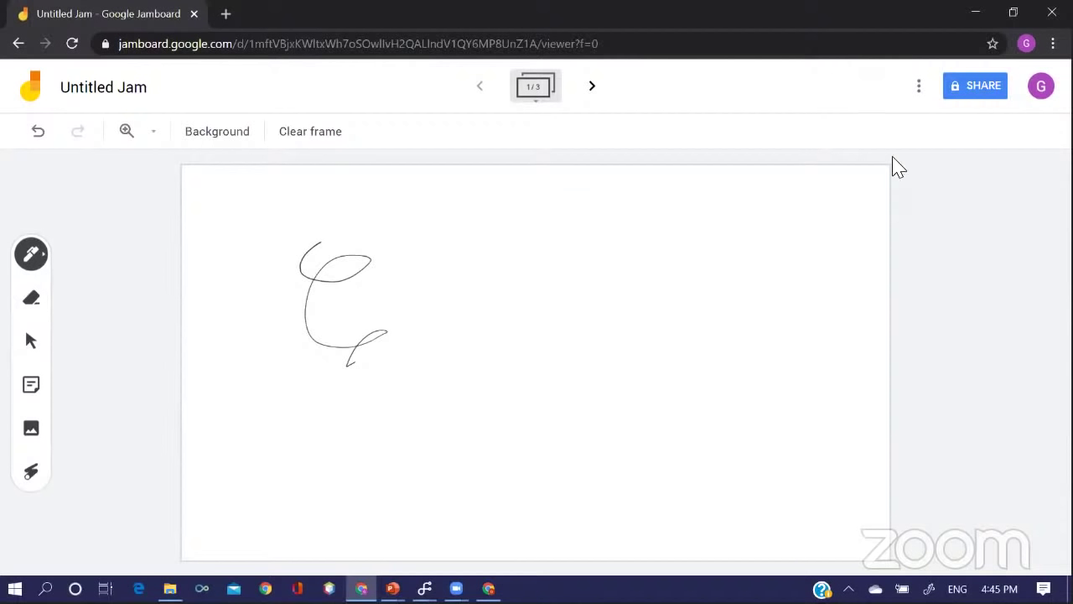
{"action": "left_click", "coordinate": [971, 94]}
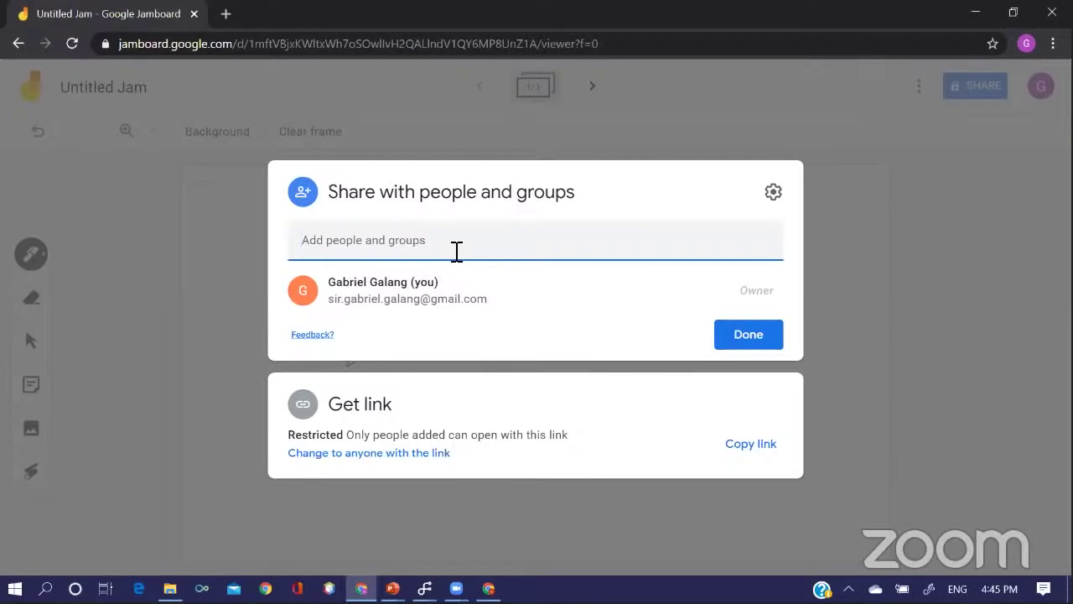
- Add the suggested contact to the jam with Viewer access and send the invitation
{"action": "left_click", "coordinate": [457, 250]}
{"action": "type", "text": "ga"}
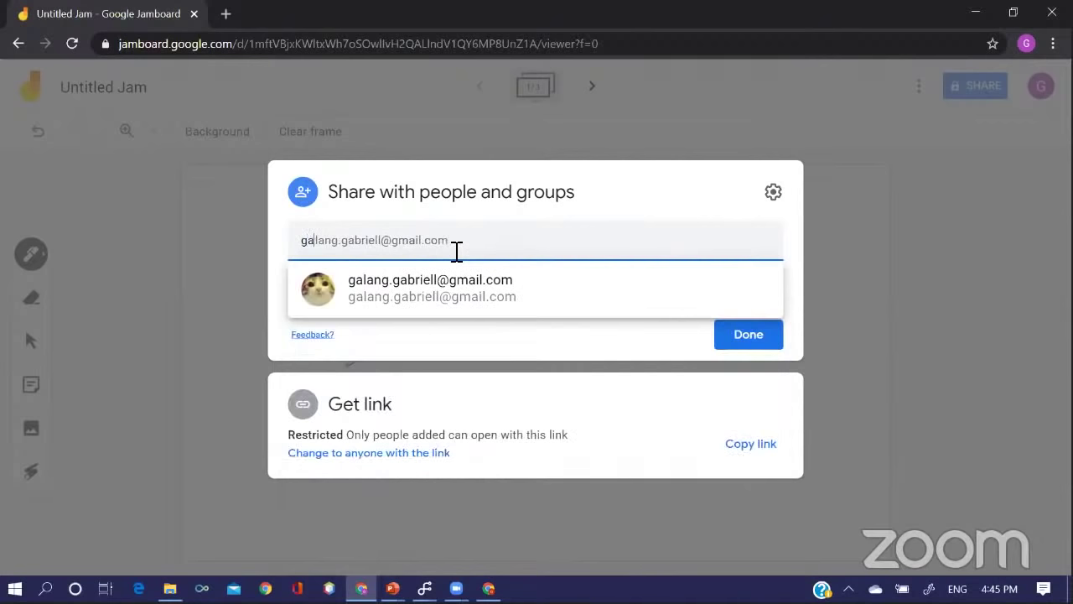
{"action": "left_click", "coordinate": [438, 282]}
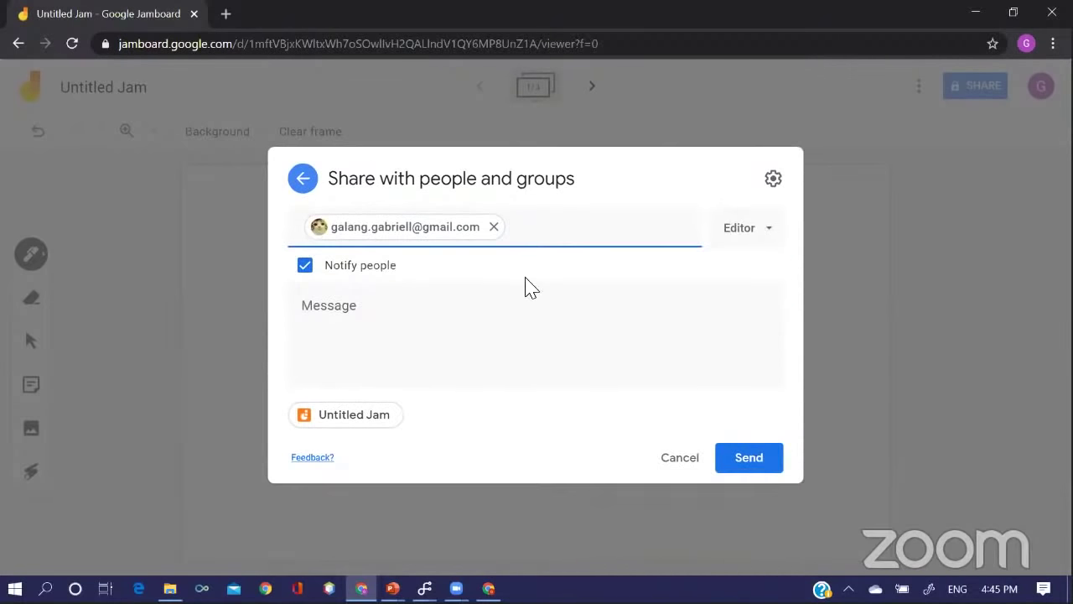
{"action": "left_click", "coordinate": [760, 242]}
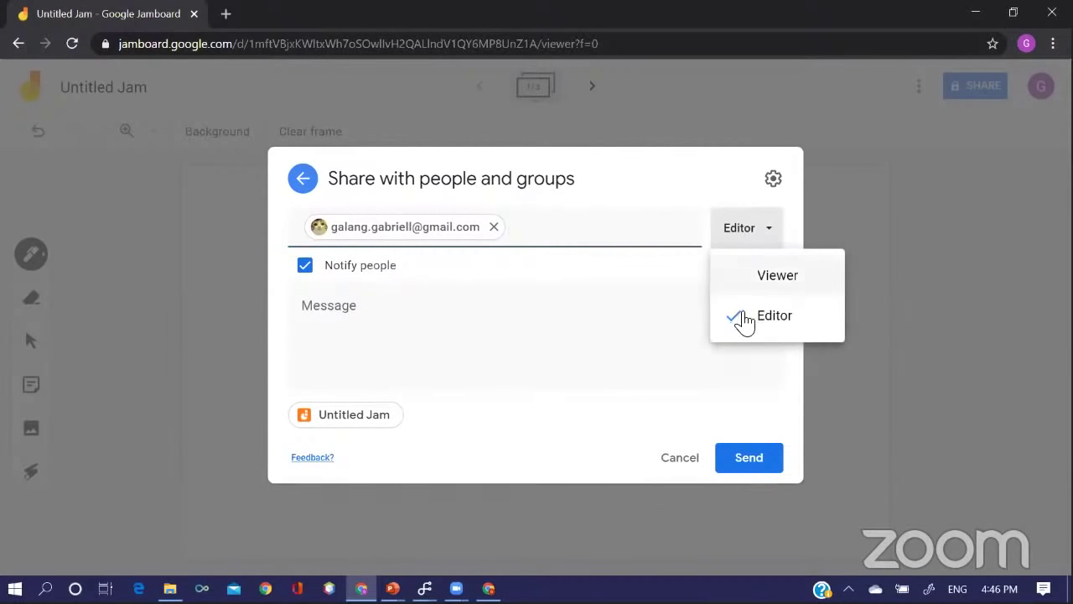
{"action": "left_click", "coordinate": [758, 281]}
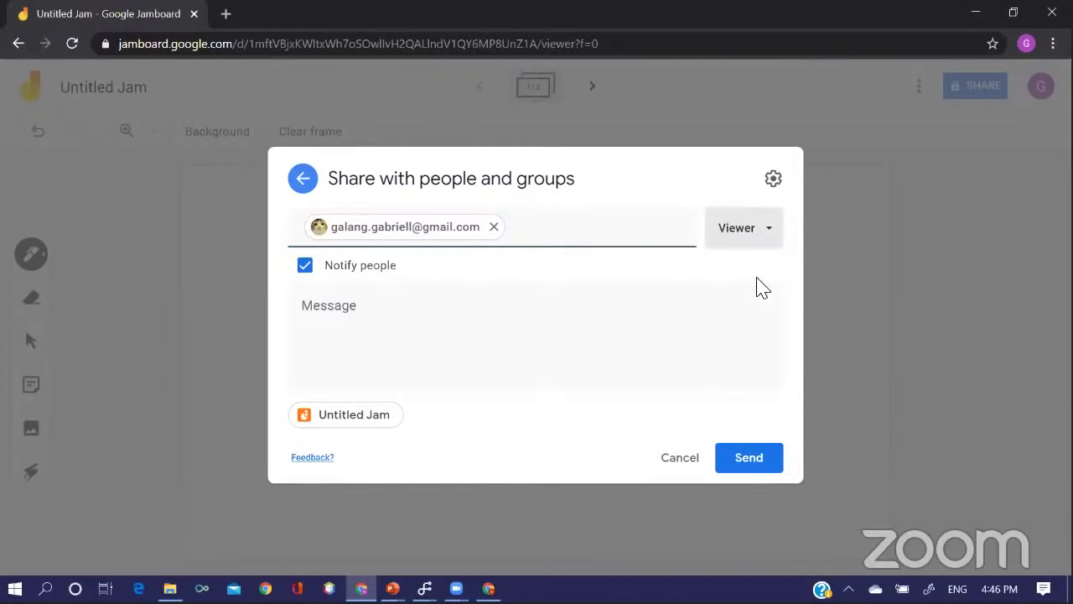
{"action": "left_click", "coordinate": [754, 470]}
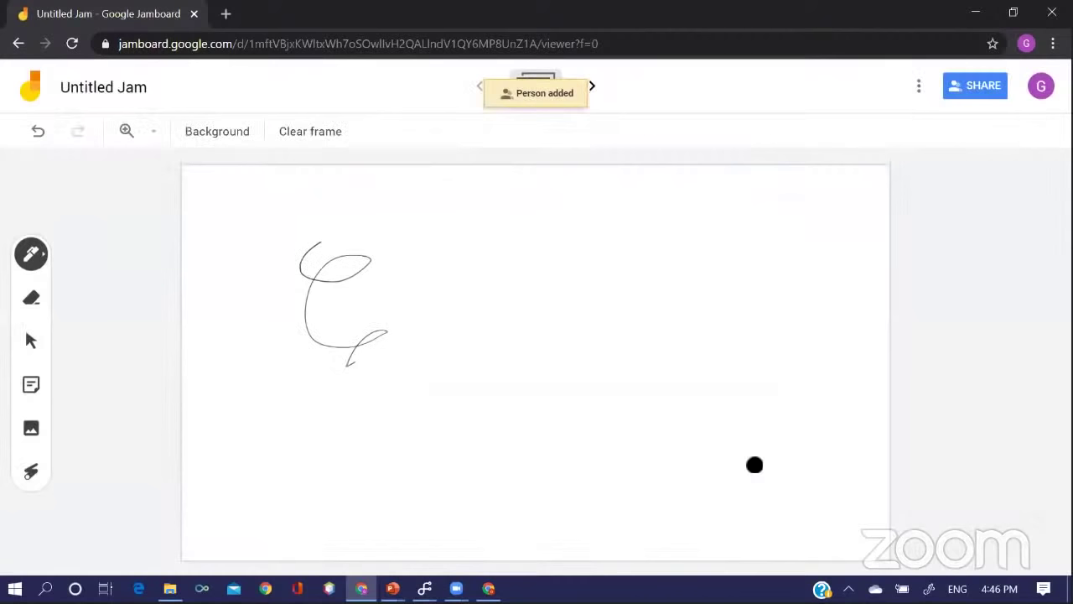
- Open a Chrome window under the second profile and close the stray blank window
{"action": "left_click", "coordinate": [1028, 44]}
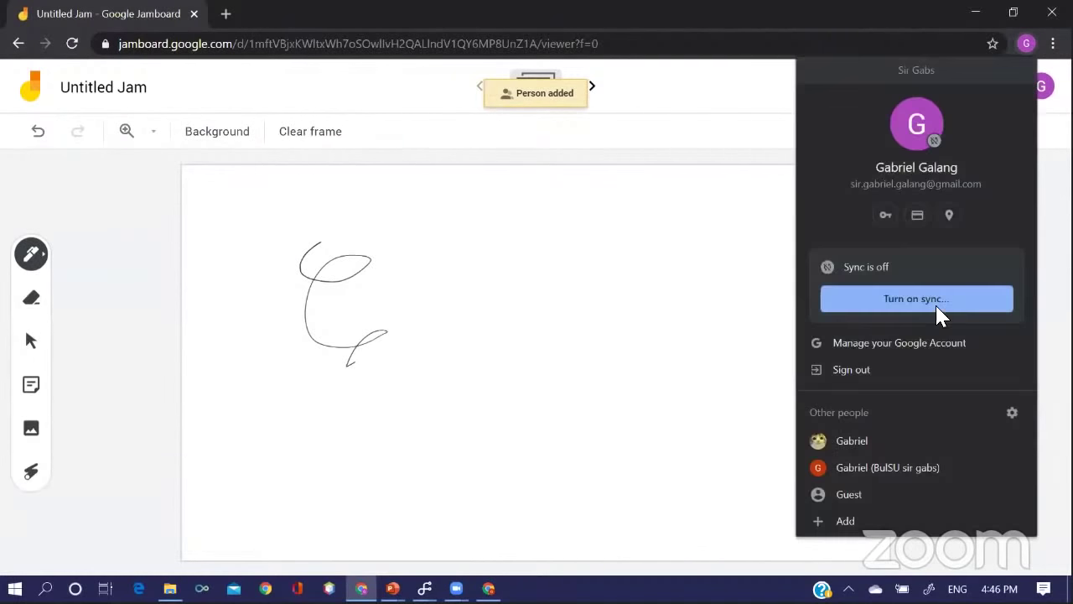
{"action": "left_click", "coordinate": [863, 442]}
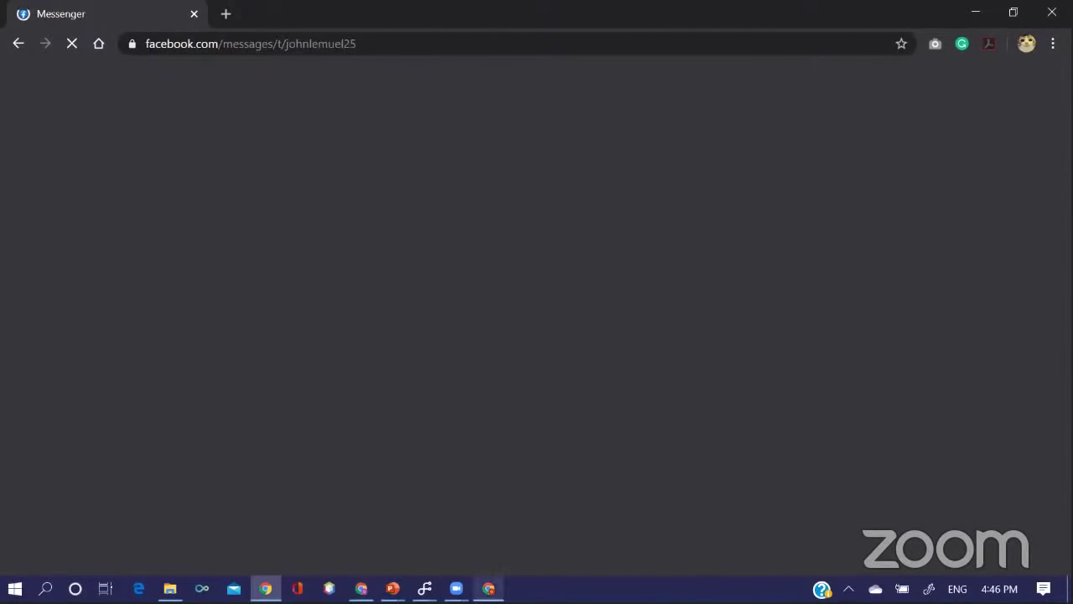
{"action": "mouse_move", "coordinate": [489, 588]}
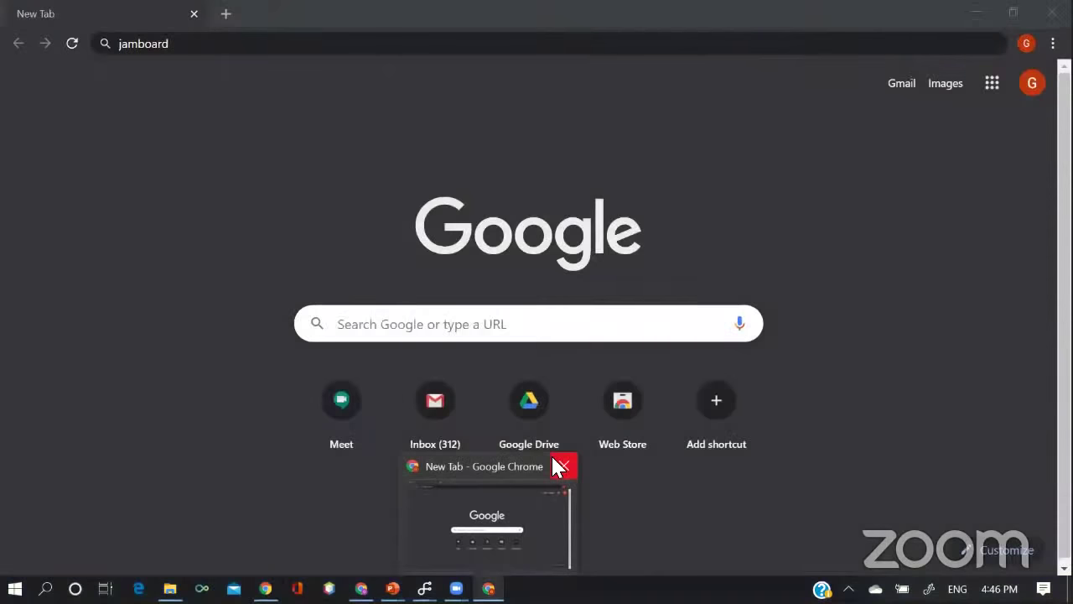
{"action": "left_click", "coordinate": [563, 466]}
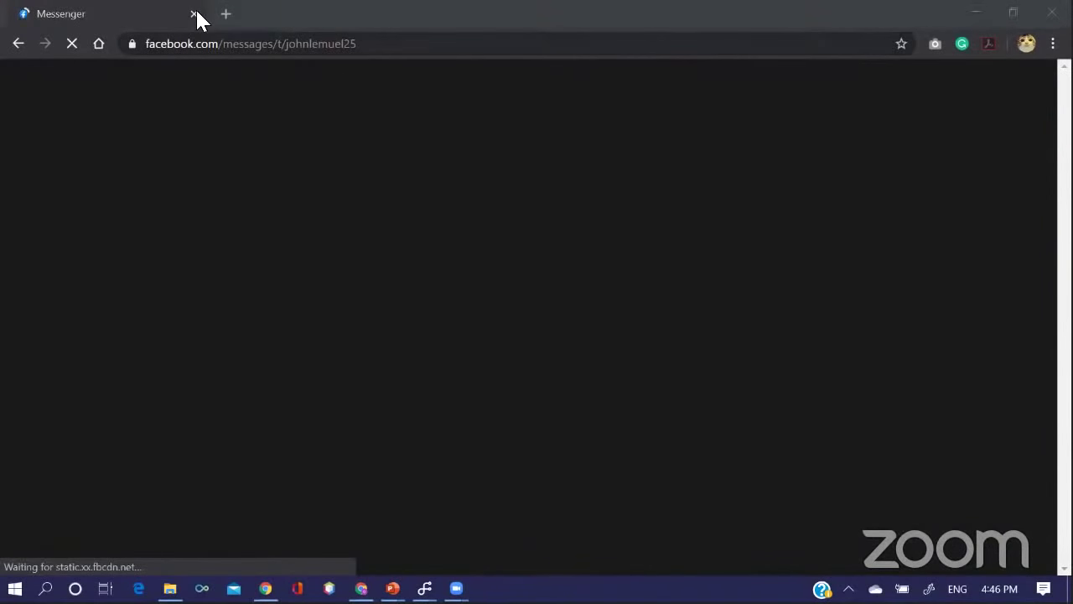
- Load jamboard.google.com and open the shared Untitled Jam, then un-maximize the window
{"action": "left_click", "coordinate": [226, 14]}
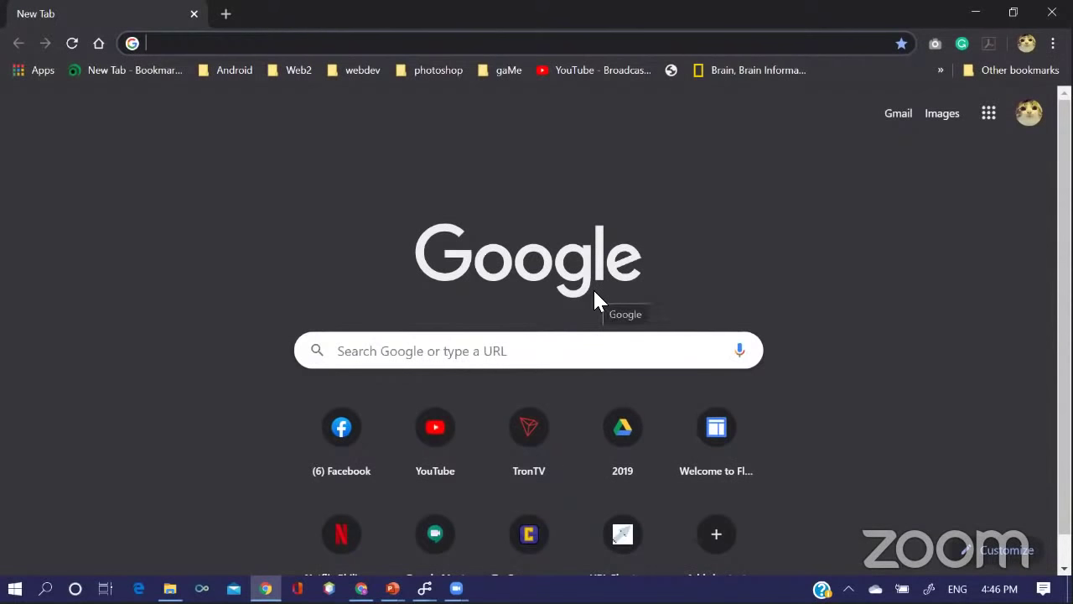
{"action": "type", "text": "ja"}
{"action": "key", "text": "Return"}
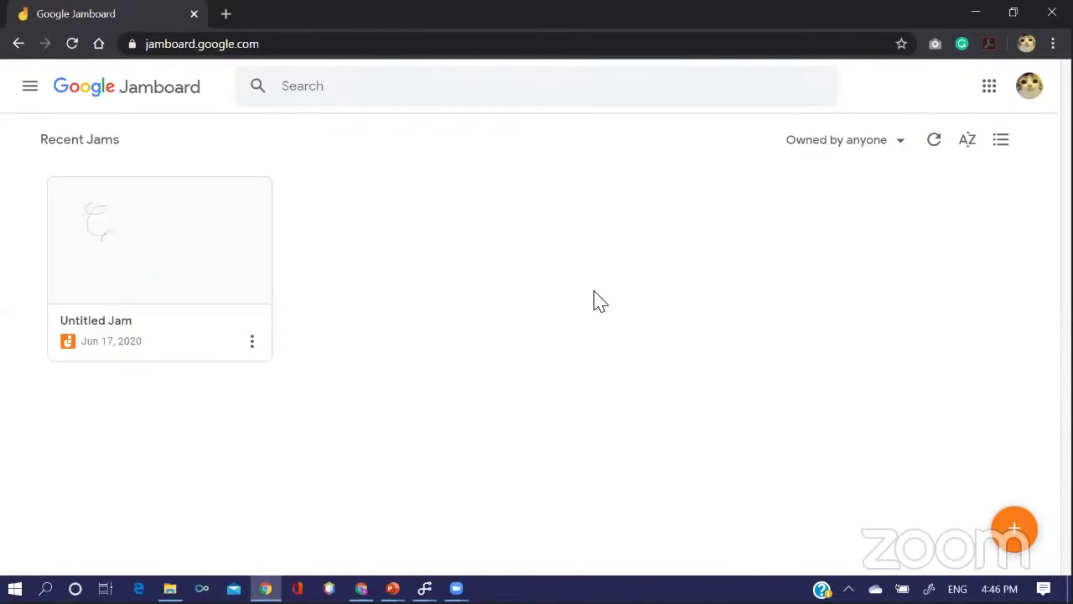
{"action": "left_click", "coordinate": [185, 263]}
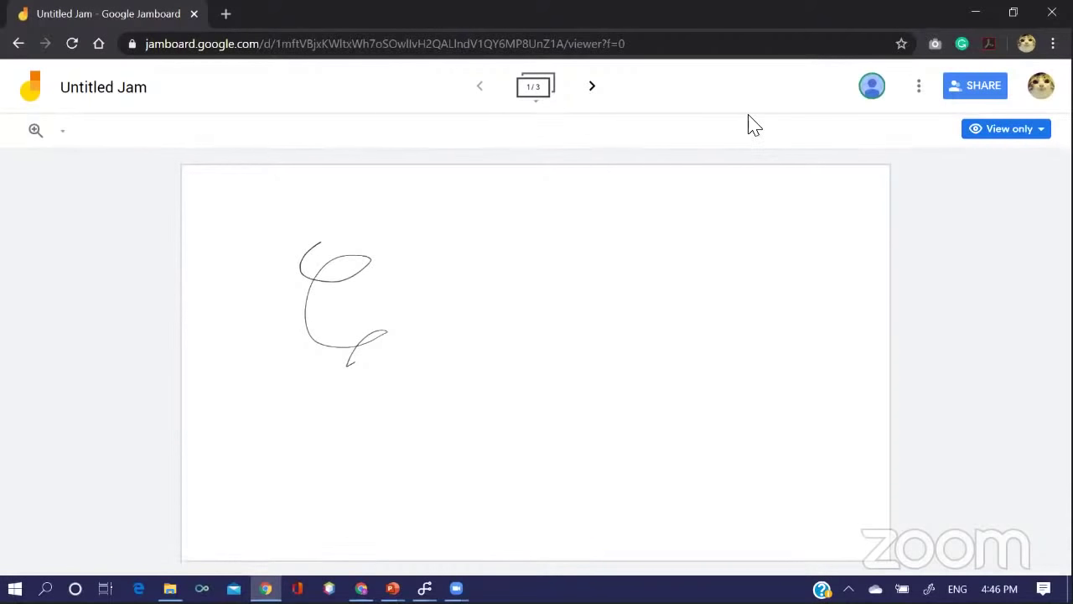
{"action": "key", "text": "super+Down"}
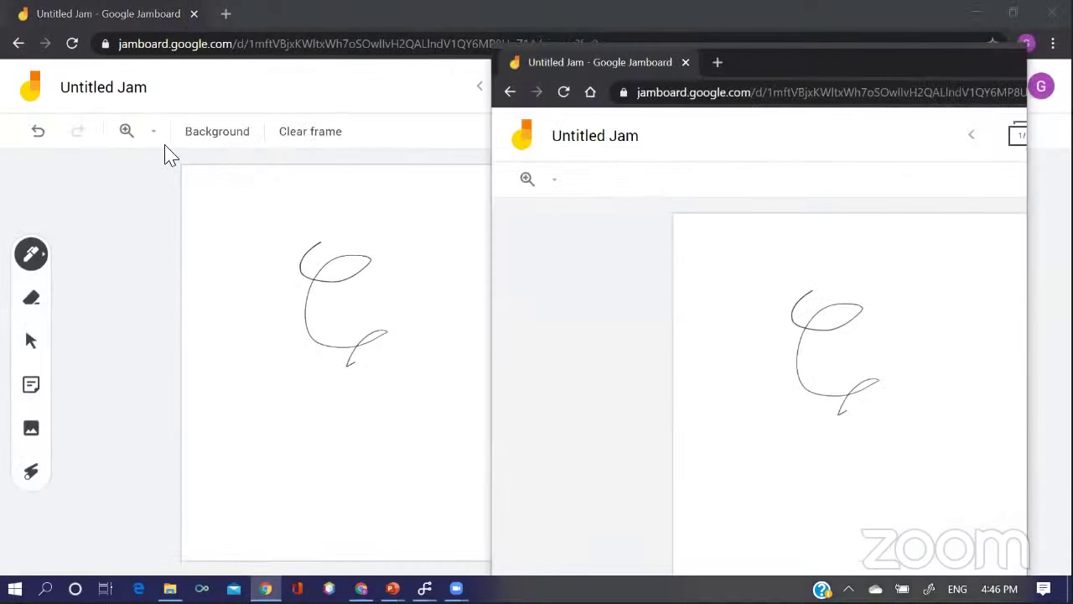
- Snap the viewer window right and the editor left, then draw a zigzag in the editor
{"action": "key", "text": "super+Right"}
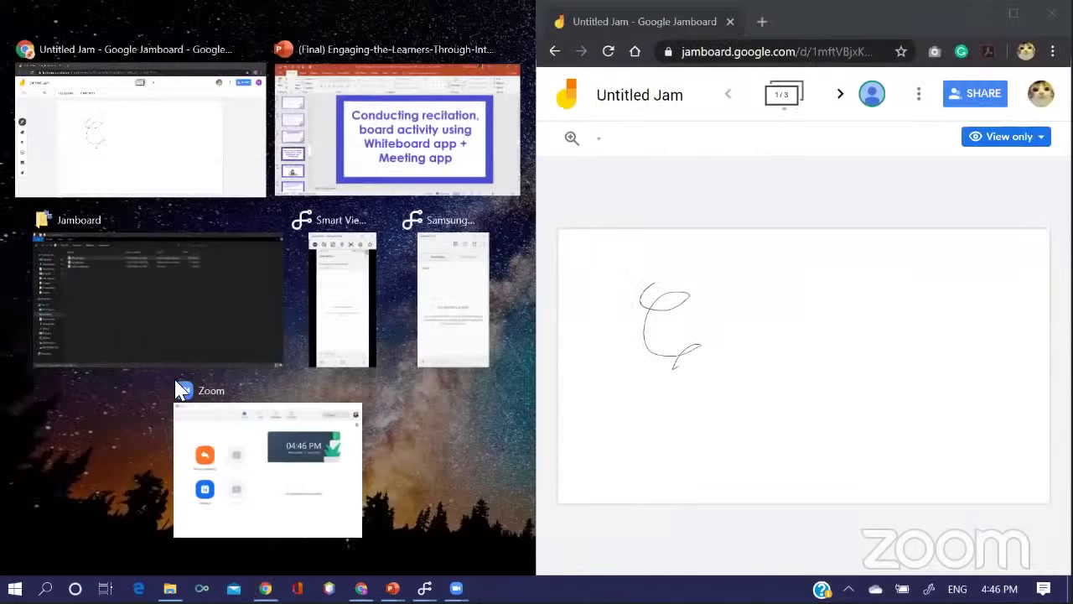
{"action": "key", "text": "Return"}
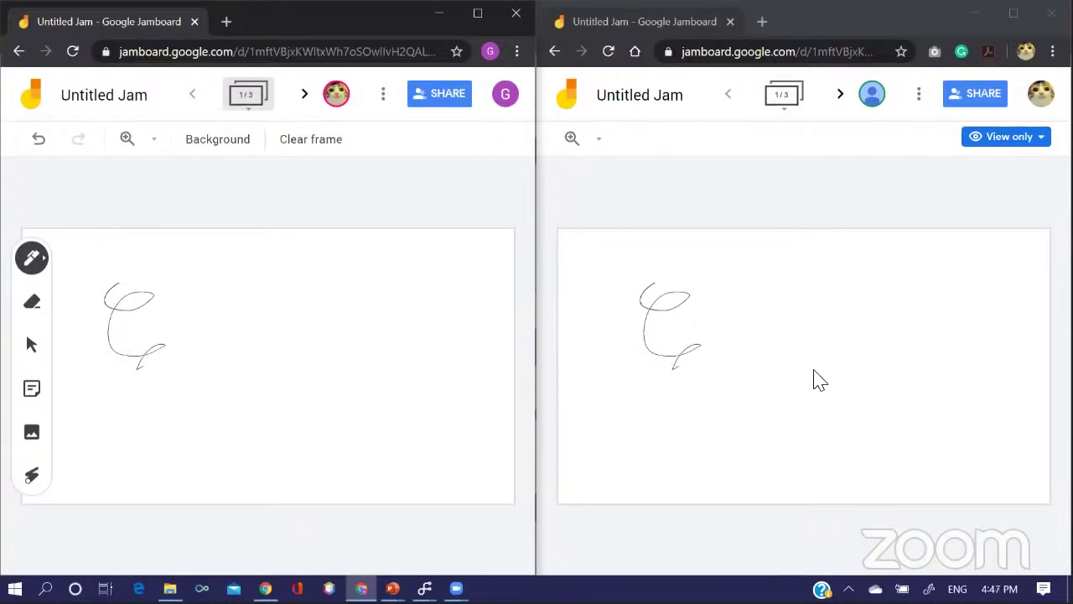
{"action": "left_click", "coordinate": [31, 259]}
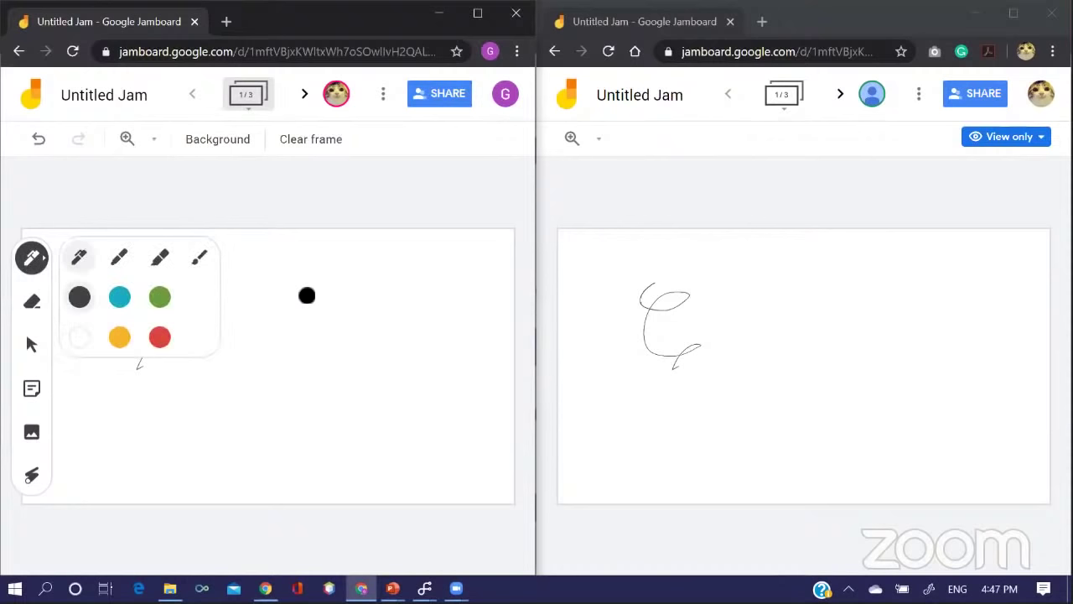
{"action": "mouse_move", "coordinate": [307, 295]}
{"action": "left_mouse_down"}
{"action": "mouse_move", "coordinate": [280, 369]}
{"action": "mouse_move", "coordinate": [295, 338]}
{"action": "mouse_move", "coordinate": [310, 371]}
{"action": "left_mouse_up"}
{"action": "left_click", "coordinate": [839, 218]}
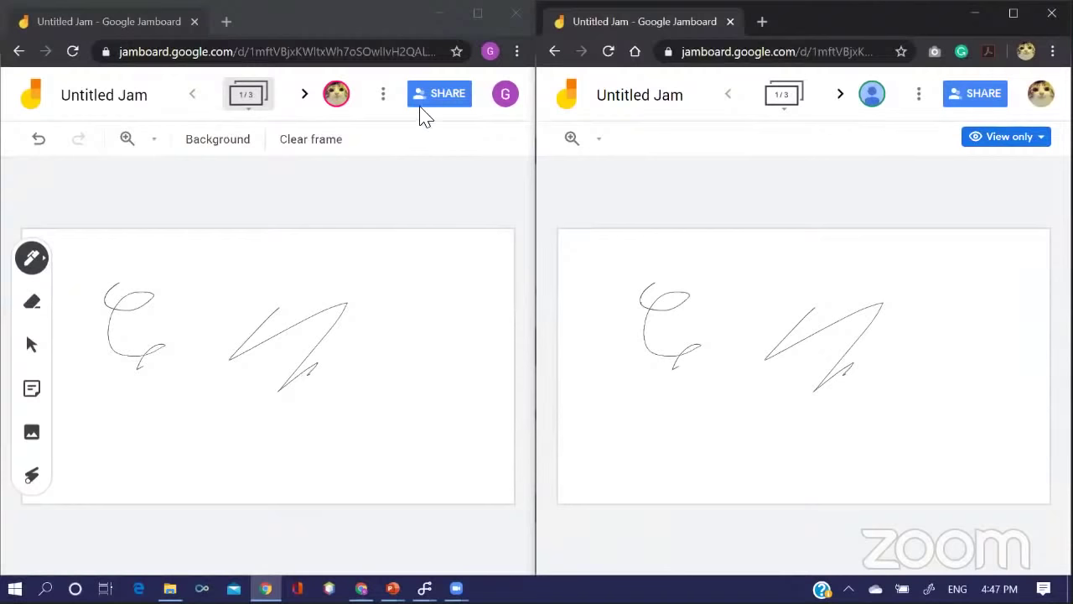
- Change the second collaborator's role from Viewer to Editor and save it
{"action": "left_click", "coordinate": [345, 99]}
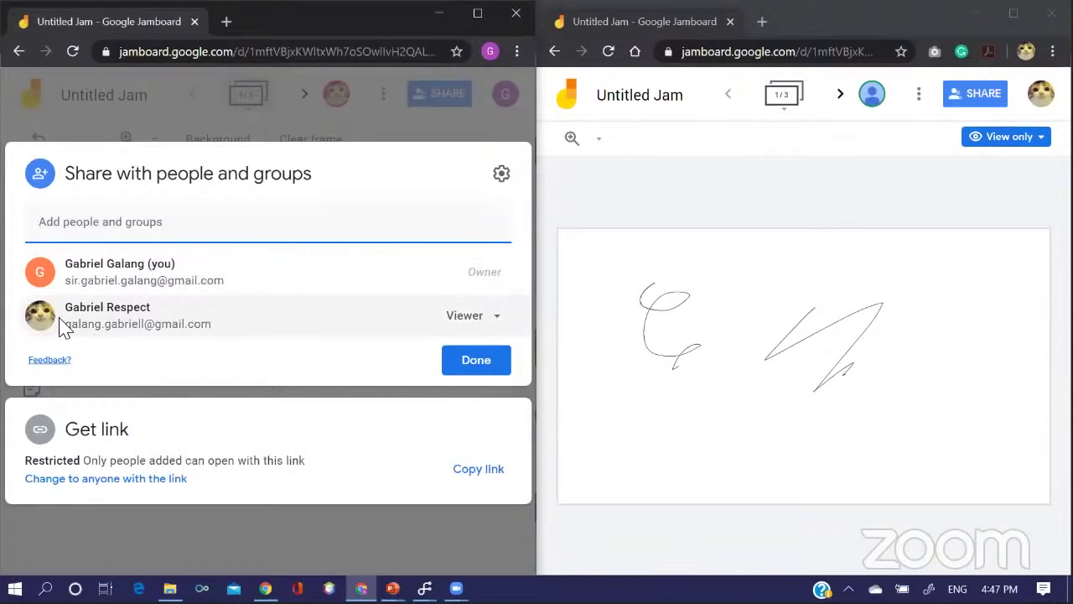
{"action": "left_click", "coordinate": [474, 324]}
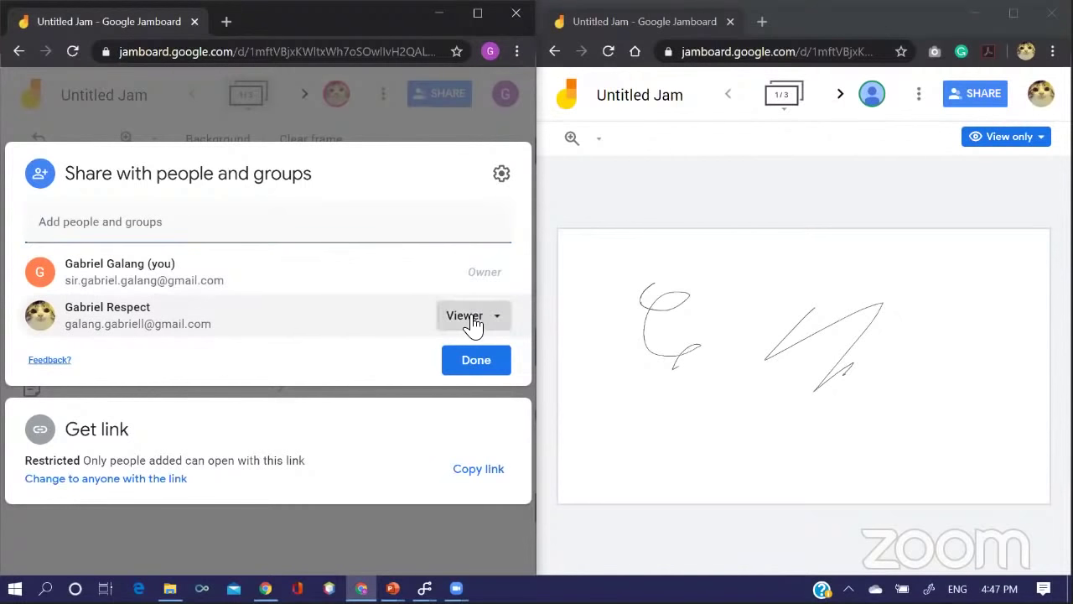
{"action": "left_click", "coordinate": [474, 325]}
{"action": "left_click", "coordinate": [436, 410]}
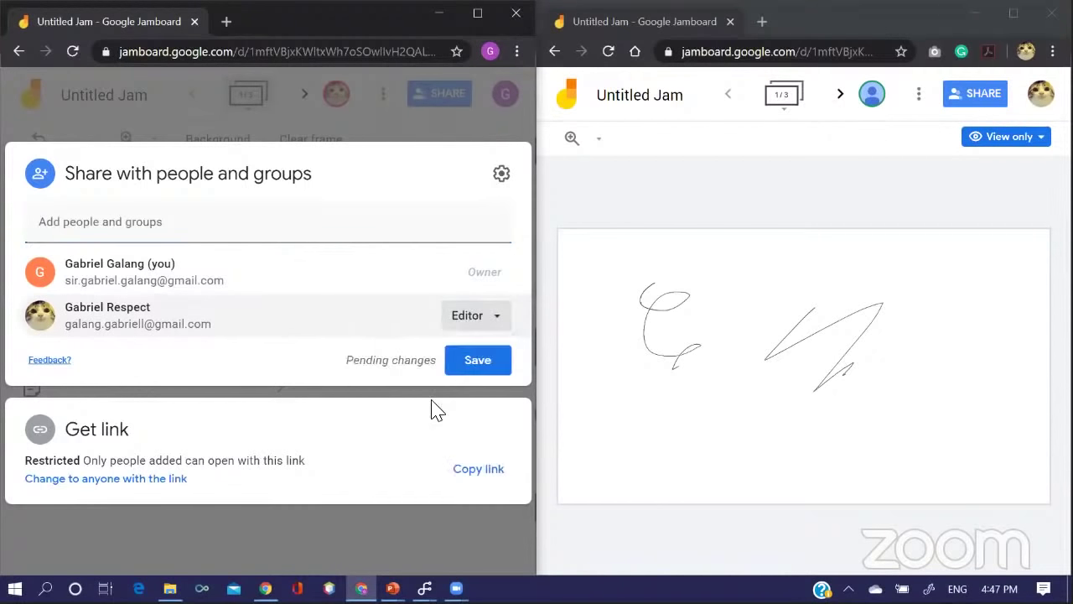
{"action": "left_click", "coordinate": [478, 362]}
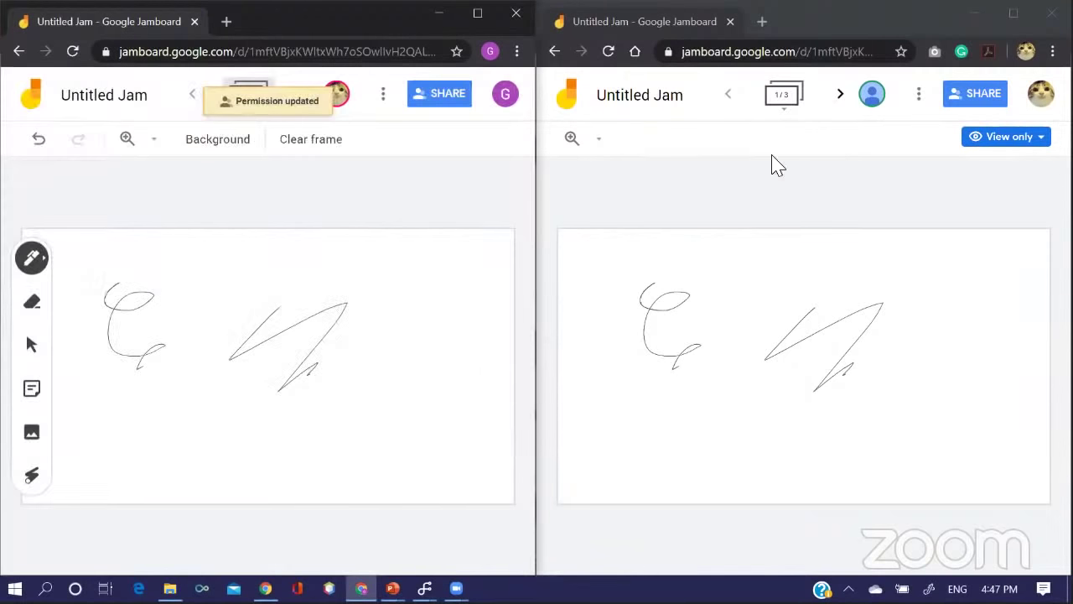
{"action": "left_click", "coordinate": [776, 164]}
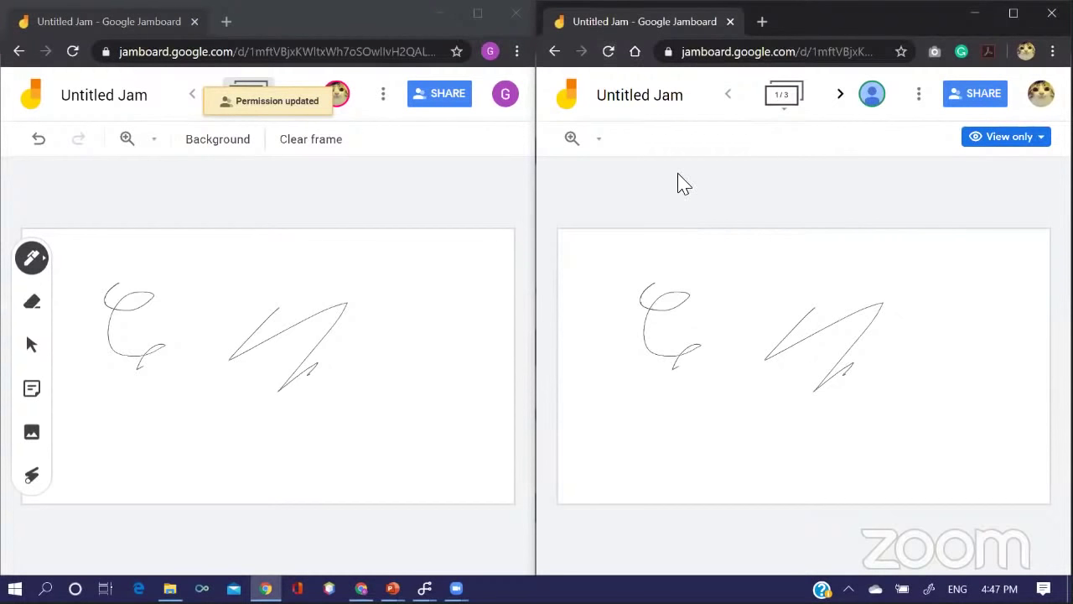
- Reload the guest's window and draw a freehand loop on the frame with the Pen
{"action": "key", "text": "F5"}
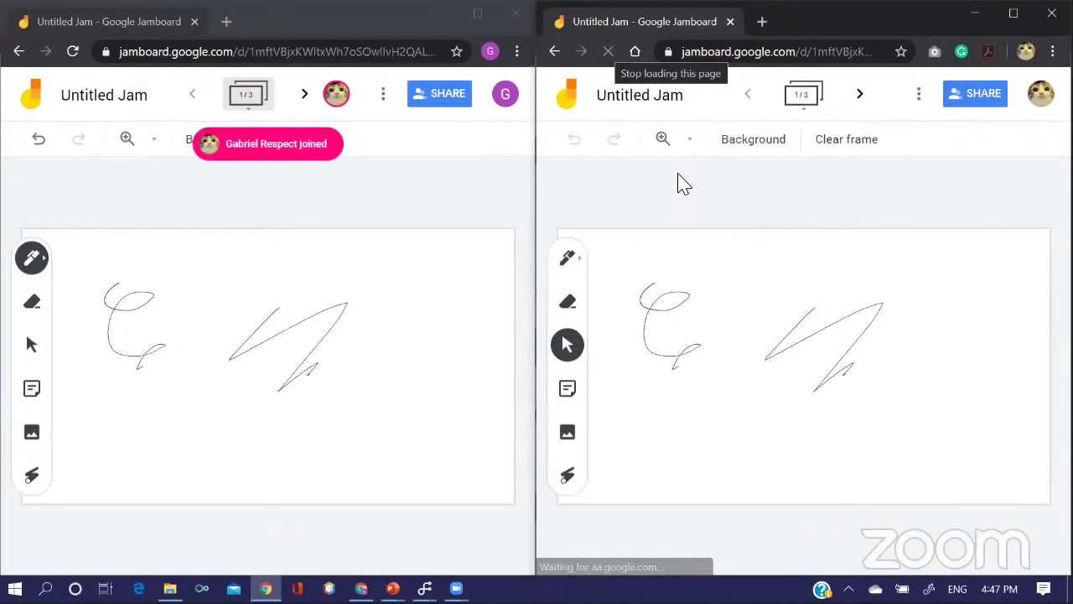
{"action": "left_click", "coordinate": [573, 267]}
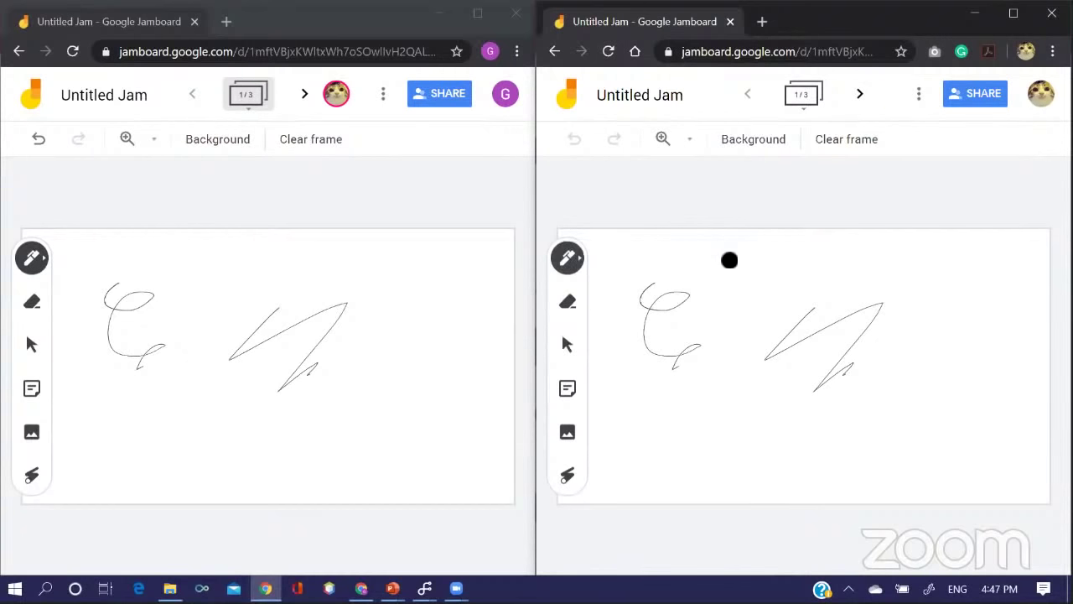
{"action": "mouse_move", "coordinate": [726, 260]}
{"action": "left_mouse_down"}
{"action": "mouse_move", "coordinate": [762, 327]}
{"action": "mouse_move", "coordinate": [731, 396]}
{"action": "left_mouse_up"}
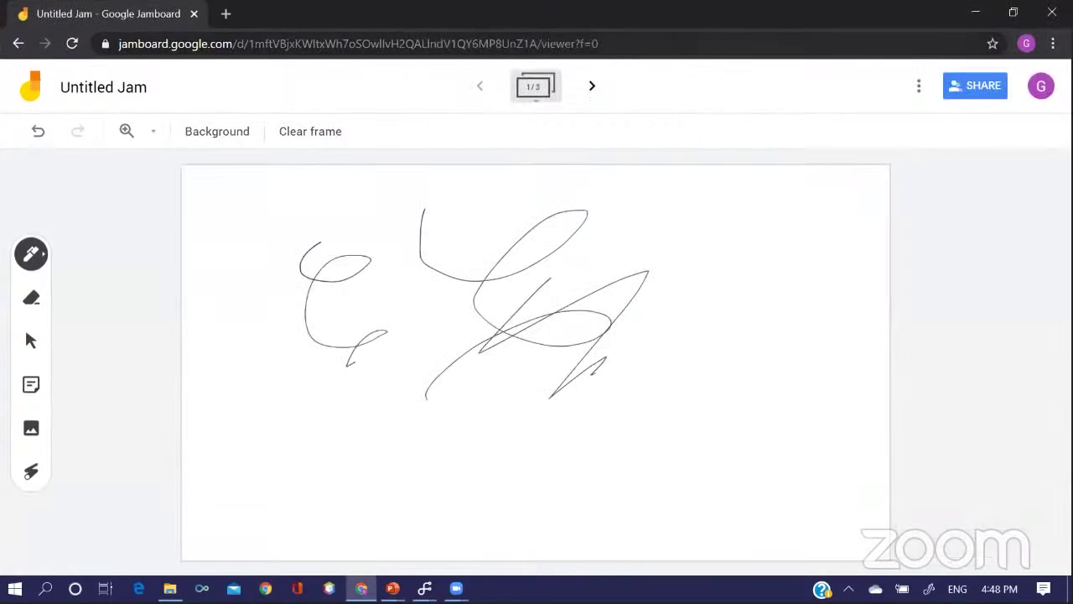
- Search Google for 'conceptboard' from the address bar and open the Conceptboard site
{"action": "left_click", "coordinate": [358, 43]}
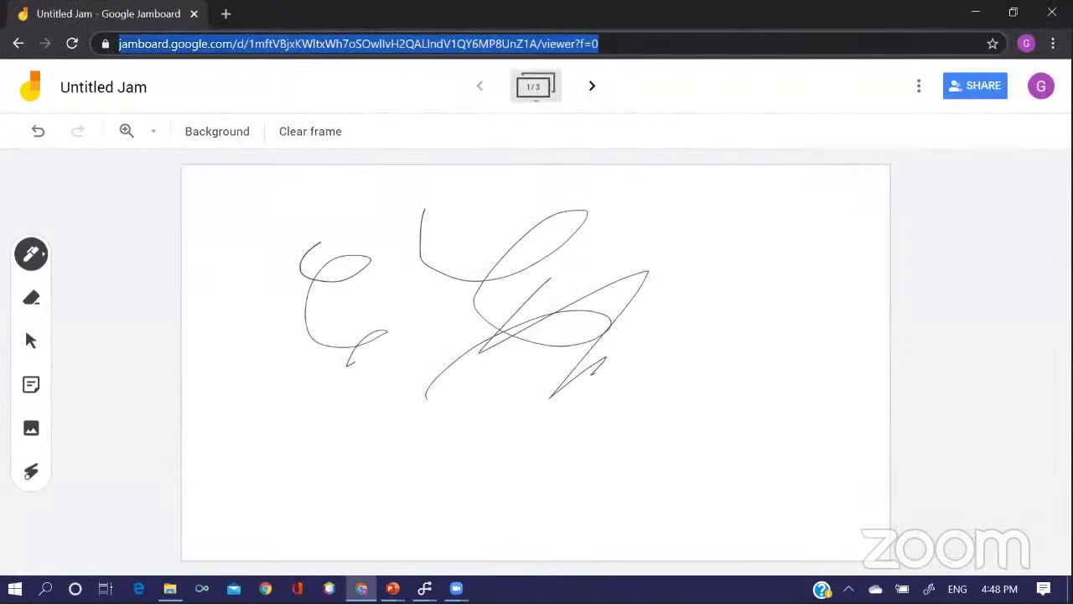
{"action": "type", "text": "con"}
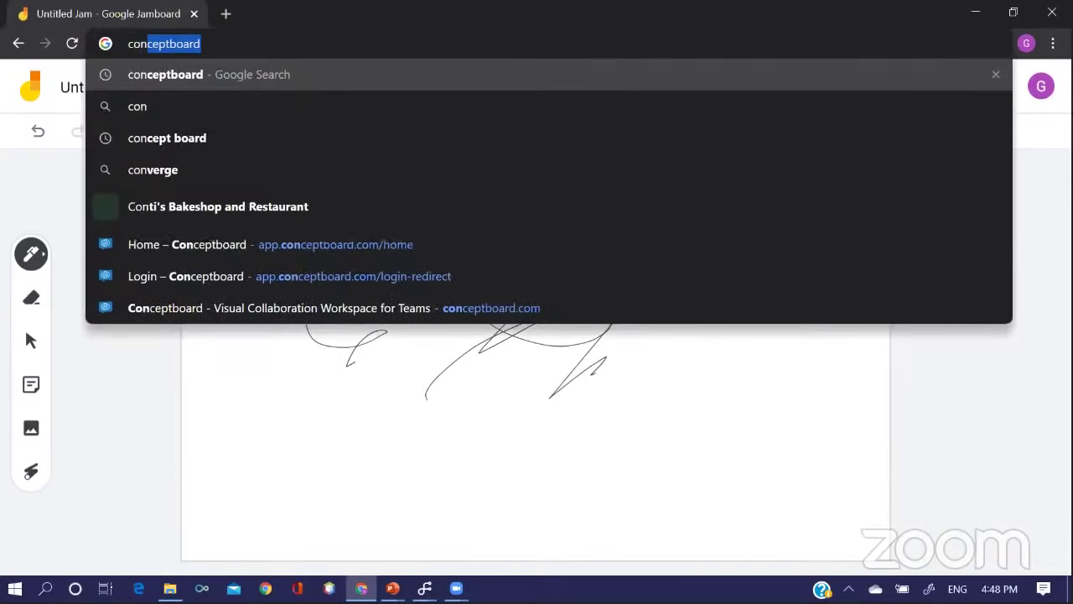
{"action": "key", "text": "Return"}
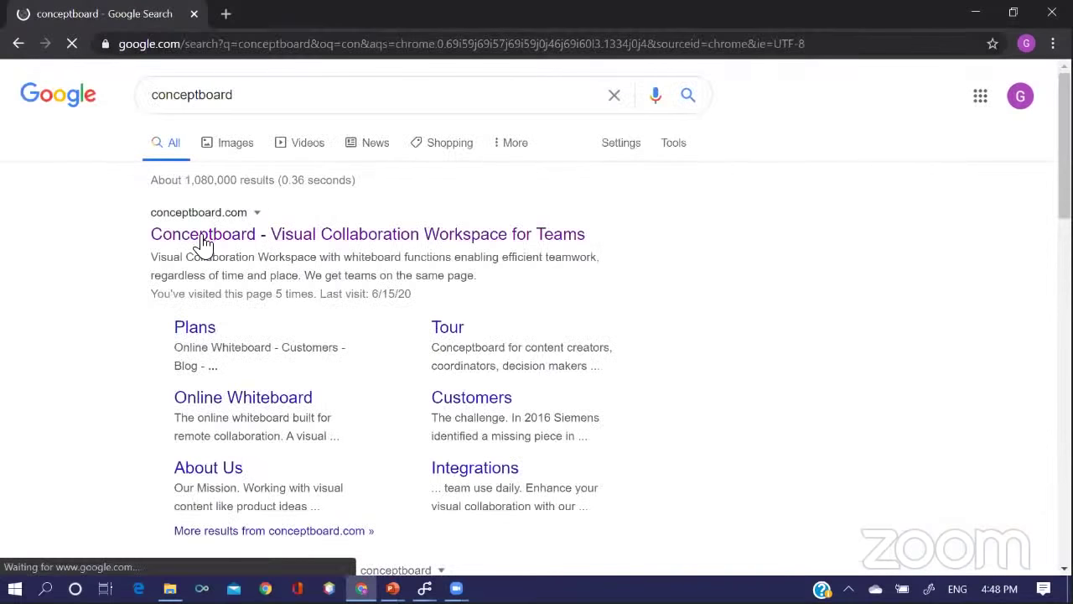
{"action": "left_click", "coordinate": [202, 239]}
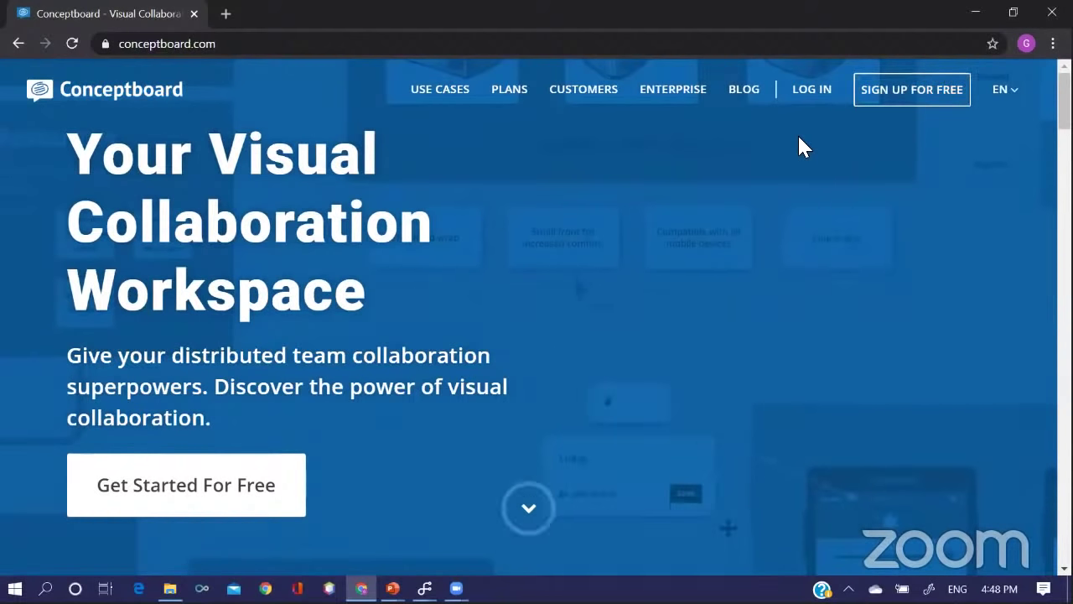
- Log in to Conceptboard and create a new empty board, with the Text tool selected
{"action": "left_click", "coordinate": [812, 89]}
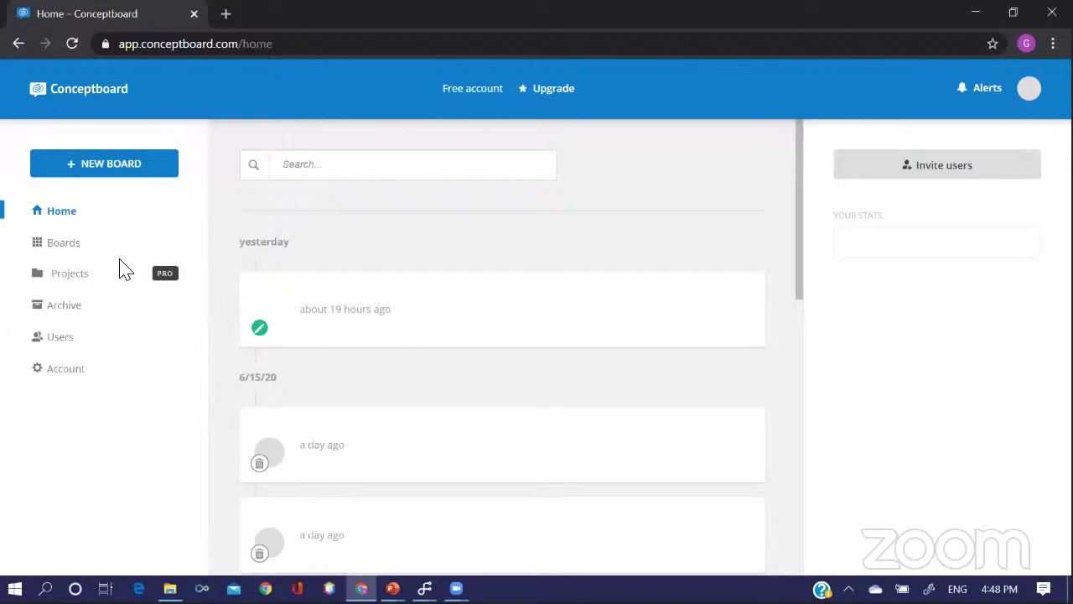
{"action": "left_click", "coordinate": [104, 164]}
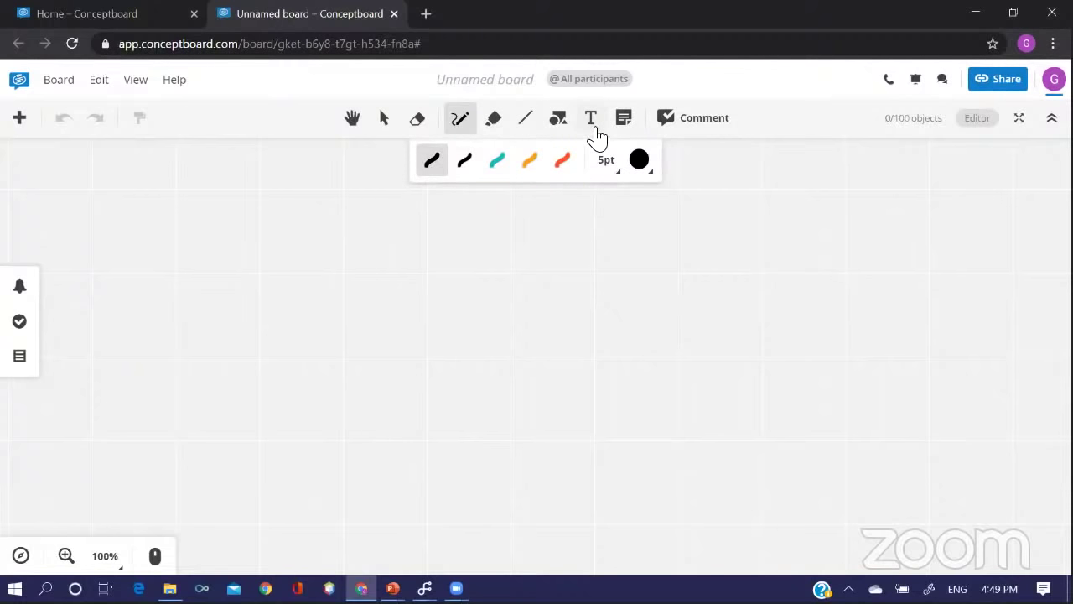
{"action": "left_click", "coordinate": [594, 133]}
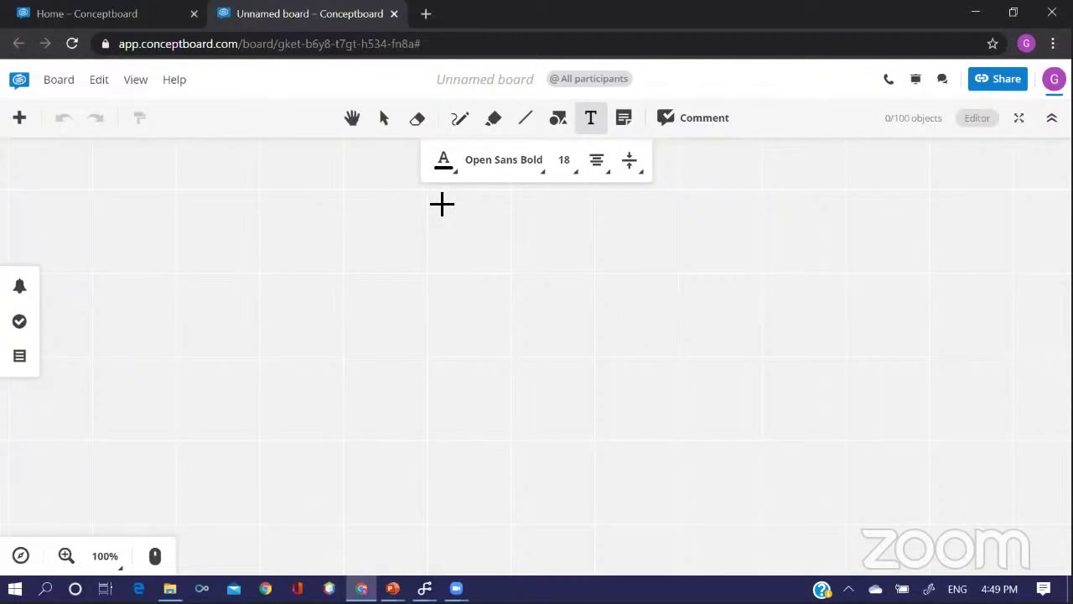
- Add a 'Hello!' text box near the board centre
{"action": "left_click_drag", "start_coordinate": [223, 243], "coordinate": [586, 371]}
{"action": "type", "text": "Hel"}
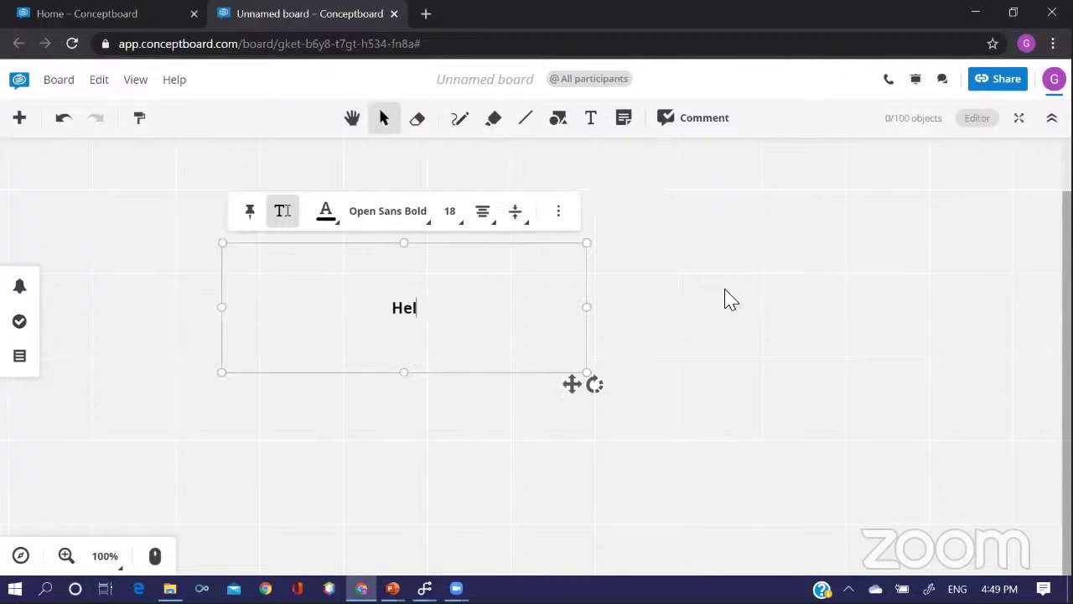
{"action": "type", "text": "lo!"}
{"action": "left_click", "coordinate": [726, 292]}
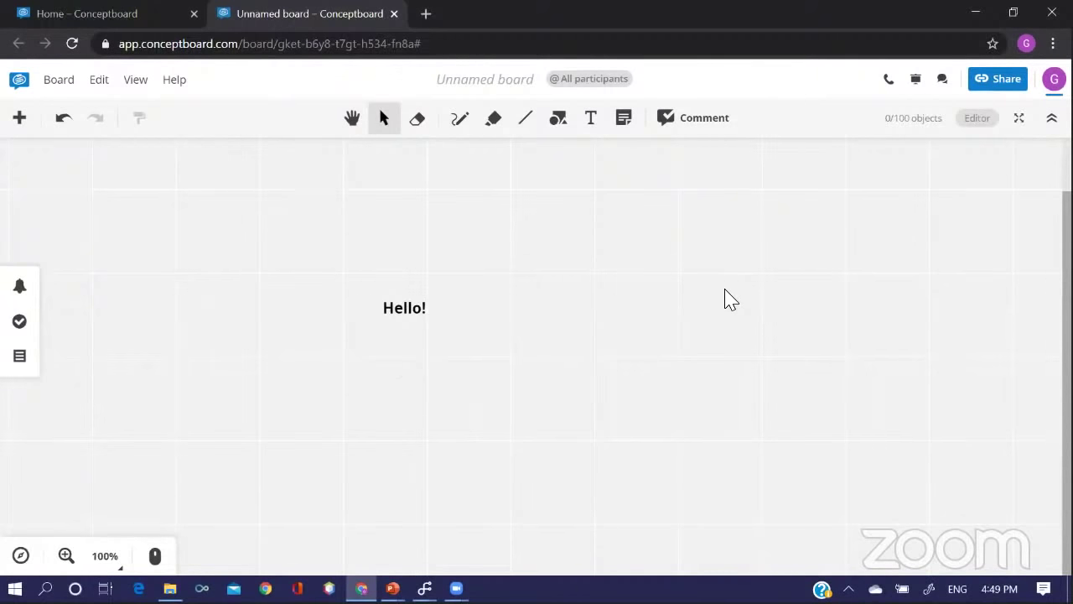
- Place a yellow sticky note reading 'Hello' to the left of the text
{"action": "left_click", "coordinate": [621, 122]}
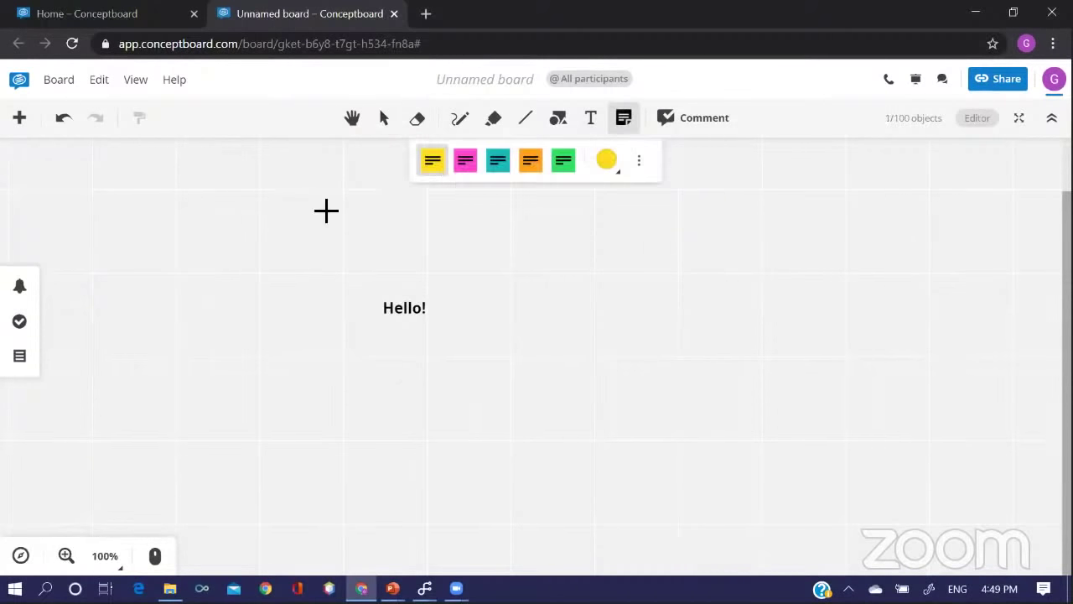
{"action": "left_click_drag", "start_coordinate": [179, 199], "coordinate": [318, 307]}
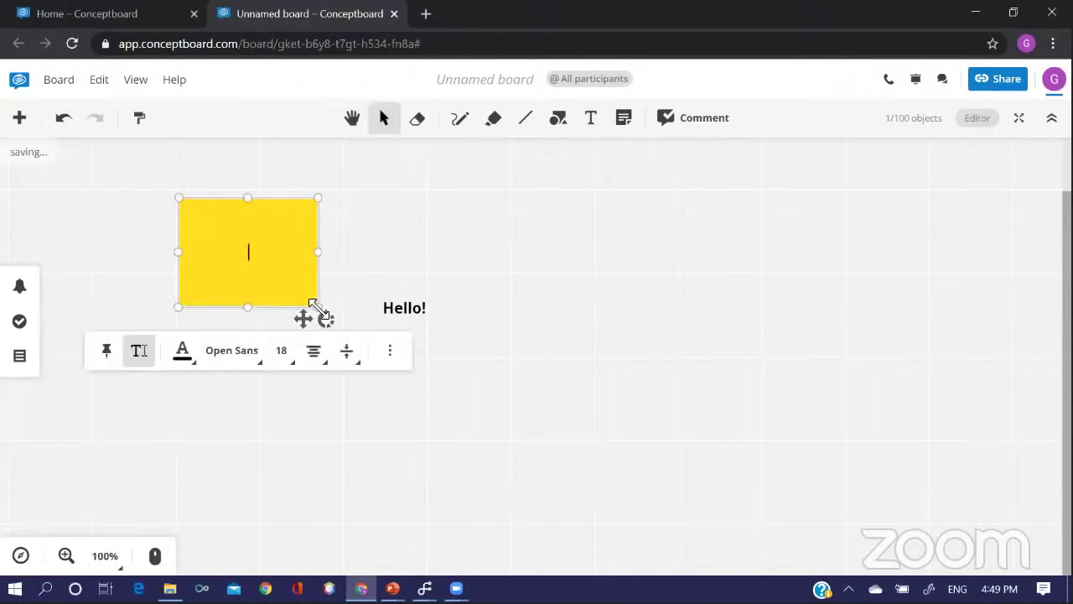
{"action": "type", "text": "Hello"}
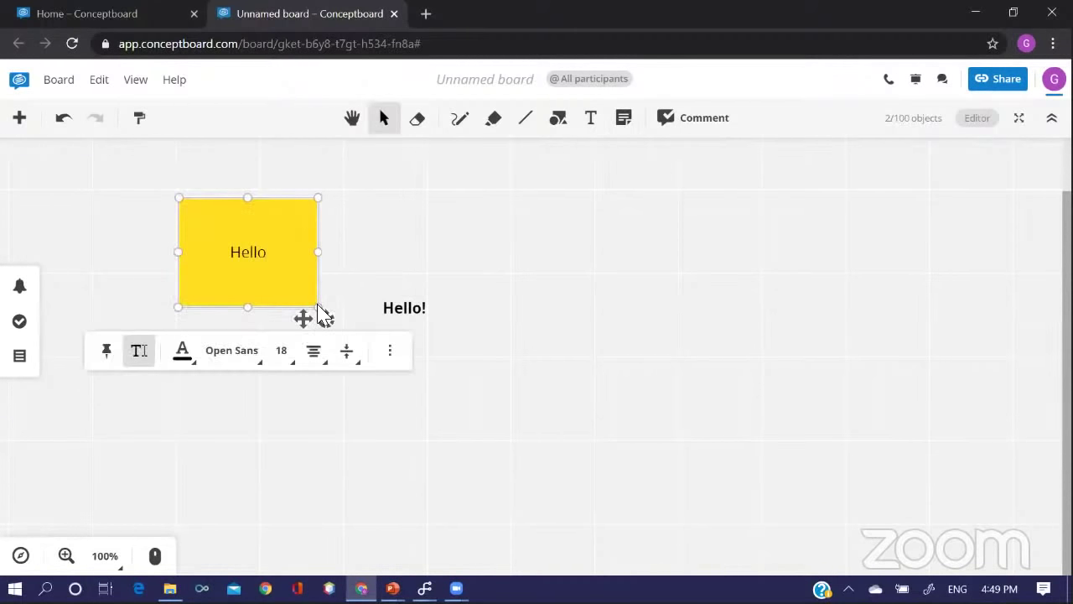
{"action": "left_click", "coordinate": [448, 243]}
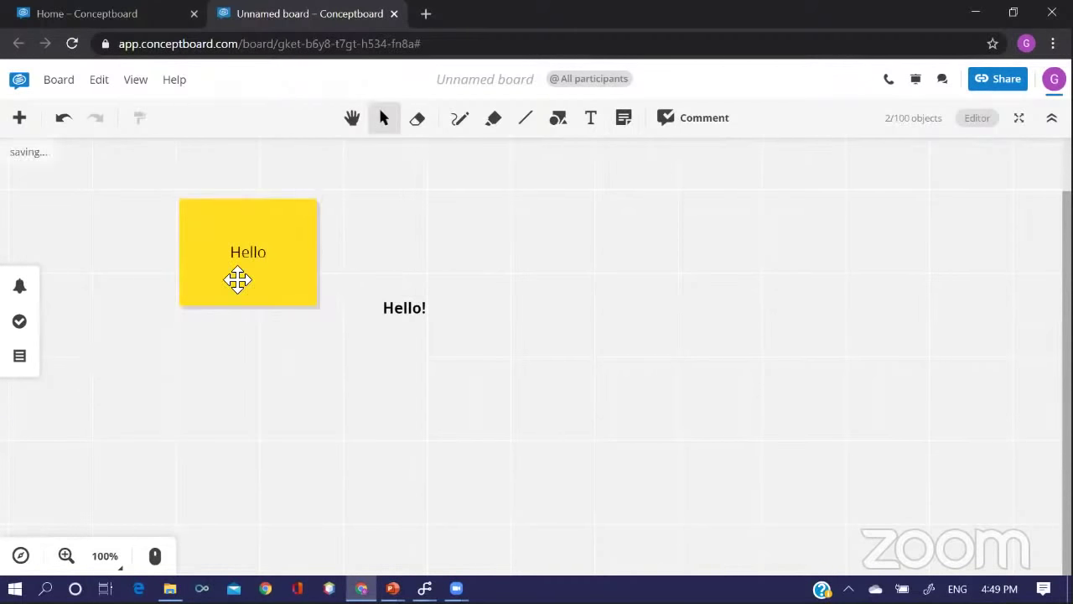
- Move the Hello! text up and to the right of the note, then begin sharing
{"action": "left_click", "coordinate": [439, 312]}
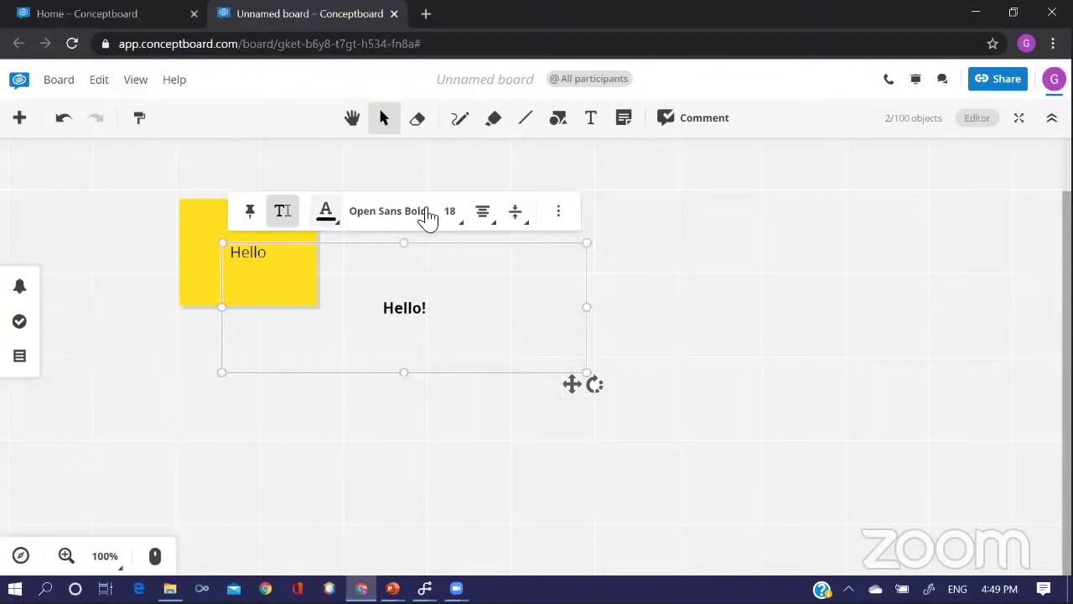
{"action": "left_click", "coordinate": [647, 278]}
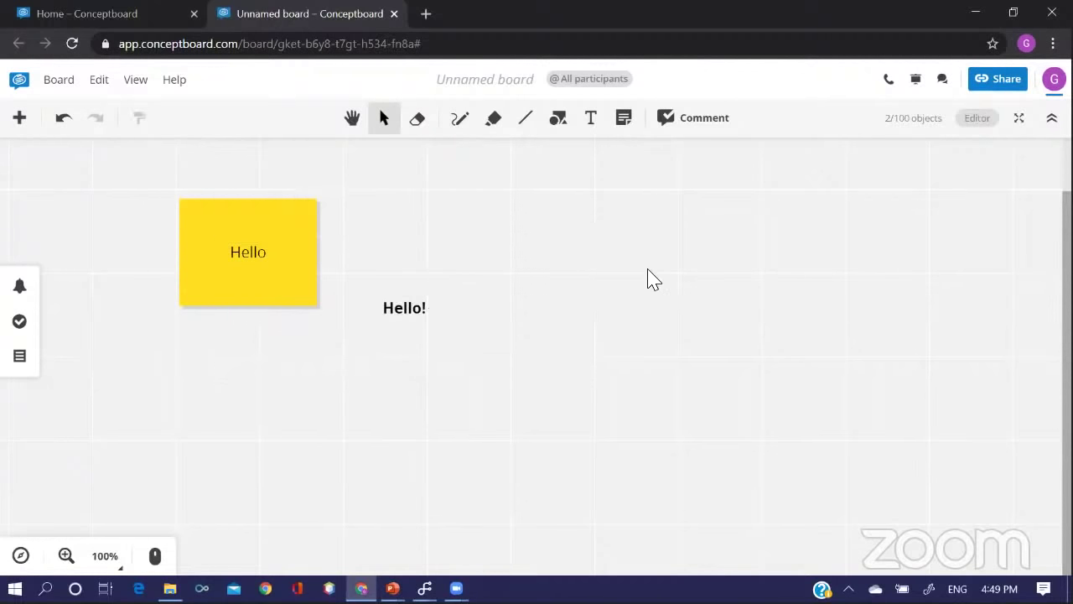
{"action": "left_click_drag", "start_coordinate": [403, 307], "coordinate": [548, 249]}
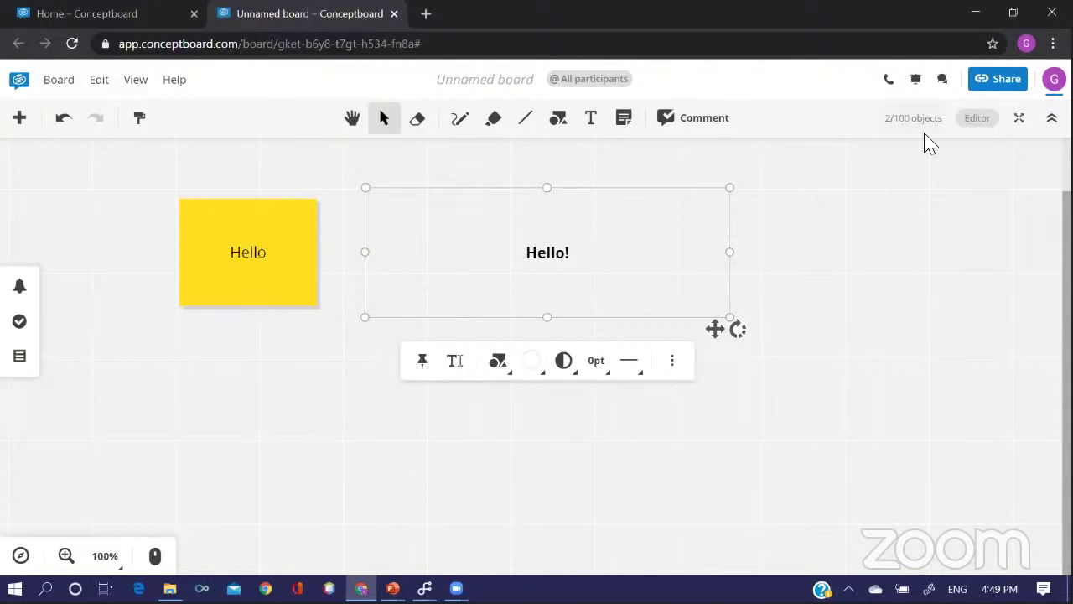
{"action": "left_click", "coordinate": [992, 84]}
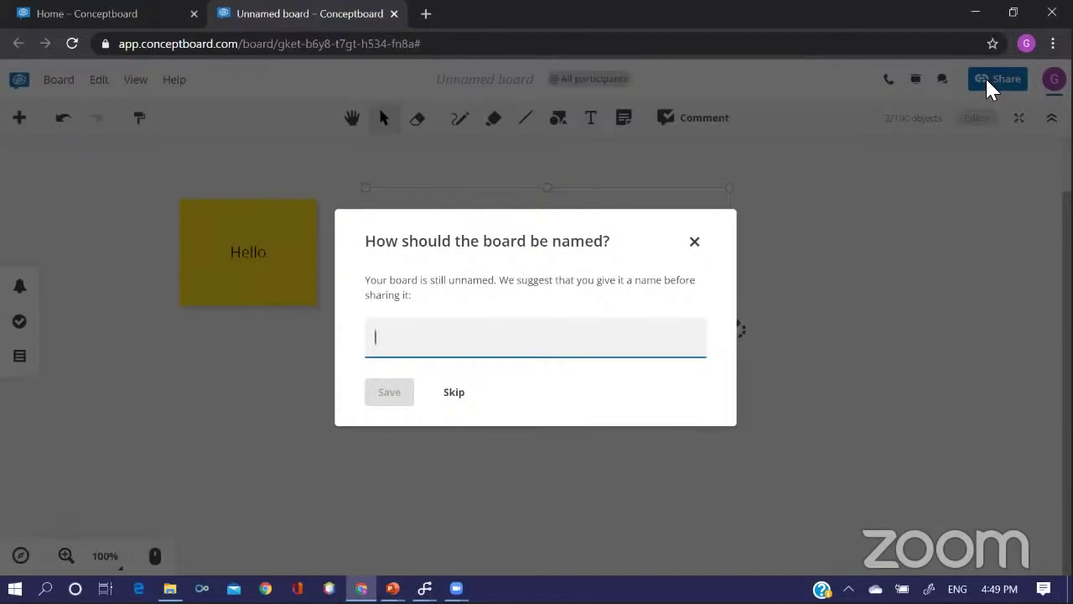
- Name the board 'My board'
{"action": "type", "text": "My board"}
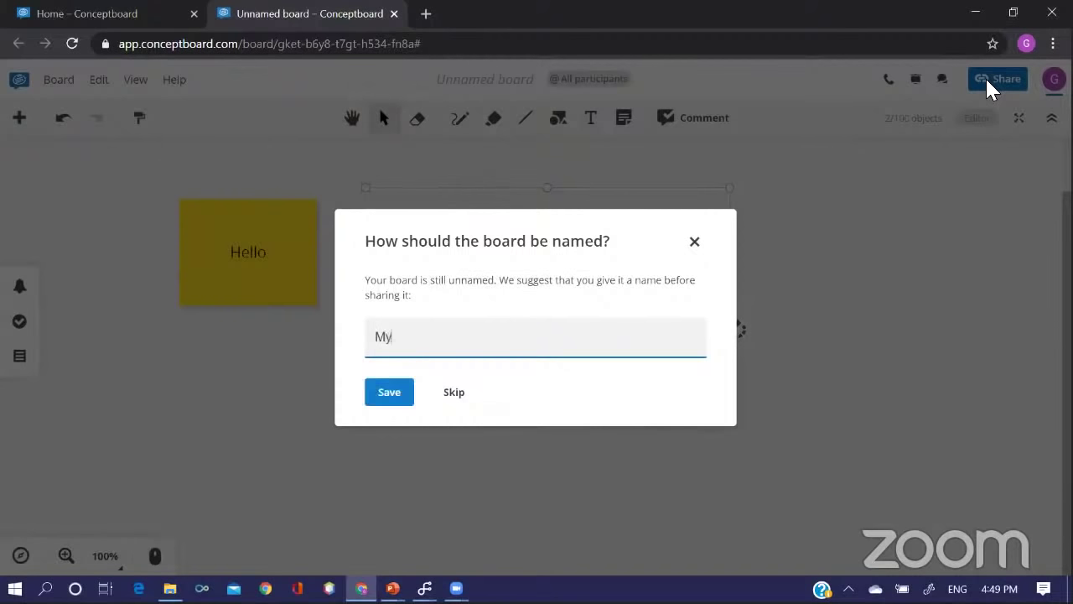
{"action": "left_click", "coordinate": [405, 394]}
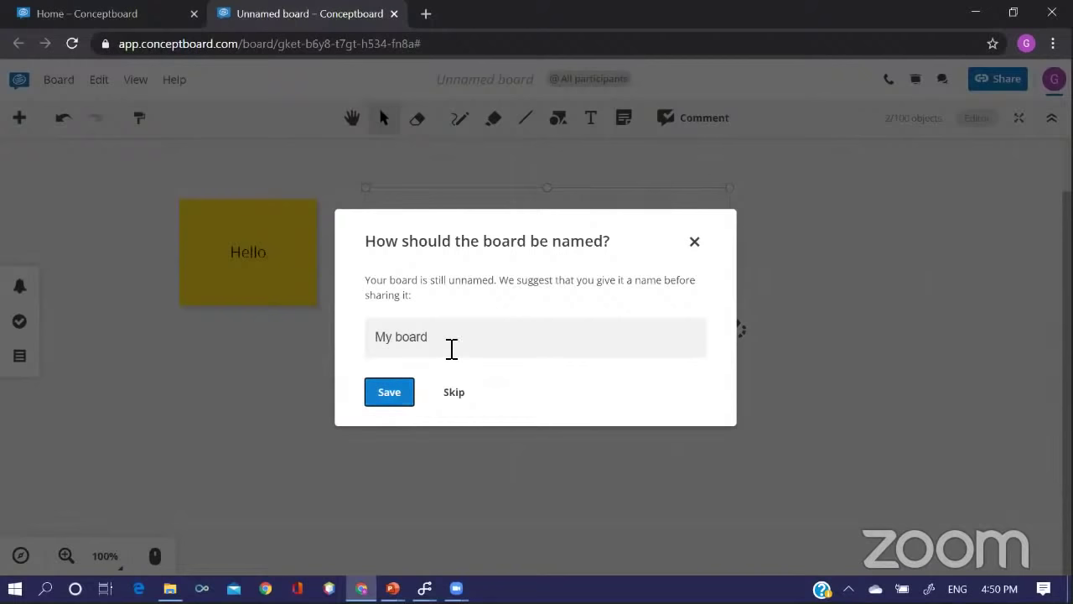
{"action": "left_click", "coordinate": [395, 399]}
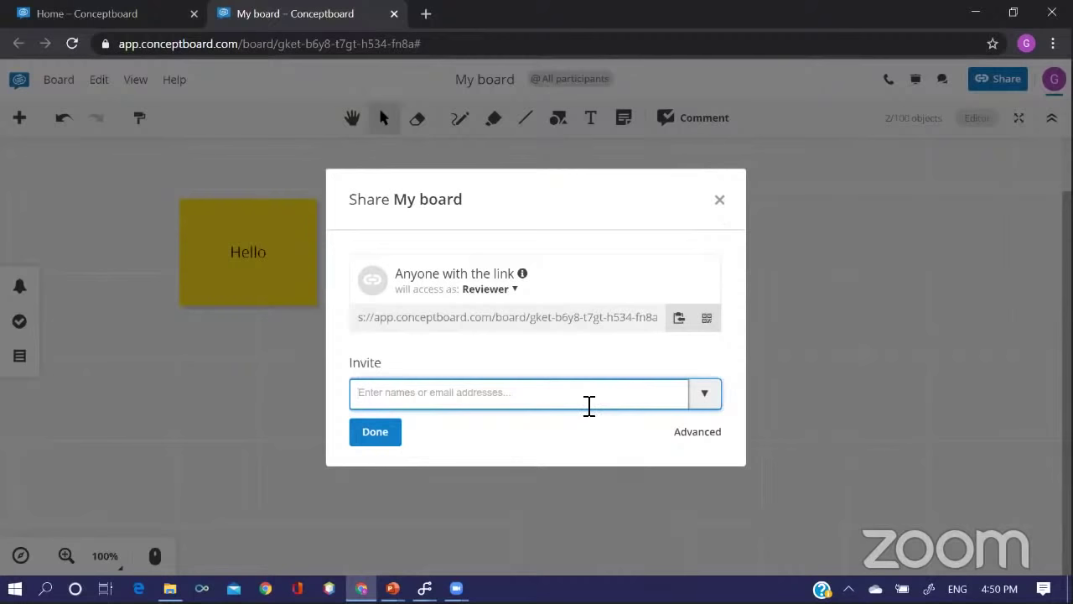
- Copy the board's share link, set link access to Reader, and show its QR code
{"action": "left_click", "coordinate": [688, 329]}
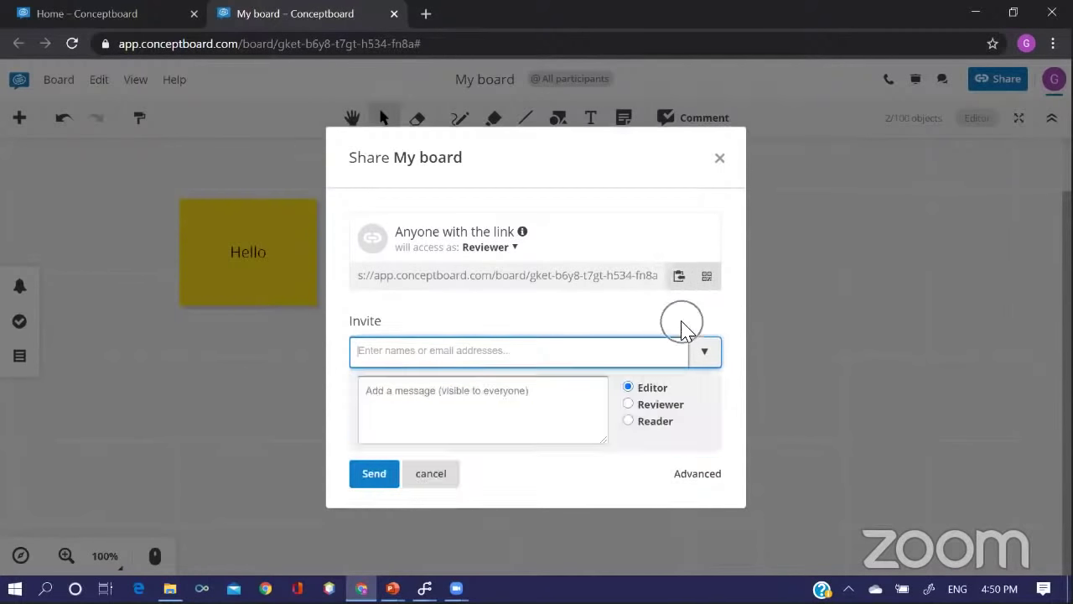
{"action": "left_click", "coordinate": [679, 279]}
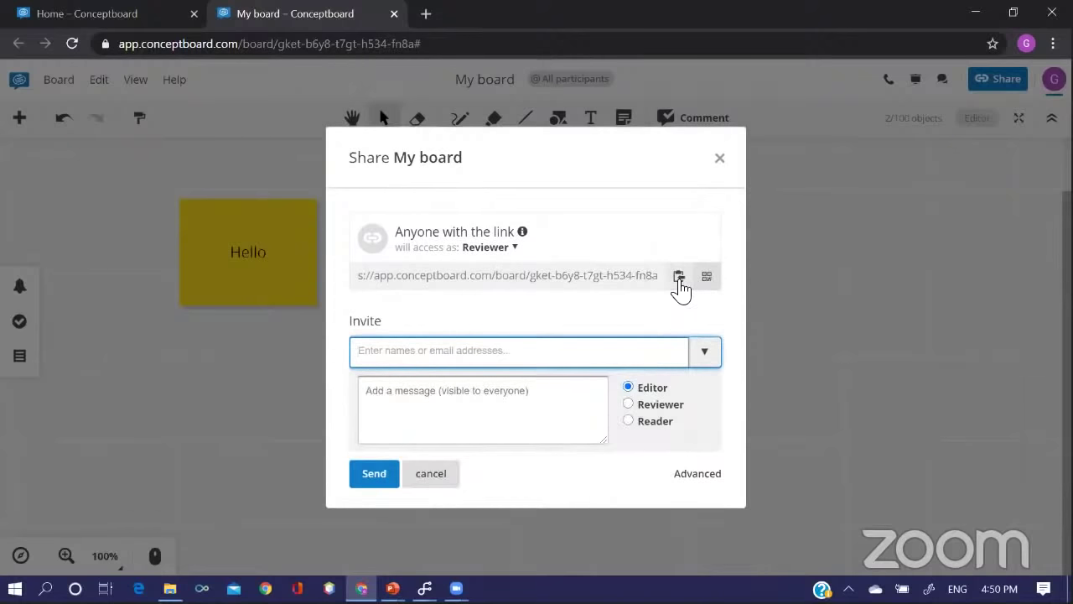
{"action": "left_click", "coordinate": [679, 278]}
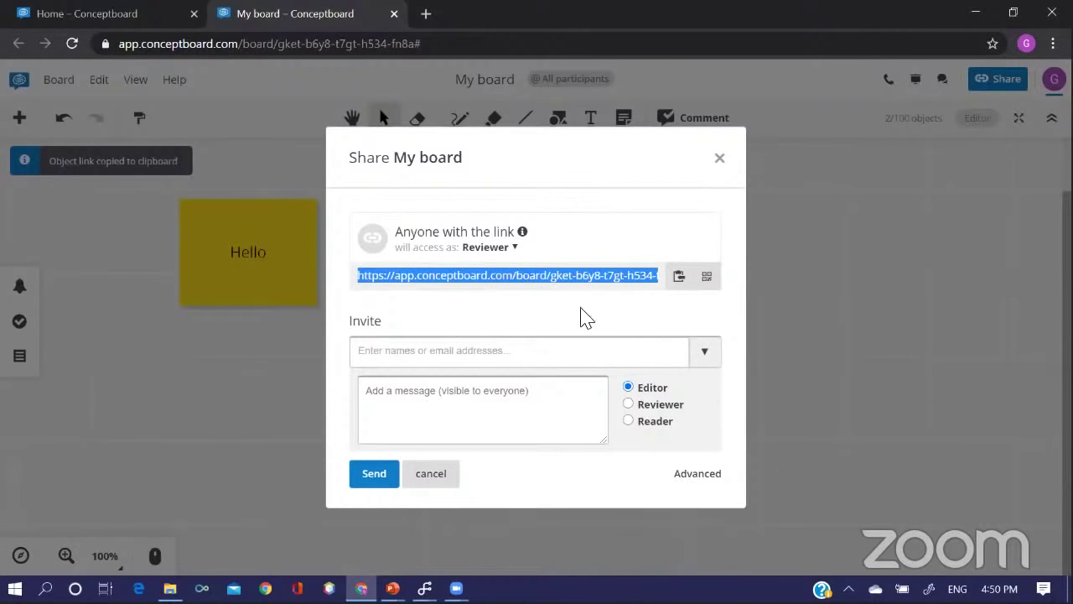
{"action": "left_click", "coordinate": [495, 250]}
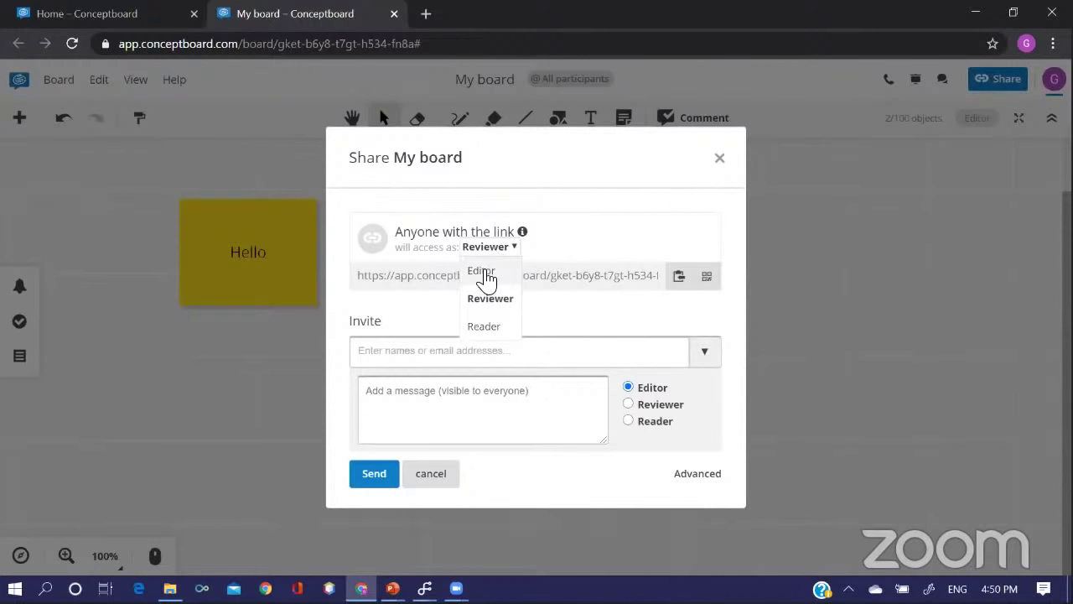
{"action": "left_click", "coordinate": [484, 327]}
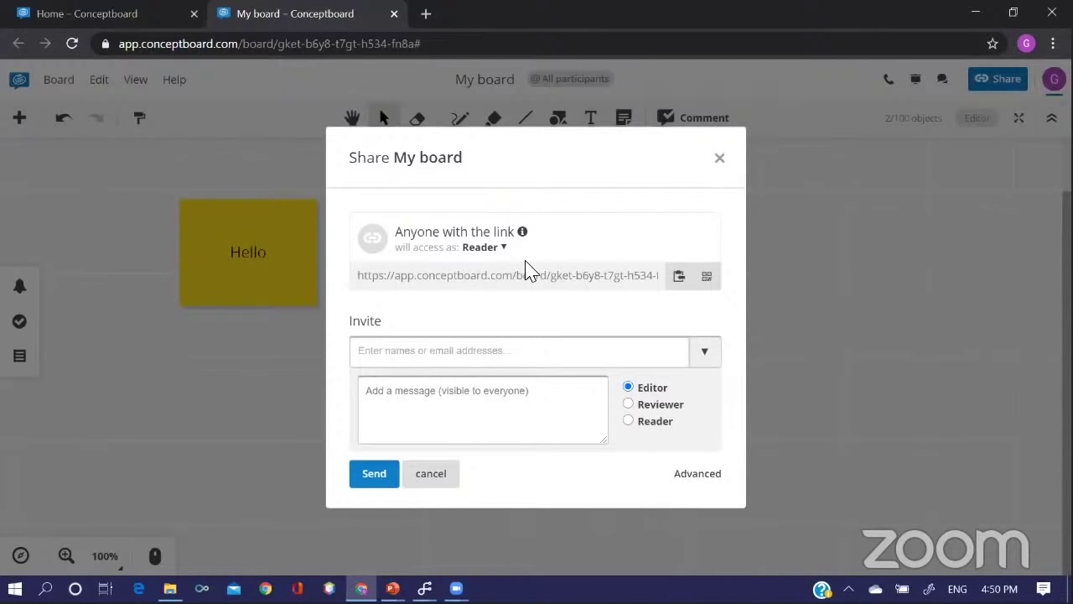
{"action": "left_click", "coordinate": [709, 283]}
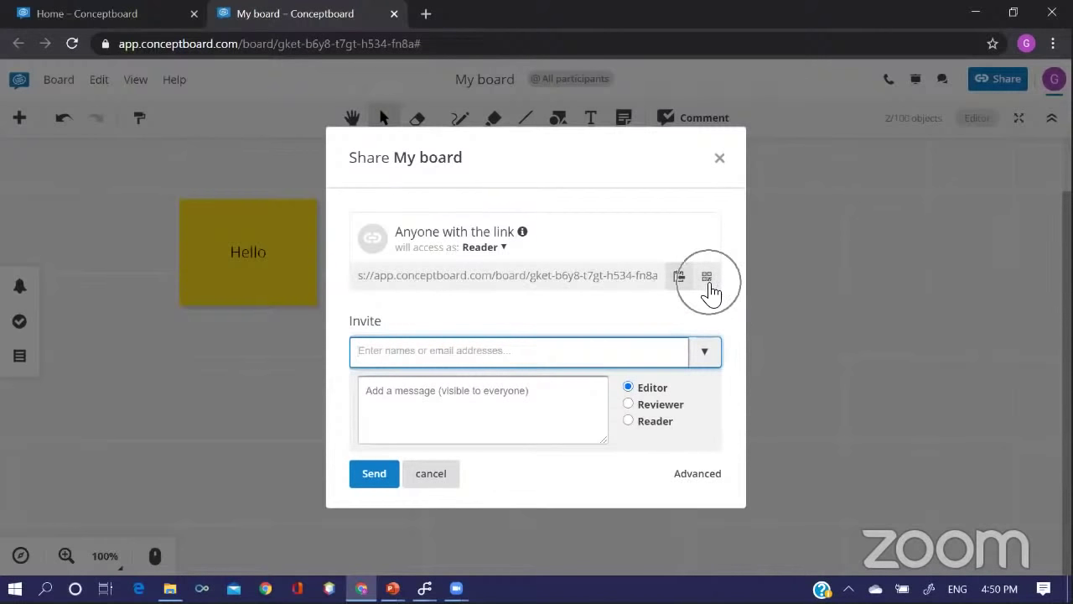
{"action": "left_click", "coordinate": [708, 285]}
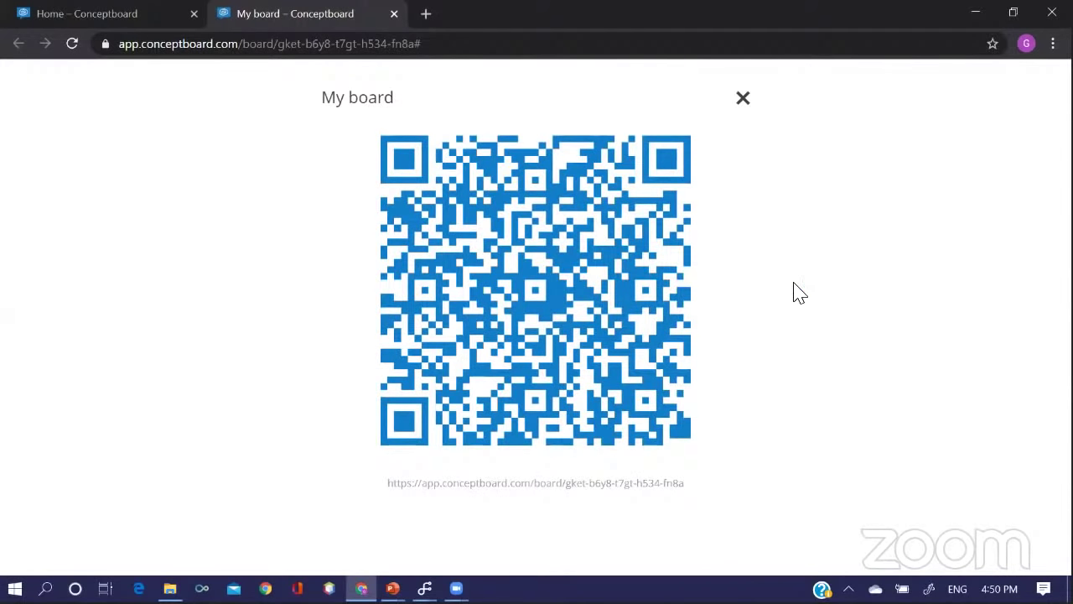
{"action": "key", "text": "alt+Tab"}
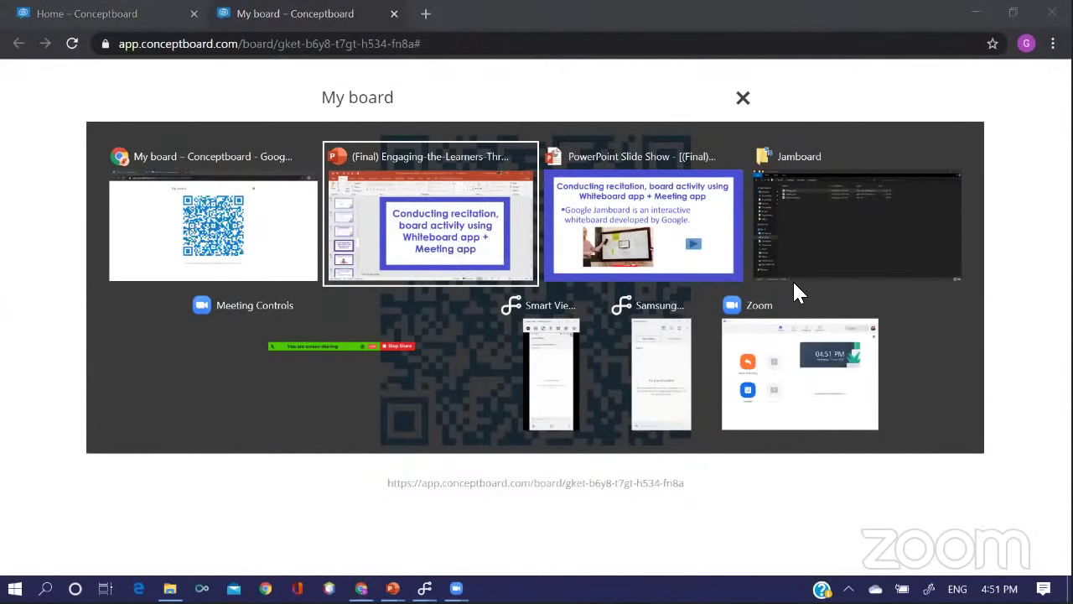
- Snap the phone's Smart View mirror to the right half and the QR code window to the left
{"action": "key", "text": "alt+Tab"}
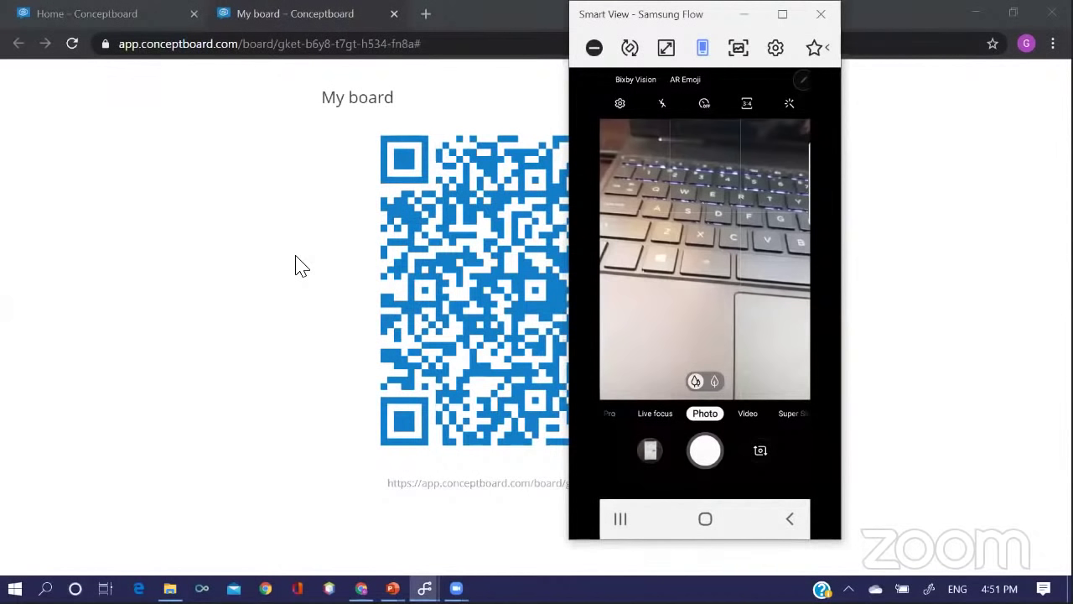
{"action": "key", "text": "super+Right"}
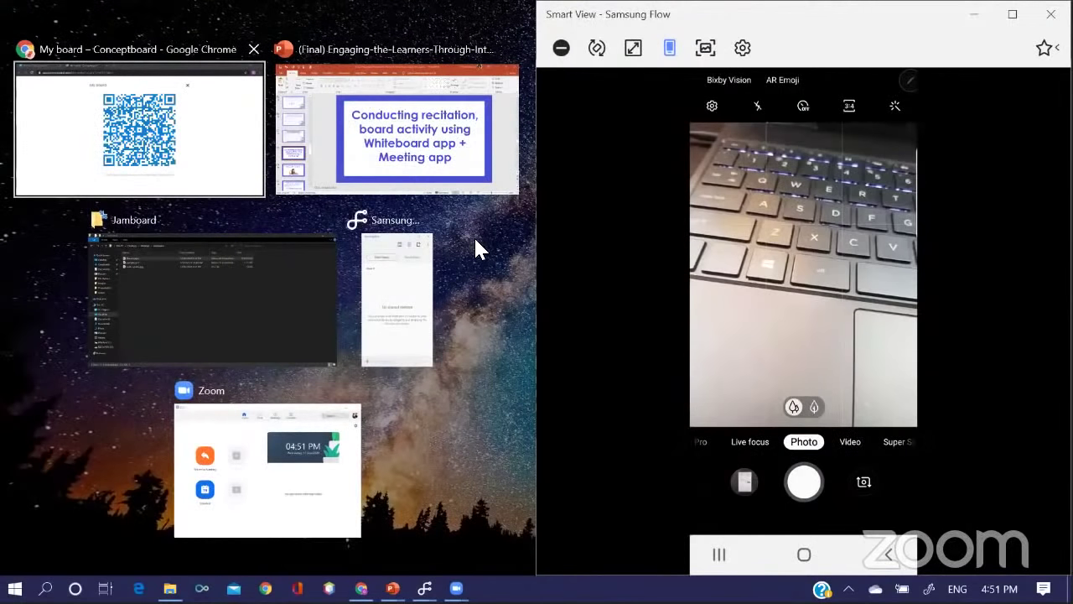
{"action": "key", "text": "Return"}
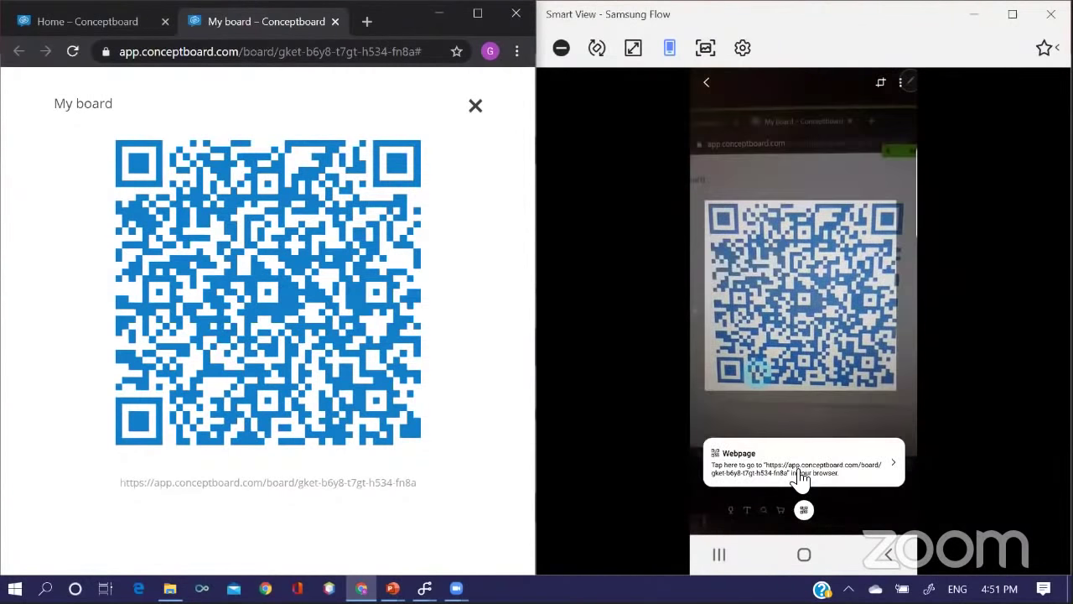
- Open the scanned My board link in the phone's browser and close the QR code view
{"action": "left_click", "coordinate": [800, 471]}
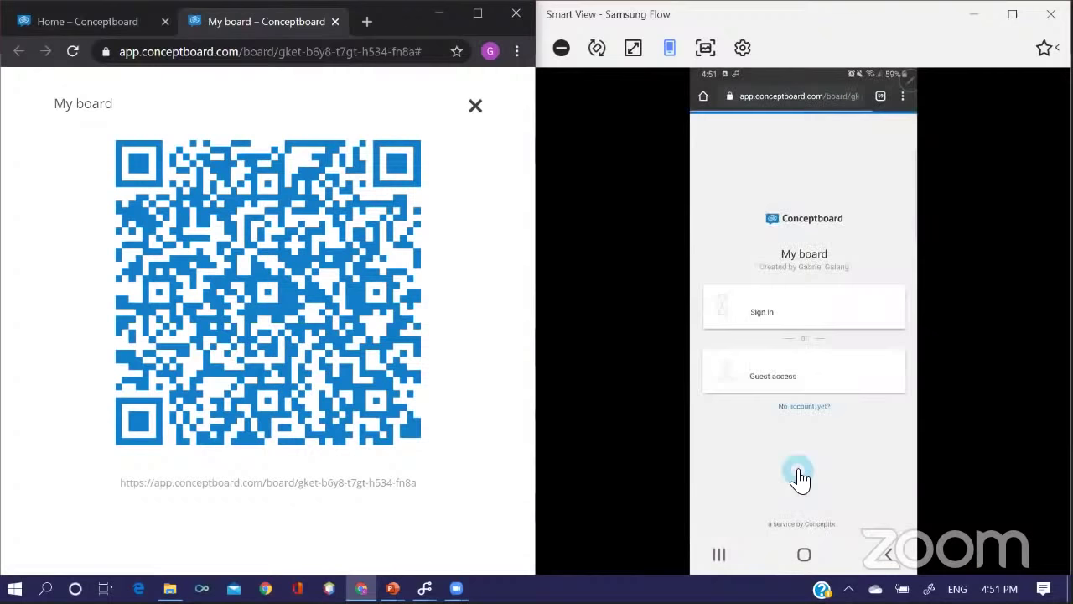
{"action": "left_click", "coordinate": [475, 104]}
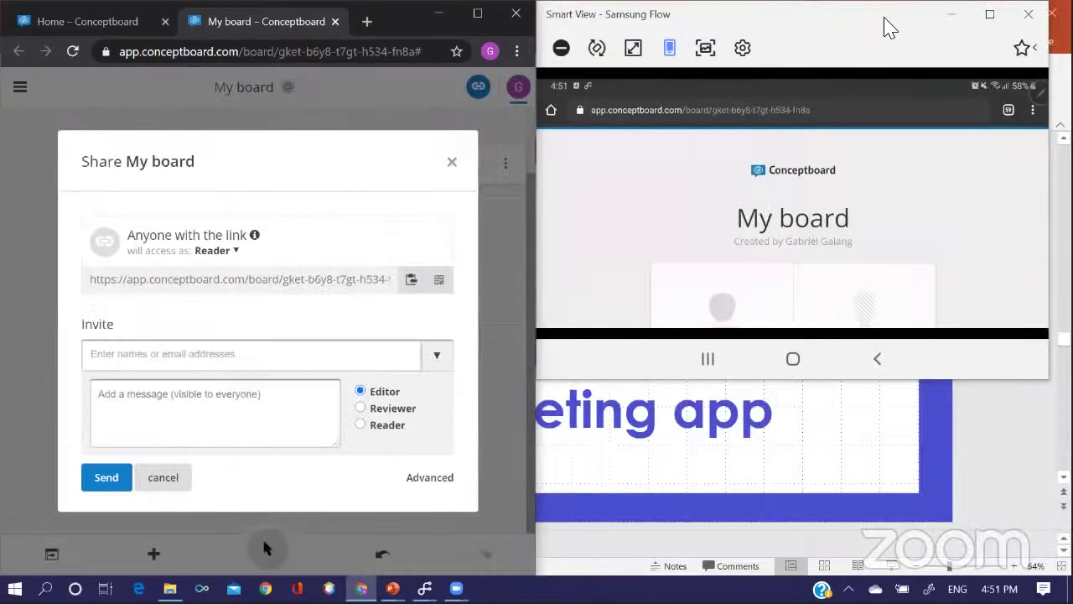
{"action": "left_click", "coordinate": [887, 24]}
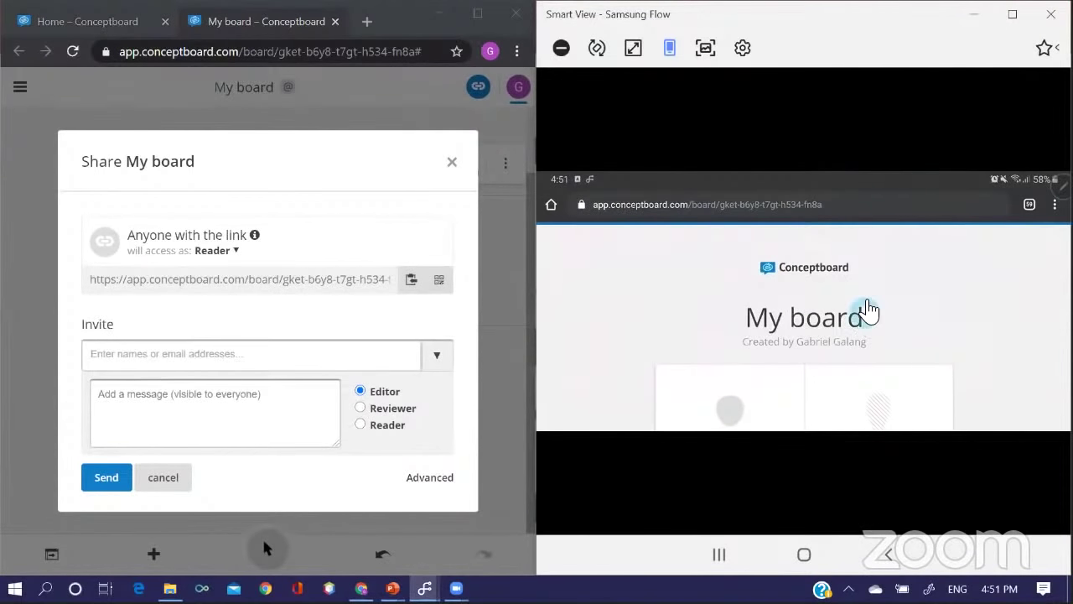
{"action": "scroll", "coordinate": [867, 311], "scroll_direction": "down", "scroll_amount": 3}
{"action": "scroll", "coordinate": [867, 303], "scroll_direction": "up", "scroll_amount": 3}
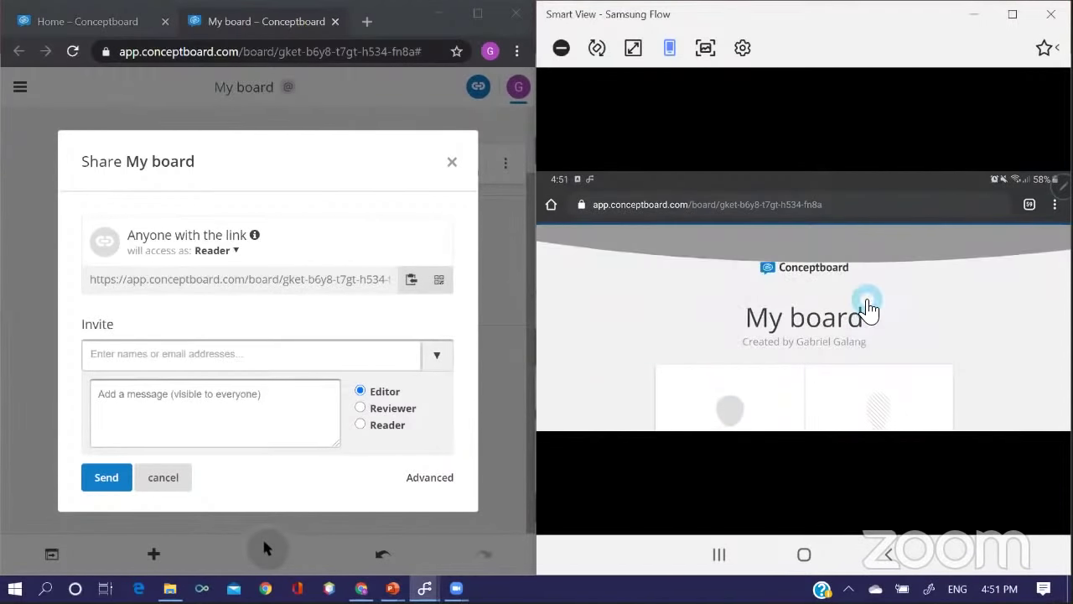
{"action": "scroll", "coordinate": [927, 328], "scroll_direction": "down", "scroll_amount": 3}
{"action": "scroll", "coordinate": [929, 329], "scroll_direction": "up", "scroll_amount": 2}
{"action": "scroll", "coordinate": [929, 330], "scroll_direction": "down", "scroll_amount": 1}
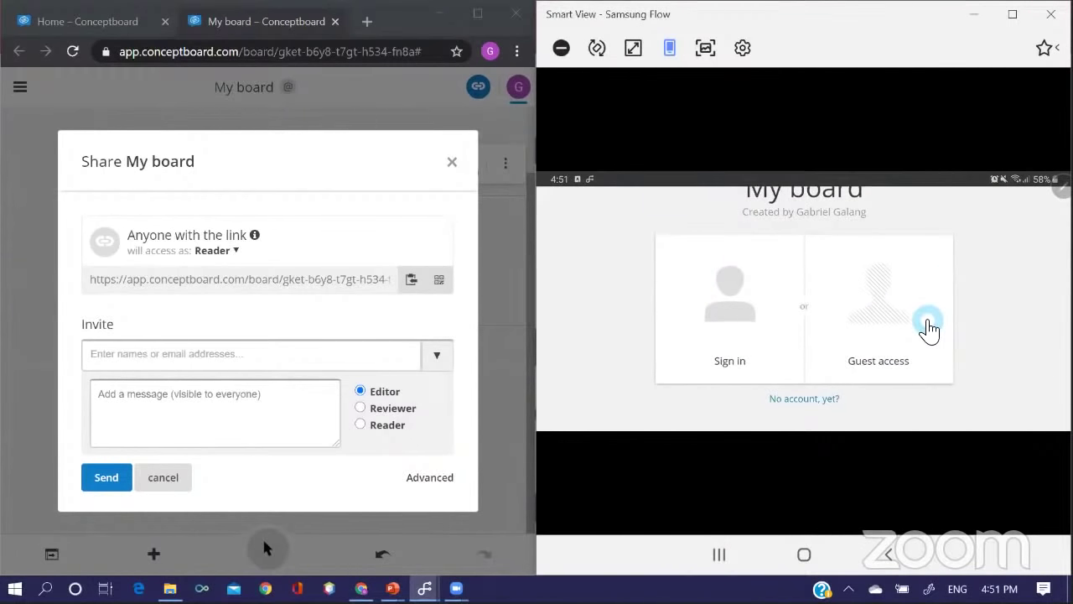
- Join My board from the phone as a guest and close its navigator panel
{"action": "left_click", "coordinate": [451, 163]}
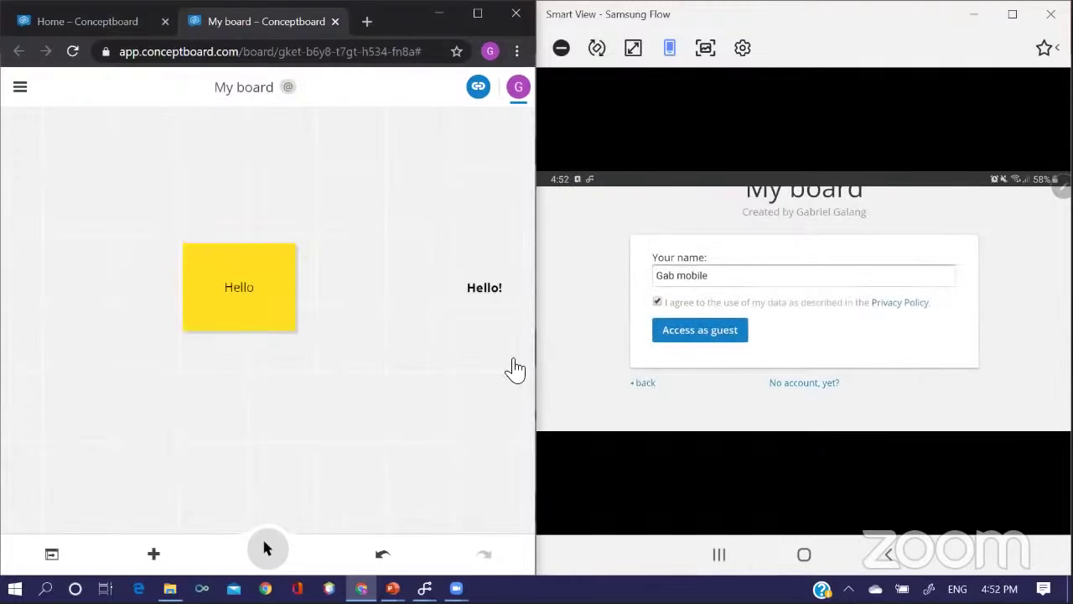
{"action": "left_click", "coordinate": [749, 292]}
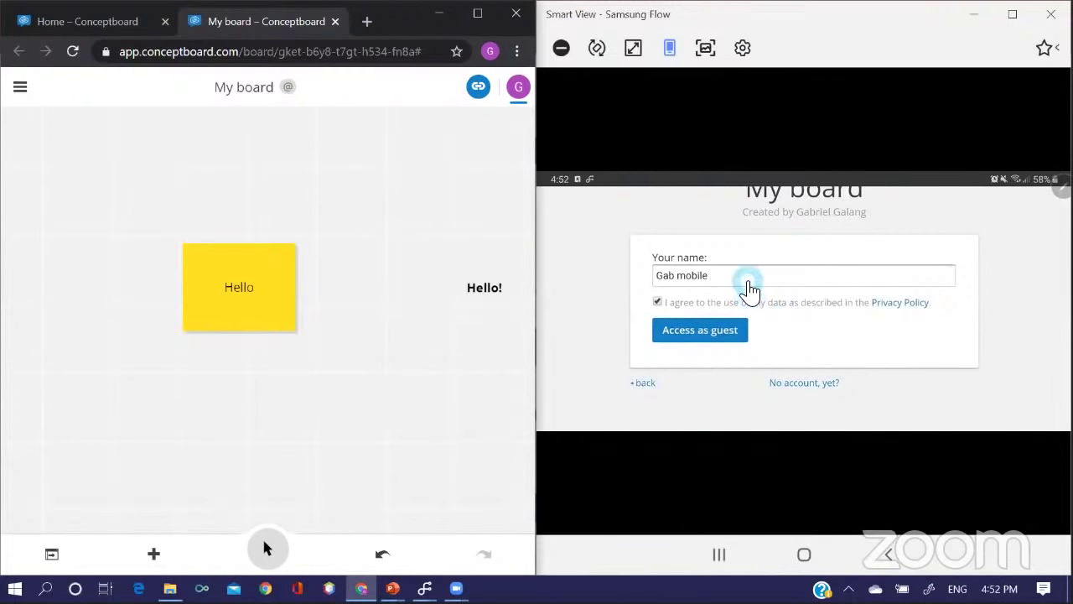
{"action": "left_click", "coordinate": [749, 292]}
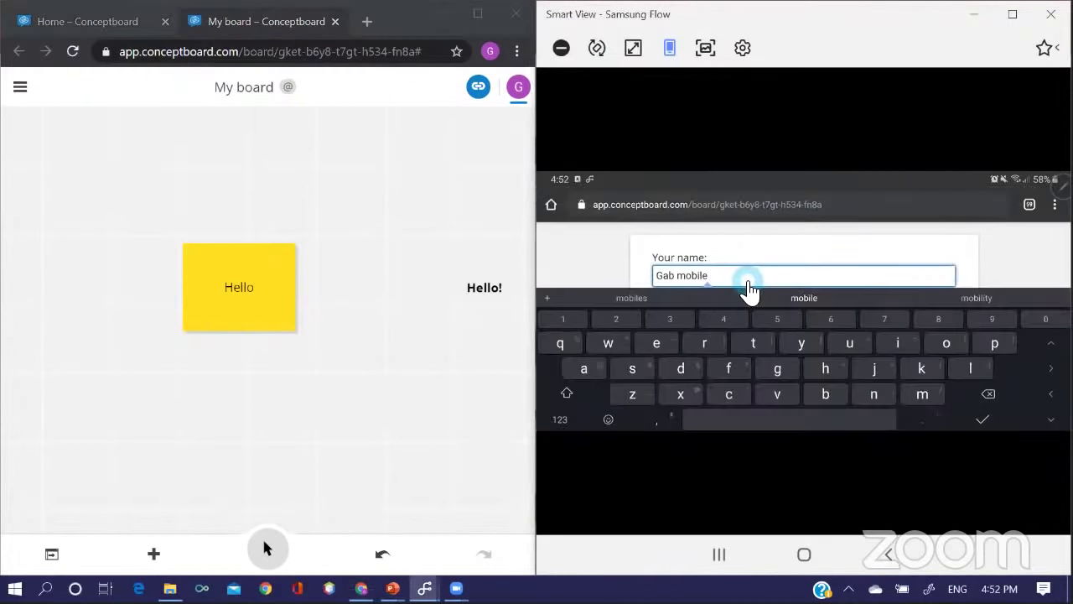
{"action": "left_click", "coordinate": [750, 291]}
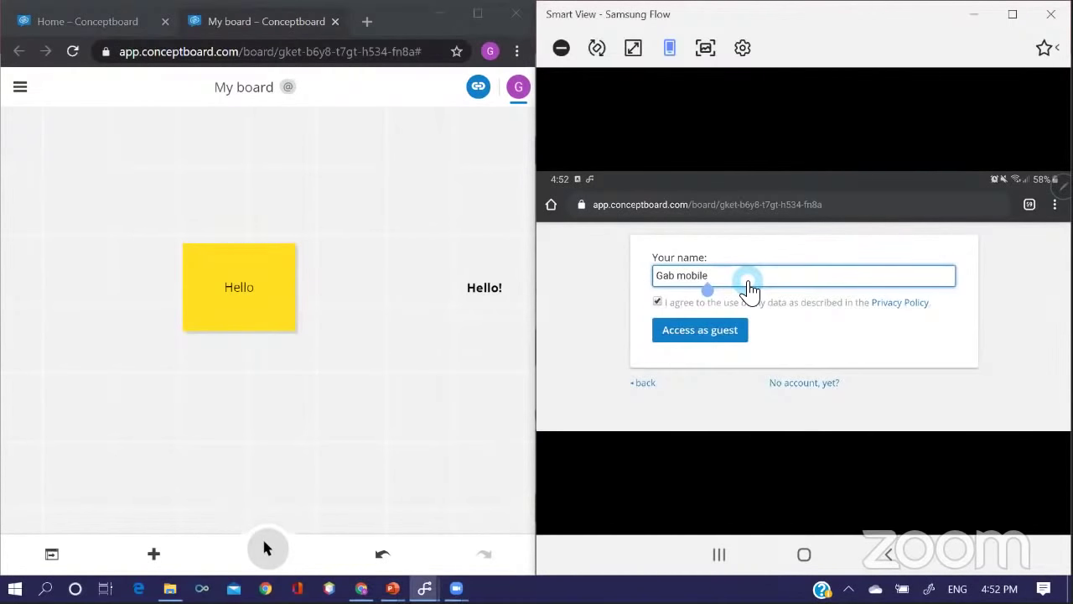
{"action": "key", "text": "Return"}
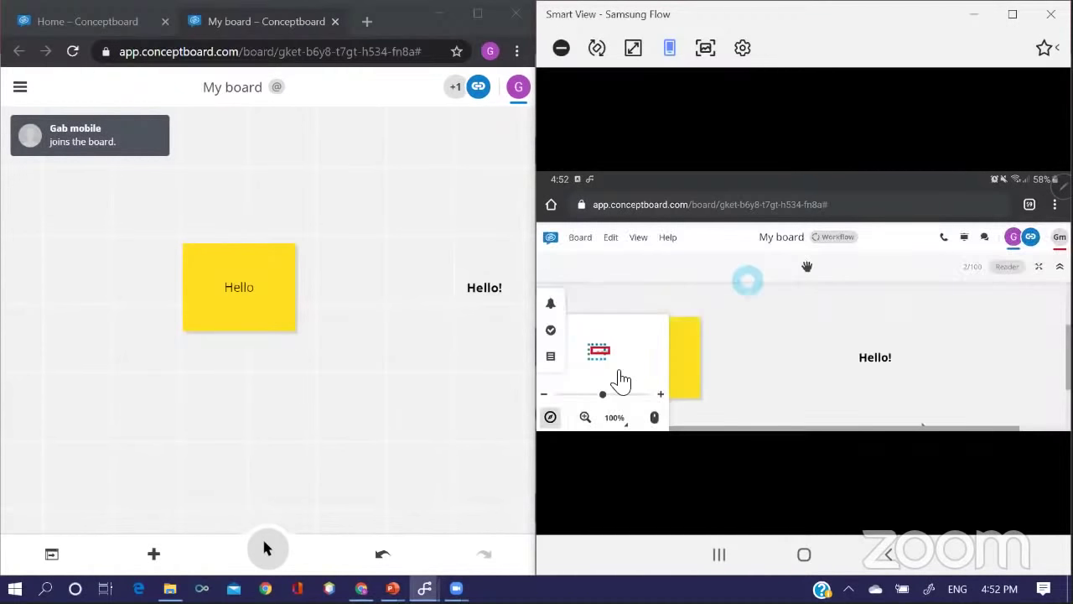
{"action": "left_click", "coordinate": [550, 417]}
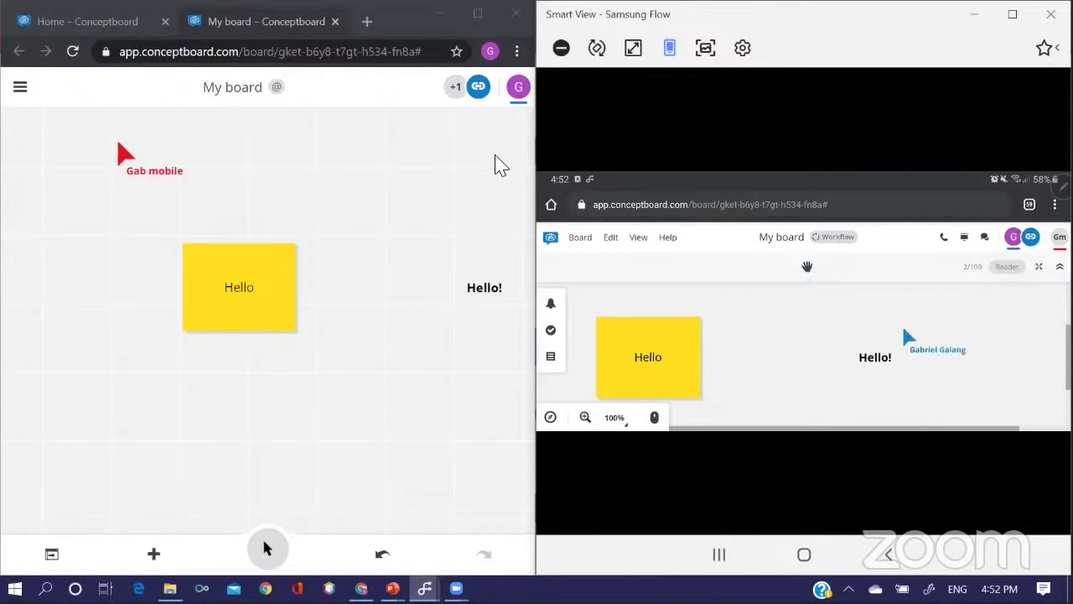
- Change the phone guest's access role from Reader to Editor in the participant list
{"action": "left_click", "coordinate": [456, 92]}
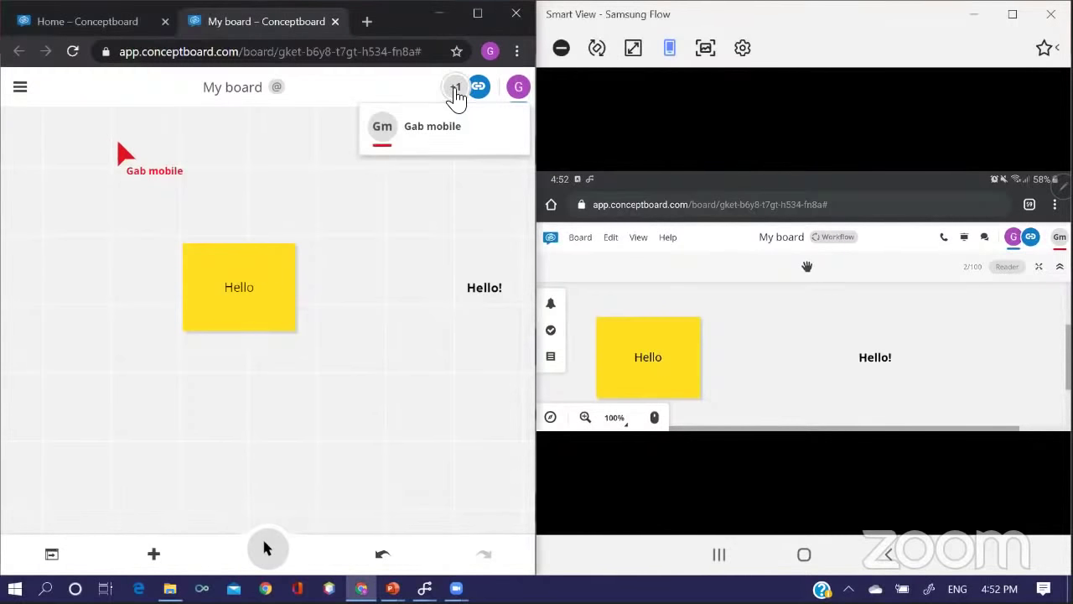
{"action": "left_click", "coordinate": [384, 134]}
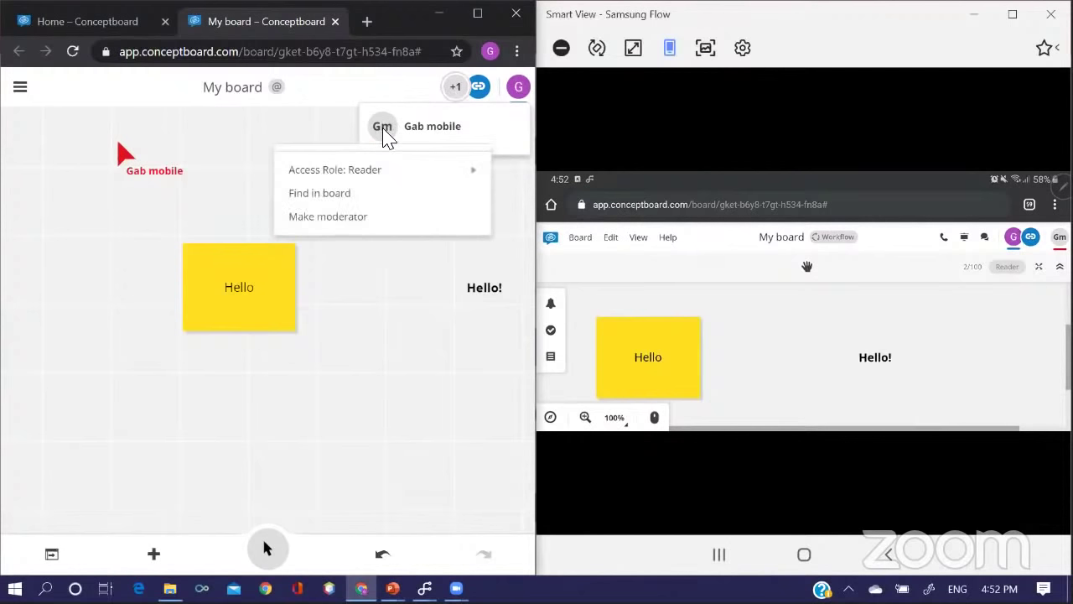
{"action": "mouse_move", "coordinate": [310, 232]}
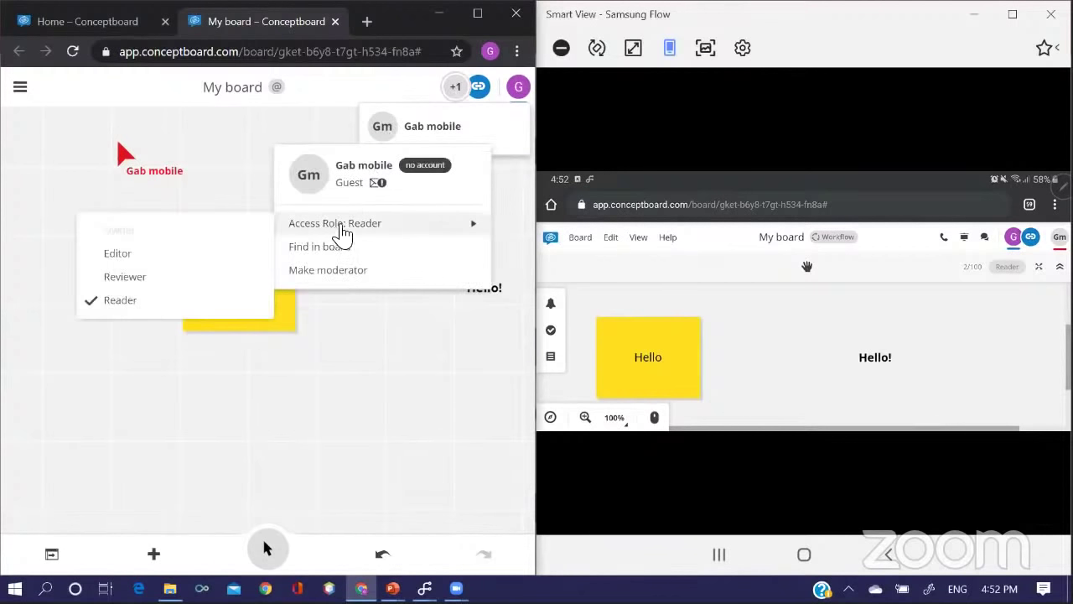
{"action": "left_click", "coordinate": [139, 262]}
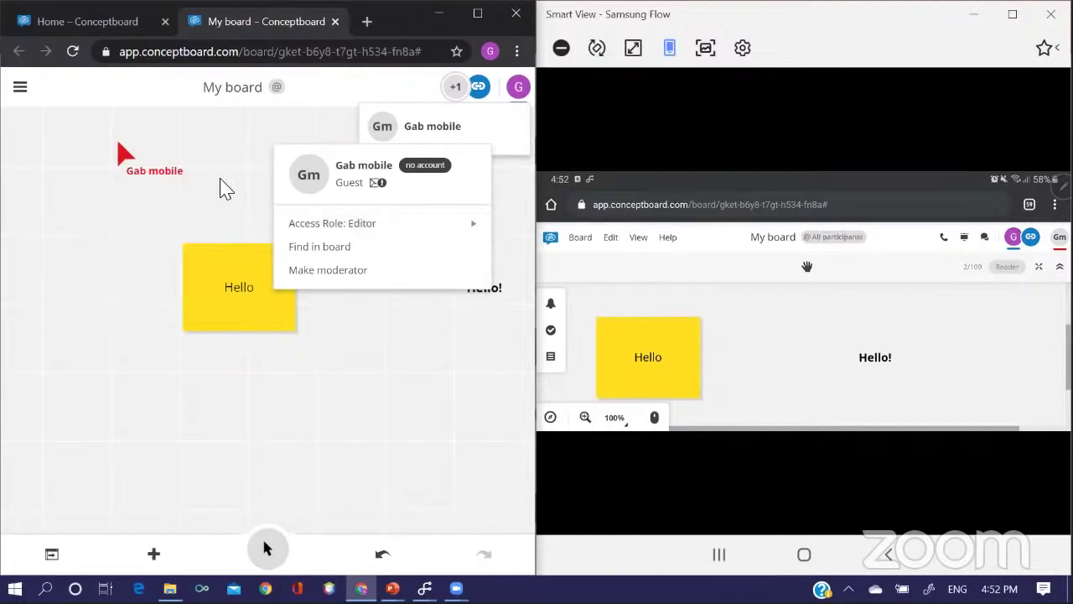
{"action": "left_click", "coordinate": [456, 86]}
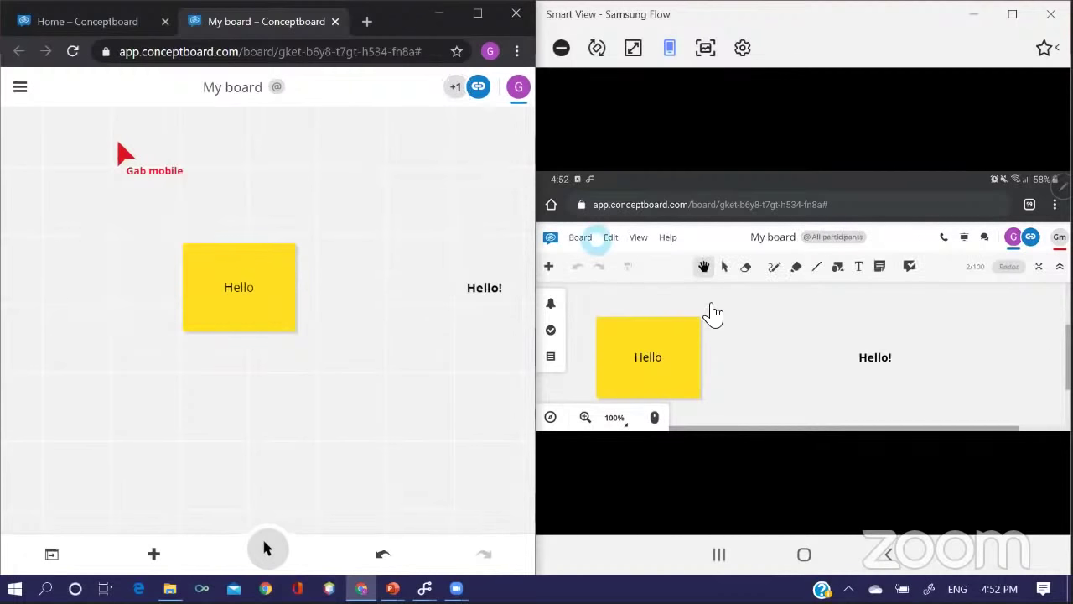